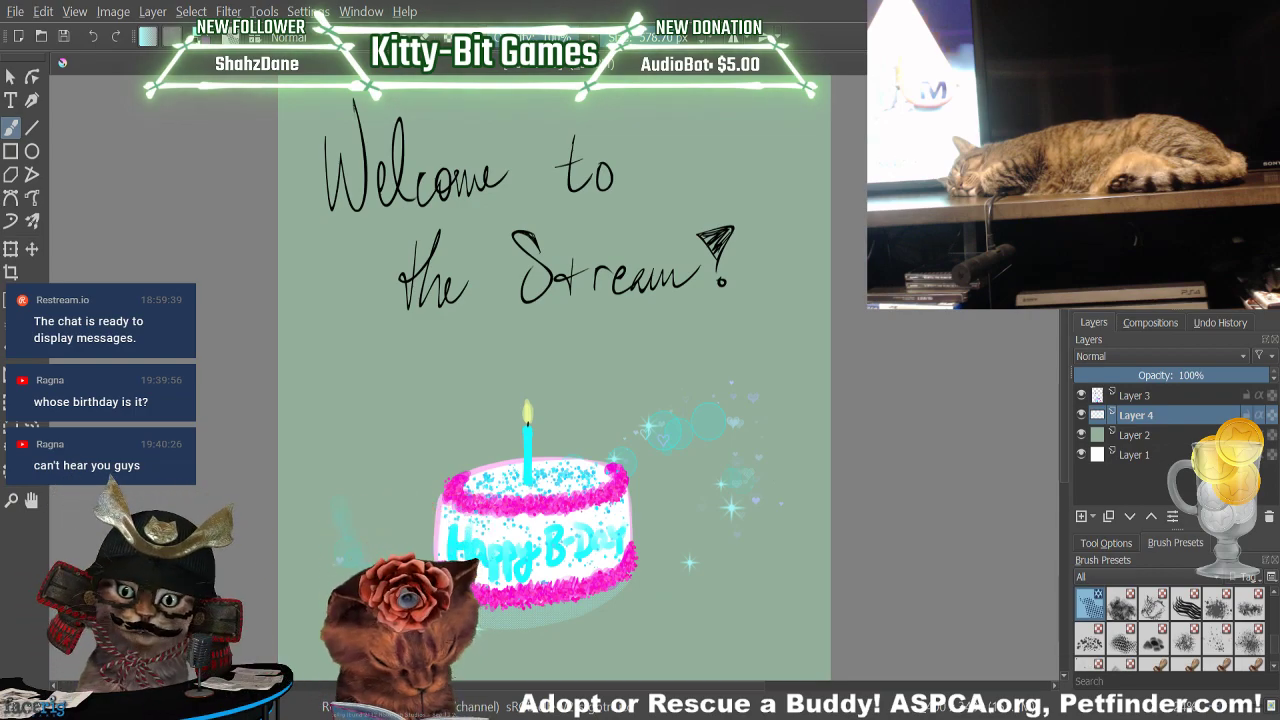
Add a new paint layer directly above Layer 3
click(1160, 395)
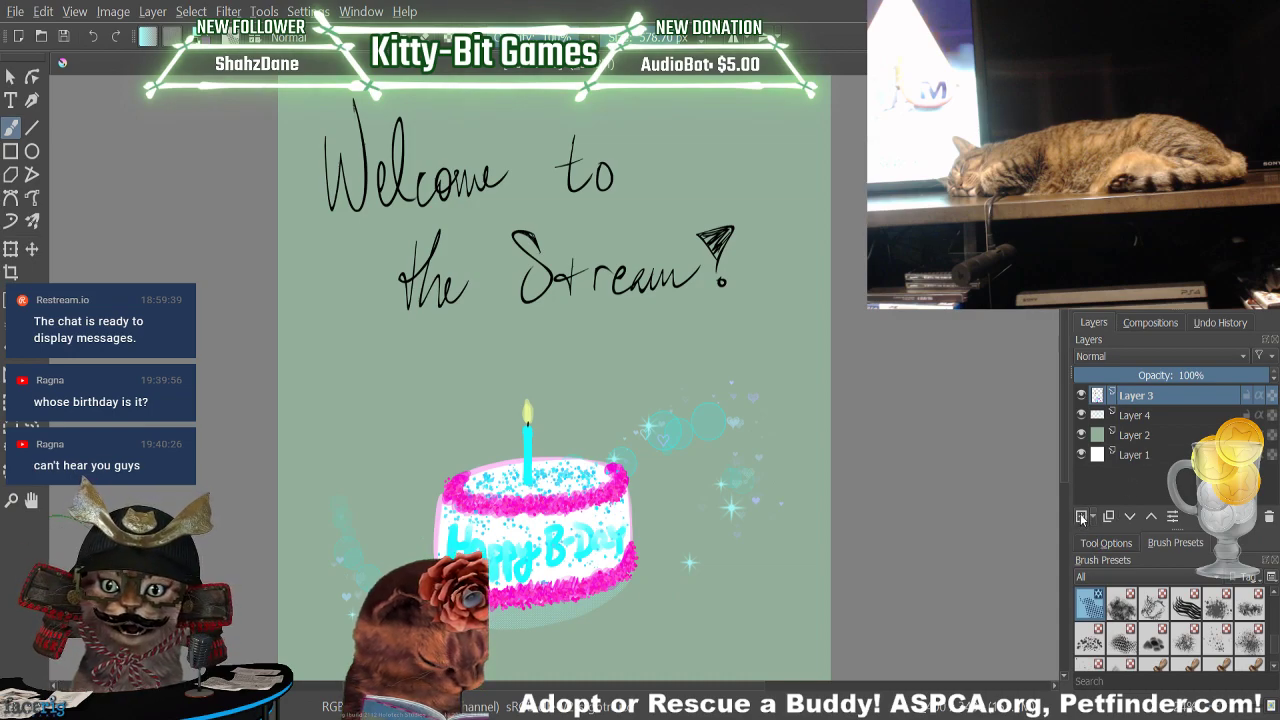
click(1082, 517)
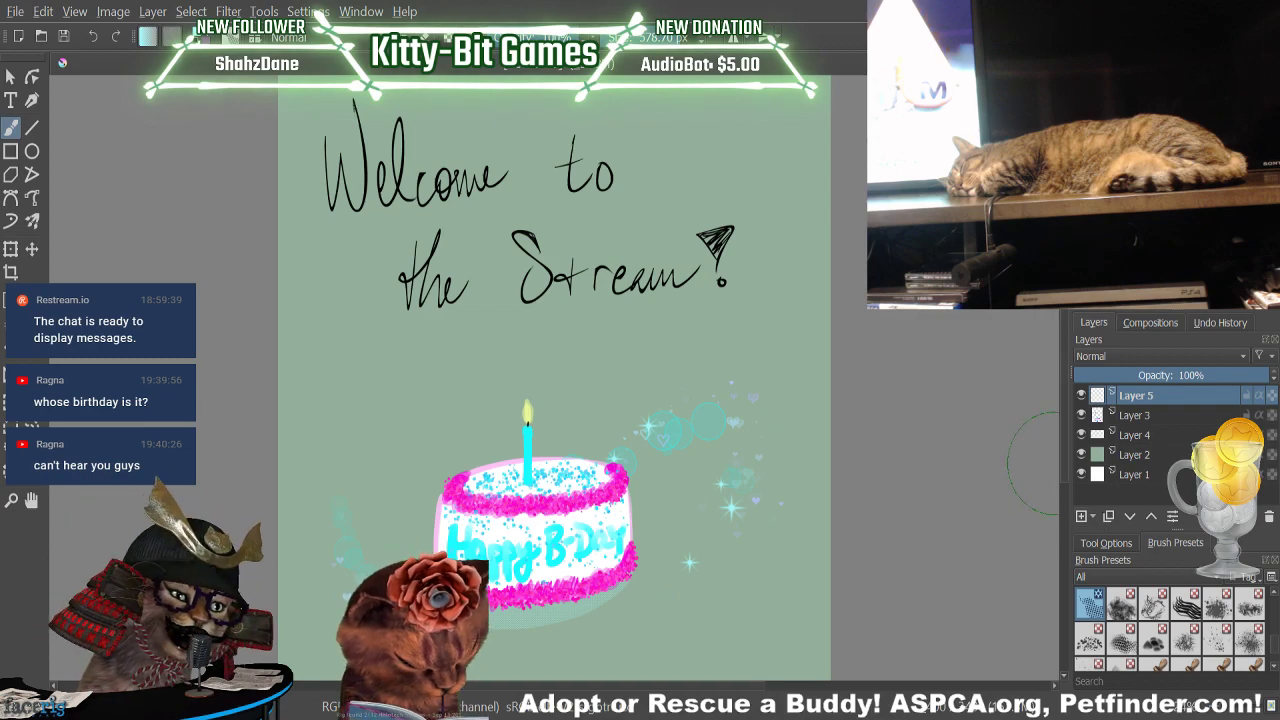
drag(1062, 451, 1060, 459)
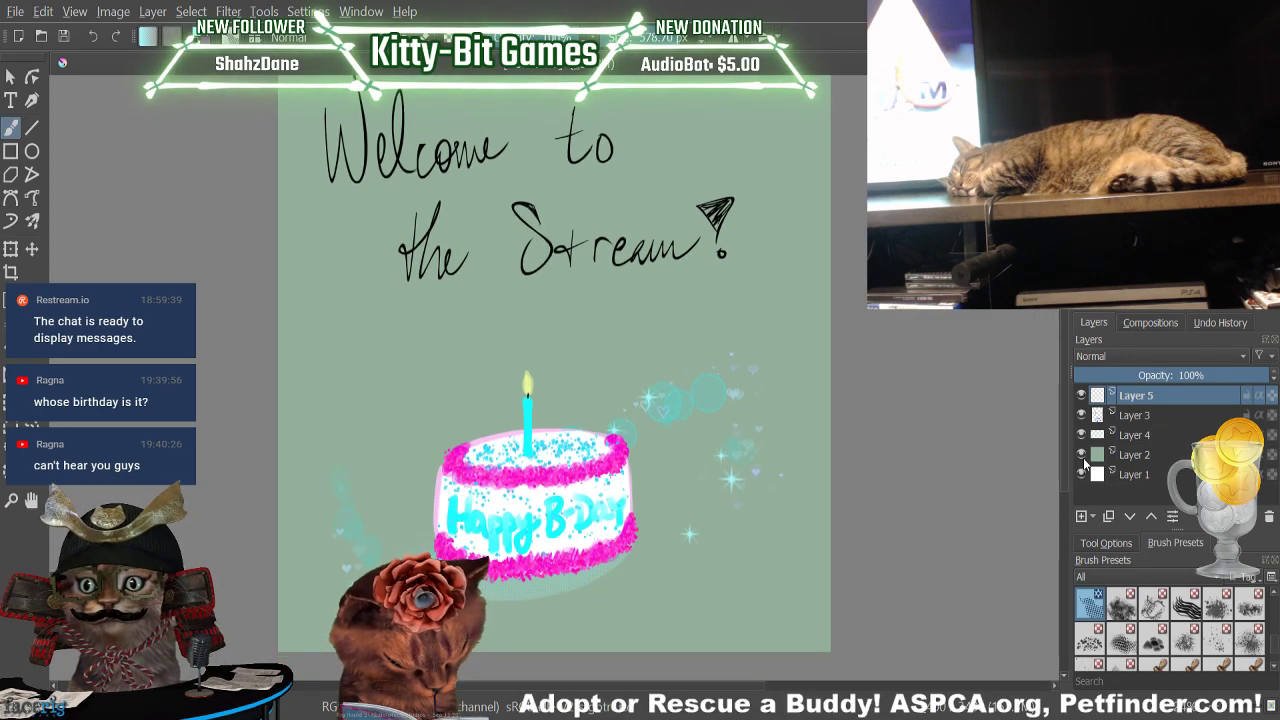
scroll(1049, 402, up, 1)
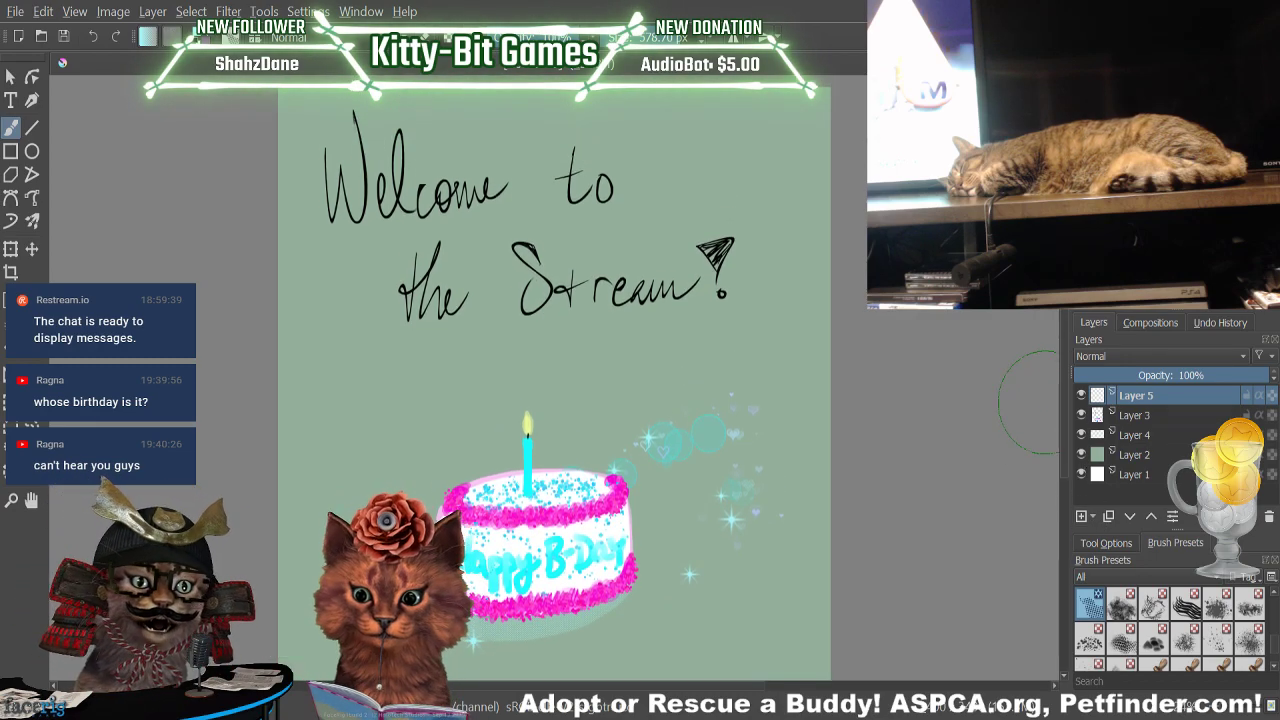
Erase the handwritten "Welcome to the Stream!" text from Layer 3 with the eraser at about 244 px
key(/)
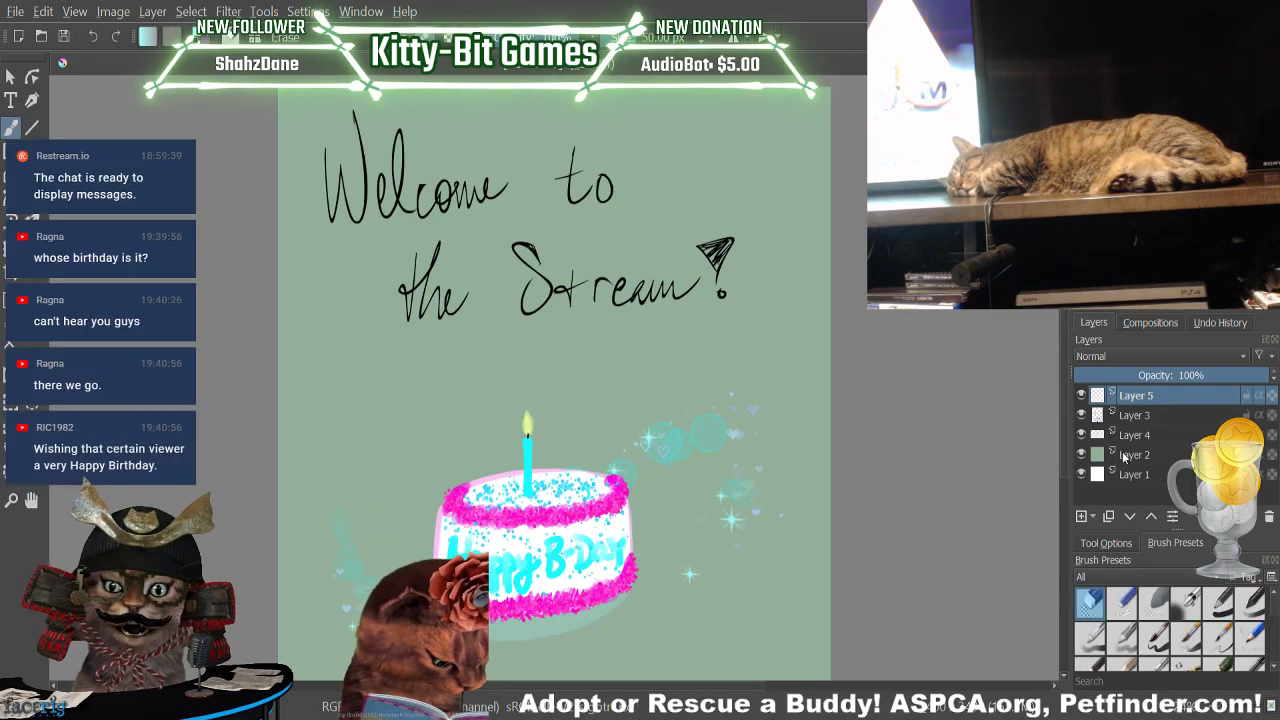
click(1148, 416)
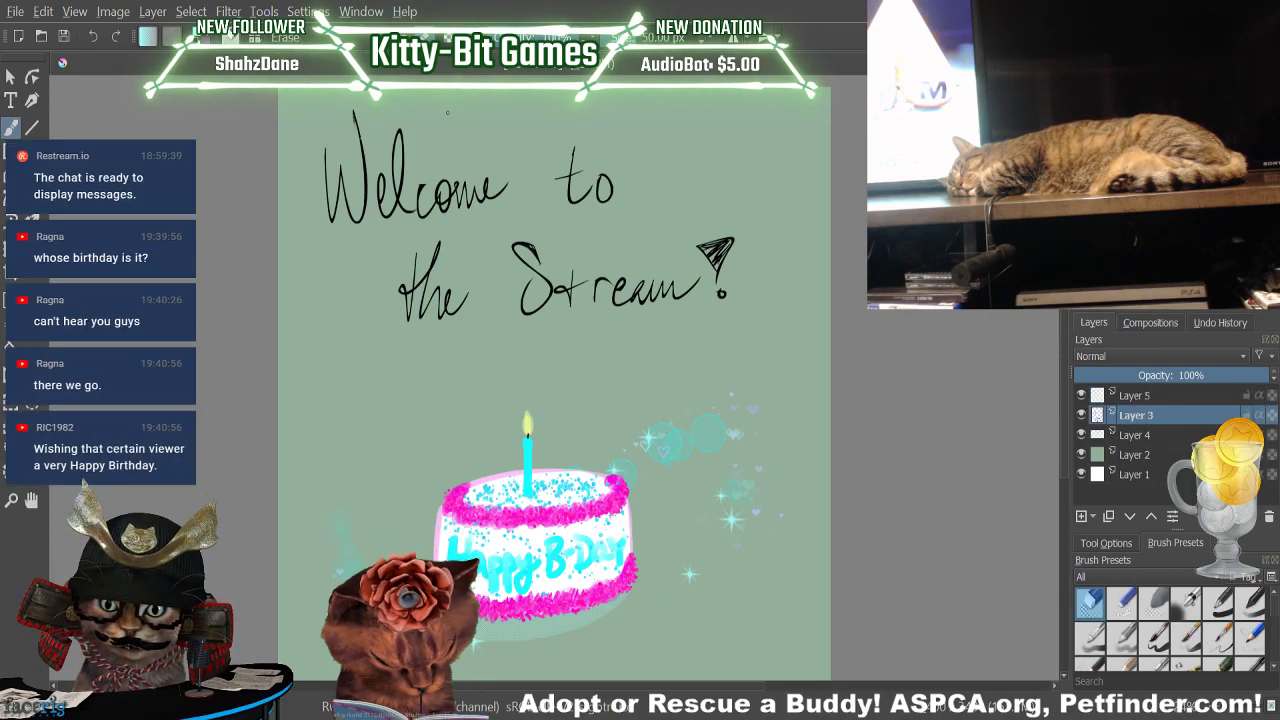
click(639, 38)
mouse_move(322, 162)
mouse_down()
mouse_move(420, 92)
mouse_move(400, 130)
mouse_move(281, 240)
mouse_move(266, 196)
mouse_move(508, 161)
mouse_move(451, 207)
mouse_move(471, 171)
mouse_up()
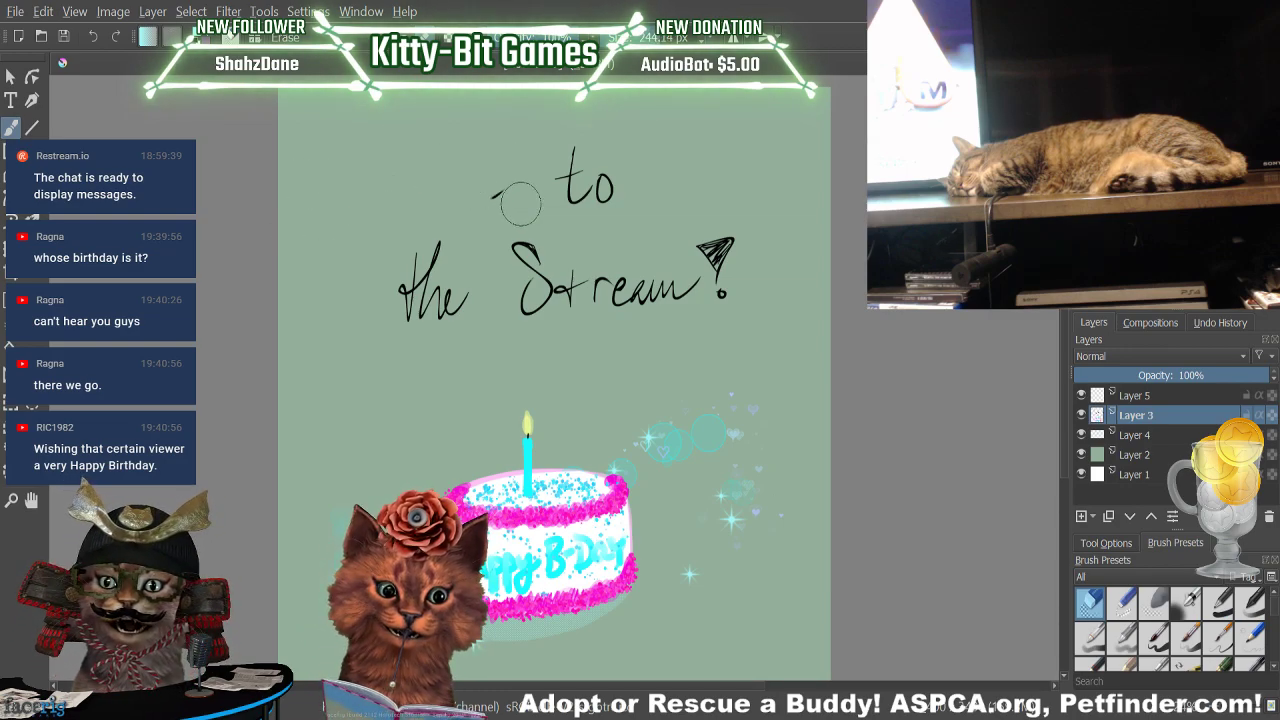
mouse_move(551, 188)
mouse_down()
mouse_move(560, 170)
mouse_move(648, 135)
mouse_move(666, 170)
mouse_up()
mouse_move(393, 257)
mouse_down()
mouse_move(429, 268)
mouse_move(450, 301)
mouse_move(505, 286)
mouse_move(543, 232)
mouse_move(546, 266)
mouse_move(646, 272)
mouse_move(598, 290)
mouse_move(615, 267)
mouse_move(670, 284)
mouse_move(742, 271)
mouse_move(739, 286)
mouse_move(758, 281)
mouse_move(726, 223)
mouse_up()
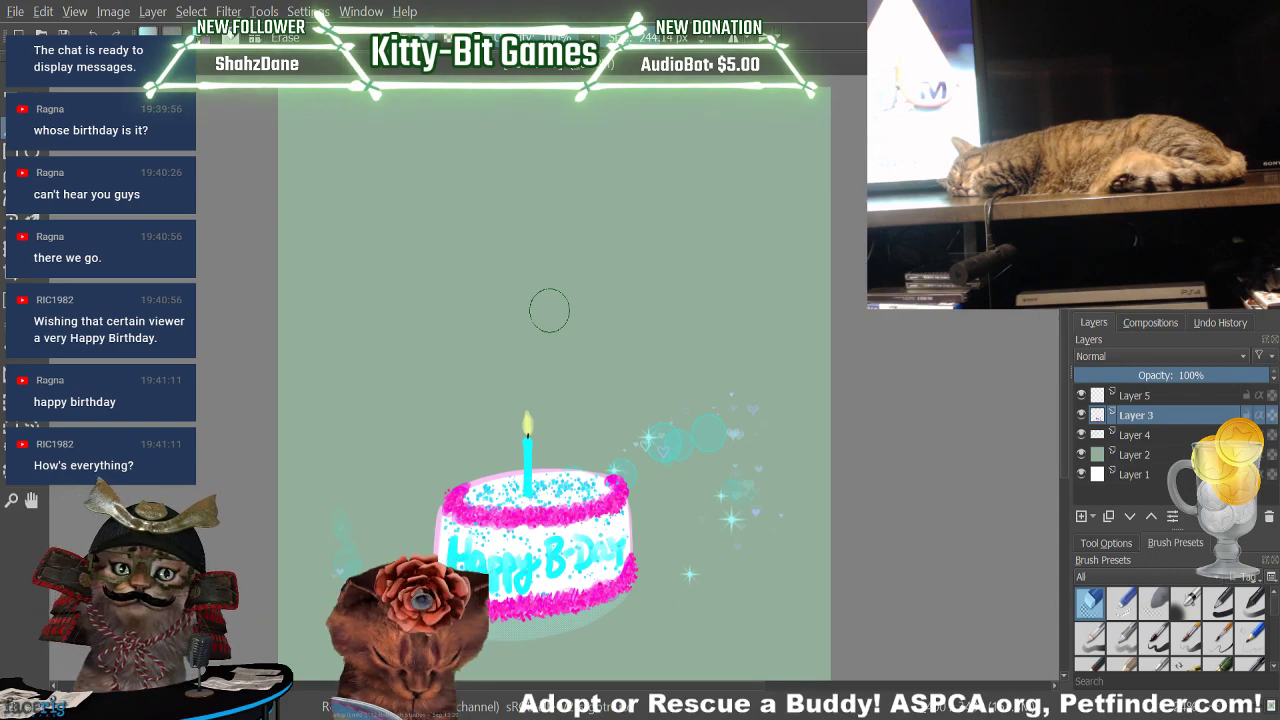
Select the birthday cake on Layer 3 with a freehand outline, shrink it and move it to the canvas's upper-right corner
key(/)
click(31, 426)
mouse_move(283, 434)
mouse_down()
mouse_move(328, 398)
mouse_move(858, 543)
mouse_move(231, 379)
mouse_up()
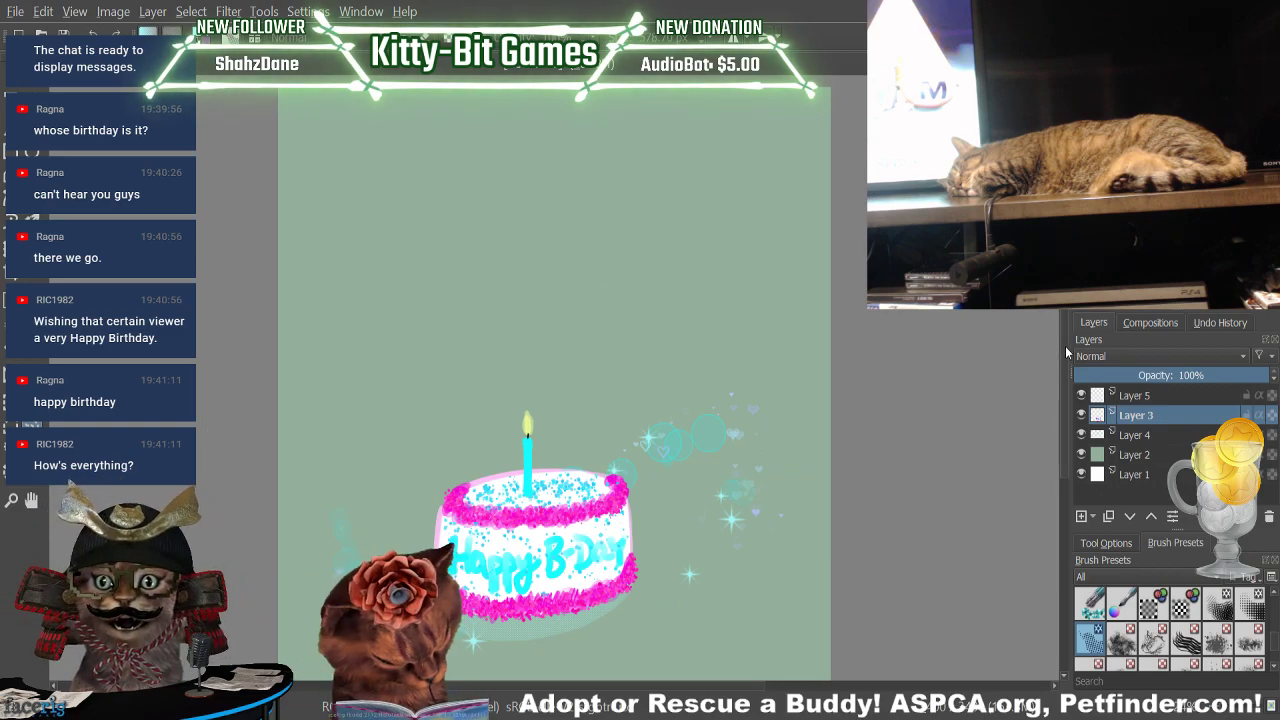
drag(1065, 346, 1058, 353)
mouse_move(359, 263)
mouse_down()
mouse_move(661, 199)
mouse_move(863, 366)
mouse_move(645, 600)
mouse_move(265, 520)
mouse_move(450, 240)
mouse_up()
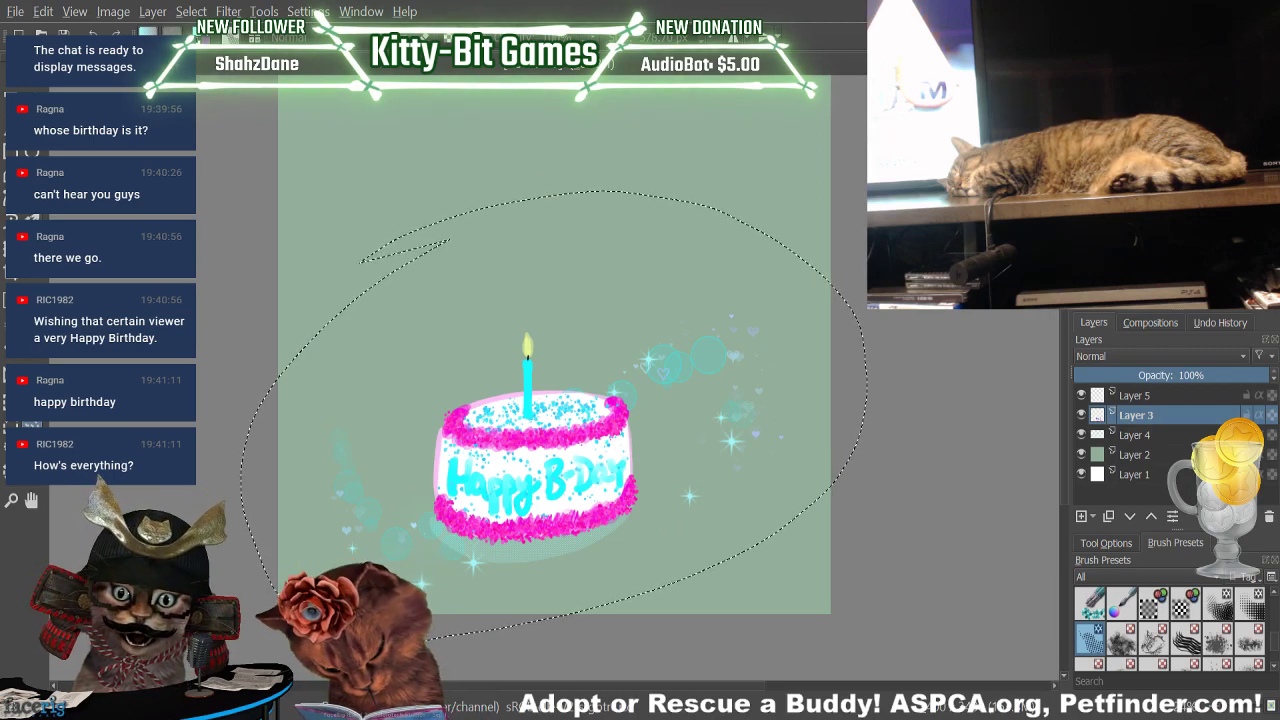
key(ctrl+t)
drag(657, 449, 826, 243)
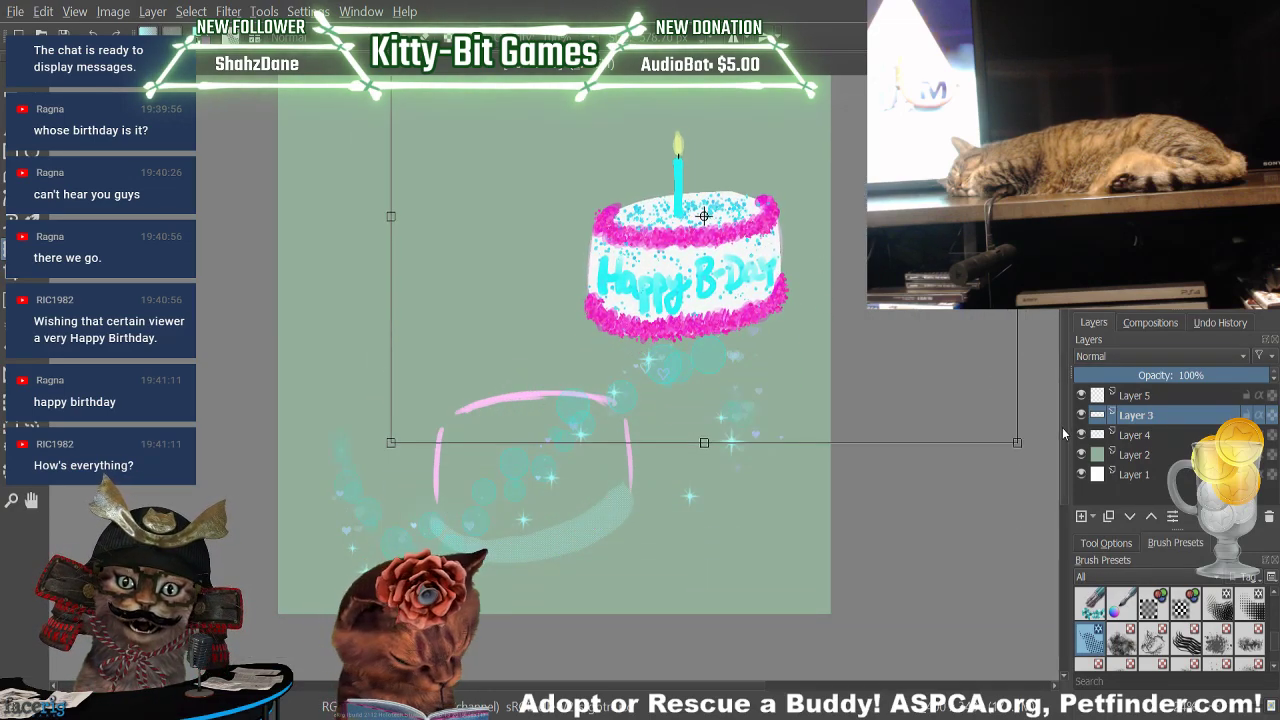
drag(1063, 434, 1065, 367)
drag(727, 486, 720, 380)
drag(1006, 513, 794, 309)
click(1134, 433)
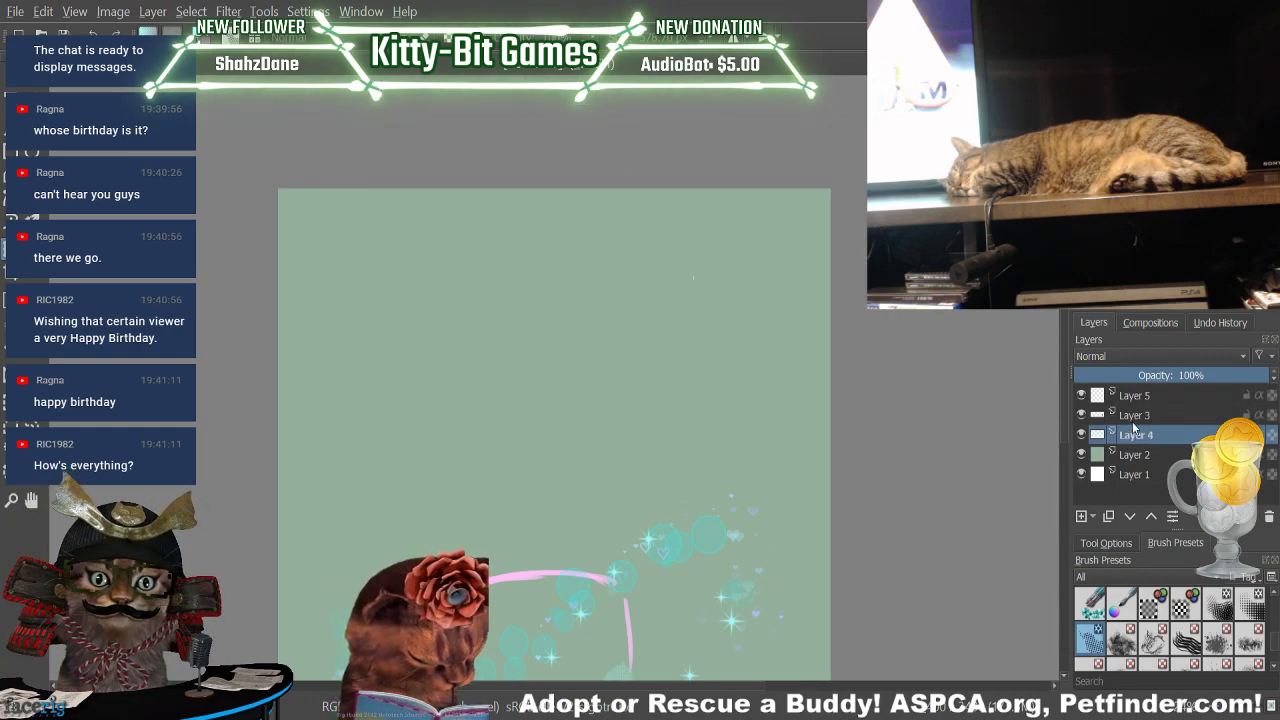
click(1142, 397)
drag(1062, 345, 1062, 397)
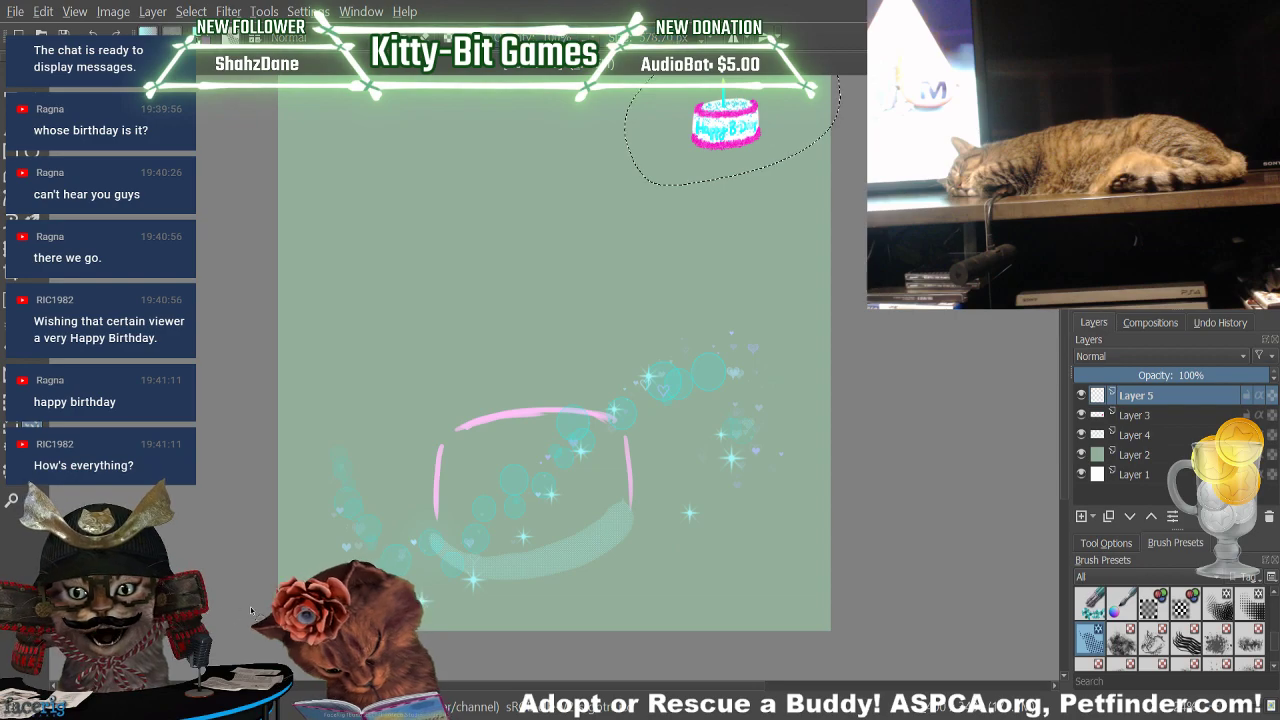
click(283, 431)
mouse_move(264, 448)
mouse_down()
mouse_move(750, 306)
mouse_move(510, 652)
mouse_move(378, 356)
mouse_up()
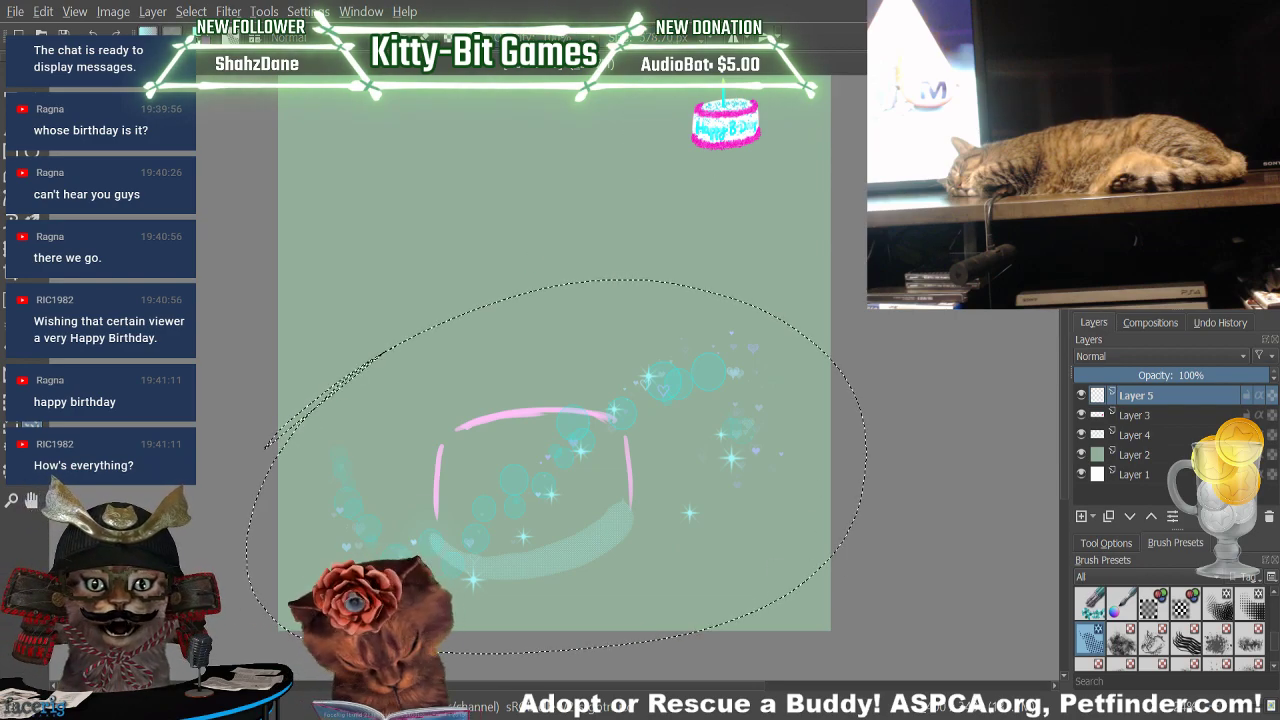
key(ctrl+t)
drag(866, 653, 665, 541)
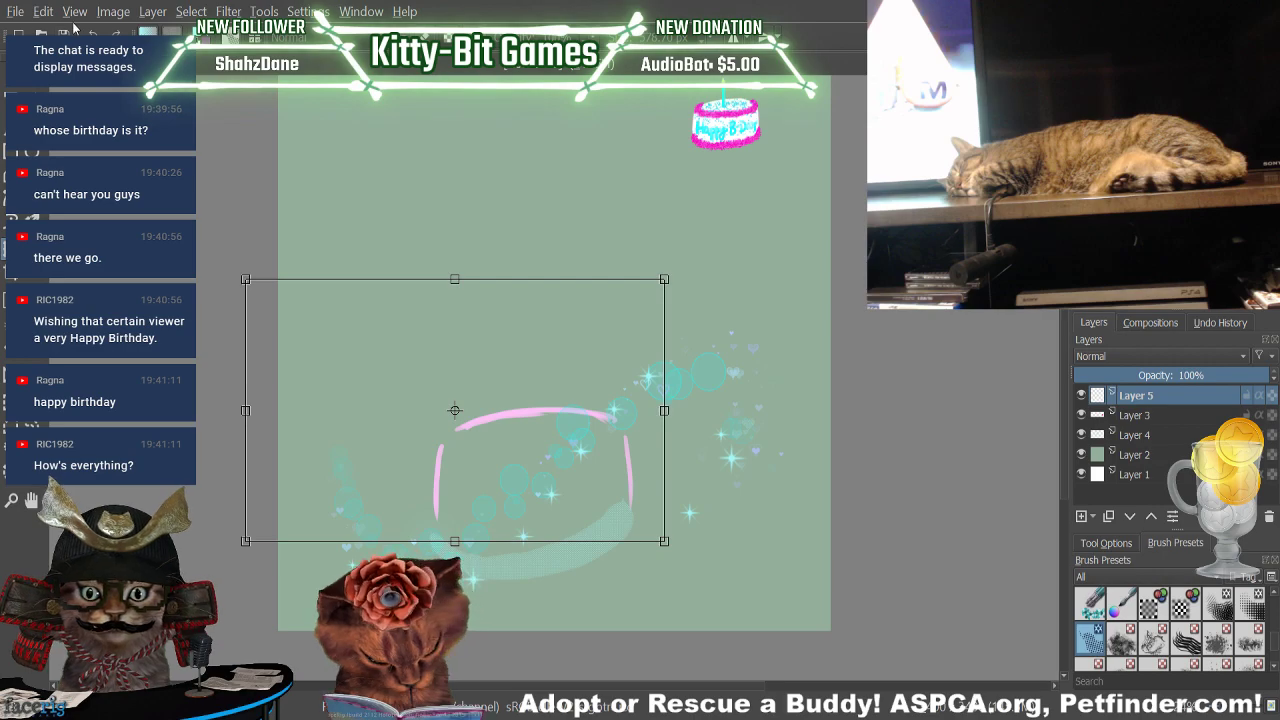
key(ctrl+z)
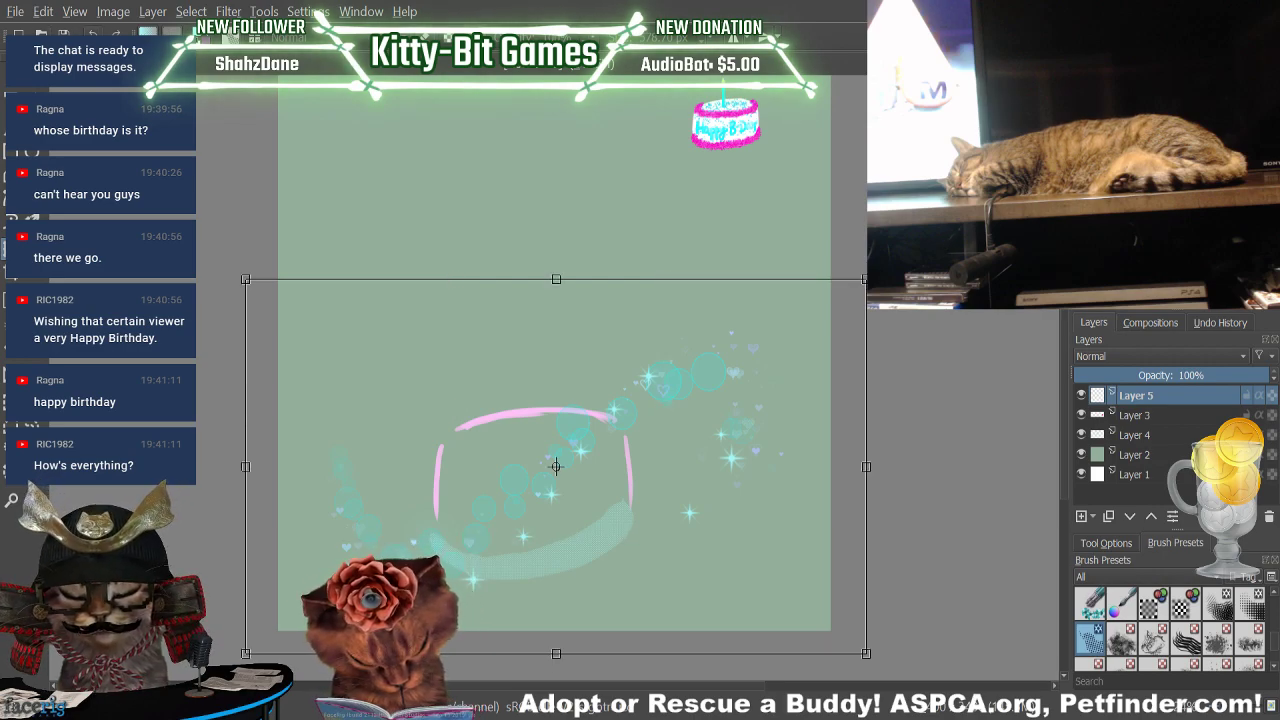
click(251, 64)
Draw a freehand selection around the leftover sparkles and cake outline, and try to scale it on Layer 3
click(1152, 412)
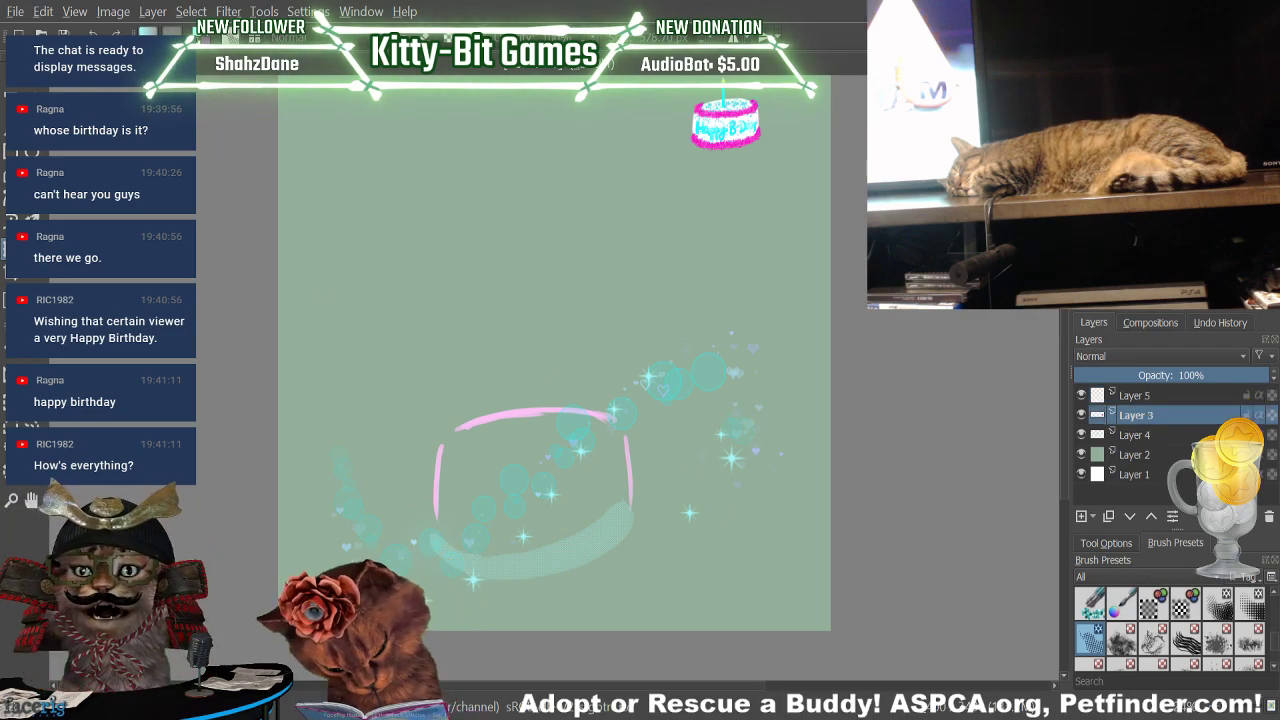
mouse_move(270, 382)
mouse_down()
mouse_move(457, 300)
mouse_move(772, 600)
mouse_move(330, 318)
mouse_up()
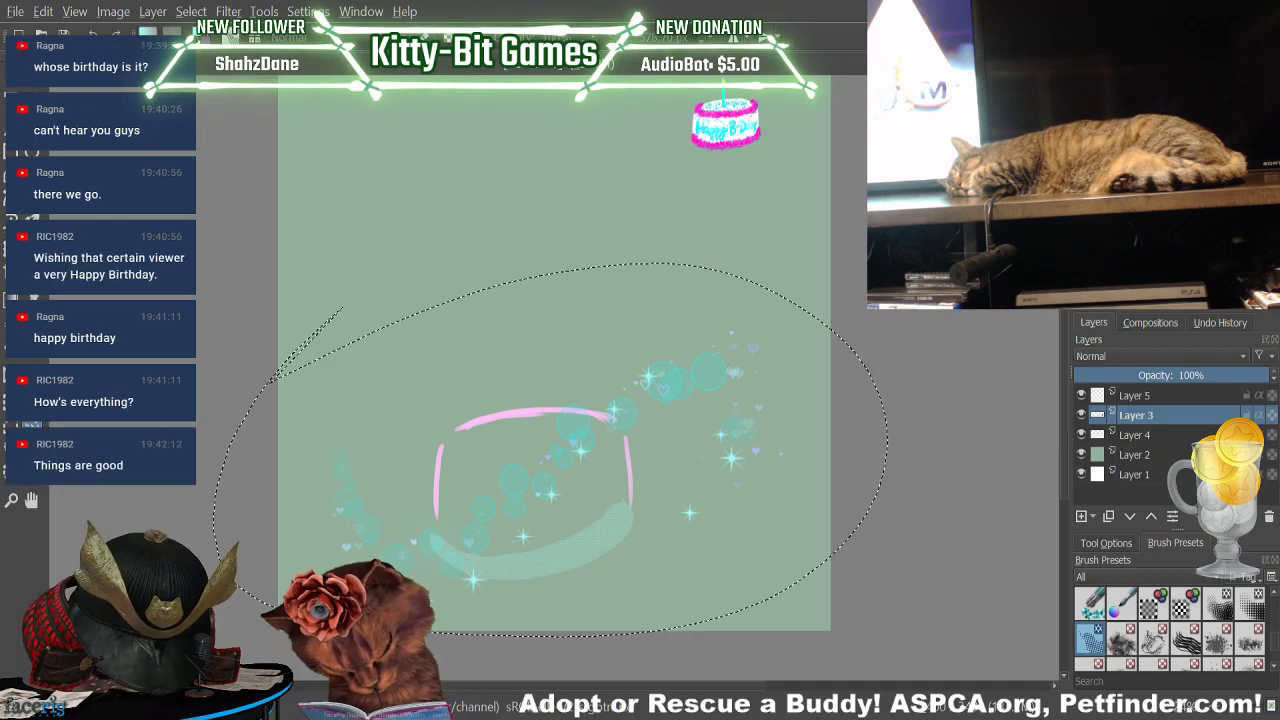
key(ctrl+t)
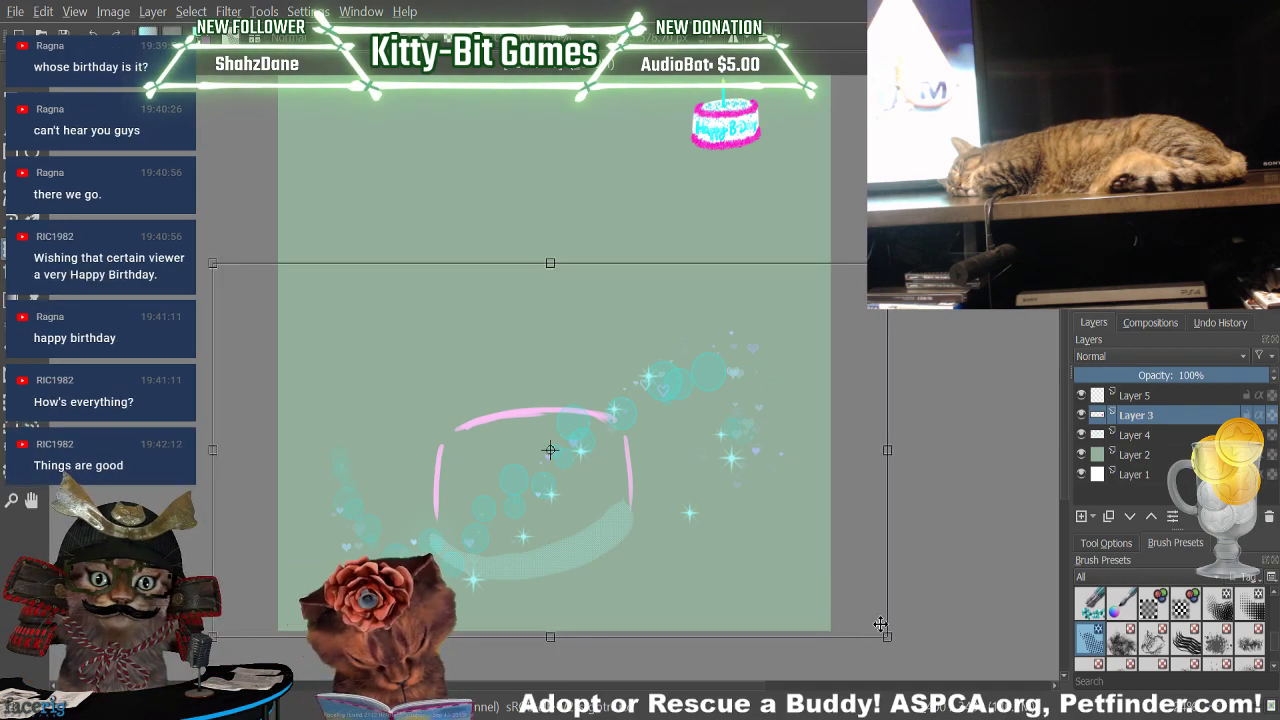
drag(884, 635, 805, 640)
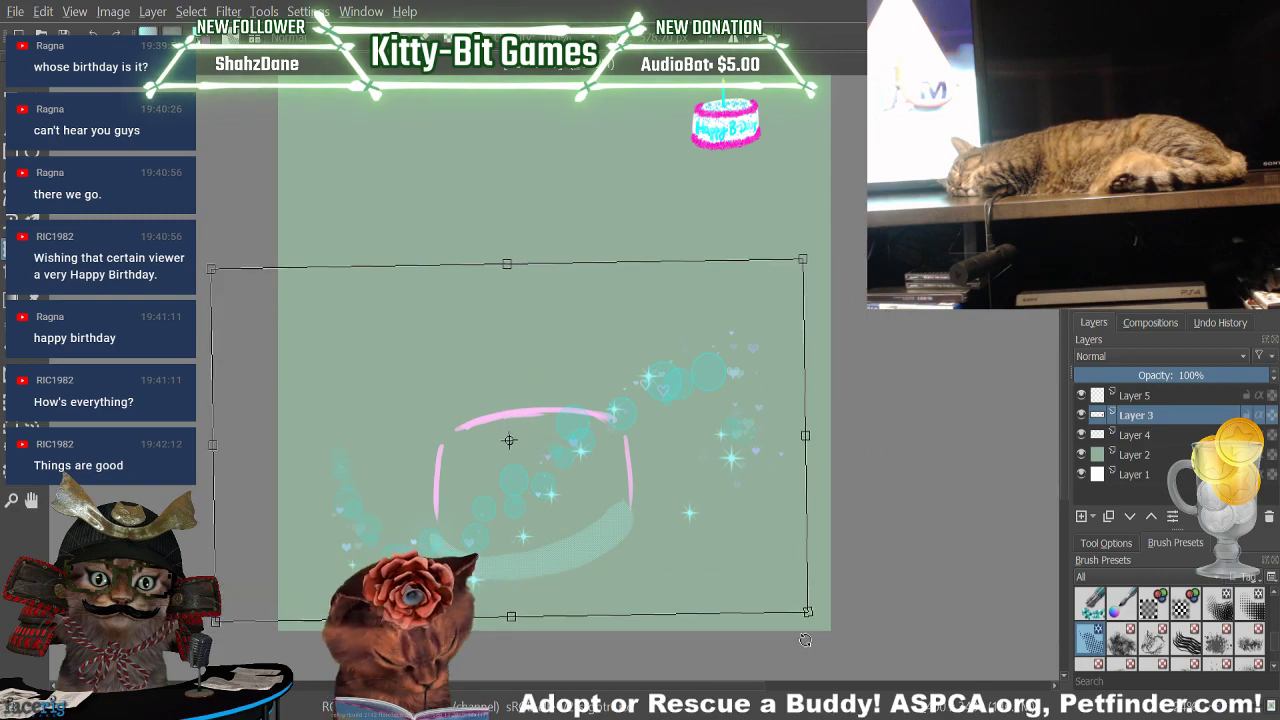
Shrink the selected sparkles and cake outline on Layer 4 and move them around the small cake
click(1146, 434)
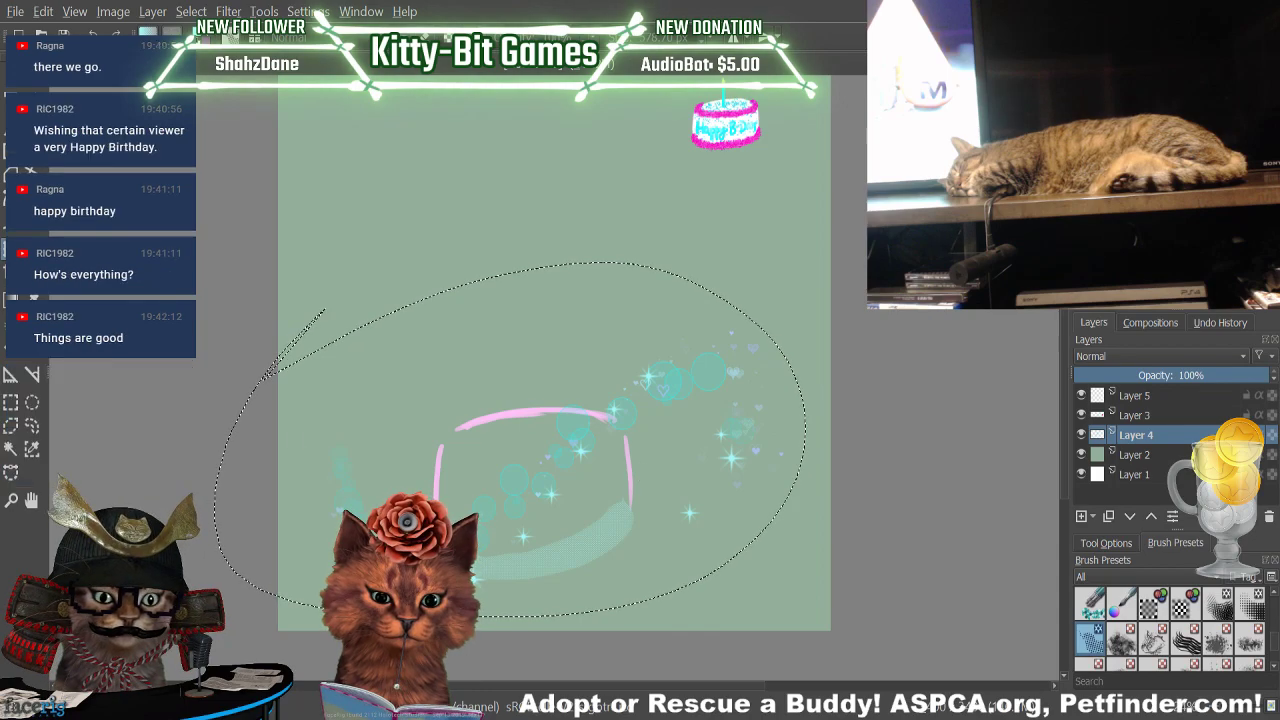
key(ctrl+t)
drag(805, 615, 523, 455)
drag(457, 403, 796, 145)
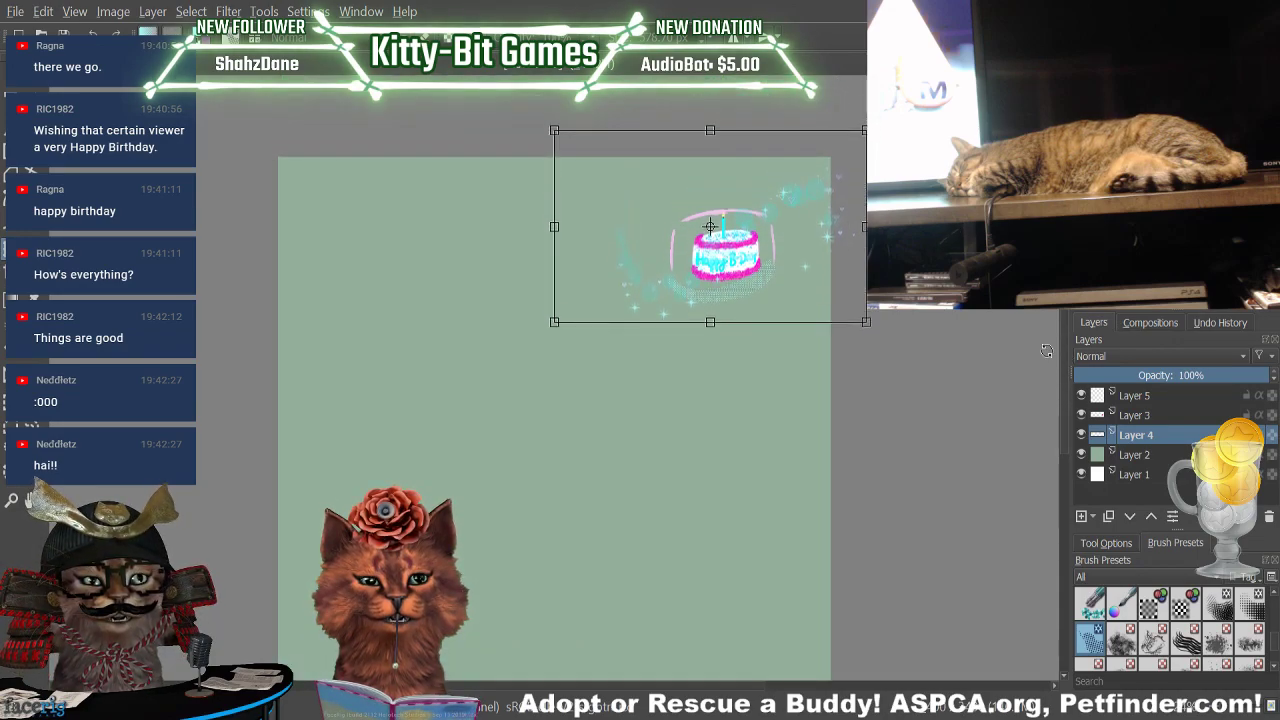
drag(863, 320, 789, 274)
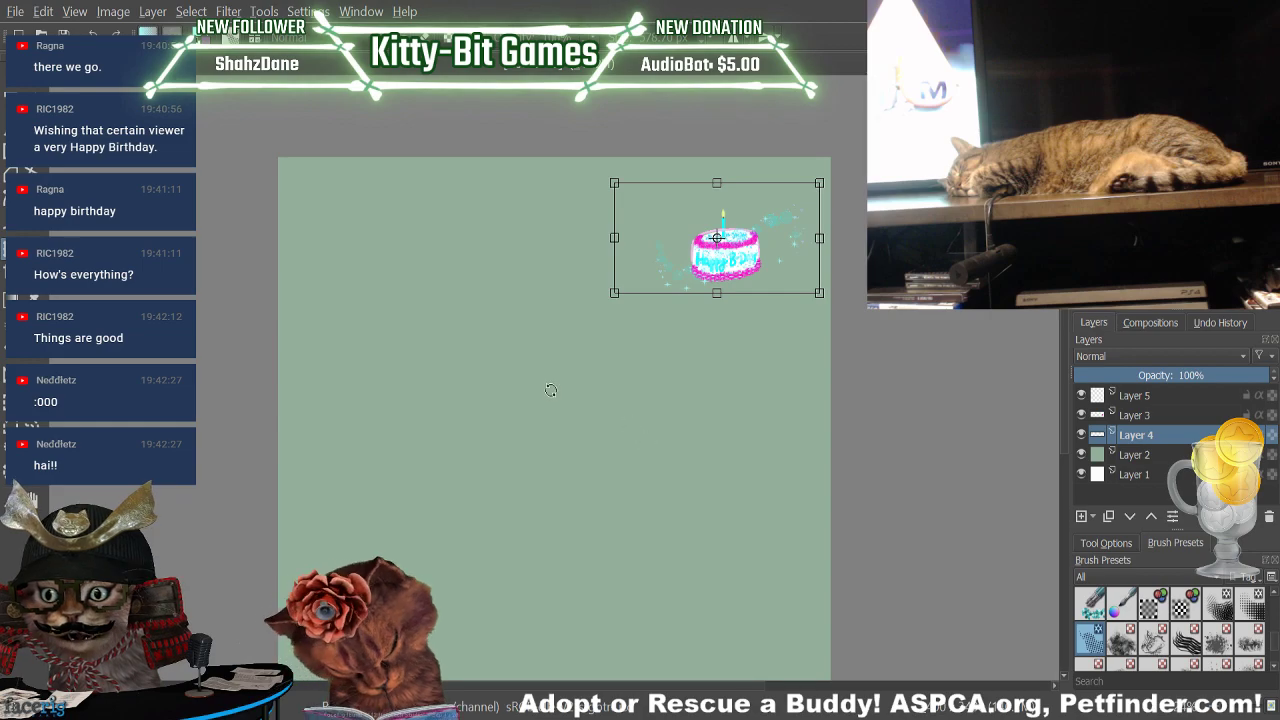
key(Return)
Make Layer 5 active, choose the 40 px inking brush preset and clear the selection
click(1135, 395)
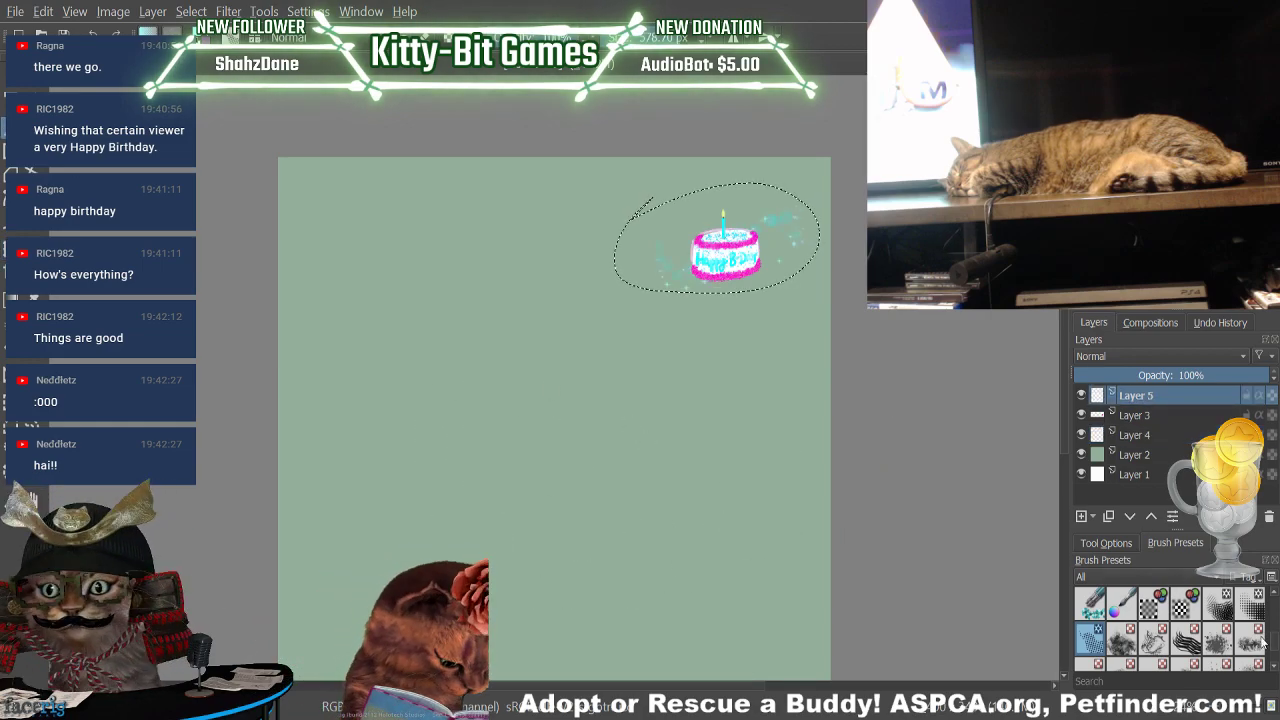
scroll(1273, 637, up, 5)
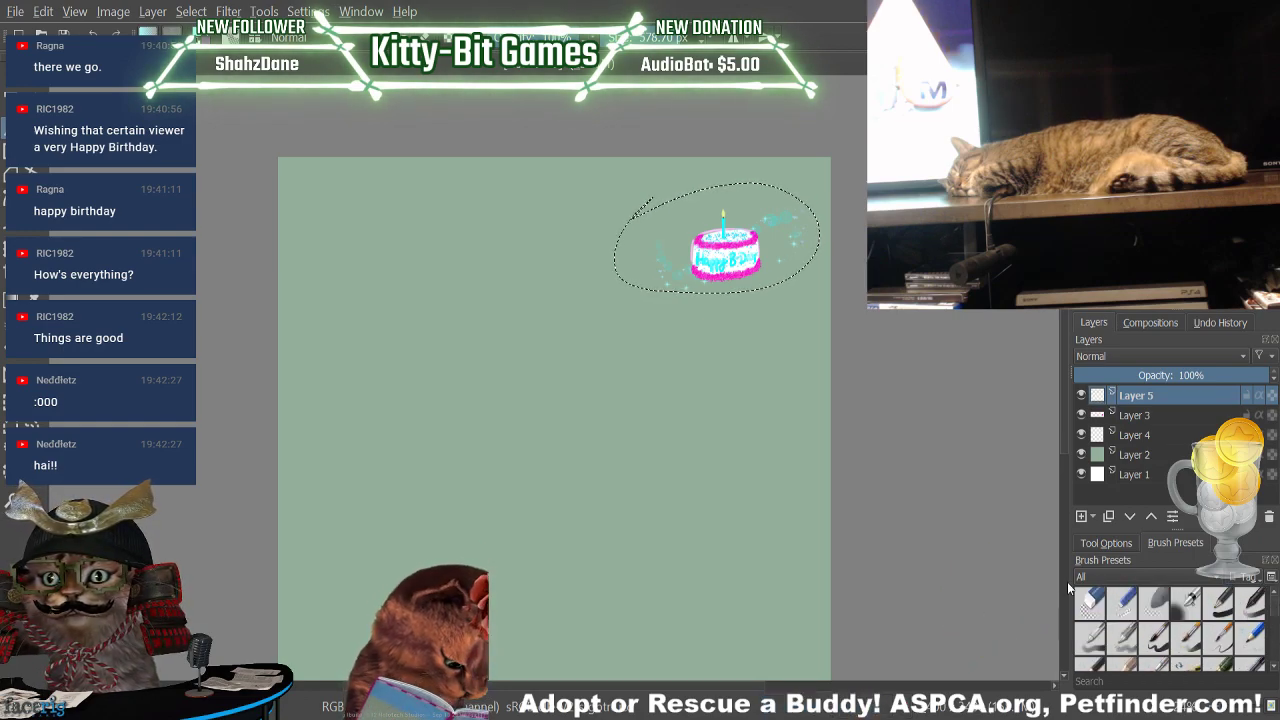
click(1153, 636)
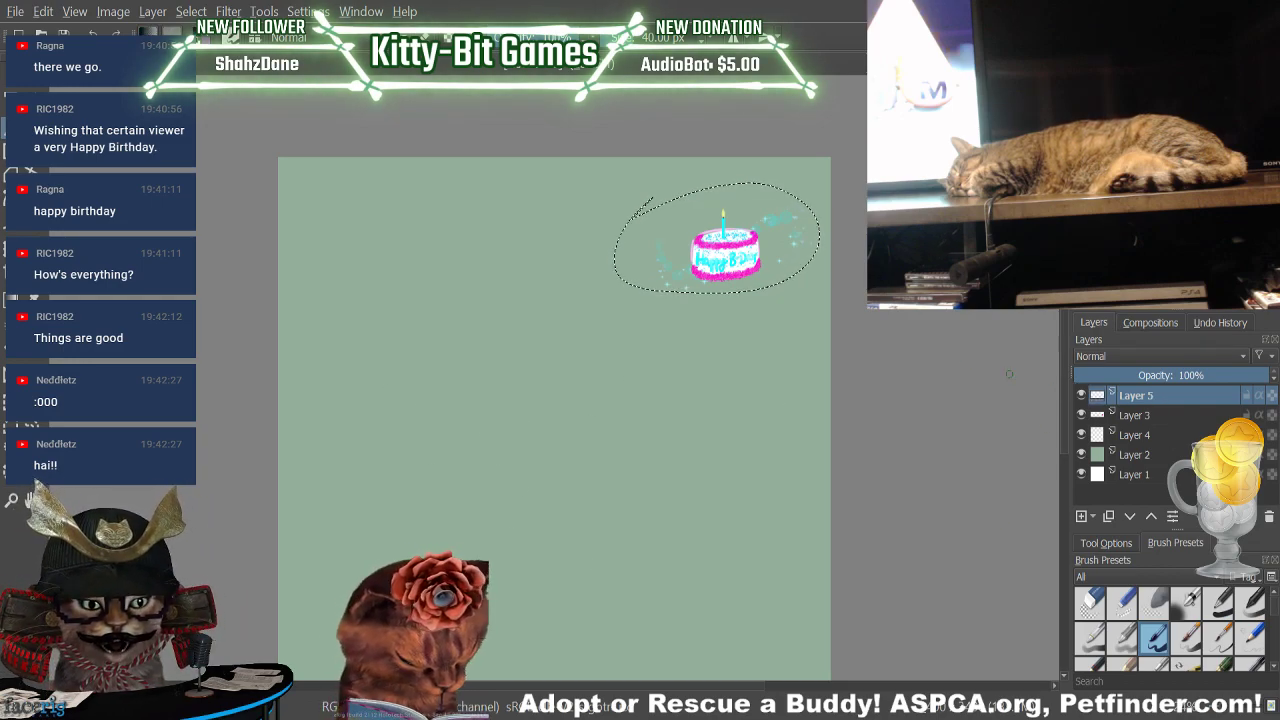
key(ctrl+shift+a)
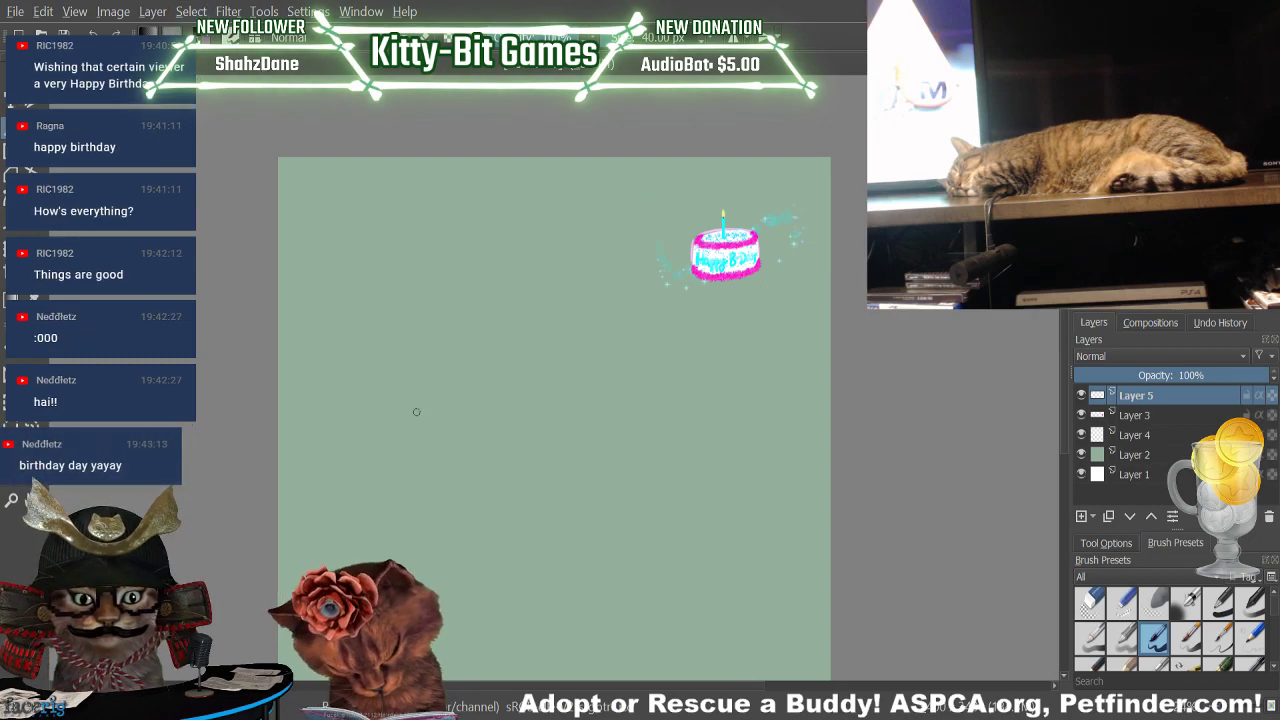
Try a few first sketch strokes on Layer 5 in the middle of the canvas and undo them
mouse_move(420, 432)
mouse_down()
mouse_move(600, 490)
mouse_move(686, 424)
mouse_up()
key(ctrl+z)
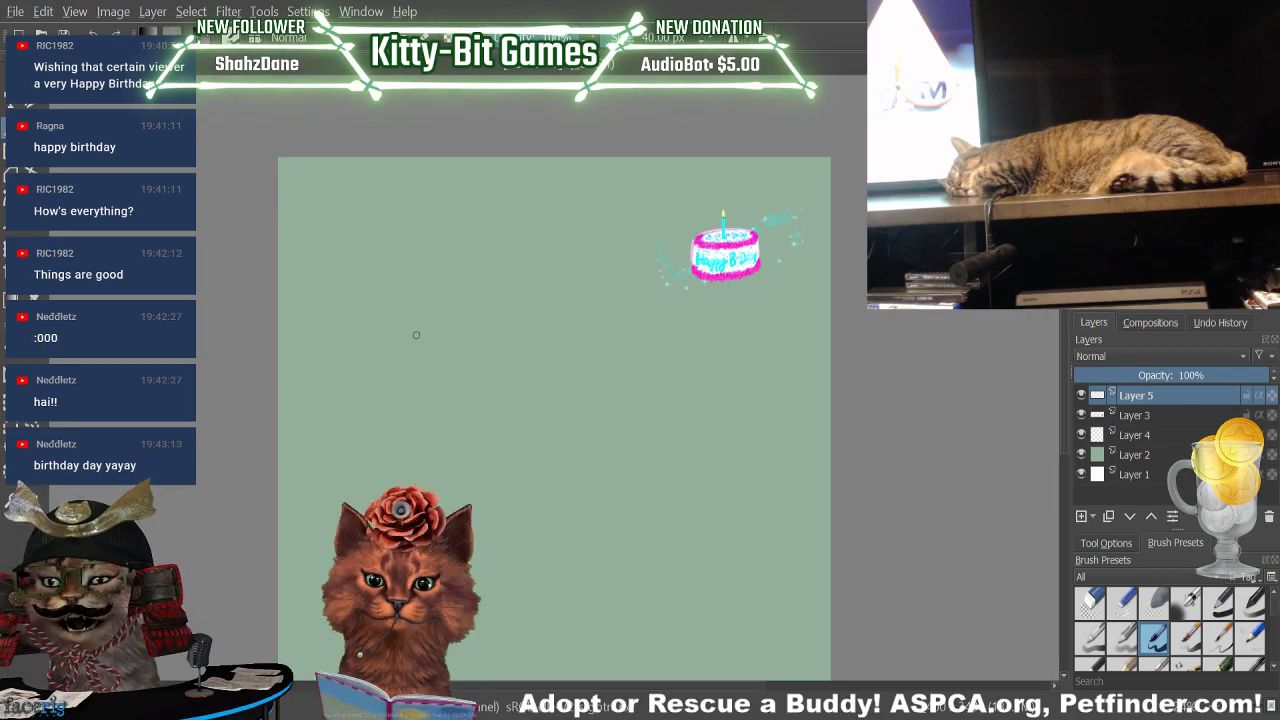
drag(416, 306, 400, 334)
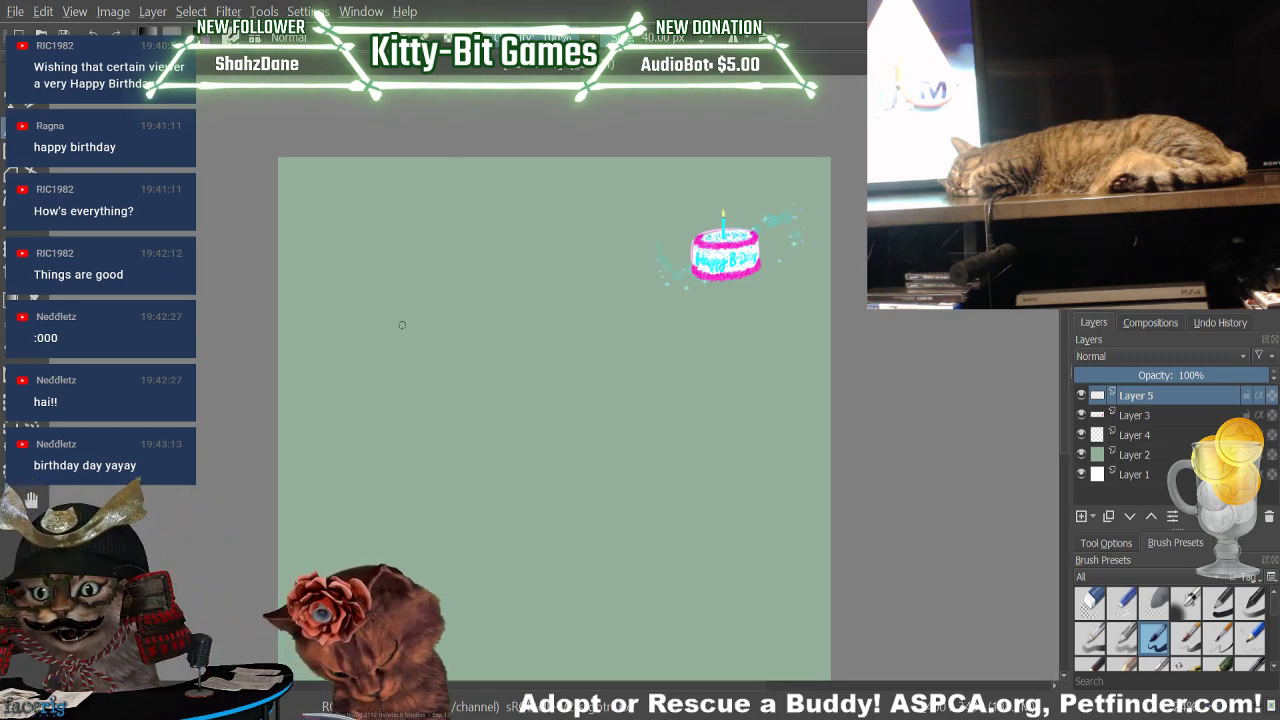
mouse_move(423, 308)
mouse_down()
mouse_move(383, 357)
mouse_move(396, 392)
mouse_up()
key(ctrl+z)
key(ctrl+z)
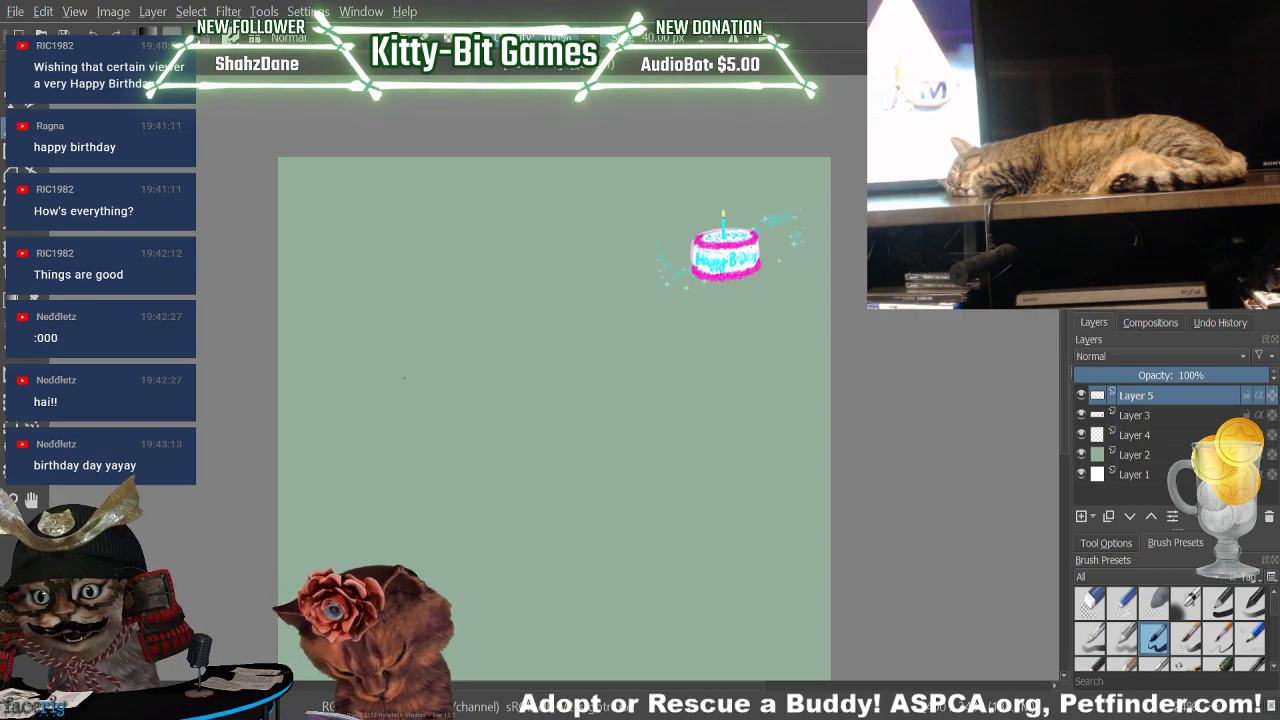
Try sketching two facing curved outline strokes below and beside the cake, and undo all of them
mouse_move(449, 396)
mouse_down()
mouse_move(385, 356)
mouse_move(453, 270)
mouse_up()
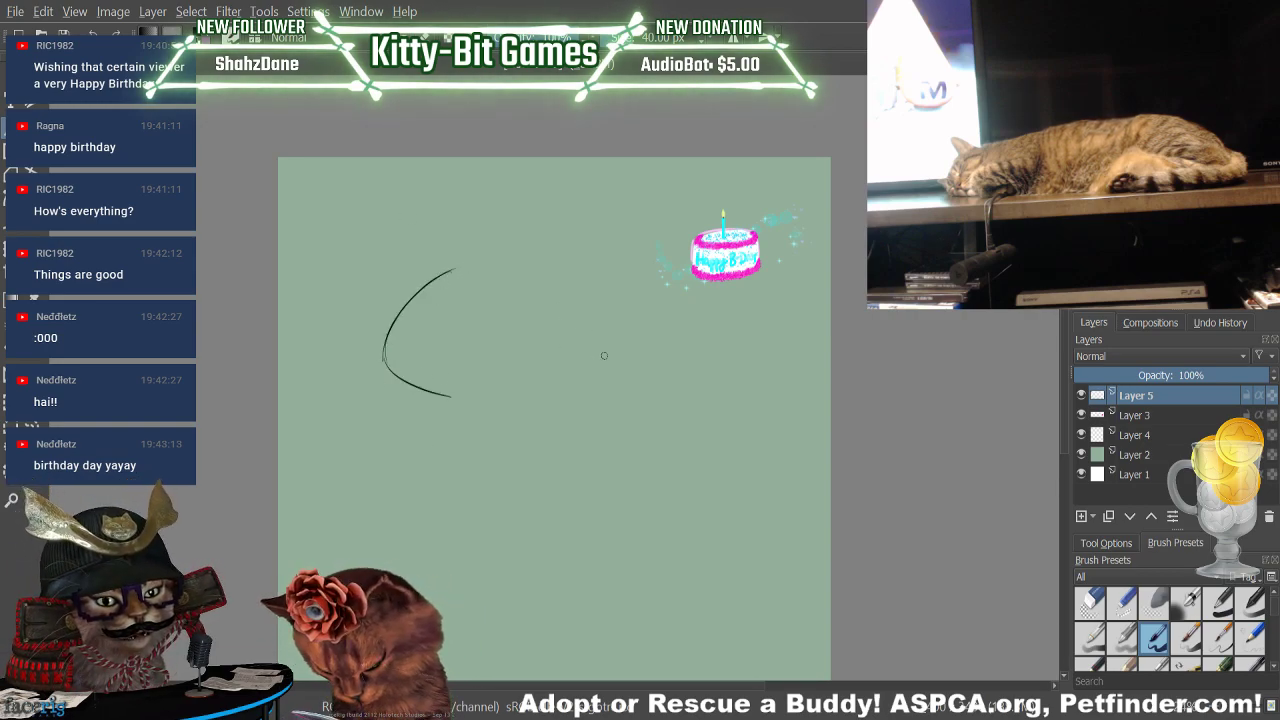
drag(564, 279, 608, 362)
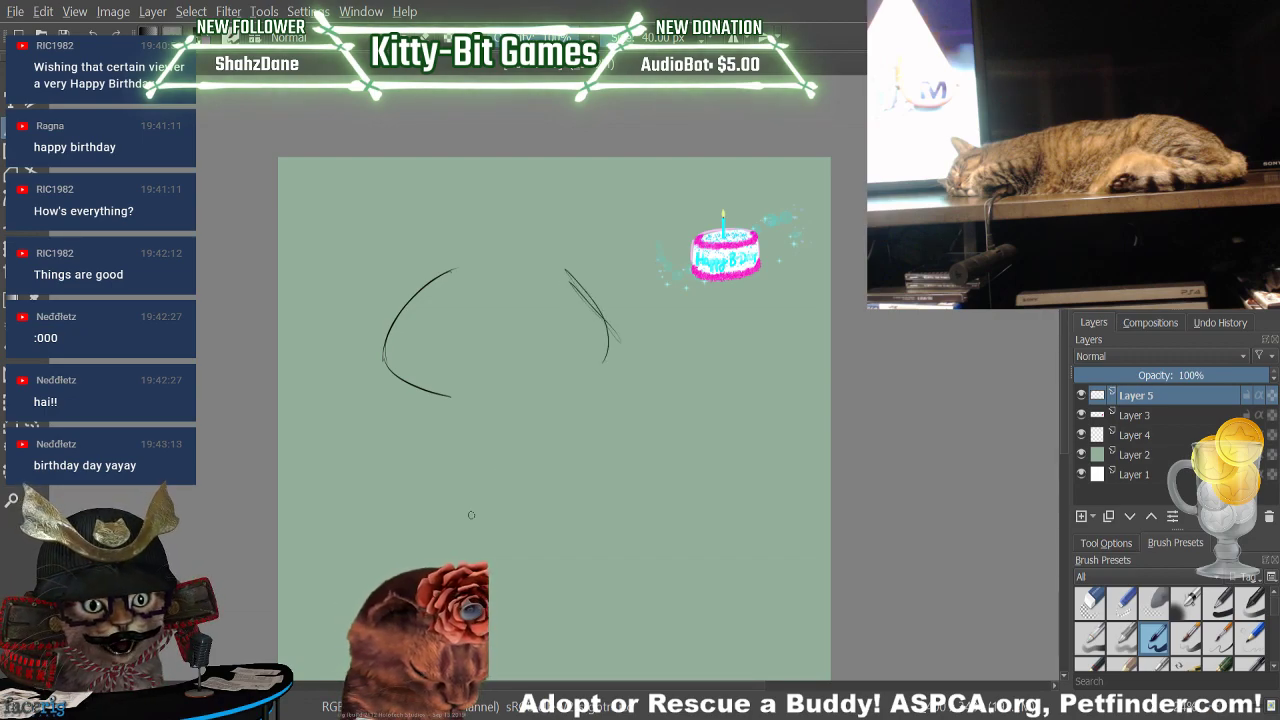
key(ctrl+z)
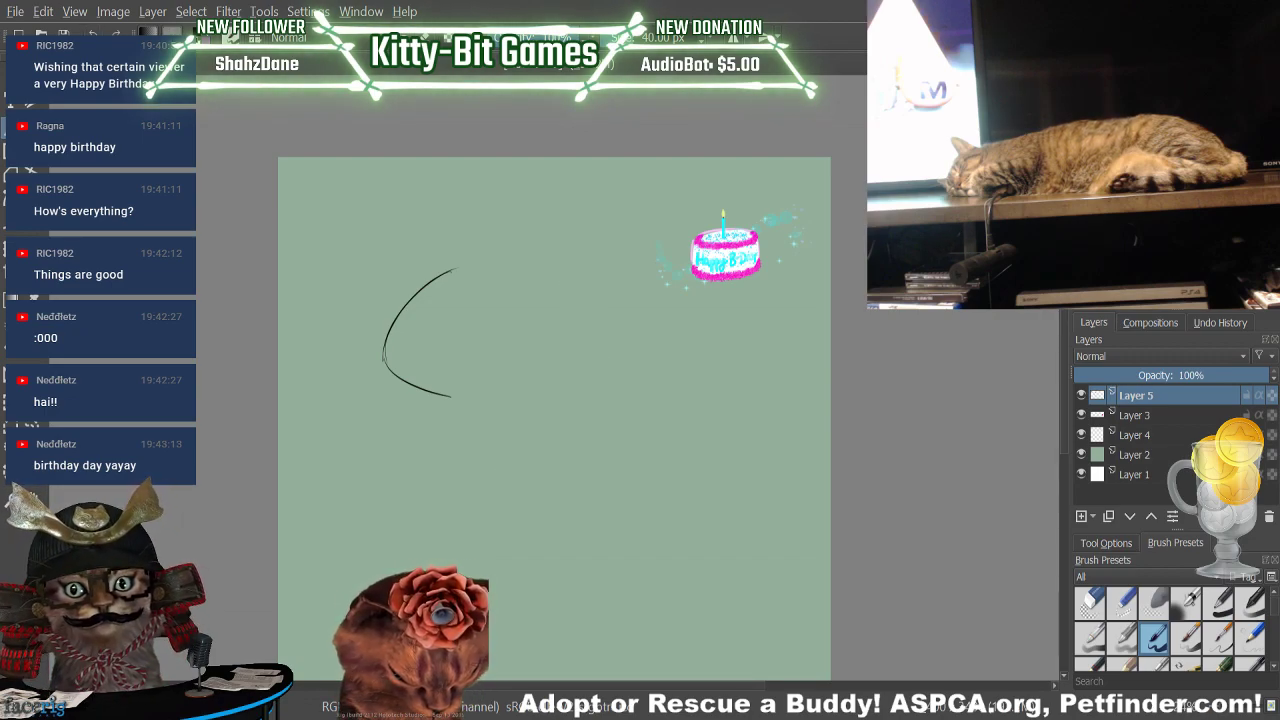
key(ctrl+z)
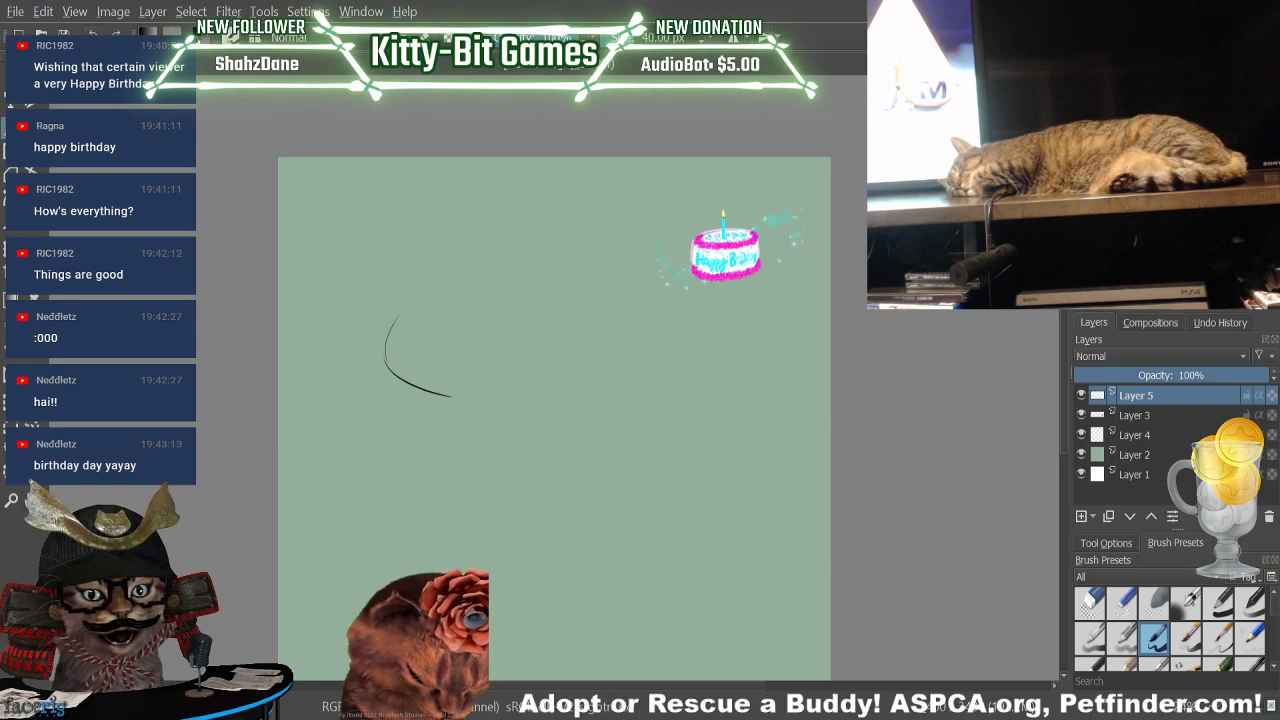
key(ctrl+z)
key(ctrl+z)
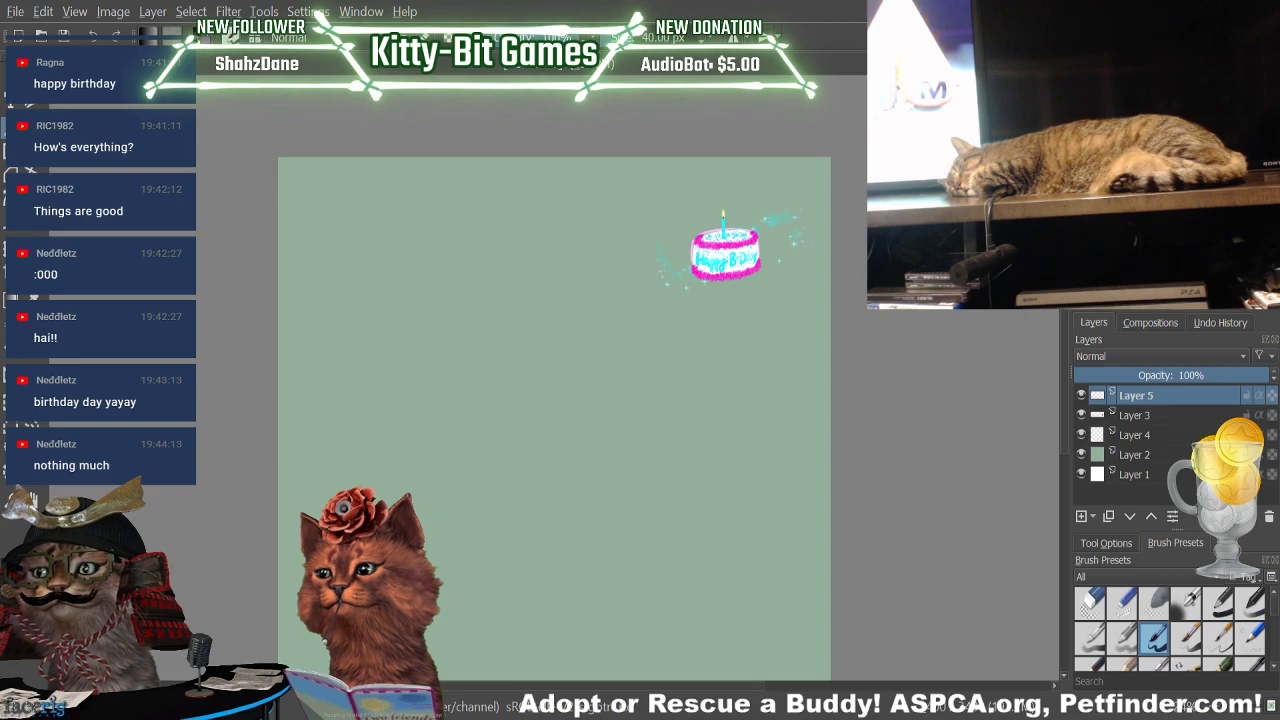
Sketch loose curves for a rounded head outline on Layer 5 in the canvas's upper-left area, undoing the initial test scribble
mouse_move(466, 318)
mouse_down()
mouse_move(471, 362)
mouse_move(511, 320)
mouse_up()
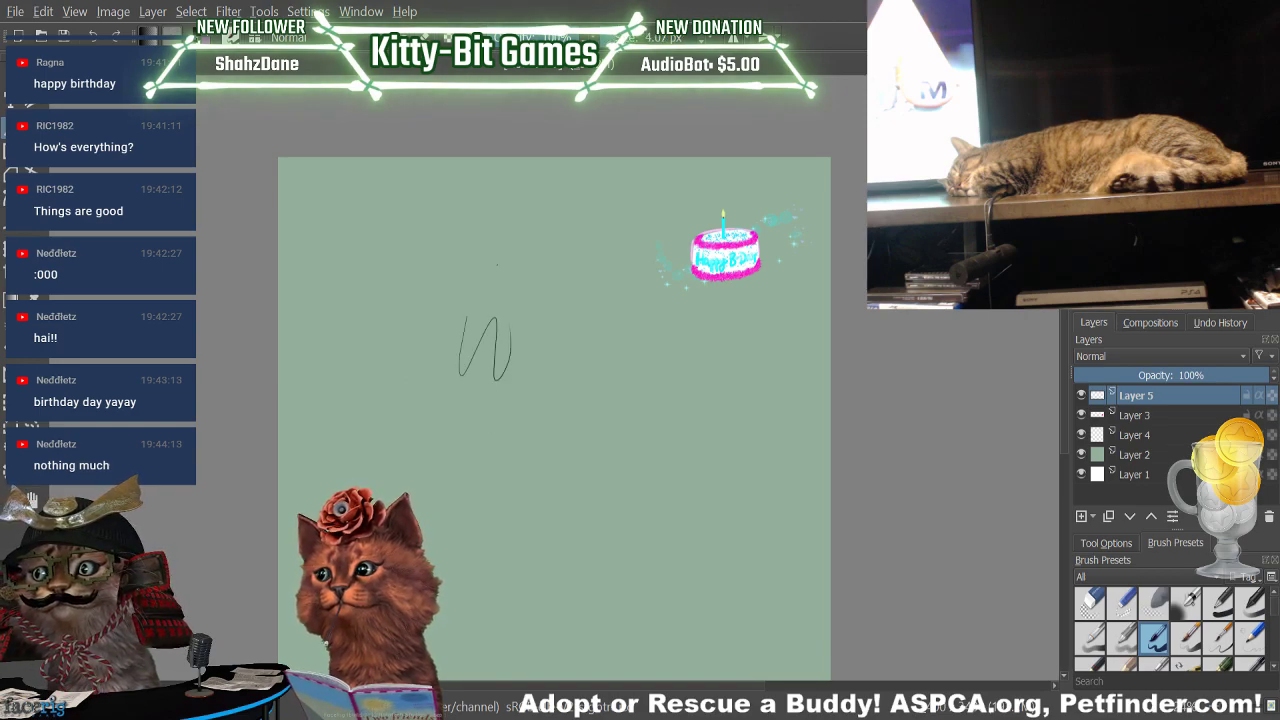
click(94, 35)
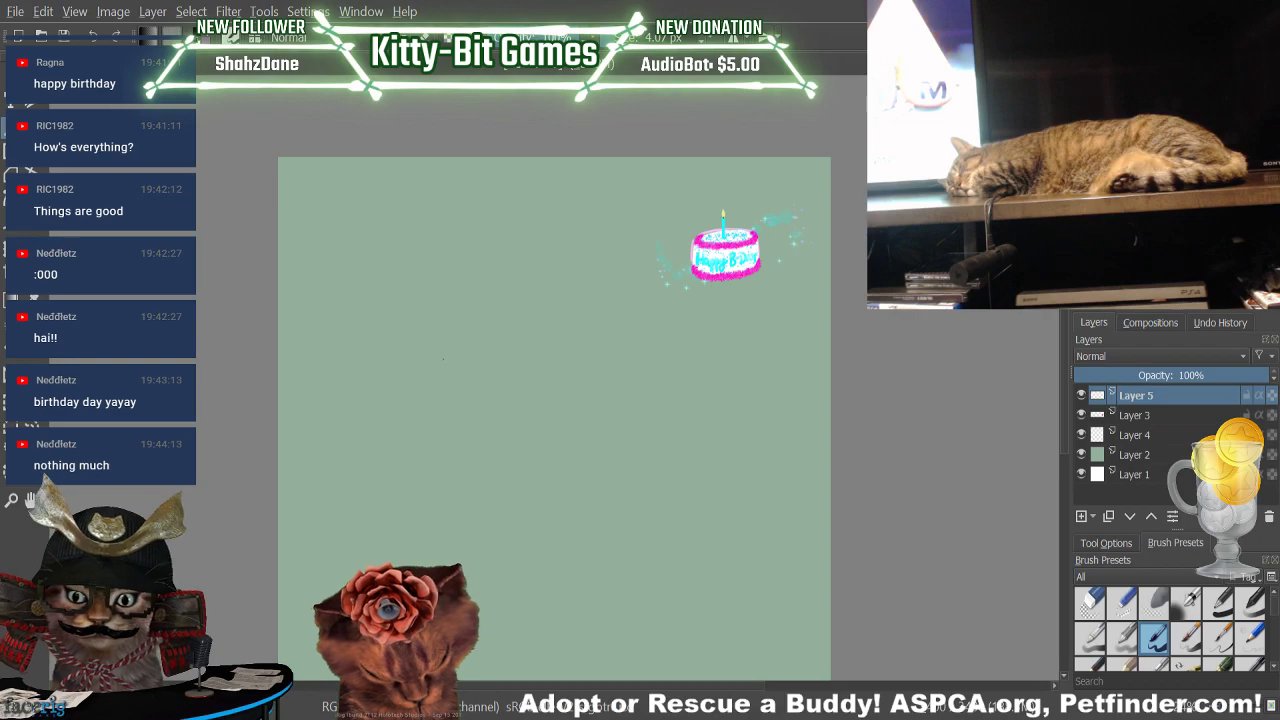
mouse_move(399, 344)
mouse_down()
mouse_move(482, 388)
mouse_move(433, 367)
mouse_move(515, 386)
mouse_move(472, 362)
mouse_move(452, 384)
mouse_move(514, 377)
mouse_move(470, 380)
mouse_move(552, 332)
mouse_up()
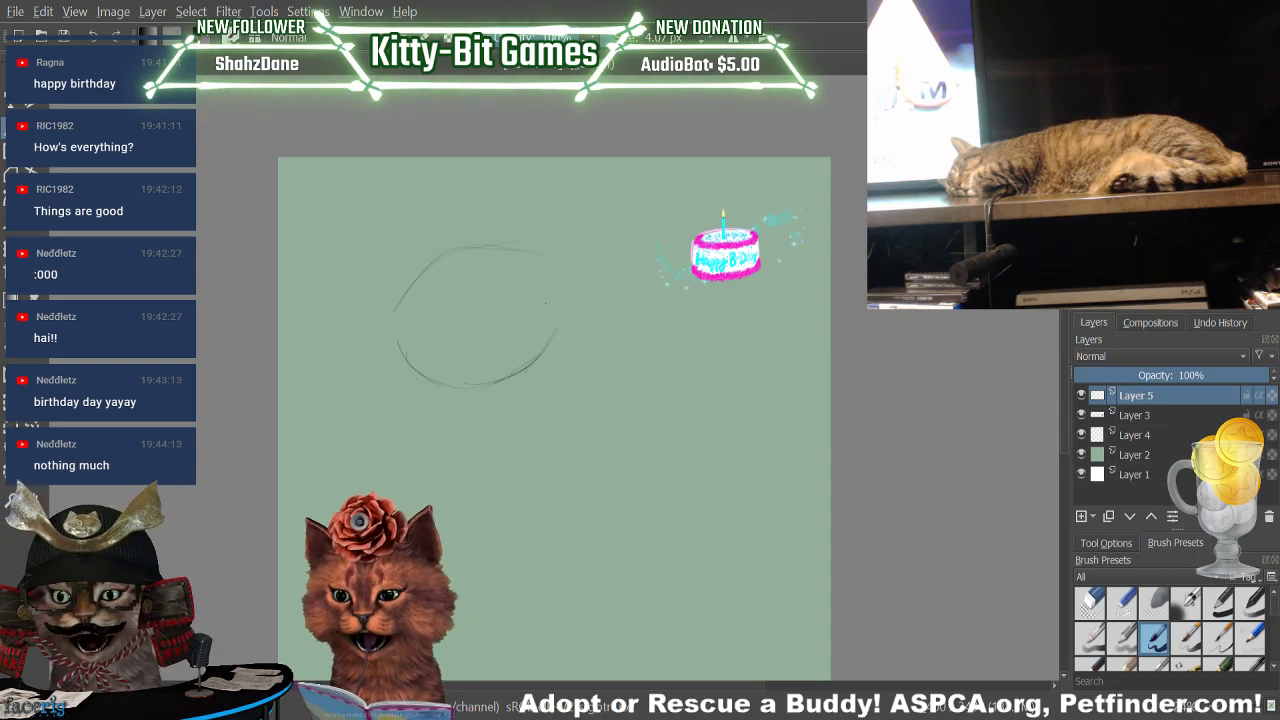
drag(532, 362, 570, 308)
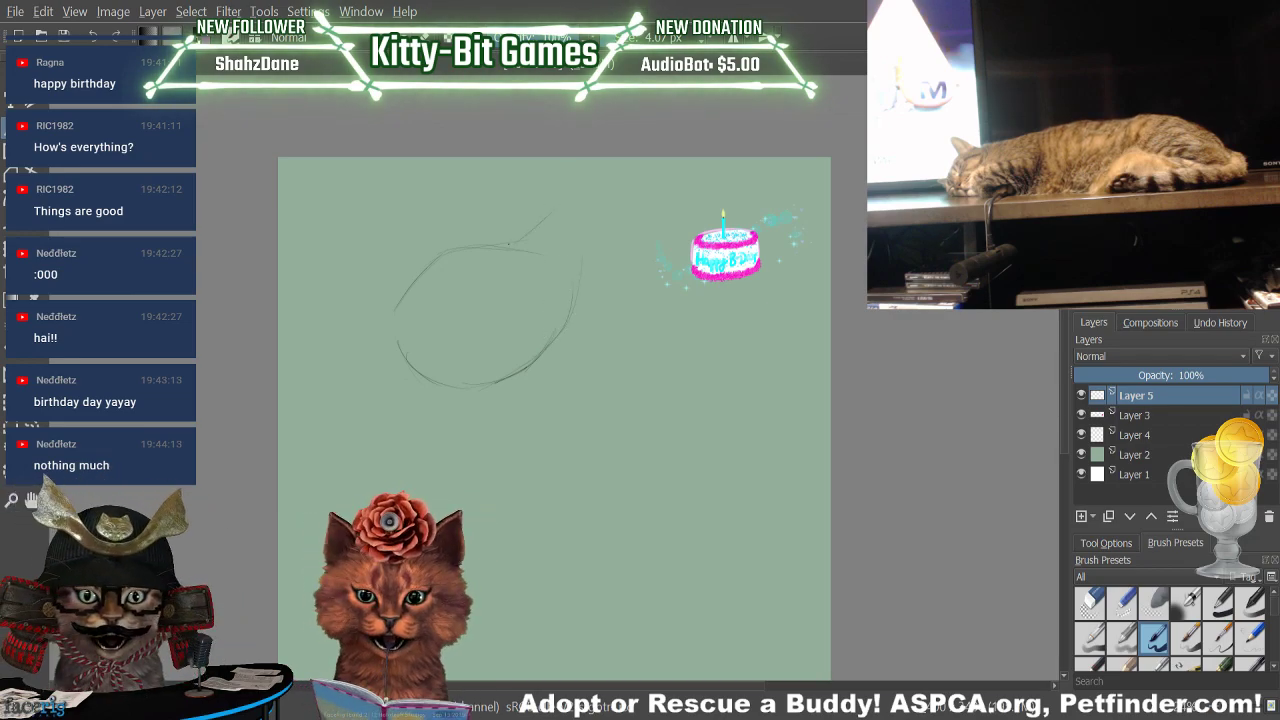
Sketch a tall pointed ear rising from the head's right side, undoing and redrawing its outer edge
drag(509, 243, 575, 183)
drag(578, 285, 595, 178)
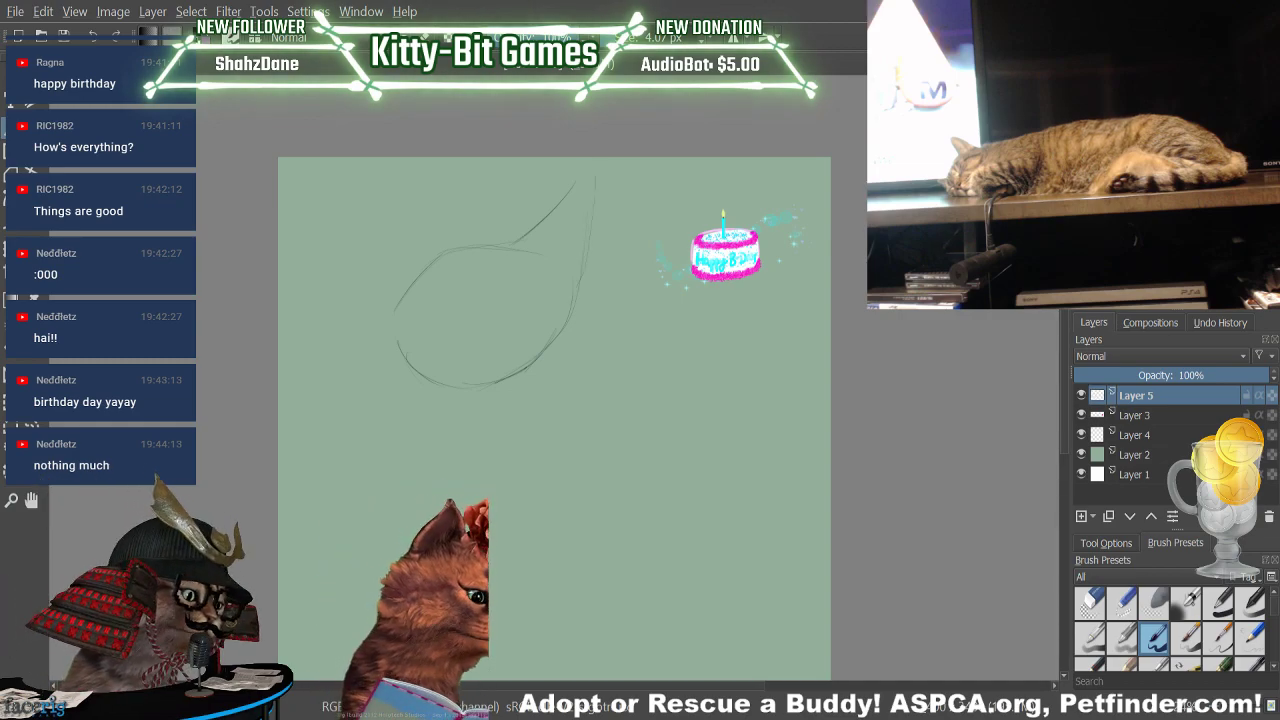
click(92, 36)
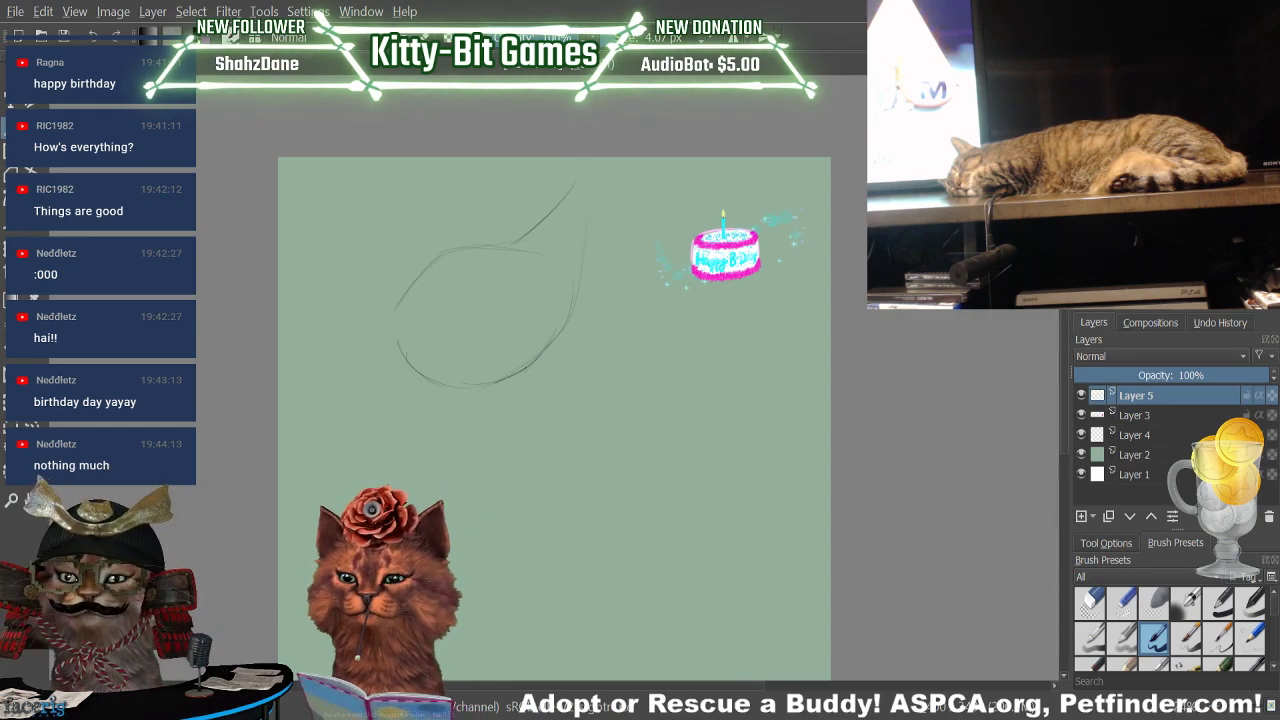
drag(573, 287, 586, 197)
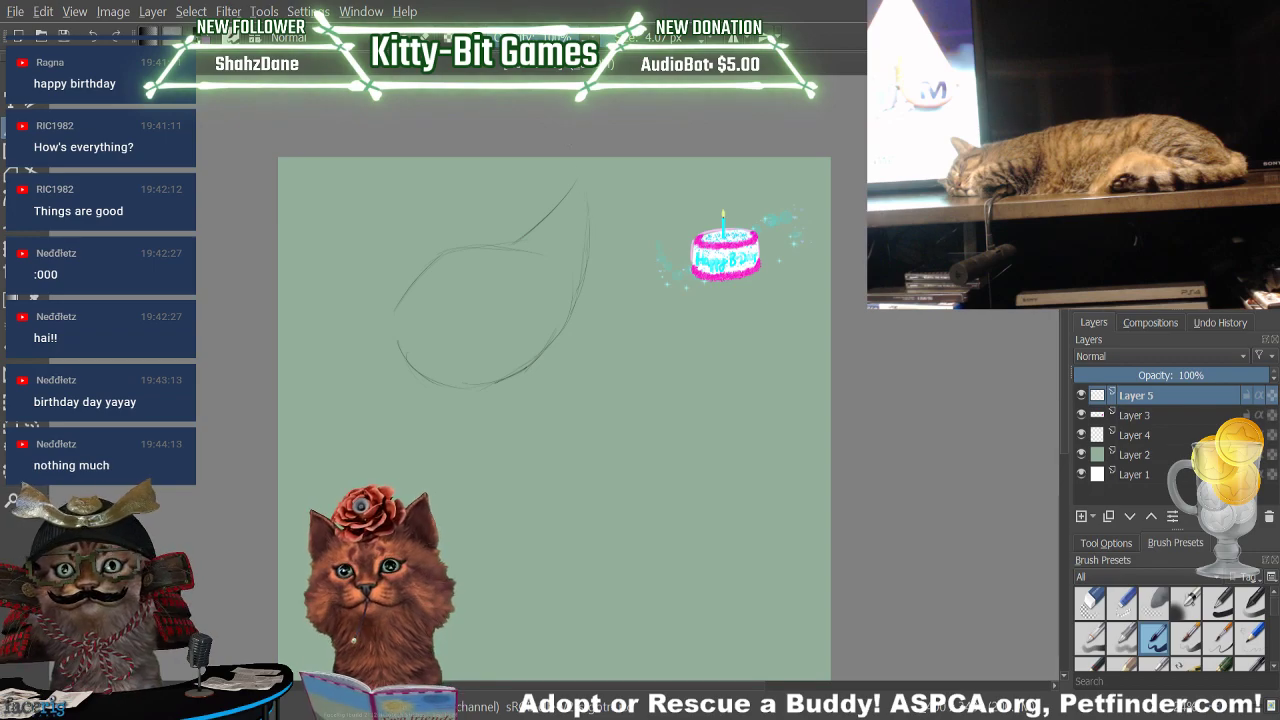
Sketch a matching pointed ear on the head's left side and extend its outer edge into the cheek
drag(434, 252, 378, 196)
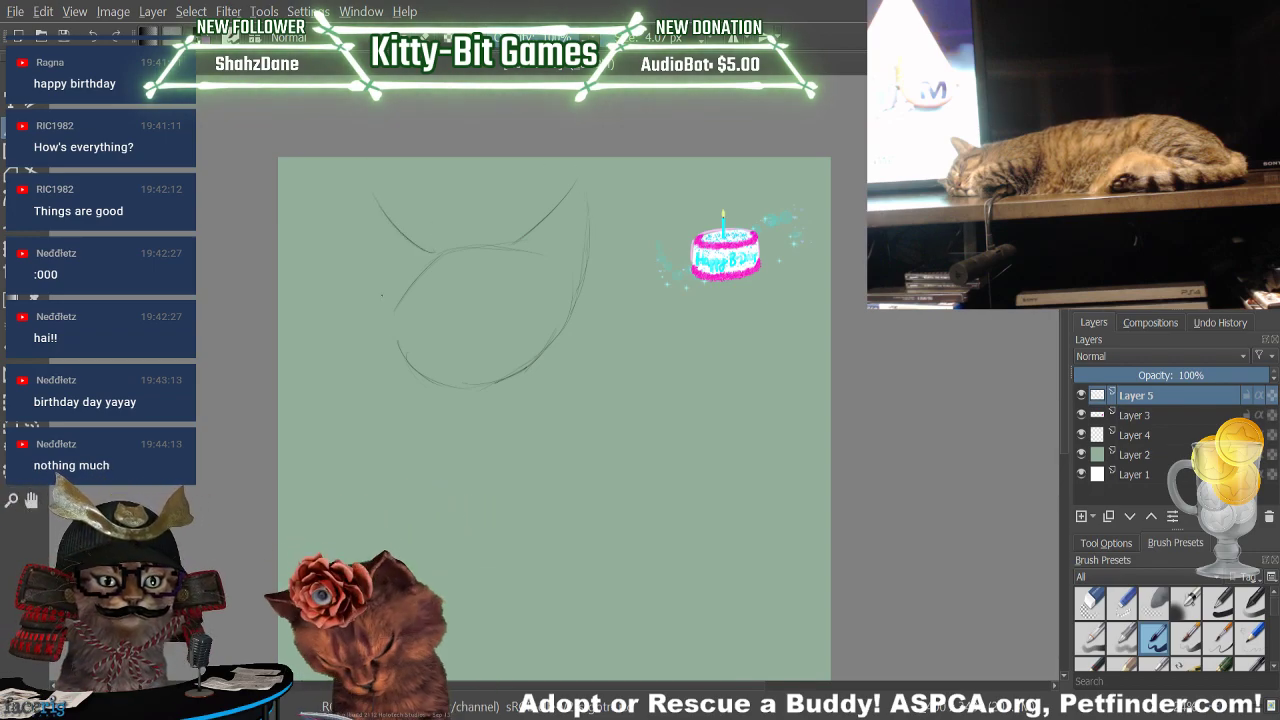
drag(368, 246, 389, 312)
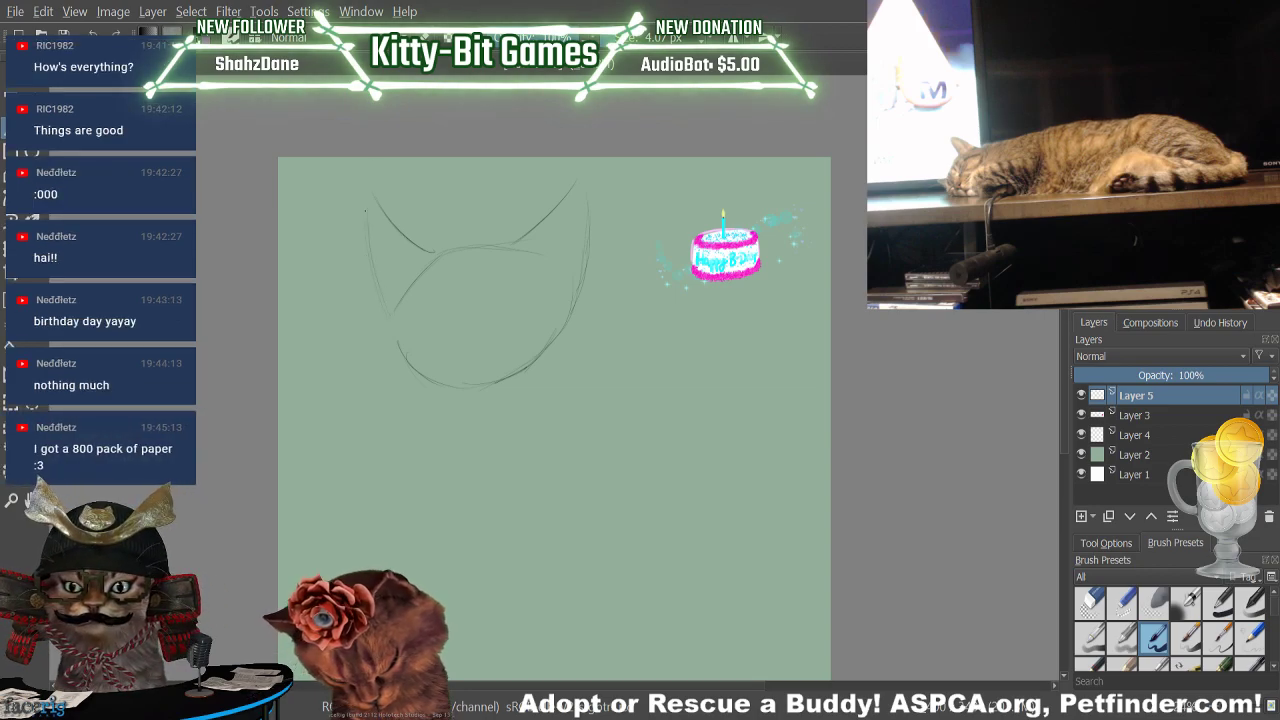
drag(366, 204, 380, 292)
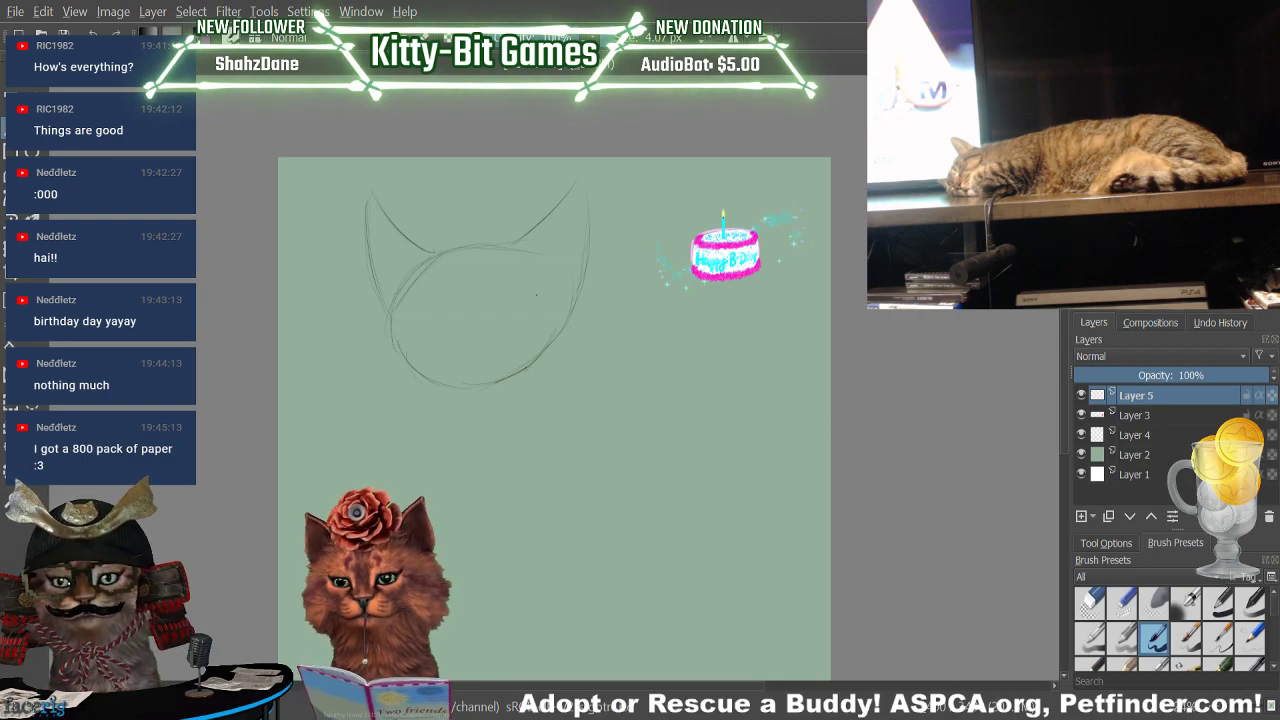
Erase part of the right cheek line, redraw it as one curve from ear to chin, and clean up the ear's outer edge
key(e)
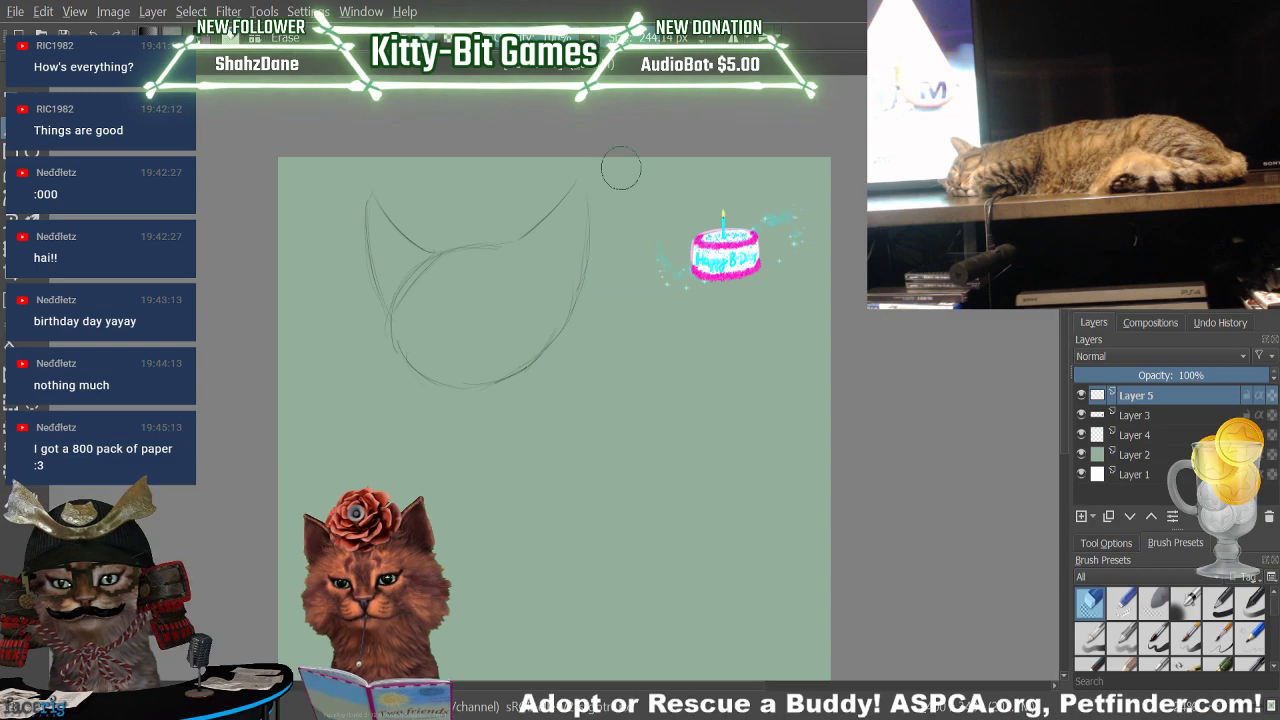
drag(577, 281, 571, 266)
key(e)
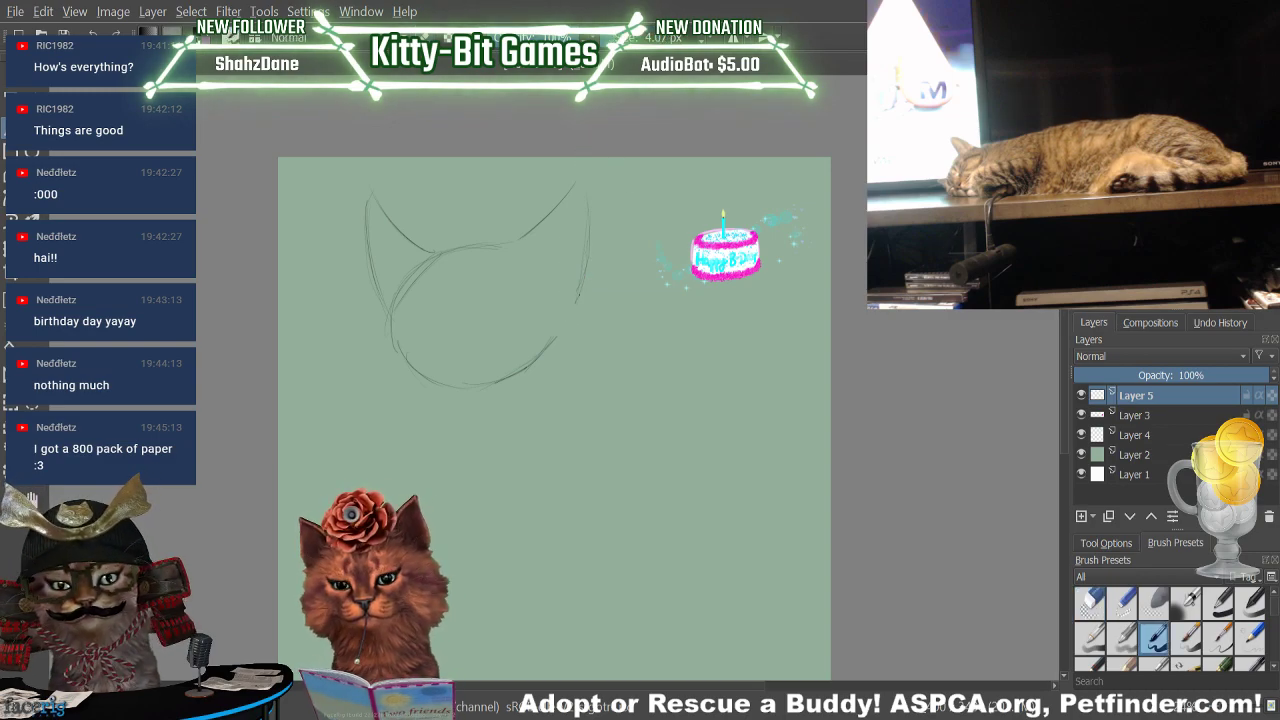
drag(582, 256, 537, 366)
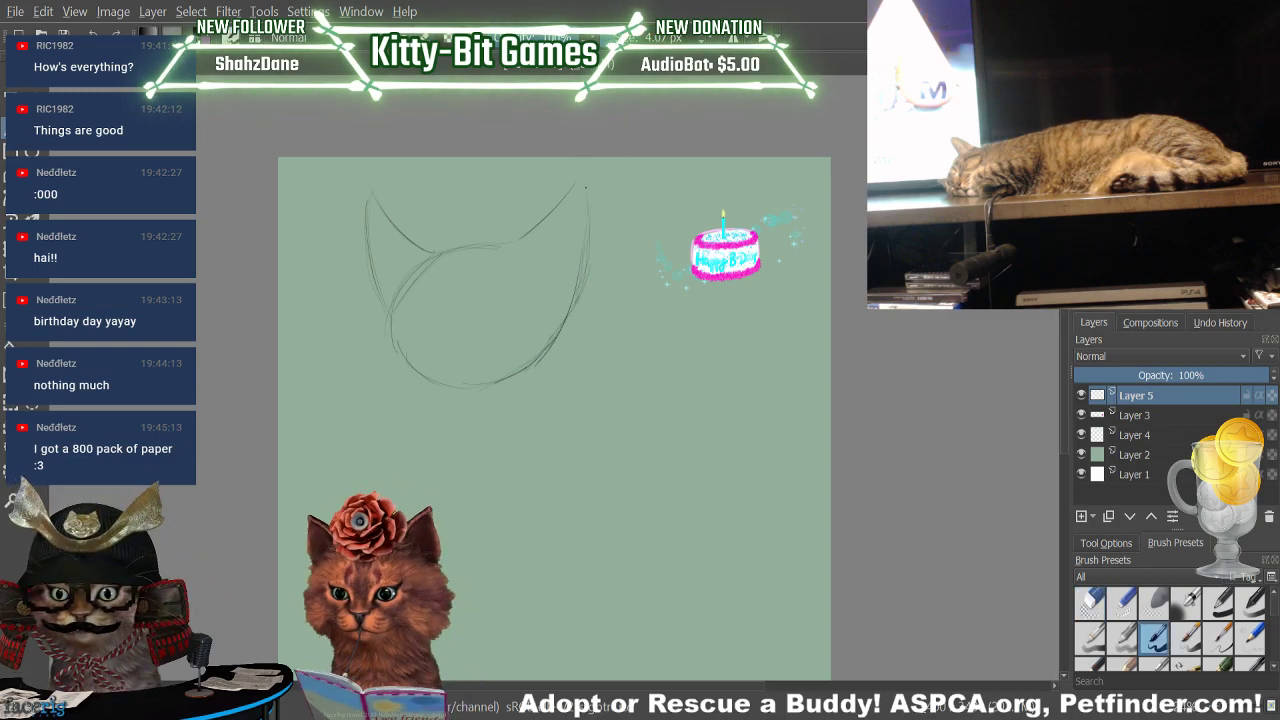
drag(576, 290, 567, 320)
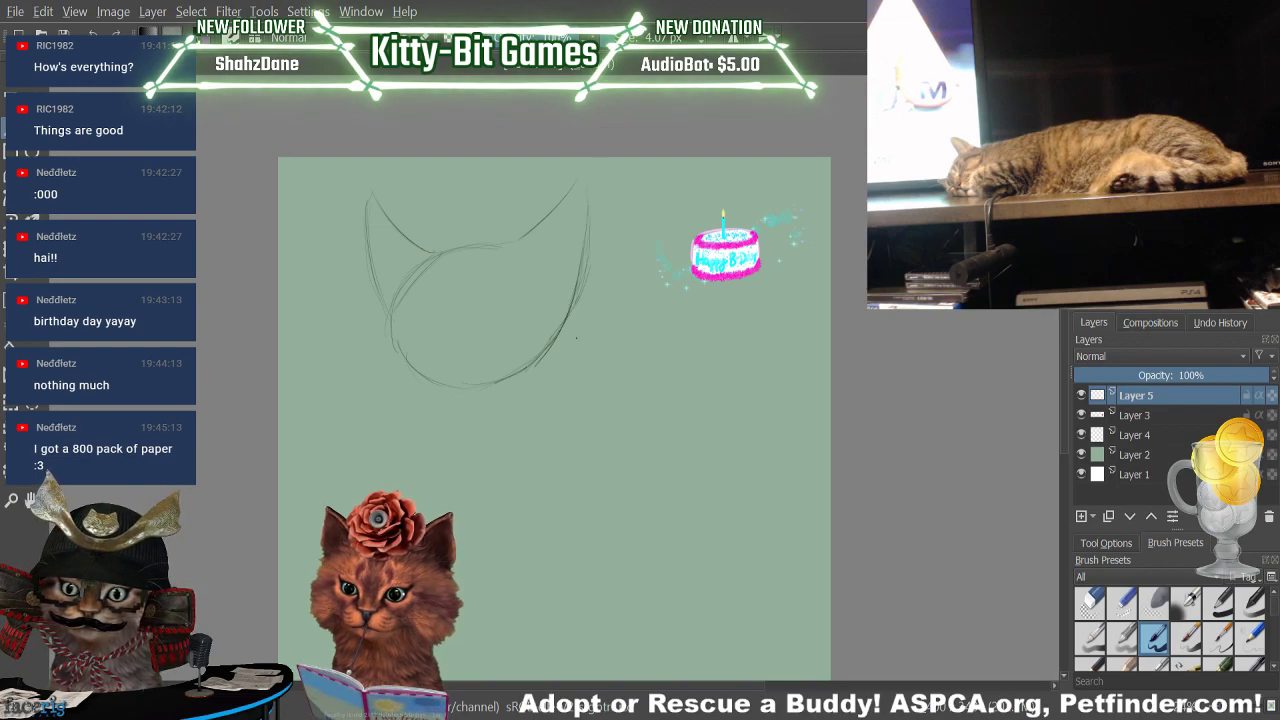
key(e)
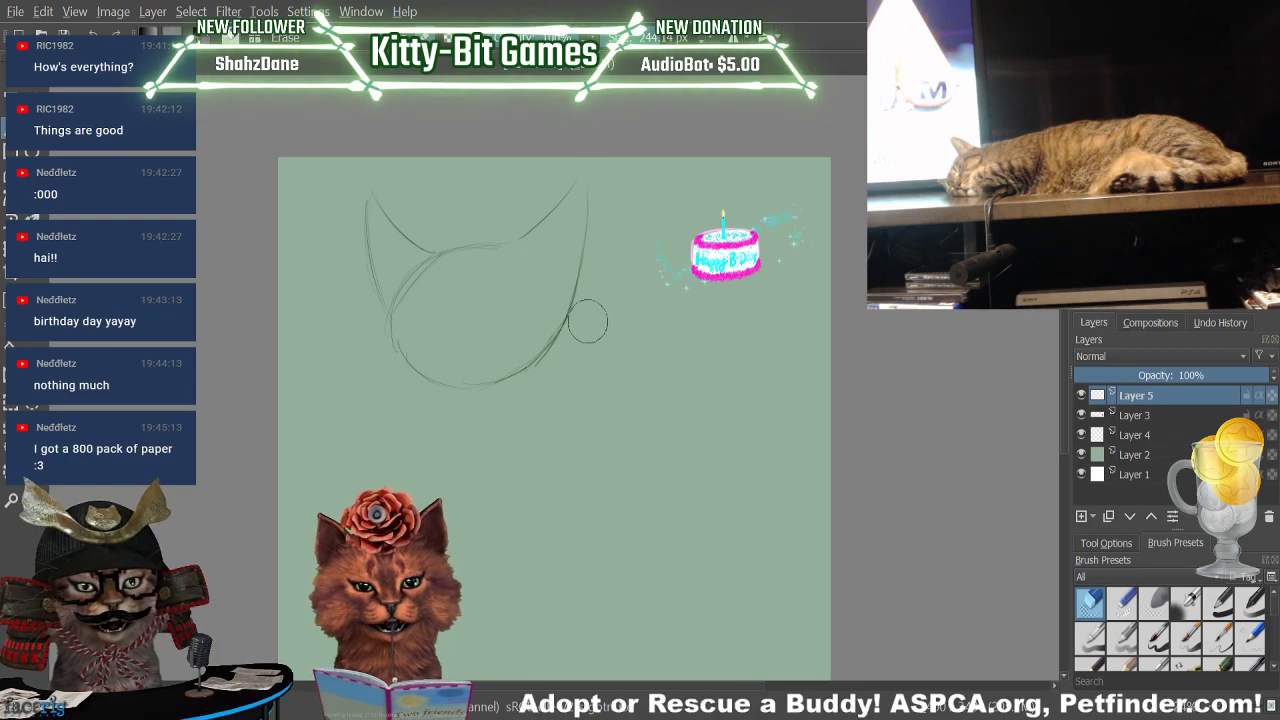
key(e)
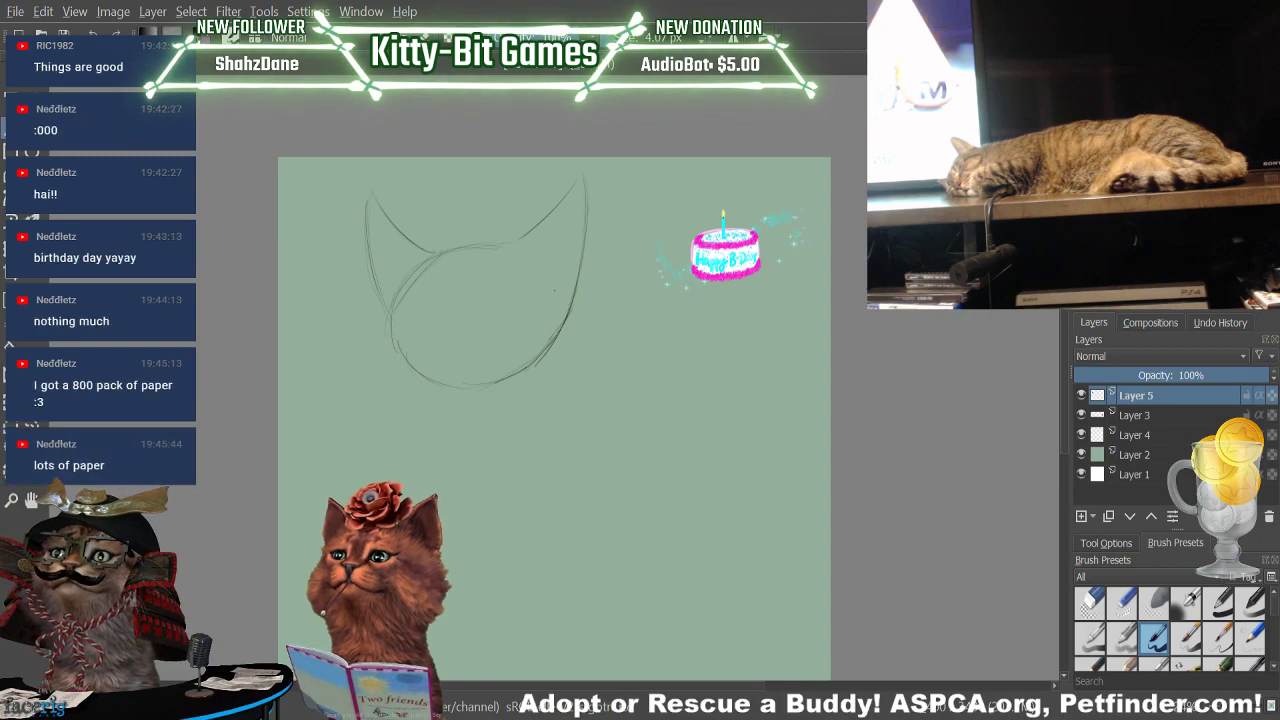
Erase the construction lines inside the head and redraw the top of the head as a raised arc between the ears
key(e)
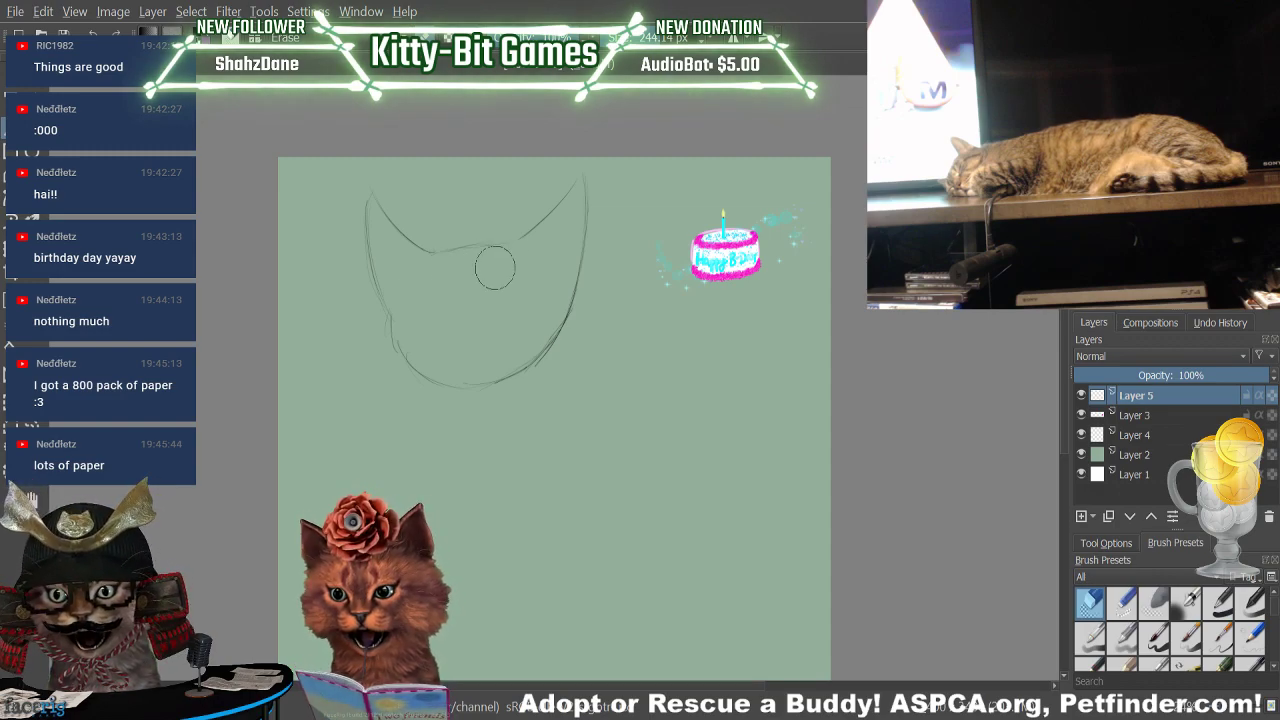
key(slash)
drag(442, 248, 512, 241)
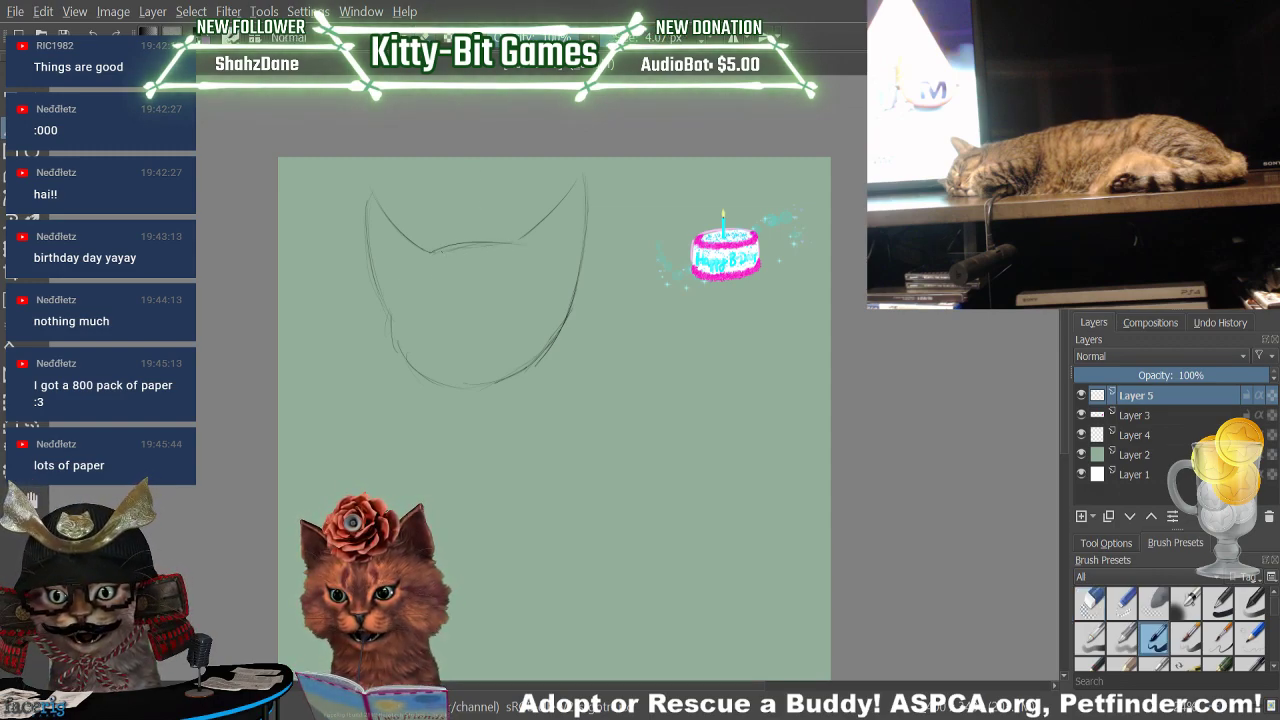
key(ctrl+z)
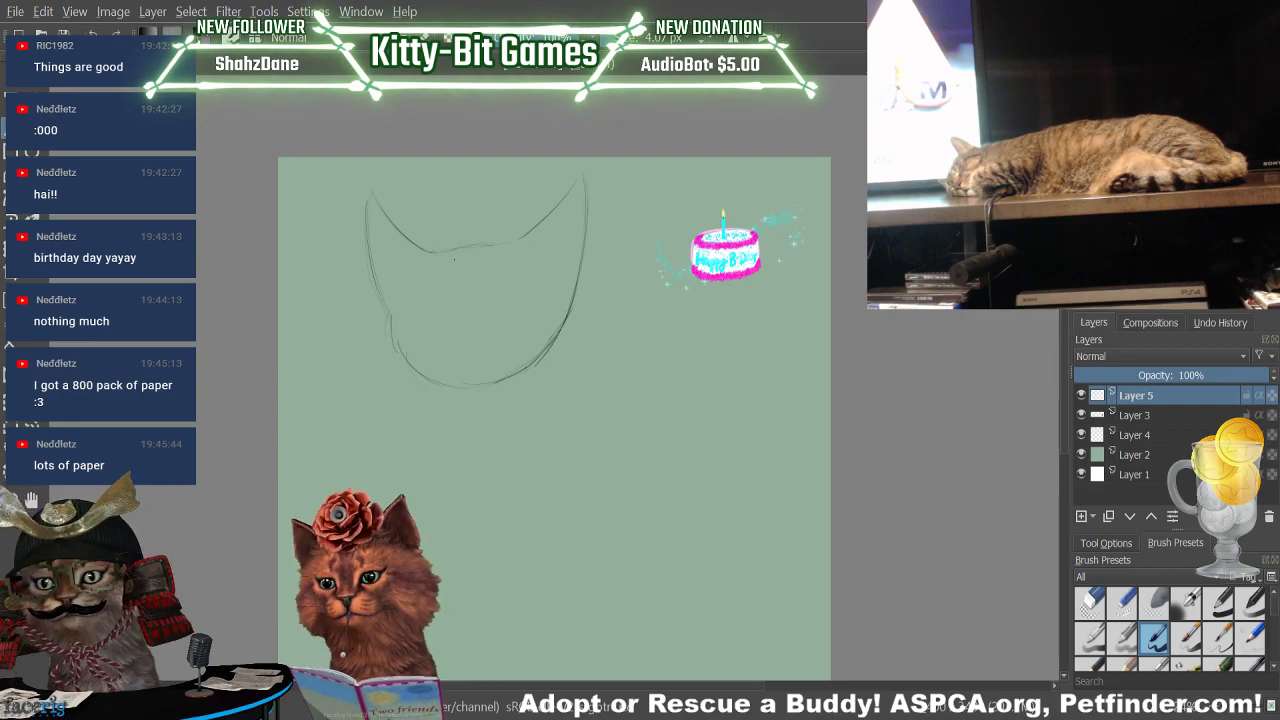
drag(422, 262, 512, 240)
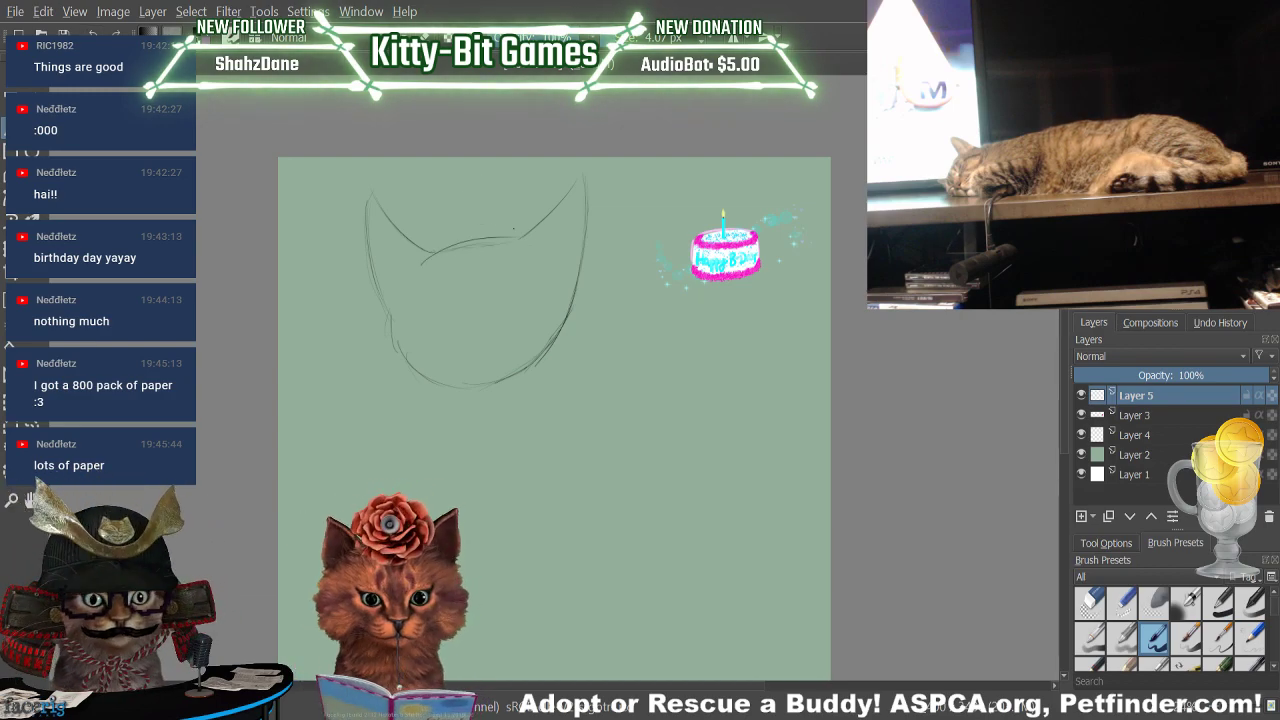
key(slash)
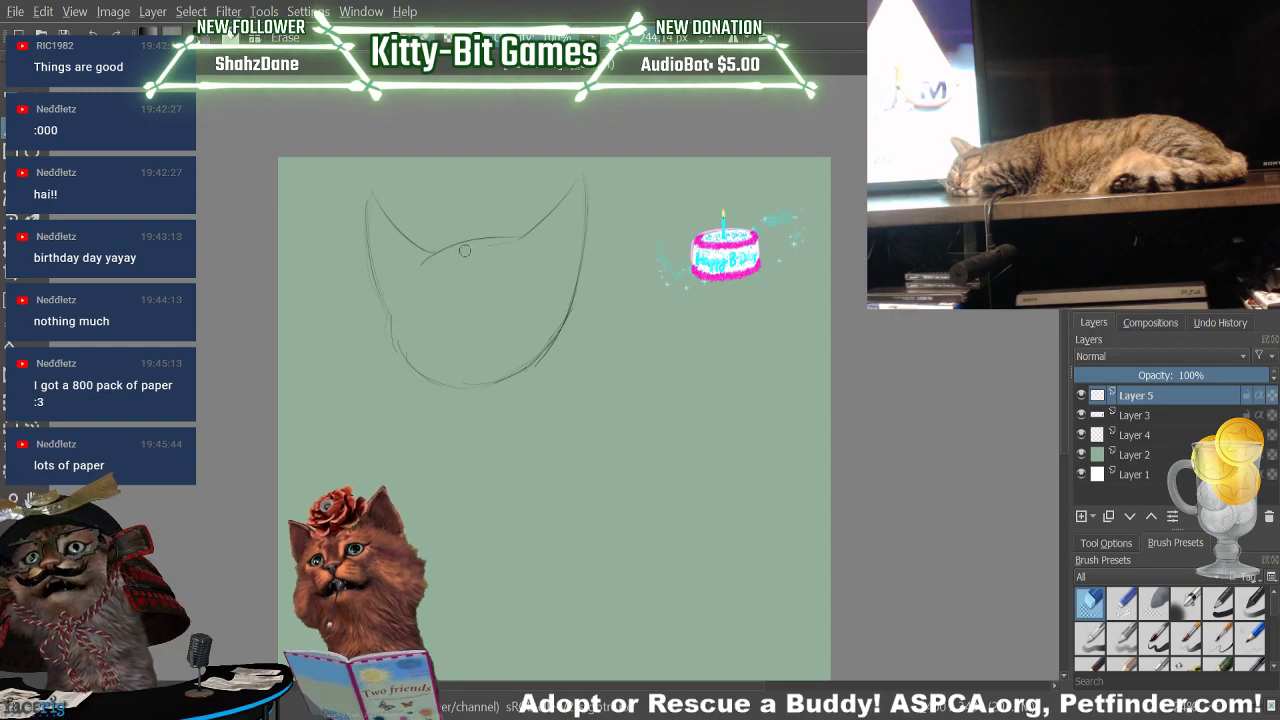
key(bracketright)
key(bracketright)
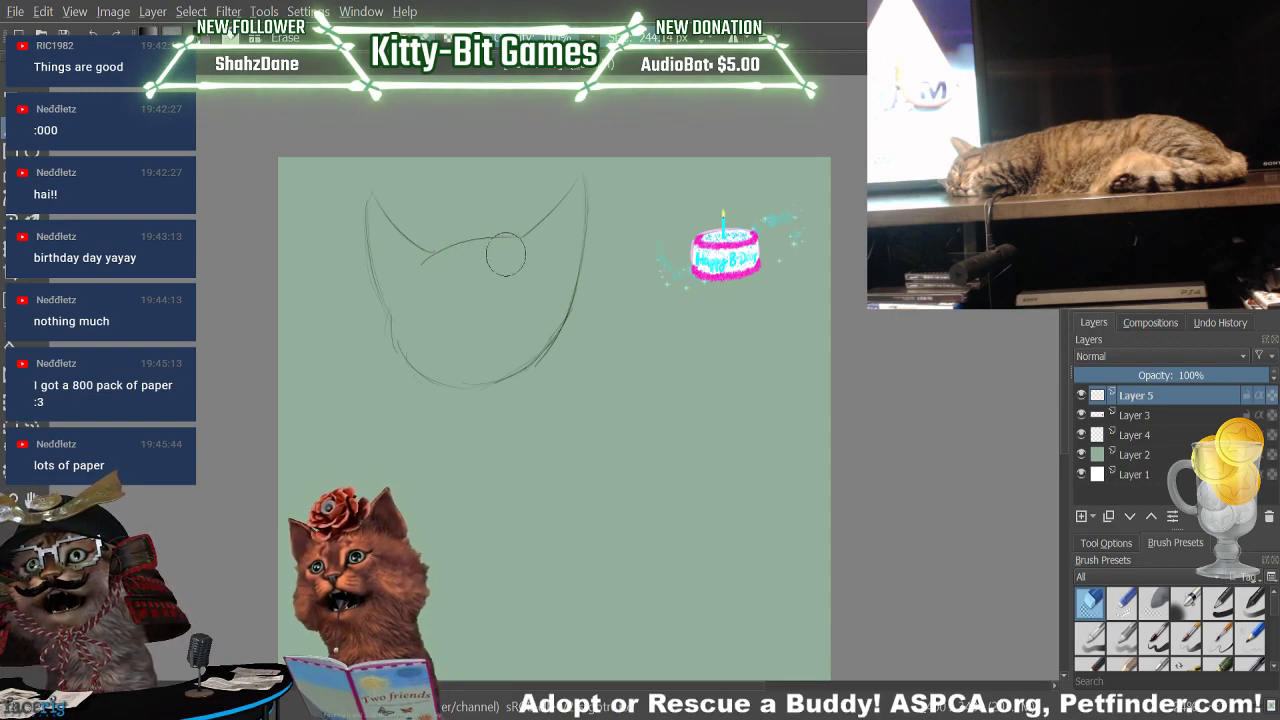
key(slash)
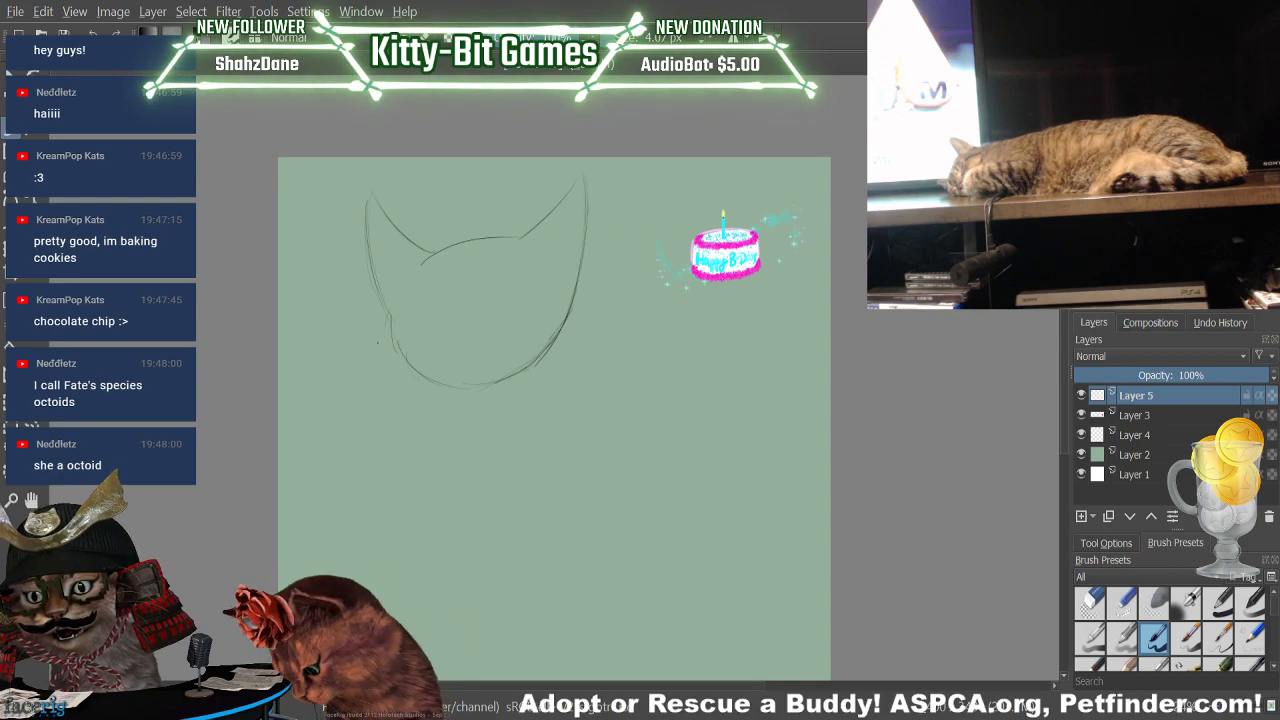
Touch up the left cheek line and erase the overlapping sketch lines around it
drag(388, 333, 402, 358)
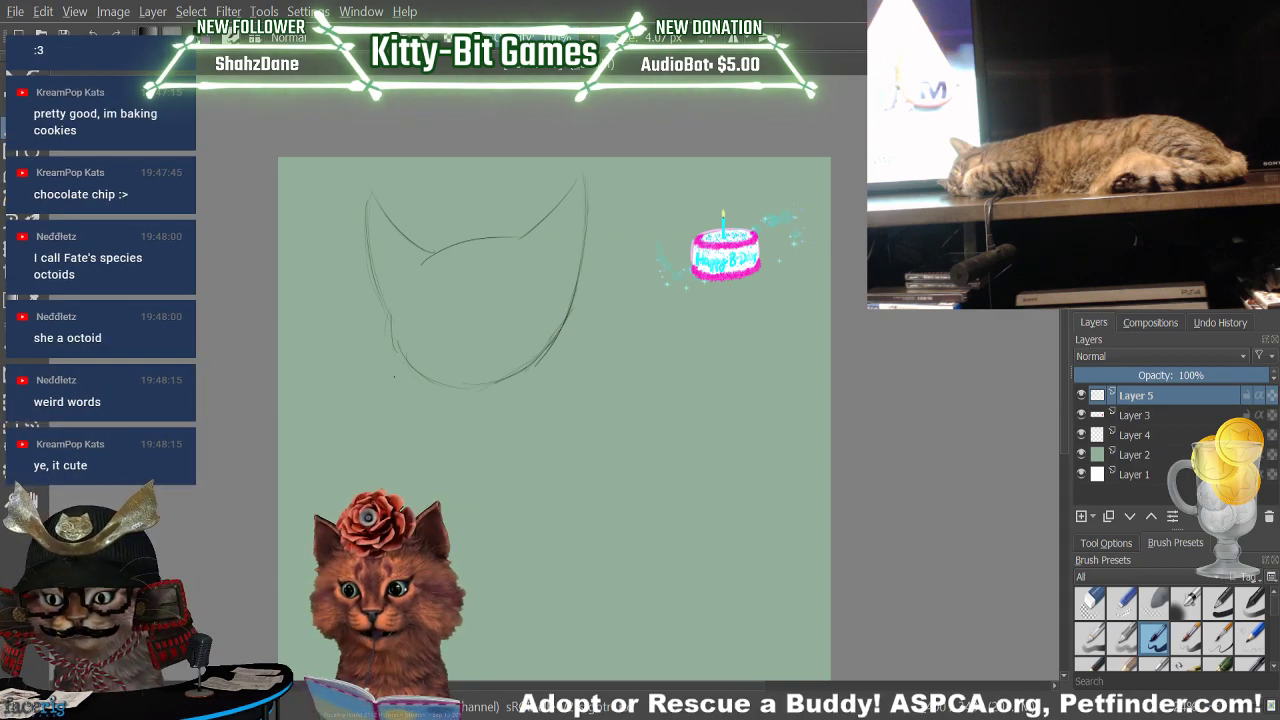
key(e)
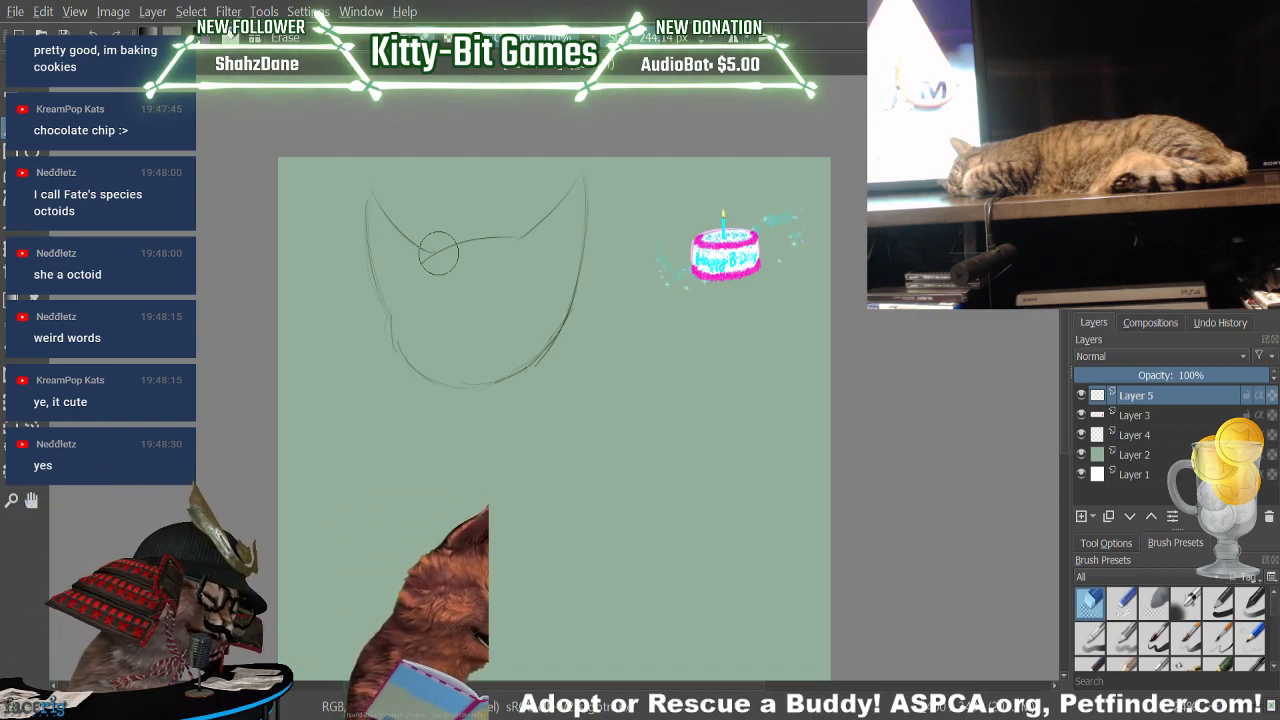
key(/)
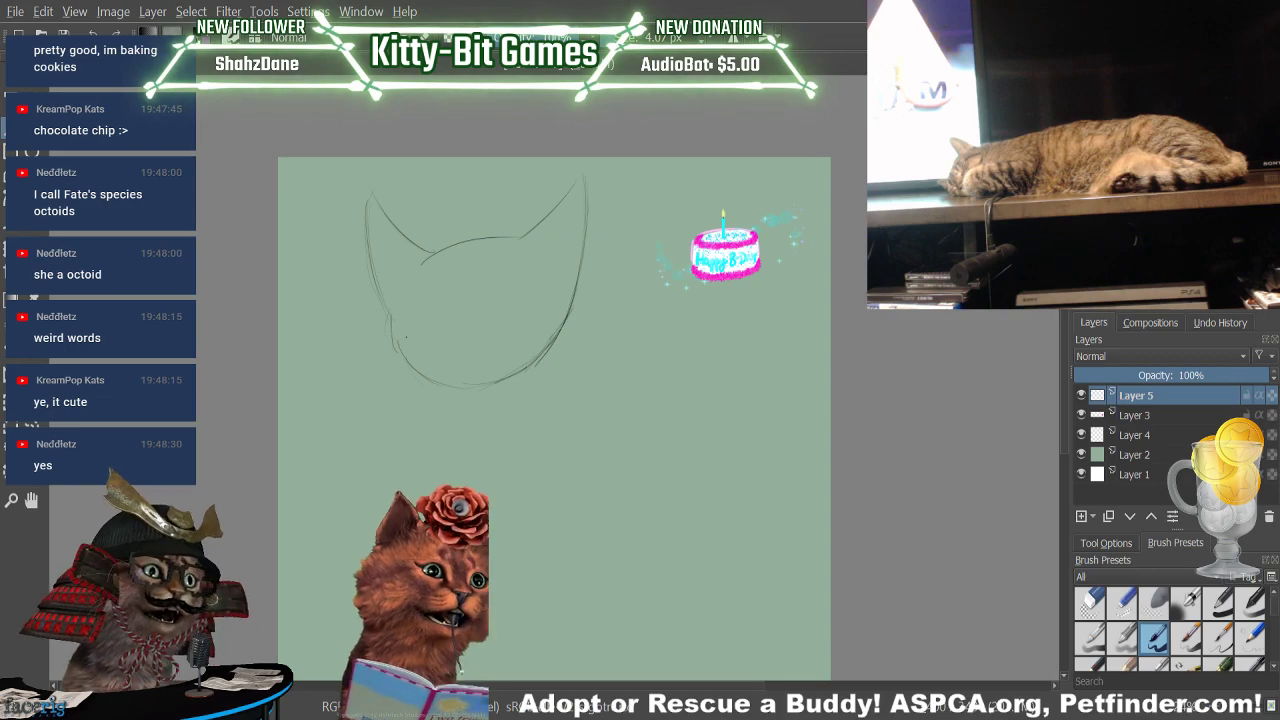
Try sketching a wavy line across the lower part of the face, and erase it
drag(406, 350, 447, 341)
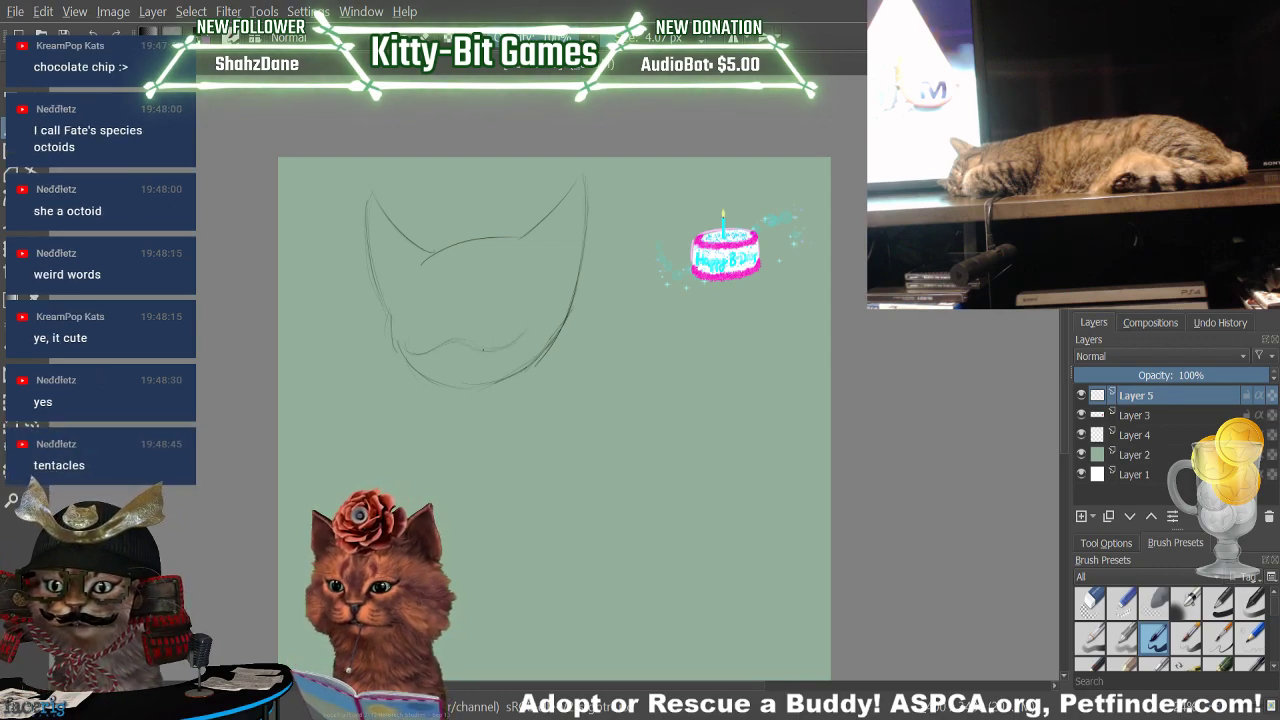
drag(505, 345, 535, 323)
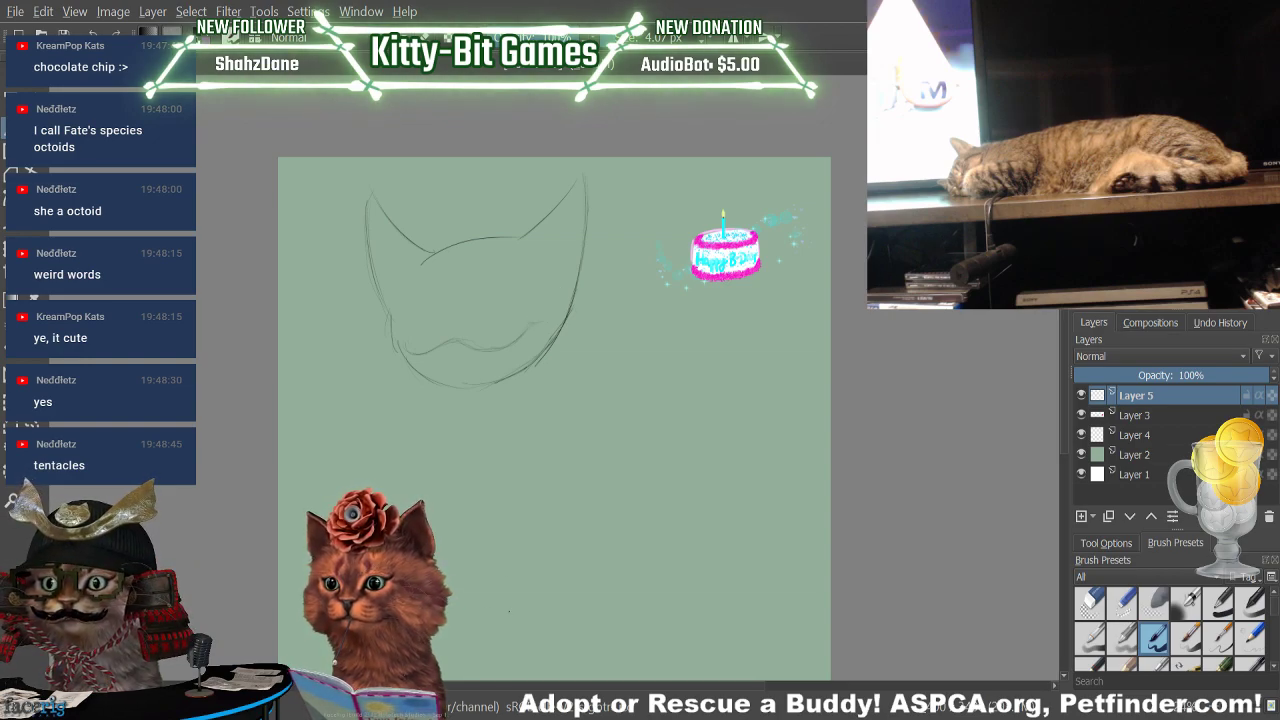
key(/)
mouse_move(411, 346)
mouse_down()
mouse_move(505, 344)
mouse_move(530, 318)
mouse_up()
key(bracketright)
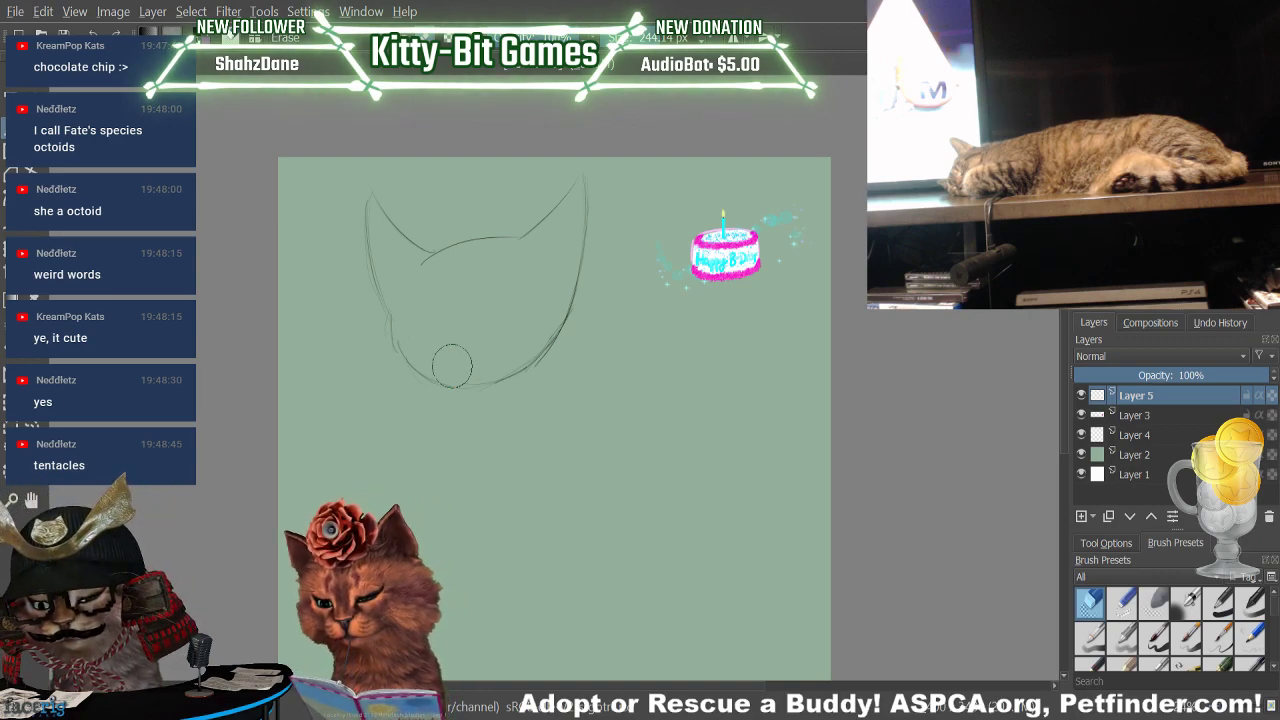
key(slash)
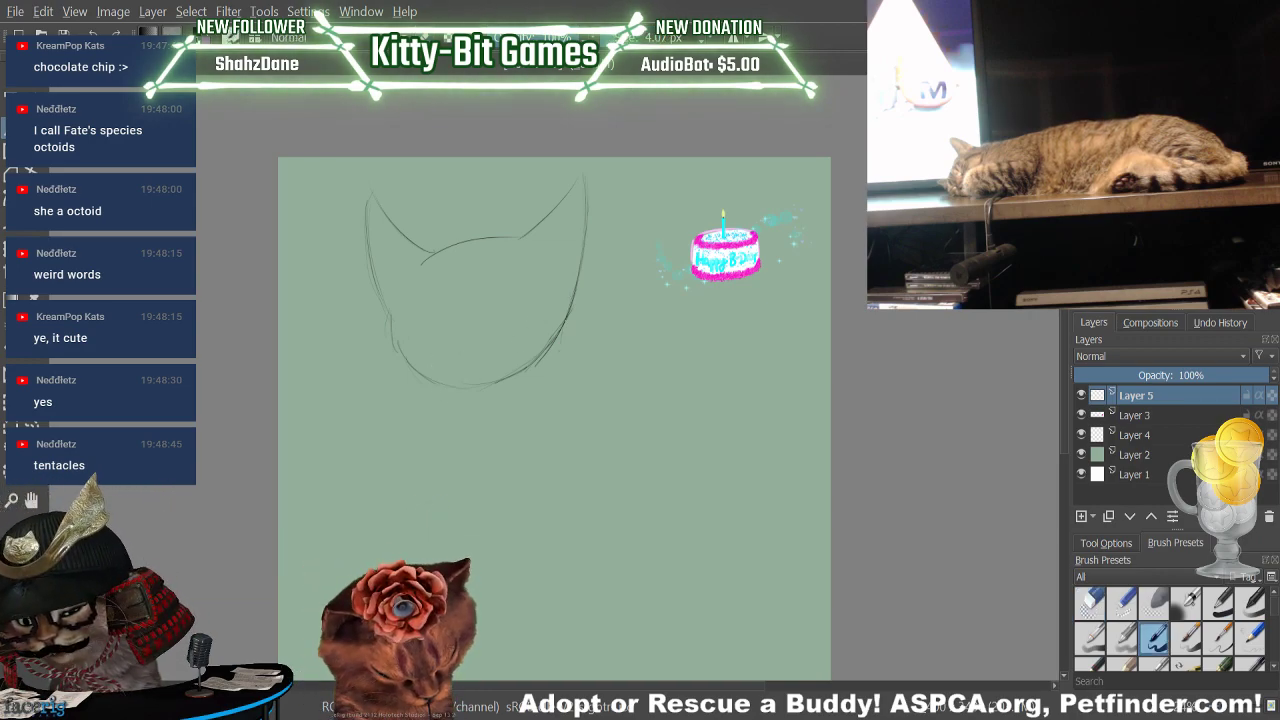
Redraw the right cheek as a fuller curve, erase the old jaw lines around it, and return to the inking brush
drag(571, 305, 540, 375)
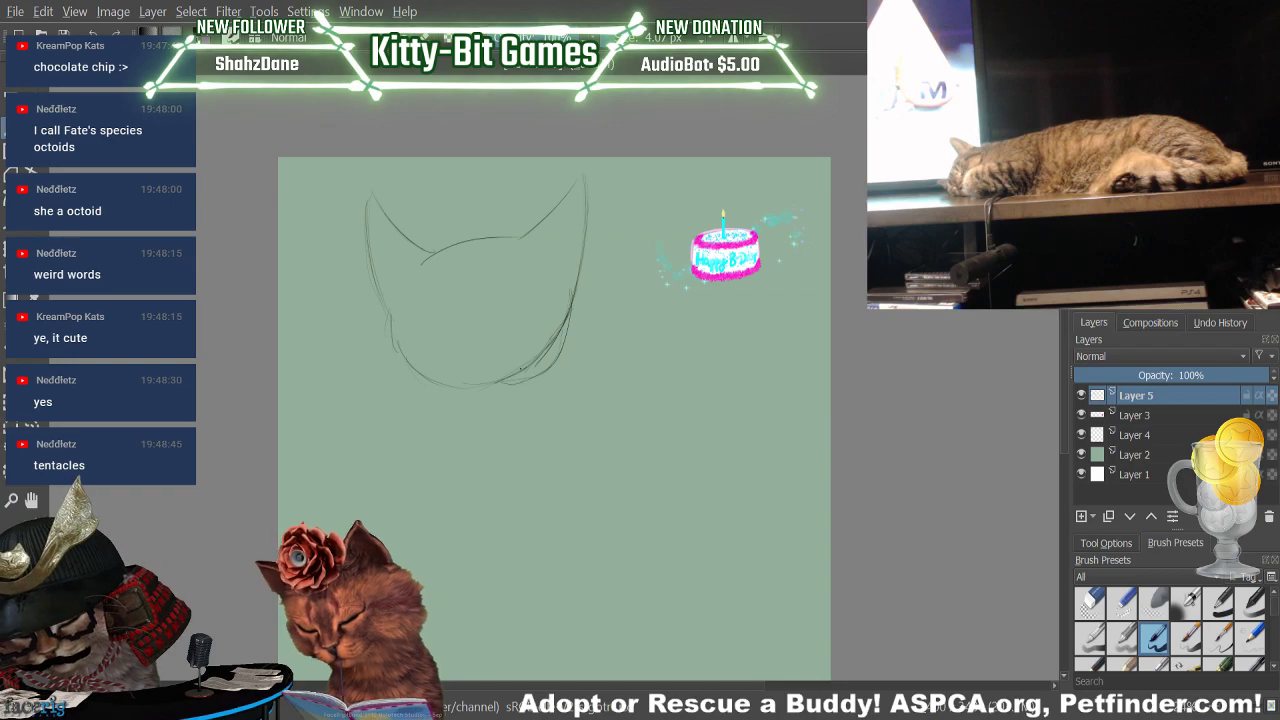
drag(563, 330, 518, 380)
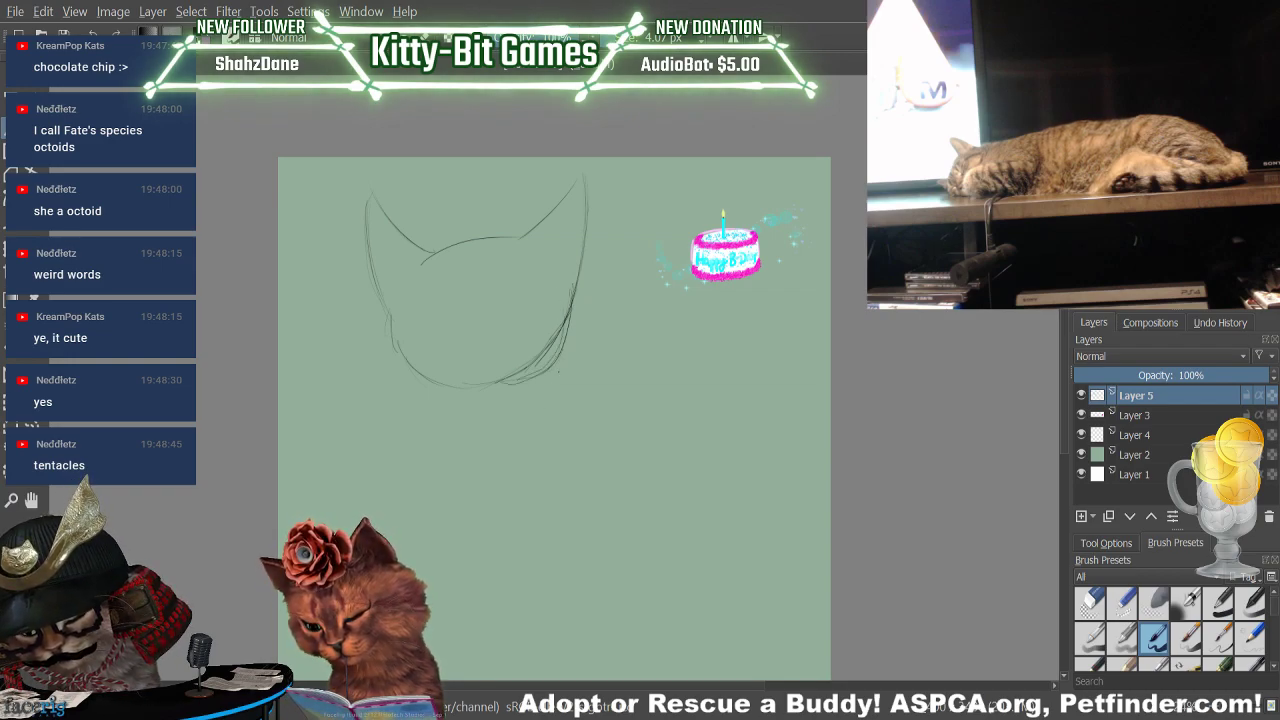
key(slash)
mouse_move(480, 343)
mouse_down()
mouse_move(451, 366)
mouse_move(534, 346)
mouse_up()
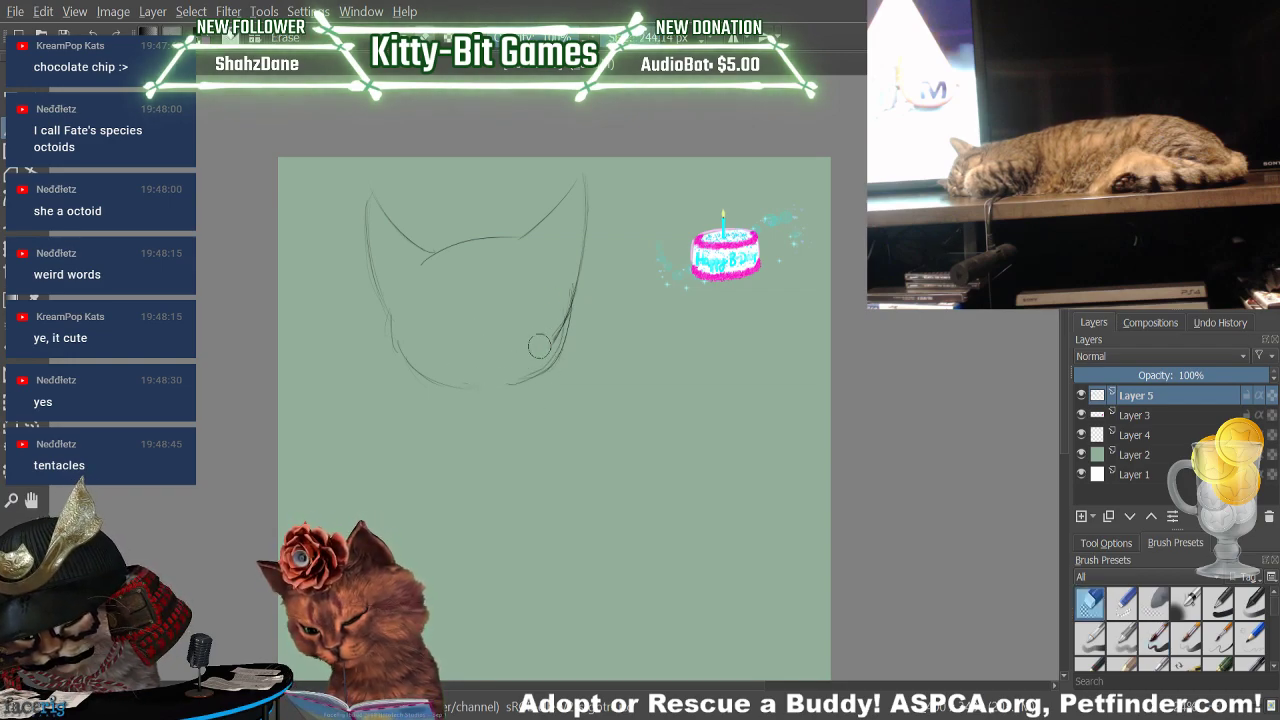
drag(576, 282, 568, 322)
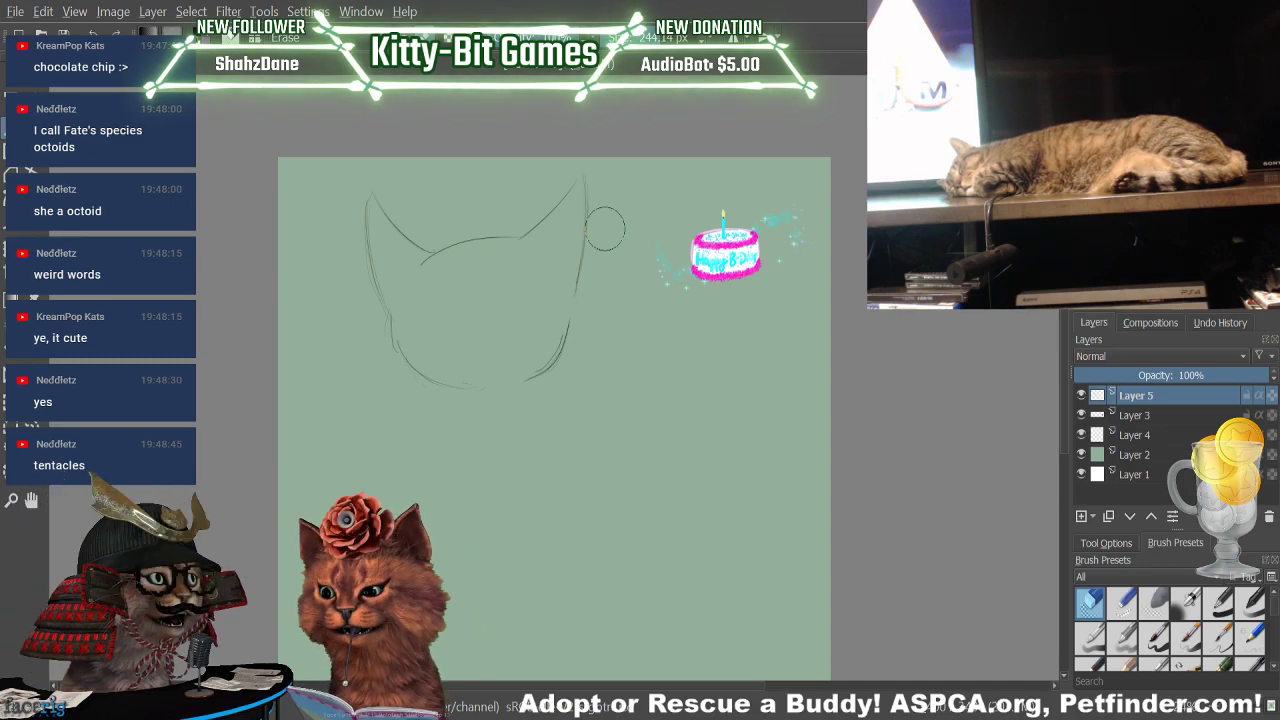
click(1153, 637)
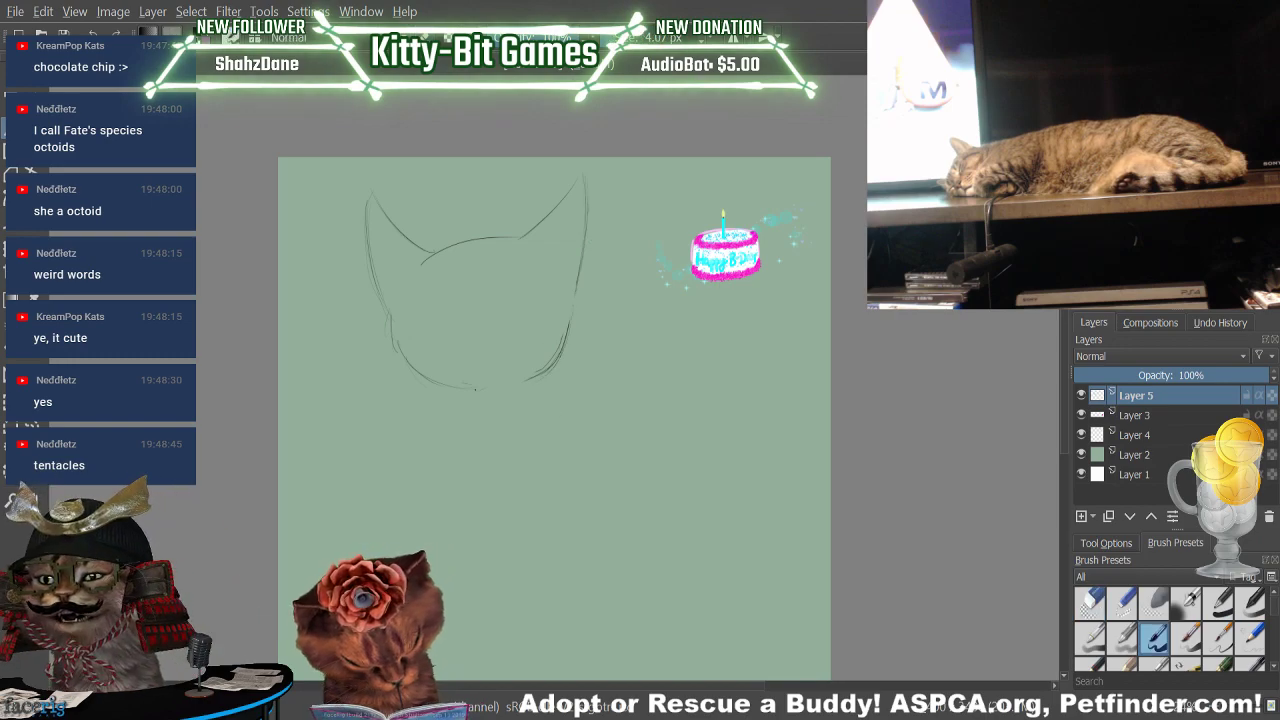
Erase the whole cat-head sketch from Layer 5 and return to the inking brush
key(slash)
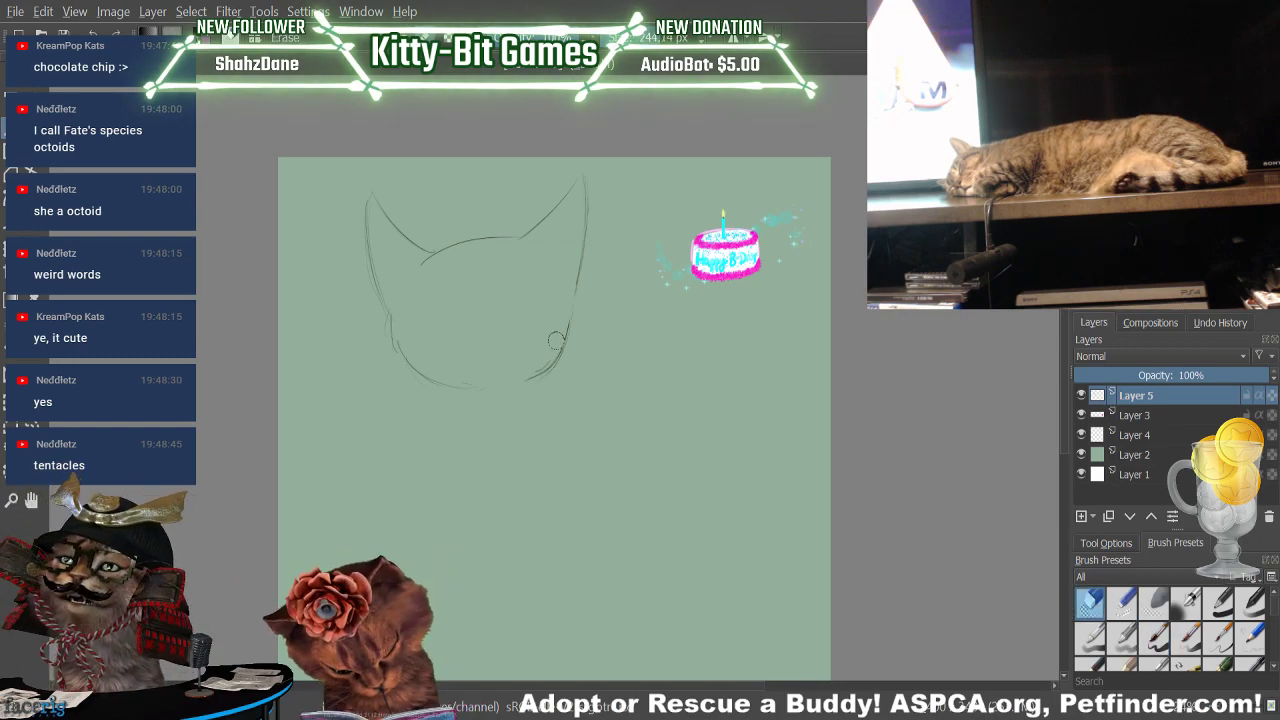
key(slash)
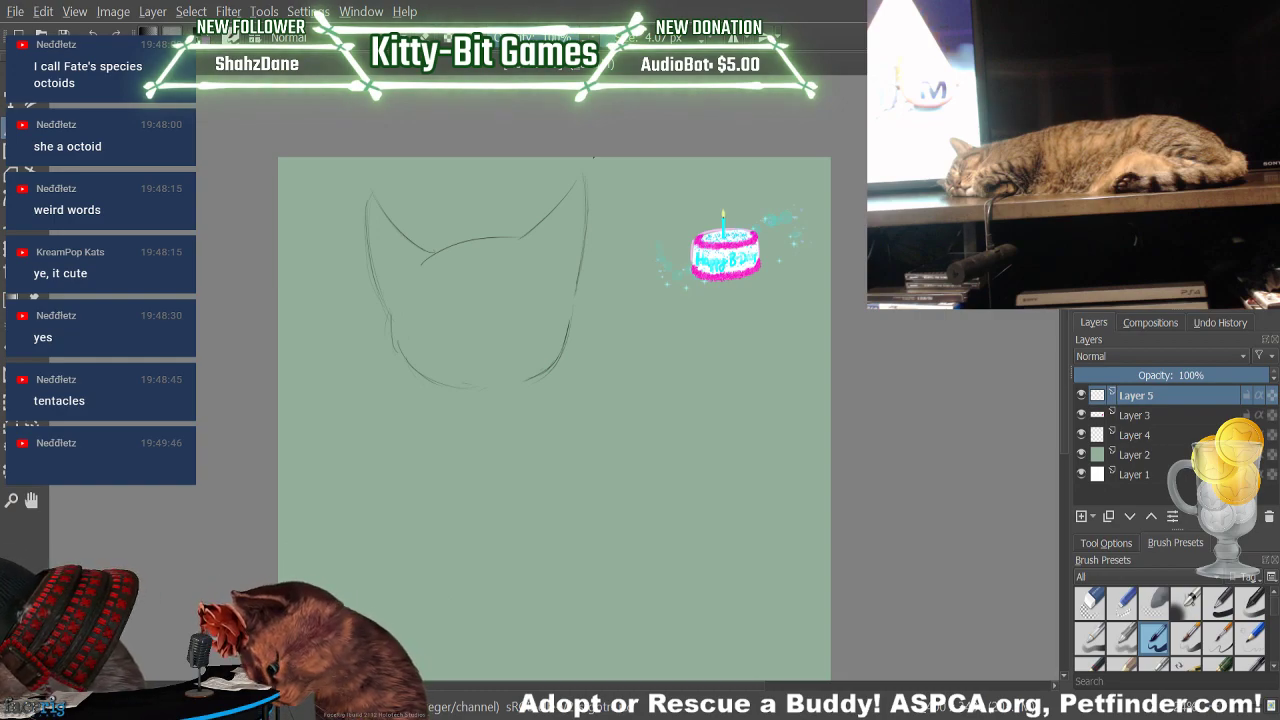
key(e)
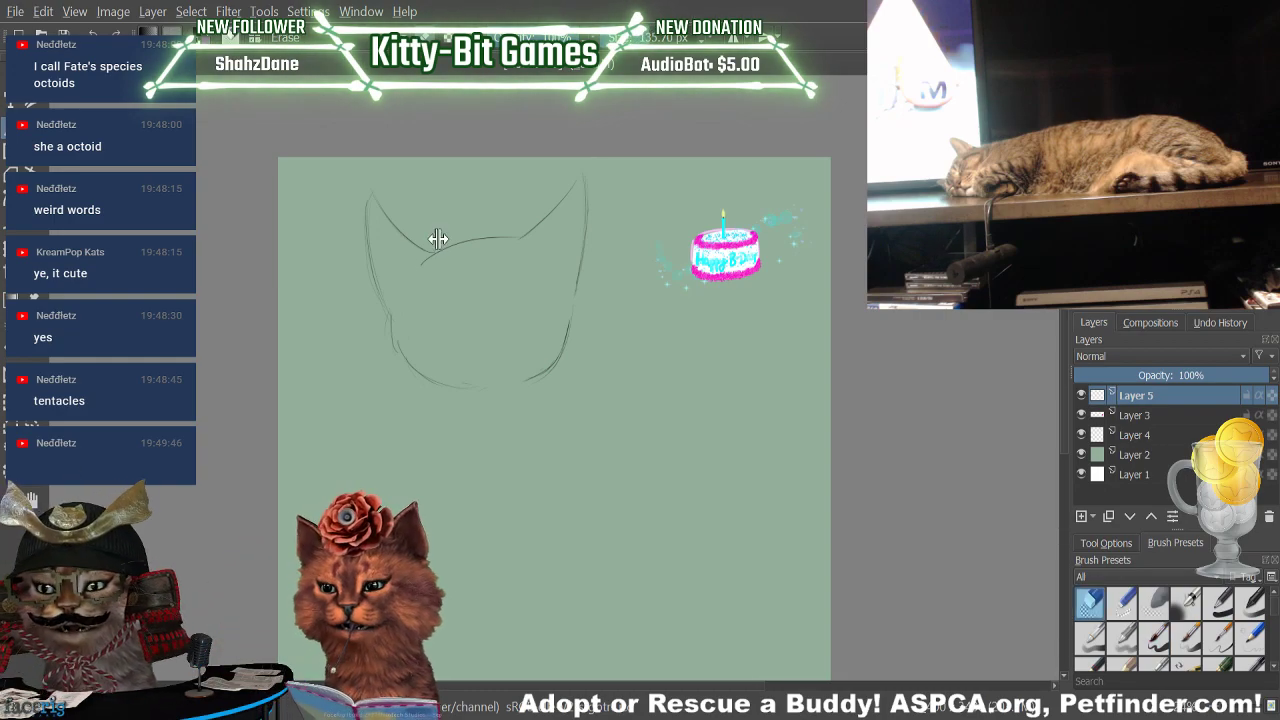
mouse_move(345, 230)
mouse_down()
mouse_move(400, 240)
mouse_move(555, 205)
mouse_move(585, 340)
mouse_up()
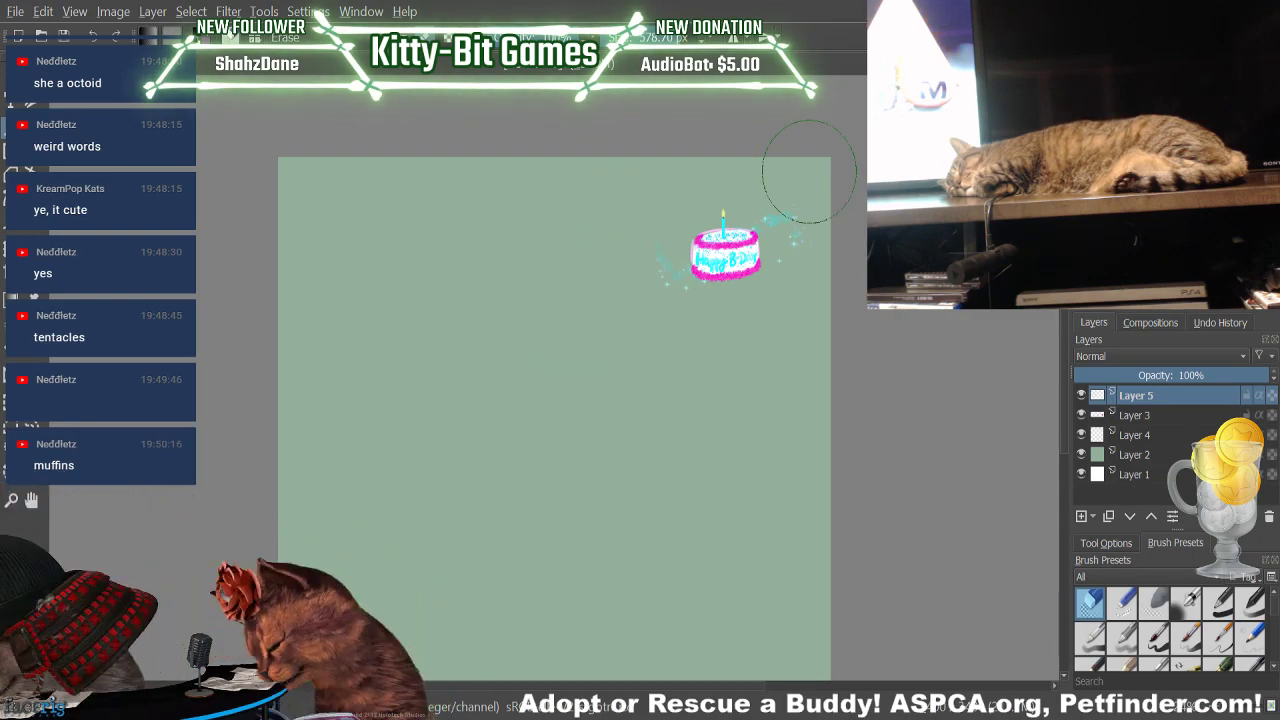
key(slash)
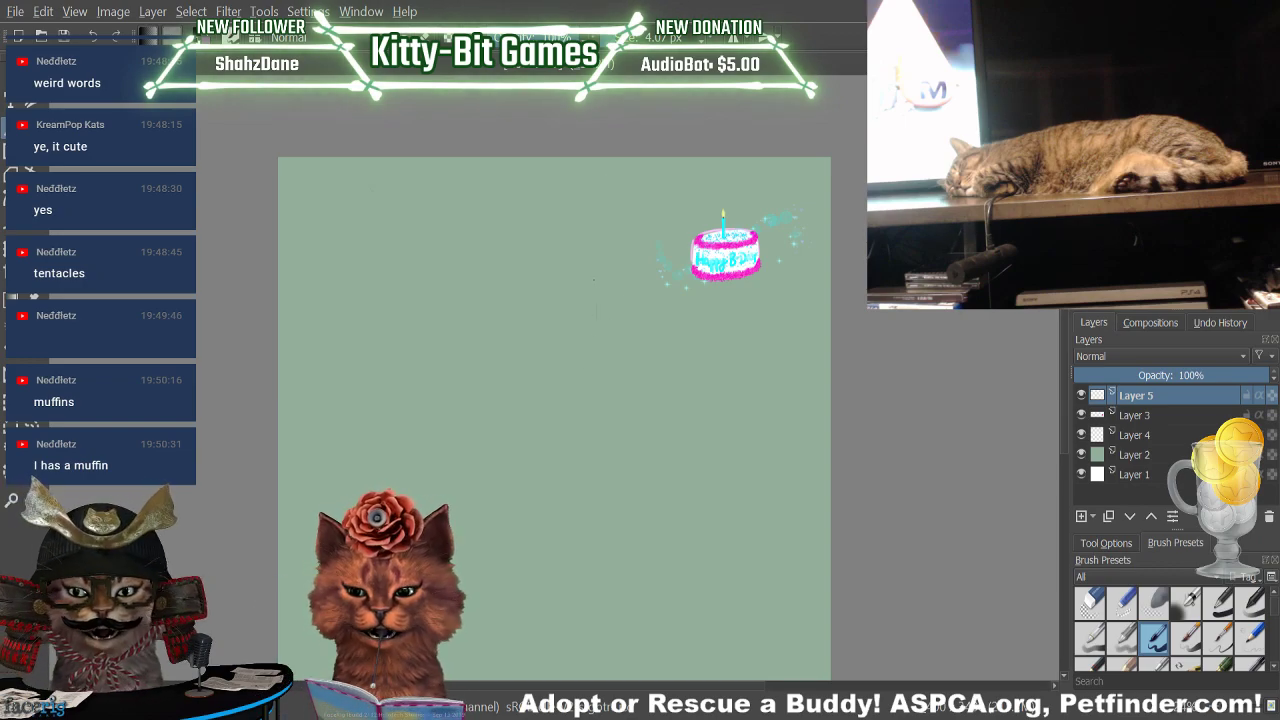
Sketch faint curves for both sides of a new head, erase the lower end of the left curve, and undo its darker redraw
drag(602, 277, 567, 377)
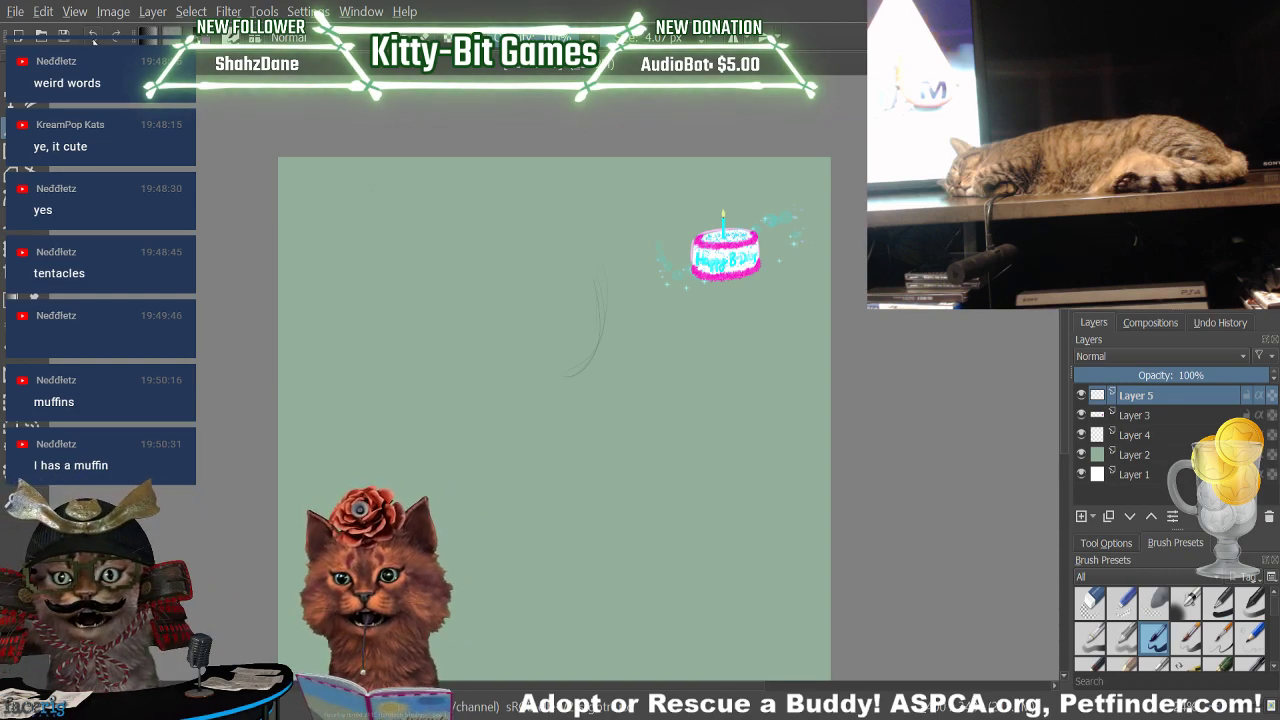
drag(474, 265, 452, 373)
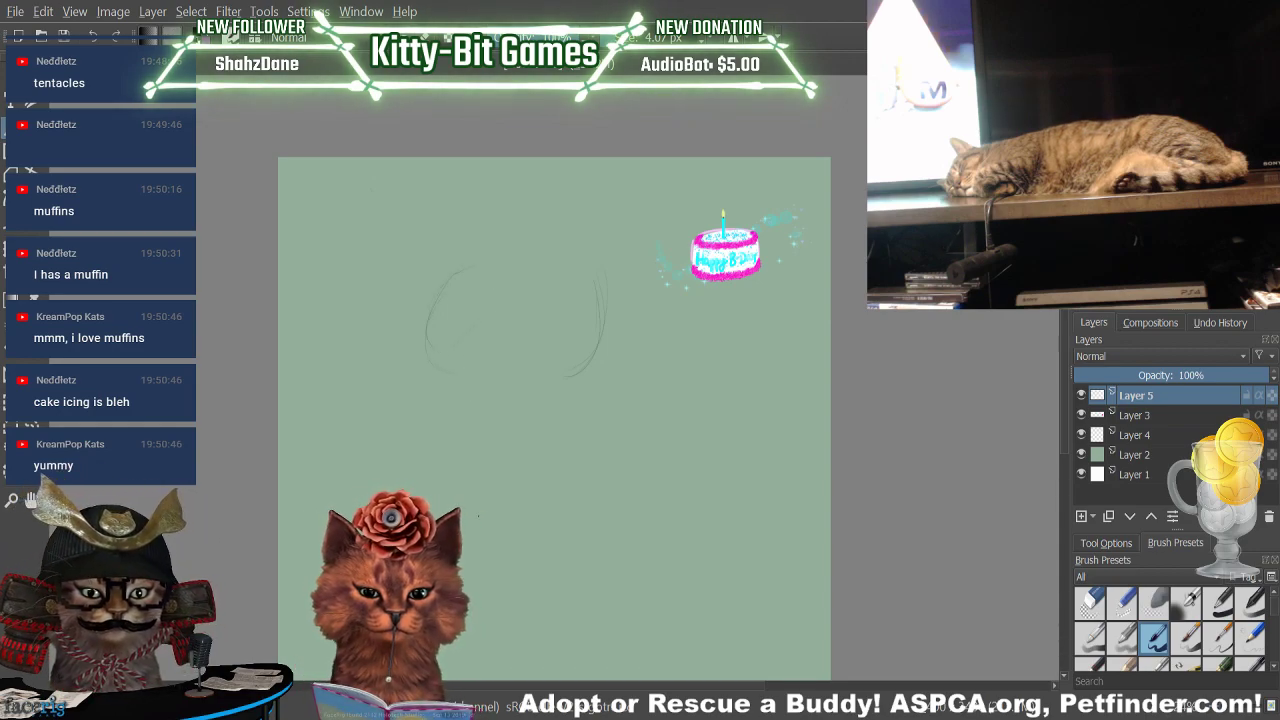
click(1089, 603)
drag(462, 330, 450, 343)
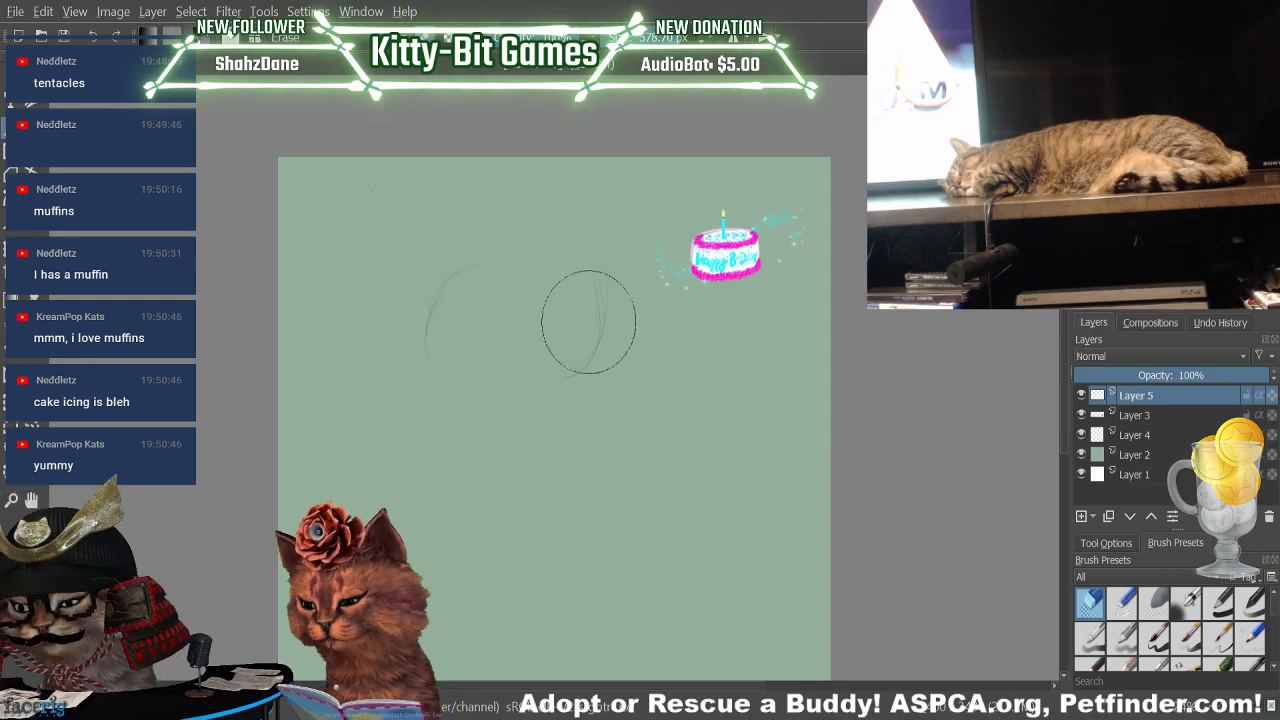
key(e)
drag(460, 270, 432, 346)
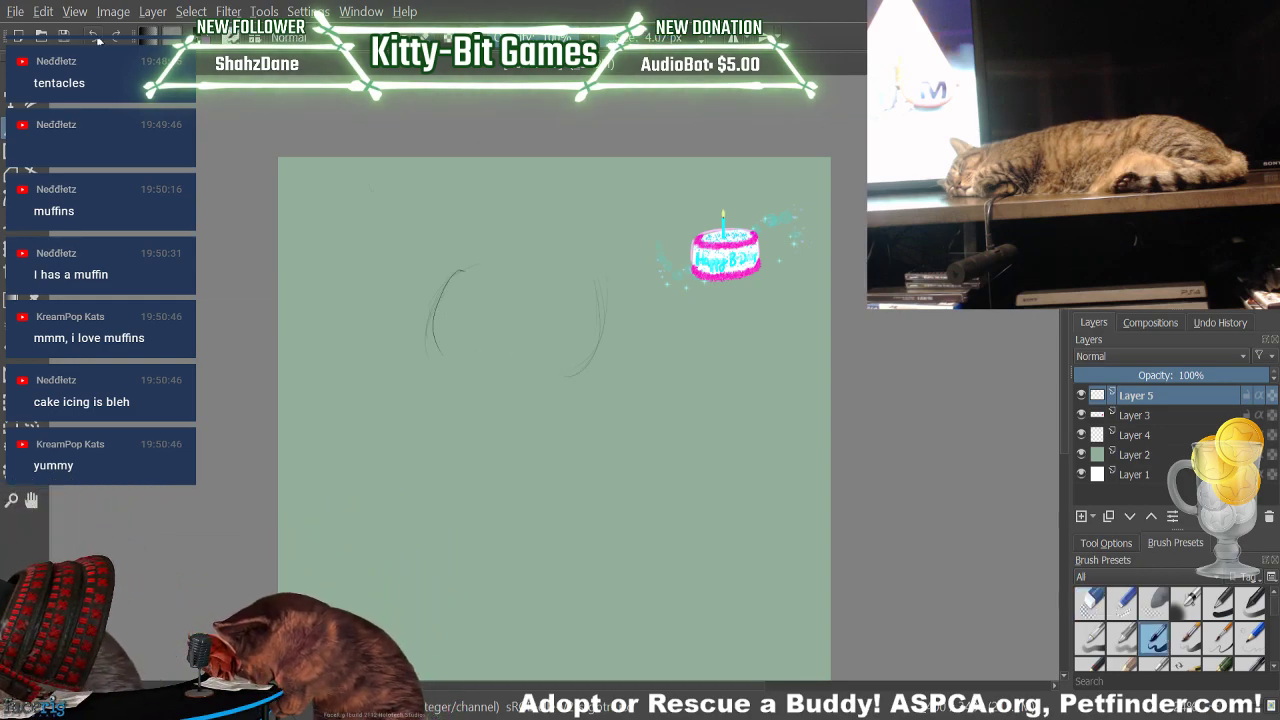
click(95, 34)
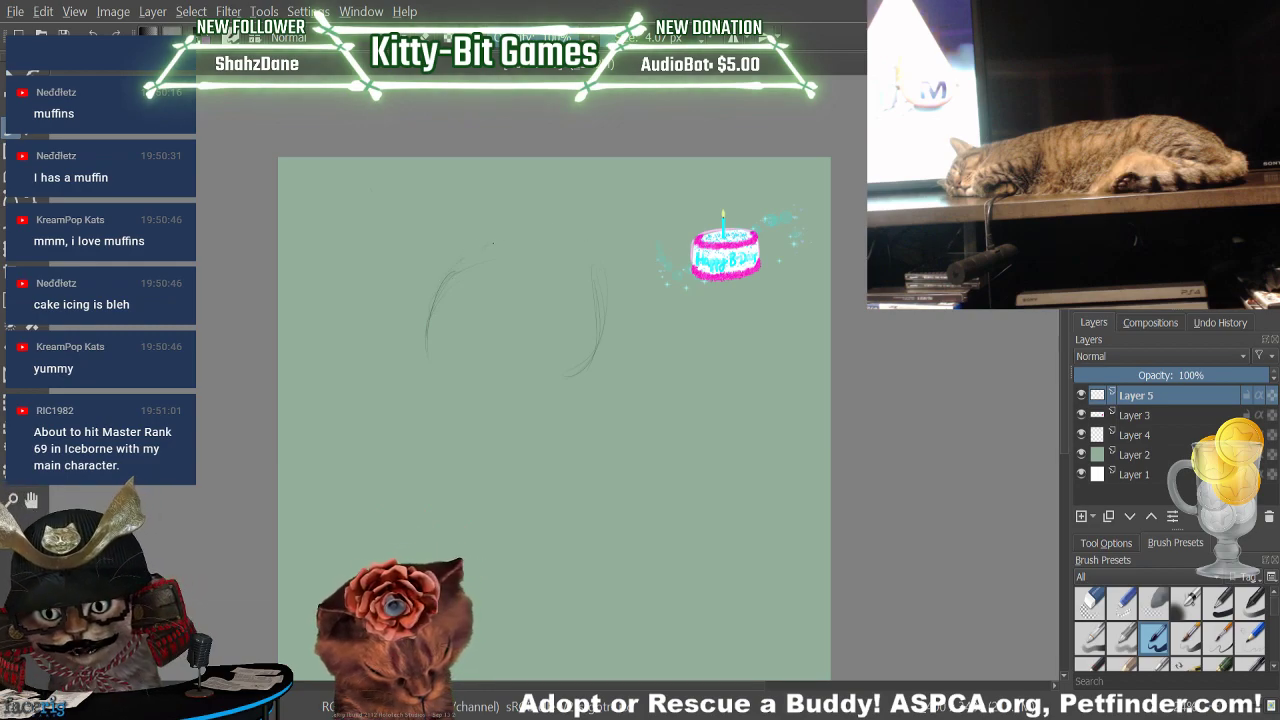
Extend the head's left curve up into a rounded upper-left arc, undoing strokes that miss the shape
drag(443, 282, 571, 246)
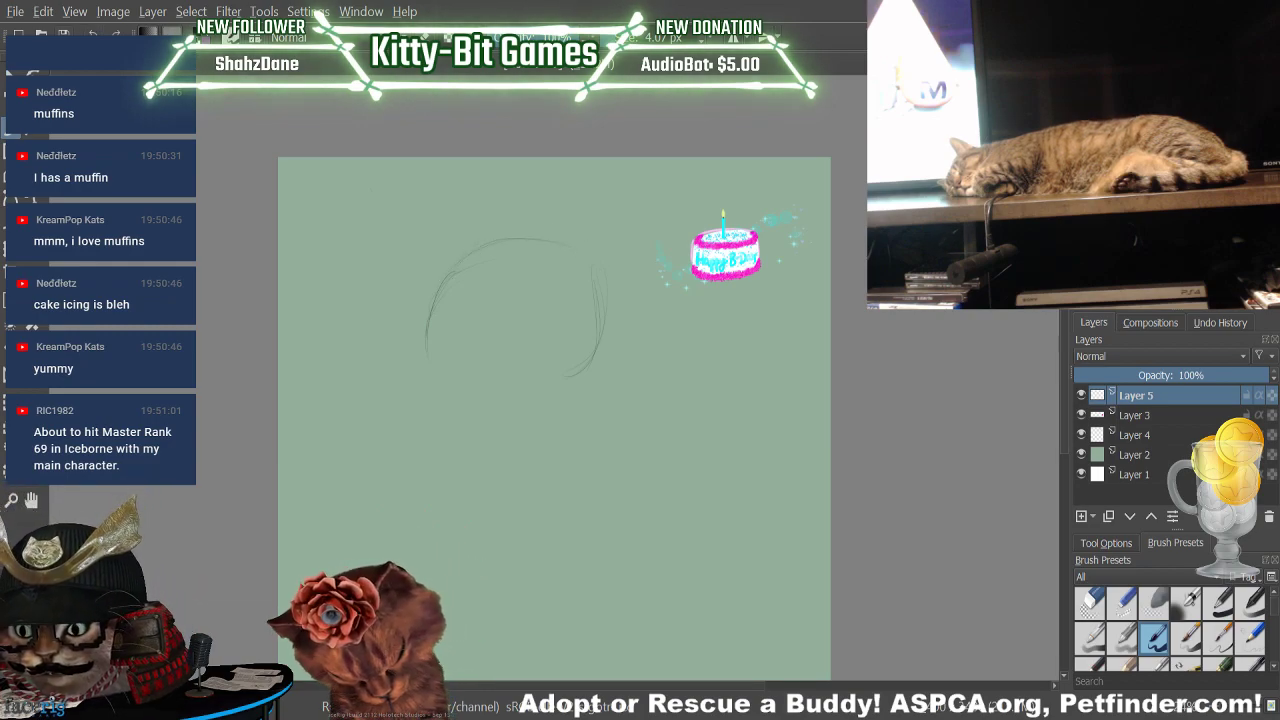
key(ctrl+z)
drag(455, 272, 508, 242)
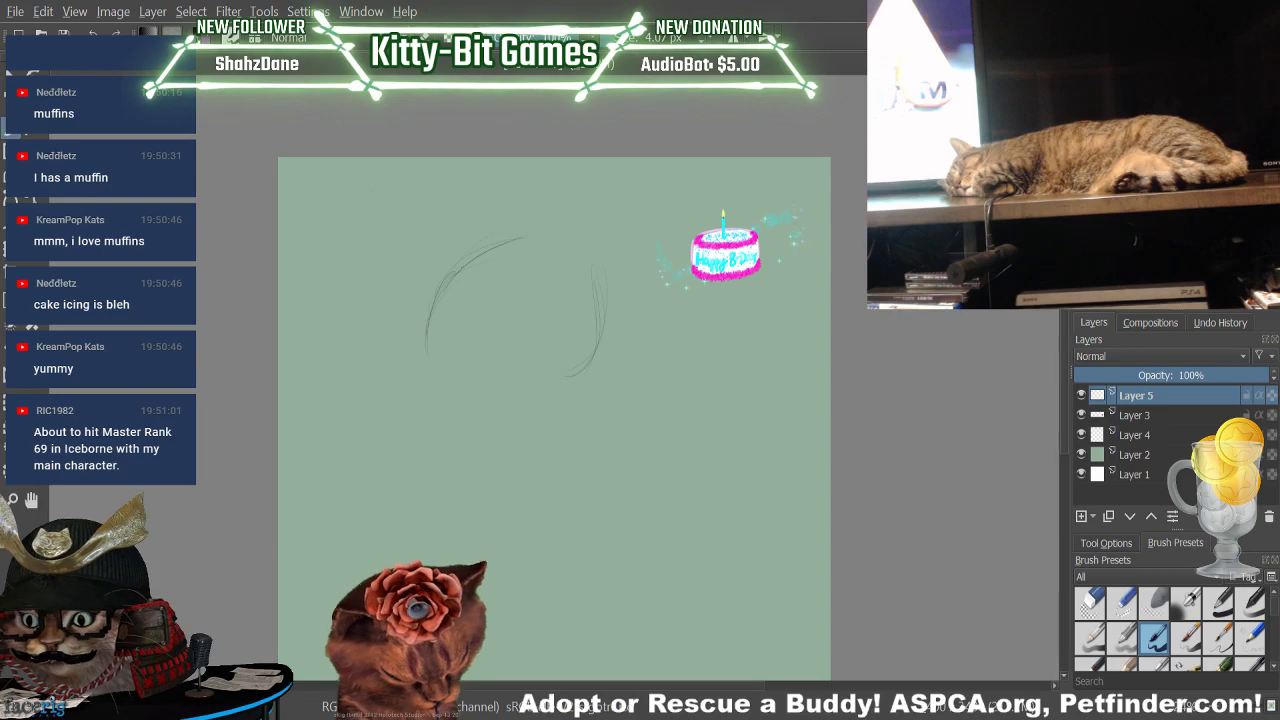
key(ctrl+z)
drag(444, 283, 480, 255)
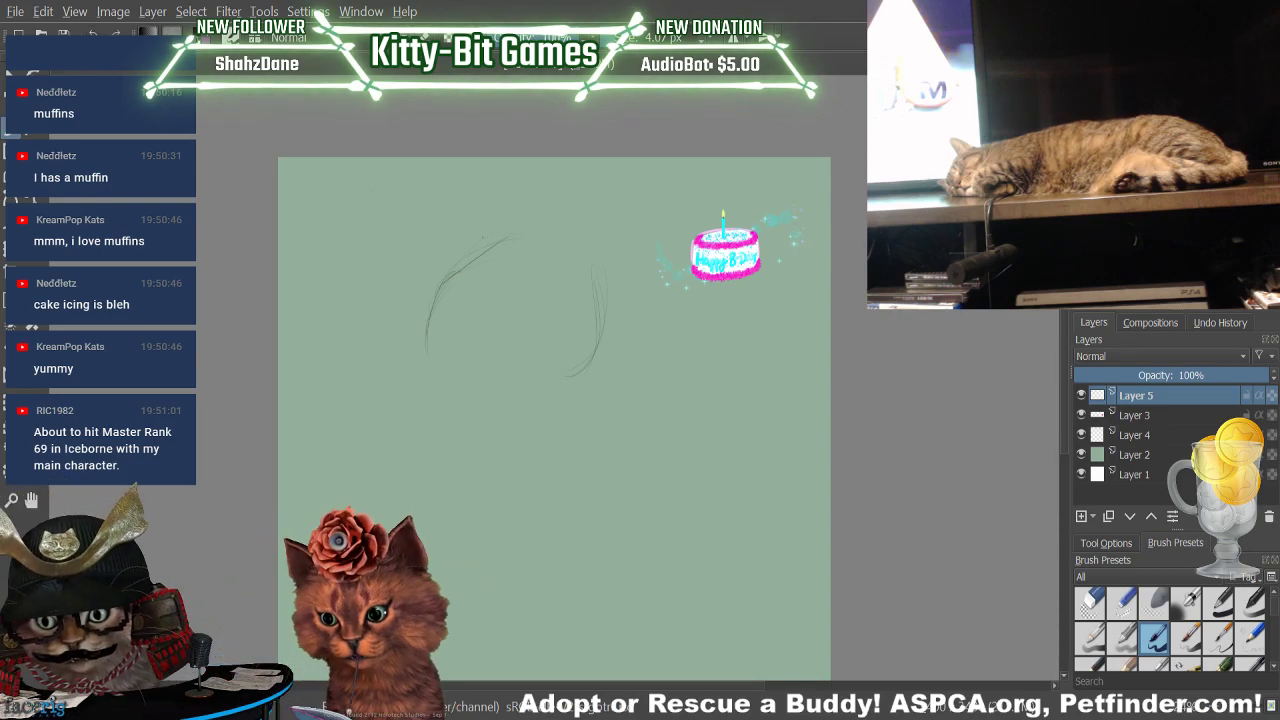
key(ctrl+z)
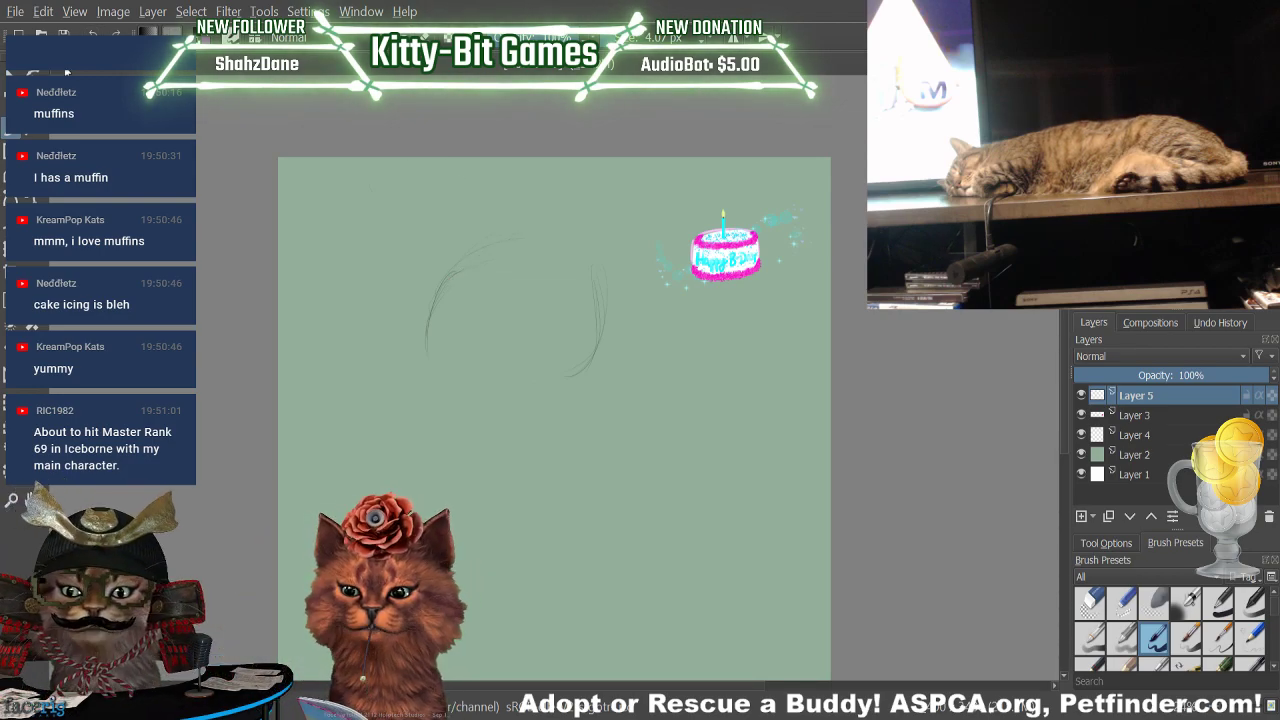
key(ctrl+shift+z)
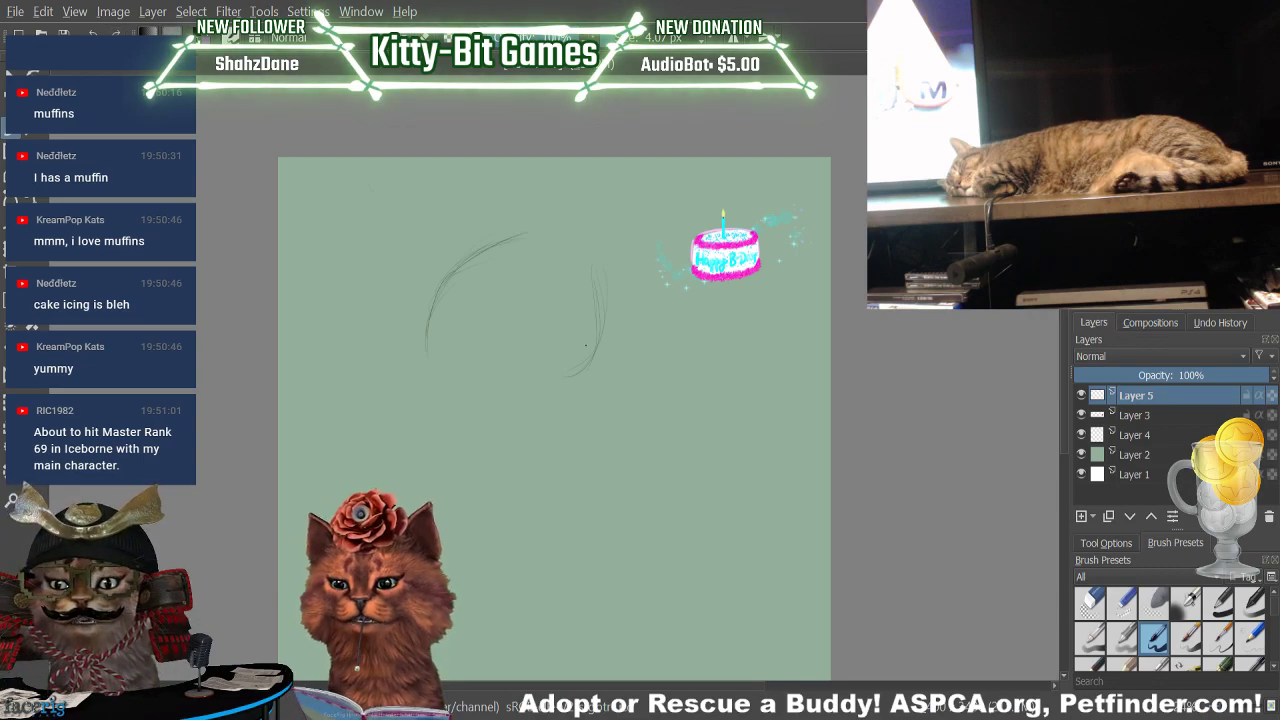
Close the head outline into a rough circle along its upper right and lower edges, and undo a trial curve inside it
drag(543, 237, 600, 292)
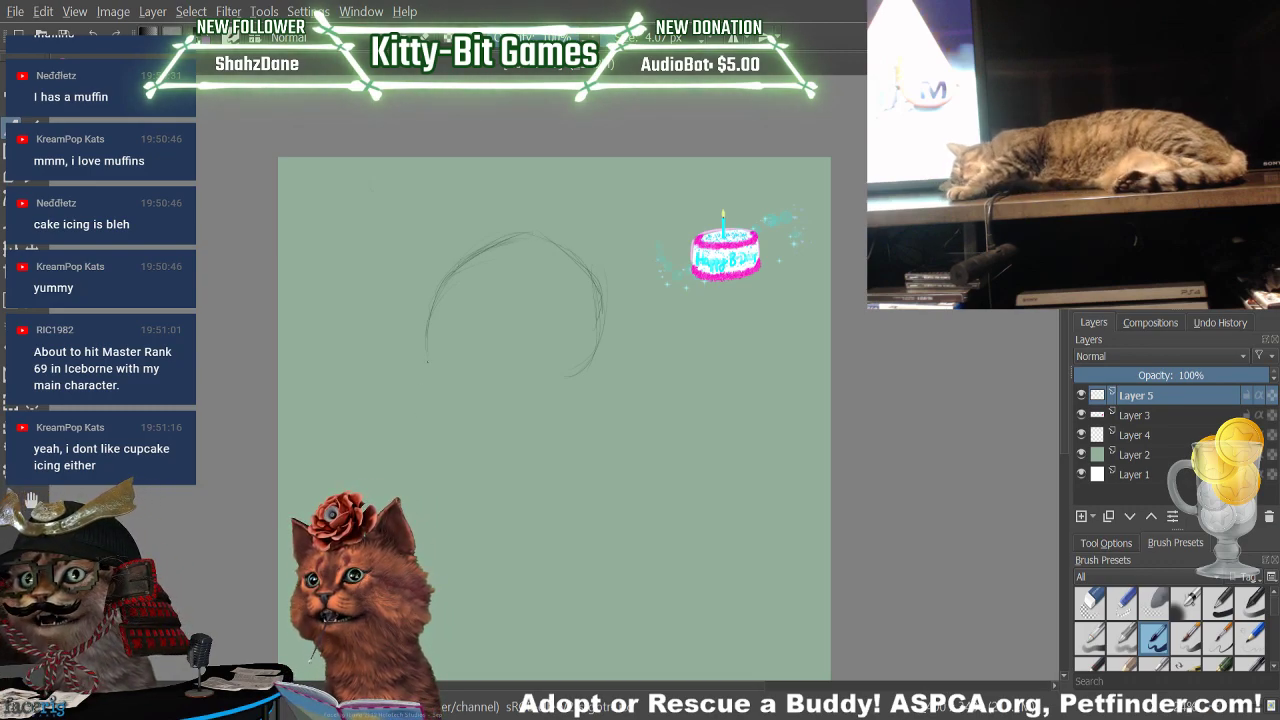
drag(433, 334, 443, 378)
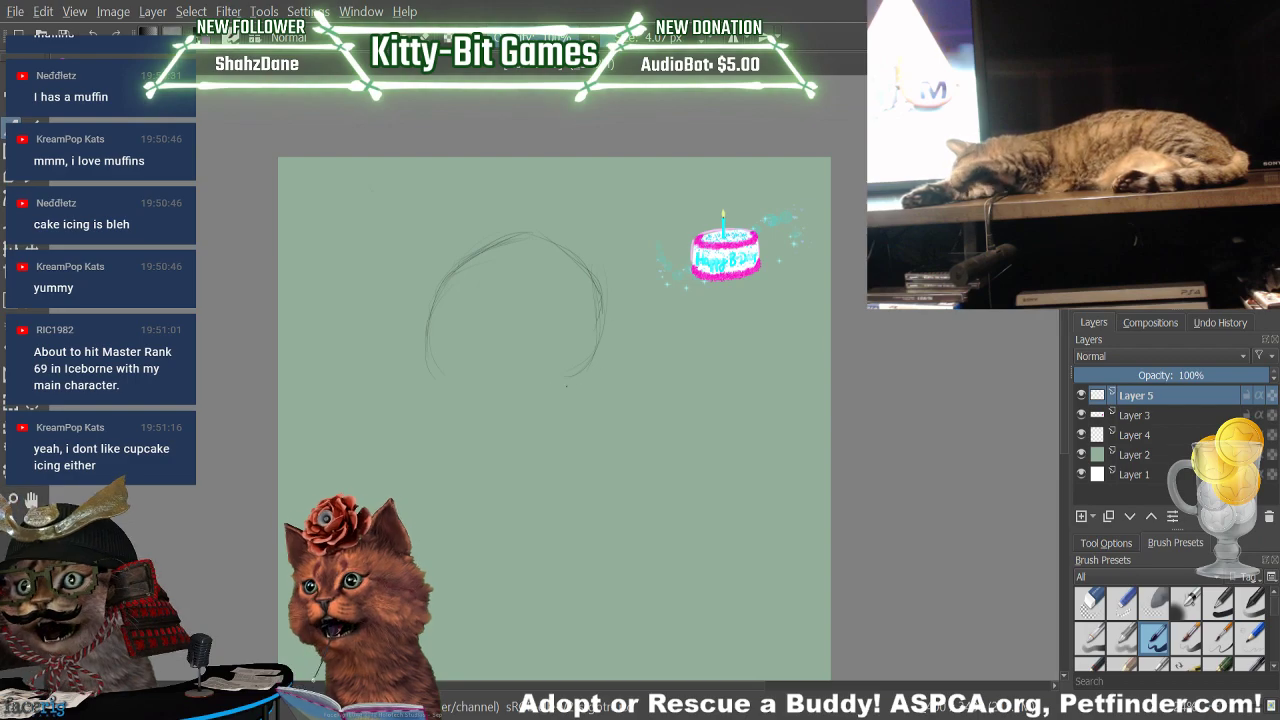
drag(598, 346, 564, 382)
mouse_move(442, 380)
mouse_down()
mouse_move(583, 364)
mouse_move(514, 393)
mouse_move(446, 393)
mouse_up()
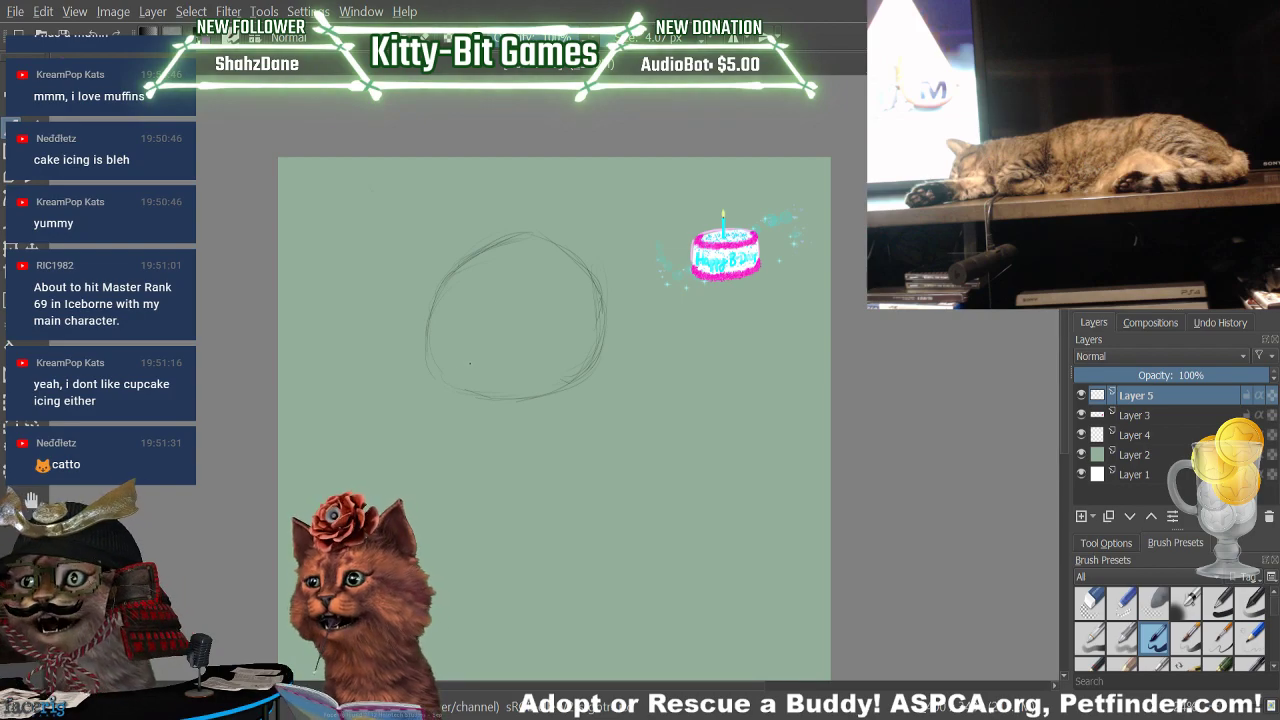
drag(450, 357, 494, 356)
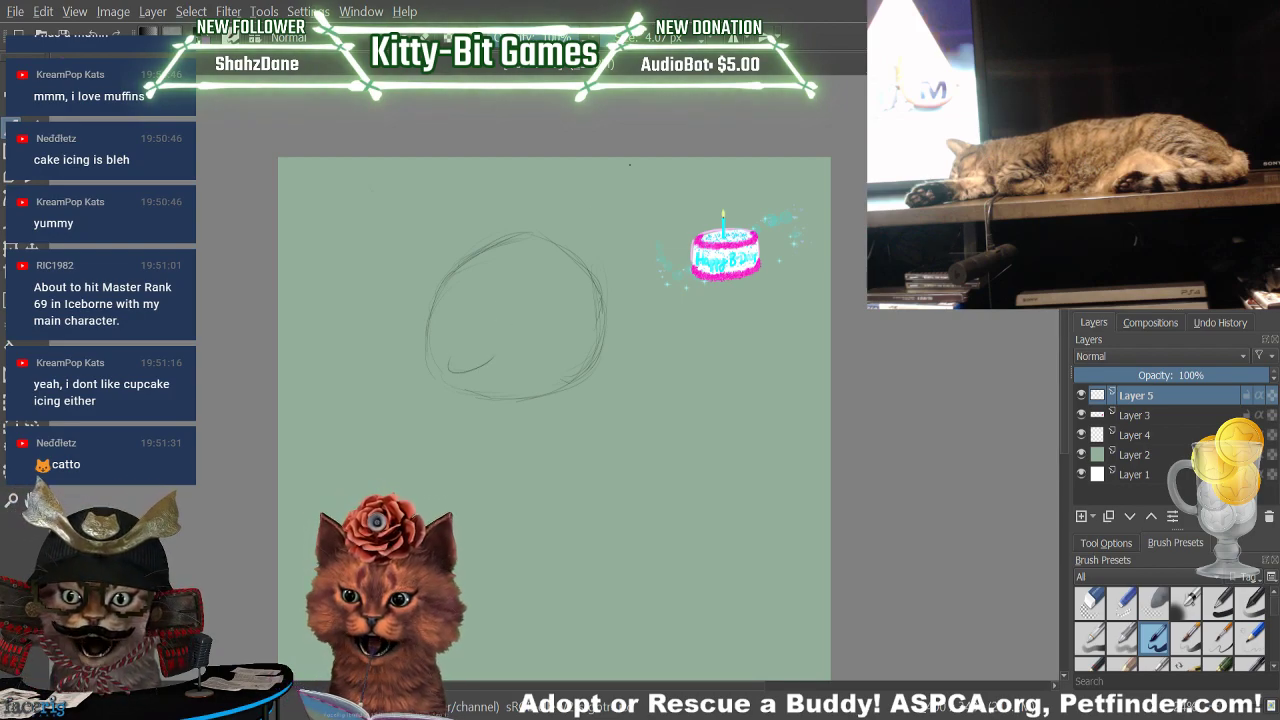
click(94, 32)
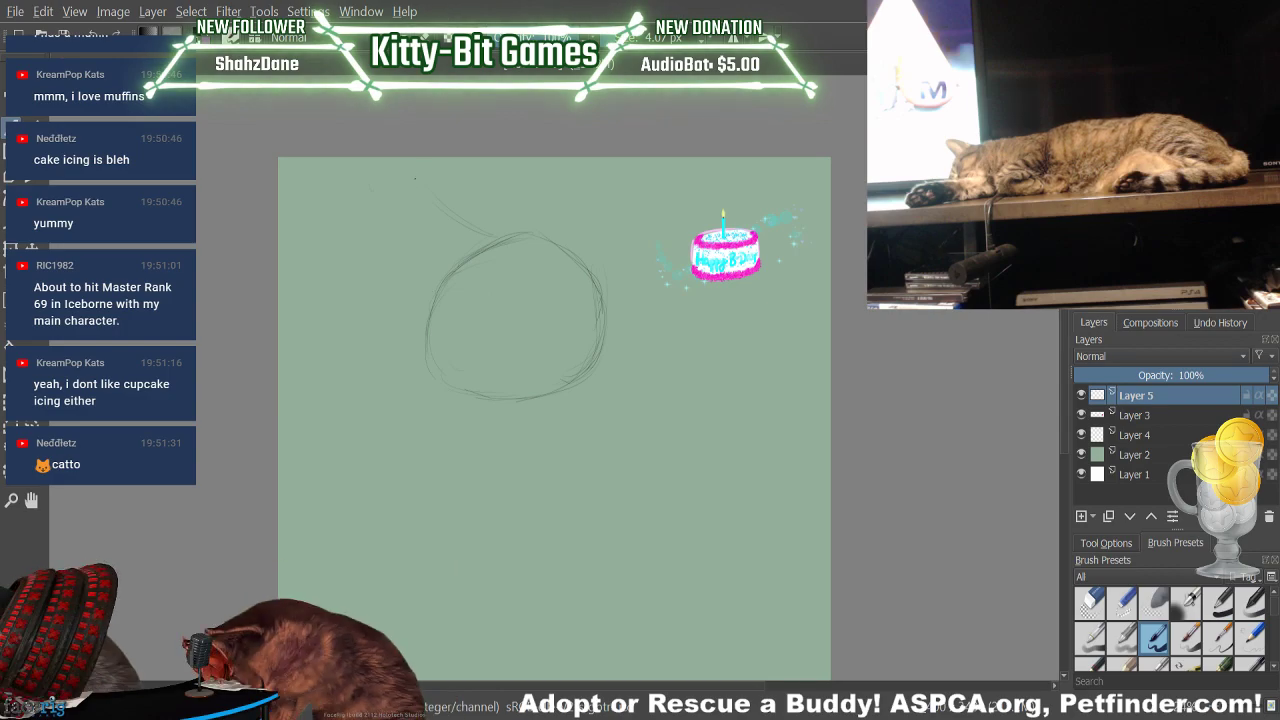
Sketch two tall pointed ears rising from the upper sides of the head circle, strengthening the right ear's inner edge
drag(411, 172, 422, 280)
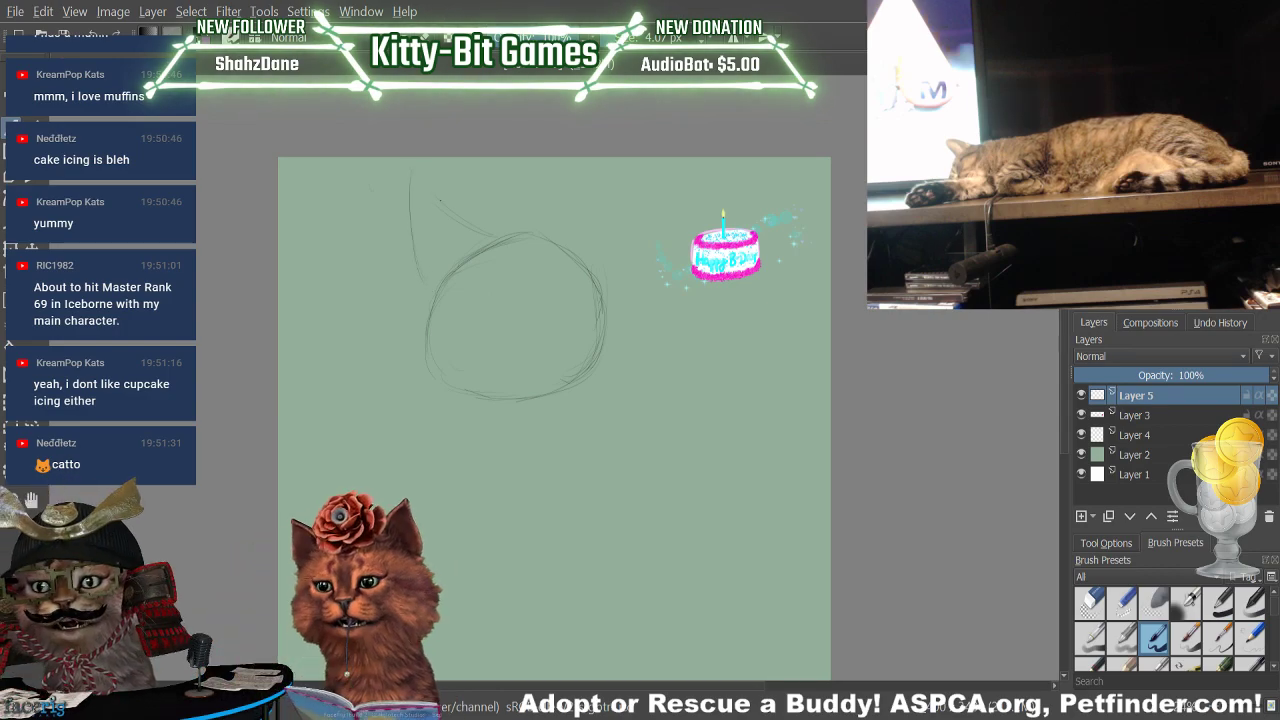
drag(411, 172, 490, 235)
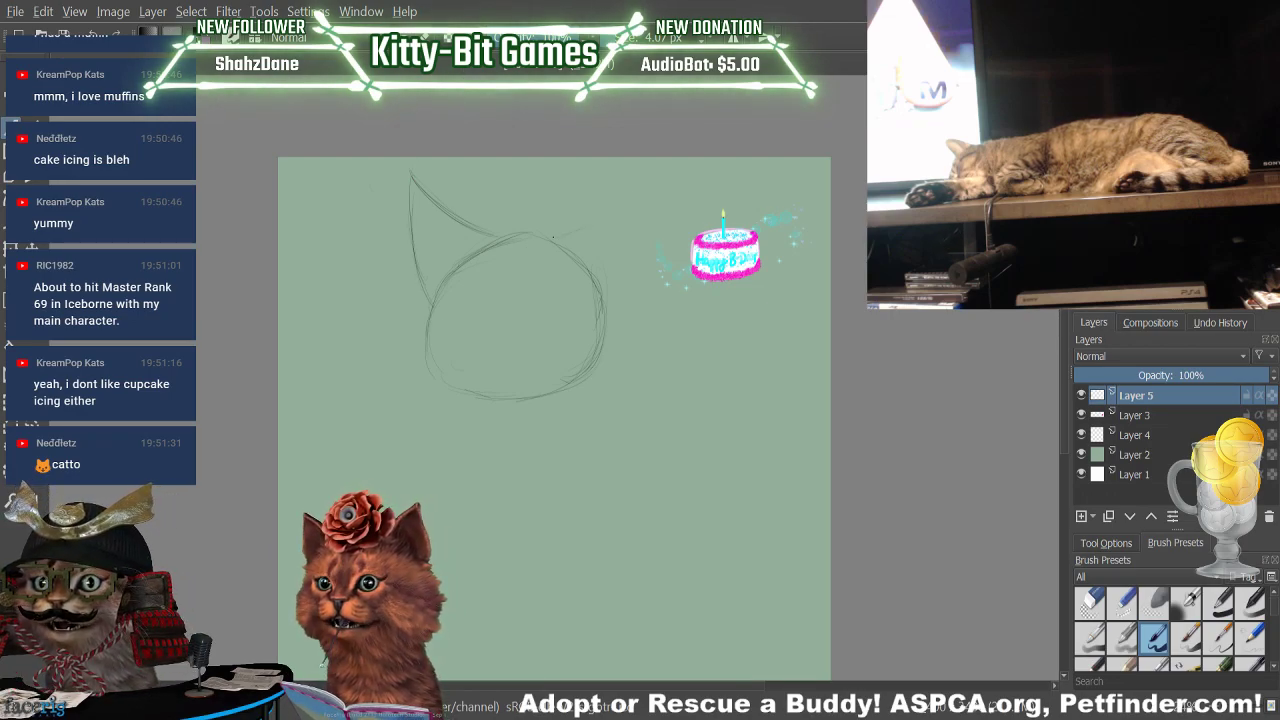
drag(552, 238, 636, 160)
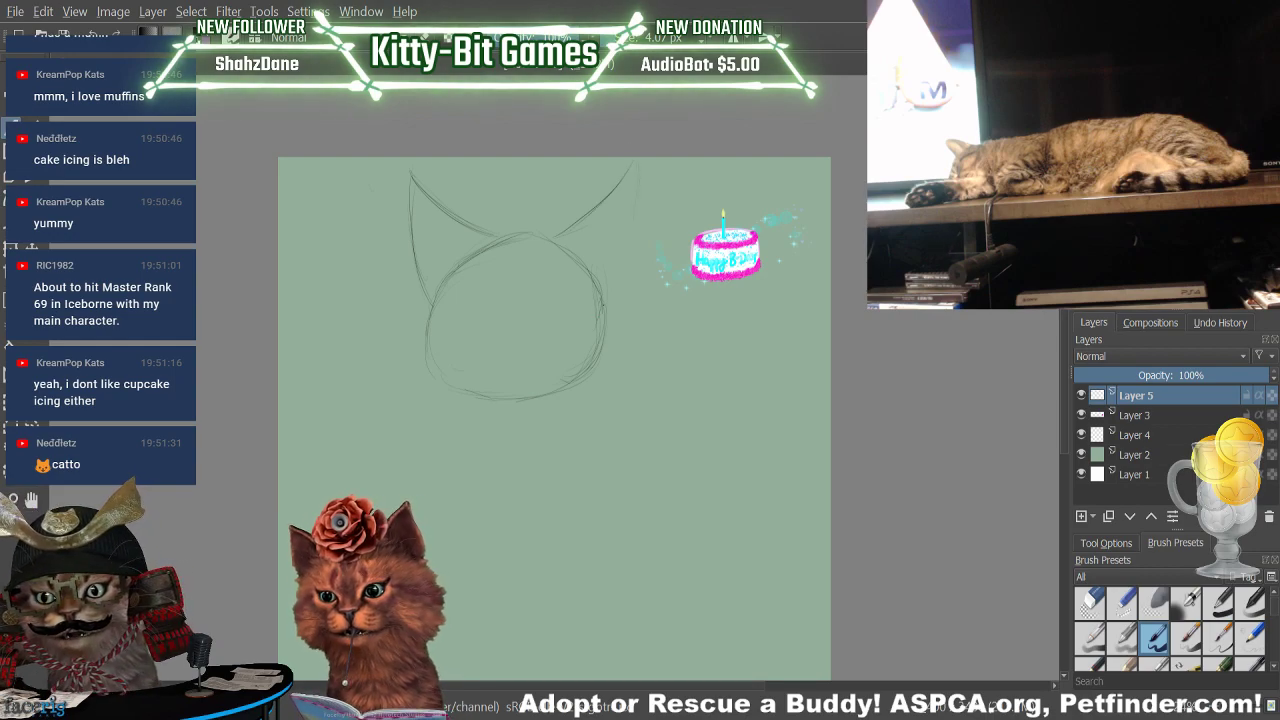
drag(630, 232, 604, 318)
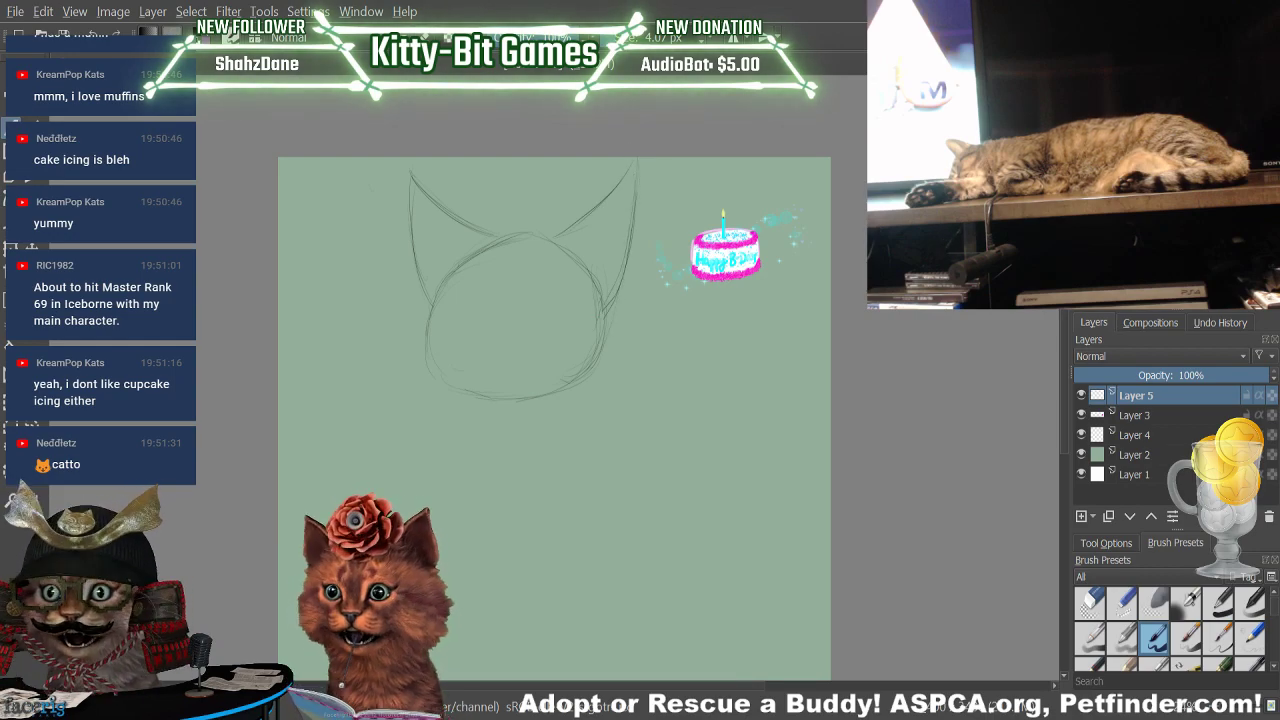
drag(532, 240, 626, 174)
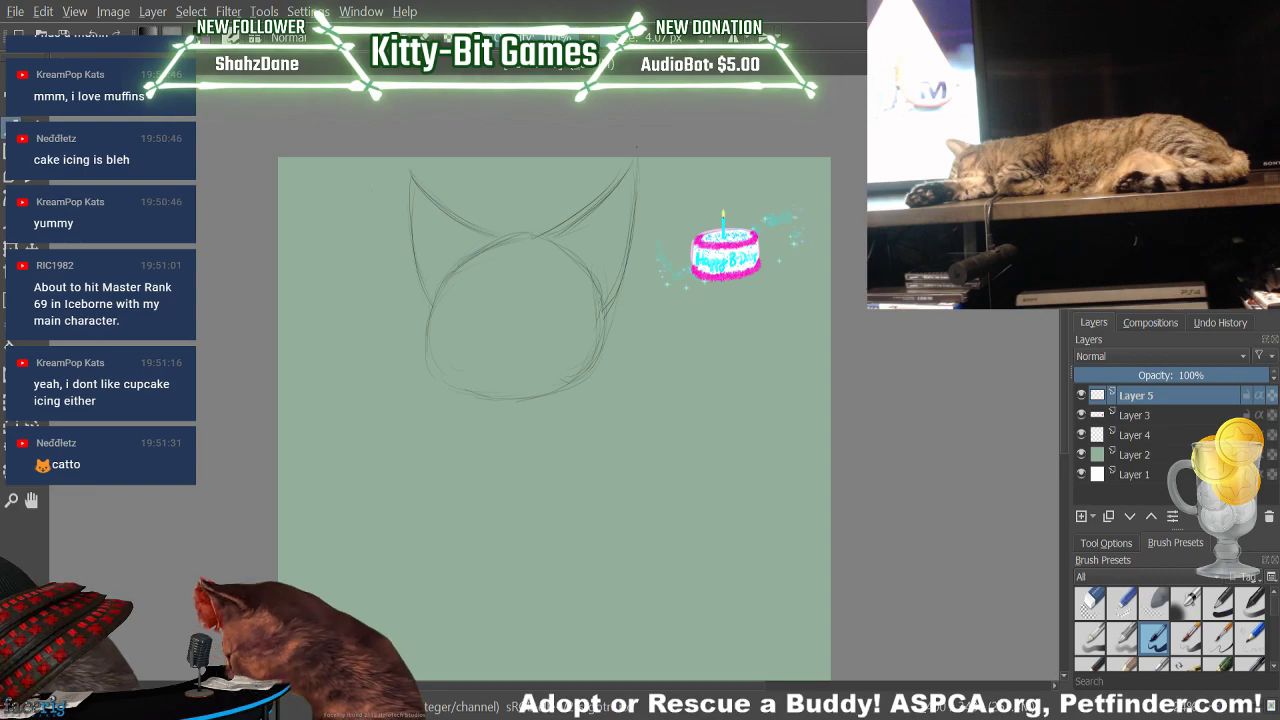
drag(564, 224, 624, 170)
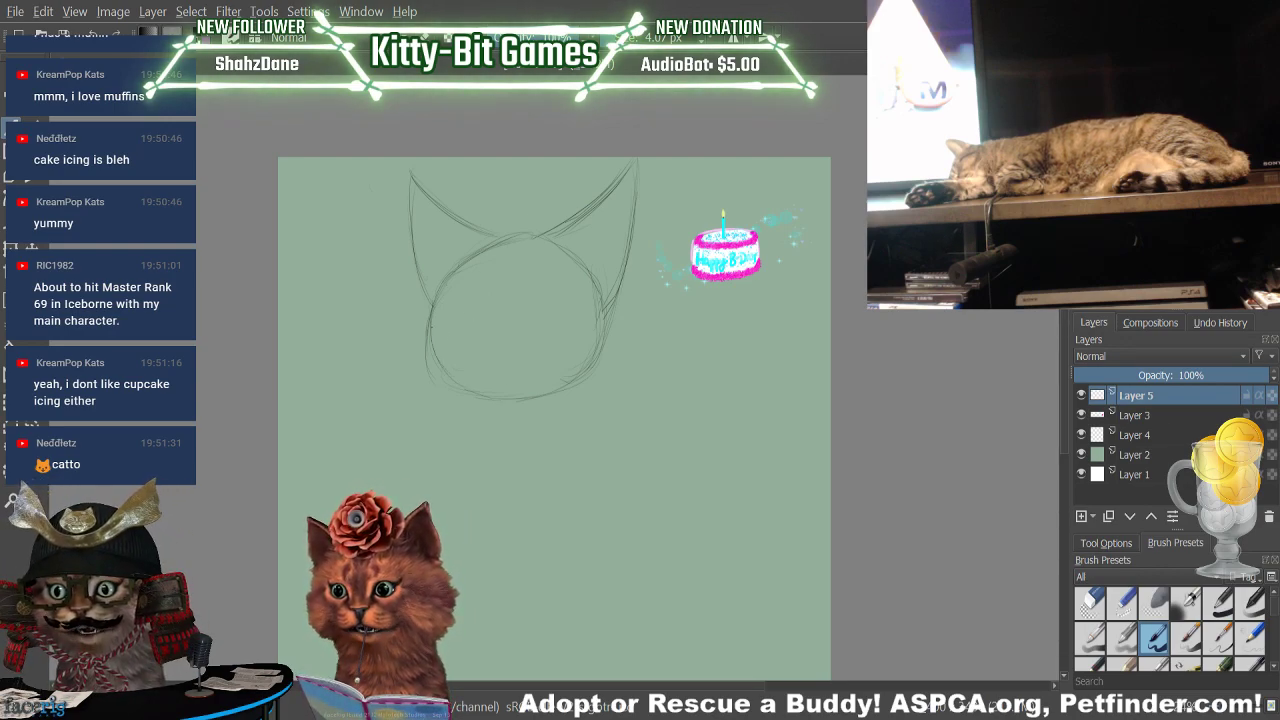
Add a small cheek curve inside the head's left edge and erase stray lines outside the lower head outline
drag(444, 342, 452, 376)
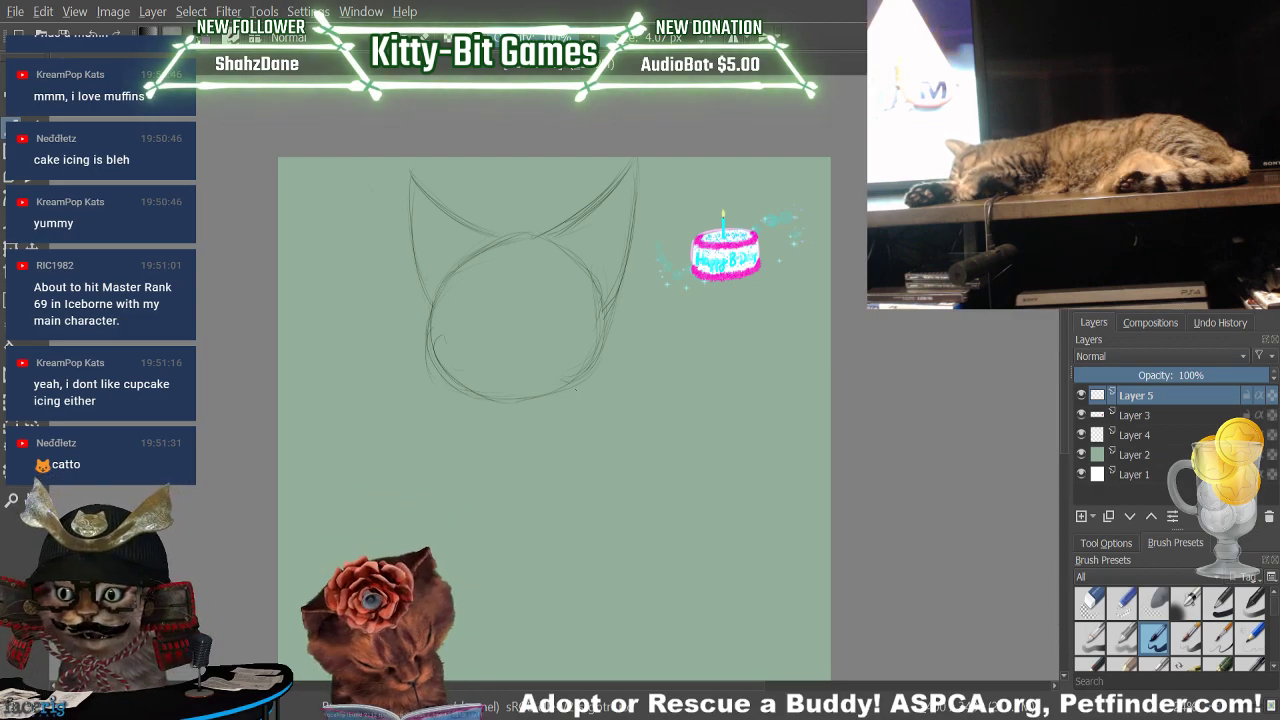
key(slash)
mouse_move(425, 365)
mouse_down()
mouse_move(442, 400)
mouse_move(421, 325)
mouse_up()
mouse_move(464, 409)
mouse_down()
mouse_move(445, 371)
mouse_move(521, 409)
mouse_up()
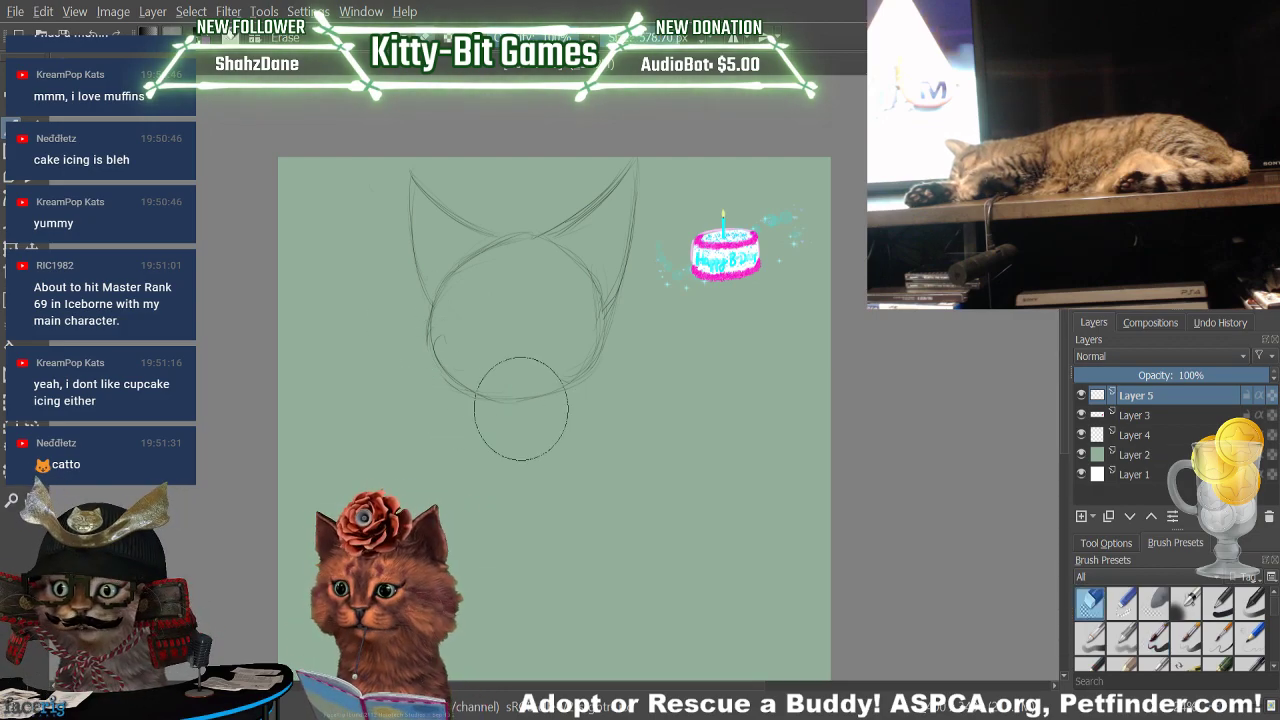
Return to the inking brush and sketch a pair of narrow, slanted eyes on the face
key(e)
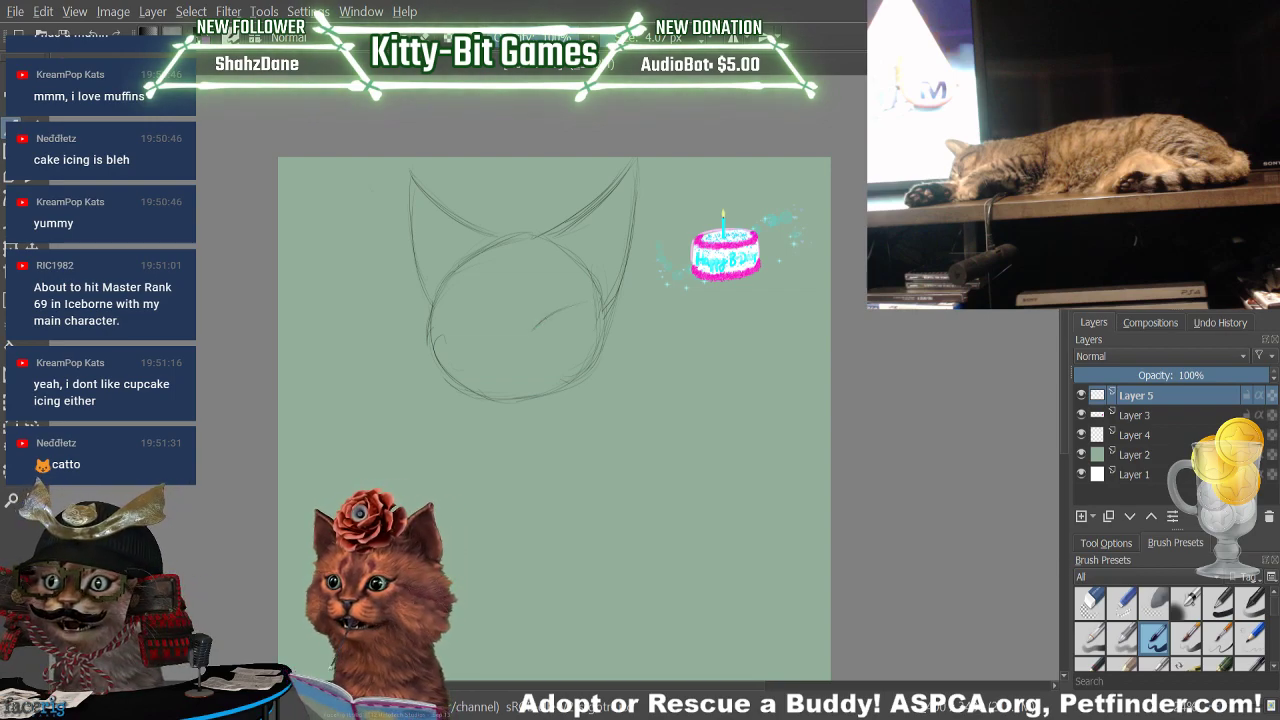
drag(545, 318, 589, 301)
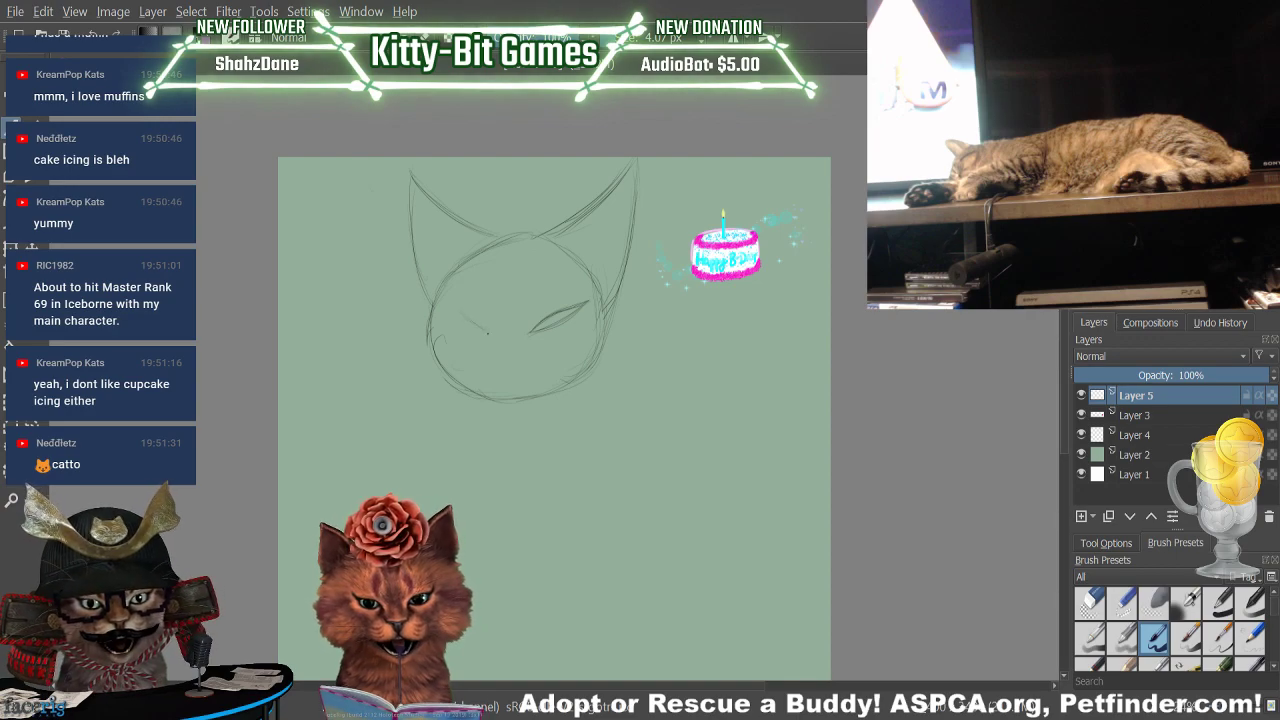
drag(485, 330, 447, 302)
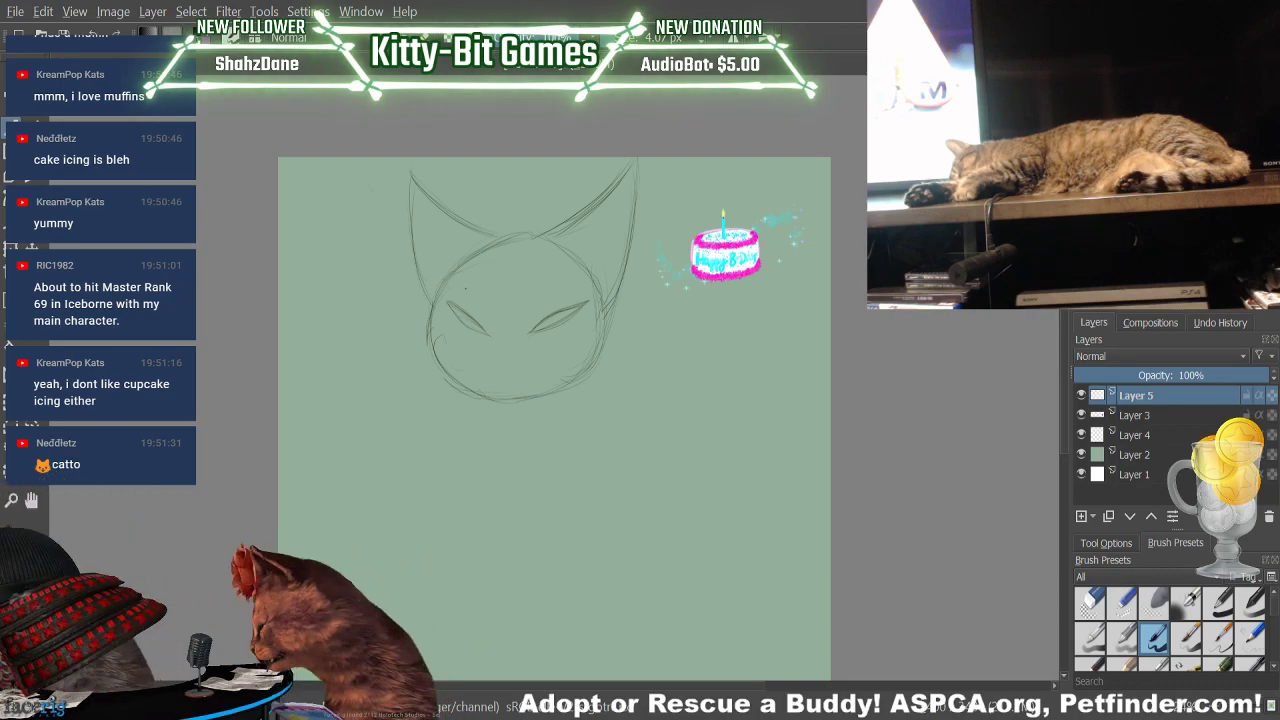
Erase the left eye, redraw it smaller and slanted, and sketch a wavy mouth line across the lower face
key(e)
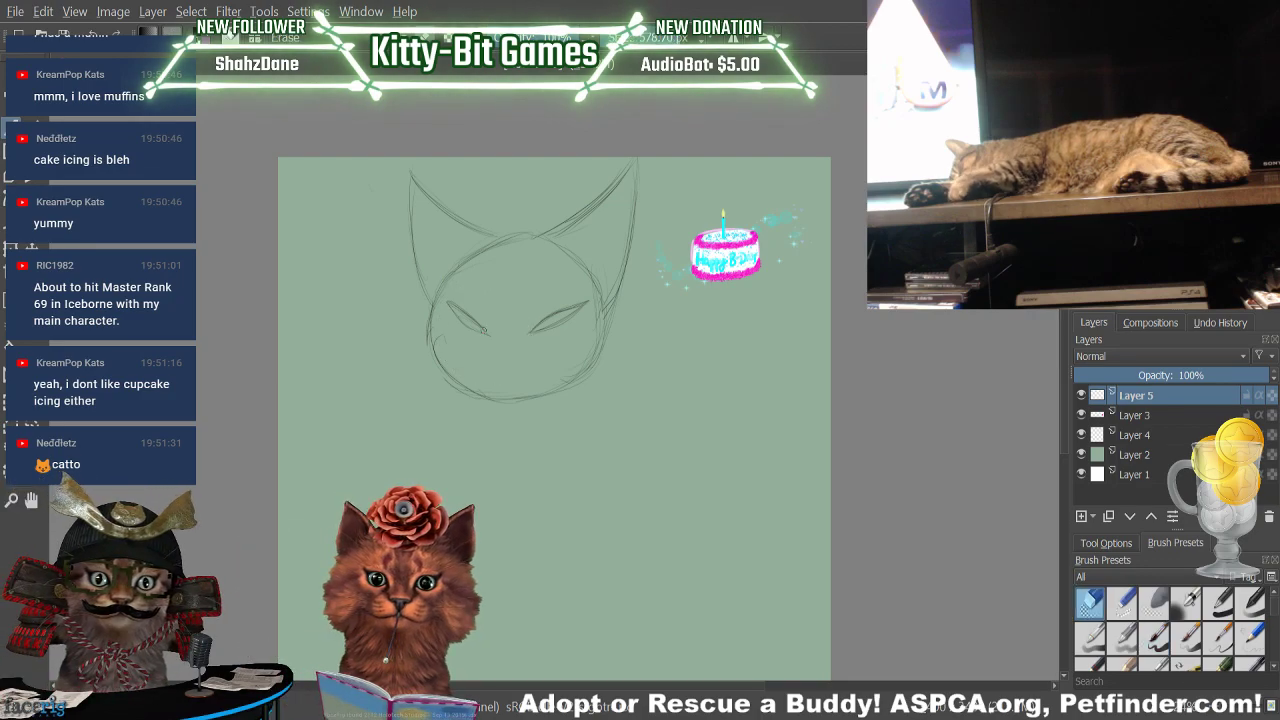
drag(487, 332, 460, 307)
key(e)
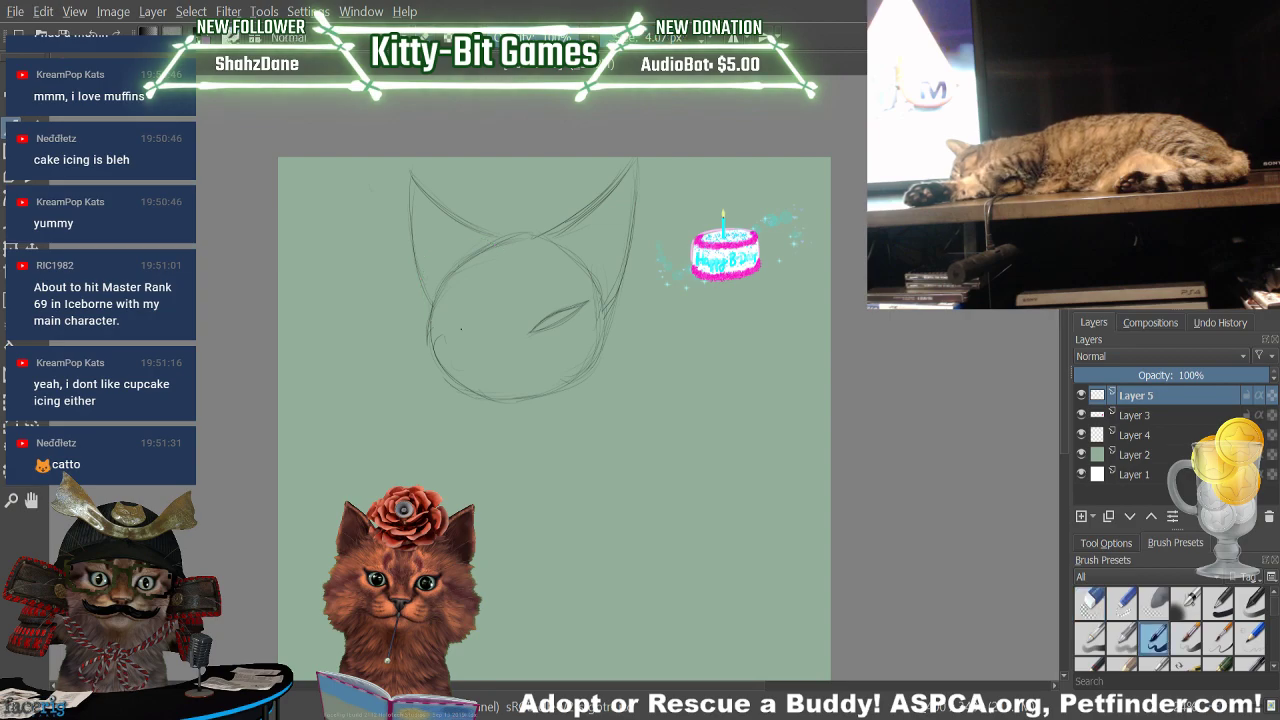
drag(454, 310, 466, 331)
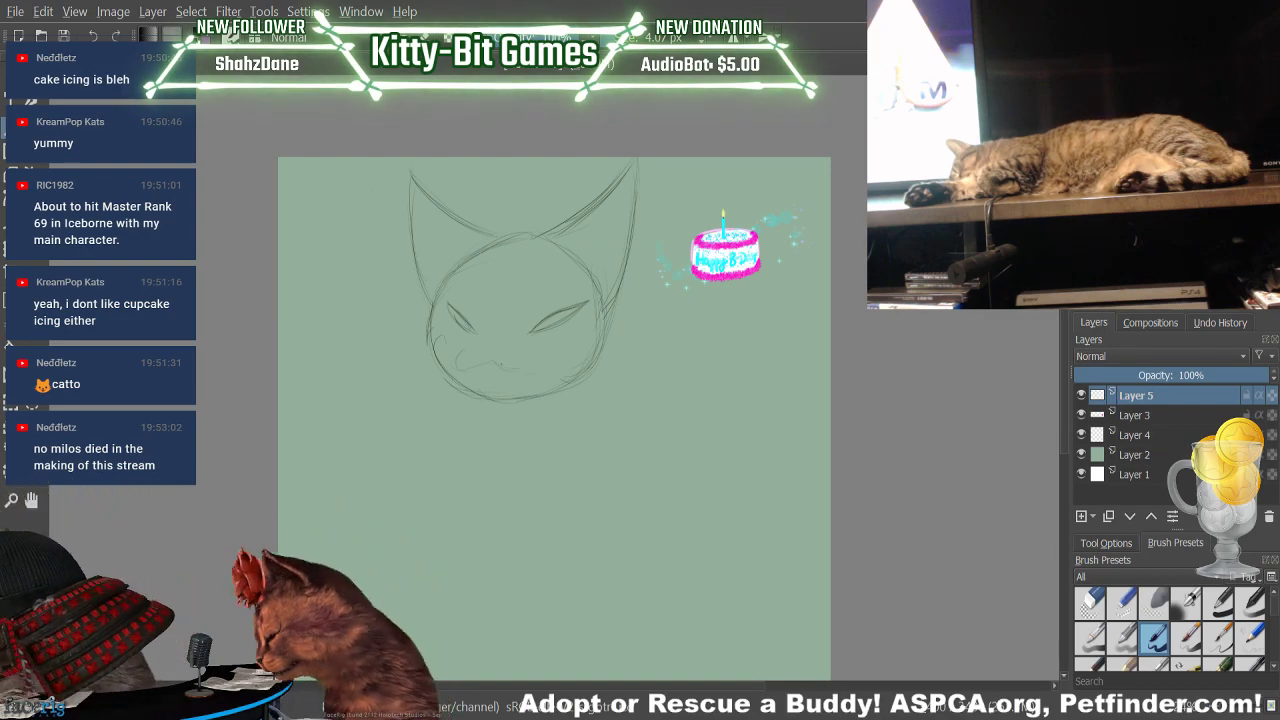
drag(501, 368, 546, 362)
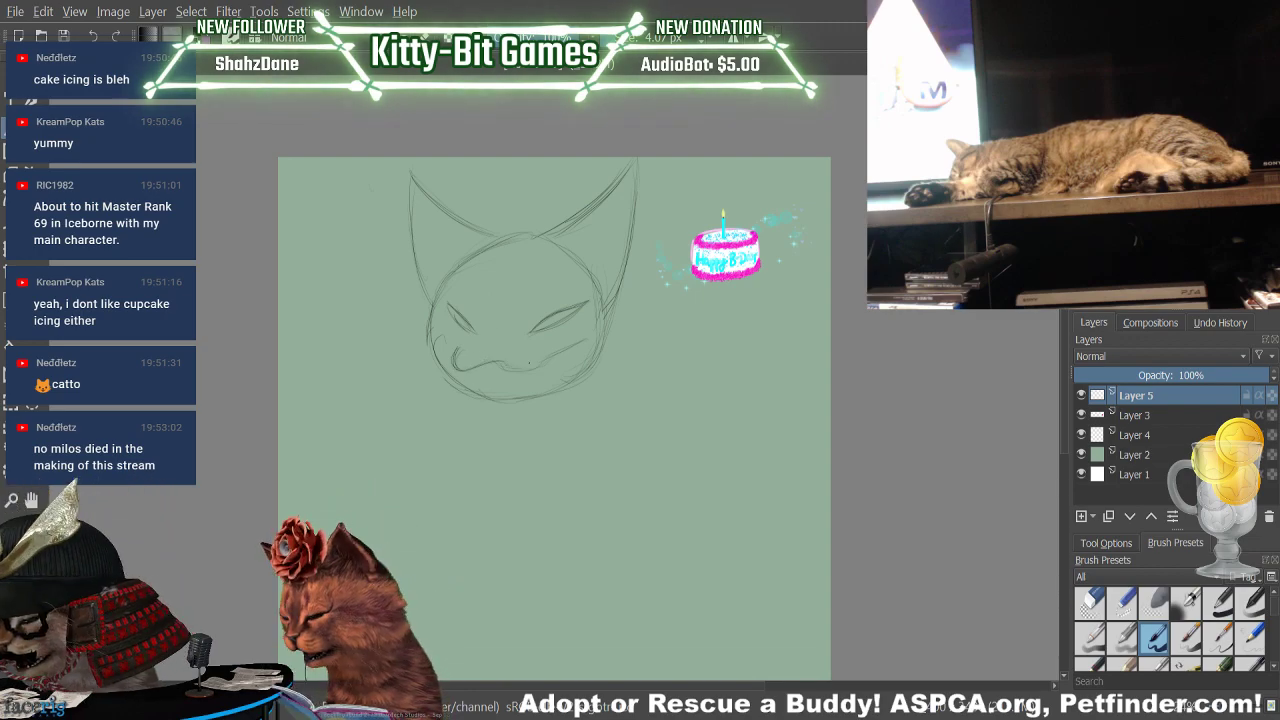
Erase the middle and right part of the mouth line and redraw it as a smirk rising toward the right cheek
key(/)
mouse_move(491, 364)
mouse_down()
mouse_move(546, 365)
mouse_move(505, 362)
mouse_up()
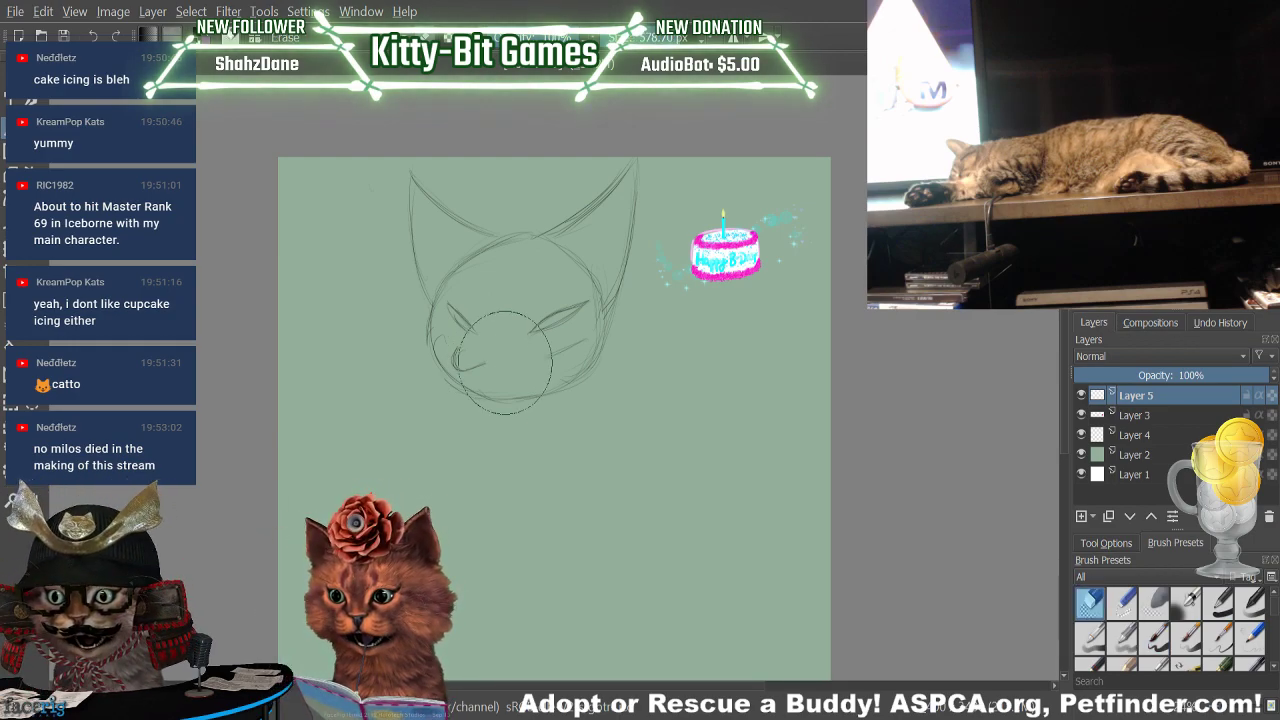
key(e)
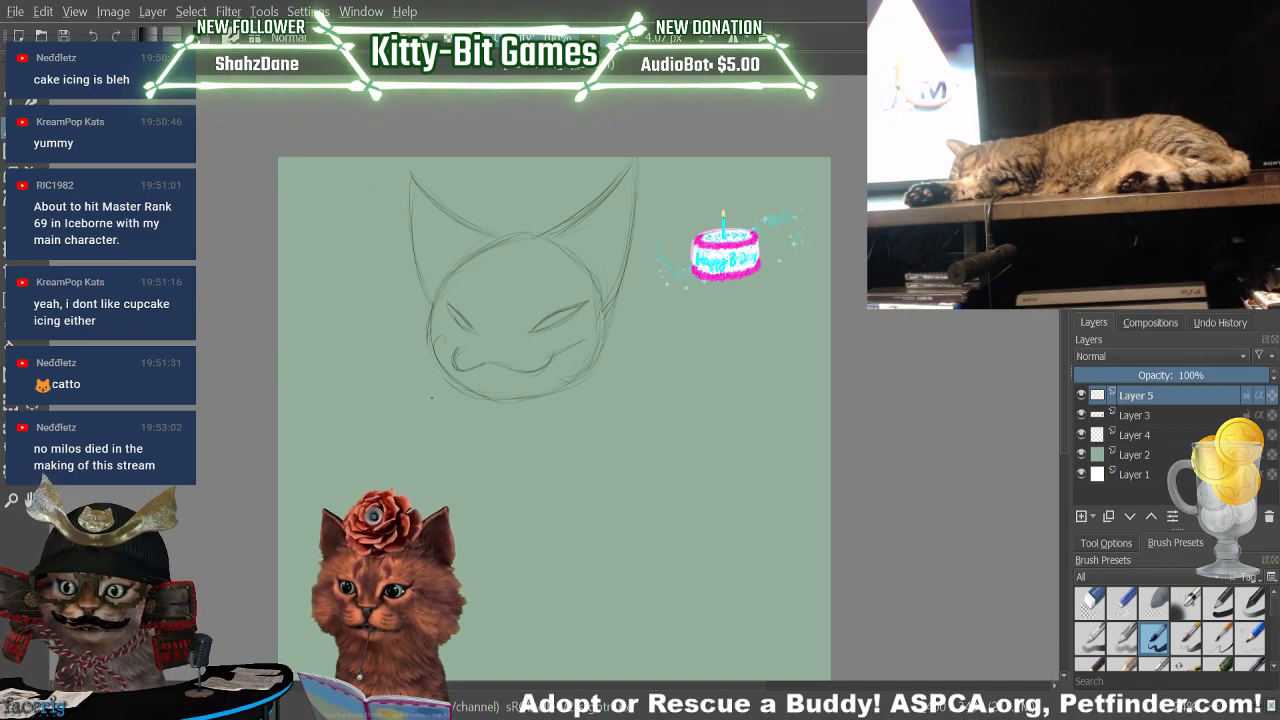
key(e)
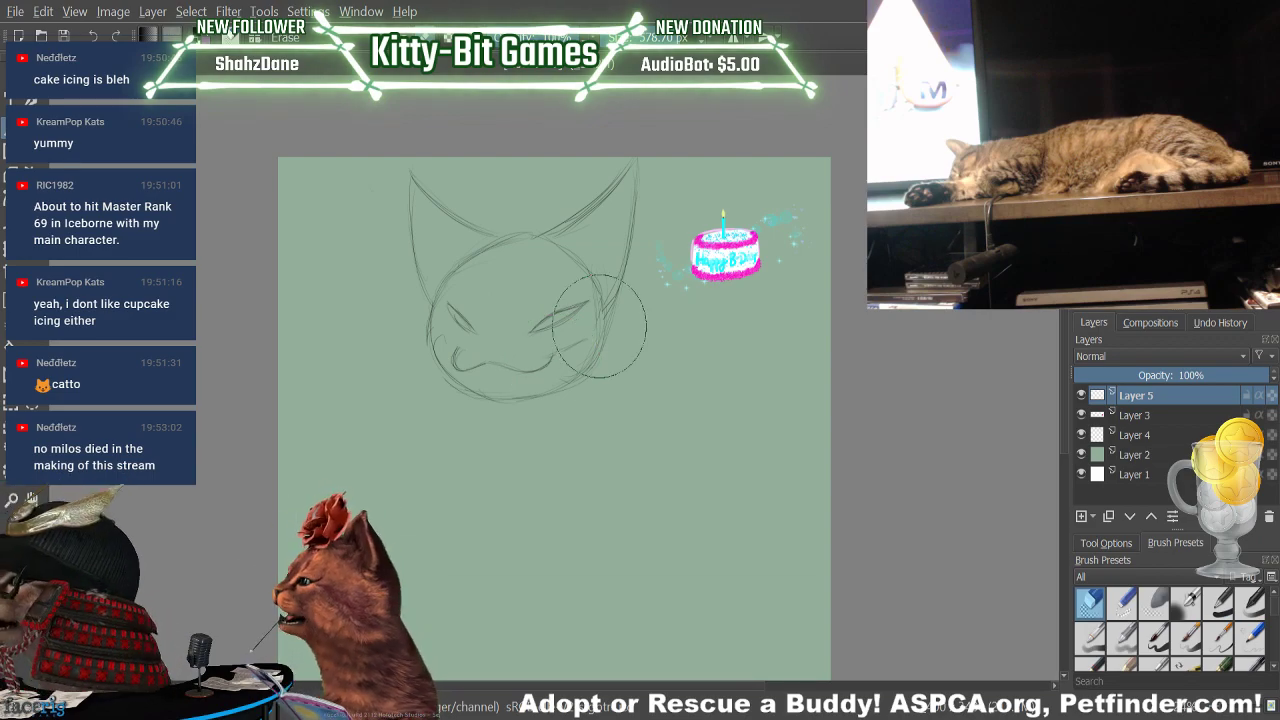
click(1155, 637)
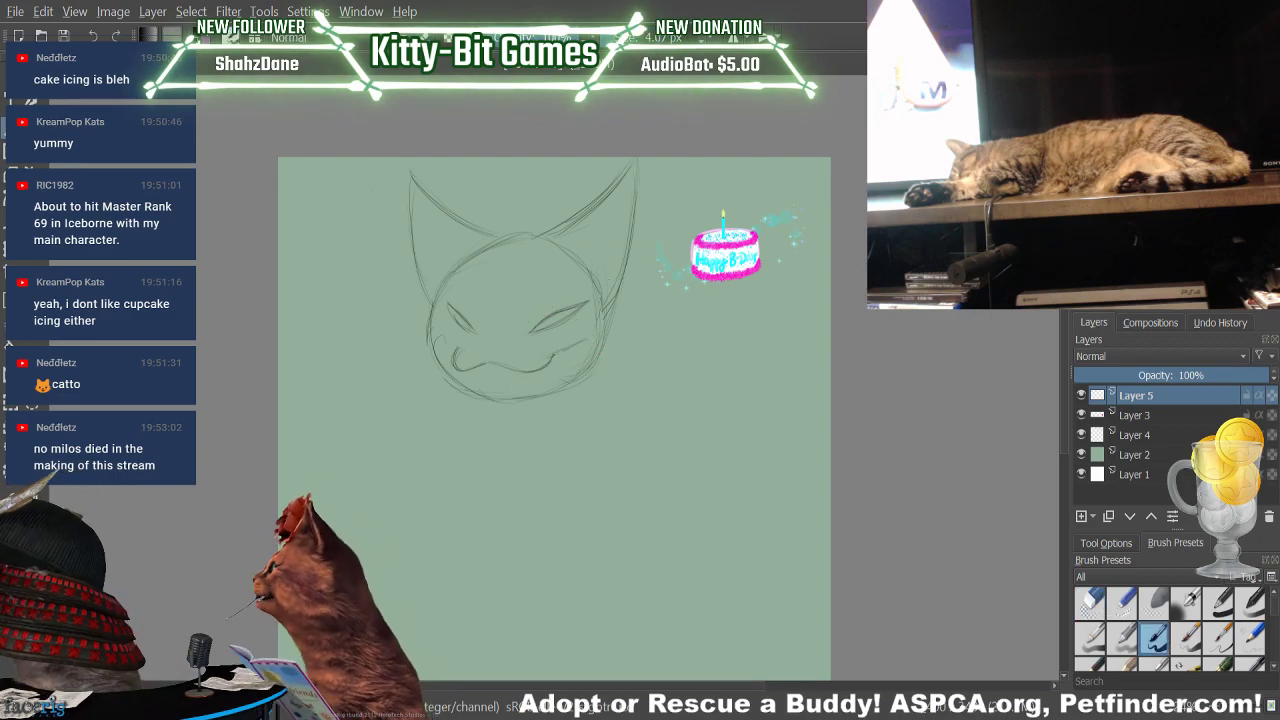
drag(584, 341, 554, 355)
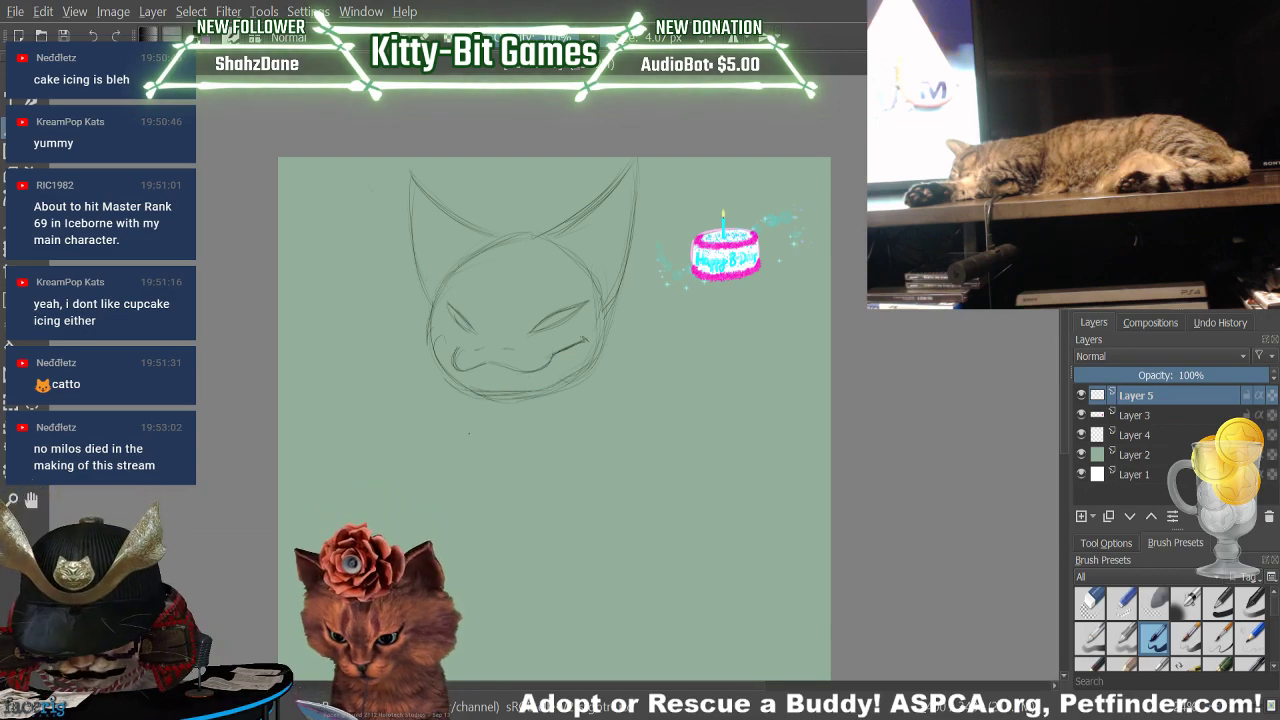
Erase the old curved outline beneath the flat chin line and the overlapping strokes along the right jaw
key(e)
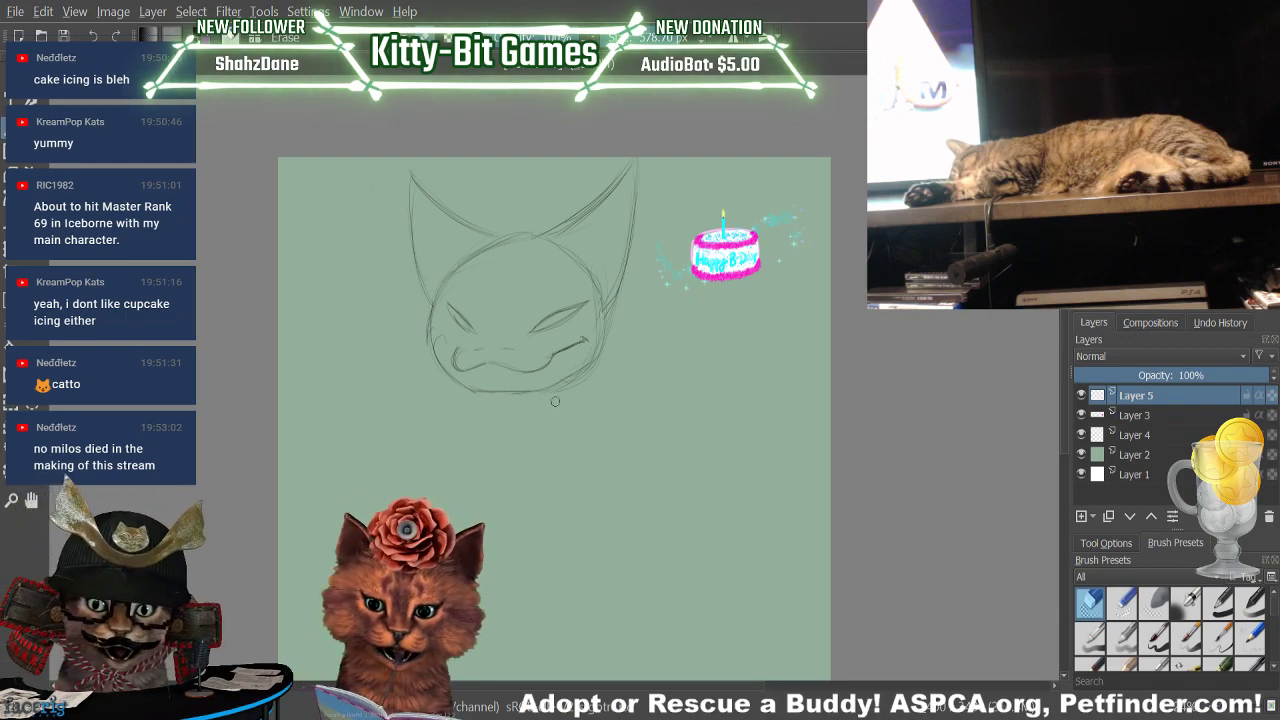
drag(522, 395, 483, 403)
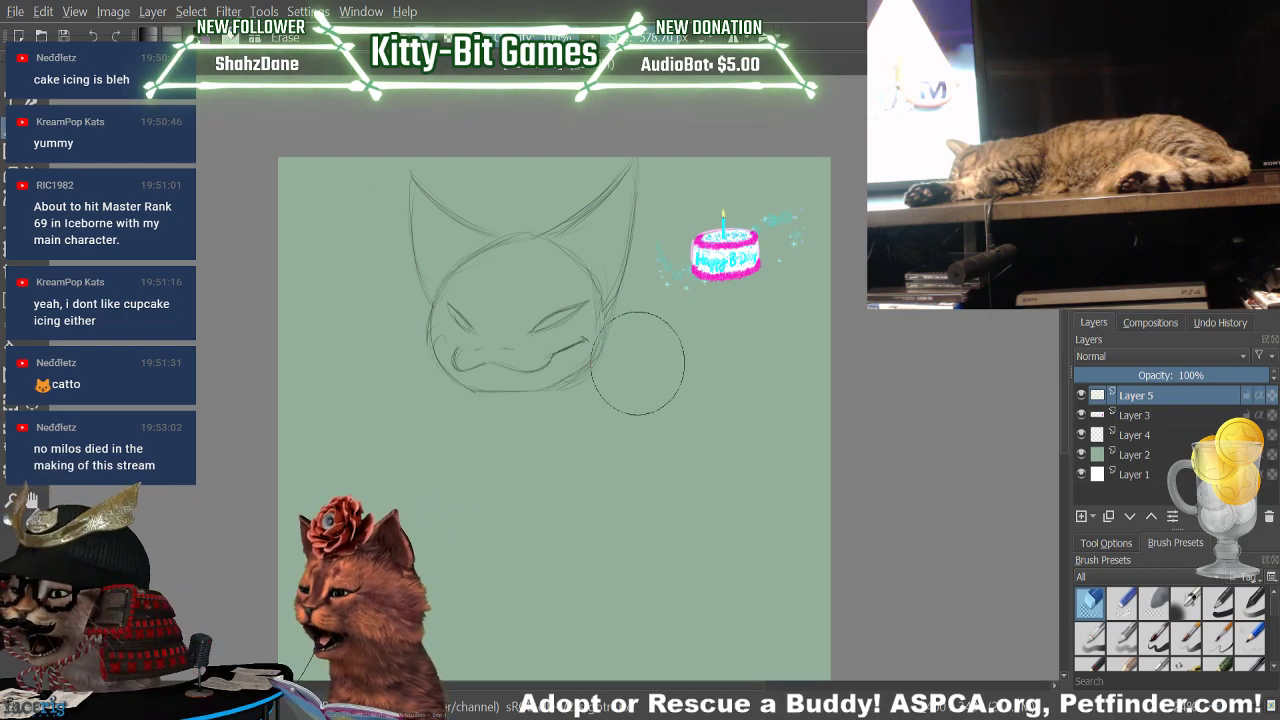
drag(652, 345, 526, 411)
drag(598, 363, 580, 379)
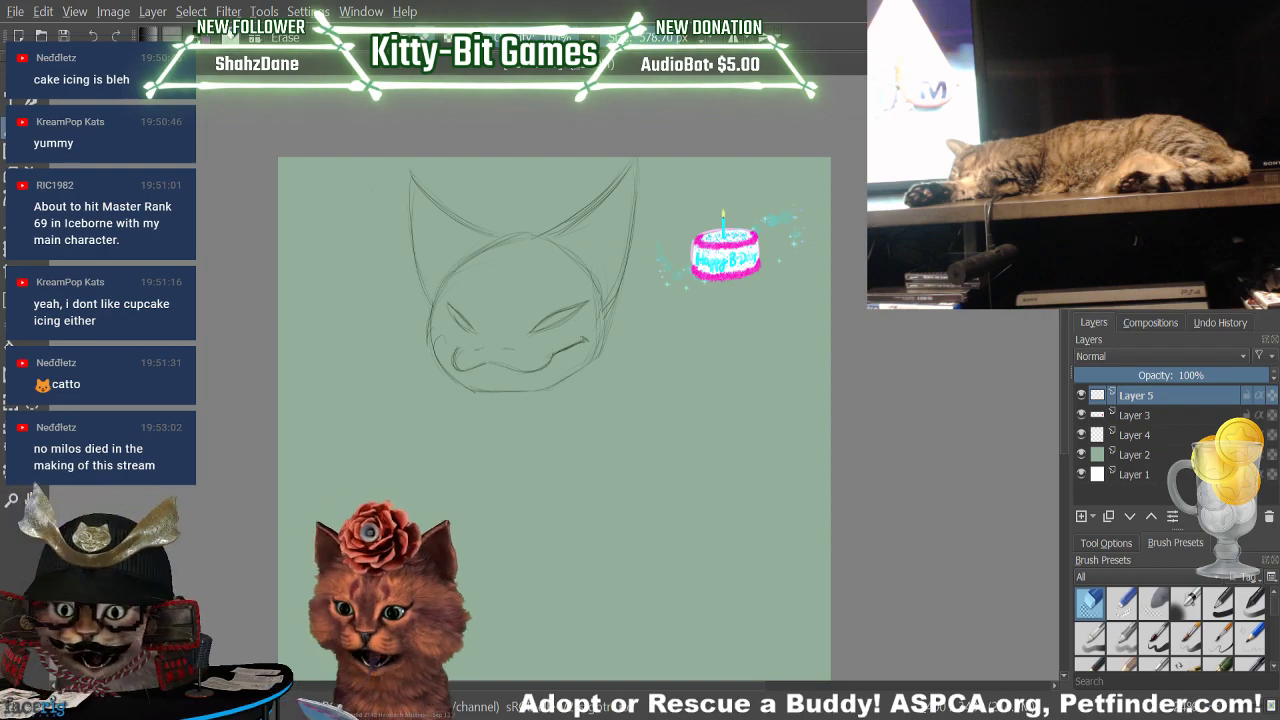
Return to the inking brush, redraw the right jaw line from chin to cheek, and erase stray marks along it
drag(390, 620, 600, 278)
key(/)
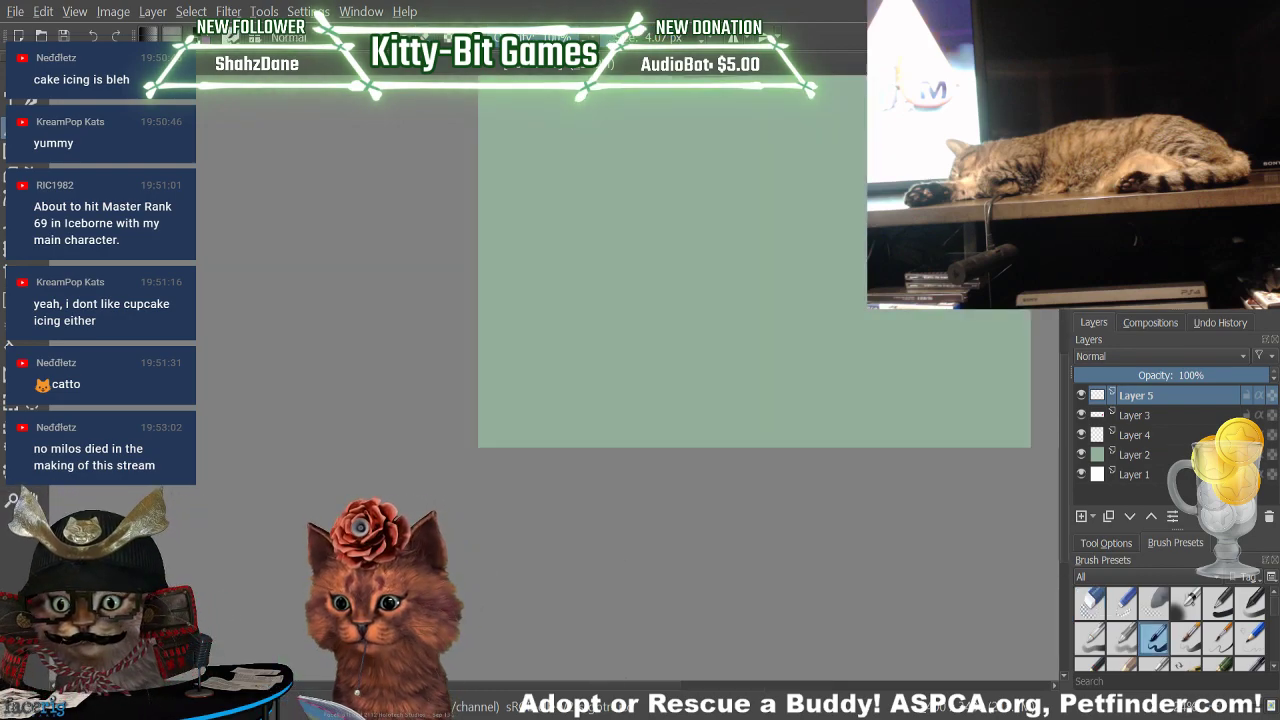
drag(636, 686, 728, 686)
drag(1061, 421, 1061, 315)
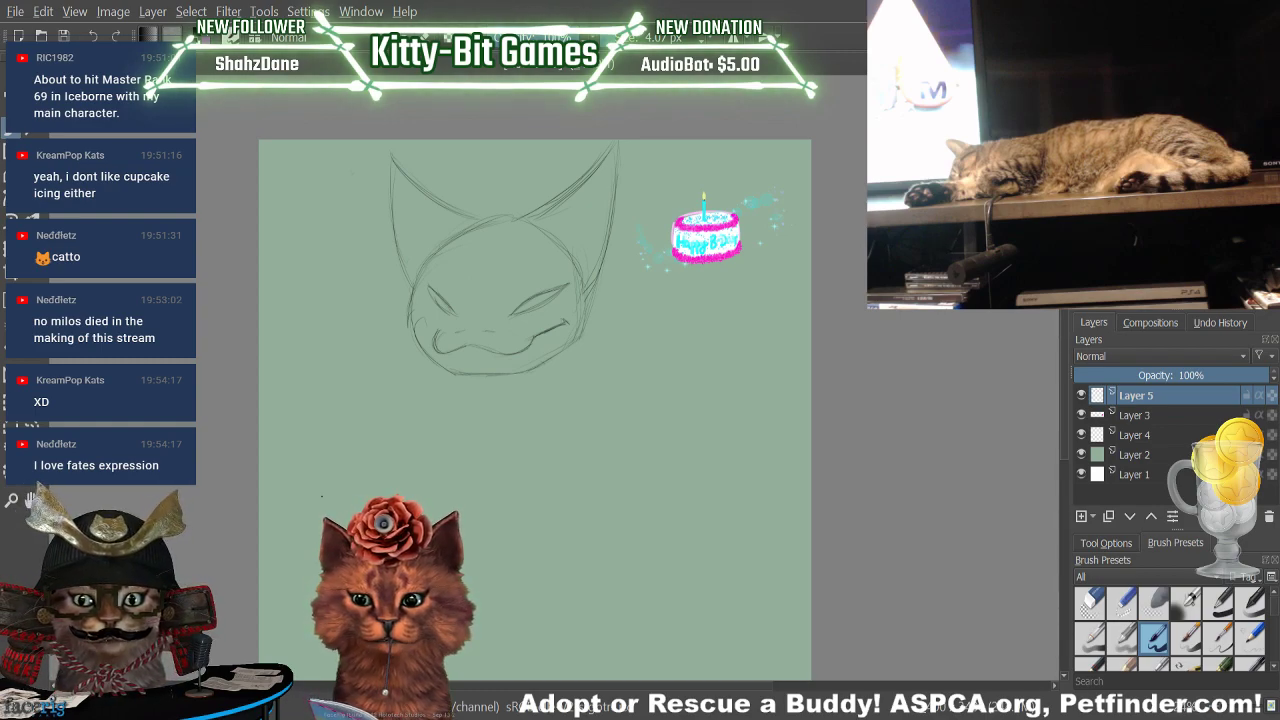
key(slash)
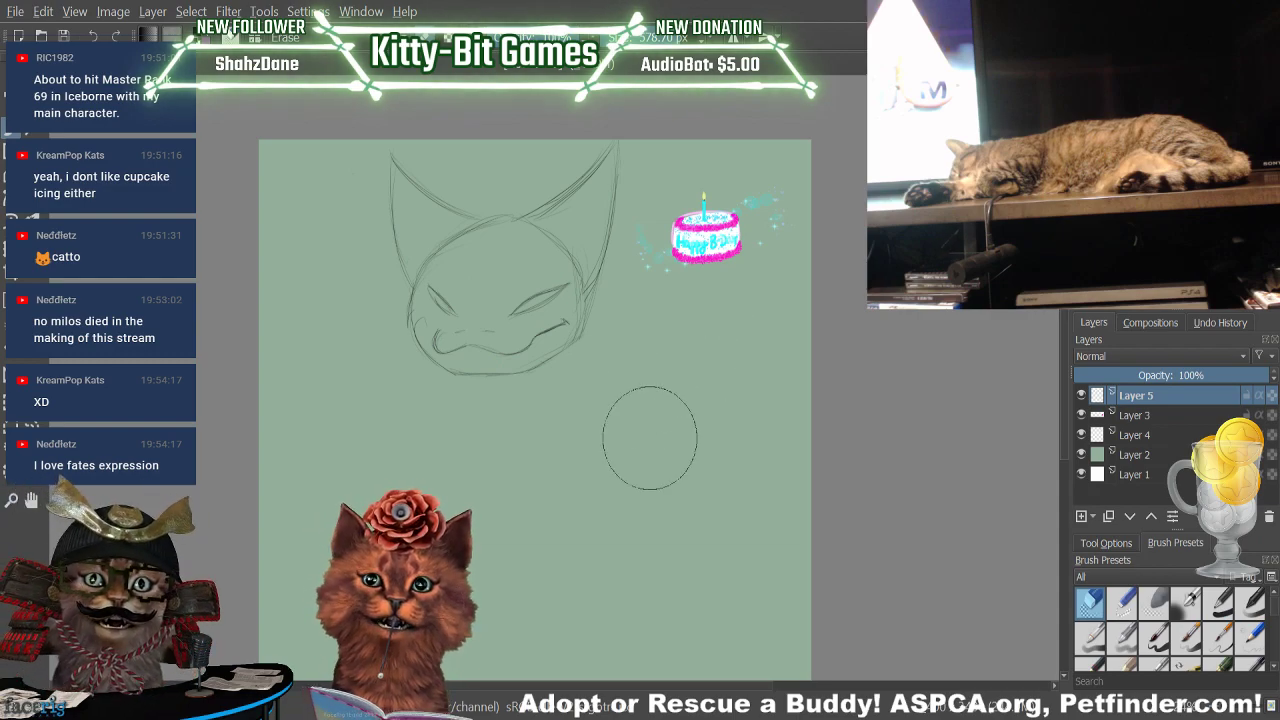
key(slash)
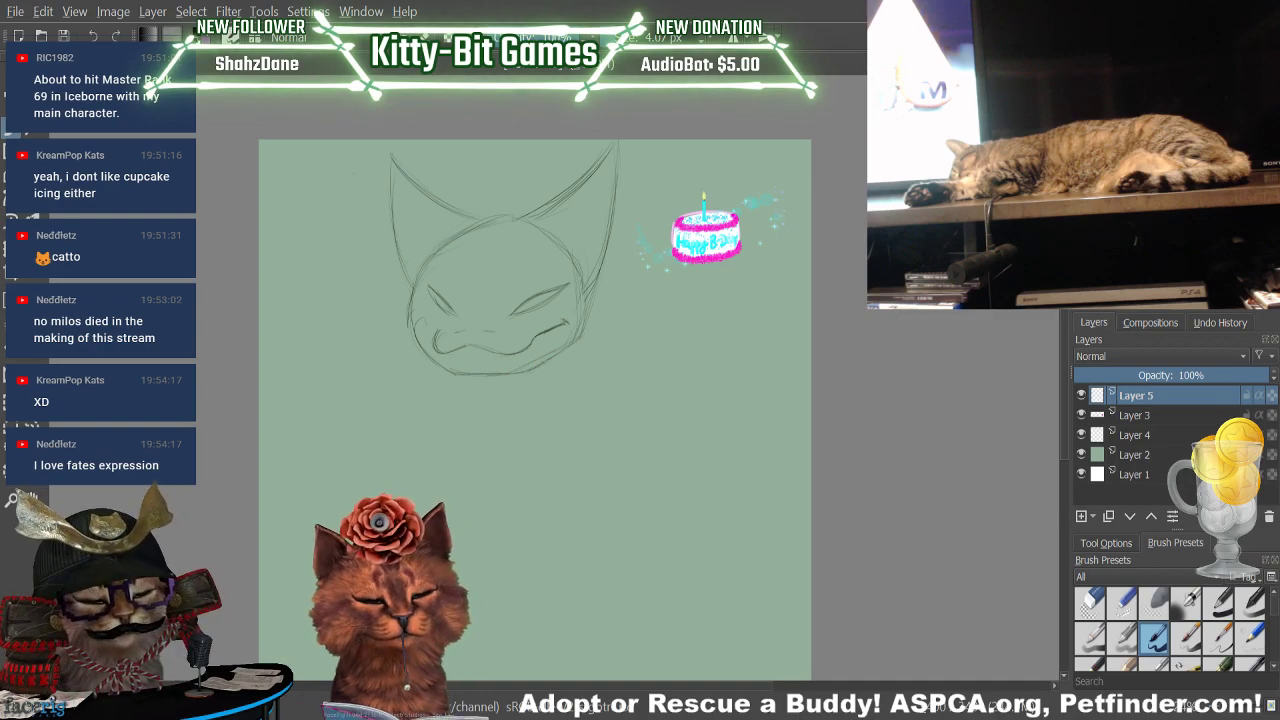
key(slash)
mouse_move(560, 358)
mouse_down()
mouse_move(570, 354)
mouse_move(555, 360)
mouse_up()
key(slash)
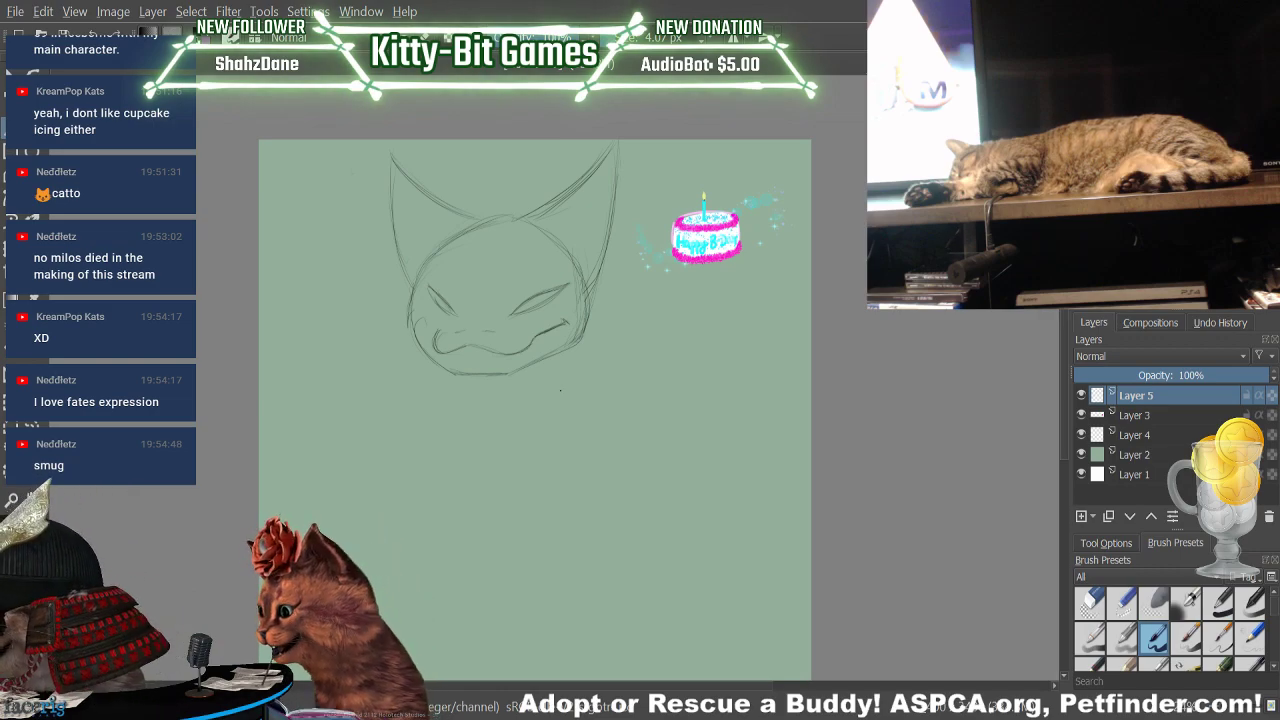
Clean up the doubled right jaw lines with a 65.34 px eraser and strengthen the chin outline with the inking brush
key(/)
mouse_move(566, 350)
mouse_down()
mouse_move(540, 356)
mouse_move(572, 338)
mouse_up()
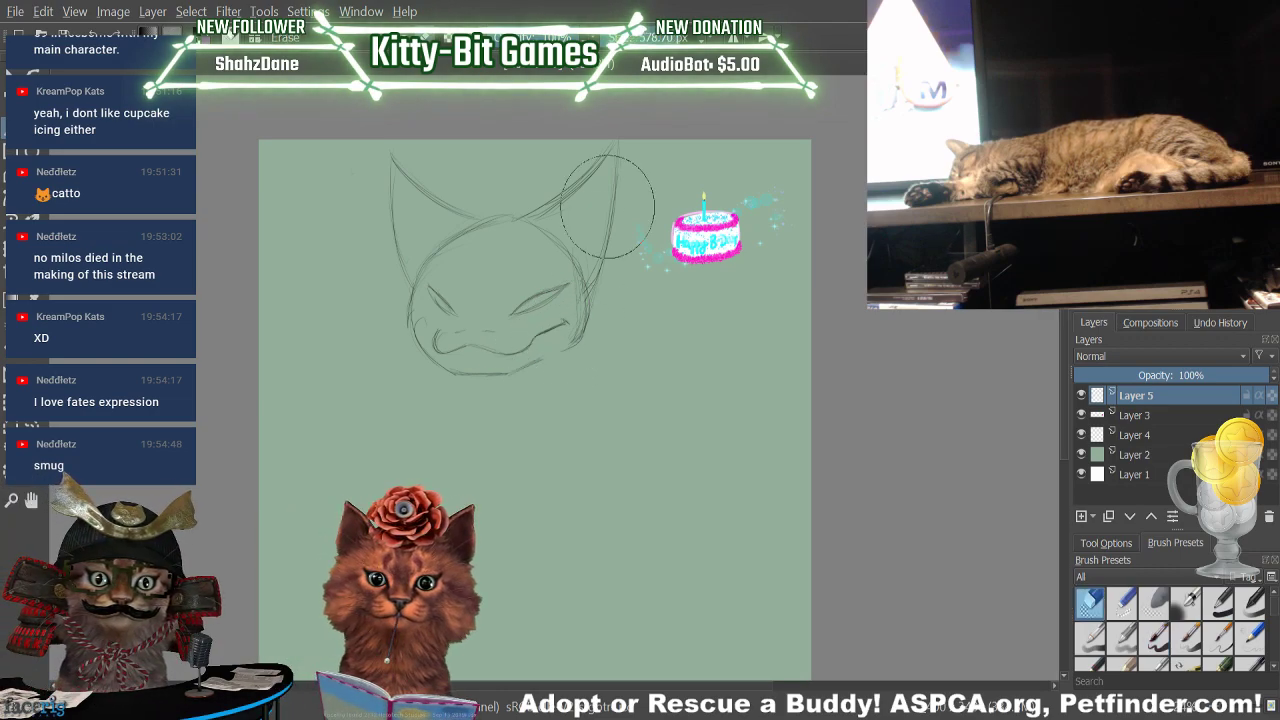
key(ctrl+z)
click(637, 38)
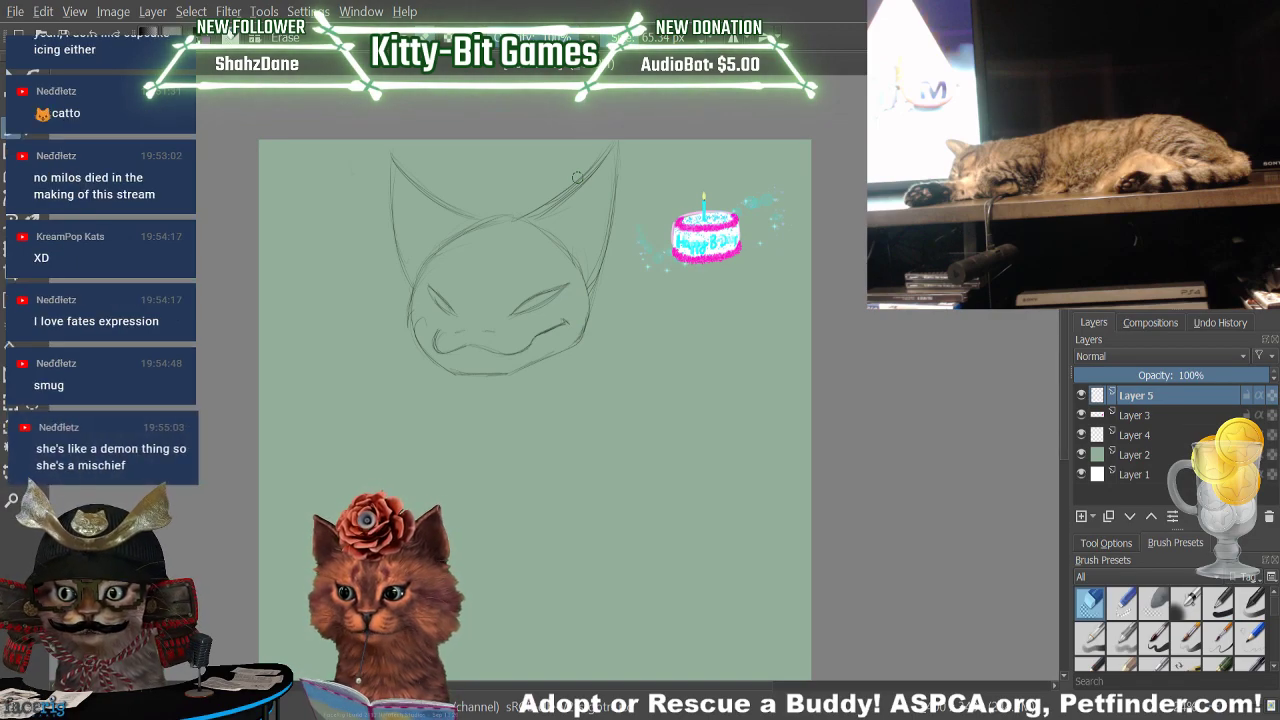
click(1153, 637)
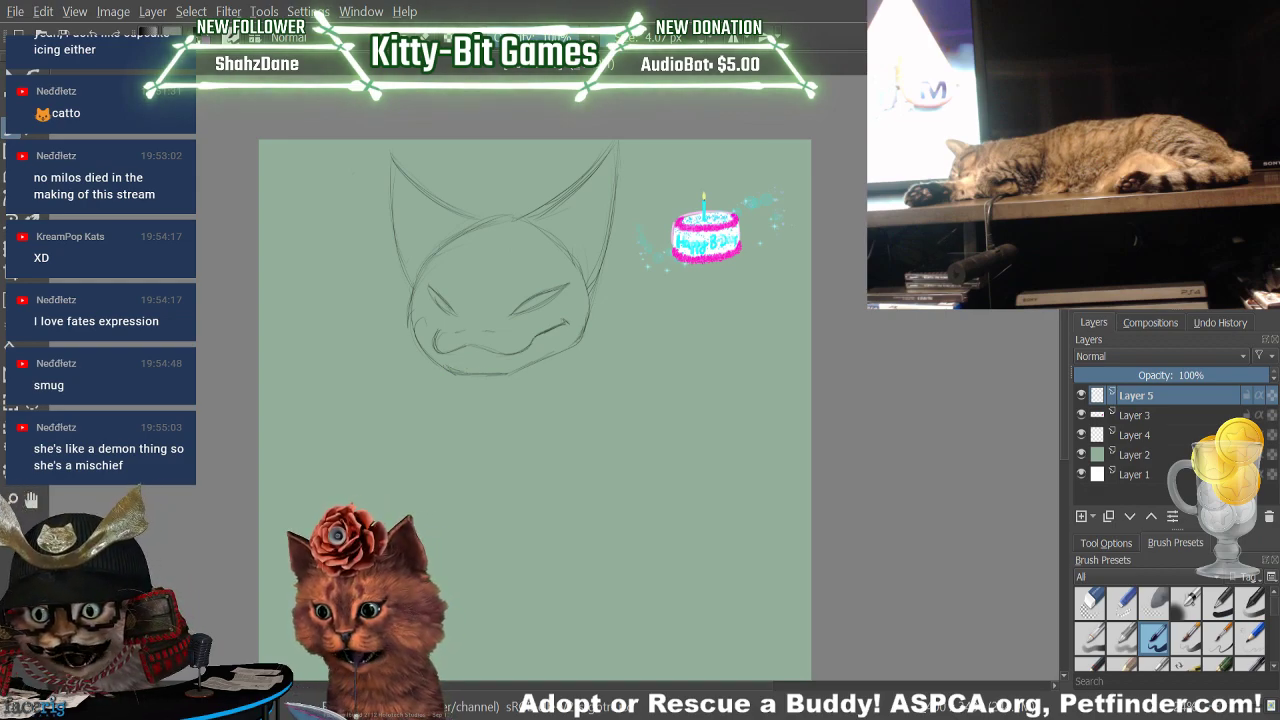
drag(460, 372, 494, 375)
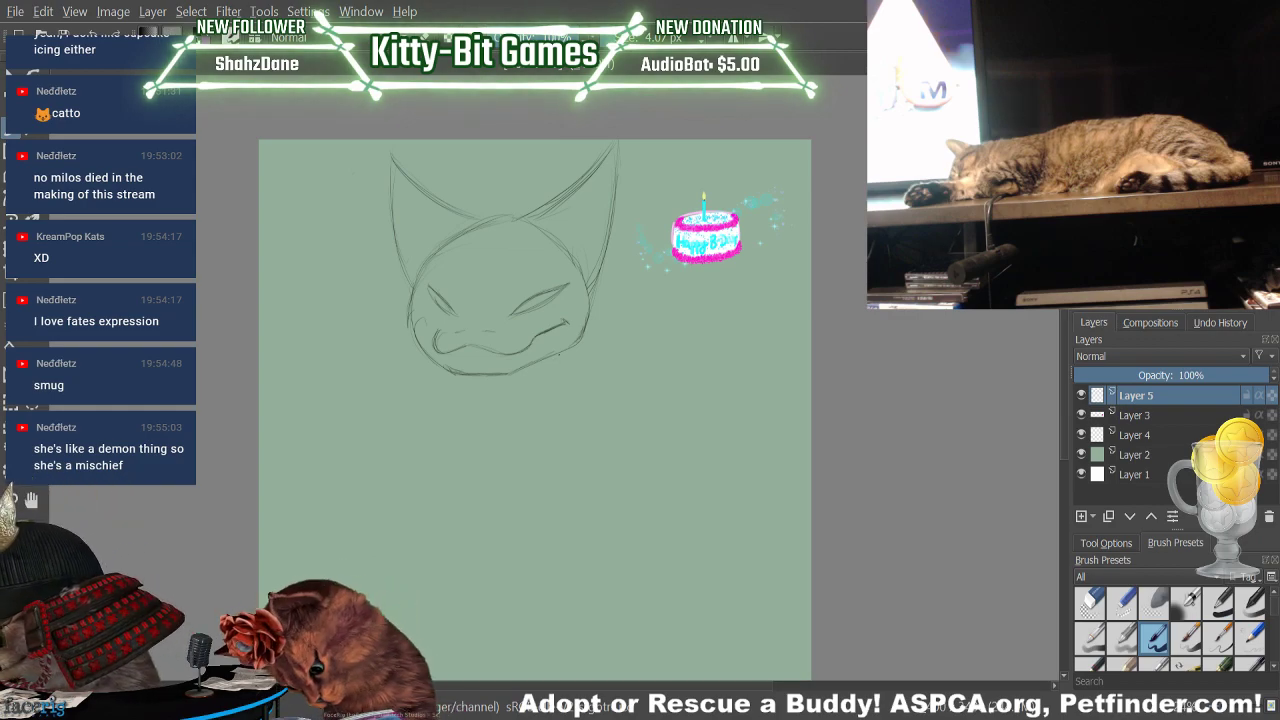
Erase the head circle's upper arcs where they cross inside the bases of the right and left ears
key(/)
drag(584, 287, 588, 266)
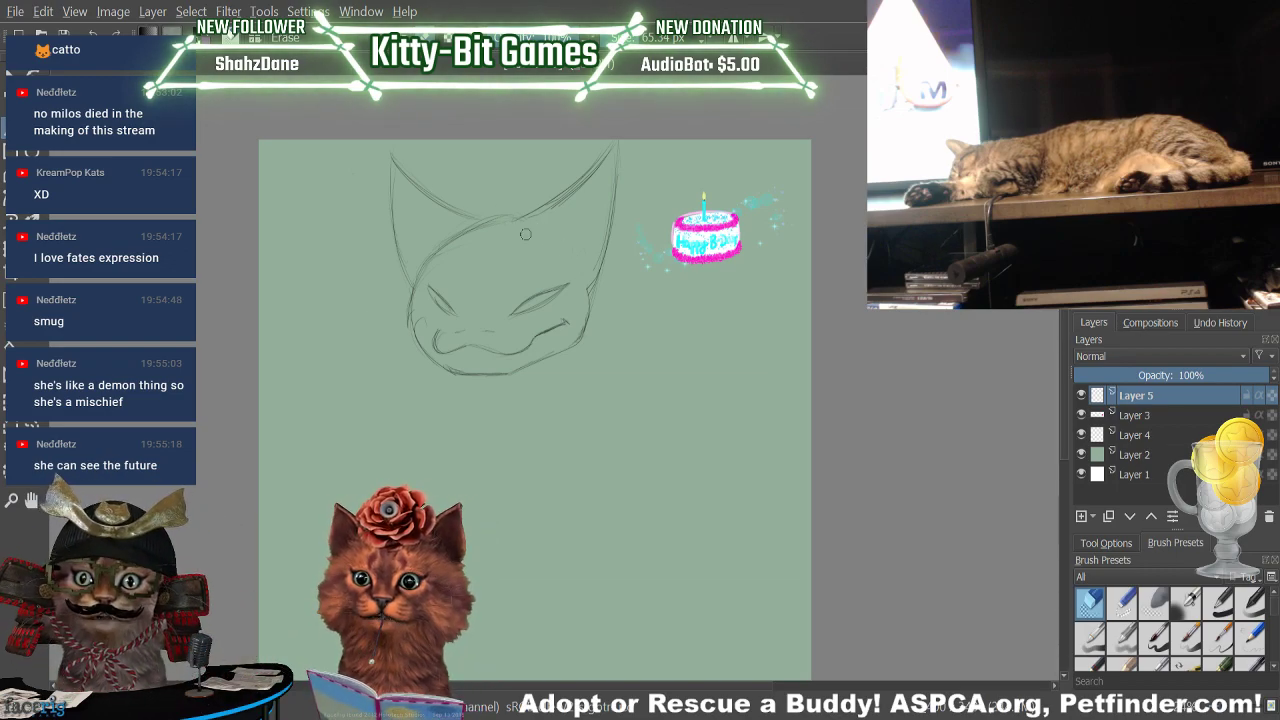
key(/)
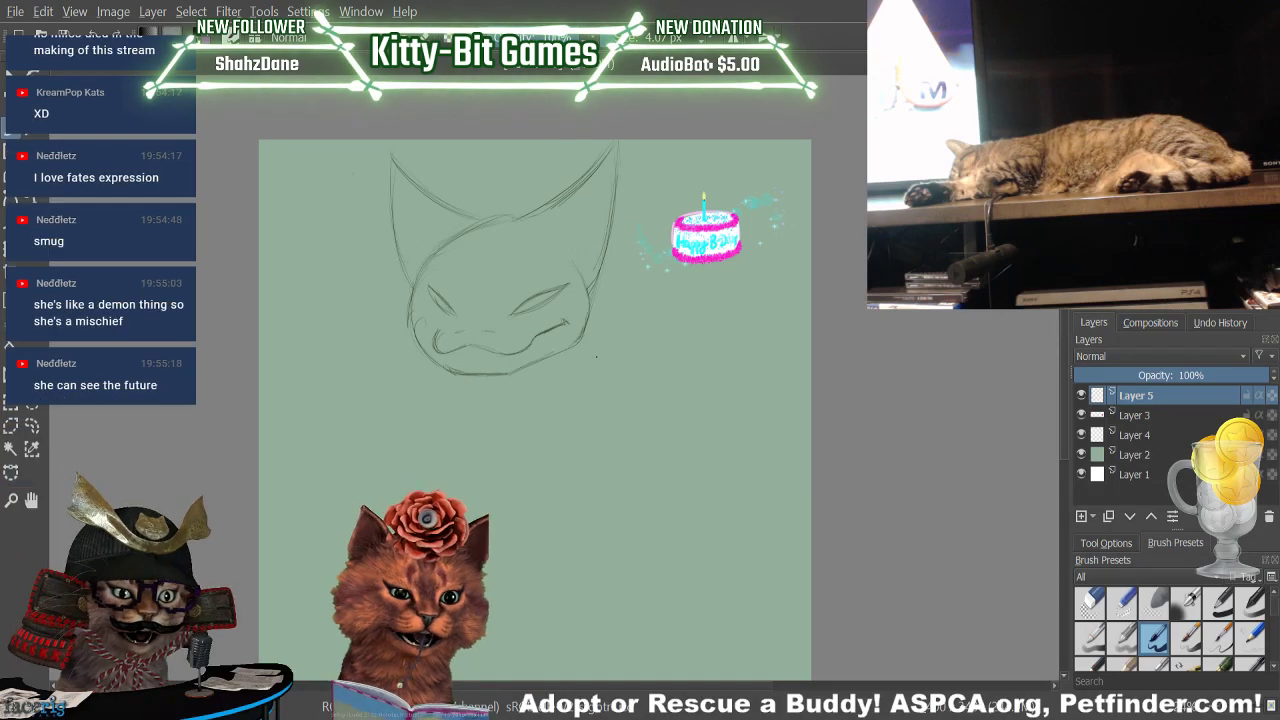
key(e)
drag(507, 225, 452, 238)
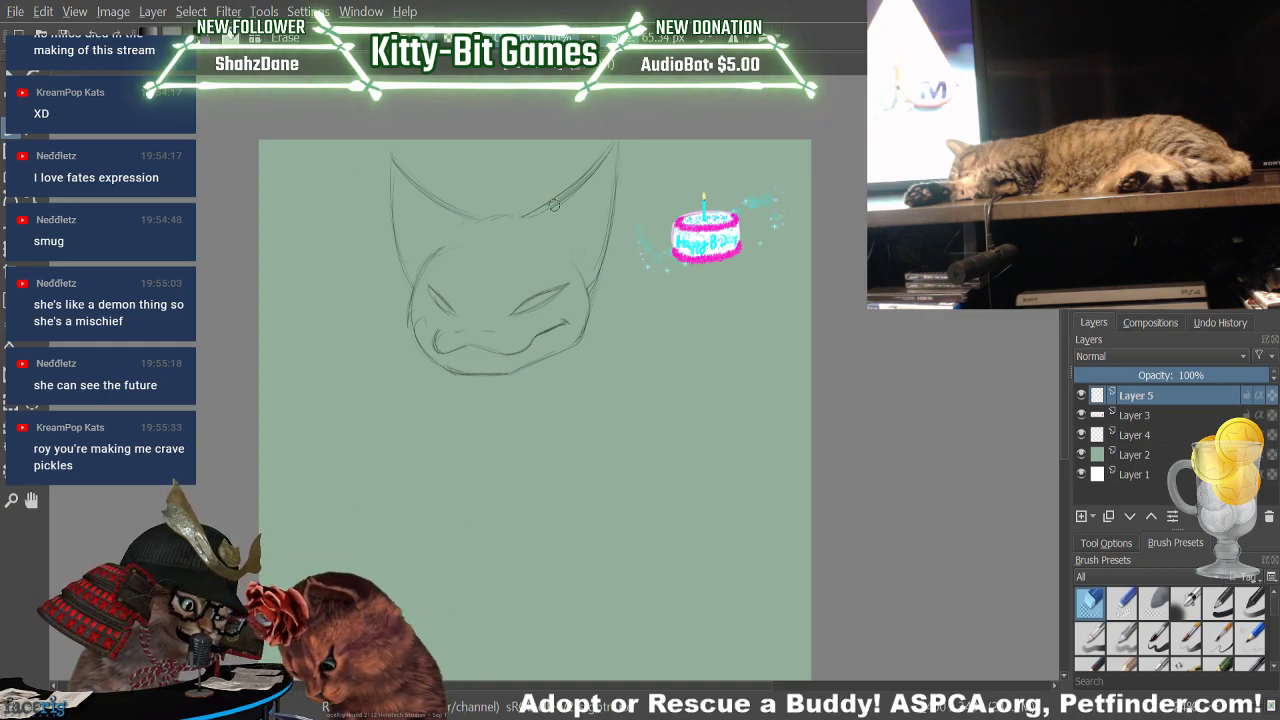
Sketch brow lines above both eyes, and add a neck, sloping shoulders and torso sides below the head
key(slash)
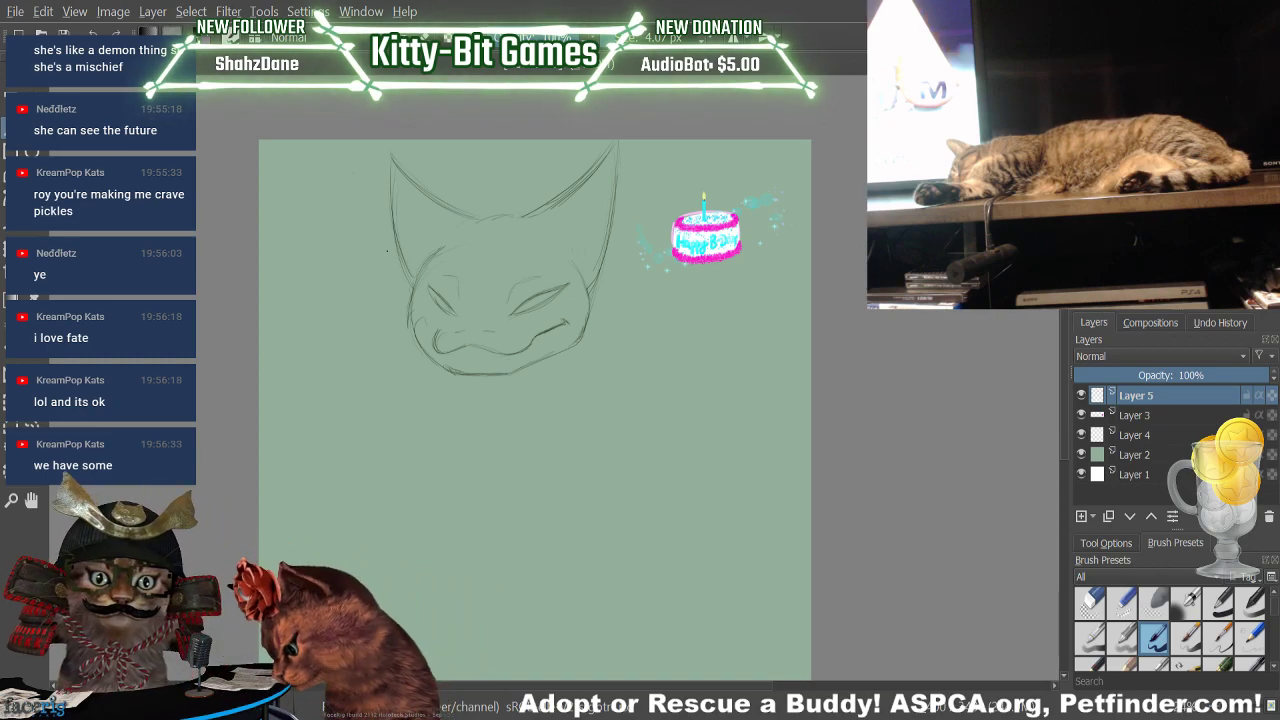
key(e)
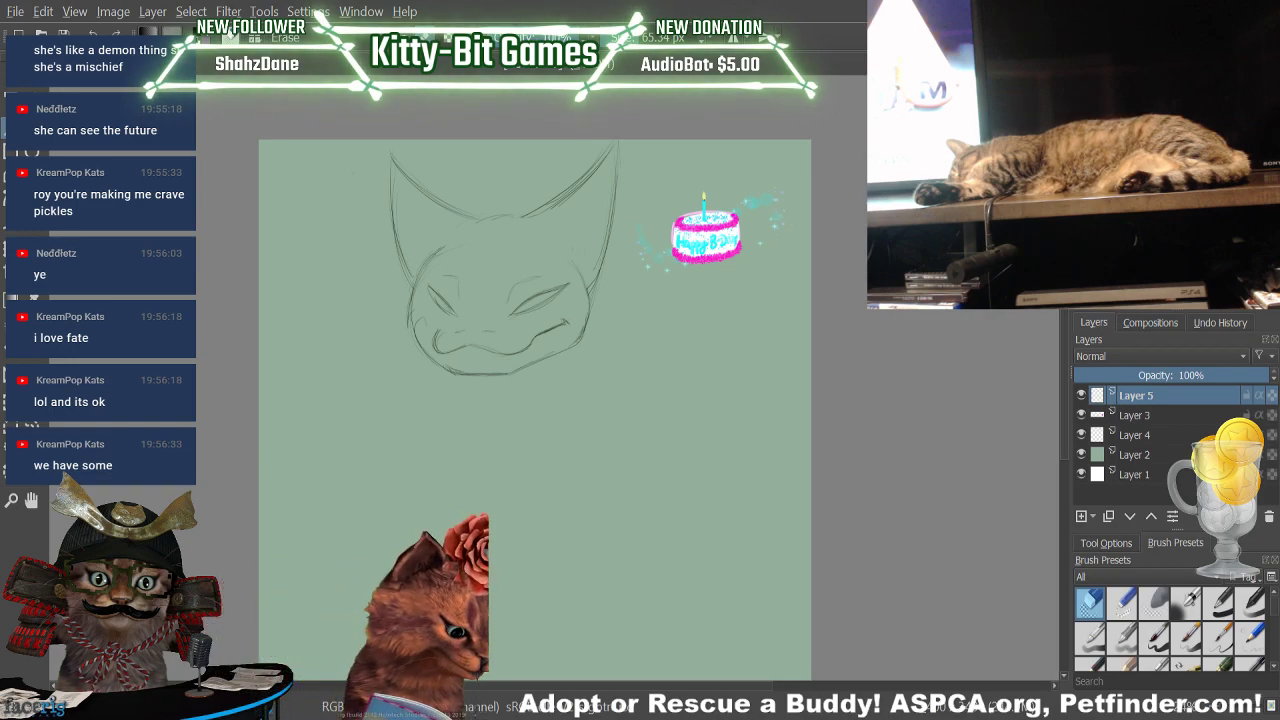
key(e)
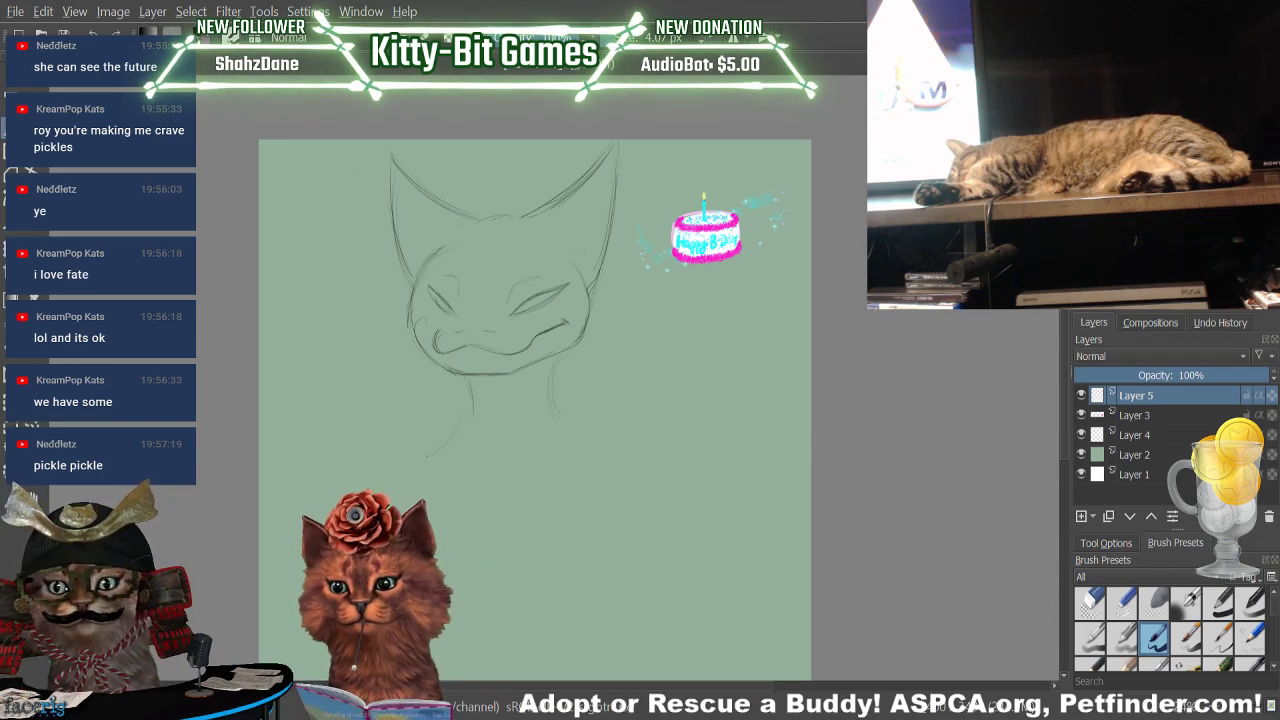
drag(553, 372, 621, 439)
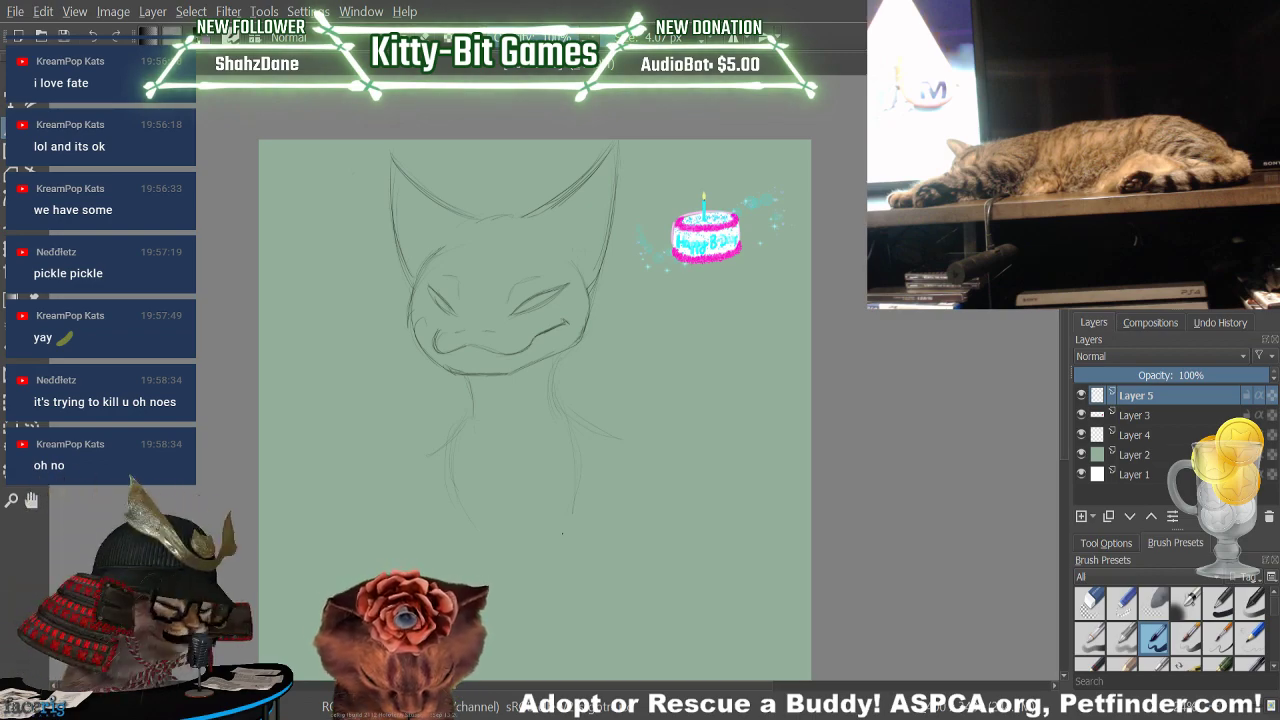
Select the whole character sketch with a freehand outline, scale it down to about two thirds, and move it closer to the cake
drag(1066, 342, 1072, 305)
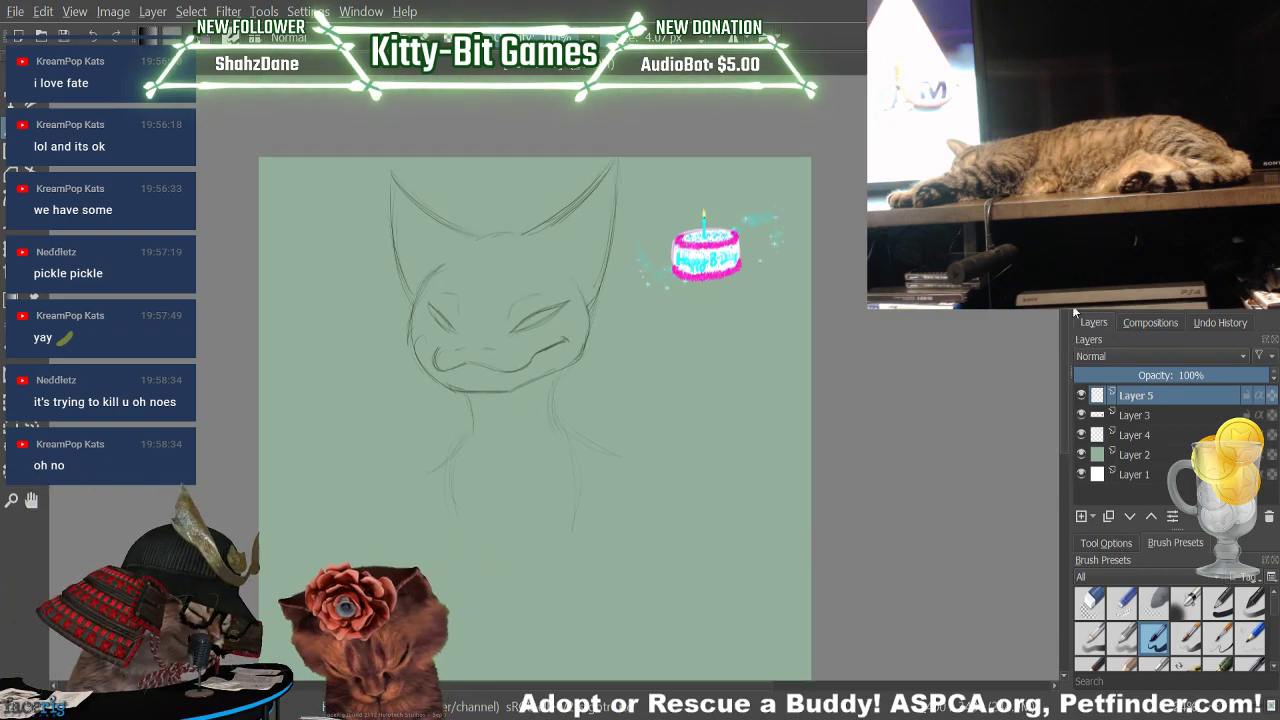
click(31, 426)
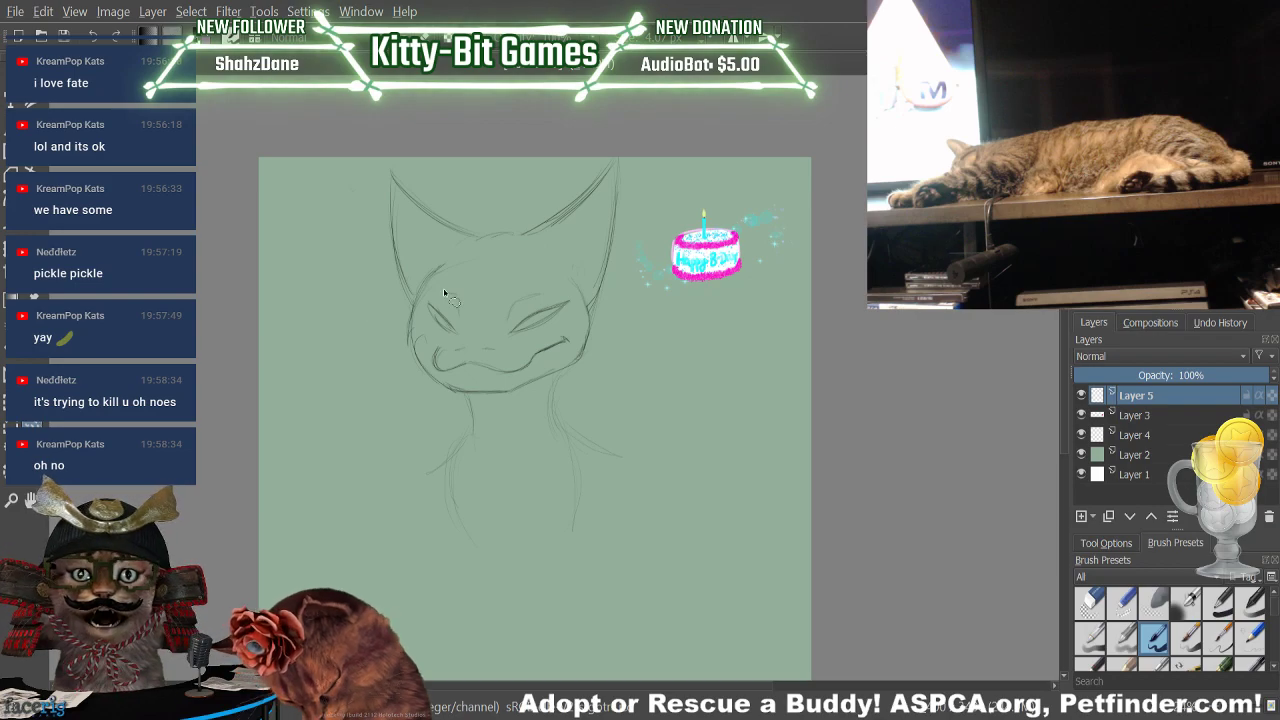
mouse_move(299, 303)
mouse_down()
mouse_move(339, 188)
mouse_move(542, 95)
mouse_move(633, 153)
mouse_up()
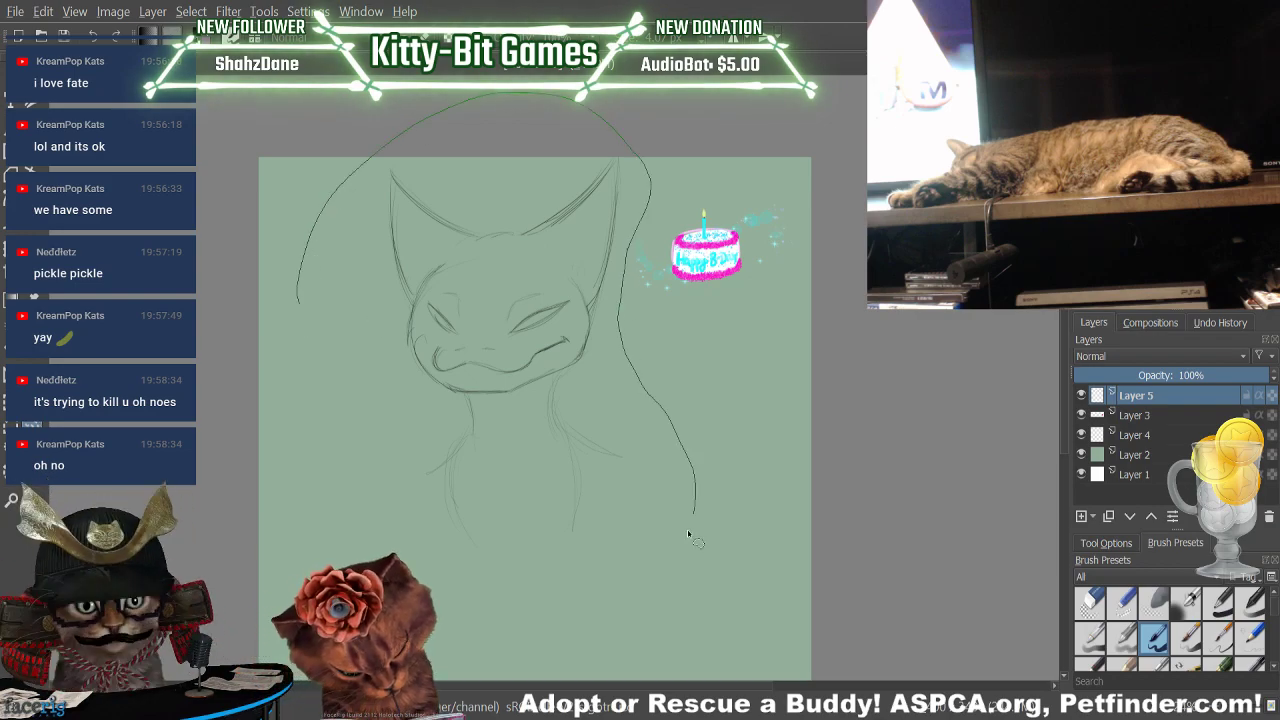
mouse_move(688, 535)
mouse_down()
mouse_move(291, 236)
mouse_move(297, 300)
mouse_up()
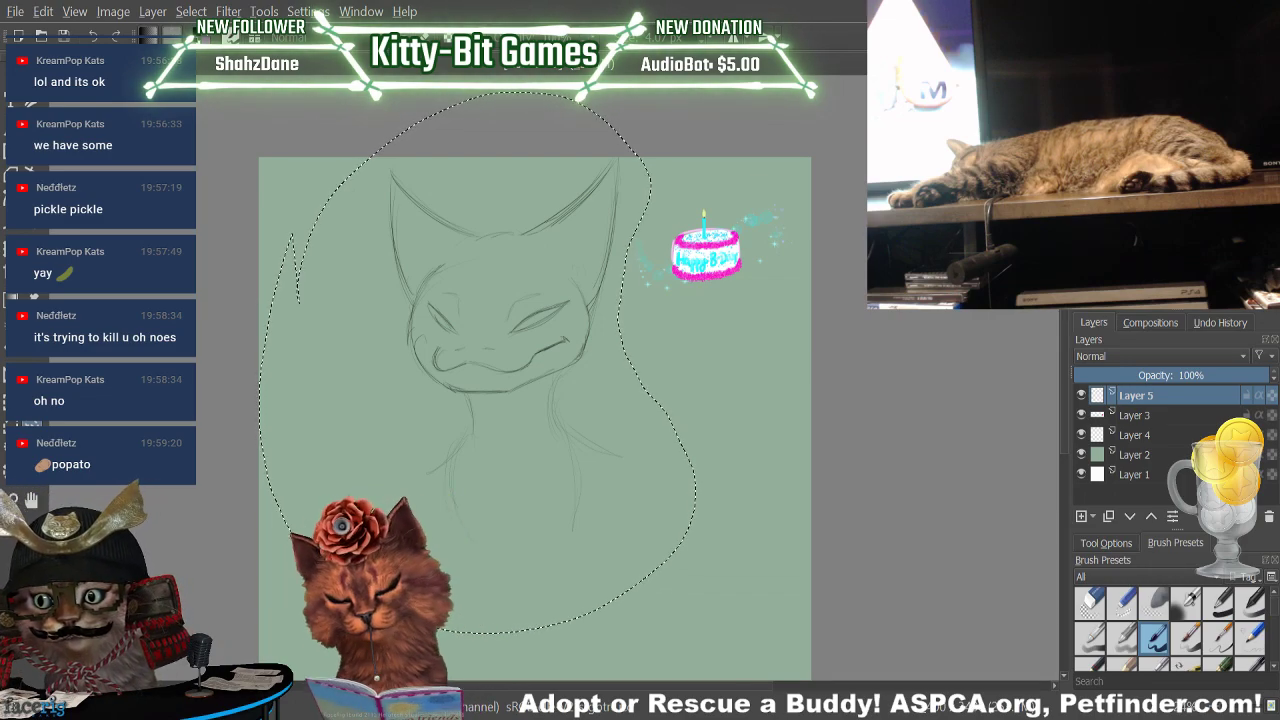
key(ctrl+t)
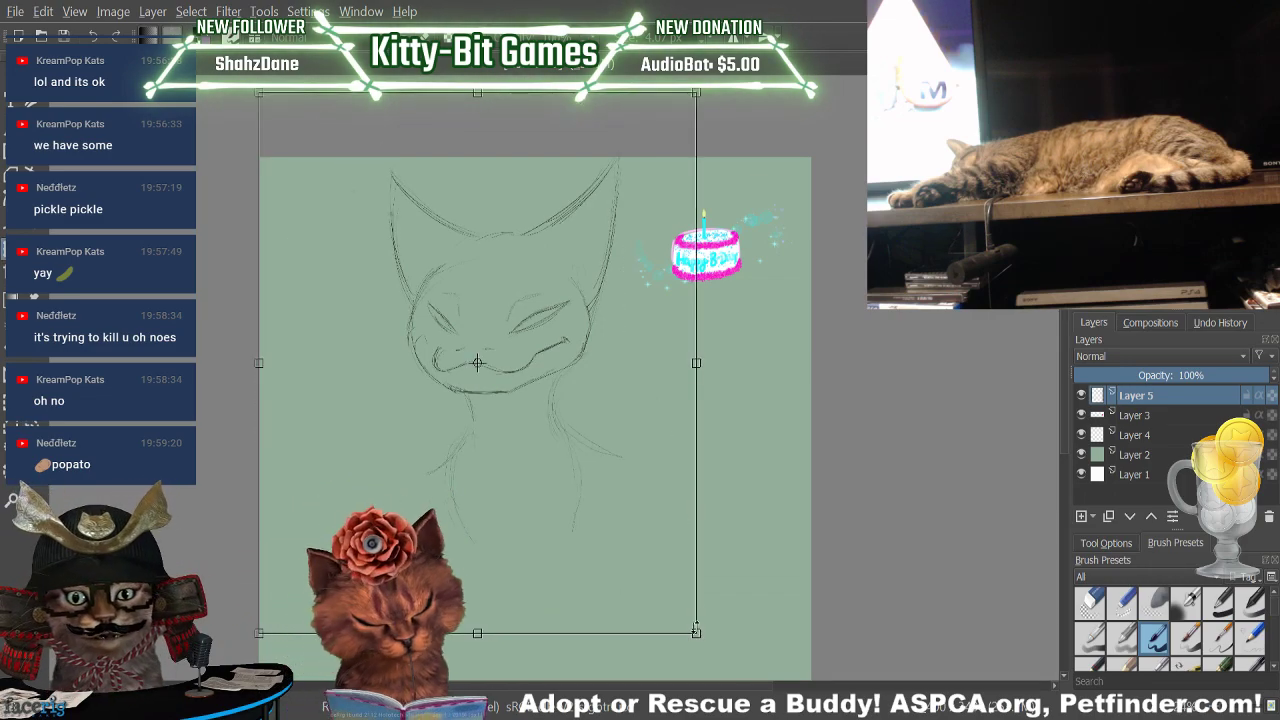
mouse_move(697, 632)
mouse_down()
mouse_move(589, 491)
mouse_move(590, 460)
mouse_move(548, 418)
mouse_up()
mouse_move(473, 276)
mouse_down()
mouse_move(567, 377)
mouse_move(580, 309)
mouse_move(576, 413)
mouse_move(578, 393)
mouse_up()
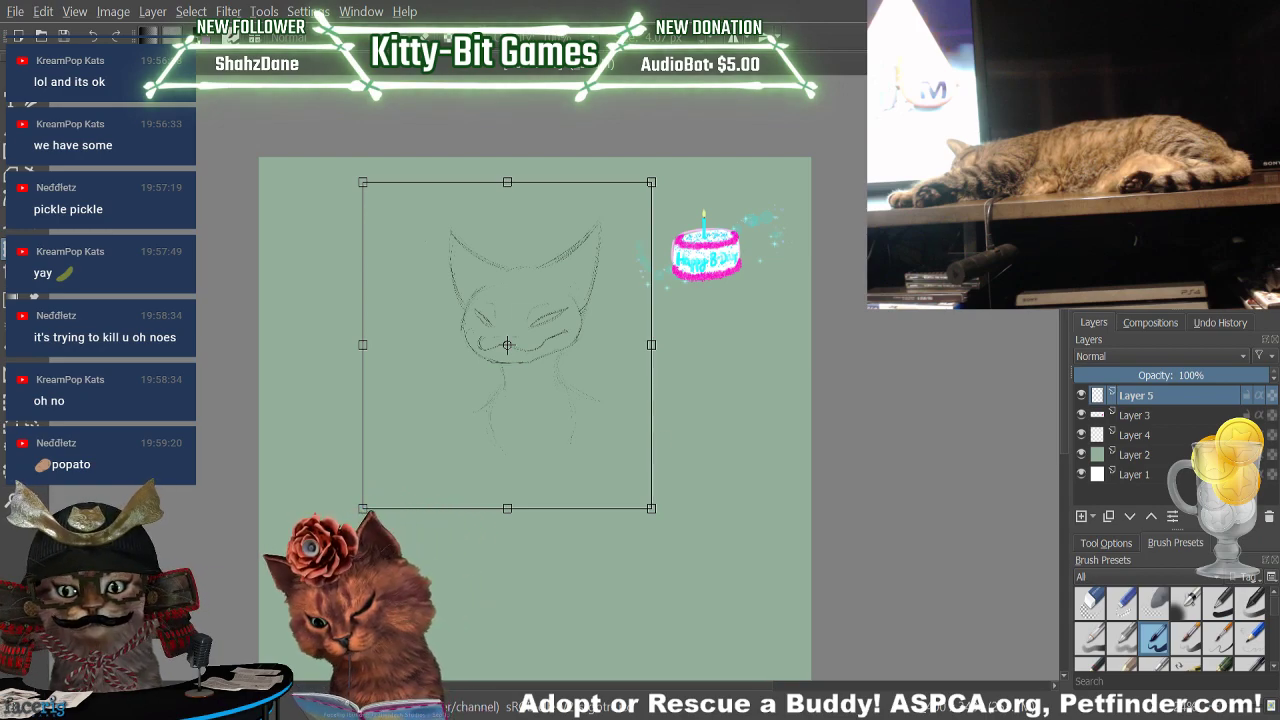
key(Return)
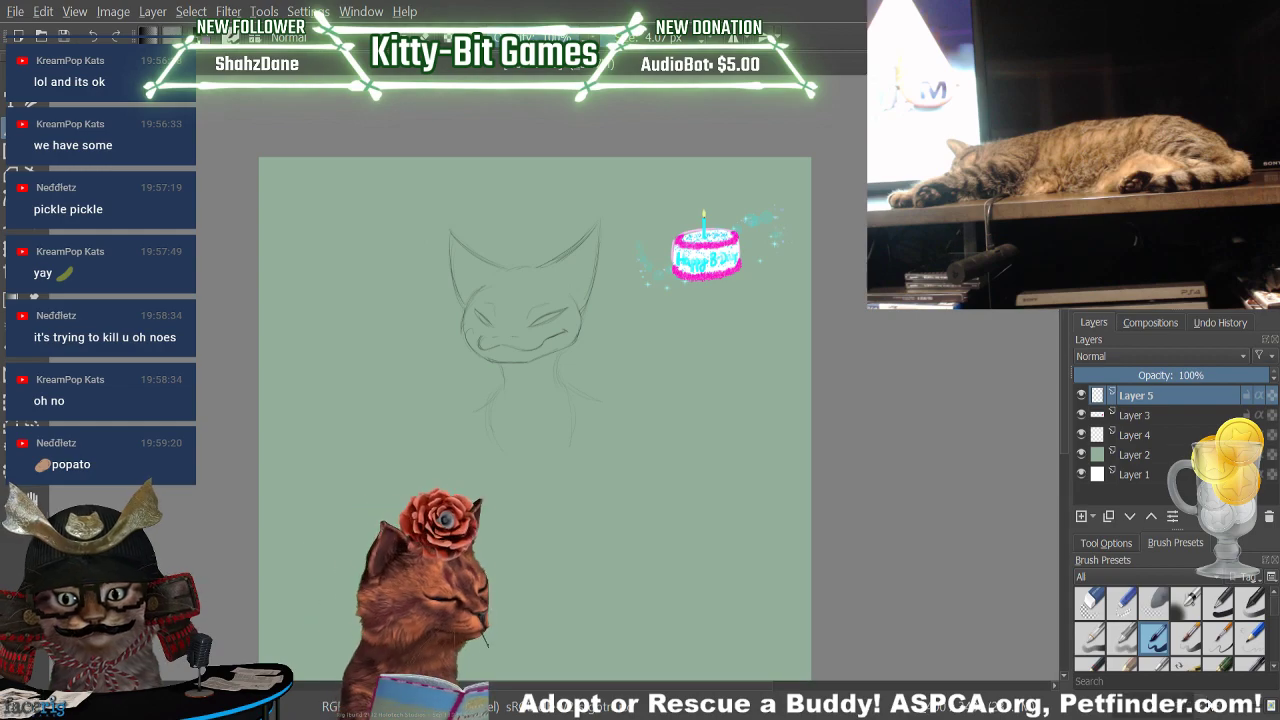
Erase stray strokes at the head's left edge and extend both shoulder lines farther outward
drag(1210, 706, 1232, 714)
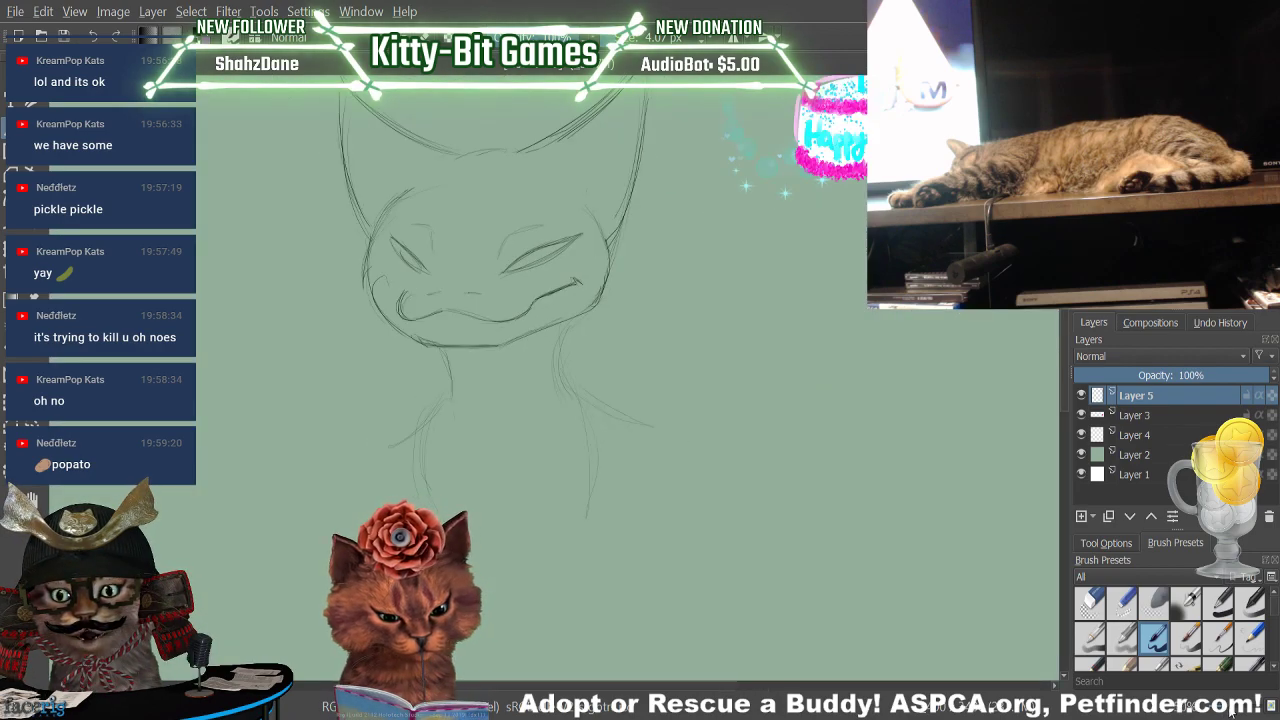
key(e)
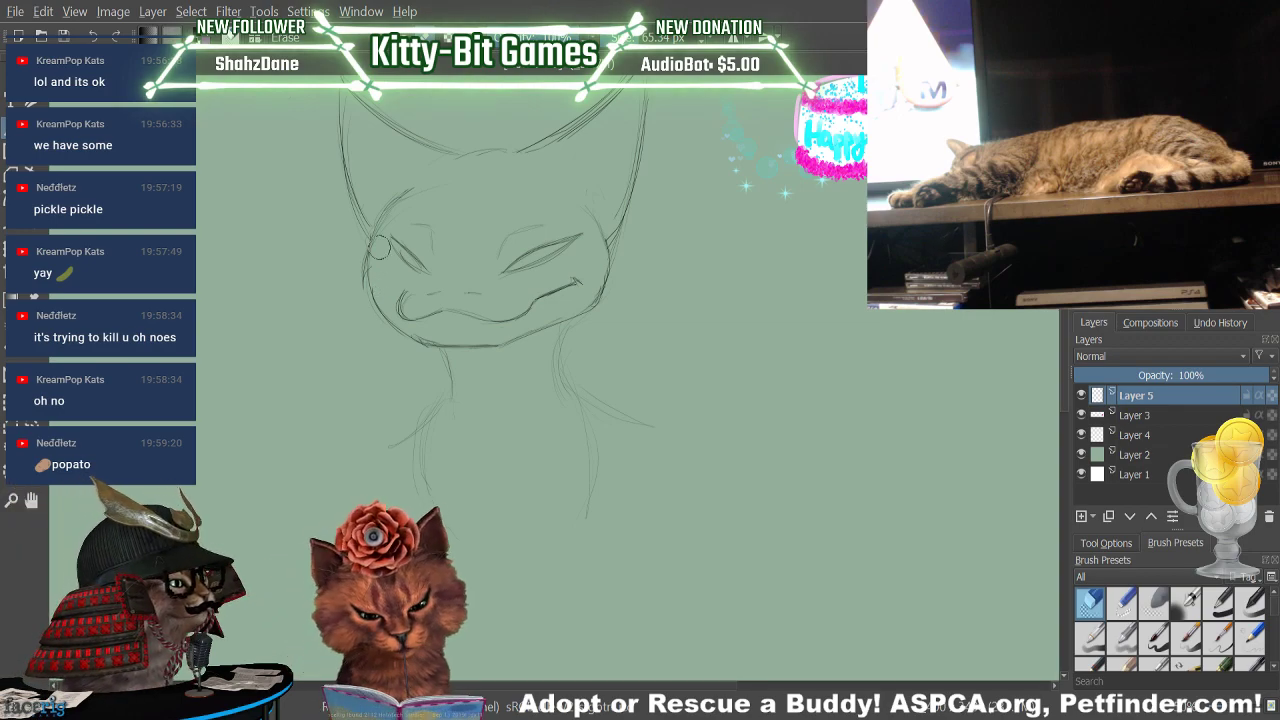
key(e)
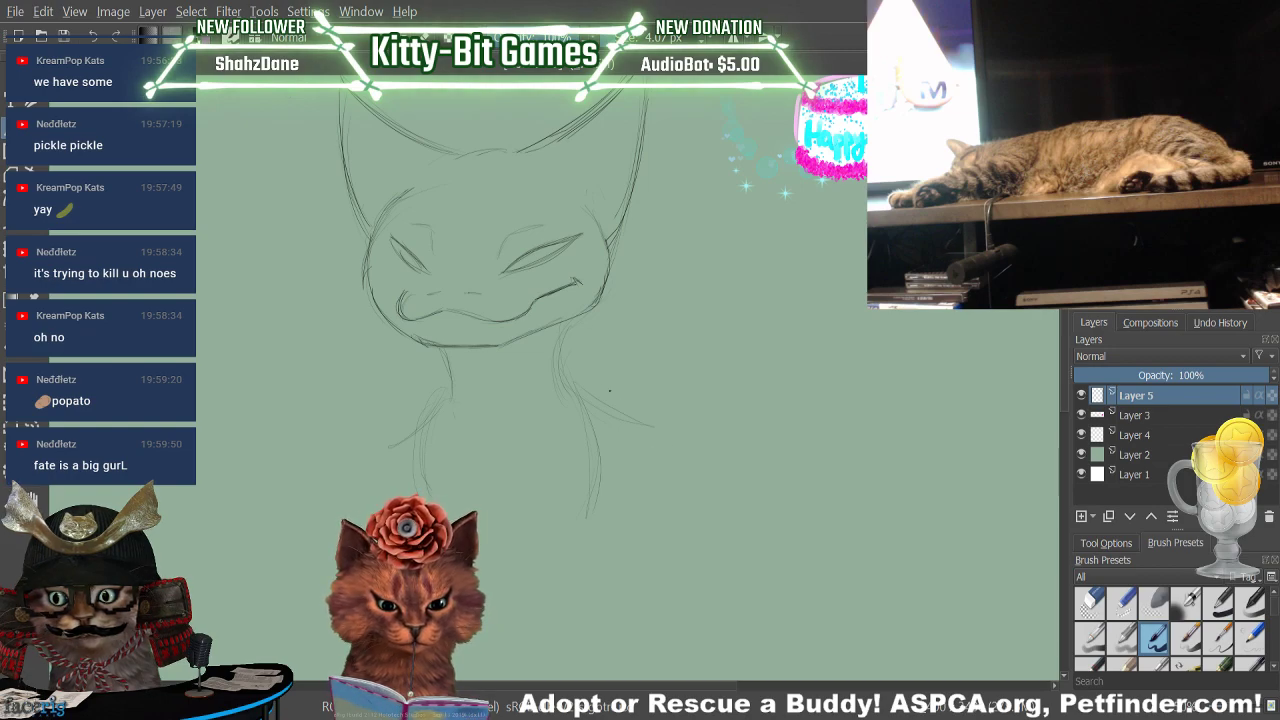
drag(606, 403, 706, 447)
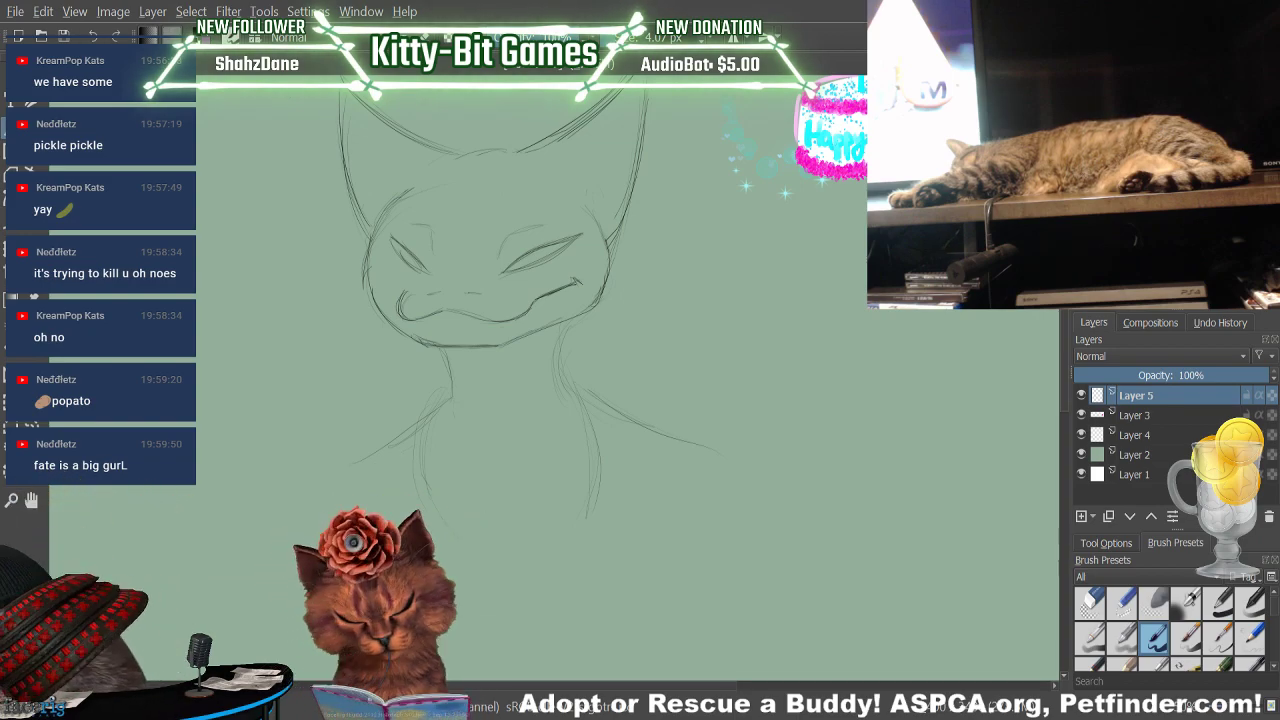
key(/)
drag(678, 688, 737, 688)
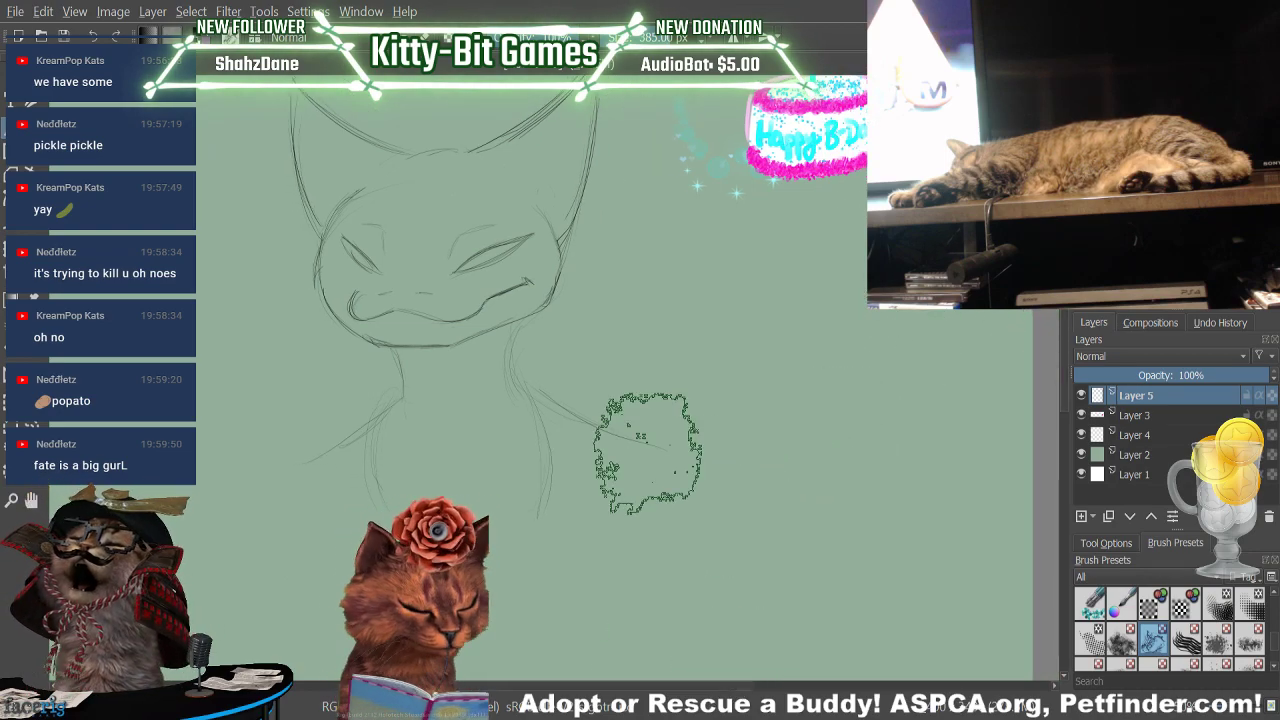
key(/)
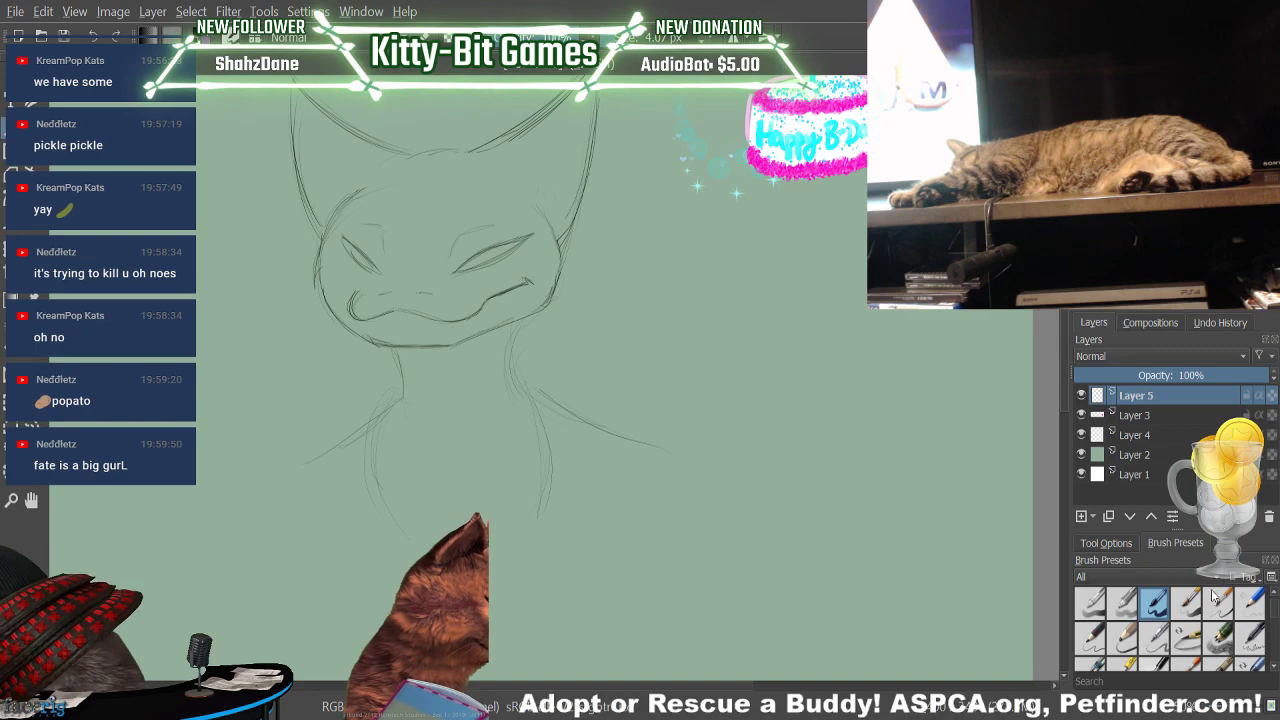
drag(674, 378, 733, 398)
key(ctrl+z)
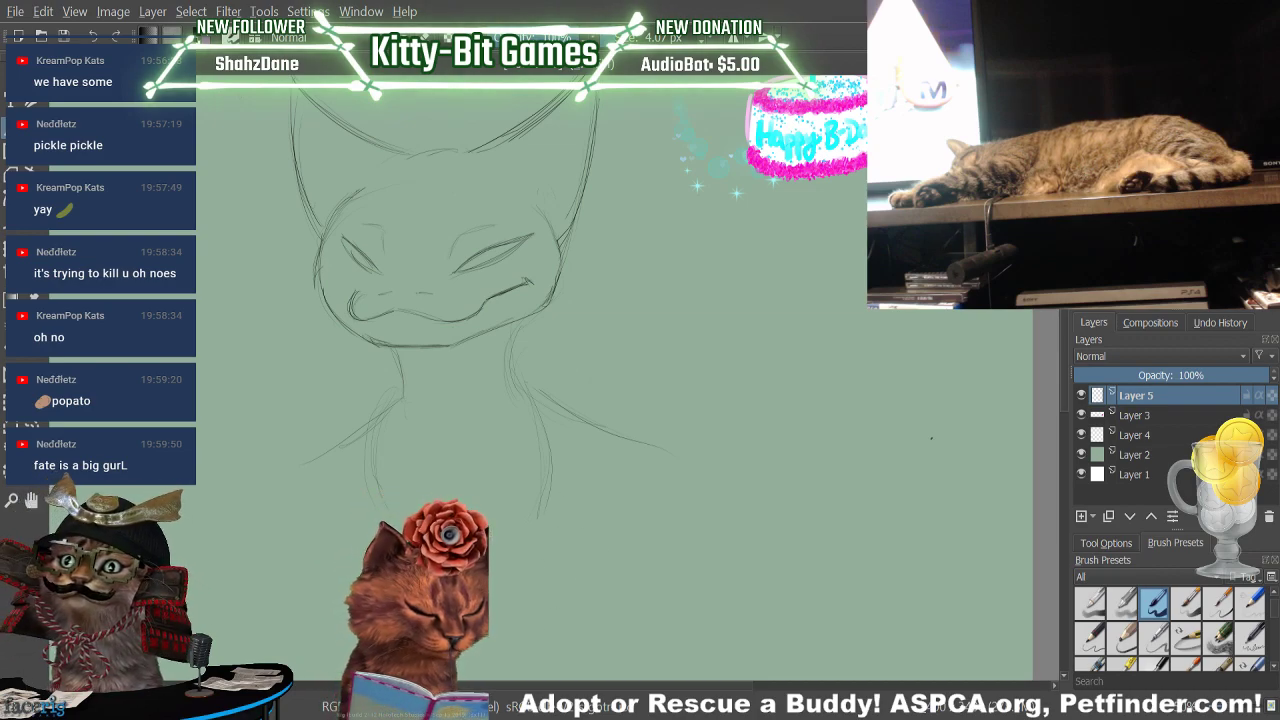
Extend the right shoulder line into a long upper arm line sloping down and outward, and sketch a curve beneath the shoulder at the armpit
drag(652, 448, 696, 488)
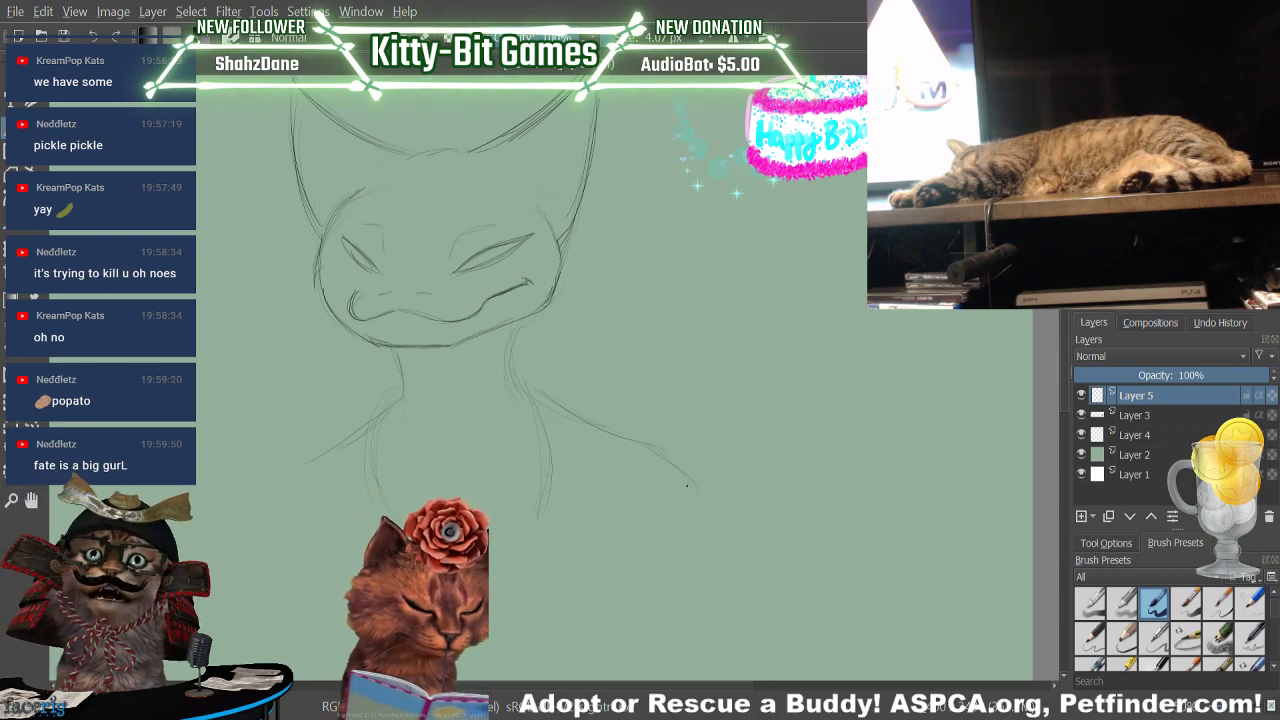
drag(652, 446, 689, 476)
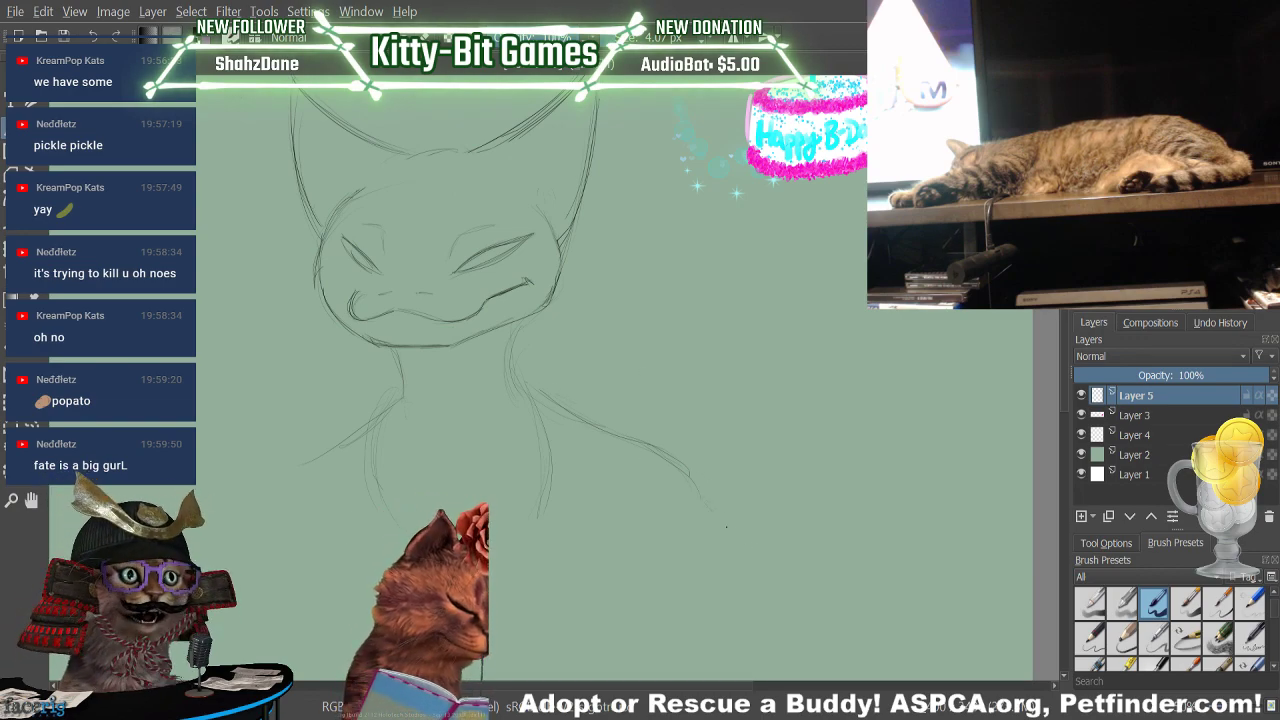
drag(700, 494, 818, 600)
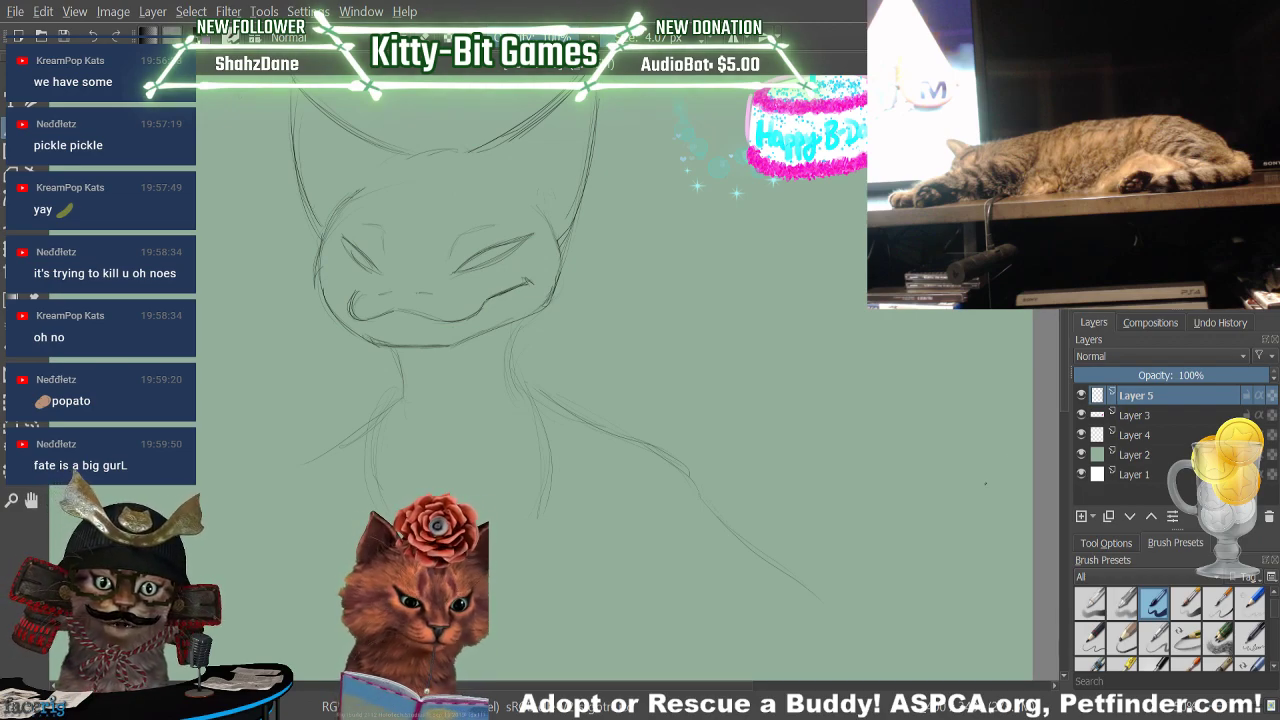
scroll(790, 528, down, 3)
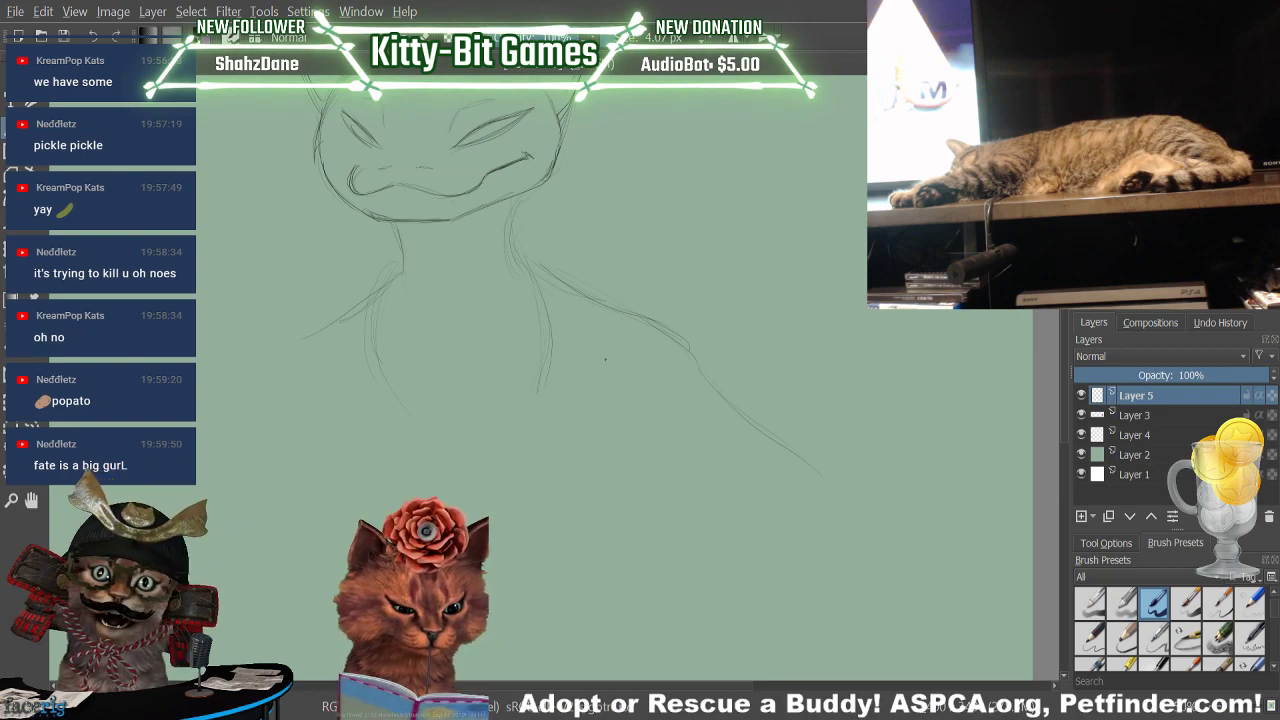
drag(587, 360, 650, 415)
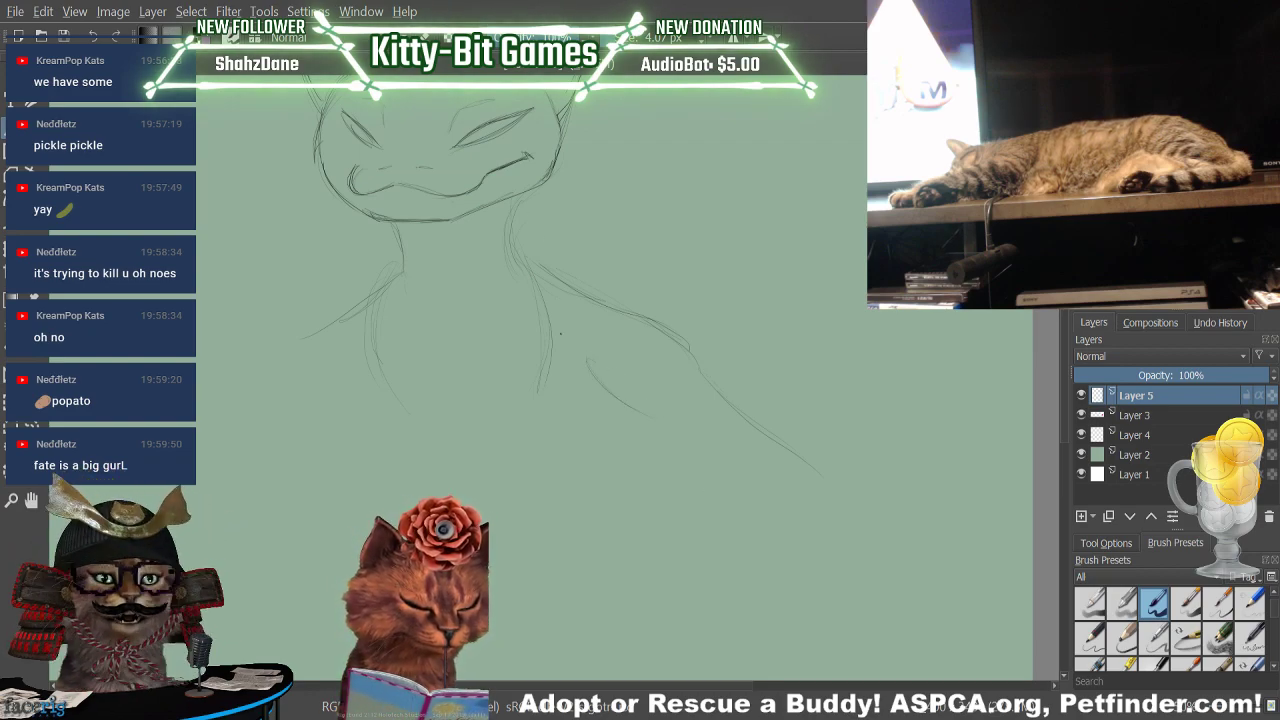
key(ctrl+z)
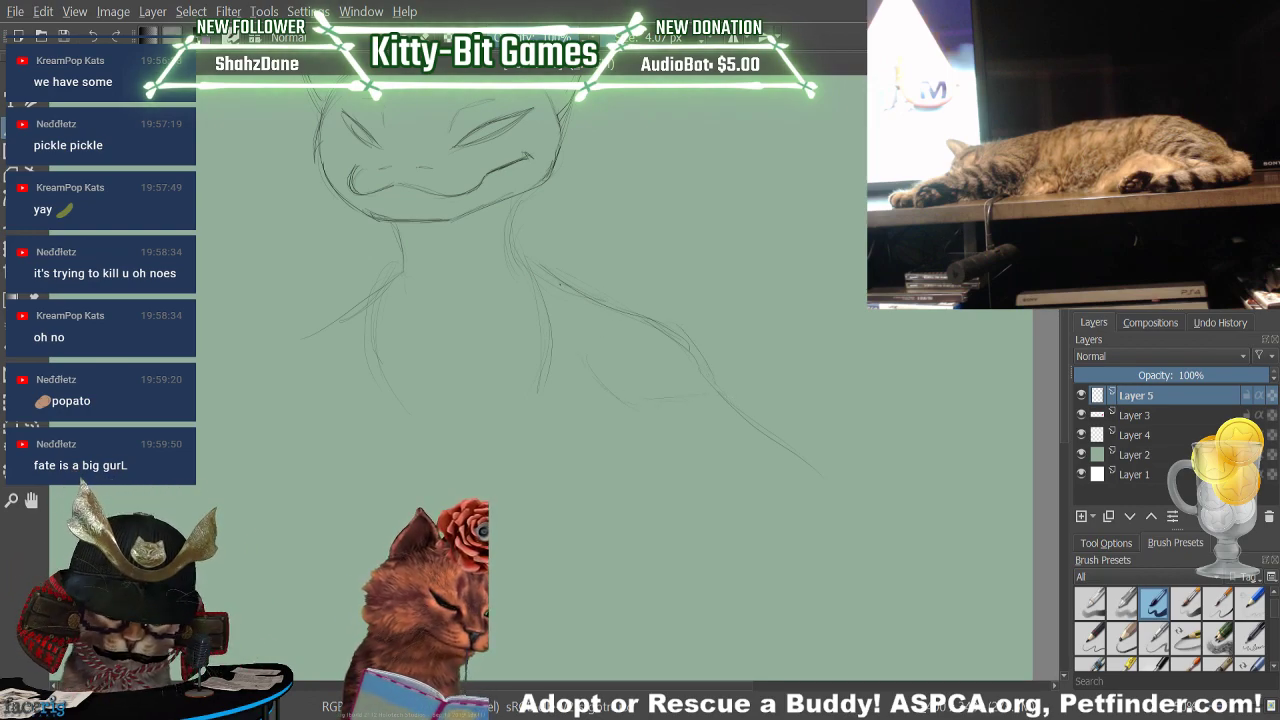
Redraw the right shoulder's contour with a rounder curve and erase the surplus strokes just inside it
drag(560, 284, 695, 355)
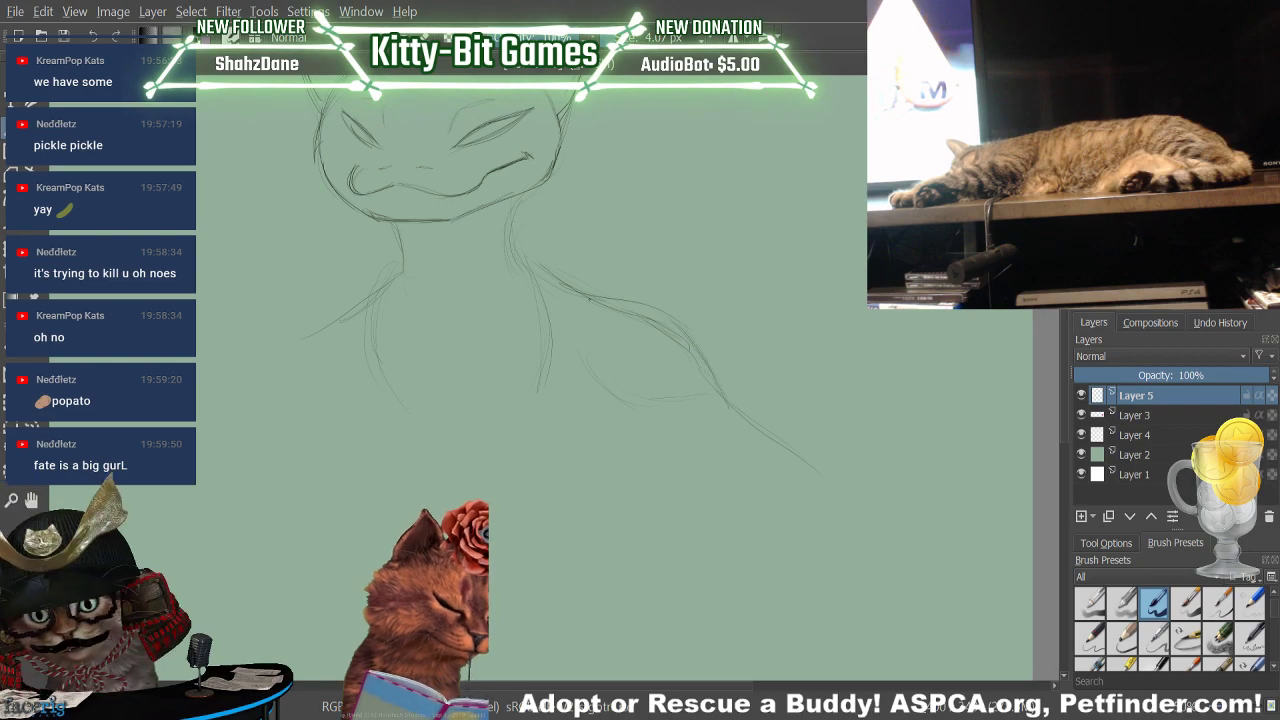
key(slash)
mouse_move(604, 308)
mouse_down()
mouse_move(660, 328)
mouse_move(700, 365)
mouse_up()
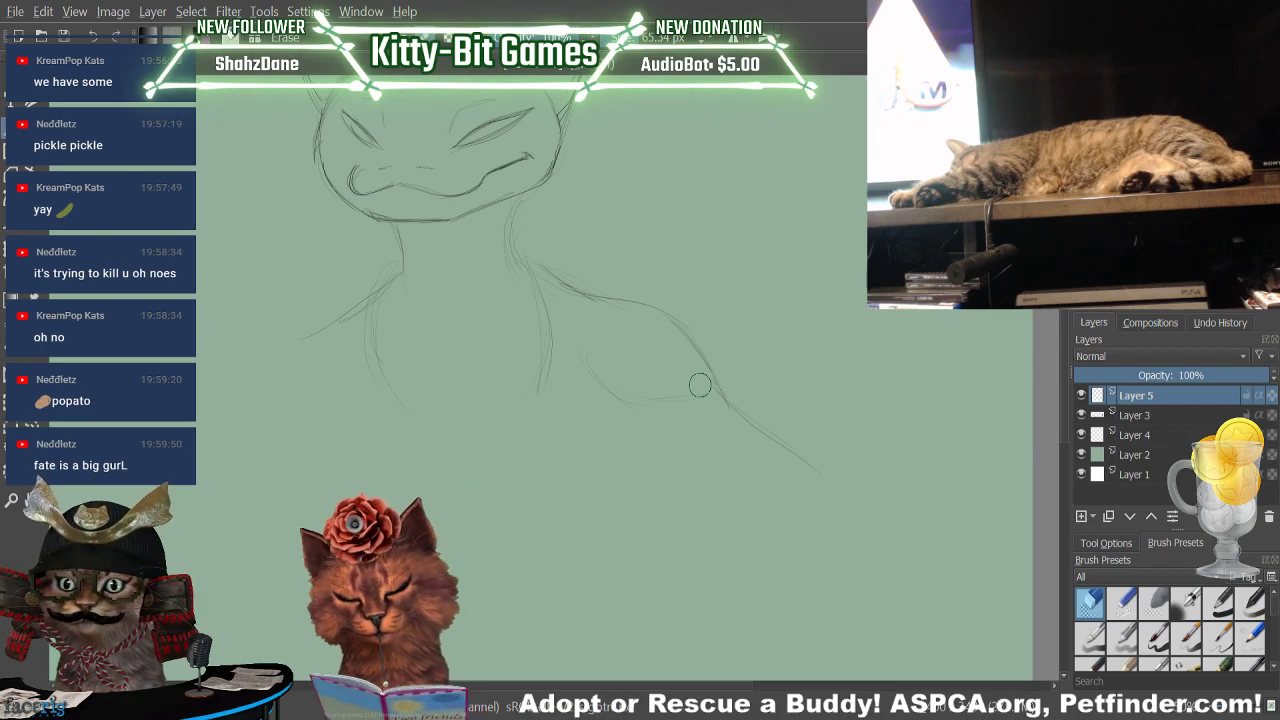
key(e)
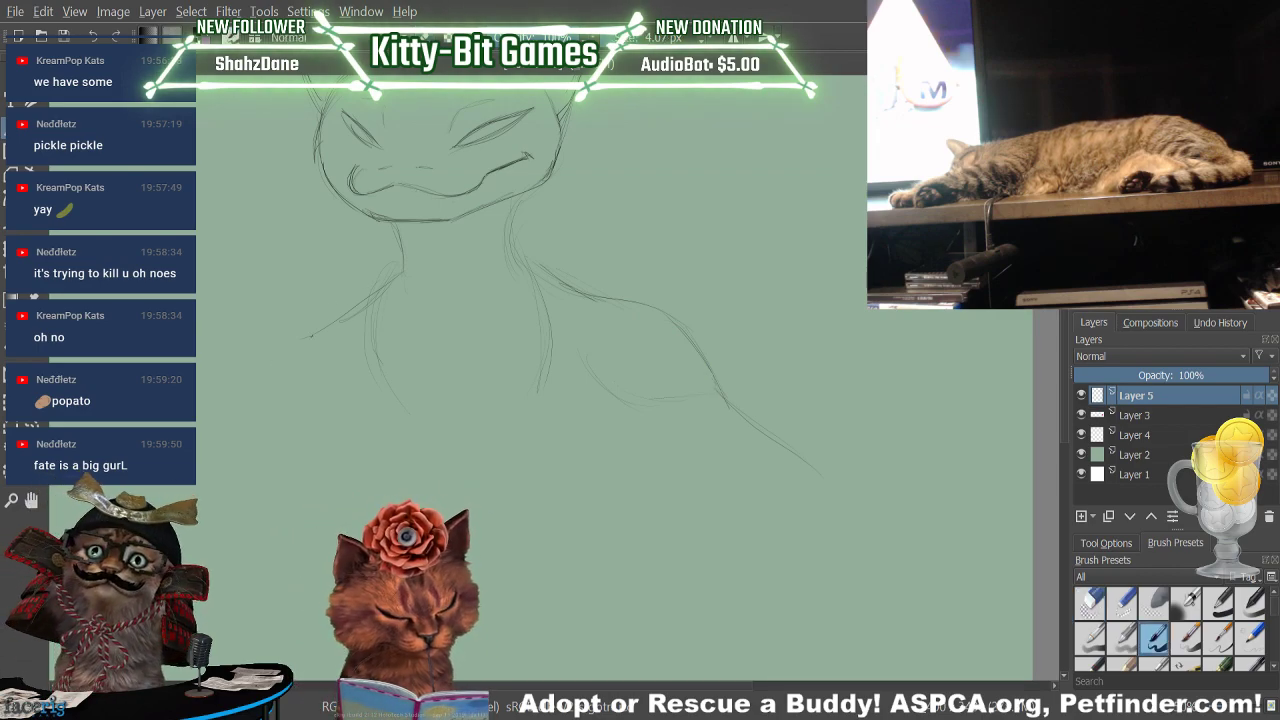
mouse_move(348, 302)
mouse_down()
mouse_move(300, 344)
mouse_move(284, 393)
mouse_up()
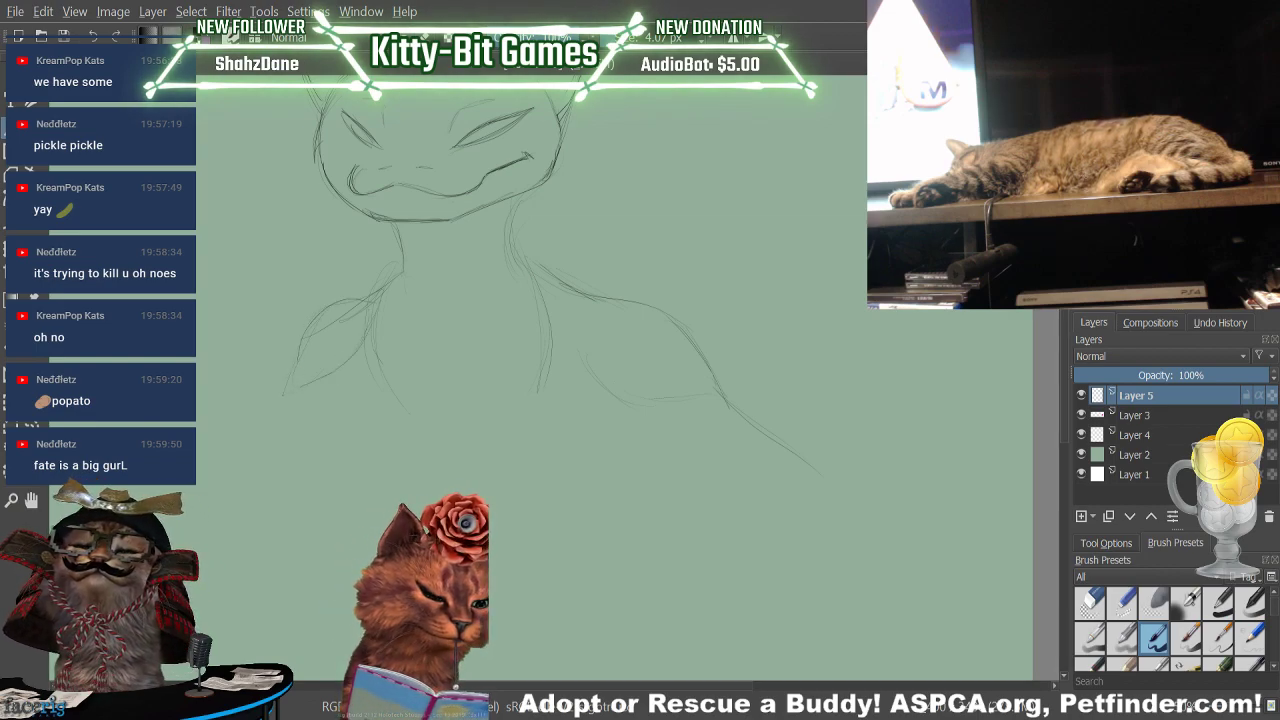
key(ctrl+z)
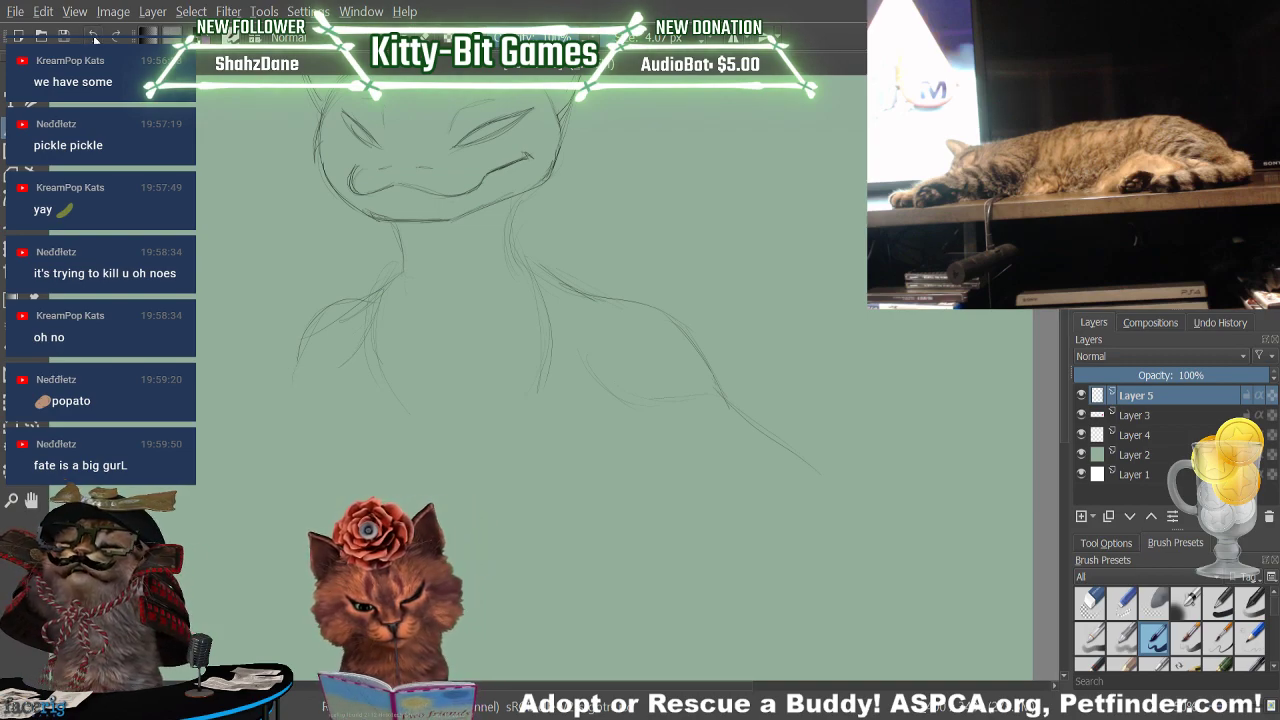
click(93, 37)
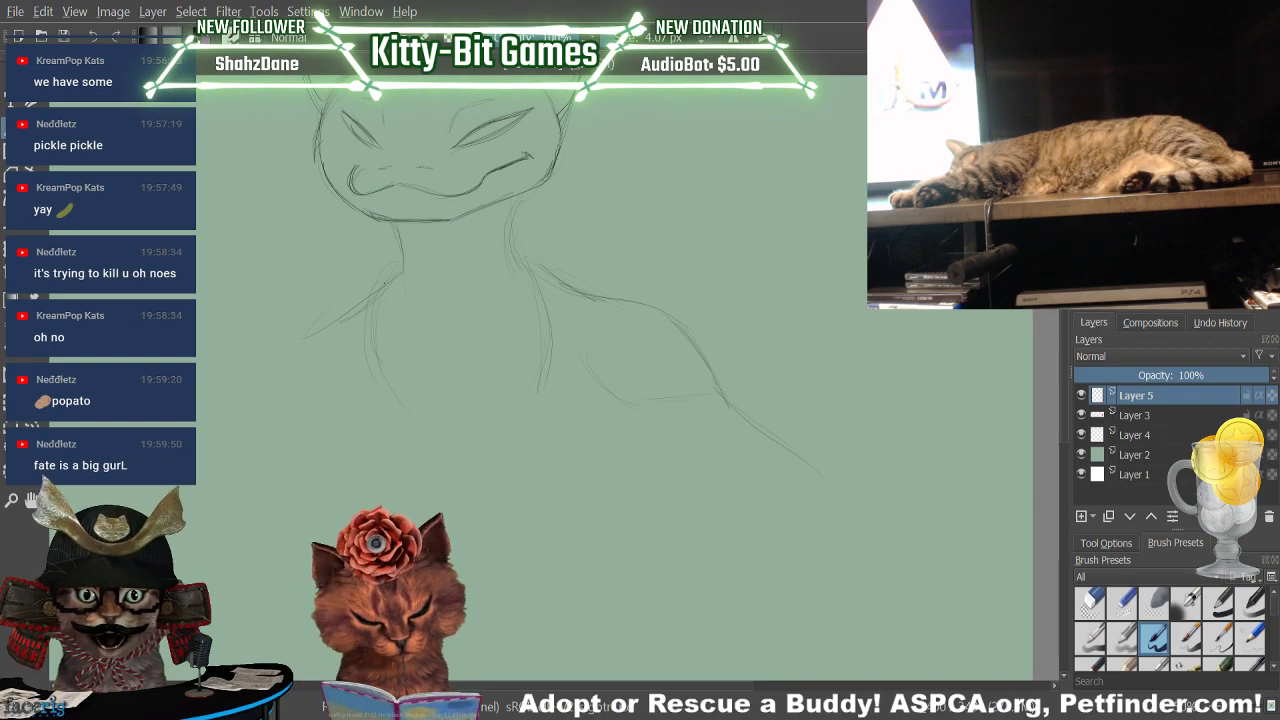
Sketch the left shoulder with overlapping strokes curving from the neck's base outward and down into the upper arm
drag(342, 316, 262, 406)
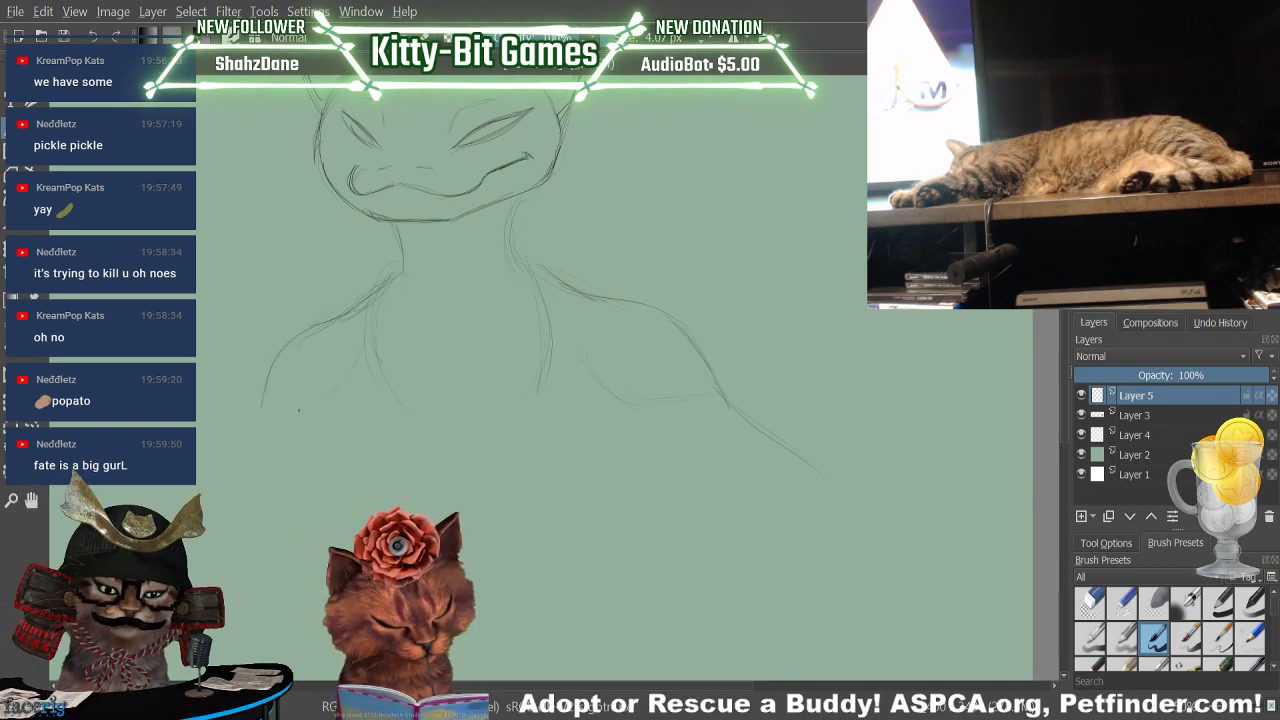
mouse_move(258, 424)
mouse_down()
mouse_move(308, 340)
mouse_move(350, 316)
mouse_up()
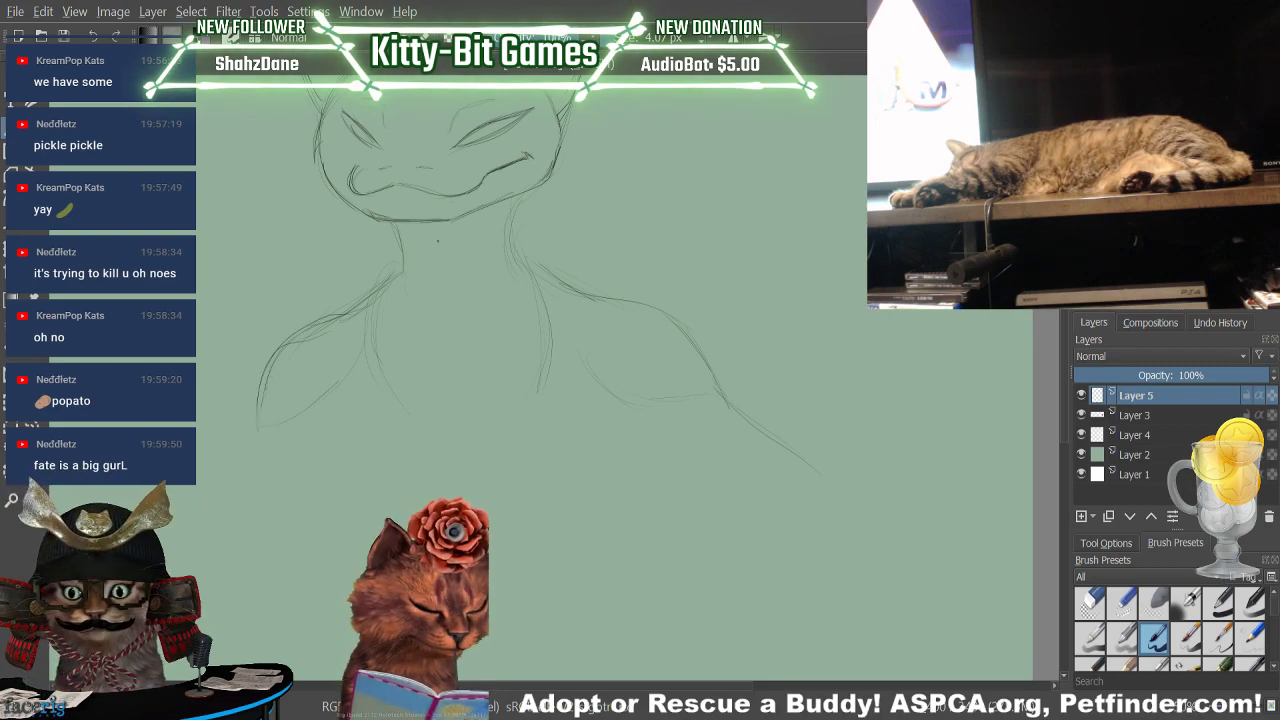
mouse_move(250, 428)
mouse_down()
mouse_move(272, 334)
mouse_move(358, 308)
mouse_up()
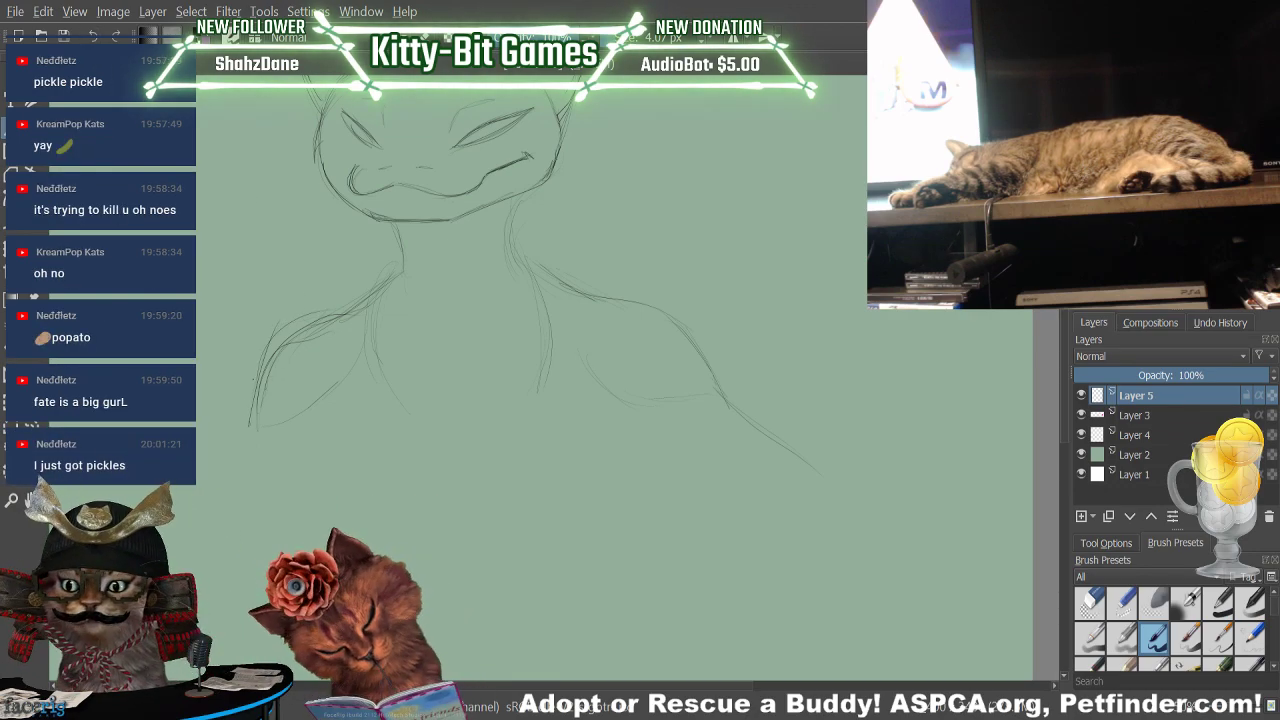
mouse_move(251, 418)
mouse_down()
mouse_move(270, 346)
mouse_move(400, 269)
mouse_up()
Erase the surplus strokes inside the left shoulder and sketch the shoulder's lower edge curving back up toward the armpit
key(e)
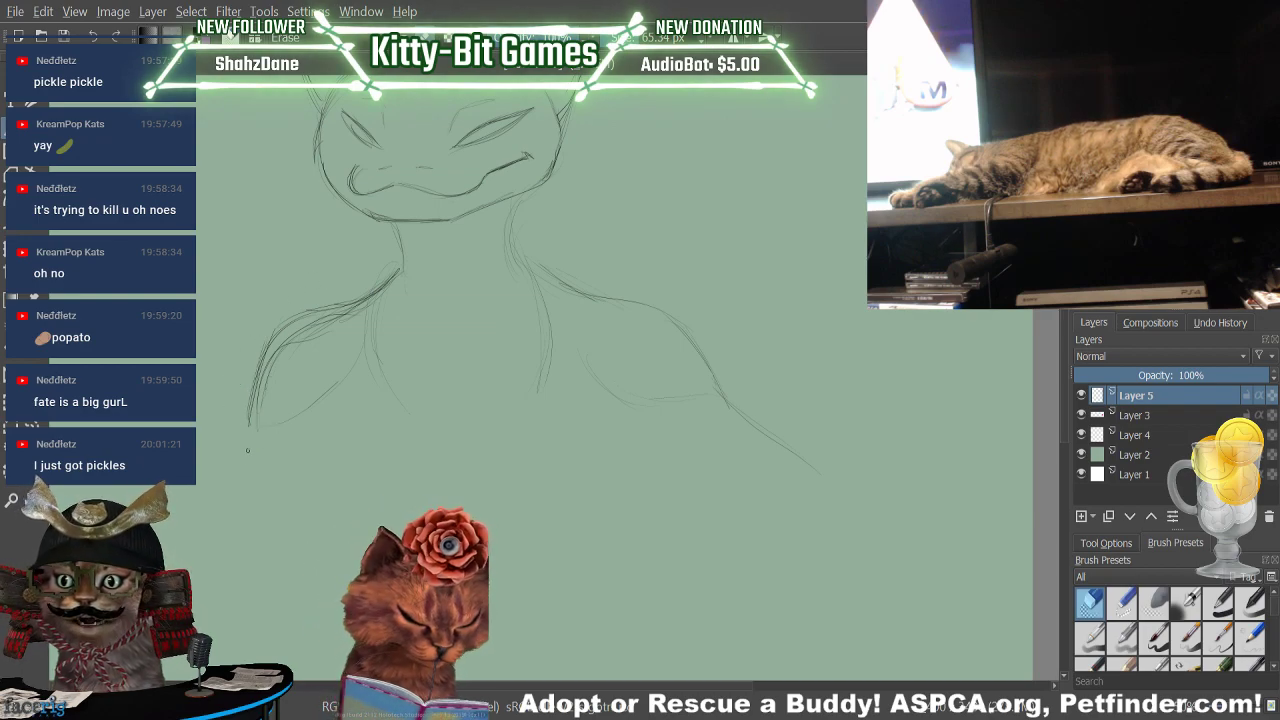
mouse_move(255, 430)
mouse_down()
mouse_move(277, 358)
mouse_move(370, 306)
mouse_move(301, 340)
mouse_up()
drag(255, 436, 296, 425)
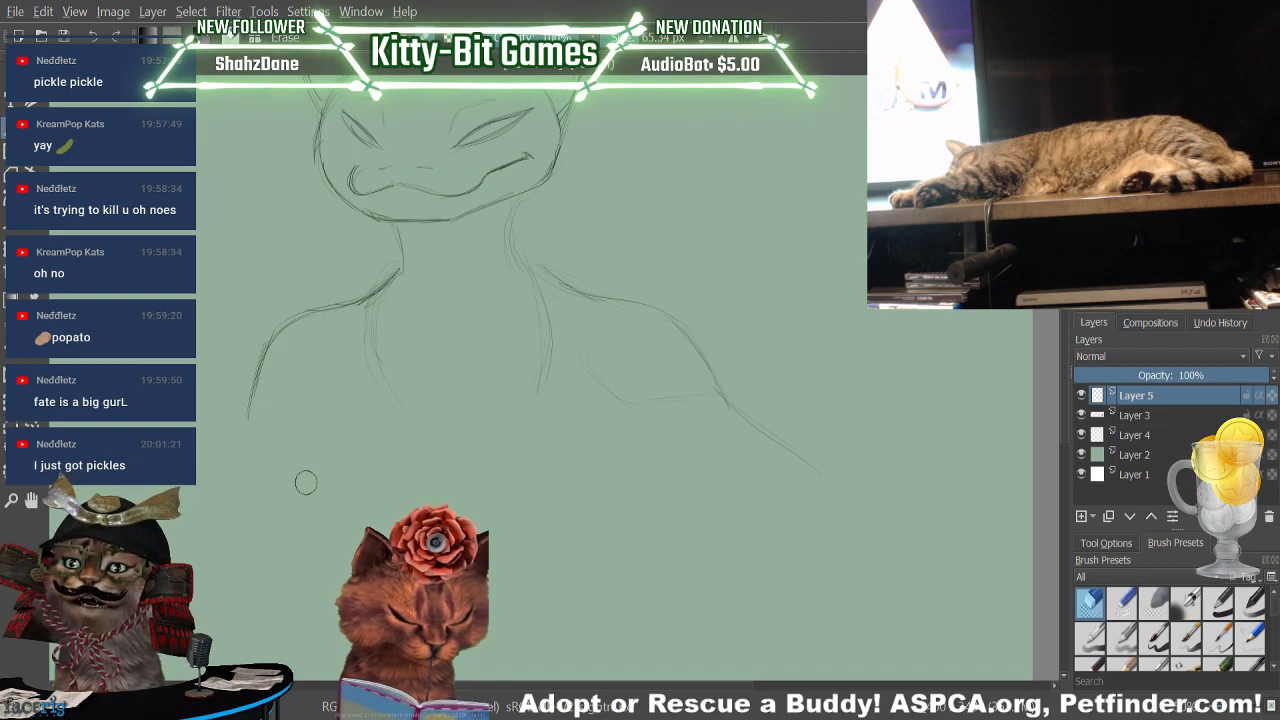
key(slash)
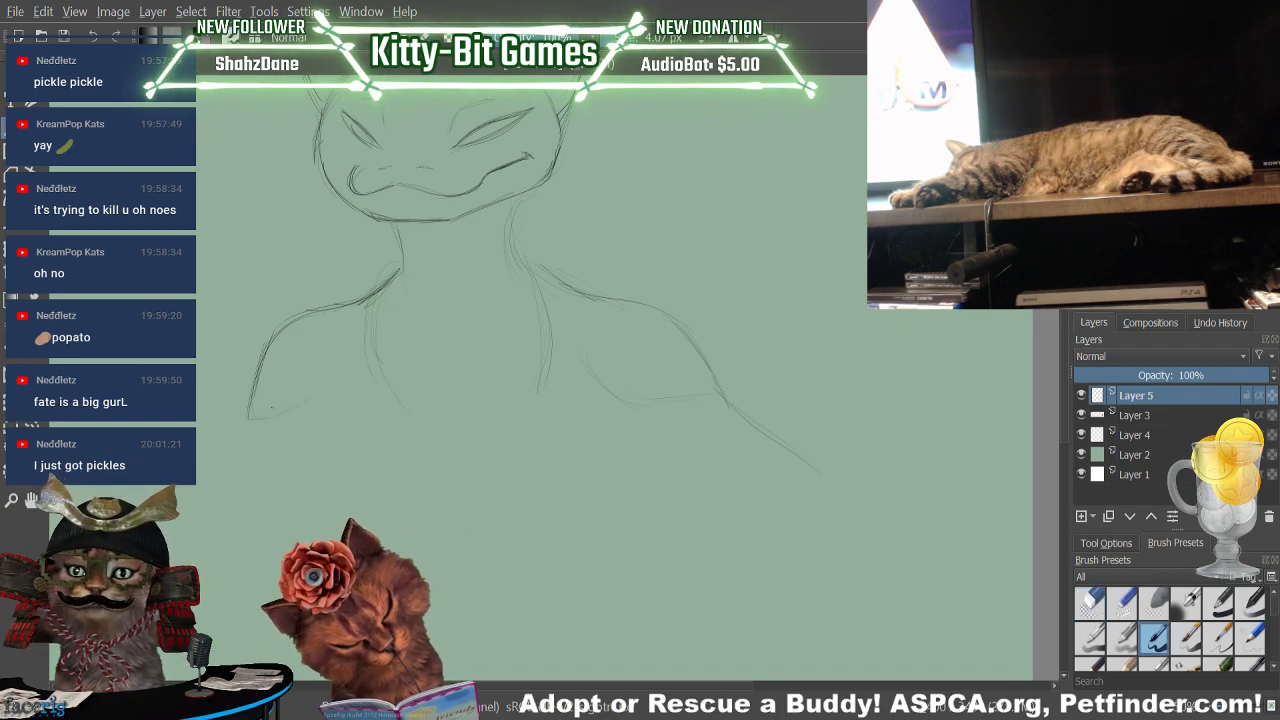
drag(248, 417, 325, 394)
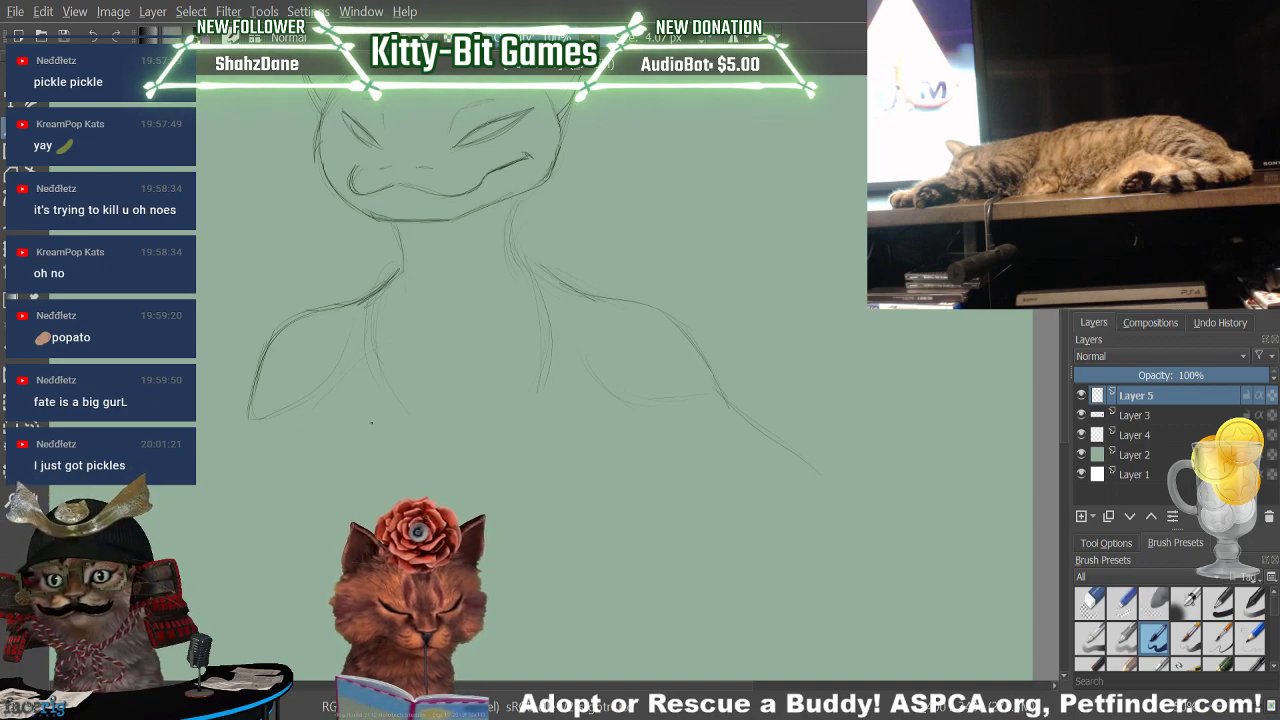
Sketch a curved chest line across the torso, a tapering right torso side, and the underside of the right upper arm
drag(371, 423, 540, 414)
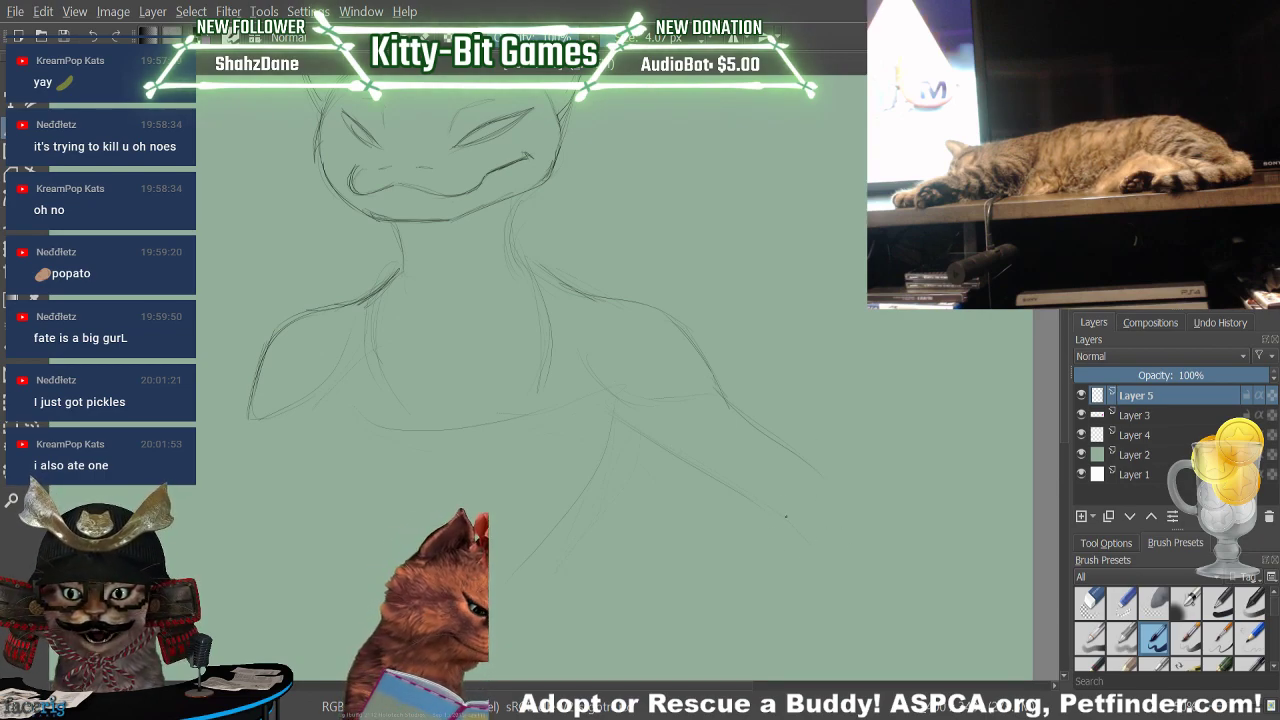
drag(630, 428, 805, 540)
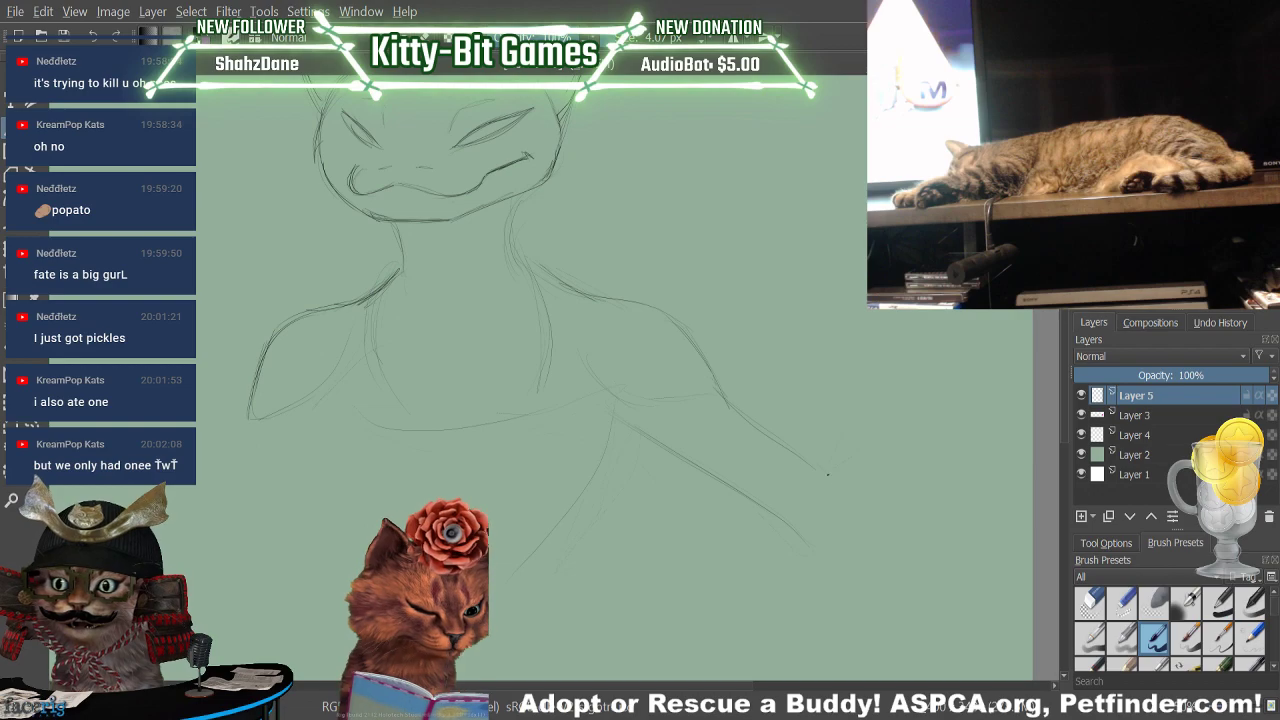
drag(834, 467, 934, 322)
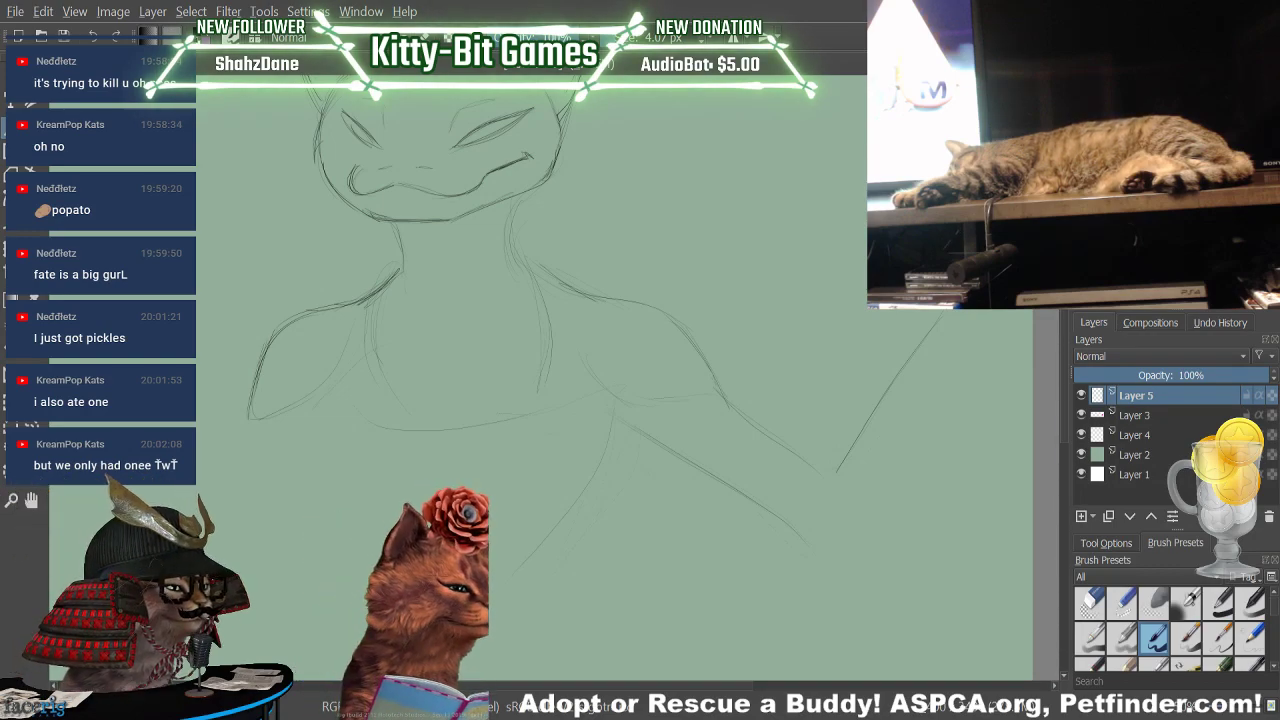
key(e)
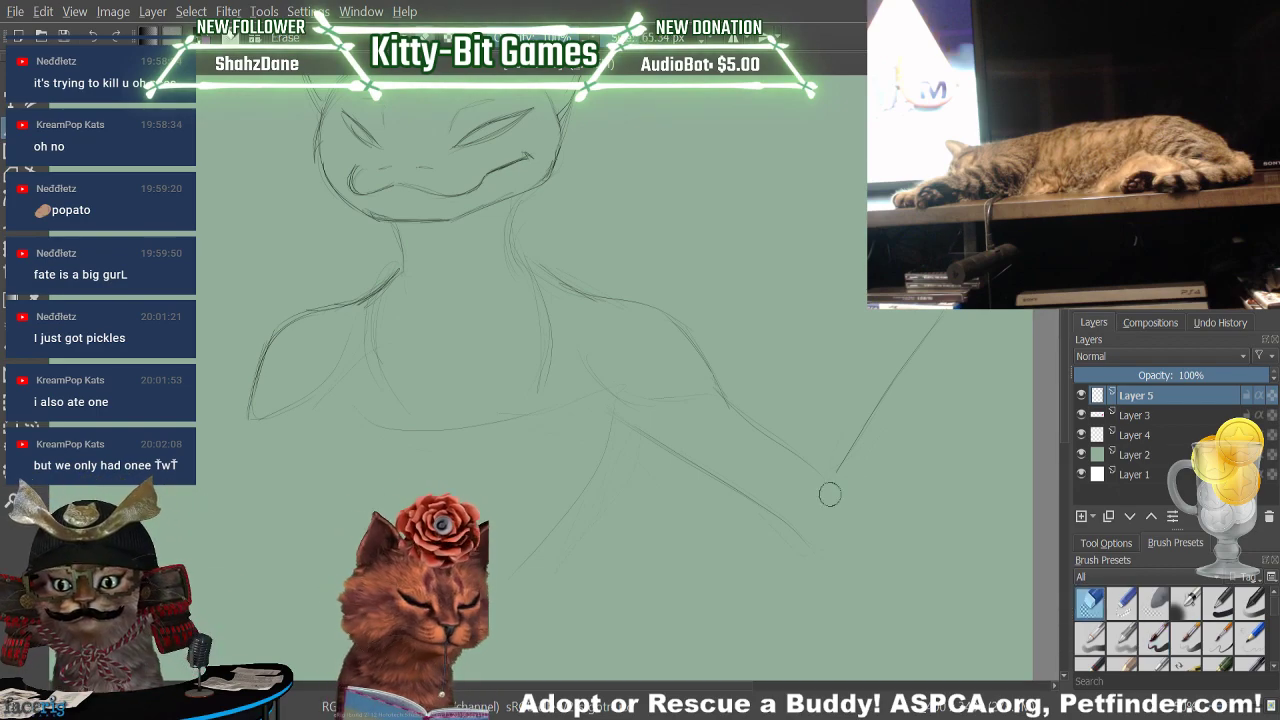
drag(826, 491, 925, 335)
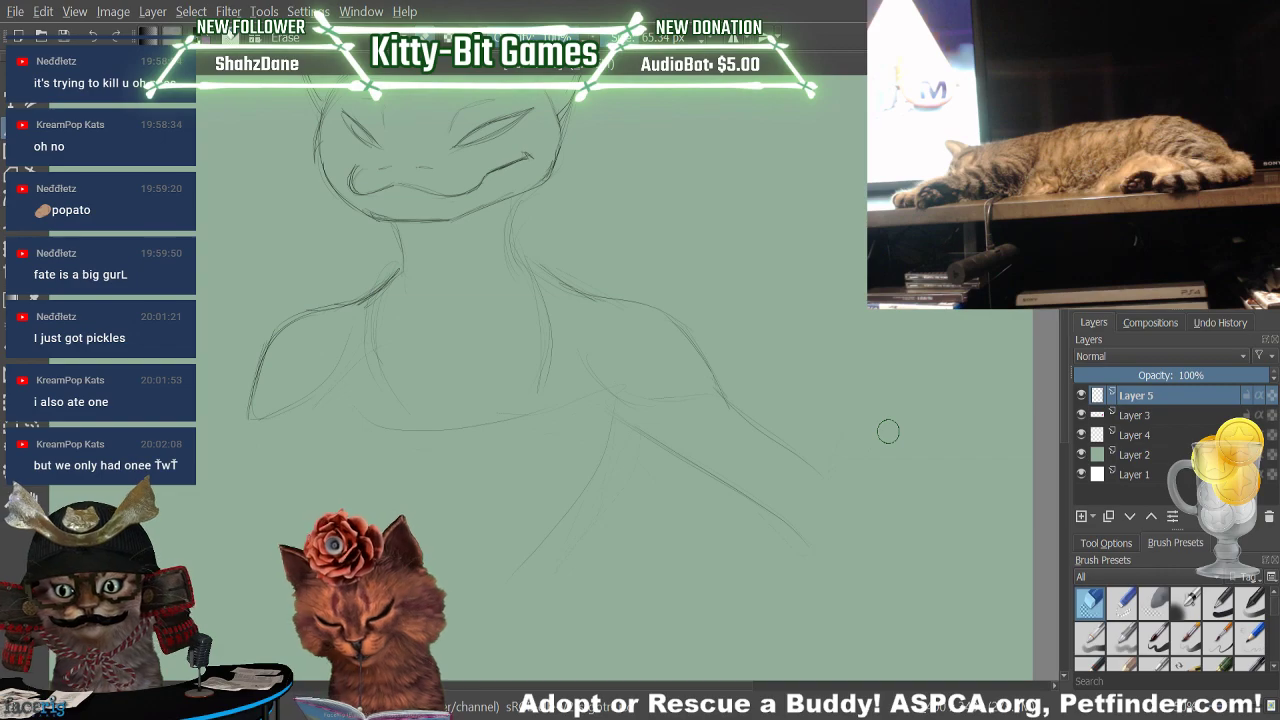
Sketch the right forearm bent upward from the elbow, drawing its inner edge and a roughly parallel outer edge
key(e)
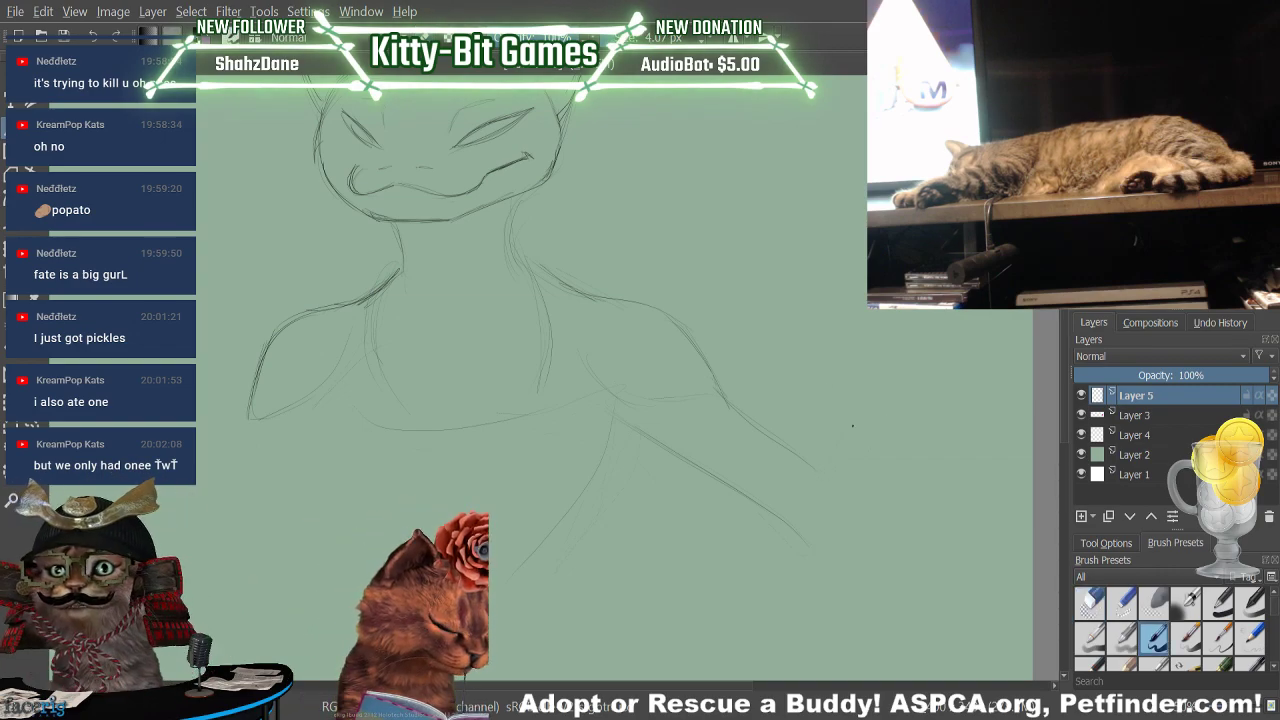
drag(899, 396, 818, 472)
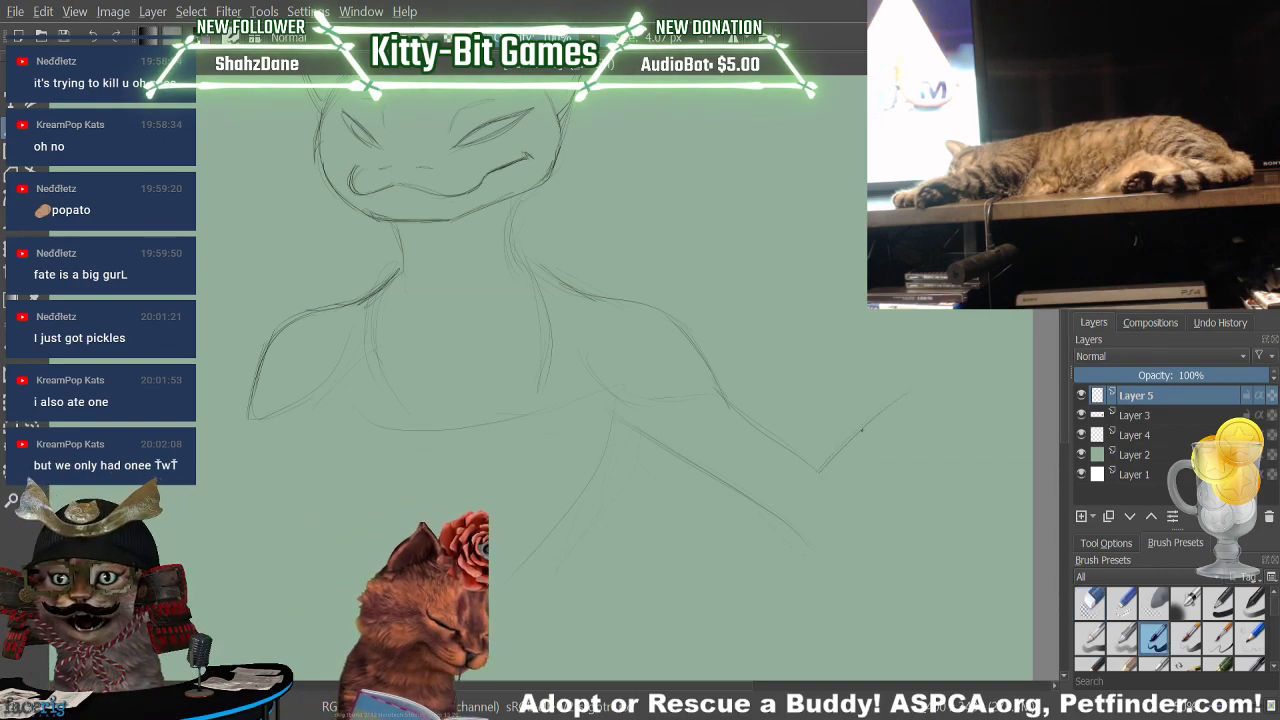
drag(868, 422, 942, 352)
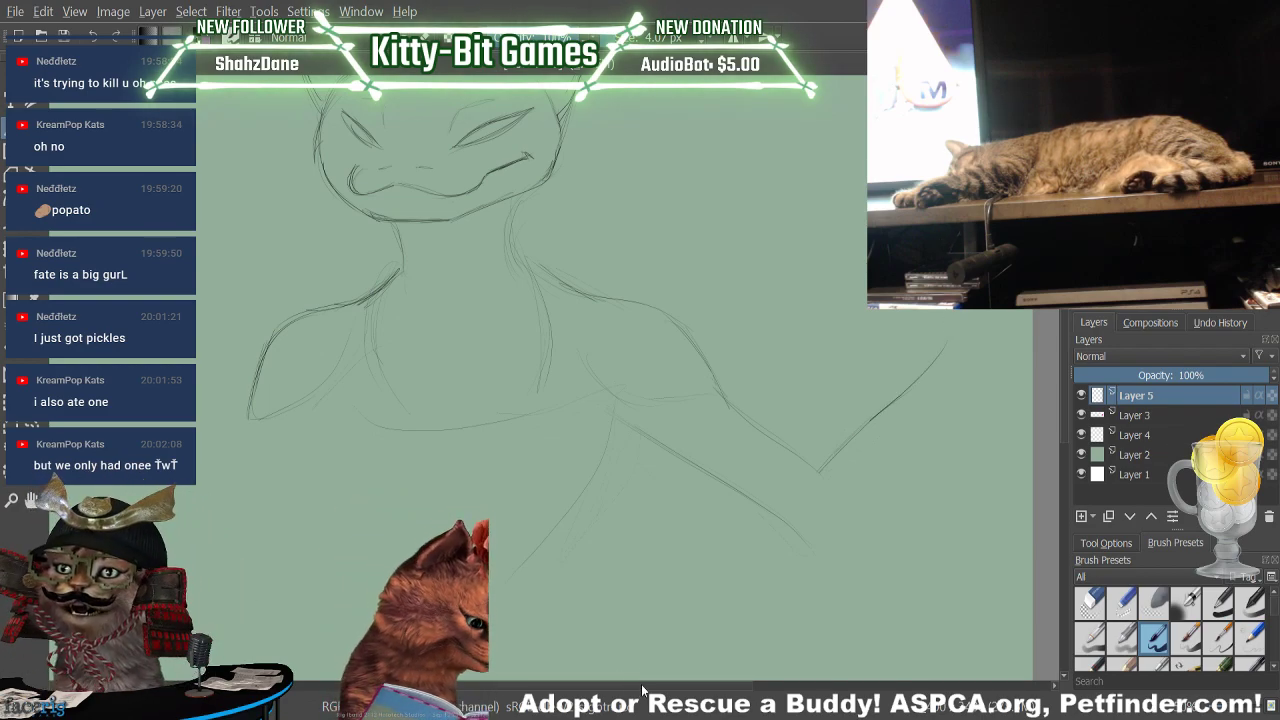
drag(621, 687, 671, 686)
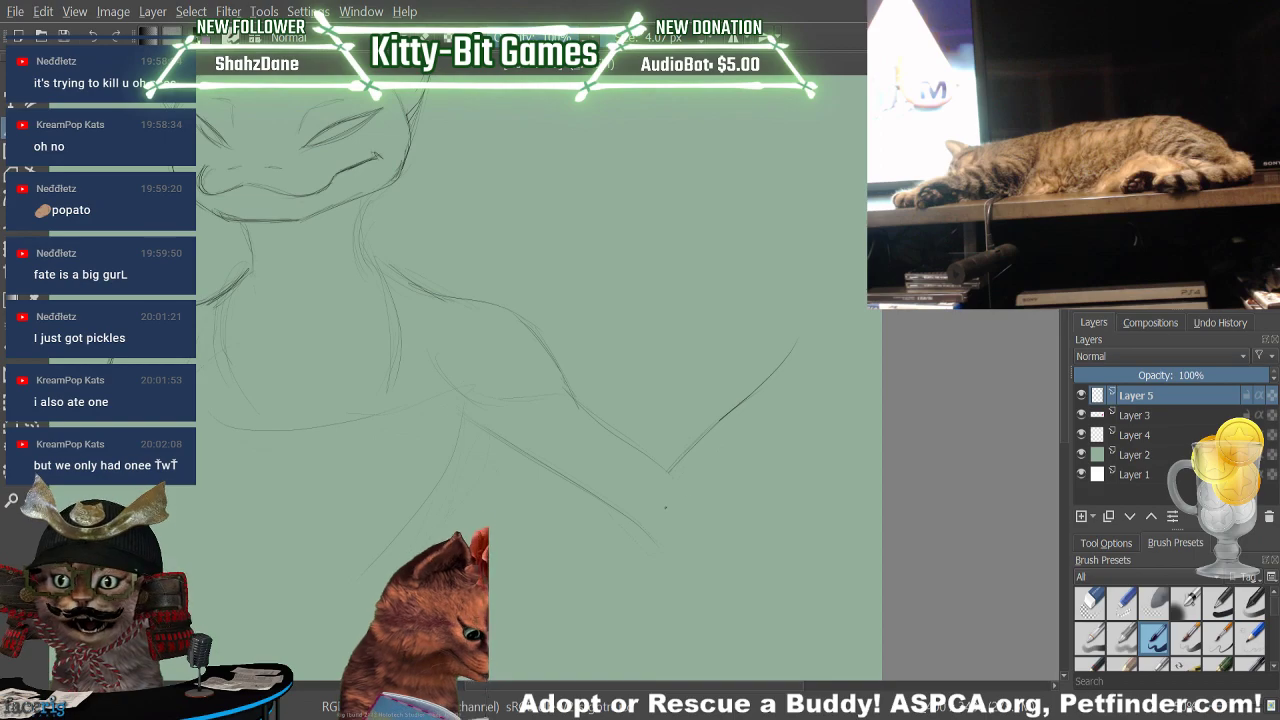
drag(673, 550, 817, 371)
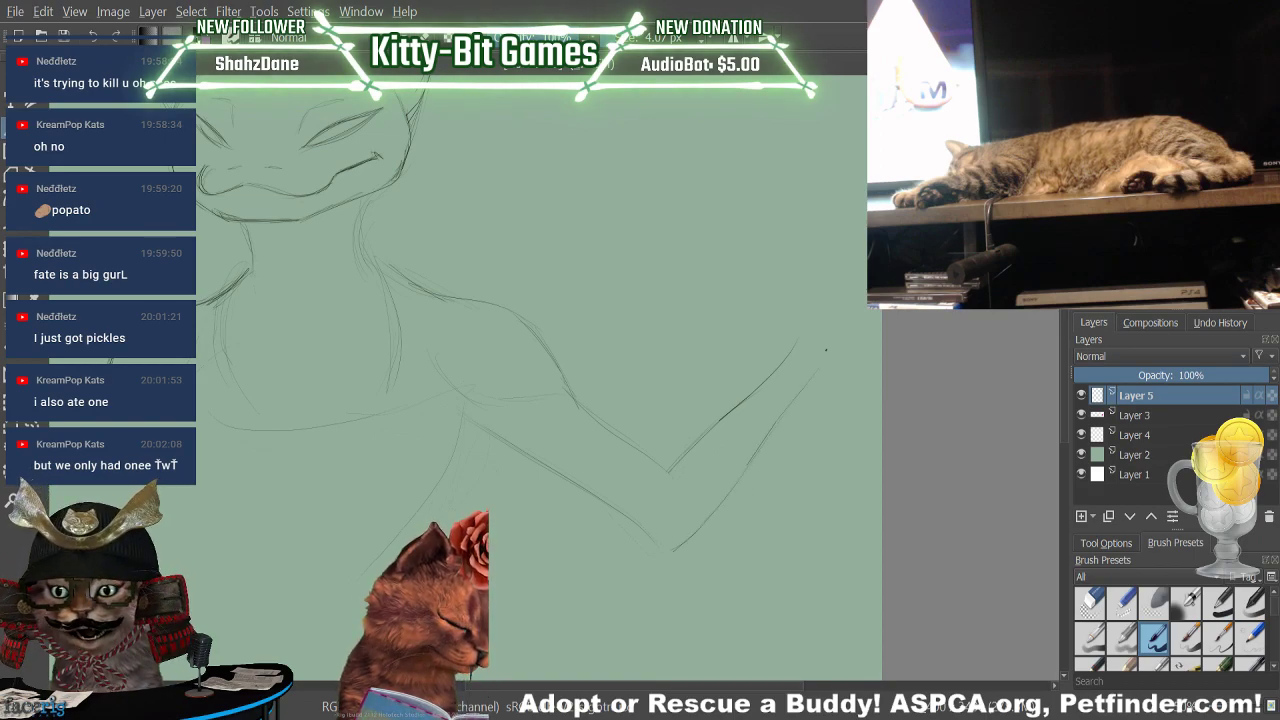
drag(743, 478, 800, 404)
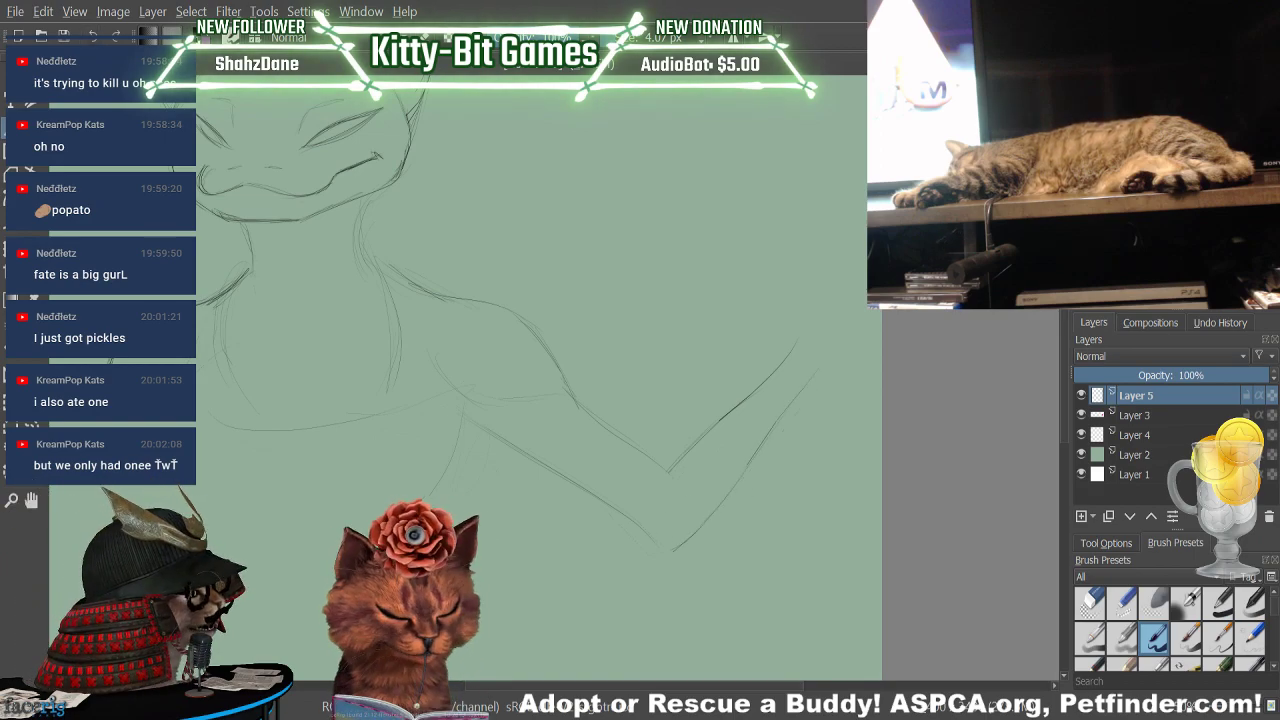
key(ctrl+z)
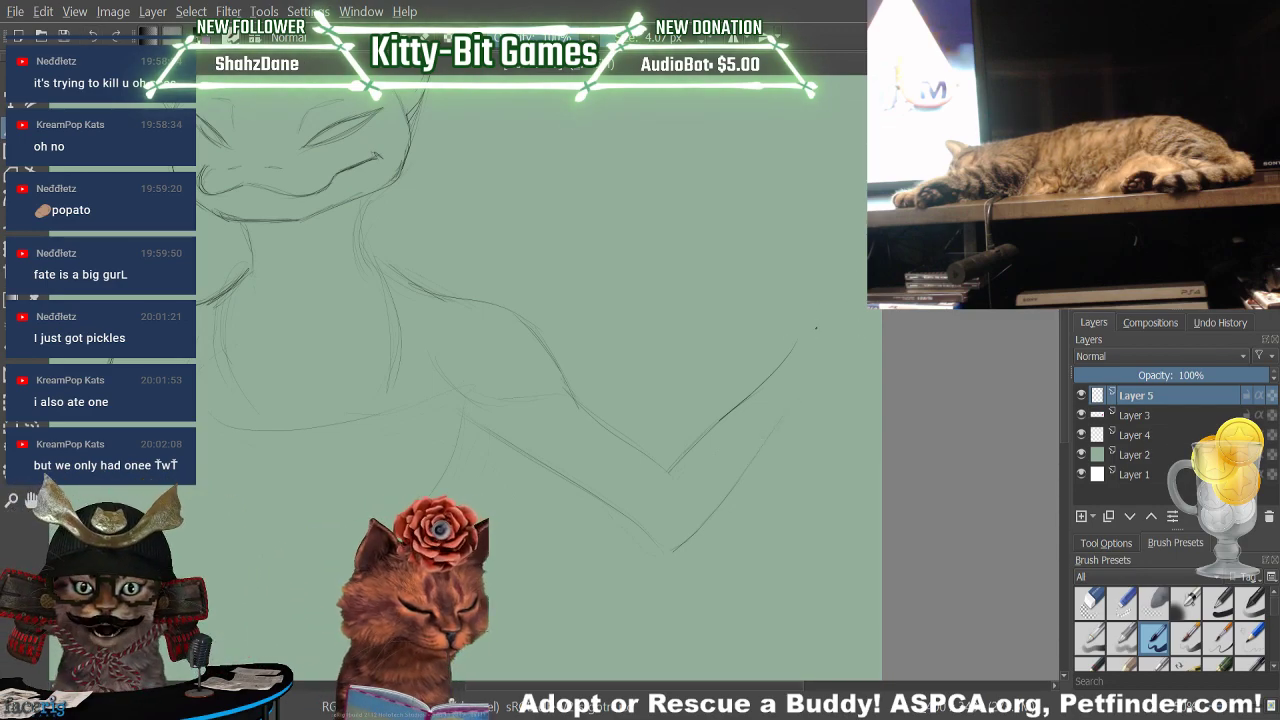
drag(745, 687, 685, 690)
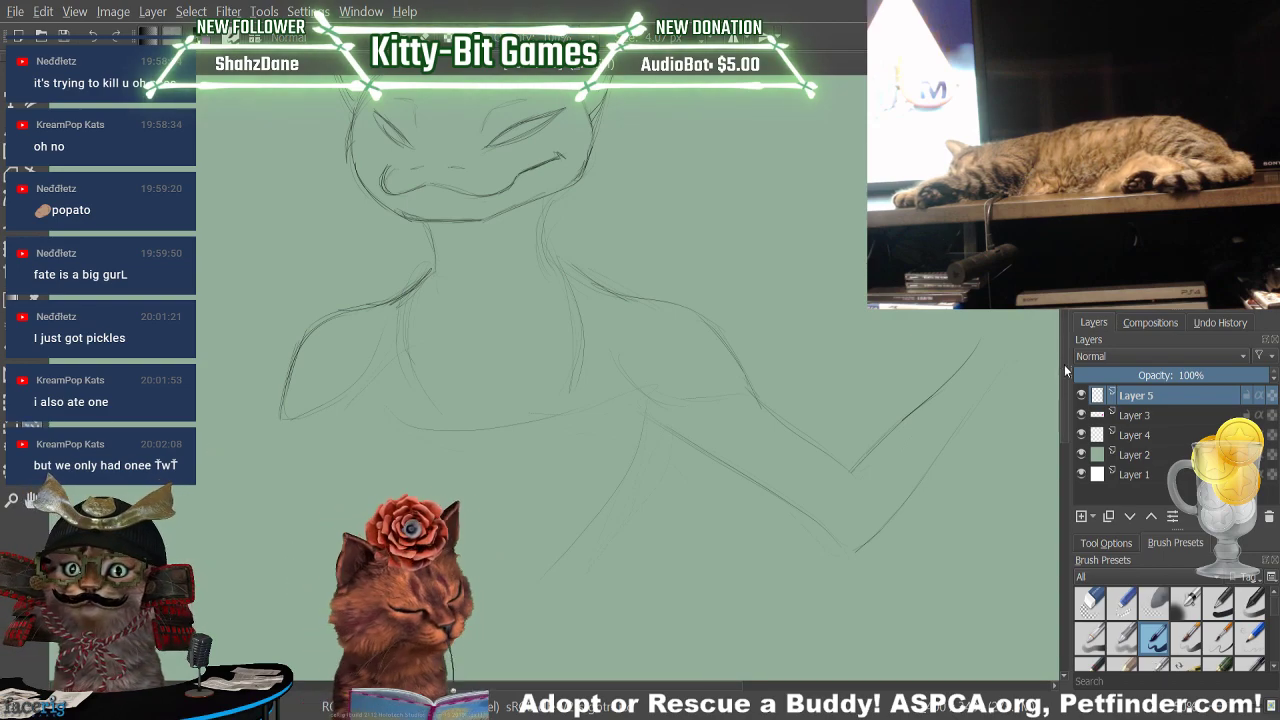
Enclose the whole character sketch, from the ears to the raised arm, in a freehand selection
scroll(1054, 366, up, 5)
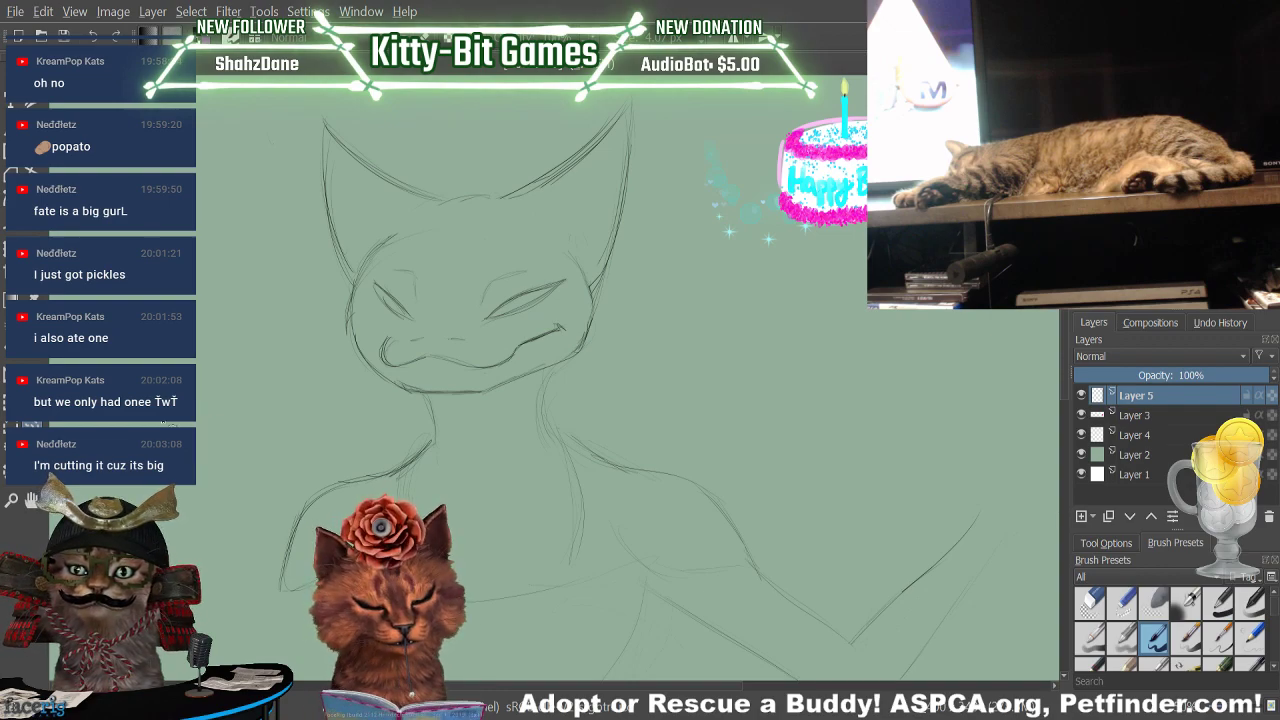
mouse_move(150, 434)
mouse_down()
mouse_move(229, 171)
mouse_move(654, 55)
mouse_up()
scroll(630, 380, up, 1)
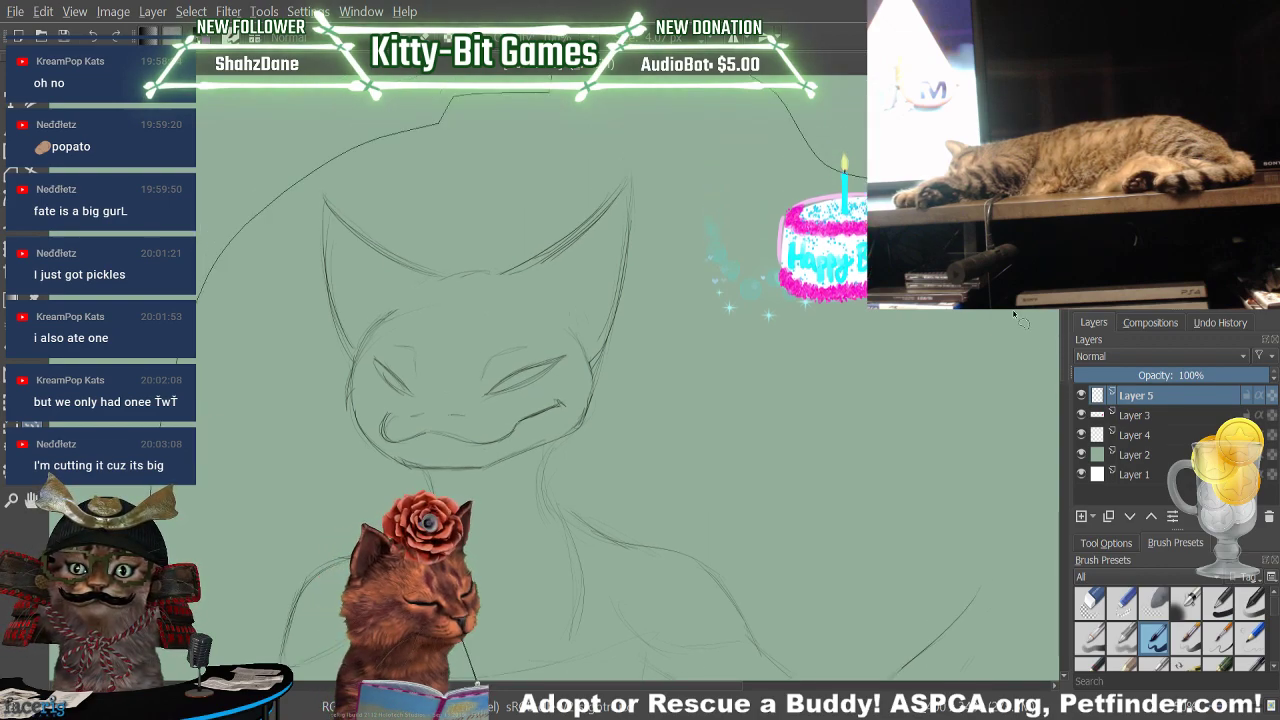
drag(1013, 313, 1038, 690)
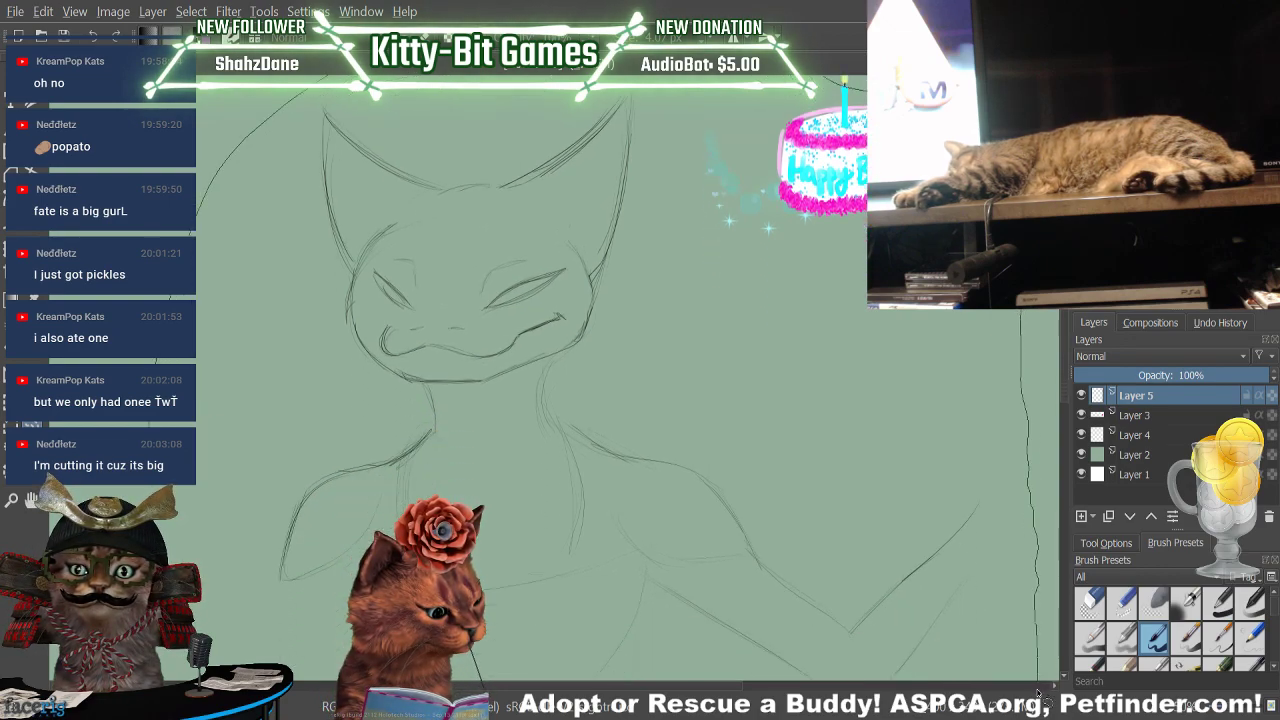
scroll(1038, 693, down, 2)
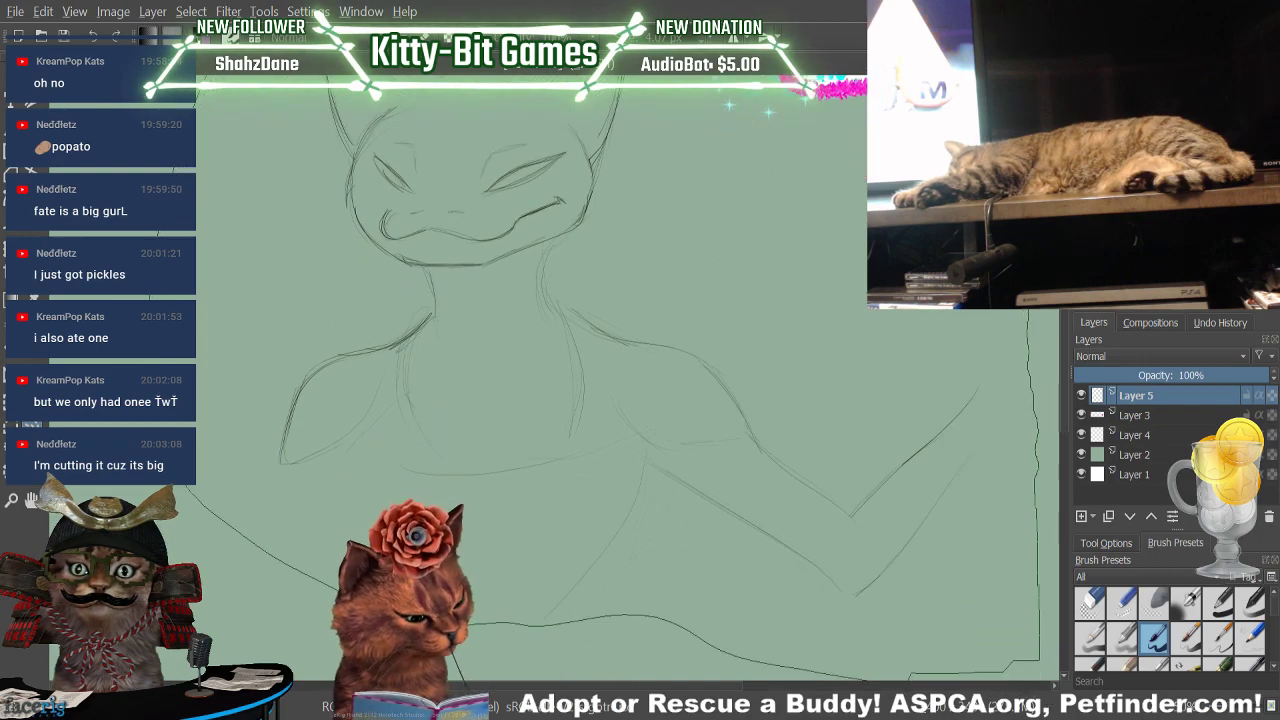
drag(186, 488, 208, 134)
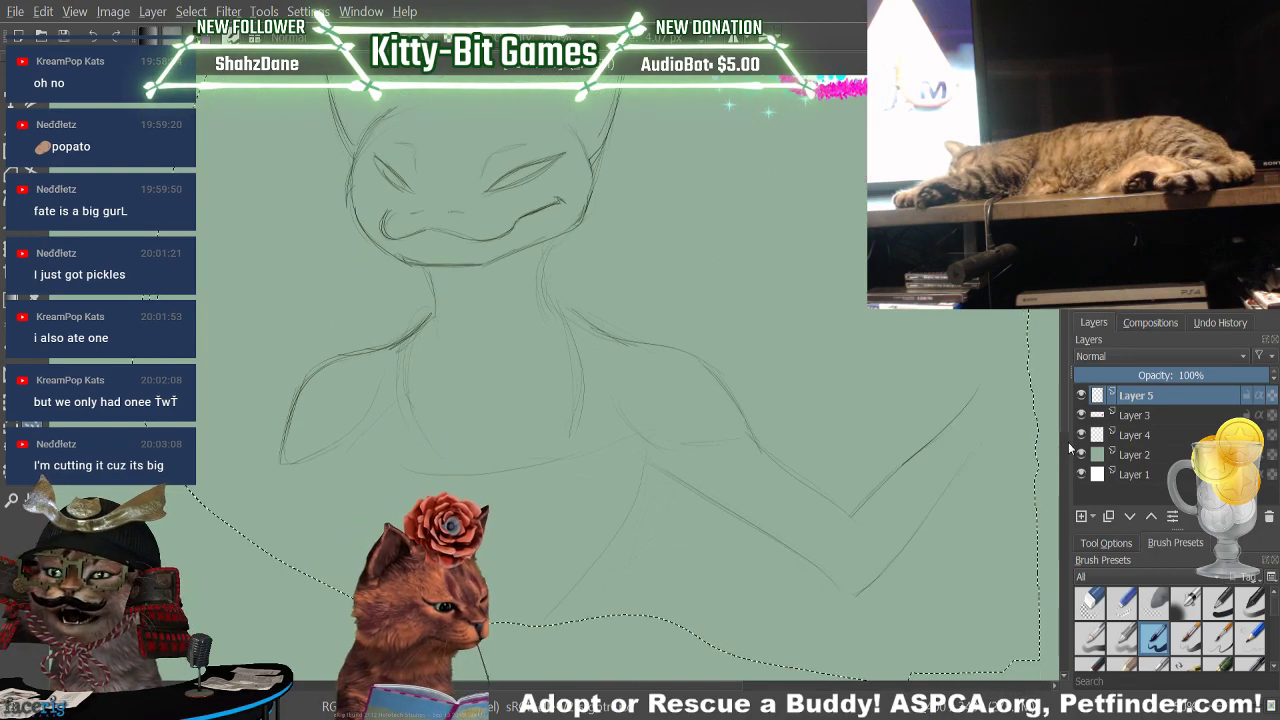
Scale the selected character sketch down toward its upper-left corner, apply the transform and clear the selection
scroll(1068, 448, down, 3)
key(ctrl+t)
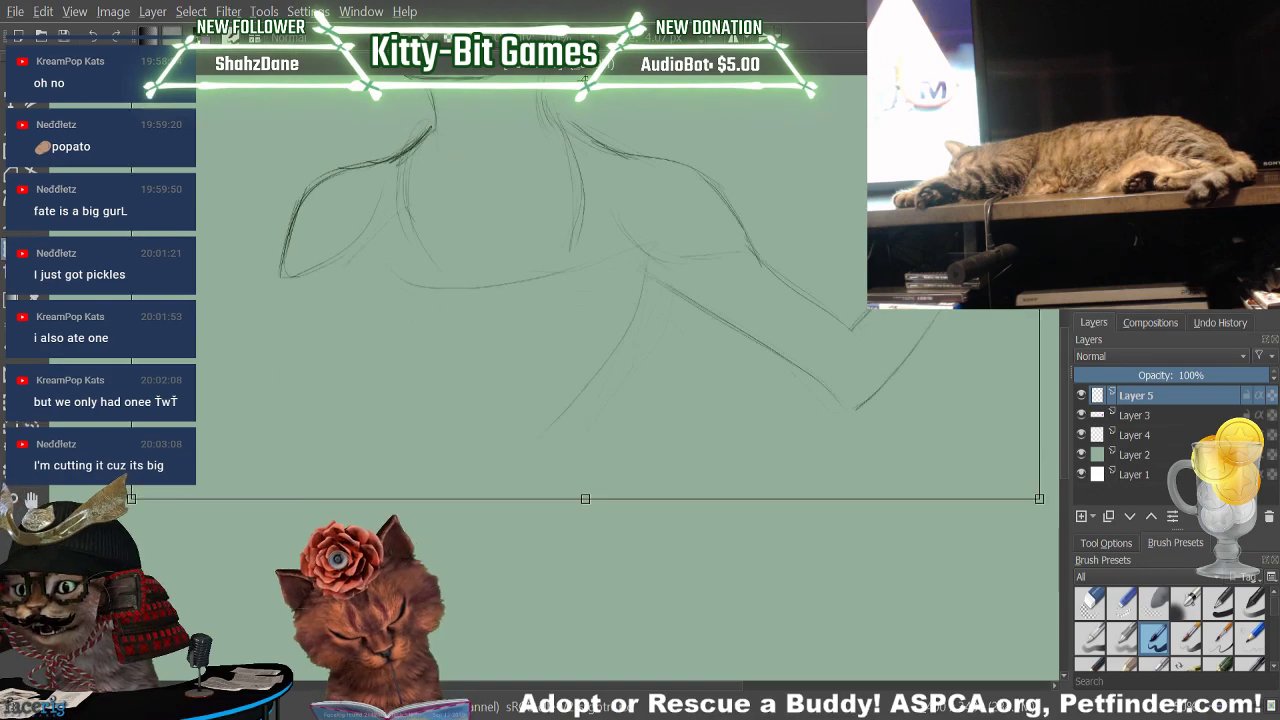
drag(1039, 499, 874, 354)
scroll(1066, 344, up, 3)
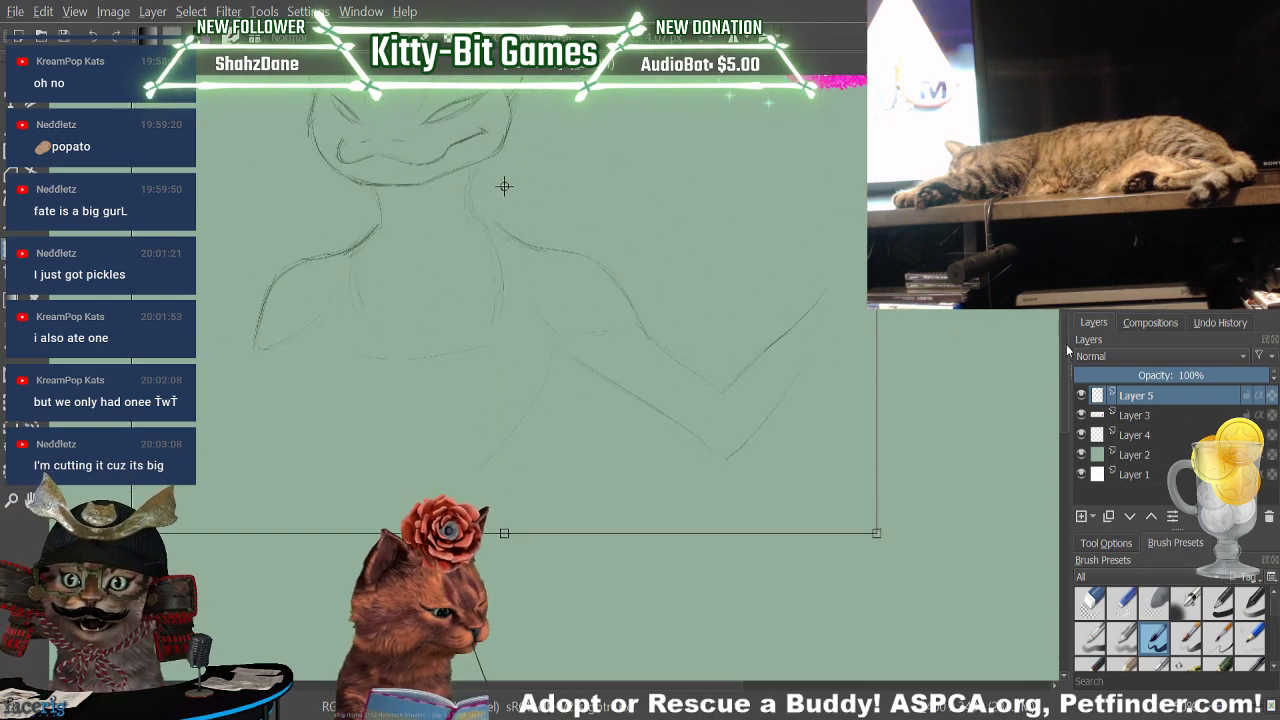
scroll(1066, 344, up, 2)
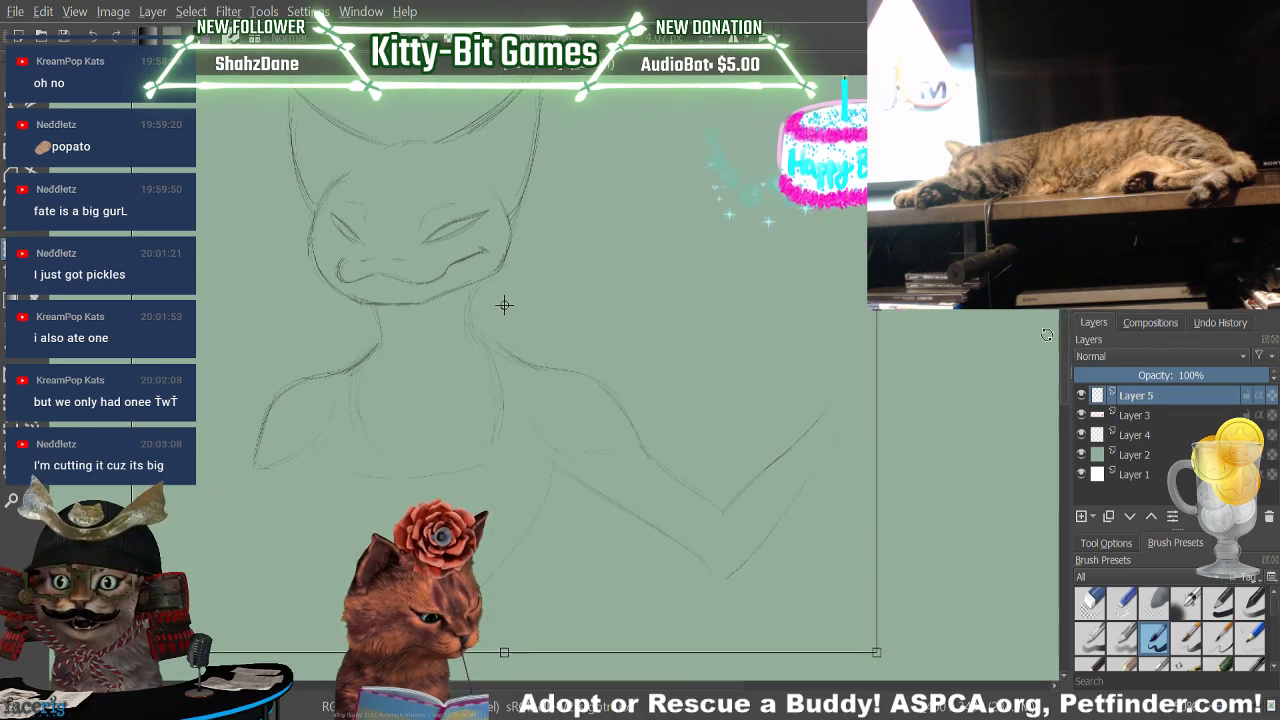
drag(876, 652, 778, 559)
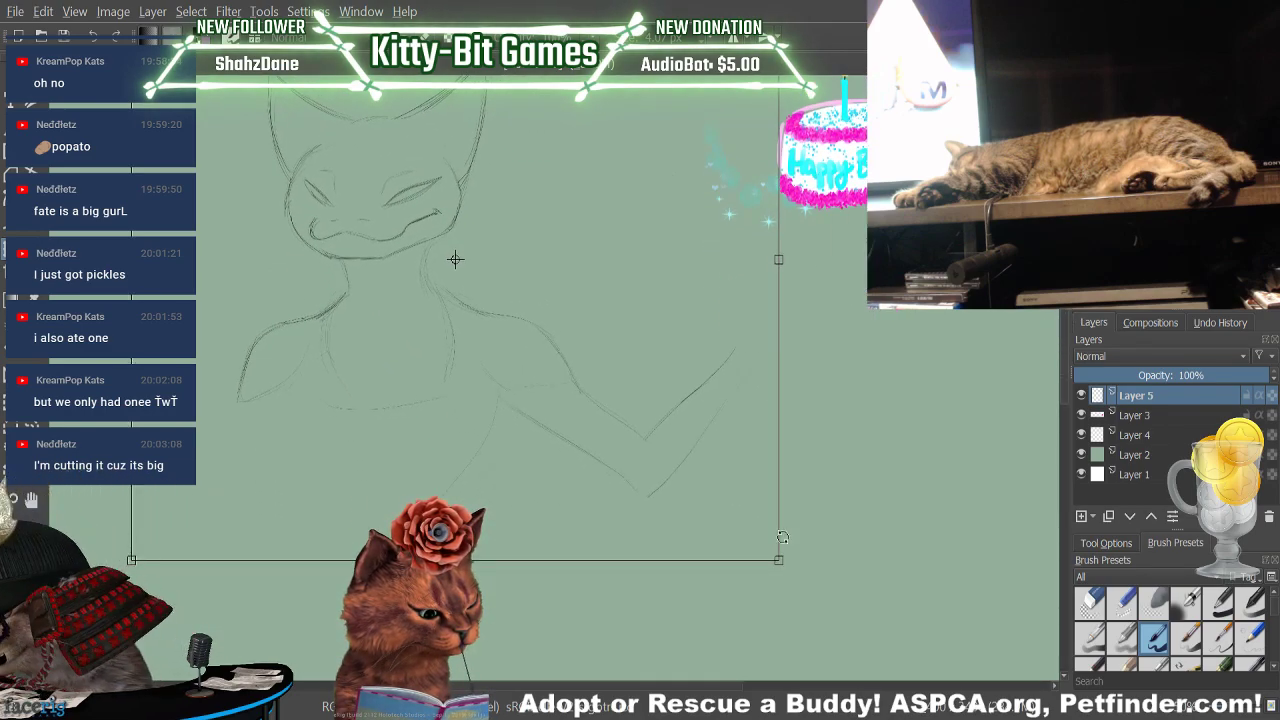
key(Return)
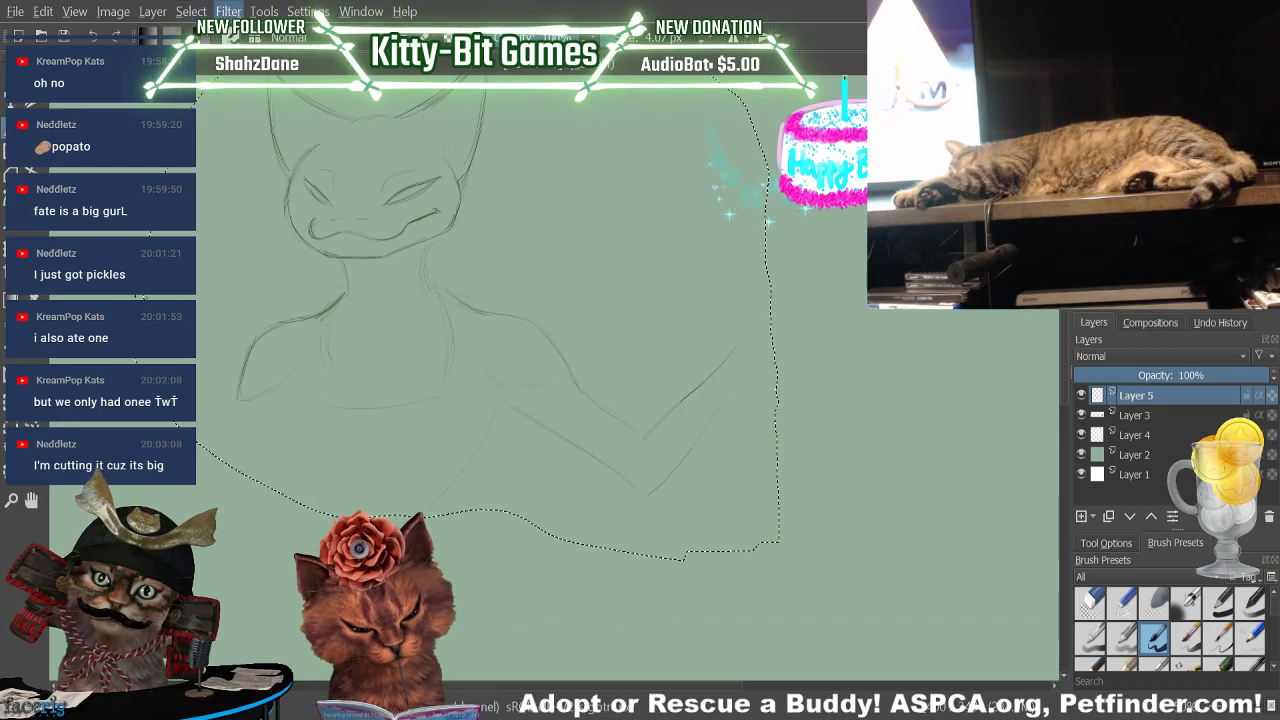
key(ctrl+shift+a)
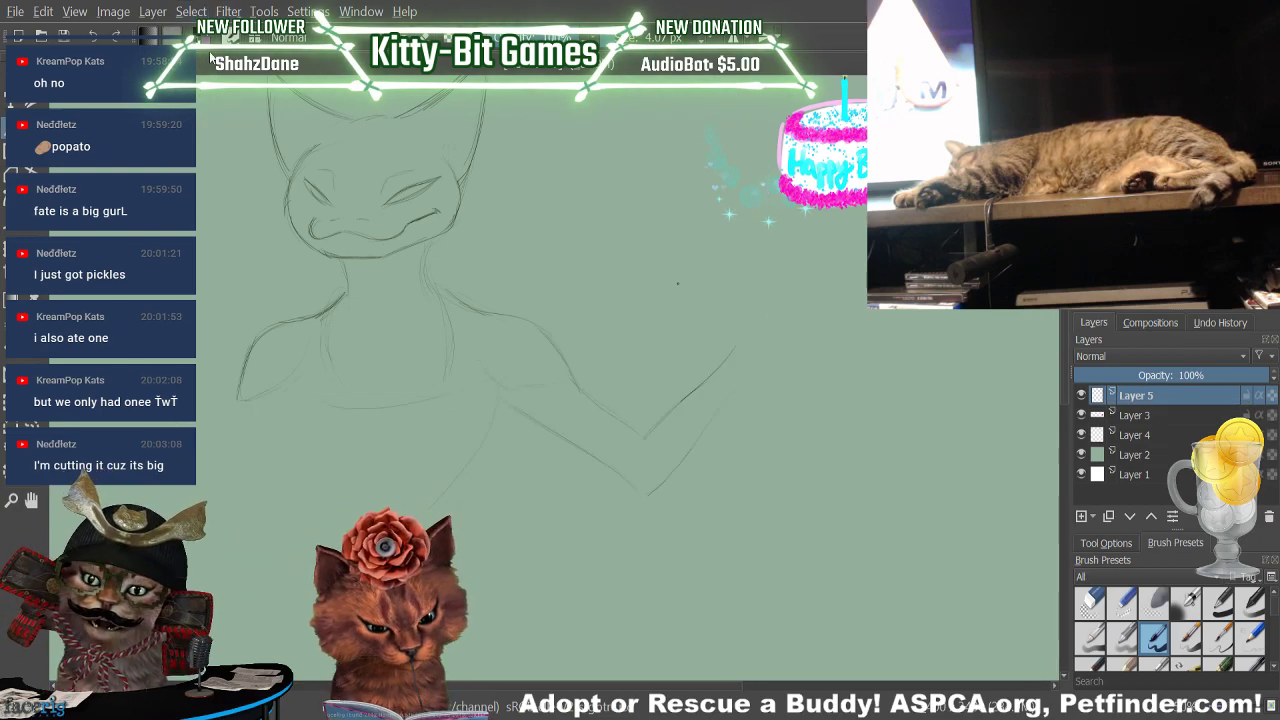
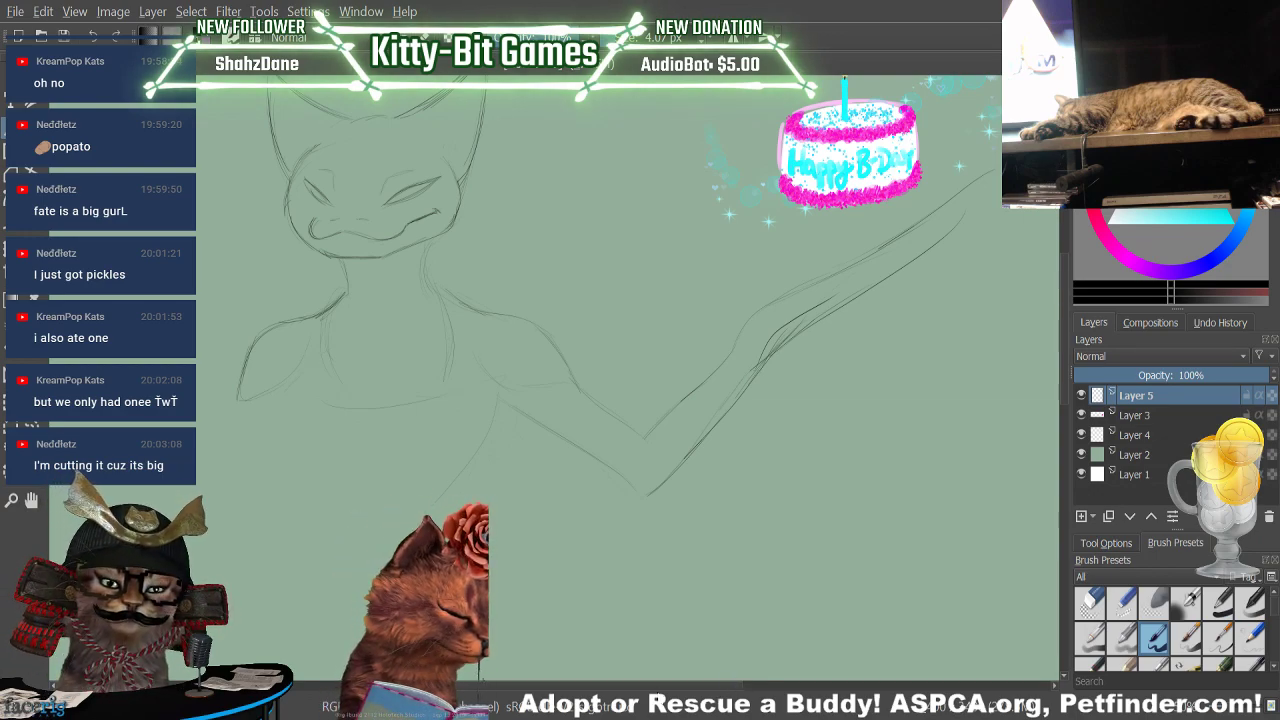
Erase the surplus strokes along the lower edge of the right forearm, from mid-forearm to the tip beneath the cake
scroll(668, 696, right, 1)
scroll(675, 695, right, 2)
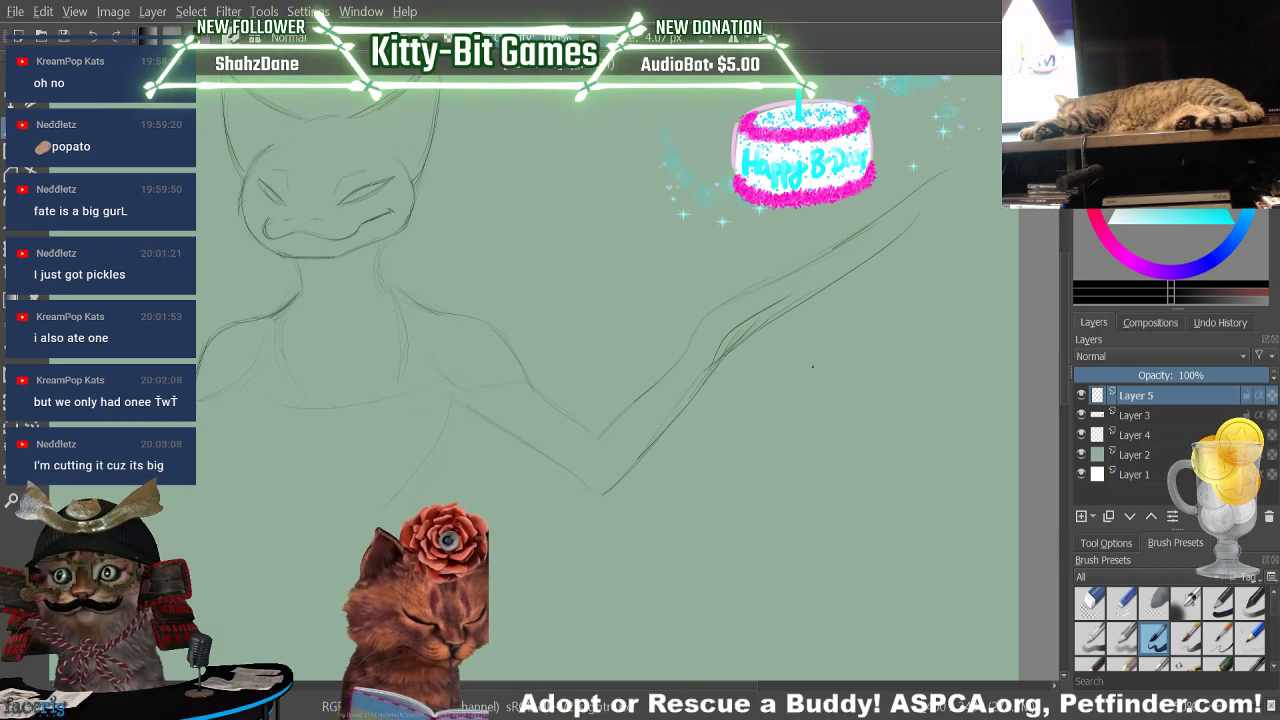
key(slash)
drag(708, 368, 730, 346)
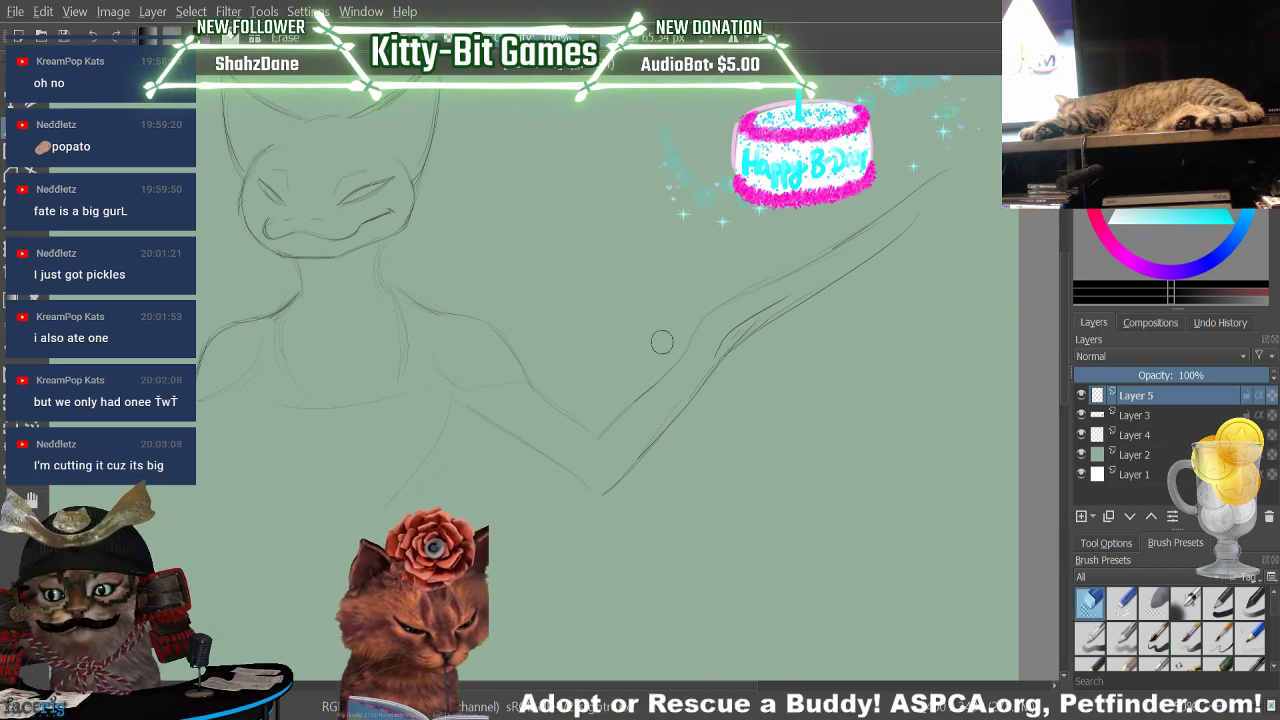
mouse_move(692, 394)
mouse_down()
mouse_move(777, 309)
mouse_move(729, 349)
mouse_up()
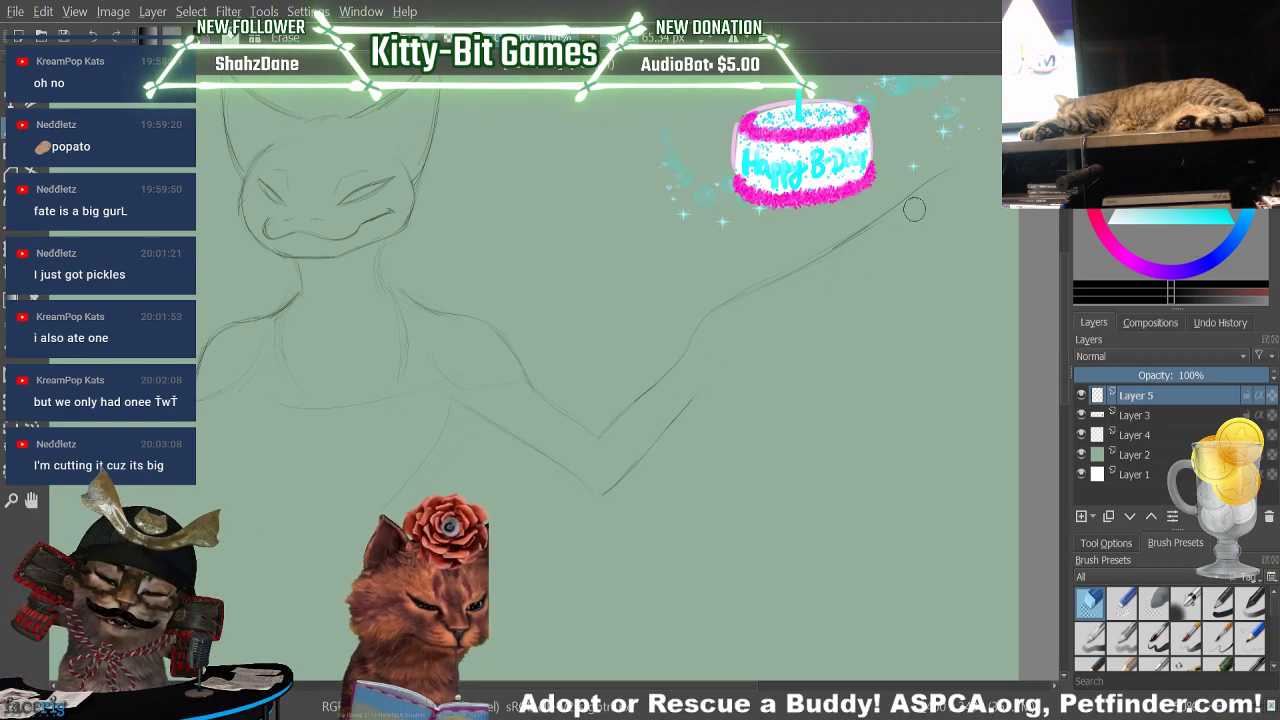
Reinforce the upper edge of the right forearm with overlapping pencil strokes from the inner elbow out to the tip
key(e)
mouse_move(596, 430)
mouse_down()
mouse_move(743, 289)
mouse_move(888, 222)
mouse_up()
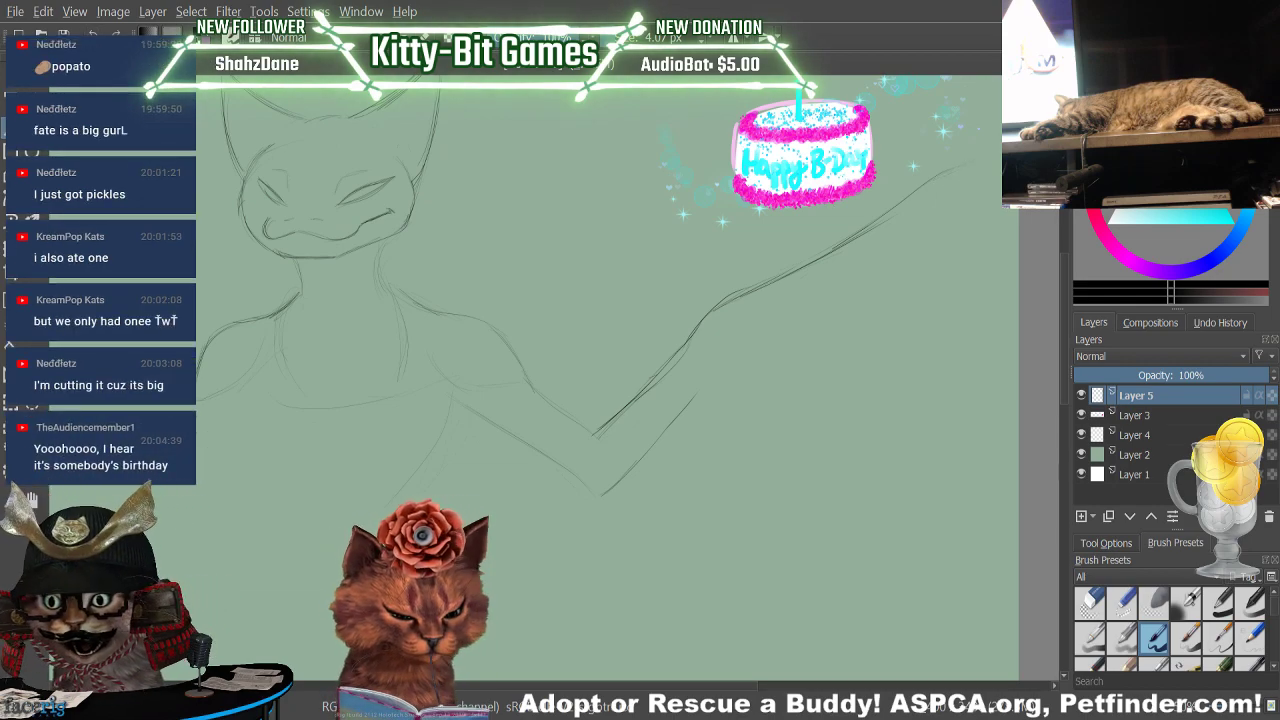
drag(856, 252, 948, 178)
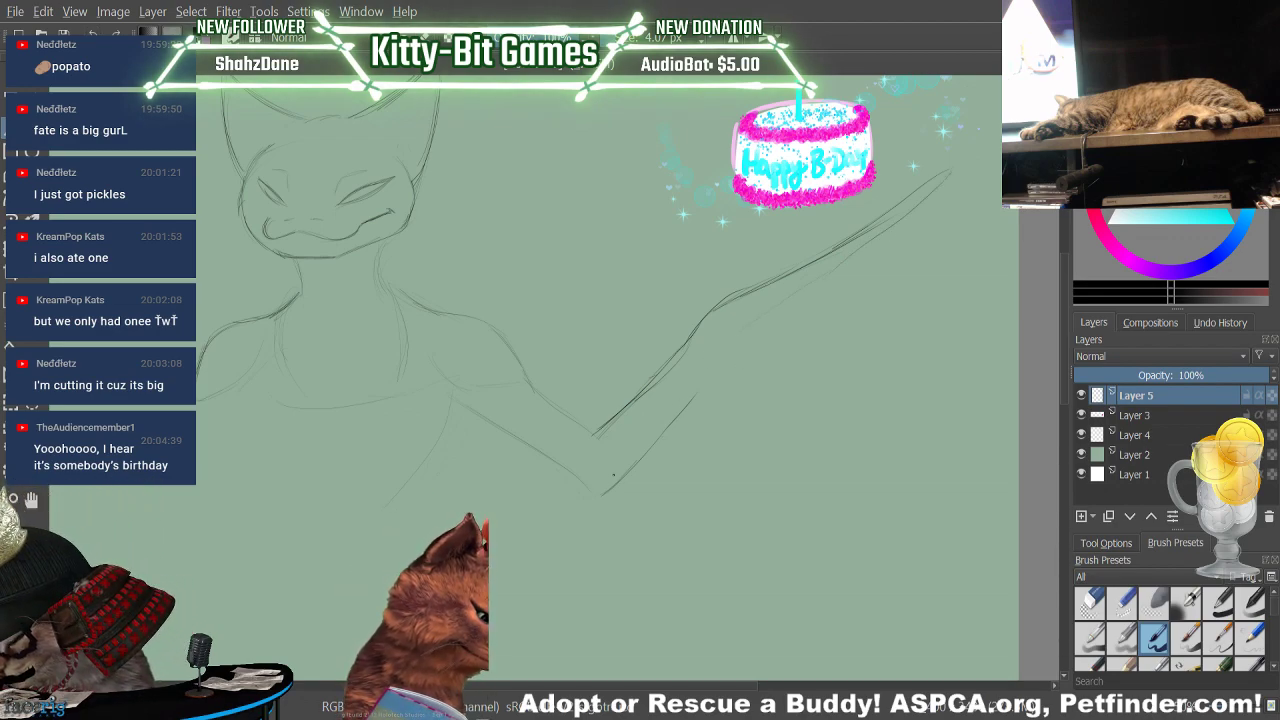
Redraw the lower edge of the right forearm from the elbow, tapering it to meet the upper edge in a point
drag(605, 493, 710, 368)
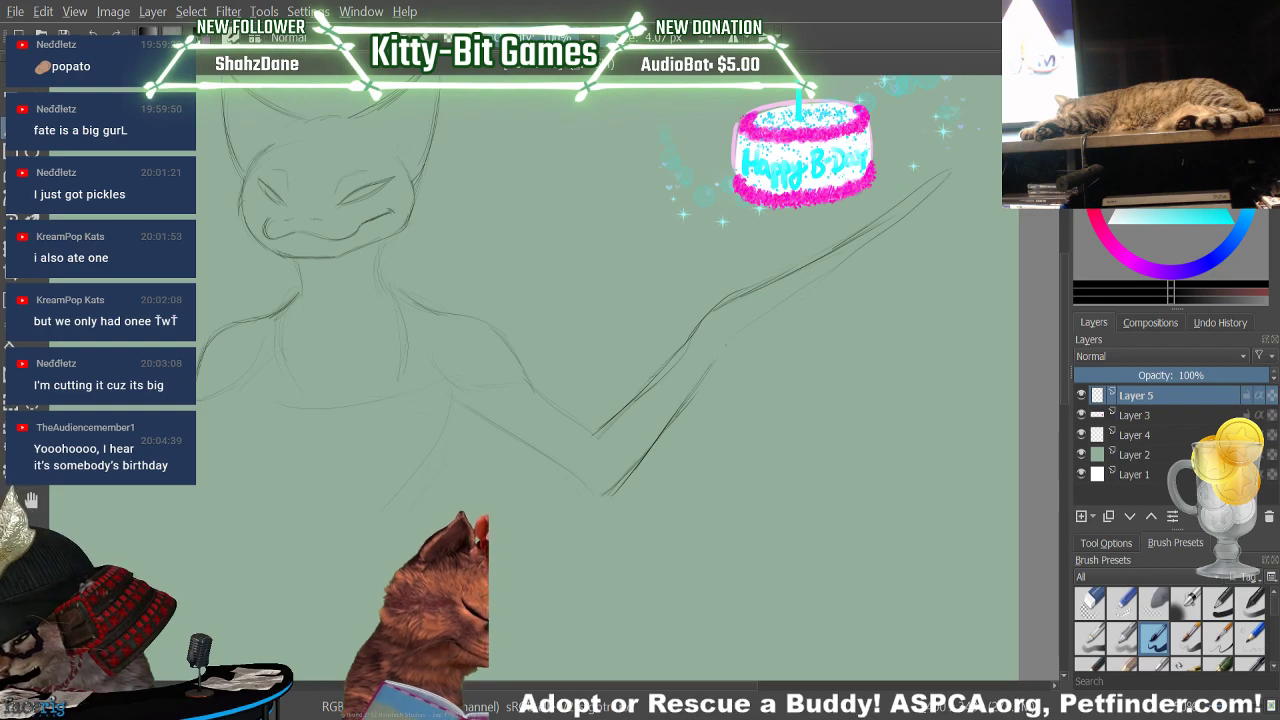
mouse_move(676, 414)
mouse_down()
mouse_move(748, 316)
mouse_move(804, 288)
mouse_up()
drag(742, 330, 910, 216)
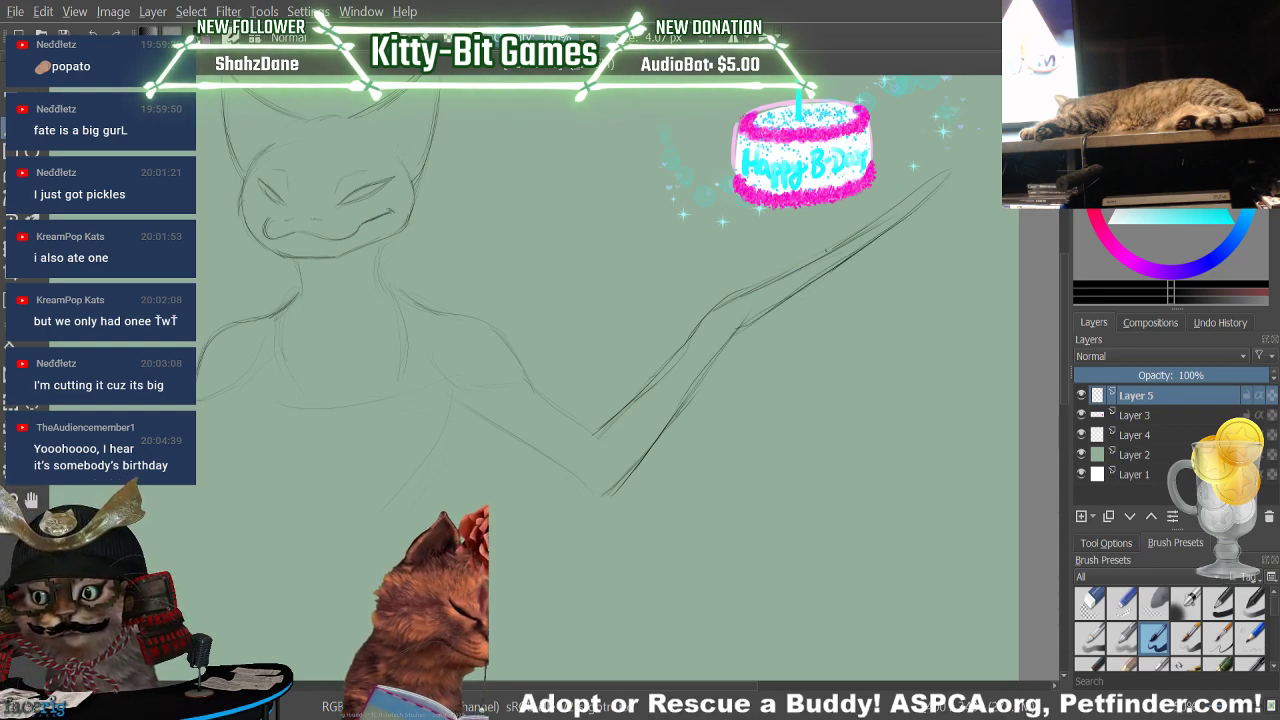
drag(826, 251, 950, 178)
drag(882, 219, 948, 178)
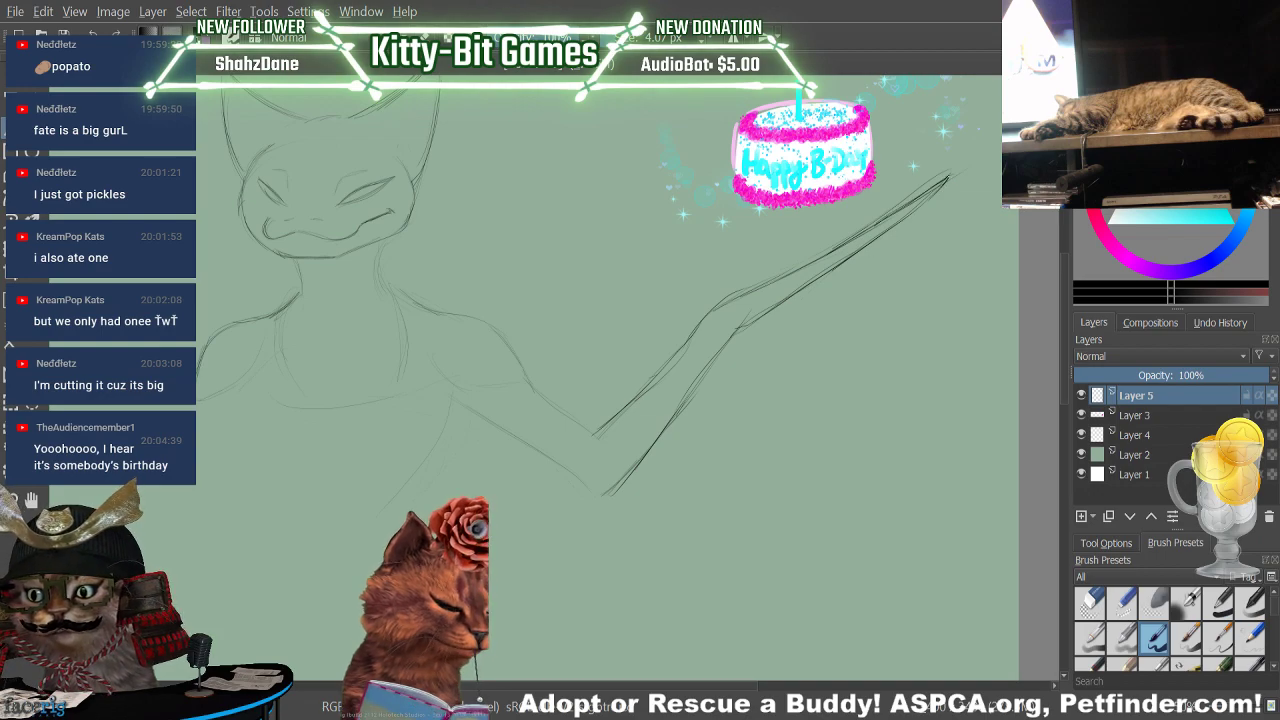
drag(840, 260, 926, 203)
Erase the rough strokes on the right forearm's lower edge above the elbow and redraw that stretch as a smoother curve
key(/)
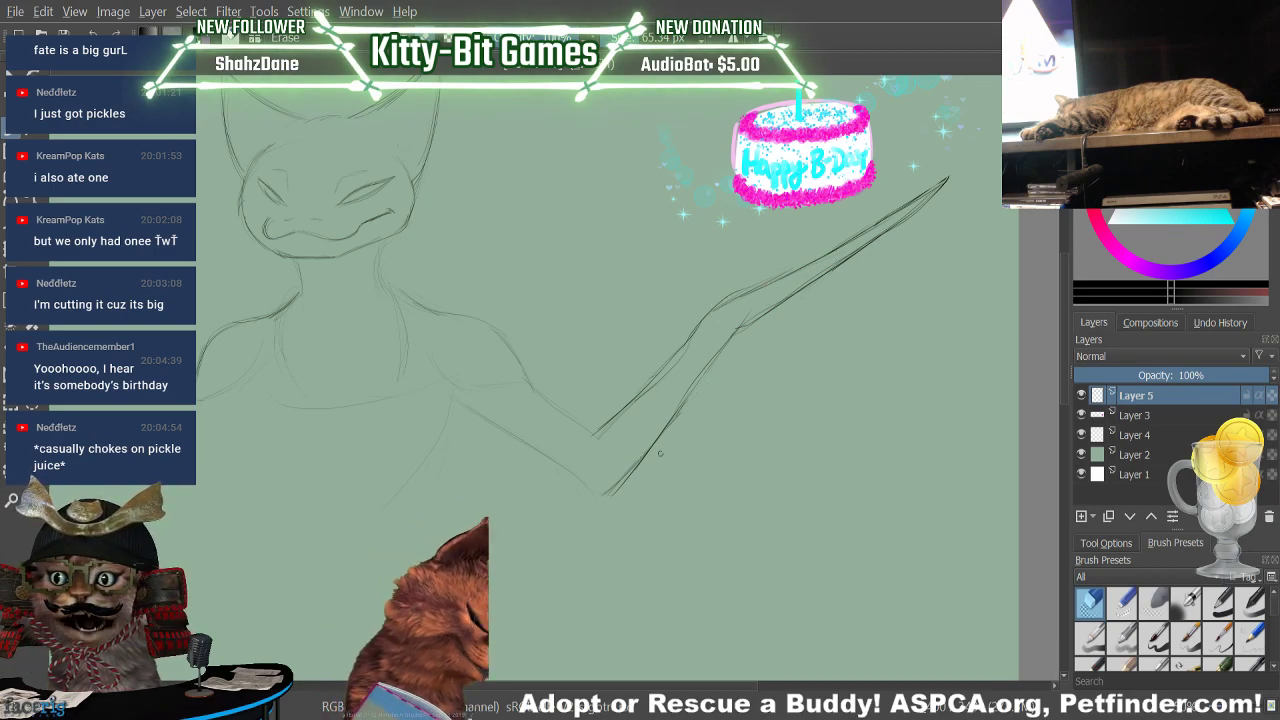
drag(659, 453, 678, 412)
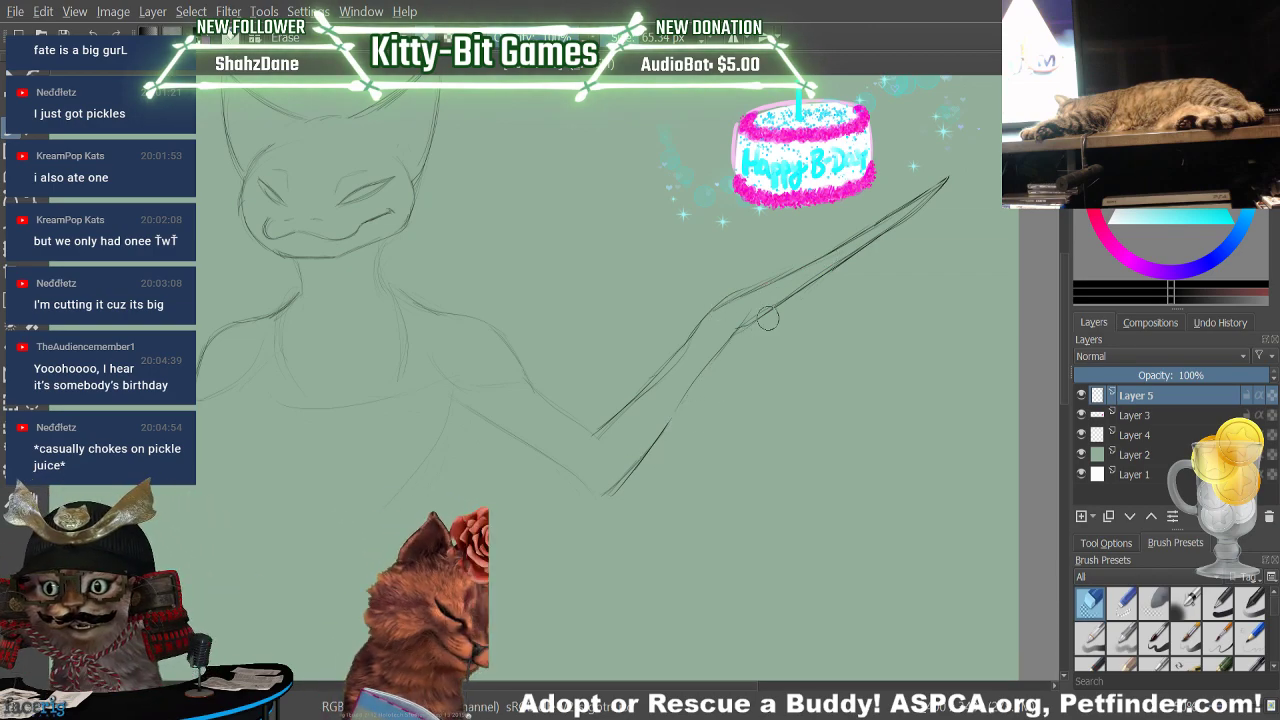
key(slash)
drag(616, 488, 717, 346)
drag(670, 416, 758, 308)
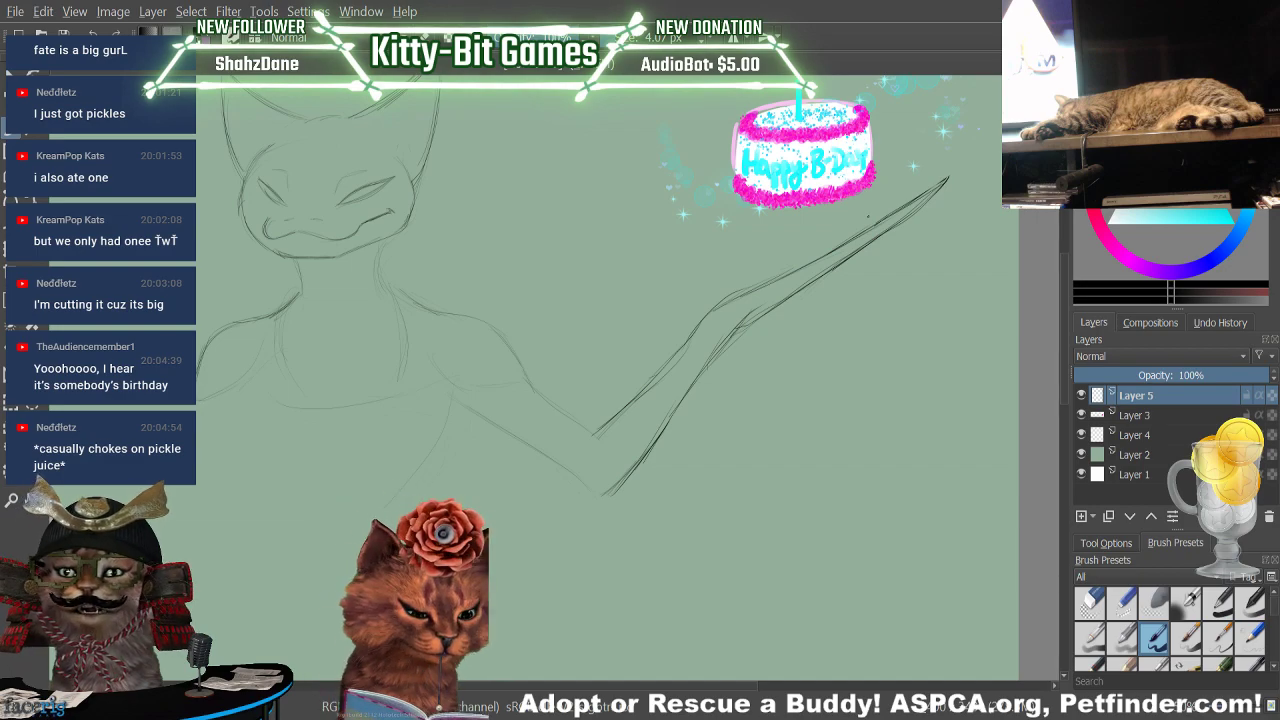
Sketch a pointed, spade-like shape at the tip of the right arm and add short strokes inside it
key(e)
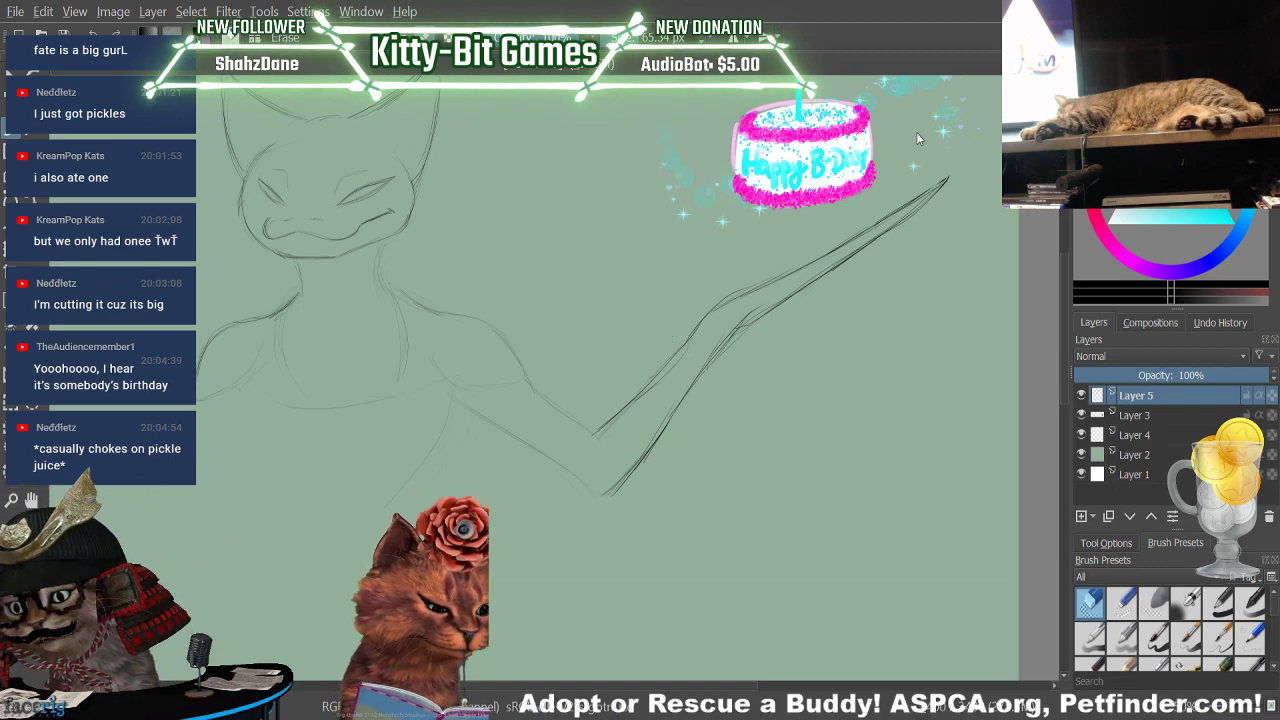
key(e)
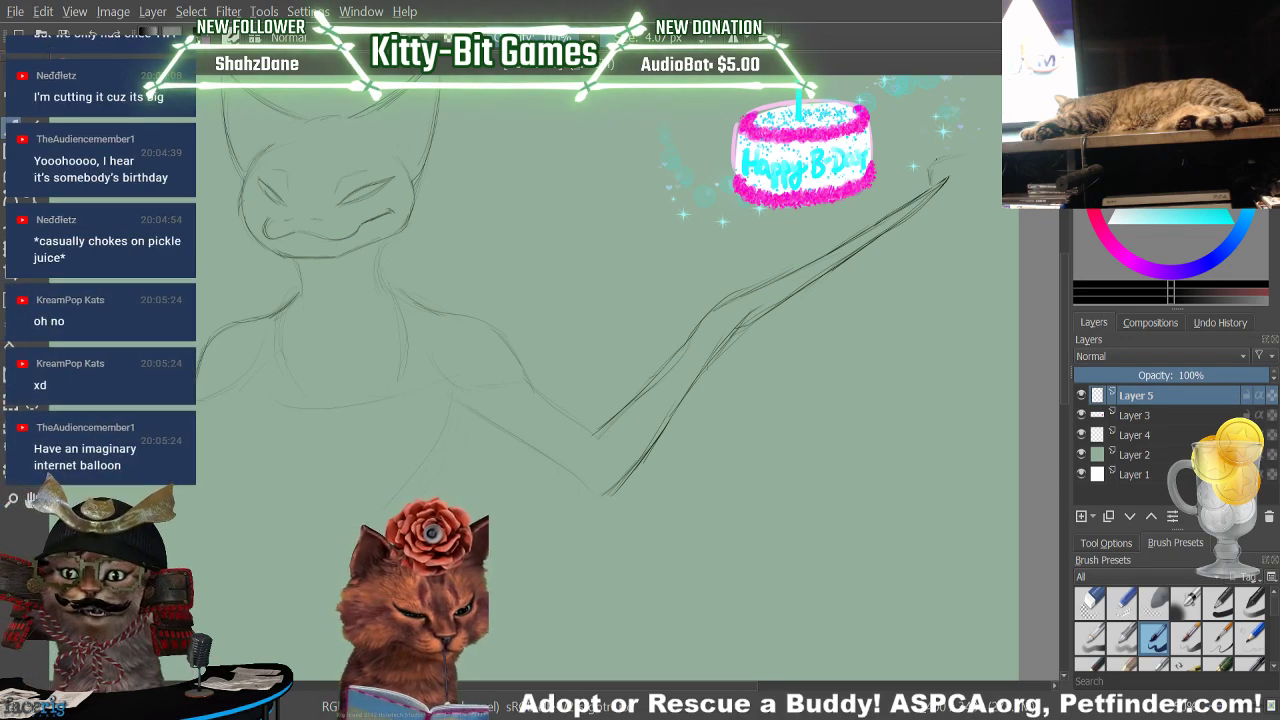
mouse_move(945, 152)
mouse_down()
mouse_move(984, 142)
mouse_move(952, 206)
mouse_up()
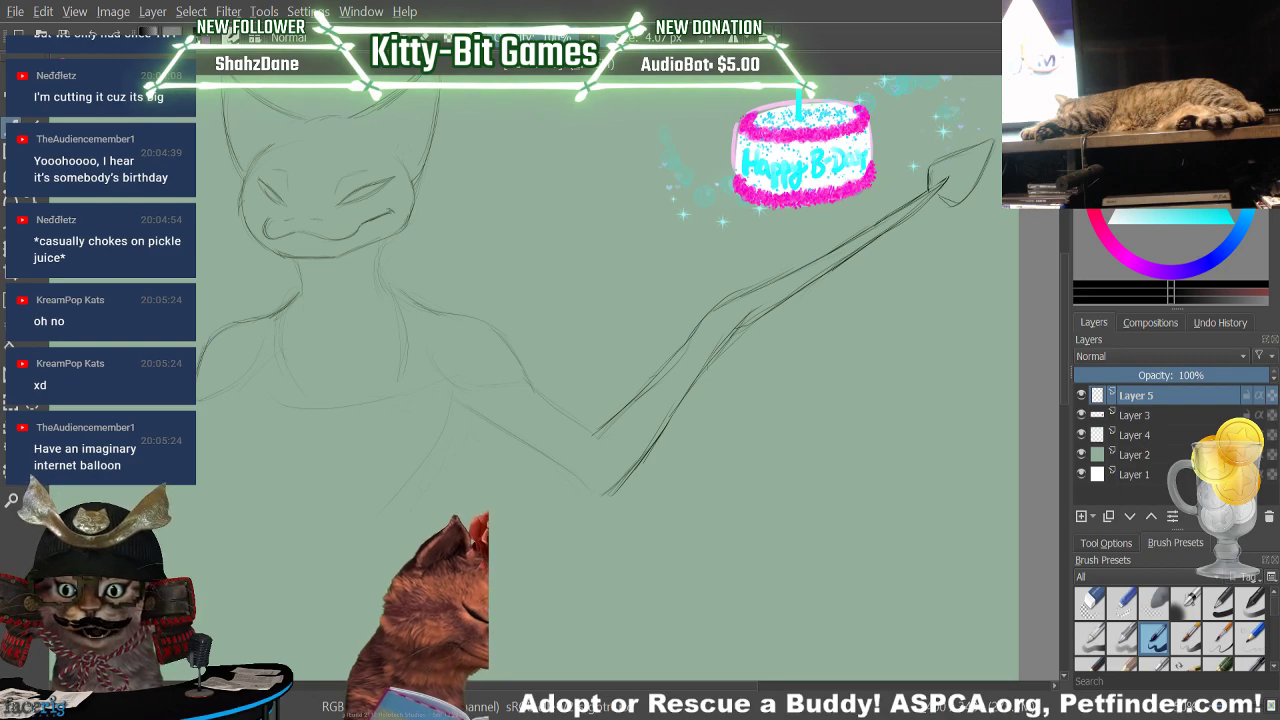
mouse_move(930, 161)
mouse_down()
mouse_move(998, 134)
mouse_move(960, 205)
mouse_up()
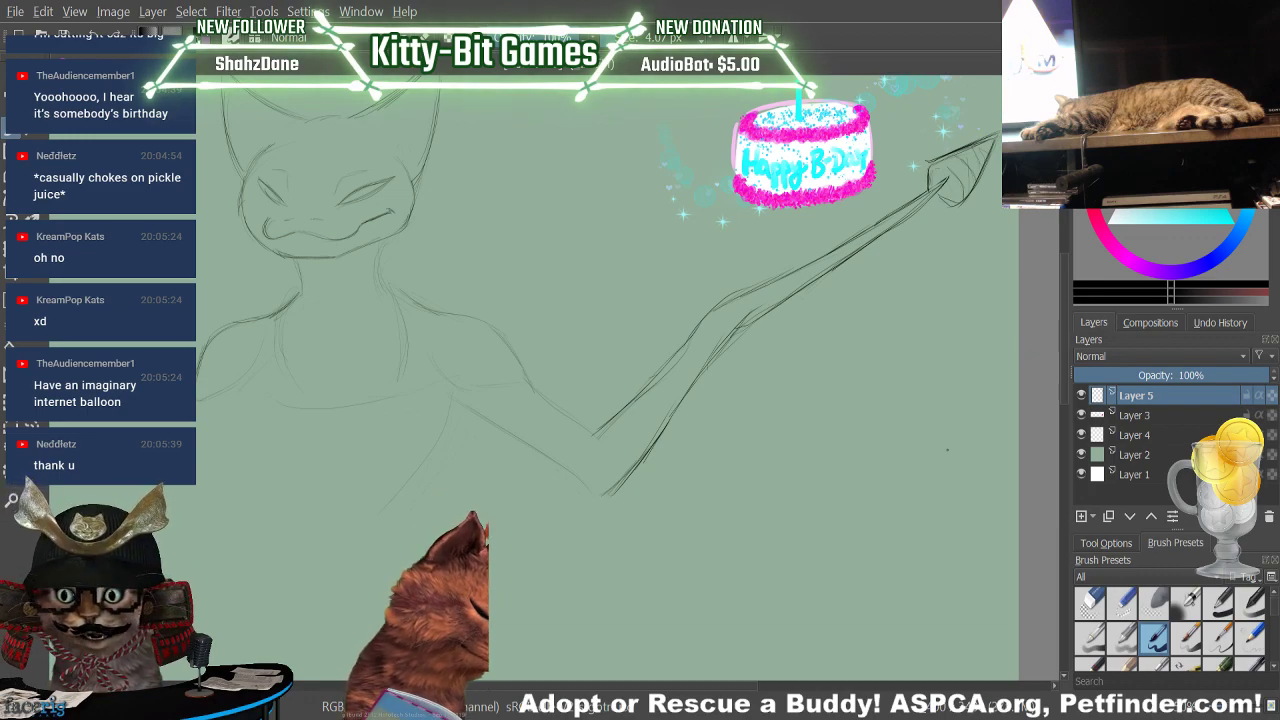
Sketch the left arm bent at the elbow, with two upper-arm edges and a forearm raised outward, and refine its lines
drag(737, 687, 695, 698)
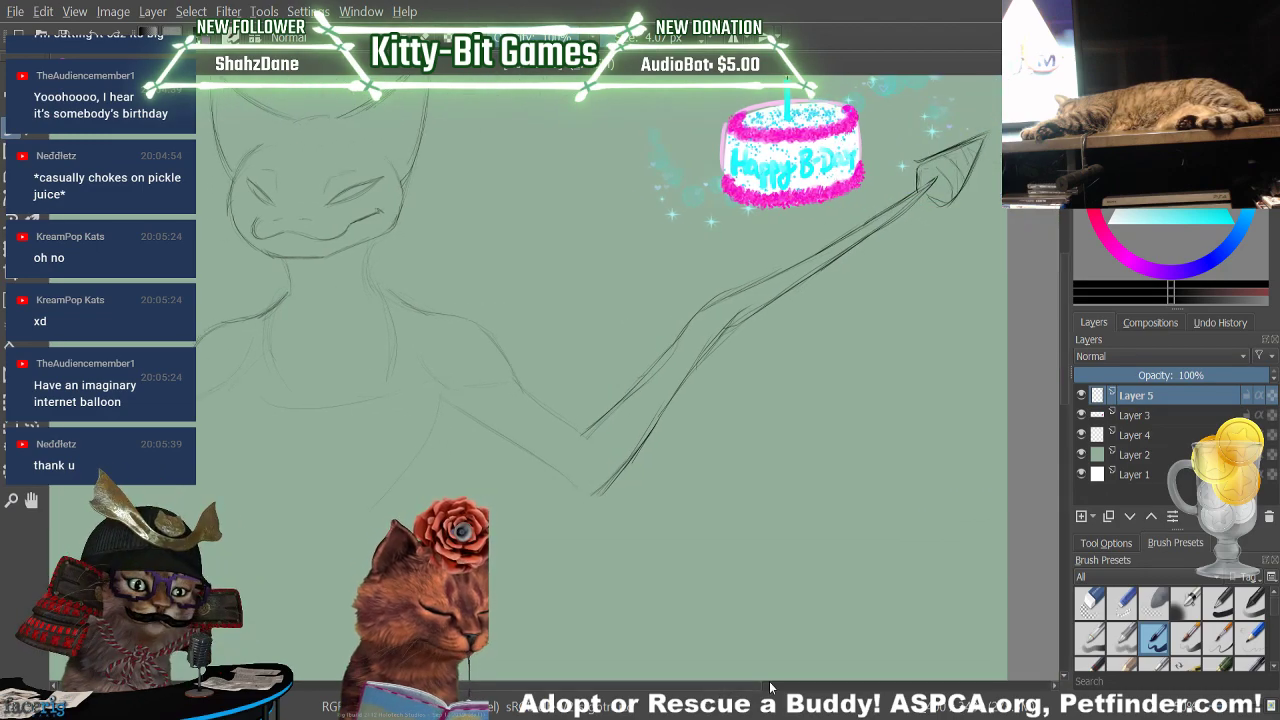
key(2)
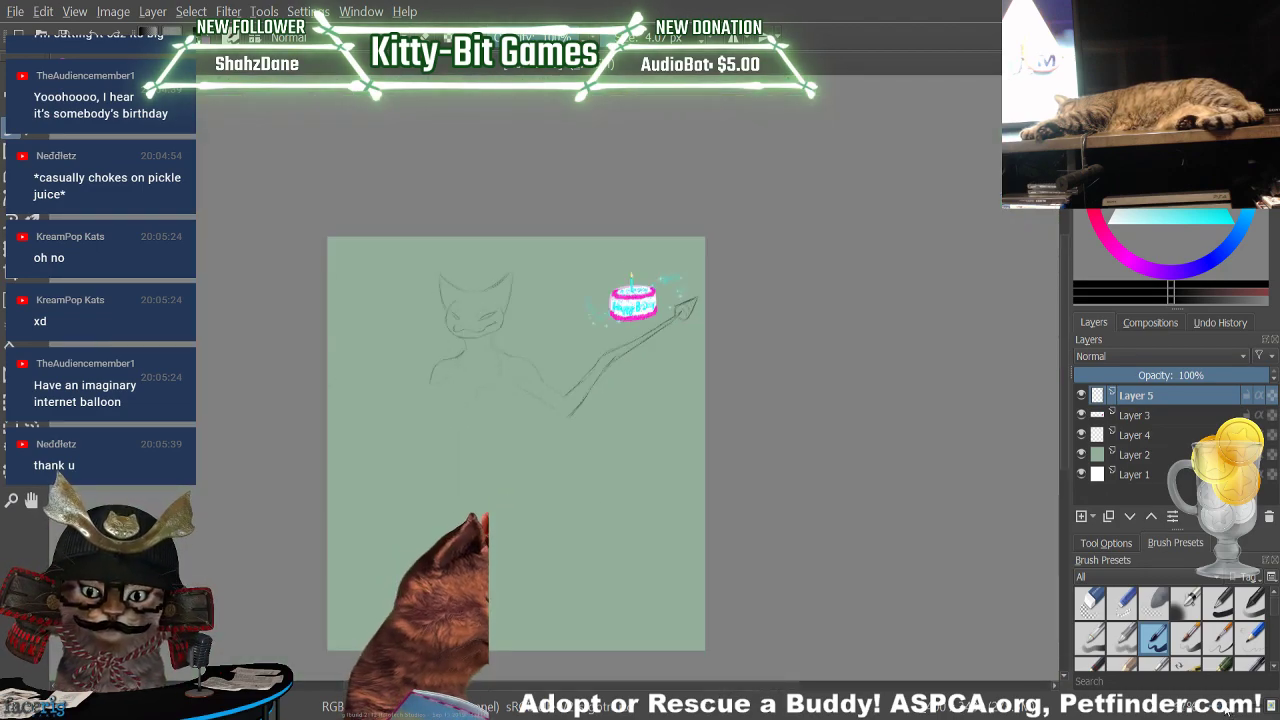
key(ctrl+plus)
key(ctrl+plus)
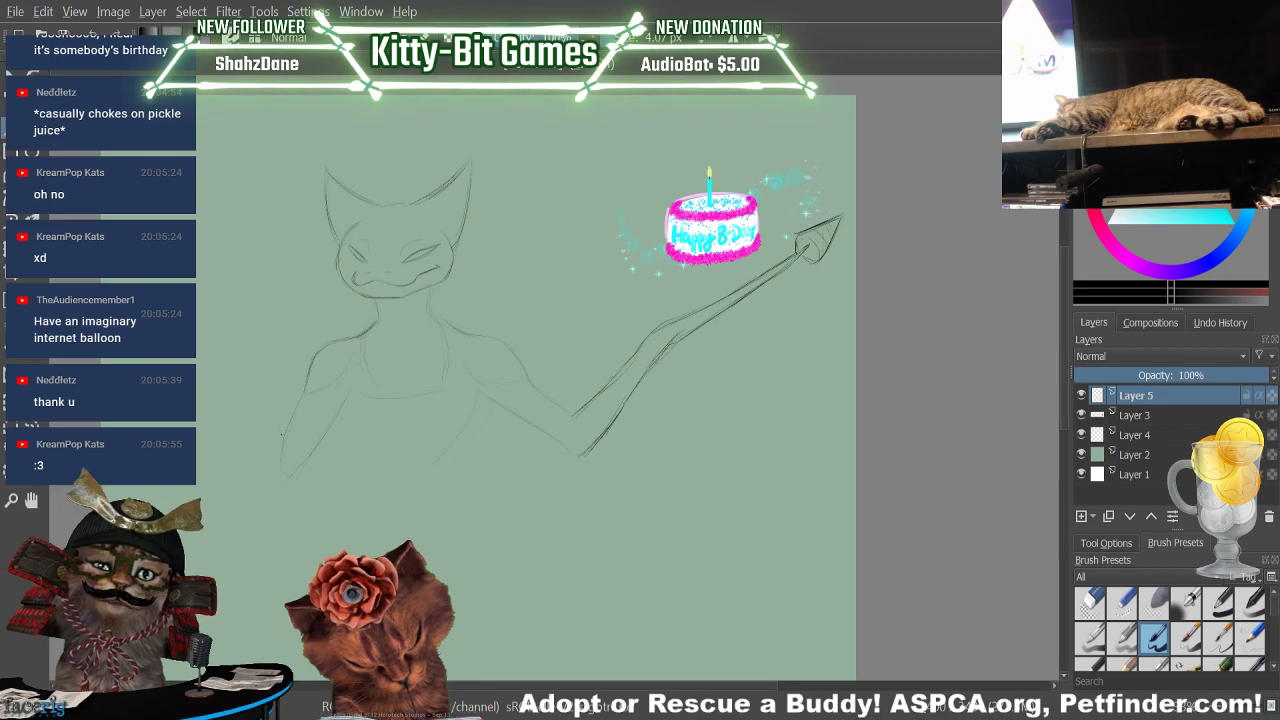
drag(264, 399, 243, 378)
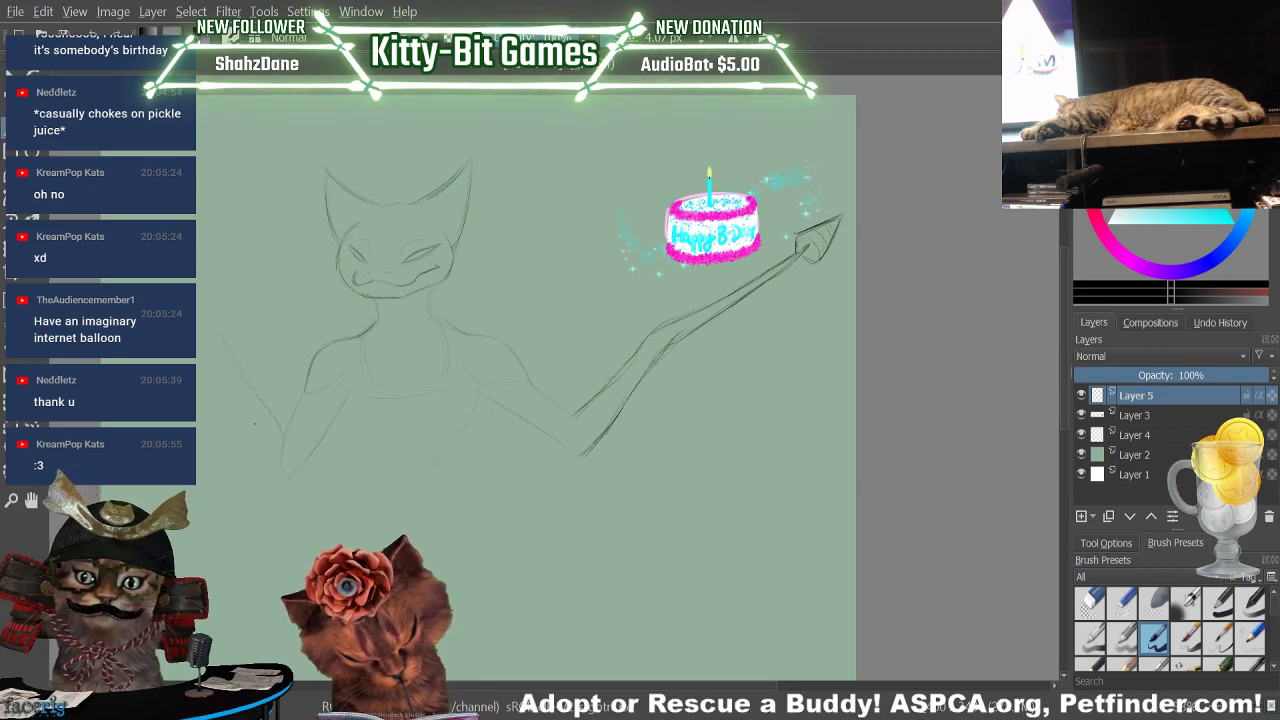
mouse_move(208, 358)
mouse_down()
mouse_move(268, 478)
mouse_move(312, 454)
mouse_move(350, 398)
mouse_up()
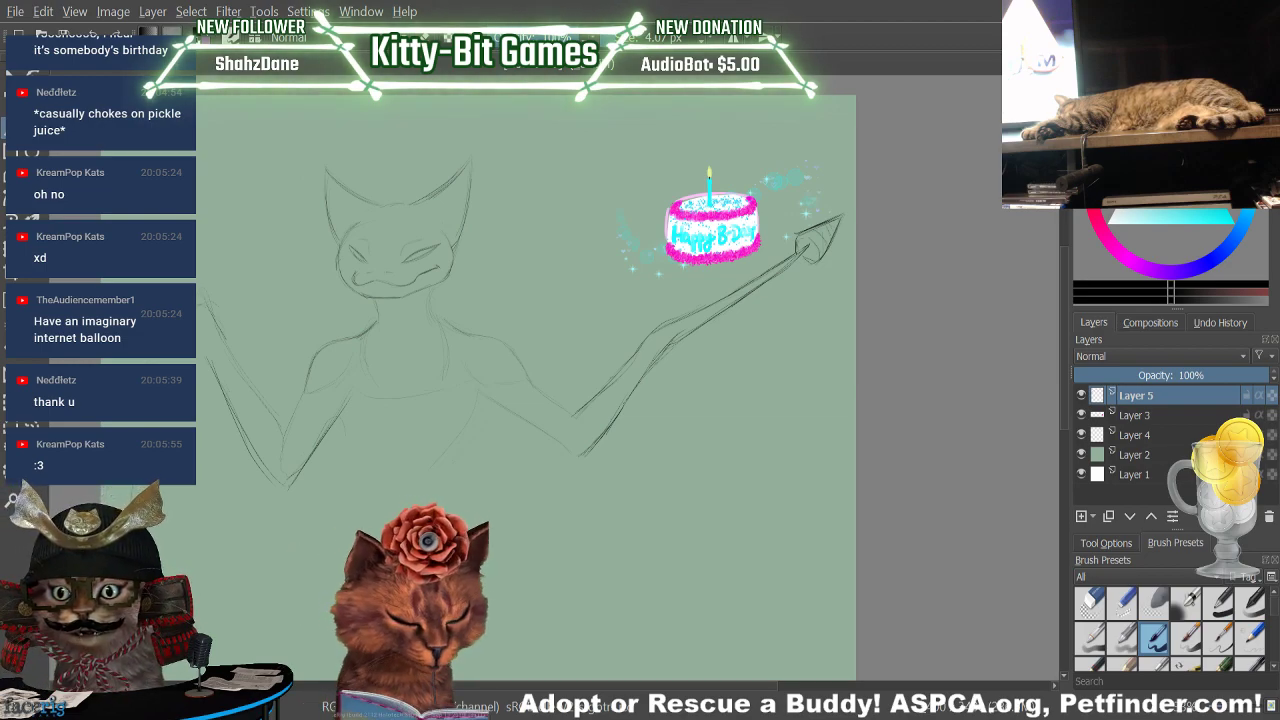
key(/)
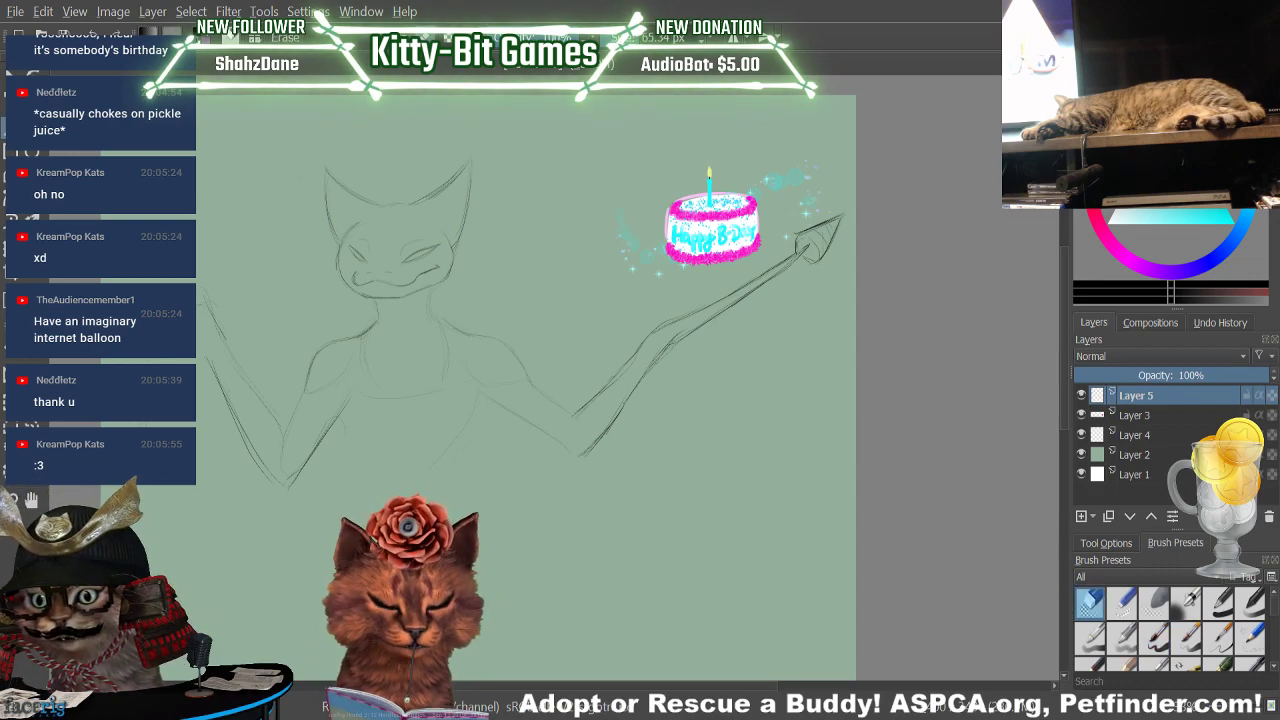
key(e)
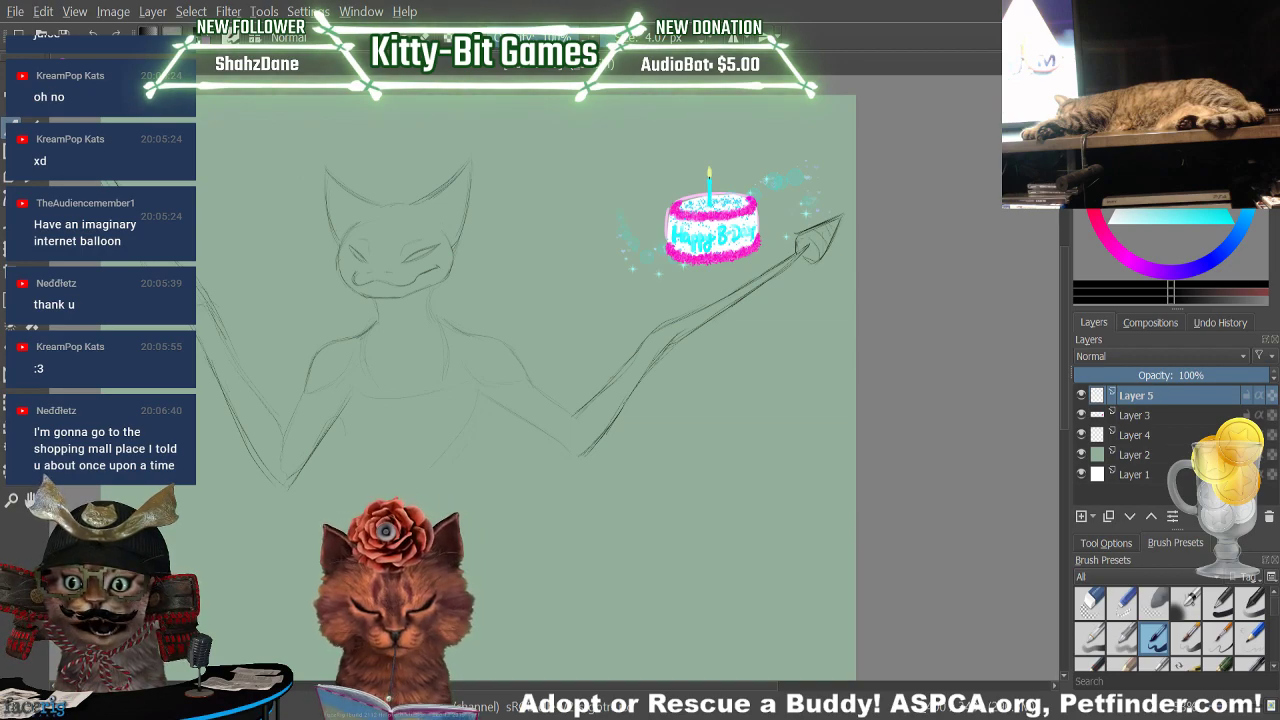
Select the whole character sketch, scale it down and position it so the right hand sits just beneath the birthday cake
mouse_move(226, 238)
mouse_down()
mouse_move(300, 148)
mouse_move(520, 132)
mouse_move(563, 243)
mouse_move(866, 160)
mouse_move(680, 468)
mouse_move(203, 540)
mouse_move(104, 184)
mouse_up()
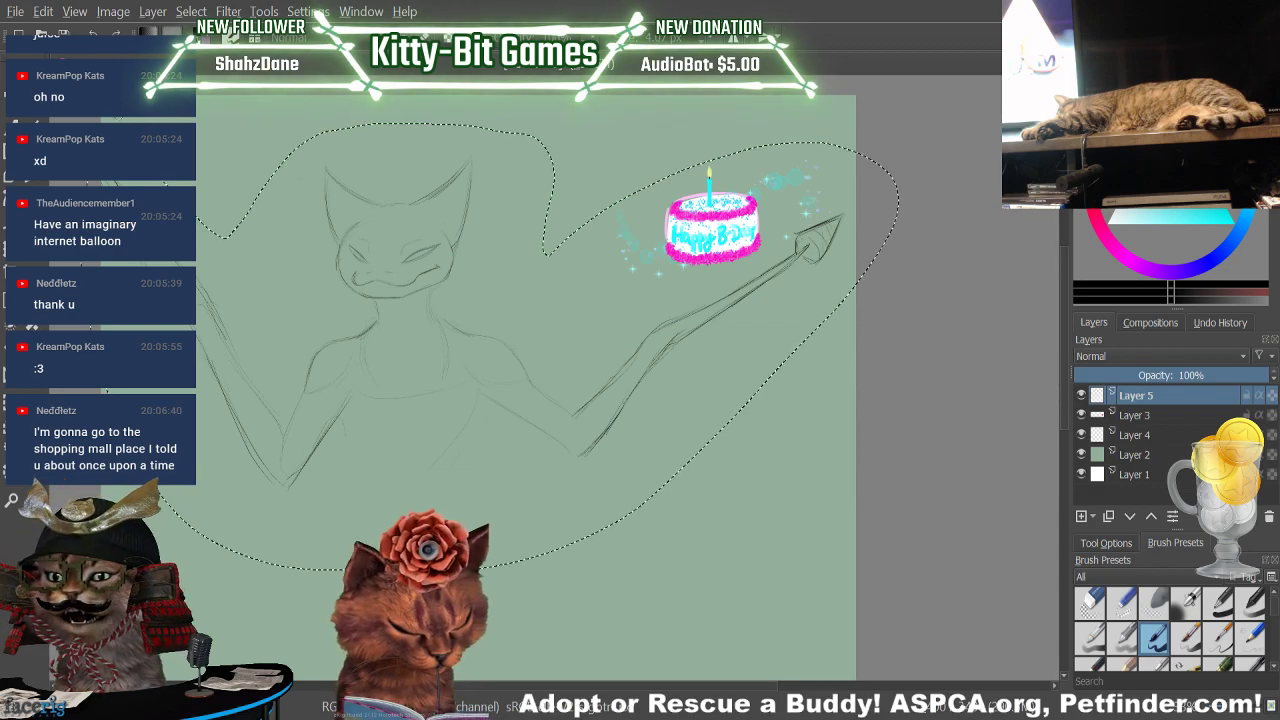
key(ctrl+t)
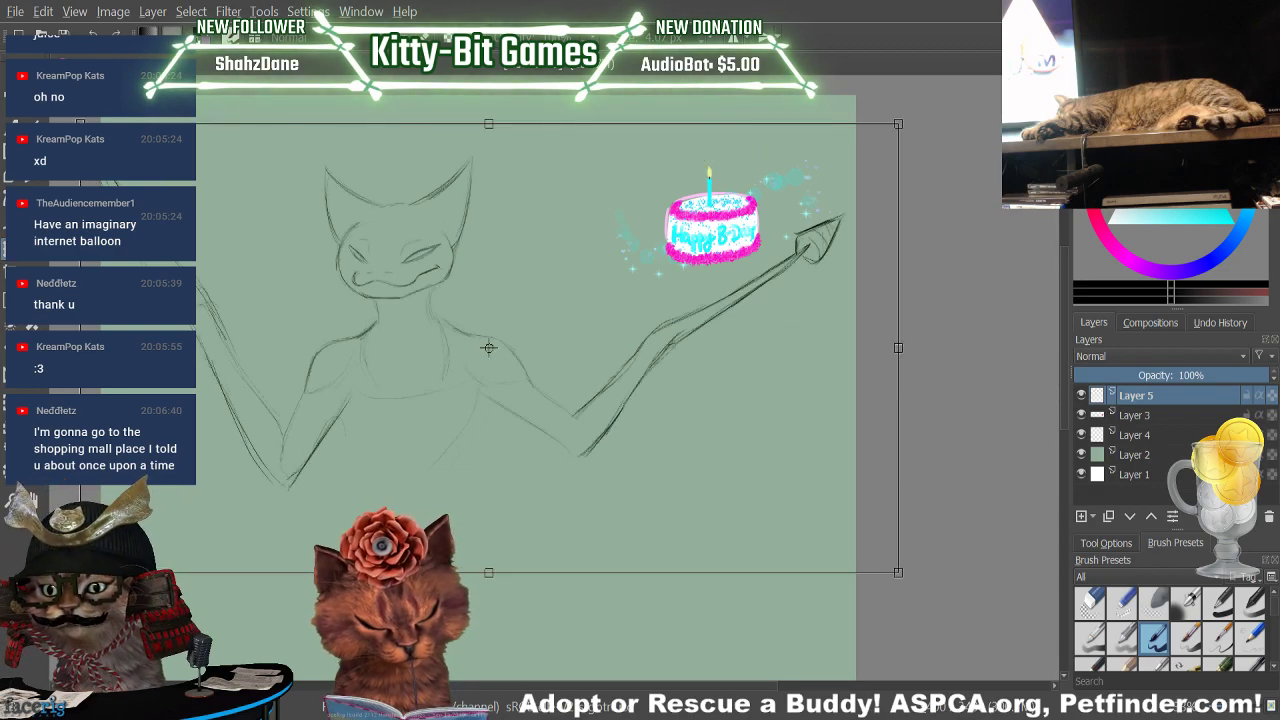
drag(899, 571, 724, 465)
drag(580, 380, 630, 443)
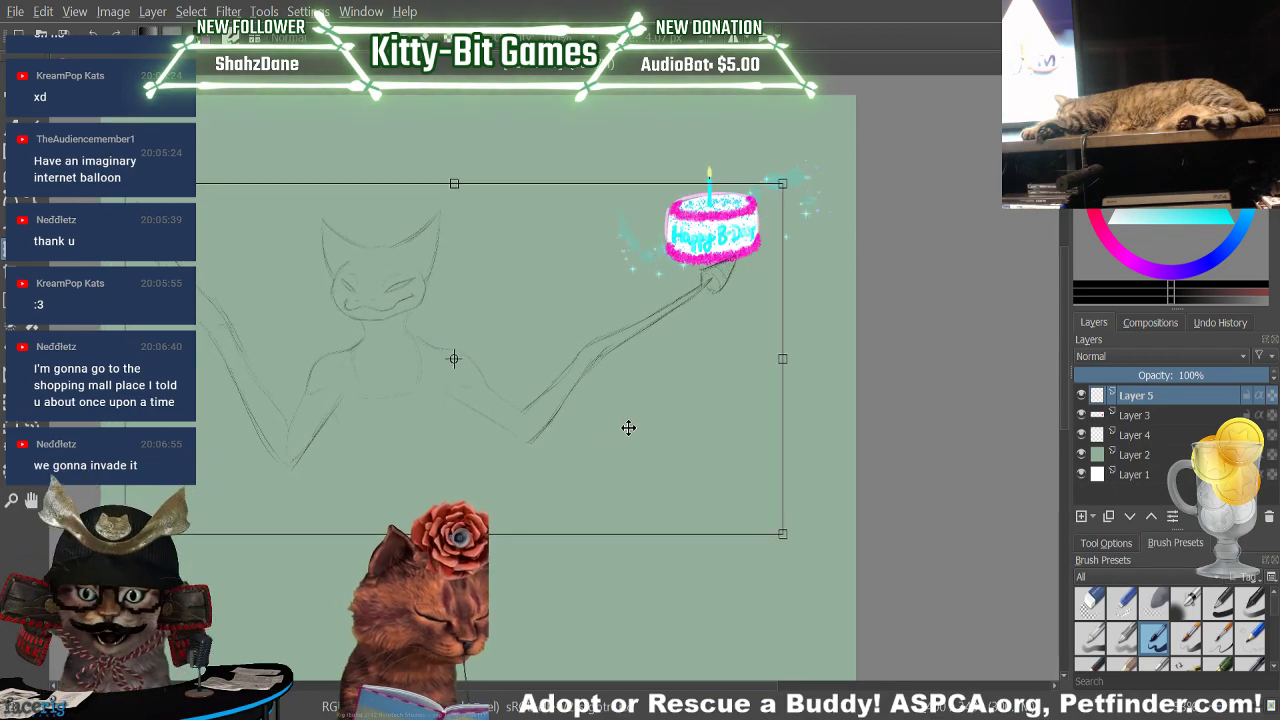
key(Return)
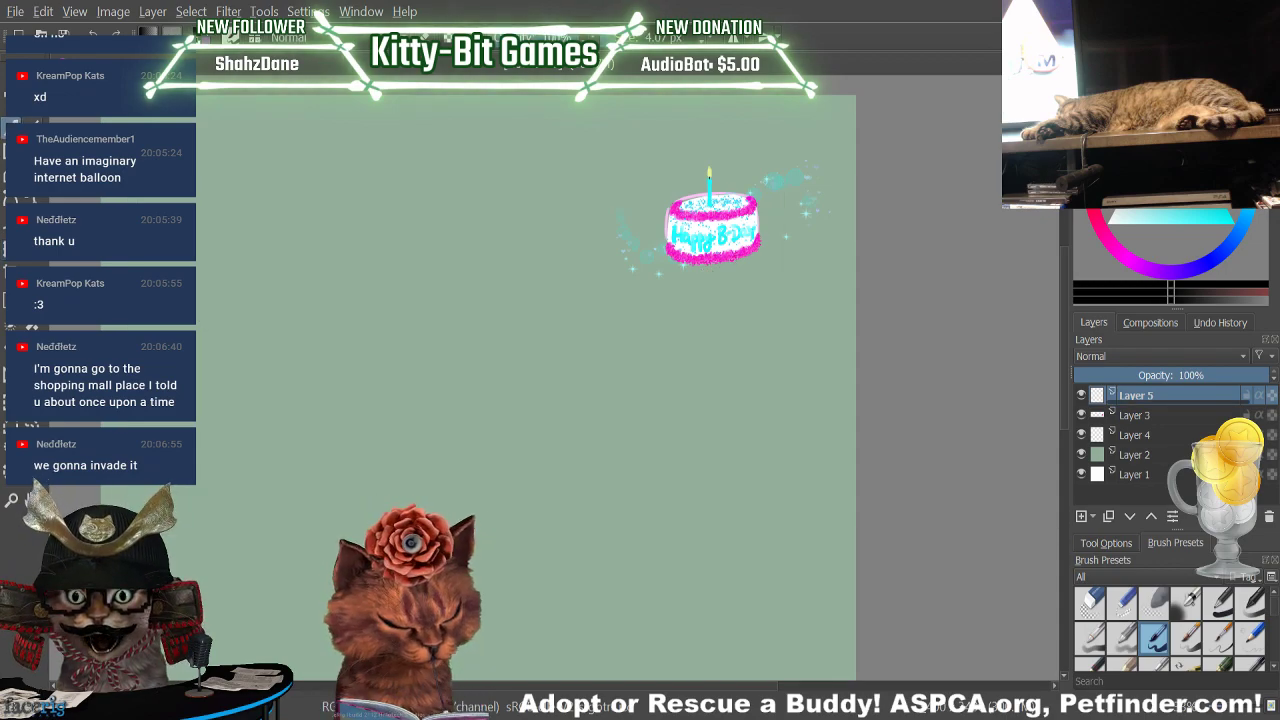
click(225, 62)
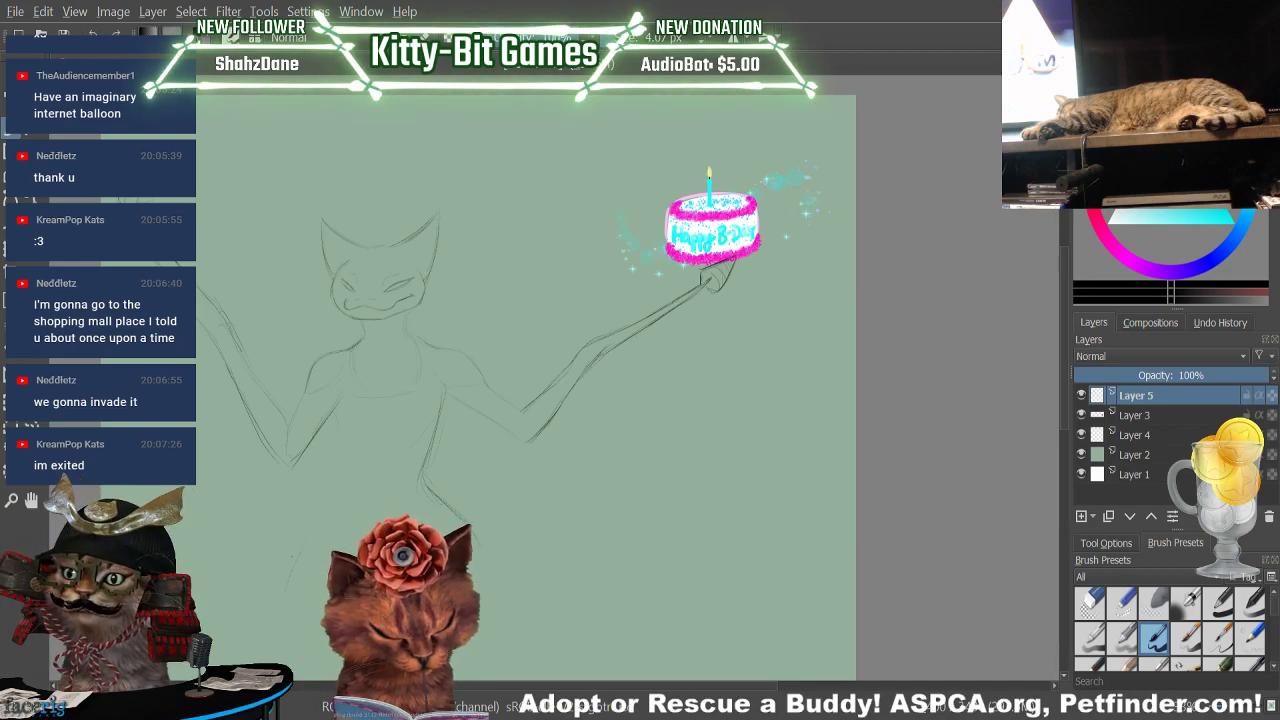
Sketch the left side of the torso and an outward-curving left hip, redrawing the first hip line and cleaning up the left forearm
drag(274, 568, 330, 486)
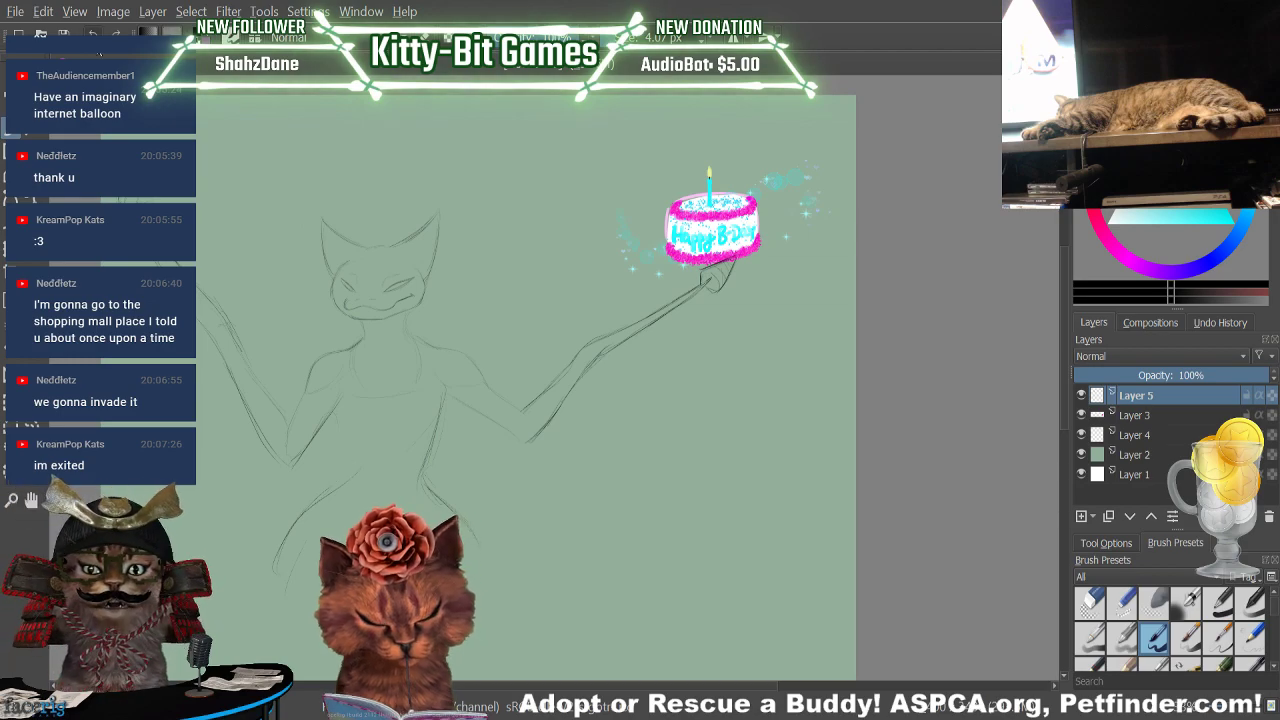
key(ctrl+z)
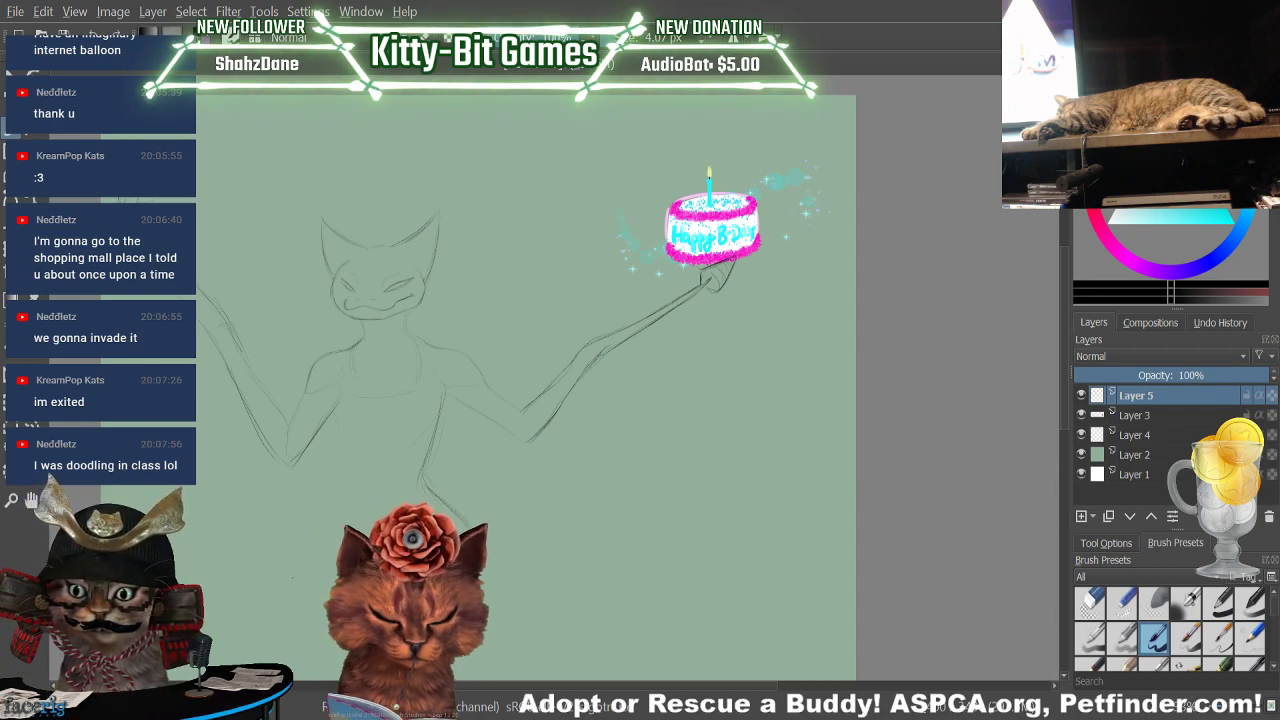
mouse_move(299, 525)
mouse_down()
mouse_move(323, 494)
mouse_move(276, 618)
mouse_up()
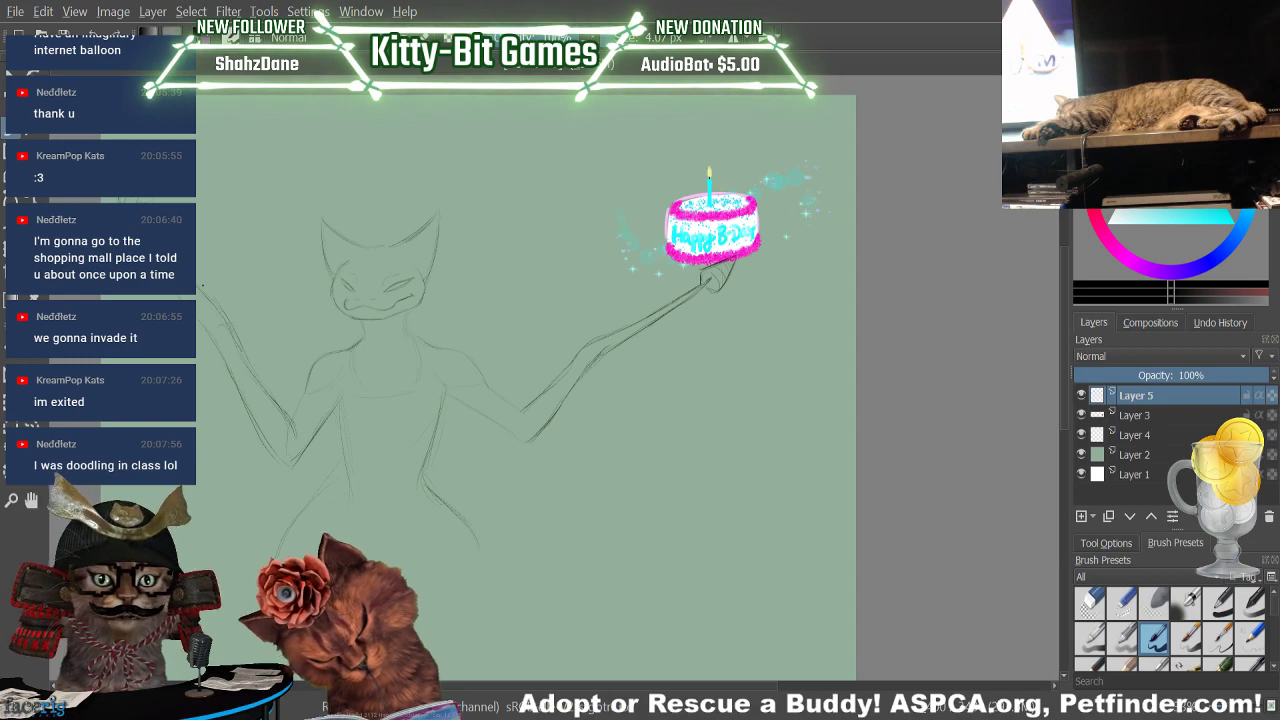
key(e)
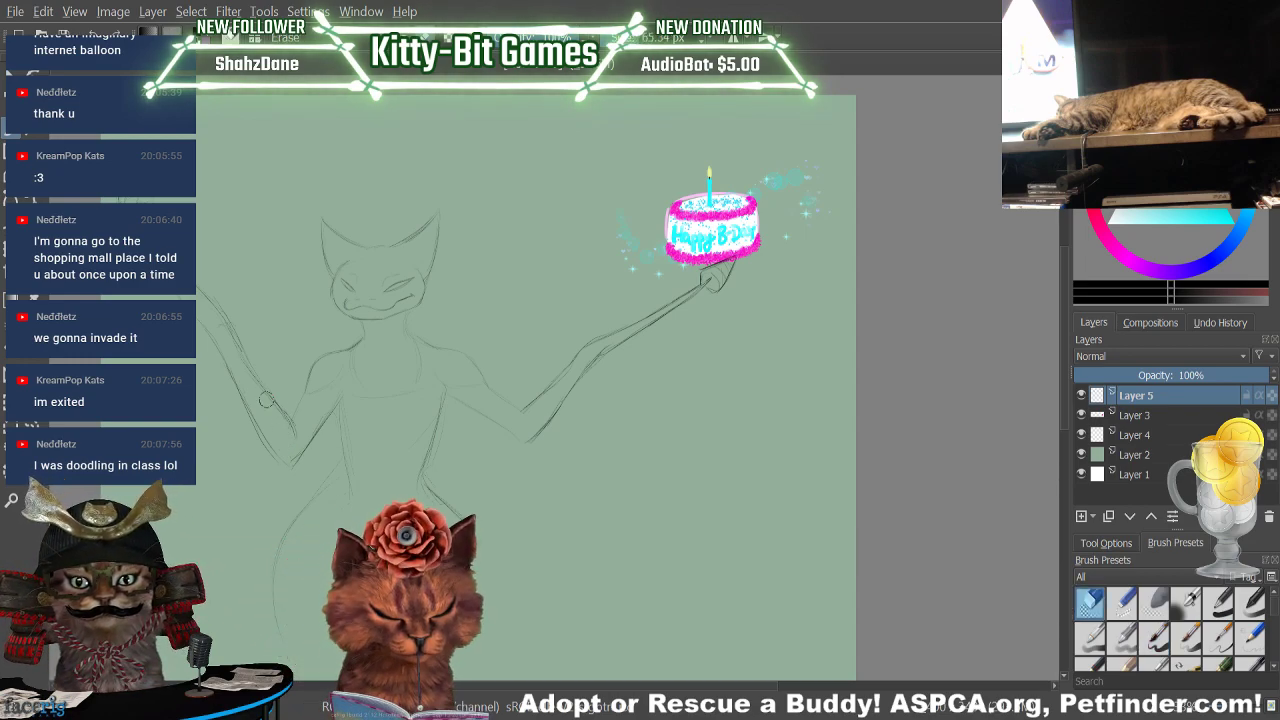
key(e)
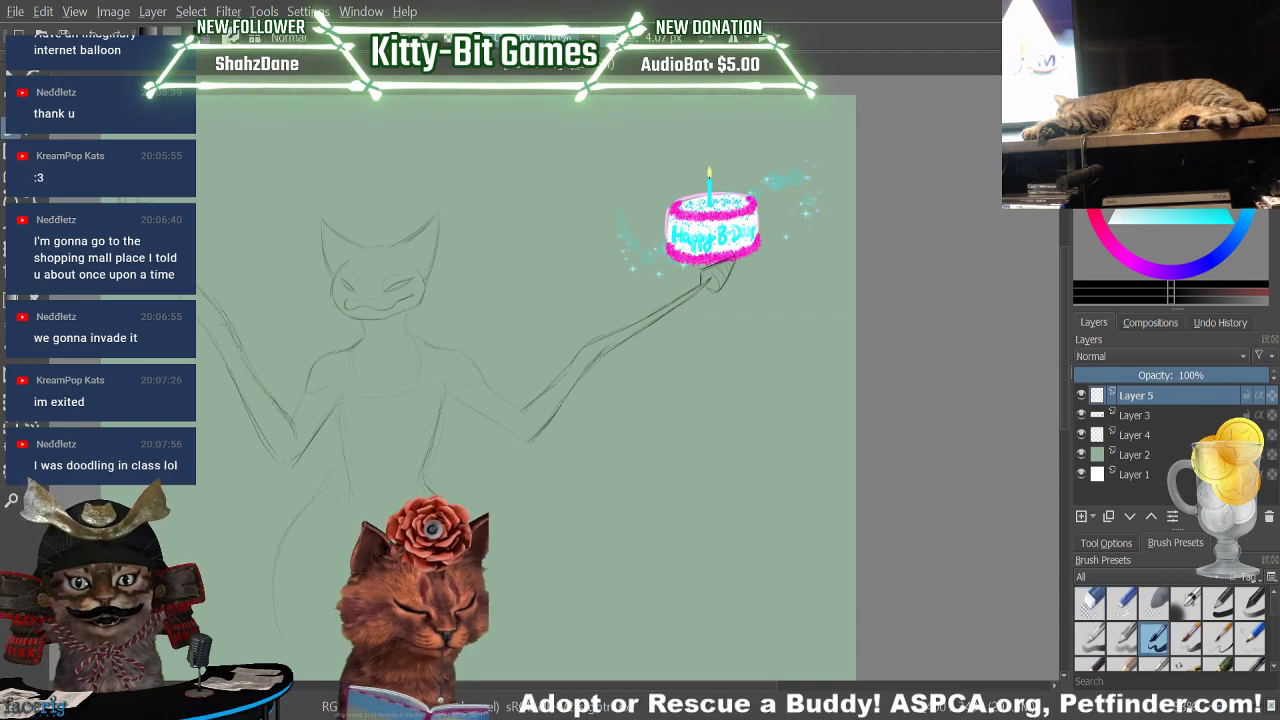
Clean up the left waist and hip lines and darken the contour from the armpit down around the hip
scroll(526, 380, down, 5)
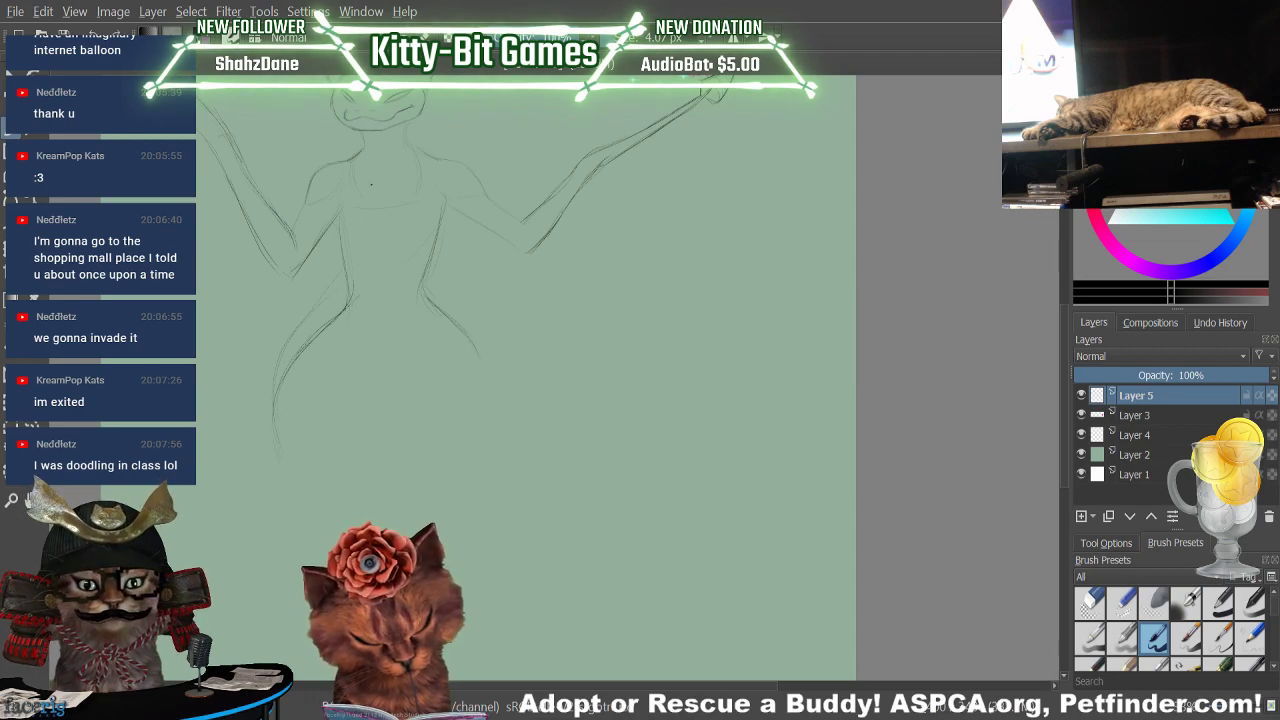
key(e)
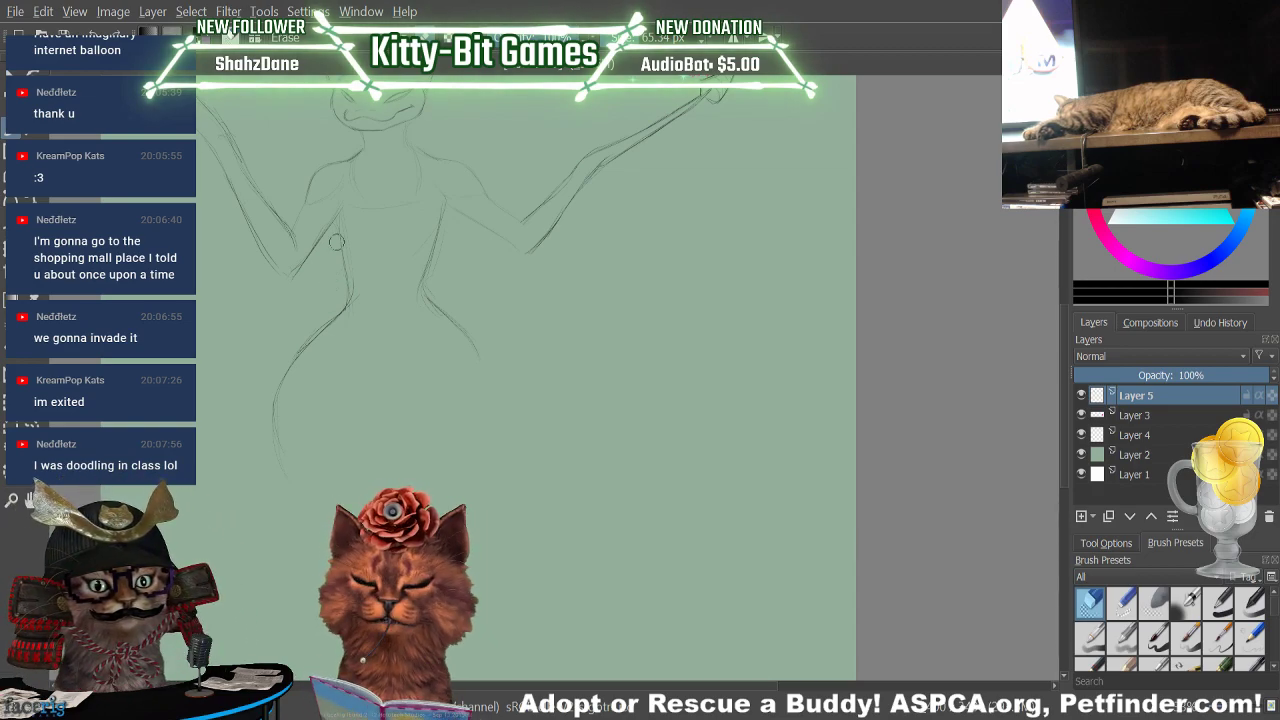
key(slash)
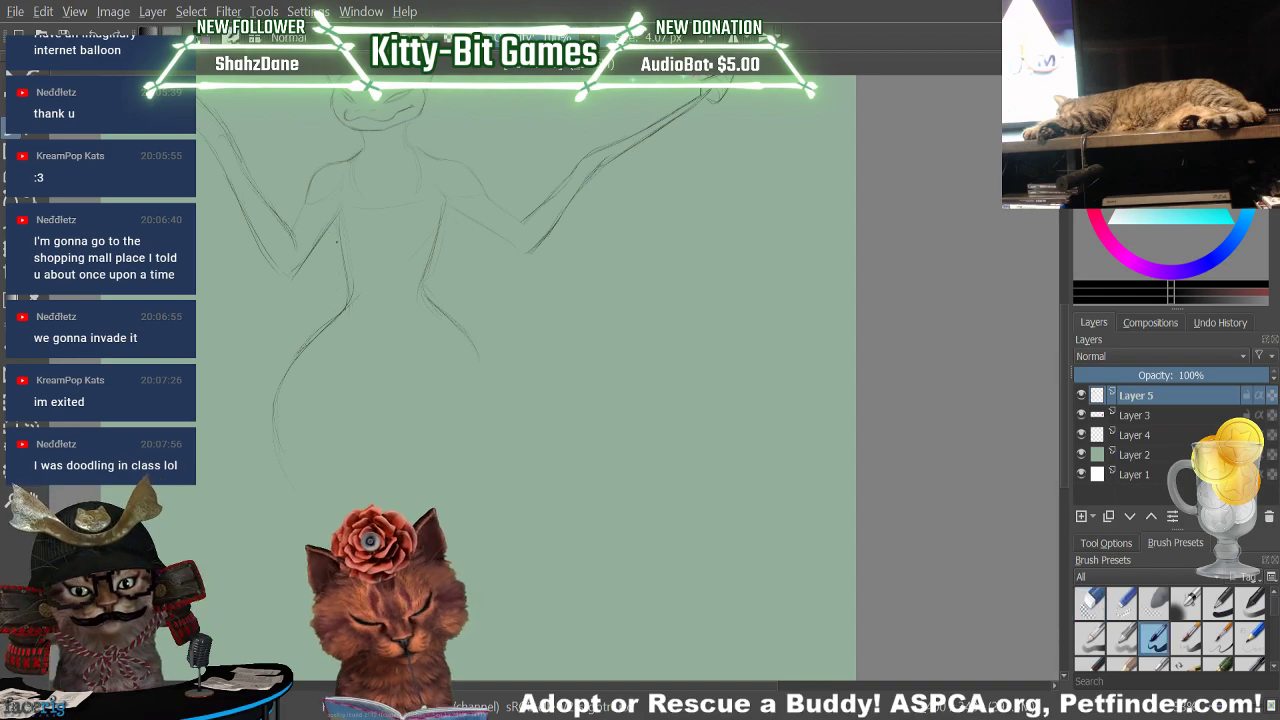
mouse_move(341, 204)
mouse_down()
mouse_move(349, 278)
mouse_move(286, 378)
mouse_move(277, 454)
mouse_up()
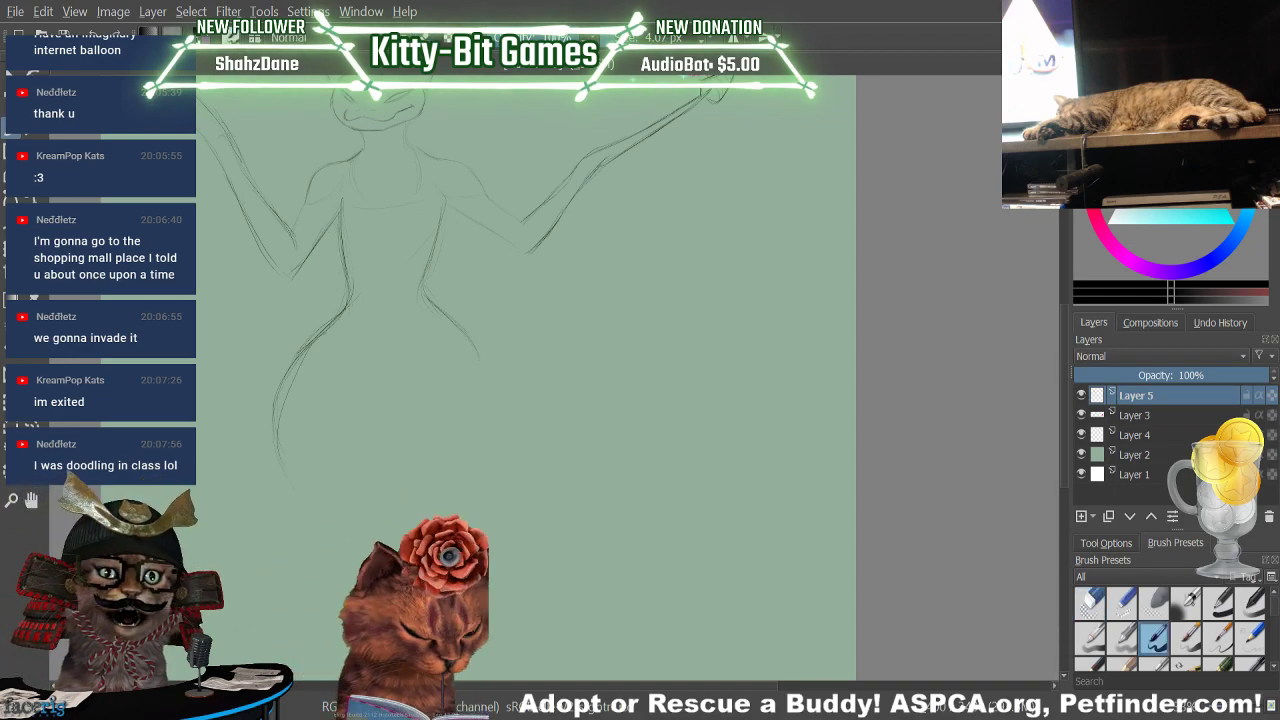
Darken the right torso contour and extend the right hip outward and down to mirror the left hip, undoing the last stroke
mouse_move(441, 222)
mouse_down()
mouse_move(425, 298)
mouse_move(499, 376)
mouse_up()
drag(436, 318, 526, 435)
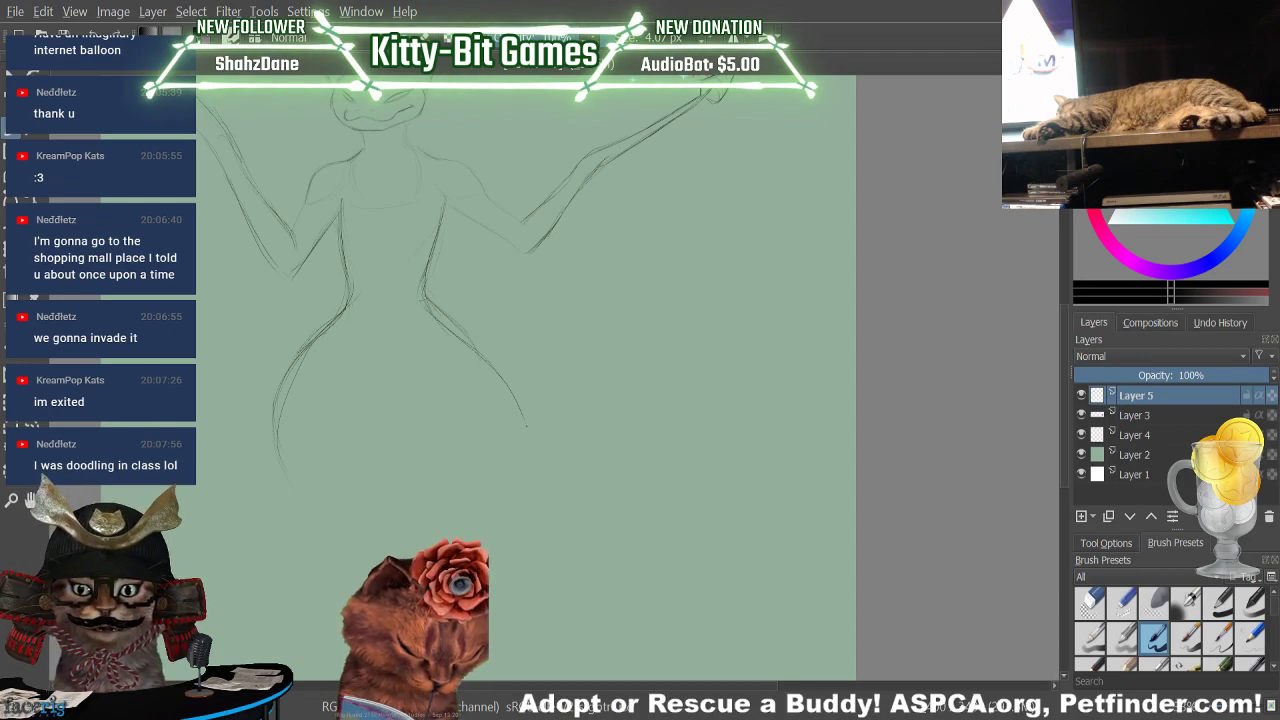
drag(452, 328, 488, 362)
drag(428, 278, 438, 190)
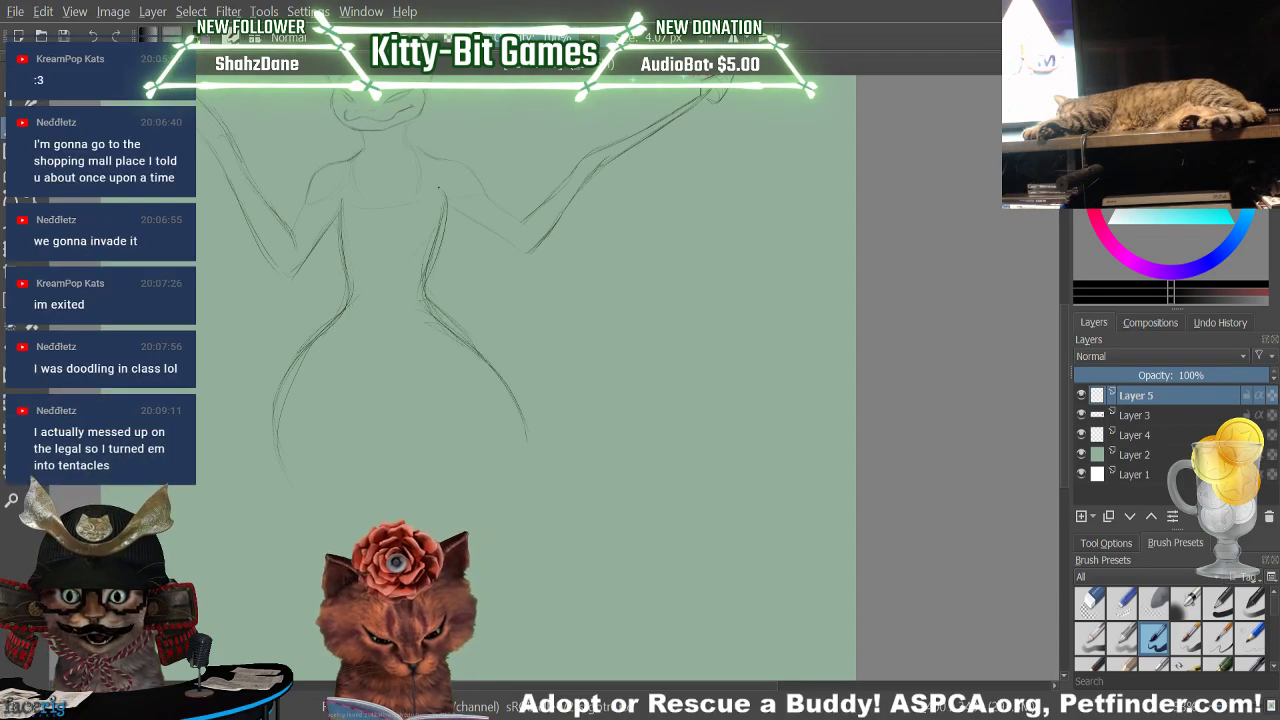
key(ctrl+z)
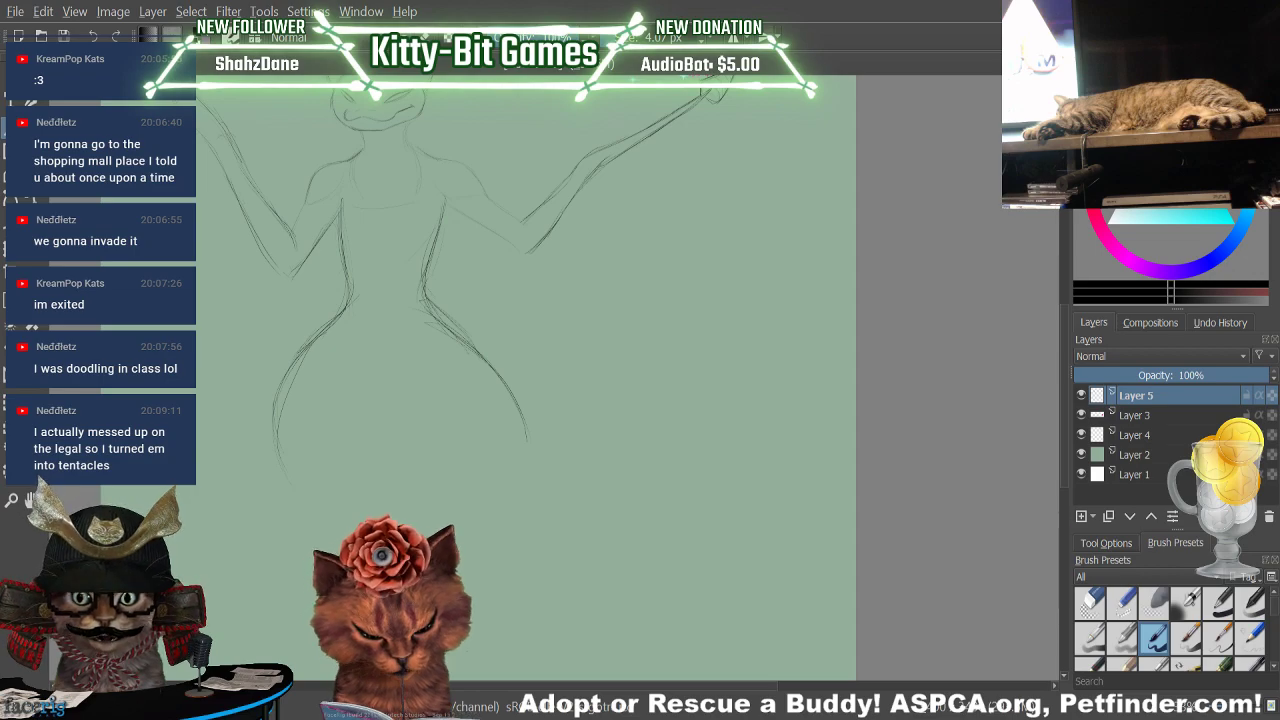
Sketch a narrower right waistline inside the existing contour, undoing the first strokes and redrawing them
key(e)
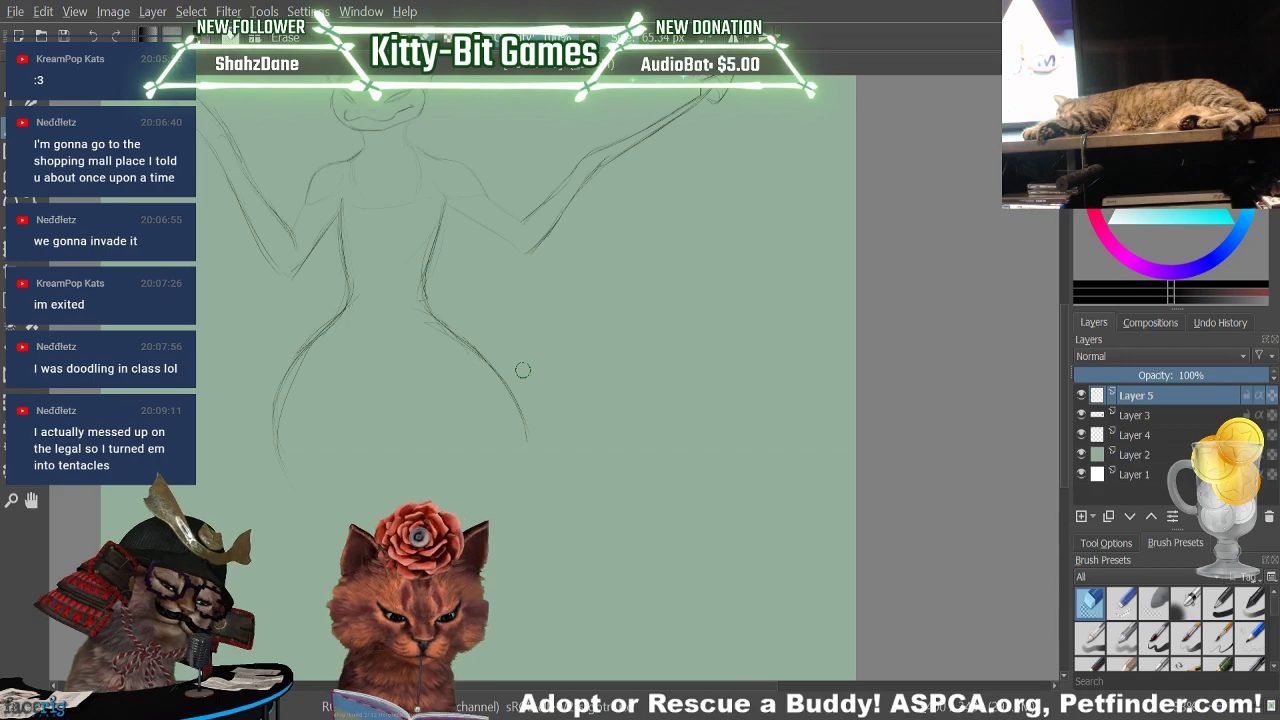
key(e)
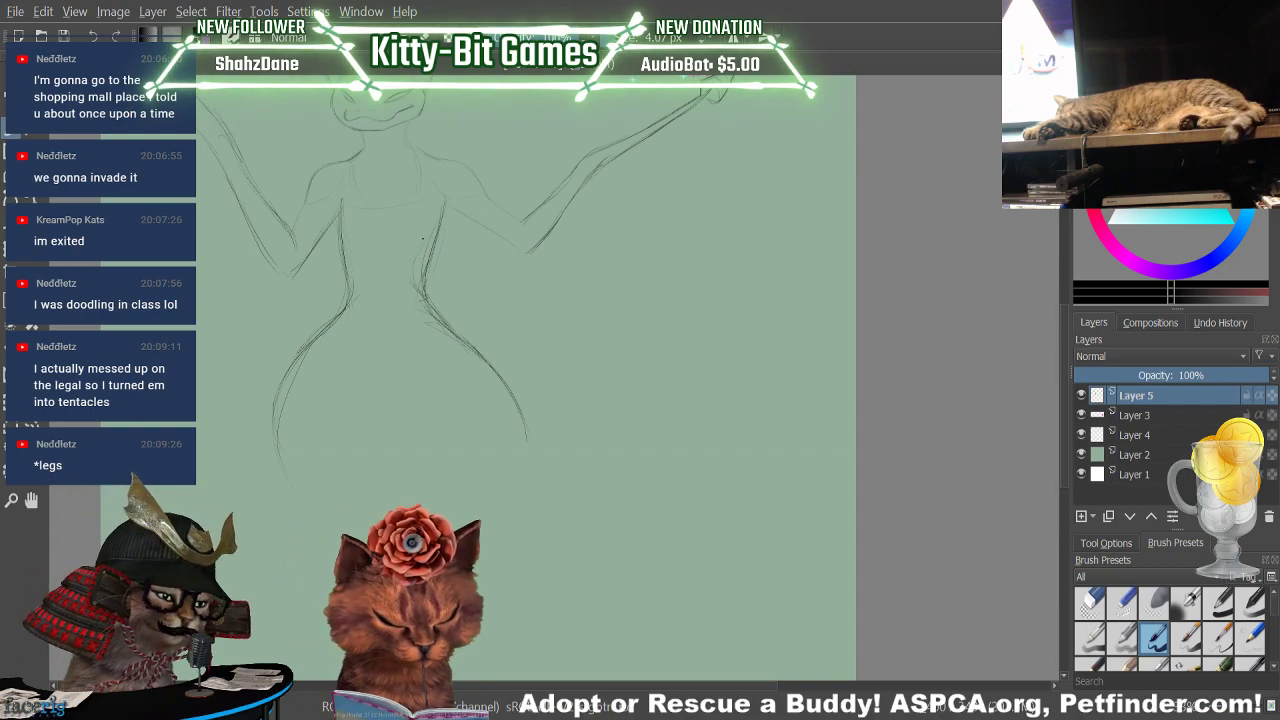
drag(436, 218, 412, 264)
drag(438, 190, 412, 281)
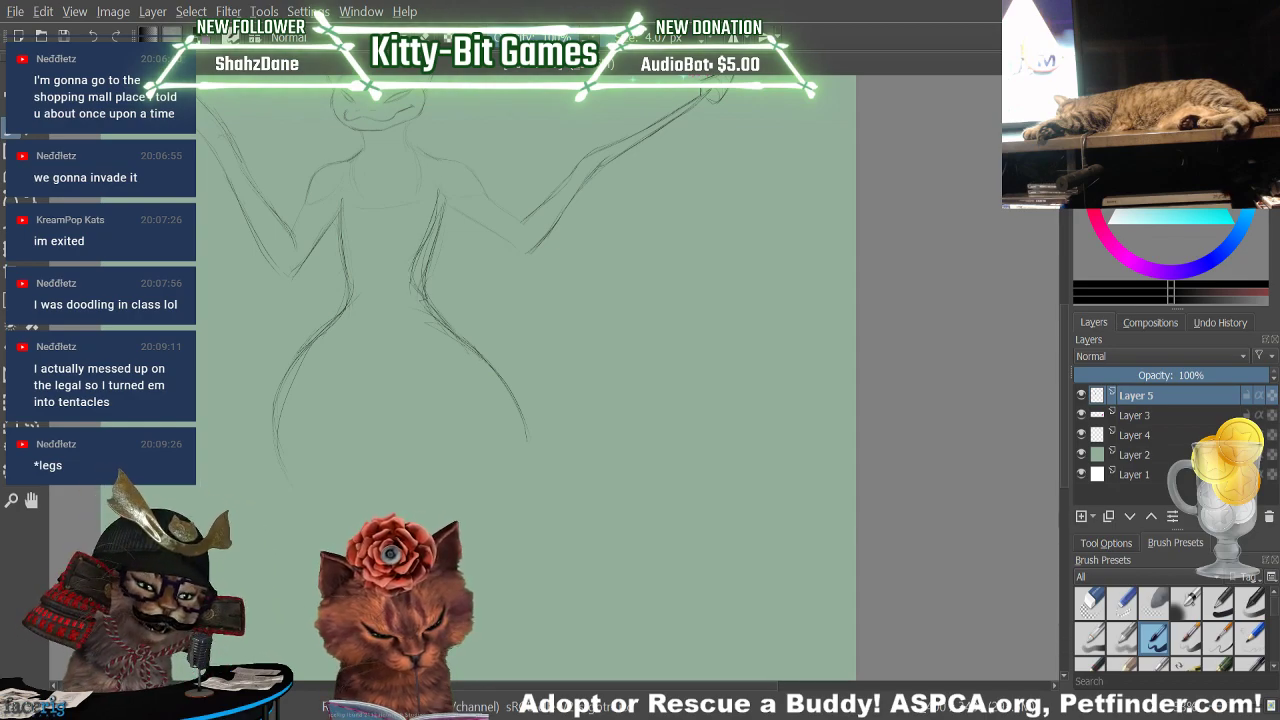
click(94, 36)
click(94, 36)
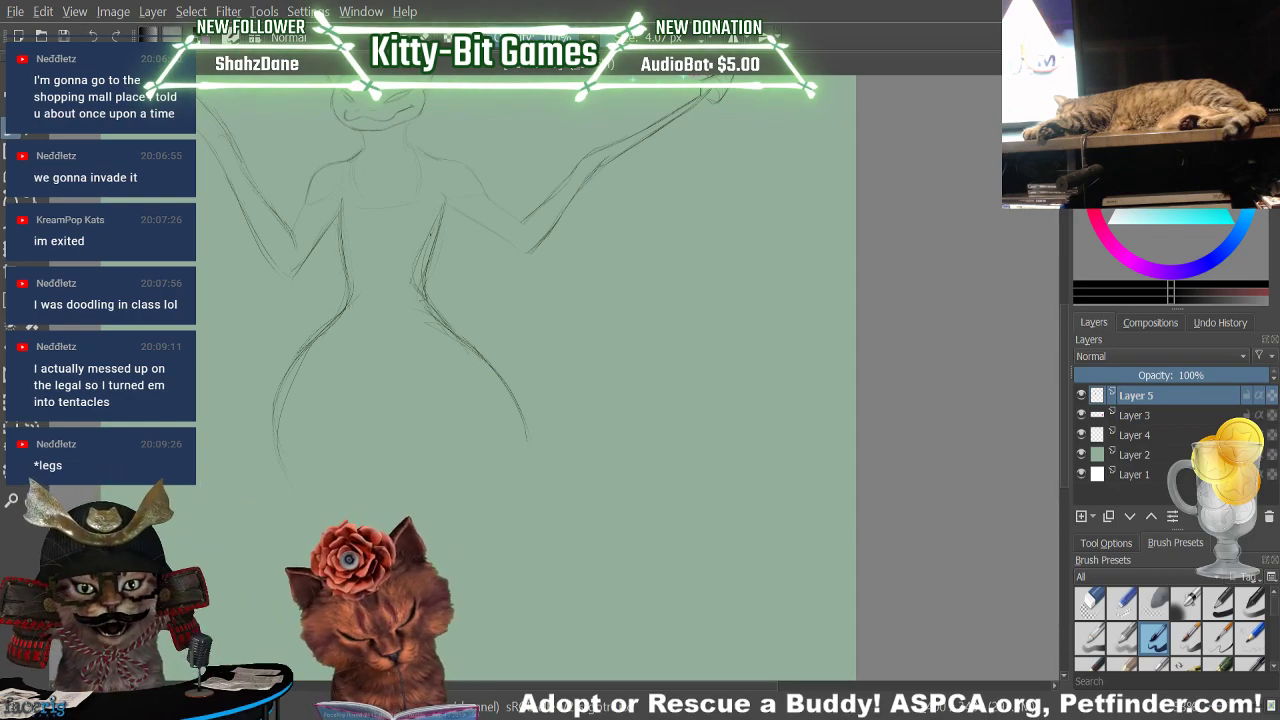
drag(434, 218, 412, 276)
drag(438, 206, 418, 276)
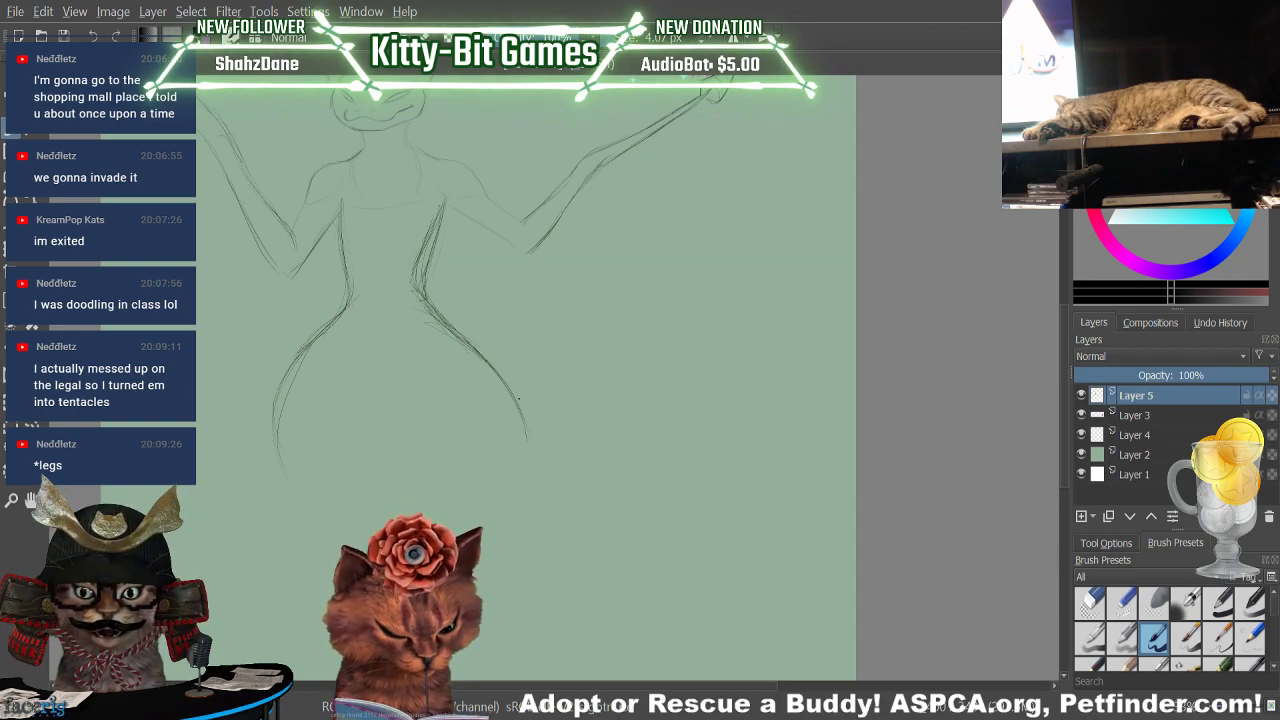
Erase the old outer lines at the right waist and darken the new contour from the waist up to the armpit
key(e)
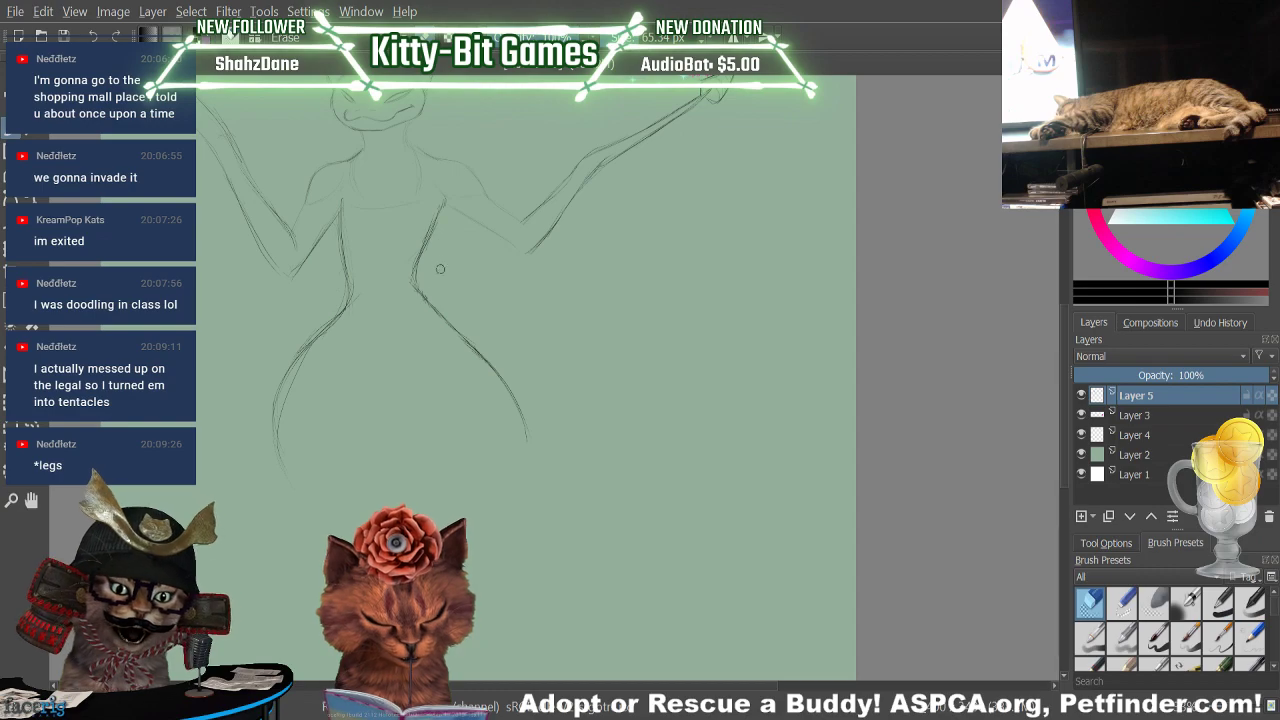
click(1153, 637)
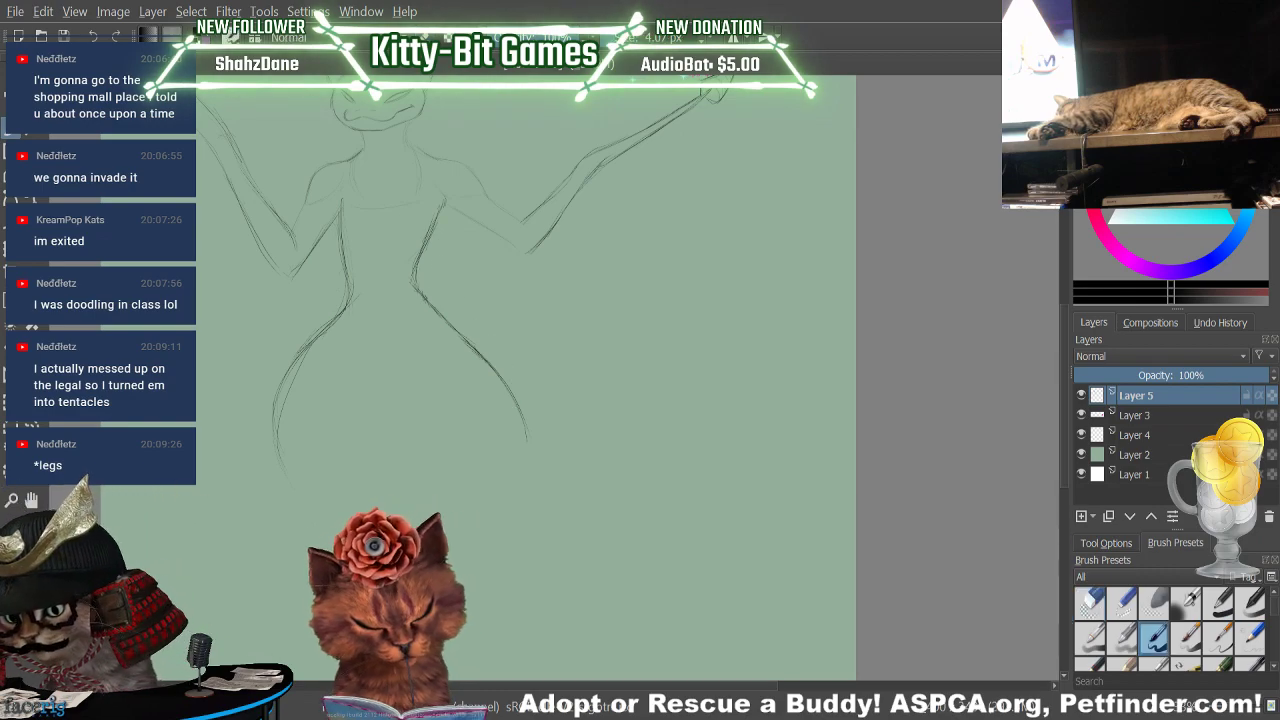
drag(414, 276, 441, 202)
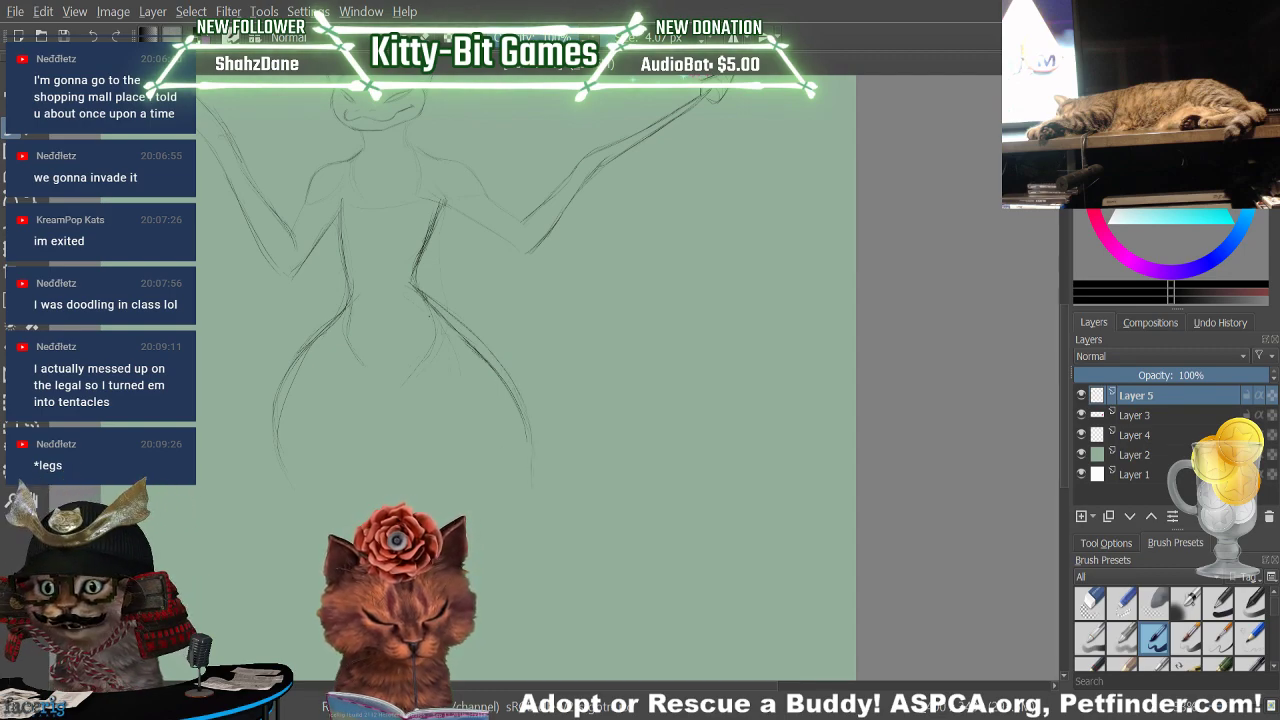
Erase the doubled right hip line and rework the lower-torso curve between the hips into light V-shaped strokes
key(e)
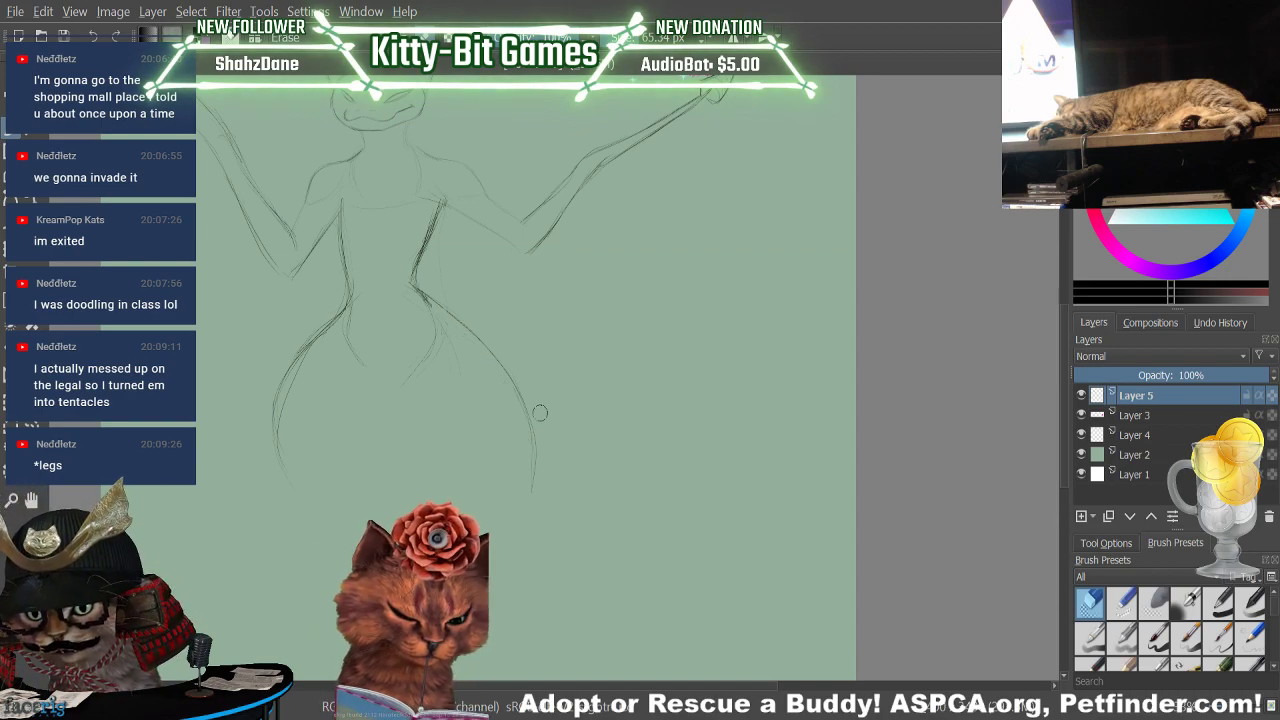
key(e)
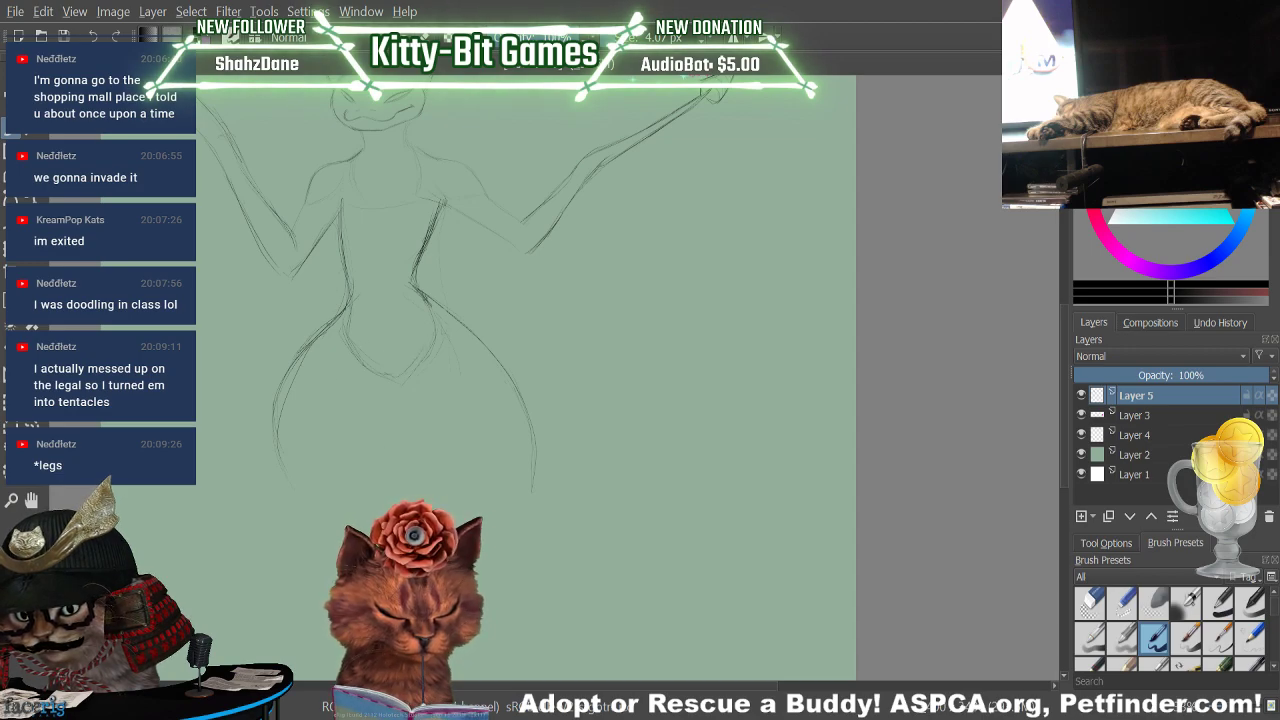
key(e)
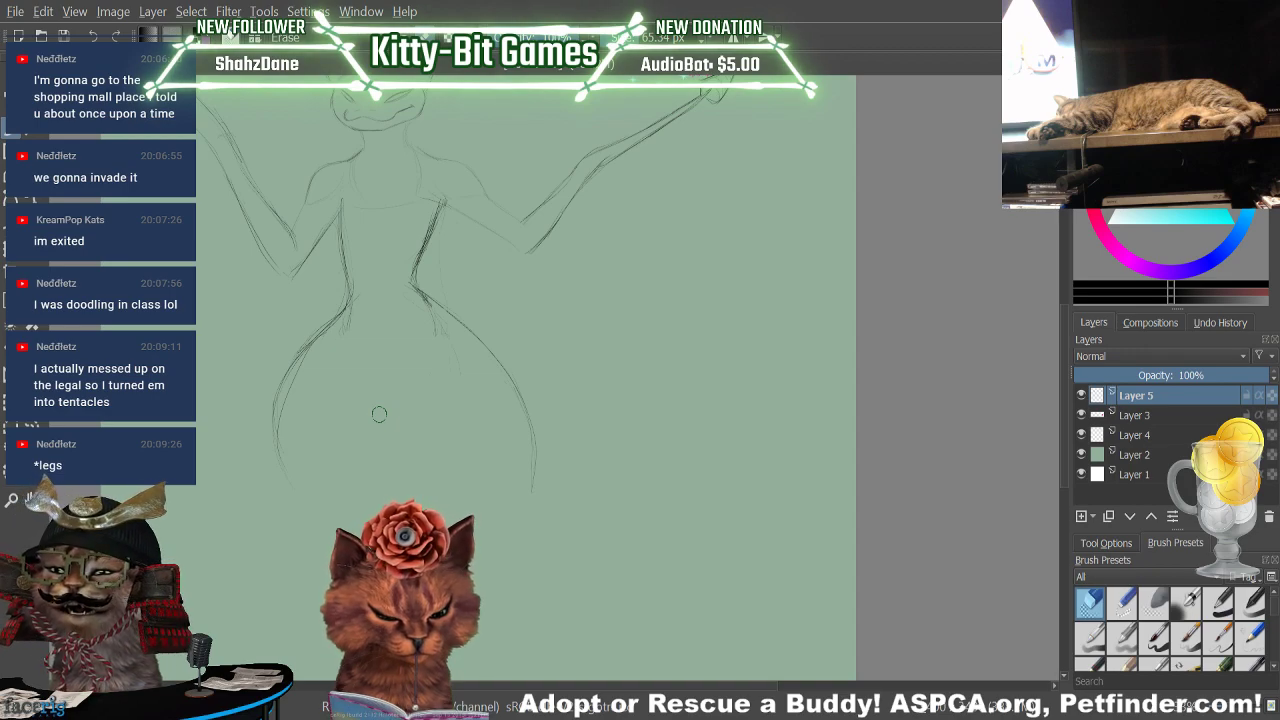
key(e)
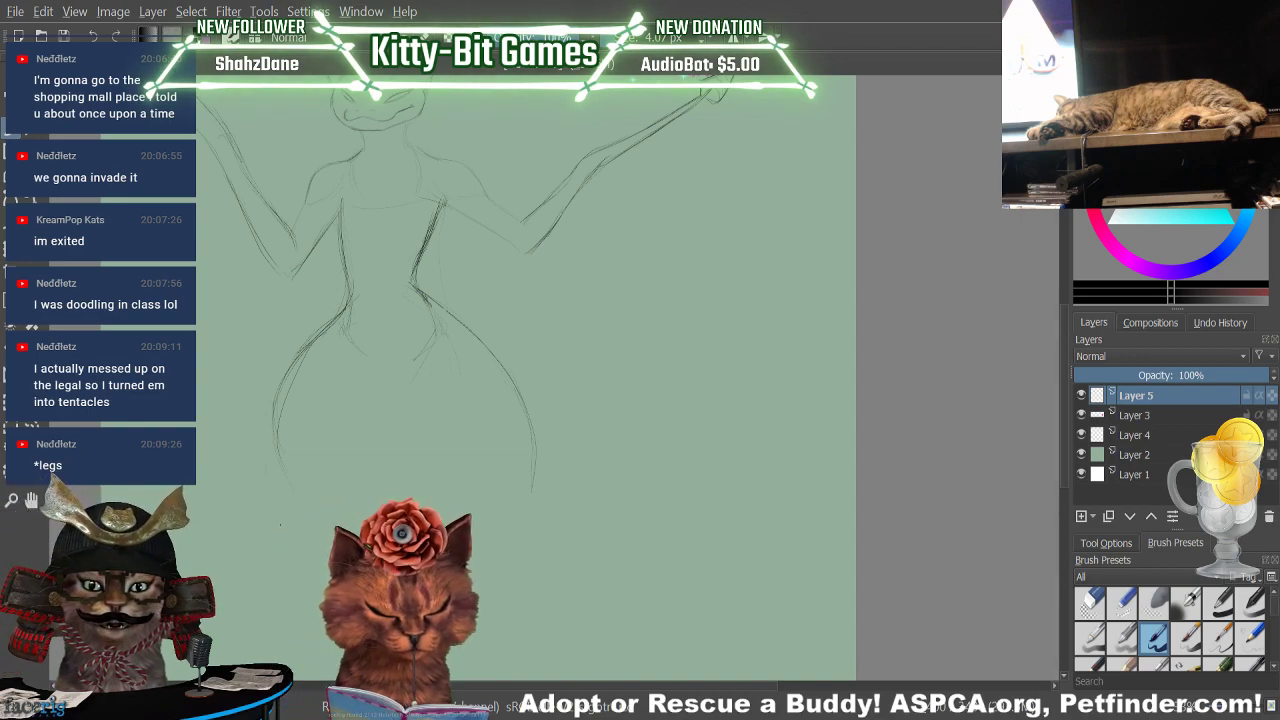
Redraw the left hip with a wider outward curve, erase the old inner lines and extend the contour further down
drag(290, 368, 275, 520)
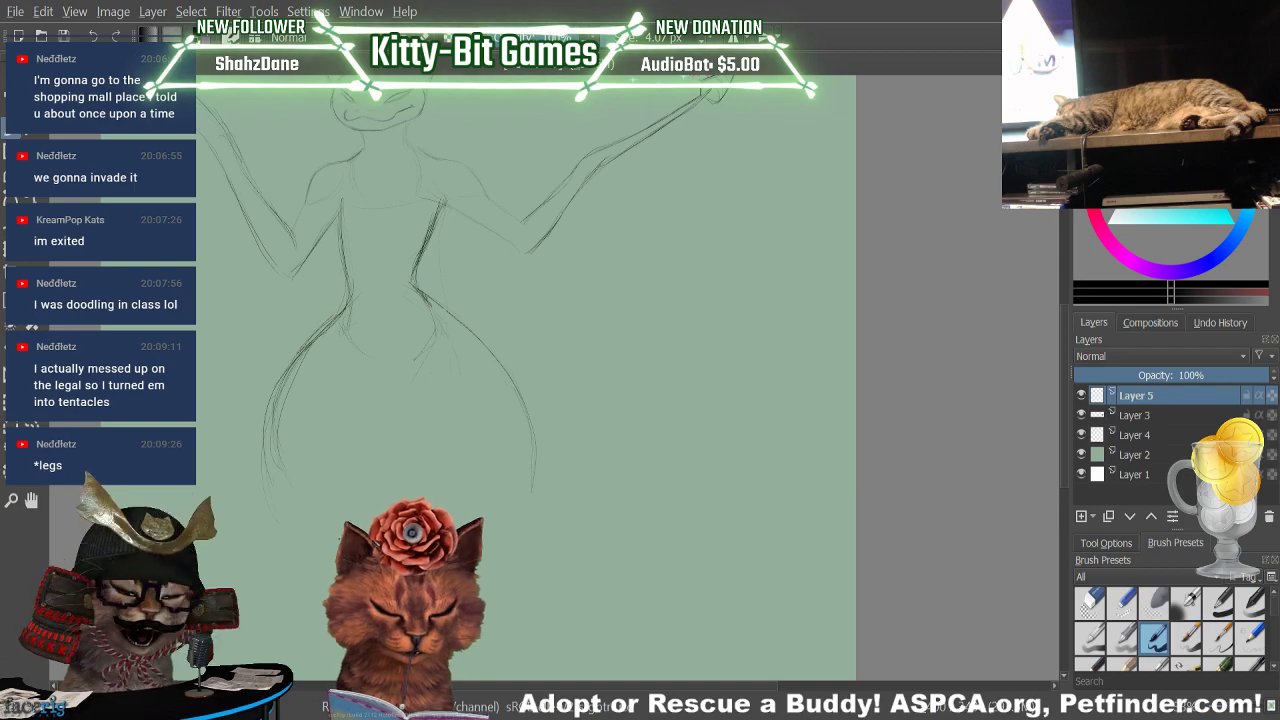
key(slash)
drag(283, 474, 322, 362)
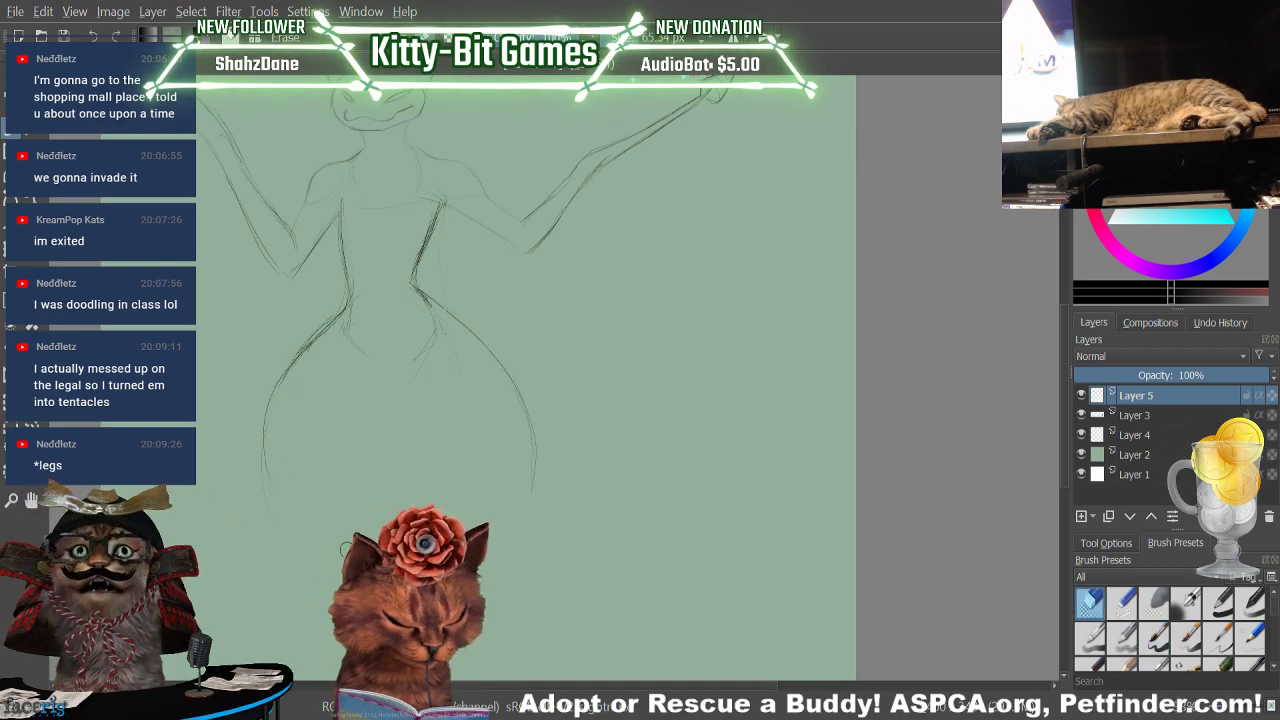
key(e)
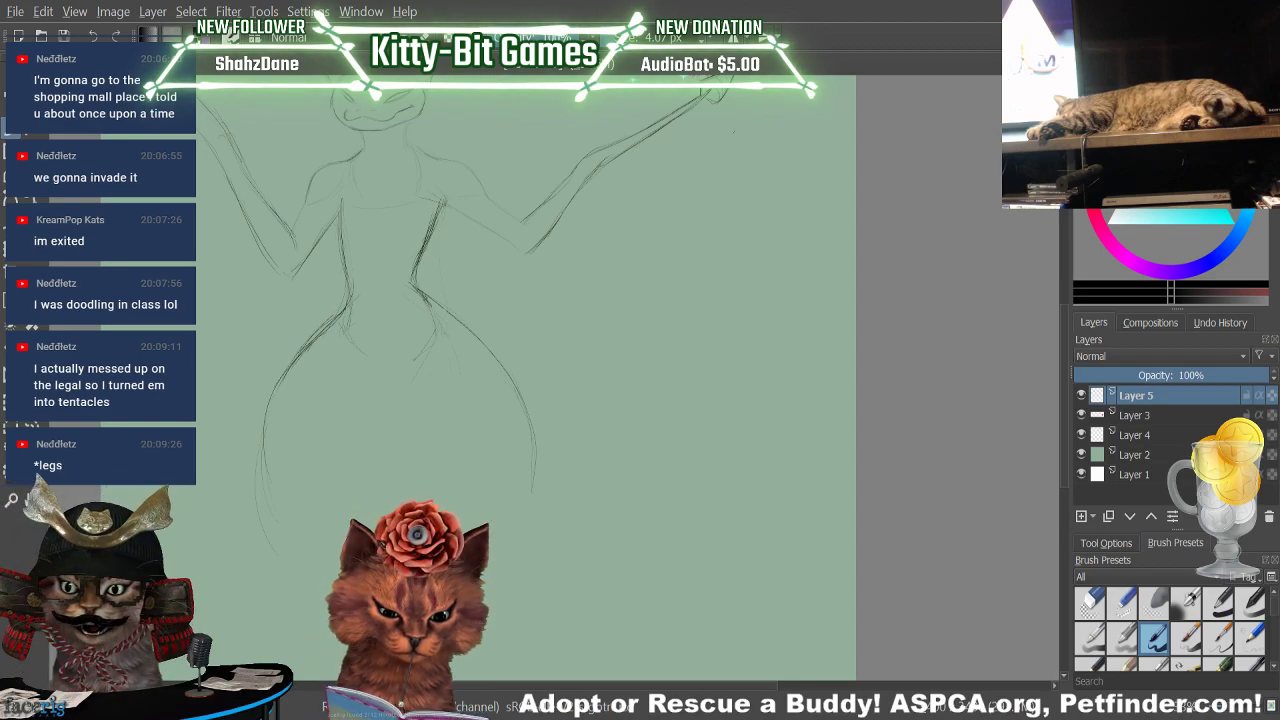
Sketch two long curved, tapering feather shapes hanging below the raised right forearm, with several light strokes along their edges
drag(712, 96, 667, 437)
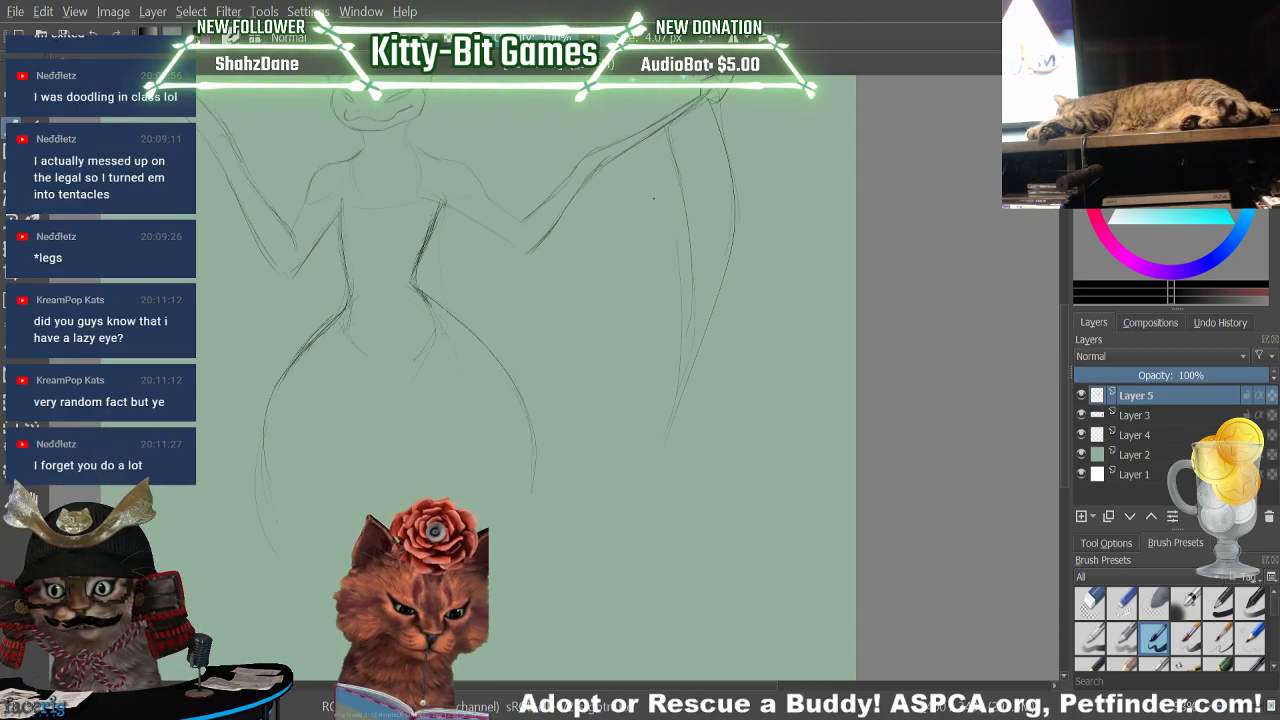
drag(622, 229, 597, 470)
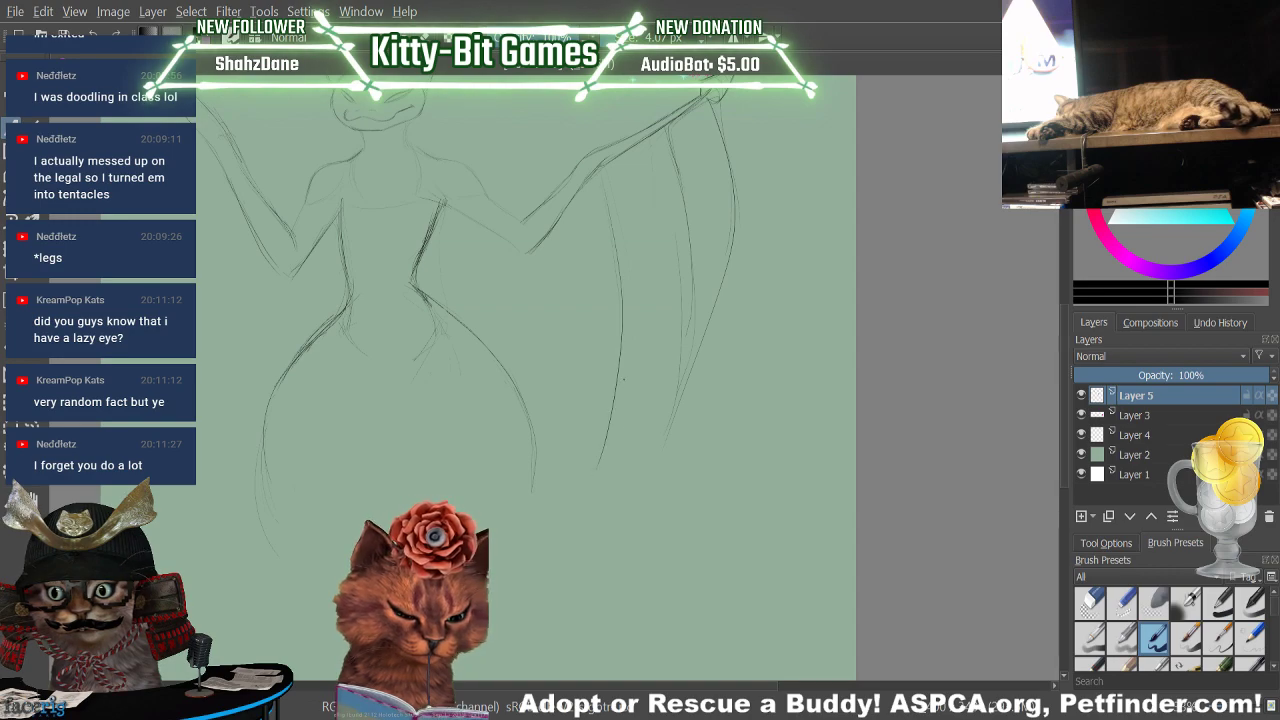
drag(654, 304, 622, 416)
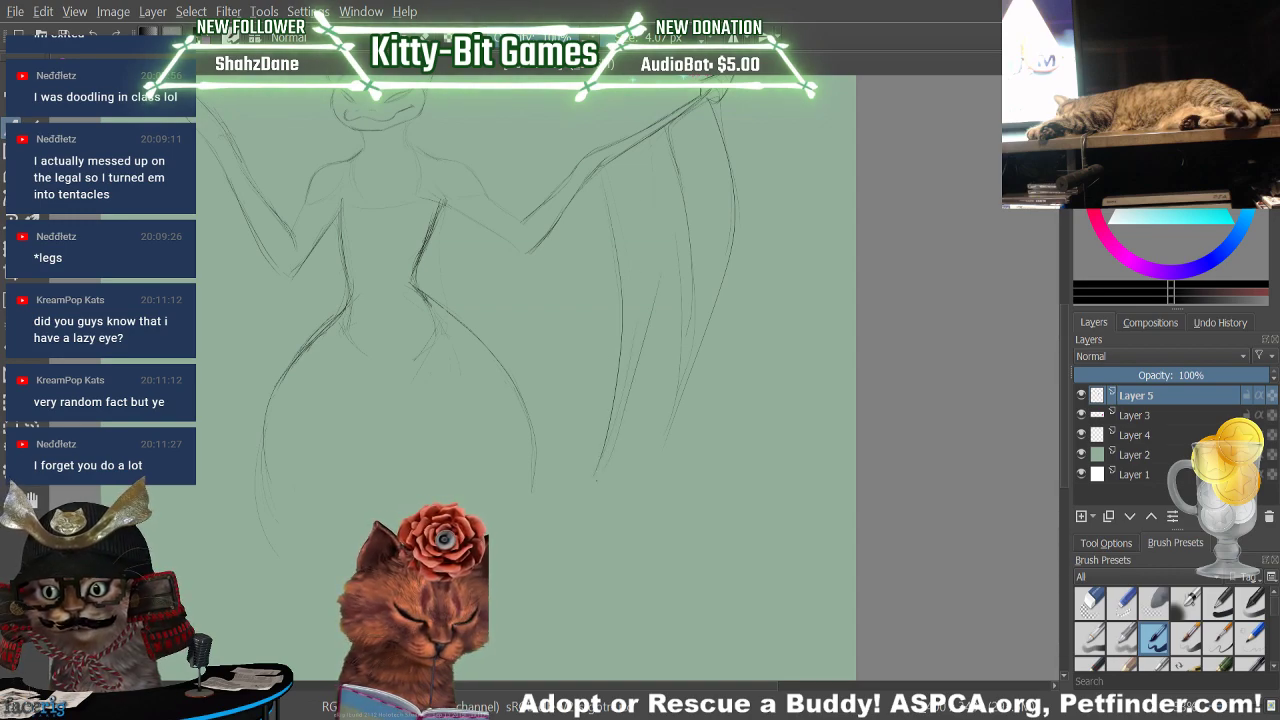
drag(634, 372, 612, 440)
drag(654, 310, 632, 398)
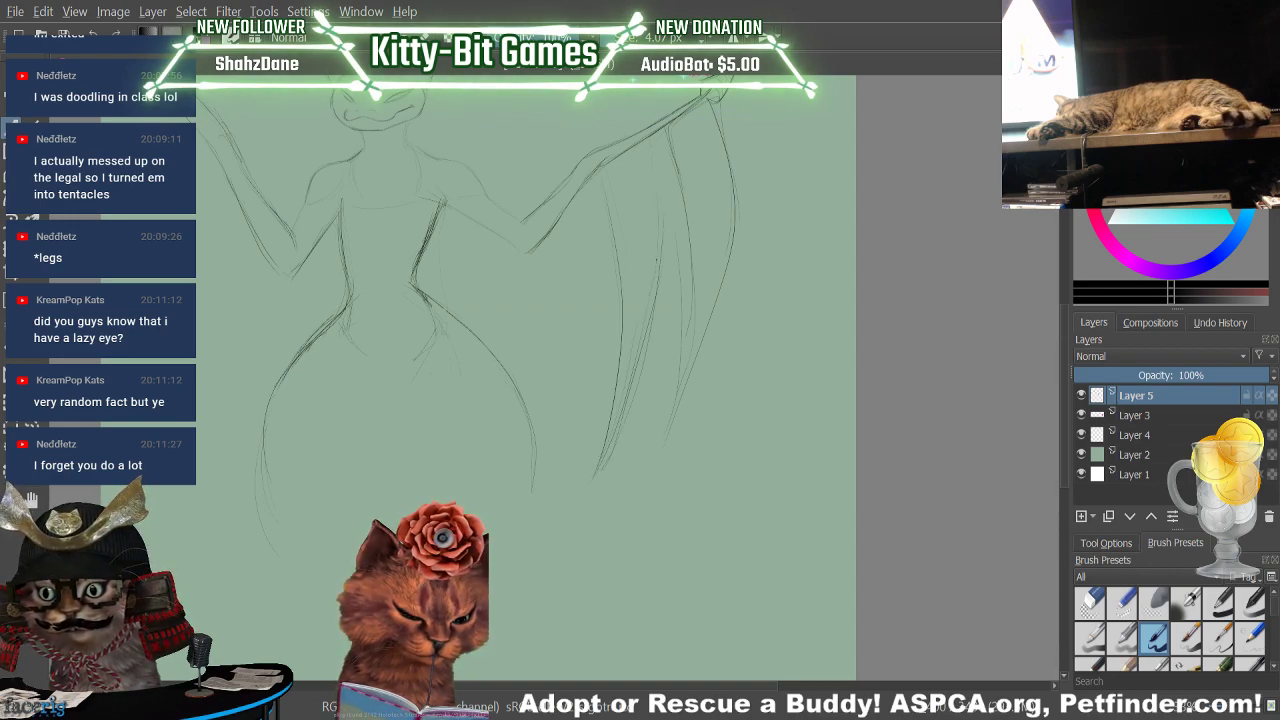
drag(657, 206, 652, 304)
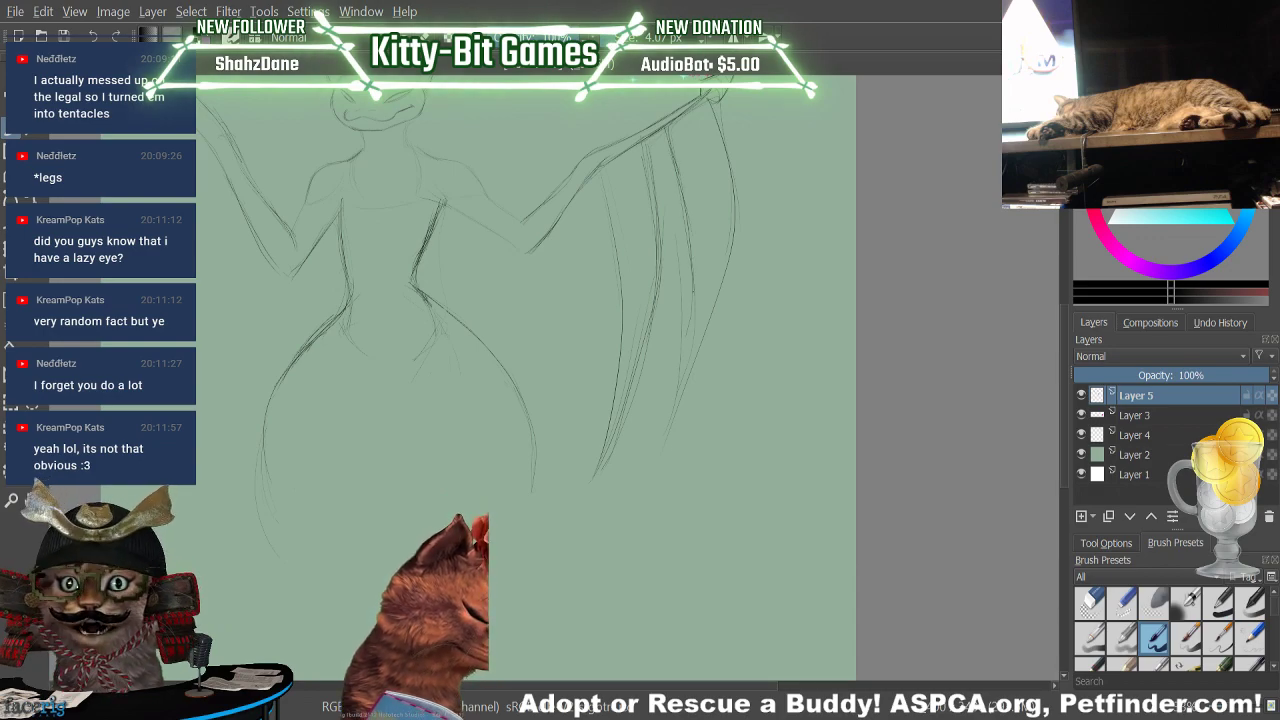
Darken the outermost feather shape's edges and erase its trailing lower strokes to give it a shorter pointed tip
drag(692, 282, 677, 398)
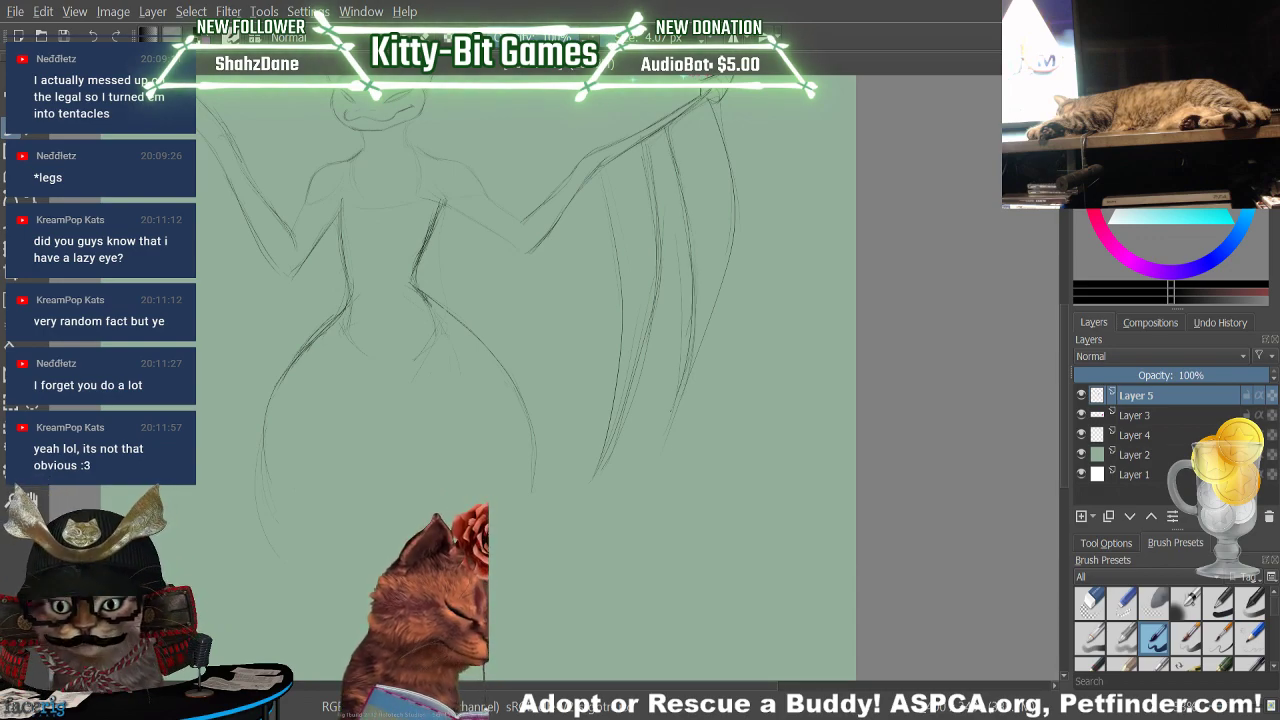
drag(704, 328, 696, 356)
drag(732, 238, 663, 449)
key(slash)
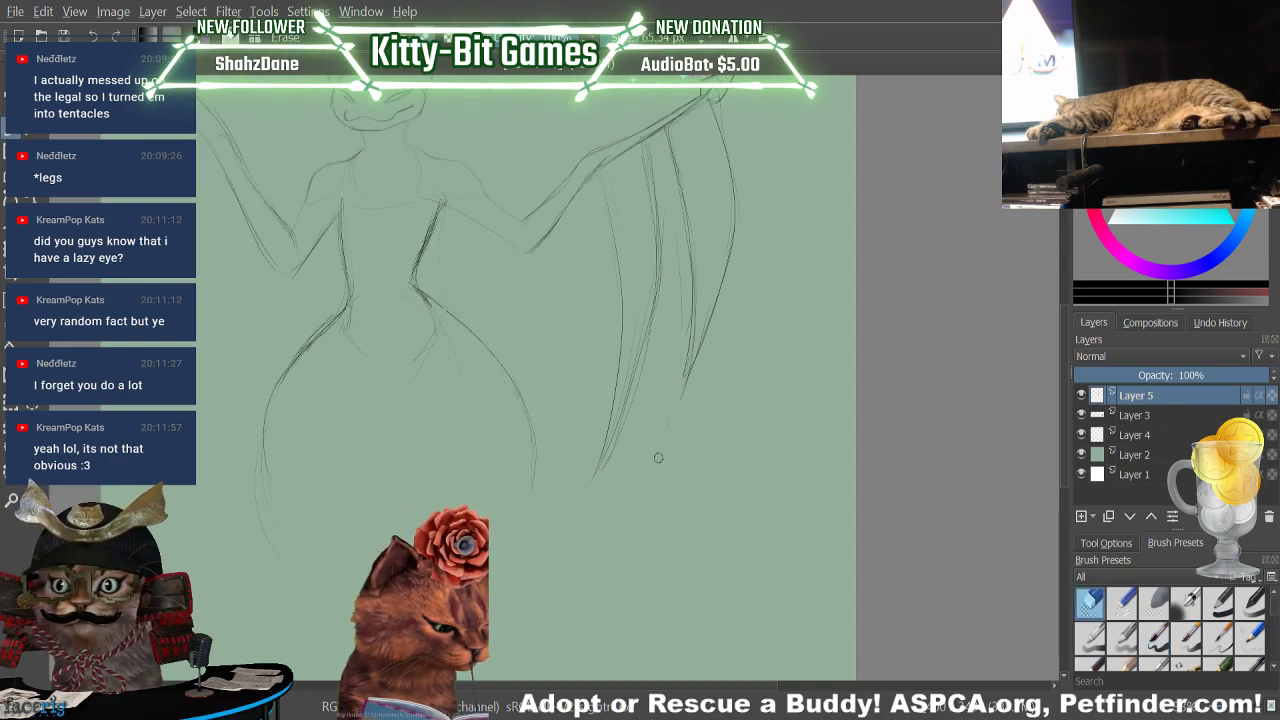
drag(690, 382, 651, 466)
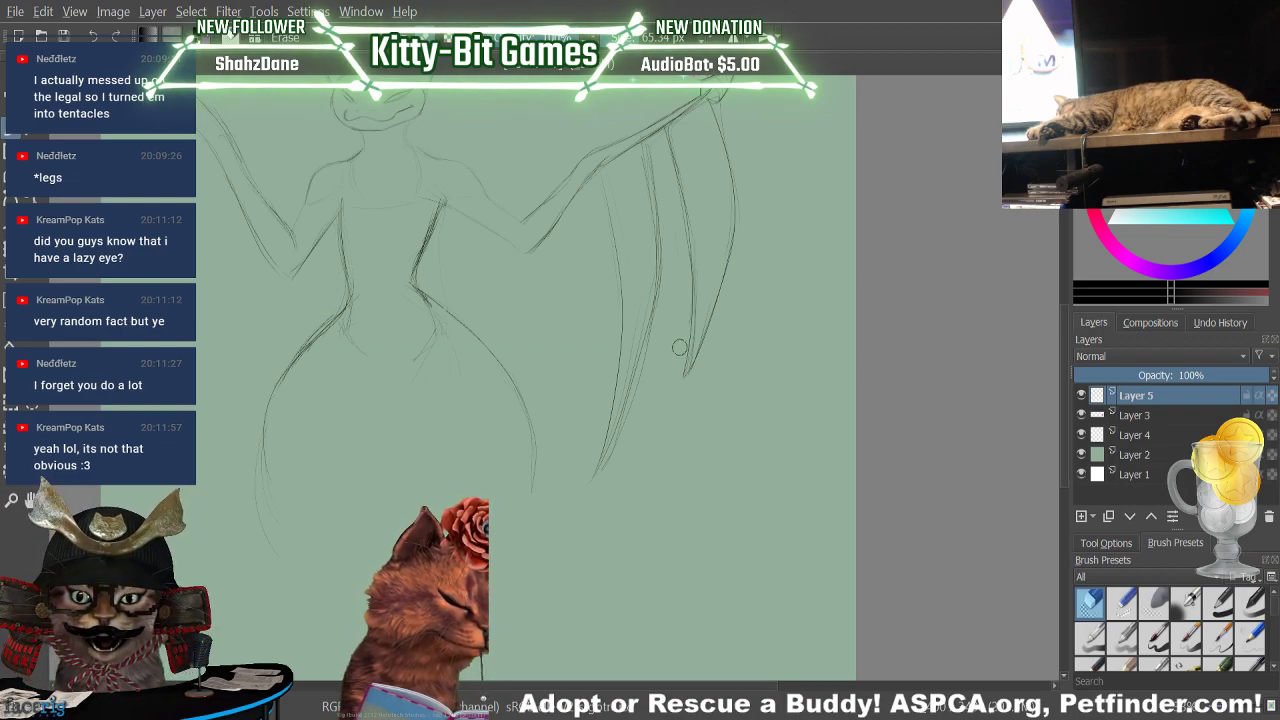
Darken the lower right edge of the second feather shape and erase its end to form a shorter tip
click(1154, 637)
drag(610, 438, 649, 324)
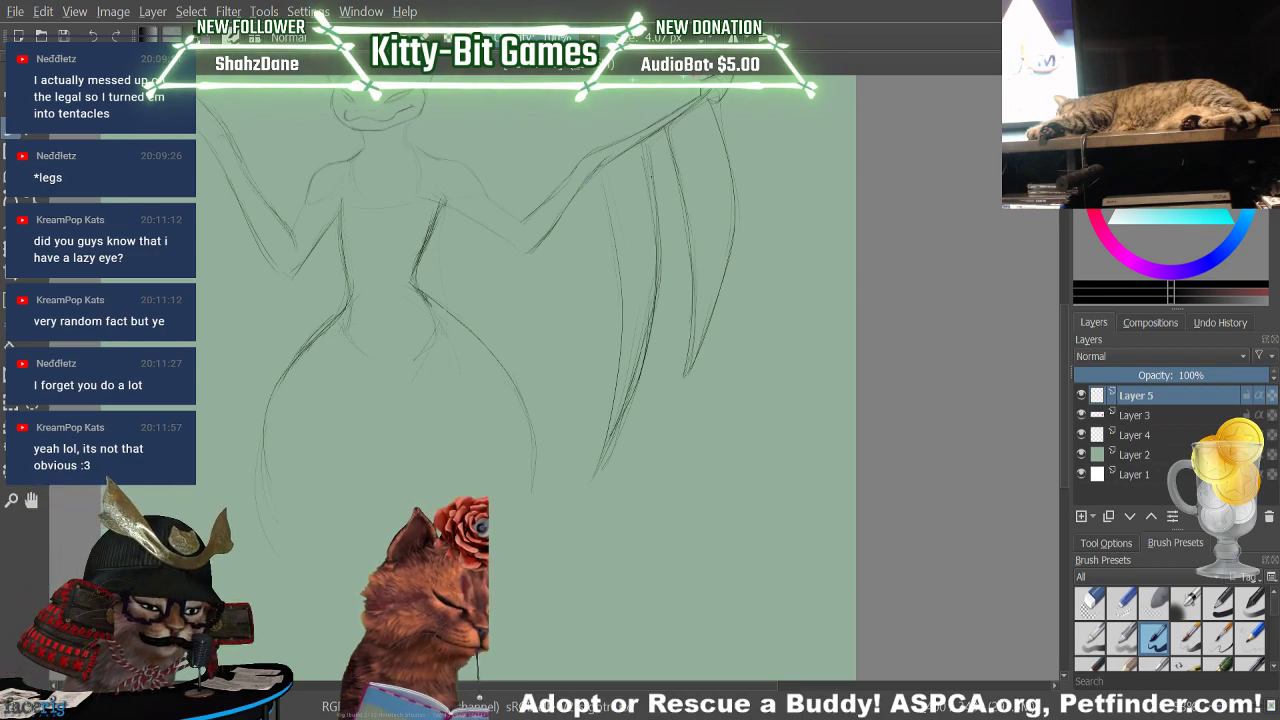
key(/)
drag(584, 488, 627, 426)
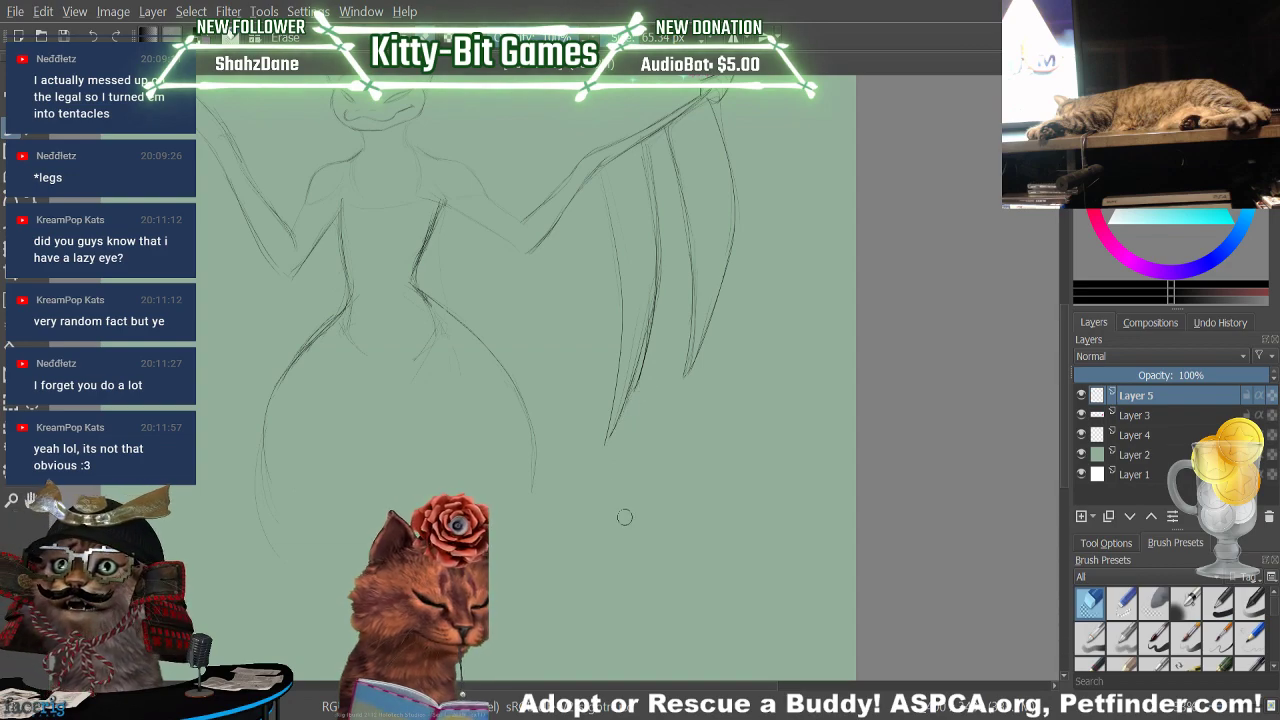
key(/)
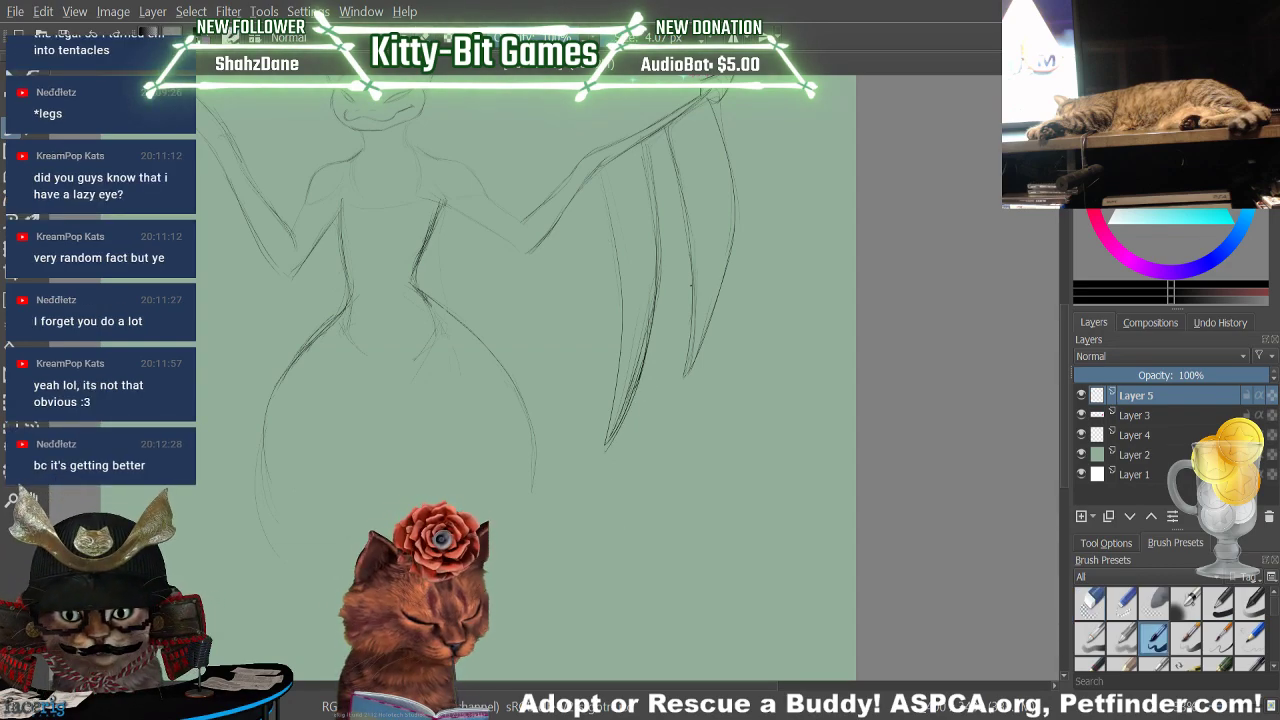
Erase the doubled lower right edge of the second feather shape, redraw it as one clean curve and clean up around it
key(e)
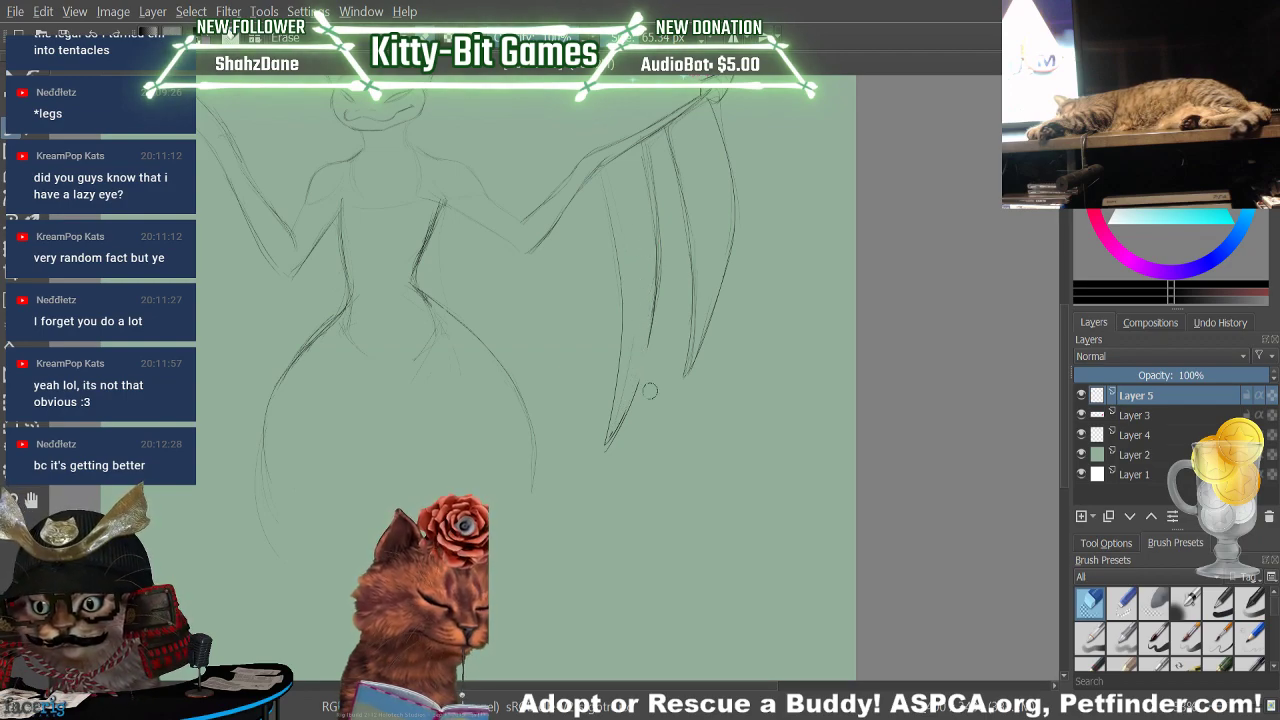
key(e)
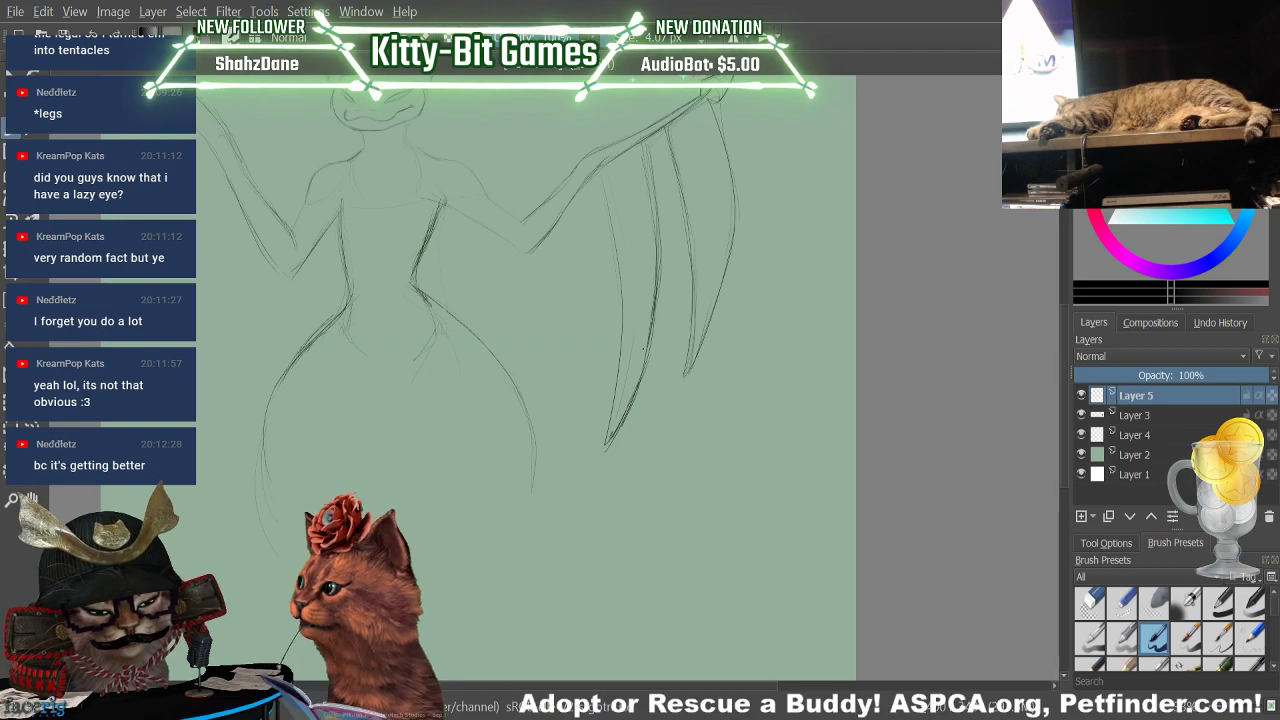
key(e)
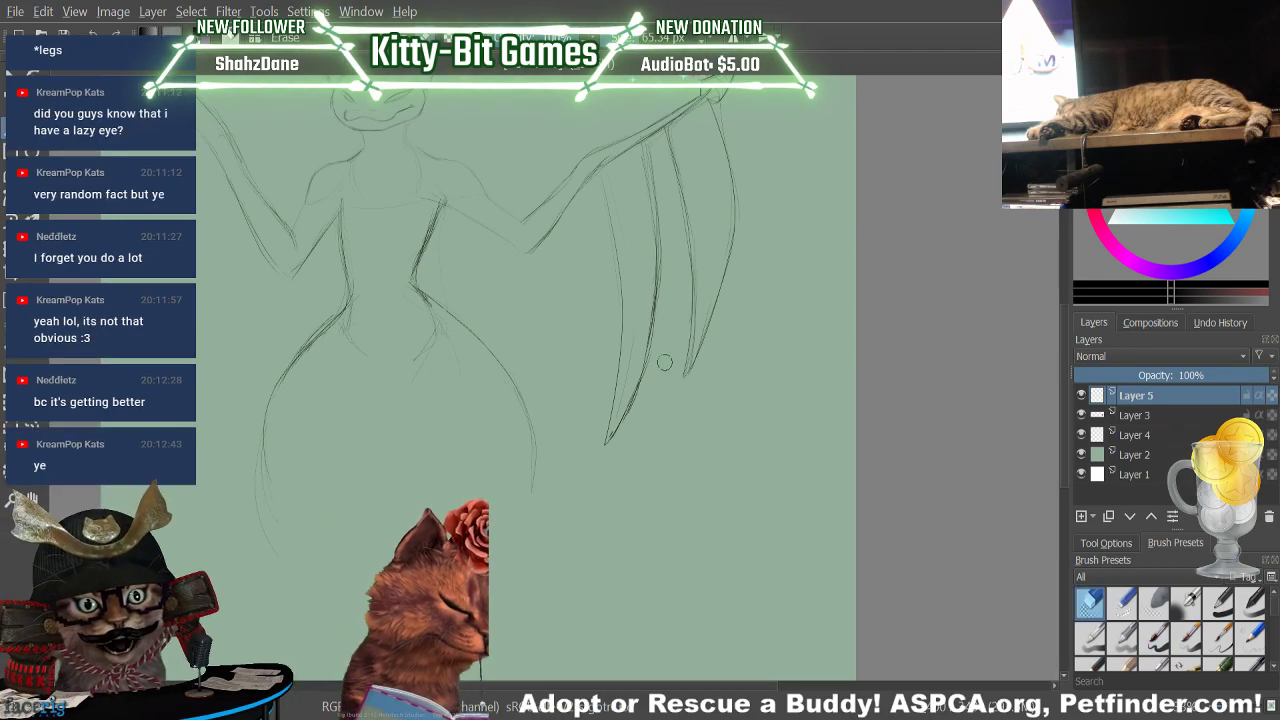
key(e)
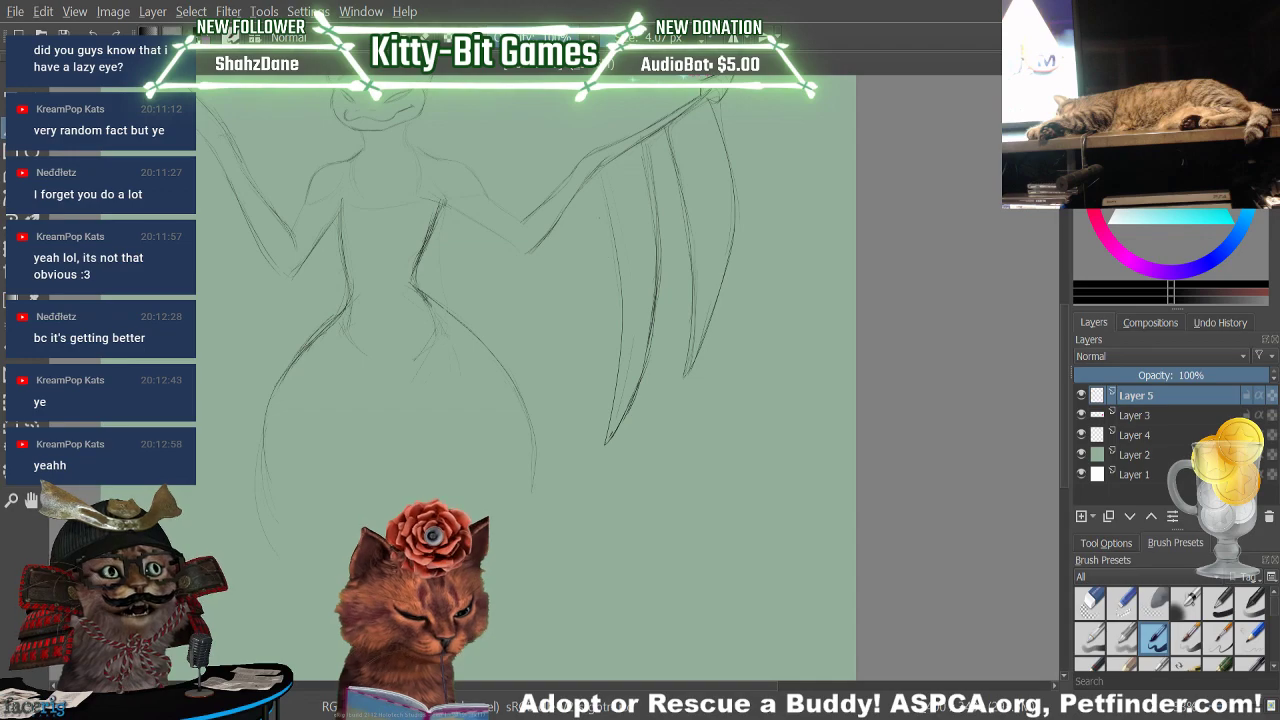
Redraw the second feather shape's left edge up to the forearm, erase the old upper line and darken the lower edge
drag(594, 185, 610, 262)
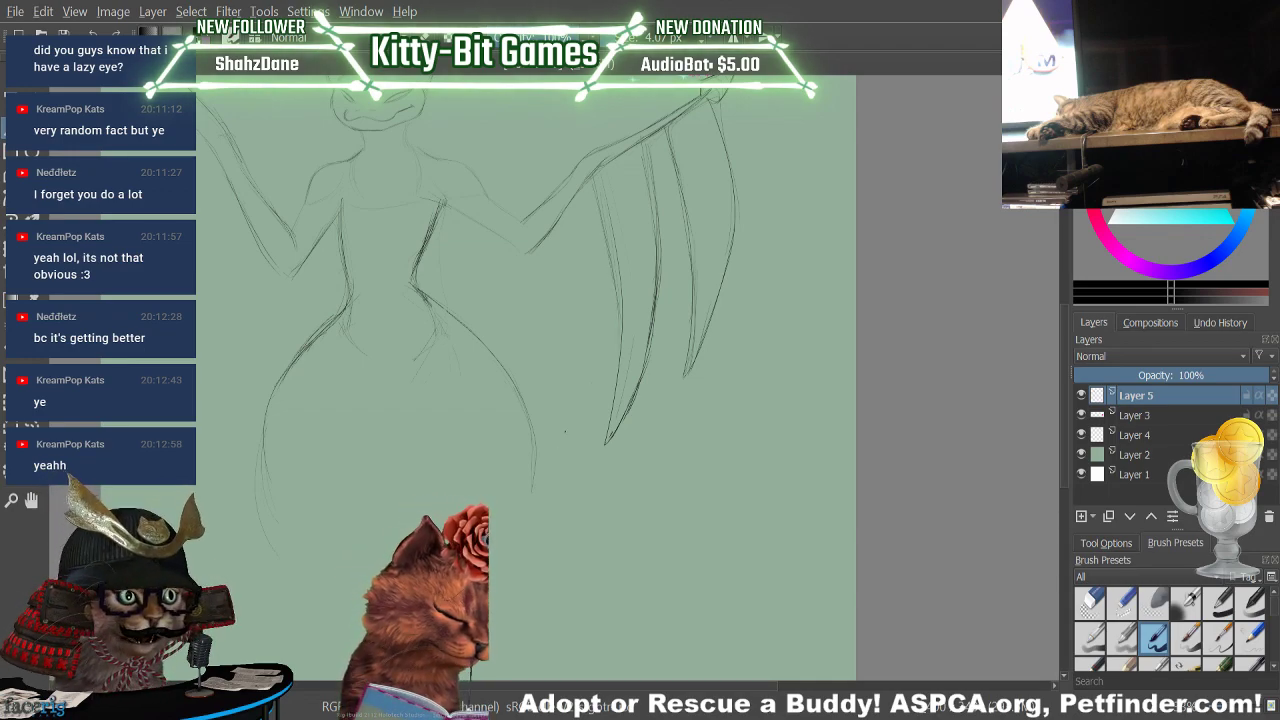
key(e)
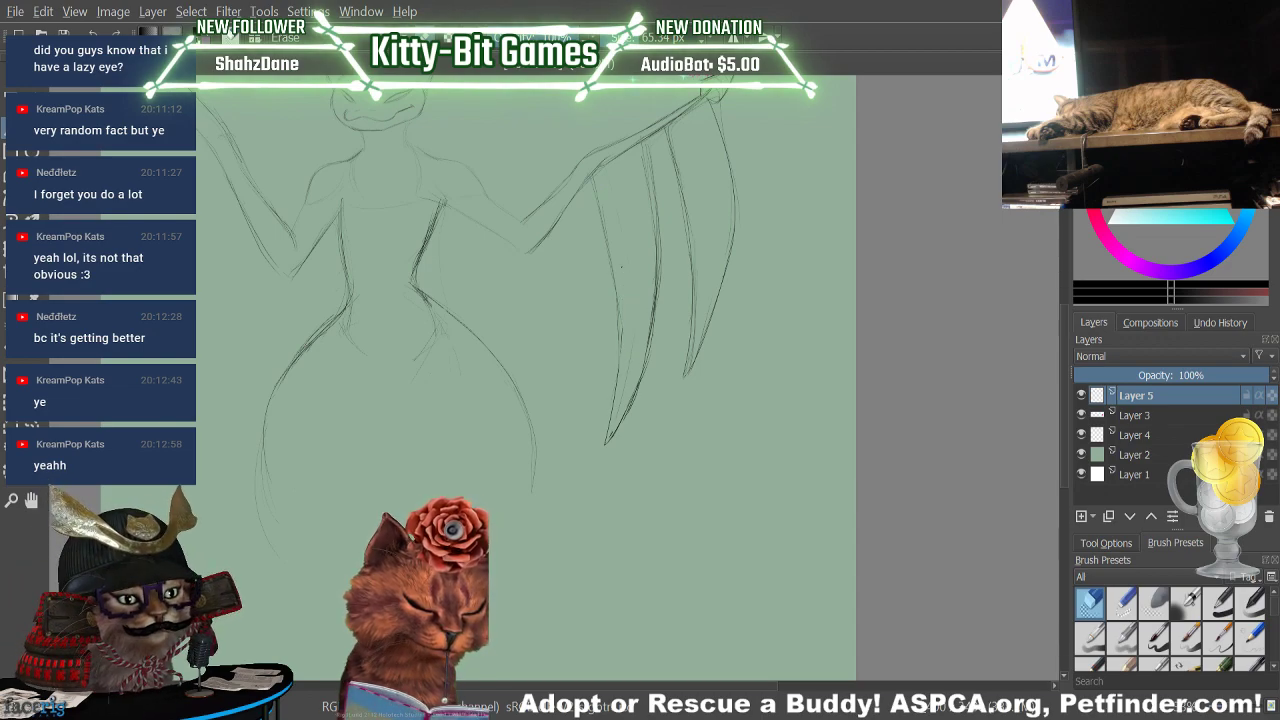
key(e)
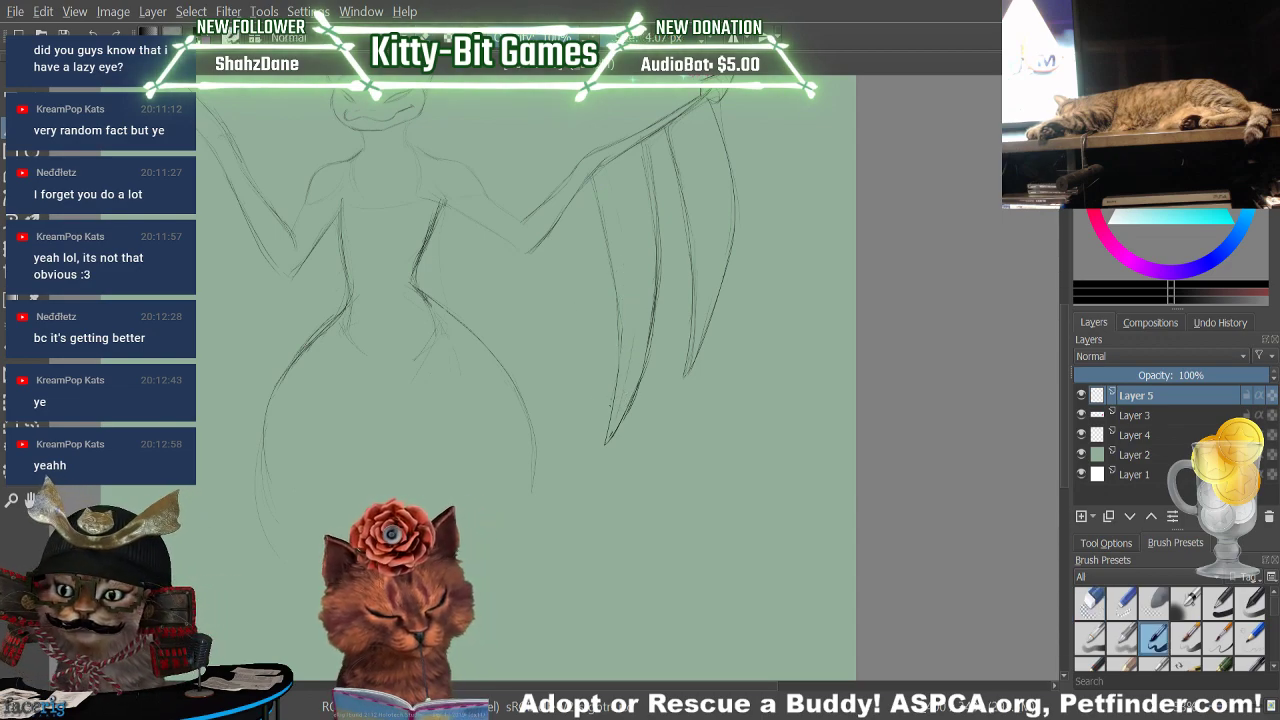
drag(621, 316, 617, 386)
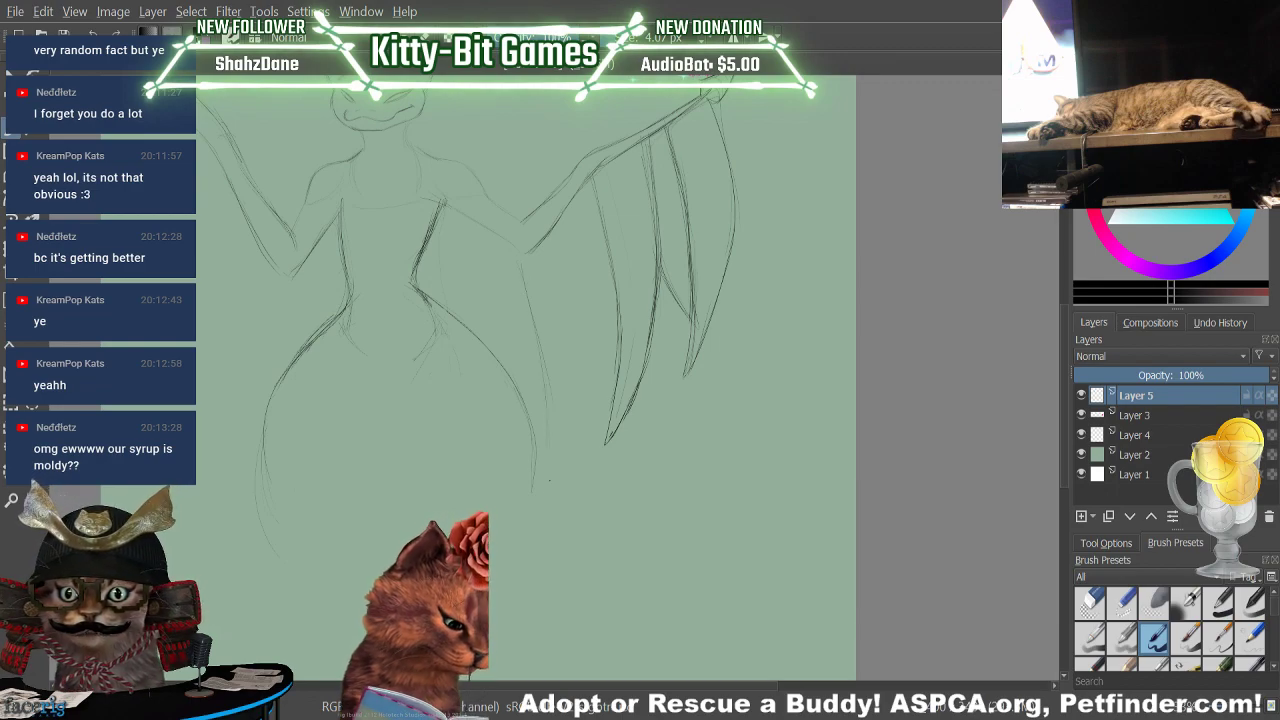
Sketch a third tapering feather shape below the right elbow, with its tip ending beside the hip
drag(550, 416, 534, 480)
drag(576, 374, 548, 456)
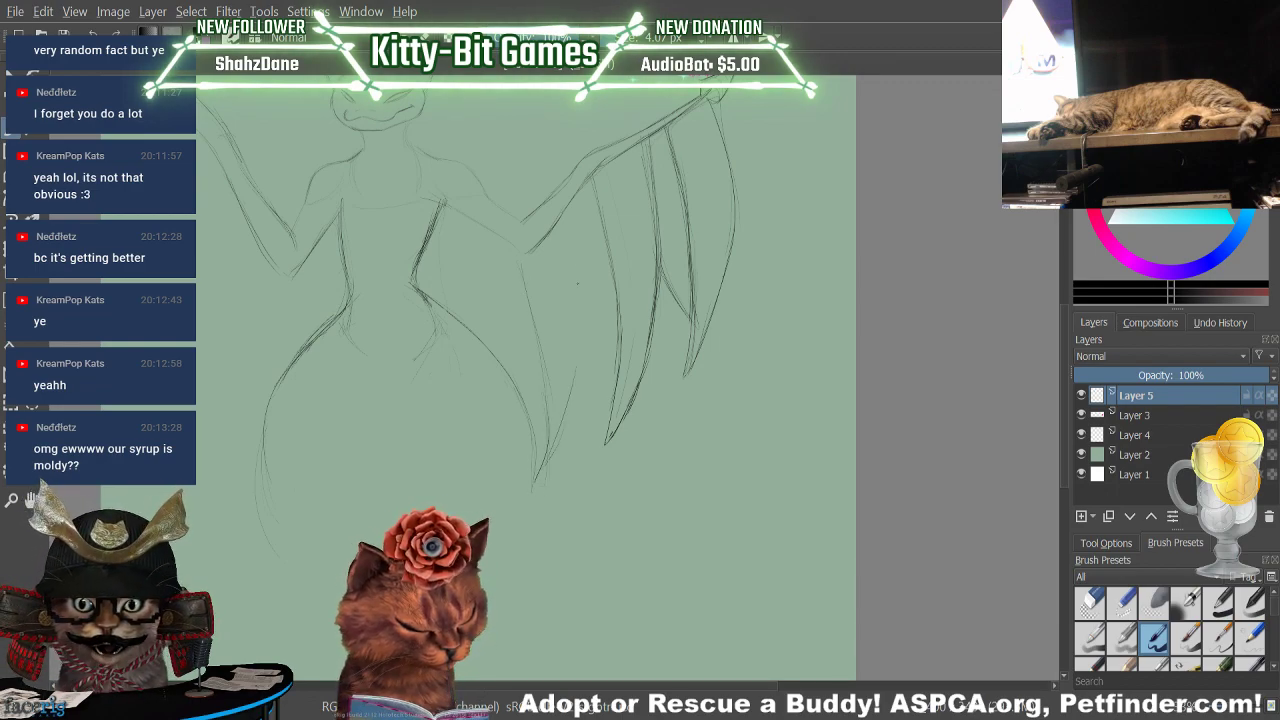
drag(572, 388, 560, 424)
drag(568, 250, 576, 370)
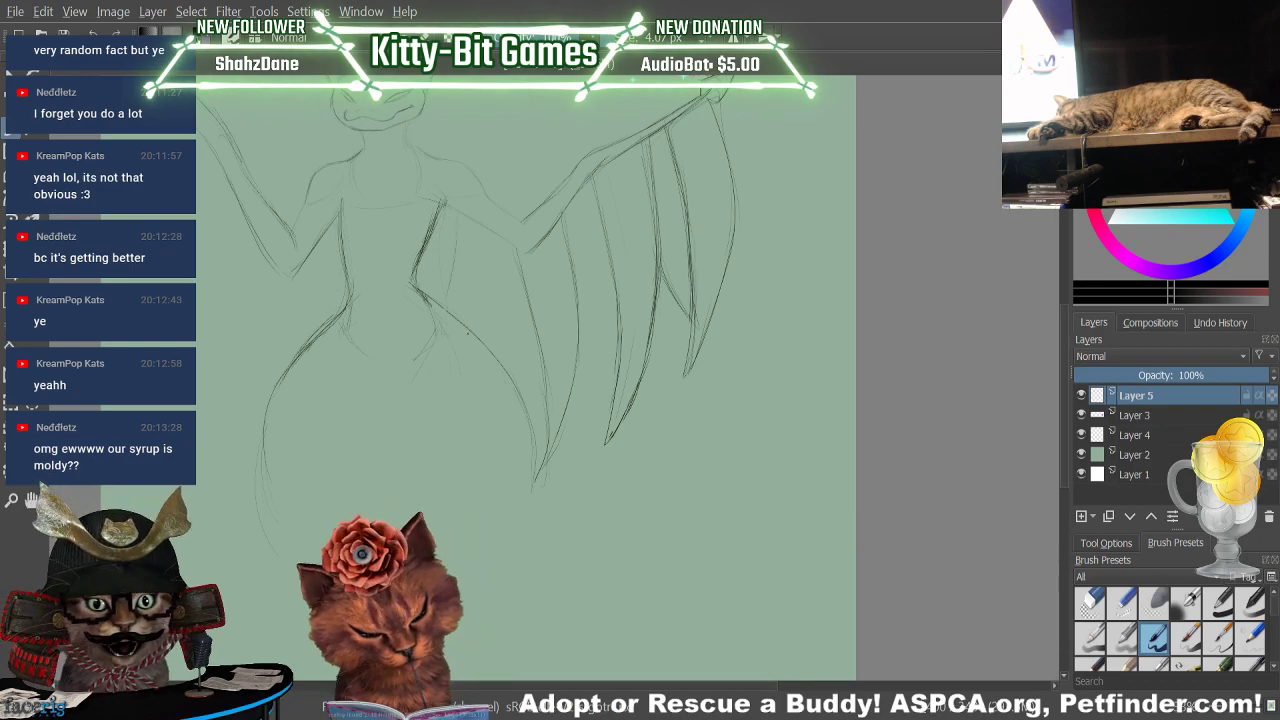
Sketch a curve from the right elbow to the hip and rework the linking curves and edges between the feather shapes
drag(511, 260, 472, 330)
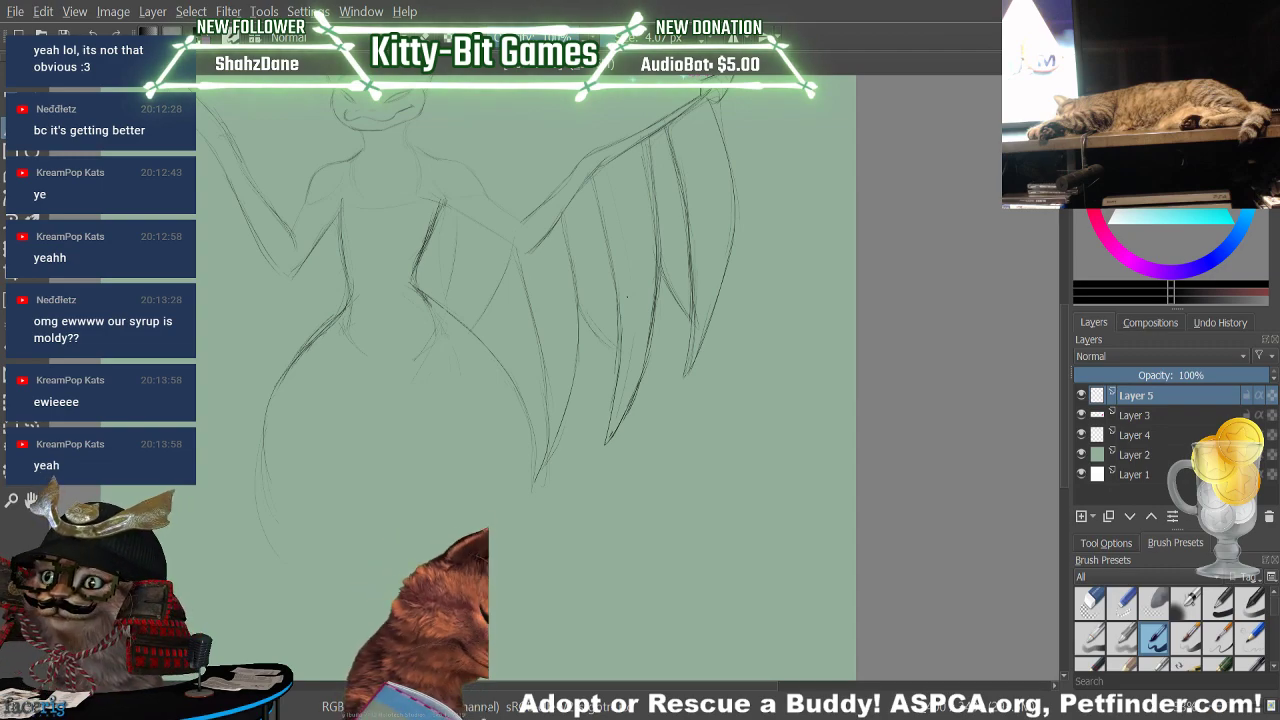
key(/)
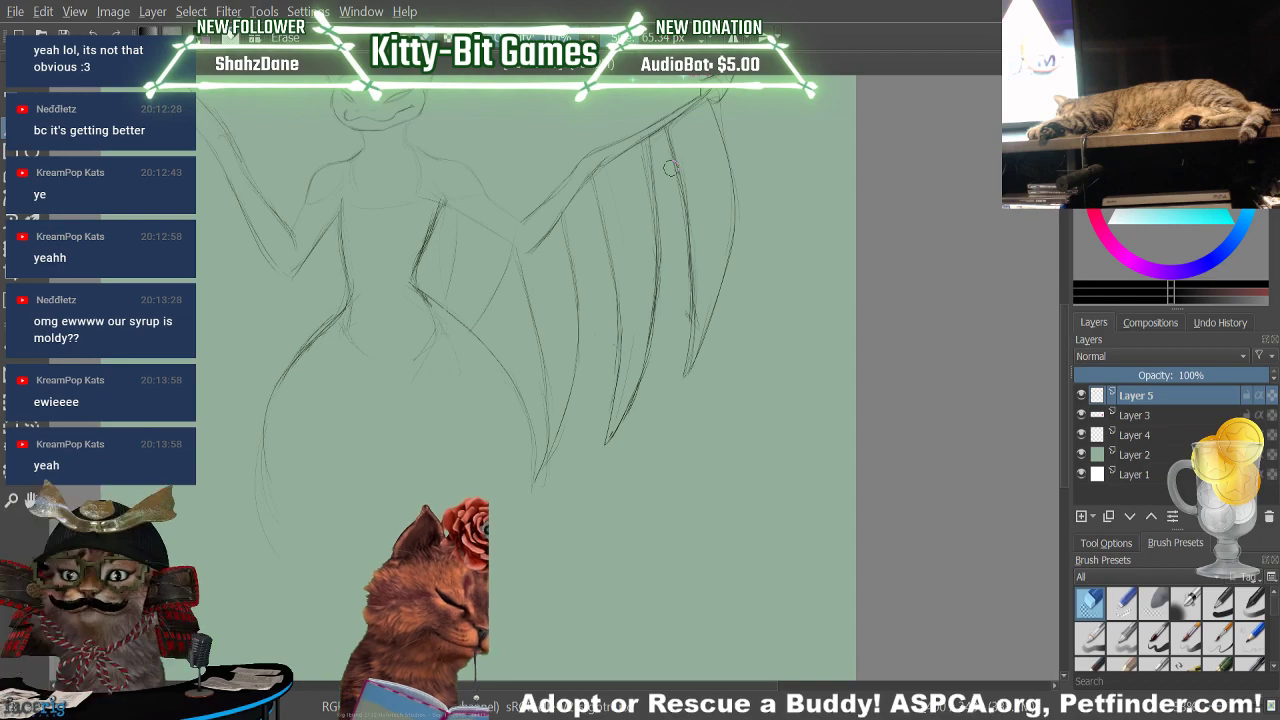
key(/)
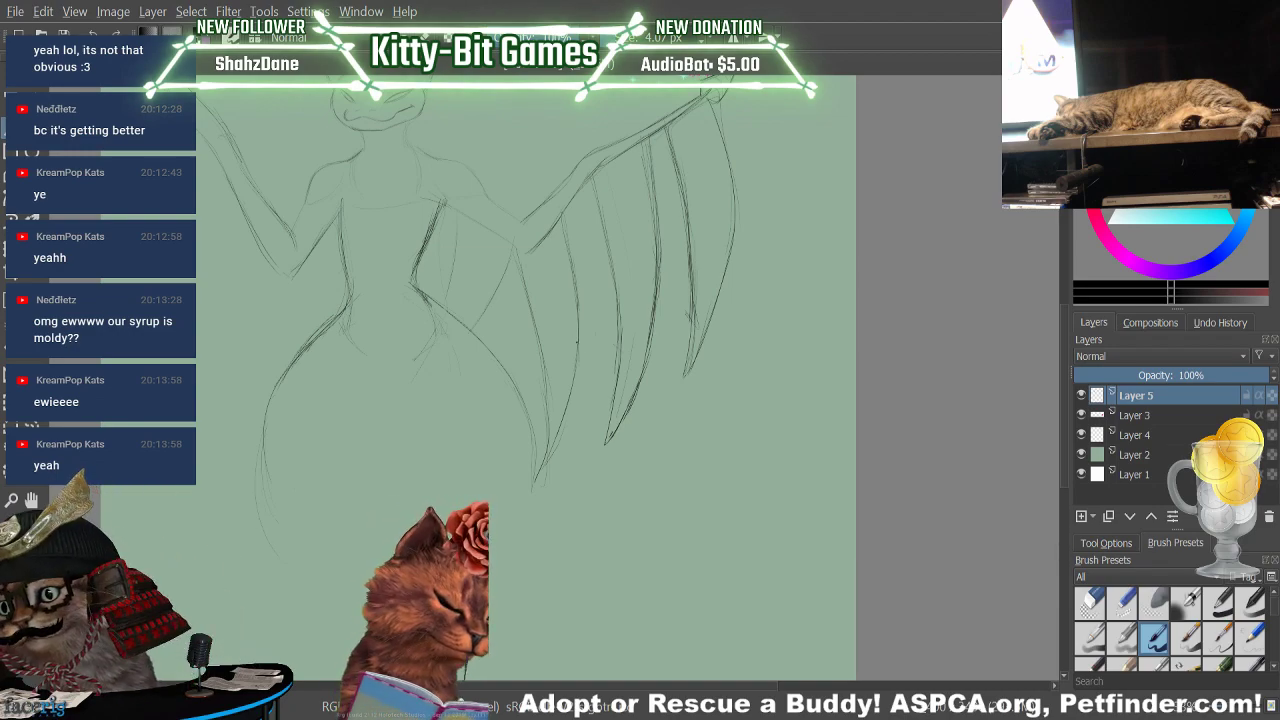
drag(568, 262, 606, 356)
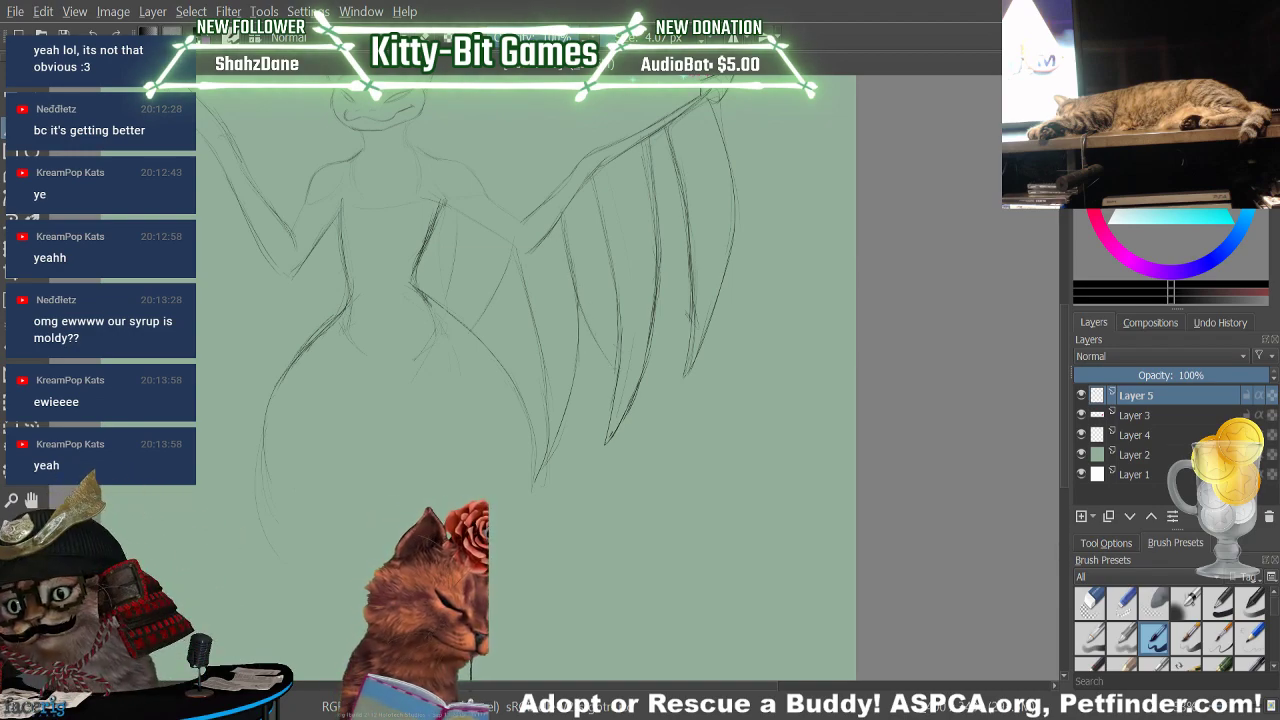
drag(613, 312, 616, 356)
drag(608, 208, 617, 362)
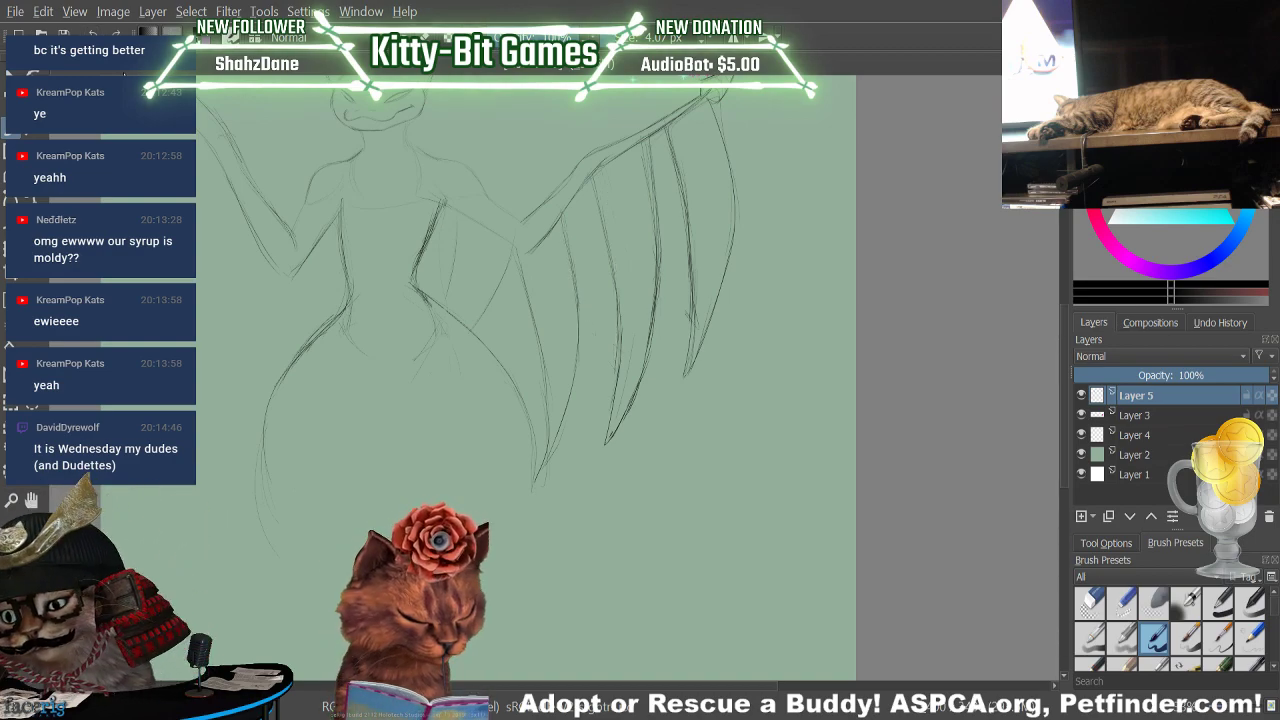
Erase all the feather shapes and the elbow-to-hip curve under the raised right arm
key(/)
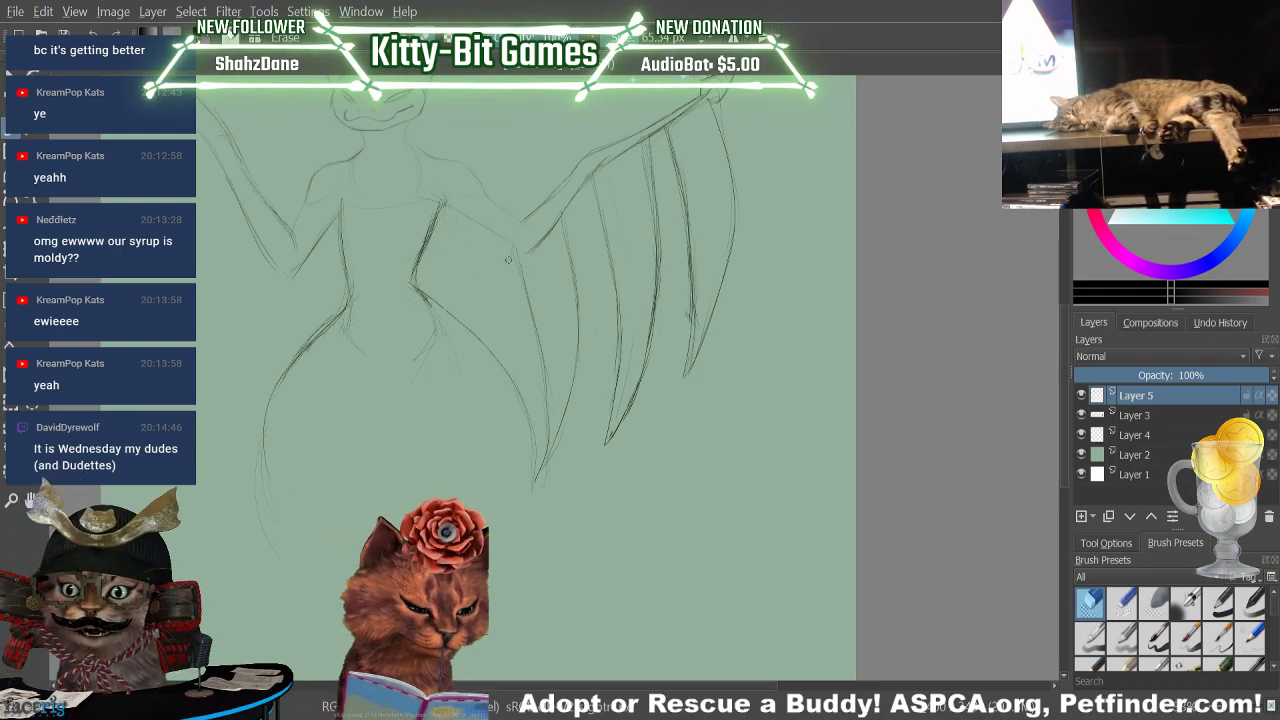
mouse_move(508, 260)
mouse_down()
mouse_move(552, 455)
mouse_move(550, 393)
mouse_move(537, 489)
mouse_move(572, 256)
mouse_up()
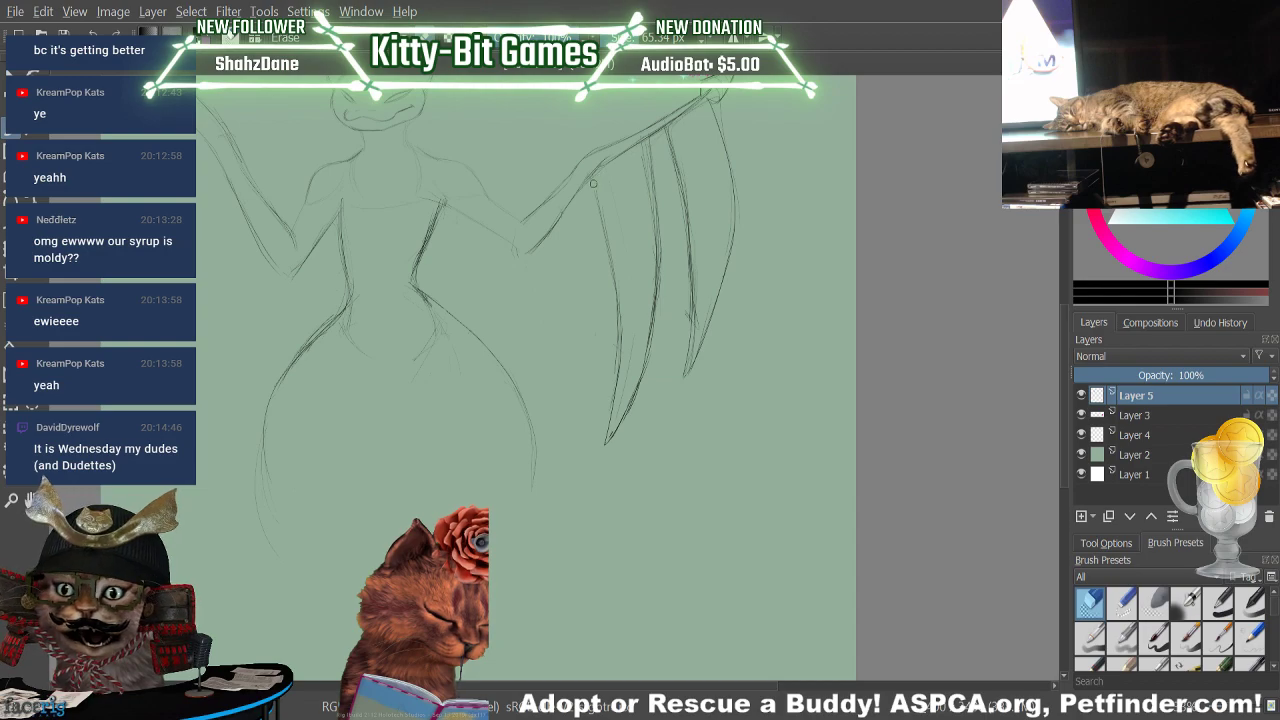
mouse_move(593, 183)
mouse_down()
mouse_move(588, 459)
mouse_move(620, 277)
mouse_up()
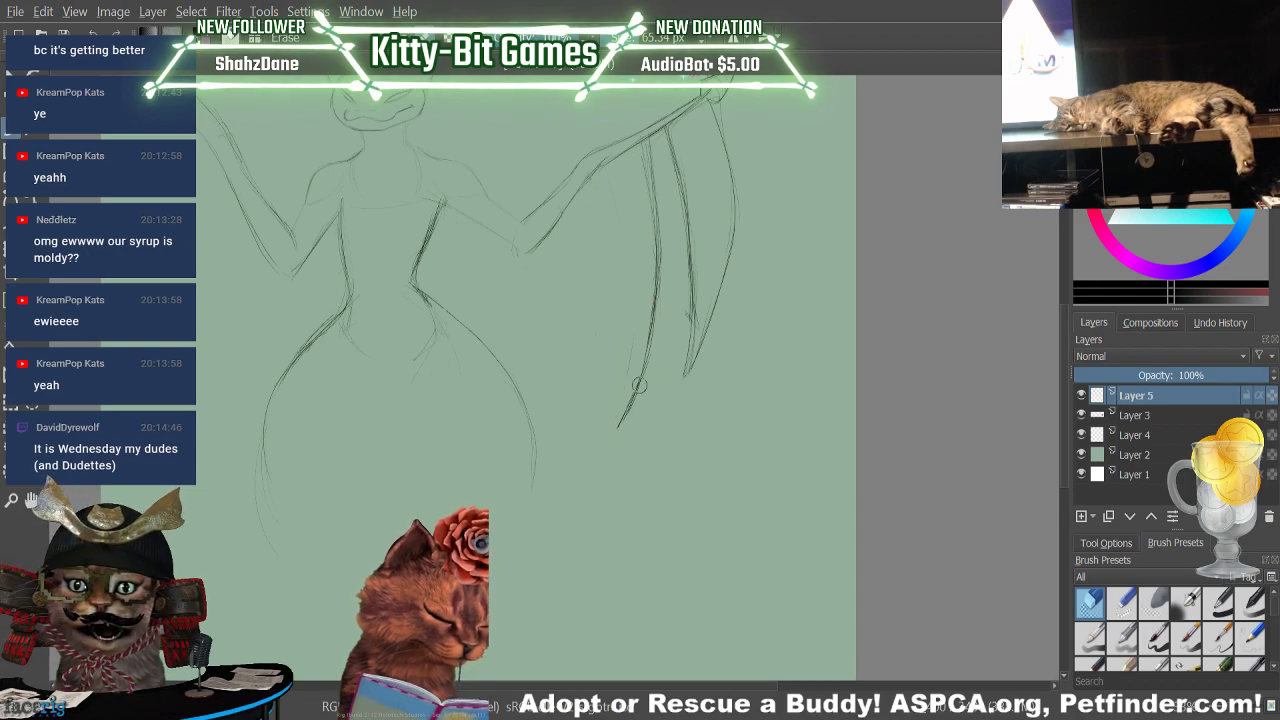
mouse_move(638, 385)
mouse_down()
mouse_move(639, 283)
mouse_move(621, 410)
mouse_move(632, 415)
mouse_move(651, 340)
mouse_move(643, 191)
mouse_move(657, 279)
mouse_move(650, 145)
mouse_up()
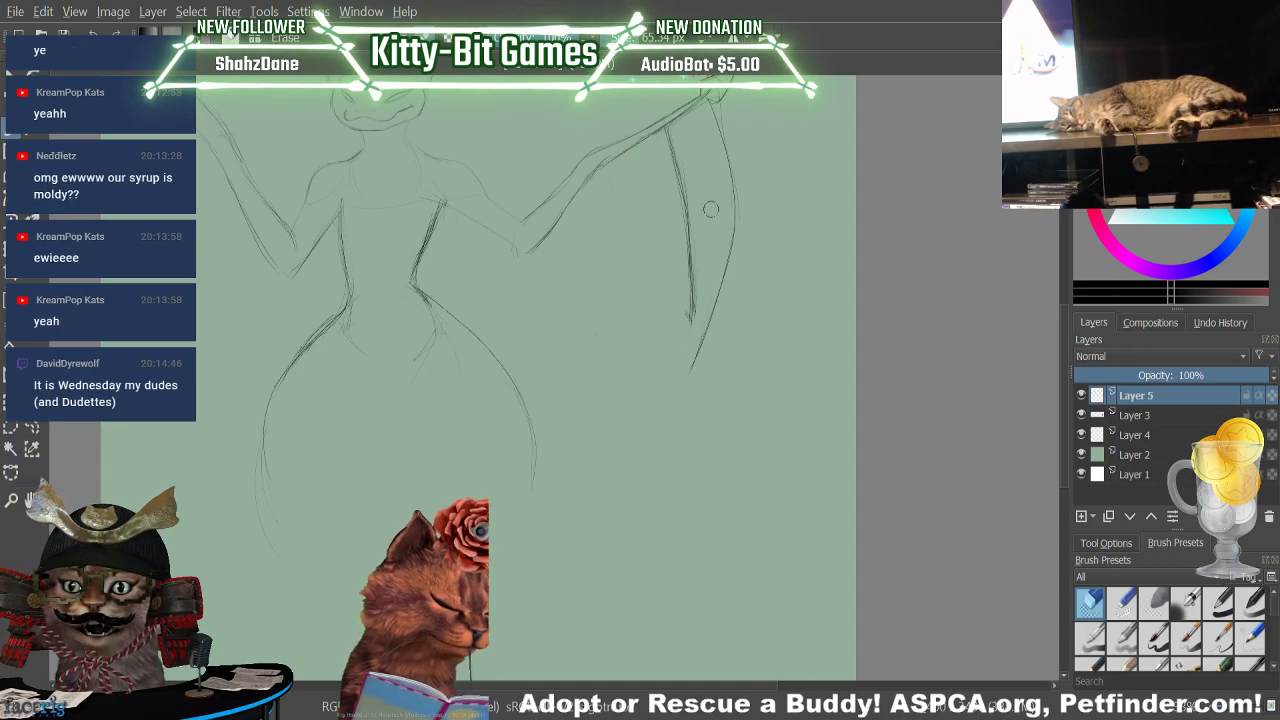
mouse_move(711, 209)
mouse_down()
mouse_move(726, 249)
mouse_move(731, 234)
mouse_move(694, 332)
mouse_move(662, 122)
mouse_move(660, 150)
mouse_move(674, 127)
mouse_move(684, 243)
mouse_move(676, 156)
mouse_move(728, 160)
mouse_move(731, 178)
mouse_up()
key(ctrl+z)
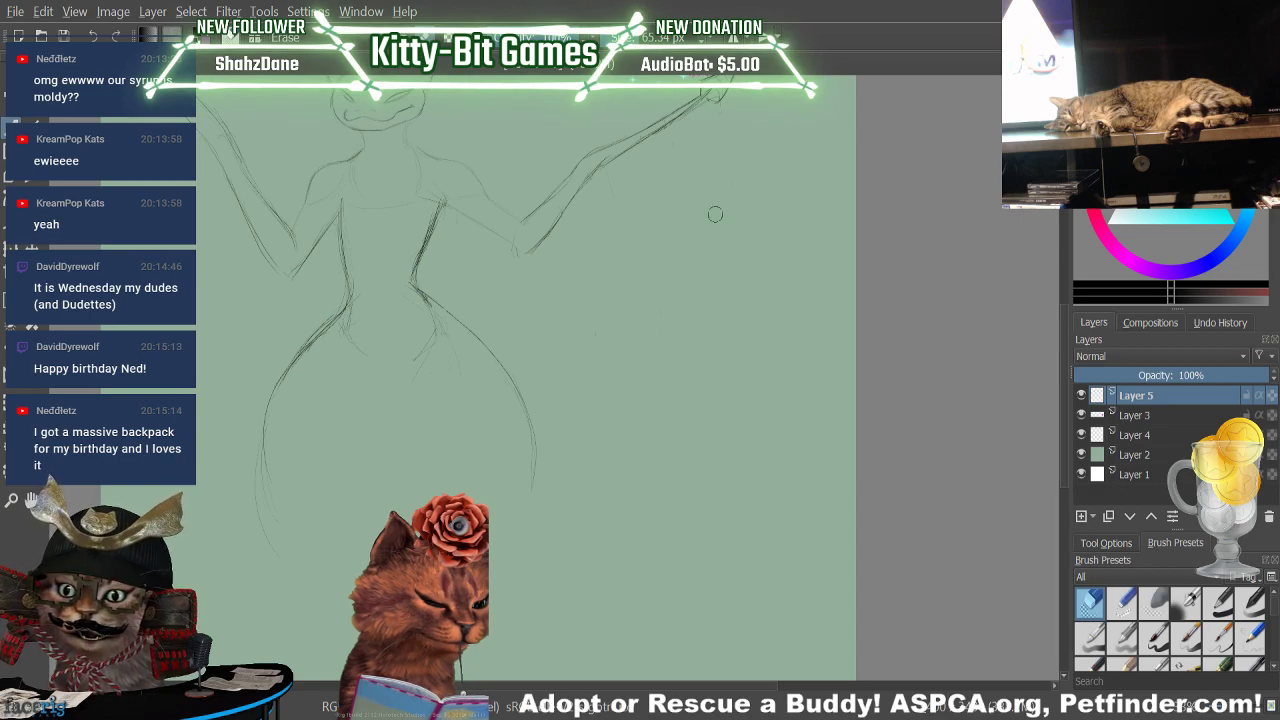
Sketch a long tapering feather hanging from the right elbow and erase the lines overshooting its tip
key(e)
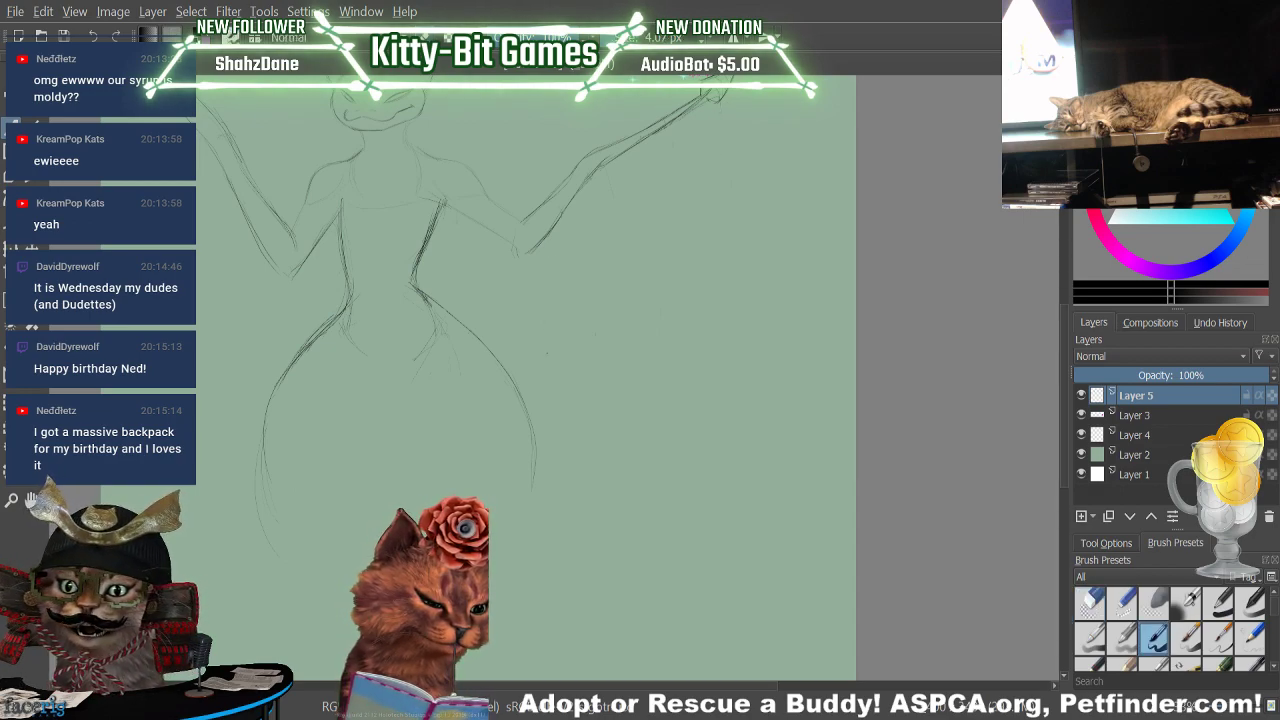
drag(517, 279, 555, 385)
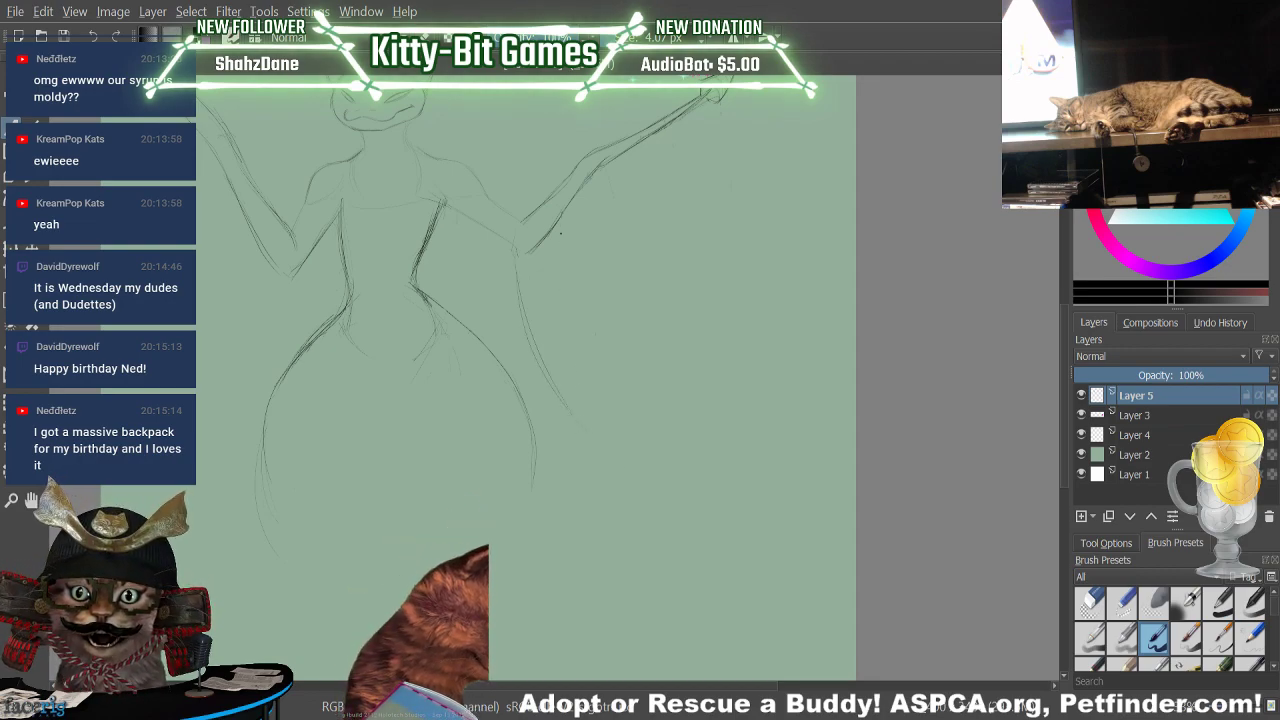
drag(562, 252, 588, 462)
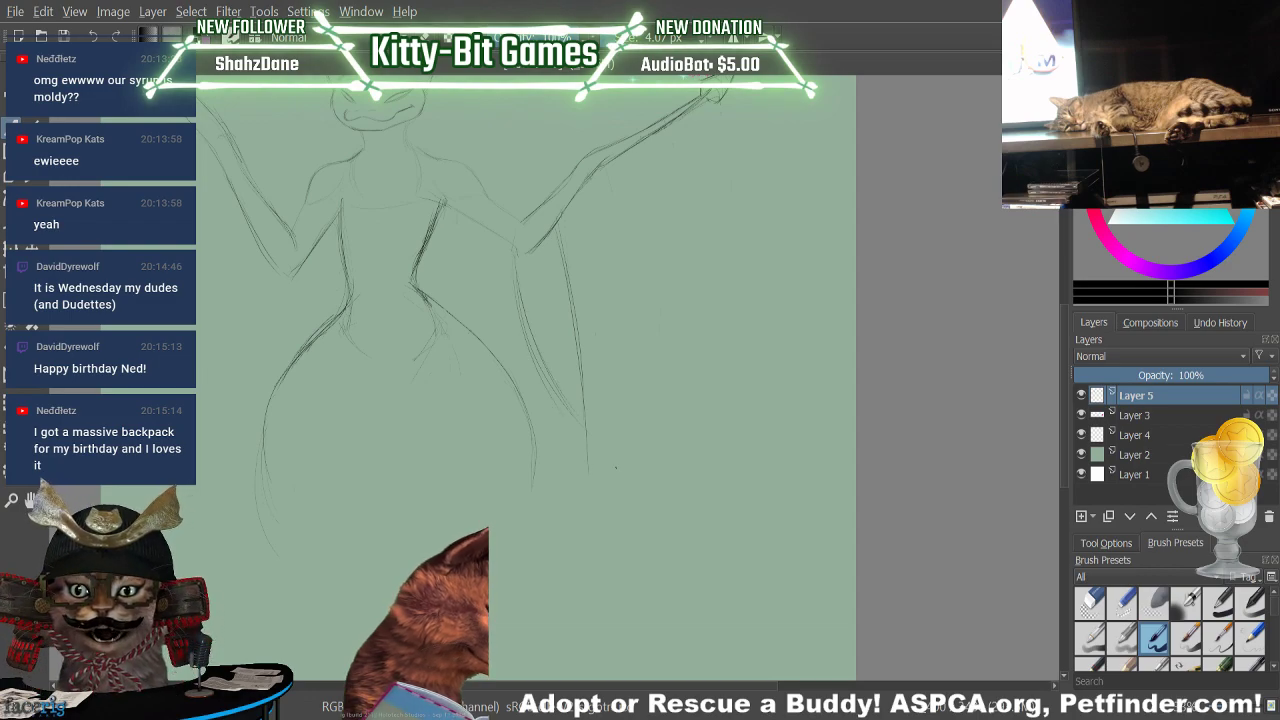
key(e)
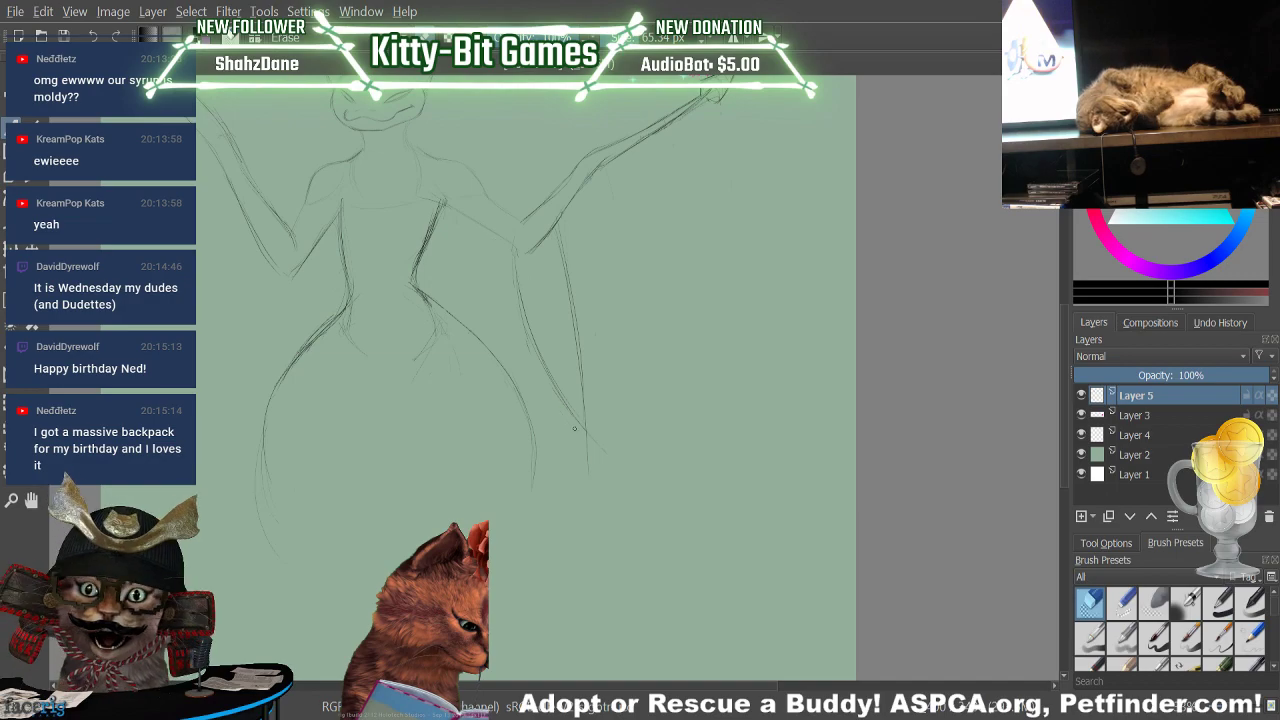
mouse_move(593, 463)
mouse_down()
mouse_move(614, 494)
mouse_move(589, 442)
mouse_move(617, 455)
mouse_move(590, 466)
mouse_up()
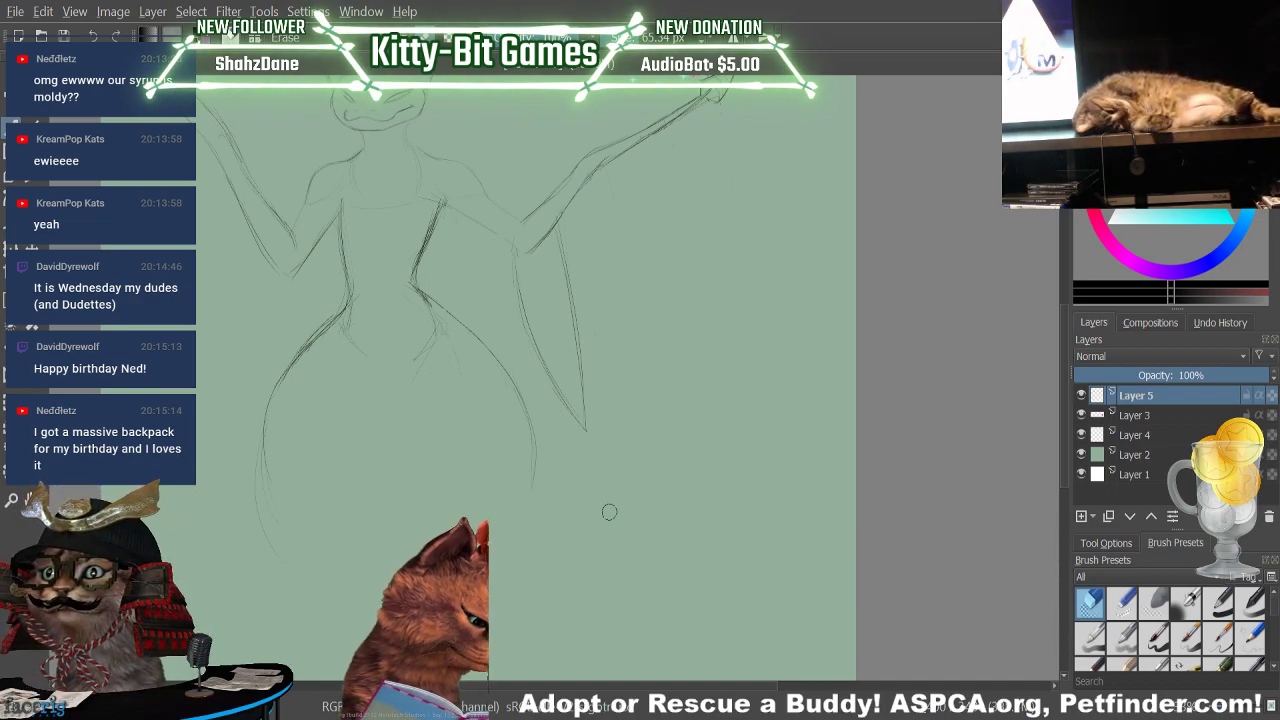
Sketch a second feather from the middle of the right forearm and a third reaching outward near the hand, trimming the third's tip
key(e)
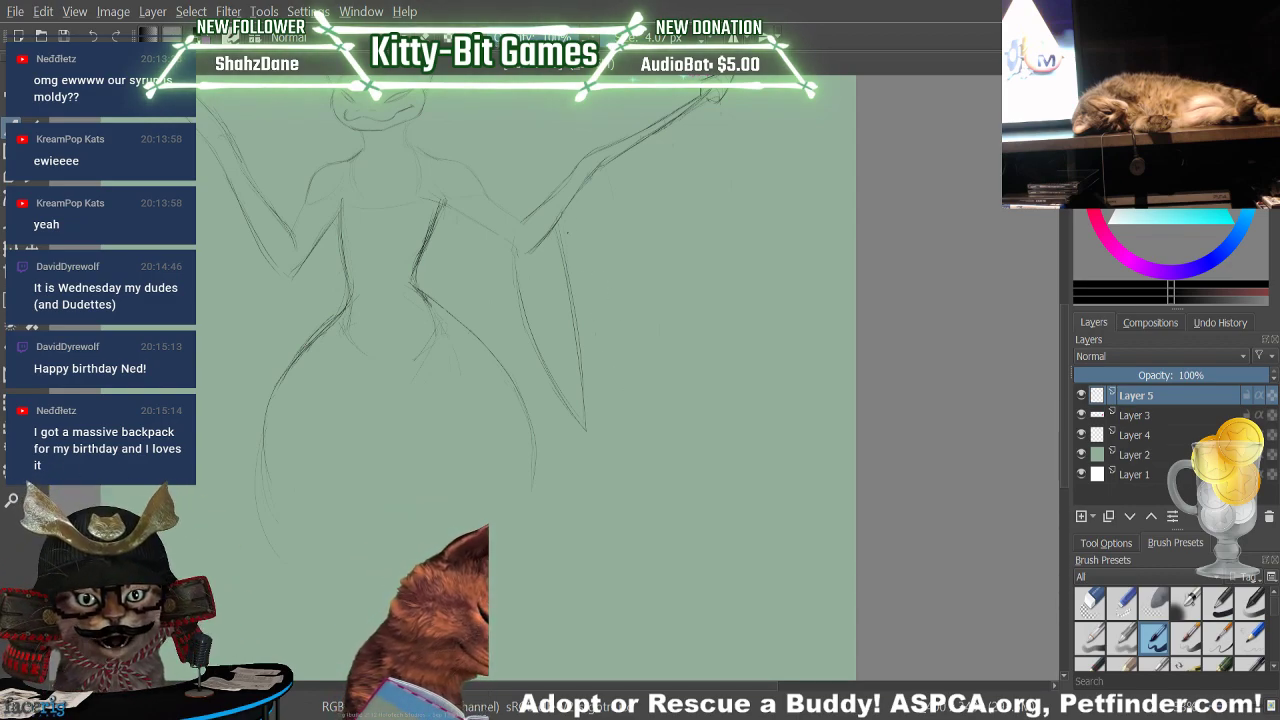
drag(563, 240, 685, 378)
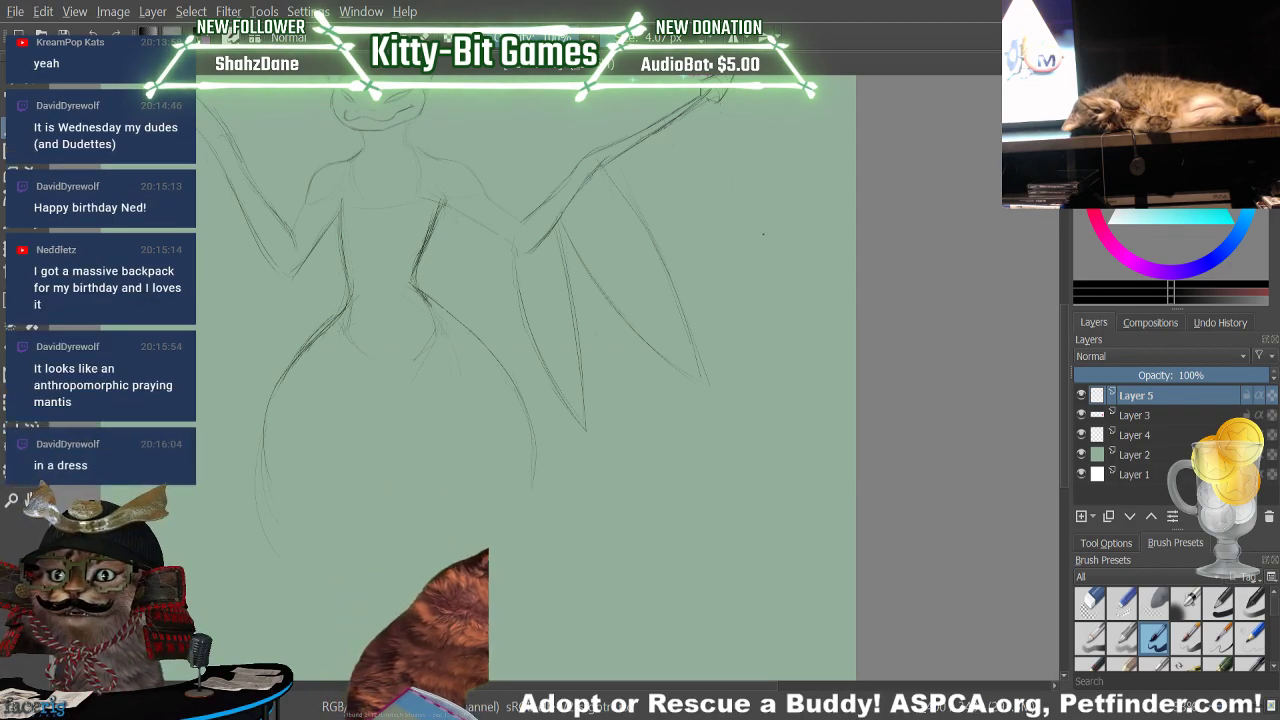
drag(655, 168, 768, 238)
drag(645, 146, 853, 272)
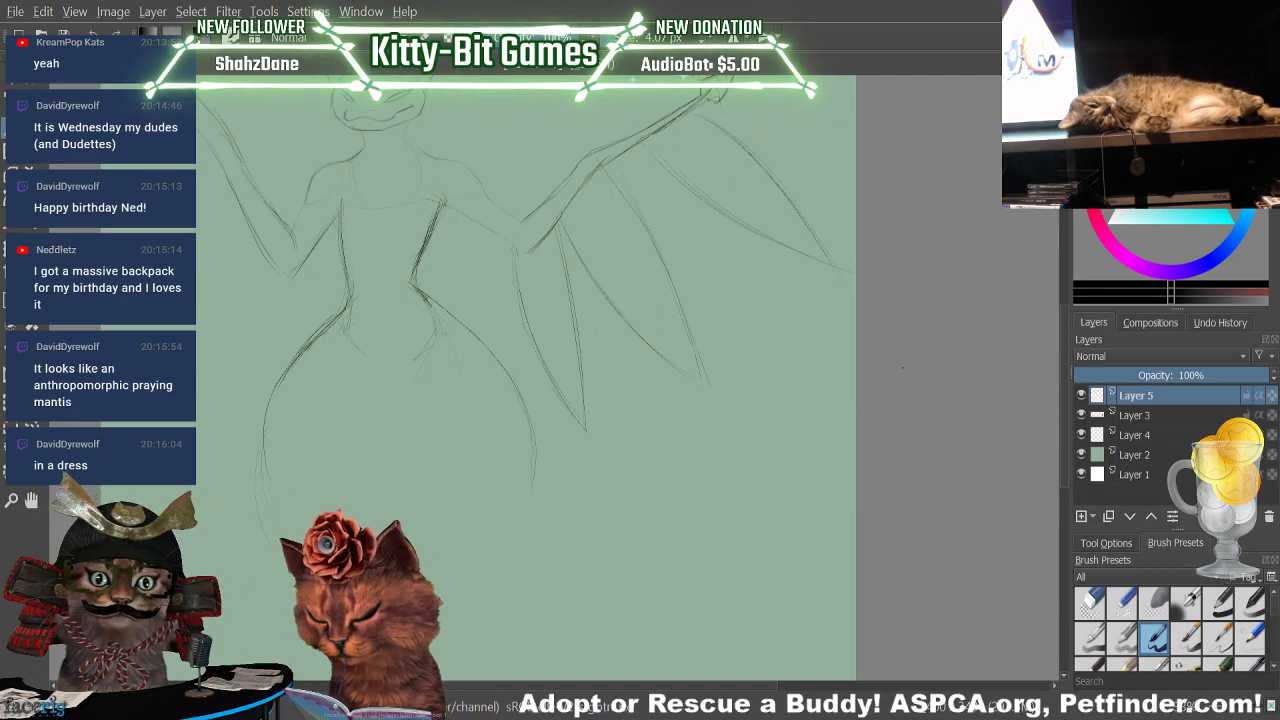
key(slash)
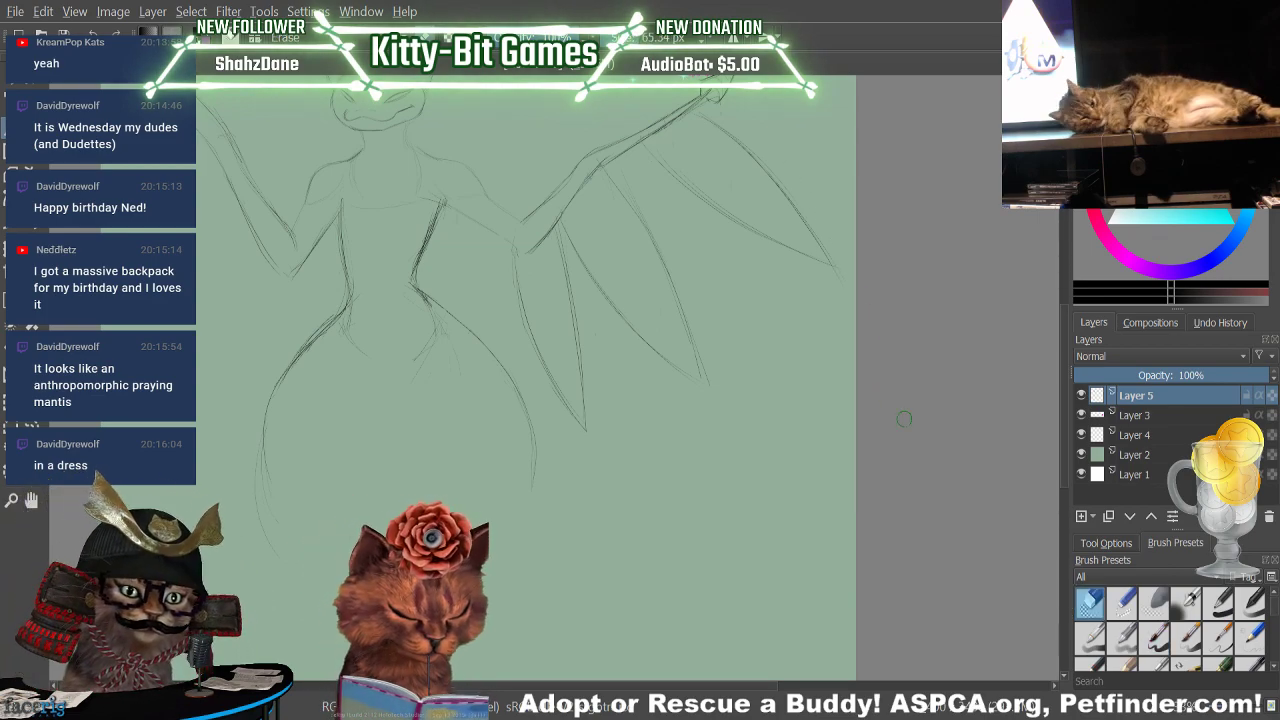
Sketch two back-row feathers that fill the gaps between the three front feathers under the right arm
key(e)
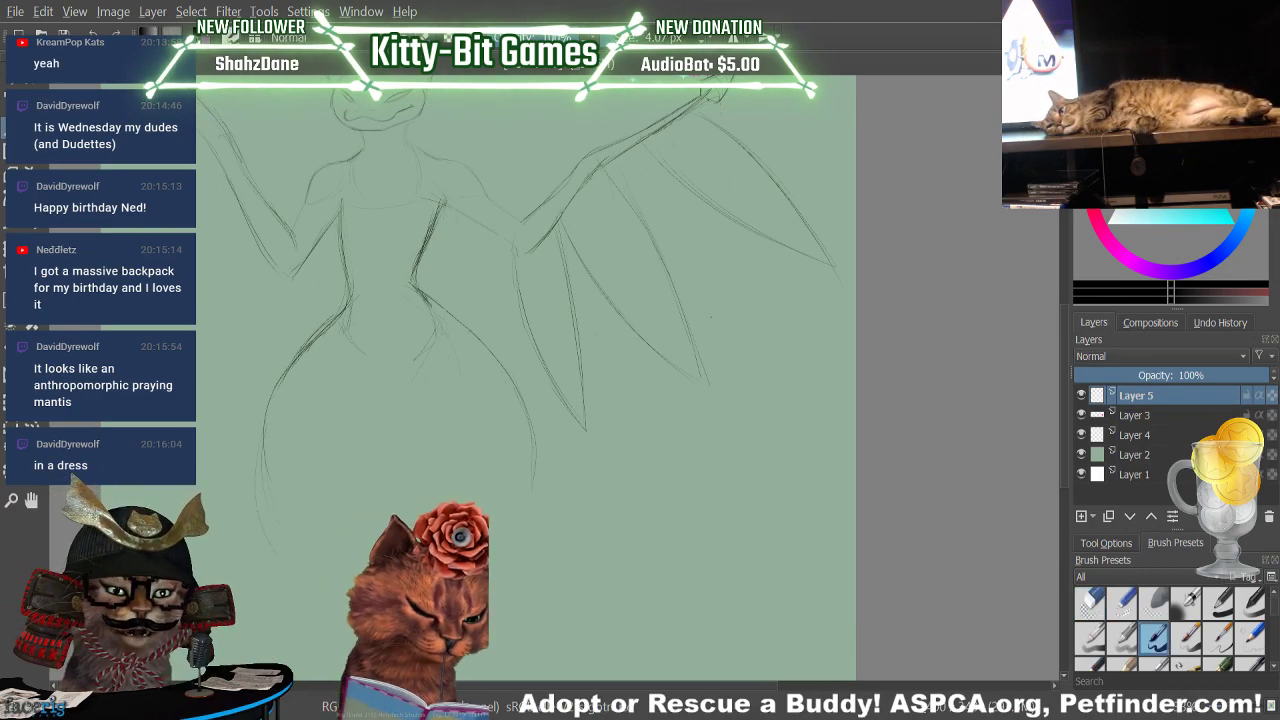
drag(704, 328, 840, 417)
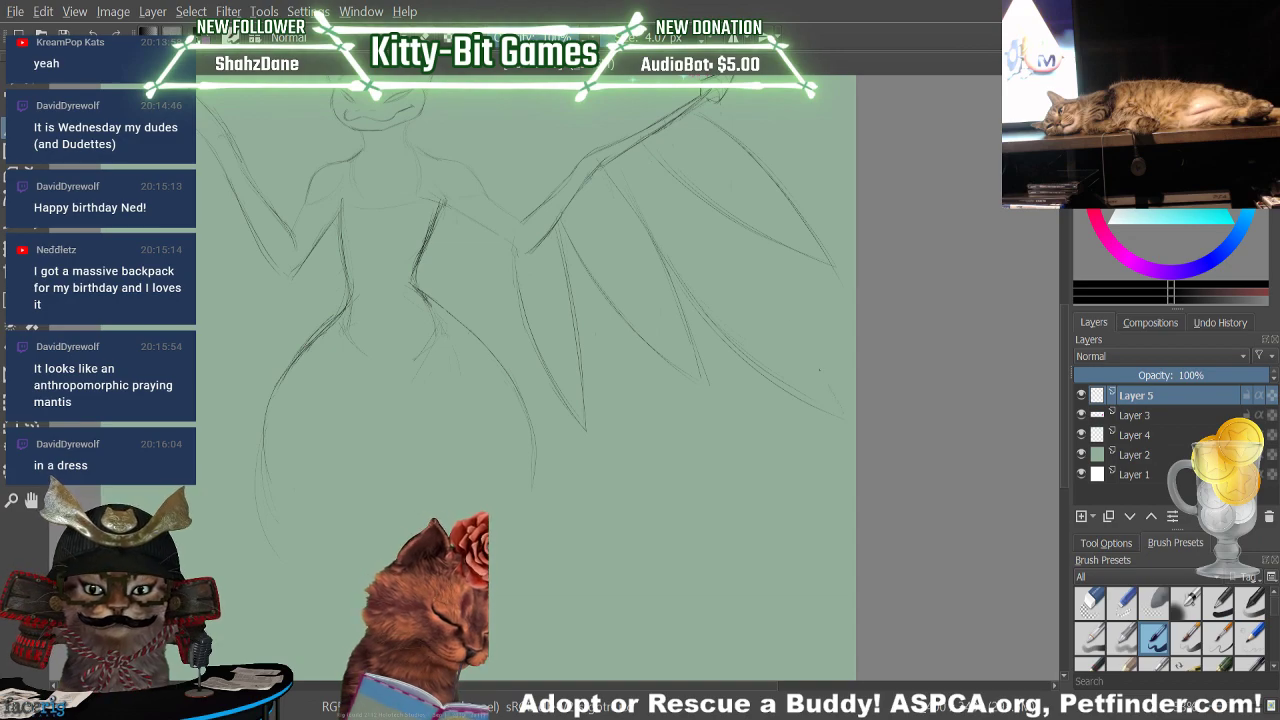
mouse_move(778, 278)
mouse_down()
mouse_move(836, 408)
mouse_move(760, 252)
mouse_up()
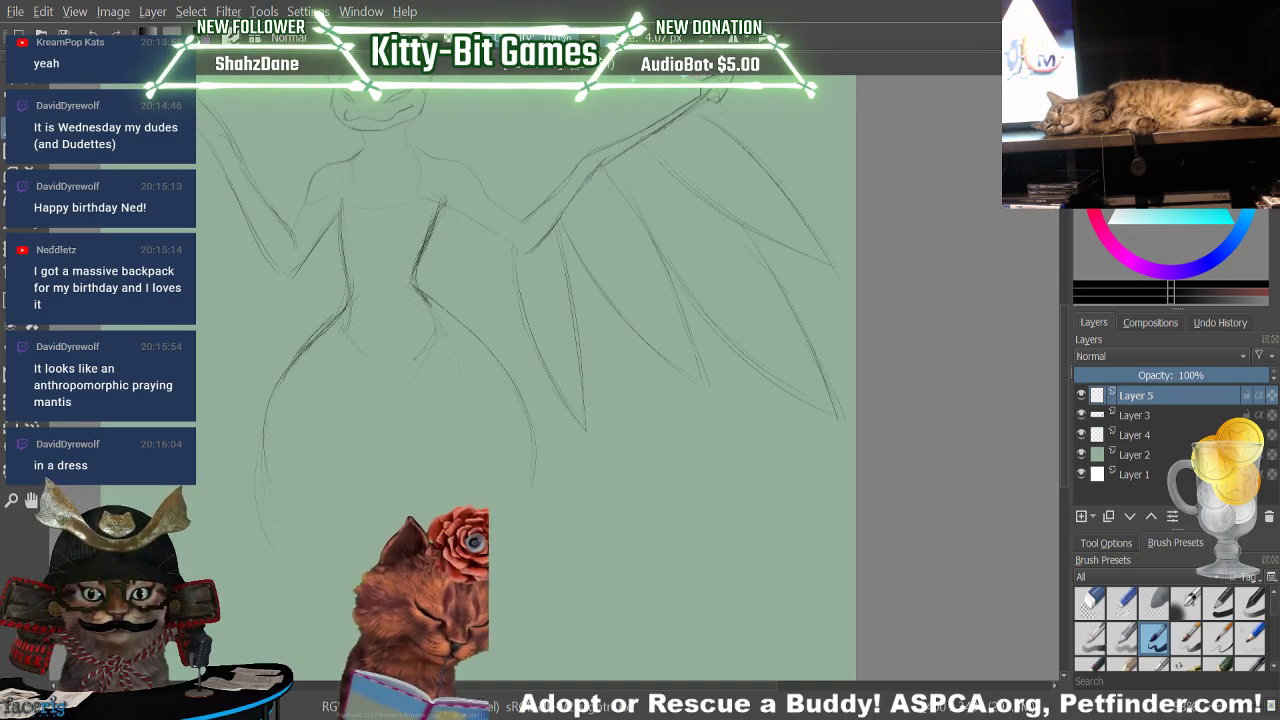
drag(588, 388, 694, 494)
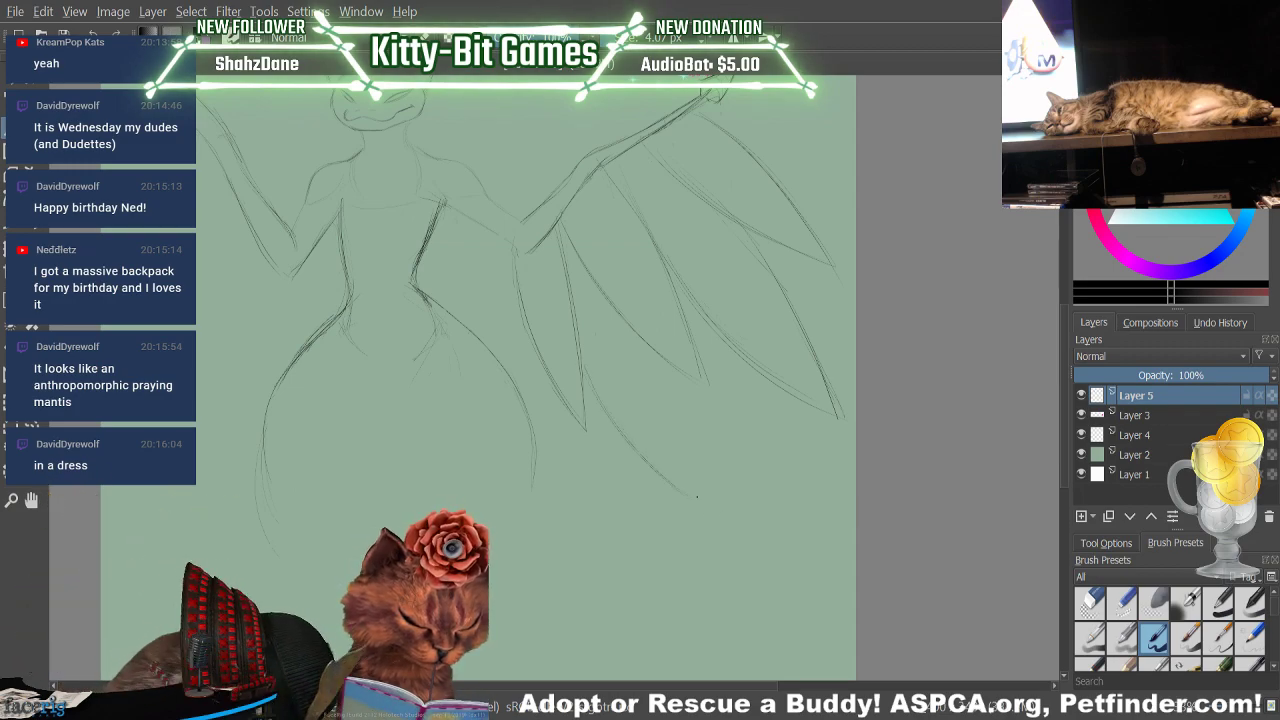
drag(650, 368, 692, 492)
drag(664, 398, 692, 488)
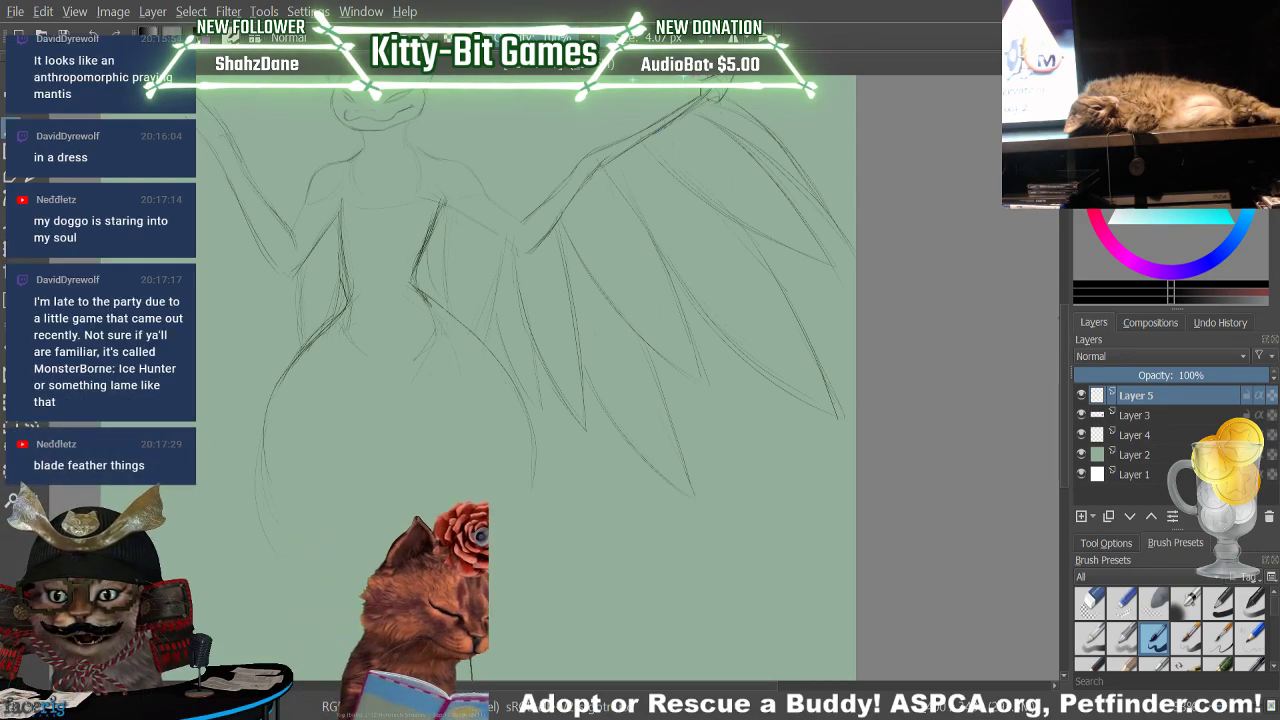
Erase the outer back-row feather and redraw it shorter, cleaning up and closing its pointed tip
mouse_move(1066, 327)
mouse_down()
mouse_move(1066, 281)
mouse_move(1066, 302)
mouse_up()
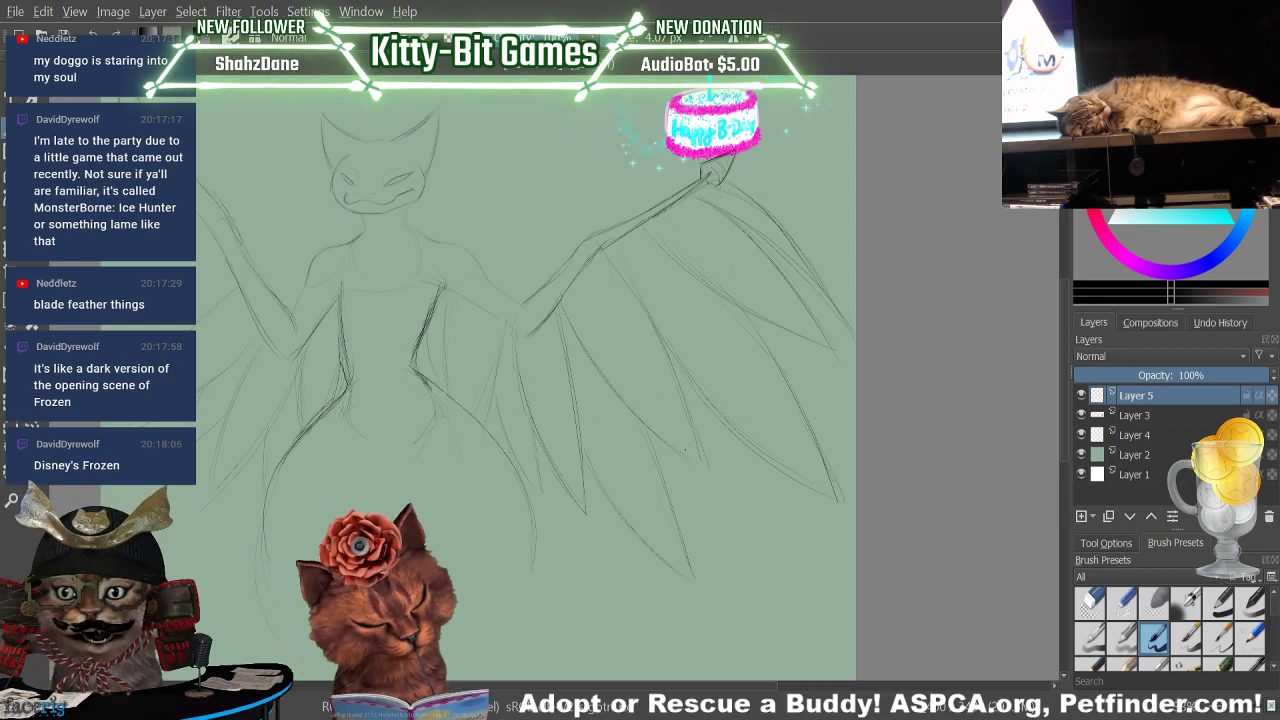
key(e)
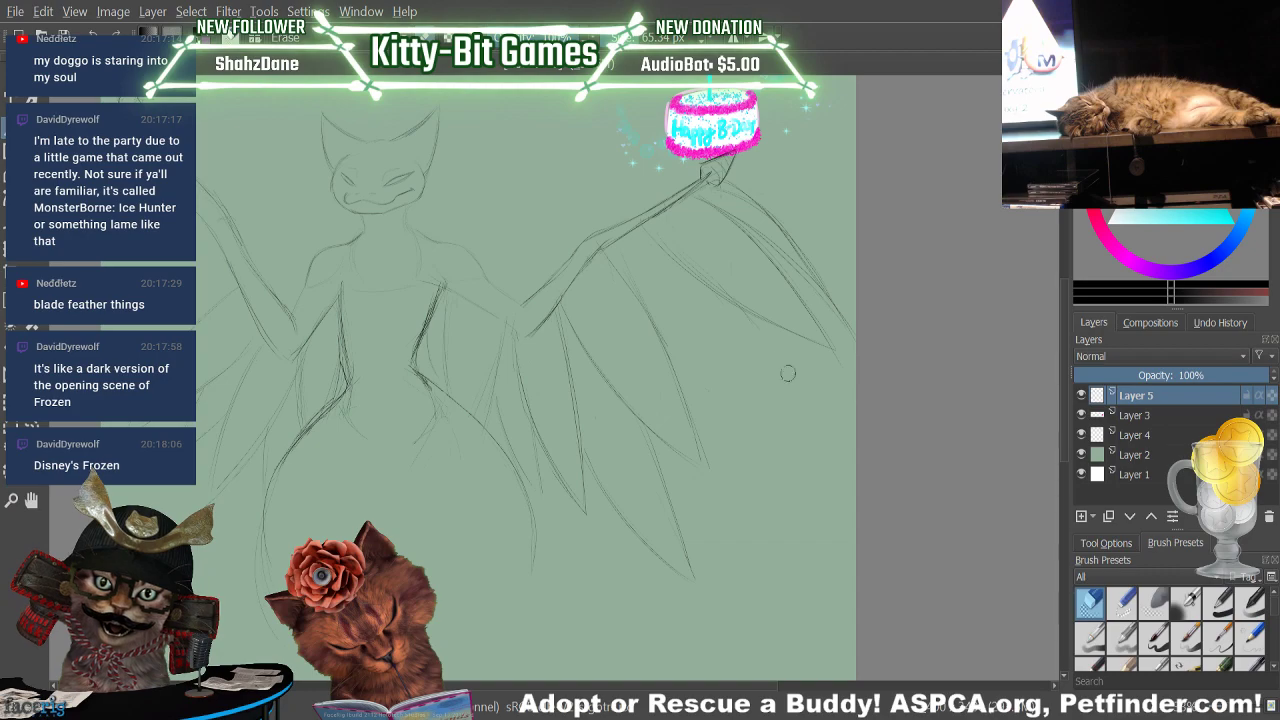
key(e)
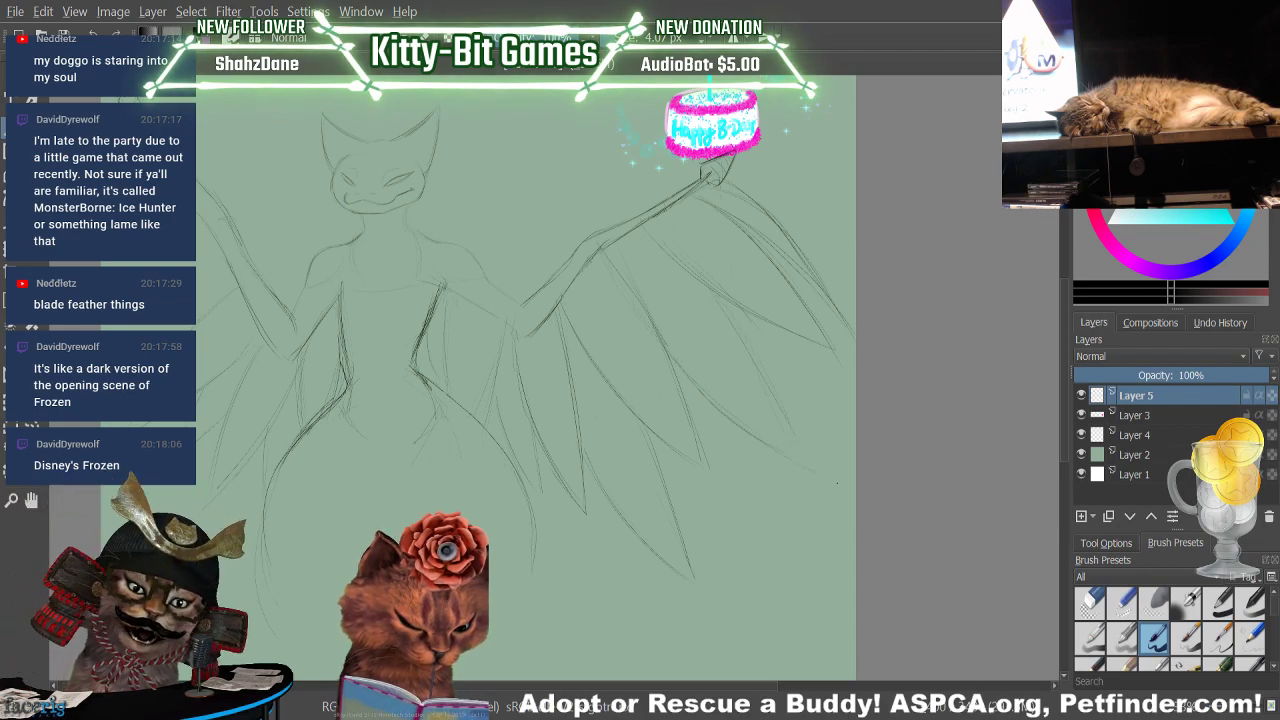
drag(704, 390, 823, 477)
drag(776, 392, 786, 417)
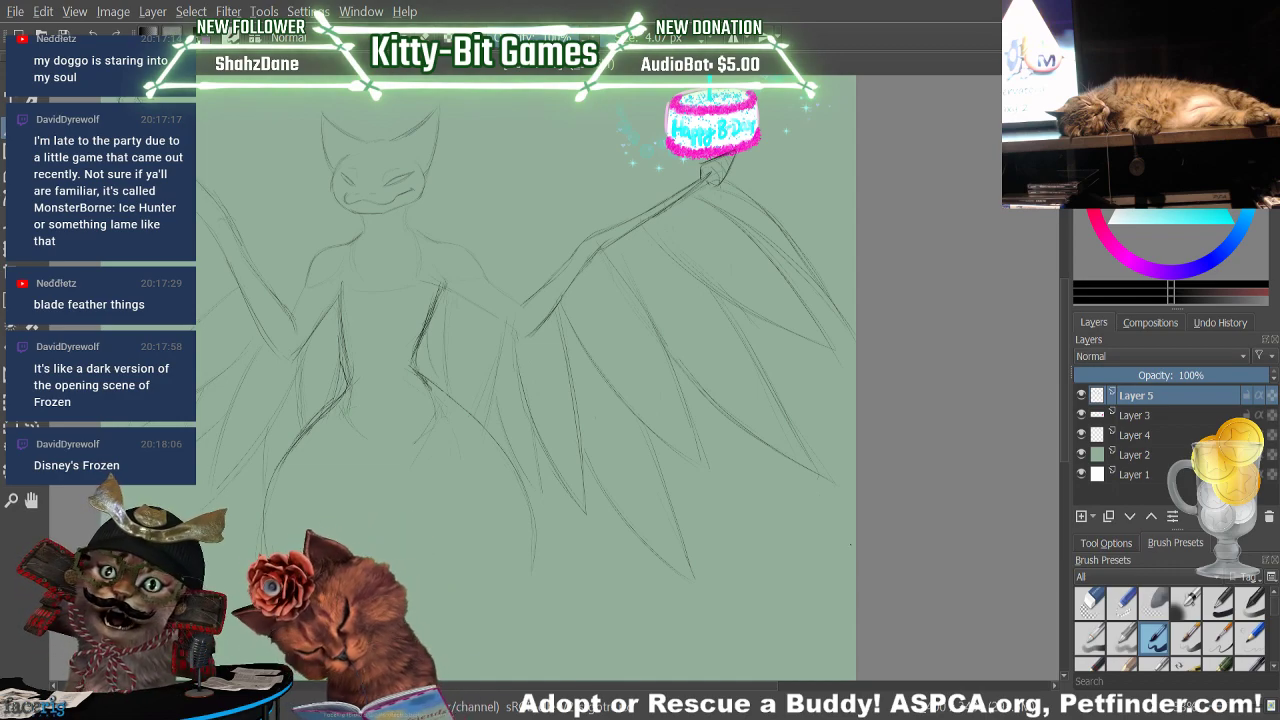
key(slash)
drag(829, 480, 814, 472)
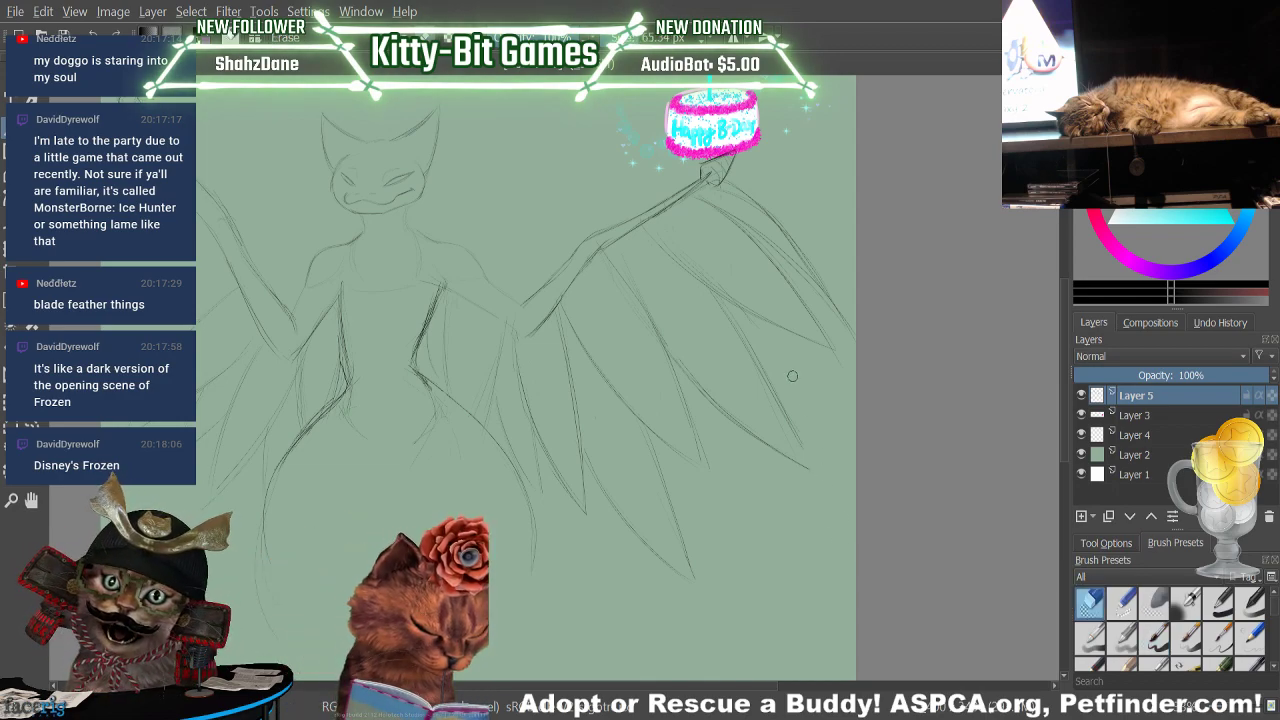
key(e)
mouse_move(786, 410)
mouse_down()
mouse_move(828, 508)
mouse_move(814, 474)
mouse_up()
Touch up the feather lines close to the right forearm by erasing and redrawing them
key(e)
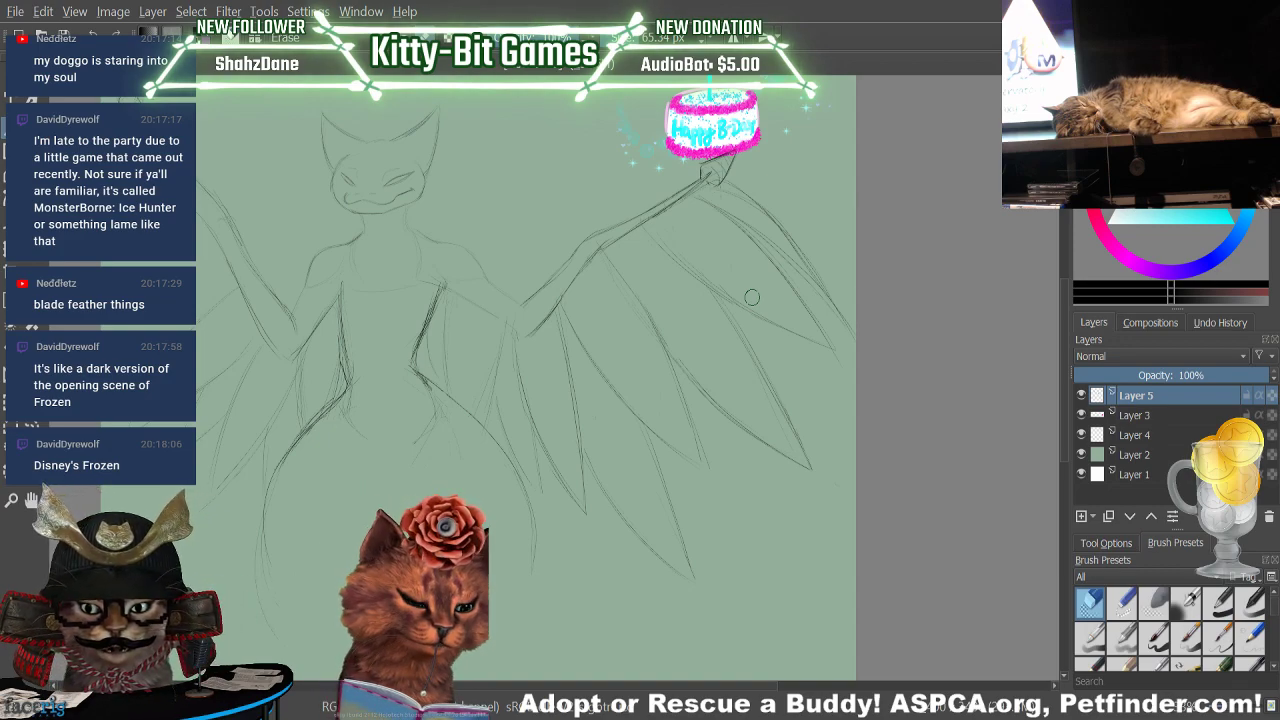
key(slash)
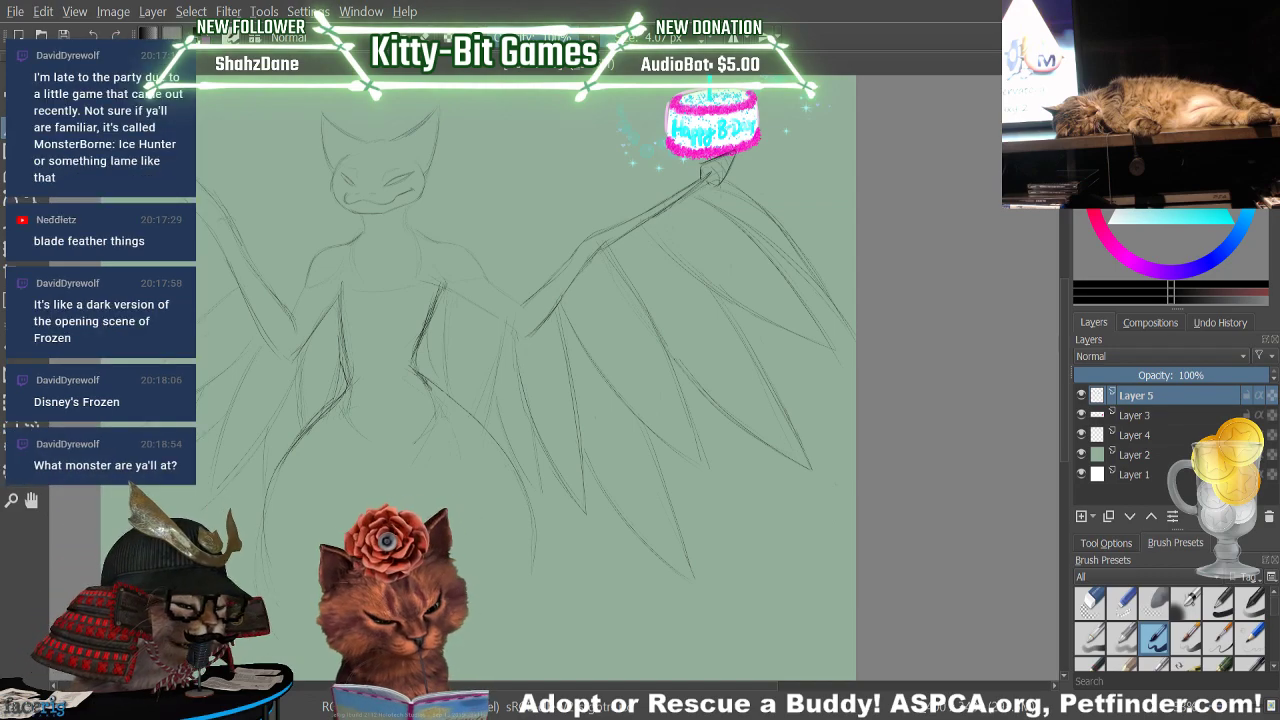
key(slash)
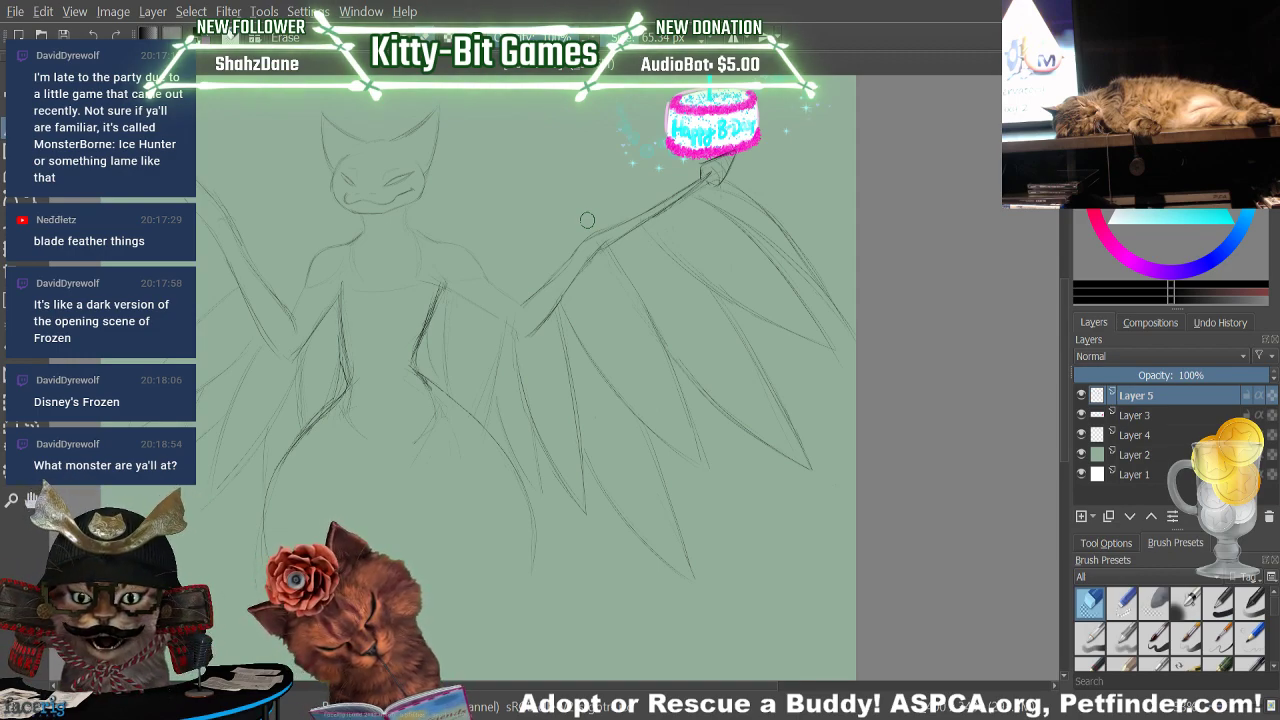
key(slash)
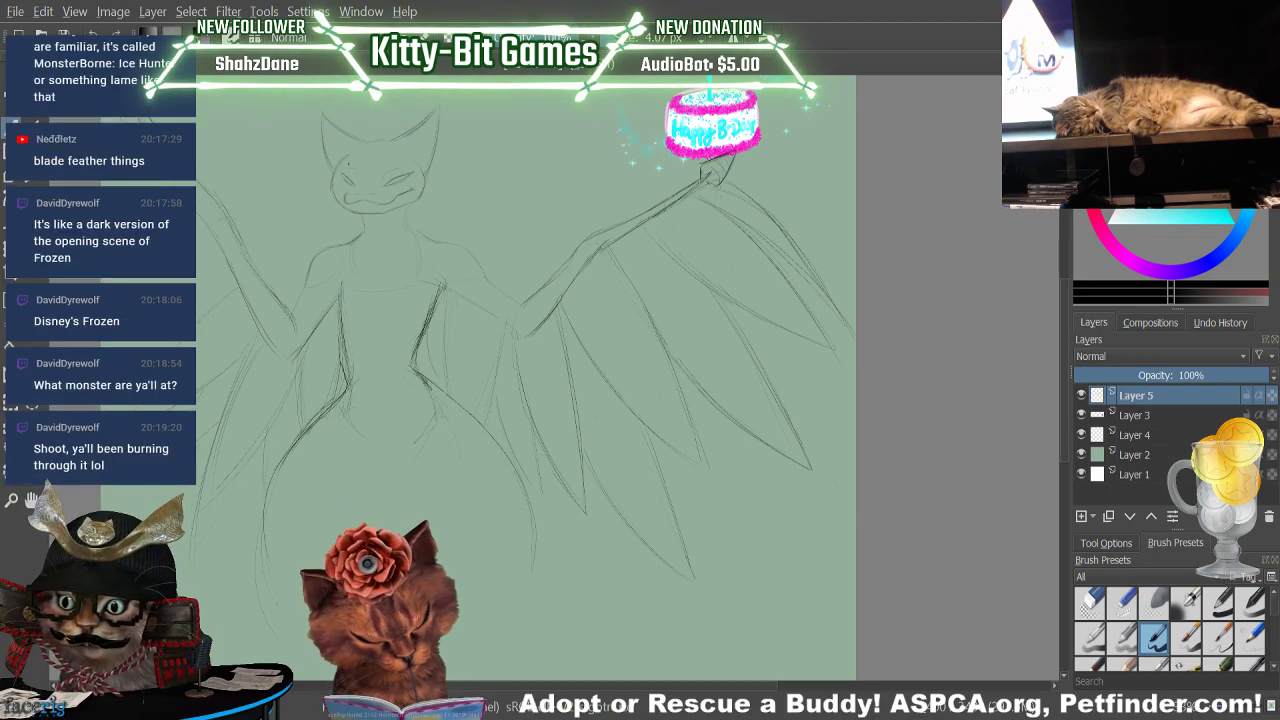
Sketch long feathers below the left elbow and small horn-like shapes above both ears, erasing stray marks
drag(298, 372, 256, 470)
drag(312, 350, 258, 466)
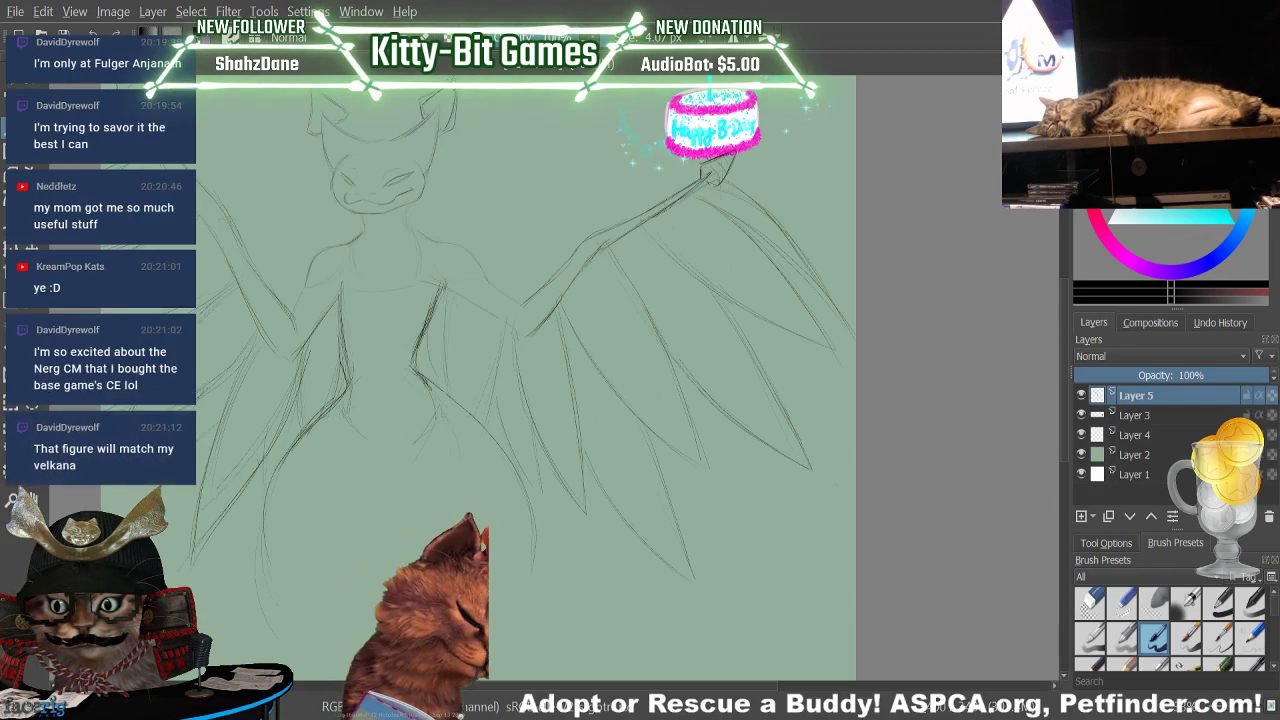
key(slash)
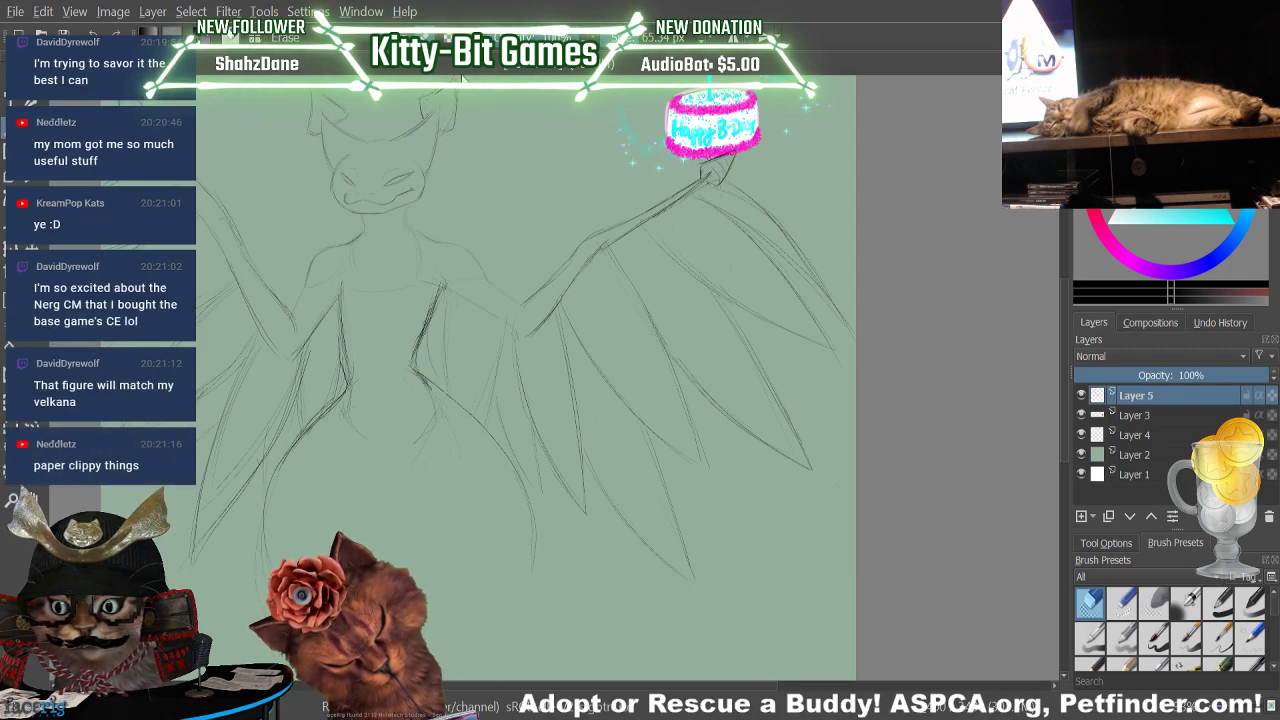
key(/)
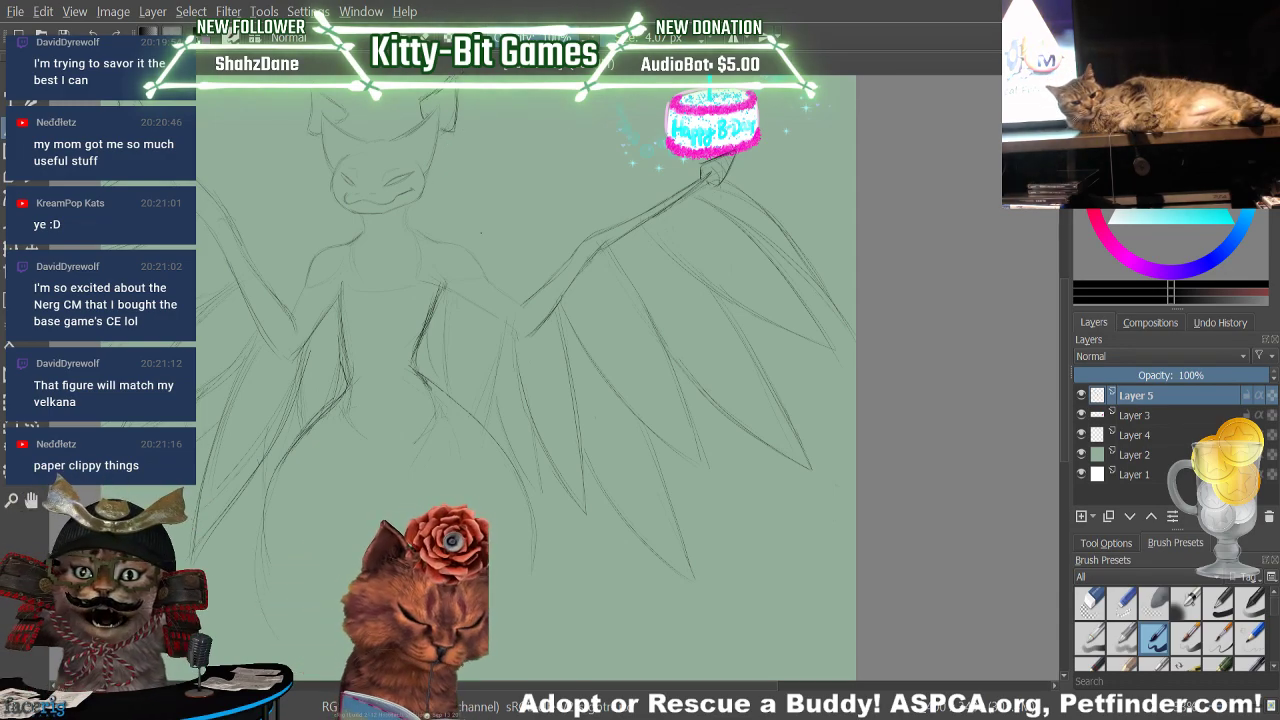
Sketch a curve flaring outward from the right hip beneath the lowest feather
scroll(1062, 324, down, 2)
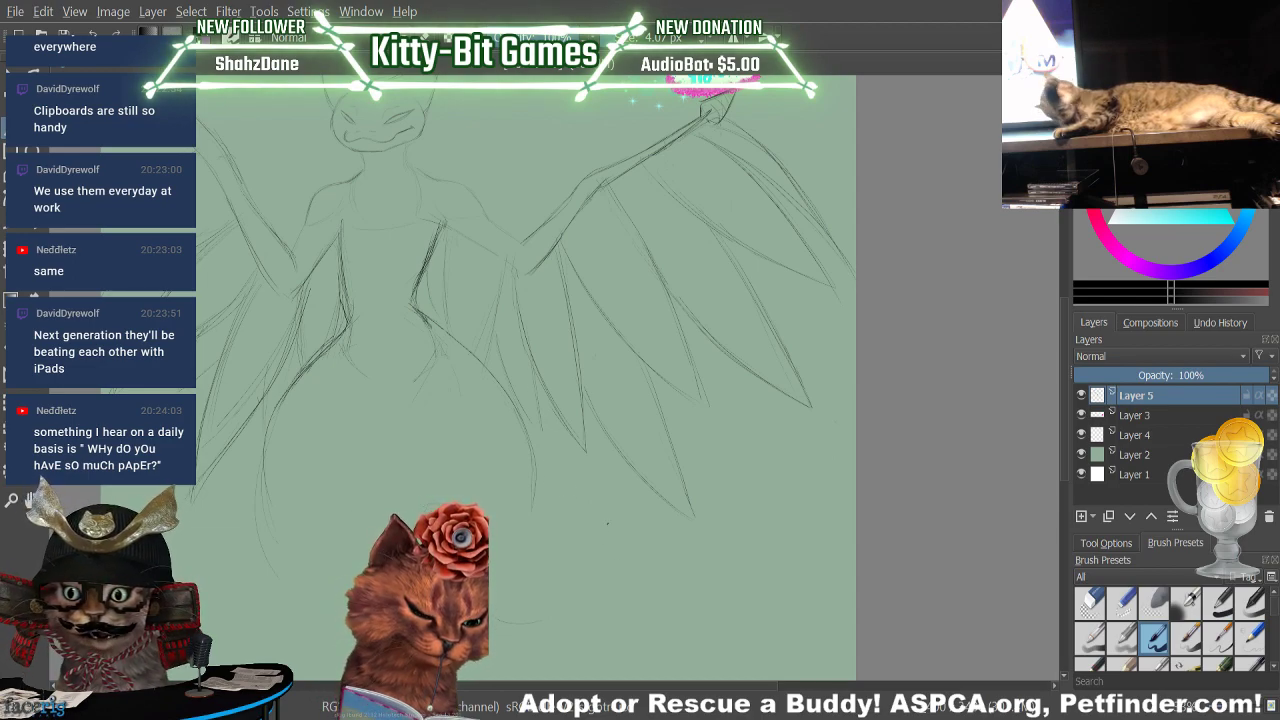
drag(556, 466, 688, 562)
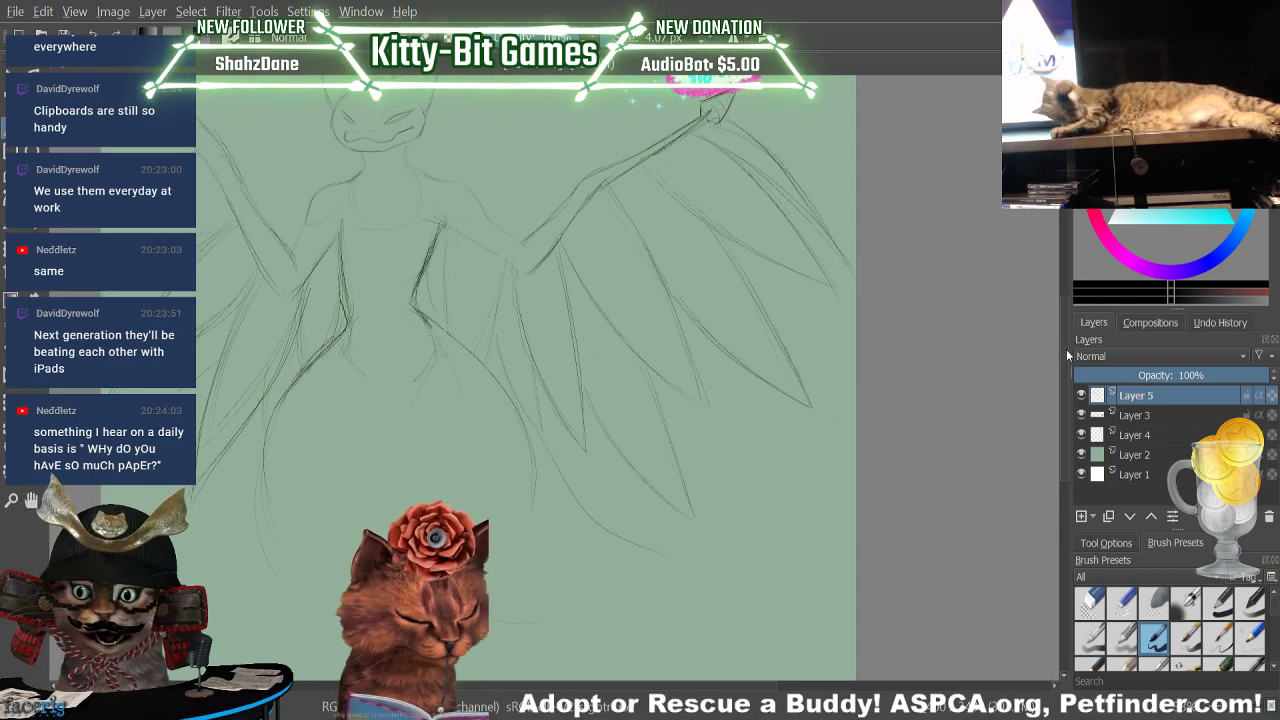
Sketch a wide spiral curl with larger outer curves around it below the left hip
scroll(1068, 379, down, 3)
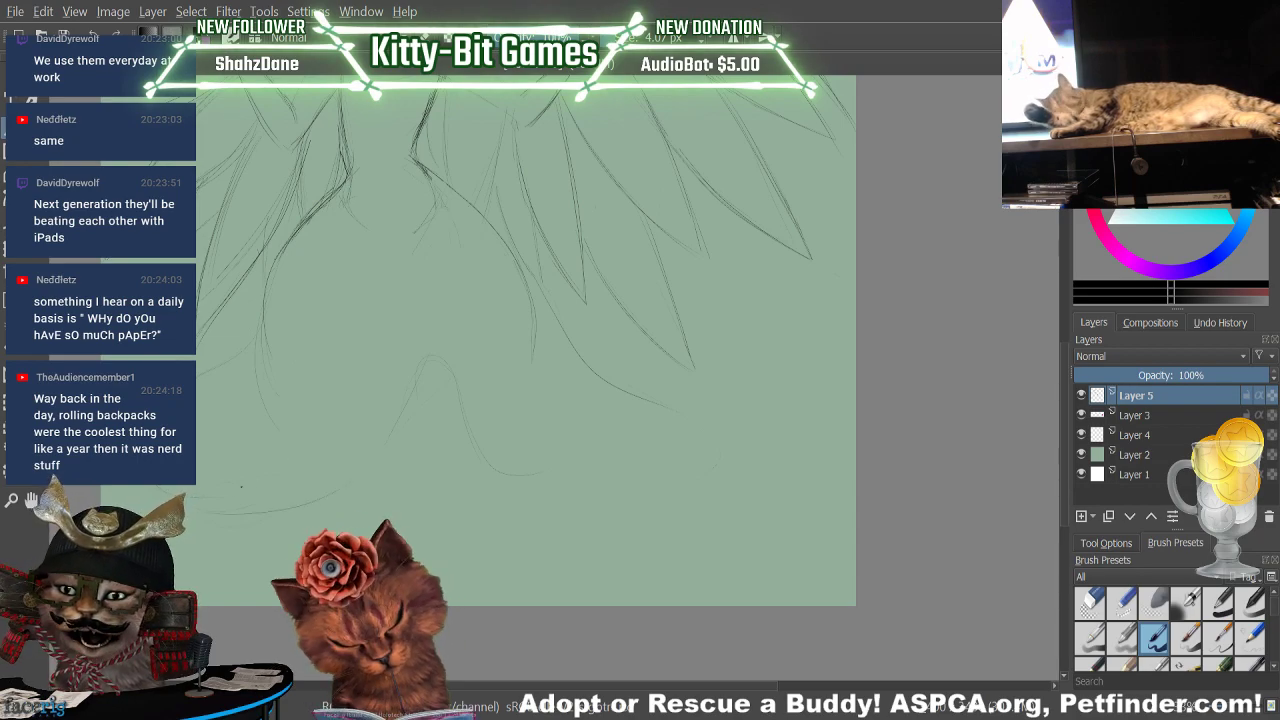
drag(262, 397, 348, 450)
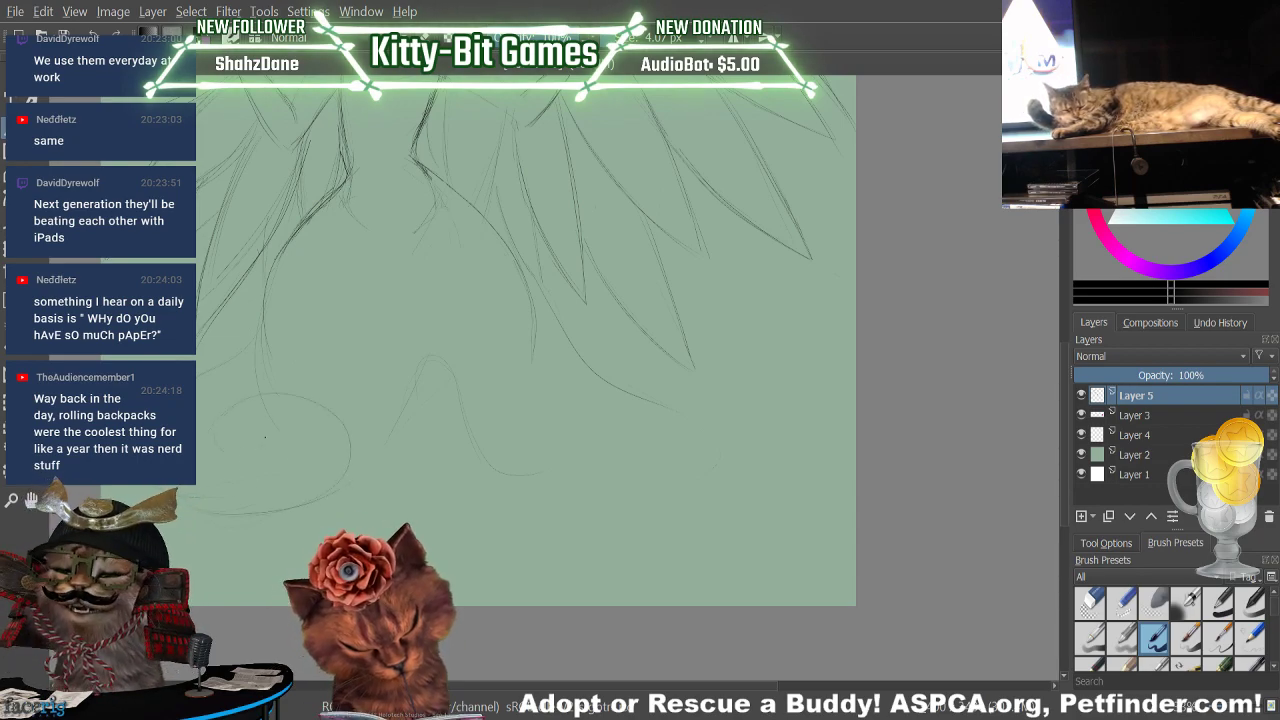
drag(248, 444, 243, 426)
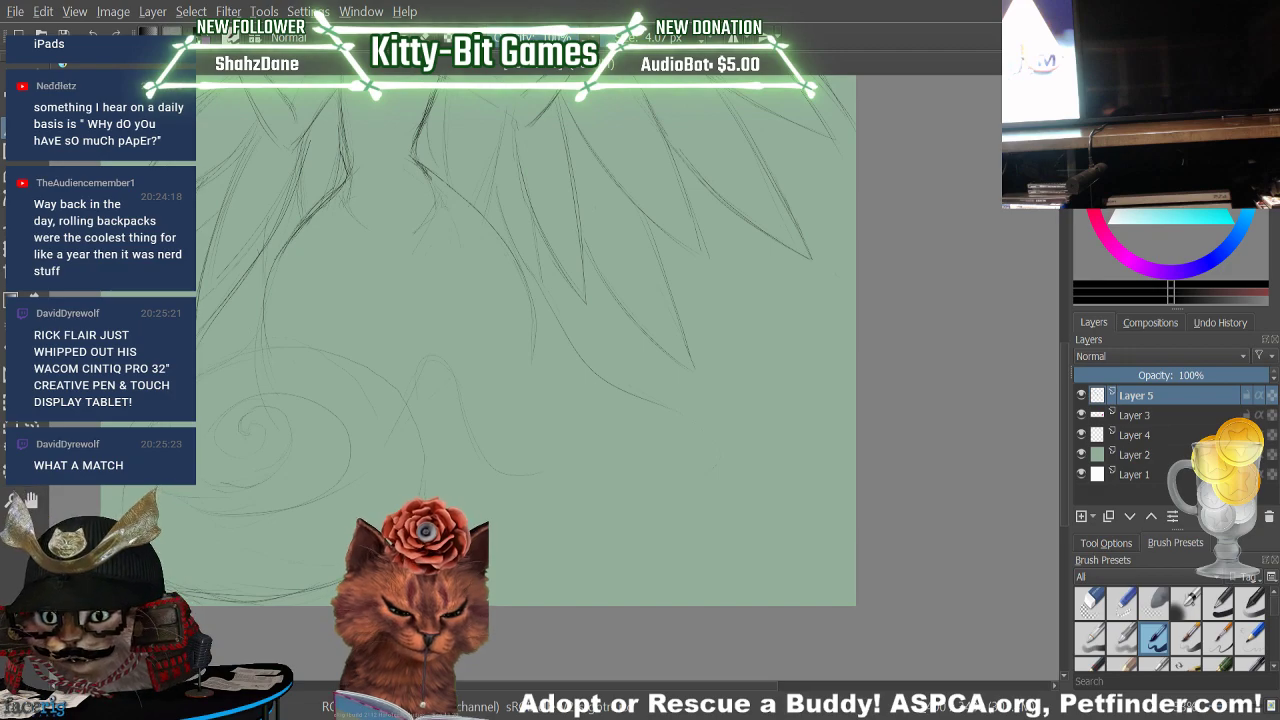
Enlarge the eraser to about 324.95 px and erase the spiral curl, its outer curves and most of the adjoining wavy line
key(slash)
drag(646, 38, 687, 38)
drag(214, 466, 274, 470)
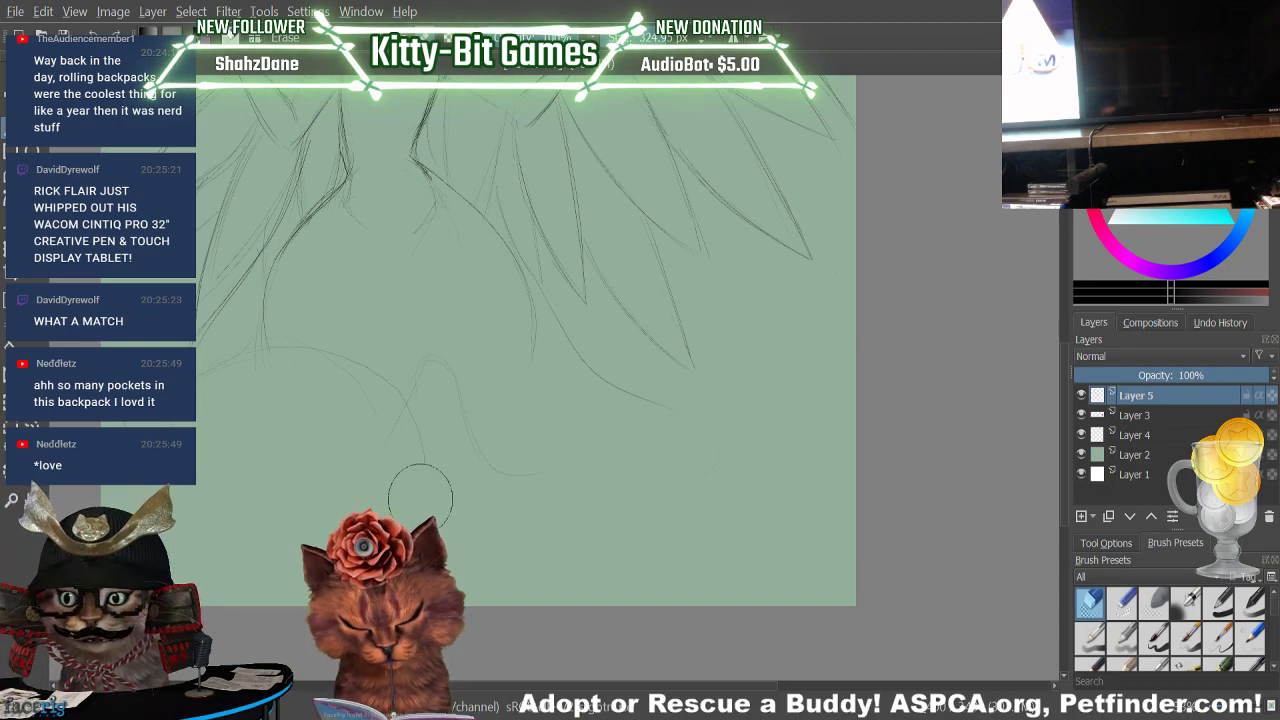
mouse_move(420, 498)
mouse_down()
mouse_move(380, 363)
mouse_move(291, 380)
mouse_move(227, 378)
mouse_move(230, 362)
mouse_move(254, 369)
mouse_move(262, 398)
mouse_up()
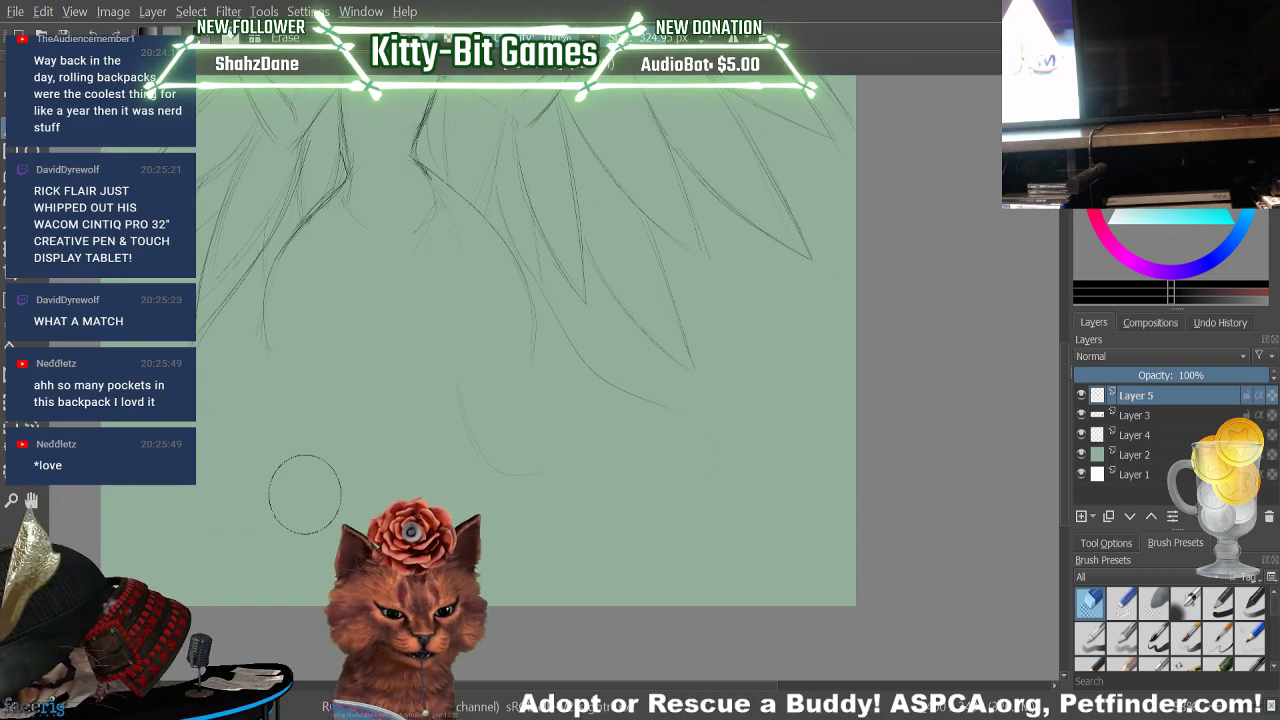
Darken the left hip's outline and sketch a narrower spiral curl linked to it by a curve
key(slash)
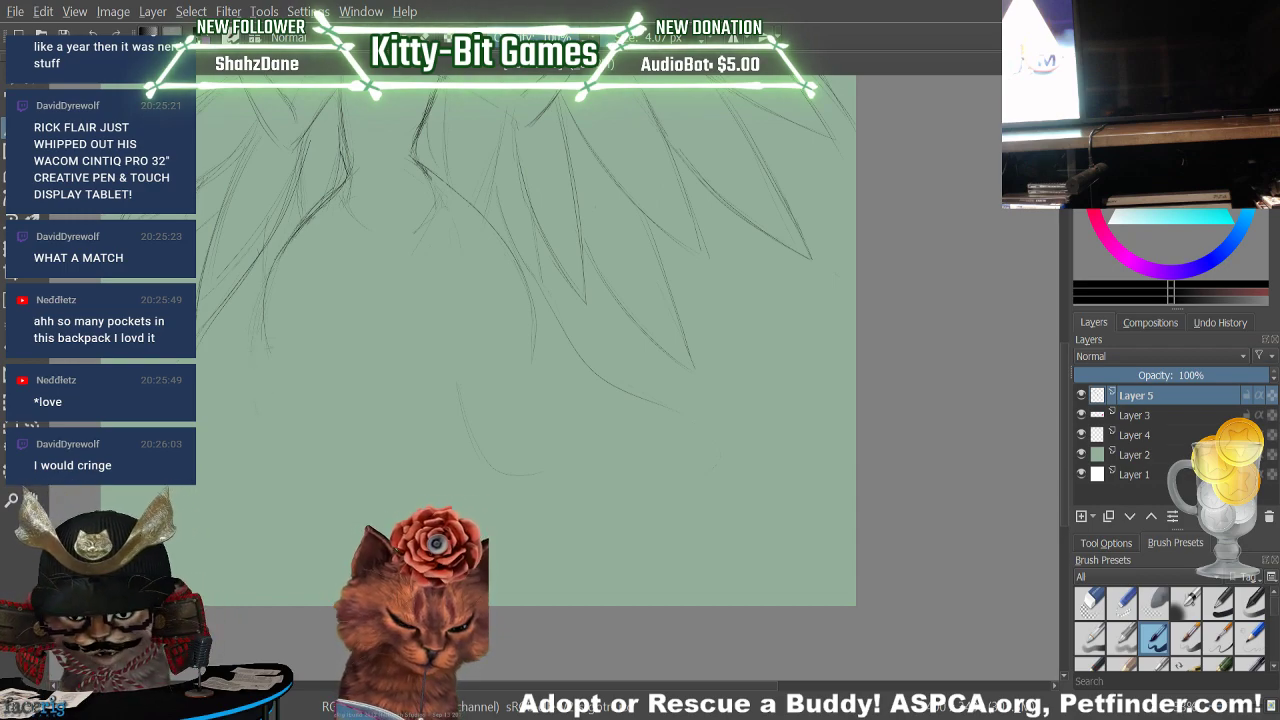
drag(310, 213, 240, 360)
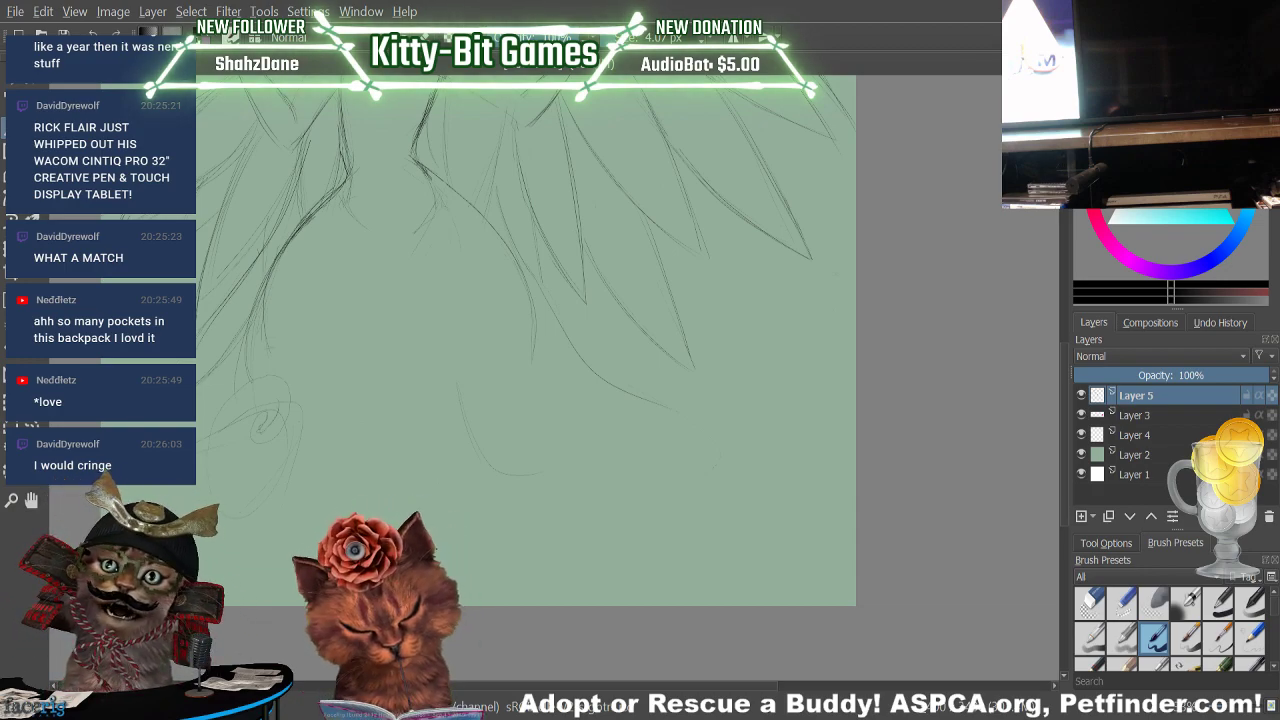
Erase the narrow spiral curl below the left hip together with the lower end of the hip's outline
key(slash)
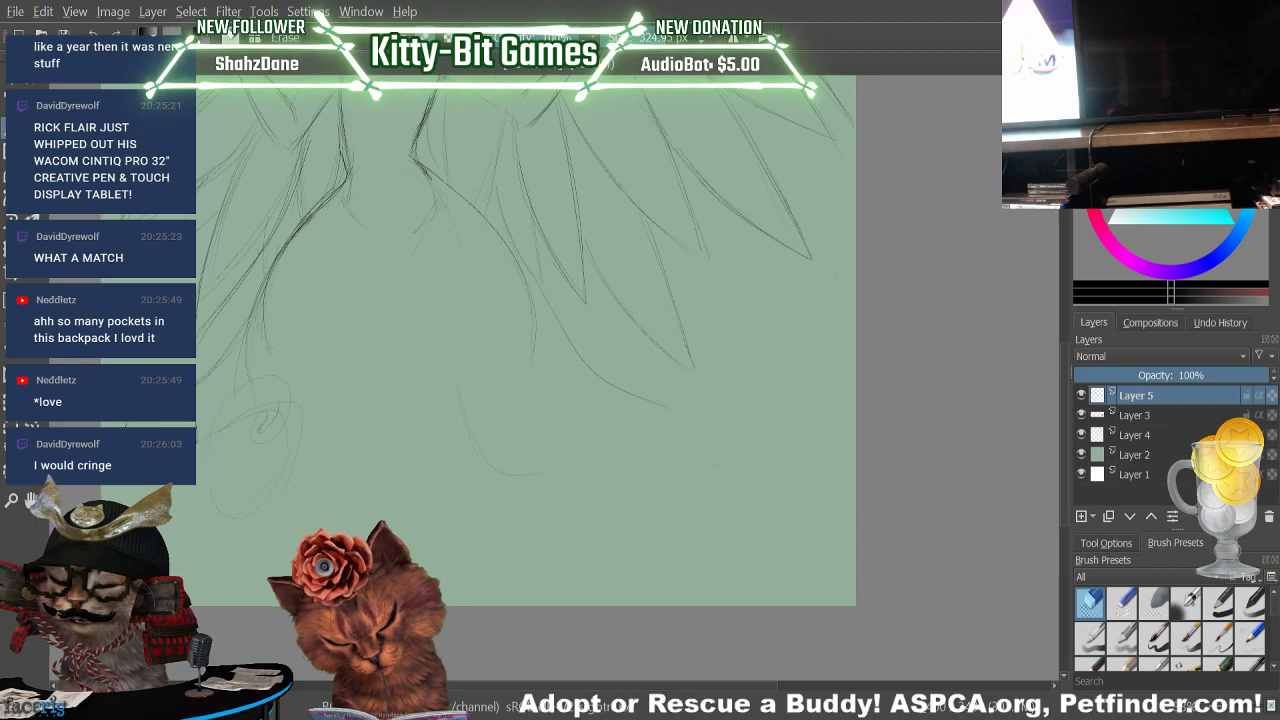
mouse_move(182, 432)
mouse_down()
mouse_move(314, 357)
mouse_move(265, 536)
mouse_up()
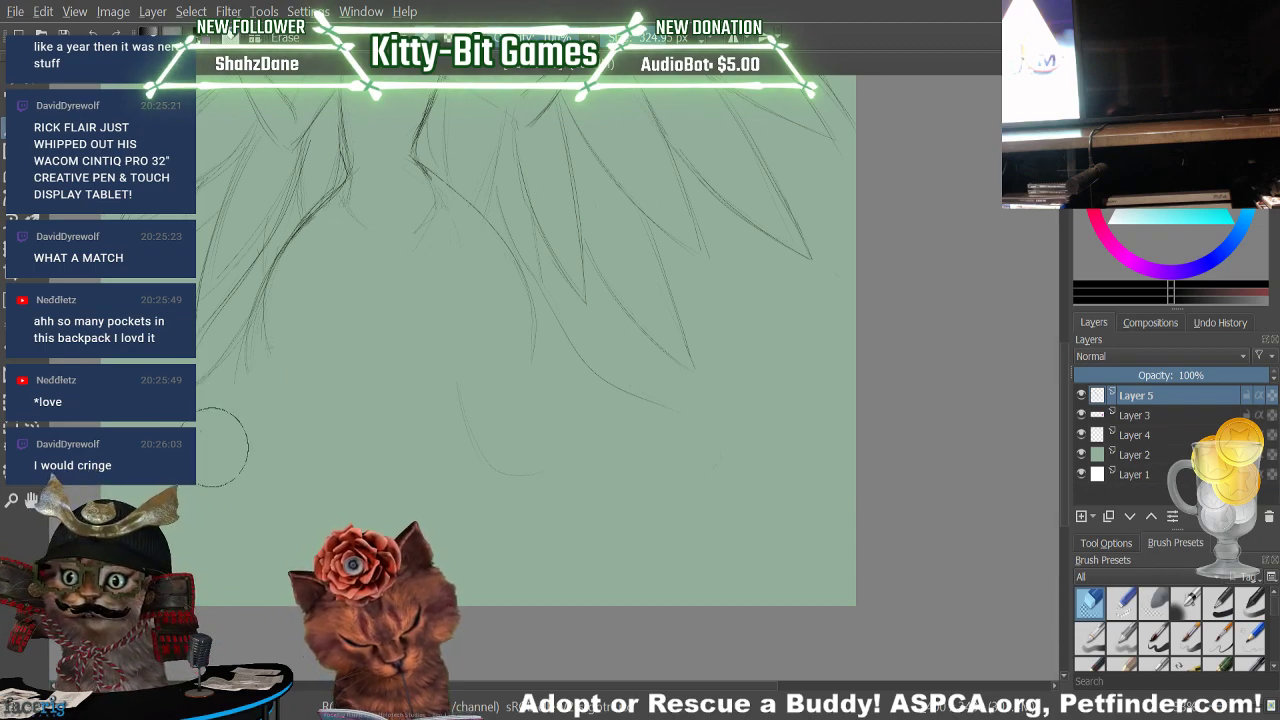
drag(255, 326, 262, 352)
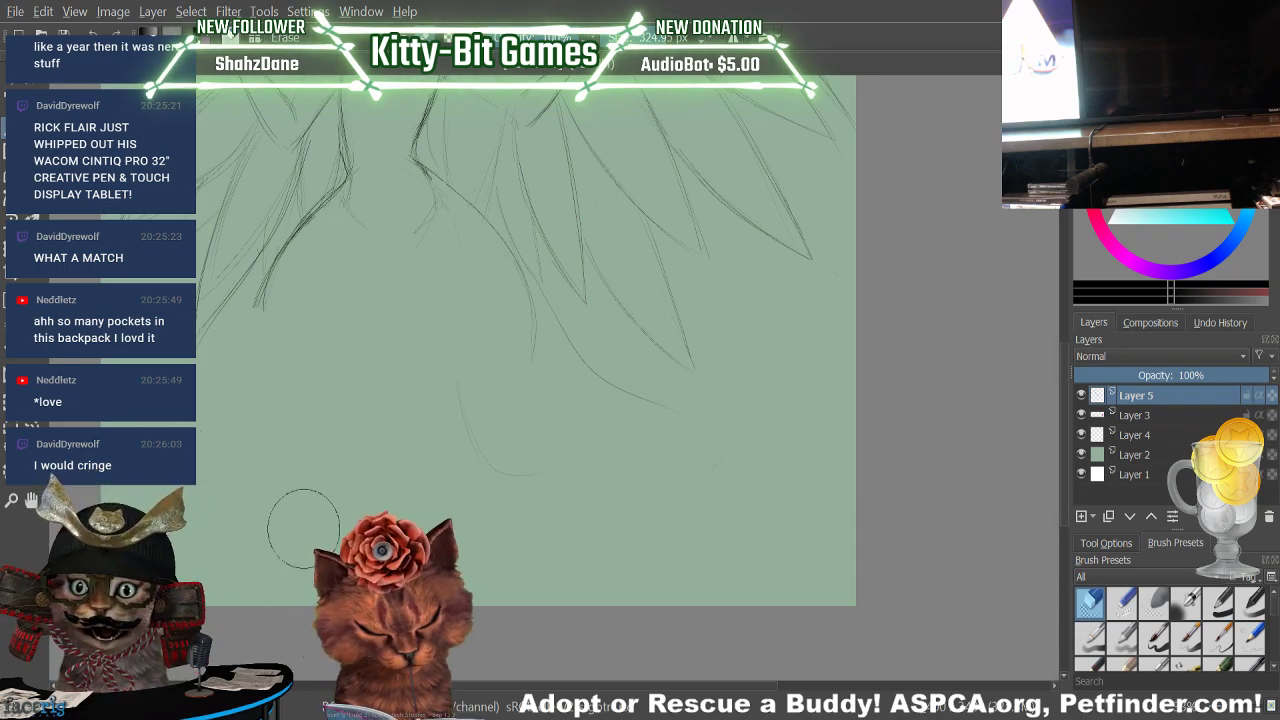
Redraw the left hip's outline as a long, darkened curve bending inward at its lower end
key(slash)
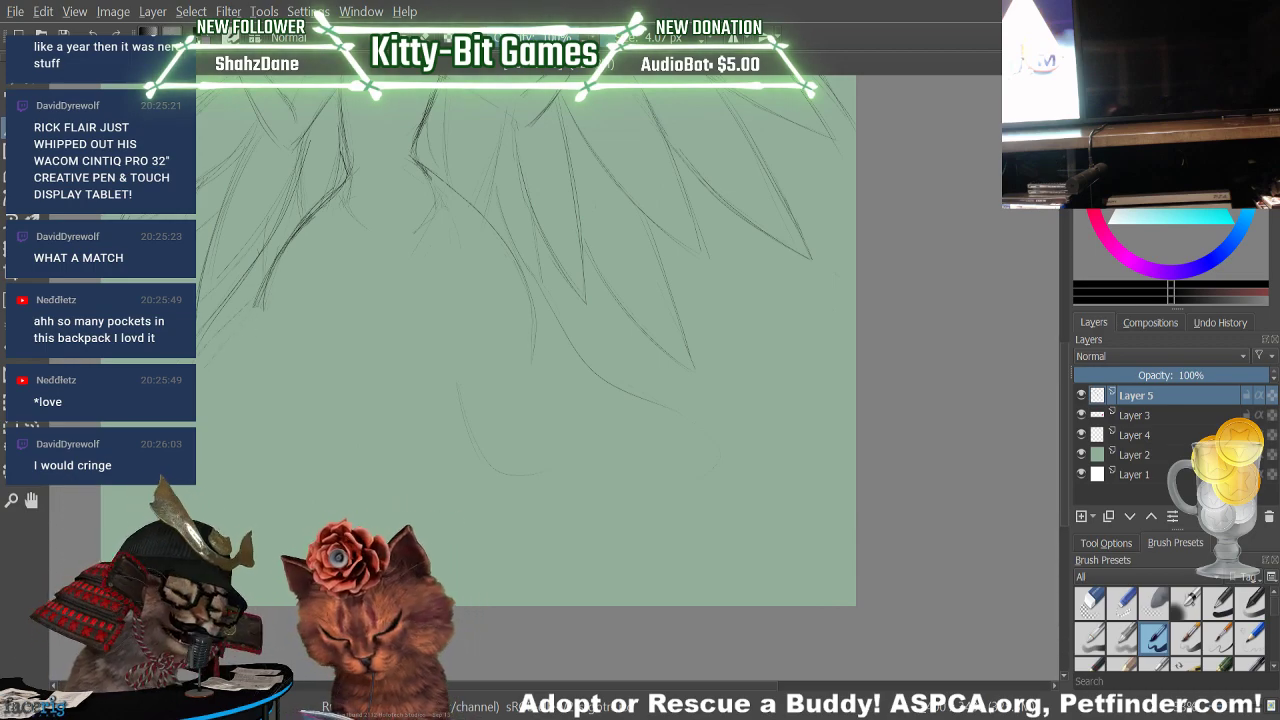
drag(251, 342, 247, 440)
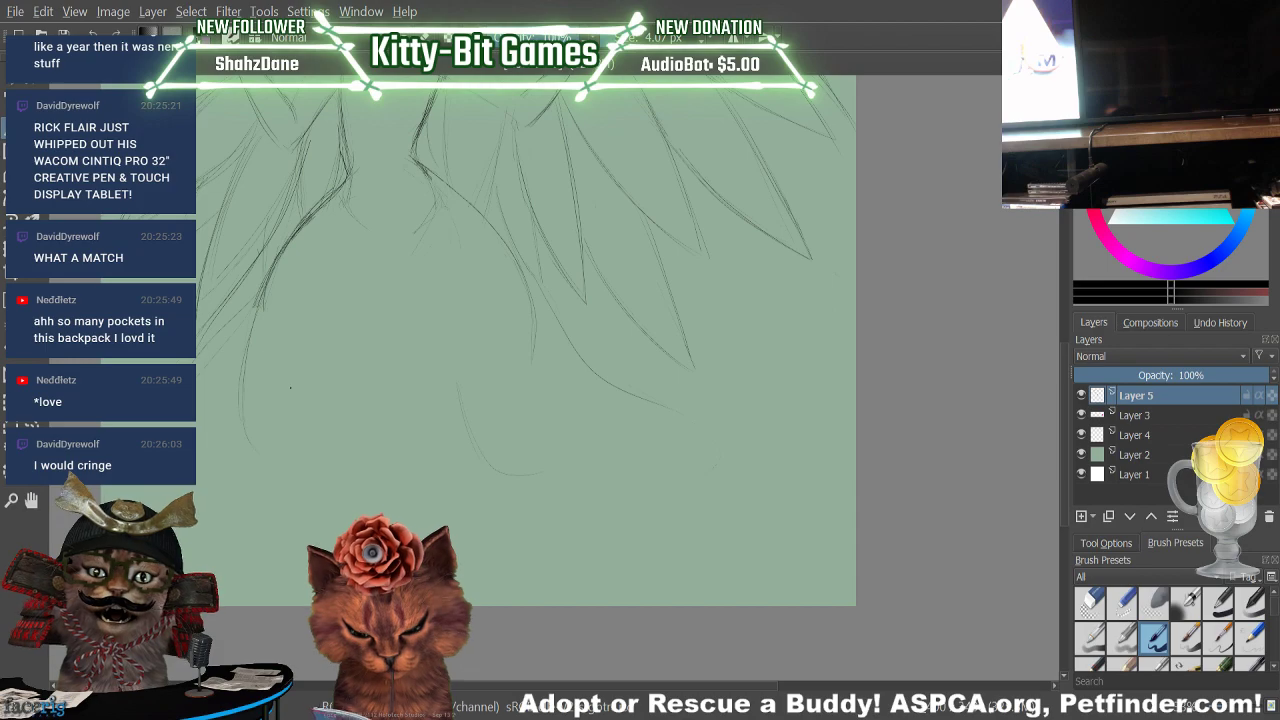
drag(252, 320, 244, 348)
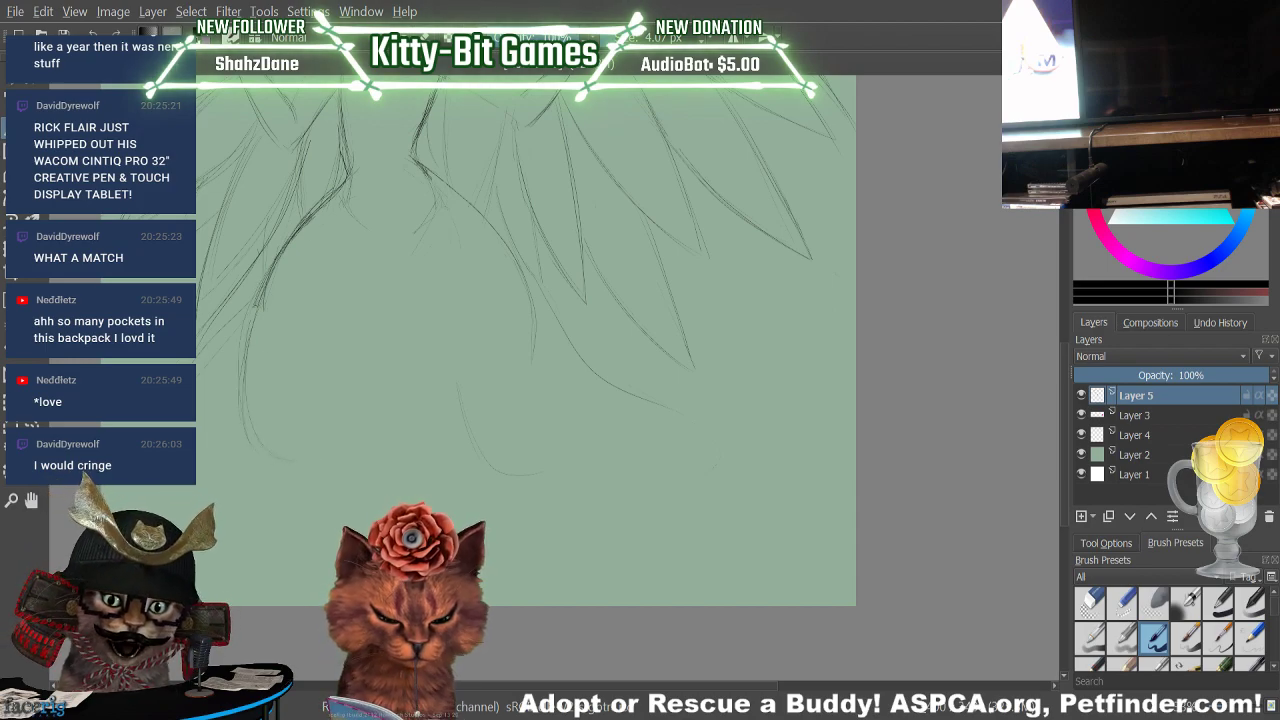
drag(308, 236, 264, 290)
key(e)
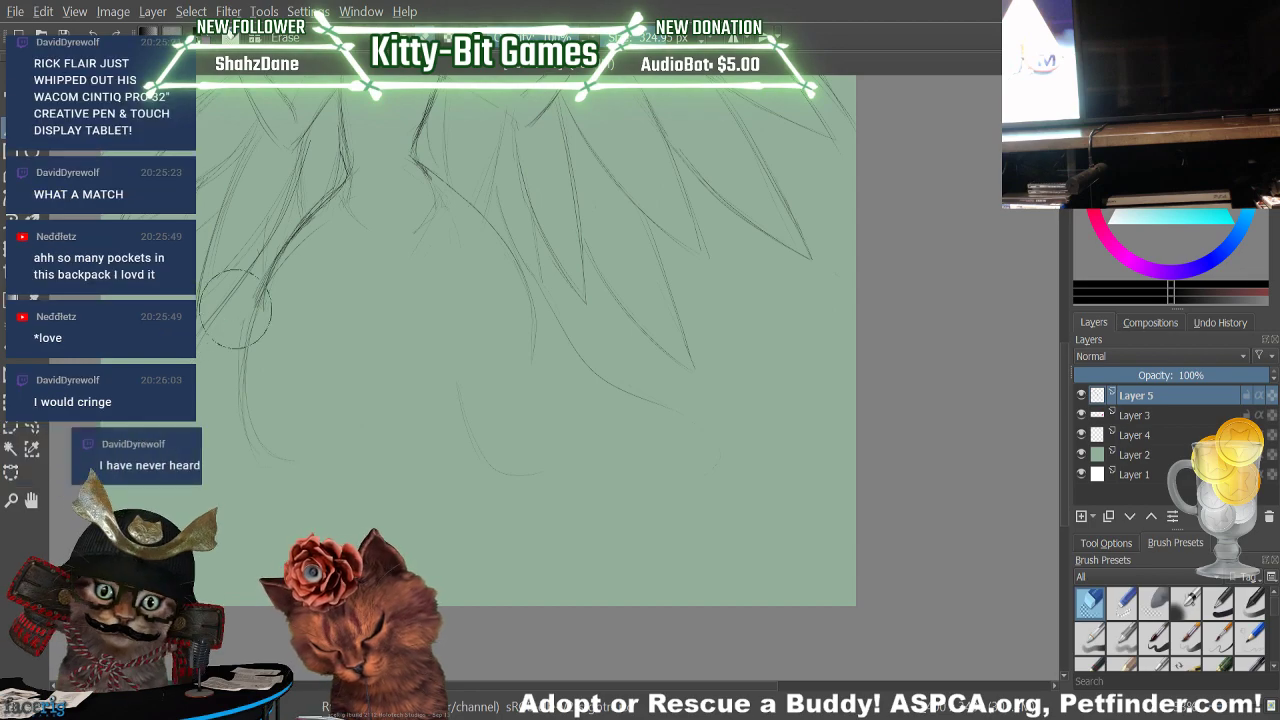
key(e)
drag(262, 285, 237, 444)
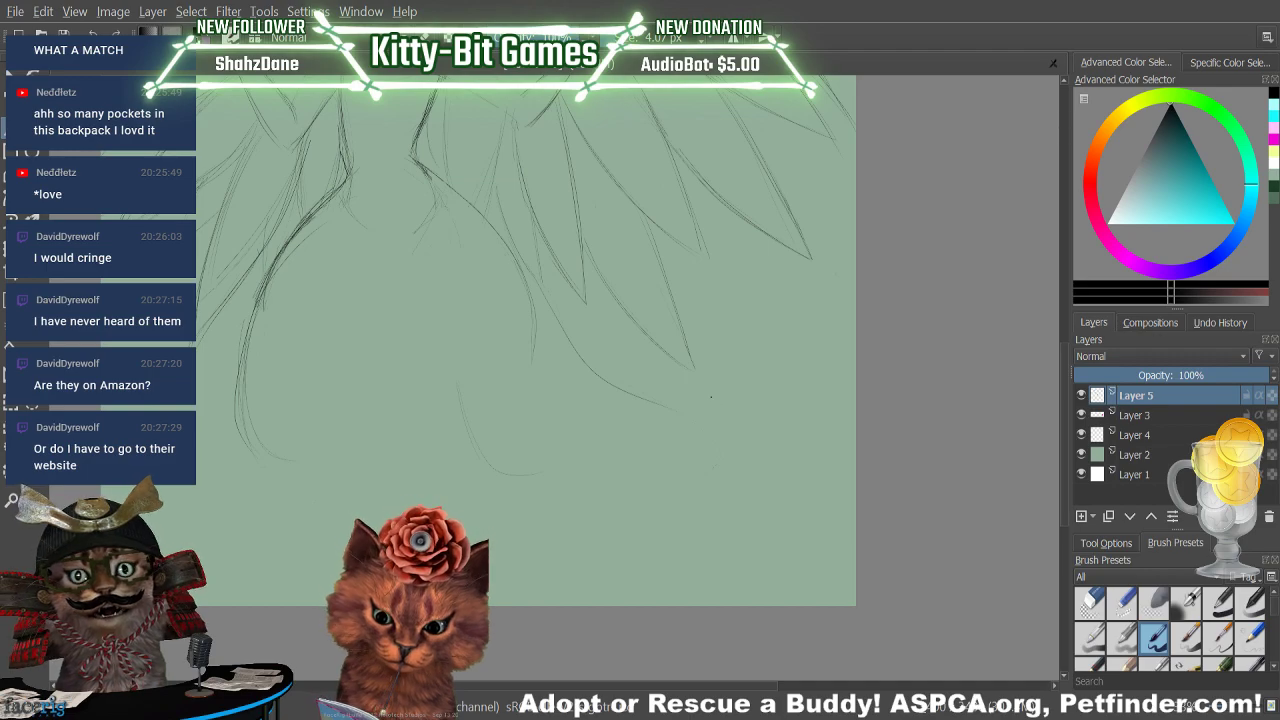
Extend the curve flaring from the right hip into a wavy line ending in a spiral curl
mouse_move(715, 418)
mouse_down()
mouse_move(813, 465)
mouse_move(714, 470)
mouse_move(760, 441)
mouse_up()
key(ctrl+z)
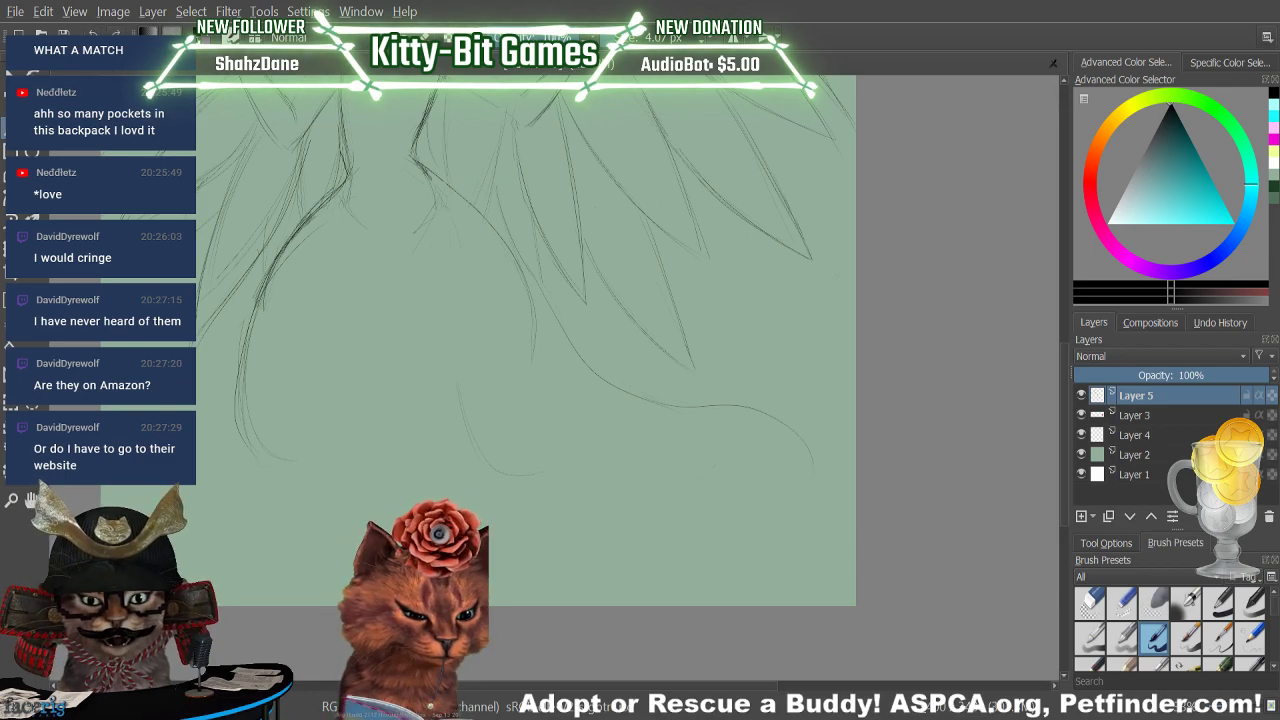
drag(810, 460, 730, 465)
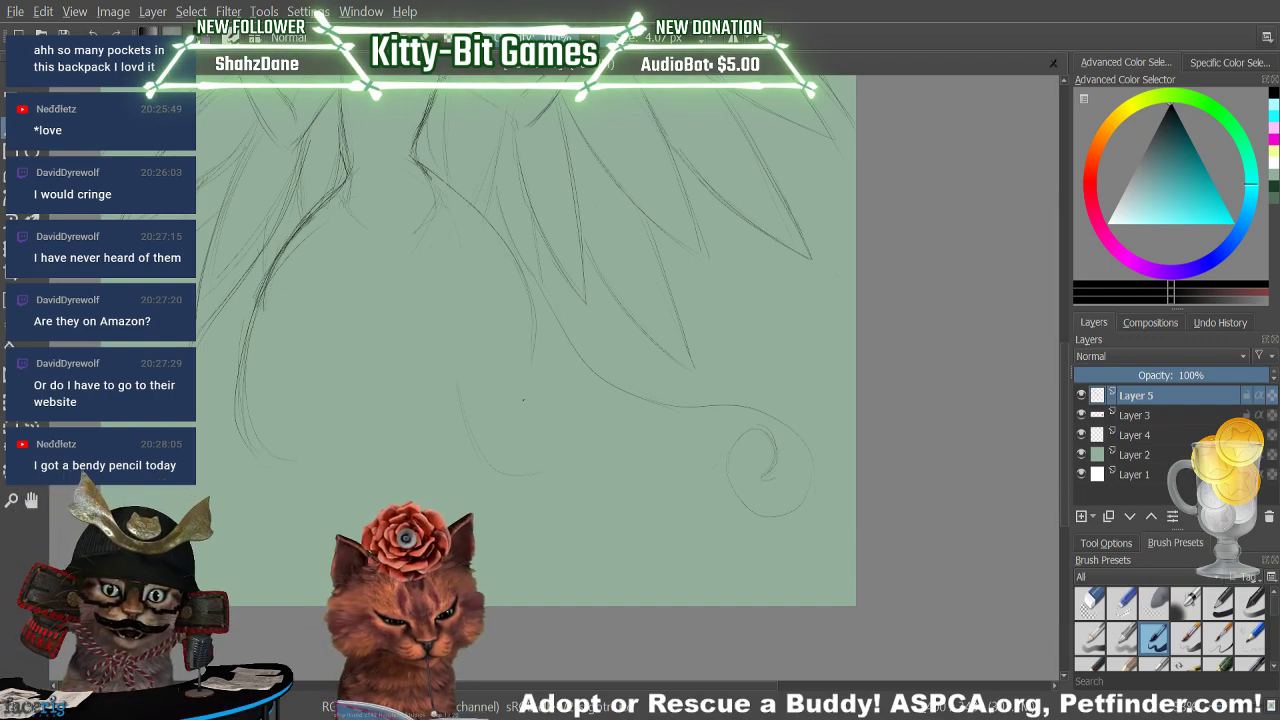
Erase the loose curve below the right hip and sketch a large tentacle there, curling upward into a spiral with a band toward the outer curl
key(/)
drag(462, 405, 563, 526)
key(e)
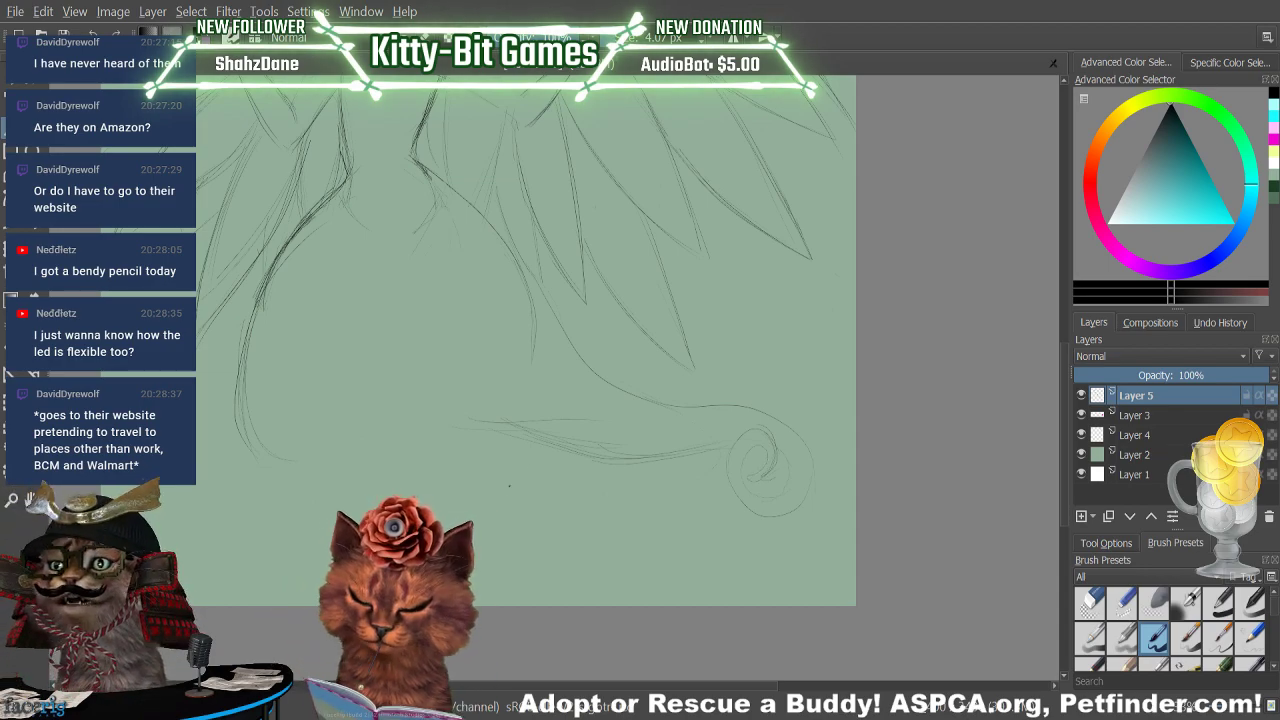
drag(491, 435, 512, 470)
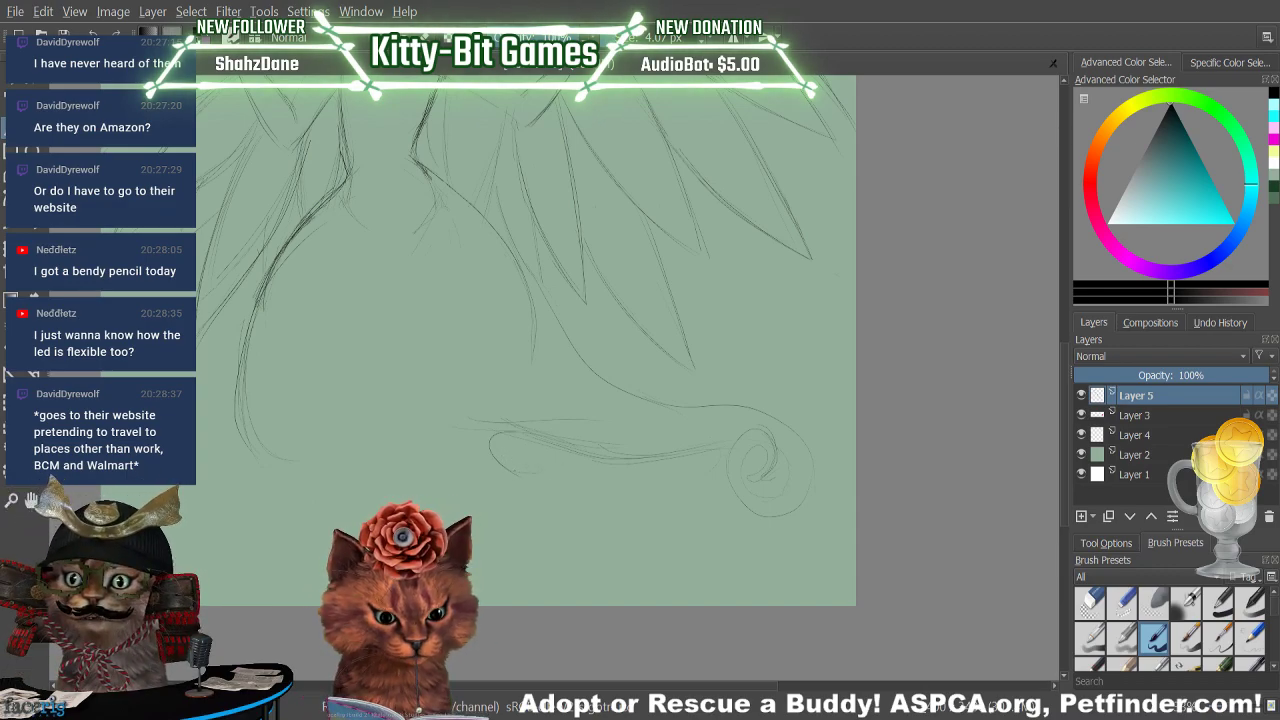
mouse_move(516, 472)
mouse_down()
mouse_move(558, 488)
mouse_move(618, 436)
mouse_move(609, 451)
mouse_move(556, 446)
mouse_move(582, 462)
mouse_up()
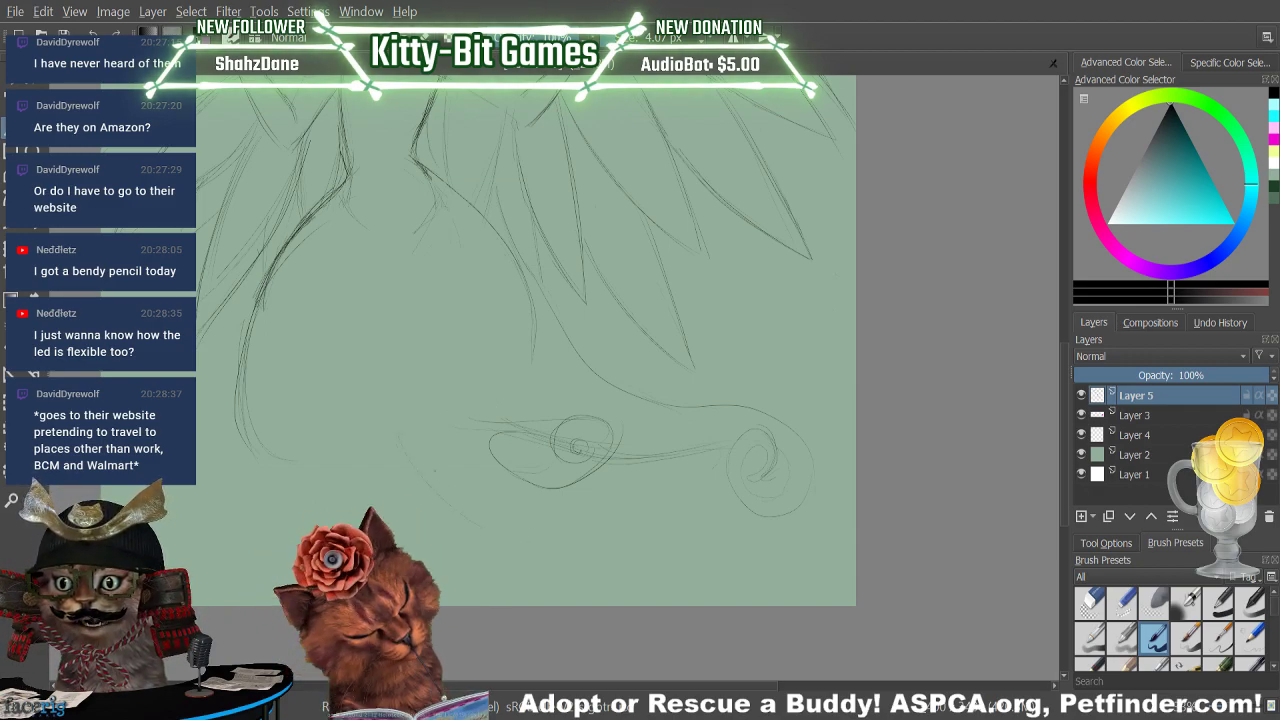
mouse_move(399, 434)
mouse_down()
mouse_move(540, 538)
mouse_move(612, 512)
mouse_up()
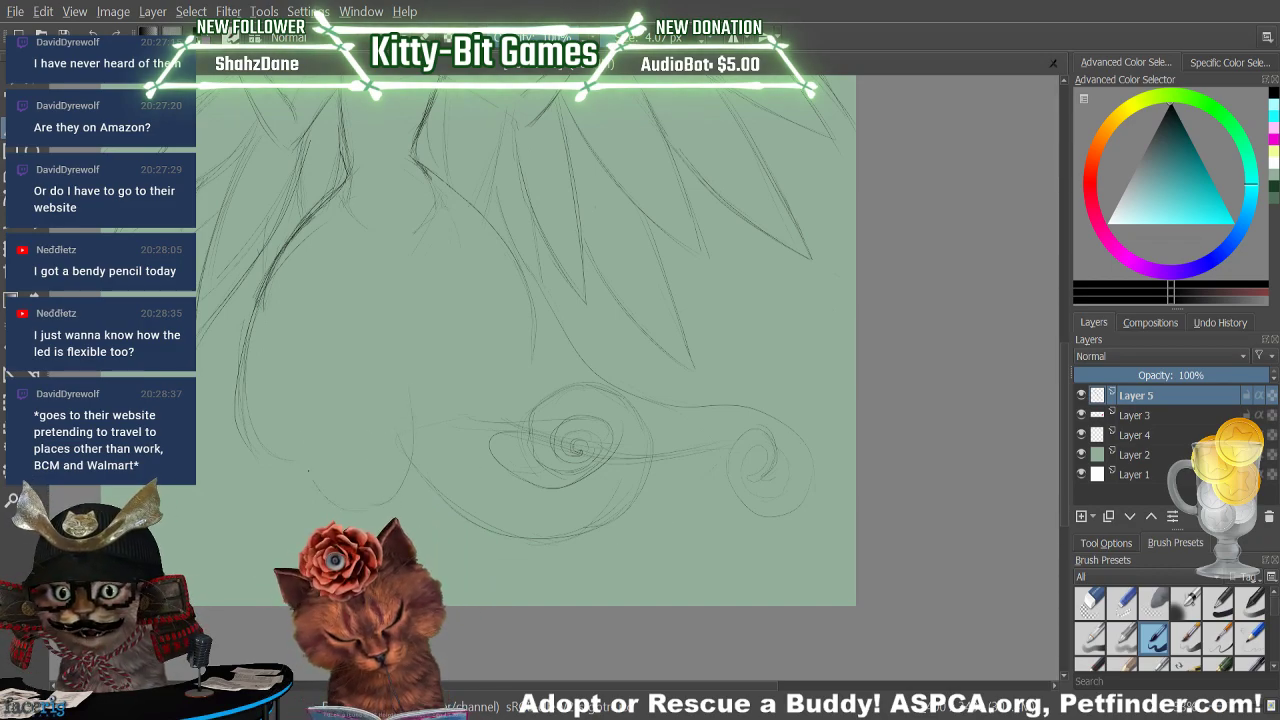
drag(308, 470, 338, 338)
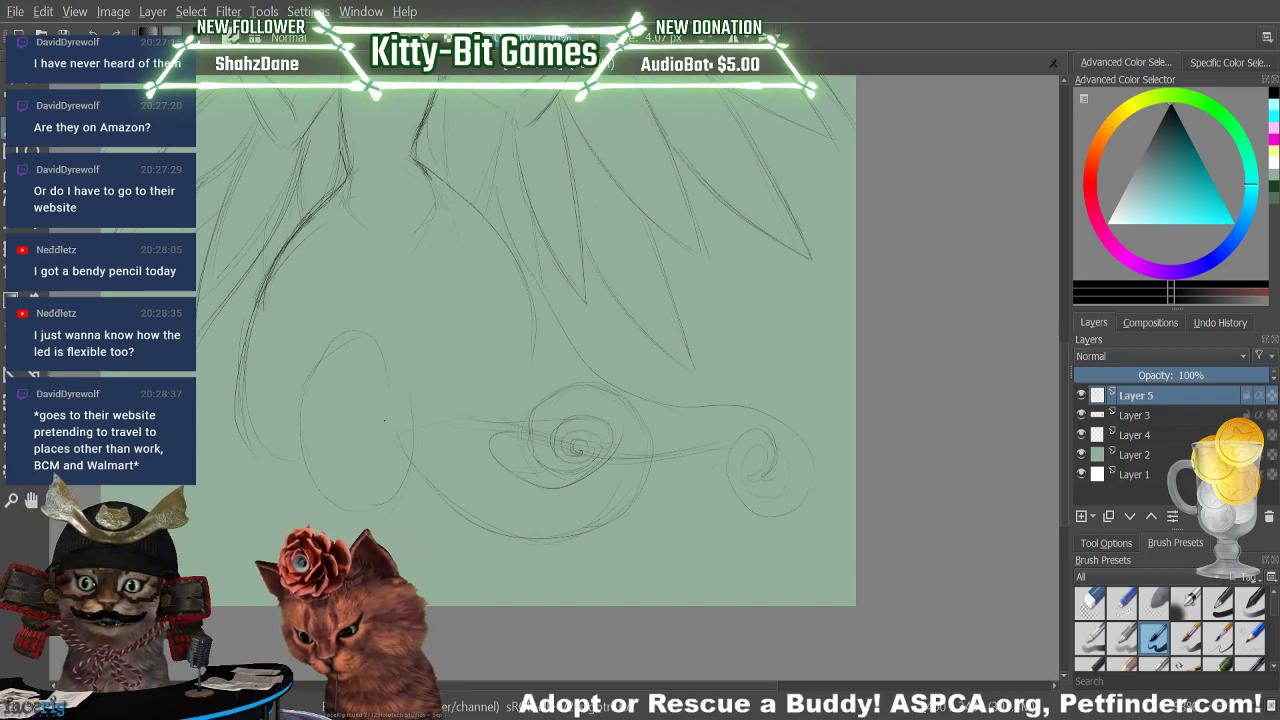
drag(360, 434, 381, 451)
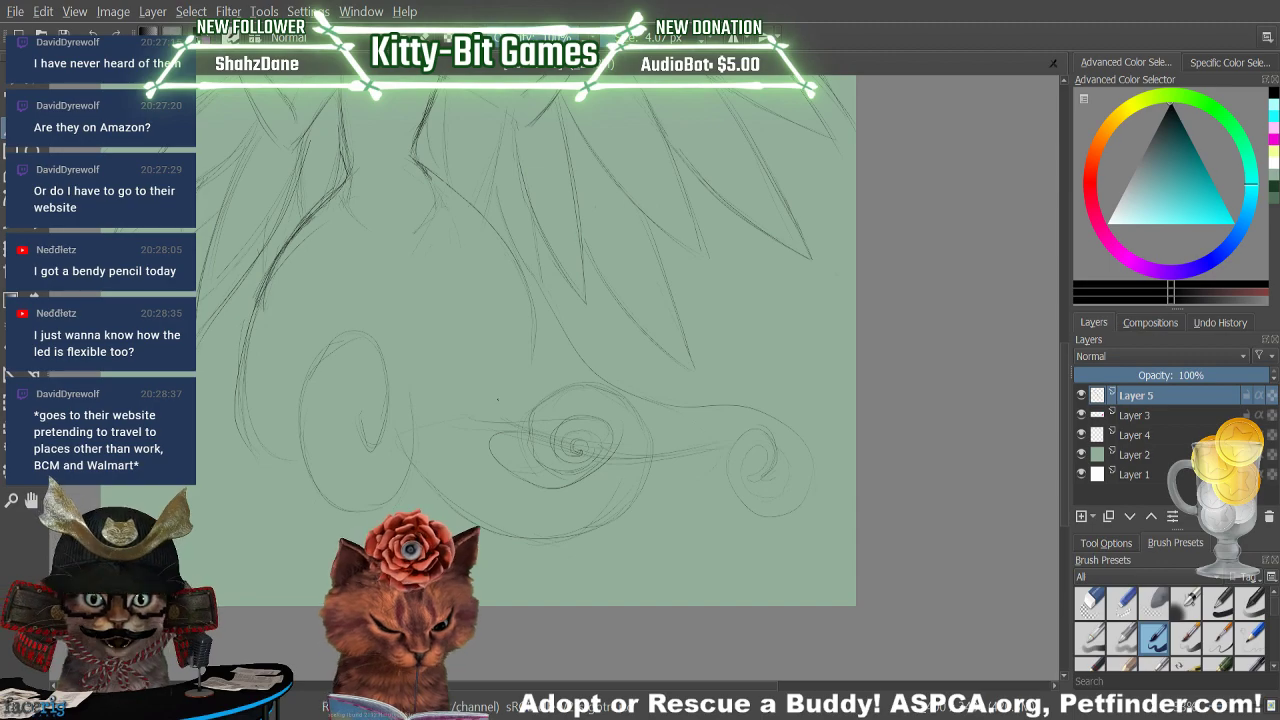
key(/)
mouse_move(306, 405)
mouse_down()
mouse_move(323, 500)
mouse_move(370, 501)
mouse_up()
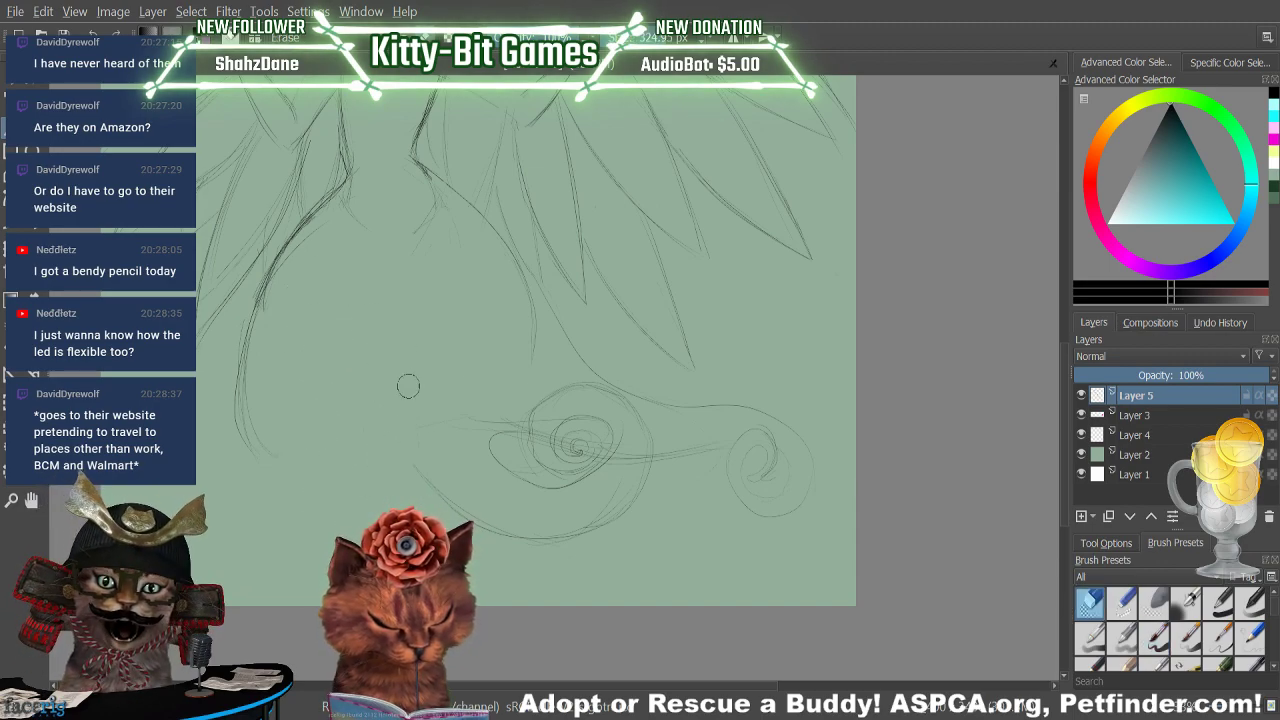
Sketch a tentacle loop winding into a narrow spiral over the lower end of the left hip's outline
key(e)
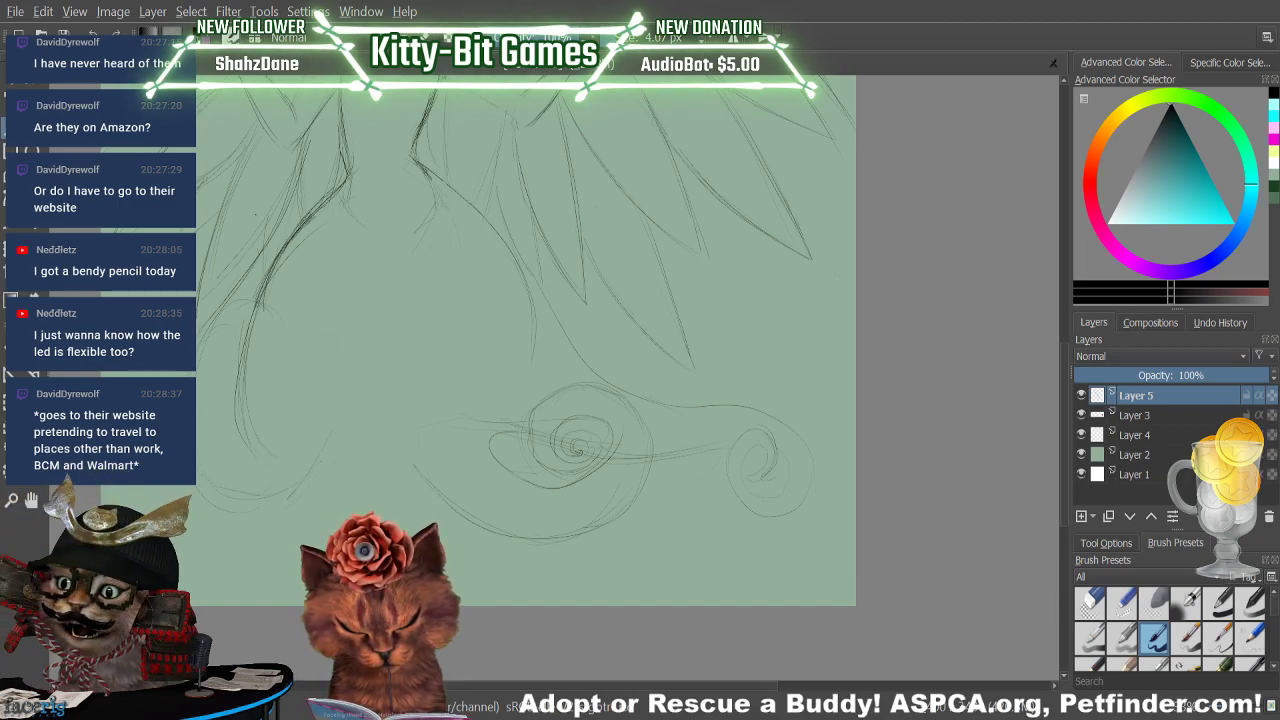
drag(292, 318, 288, 405)
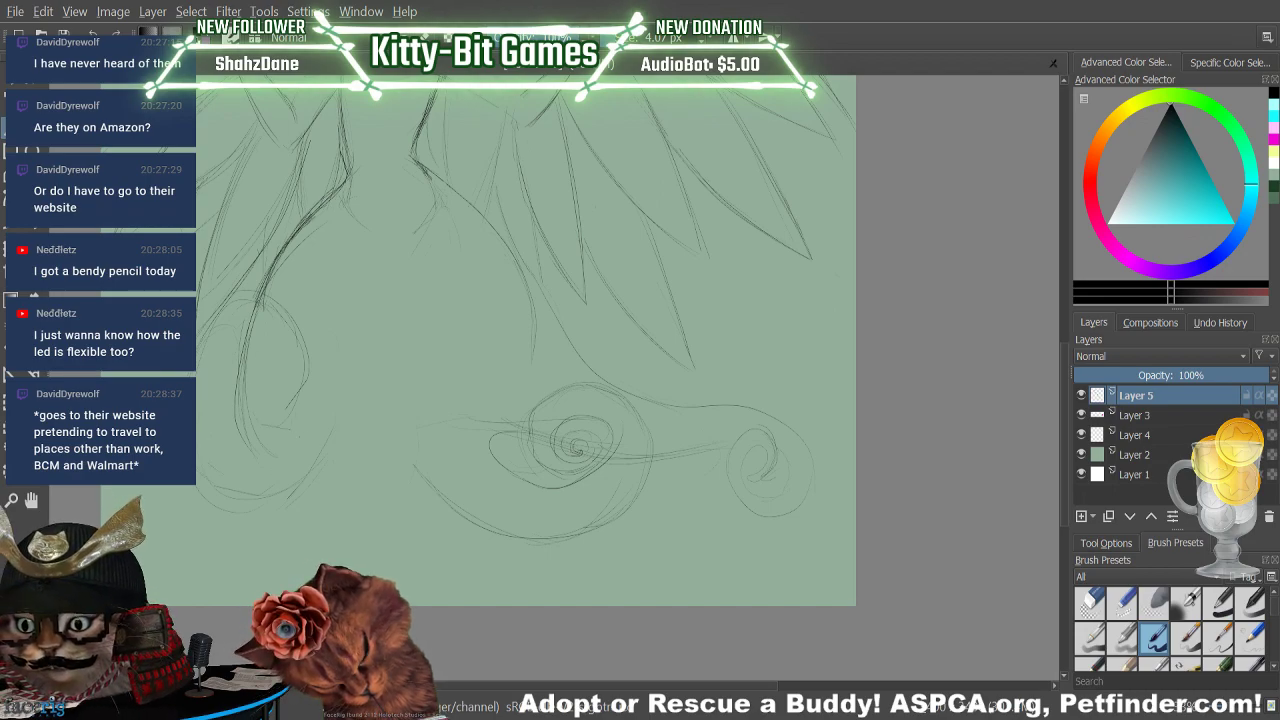
mouse_move(264, 378)
mouse_down()
mouse_move(252, 416)
mouse_move(265, 351)
mouse_move(272, 416)
mouse_up()
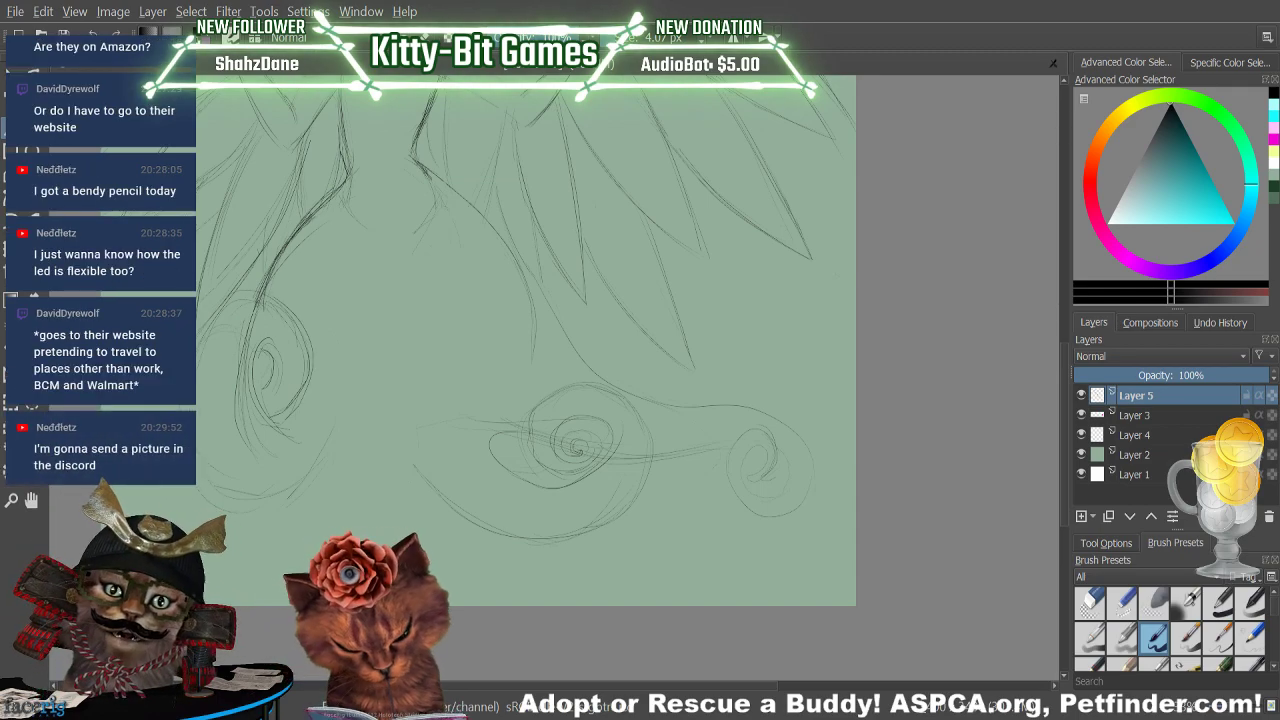
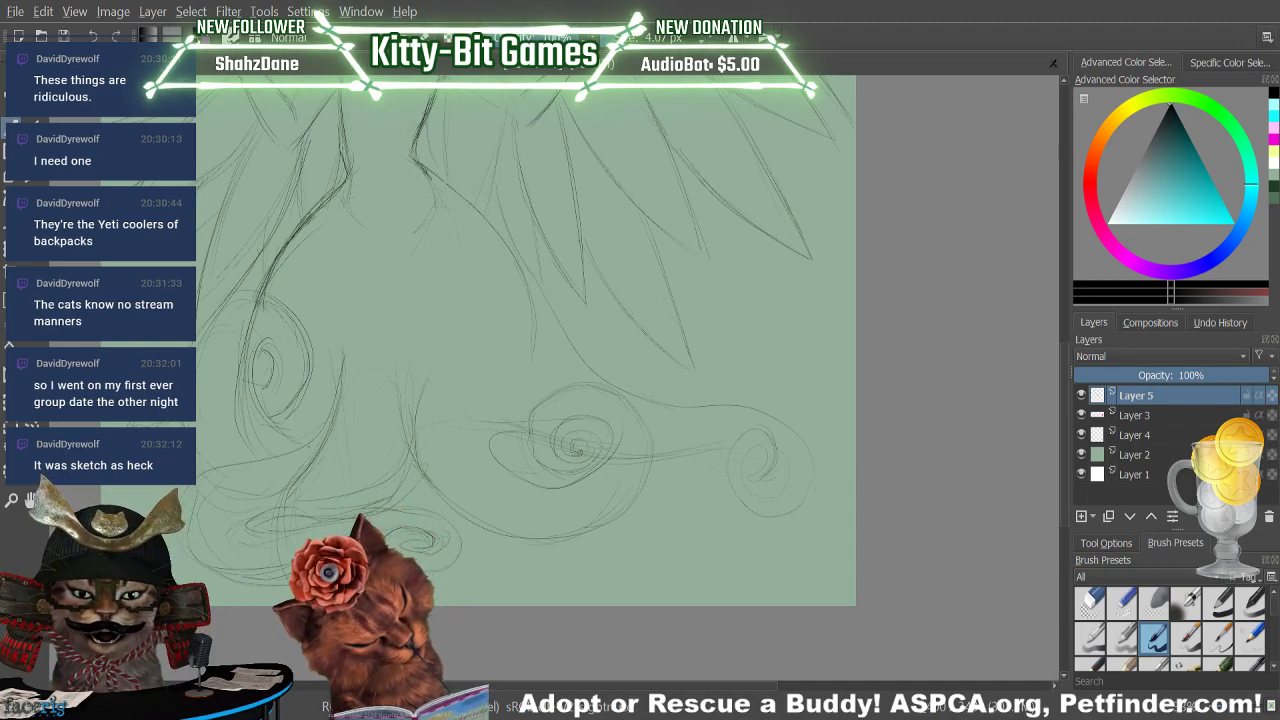
Erase the overlapping lines below the left spiral and above the central tentacles, and redraw the top edge where the tentacles meet
key(slash)
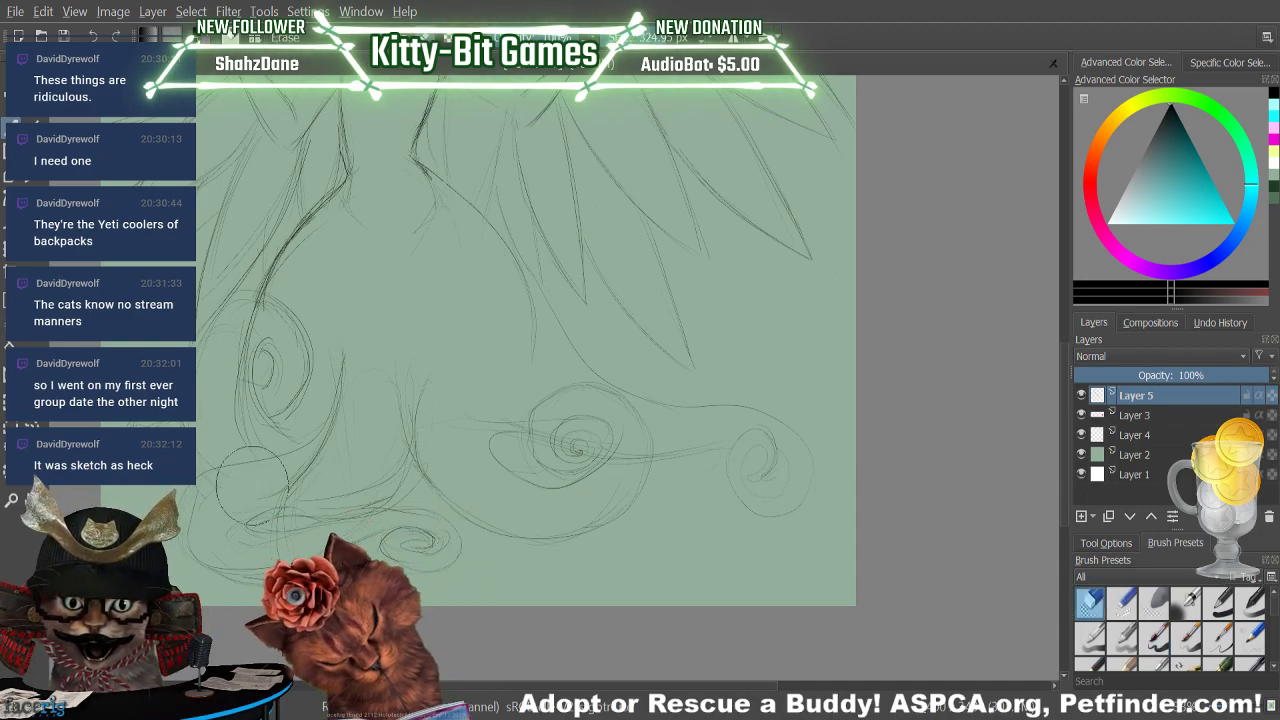
mouse_move(252, 485)
mouse_down()
mouse_move(197, 541)
mouse_move(303, 469)
mouse_move(232, 482)
mouse_move(352, 412)
mouse_move(280, 485)
mouse_move(326, 444)
mouse_up()
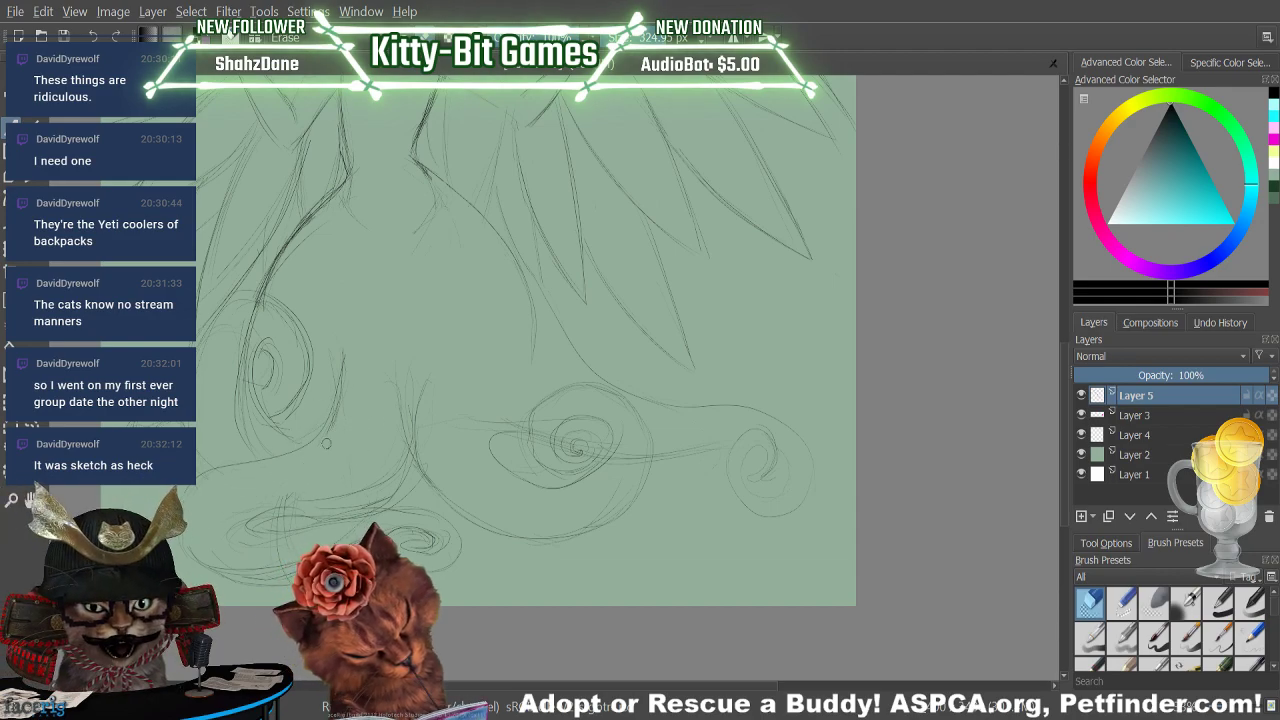
key(slash)
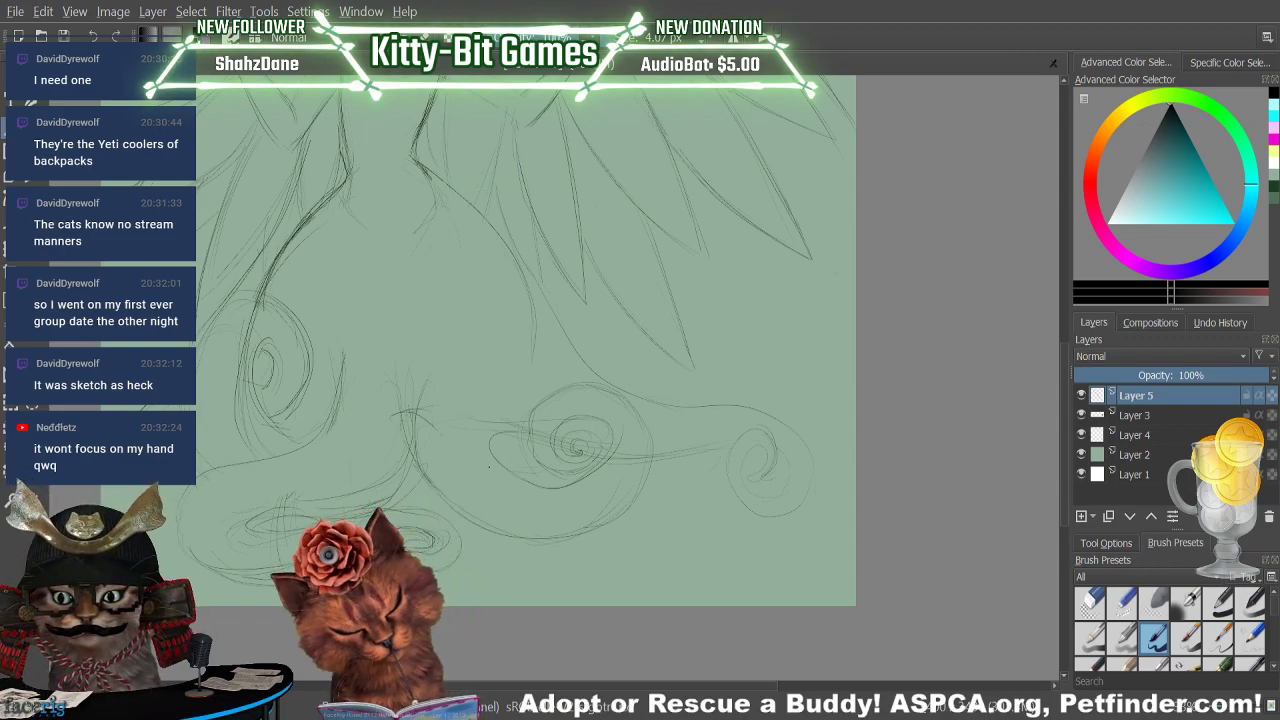
key(e)
drag(372, 364, 414, 405)
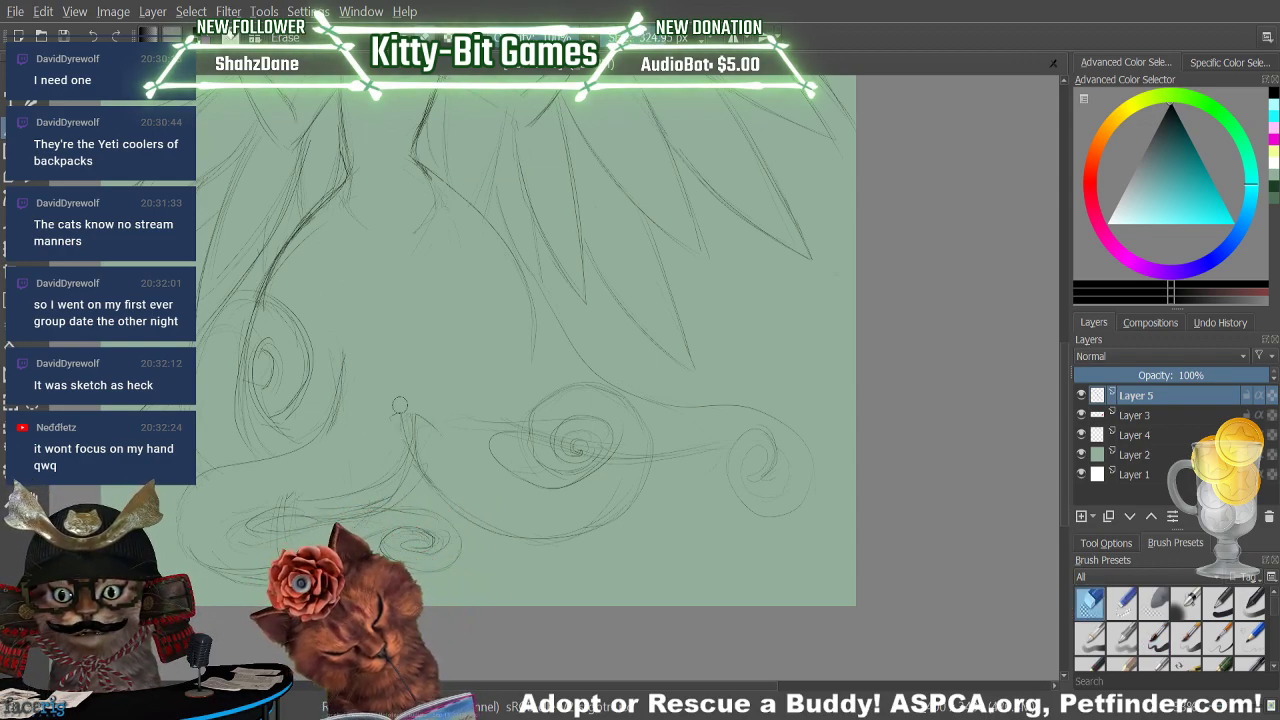
key(e)
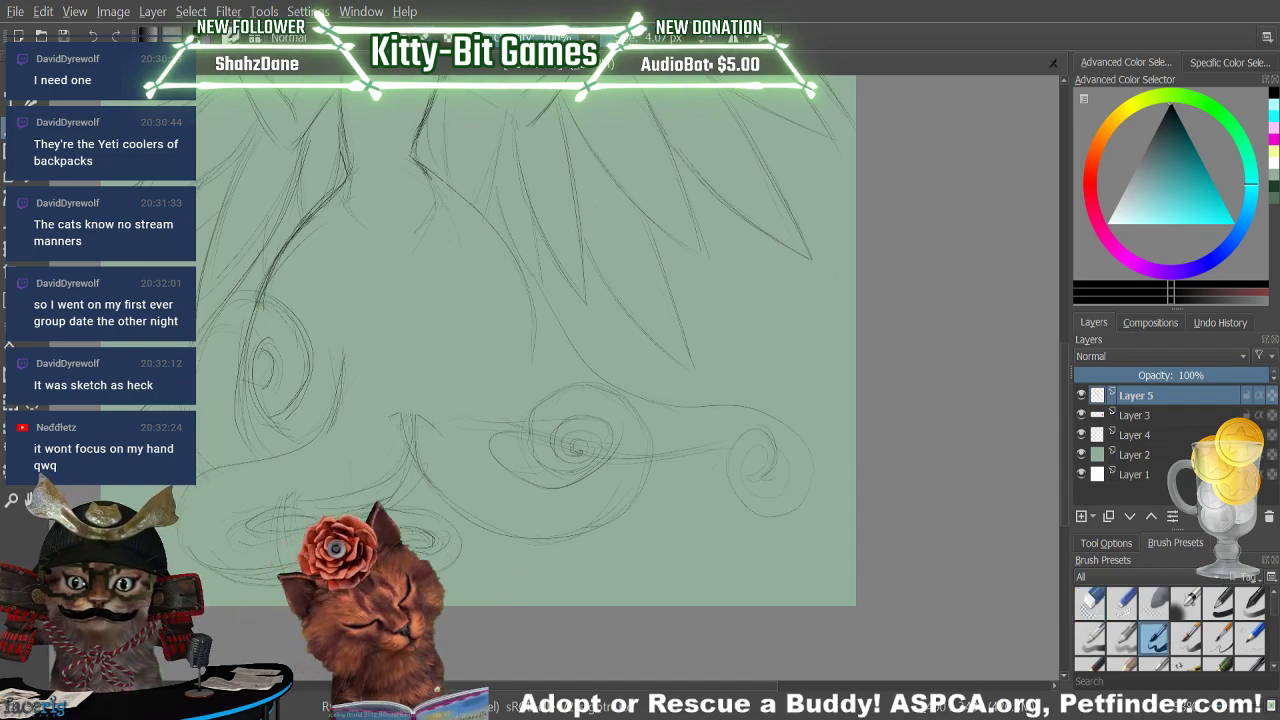
drag(394, 415, 440, 430)
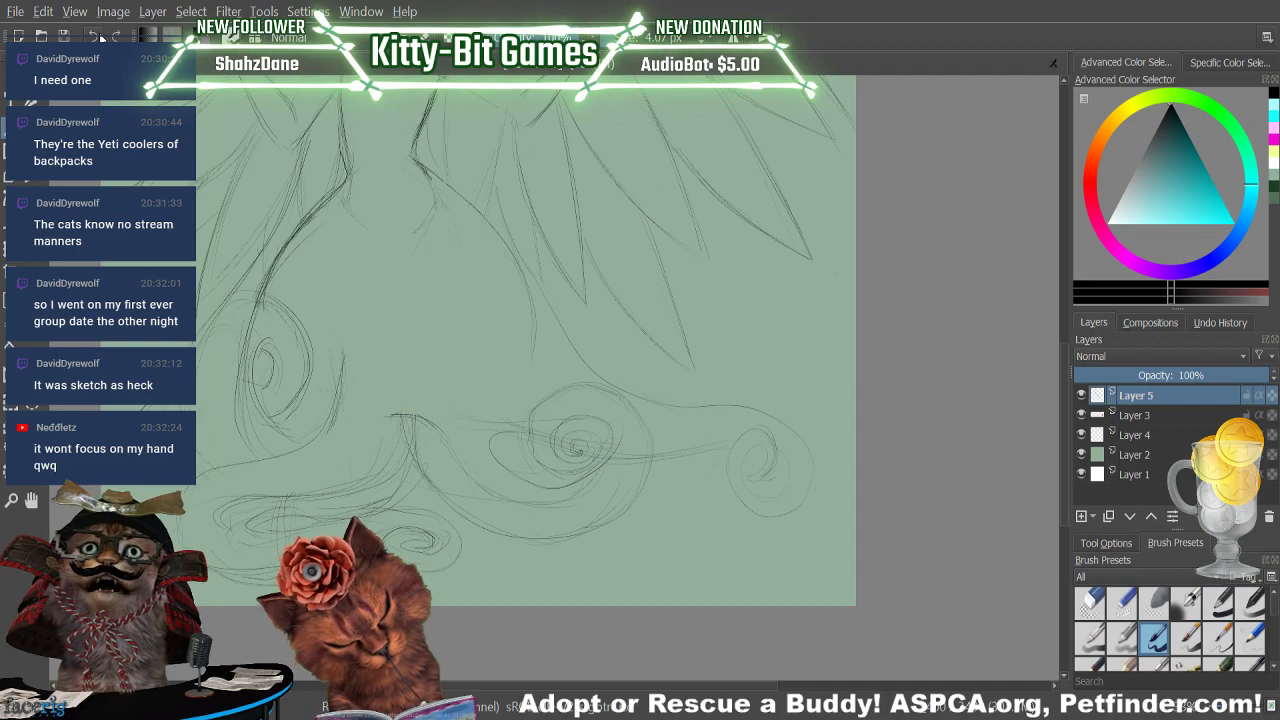
Erase the stray line beside the left spiral and the lower ends of both hip outlines
key(/)
drag(345, 364, 356, 378)
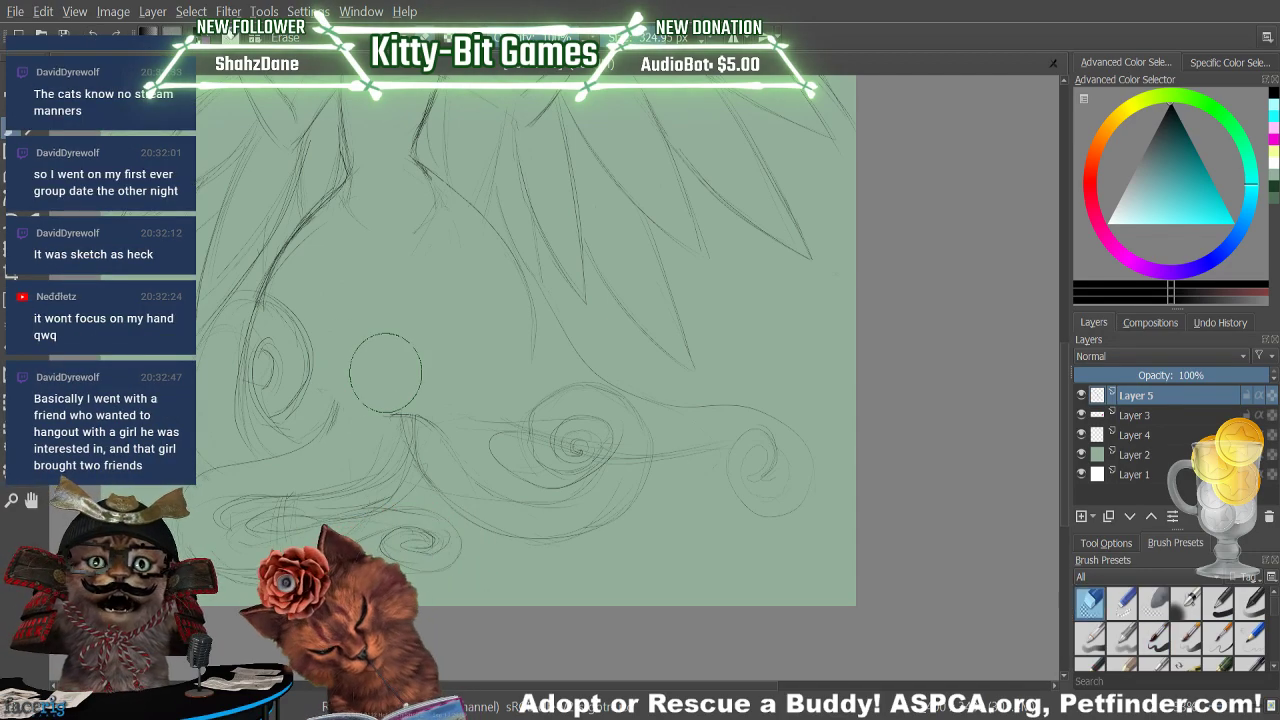
key(e)
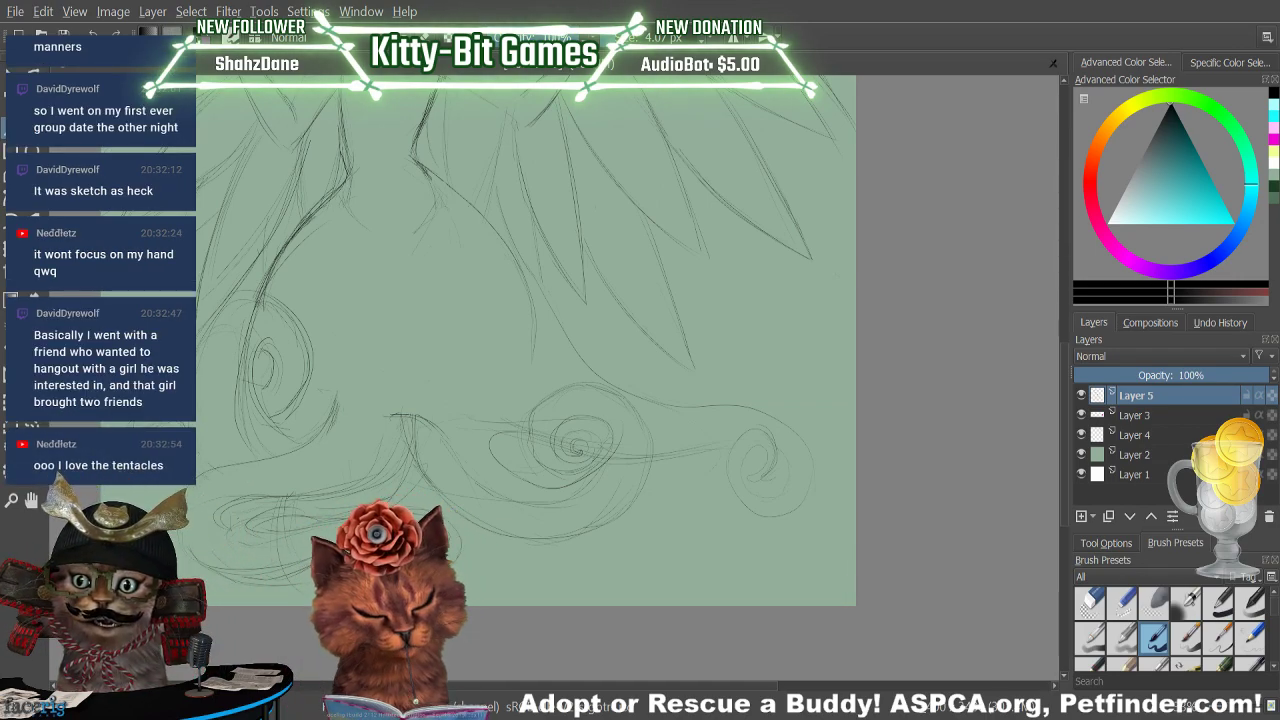
key(e)
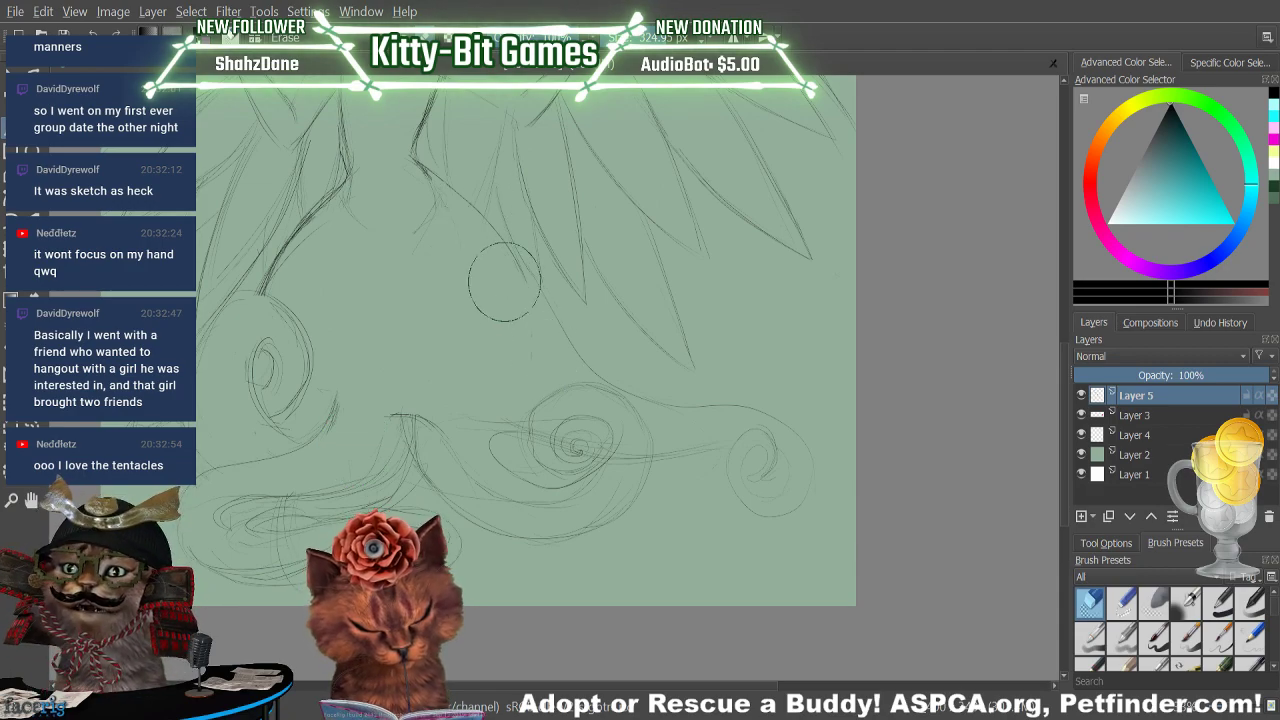
Sketch suckers along the underside and spiral tip of the large tentacle below the right hip, erasing the guide lines that cross it
click(1155, 637)
key(minus)
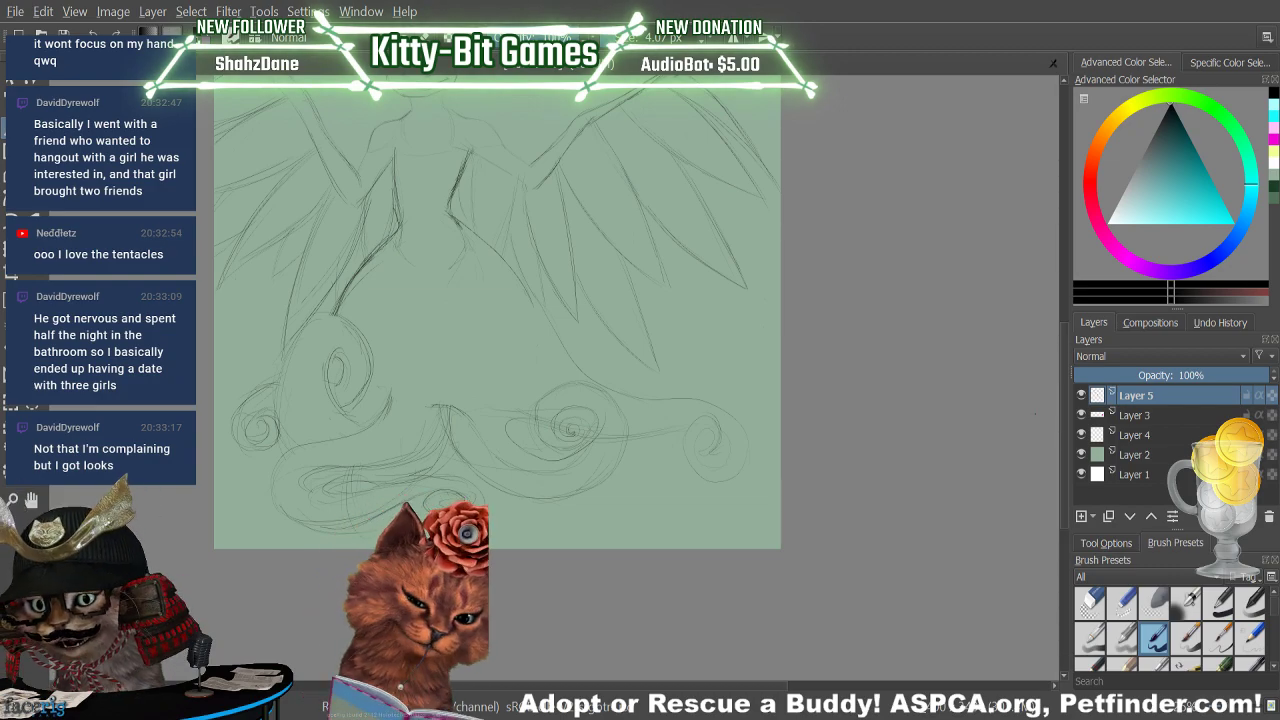
drag(1060, 358, 1060, 333)
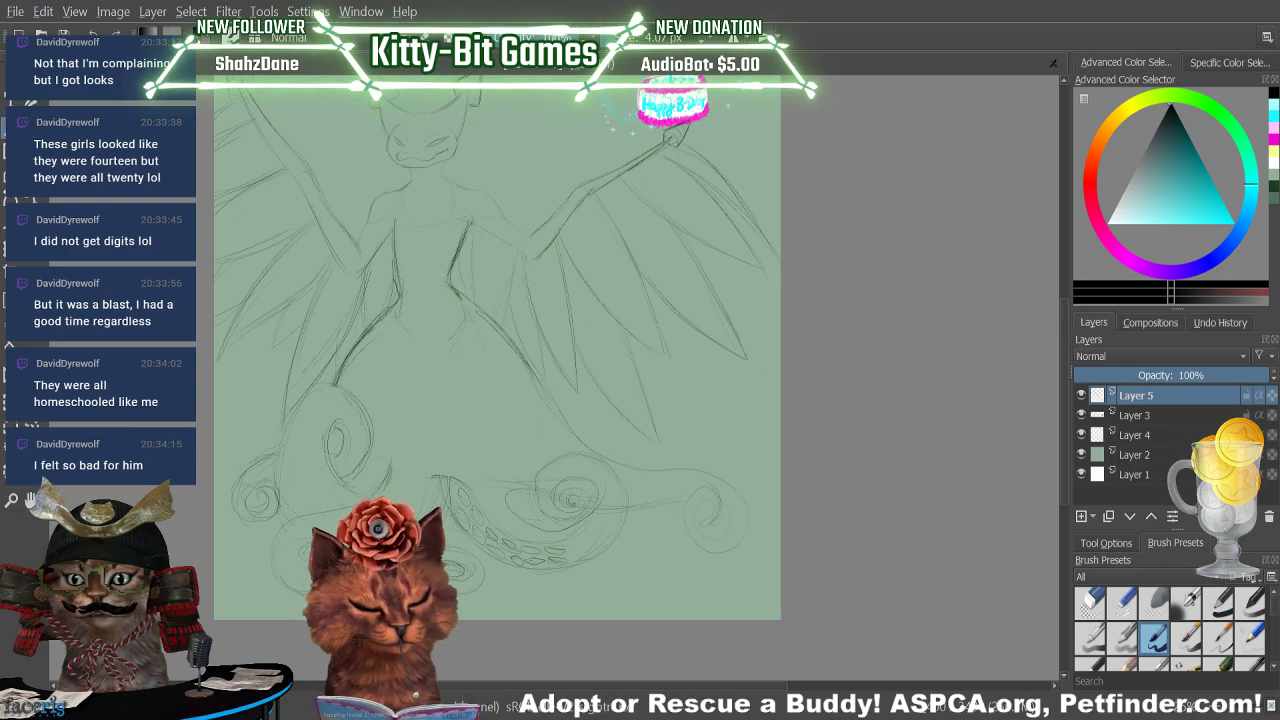
mouse_move(570, 545)
mouse_down()
mouse_move(586, 541)
mouse_move(588, 560)
mouse_move(610, 538)
mouse_up()
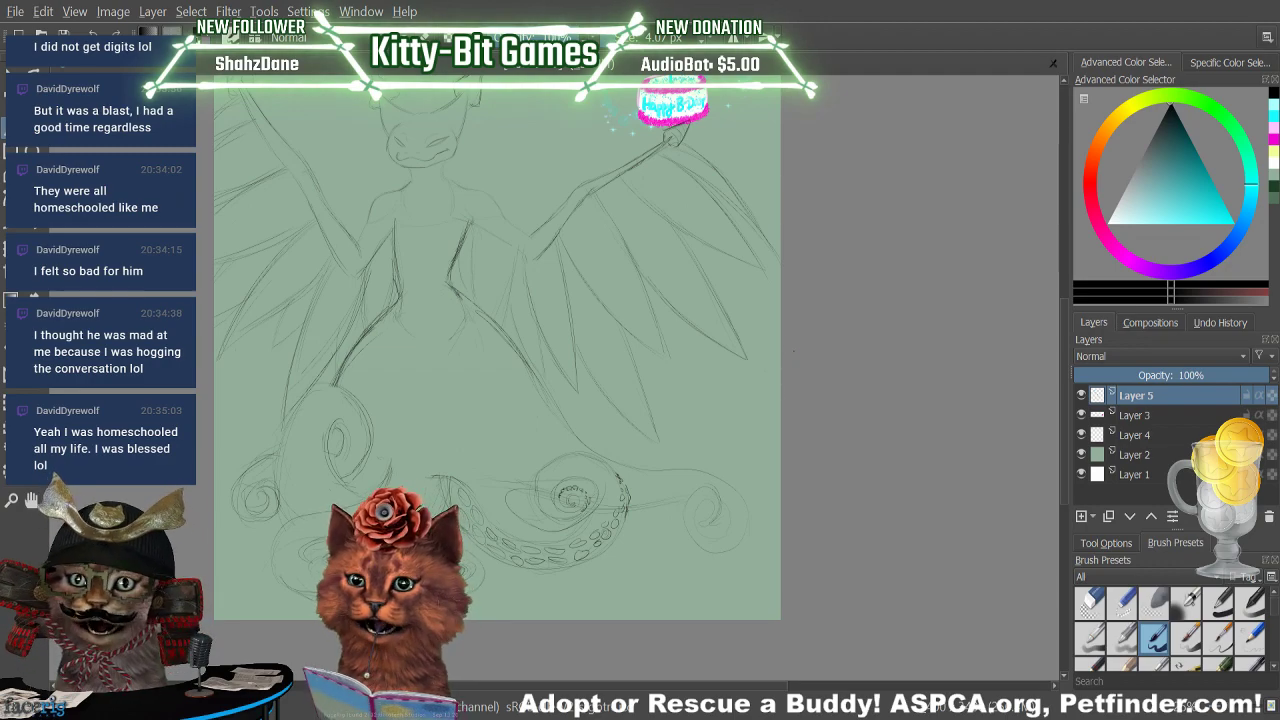
key(e)
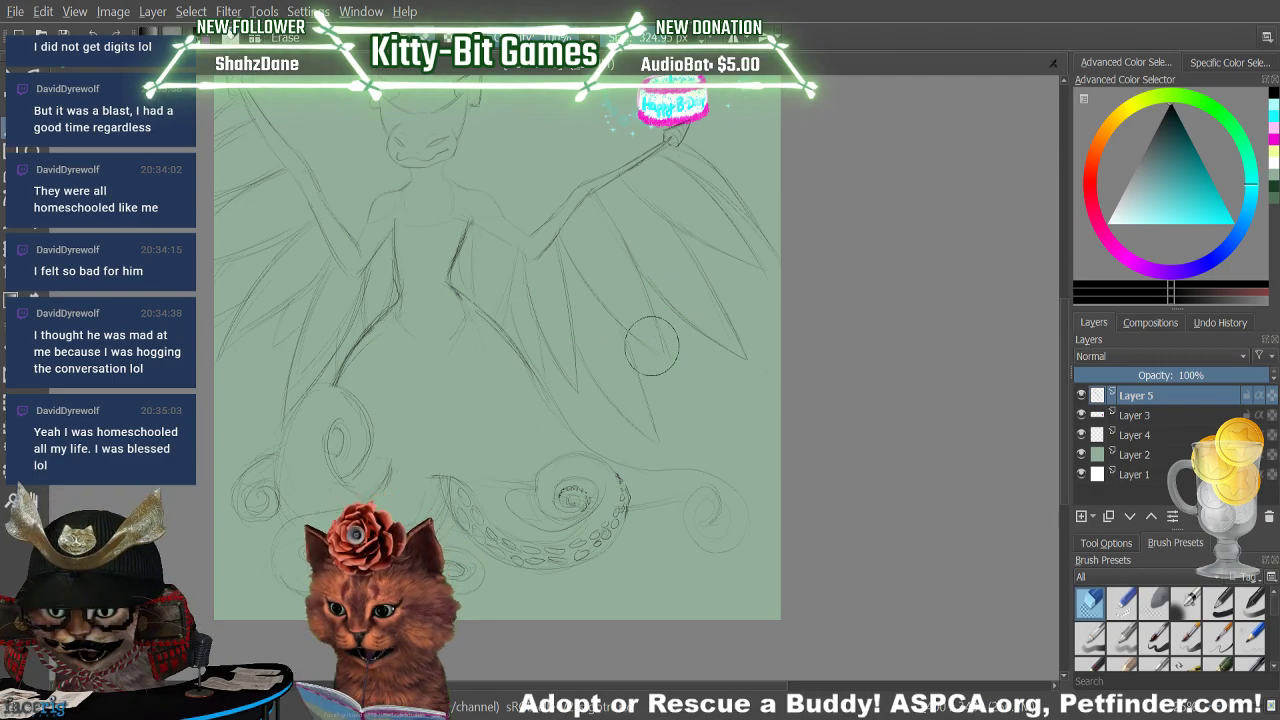
click(1153, 637)
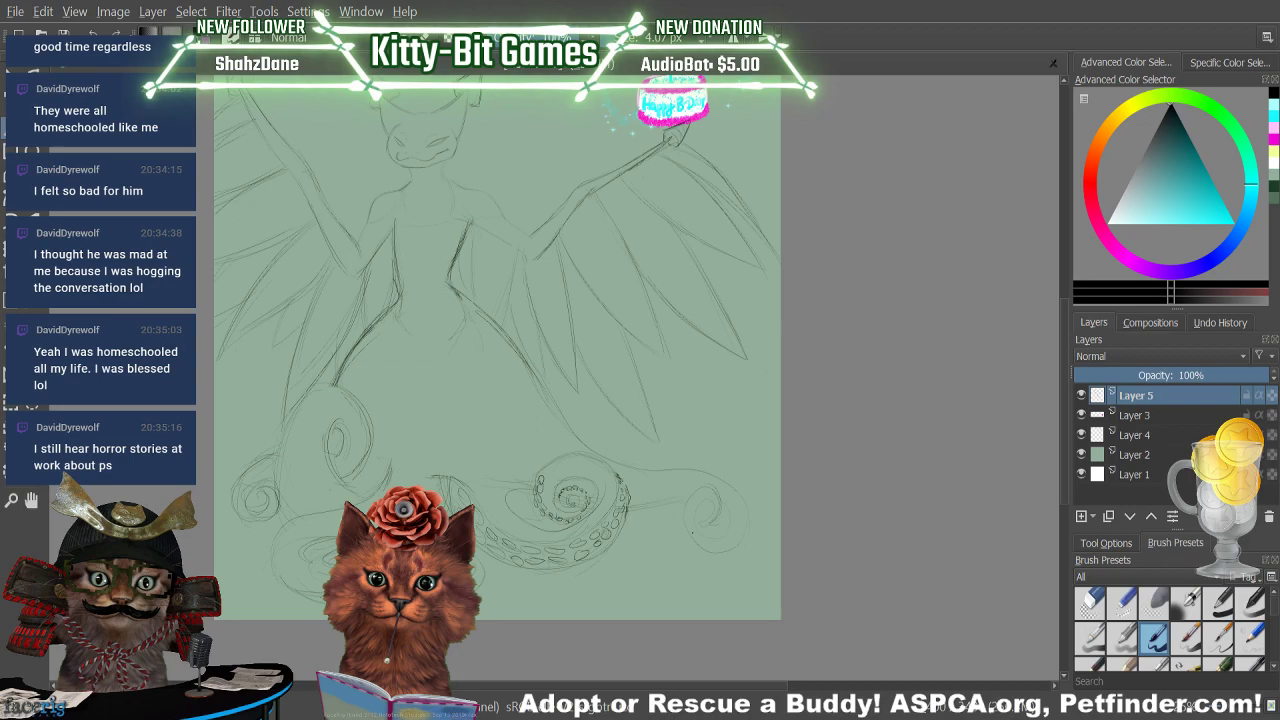
Sketch suckers along the central tentacles, the thin right tentacle's curl, and the large loop and small spiral below the left hip
key(e)
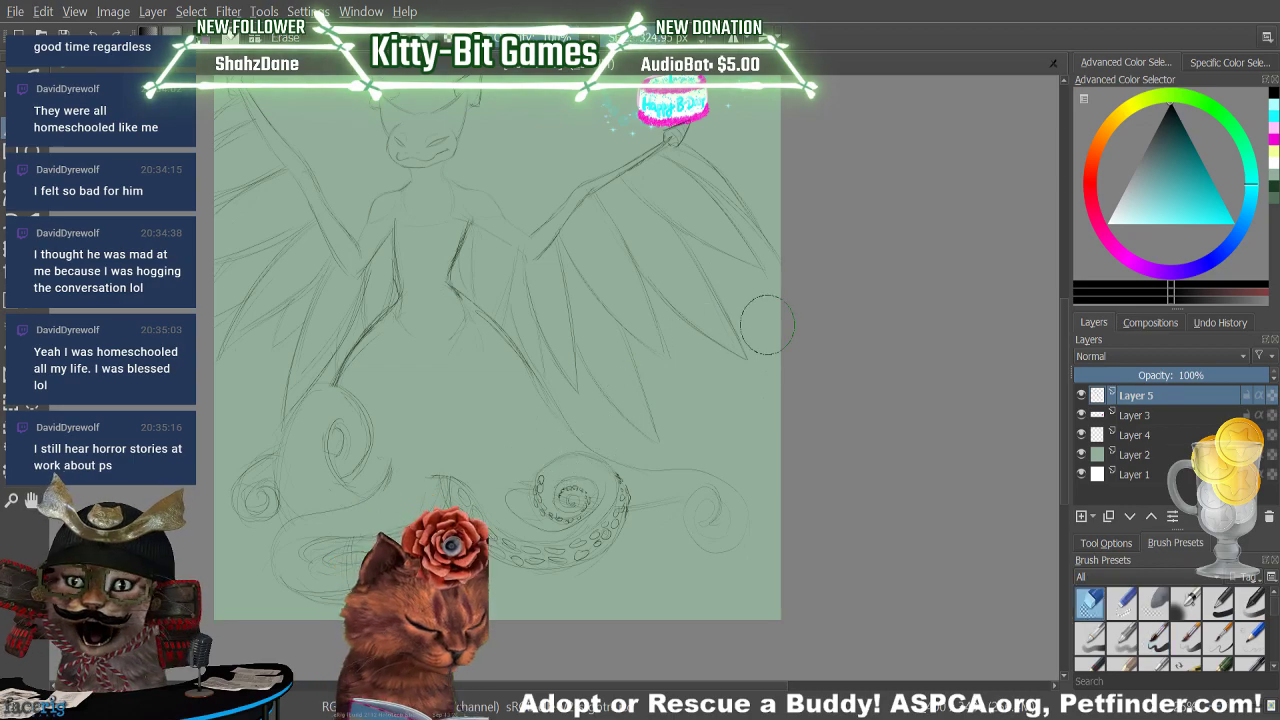
key(e)
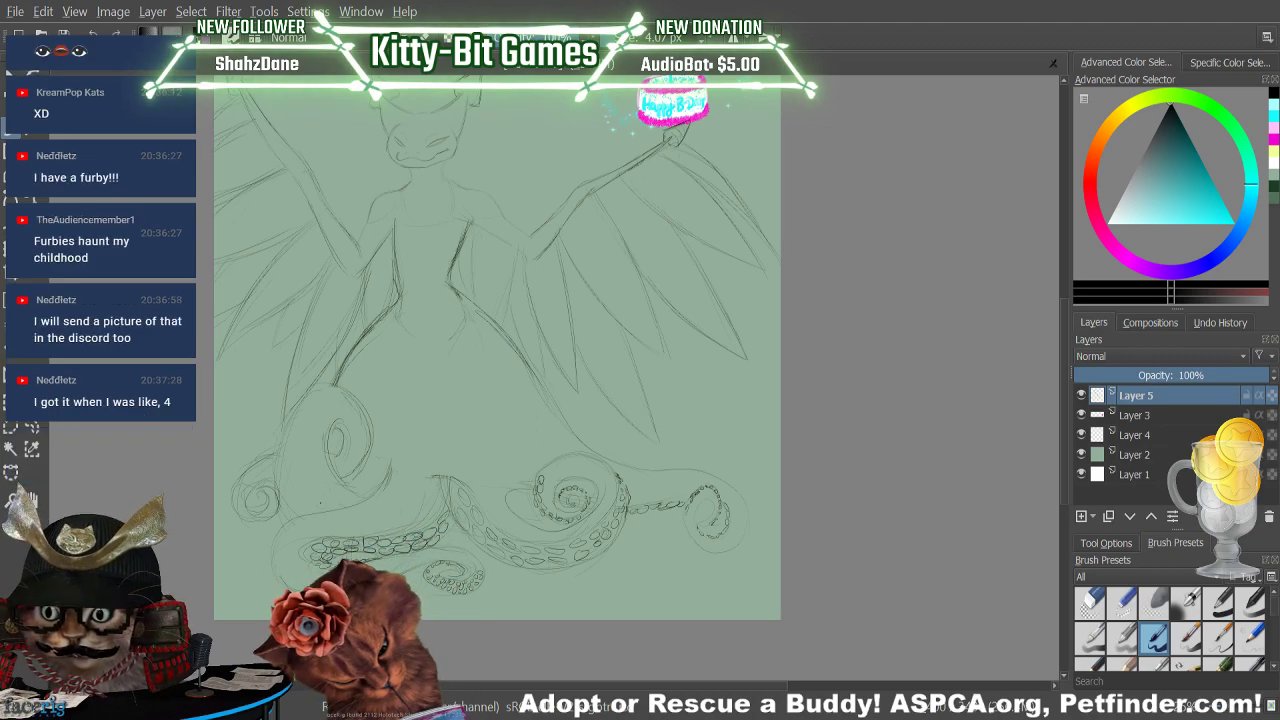
drag(304, 490, 297, 431)
drag(290, 438, 291, 445)
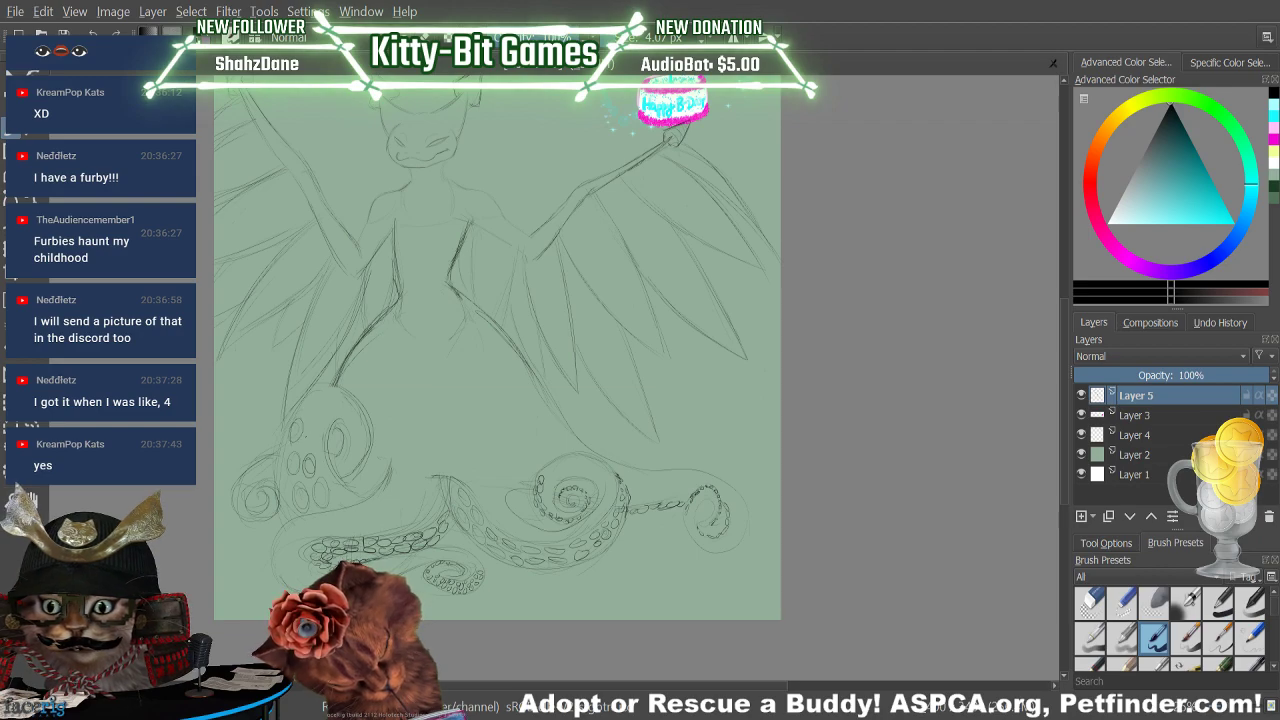
drag(314, 397, 336, 396)
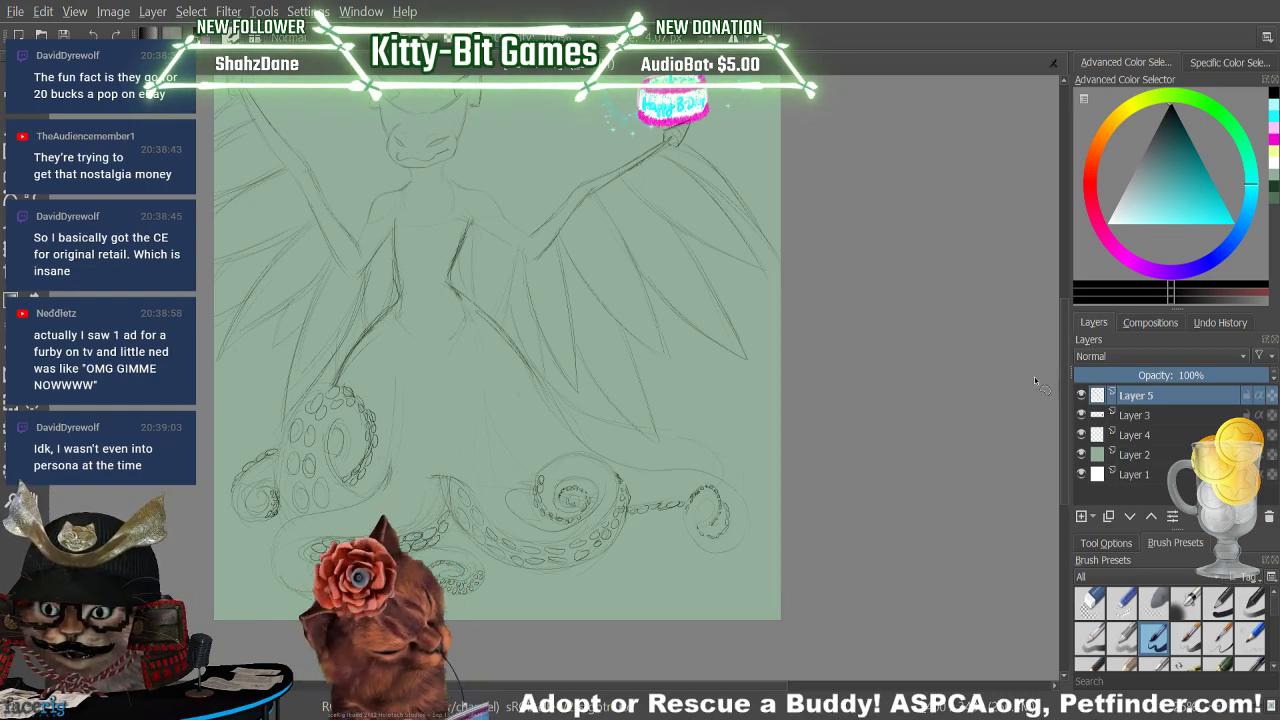
Select the character's head freehand, then enlarge it, tilt it slightly counterclockwise and place it above the neck
drag(1061, 339, 1055, 280)
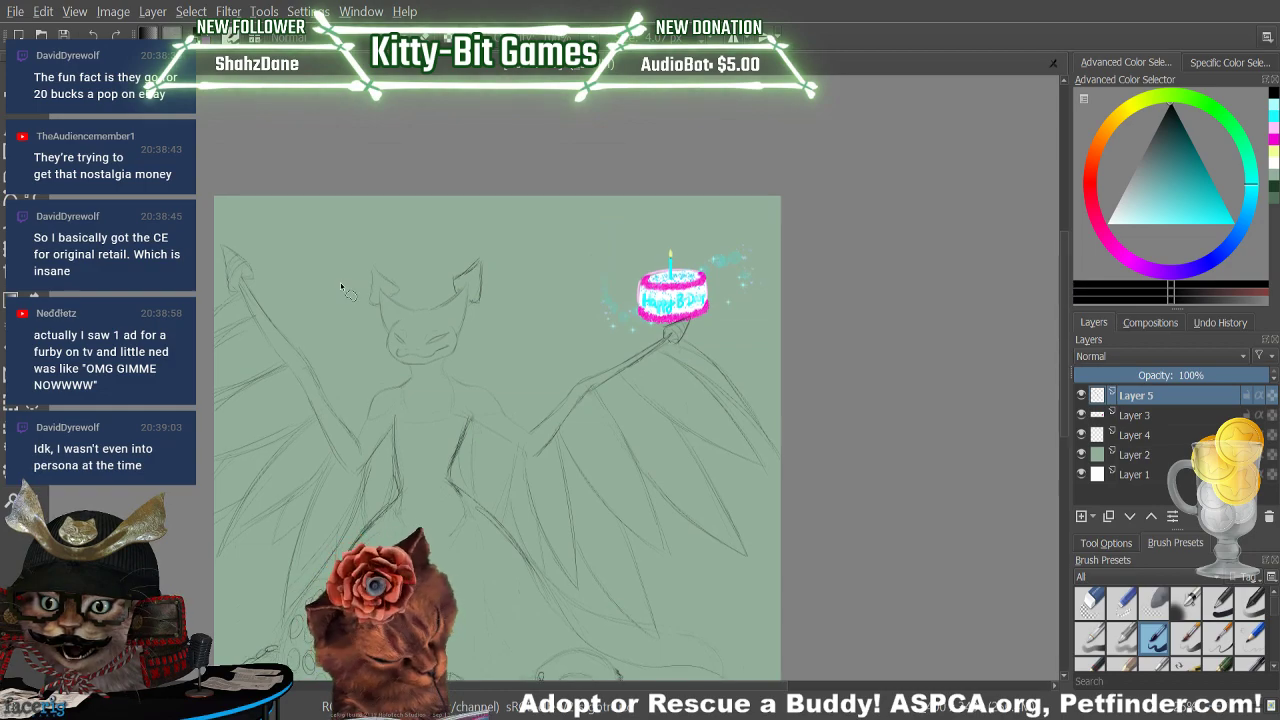
mouse_move(384, 368)
mouse_down()
mouse_move(349, 277)
mouse_move(412, 236)
mouse_move(504, 253)
mouse_move(506, 328)
mouse_move(472, 361)
mouse_move(411, 371)
mouse_move(371, 340)
mouse_up()
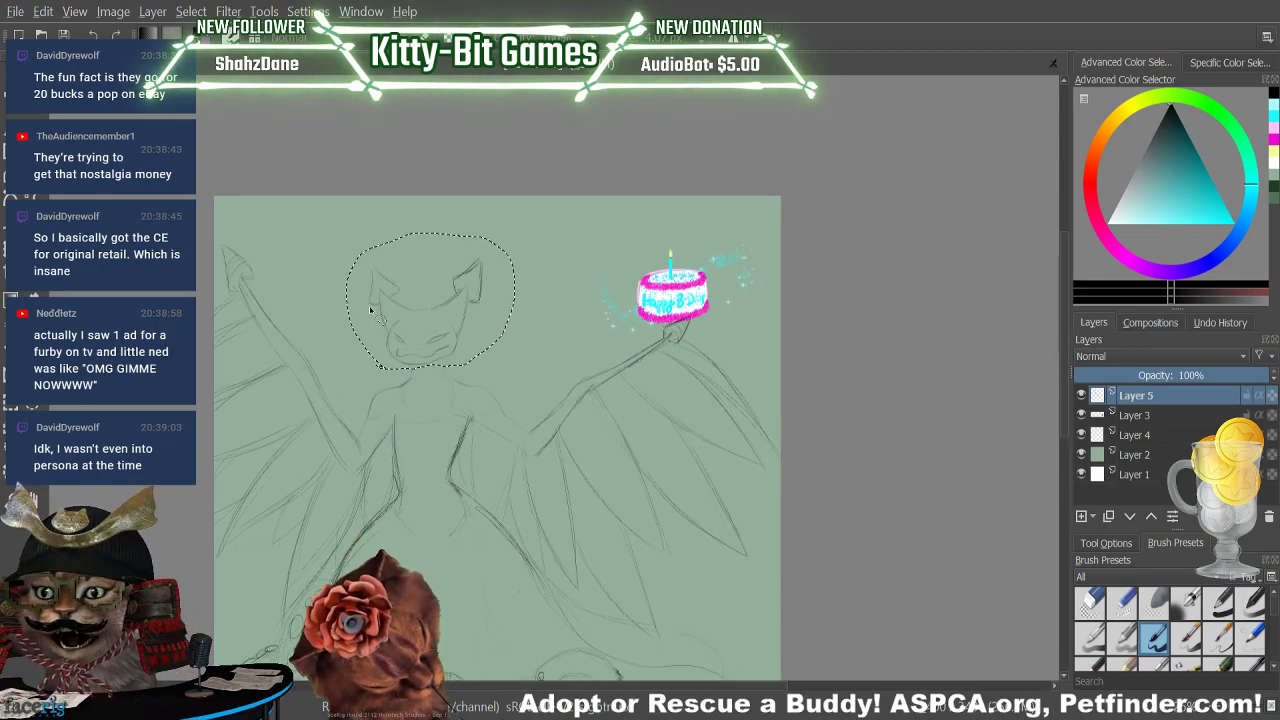
key(ctrl+t)
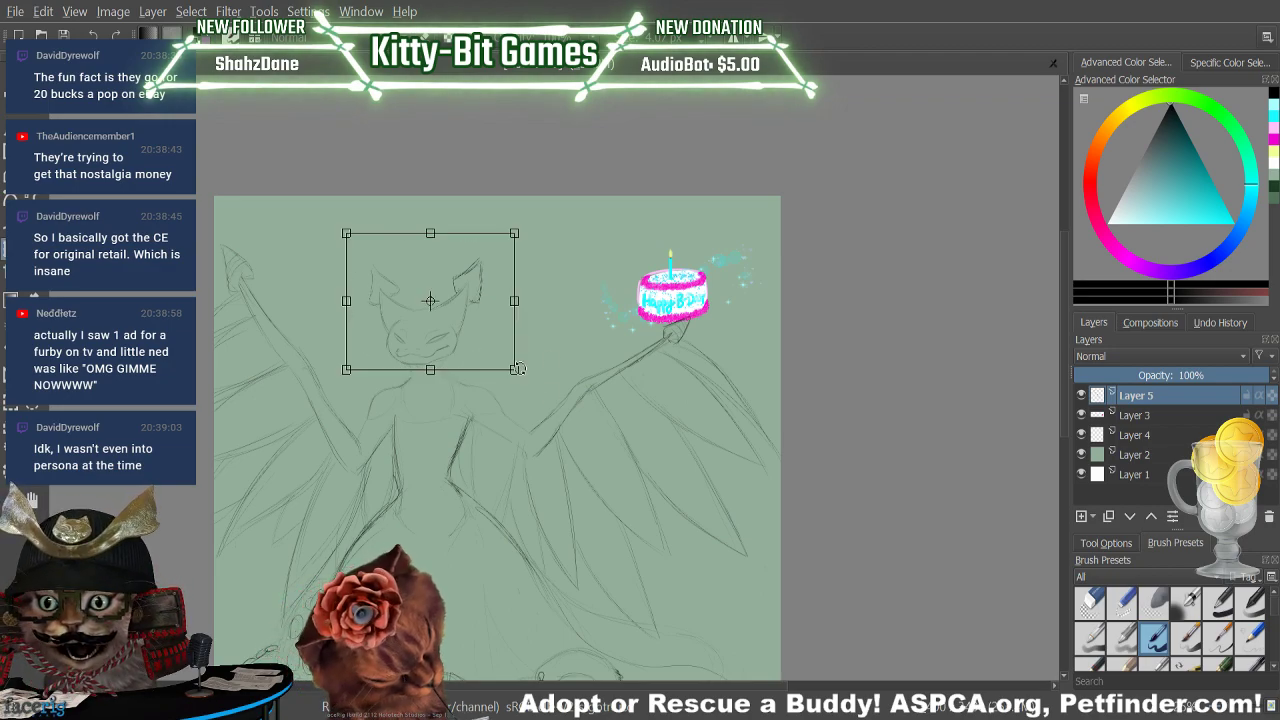
mouse_move(517, 368)
mouse_down()
mouse_move(635, 458)
mouse_move(642, 478)
mouse_up()
mouse_move(617, 437)
mouse_down()
mouse_move(571, 343)
mouse_move(550, 346)
mouse_up()
drag(577, 394, 556, 368)
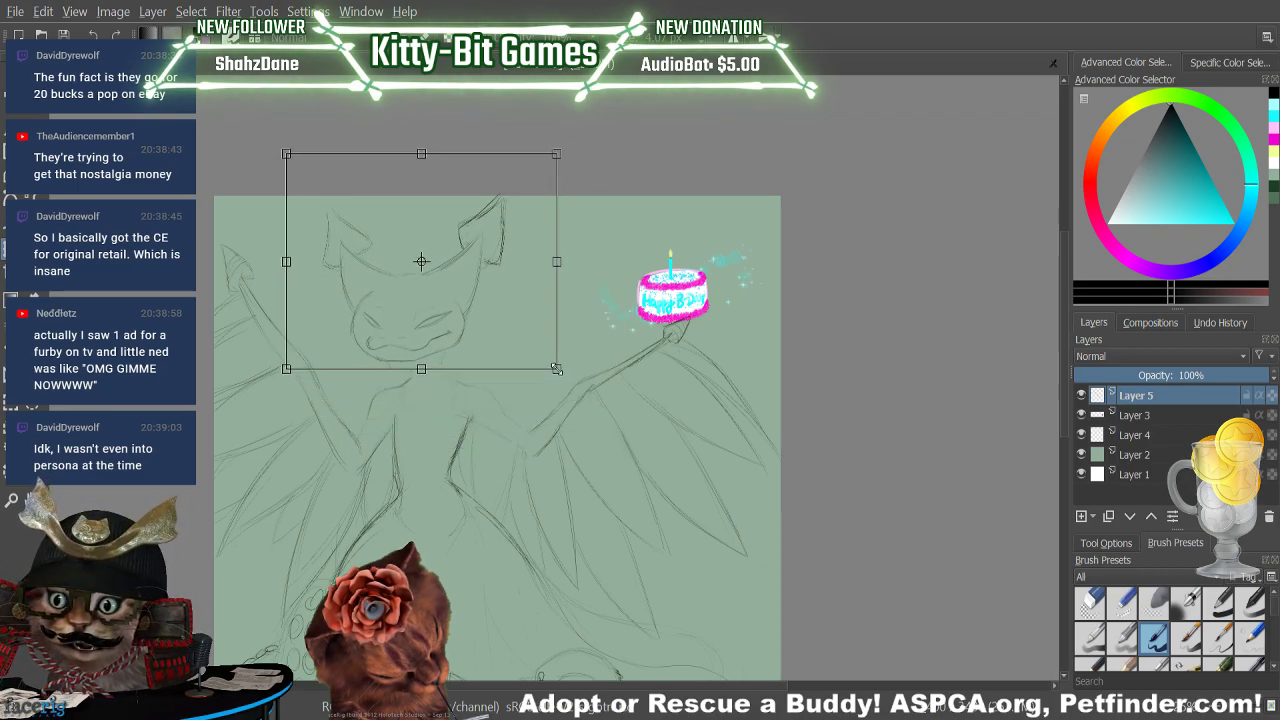
drag(537, 314, 560, 329)
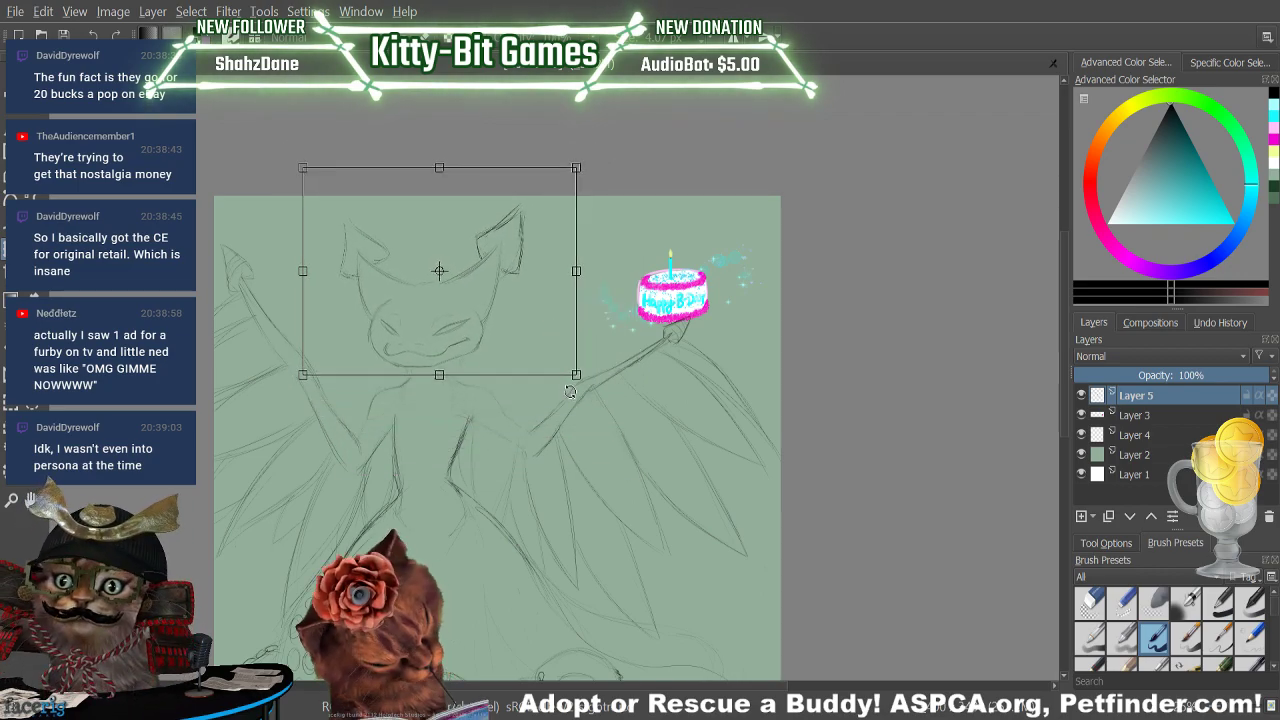
mouse_move(570, 392)
mouse_down()
mouse_move(559, 342)
mouse_move(528, 305)
mouse_up()
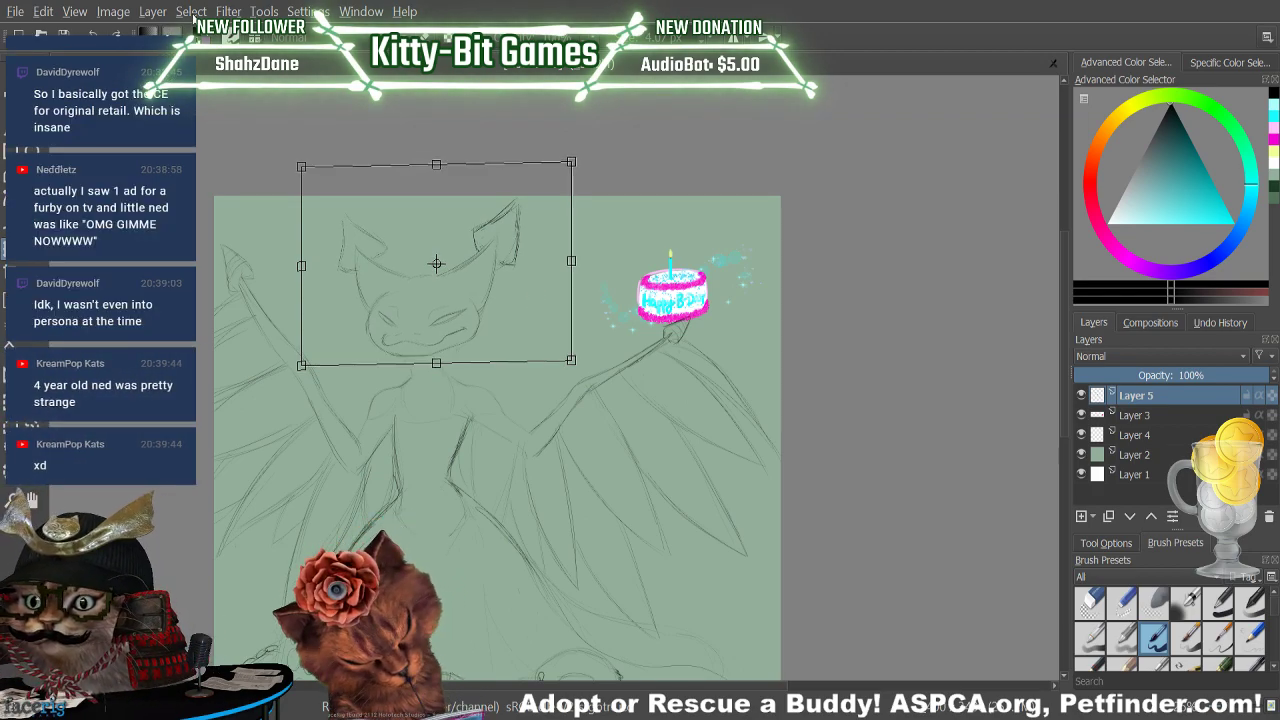
key(Return)
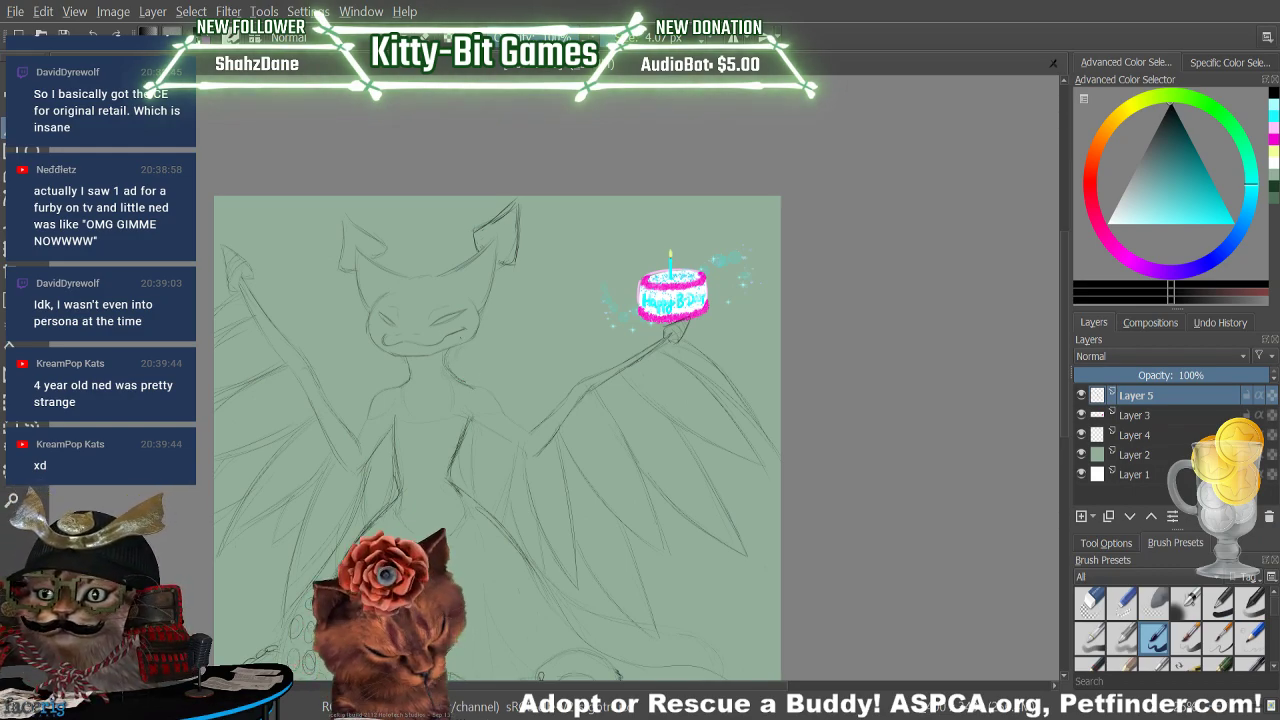
Erase the stray lines beside the neck beneath the enlarged head and sketch inner contour lines on the chest and waist
key(e)
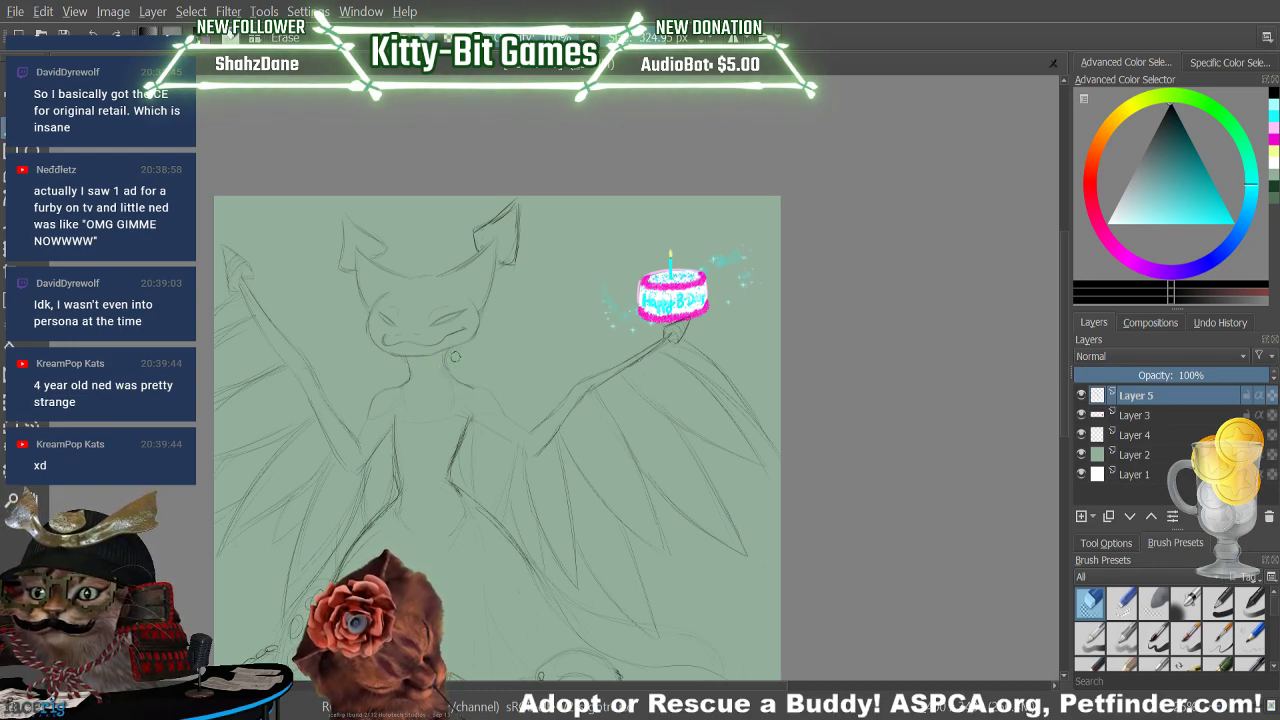
drag(457, 366, 472, 360)
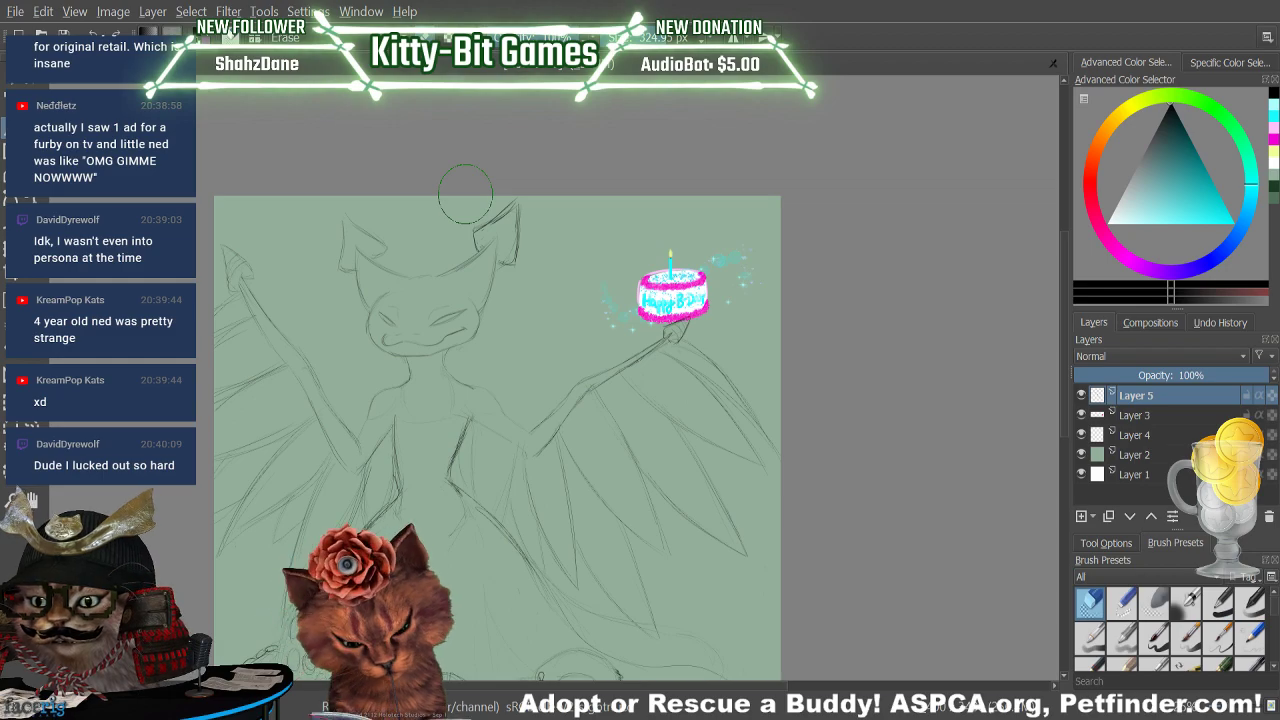
key(slash)
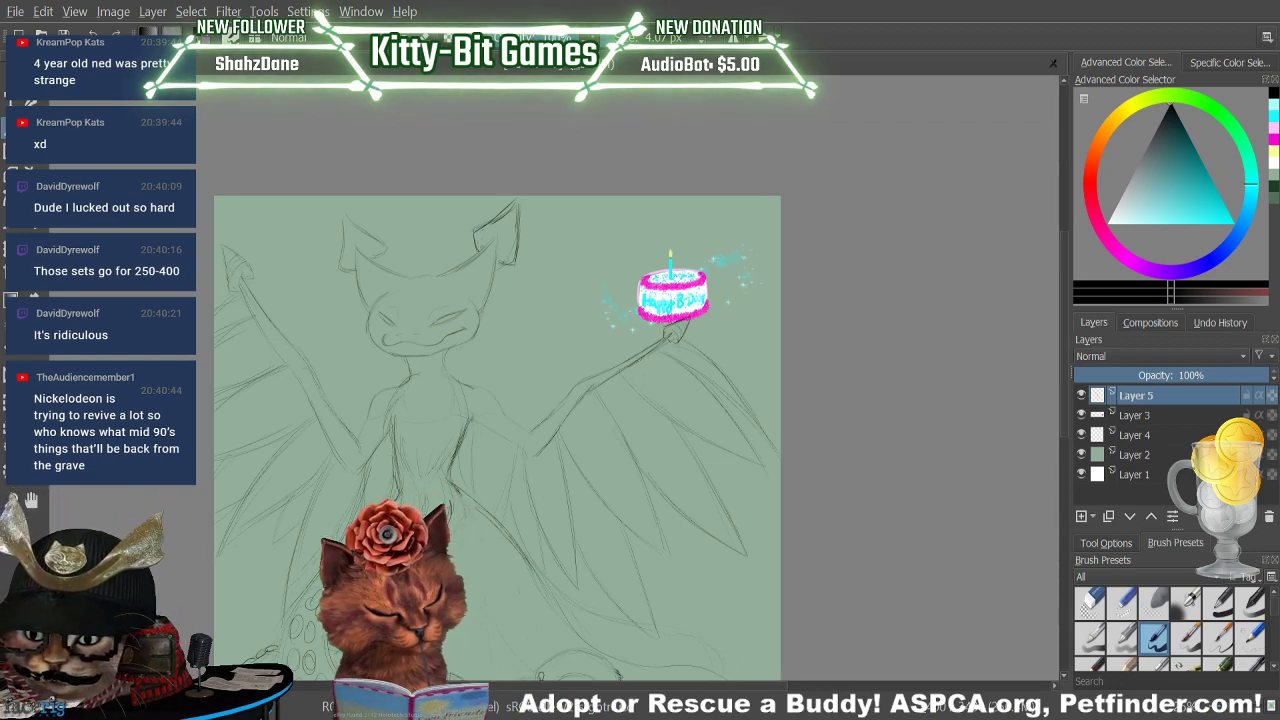
Erase the sketched facial features in the middle of the enlarged head
key(slash)
click(420, 321)
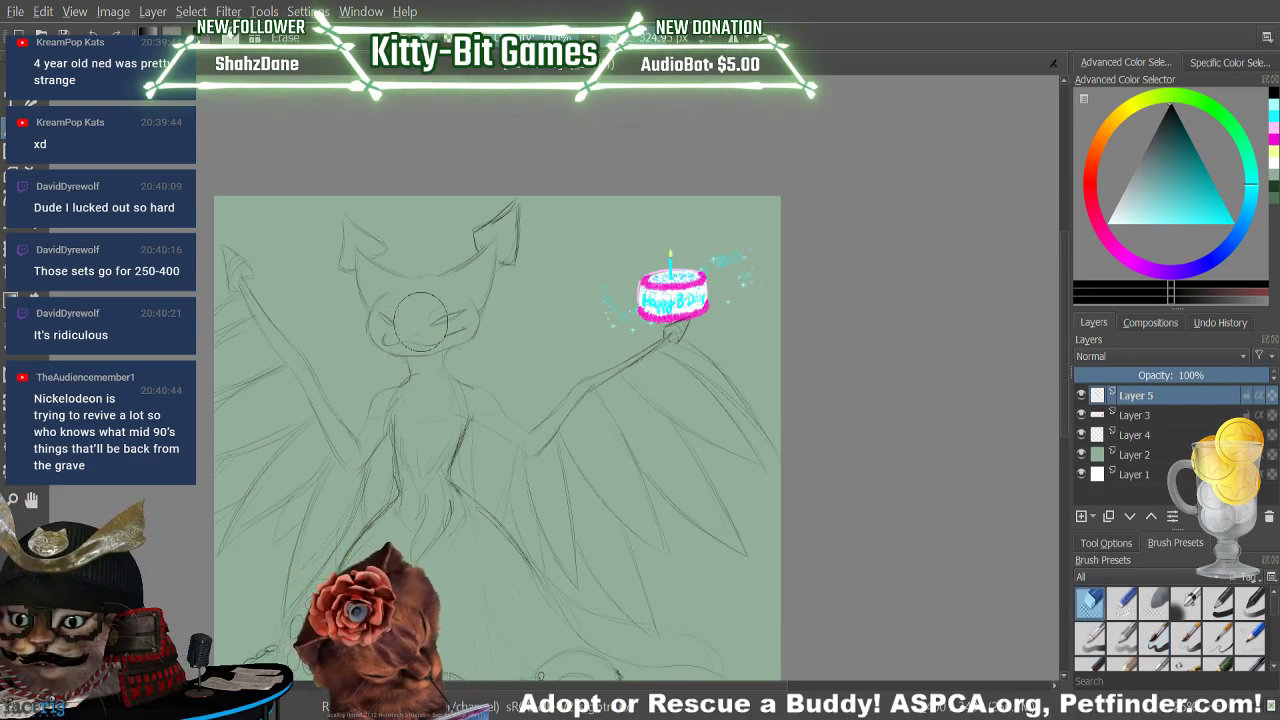
Sketch the closed eyes and smirking mouth on the creature's face and erase stray strokes beside the cheek nearest the cake
key(ctrl+z)
key(slash)
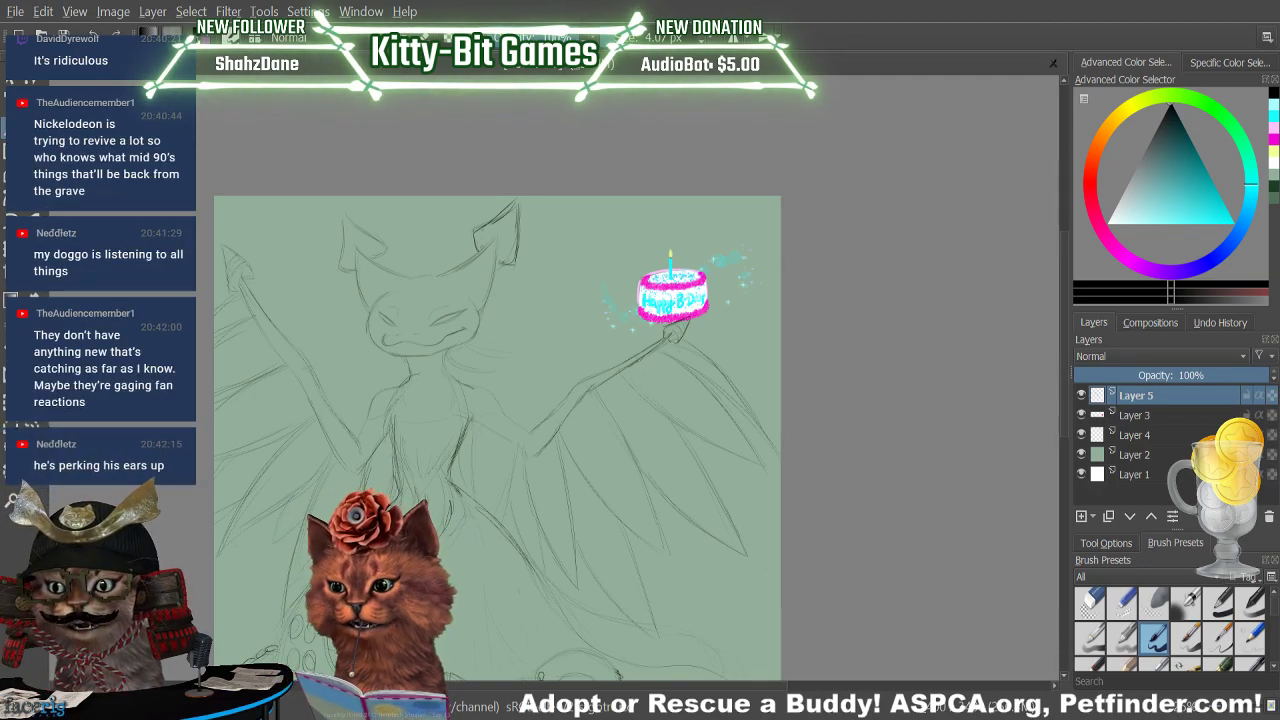
key(slash)
drag(462, 343, 460, 353)
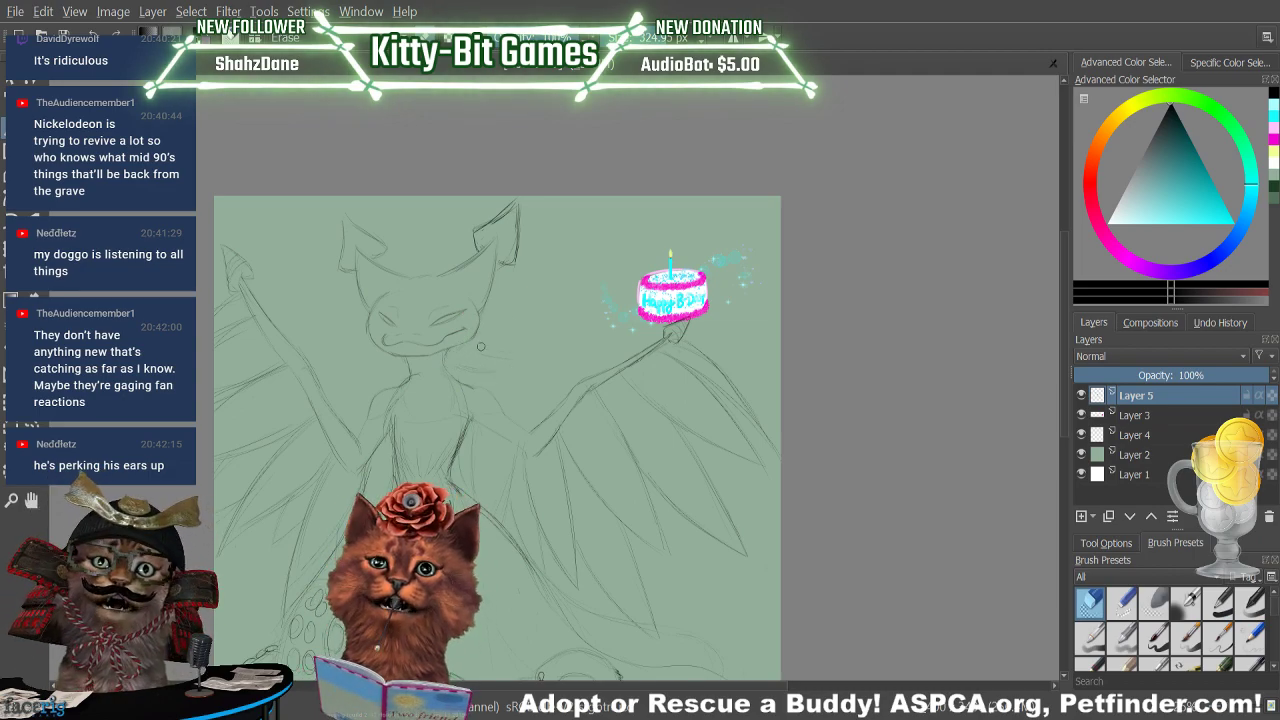
Try feathery fur tufts on both sides of the face and erase them with a larger eraser
key(bracketright)
key(bracketright)
key(bracketright)
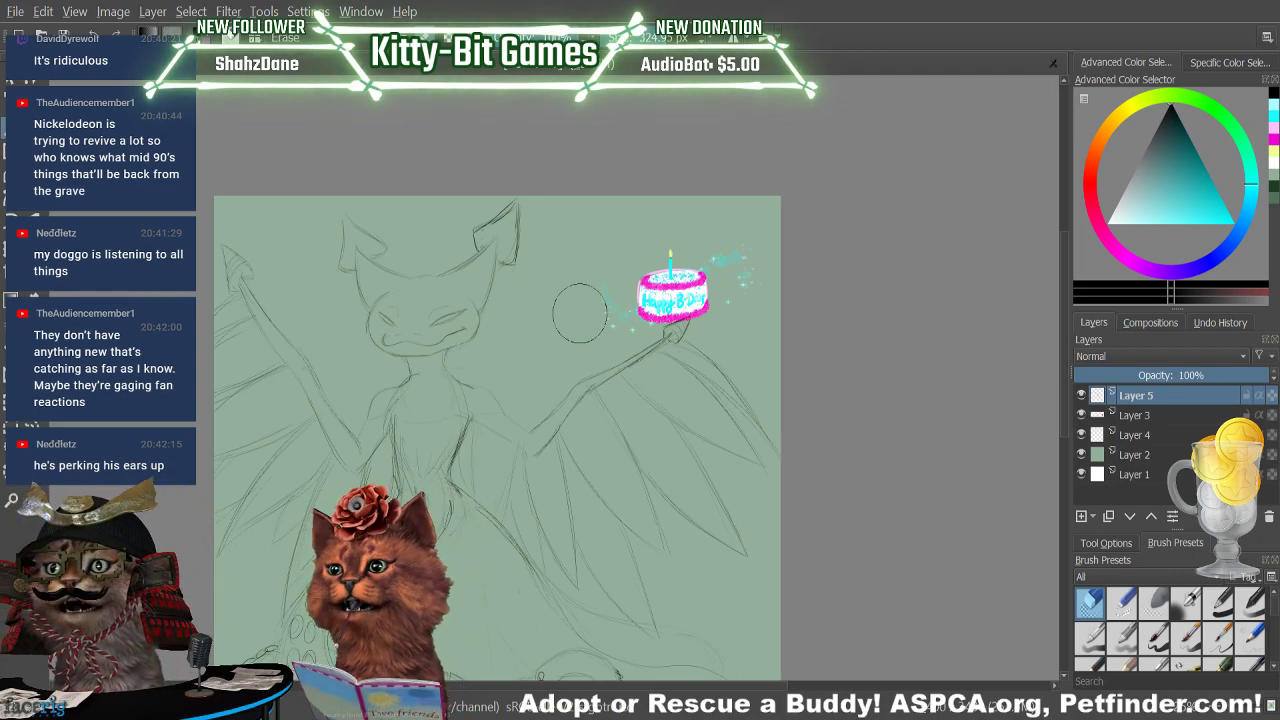
key(e)
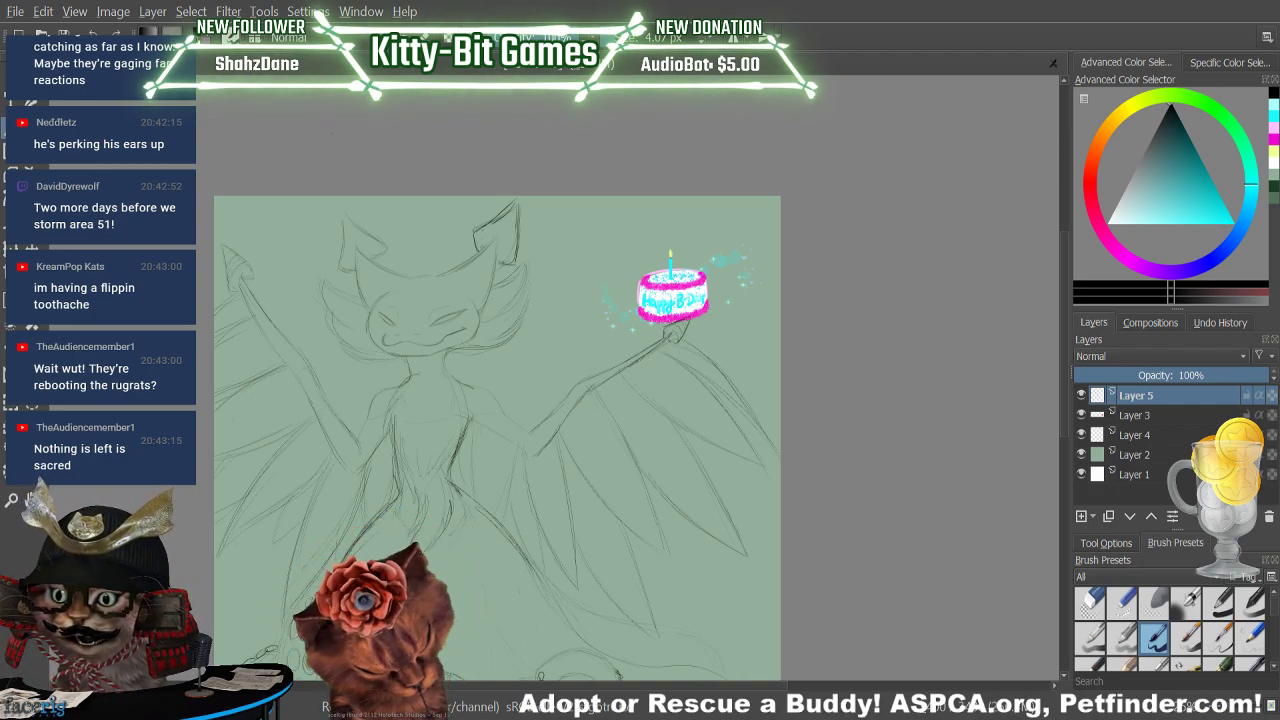
key(e)
mouse_move(322, 280)
mouse_down()
mouse_move(356, 326)
mouse_move(350, 350)
mouse_move(372, 376)
mouse_move(382, 368)
mouse_up()
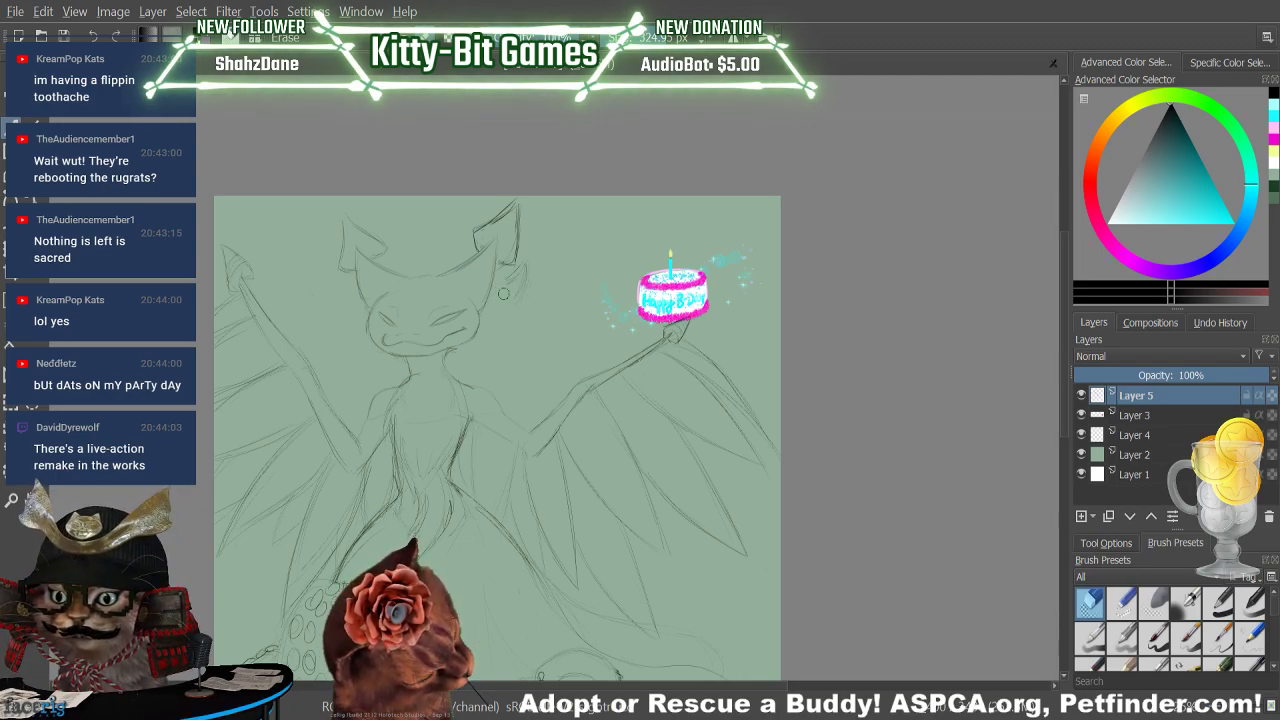
drag(531, 263, 523, 292)
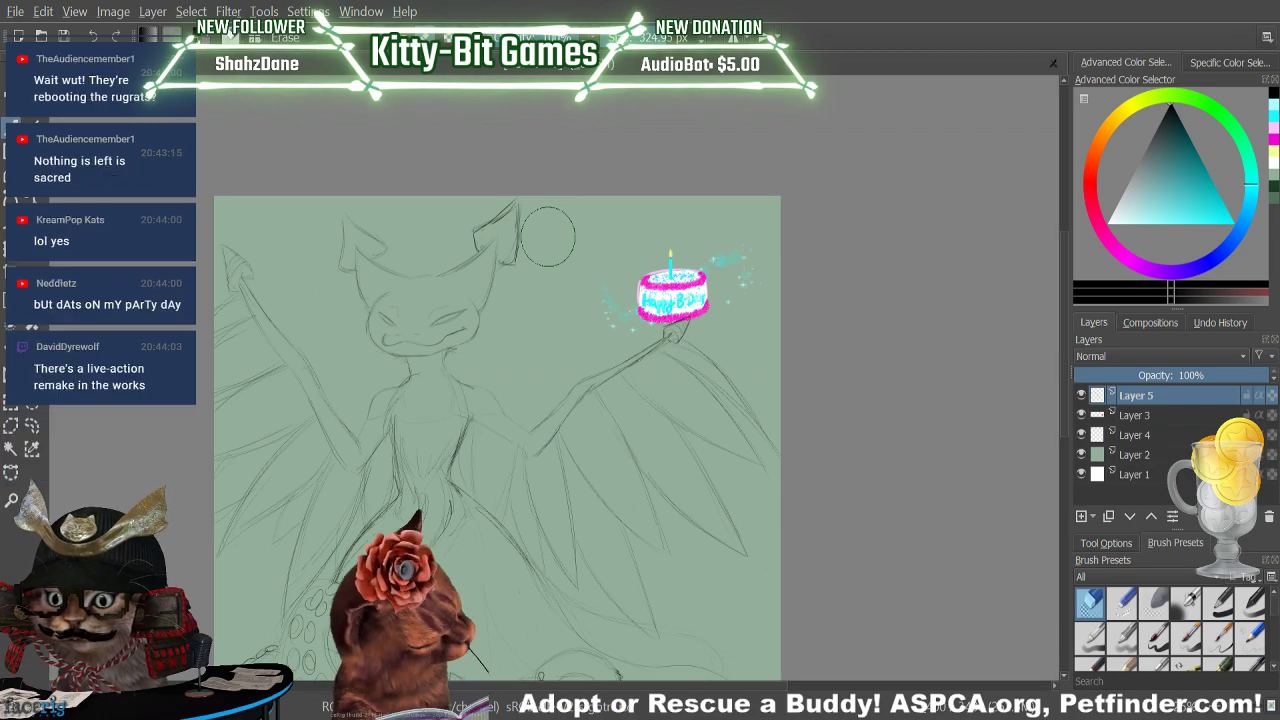
Sketch spiky fur tufts on both cheeks, erasing and redrawing the upper spikes on the side nearest the cake
key(/)
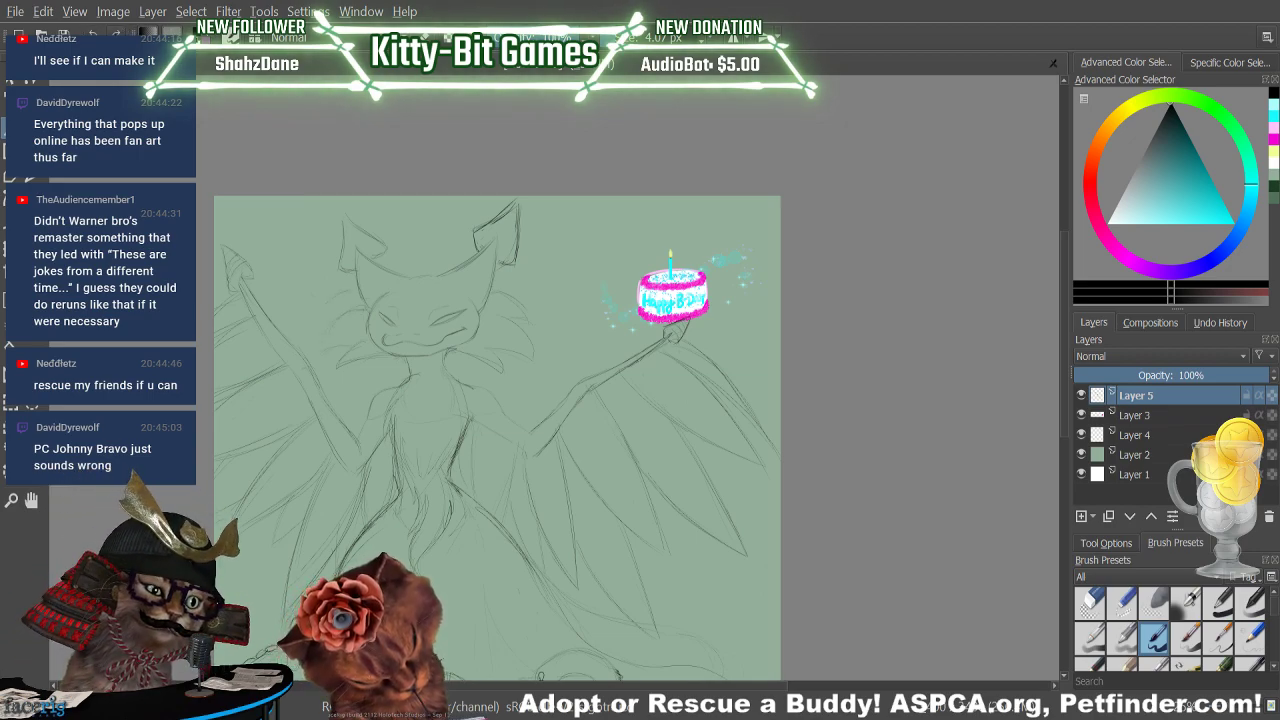
key(slash)
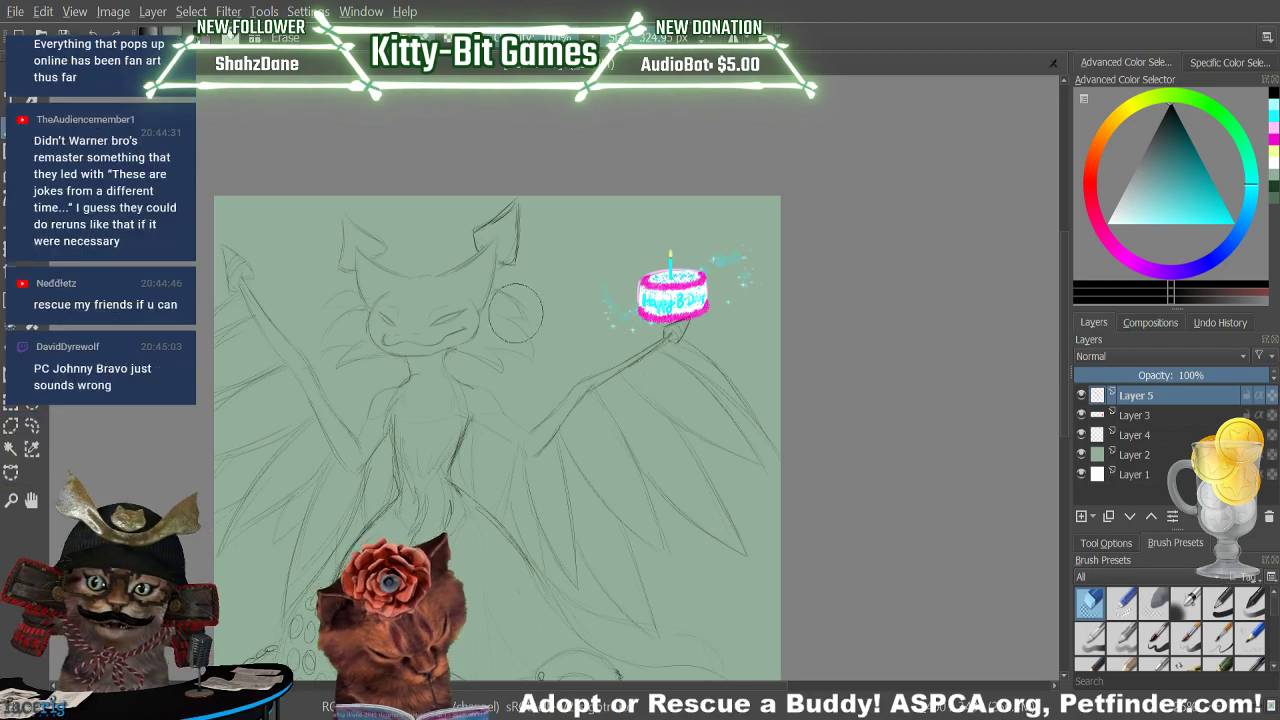
drag(496, 292, 518, 330)
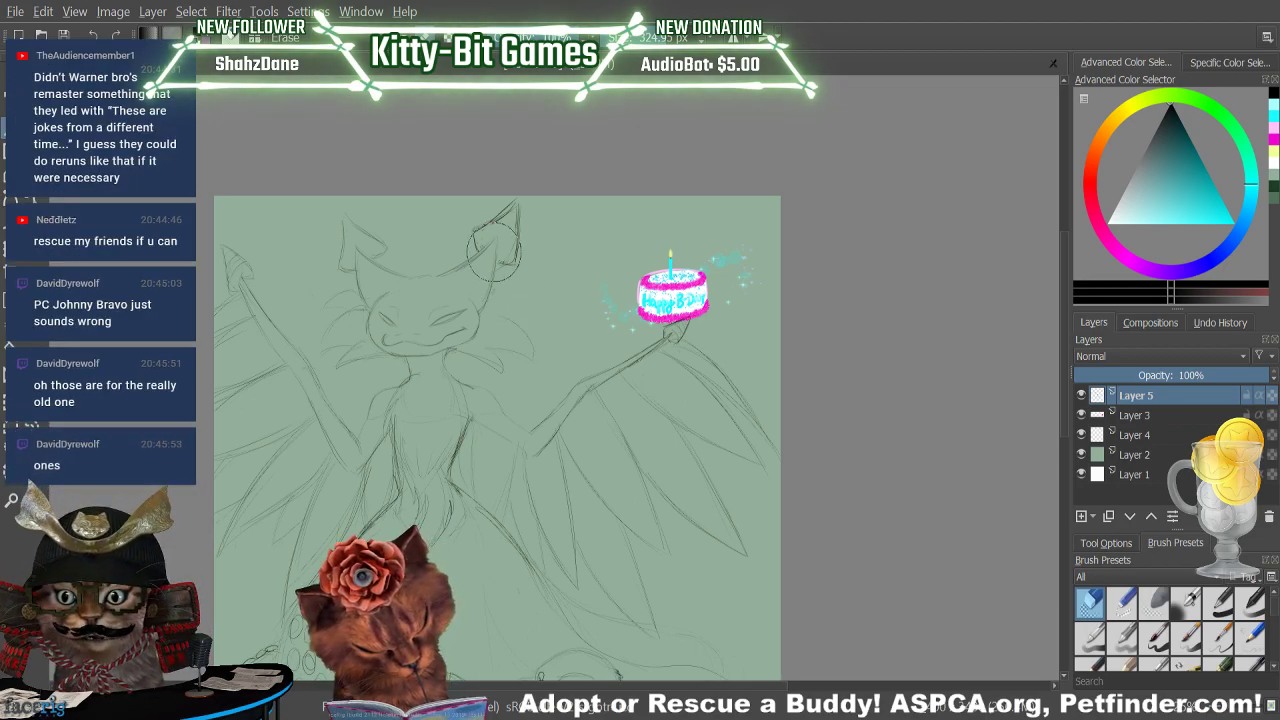
key(e)
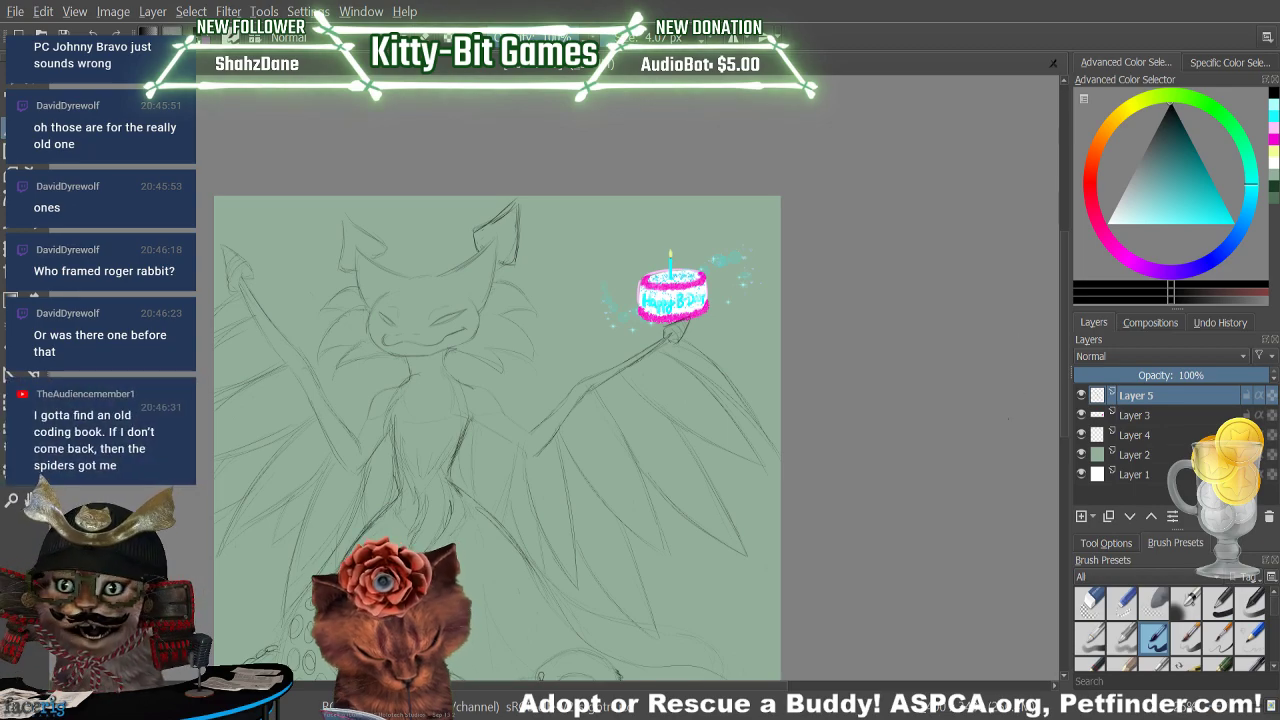
Clean up the neck and shoulder lines and sketch a pointed fur tuft at the top of the chest
click(1089, 602)
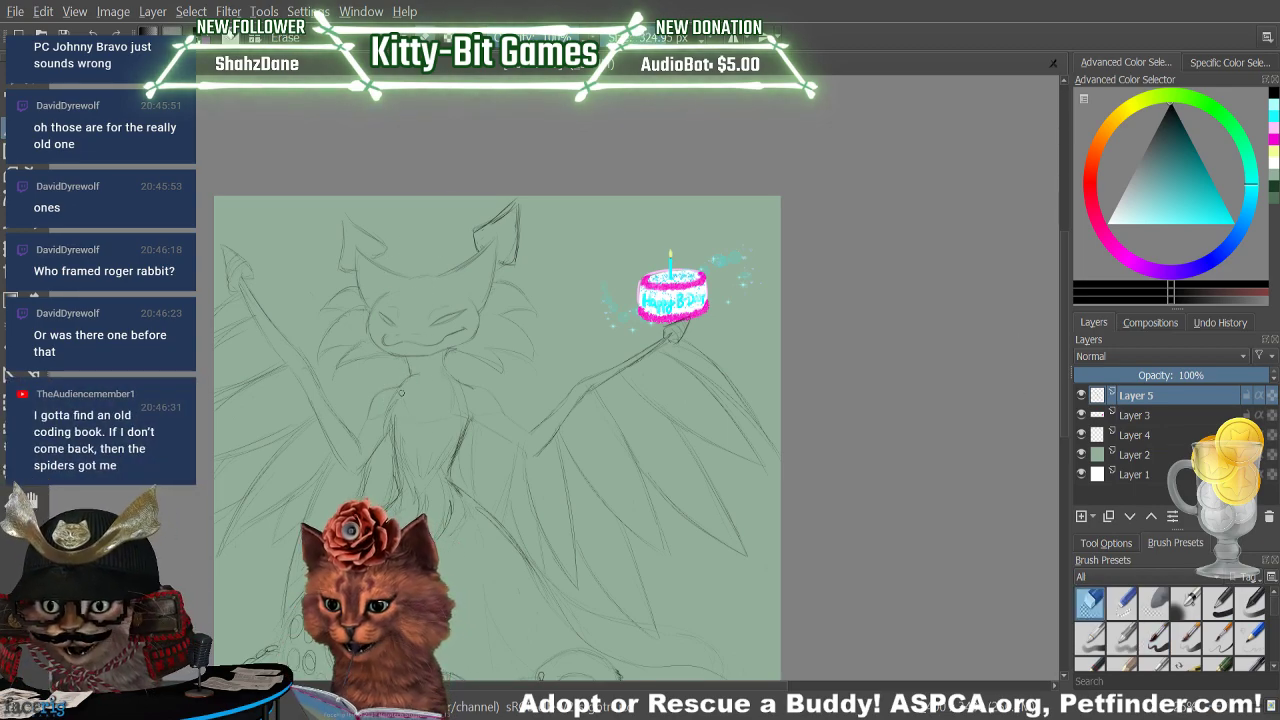
click(1154, 637)
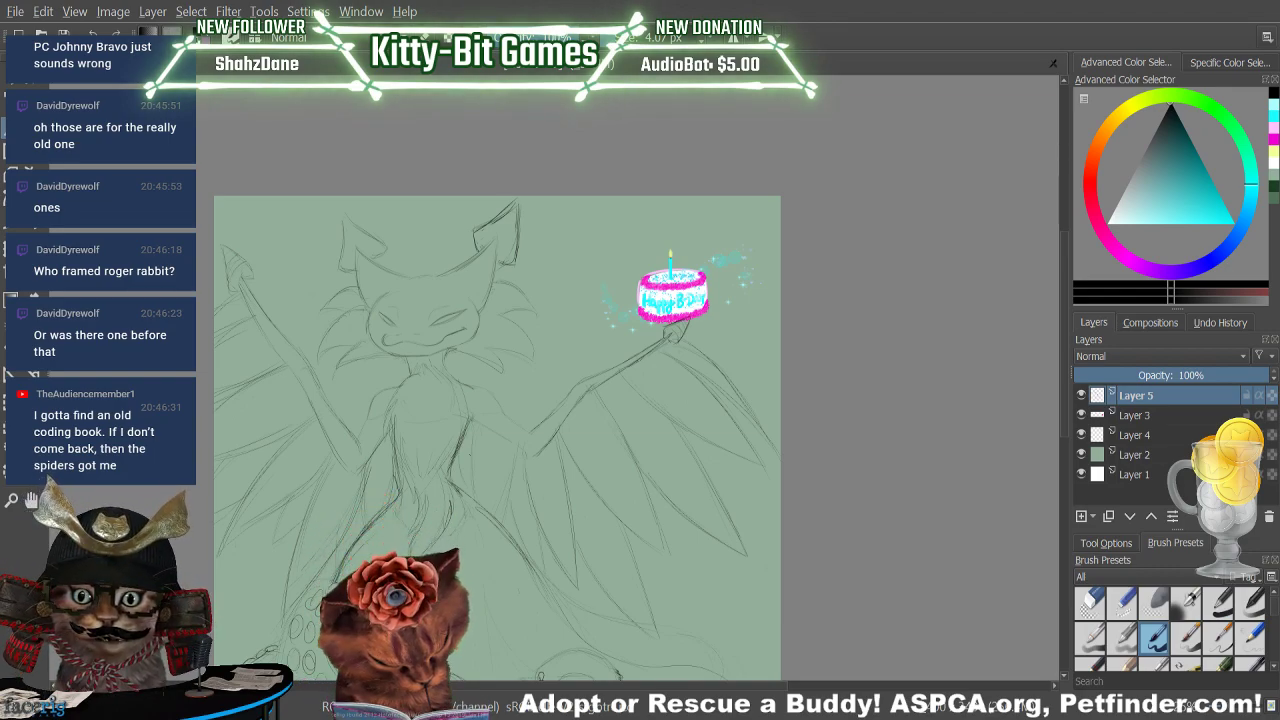
key(e)
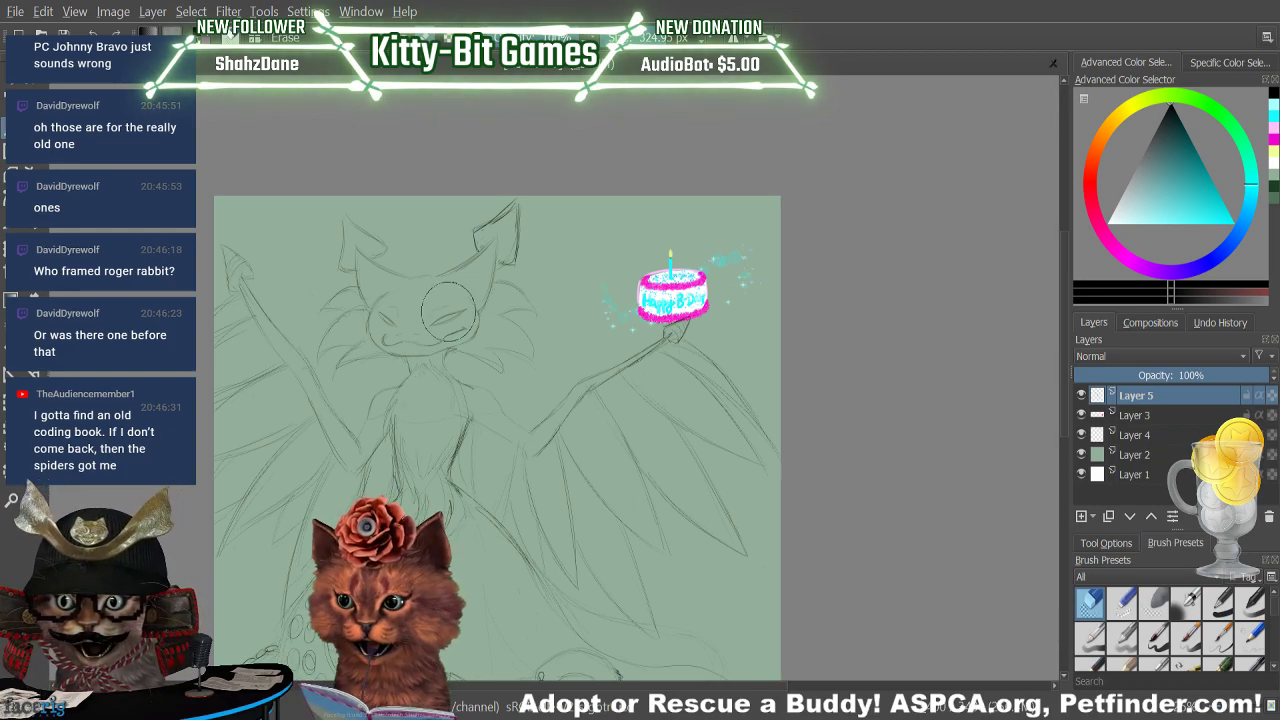
key(e)
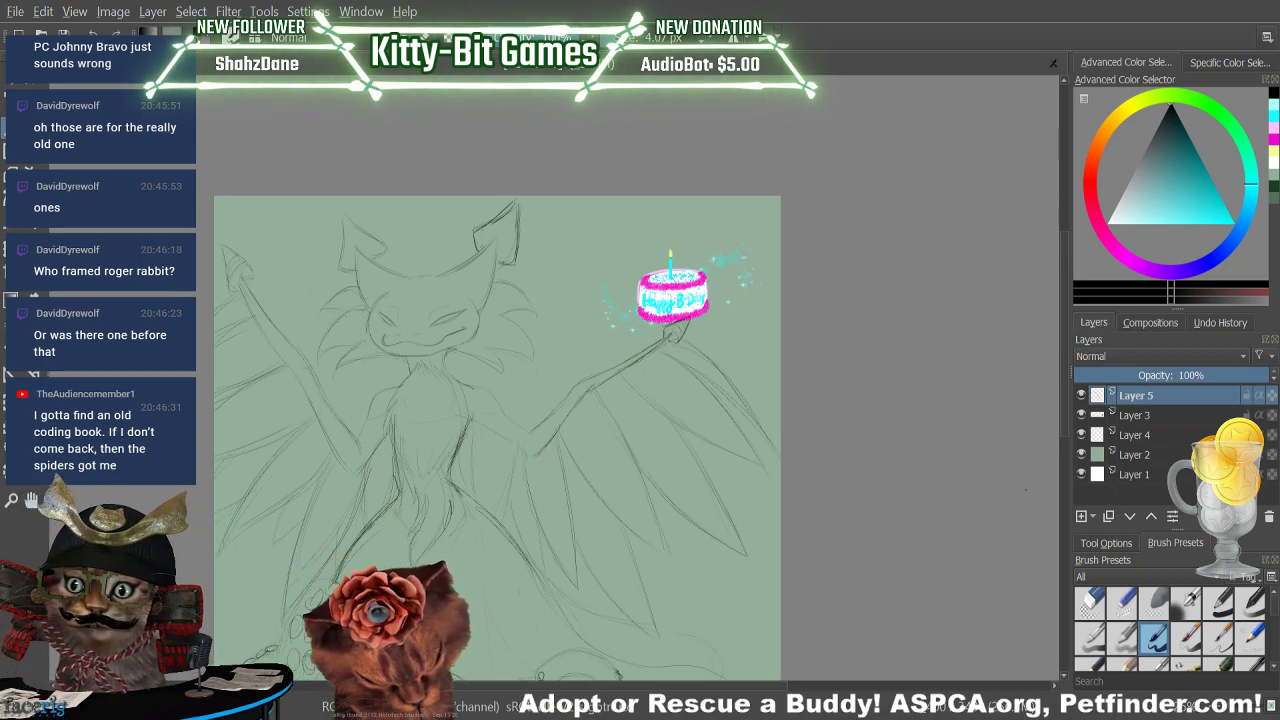
Add a new layer between Layer 5 and Layer 3, set the colour to red and scribble on the hanging waist fur
click(1150, 417)
key(Insert)
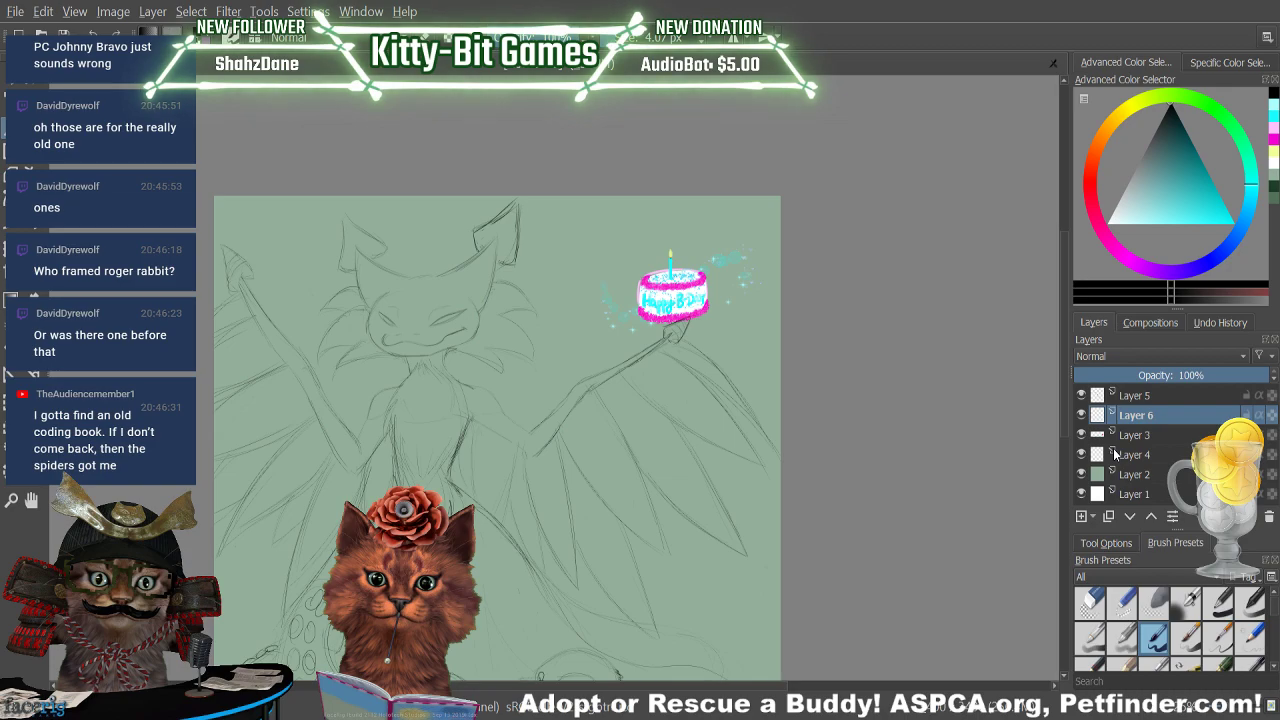
click(1093, 156)
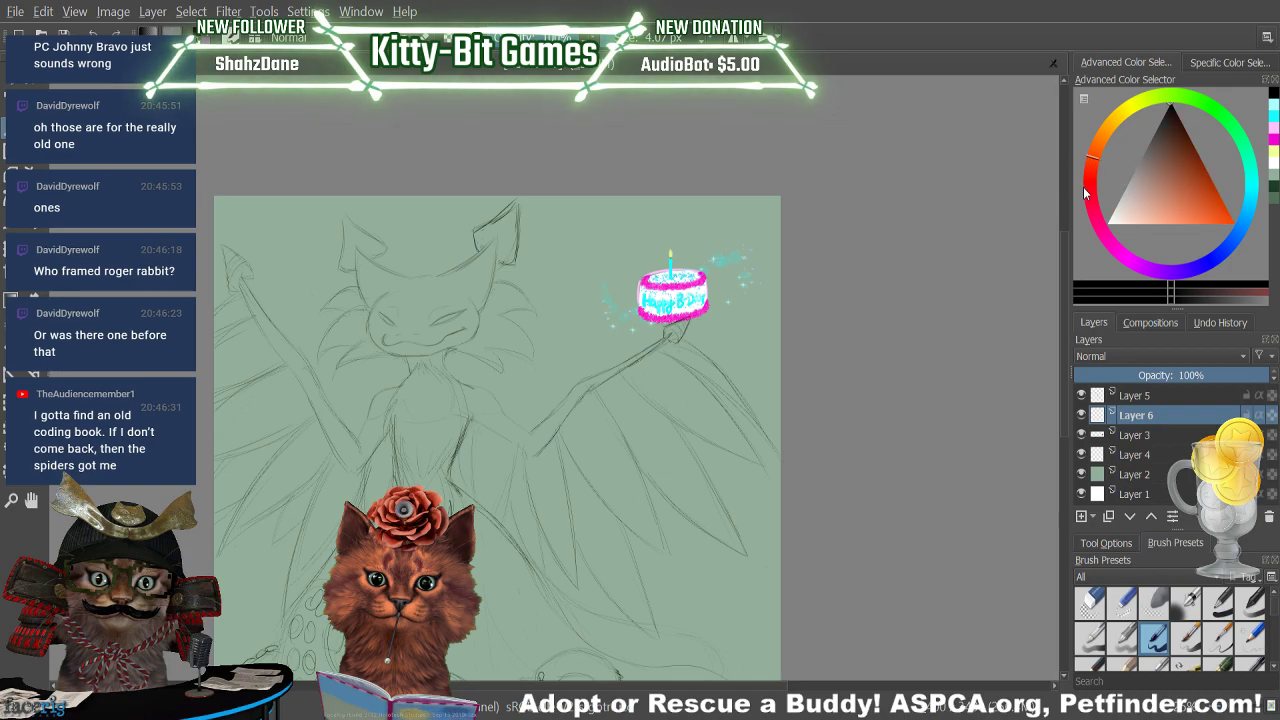
click(1085, 193)
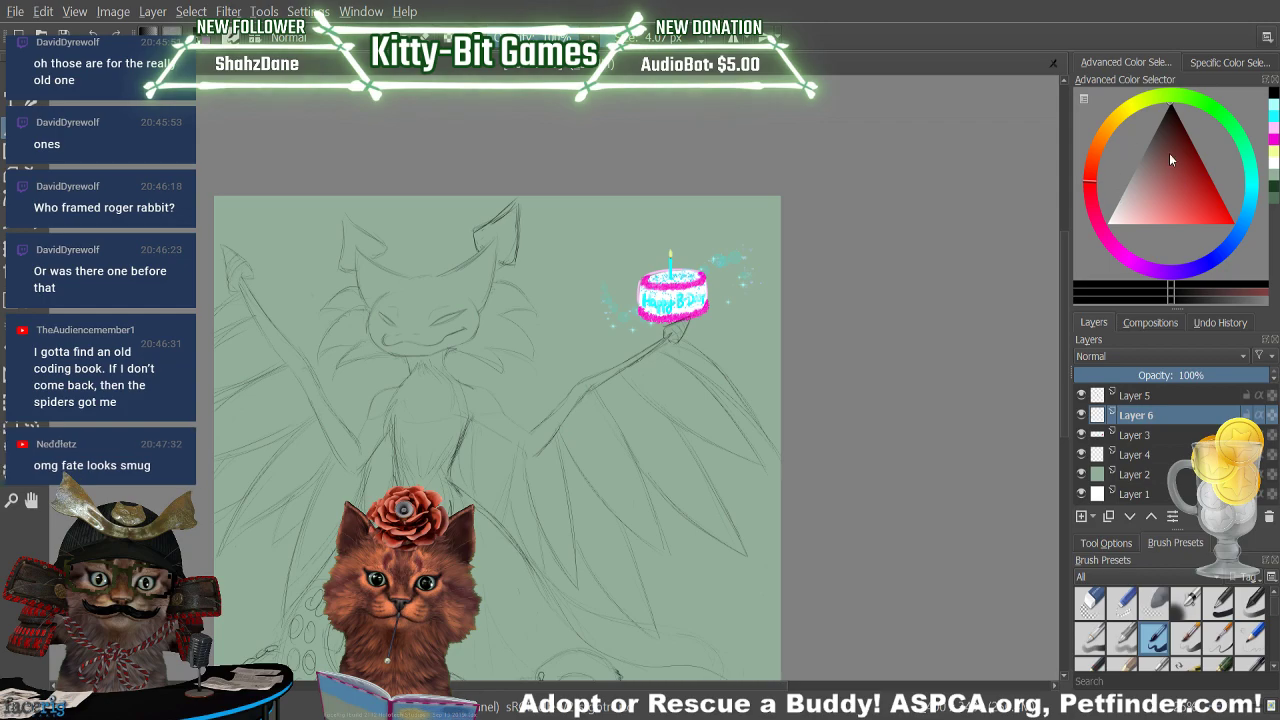
drag(1173, 117, 1208, 184)
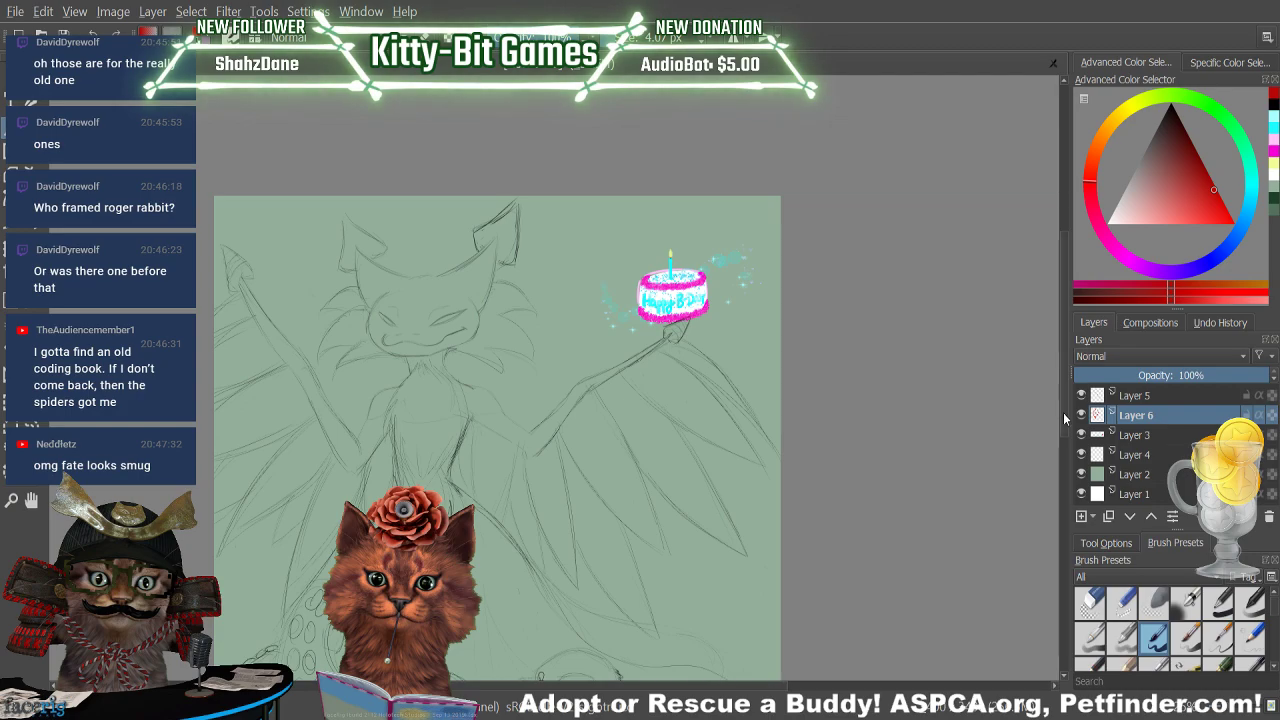
Browse the brush presets and select the rough 60 px brush for painting the waist area
drag(1063, 412, 1063, 464)
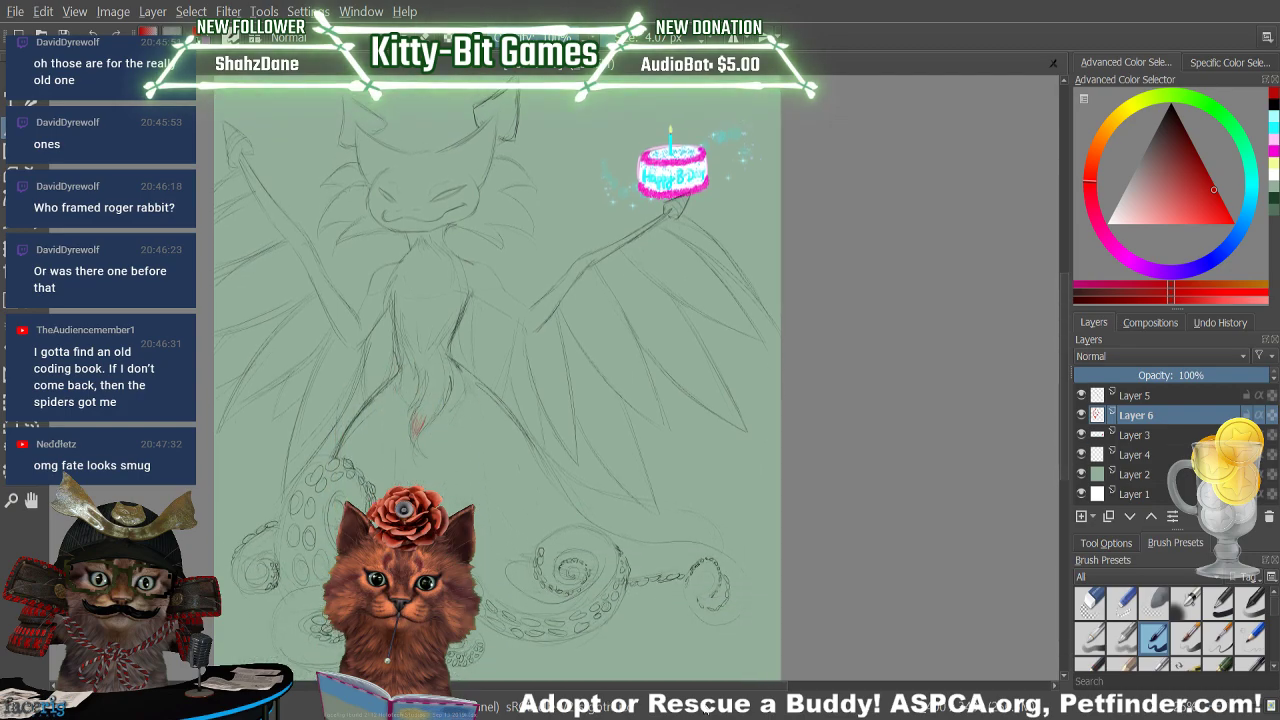
drag(698, 685, 650, 685)
drag(1214, 710, 1232, 710)
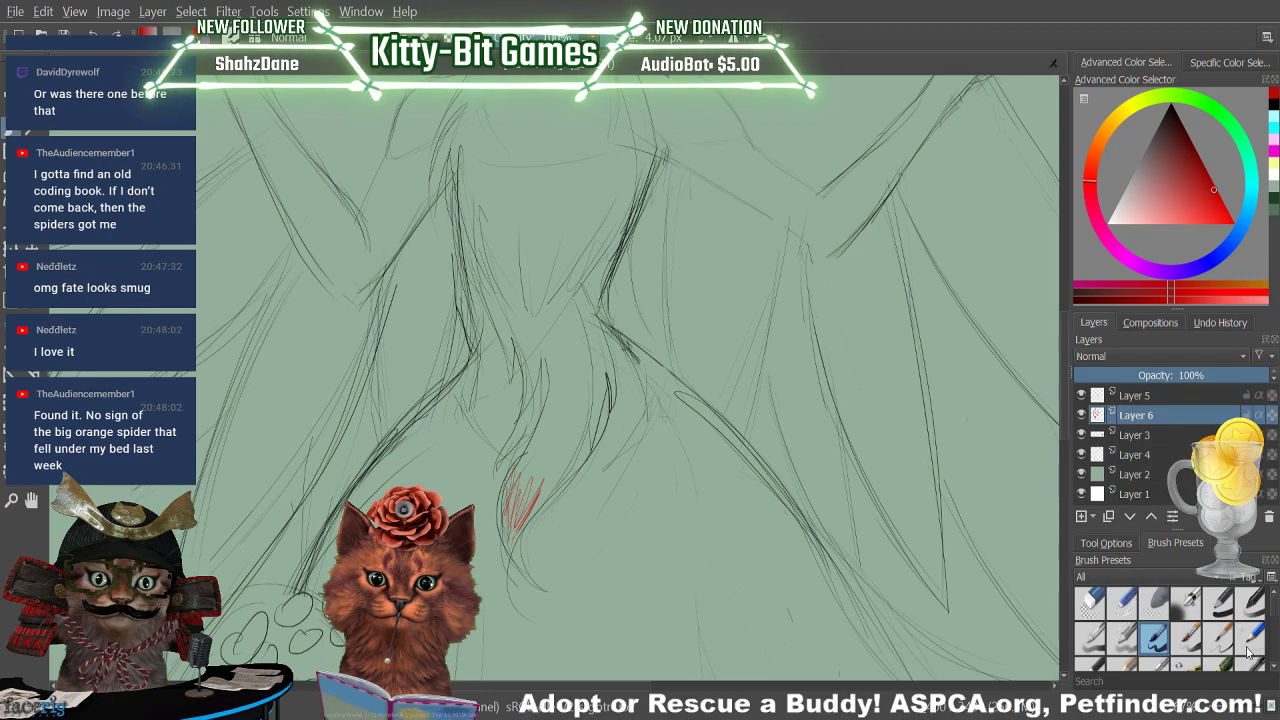
scroll(1170, 630, down, 2)
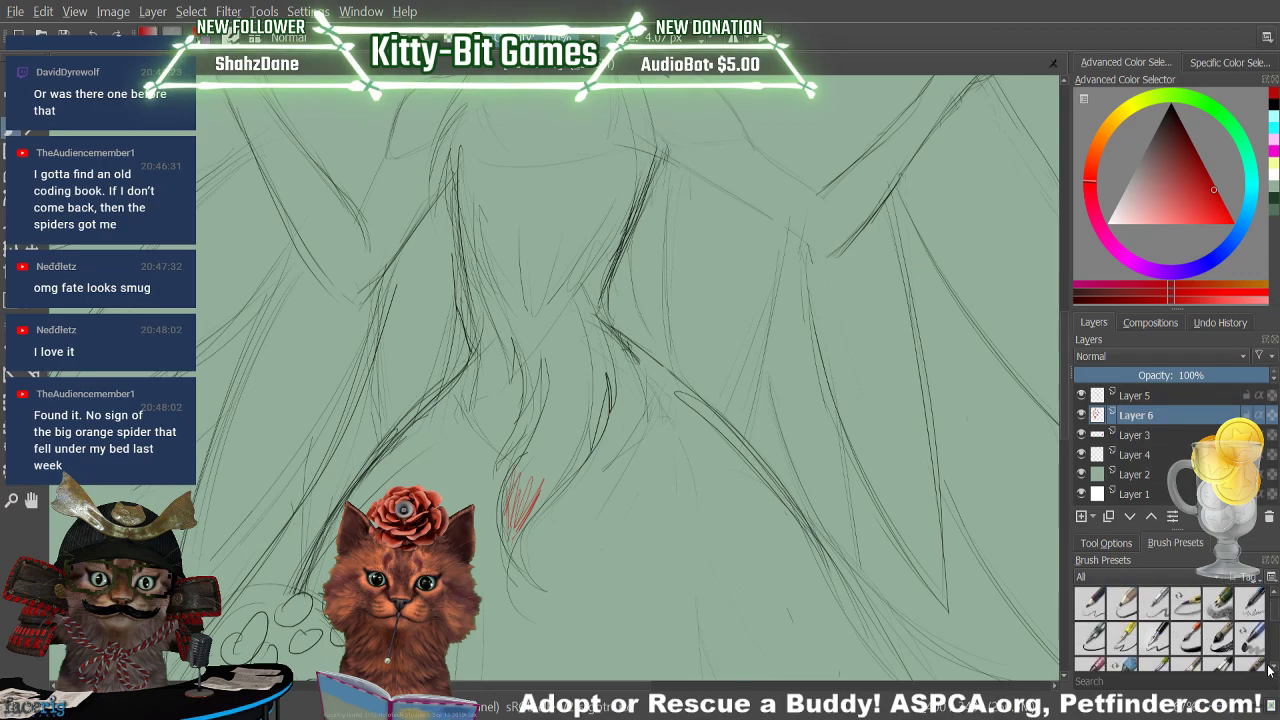
click(1269, 667)
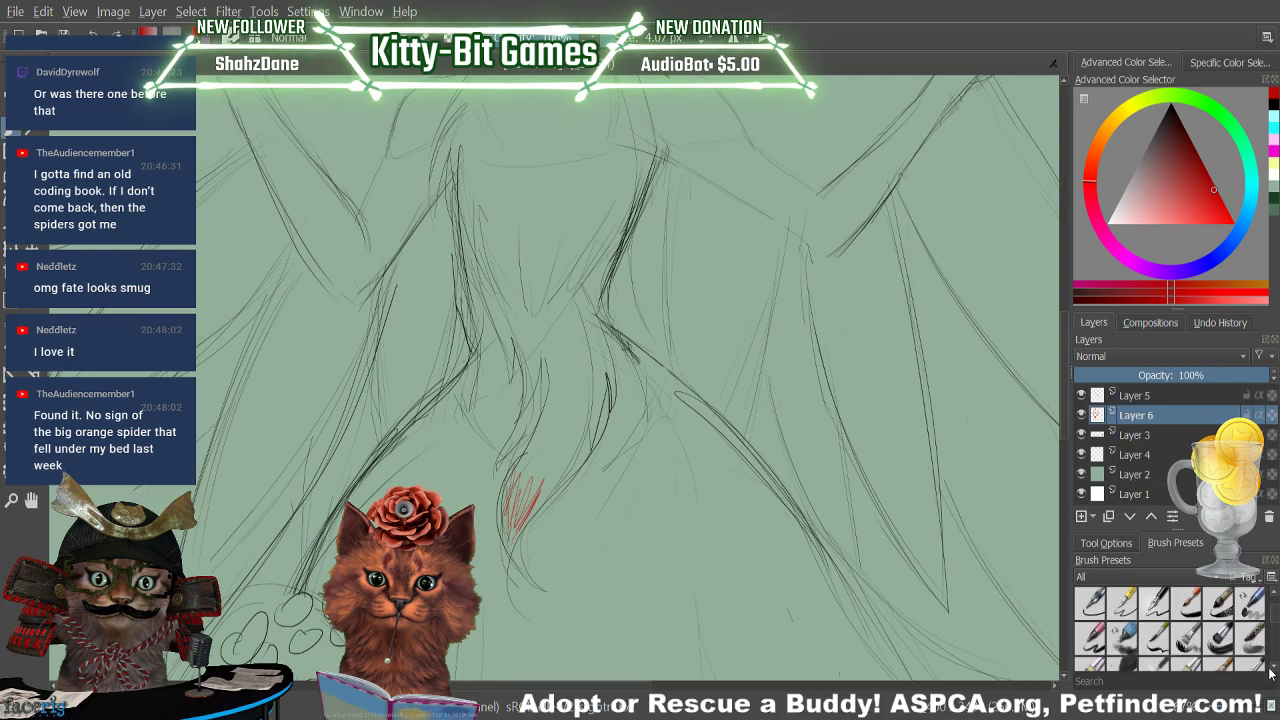
click(1270, 671)
click(1273, 674)
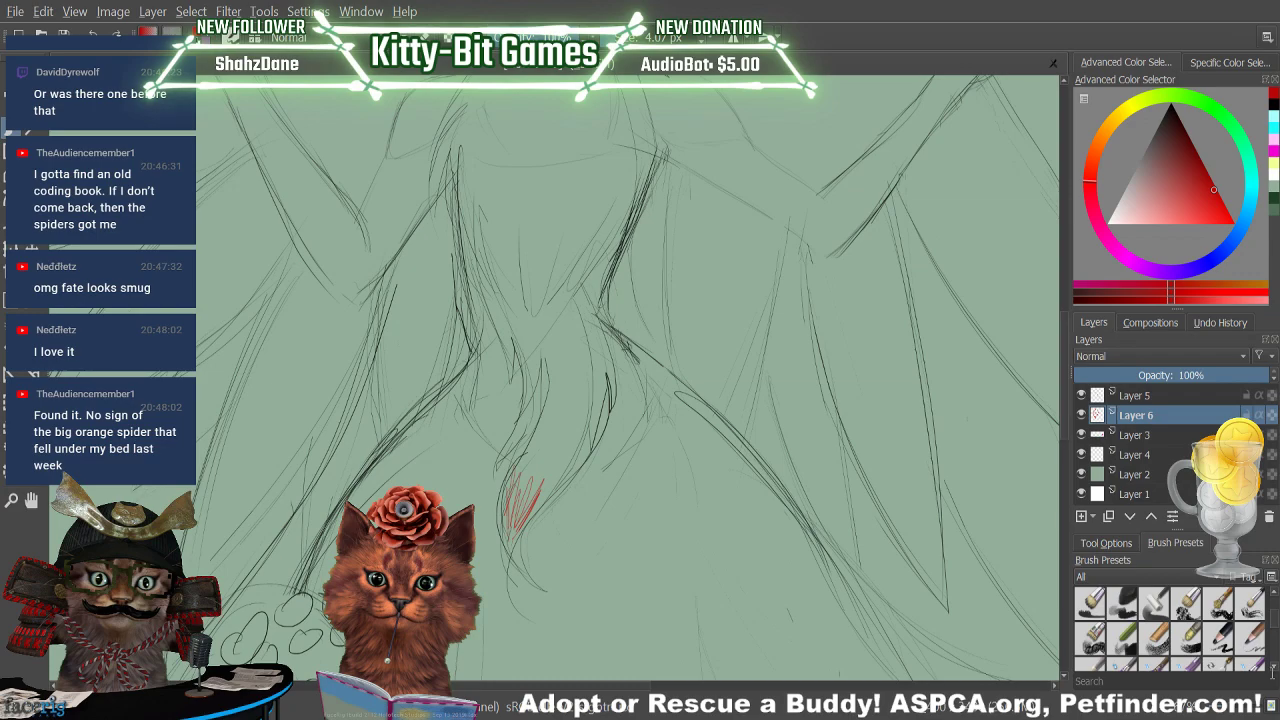
click(1273, 672)
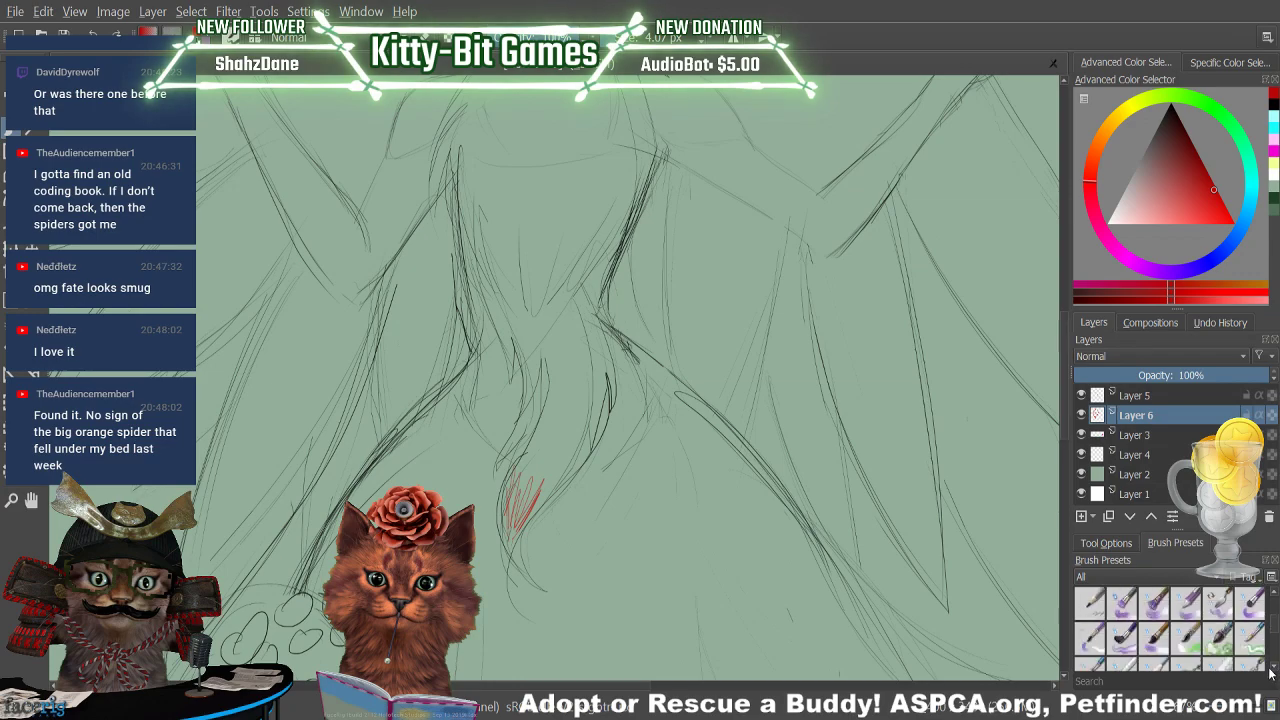
click(1276, 672)
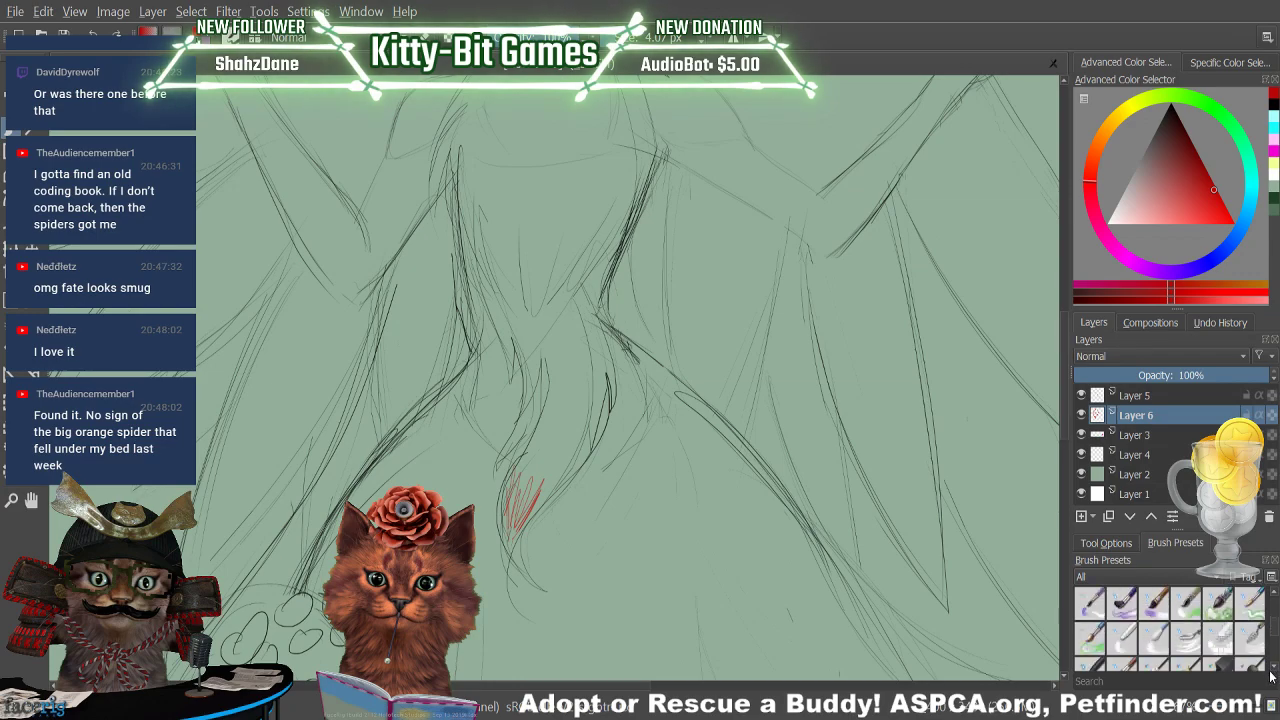
click(1267, 671)
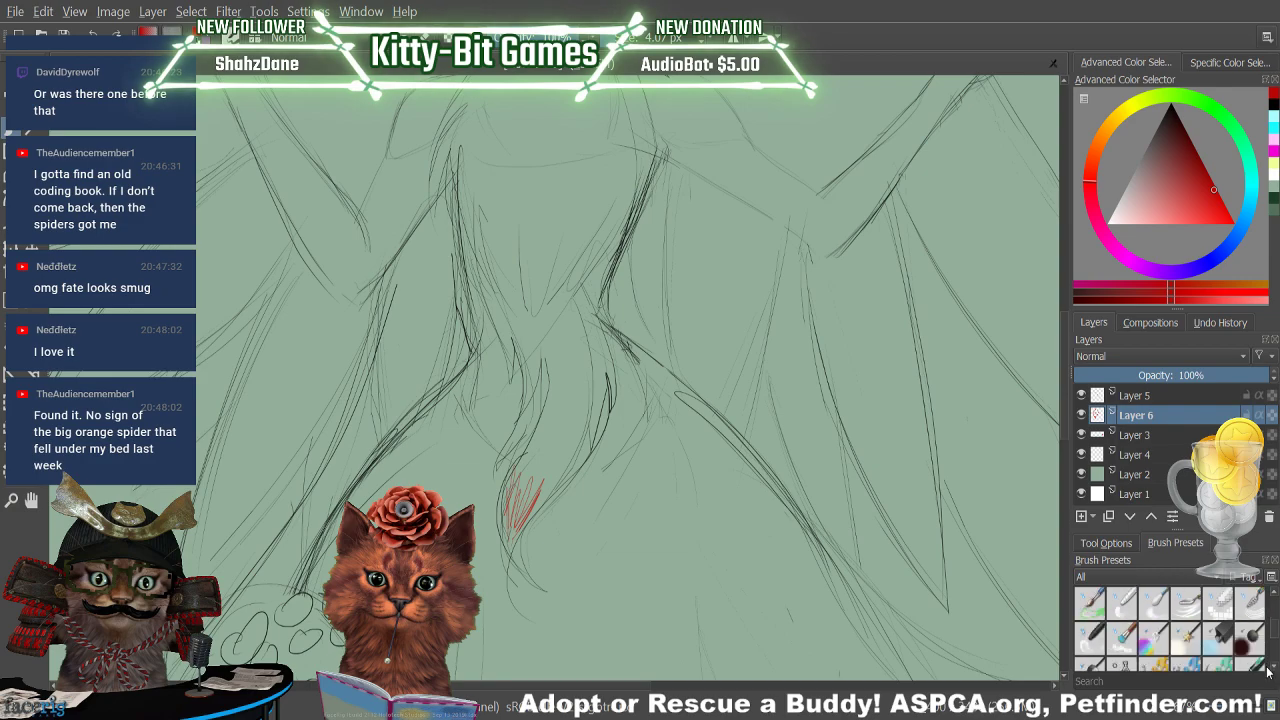
click(1274, 672)
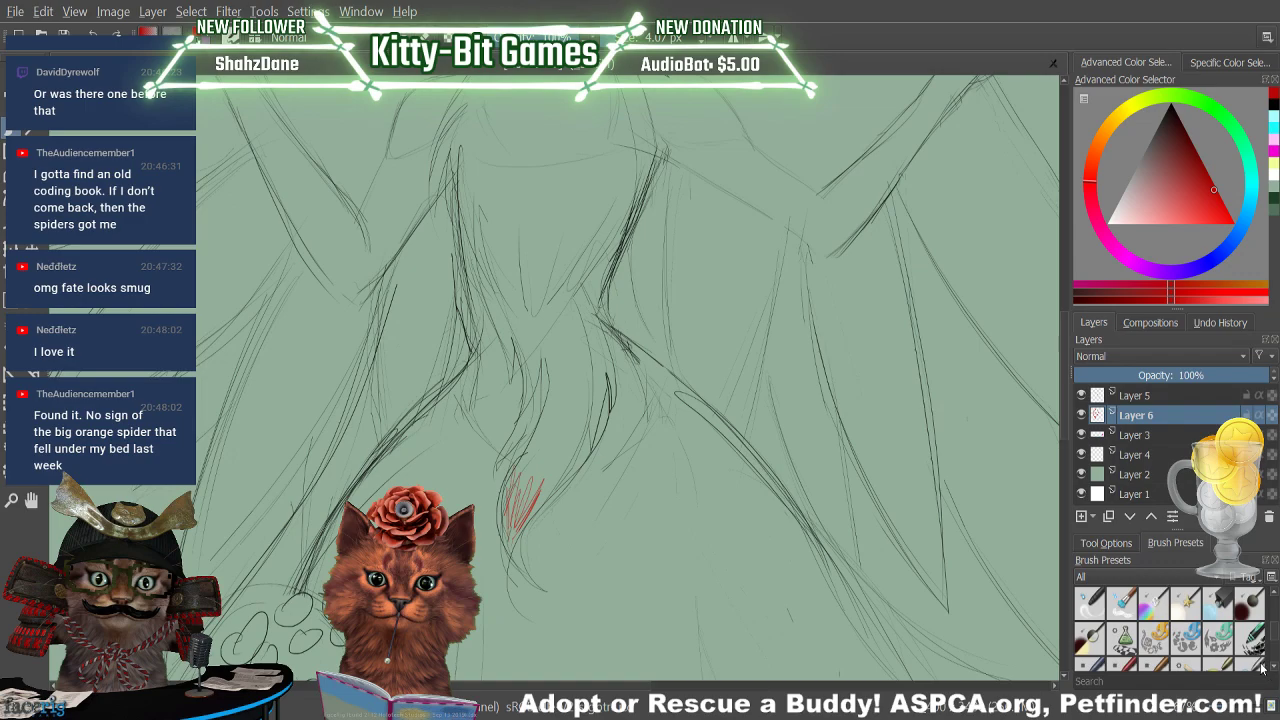
click(1248, 632)
Paint rough red patches over the waist, the hanging fur strands and both hips on Layer 6
mouse_move(555, 448)
mouse_down()
mouse_move(560, 472)
mouse_move(542, 500)
mouse_move(536, 483)
mouse_move(505, 545)
mouse_move(515, 560)
mouse_move(505, 485)
mouse_move(572, 440)
mouse_move(566, 466)
mouse_move(600, 408)
mouse_move(606, 425)
mouse_move(612, 365)
mouse_move(592, 328)
mouse_move(531, 434)
mouse_move(520, 405)
mouse_move(496, 440)
mouse_move(466, 396)
mouse_move(472, 368)
mouse_up()
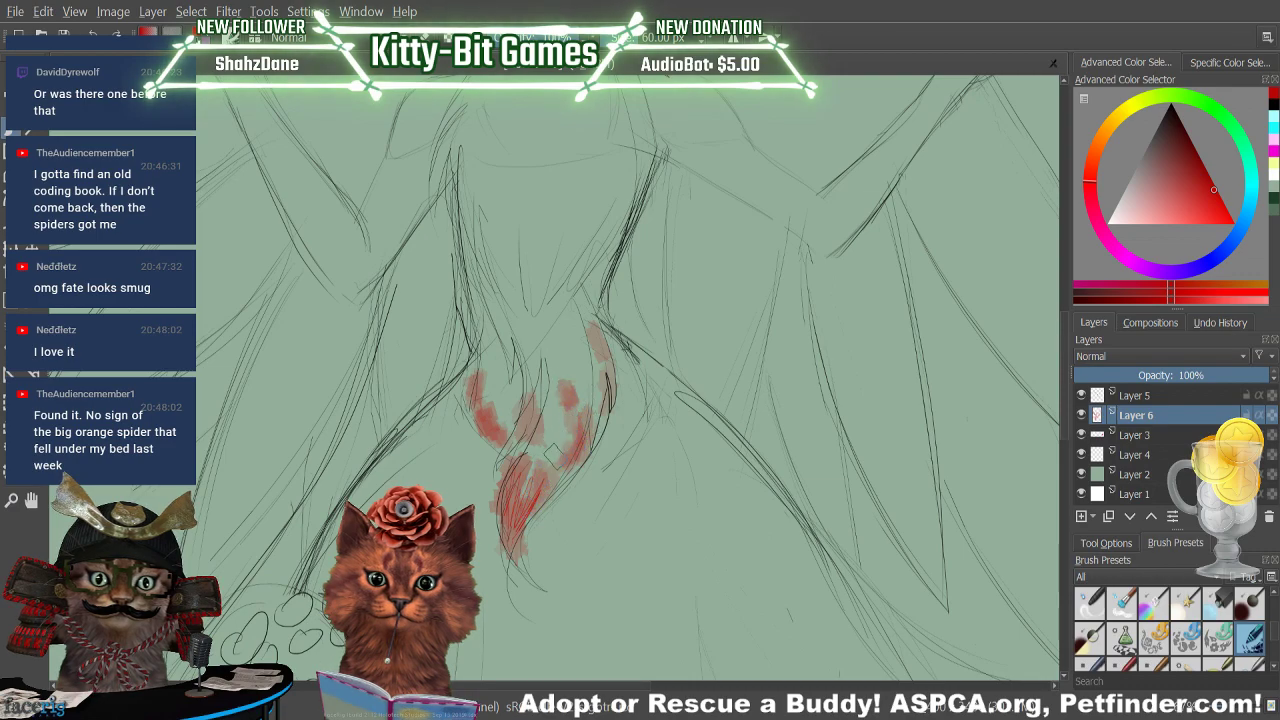
drag(474, 364, 456, 384)
mouse_move(627, 381)
mouse_down()
mouse_move(645, 445)
mouse_move(638, 418)
mouse_move(612, 474)
mouse_up()
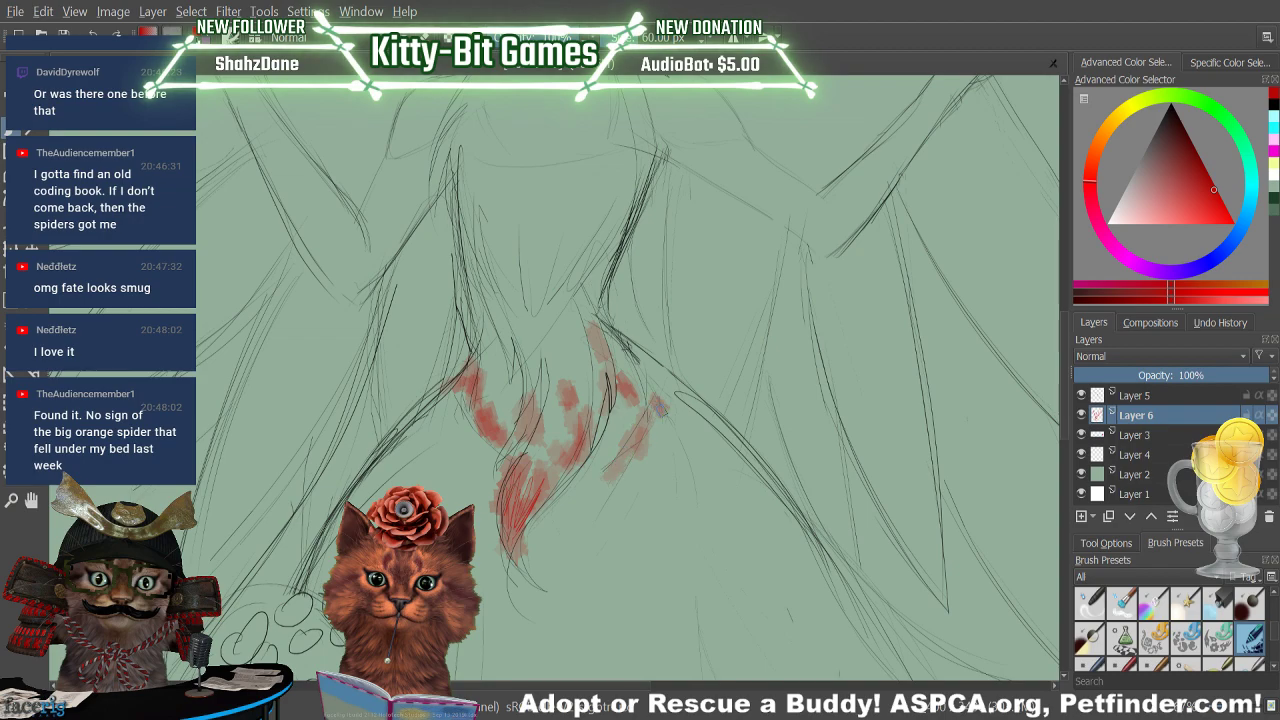
drag(660, 408, 650, 392)
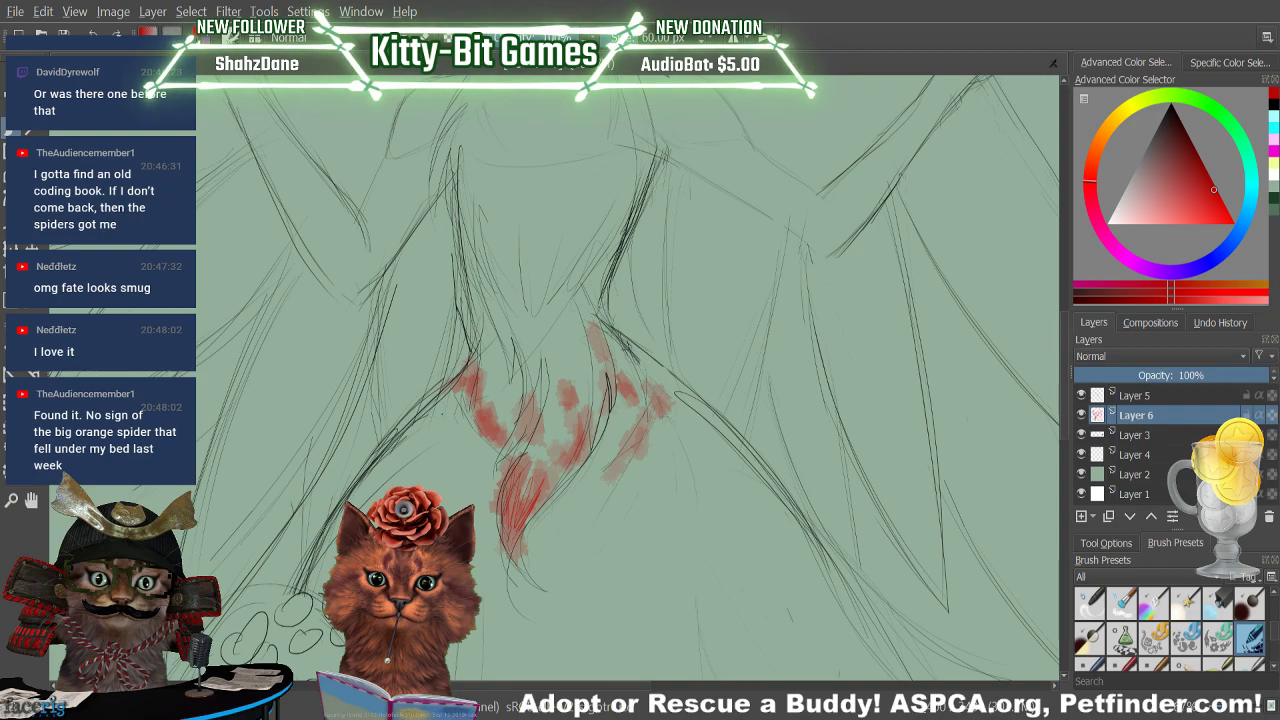
drag(438, 405, 390, 455)
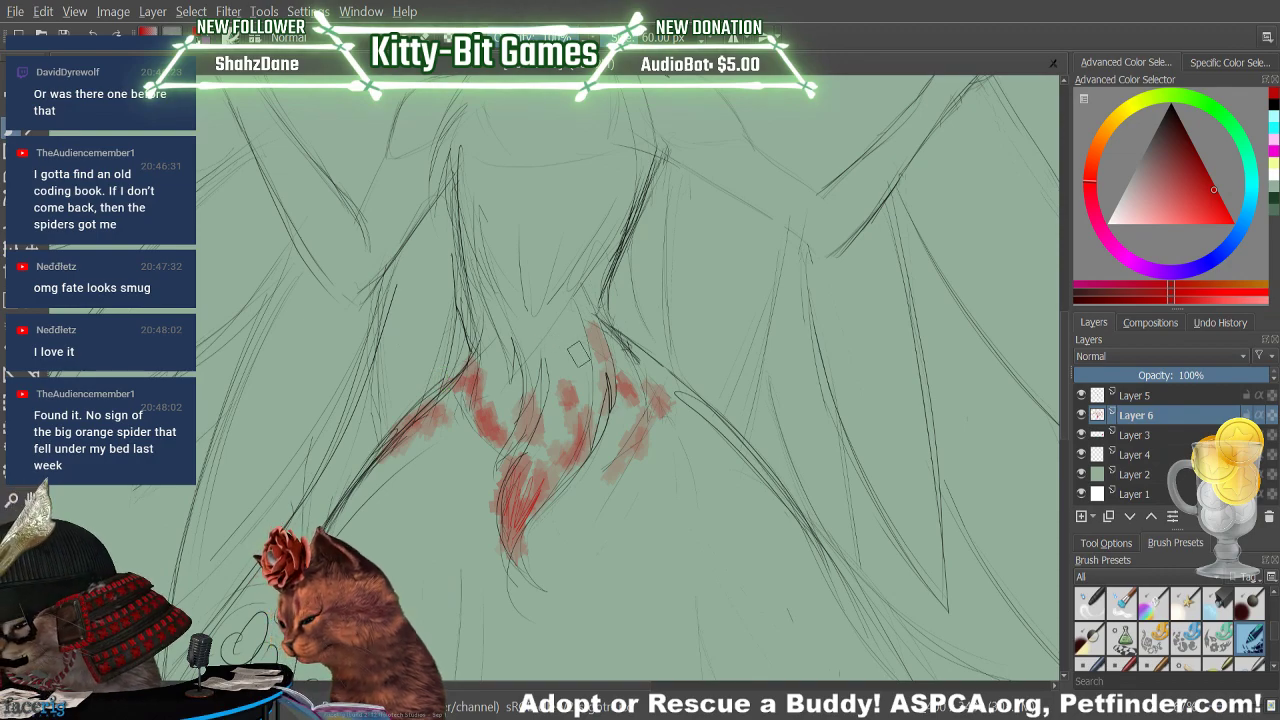
drag(574, 356, 554, 318)
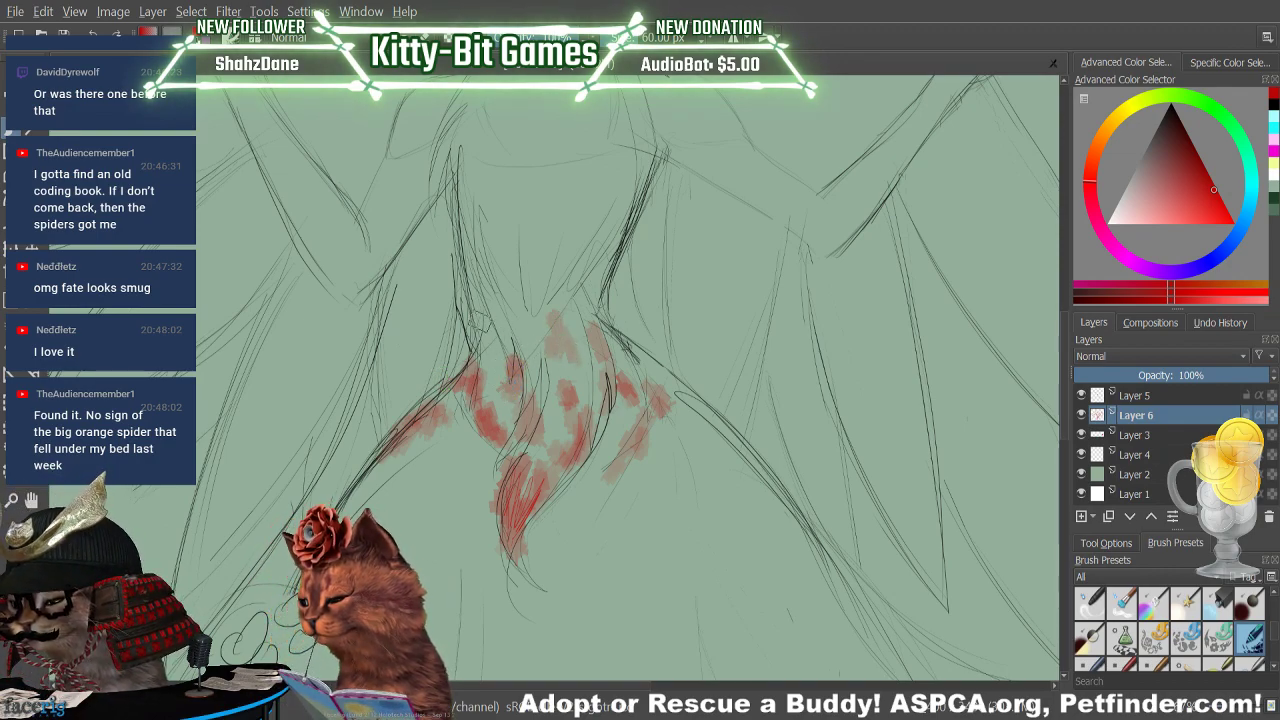
drag(482, 314, 470, 336)
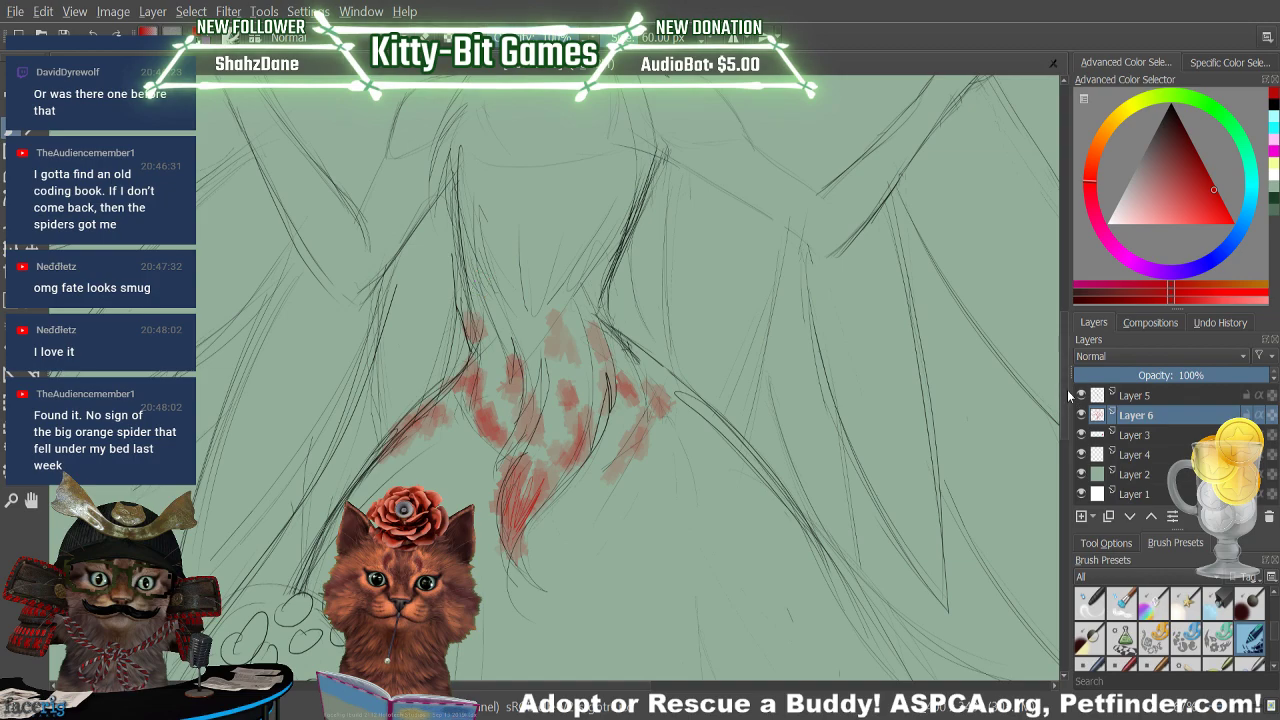
Try the 360 px ornamental brush with gear and thorn shapes in red across the torso and arms, and undo it
scroll(1063, 405, up, 5)
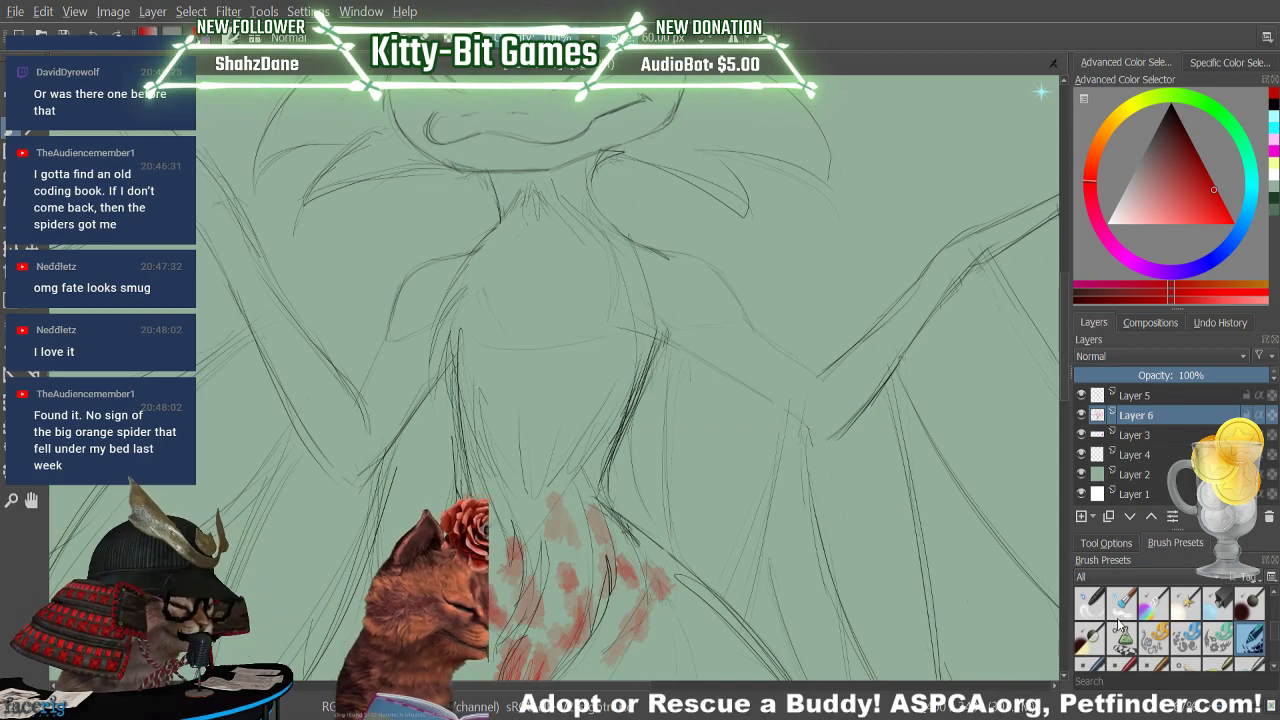
click(1217, 636)
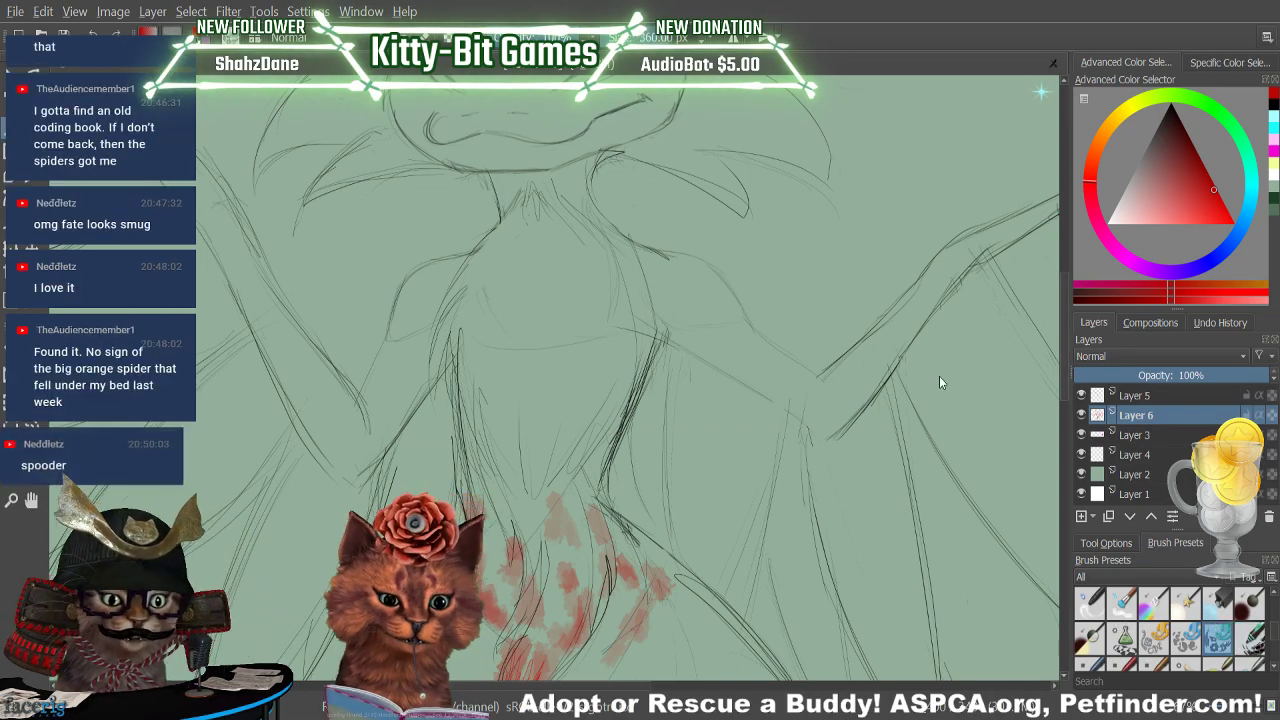
key(ctrl+z)
key(ctrl+z)
mouse_move(965, 345)
mouse_down()
mouse_move(950, 390)
mouse_move(960, 470)
mouse_move(880, 520)
mouse_move(800, 517)
mouse_move(700, 470)
mouse_move(890, 500)
mouse_move(800, 270)
mouse_move(660, 300)
mouse_move(530, 500)
mouse_move(510, 260)
mouse_move(640, 420)
mouse_move(300, 350)
mouse_move(240, 495)
mouse_up()
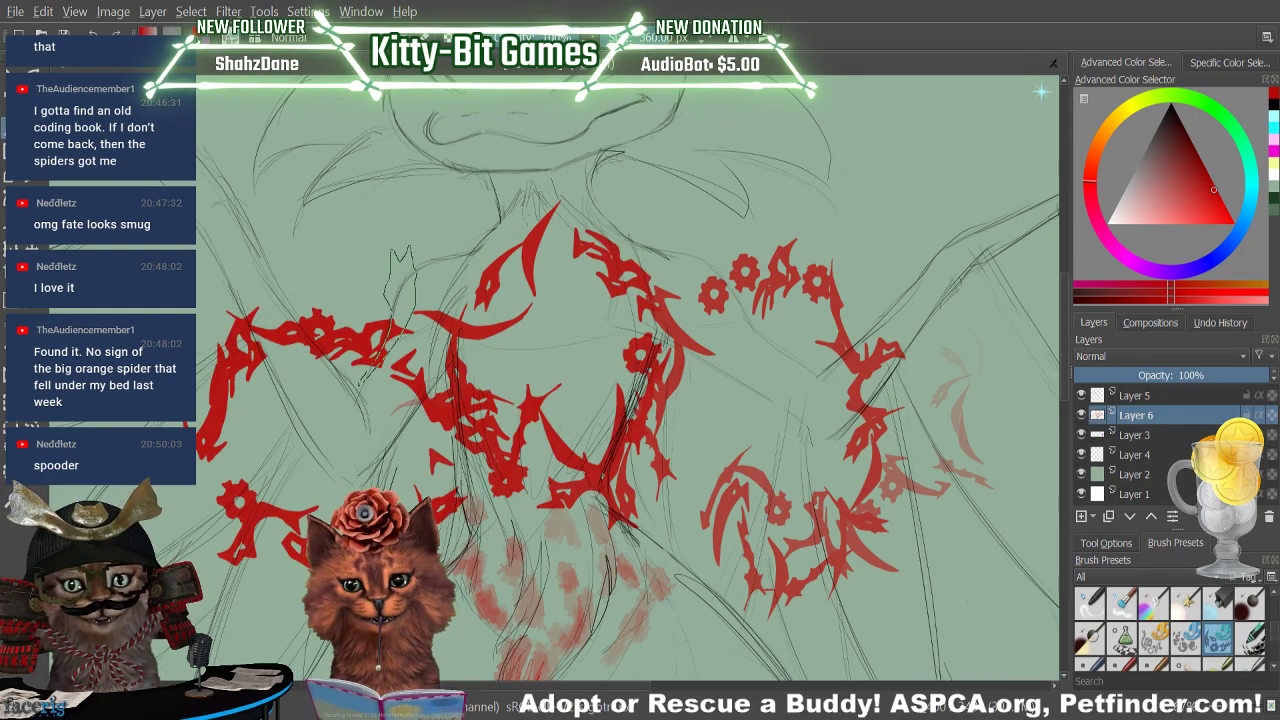
key(ctrl+z)
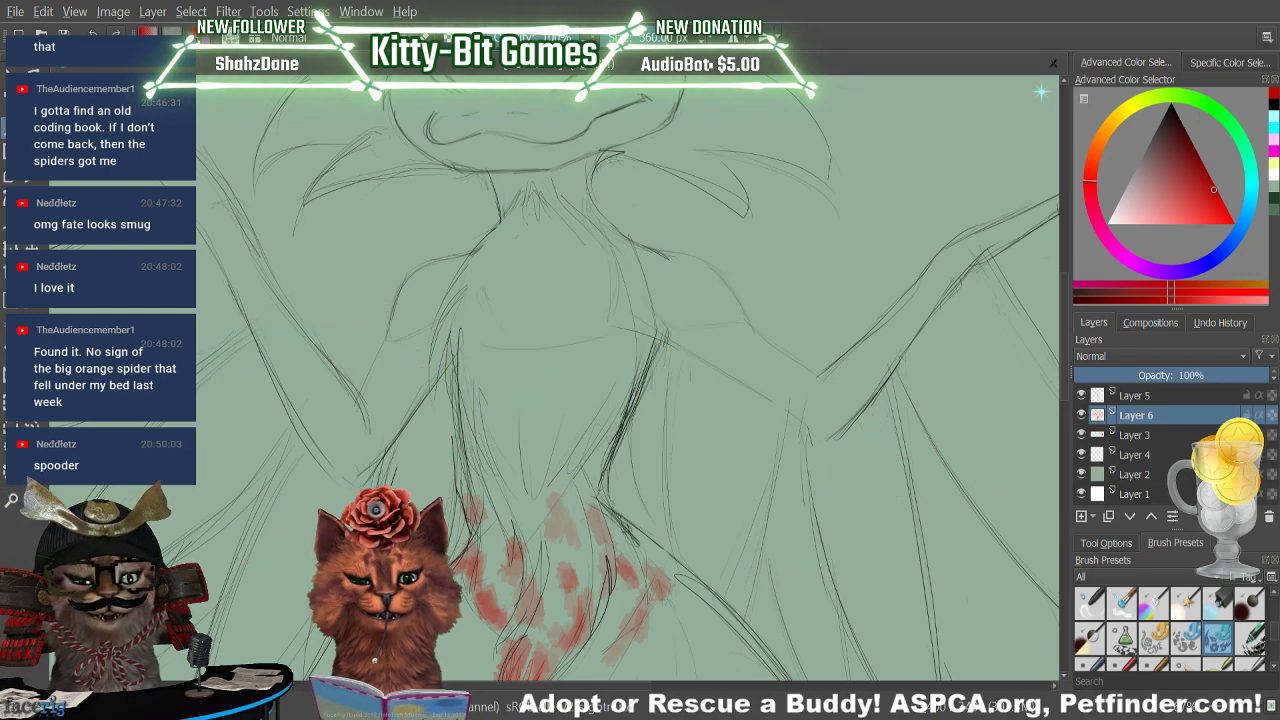
Try the 600 px Color Dodge airbrush in a broad red sweep over the torso, and undo it
click(1094, 602)
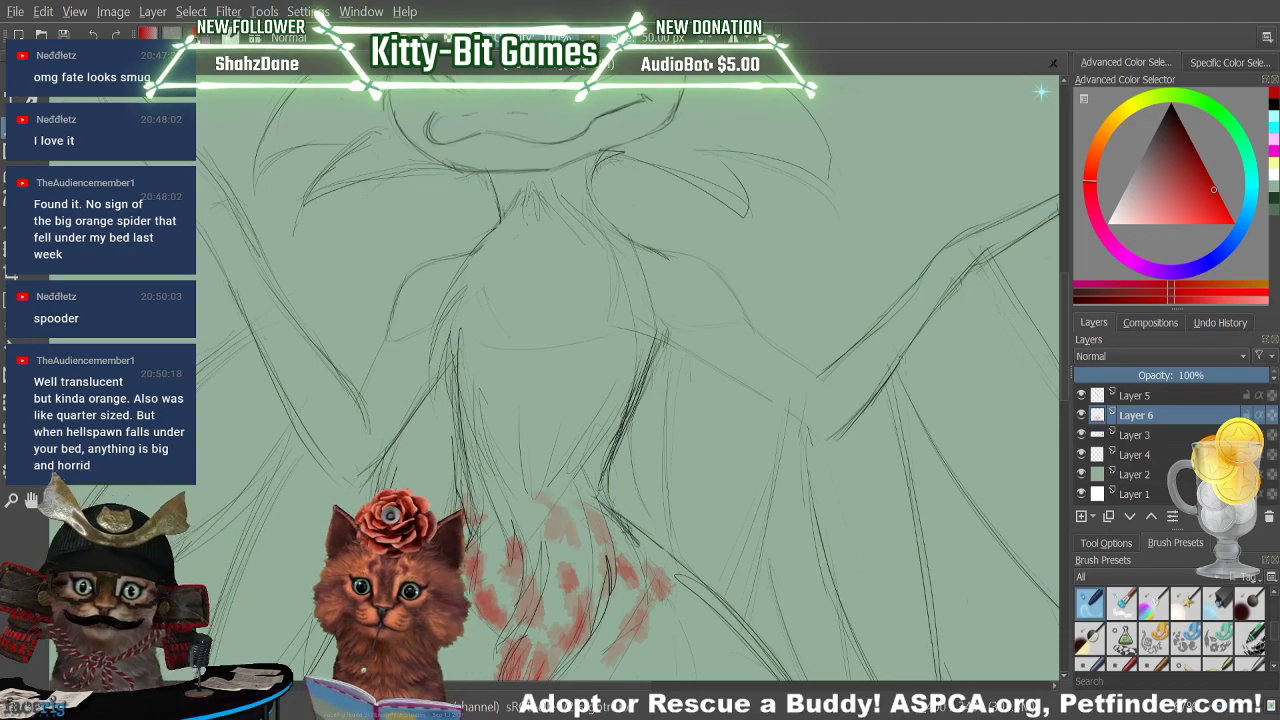
click(1183, 604)
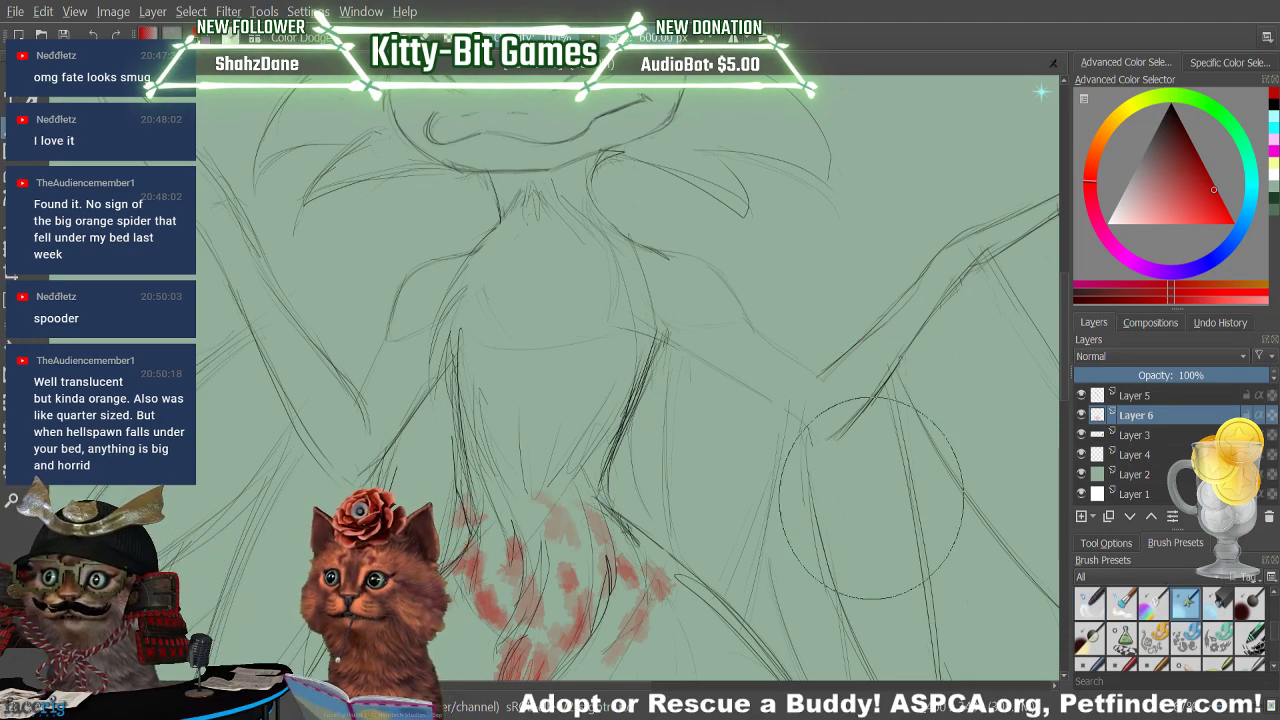
mouse_move(860, 510)
mouse_down()
mouse_move(734, 491)
mouse_move(584, 345)
mouse_move(415, 269)
mouse_move(314, 386)
mouse_move(547, 508)
mouse_move(325, 250)
mouse_up()
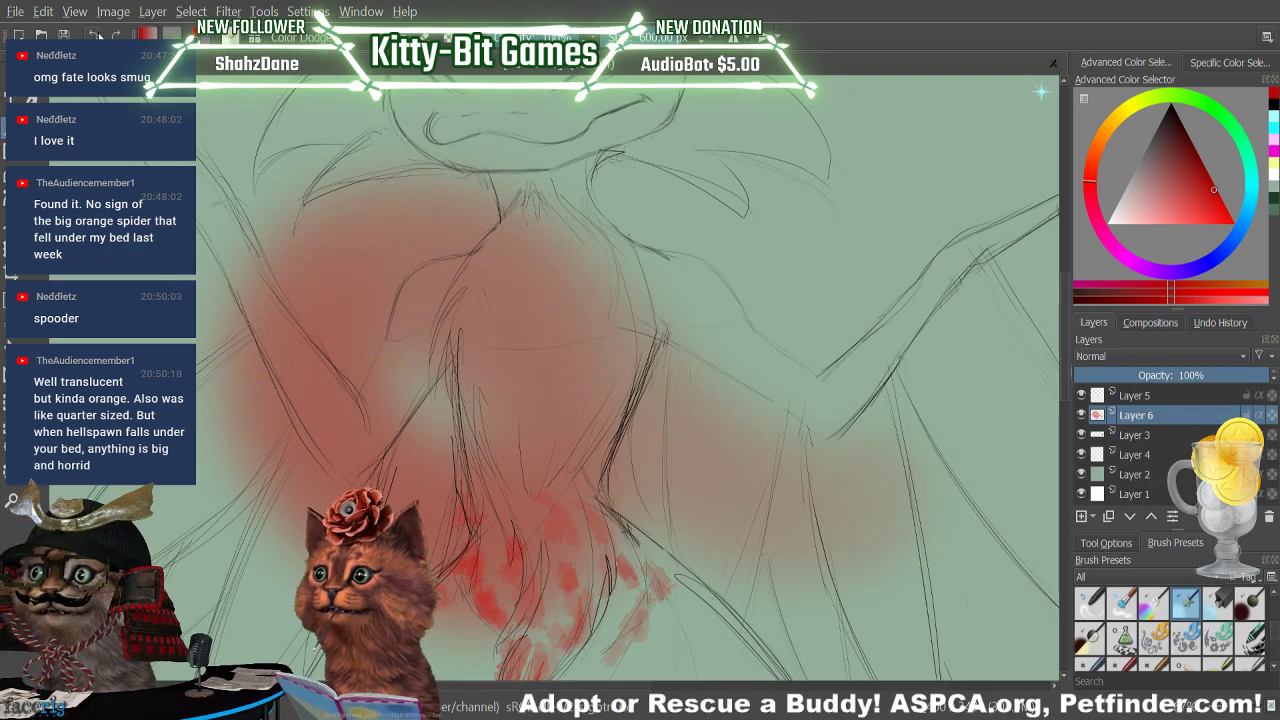
key(ctrl+z)
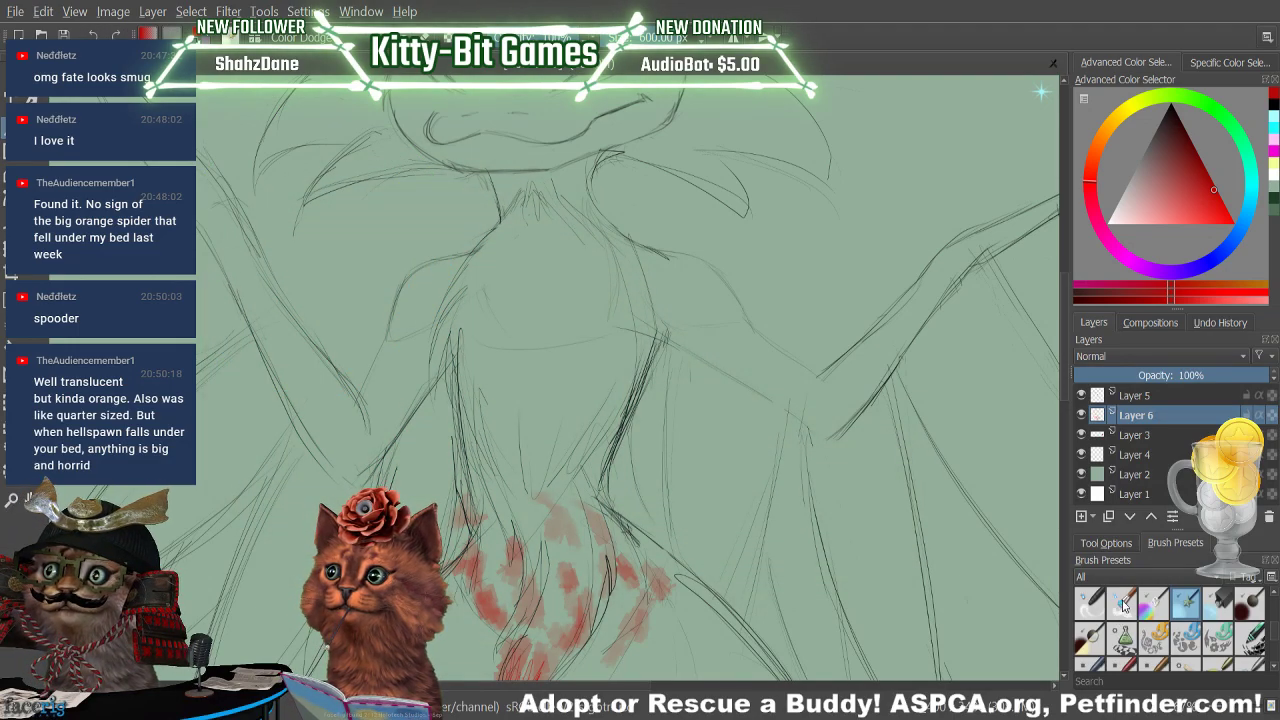
Try the 1 px filled-shape brush with large red loops over the torso, arms and head, and undo the fills
click(1122, 638)
mouse_move(930, 540)
mouse_down()
mouse_move(844, 441)
mouse_move(703, 340)
mouse_move(571, 391)
mouse_move(619, 531)
mouse_move(482, 538)
mouse_move(314, 297)
mouse_move(482, 202)
mouse_move(718, 348)
mouse_move(621, 590)
mouse_move(444, 540)
mouse_move(275, 254)
mouse_move(486, 164)
mouse_move(715, 155)
mouse_move(861, 231)
mouse_move(914, 375)
mouse_move(855, 518)
mouse_move(746, 621)
mouse_move(684, 636)
mouse_move(811, 622)
mouse_move(895, 642)
mouse_move(1008, 338)
mouse_move(983, 425)
mouse_move(1023, 584)
mouse_move(984, 639)
mouse_move(940, 631)
mouse_move(994, 330)
mouse_move(846, 460)
mouse_move(573, 371)
mouse_move(451, 375)
mouse_move(599, 522)
mouse_move(209, 355)
mouse_move(429, 252)
mouse_move(301, 496)
mouse_move(604, 565)
mouse_move(857, 227)
mouse_move(925, 368)
mouse_move(712, 333)
mouse_move(505, 123)
mouse_move(505, 248)
mouse_move(684, 489)
mouse_move(541, 583)
mouse_move(210, 545)
mouse_move(217, 382)
mouse_move(519, 621)
mouse_move(540, 423)
mouse_move(236, 115)
mouse_move(315, 396)
mouse_move(434, 424)
mouse_move(362, 169)
mouse_up()
mouse_move(458, 249)
mouse_down()
mouse_move(620, 350)
mouse_move(500, 620)
mouse_move(290, 210)
mouse_move(874, 588)
mouse_move(330, 420)
mouse_move(290, 170)
mouse_move(660, 650)
mouse_move(245, 590)
mouse_up()
mouse_move(640, 357)
mouse_down()
mouse_move(740, 135)
mouse_move(800, 490)
mouse_move(330, 400)
mouse_move(288, 149)
mouse_move(510, 660)
mouse_move(340, 430)
mouse_move(700, 620)
mouse_move(572, 212)
mouse_move(770, 640)
mouse_move(346, 424)
mouse_move(252, 280)
mouse_move(515, 548)
mouse_up()
drag(470, 665, 297, 265)
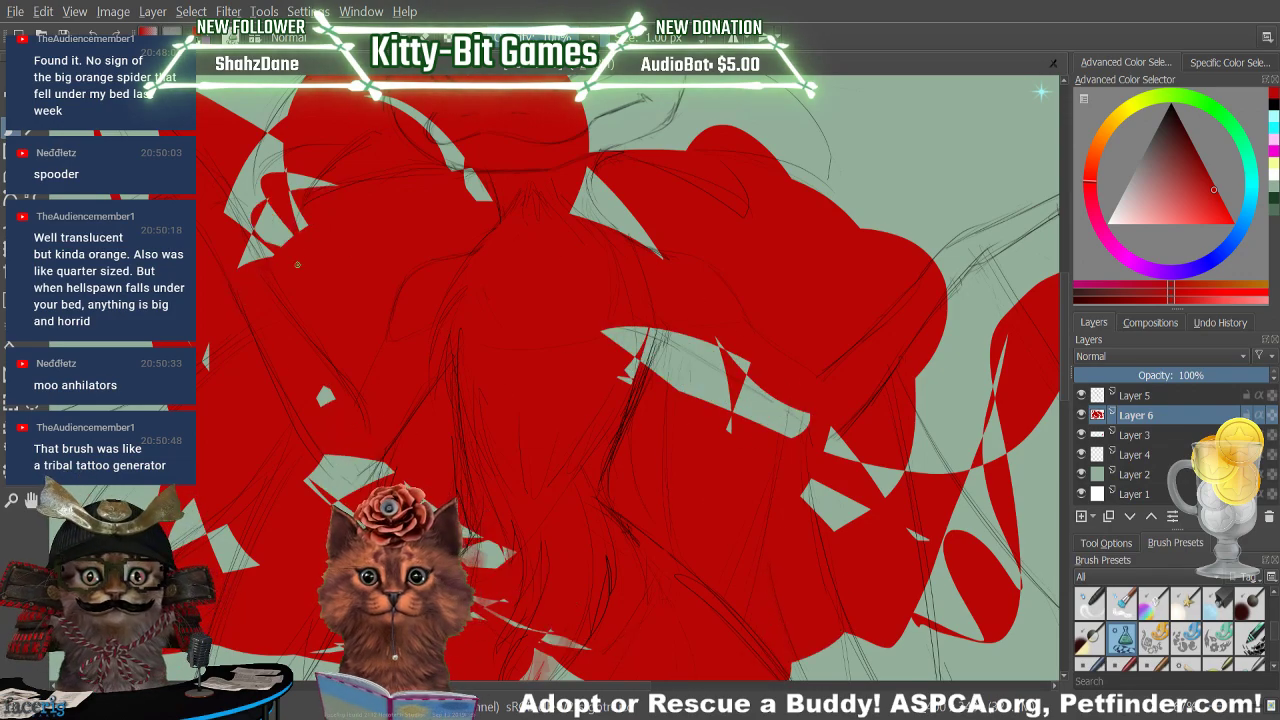
mouse_move(229, 346)
mouse_down()
mouse_move(225, 560)
mouse_move(640, 350)
mouse_move(680, 130)
mouse_move(420, 135)
mouse_up()
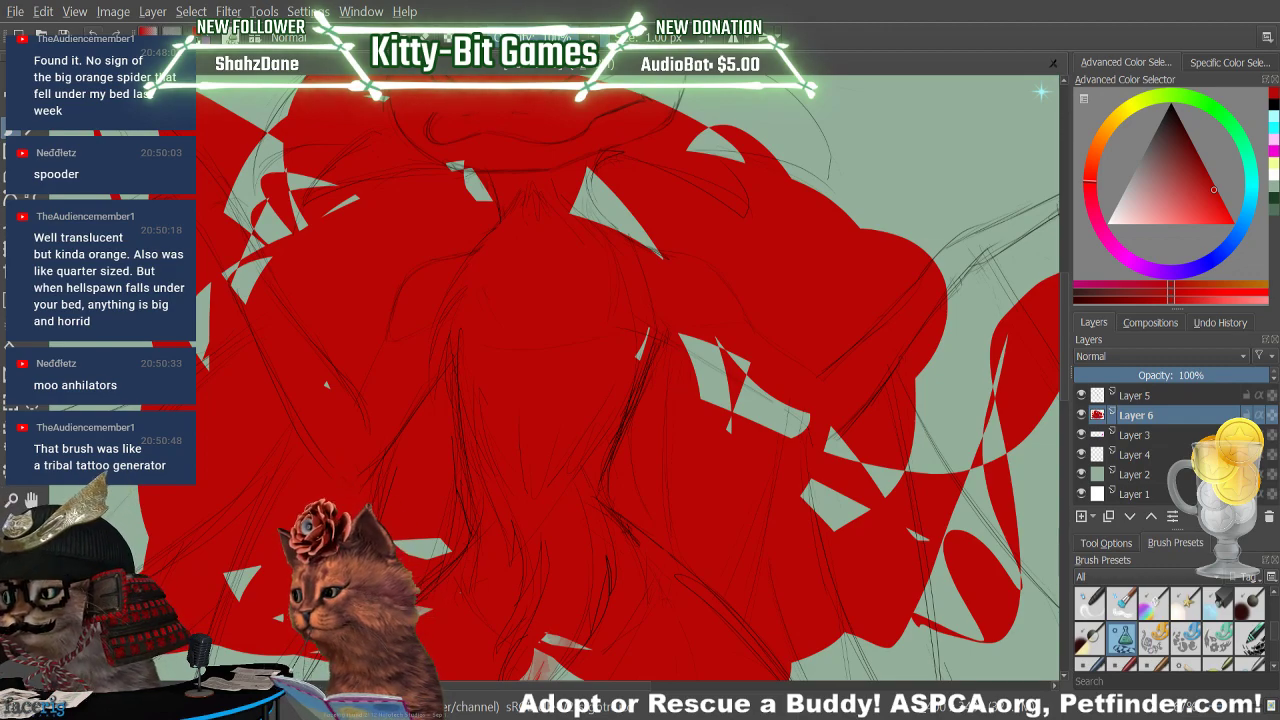
key(ctrl+z)
key(ctrl+z)
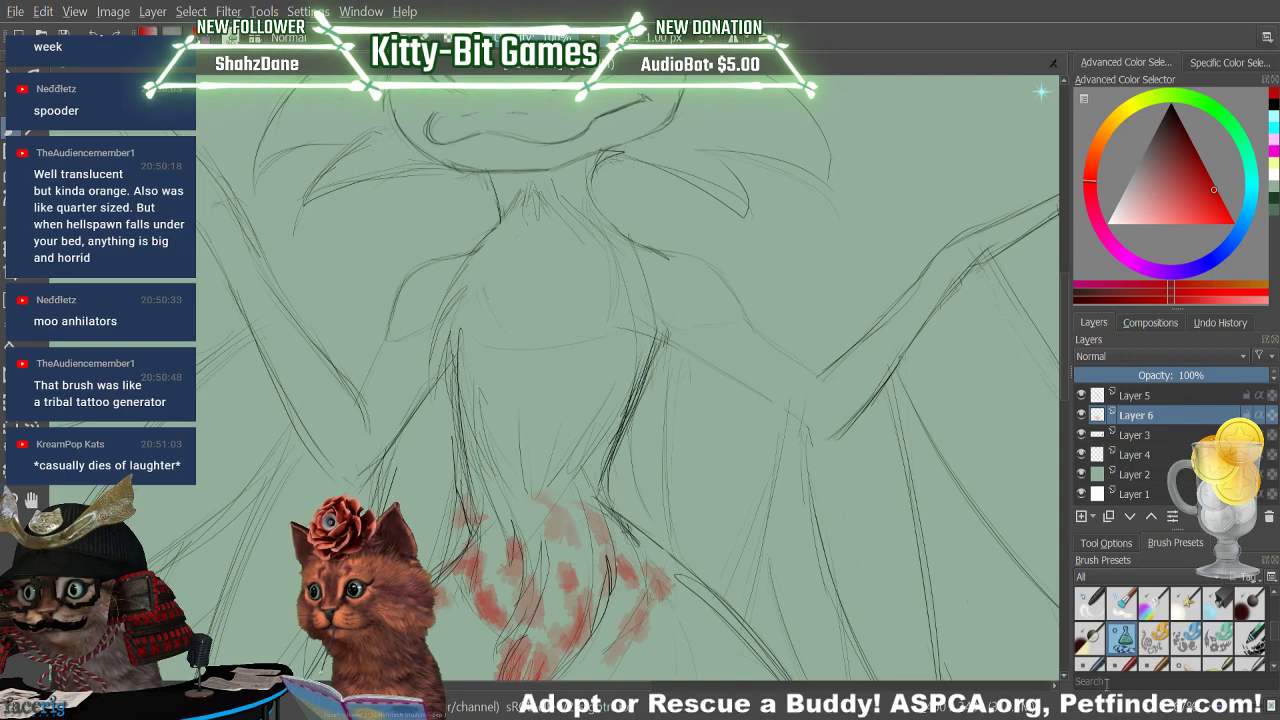
Try the rough 60 px brush in long curved red strokes across the chest and belly, and undo them
click(1250, 637)
mouse_move(942, 515)
mouse_down()
mouse_move(612, 285)
mouse_move(216, 245)
mouse_move(100, 425)
mouse_up()
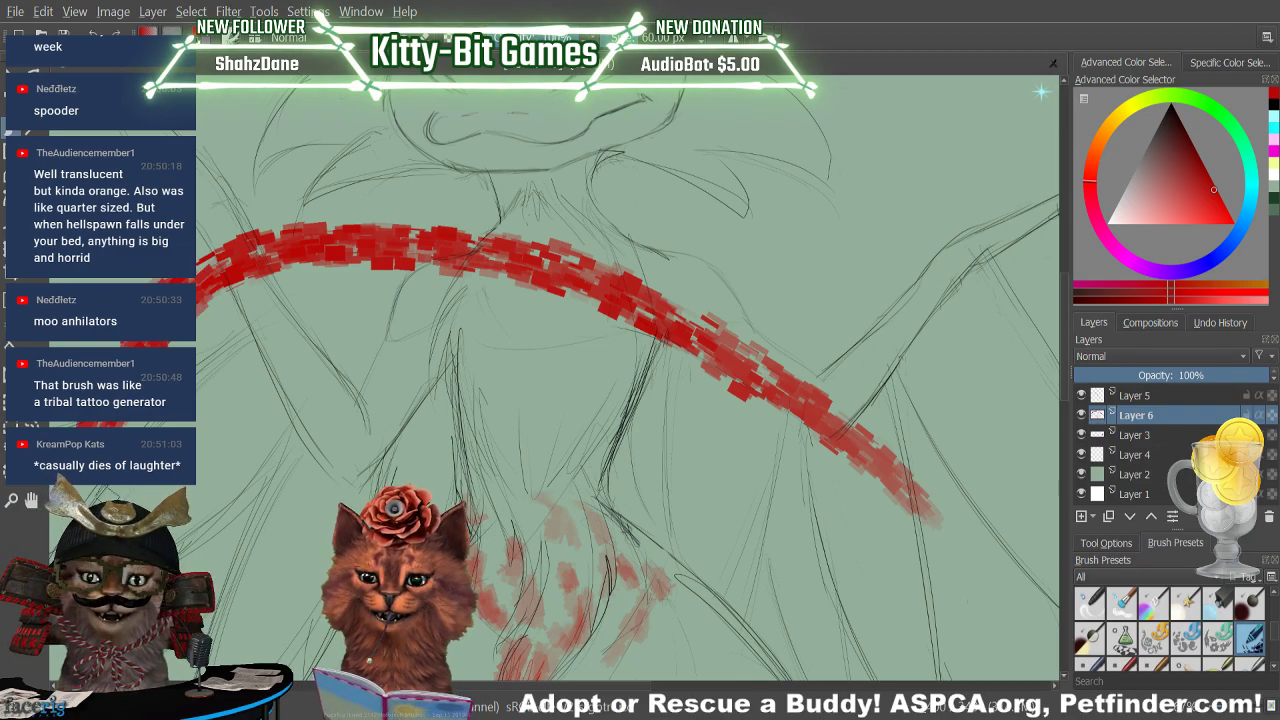
mouse_move(900, 538)
mouse_down()
mouse_move(824, 461)
mouse_move(564, 314)
mouse_move(542, 367)
mouse_move(469, 432)
mouse_move(228, 437)
mouse_move(284, 562)
mouse_up()
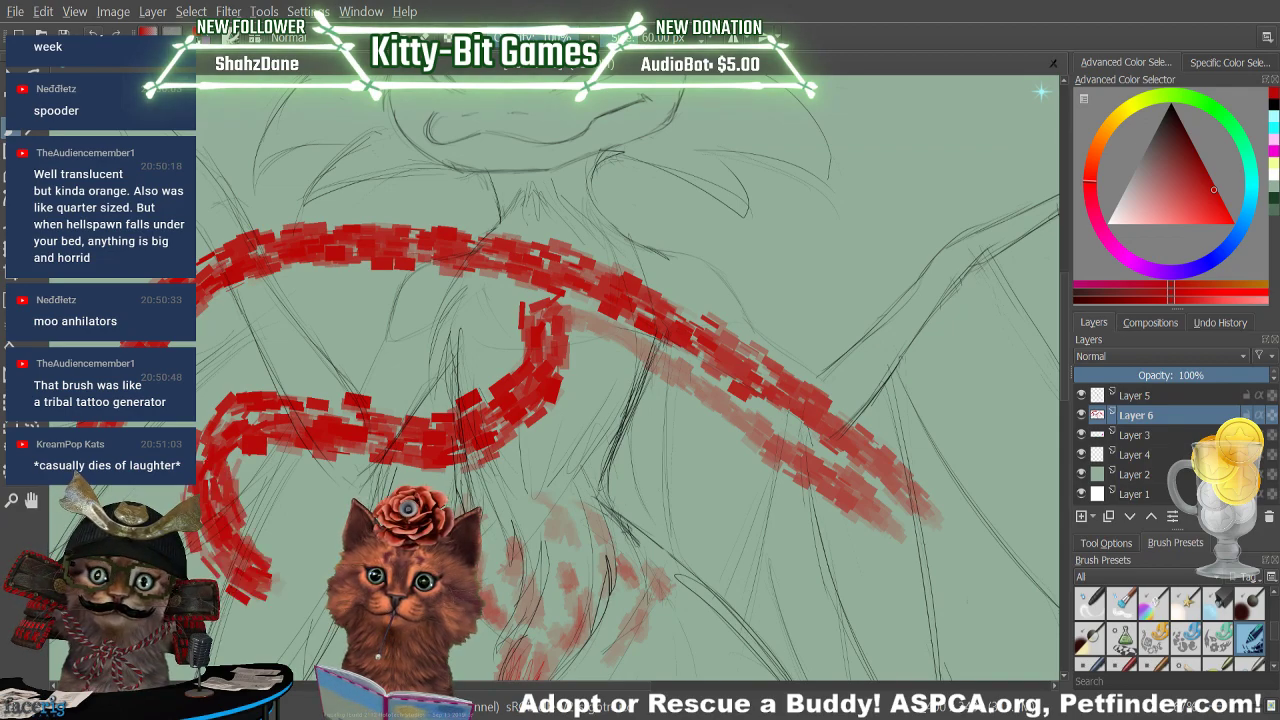
key(ctrl+z)
key(ctrl+z)
key(ctrl+z)
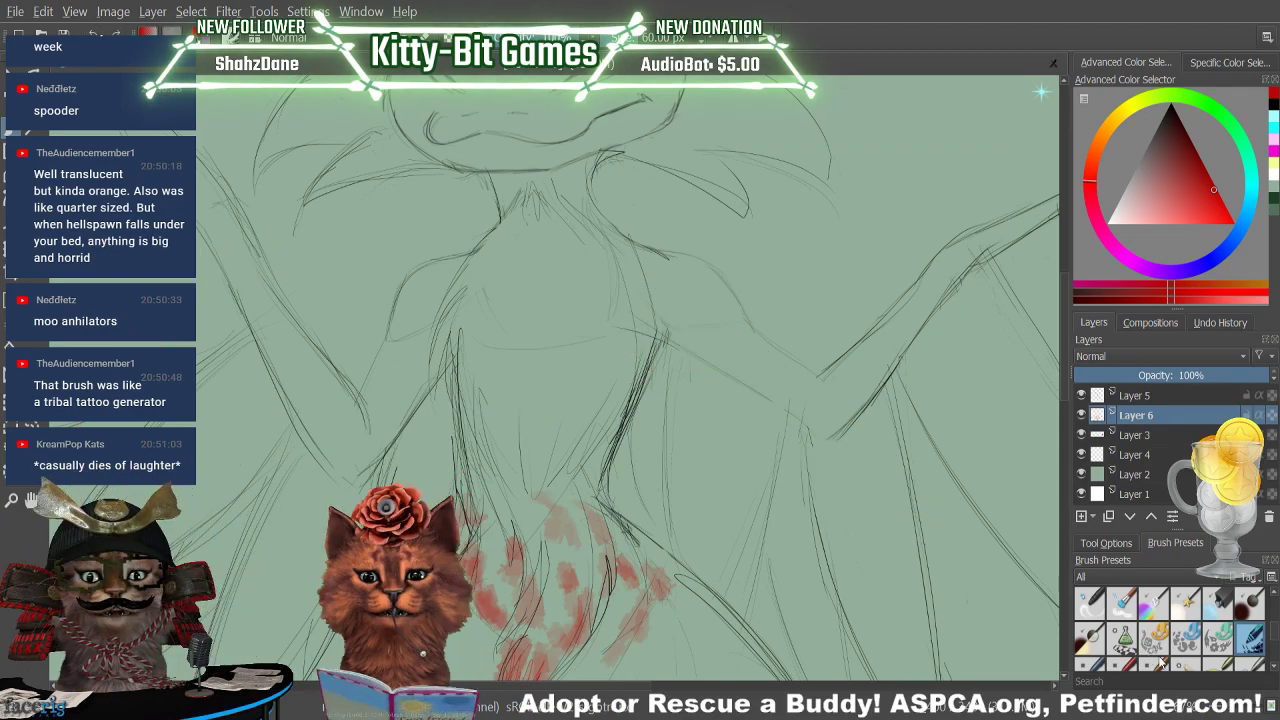
Try the 12 px dithered pixel brush with red loops beside the waist, inspect its pattern up close and undo the stroke
click(1272, 667)
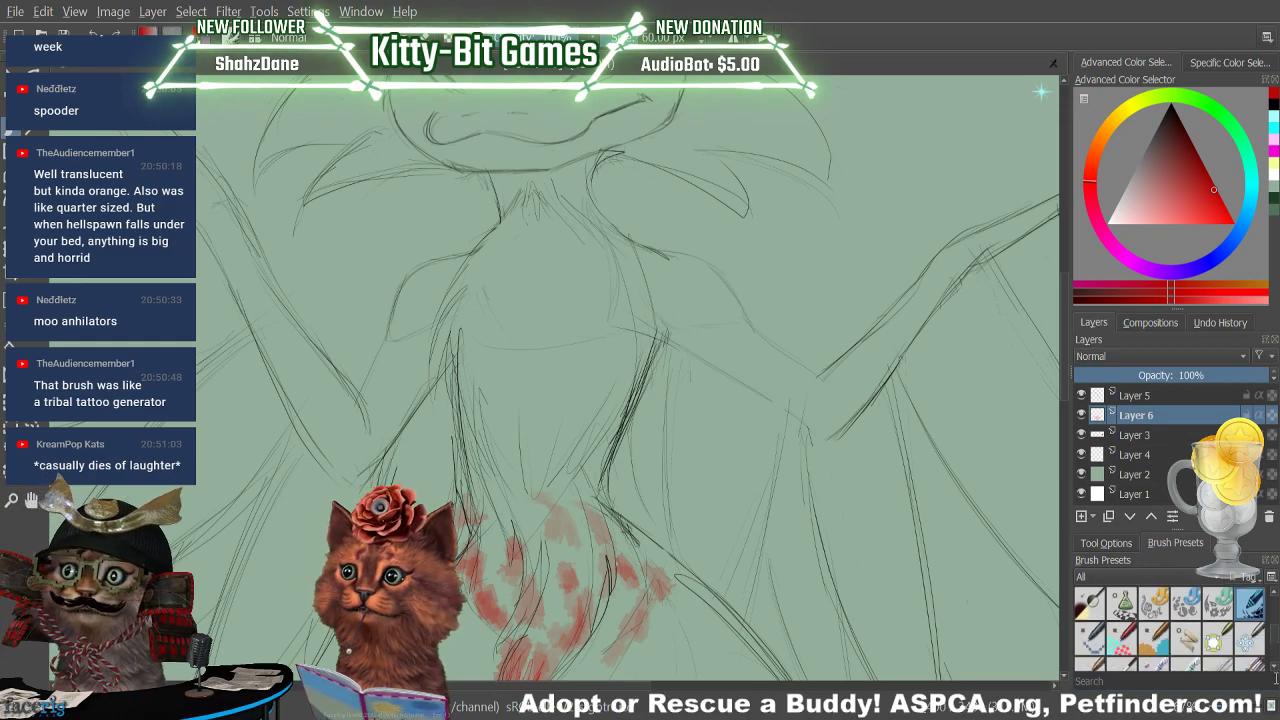
click(1186, 638)
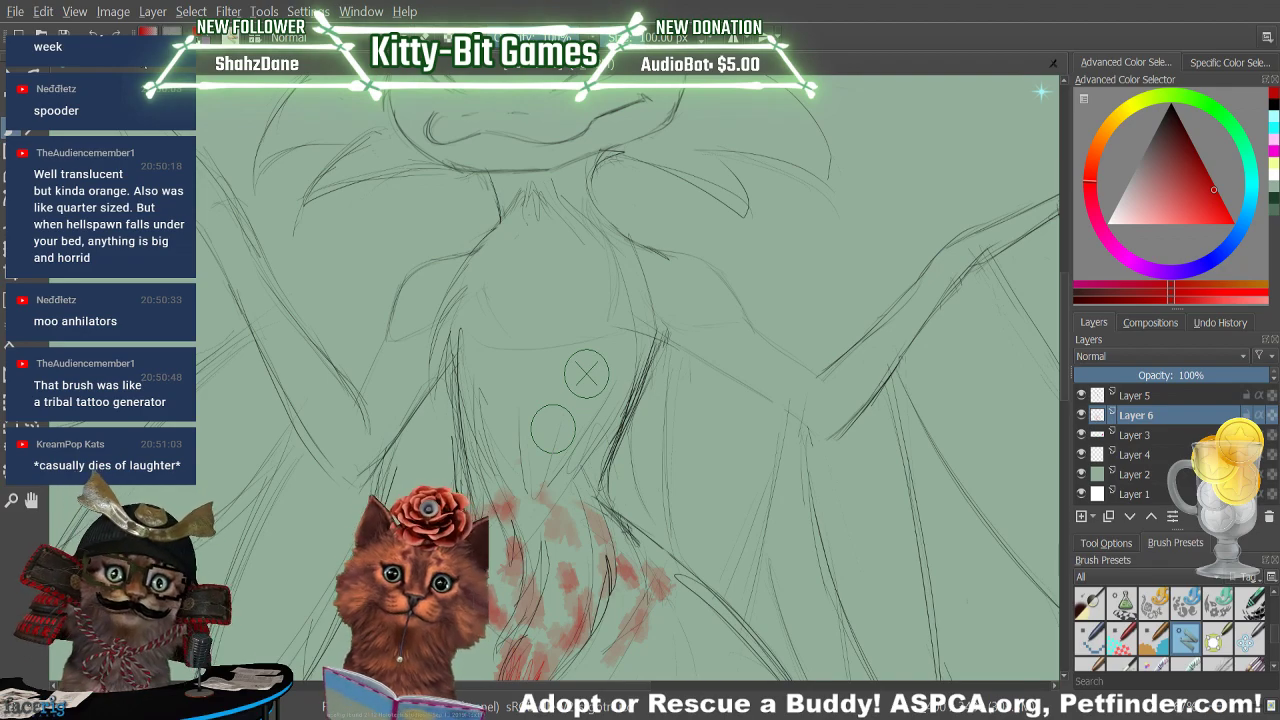
click(1216, 643)
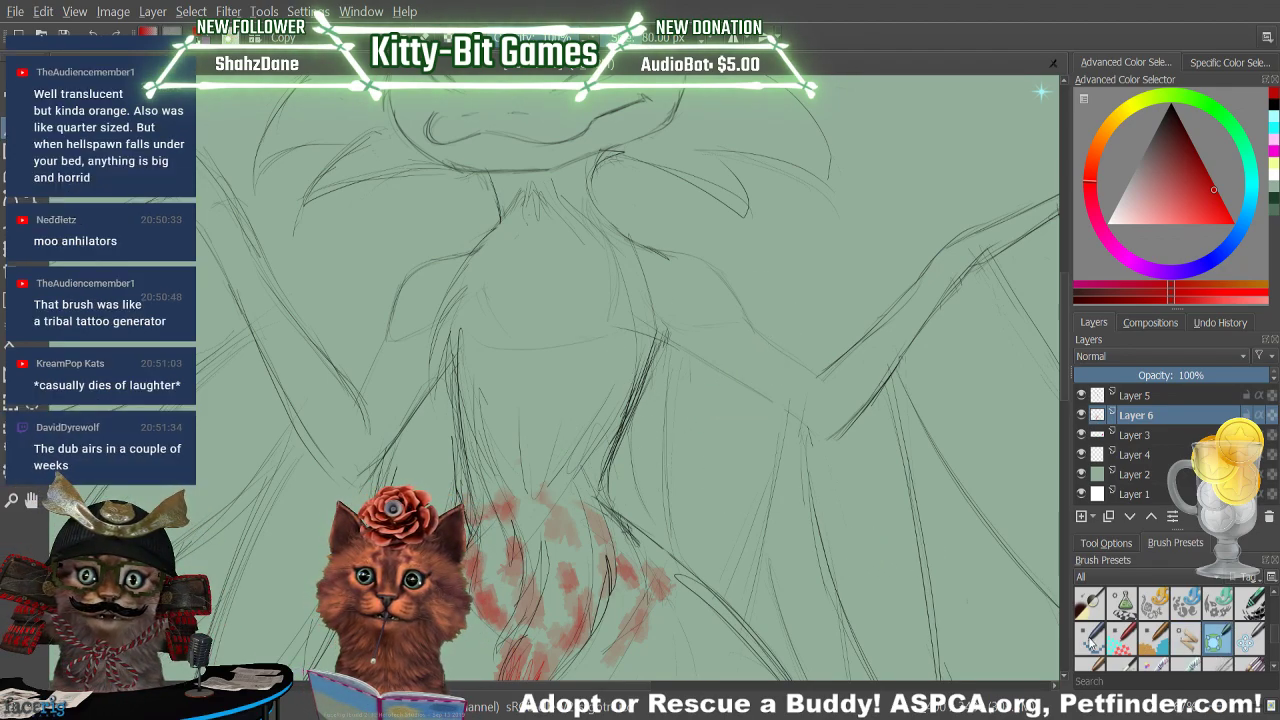
click(1120, 640)
mouse_move(888, 520)
mouse_down()
mouse_move(708, 390)
mouse_move(592, 402)
mouse_move(647, 549)
mouse_move(545, 528)
mouse_move(536, 464)
mouse_up()
mouse_move(590, 520)
mouse_down()
mouse_move(639, 473)
mouse_move(720, 522)
mouse_move(738, 438)
mouse_move(643, 455)
mouse_move(713, 442)
mouse_move(730, 455)
mouse_move(702, 519)
mouse_move(700, 570)
mouse_up()
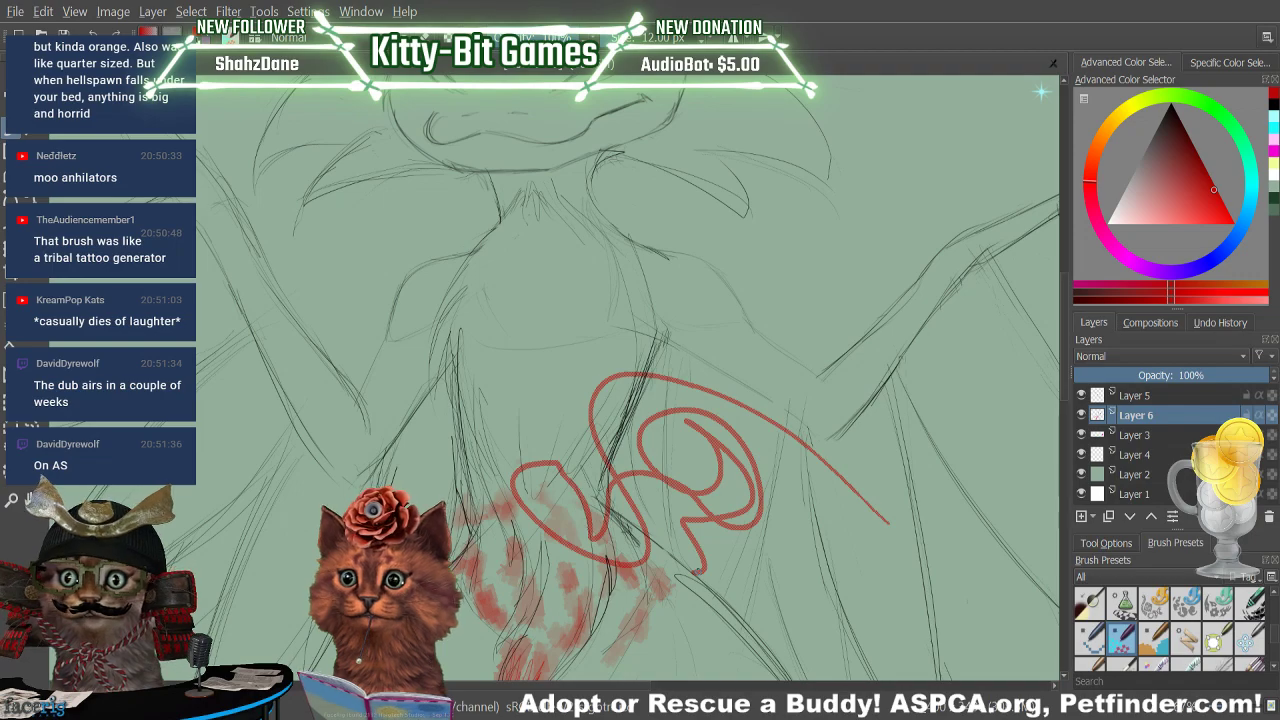
drag(1227, 711, 1247, 716)
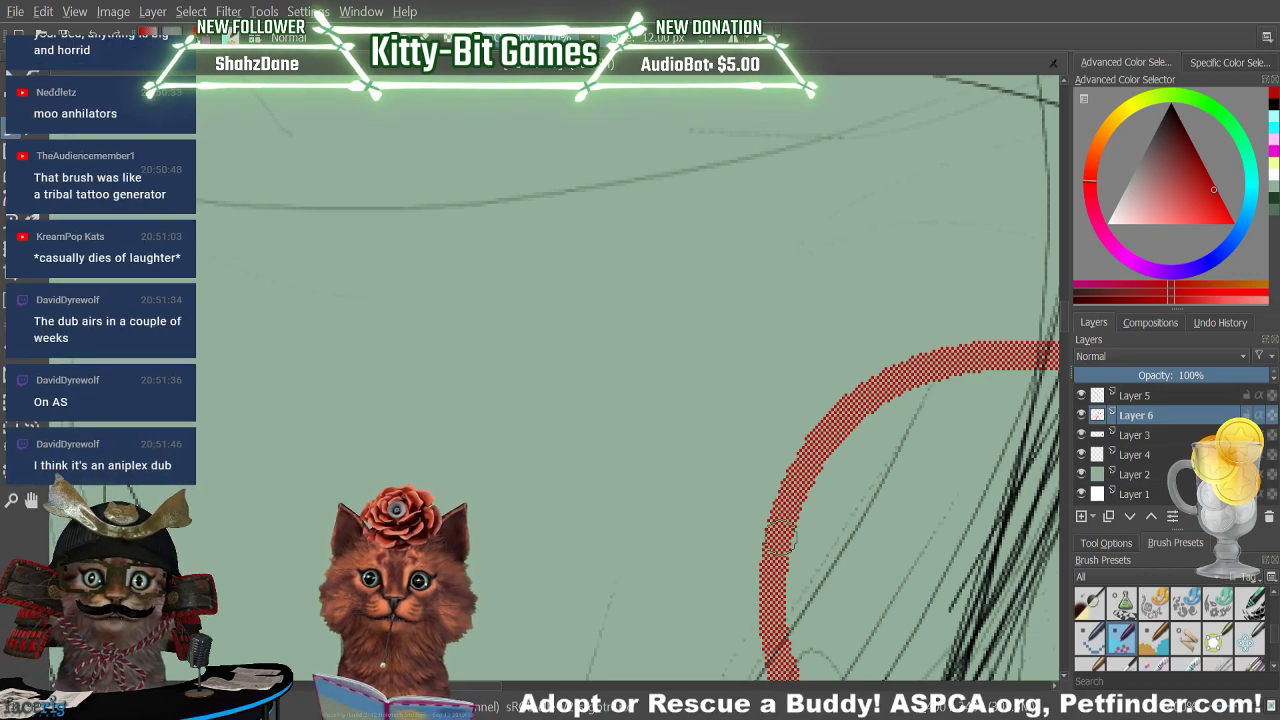
key(ctrl+z)
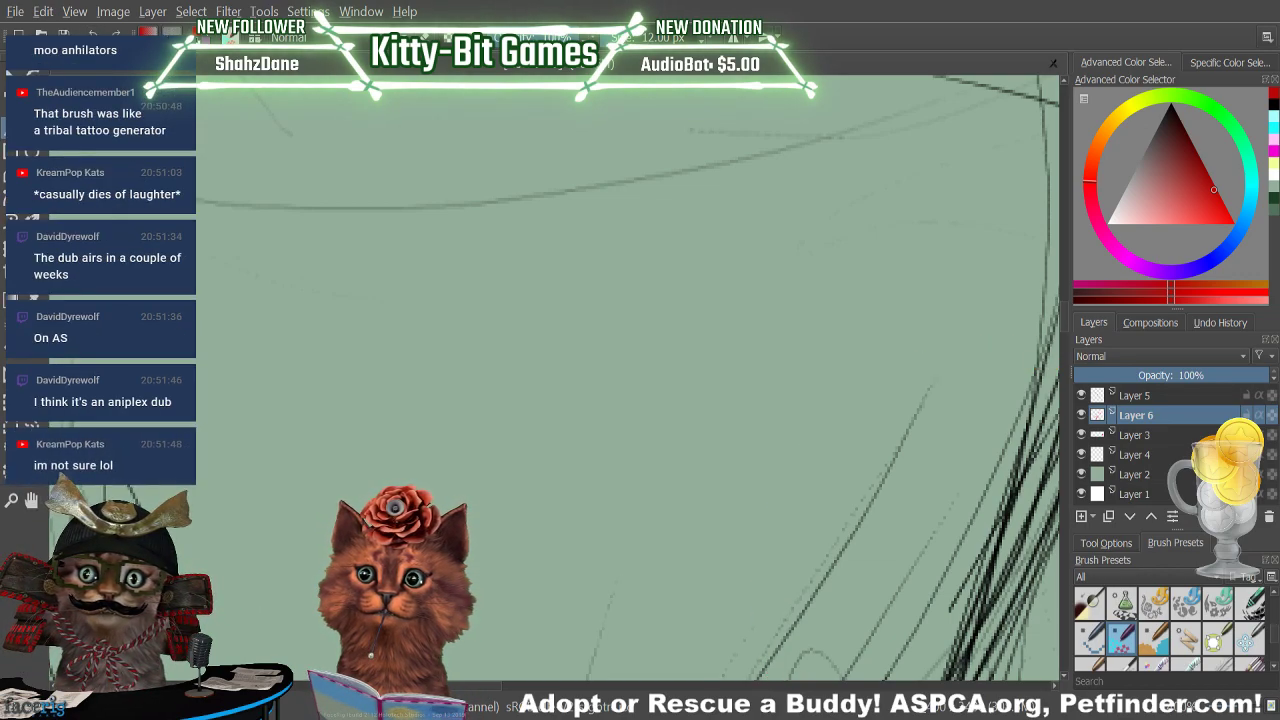
drag(1246, 712, 1232, 712)
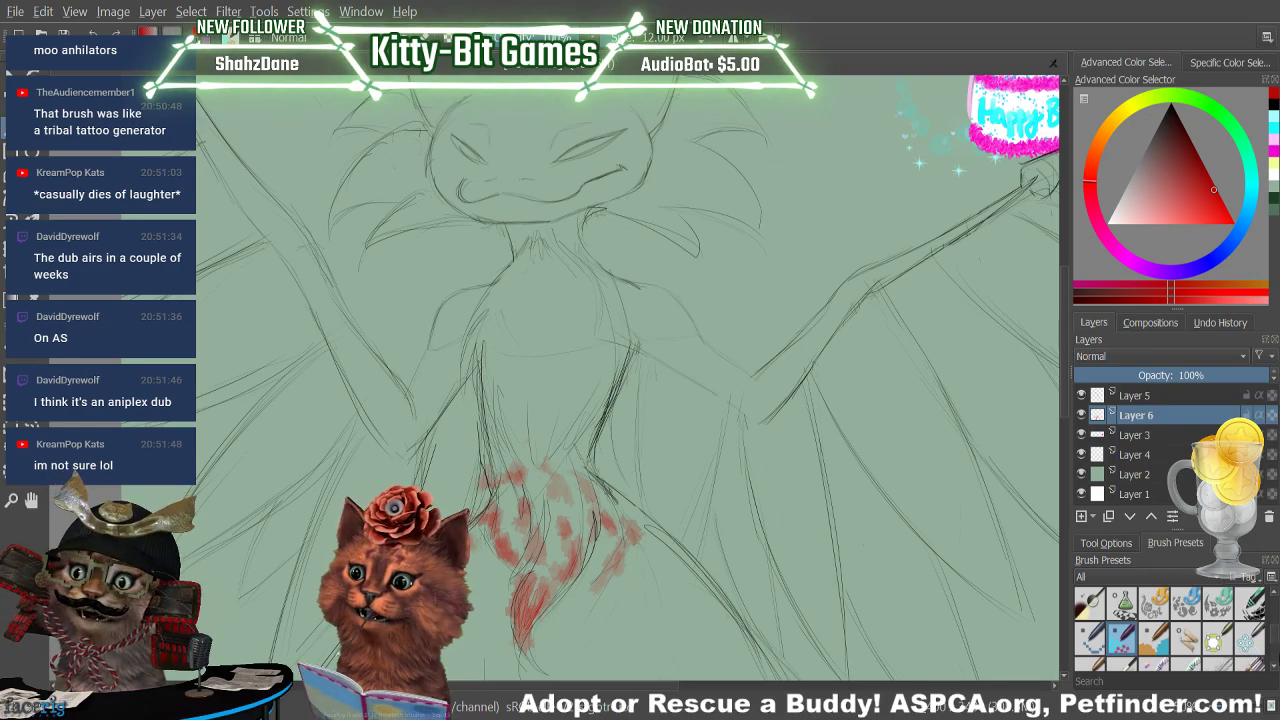
Select the 175 px speckled stamp brush, test it across the belly and cover the red waist and hanging fur patches with red speckles
scroll(1260, 674, down, 3)
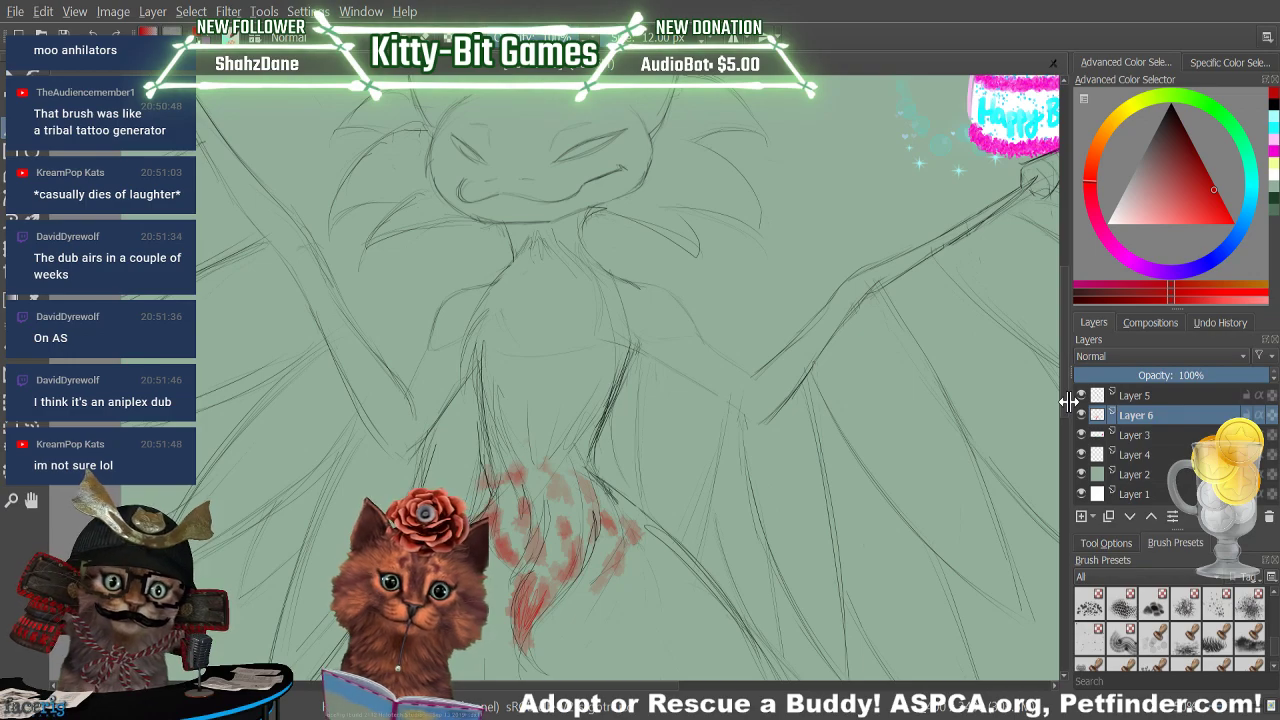
click(1092, 603)
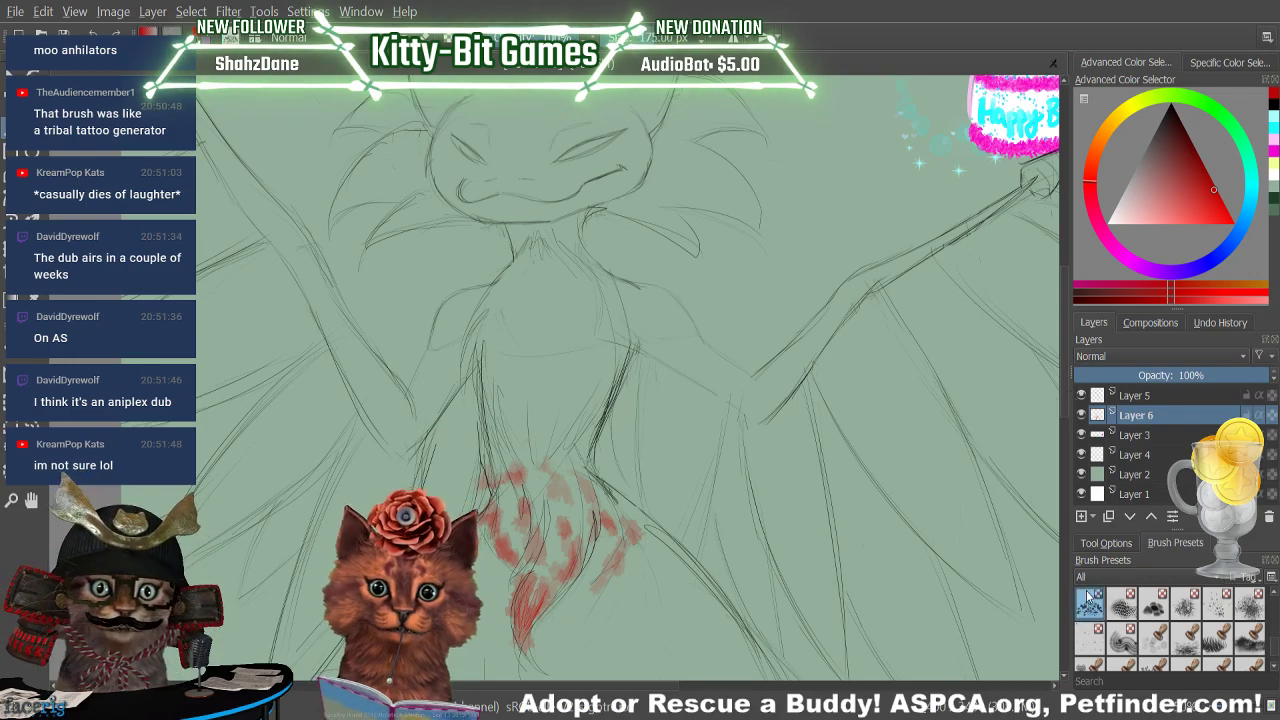
mouse_move(840, 510)
mouse_down()
mouse_move(731, 449)
mouse_move(518, 515)
mouse_up()
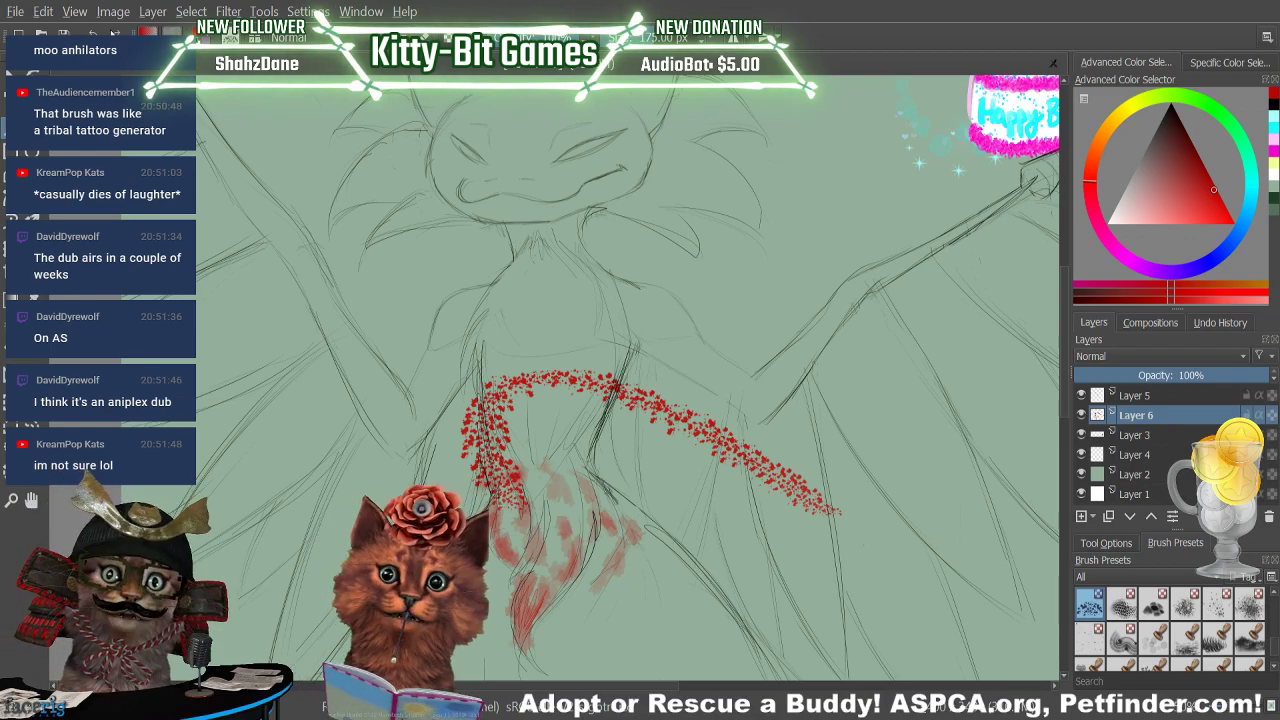
key(ctrl+z)
mouse_move(543, 582)
mouse_down()
mouse_move(524, 636)
mouse_move(522, 603)
mouse_move(542, 589)
mouse_move(539, 603)
mouse_move(525, 578)
mouse_move(607, 571)
mouse_move(597, 581)
mouse_move(630, 531)
mouse_move(607, 511)
mouse_move(587, 521)
mouse_move(604, 516)
mouse_move(564, 471)
mouse_move(547, 493)
mouse_move(560, 496)
mouse_move(542, 476)
mouse_move(567, 543)
mouse_move(560, 581)
mouse_move(532, 559)
mouse_move(525, 520)
mouse_up()
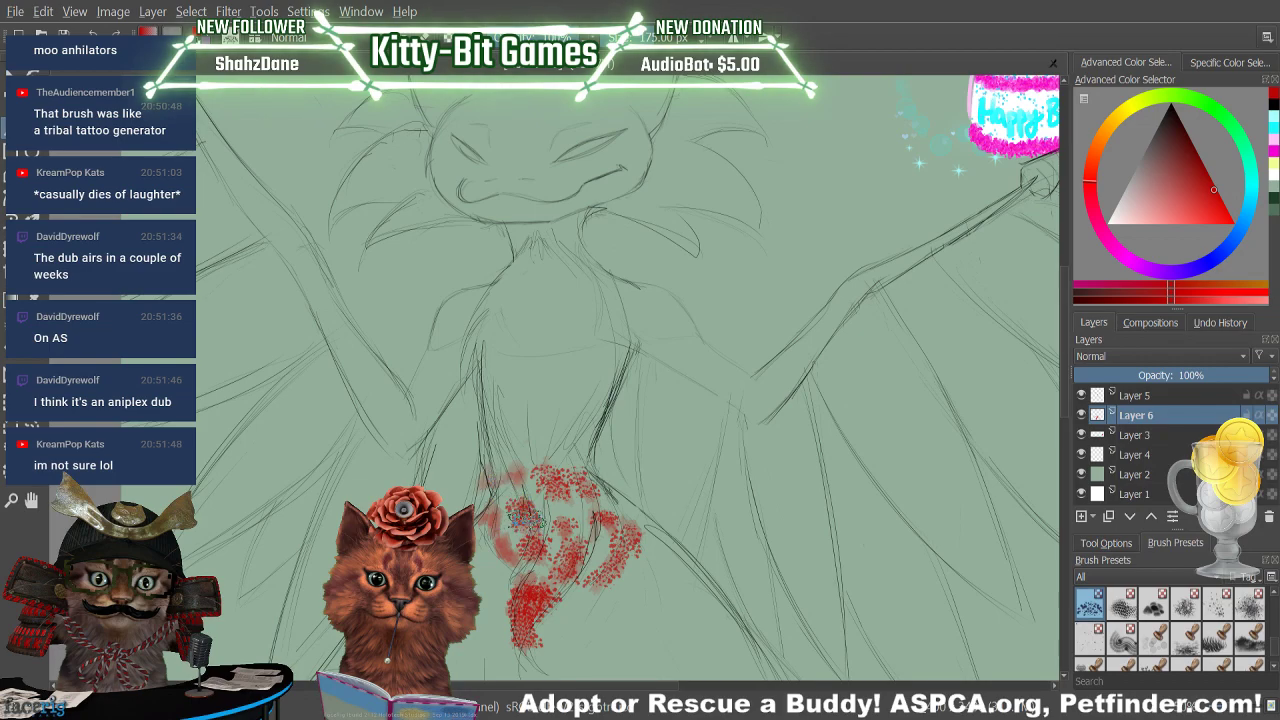
mouse_move(518, 470)
mouse_down()
mouse_move(485, 482)
mouse_move(510, 555)
mouse_move(482, 544)
mouse_up()
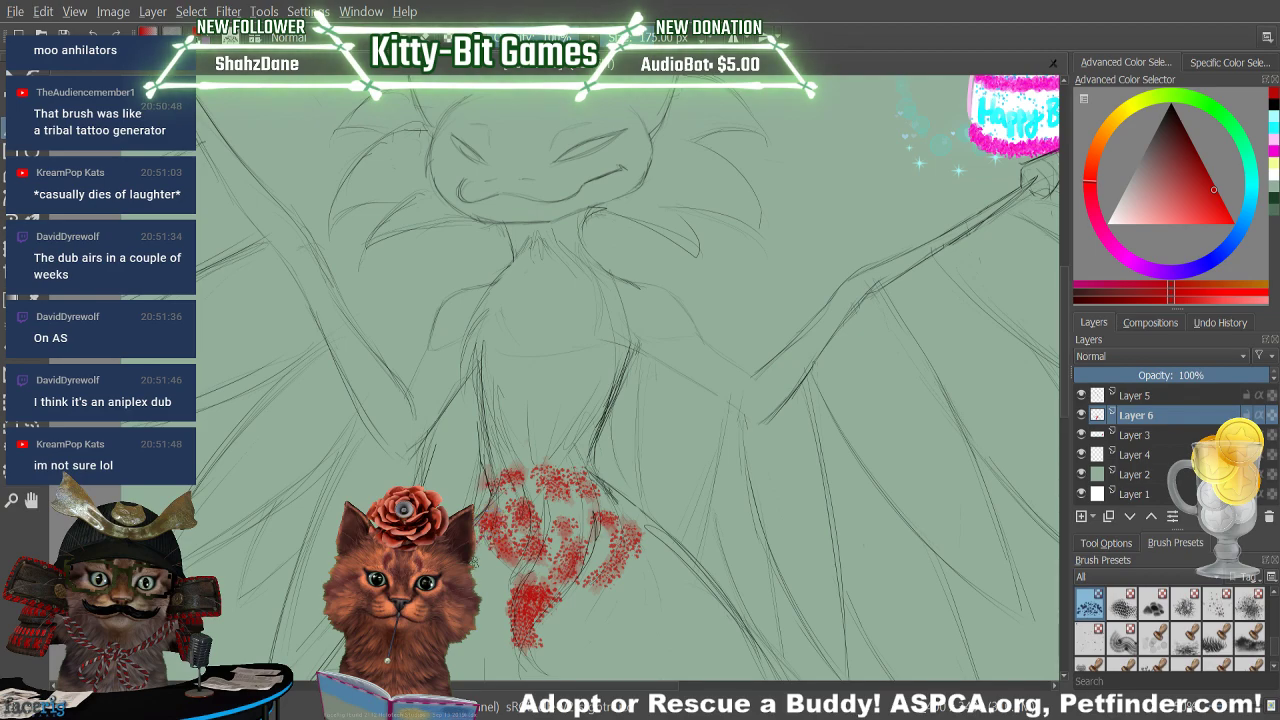
Try the soft clumpy stamp brush with a bent red stroke beside the hip, and undo it
click(1155, 606)
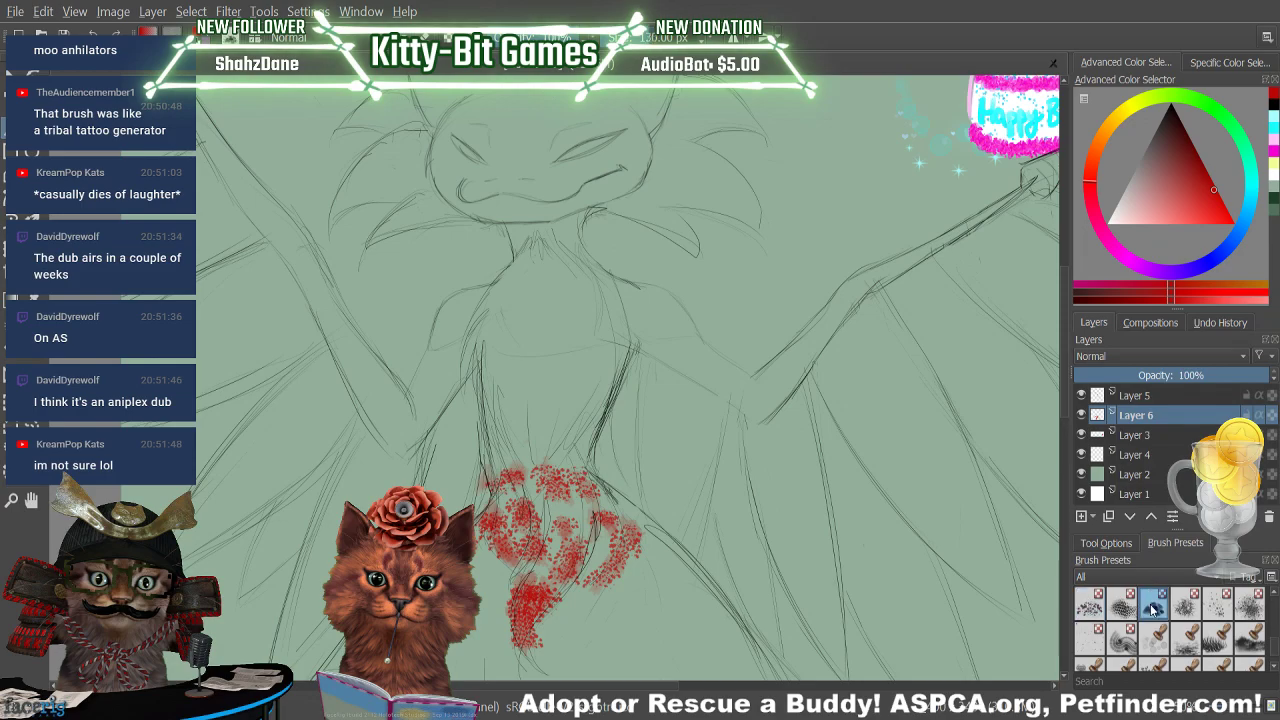
mouse_move(897, 543)
mouse_down()
mouse_move(745, 455)
mouse_move(668, 478)
mouse_move(748, 558)
mouse_up()
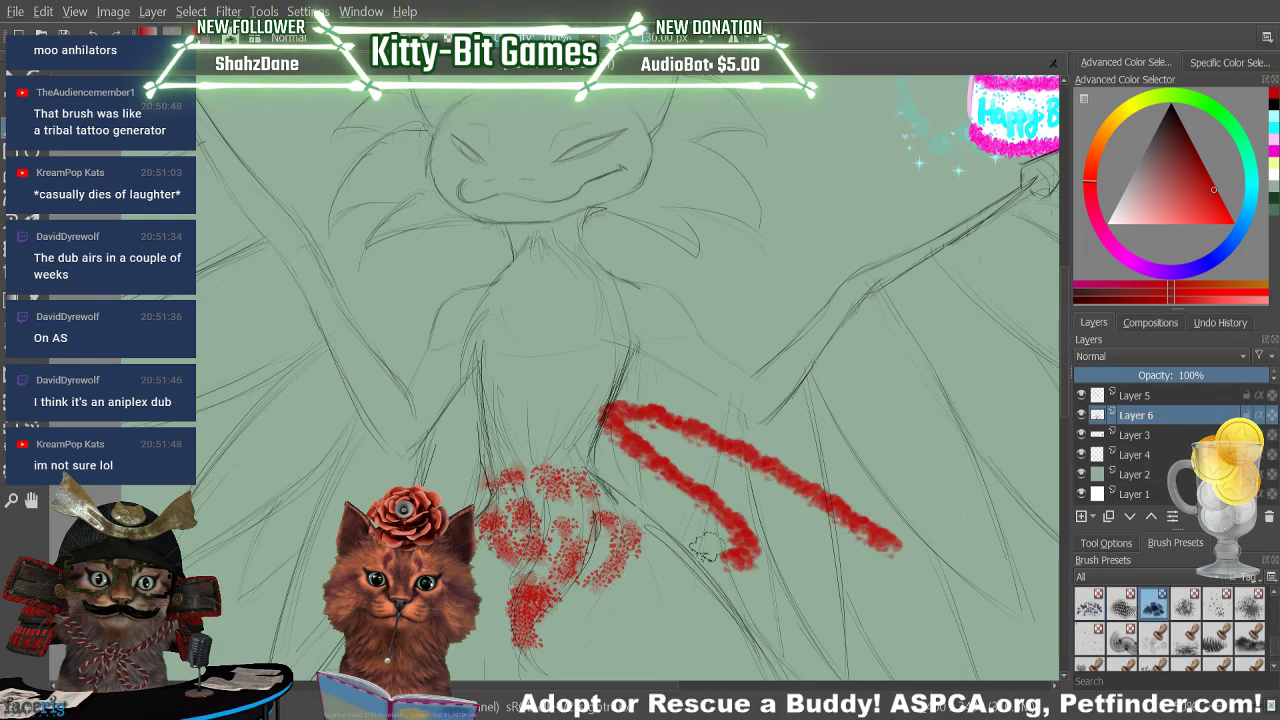
key(ctrl+z)
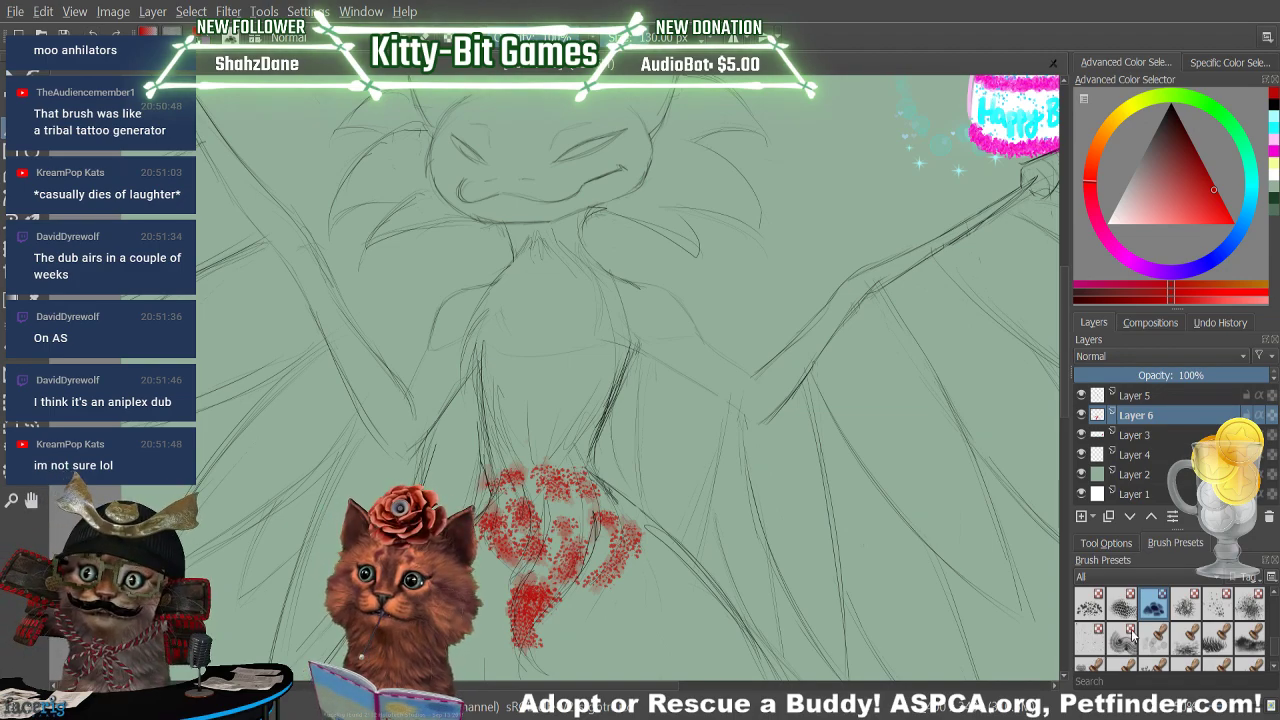
Try the 360 px mountain-shaped stamp brush in red across the torso and wings, and undo it
click(1272, 668)
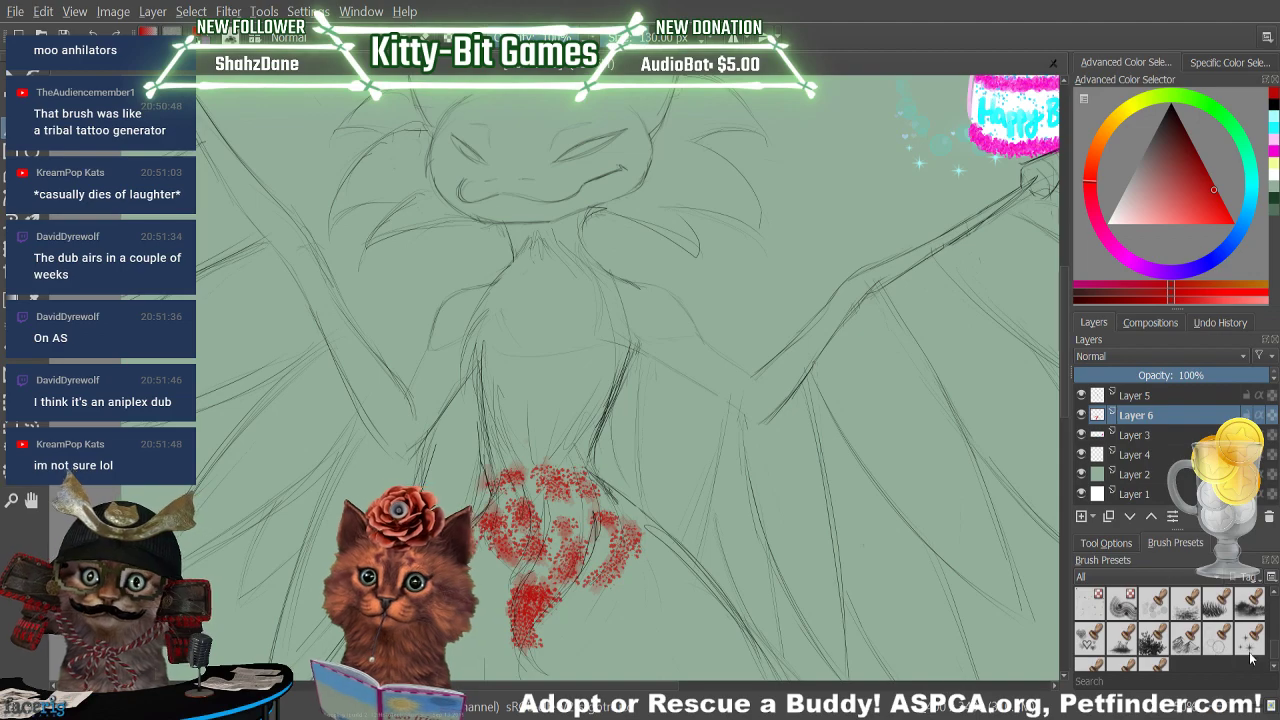
click(1186, 638)
mouse_move(990, 495)
mouse_down()
mouse_move(577, 345)
mouse_move(463, 337)
mouse_move(407, 381)
mouse_move(367, 452)
mouse_move(258, 444)
mouse_move(356, 291)
mouse_move(558, 277)
mouse_move(743, 492)
mouse_move(888, 583)
mouse_move(915, 449)
mouse_move(680, 303)
mouse_move(469, 440)
mouse_move(290, 458)
mouse_move(377, 303)
mouse_move(961, 539)
mouse_move(844, 355)
mouse_move(516, 434)
mouse_move(250, 405)
mouse_up()
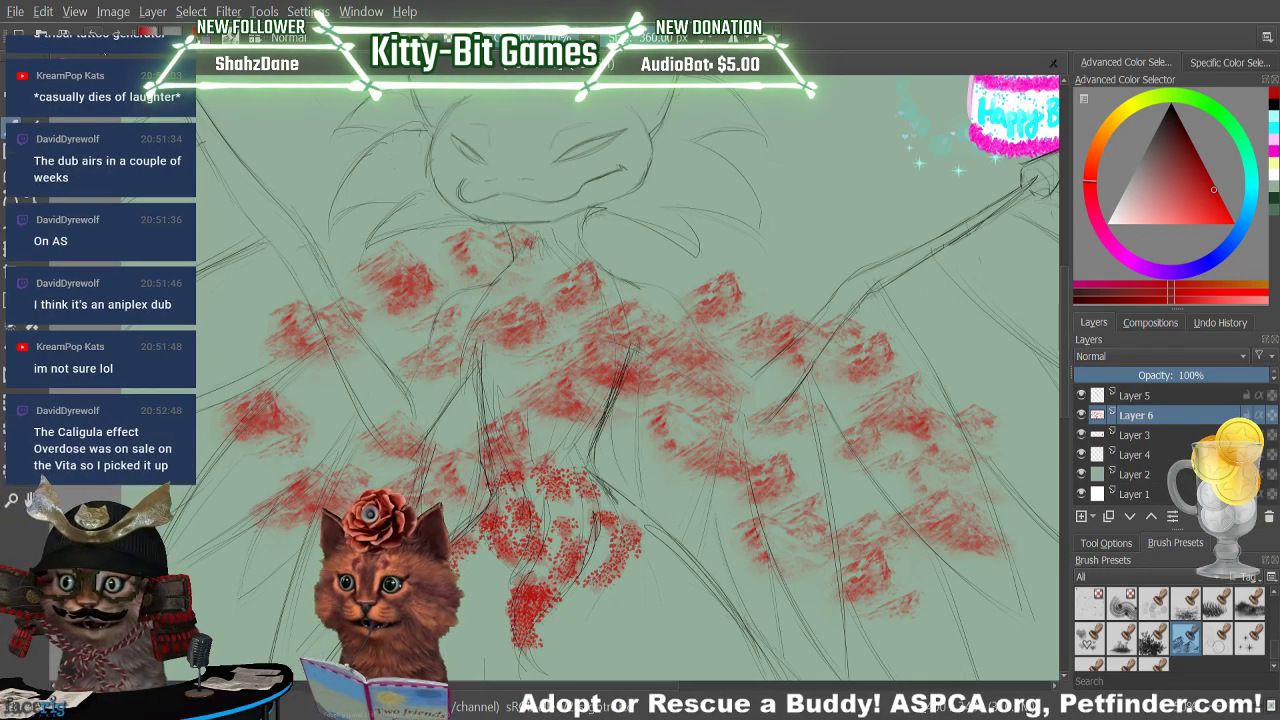
key(ctrl+z)
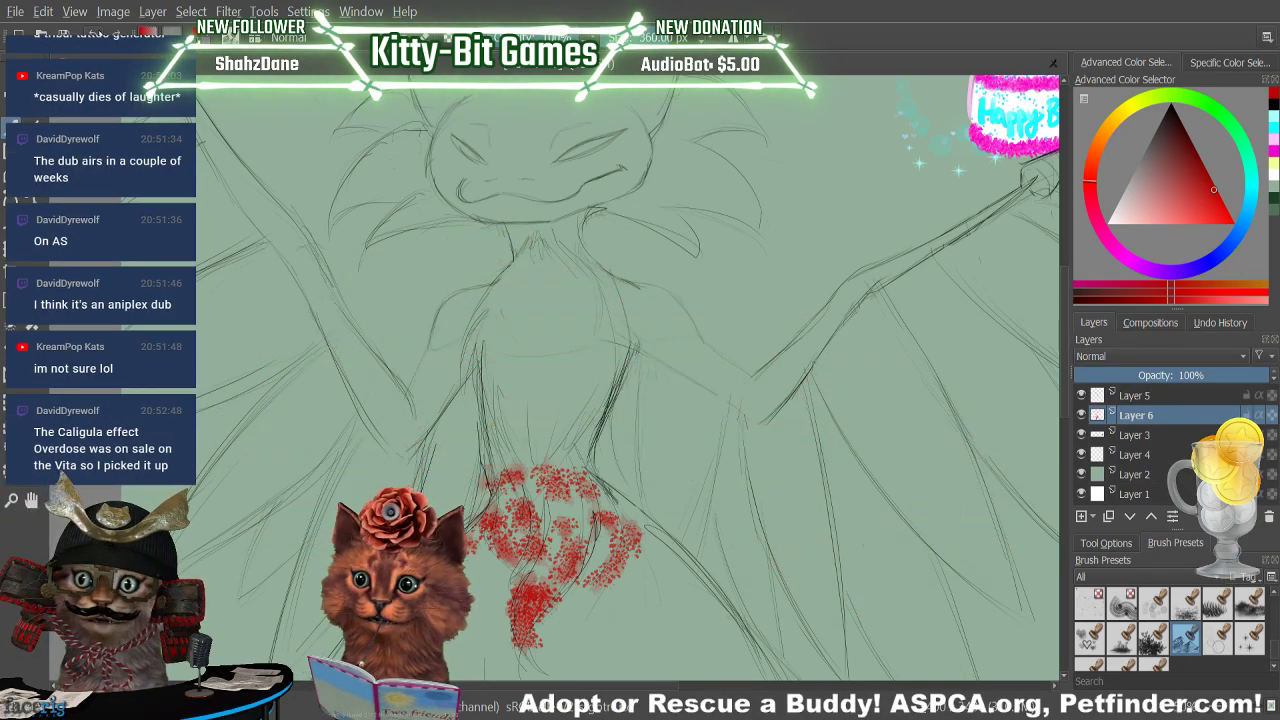
Paint a looping red stroke beside the waist with the 200 px grass stamp brush and examine its texture up close
click(1121, 637)
mouse_move(990, 455)
mouse_down()
mouse_move(825, 464)
mouse_move(740, 529)
mouse_move(660, 499)
mouse_move(627, 439)
mouse_move(710, 432)
mouse_move(765, 549)
mouse_move(855, 537)
mouse_move(815, 464)
mouse_move(710, 444)
mouse_move(595, 568)
mouse_up()
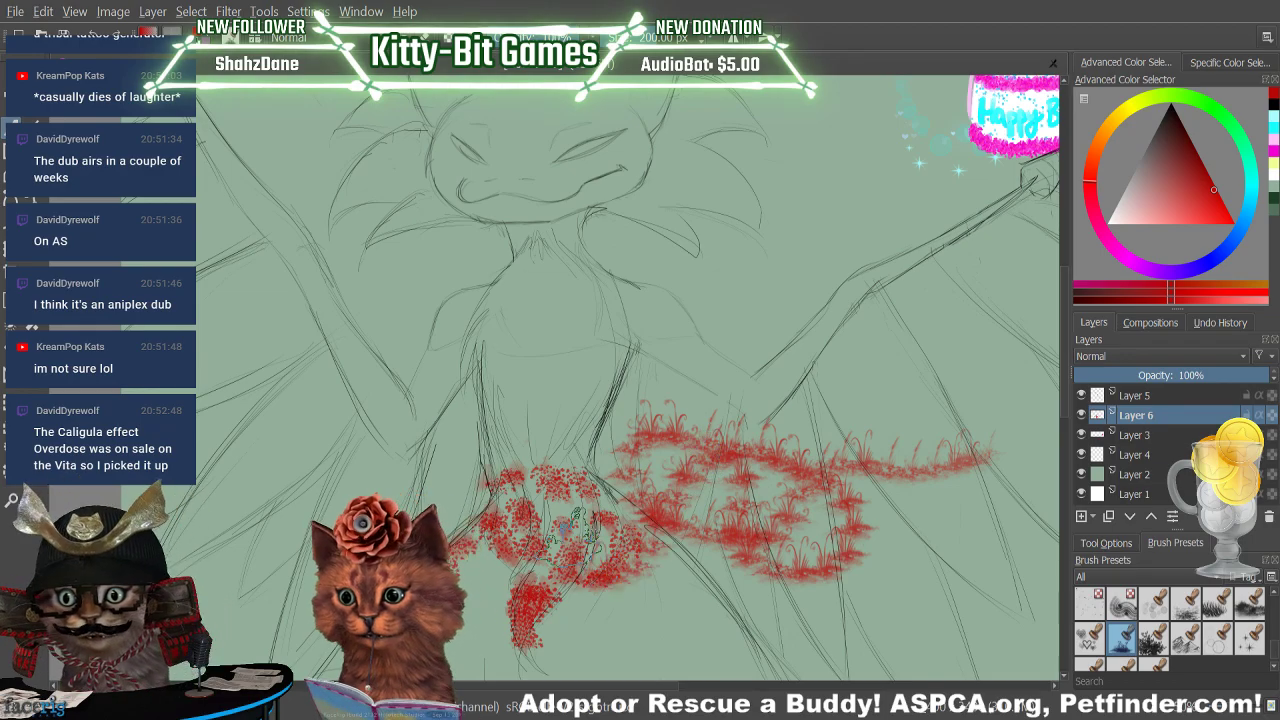
scroll(556, 380, up, 4)
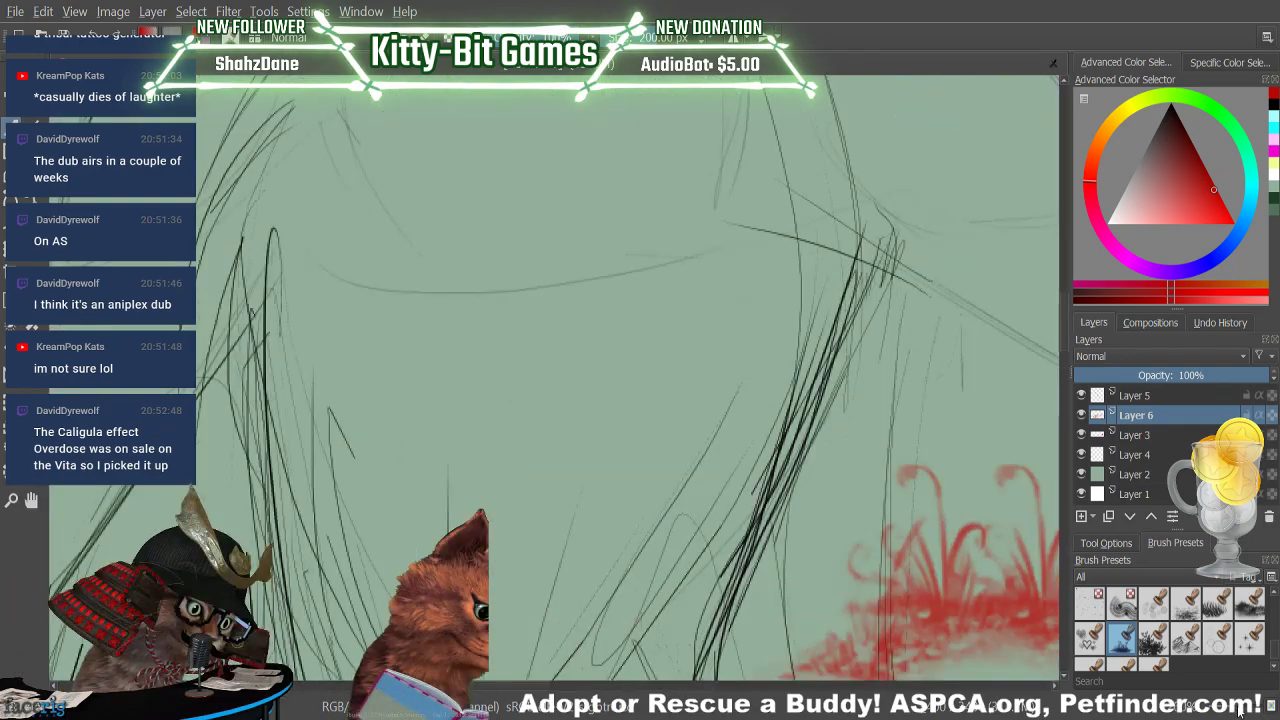
scroll(556, 380, down, 5)
scroll(556, 380, up, 1)
scroll(556, 378, up, 4)
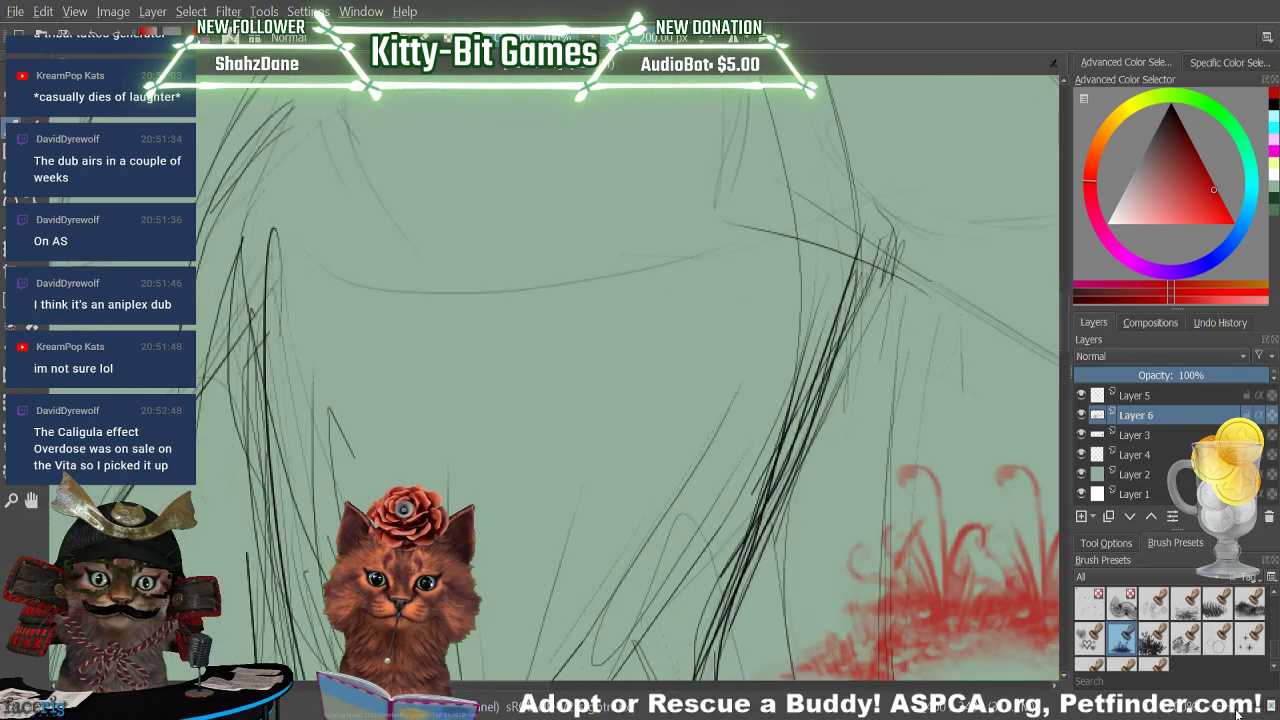
Undo the grass brush stroke beside the waist
scroll(556, 378, down, 10)
drag(1215, 716, 1234, 712)
key(ctrl+z)
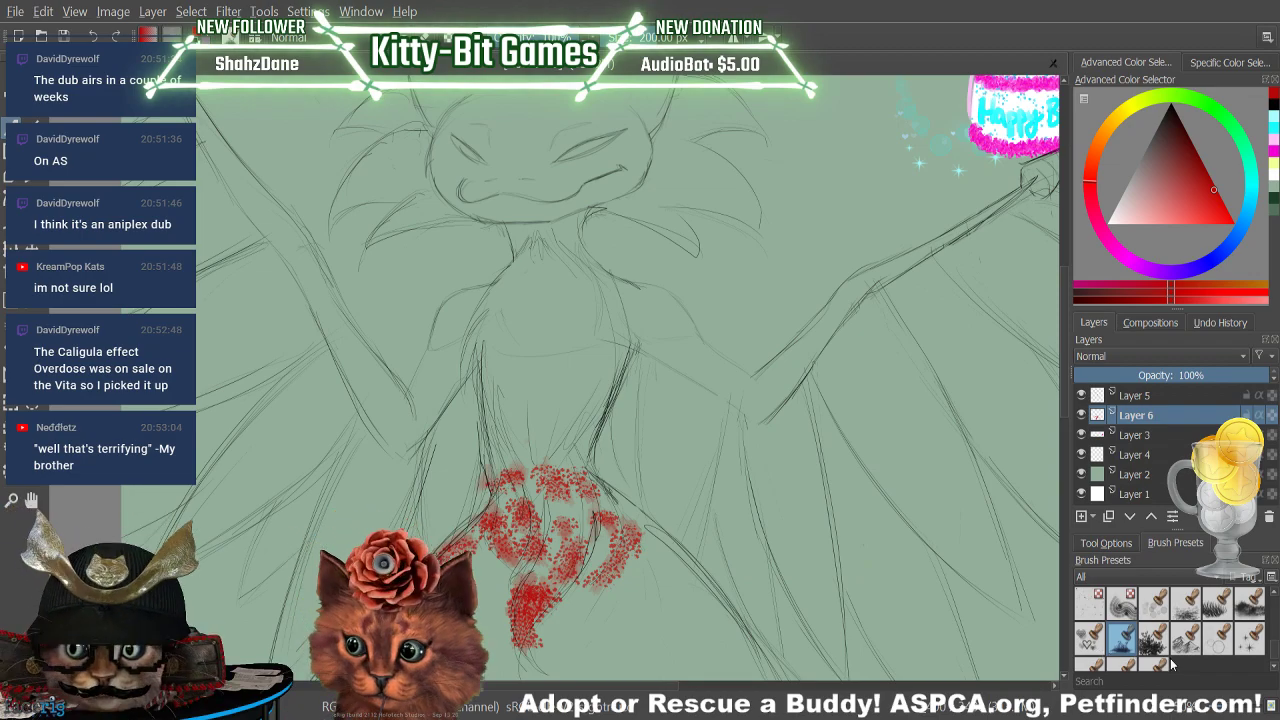
Test the arc-shaped scatter stamp brush with a red arch beside the hip, undo it, and fill gaps between the red waist patches
scroll(1273, 676, down, 1)
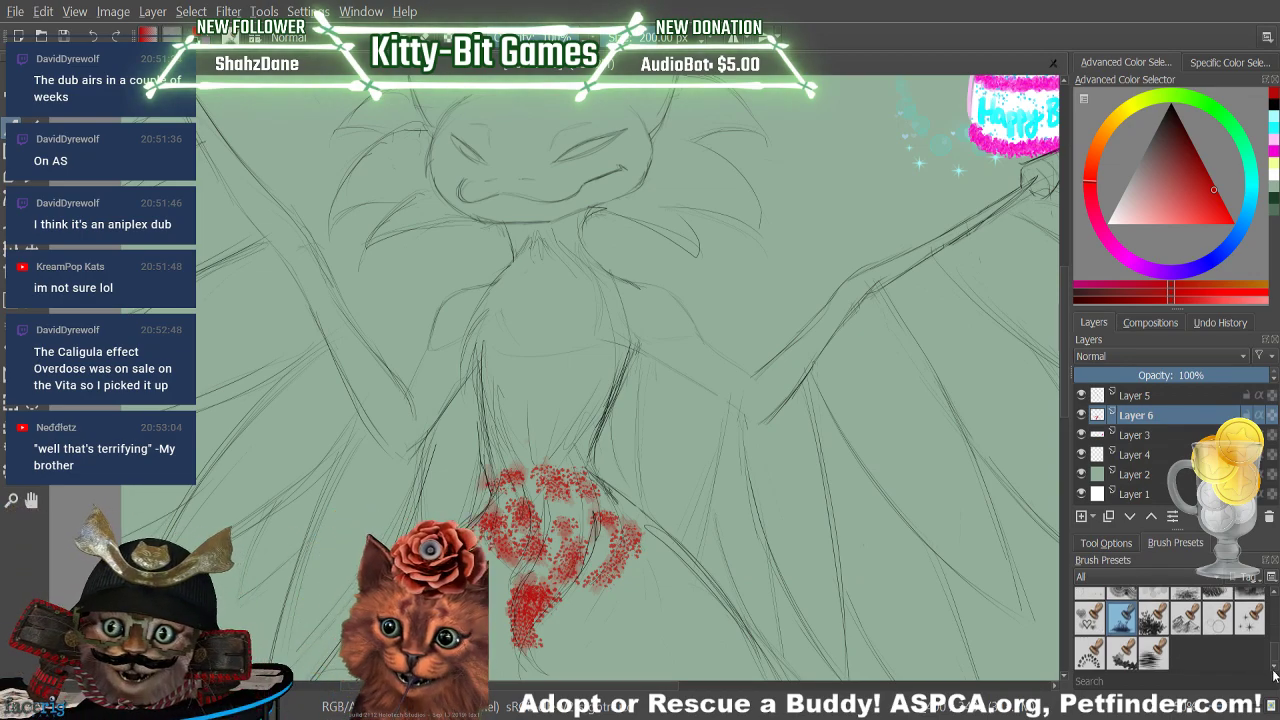
click(1089, 652)
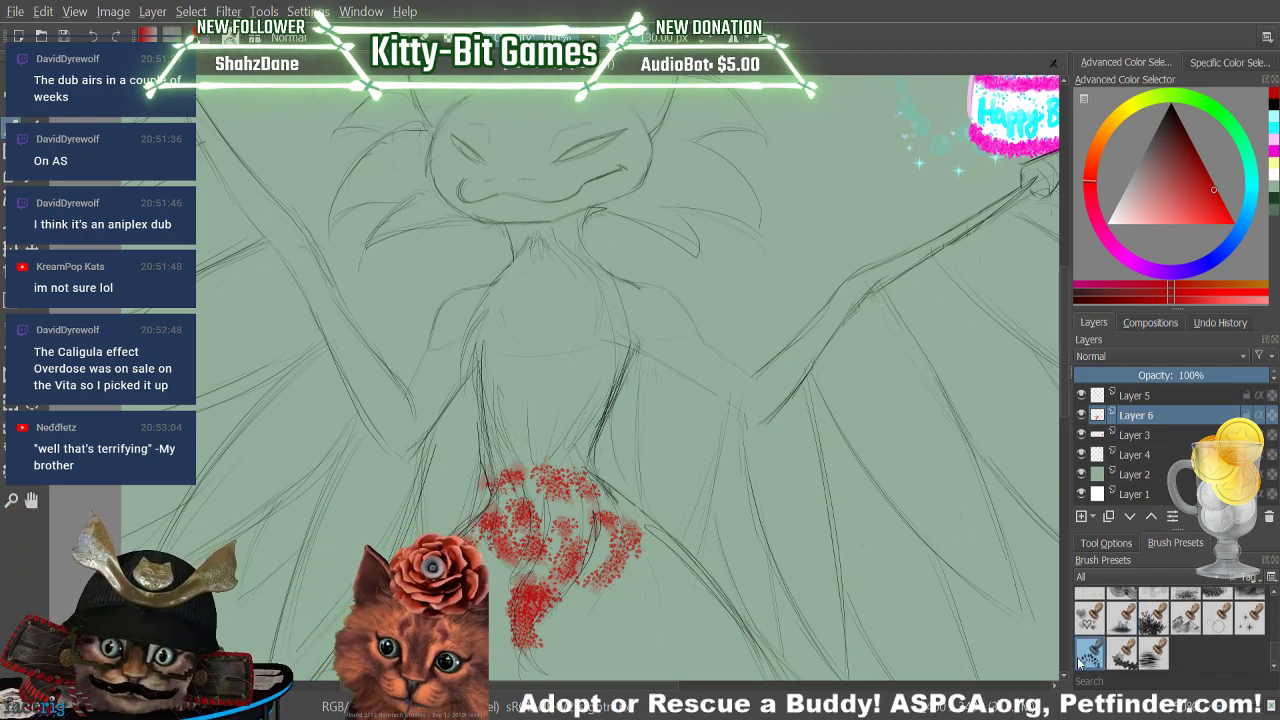
mouse_move(900, 574)
mouse_down()
mouse_move(710, 505)
mouse_move(767, 593)
mouse_up()
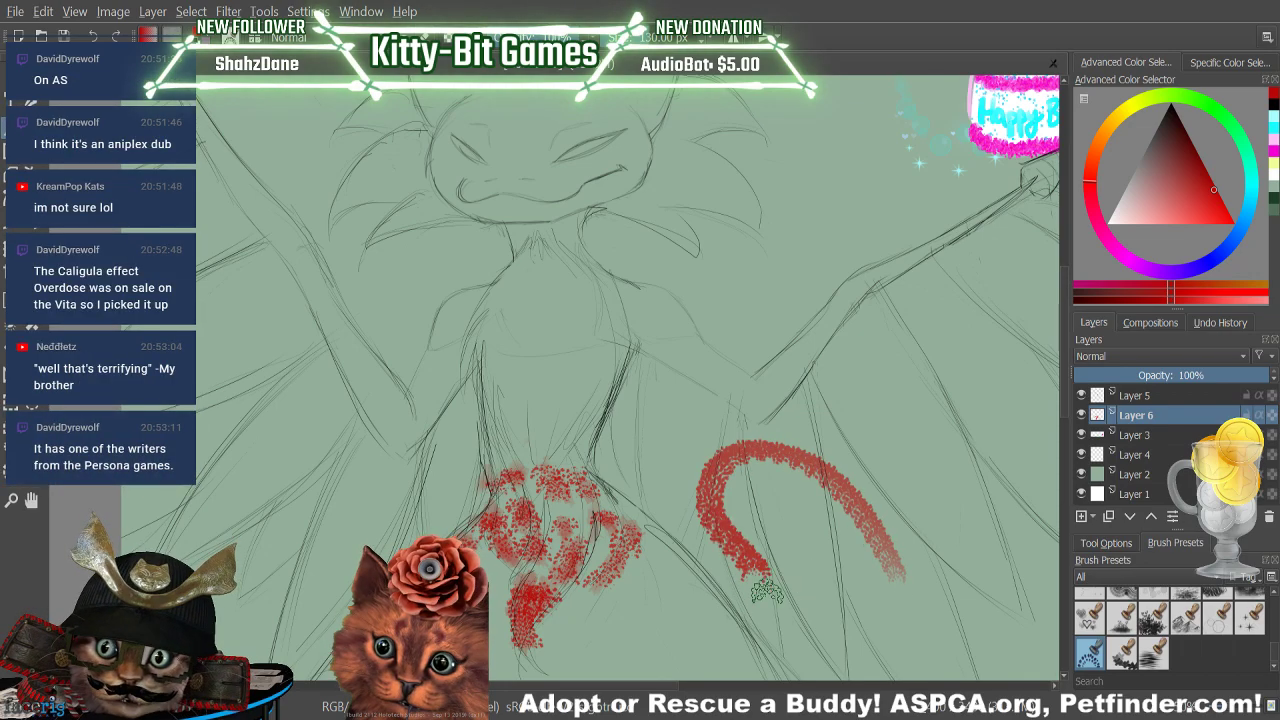
click(96, 36)
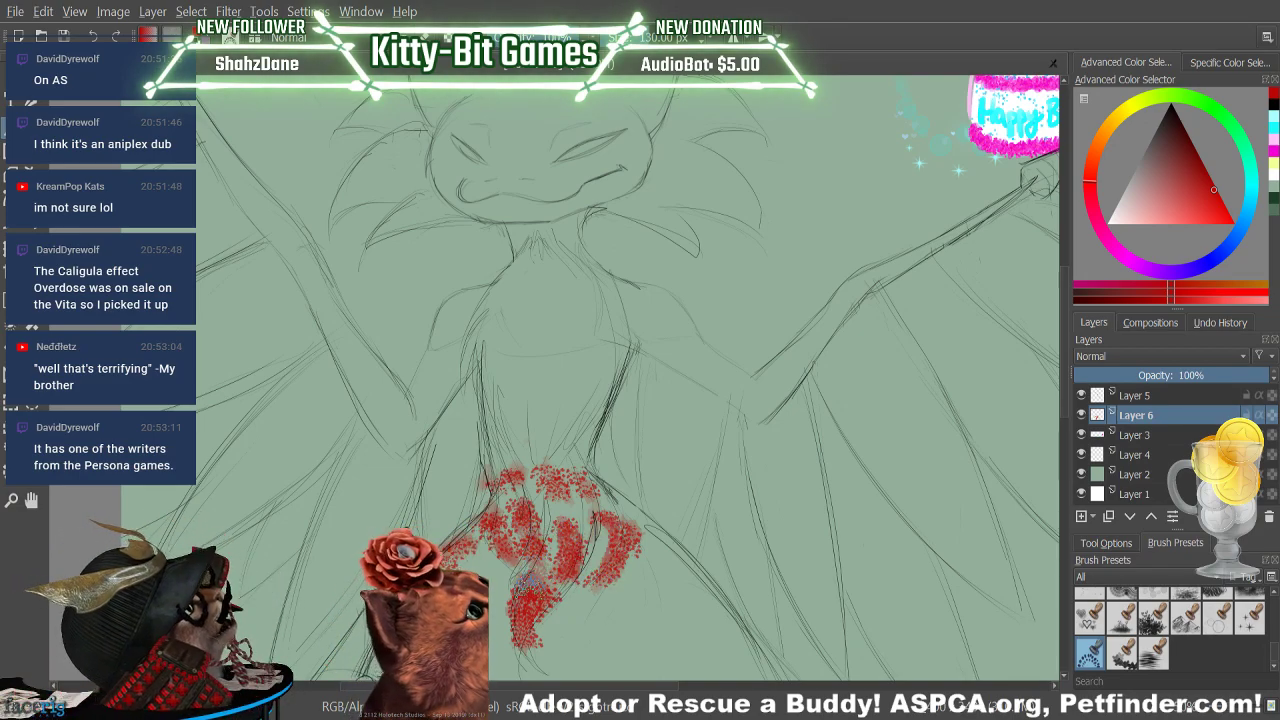
drag(532, 578, 546, 584)
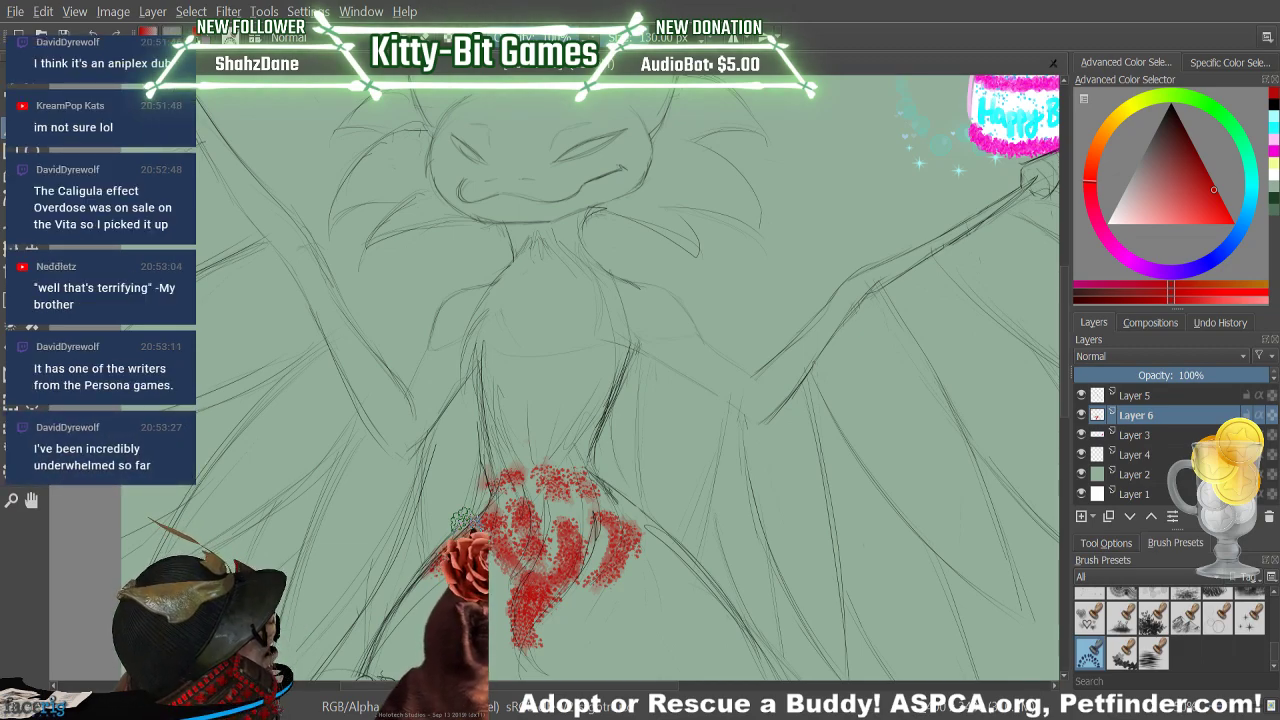
Try the 200 px sparkle stamp brush in red across the torso and wings, and undo it
click(1249, 620)
mouse_move(908, 307)
mouse_down()
mouse_move(858, 434)
mouse_move(654, 347)
mouse_move(716, 218)
mouse_move(805, 352)
mouse_move(344, 265)
mouse_move(270, 405)
mouse_move(325, 440)
mouse_up()
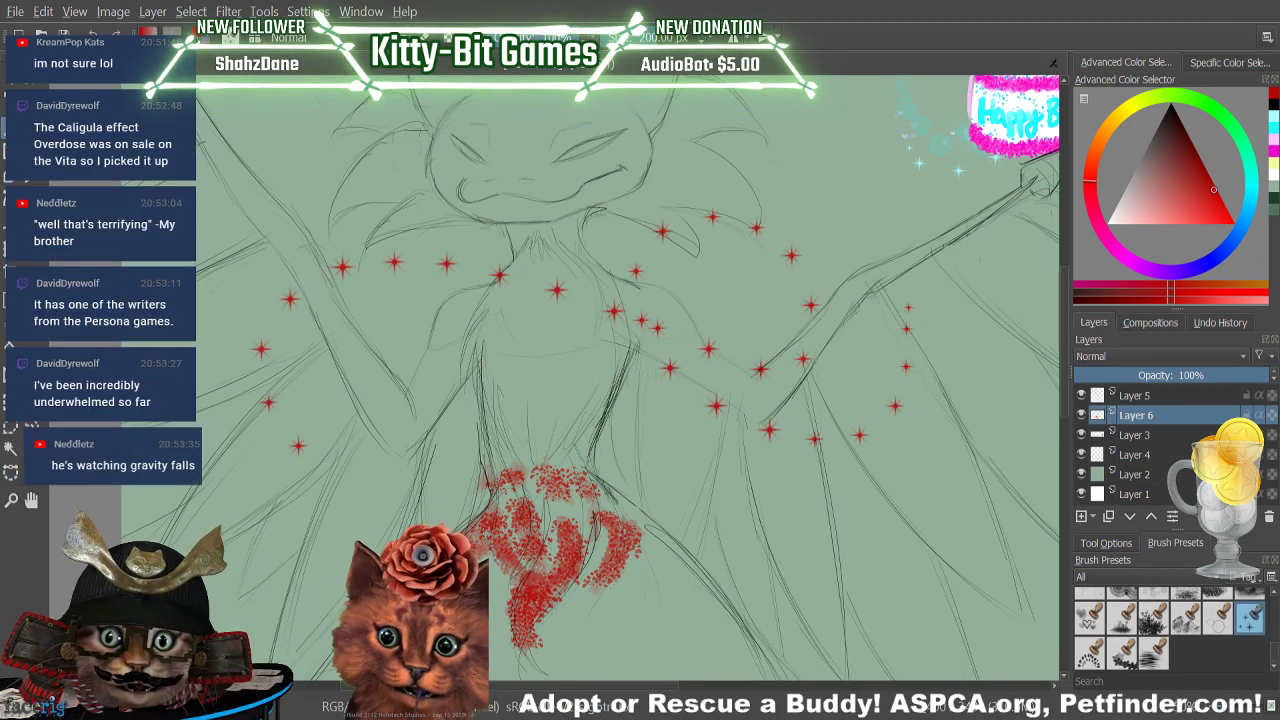
key(ctrl+z)
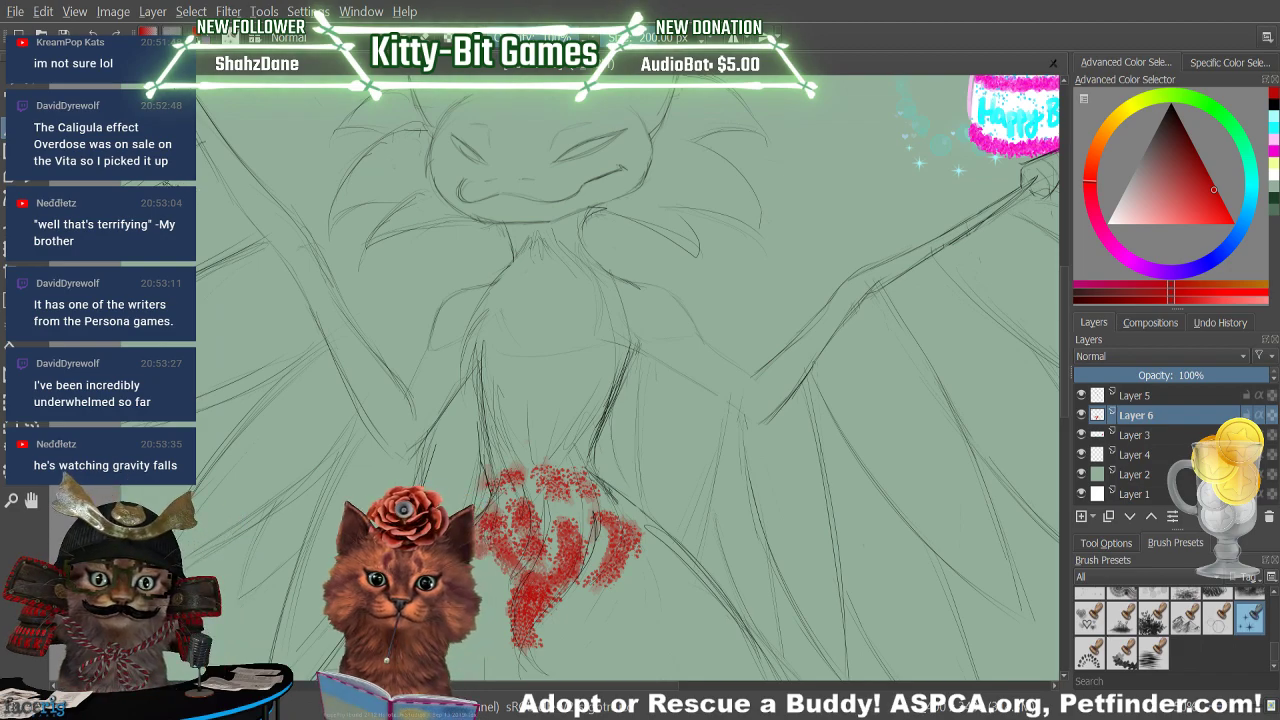
key(e)
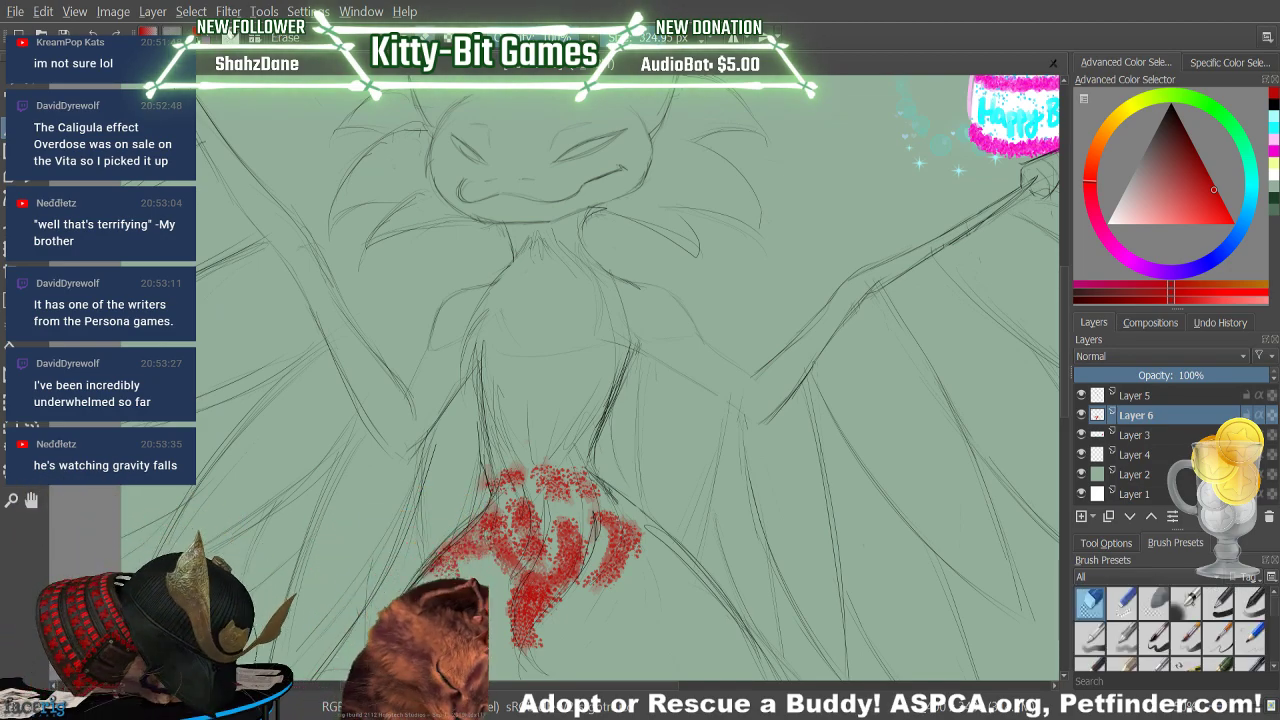
key(e)
scroll(1063, 330, up, 3)
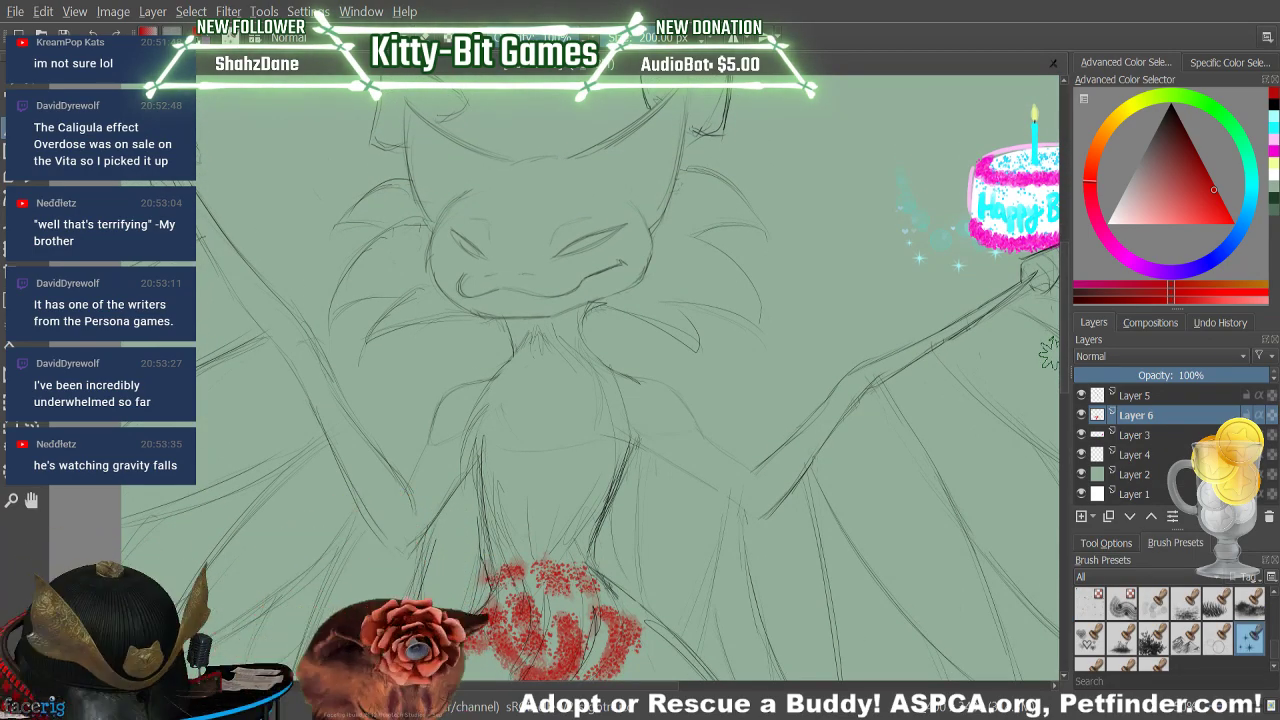
key(e)
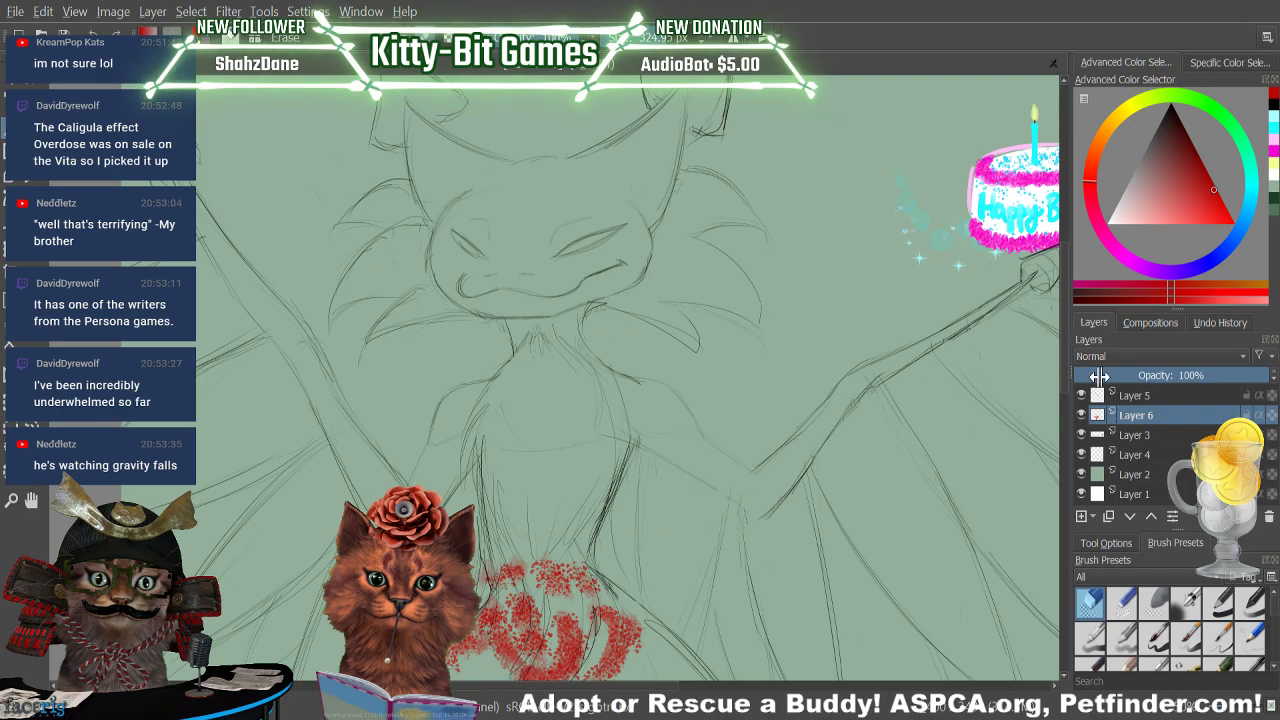
scroll(1062, 362, down, 2)
scroll(1062, 364, down, 2)
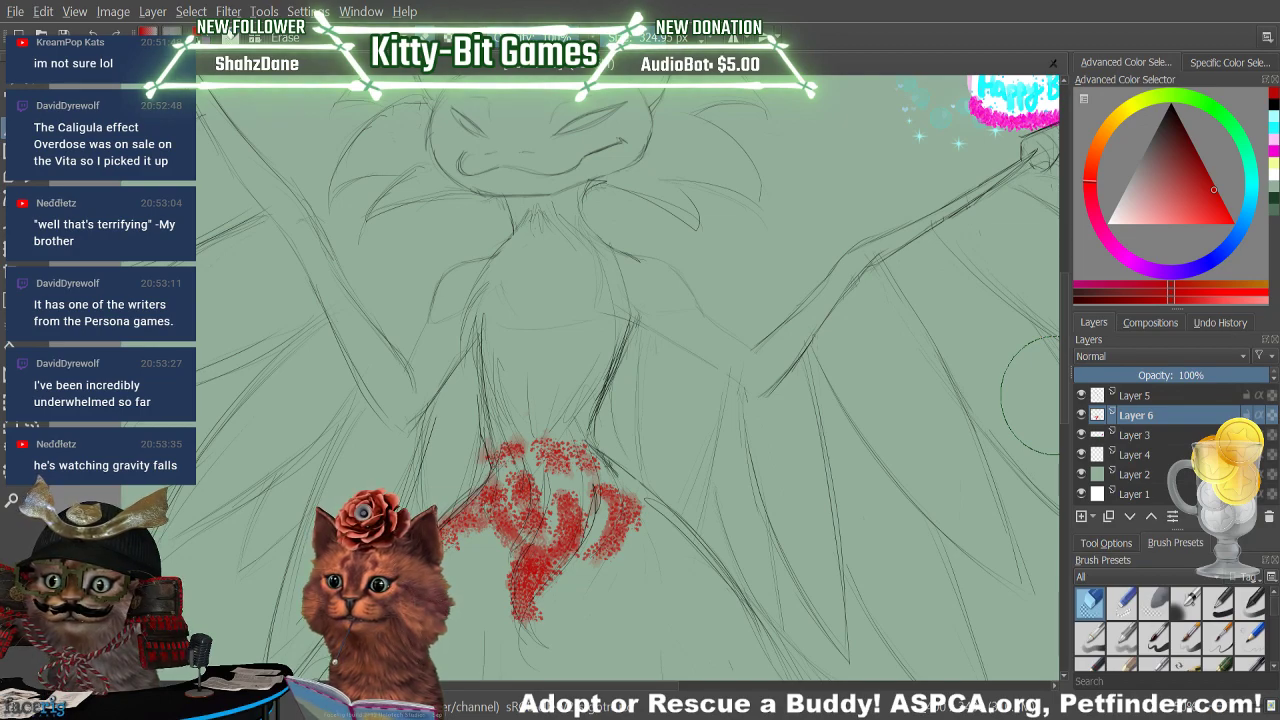
Try a short trail of red sparkles on the lower tentacle, and undo it
key(/)
drag(1066, 372, 1068, 475)
drag(703, 505, 742, 551)
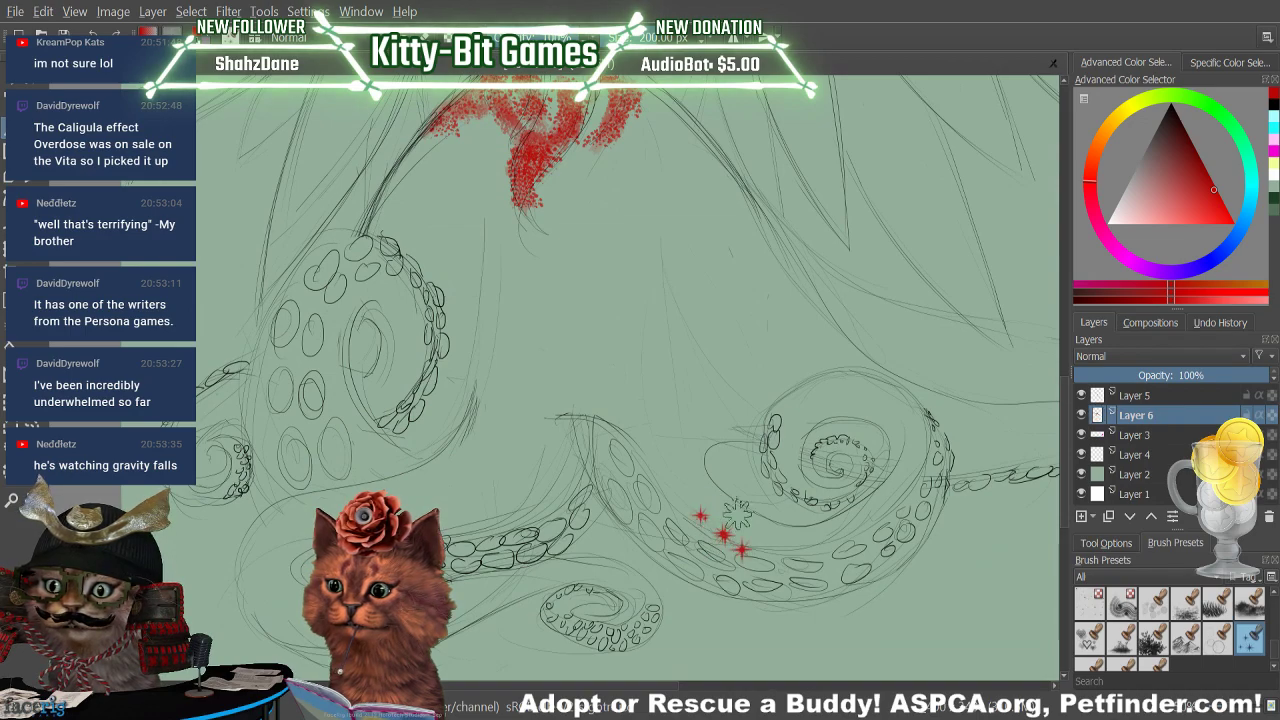
key(ctrl+z)
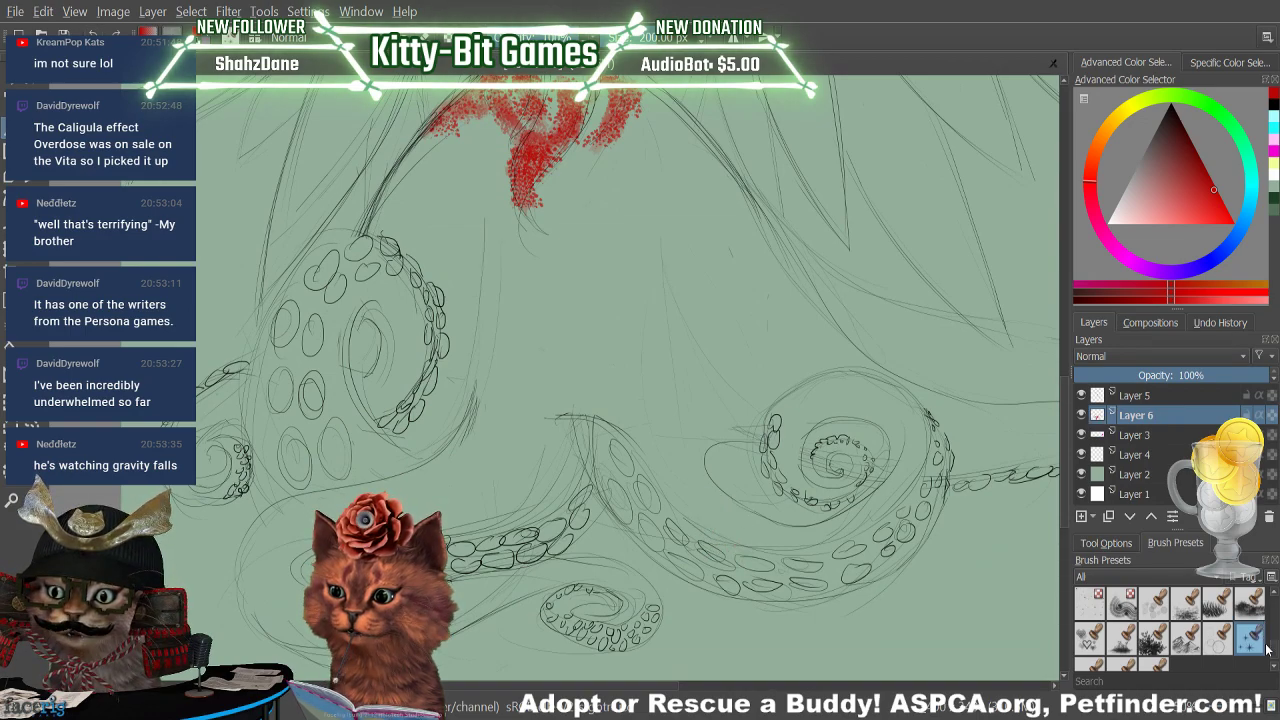
Try the 70 px bristly paint brush with a red squiggle above the tentacles, and undo it
mouse_move(1271, 648)
mouse_down()
mouse_move(1277, 604)
mouse_move(1276, 622)
mouse_up()
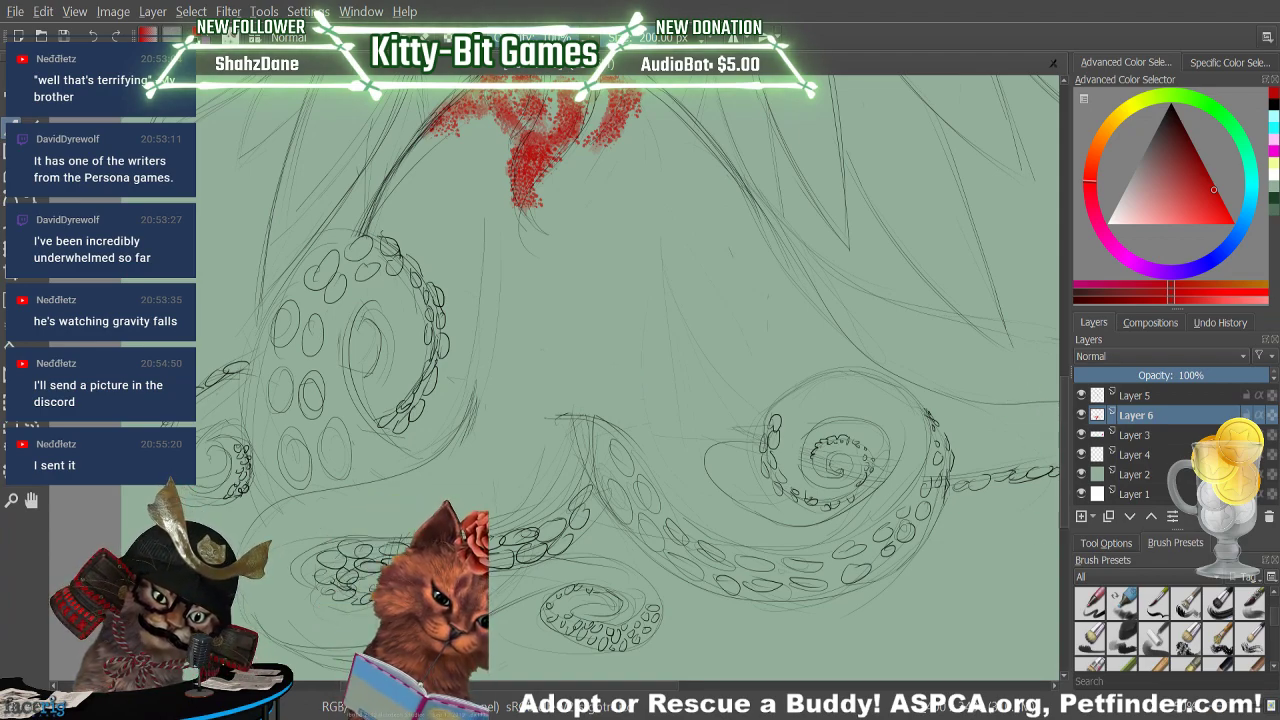
click(1250, 603)
drag(585, 375, 598, 377)
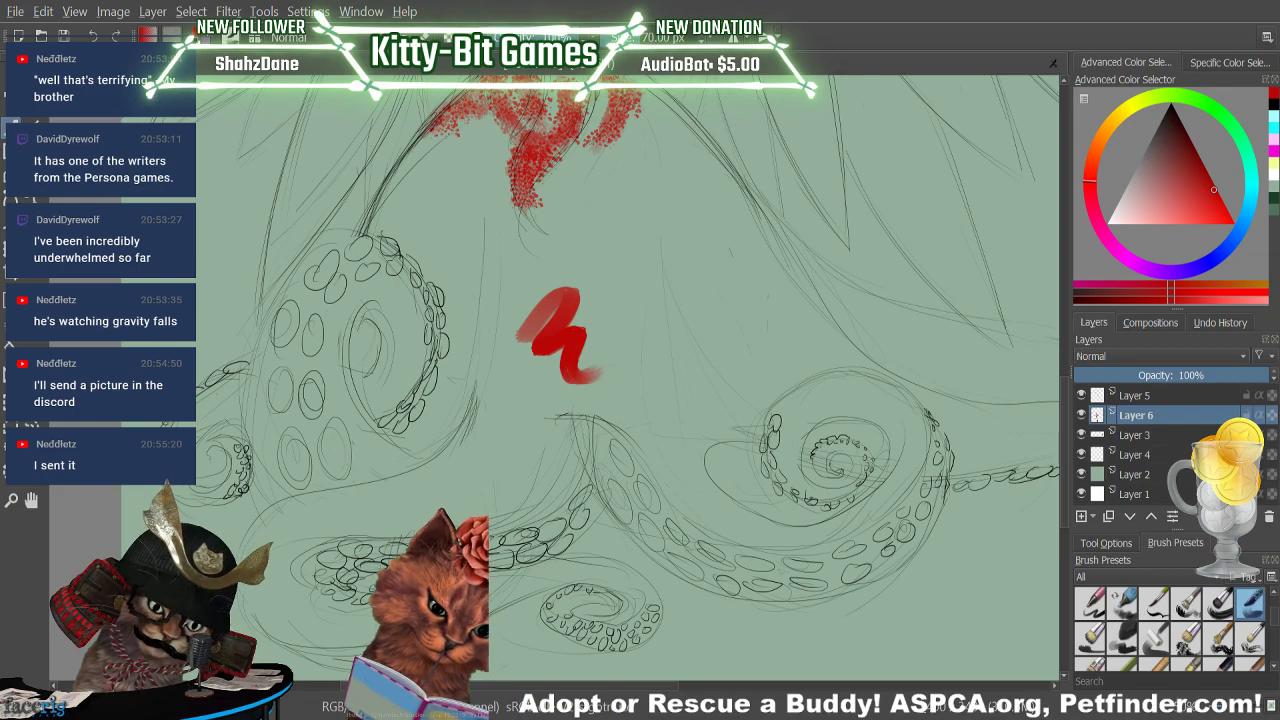
key(ctrl+z)
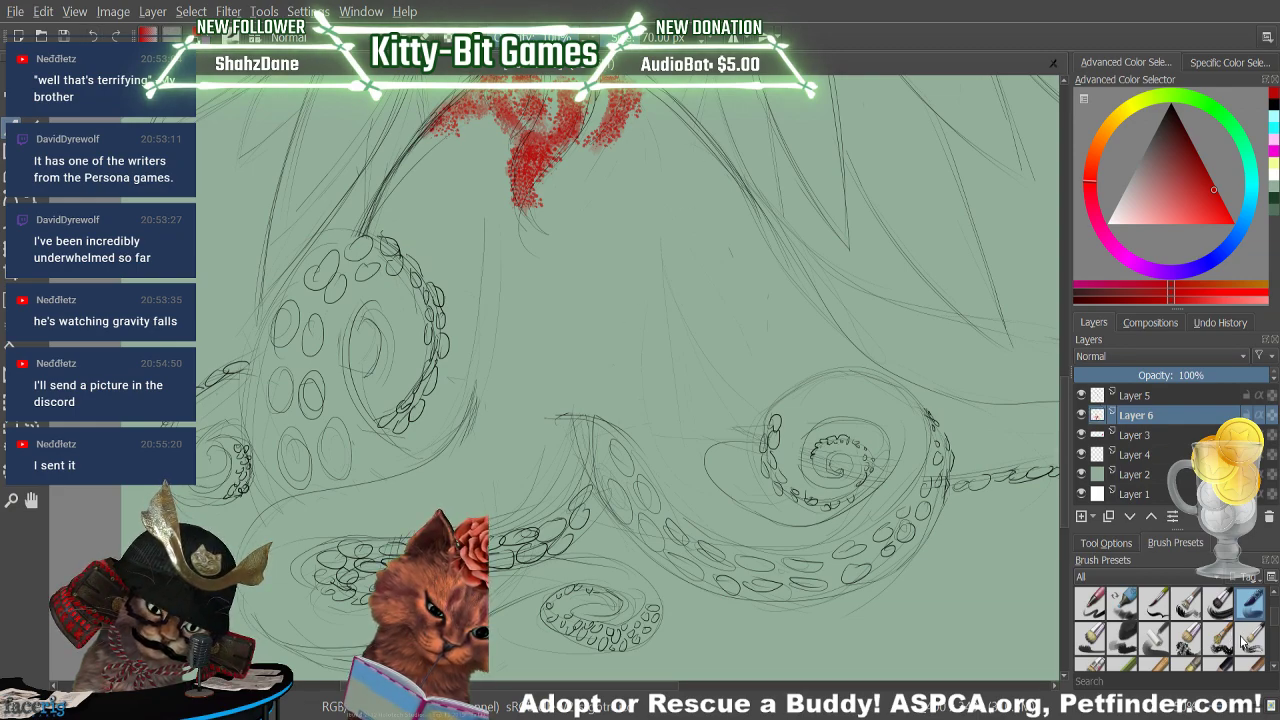
Try the thin 16 px brush with a red zigzag above the tentacles, and undo it
click(1153, 603)
drag(537, 339, 596, 291)
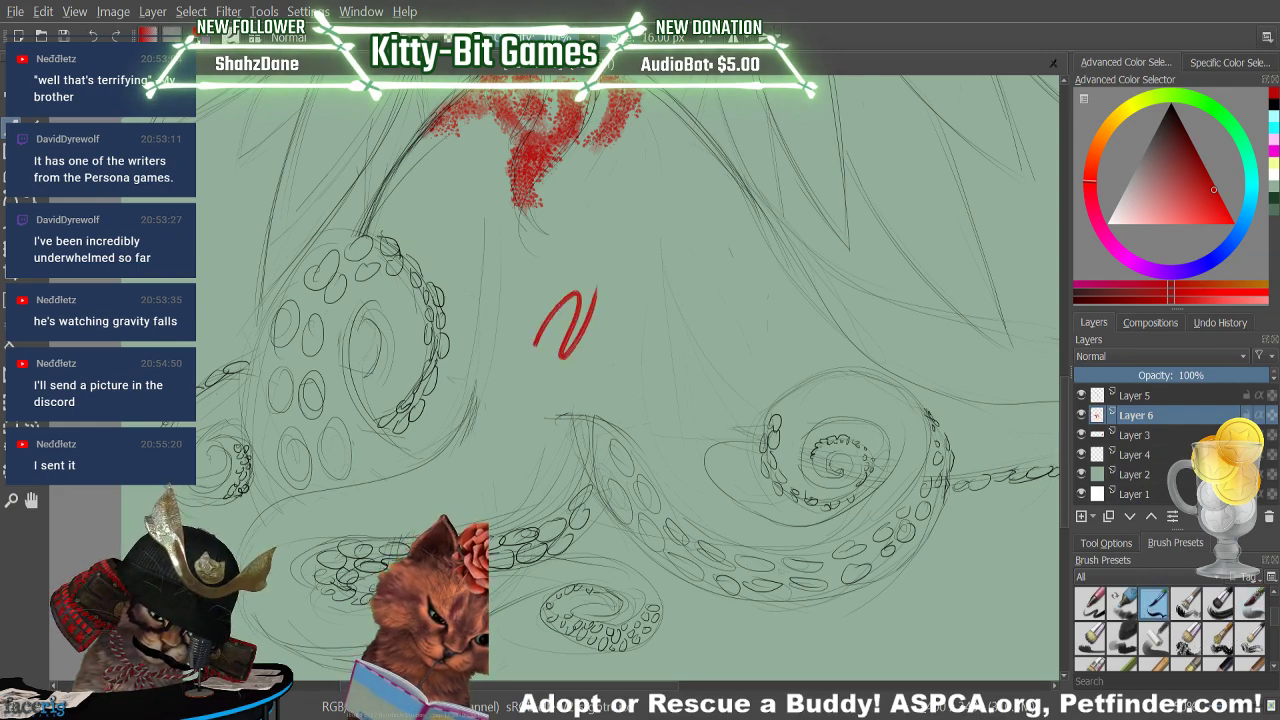
key(ctrl+z)
Select the 40 px smooth brush, test it with a bold red zigzag above the tentacles, and undo the mark
drag(1270, 621, 1262, 590)
click(1149, 630)
drag(508, 364, 572, 280)
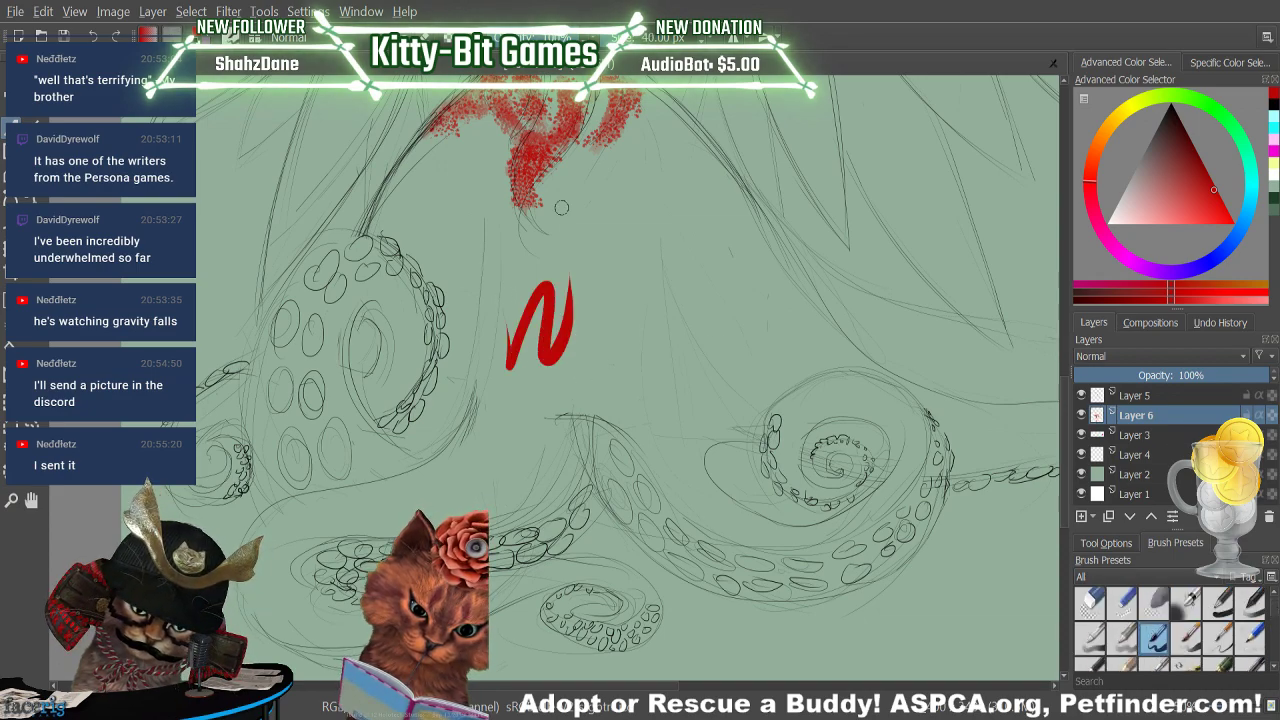
click(95, 36)
Set the brush colour to a dark grey, test it with a short stroke on the cake-side upper arm, and undo the stroke
drag(1065, 400, 1066, 285)
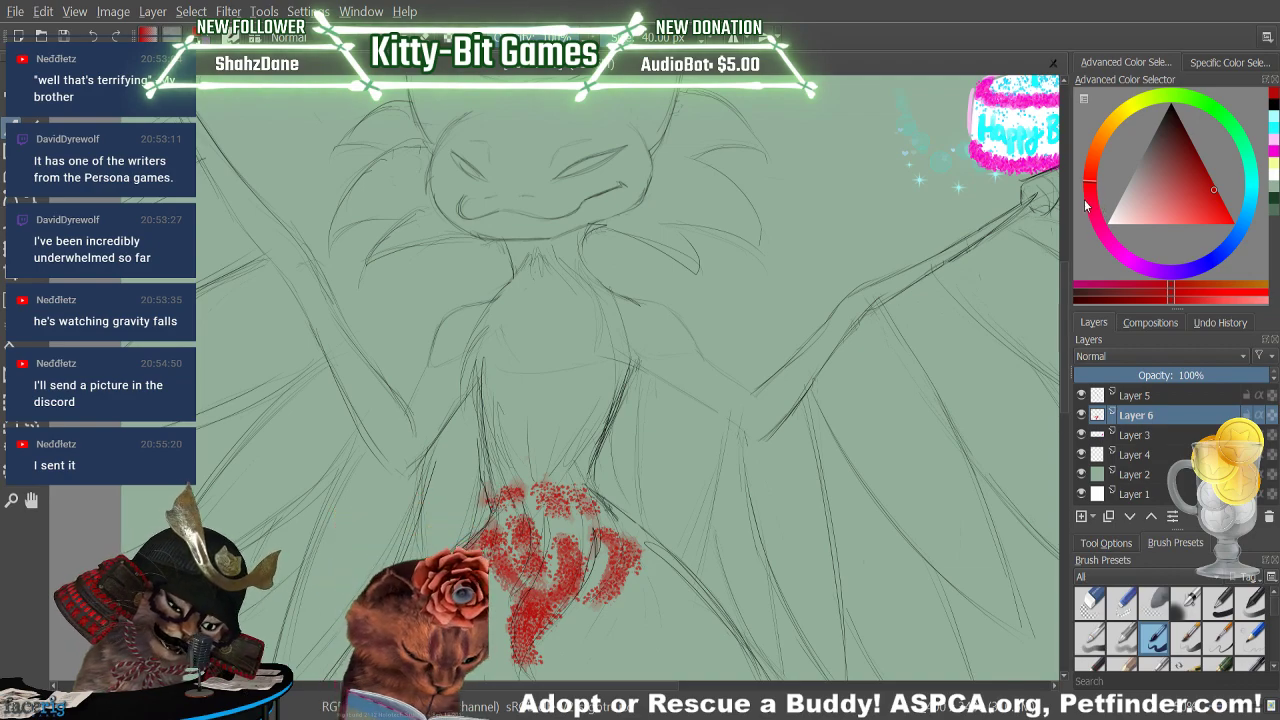
mouse_move(1118, 203)
mouse_down()
mouse_move(1138, 167)
mouse_move(1107, 151)
mouse_up()
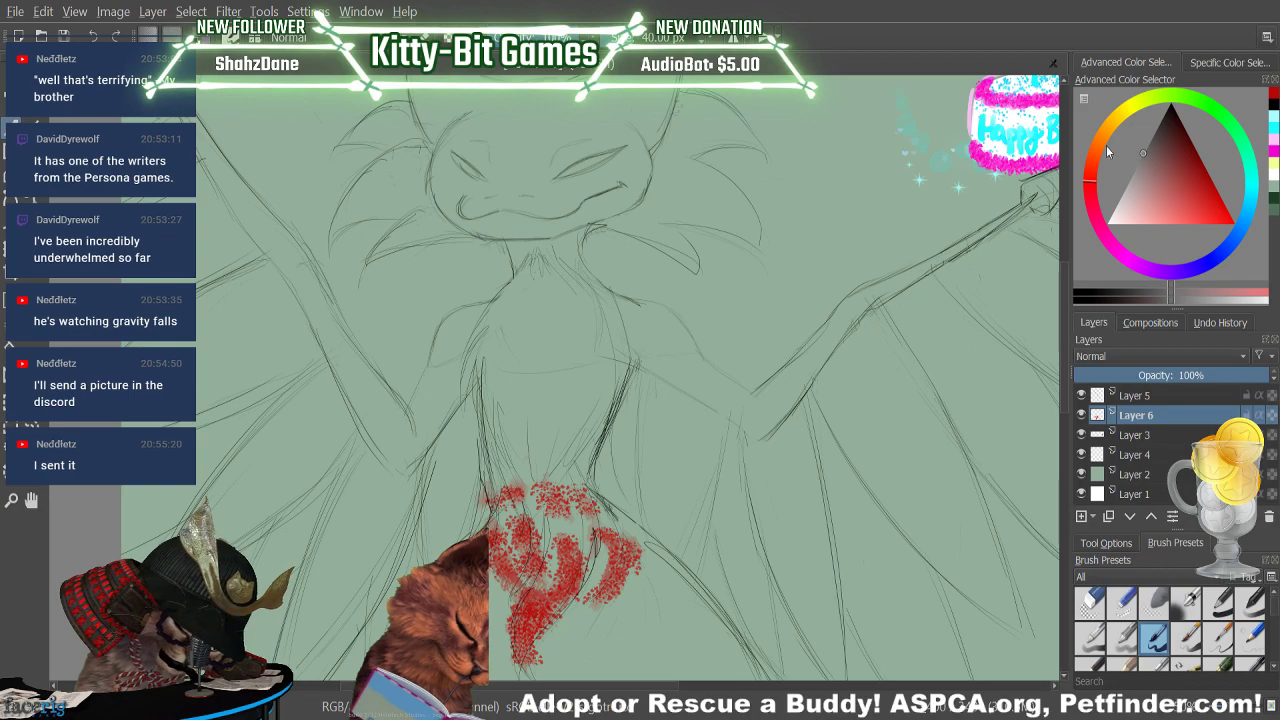
drag(668, 348, 730, 402)
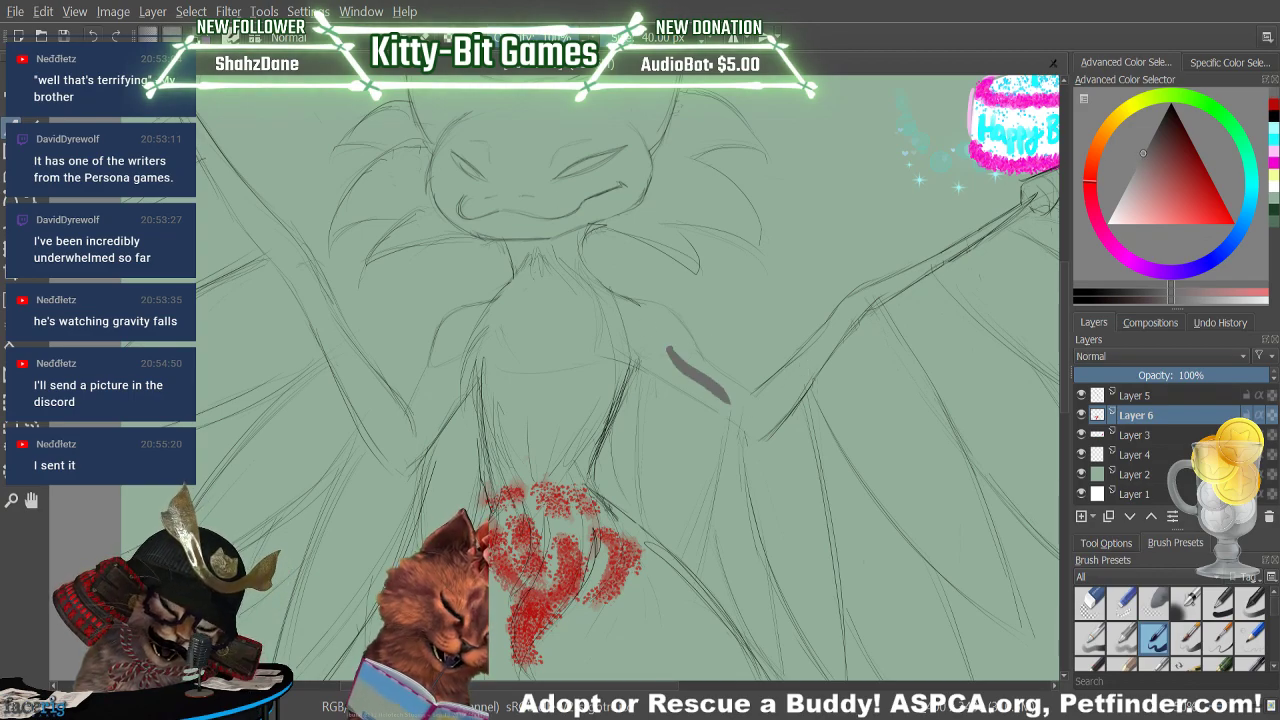
key(ctrl+z)
Paint a dark grey band along the top of the creature's head and up the inner edge of the cake-side ear
scroll(518, 261, up, 5)
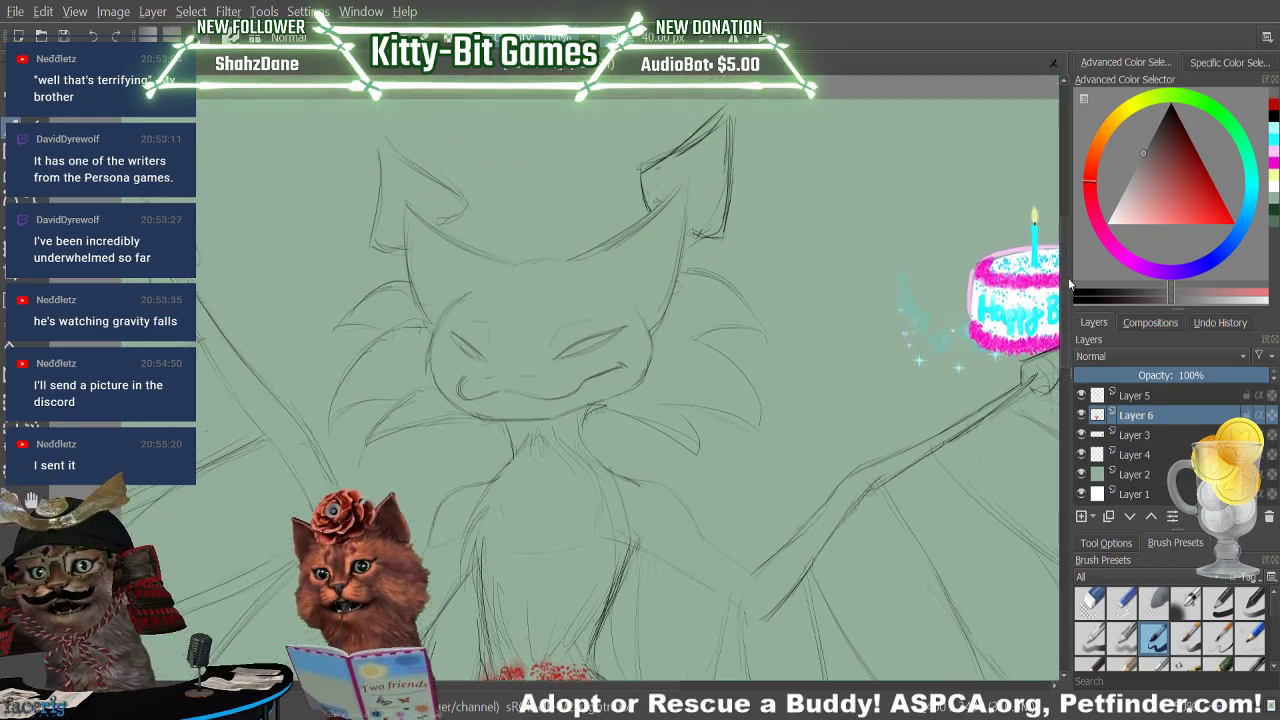
drag(446, 328, 590, 280)
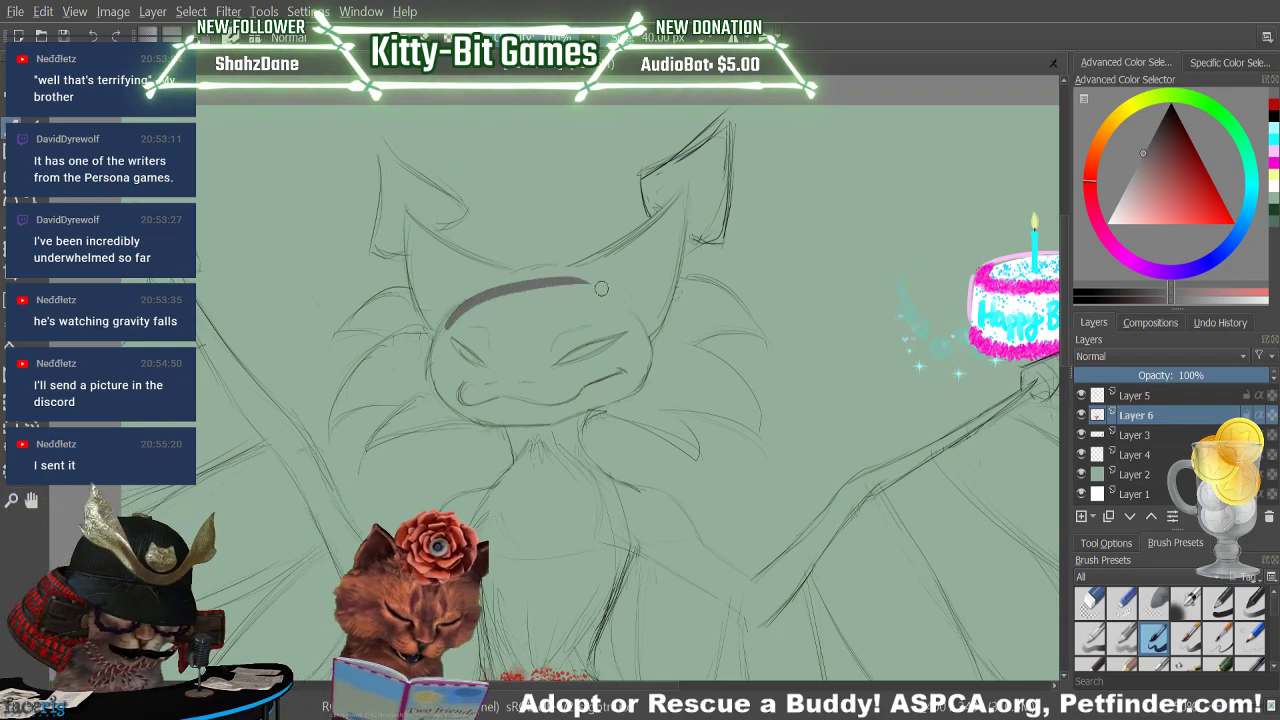
drag(448, 326, 578, 280)
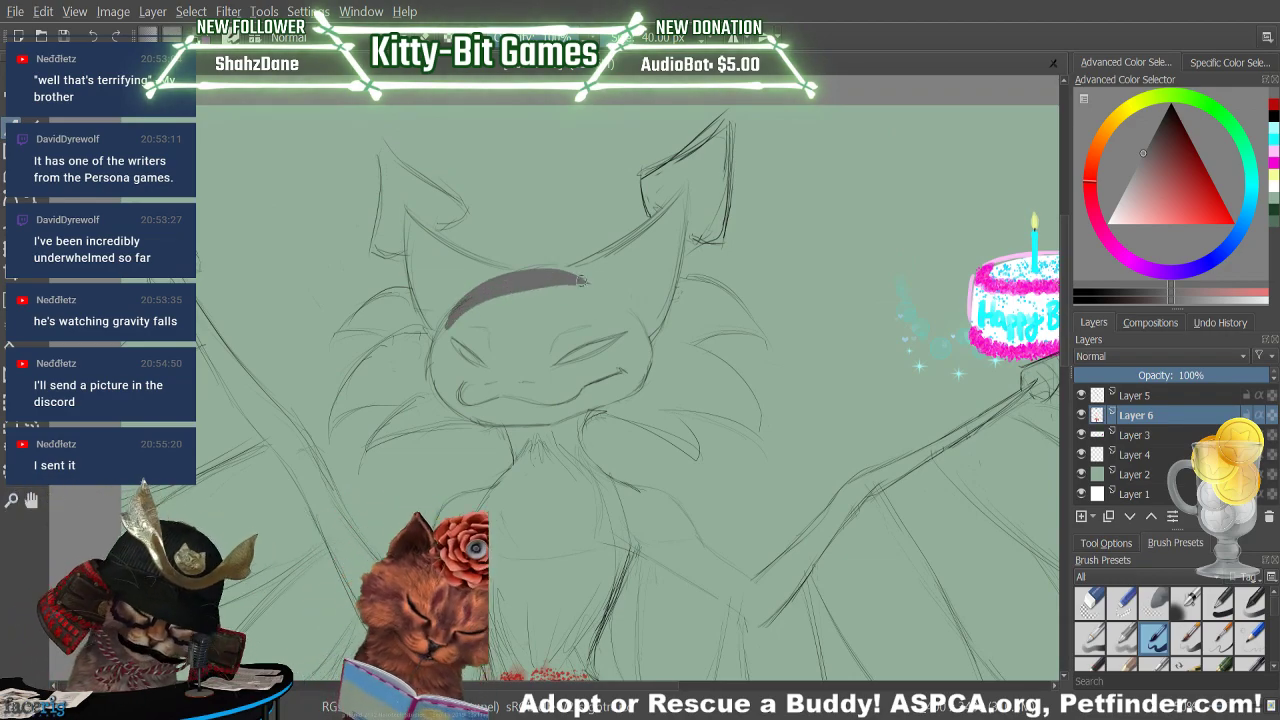
mouse_move(490, 288)
mouse_down()
mouse_move(604, 276)
mouse_move(654, 228)
mouse_up()
drag(580, 268, 692, 194)
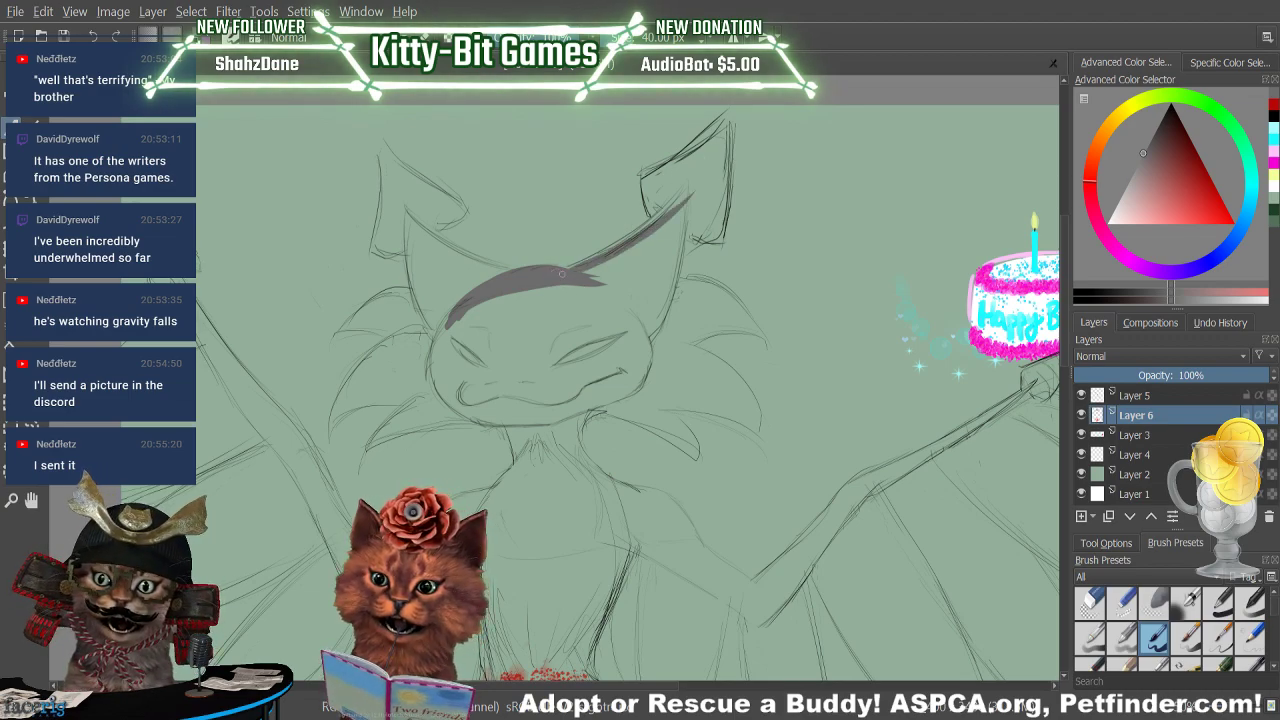
mouse_move(562, 273)
mouse_down()
mouse_move(648, 229)
mouse_move(678, 186)
mouse_up()
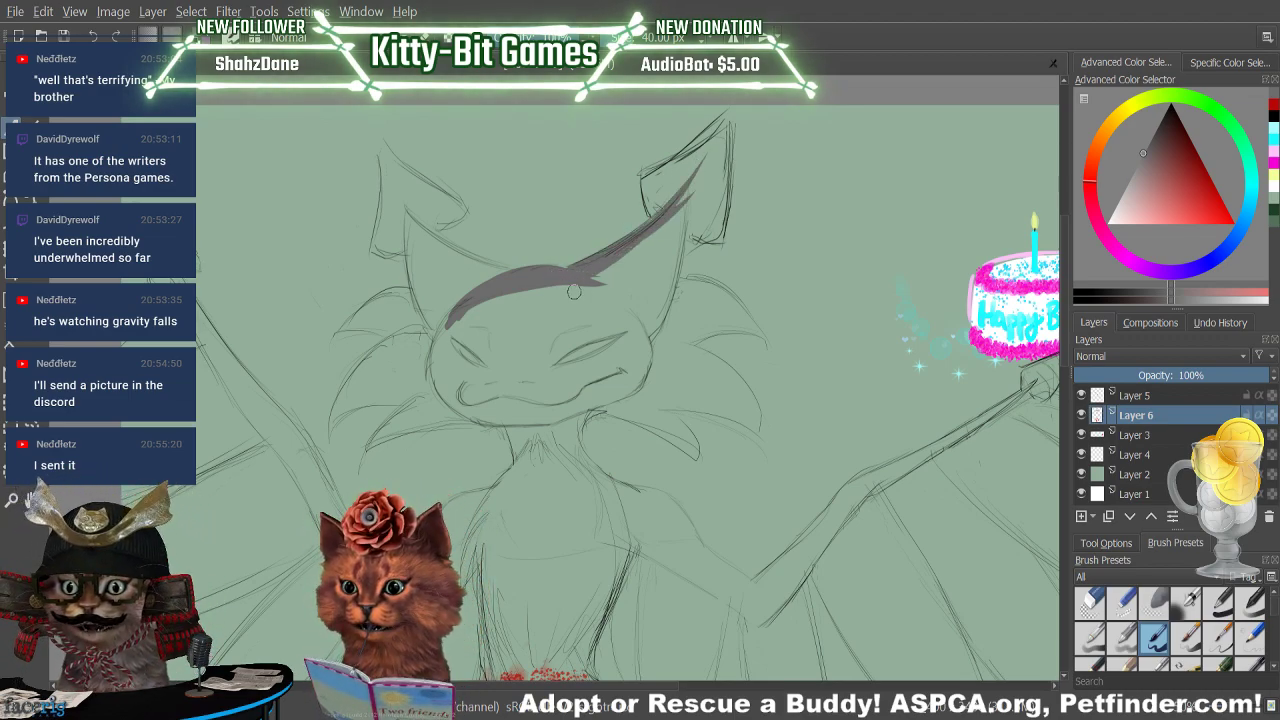
drag(574, 291, 706, 162)
Enlarge the brush to 152.89 px and fill the cake-side ear and the forehead below it with dark grey
click(672, 37)
drag(596, 288, 673, 203)
mouse_move(626, 280)
mouse_down()
mouse_move(668, 226)
mouse_move(634, 328)
mouse_move(698, 170)
mouse_up()
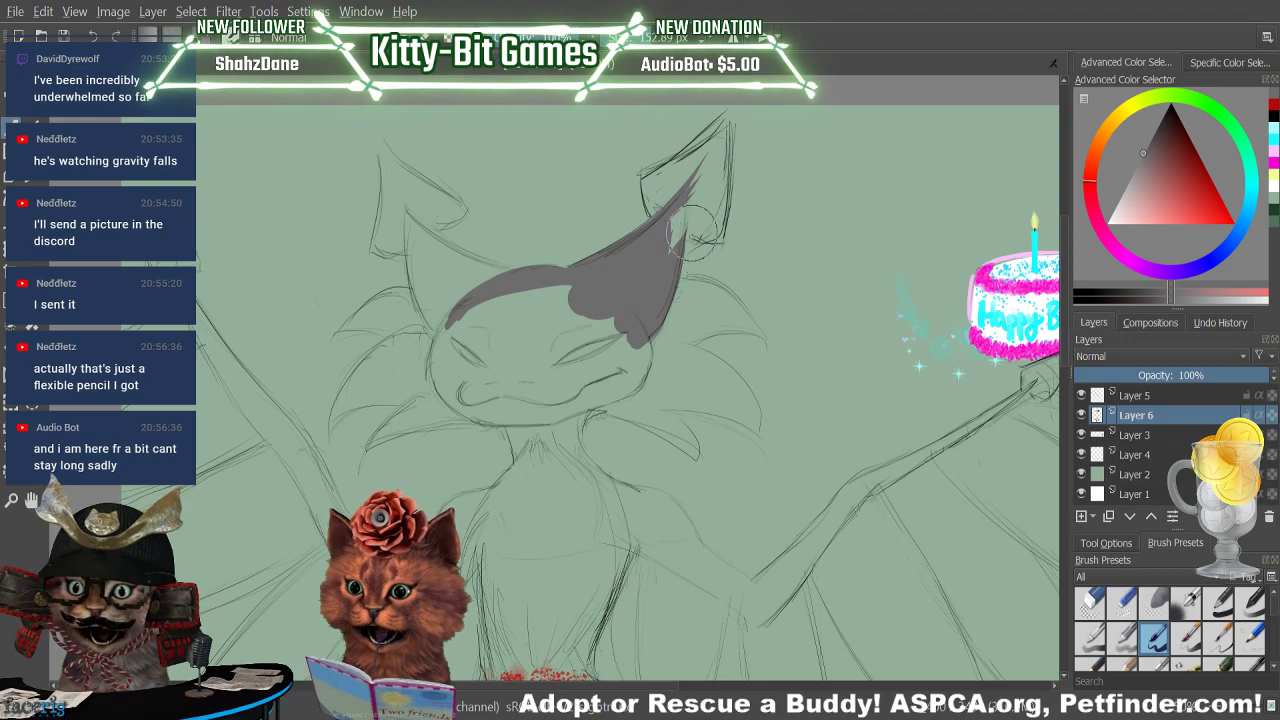
drag(648, 306, 706, 168)
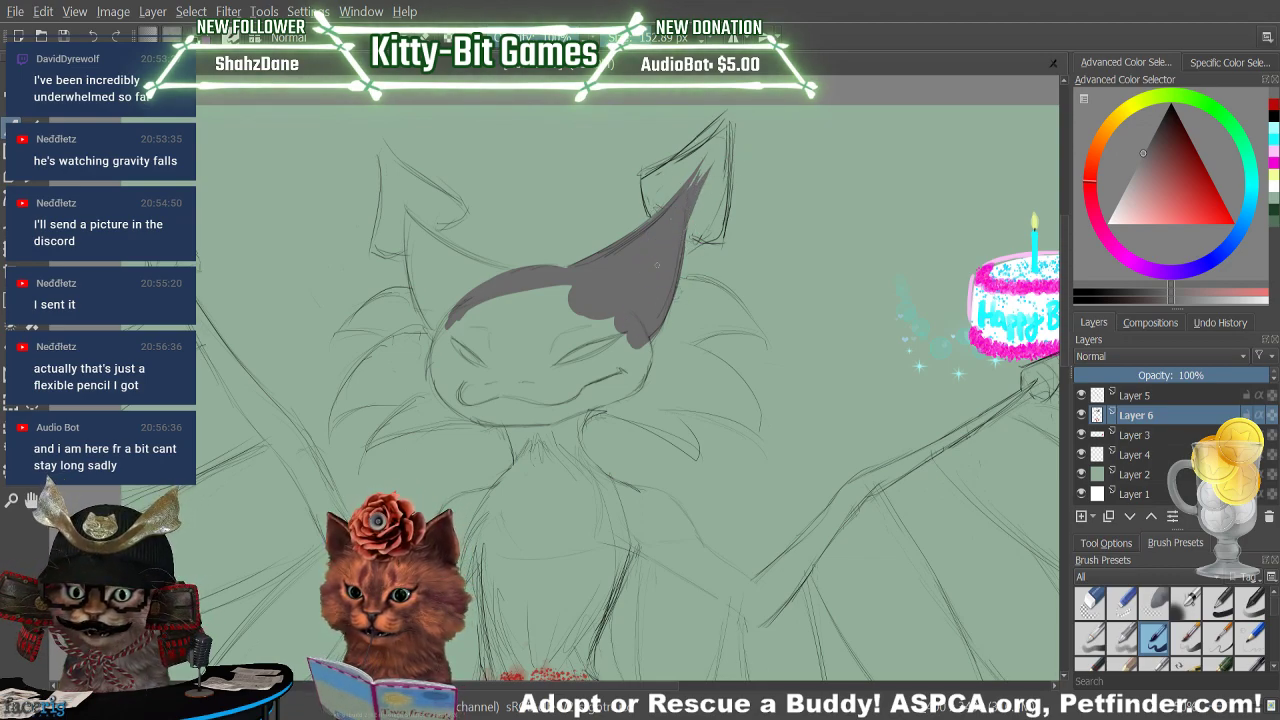
Outline and fill the arrowhead-shaped tip of the cake-side ear with dark grey, and undo the last stroke
mouse_move(672, 228)
mouse_down()
mouse_move(710, 160)
mouse_move(652, 178)
mouse_up()
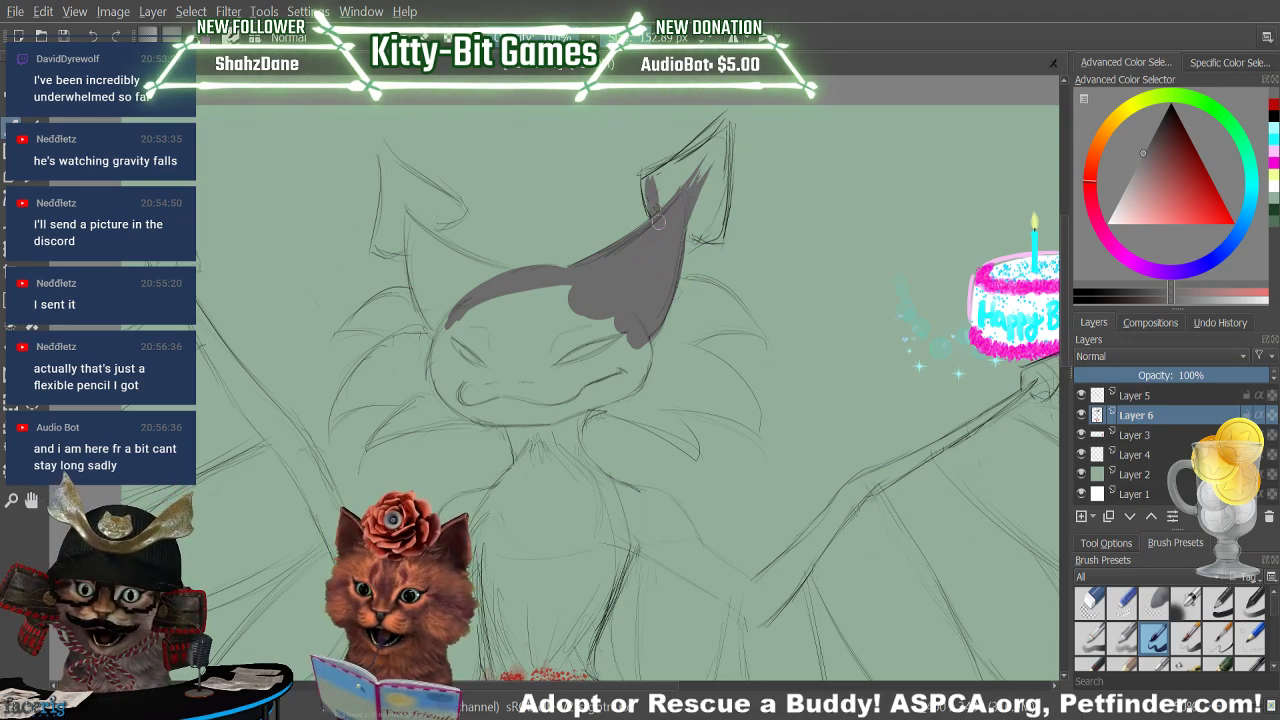
mouse_move(656, 210)
mouse_down()
mouse_move(657, 135)
mouse_move(663, 165)
mouse_move(647, 183)
mouse_move(694, 146)
mouse_up()
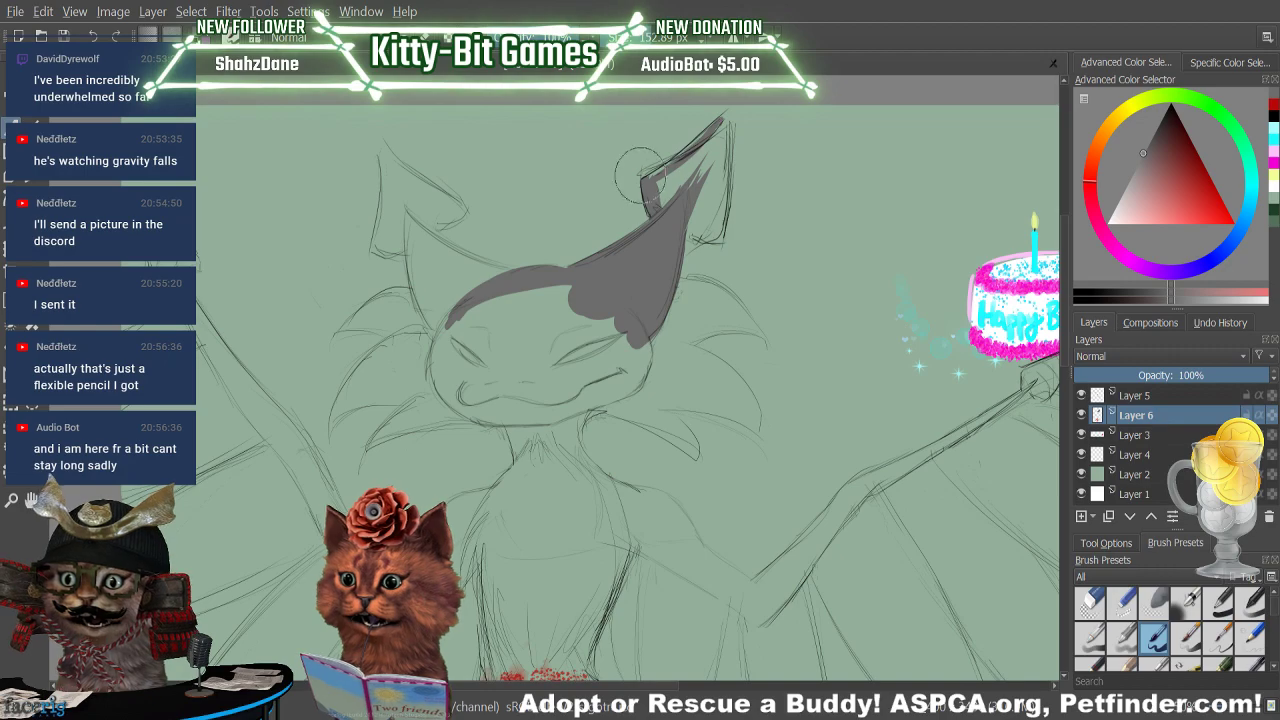
mouse_move(662, 180)
mouse_down()
mouse_move(686, 147)
mouse_move(664, 192)
mouse_move(704, 150)
mouse_up()
mouse_move(716, 240)
mouse_down()
mouse_move(737, 106)
mouse_move(714, 200)
mouse_move(694, 222)
mouse_move(680, 165)
mouse_move(668, 193)
mouse_move(730, 235)
mouse_move(673, 214)
mouse_move(728, 239)
mouse_move(697, 222)
mouse_move(721, 213)
mouse_move(709, 153)
mouse_move(705, 214)
mouse_move(731, 122)
mouse_move(708, 232)
mouse_move(722, 172)
mouse_move(703, 171)
mouse_move(712, 136)
mouse_up()
click(93, 34)
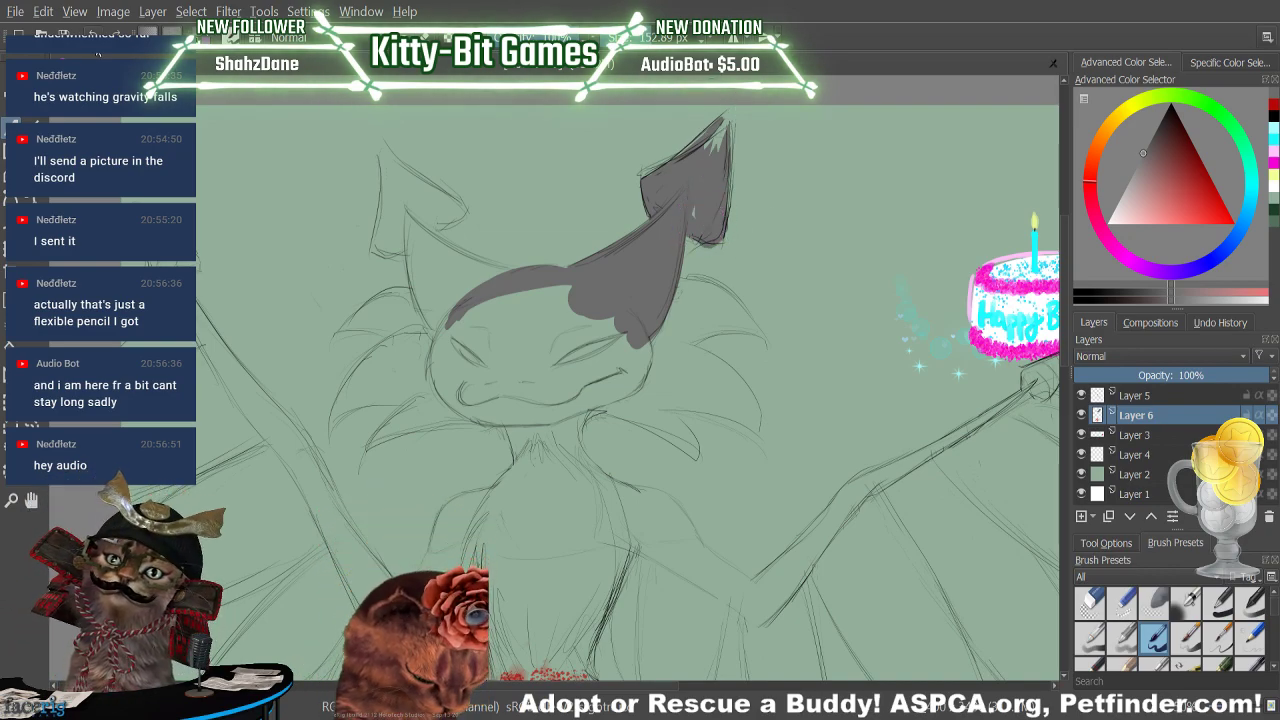
Fill the remaining gaps in the cake-side ear tip with dark grey up to its point
click(709, 221)
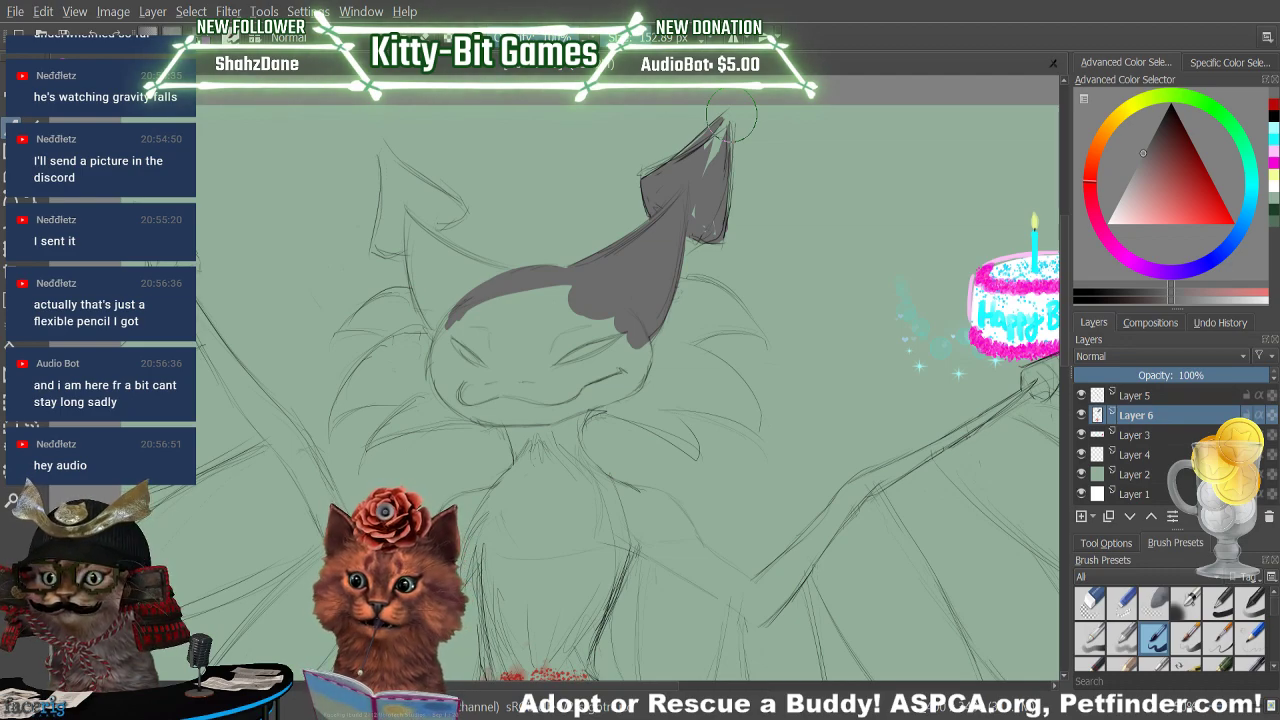
mouse_move(703, 206)
mouse_down()
mouse_move(714, 225)
mouse_move(722, 172)
mouse_up()
mouse_move(702, 224)
mouse_down()
mouse_move(698, 150)
mouse_move(712, 135)
mouse_up()
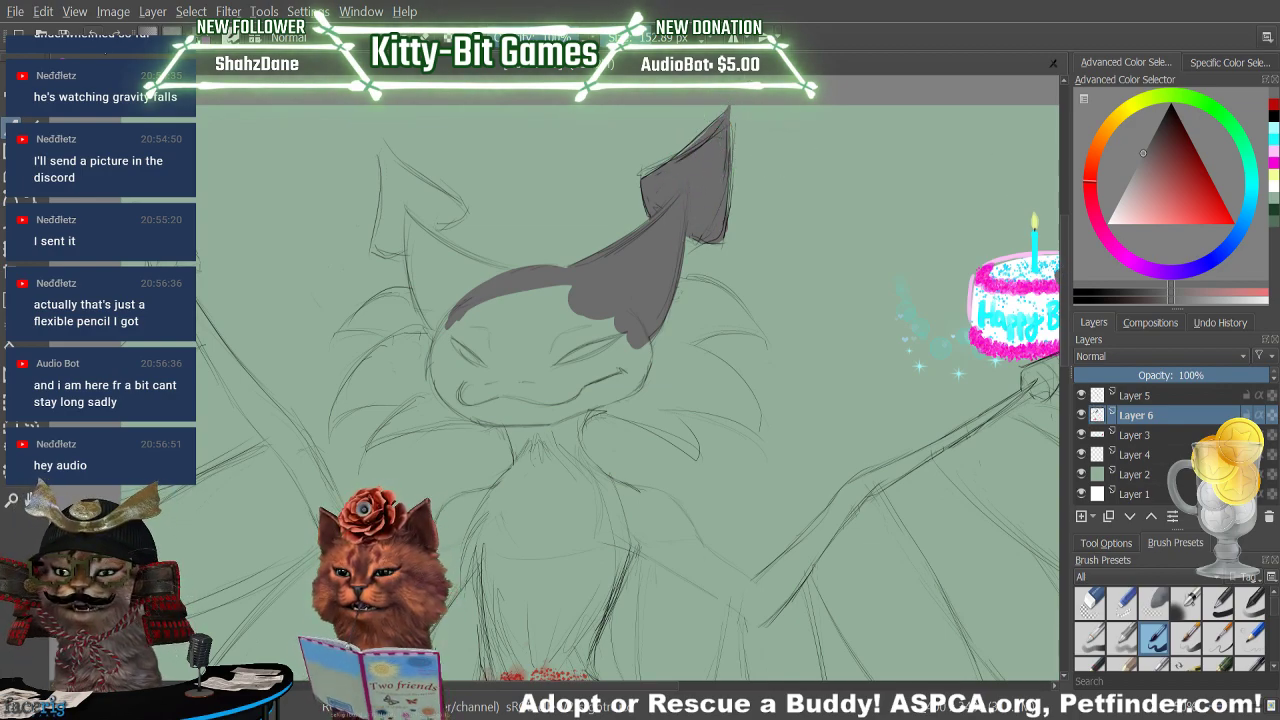
drag(1060, 228, 1062, 173)
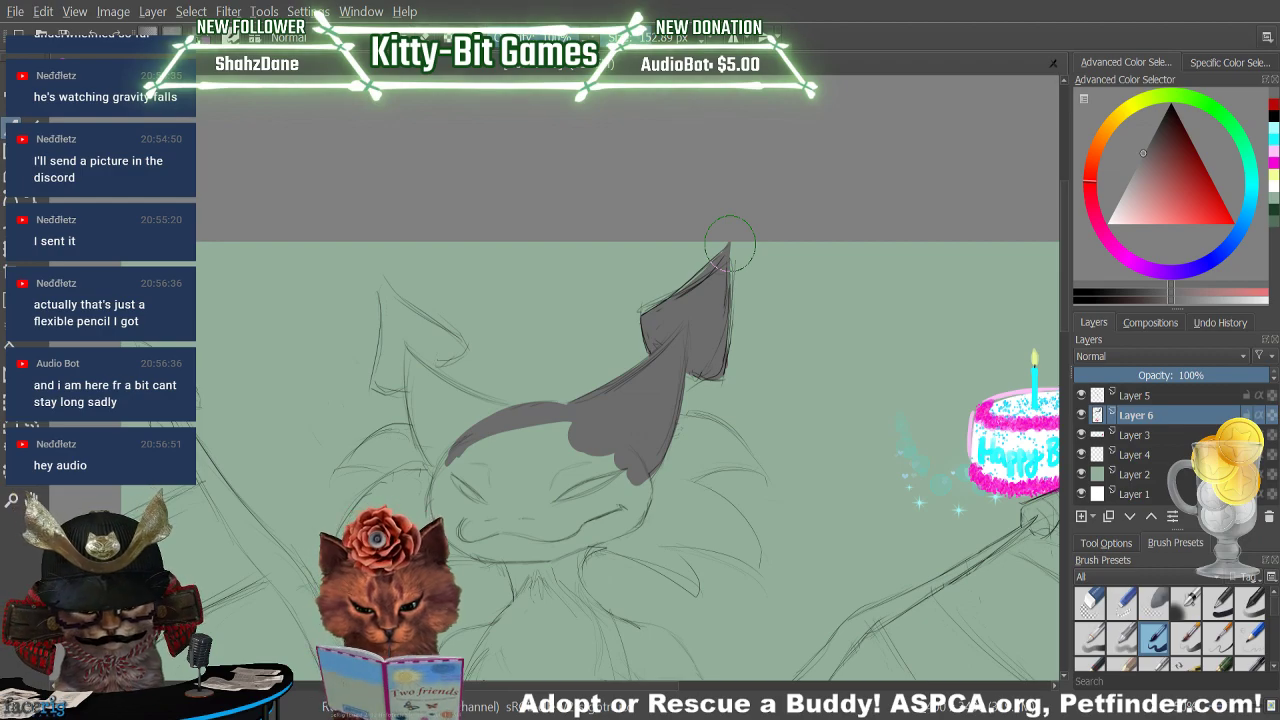
Trim the point of the cake-side ear tip with the eraser and repaint its edge in dark grey
key(e)
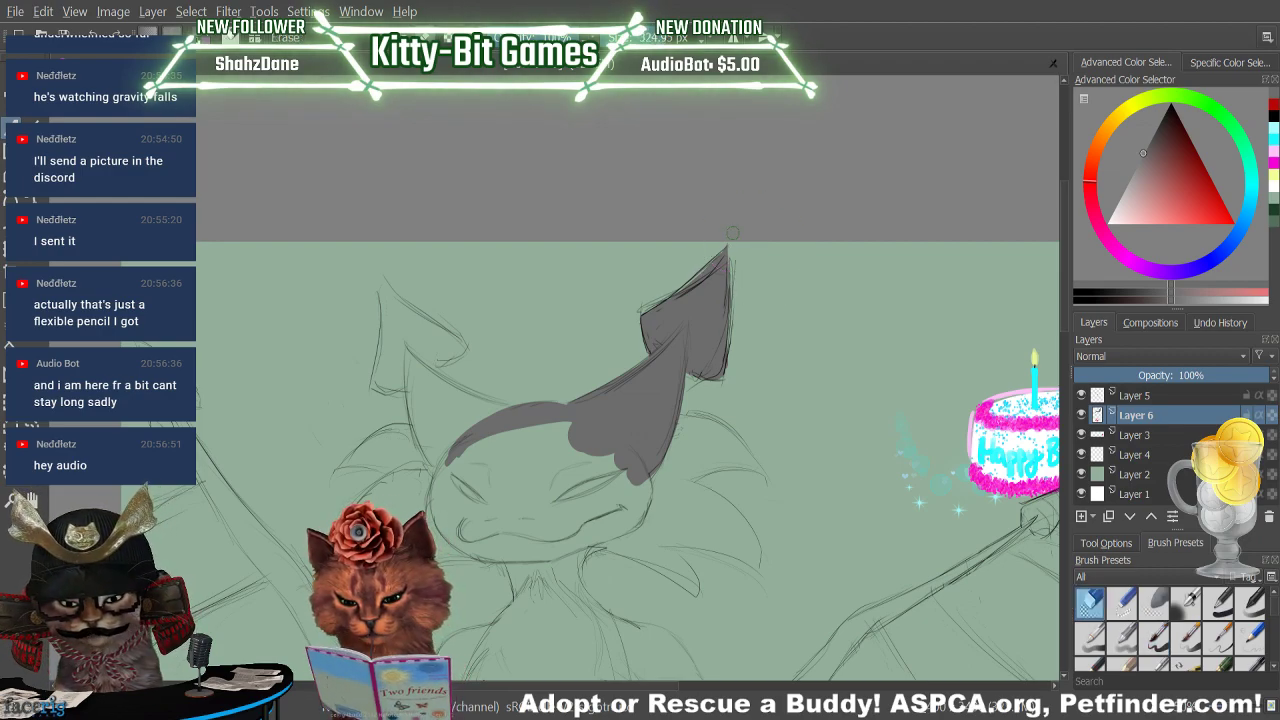
key(e)
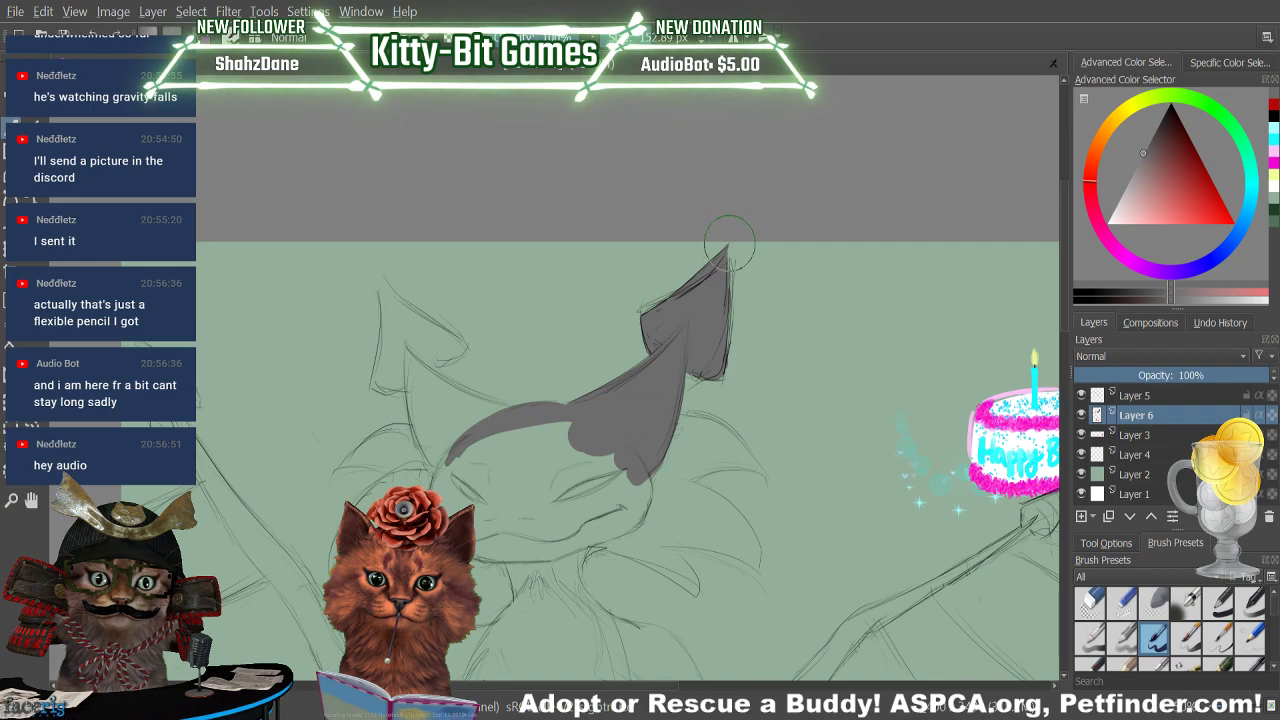
drag(730, 244, 727, 275)
key(e)
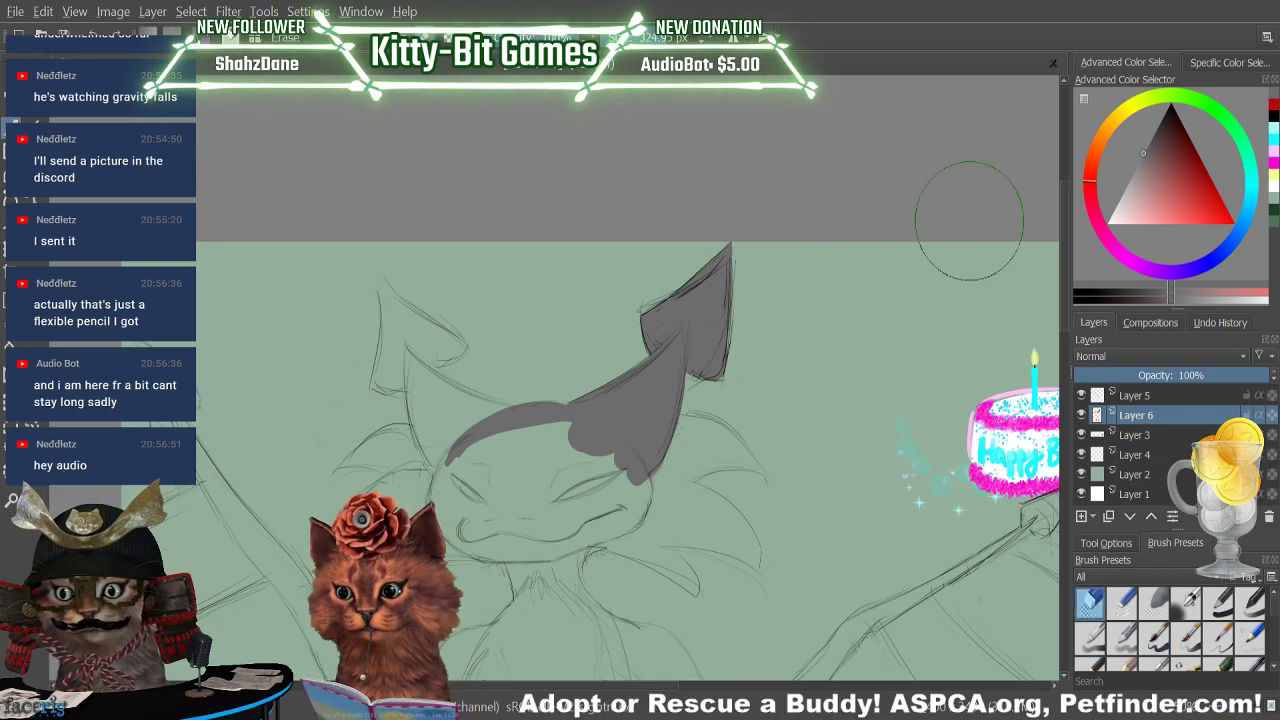
key(e)
mouse_move(724, 310)
mouse_down()
mouse_move(732, 262)
mouse_move(728, 272)
mouse_up()
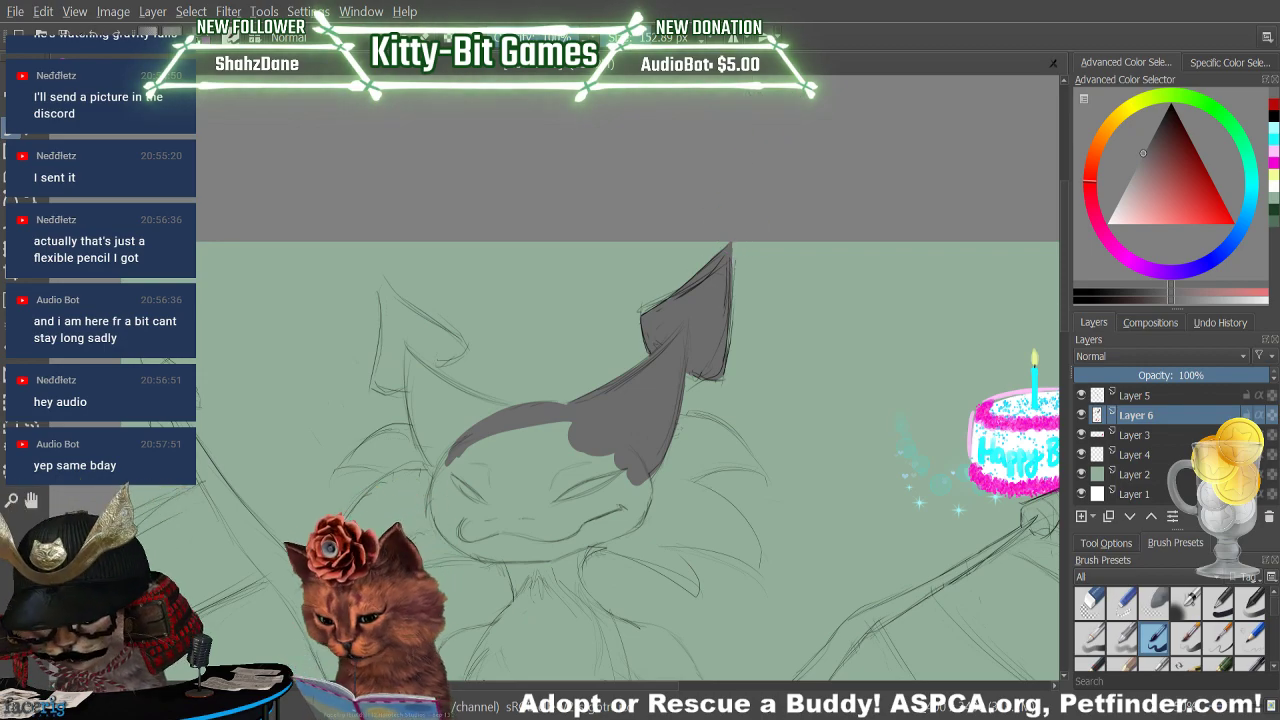
key(e)
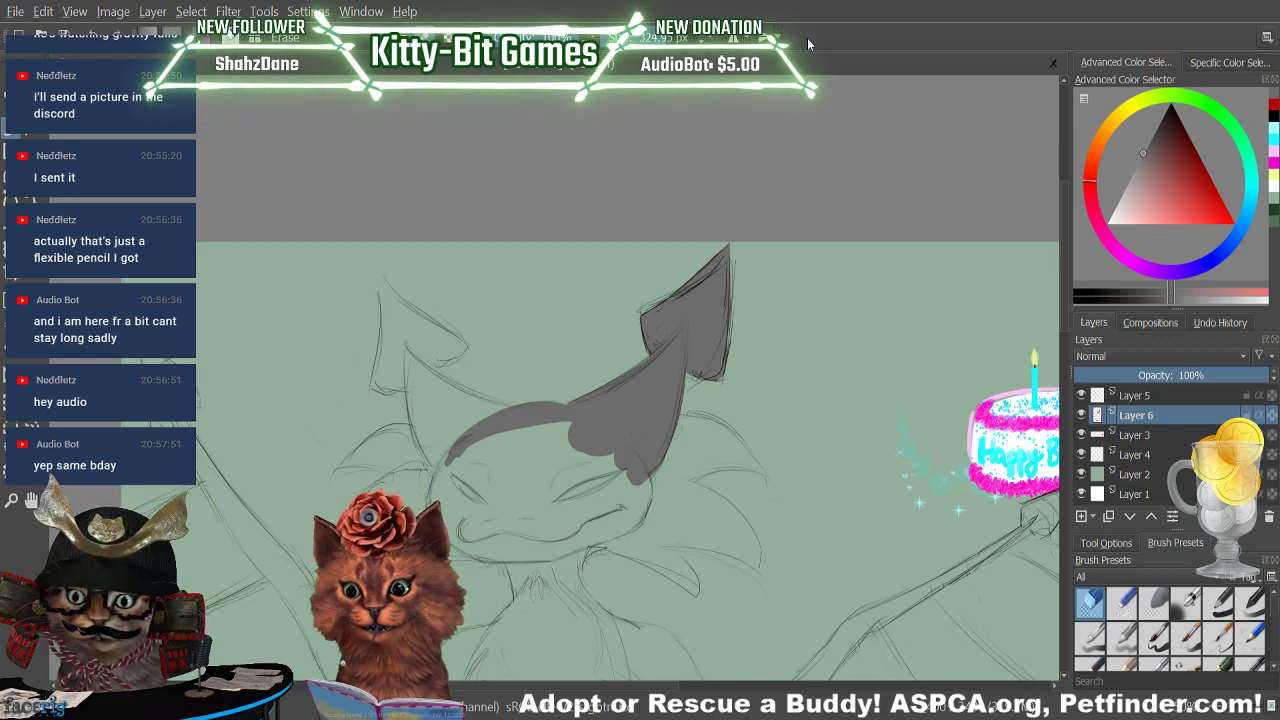
Outline and fill the arrowhead-shaped tip of the ear opposite the cake with dark grey
click(1154, 636)
drag(446, 350, 440, 372)
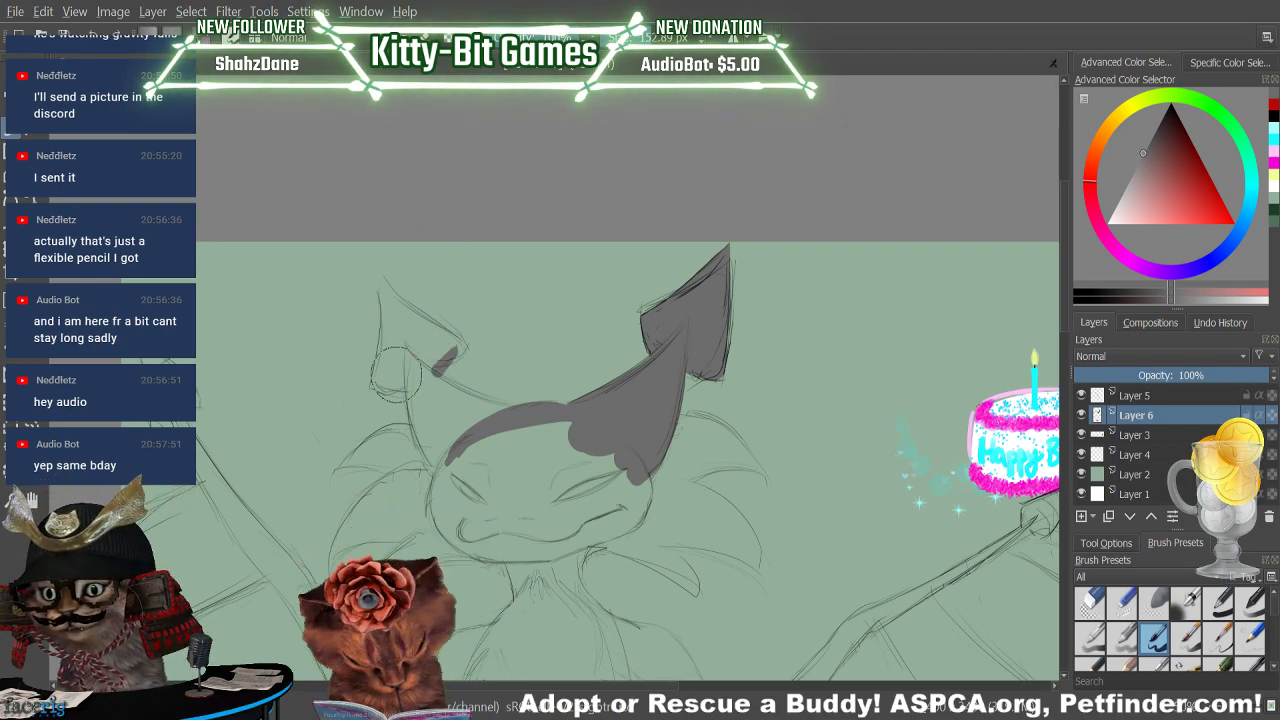
drag(378, 388, 416, 390)
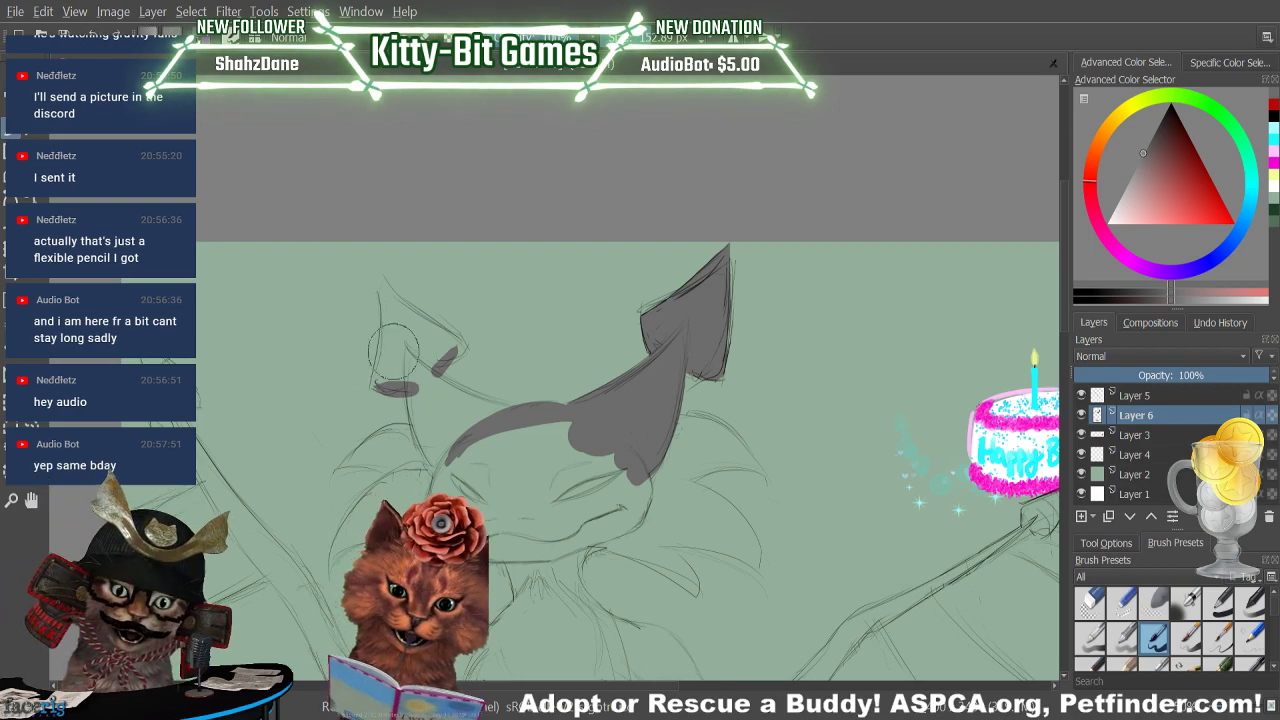
mouse_move(388, 384)
mouse_down()
mouse_move(399, 298)
mouse_move(419, 379)
mouse_move(391, 314)
mouse_move(426, 376)
mouse_move(384, 297)
mouse_move(431, 366)
mouse_move(391, 284)
mouse_move(440, 359)
mouse_move(398, 306)
mouse_move(449, 343)
mouse_move(387, 284)
mouse_move(449, 343)
mouse_move(392, 301)
mouse_move(427, 335)
mouse_move(400, 369)
mouse_up()
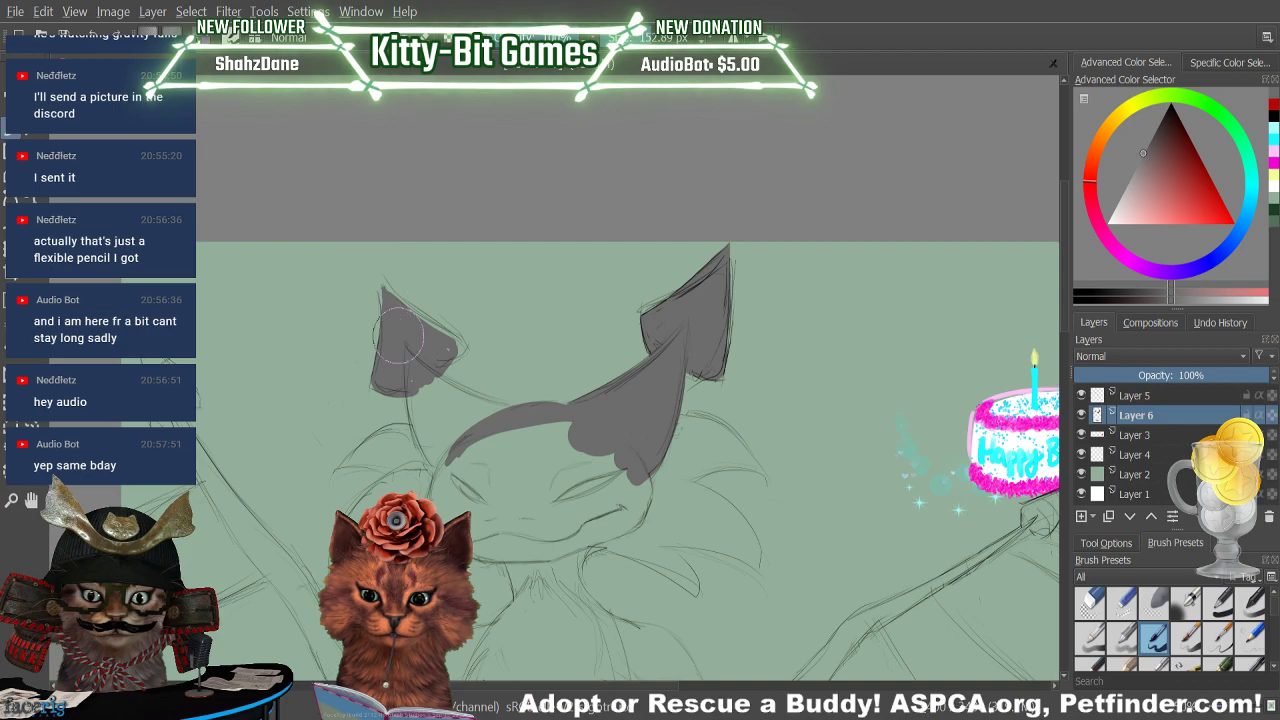
drag(396, 335, 371, 263)
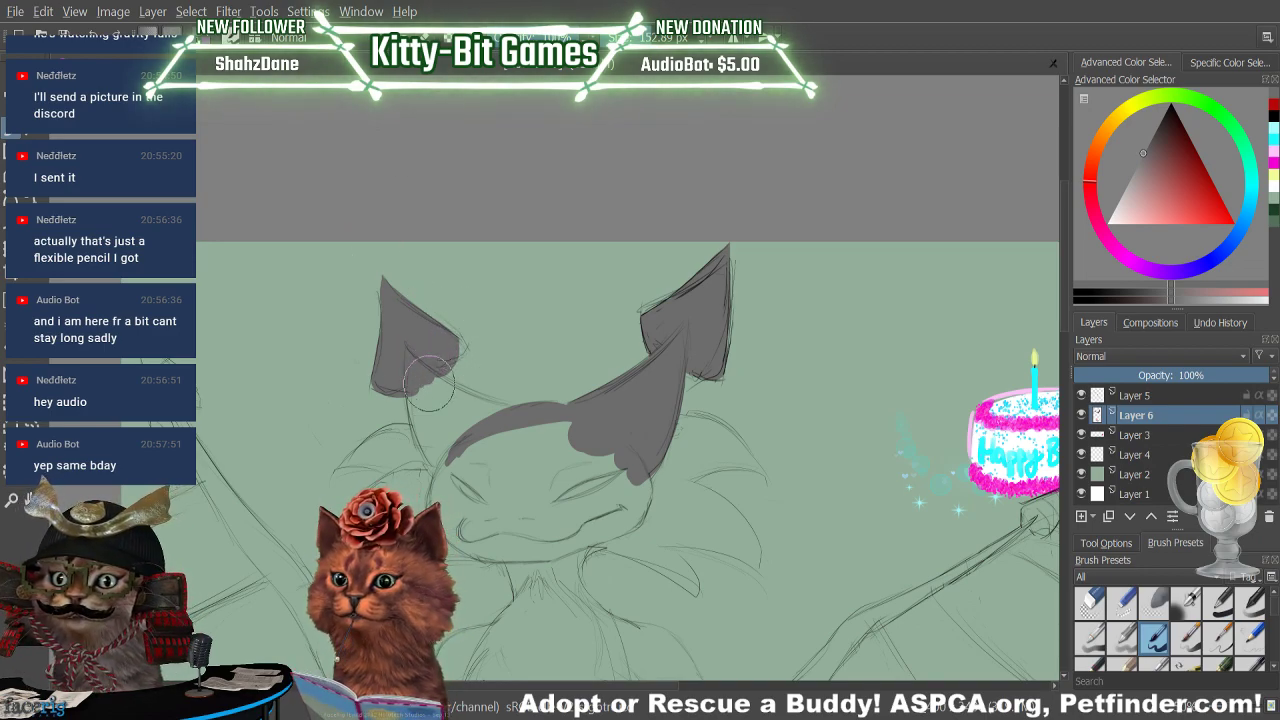
Paint the ear opposite the cake dark grey from beneath its tip down to the forehead
mouse_move(404, 384)
mouse_down()
mouse_move(426, 442)
mouse_move(450, 458)
mouse_move(440, 452)
mouse_up()
mouse_move(414, 386)
mouse_down()
mouse_move(468, 482)
mouse_move(480, 440)
mouse_up()
drag(426, 372, 490, 424)
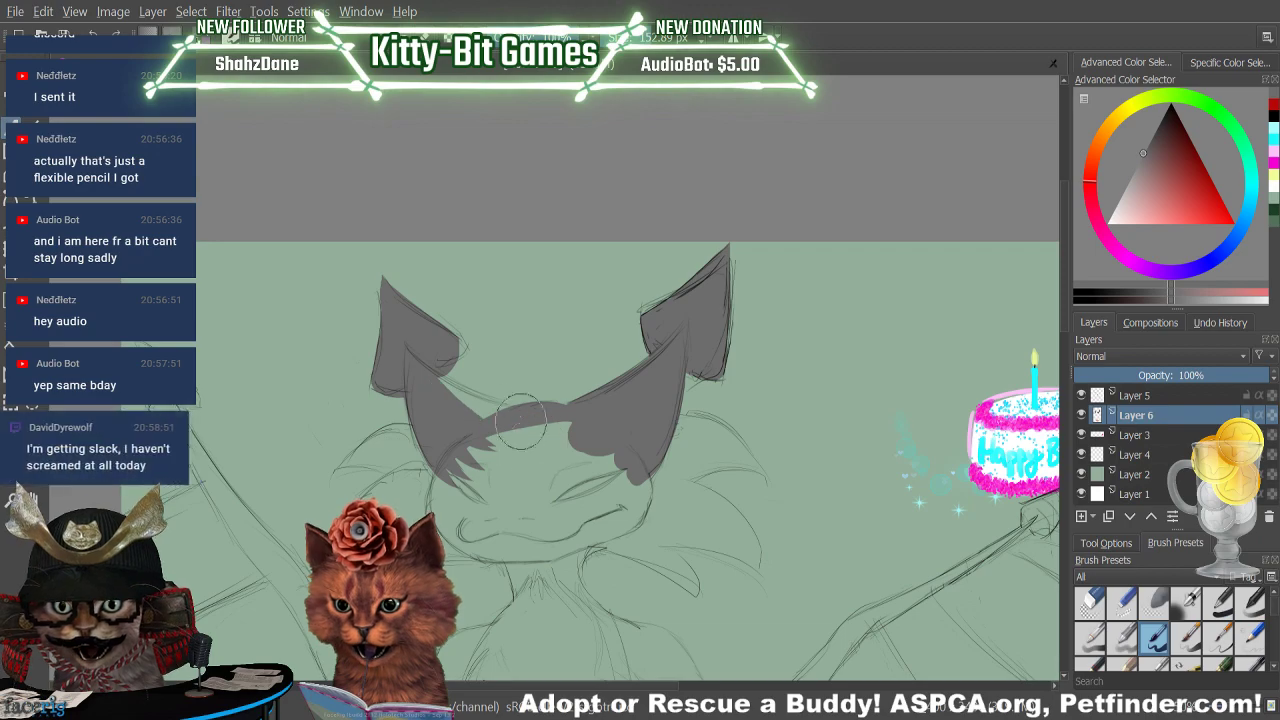
mouse_move(402, 350)
mouse_down()
mouse_move(414, 378)
mouse_move(482, 394)
mouse_up()
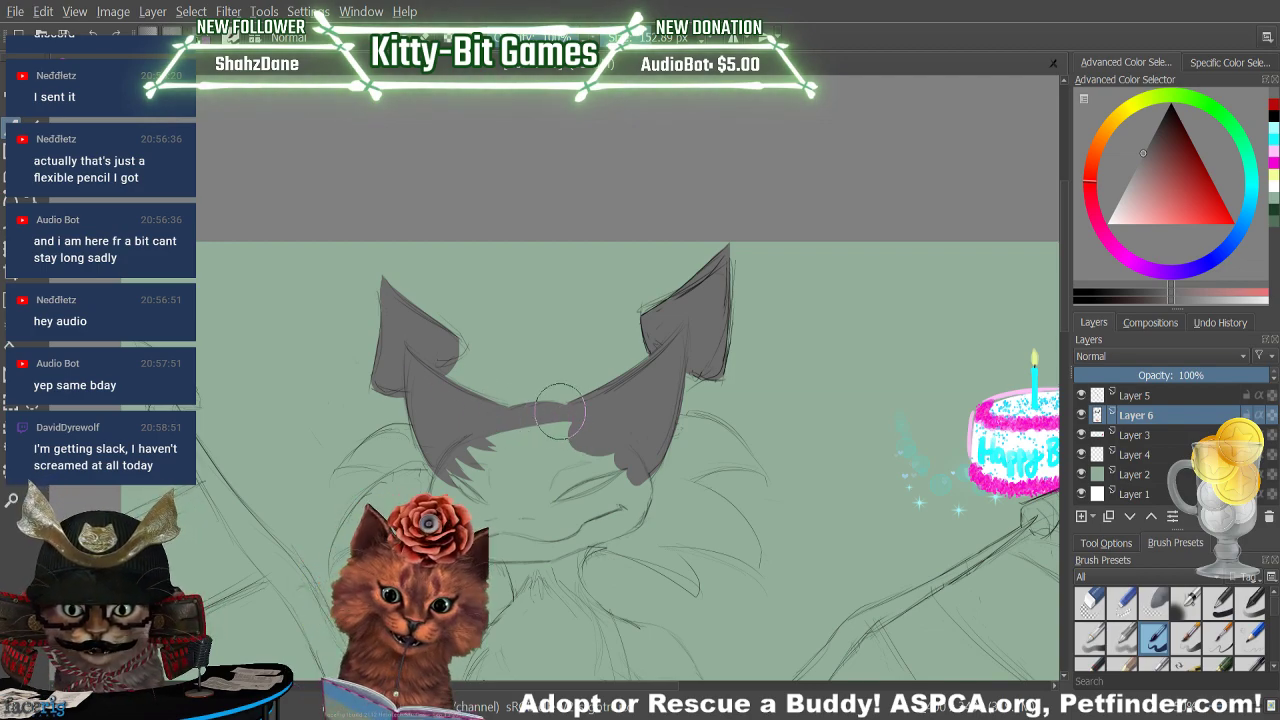
Fill the forehead, face and chin with dark grey and paint spiky fur tufts at both cheeks
mouse_move(572, 421)
mouse_down()
mouse_move(494, 436)
mouse_move(567, 423)
mouse_move(500, 480)
mouse_move(570, 450)
mouse_move(531, 463)
mouse_move(565, 433)
mouse_move(583, 440)
mouse_up()
mouse_move(541, 478)
mouse_down()
mouse_move(583, 383)
mouse_move(545, 512)
mouse_move(633, 458)
mouse_move(570, 518)
mouse_move(609, 511)
mouse_move(628, 487)
mouse_move(522, 505)
mouse_move(560, 482)
mouse_move(618, 475)
mouse_move(640, 432)
mouse_up()
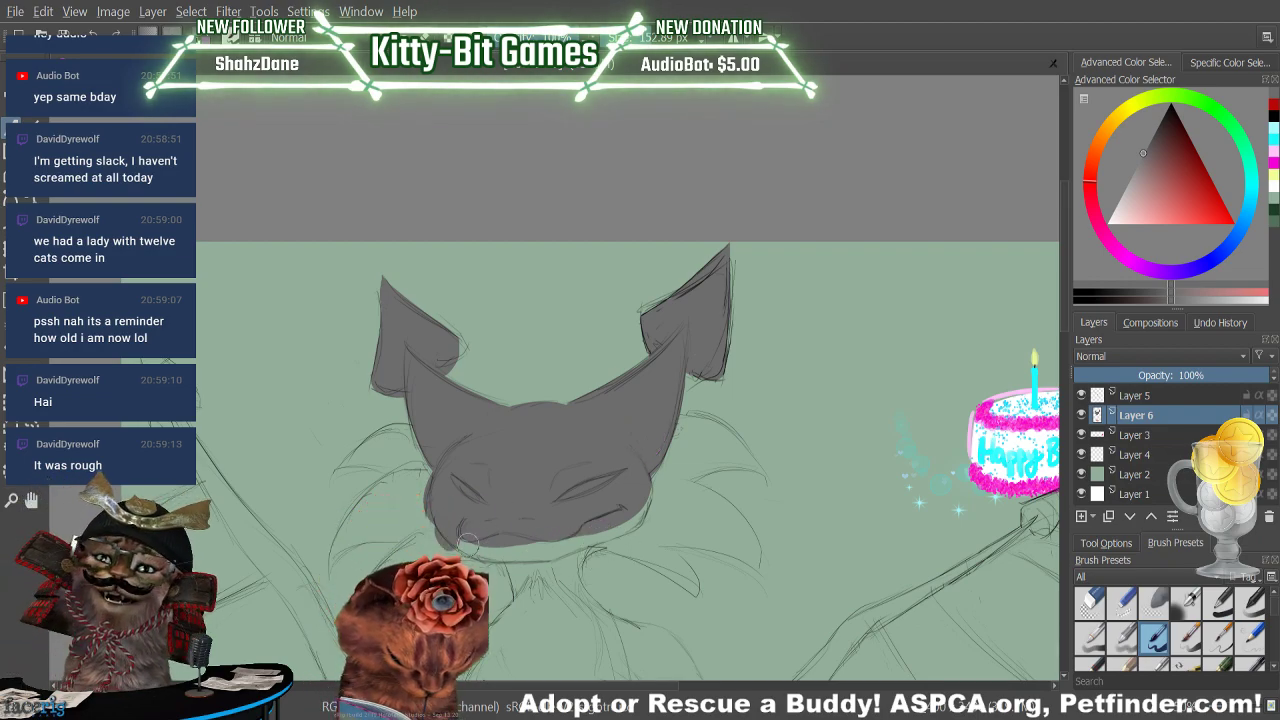
mouse_move(468, 544)
mouse_down()
mouse_move(540, 515)
mouse_move(488, 535)
mouse_move(637, 511)
mouse_move(680, 457)
mouse_up()
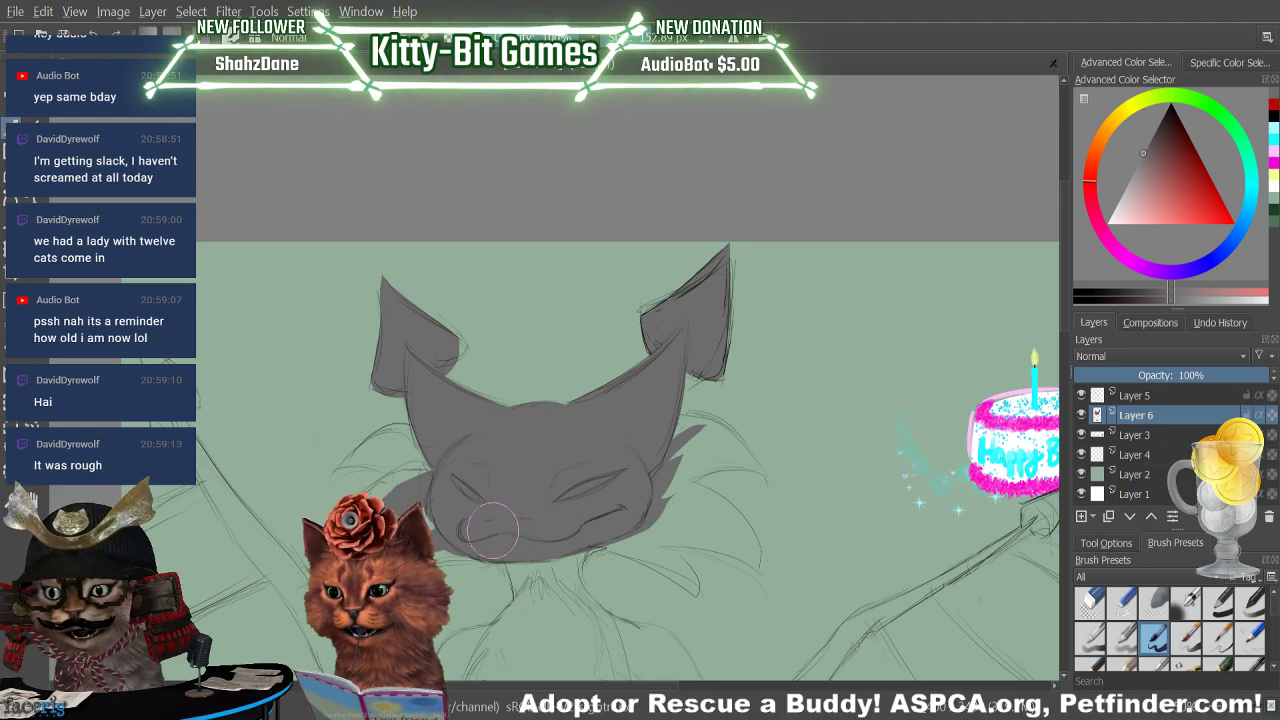
Paint the neck below the chin dark grey with downward strokes onto the upper chest
drag(1062, 294, 1062, 342)
drag(504, 379, 526, 458)
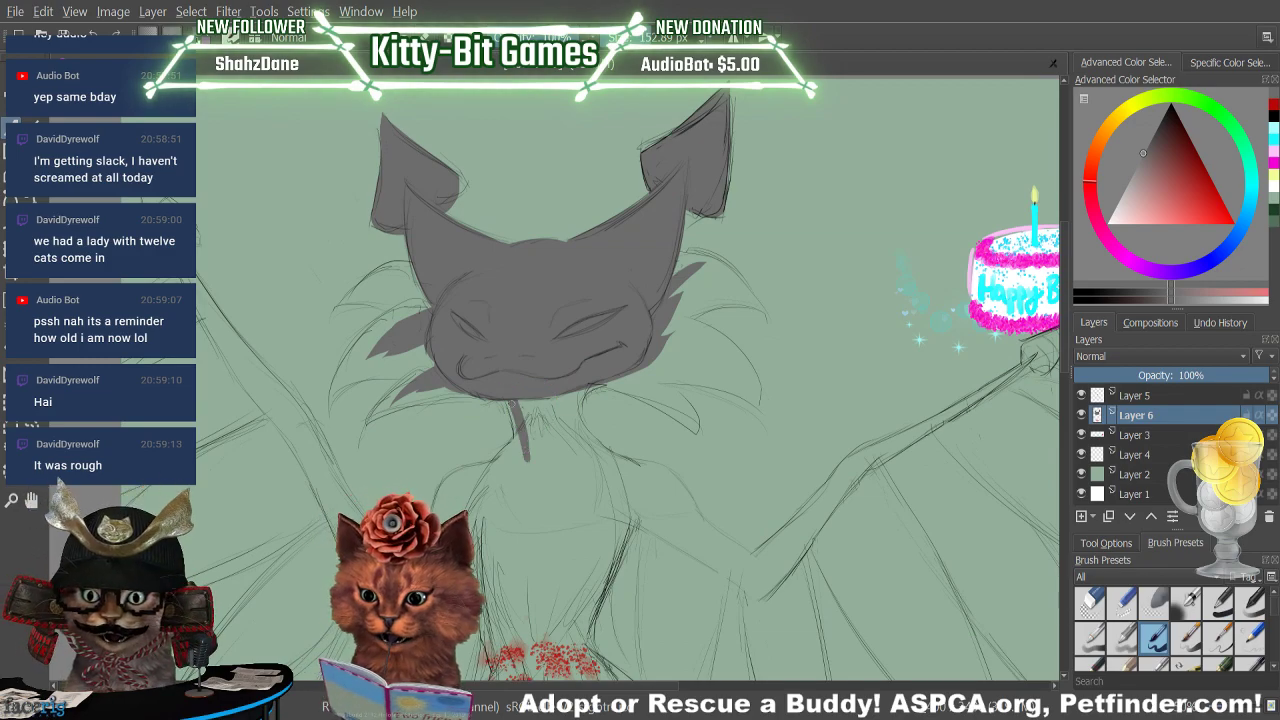
drag(509, 402, 532, 450)
drag(533, 398, 556, 455)
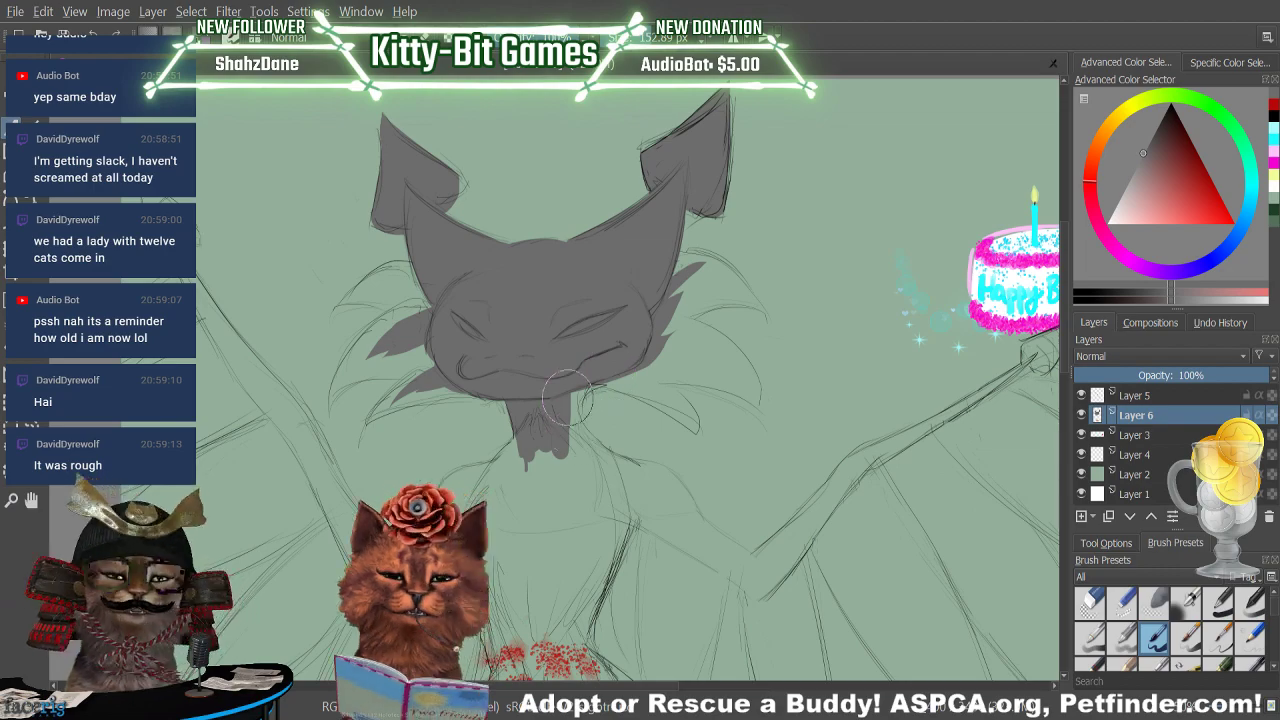
Paint the cake-side shoulder and upper arm dark grey from the neck down to the elbow
mouse_move(560, 398)
mouse_down()
mouse_move(576, 440)
mouse_move(646, 478)
mouse_up()
mouse_move(590, 432)
mouse_down()
mouse_move(682, 492)
mouse_move(615, 470)
mouse_move(563, 418)
mouse_move(675, 528)
mouse_up()
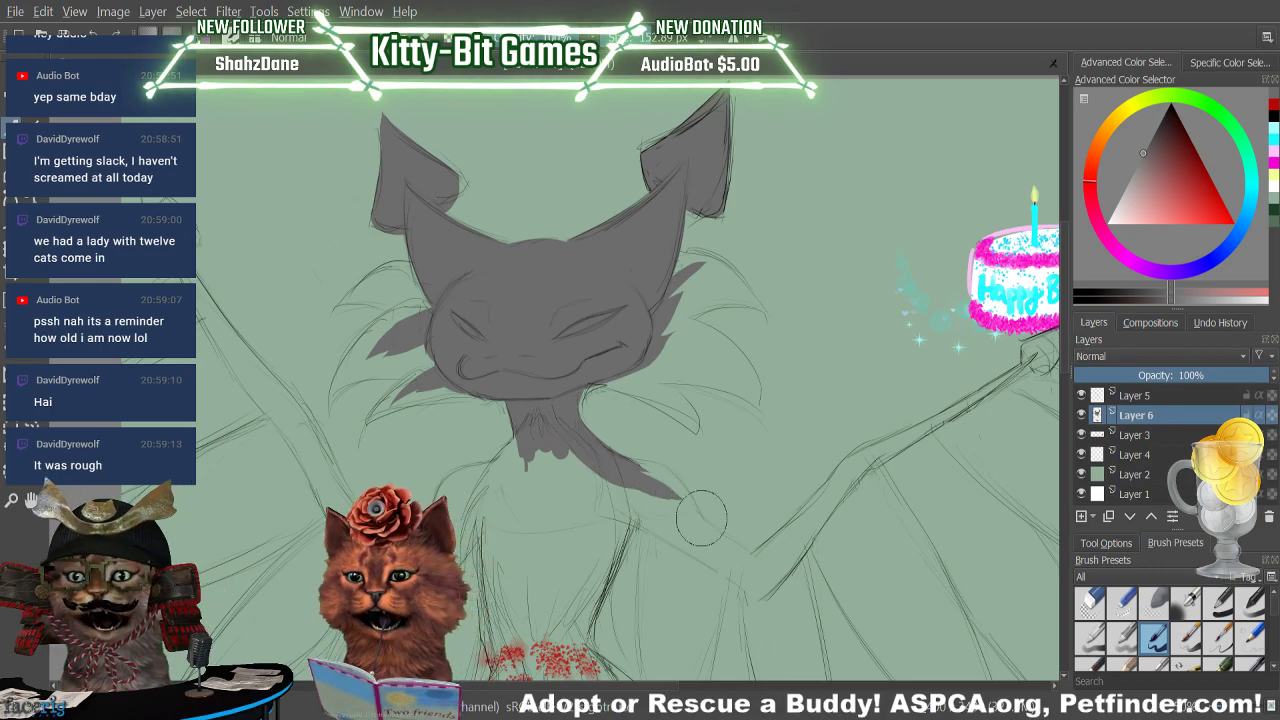
drag(619, 473, 704, 547)
mouse_move(640, 494)
mouse_down()
mouse_move(762, 576)
mouse_move(642, 491)
mouse_move(764, 598)
mouse_up()
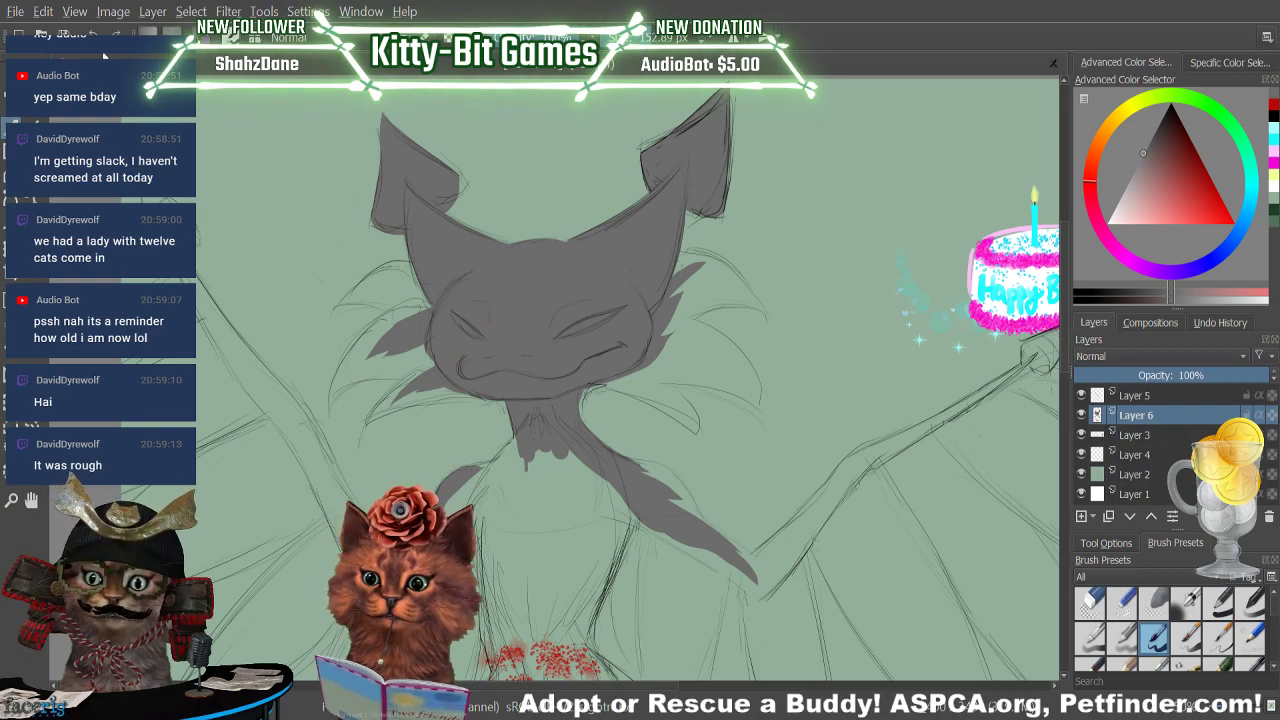
Fill the upper arm opposite the cake with dark grey and fill out the cake-side upper arm to its sketched outline
key(e)
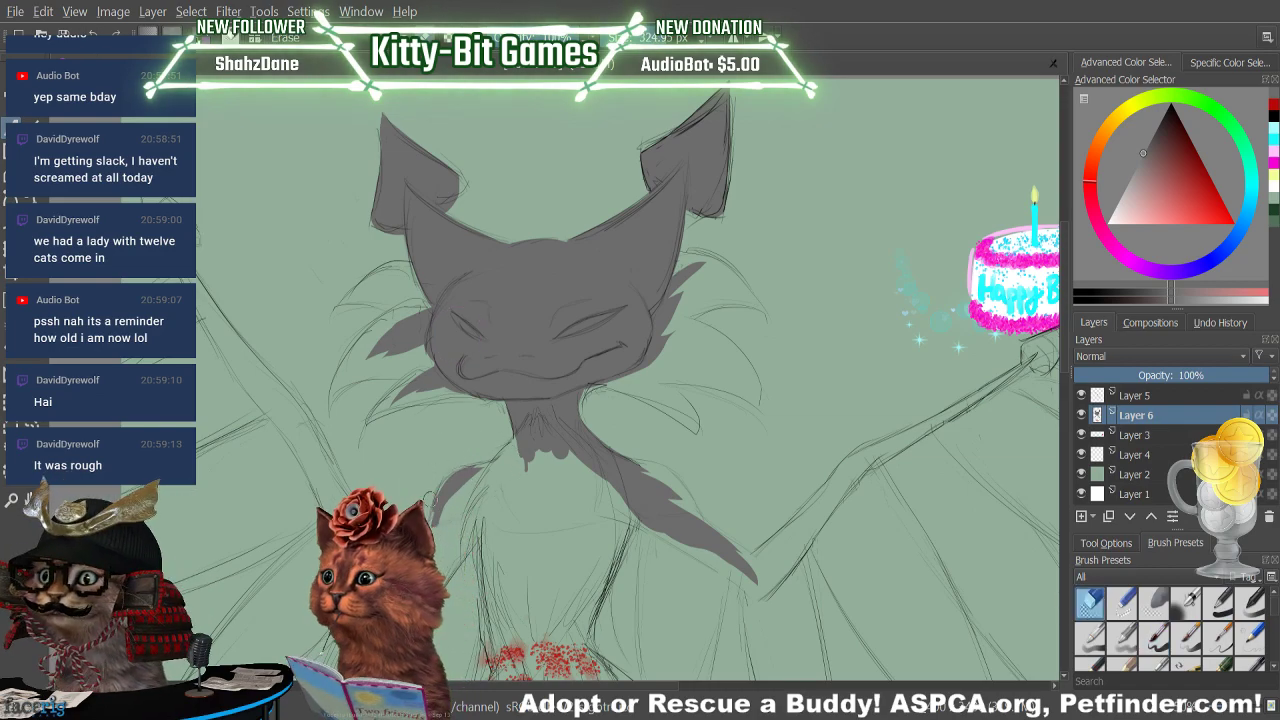
key(e)
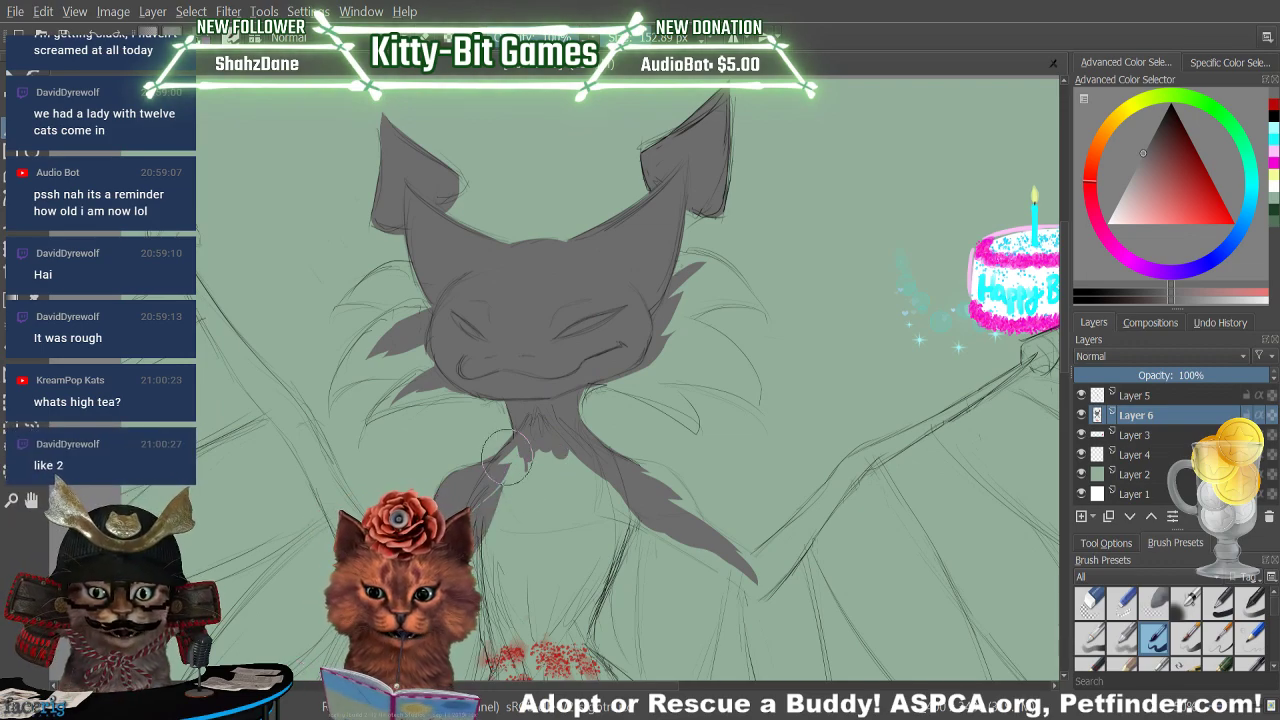
key(slash)
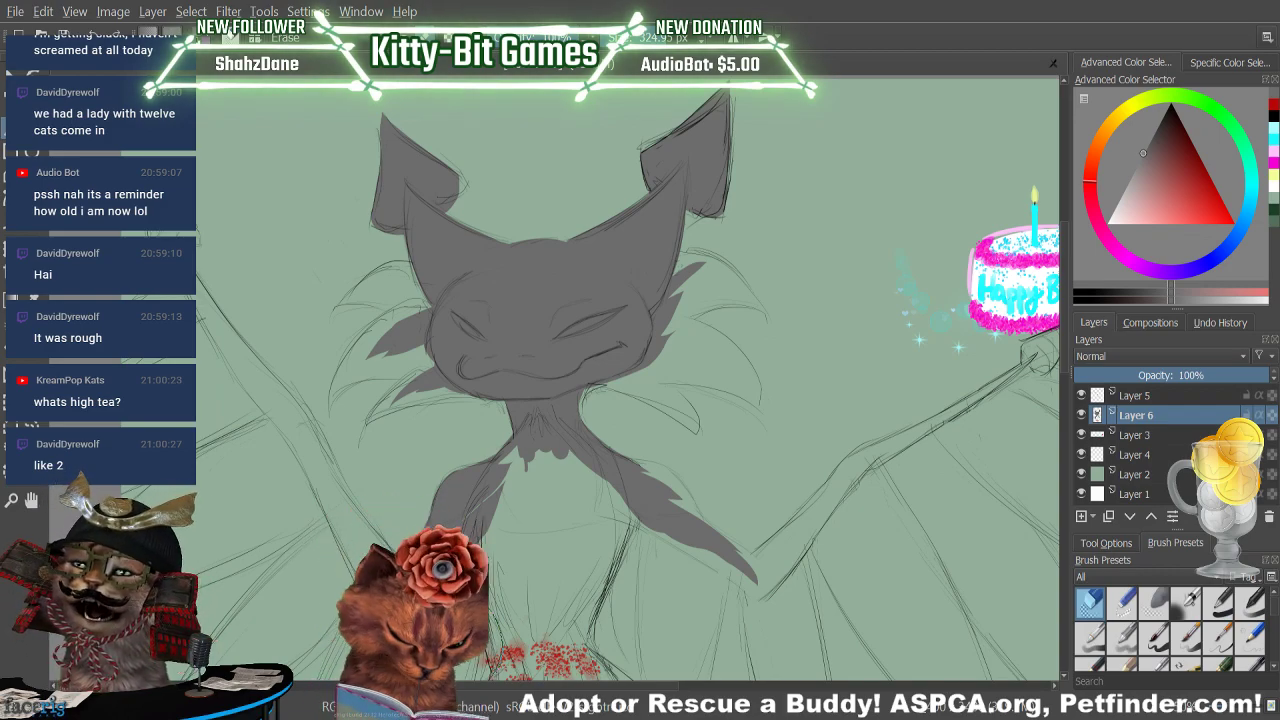
key(e)
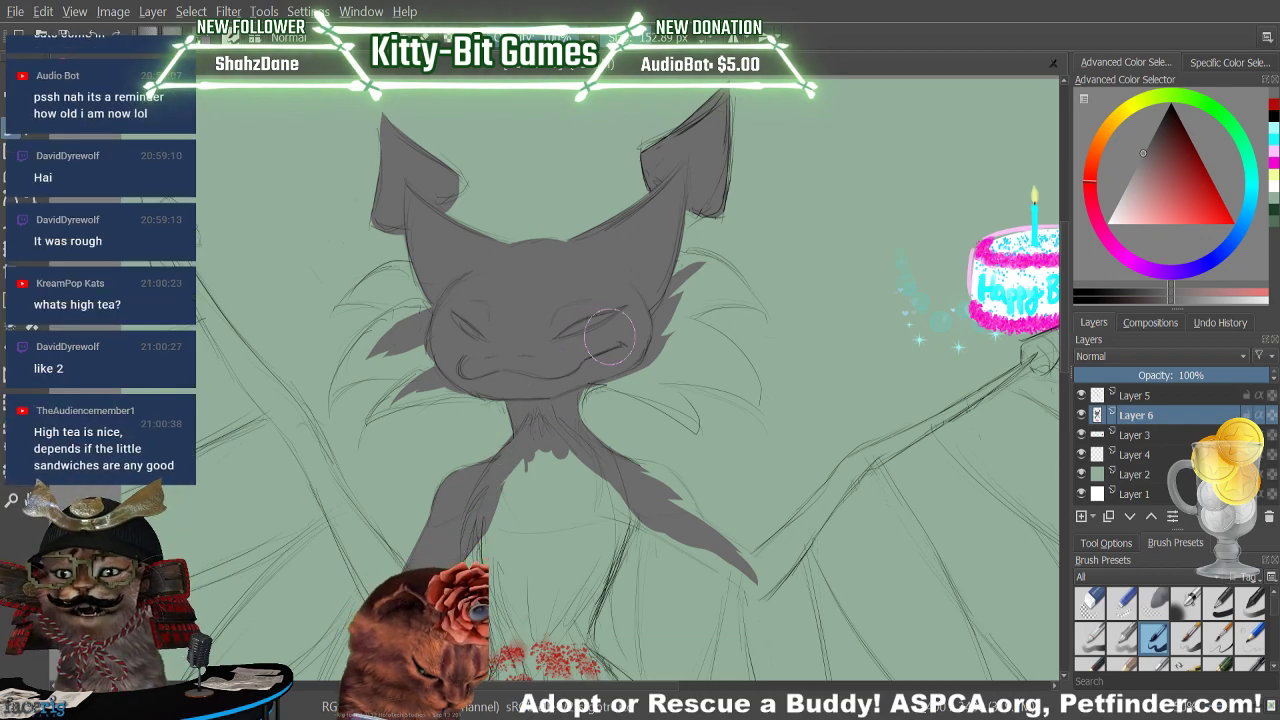
mouse_move(603, 493)
mouse_down()
mouse_move(749, 587)
mouse_move(718, 577)
mouse_move(682, 528)
mouse_move(601, 500)
mouse_move(727, 560)
mouse_up()
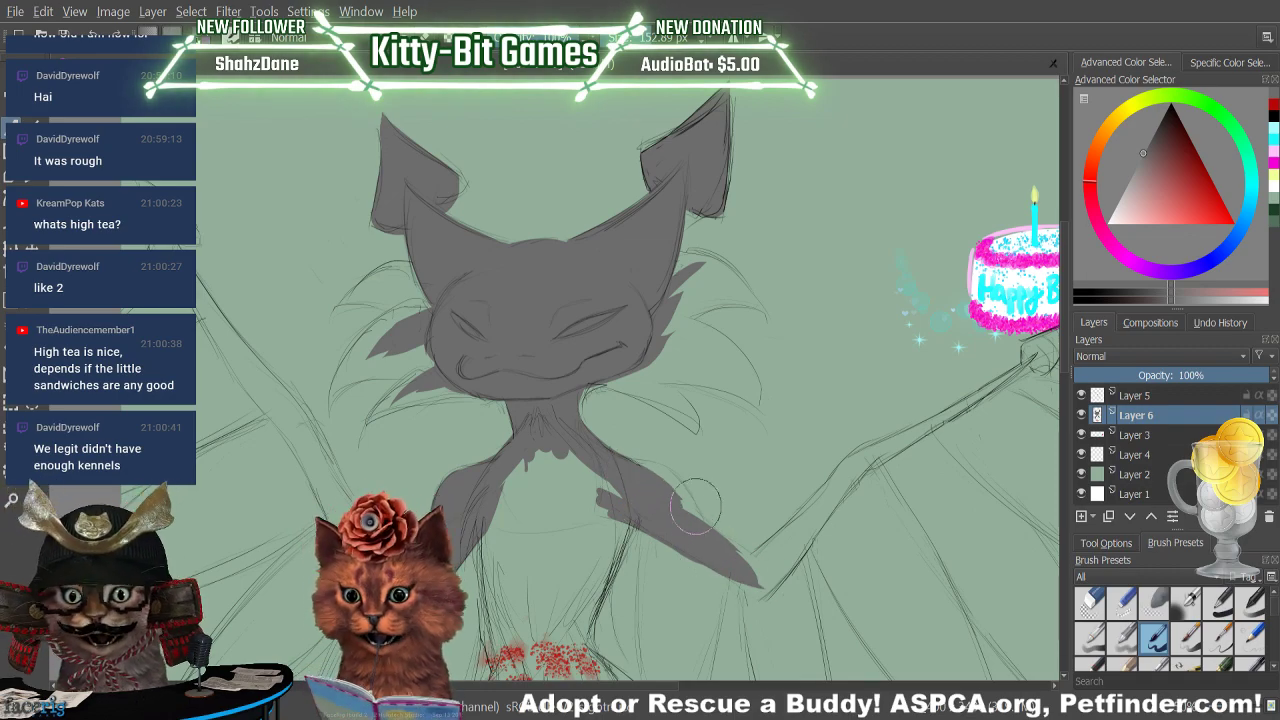
mouse_move(608, 486)
mouse_down()
mouse_move(705, 543)
mouse_move(625, 469)
mouse_move(698, 528)
mouse_move(631, 469)
mouse_move(679, 493)
mouse_move(712, 539)
mouse_move(668, 500)
mouse_up()
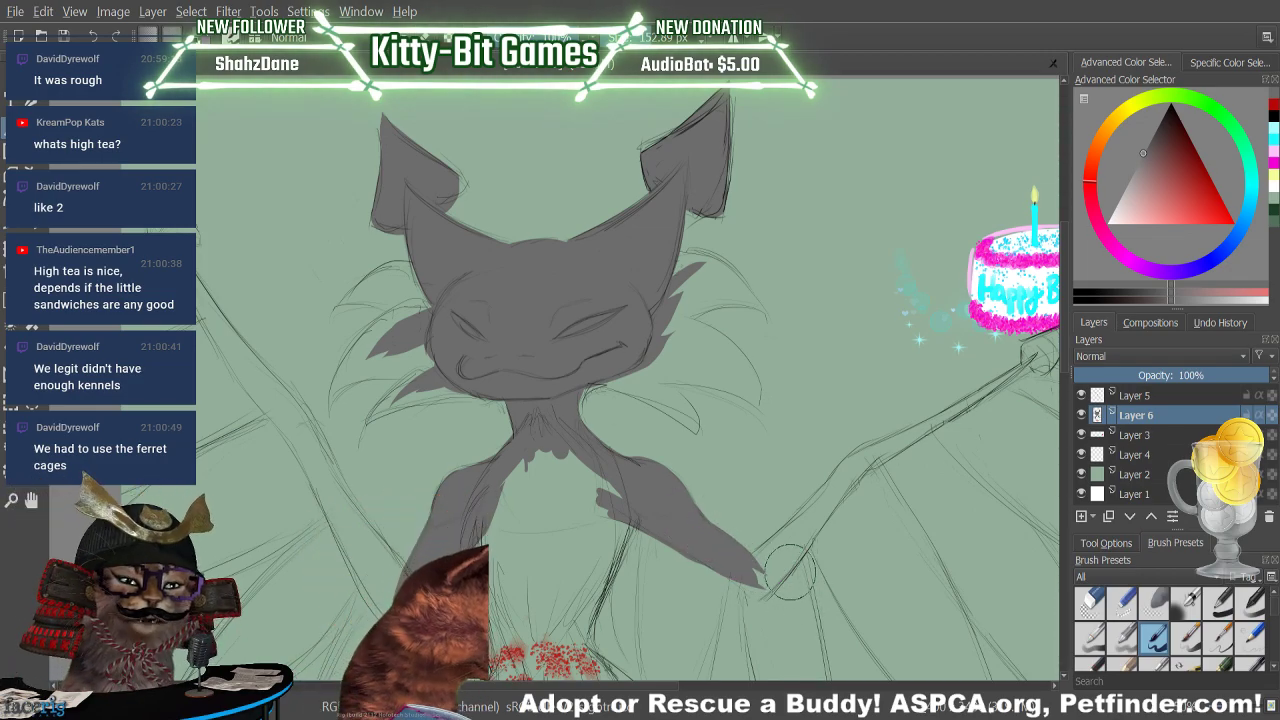
Paint the cake-side forearm dark grey from the elbow to the wrist and round out the elbow
drag(765, 575, 800, 520)
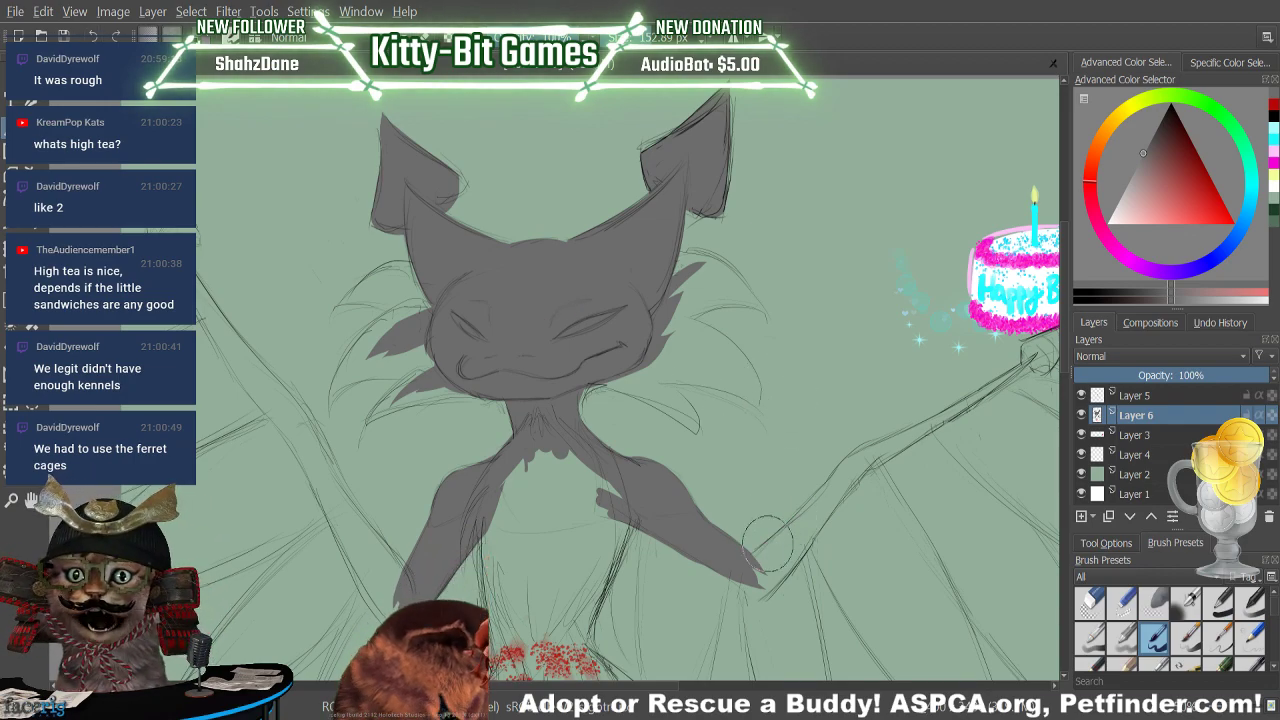
click(89, 34)
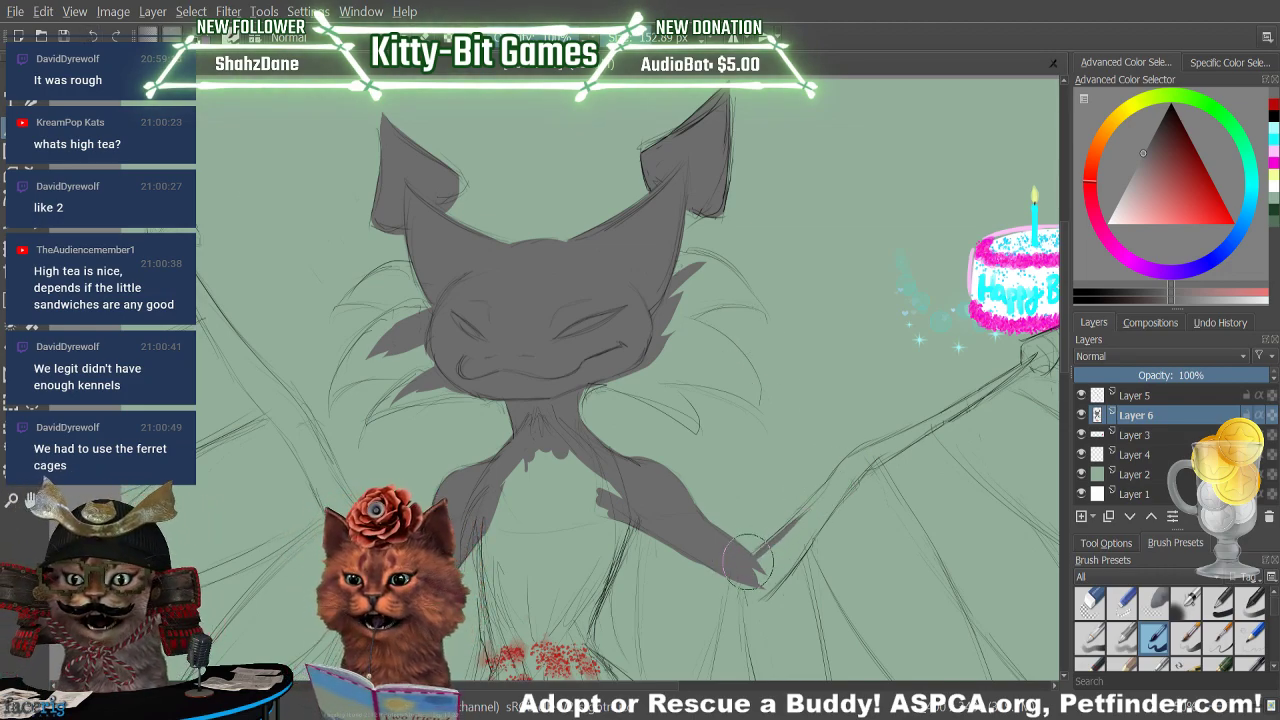
mouse_move(742, 568)
mouse_down()
mouse_move(810, 502)
mouse_move(760, 547)
mouse_move(801, 516)
mouse_move(760, 574)
mouse_move(869, 435)
mouse_move(784, 567)
mouse_move(853, 464)
mouse_up()
drag(807, 528, 935, 420)
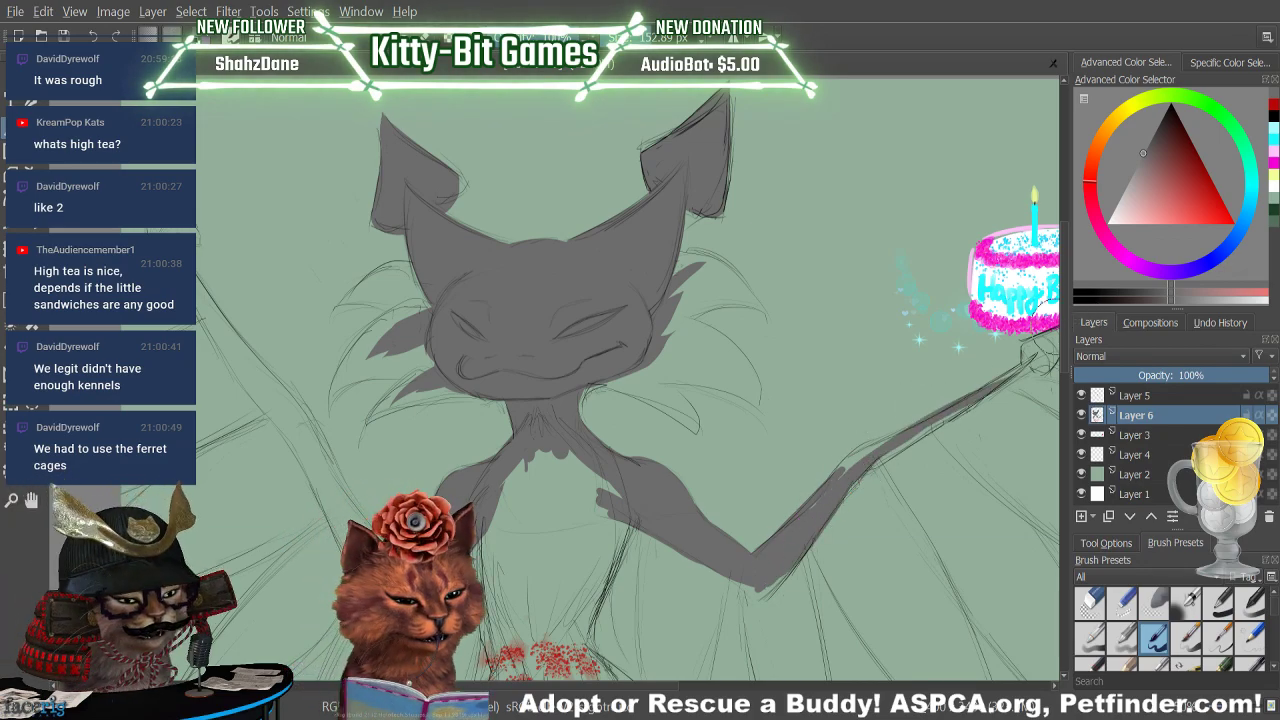
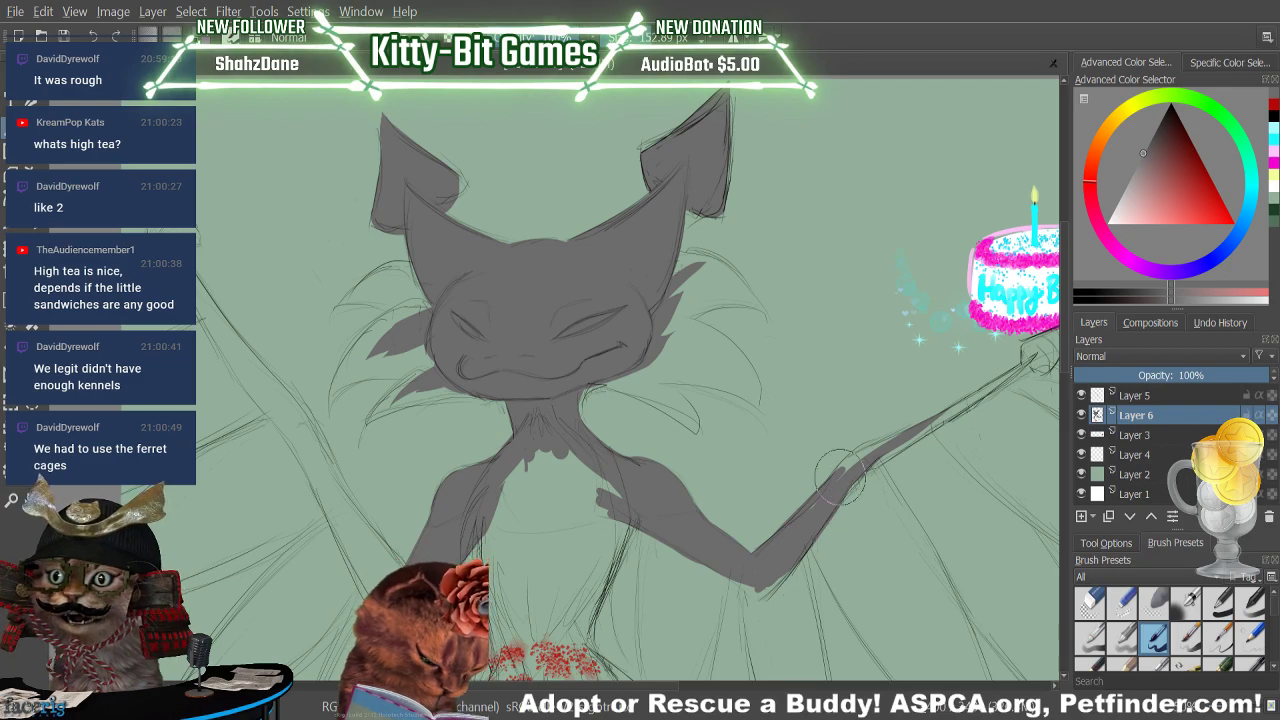
mouse_move(826, 490)
mouse_down()
mouse_move(868, 450)
mouse_move(998, 388)
mouse_up()
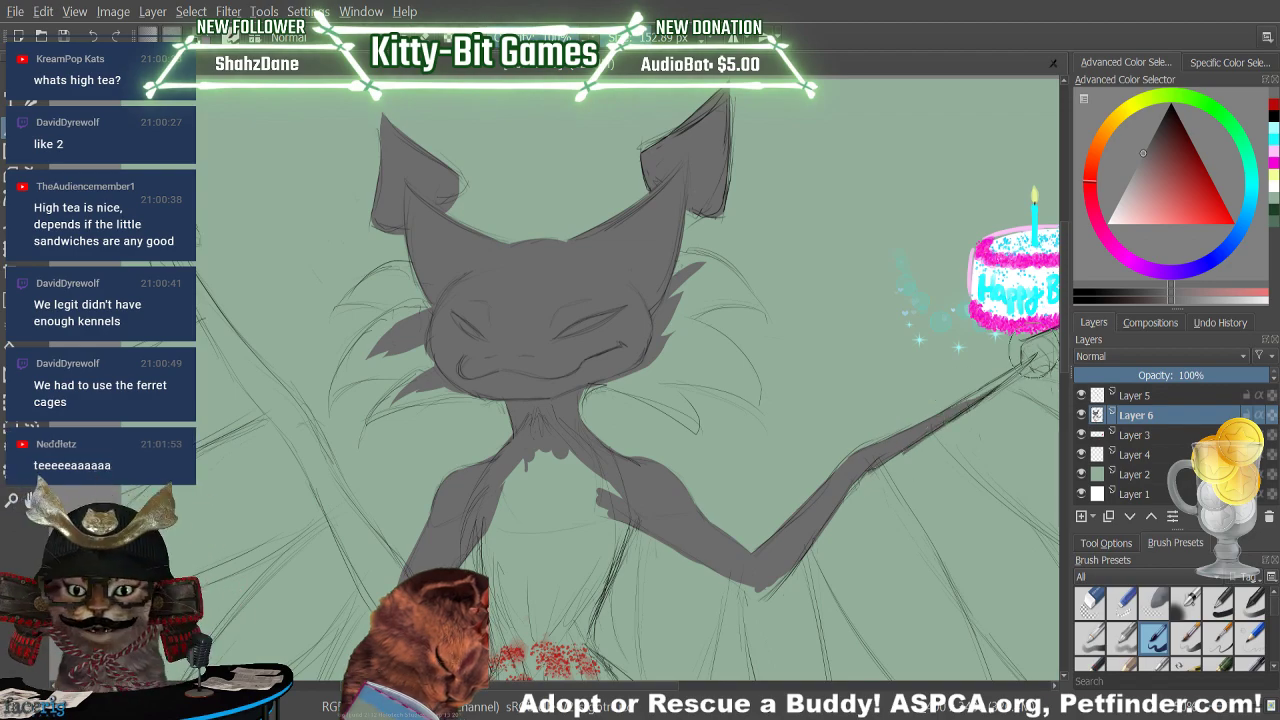
drag(930, 423, 1040, 355)
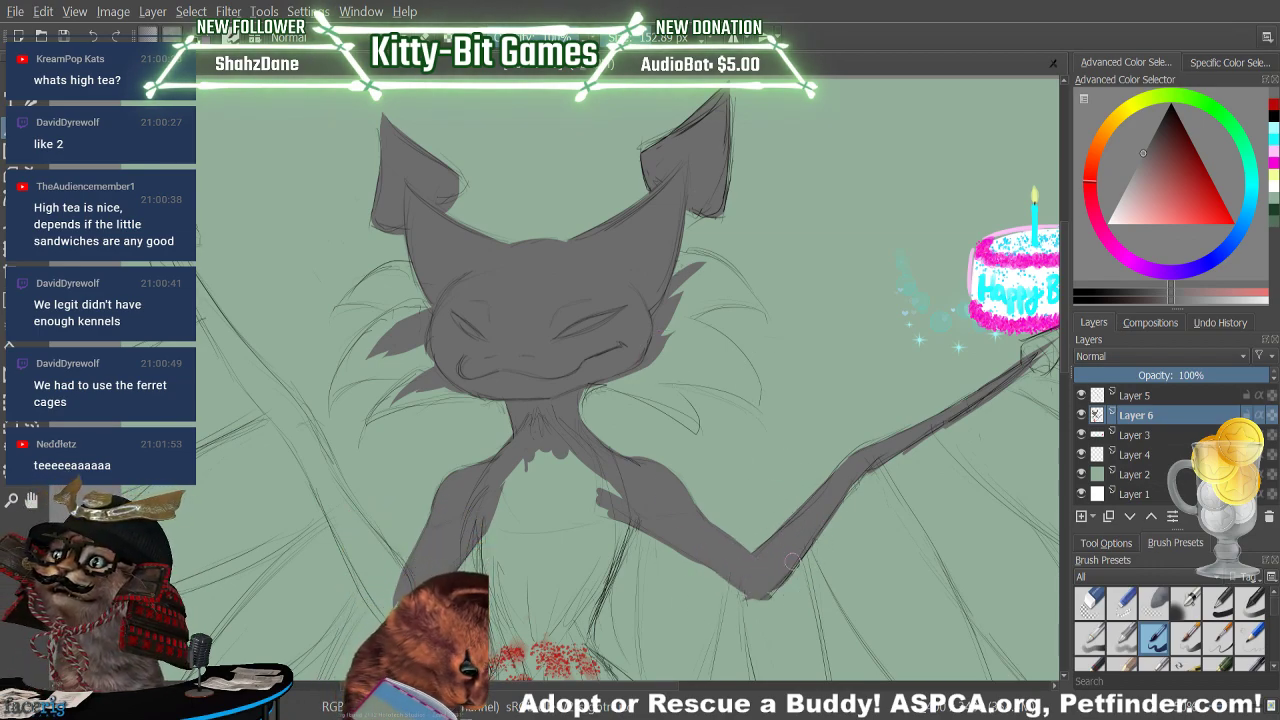
drag(767, 599, 799, 560)
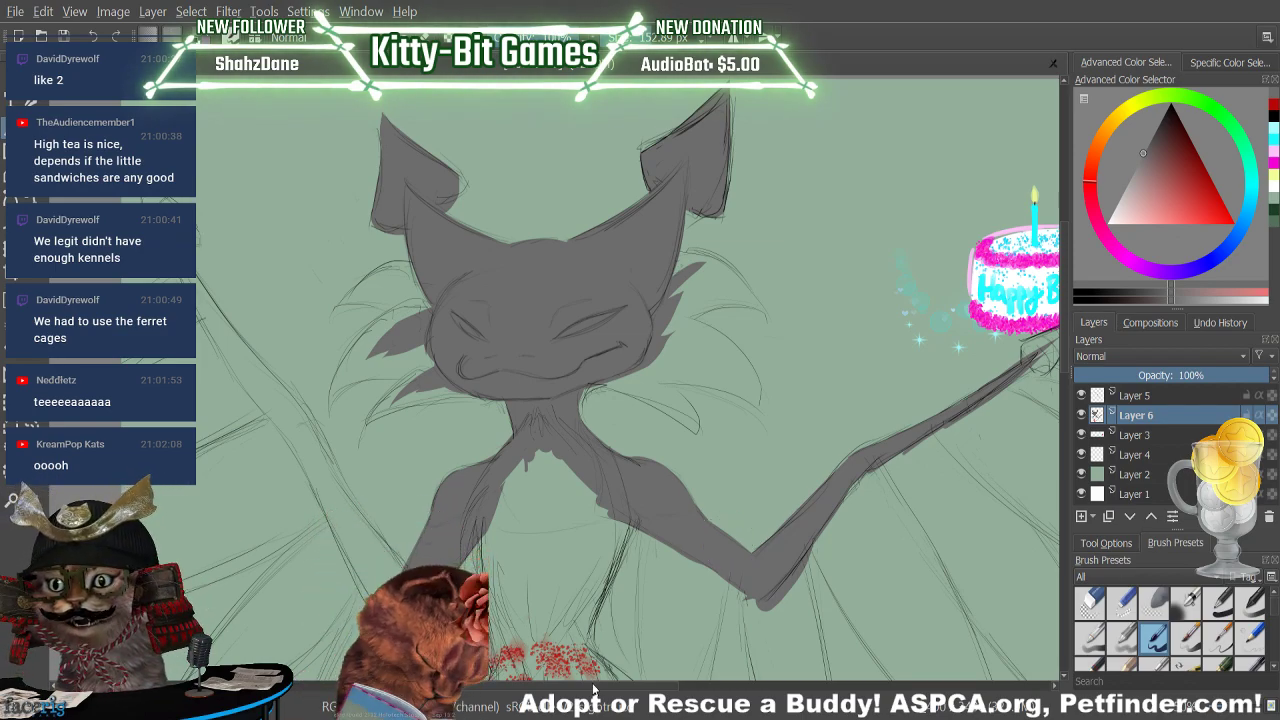
Fill the hand supporting the birthday cake with dark grey up to the cake's lower edge
drag(594, 685, 650, 685)
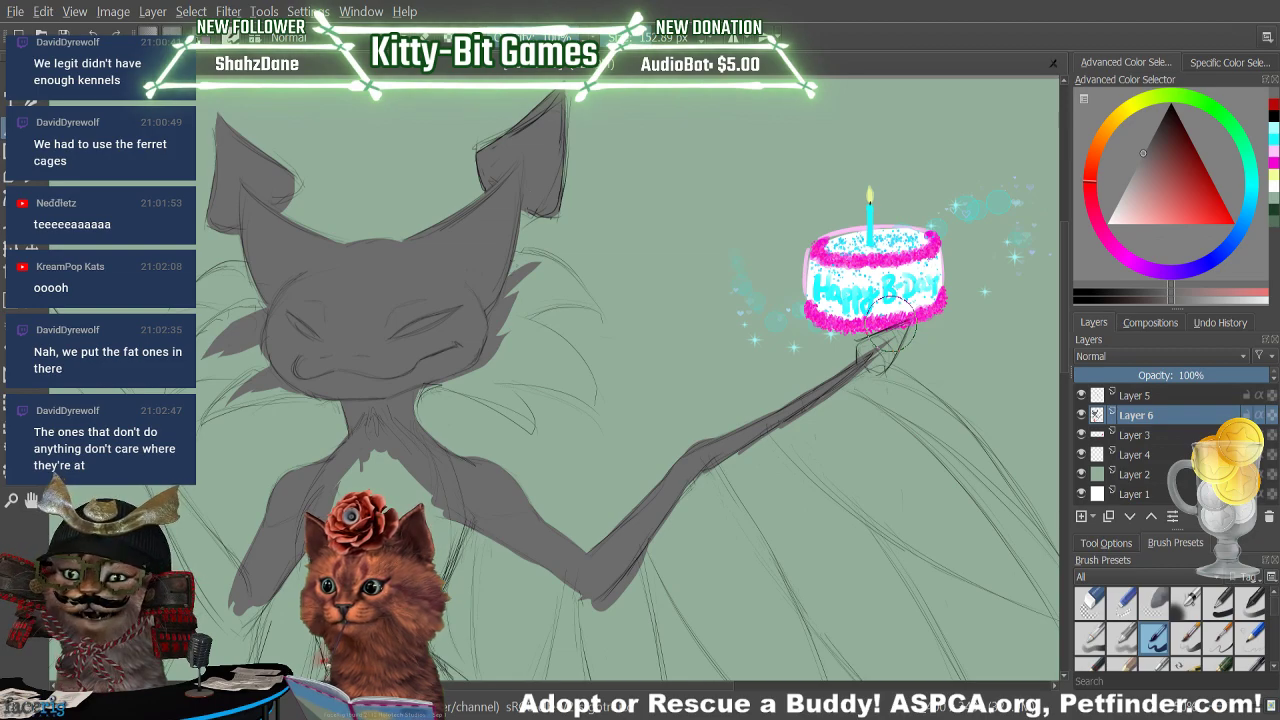
mouse_move(890, 323)
mouse_down()
mouse_move(900, 317)
mouse_move(873, 367)
mouse_up()
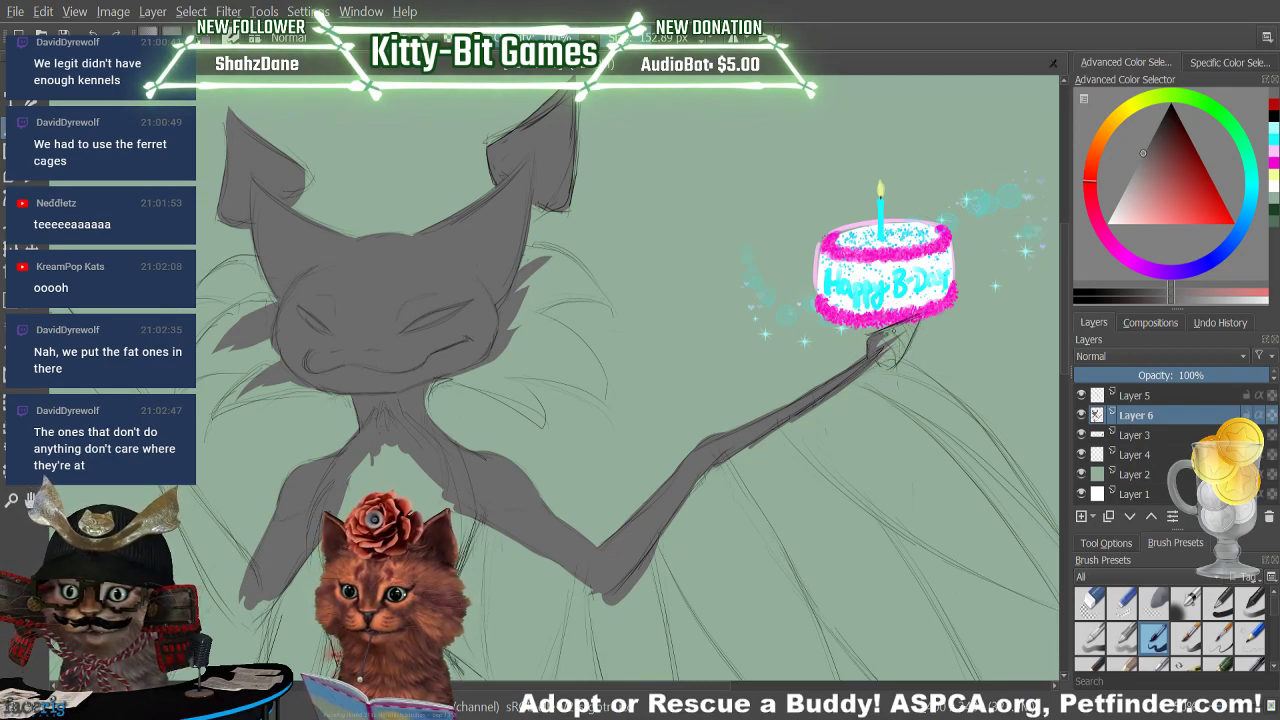
mouse_move(888, 342)
mouse_down()
mouse_move(898, 347)
mouse_move(886, 354)
mouse_up()
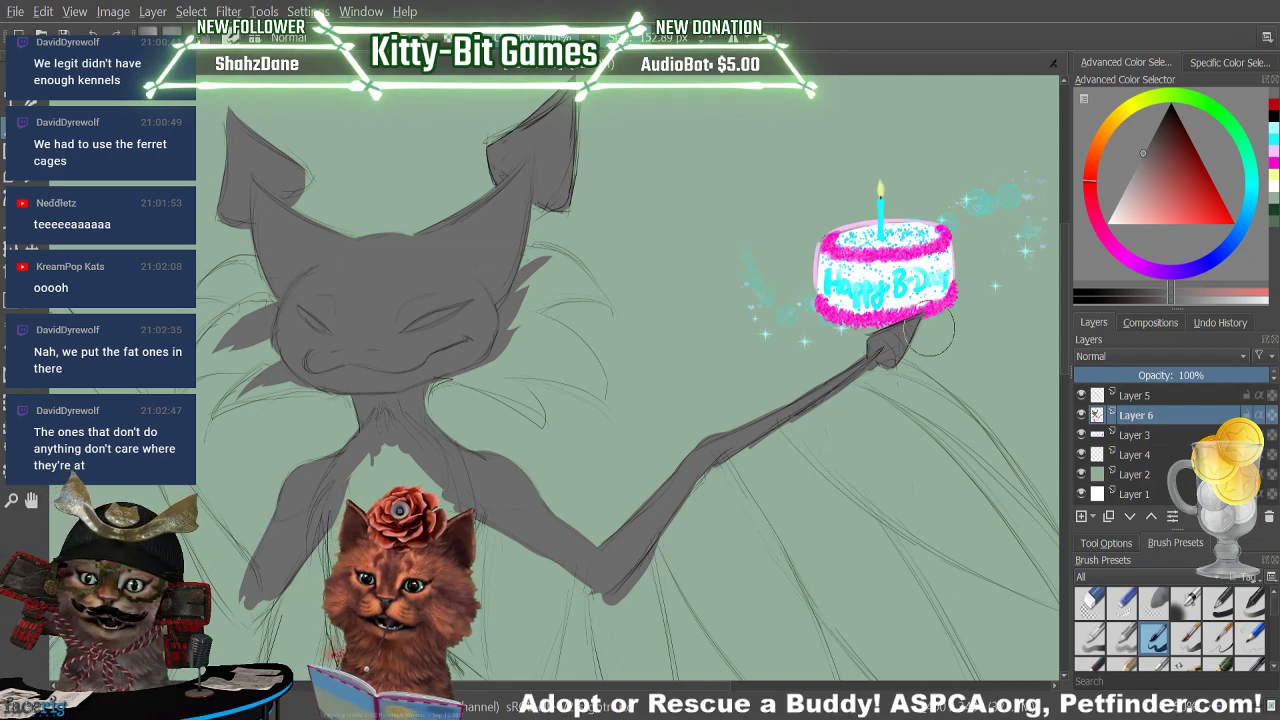
key(slash)
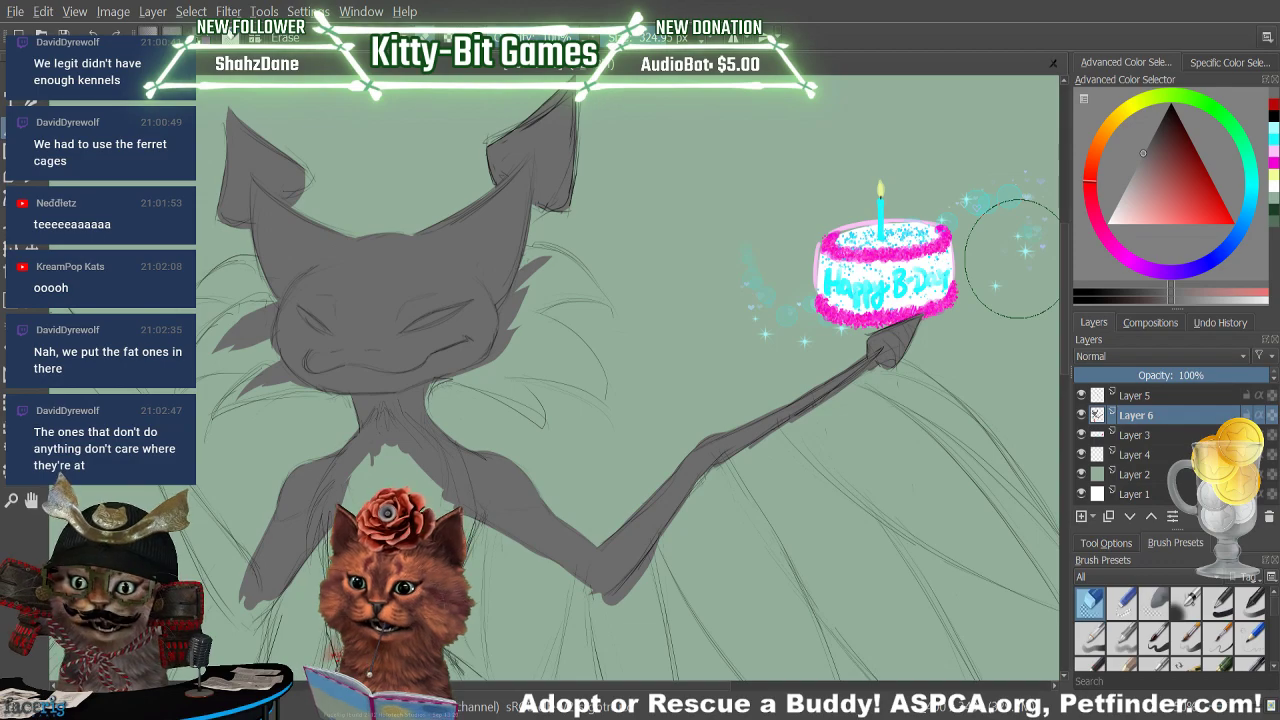
key(/)
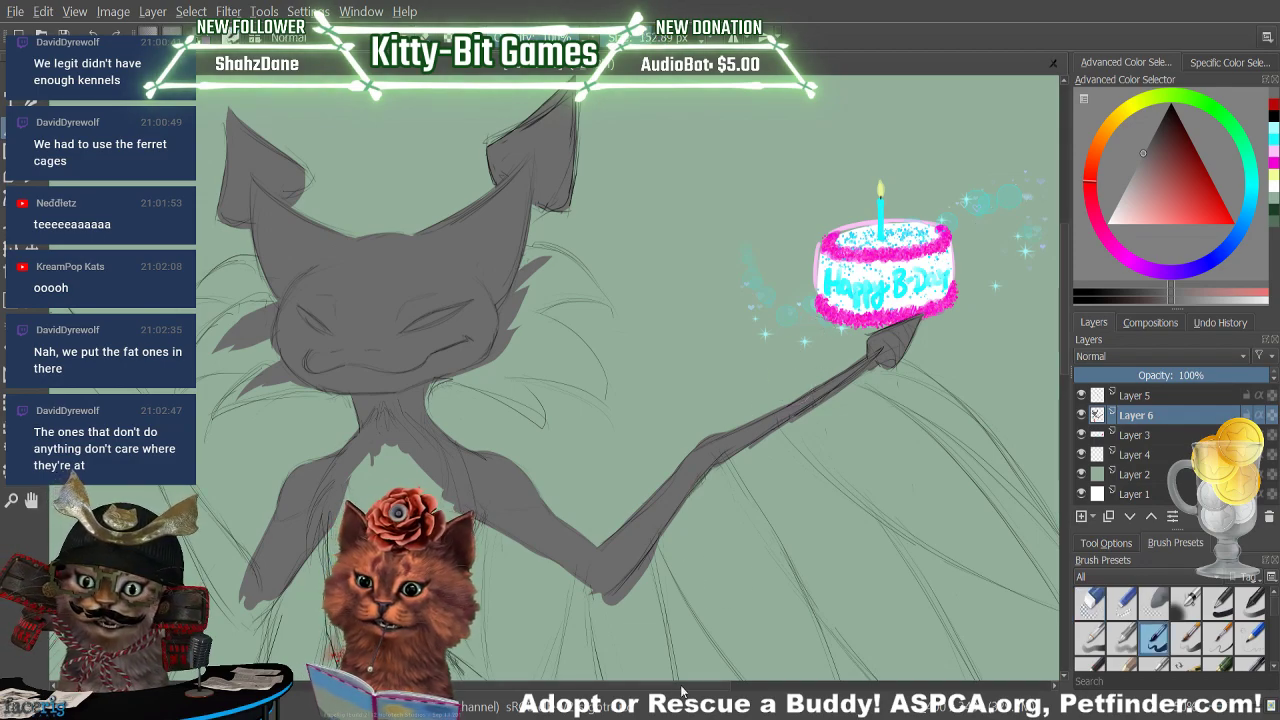
Fill the pointed raised hand opposite the cake with dark grey, following its sketched outline
drag(708, 686, 582, 715)
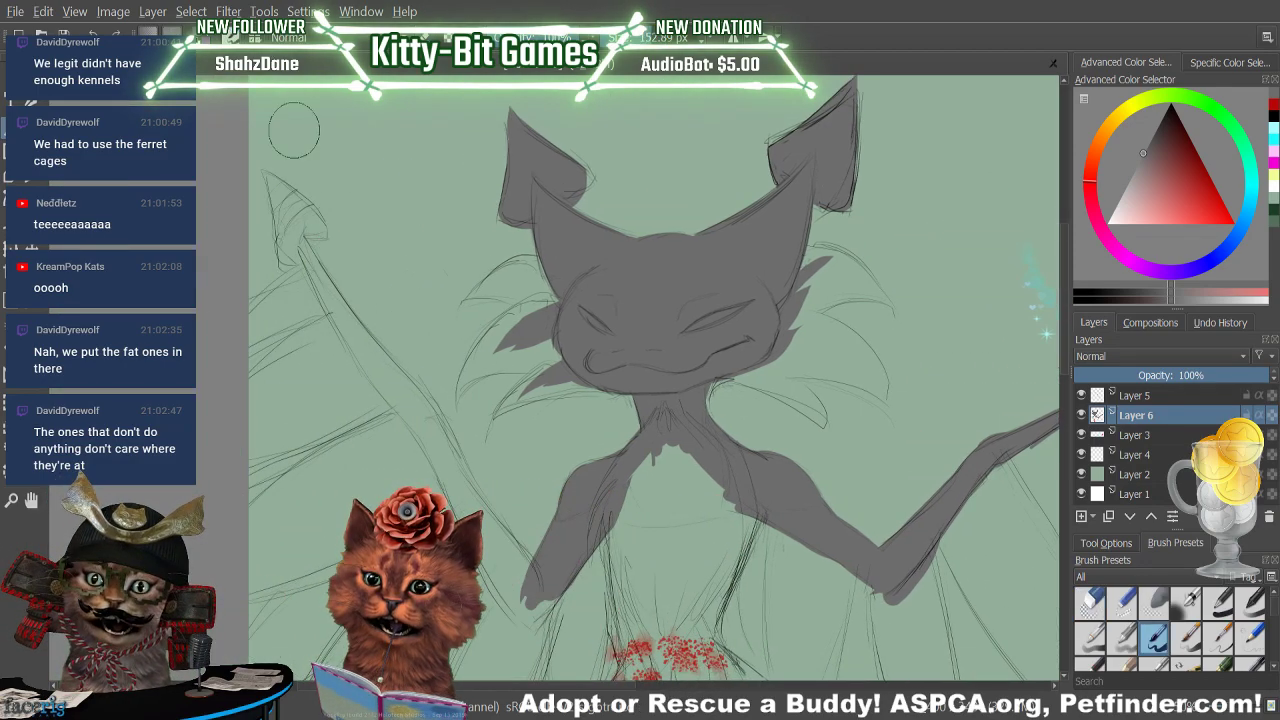
mouse_move(287, 252)
mouse_down()
mouse_move(300, 230)
mouse_move(326, 233)
mouse_move(281, 191)
mouse_up()
drag(319, 234, 261, 170)
drag(288, 254, 281, 182)
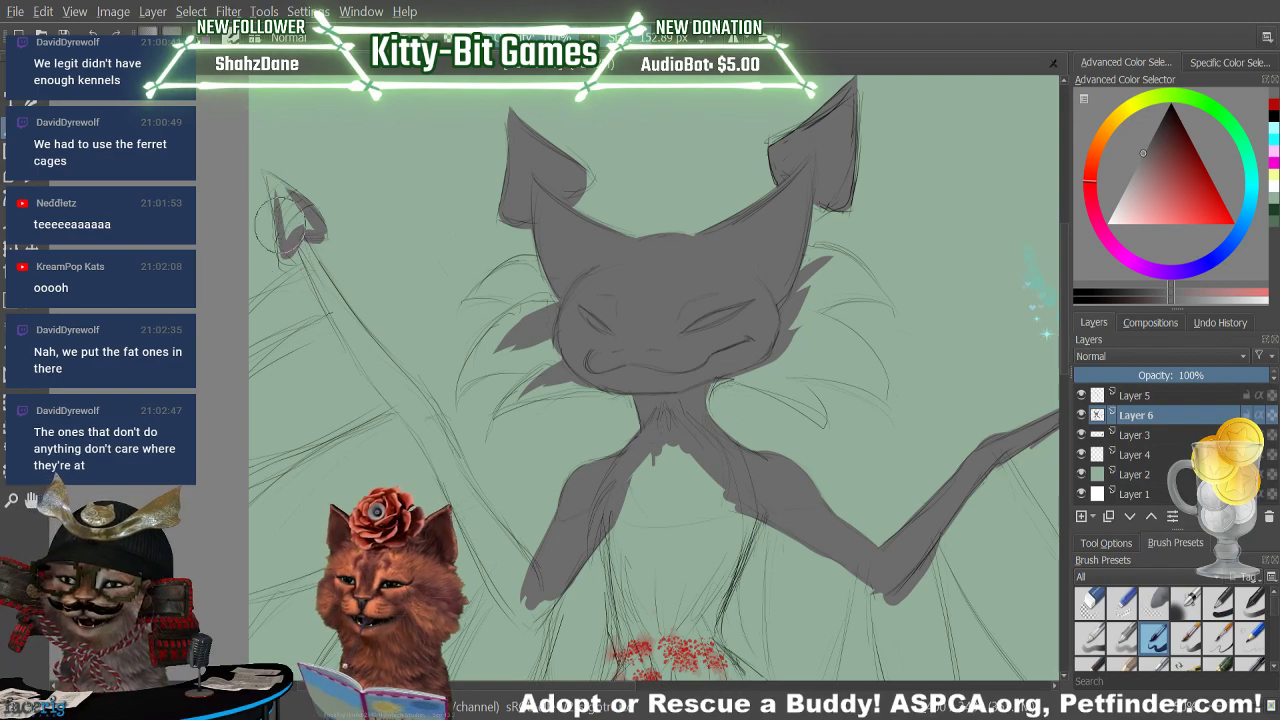
mouse_move(280, 229)
mouse_down()
mouse_move(260, 128)
mouse_move(288, 232)
mouse_move(261, 158)
mouse_move(297, 218)
mouse_move(268, 172)
mouse_up()
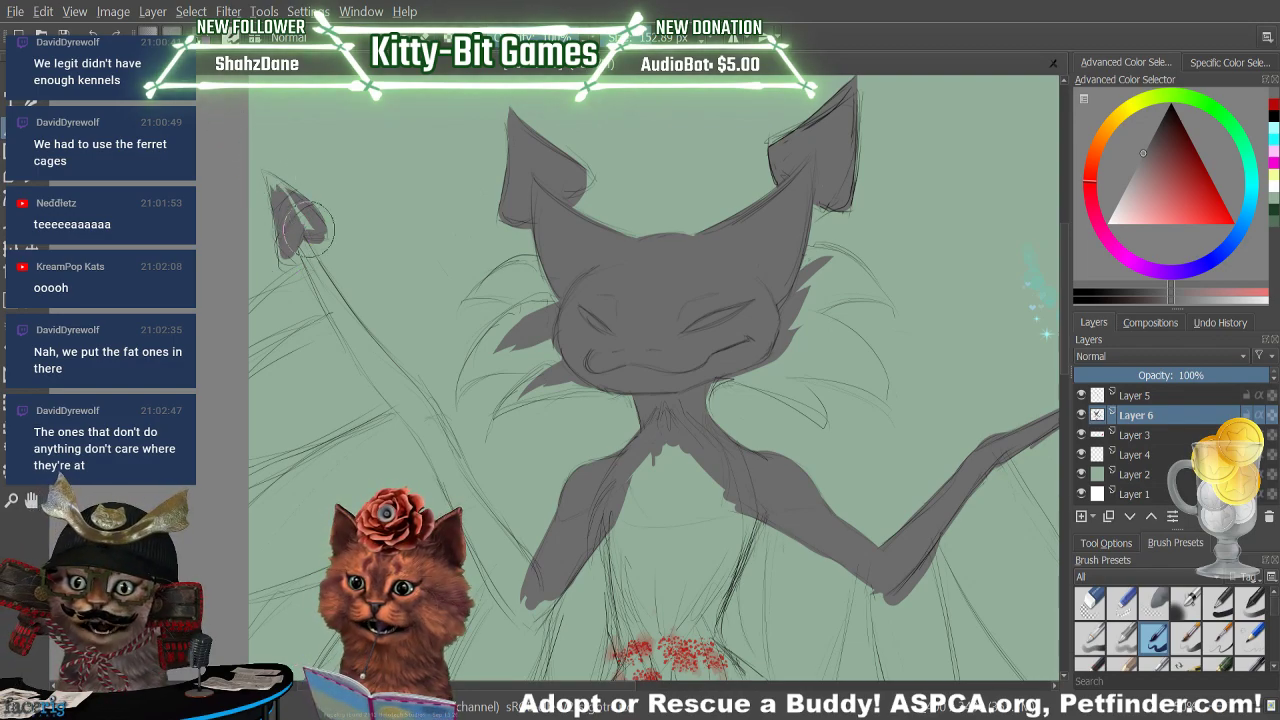
mouse_move(319, 229)
mouse_down()
mouse_move(285, 188)
mouse_move(290, 200)
mouse_up()
drag(280, 252, 271, 165)
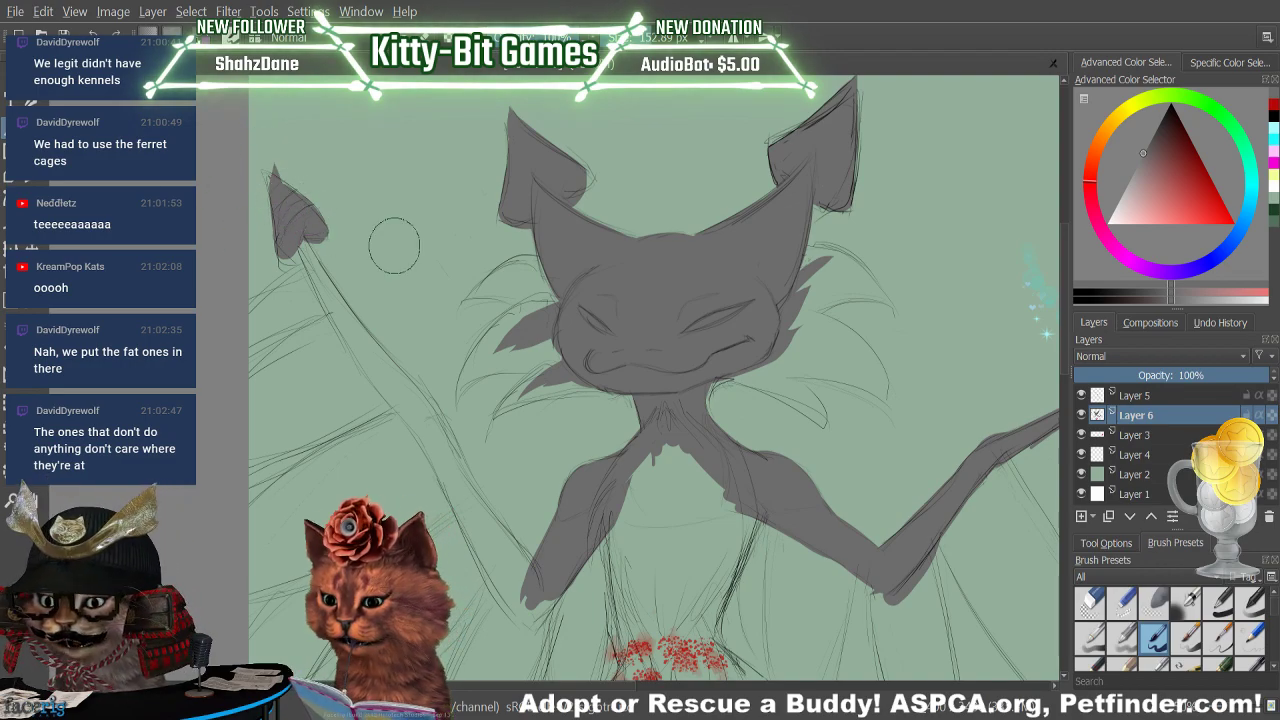
Sharpen the pointed tip of the raised hand by erasing the overshoot and repainting its edge in dark grey
key(/)
drag(284, 165, 270, 172)
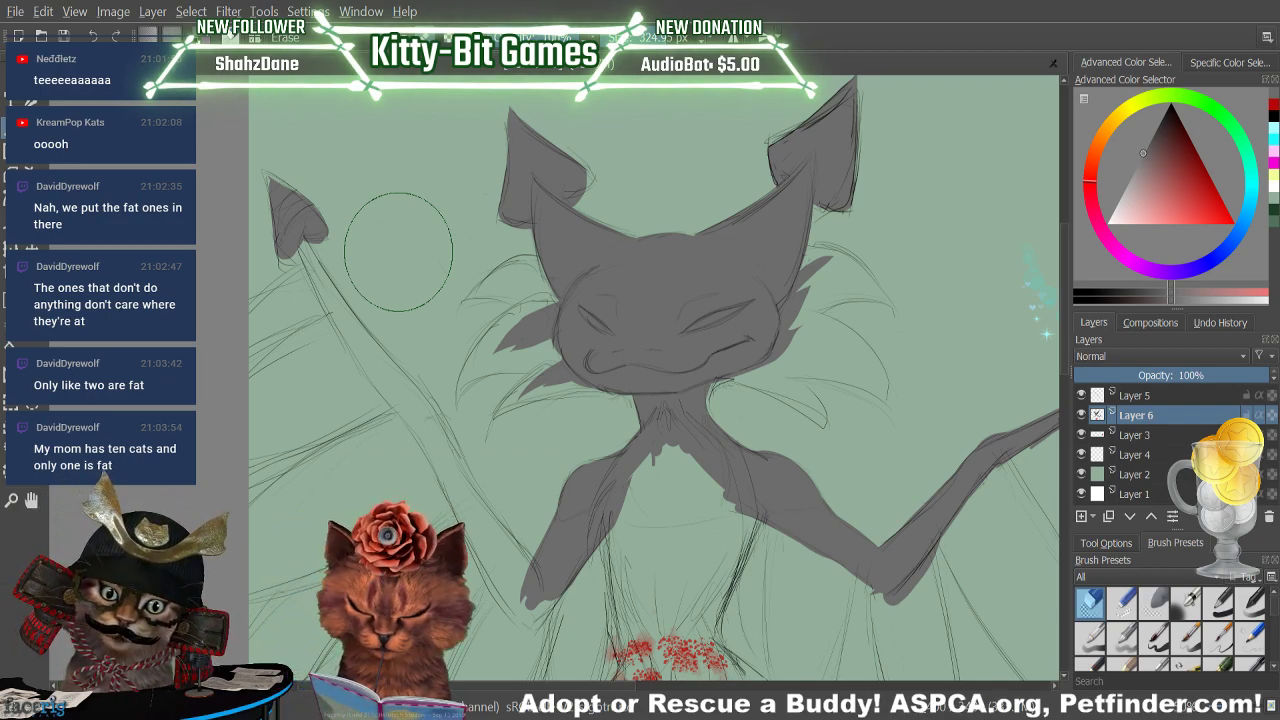
key(/)
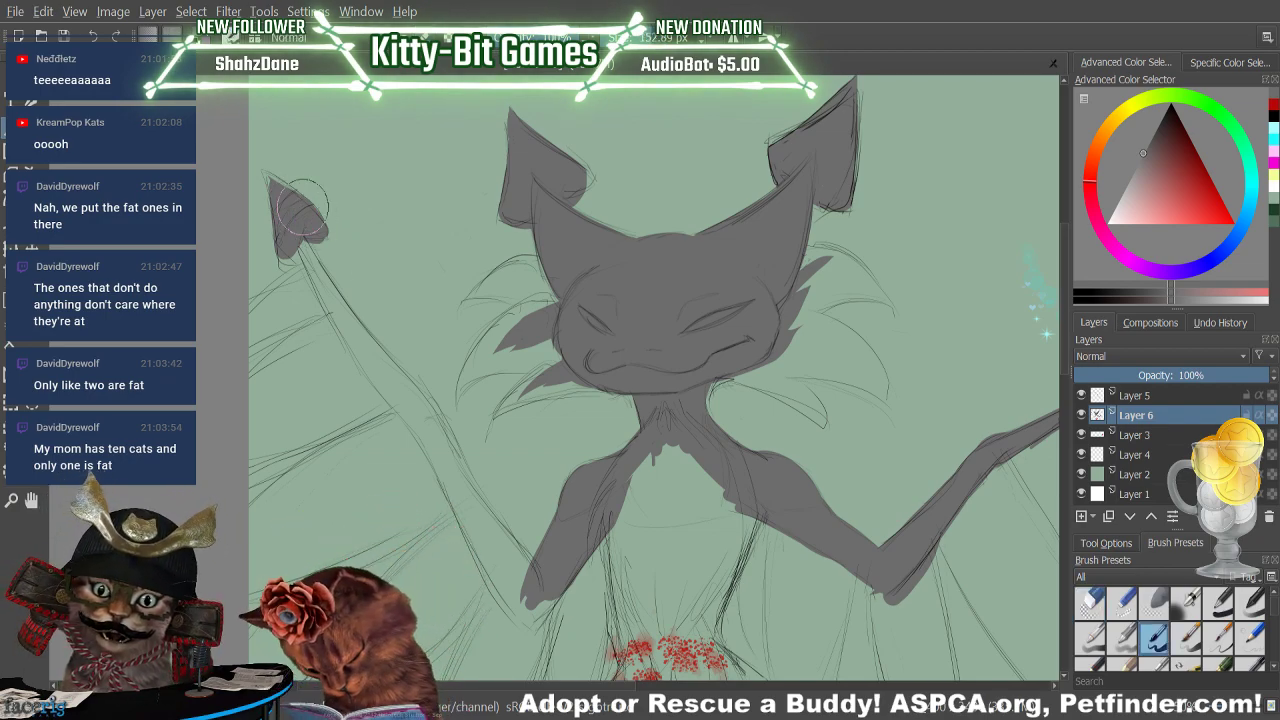
key(slash)
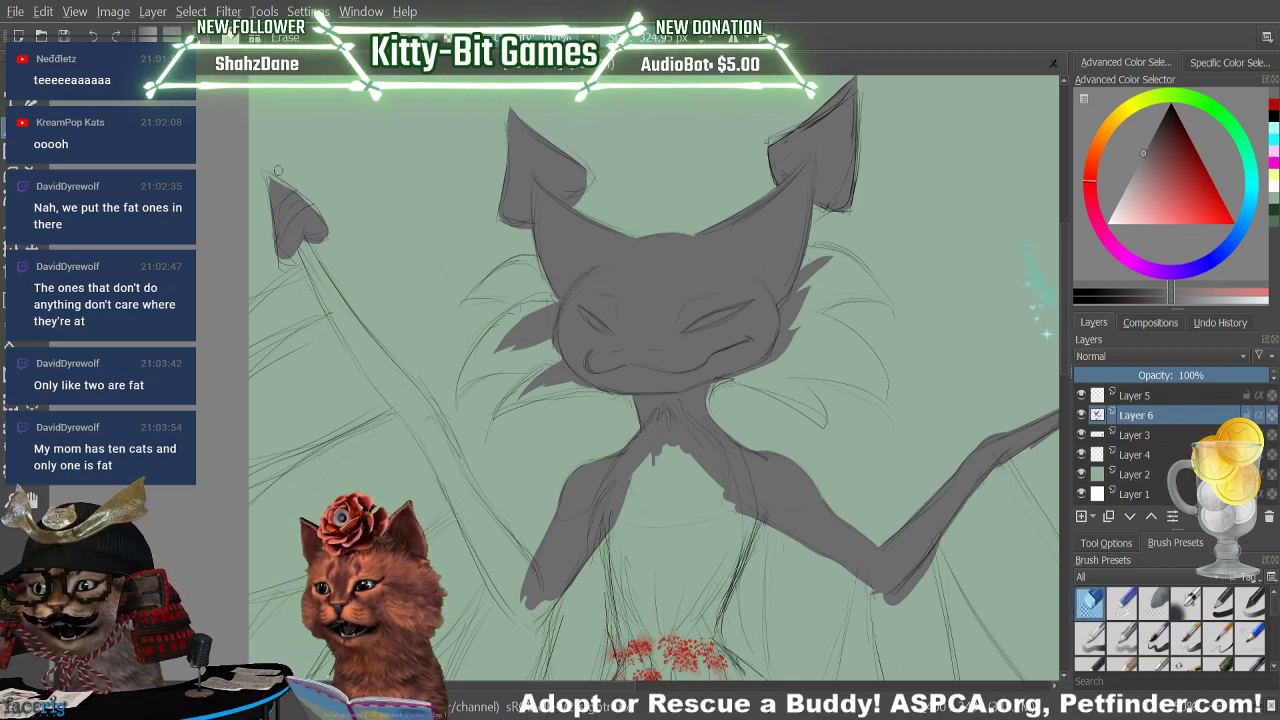
key(slash)
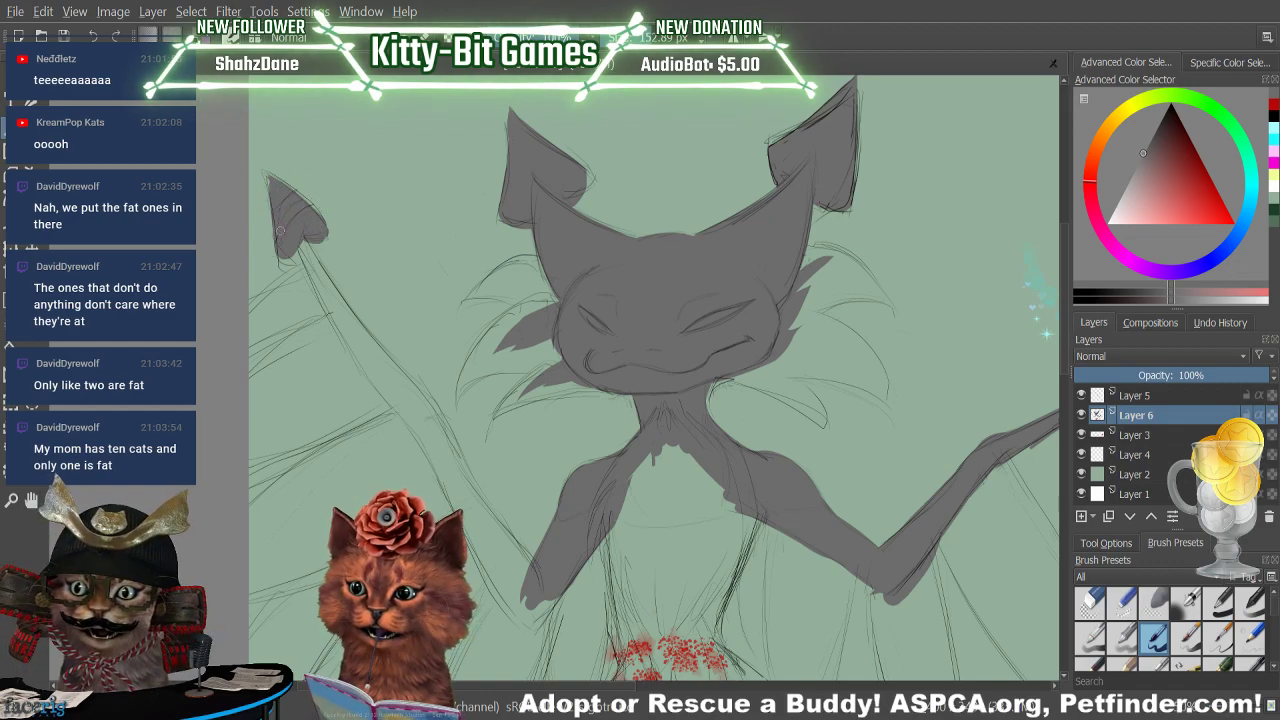
key(slash)
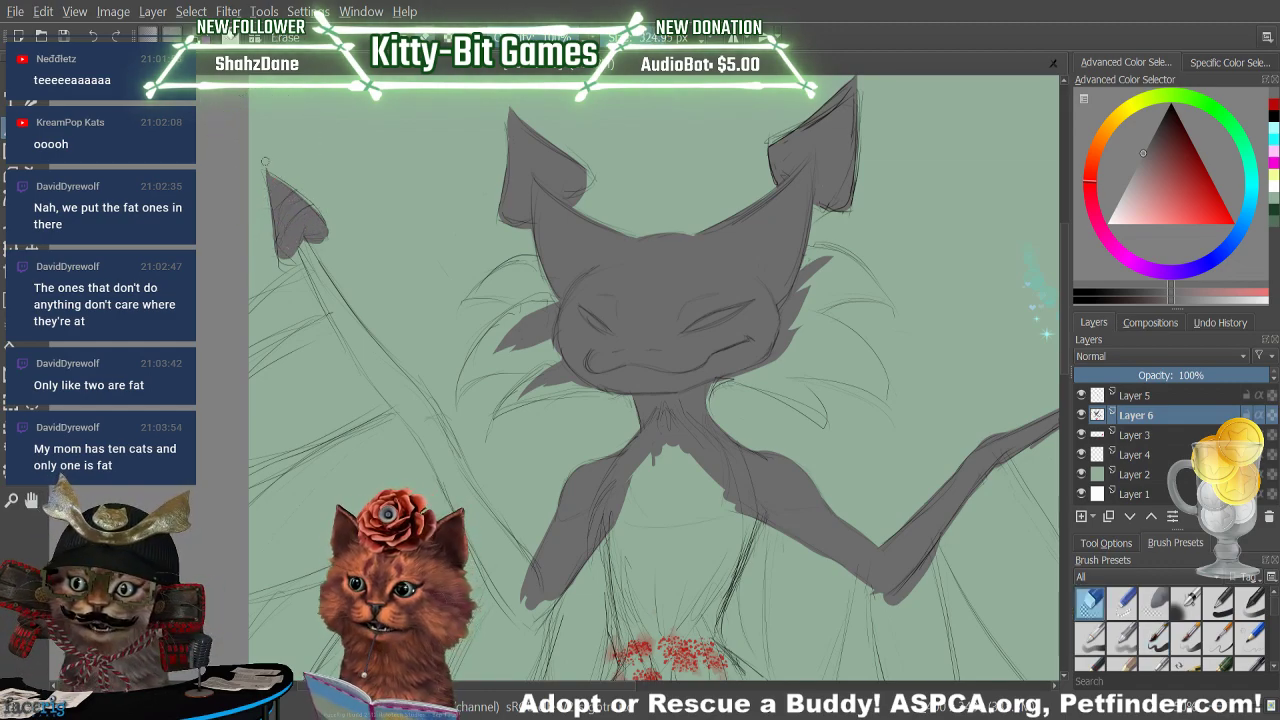
mouse_move(244, 154)
mouse_down()
mouse_move(300, 183)
mouse_move(230, 145)
mouse_up()
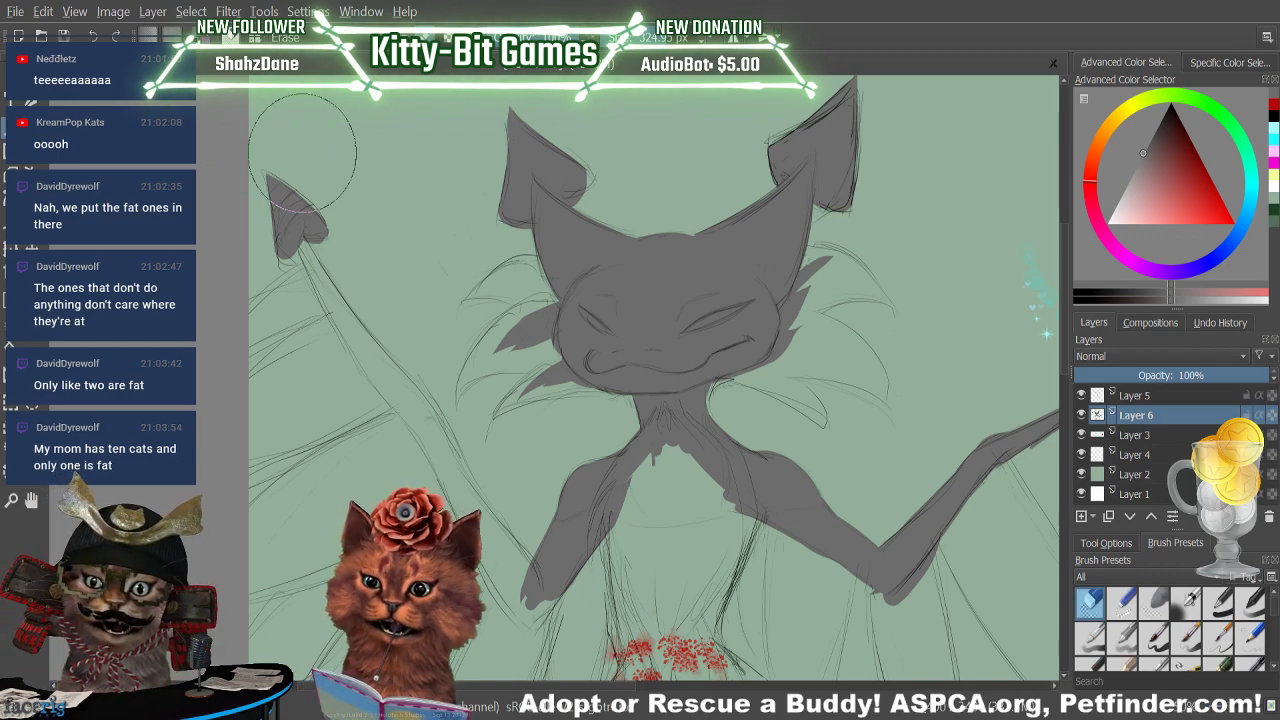
Paint the forearm opposite the cake dark grey from the wrist to the elbow, filling it out to the sketch
mouse_move(330, 246)
mouse_down()
mouse_move(332, 226)
mouse_move(310, 208)
mouse_move(344, 321)
mouse_move(369, 349)
mouse_up()
key(slash)
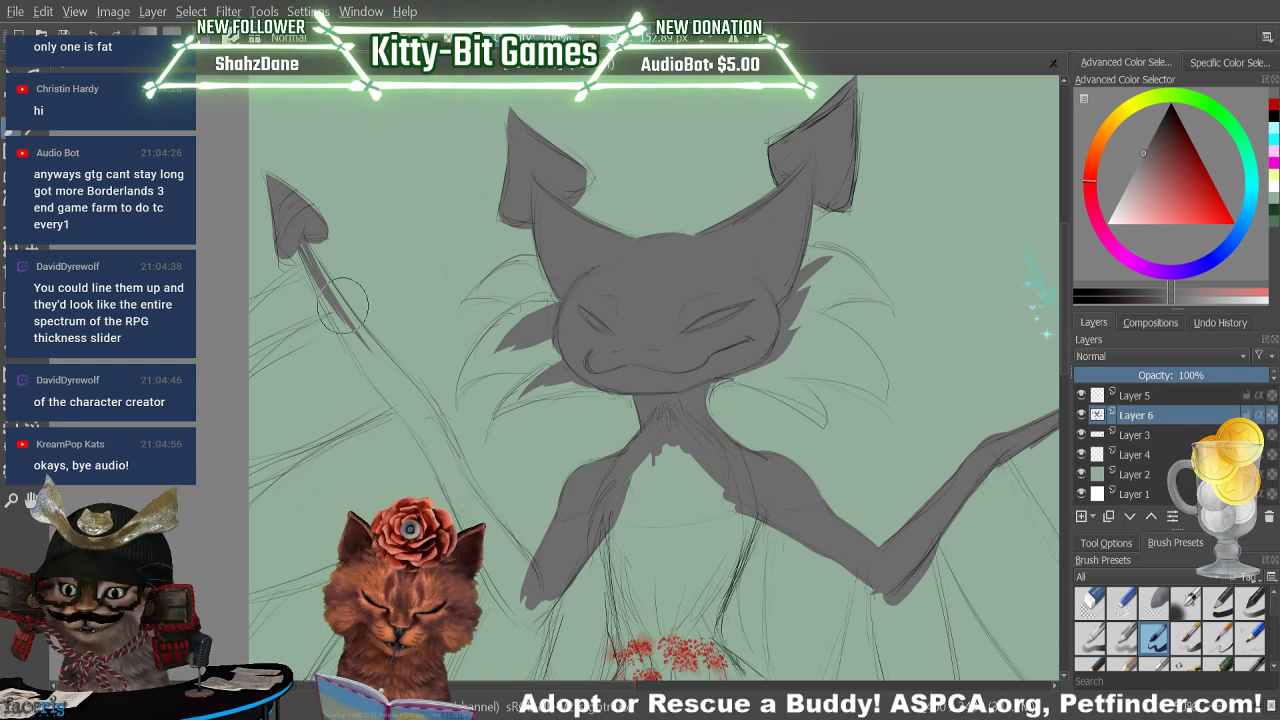
mouse_move(527, 606)
mouse_down()
mouse_move(379, 349)
mouse_move(496, 558)
mouse_move(442, 456)
mouse_move(450, 478)
mouse_move(373, 378)
mouse_up()
mouse_move(420, 430)
mouse_down()
mouse_move(295, 222)
mouse_move(437, 430)
mouse_move(383, 378)
mouse_move(337, 290)
mouse_move(420, 425)
mouse_up()
key(ctrl+z)
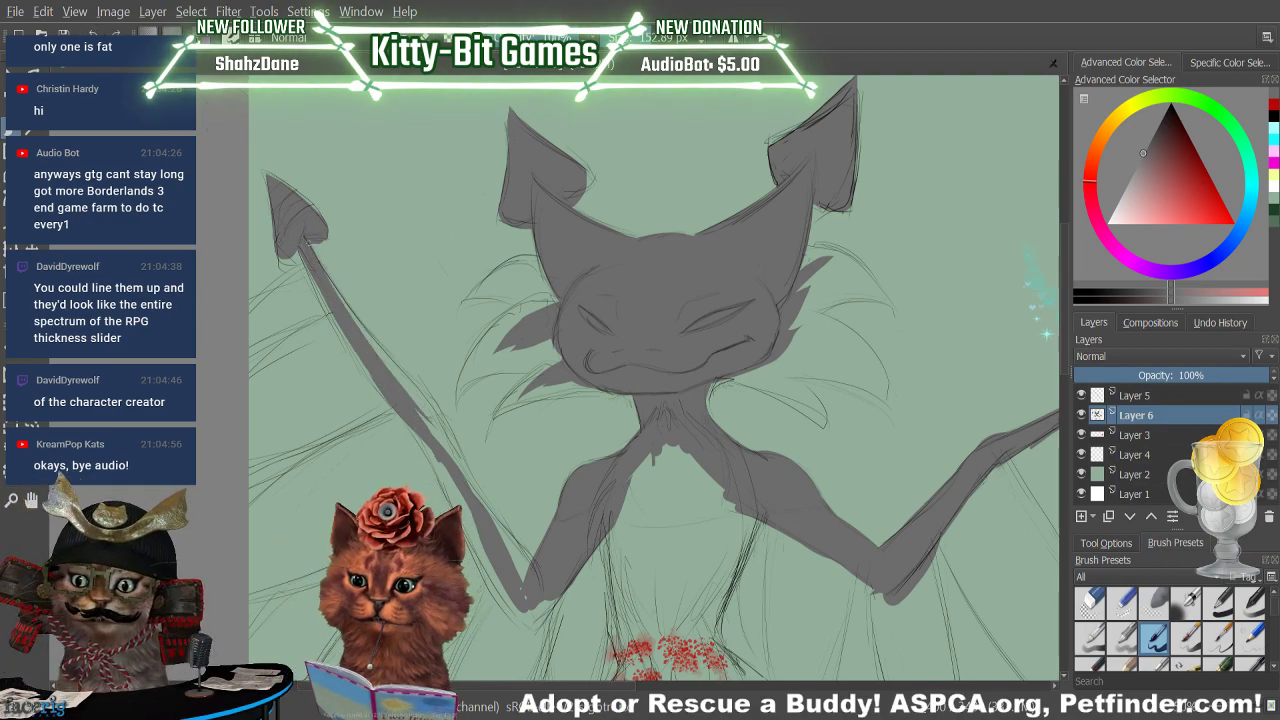
drag(352, 319, 450, 450)
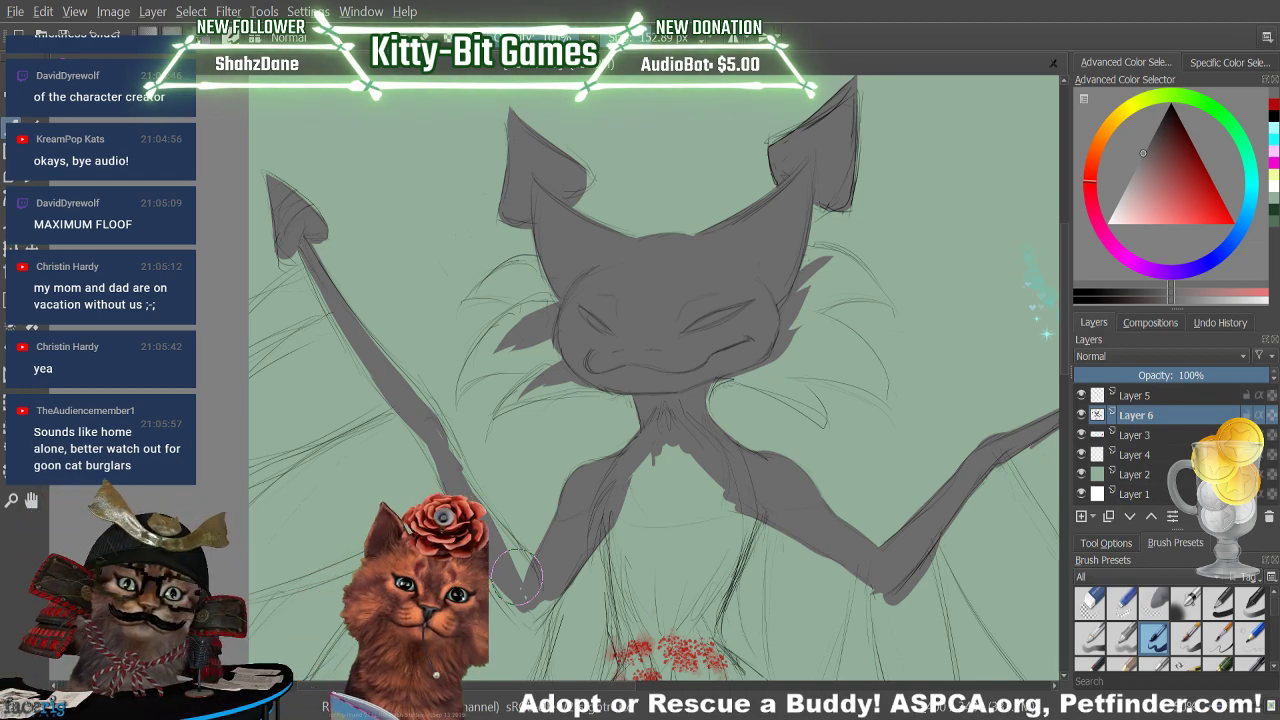
right_click(679, 334)
right_click(679, 334)
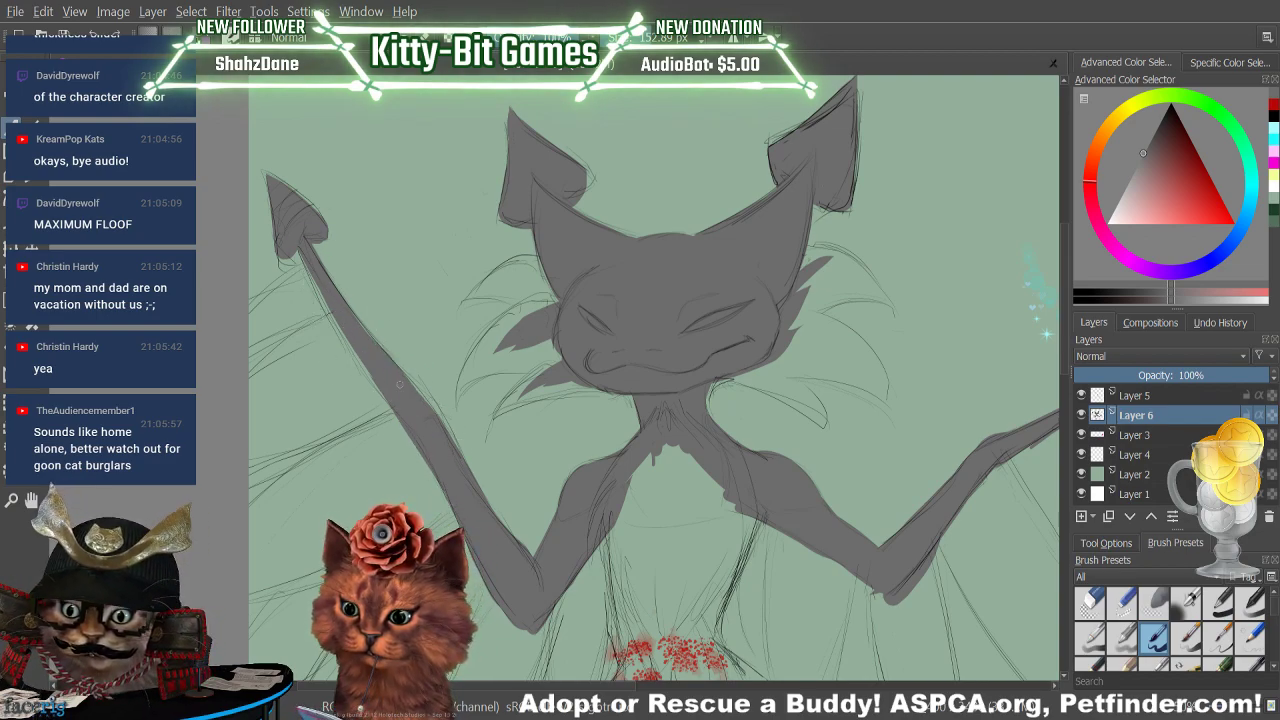
Clean up the edges of the forearm opposite the cake by alternating between the eraser and the dark grey brush
key(/)
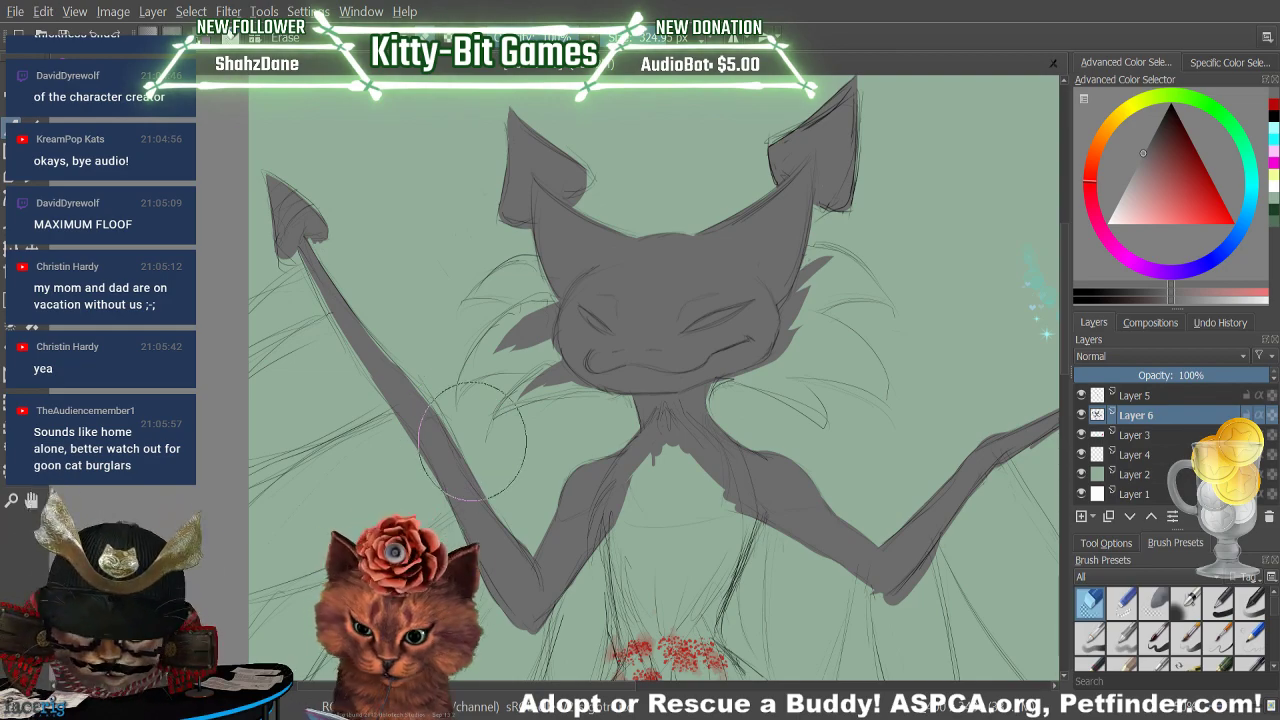
key(e)
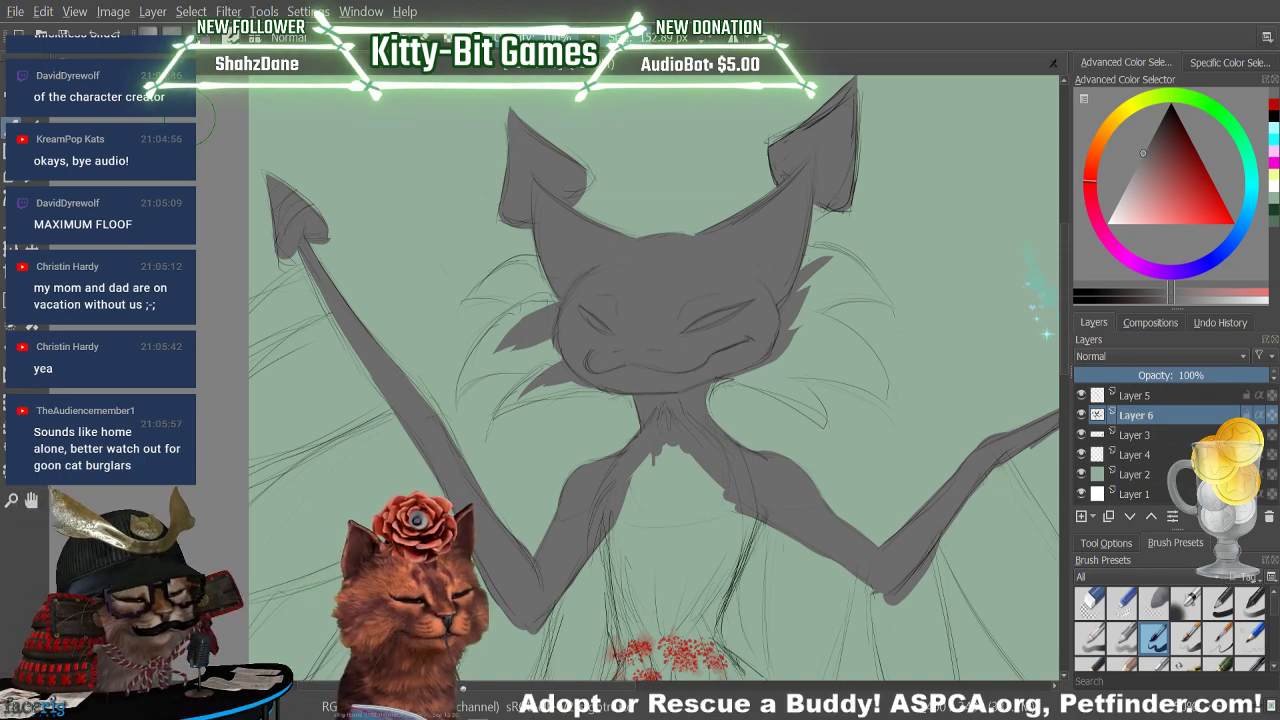
mouse_move(1064, 288)
mouse_down()
mouse_move(1059, 352)
mouse_move(1068, 306)
mouse_up()
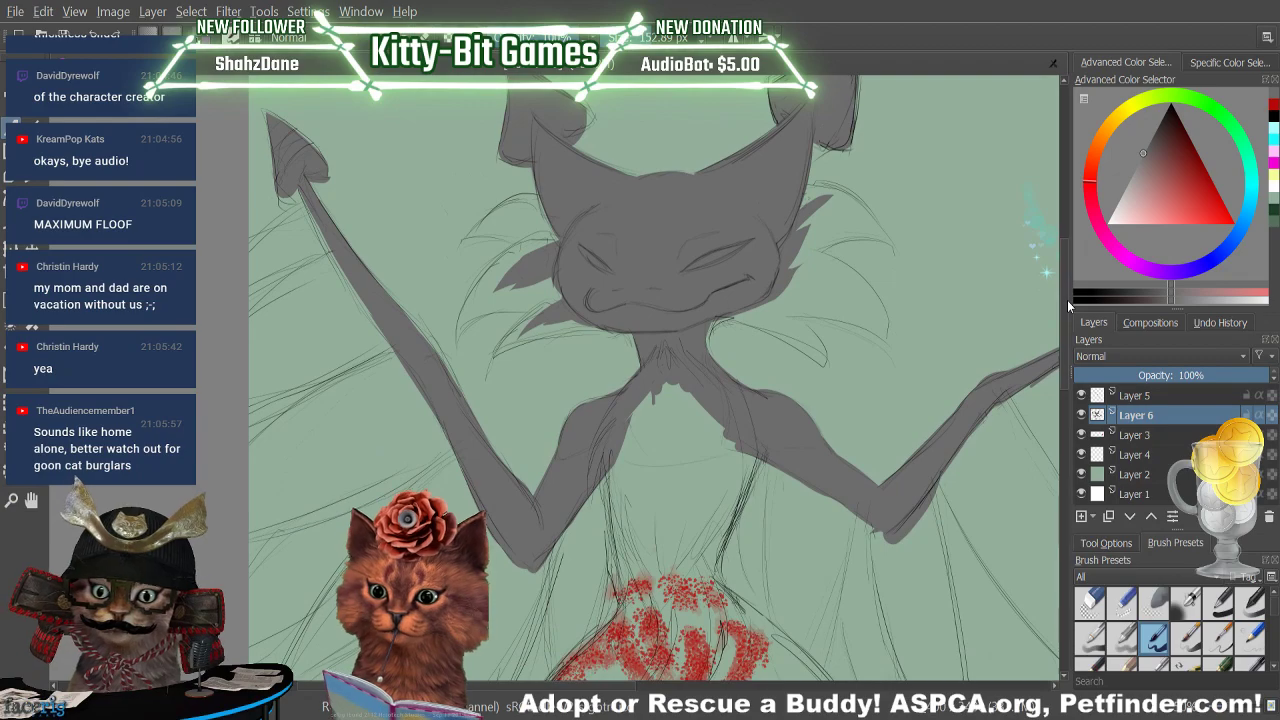
scroll(1069, 307, down, 1)
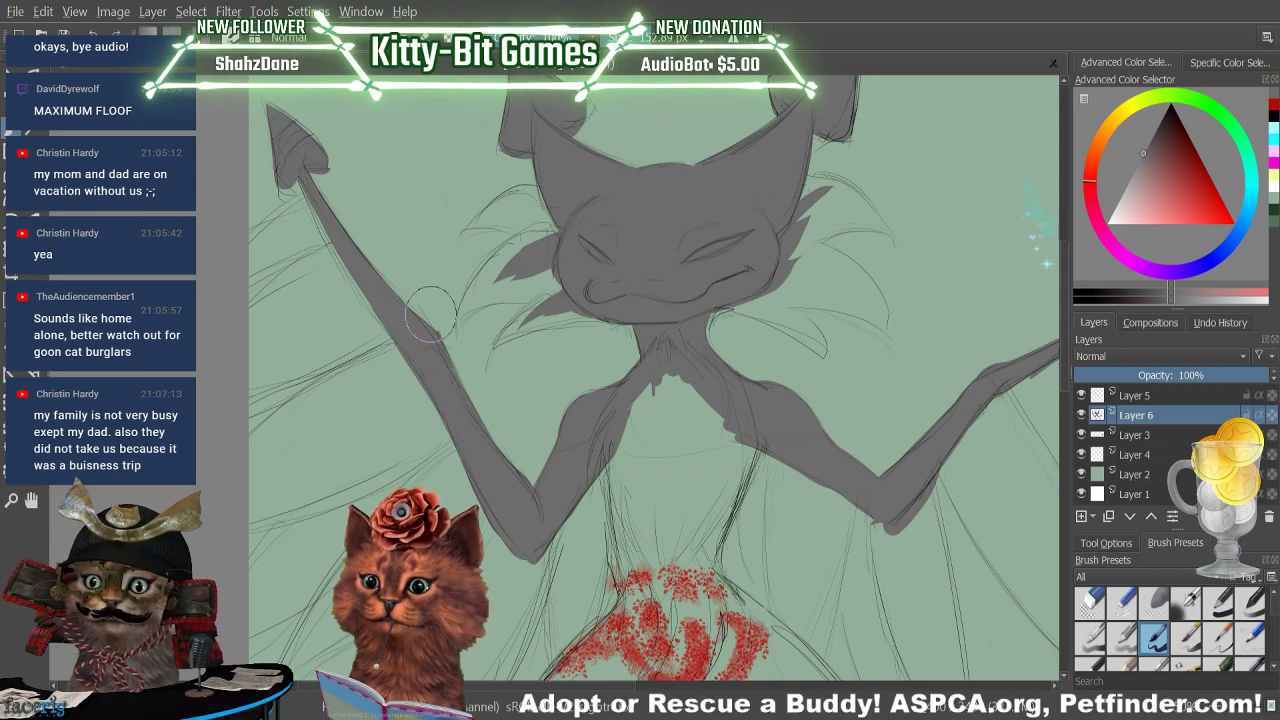
key(slash)
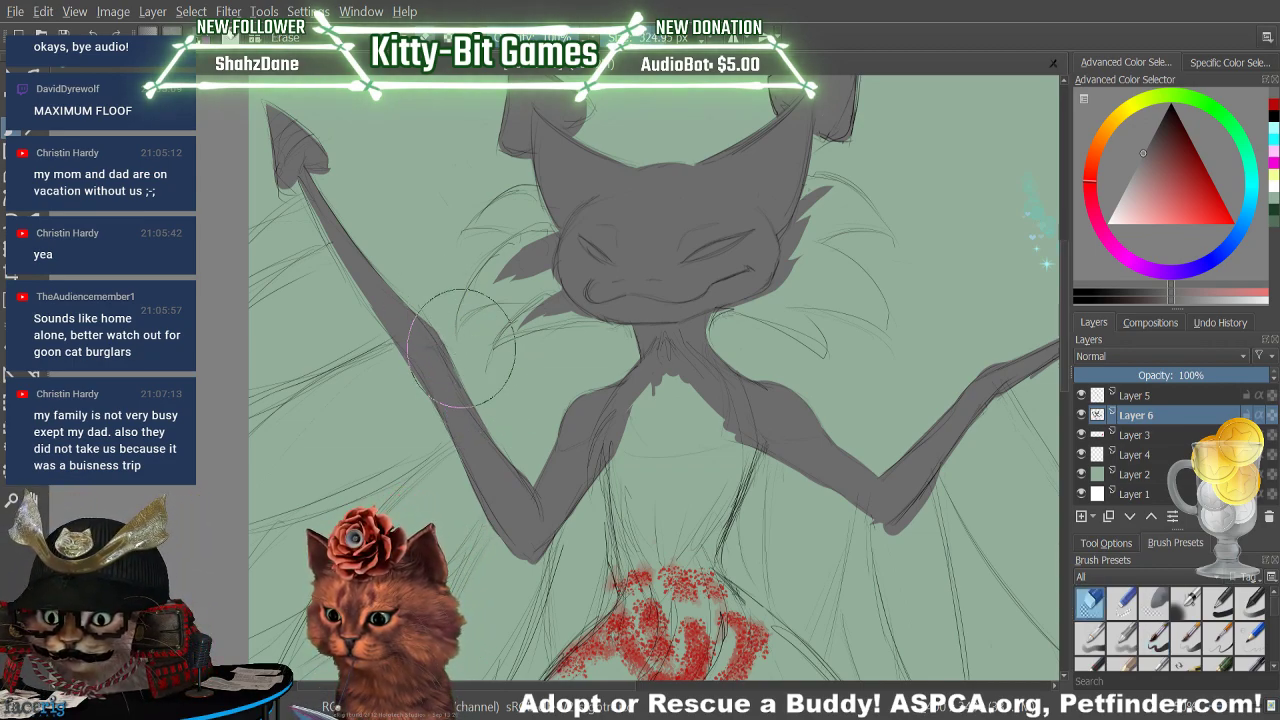
key(e)
Paint the chest and the middle of the torso dark grey from between the shoulders down to the red marks
key(minus)
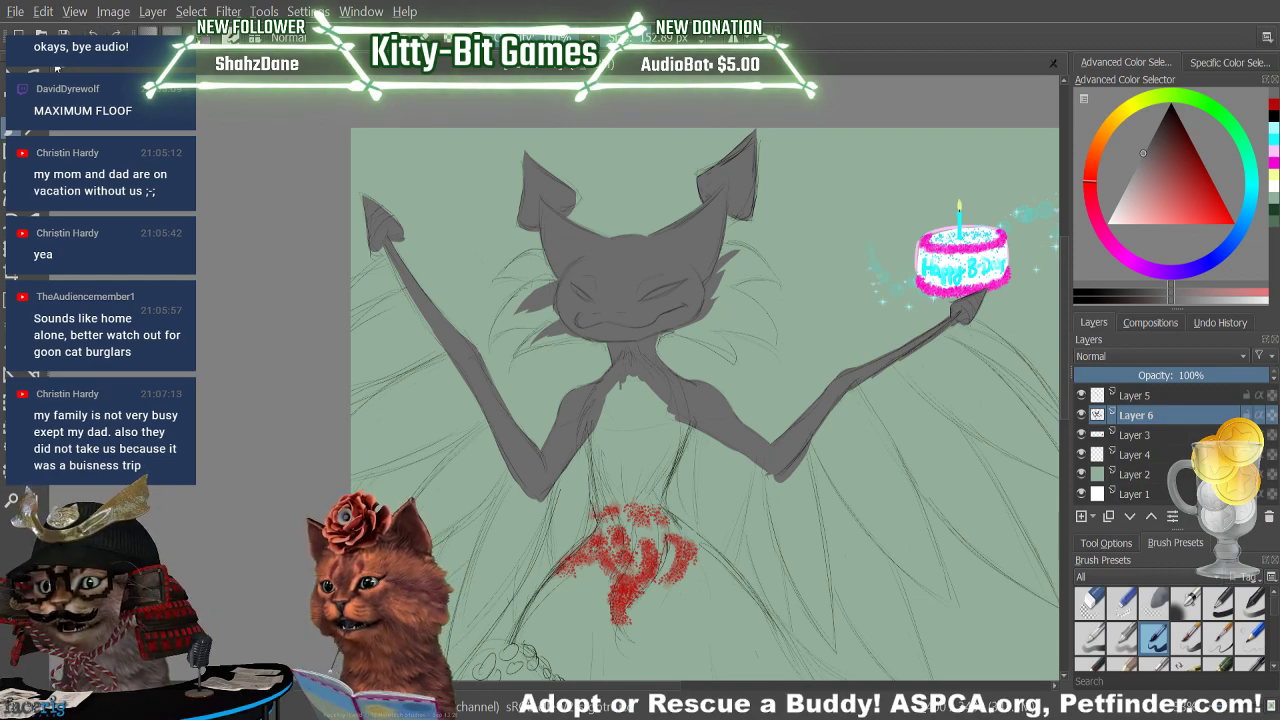
scroll(1064, 330, down, 3)
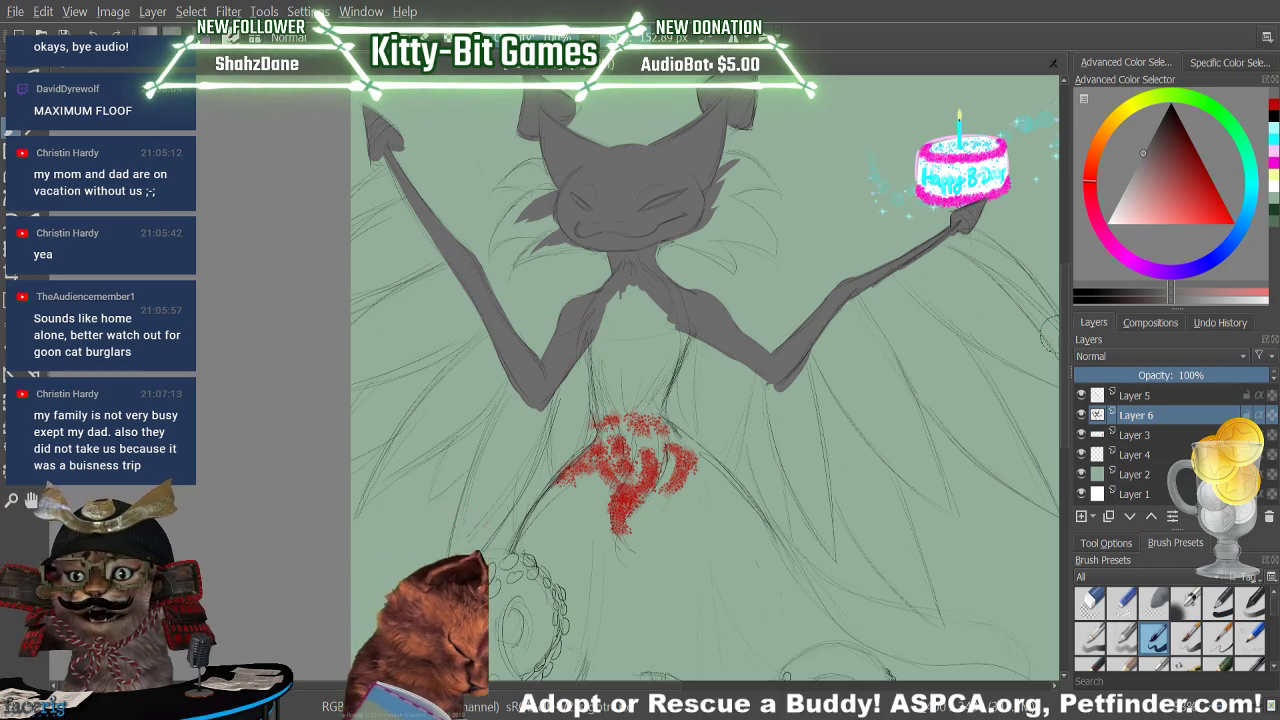
mouse_move(620, 292)
mouse_down()
mouse_move(633, 437)
mouse_move(628, 274)
mouse_move(636, 445)
mouse_move(648, 299)
mouse_move(647, 410)
mouse_up()
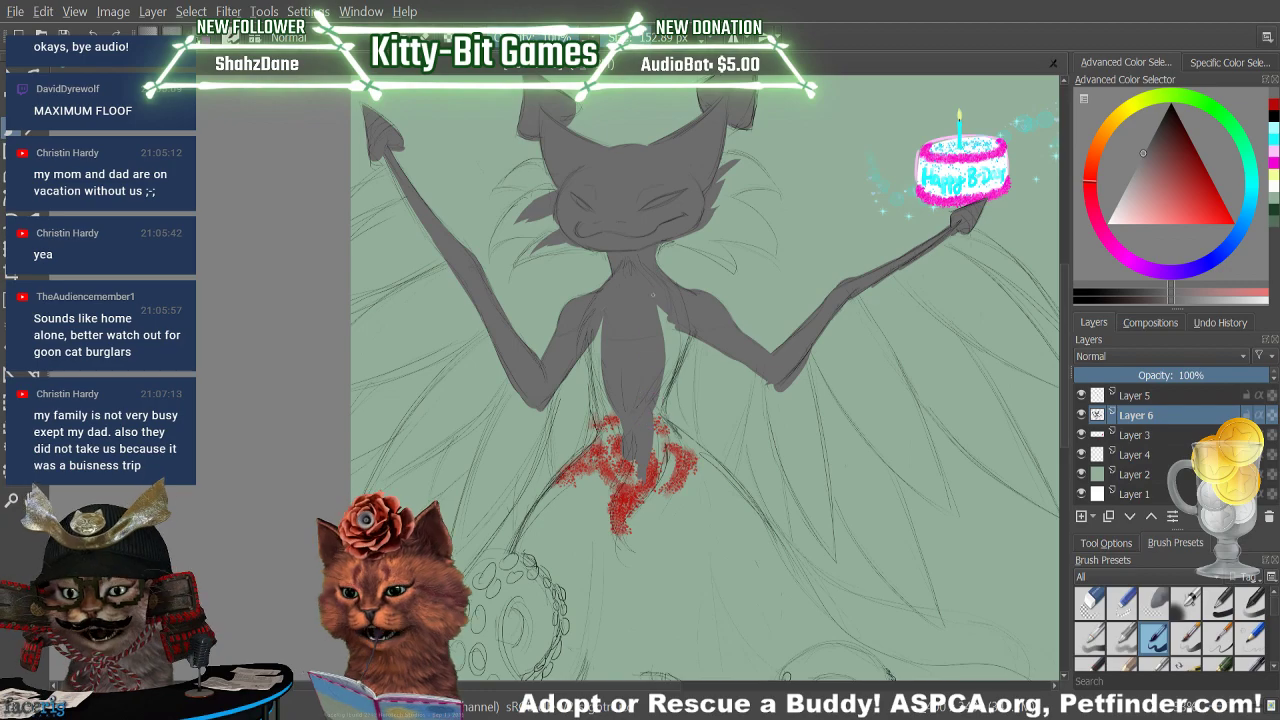
mouse_move(658, 305)
mouse_down()
mouse_move(664, 348)
mouse_move(645, 402)
mouse_move(666, 310)
mouse_move(654, 391)
mouse_up()
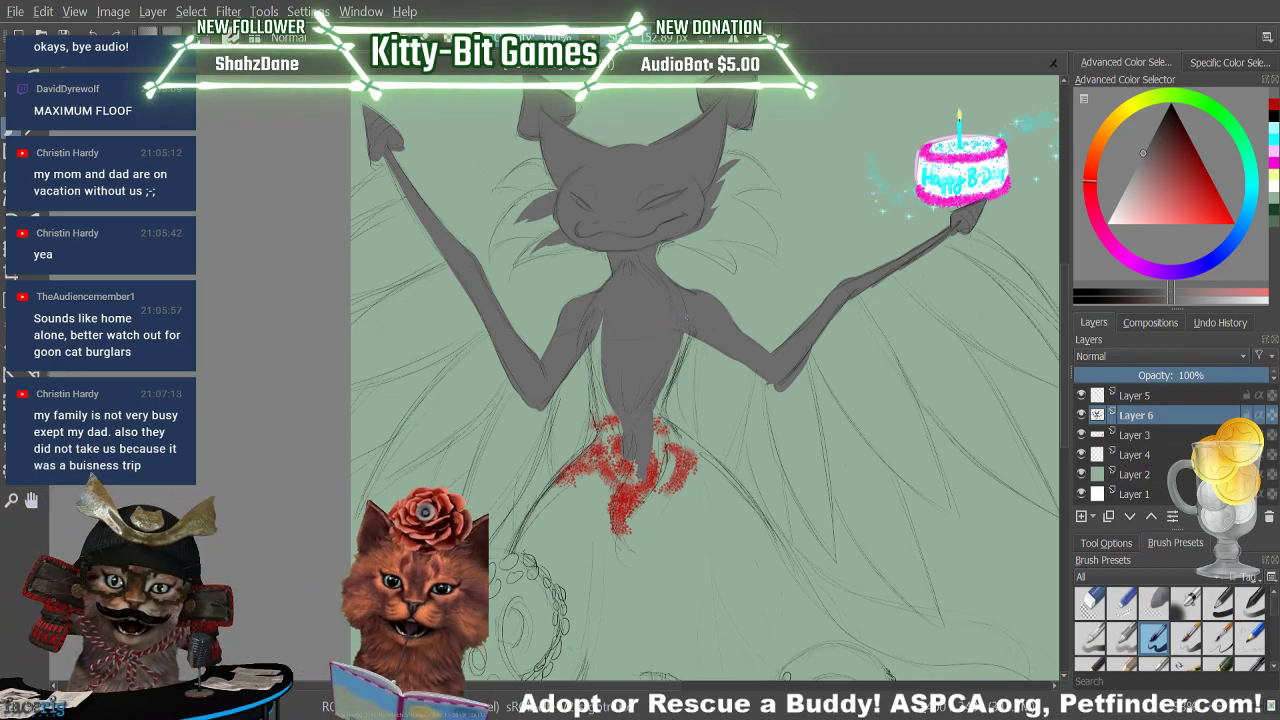
drag(672, 336, 669, 397)
drag(685, 329, 669, 397)
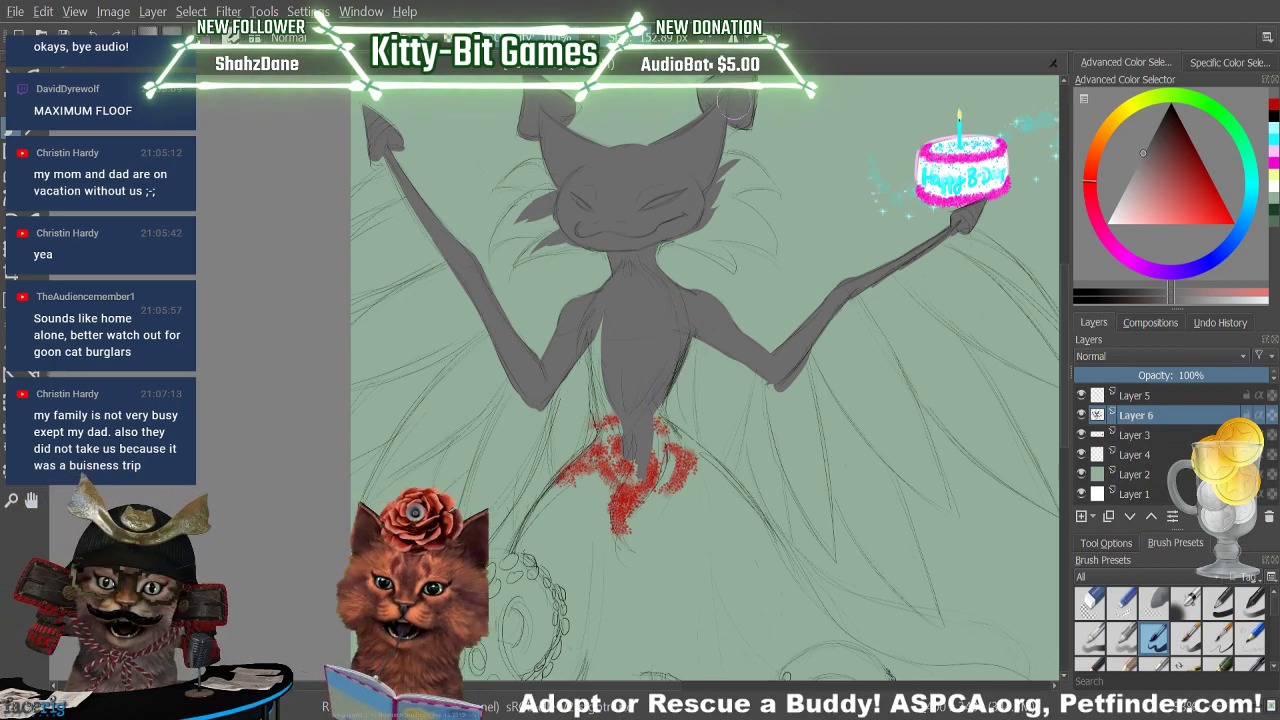
Undo the rough waist strokes and repaint the torso's cake-side edge in dark grey down to the waist
key(ctrl+z)
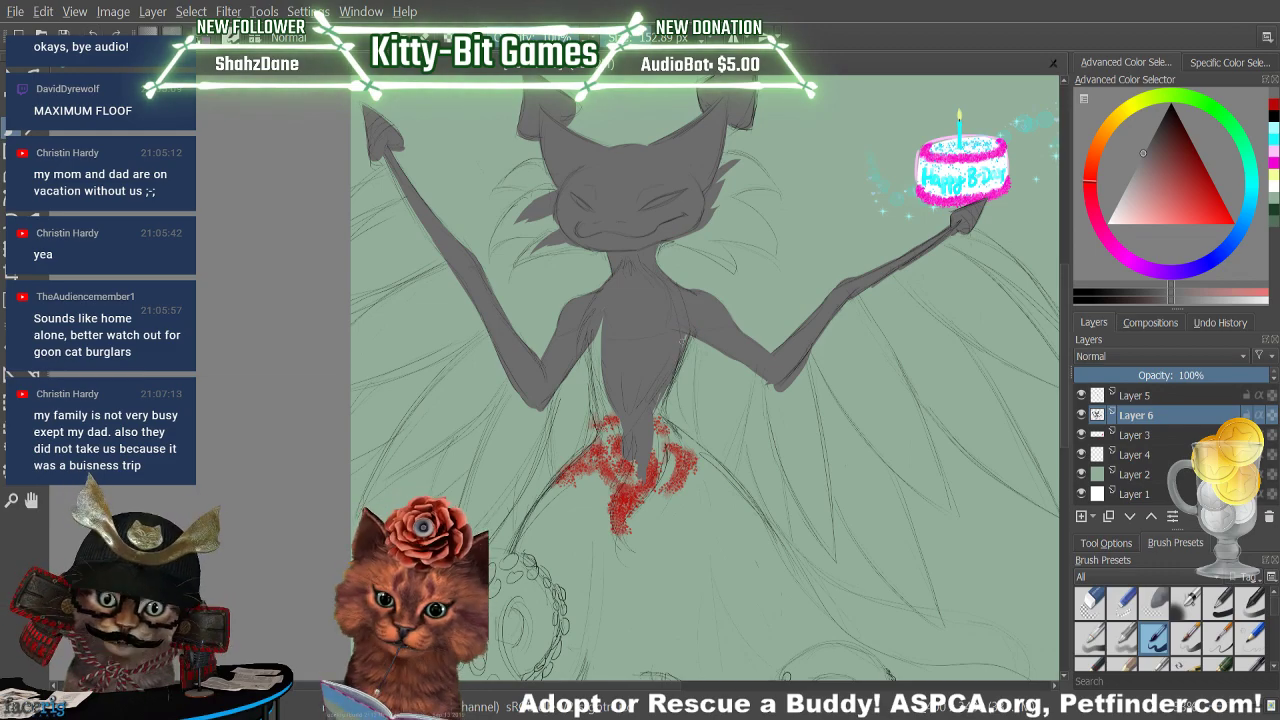
drag(682, 340, 654, 426)
drag(672, 382, 664, 424)
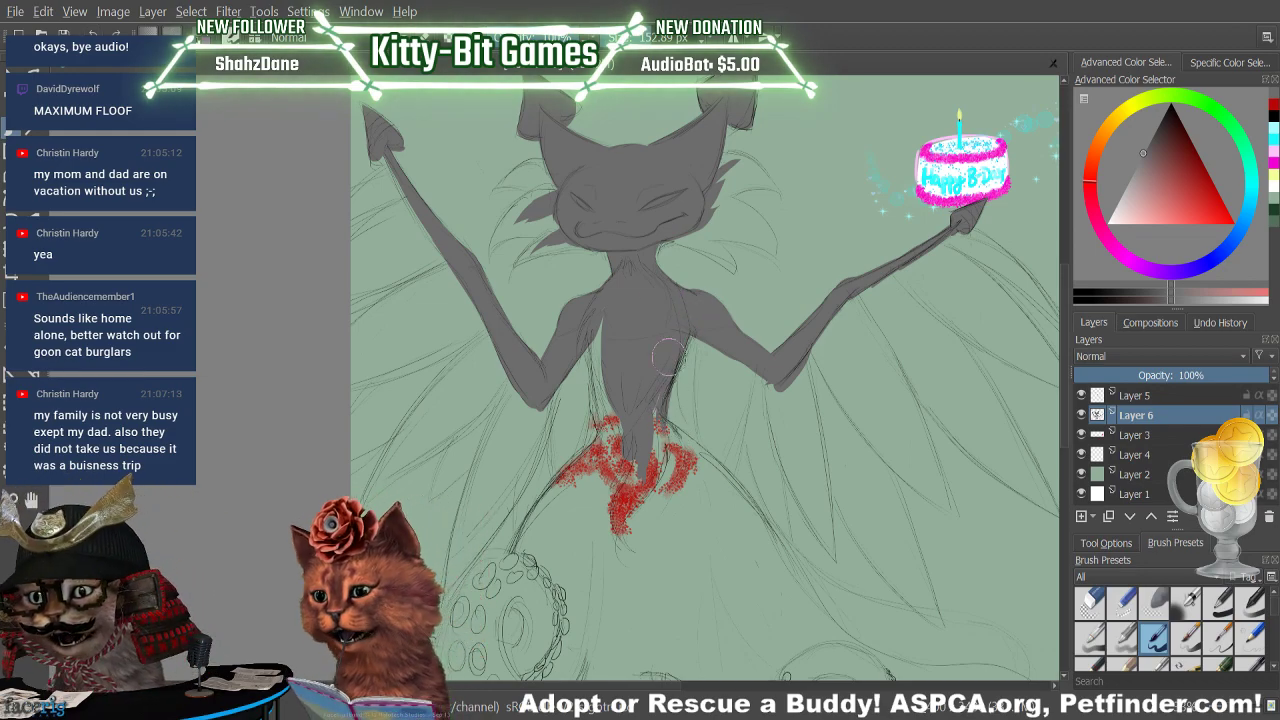
key(ctrl+z)
drag(667, 370, 662, 424)
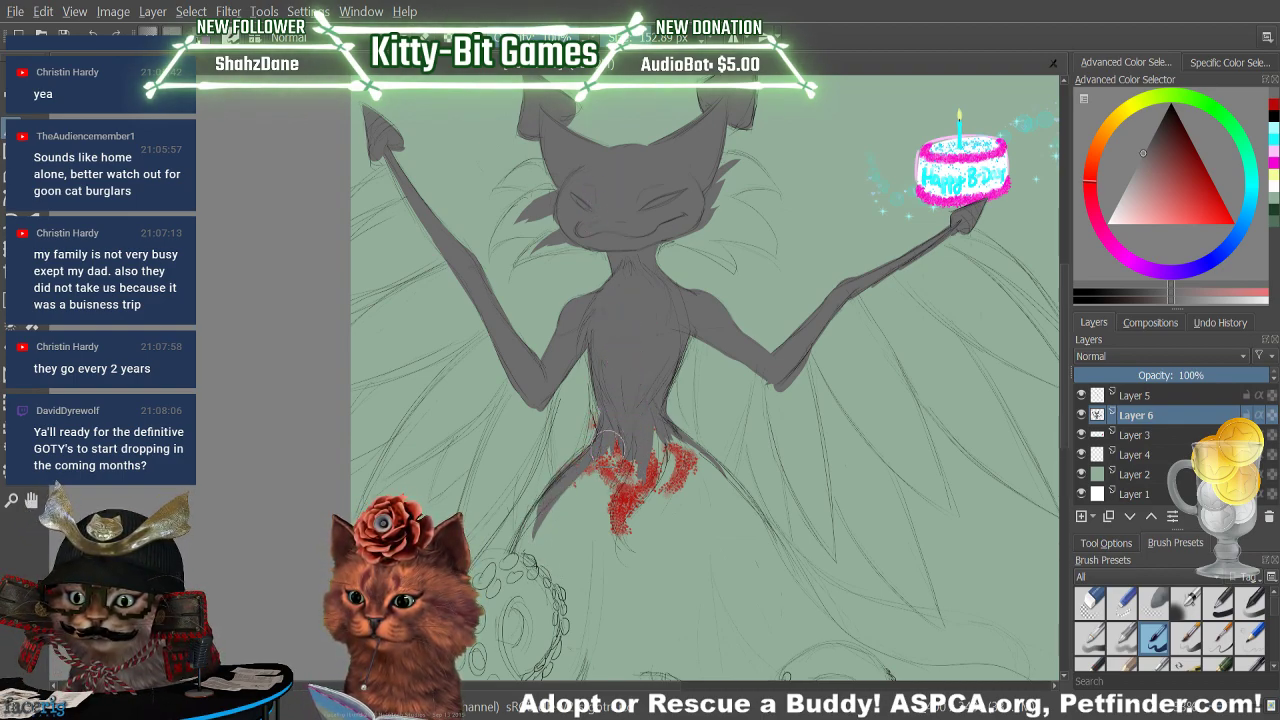
Paint dark grey strokes fanning down from the waist over the red marks to block in both hips
mouse_move(601, 448)
mouse_down()
mouse_move(565, 575)
mouse_move(605, 565)
mouse_up()
drag(665, 462, 660, 585)
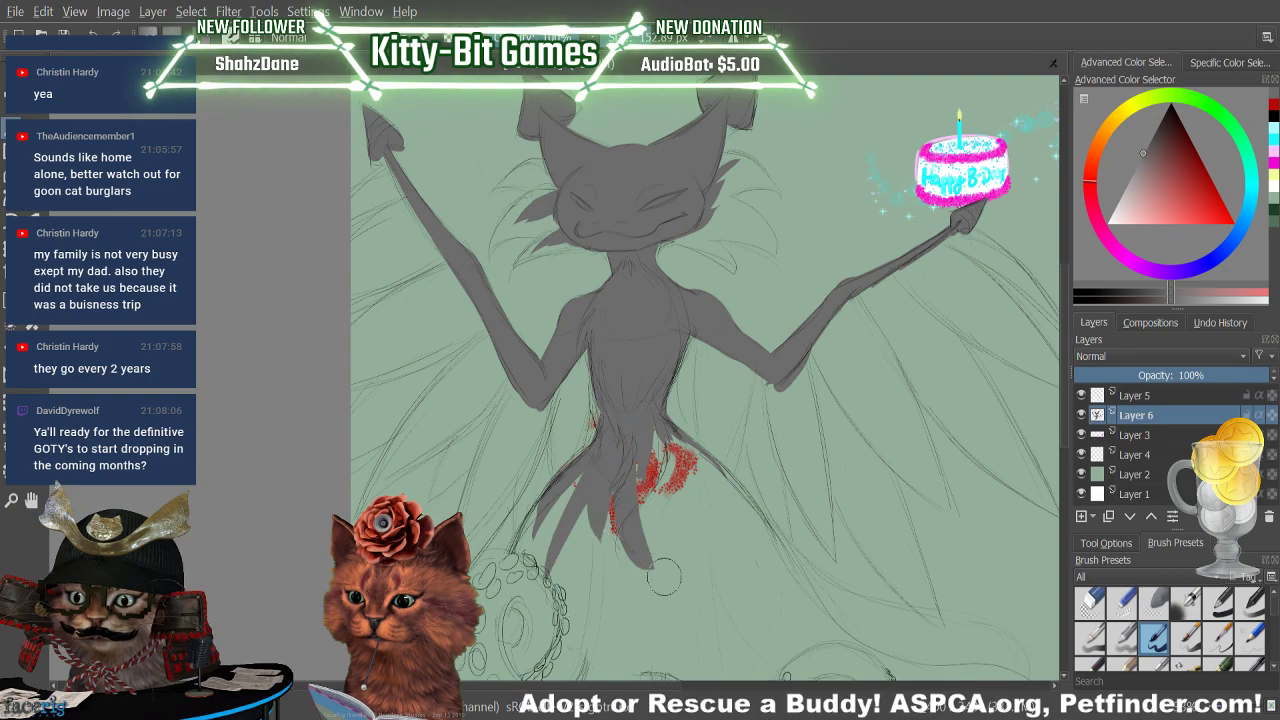
mouse_move(636, 453)
mouse_down()
mouse_move(765, 546)
mouse_move(645, 437)
mouse_move(629, 414)
mouse_move(739, 524)
mouse_move(644, 407)
mouse_move(750, 535)
mouse_up()
drag(695, 465, 765, 555)
drag(672, 436, 755, 515)
drag(698, 470, 726, 486)
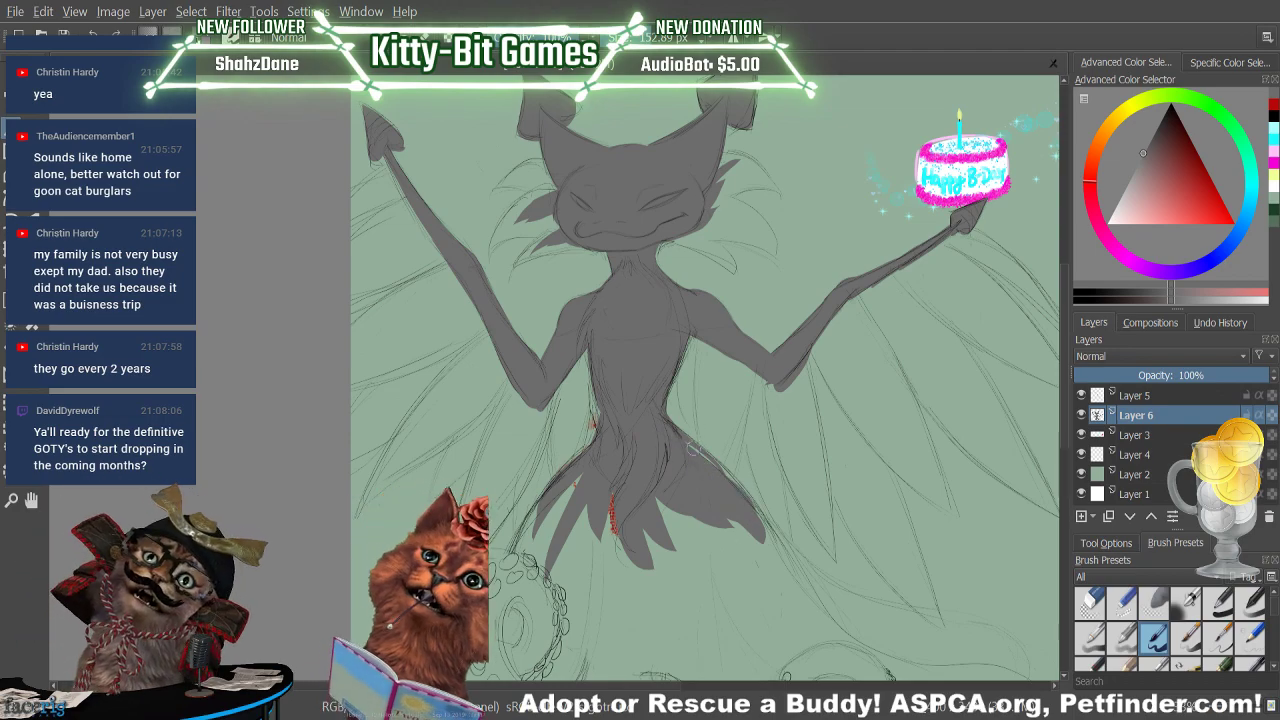
mouse_move(686, 435)
mouse_down()
mouse_move(743, 520)
mouse_move(656, 347)
mouse_move(730, 575)
mouse_up()
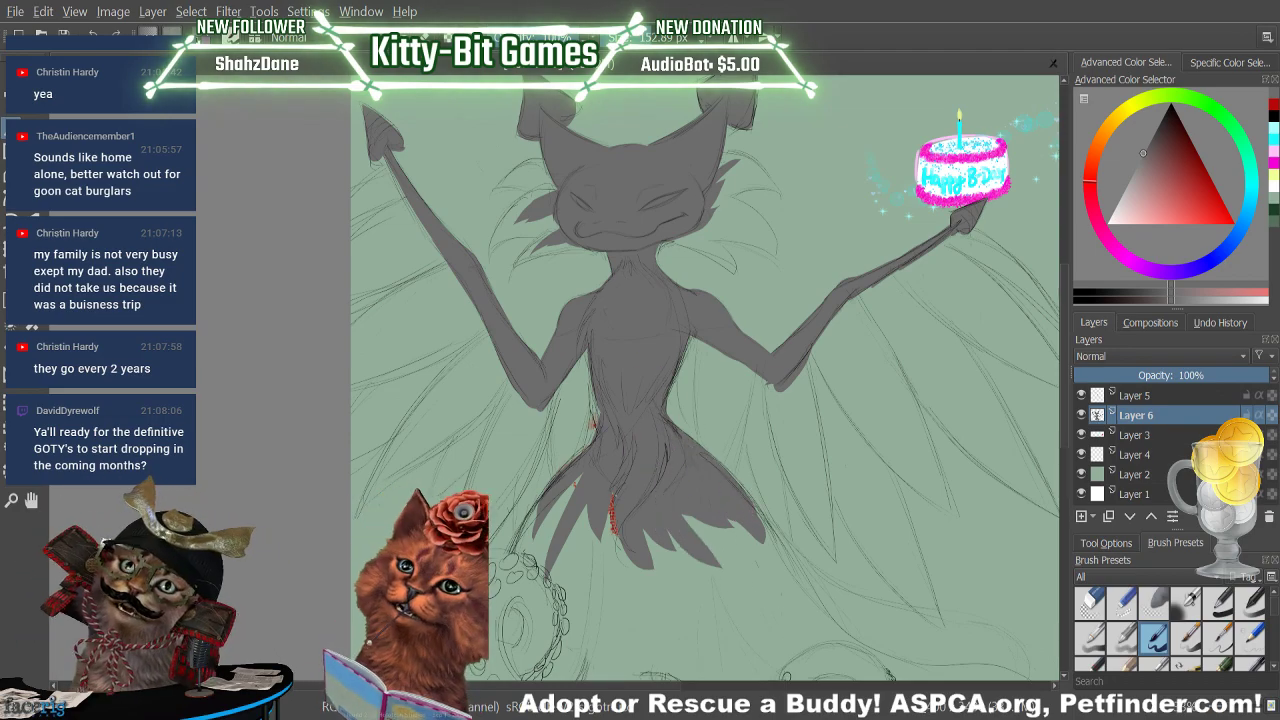
Fill the gaps between the hip strokes with dark grey and widen the cake-side hip to its sketched outline
drag(612, 450, 634, 572)
drag(590, 468, 566, 540)
mouse_move(593, 473)
mouse_down()
mouse_move(600, 563)
mouse_move(616, 570)
mouse_up()
mouse_move(666, 511)
mouse_down()
mouse_move(696, 542)
mouse_move(661, 500)
mouse_move(752, 561)
mouse_up()
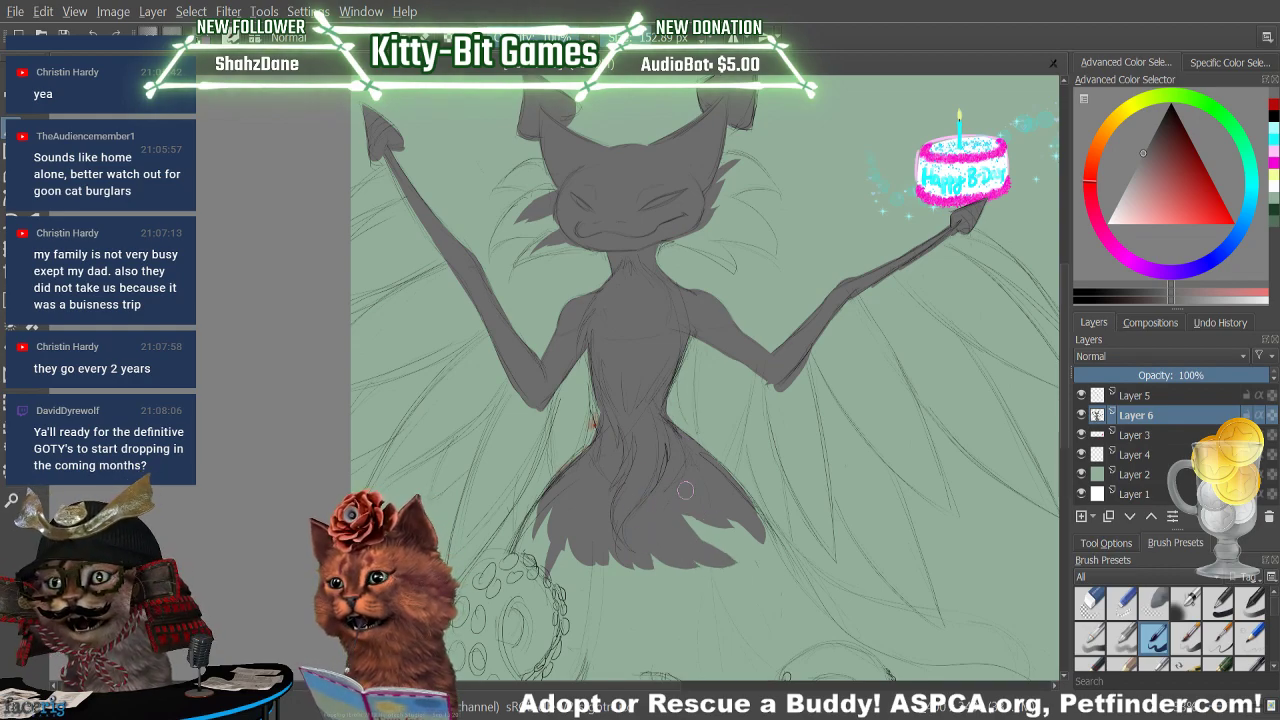
mouse_move(686, 491)
mouse_down()
mouse_move(771, 562)
mouse_move(728, 526)
mouse_move(775, 570)
mouse_up()
drag(750, 520, 780, 575)
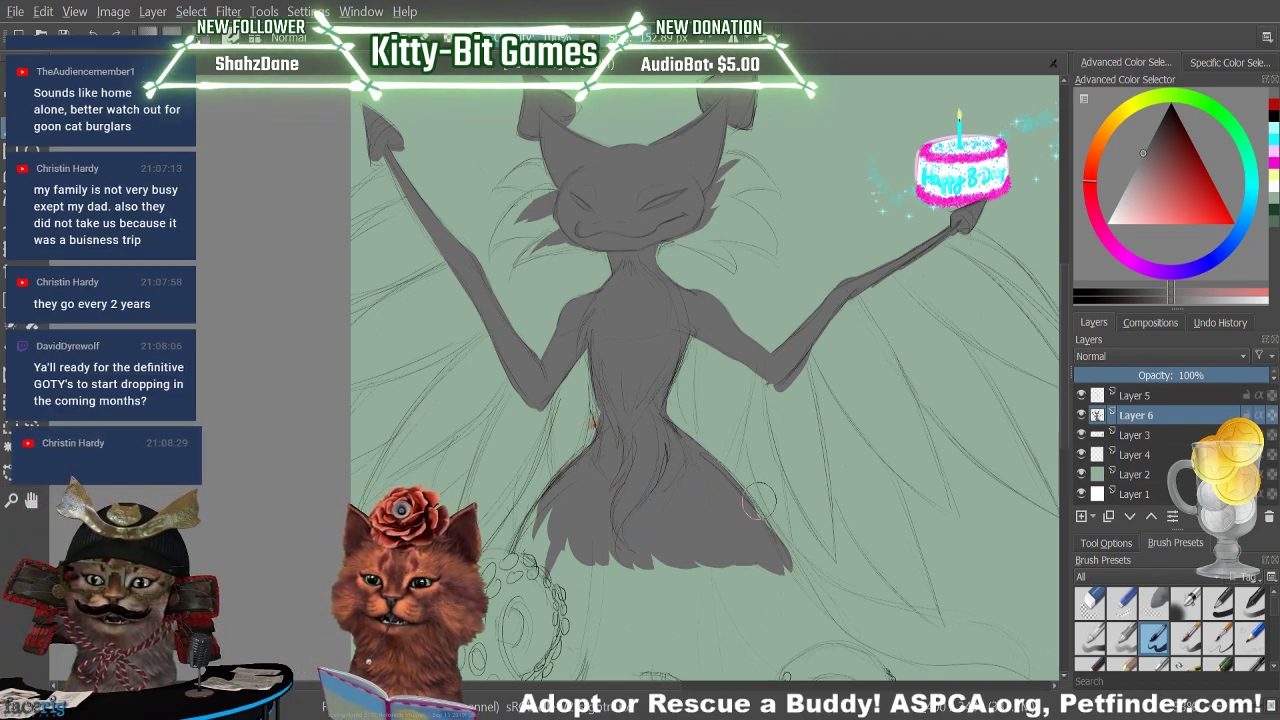
Extend the lower body's ragged hem downward with dark grey strokes across its middle and cake-side portions
mouse_move(550, 505)
mouse_down()
mouse_move(603, 575)
mouse_move(565, 506)
mouse_move(637, 571)
mouse_up()
mouse_move(612, 530)
mouse_down()
mouse_move(677, 622)
mouse_move(676, 608)
mouse_up()
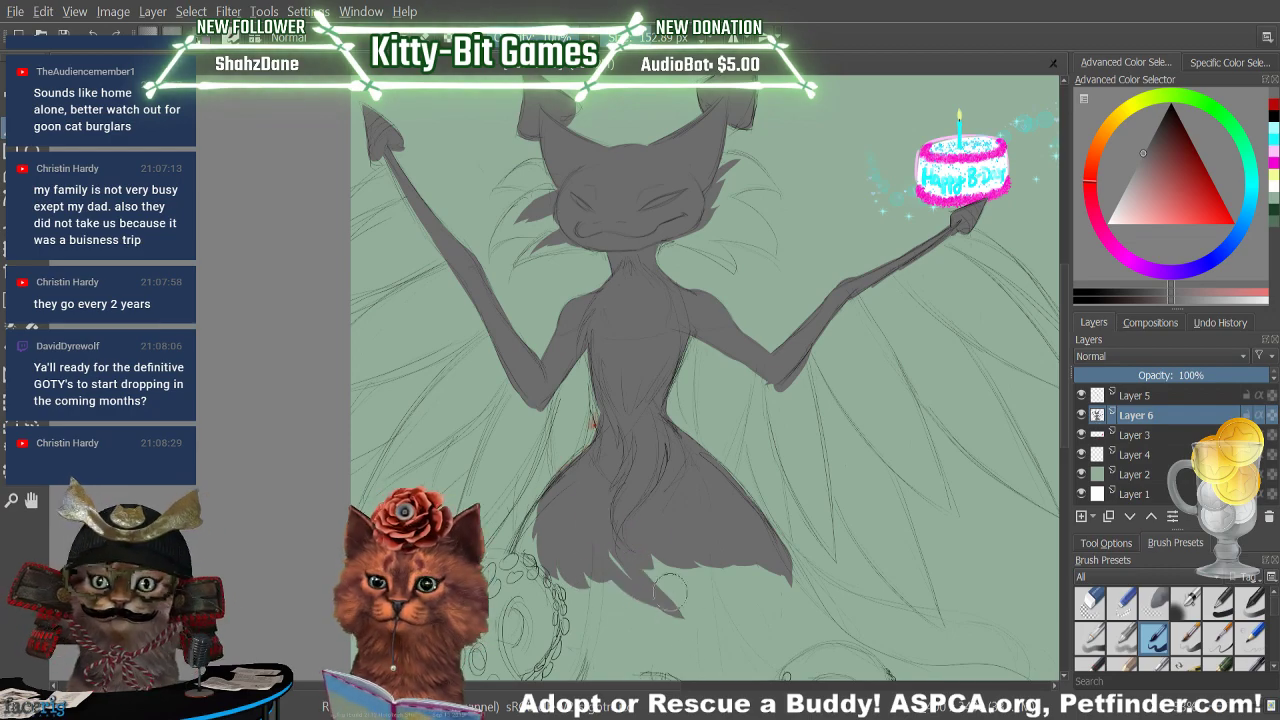
drag(646, 528, 682, 610)
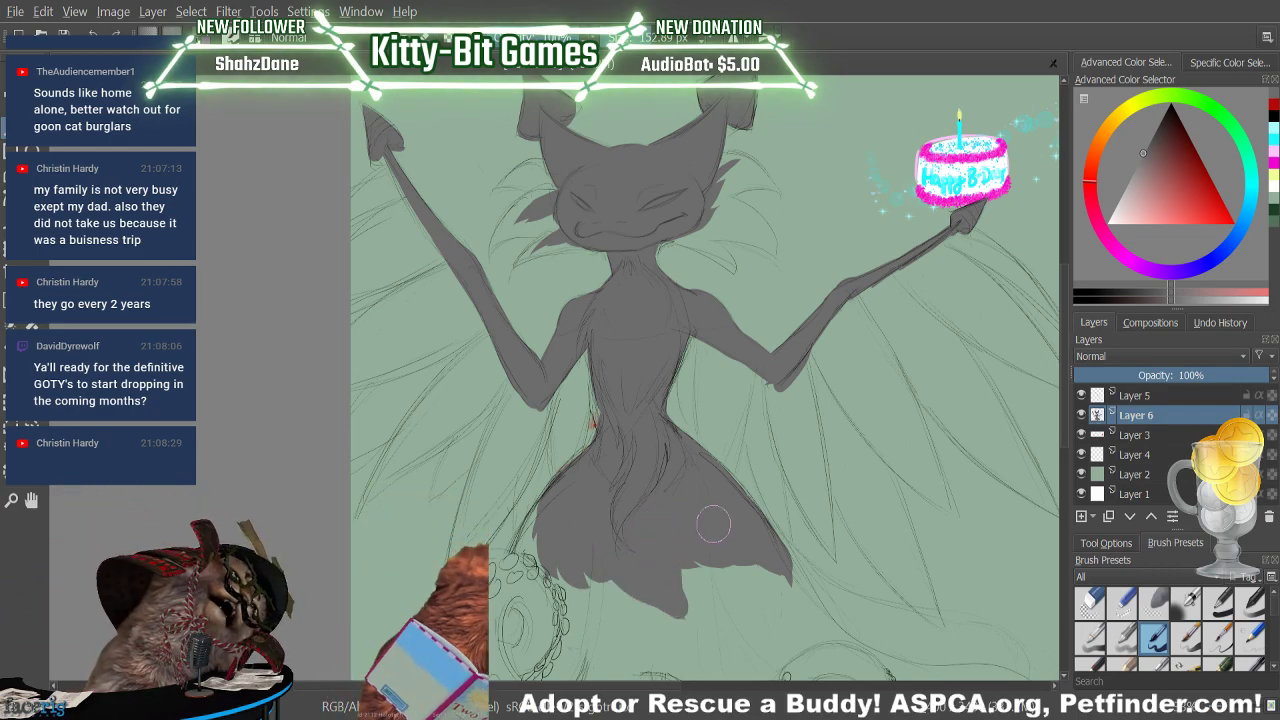
mouse_move(698, 545)
mouse_down()
mouse_move(690, 630)
mouse_move(702, 608)
mouse_move(716, 640)
mouse_up()
mouse_move(740, 548)
mouse_down()
mouse_move(726, 624)
mouse_move(734, 586)
mouse_move(744, 634)
mouse_move(742, 595)
mouse_move(772, 602)
mouse_up()
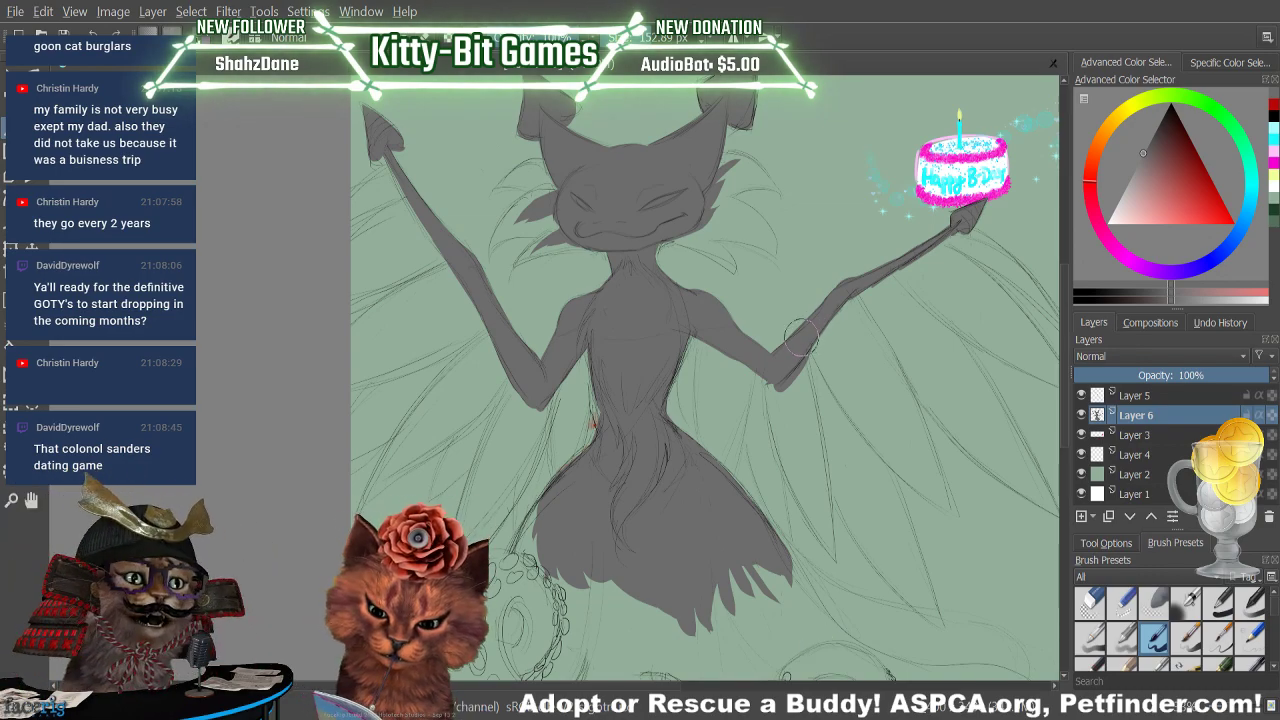
Paint the innermost wing feather dark grey, hanging from the cake-side upper arm down to the hip
drag(700, 342, 707, 456)
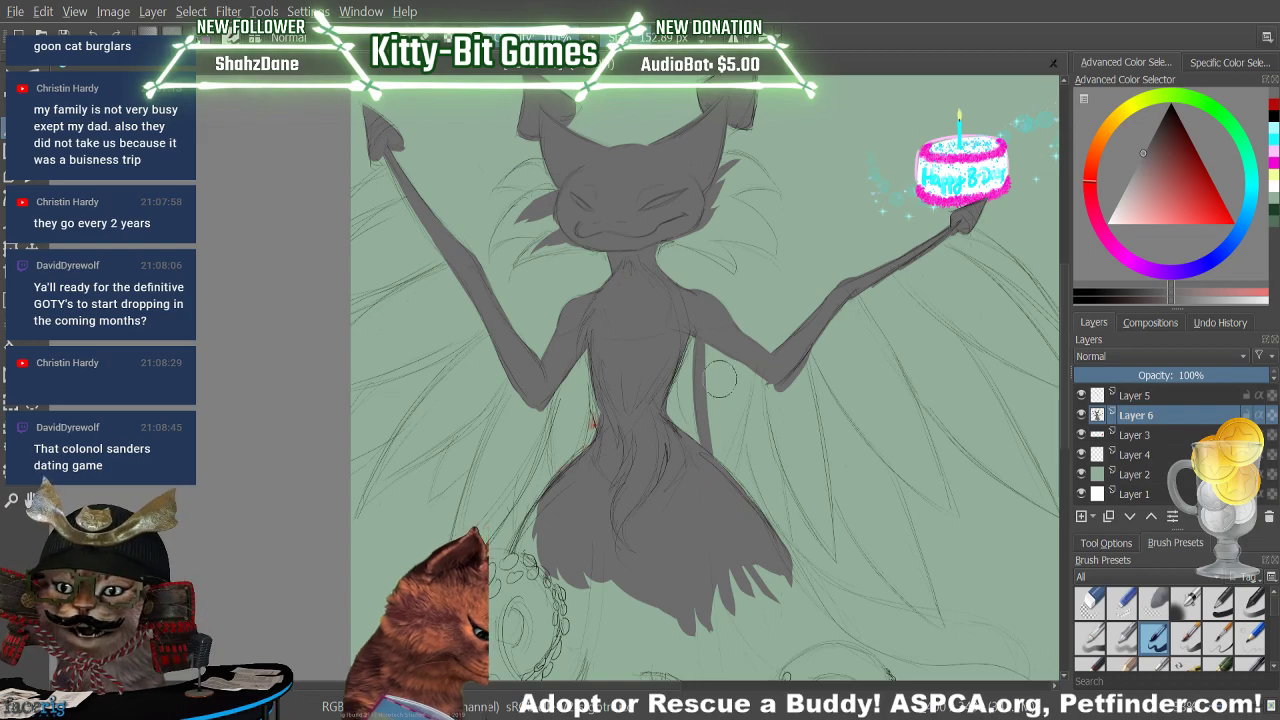
drag(708, 346, 712, 460)
drag(714, 350, 714, 464)
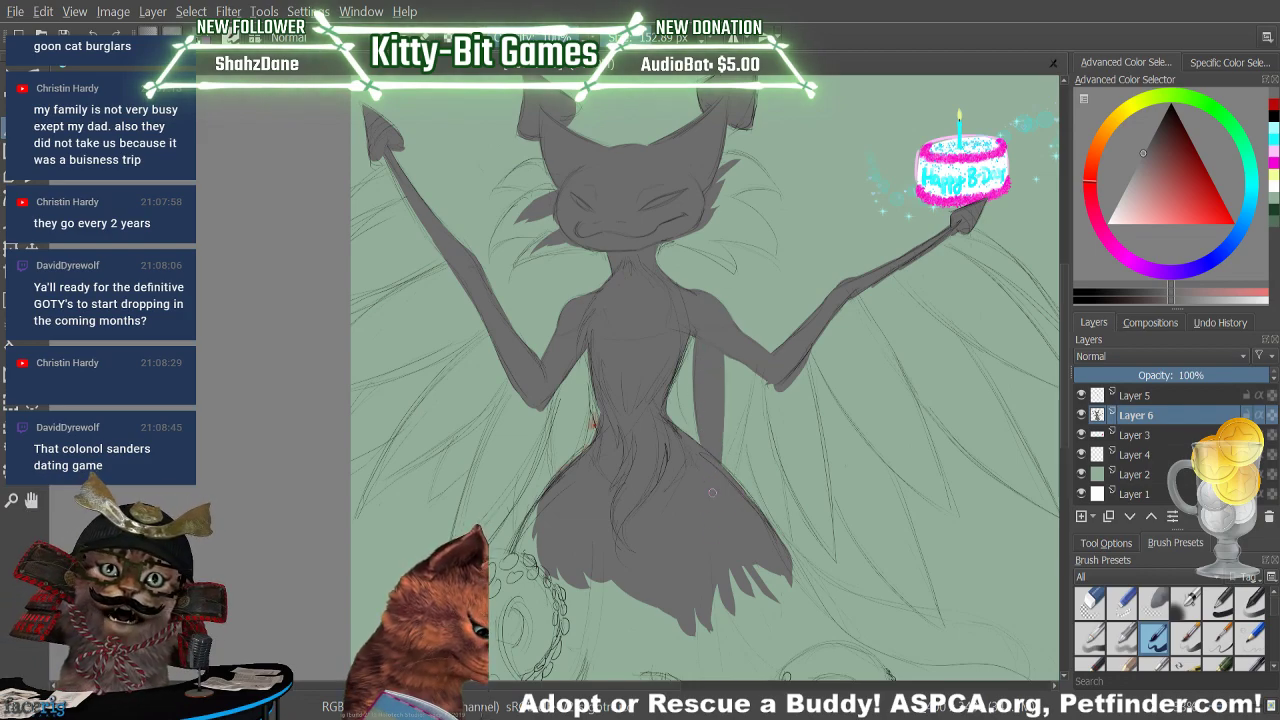
mouse_move(722, 372)
mouse_down()
mouse_move(709, 527)
mouse_move(736, 377)
mouse_move(738, 476)
mouse_up()
drag(744, 362, 742, 478)
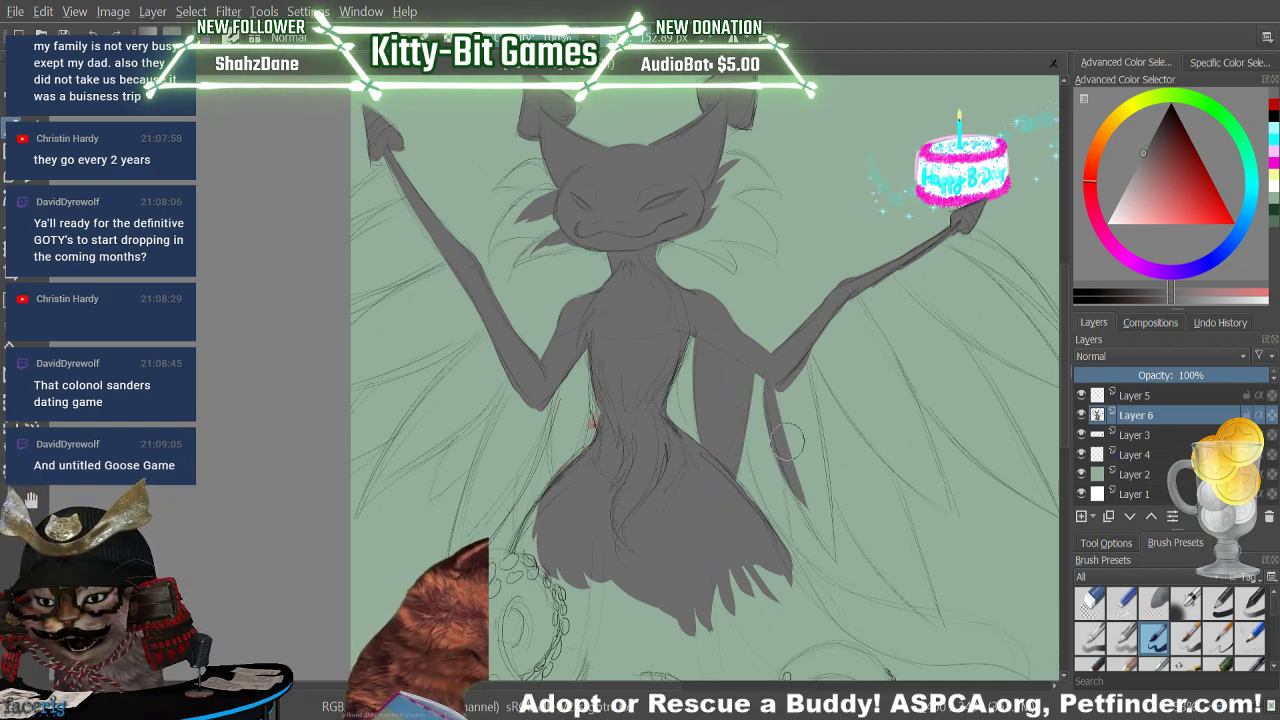
Block in the second wing feather in dark grey, from the cake-side elbow down towards its pointed tip
drag(781, 400, 841, 570)
mouse_move(794, 399)
mouse_down()
mouse_move(827, 538)
mouse_move(820, 408)
mouse_move(798, 404)
mouse_move(812, 520)
mouse_up()
drag(807, 368, 821, 505)
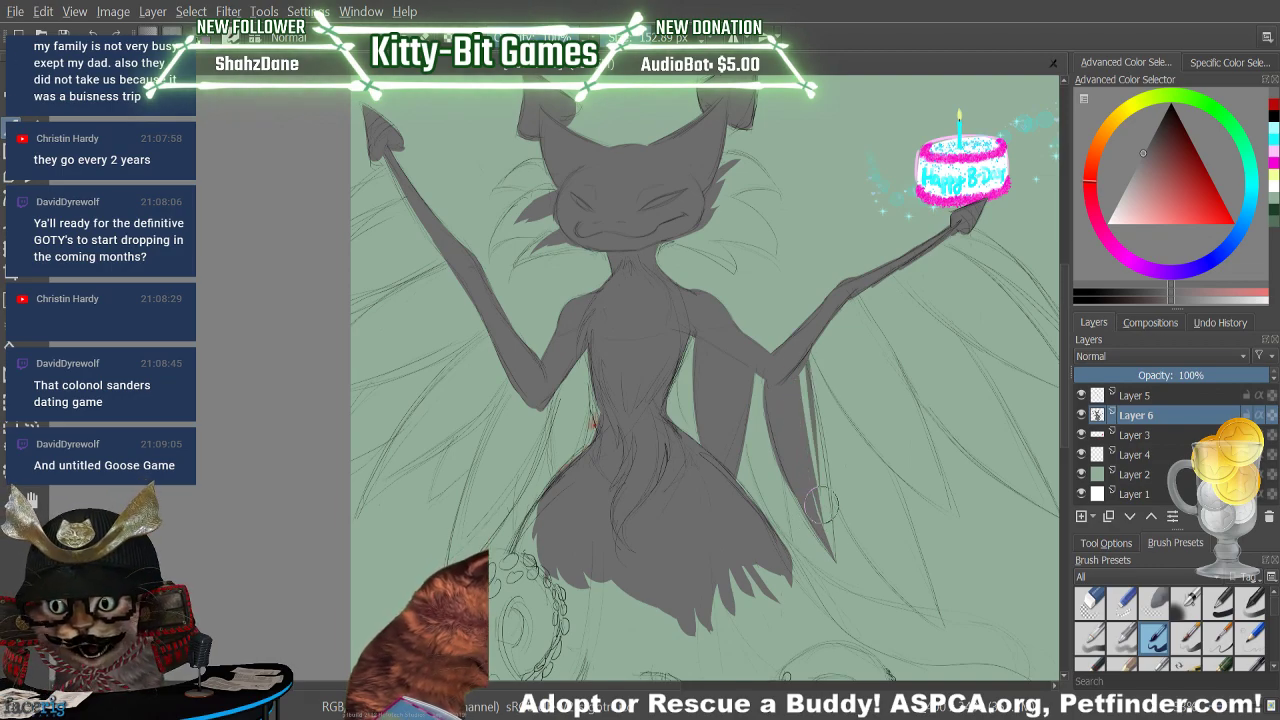
drag(812, 405, 830, 530)
mouse_move(808, 455)
mouse_down()
mouse_move(813, 486)
mouse_move(800, 379)
mouse_move(826, 515)
mouse_up()
drag(815, 350, 828, 545)
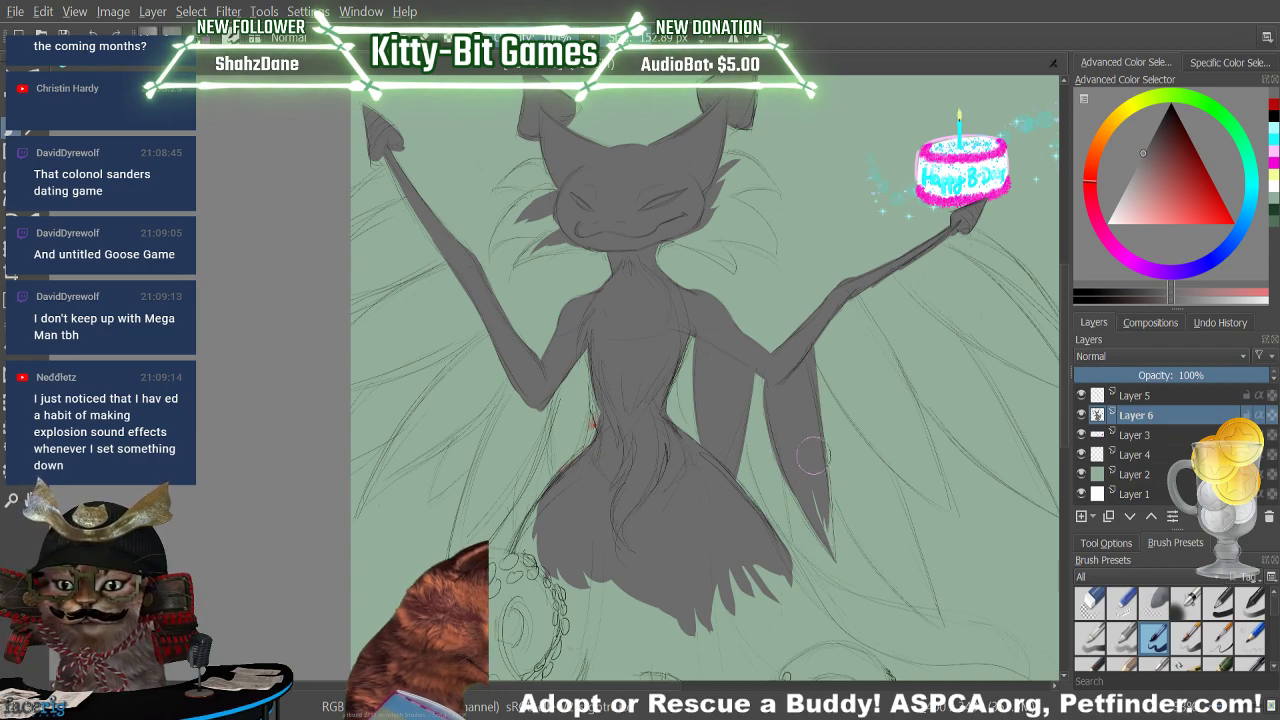
Fill the ragged outer edge of the elbow feather with dark grey and lengthen its pointed tip
drag(806, 406, 831, 568)
drag(812, 480, 831, 565)
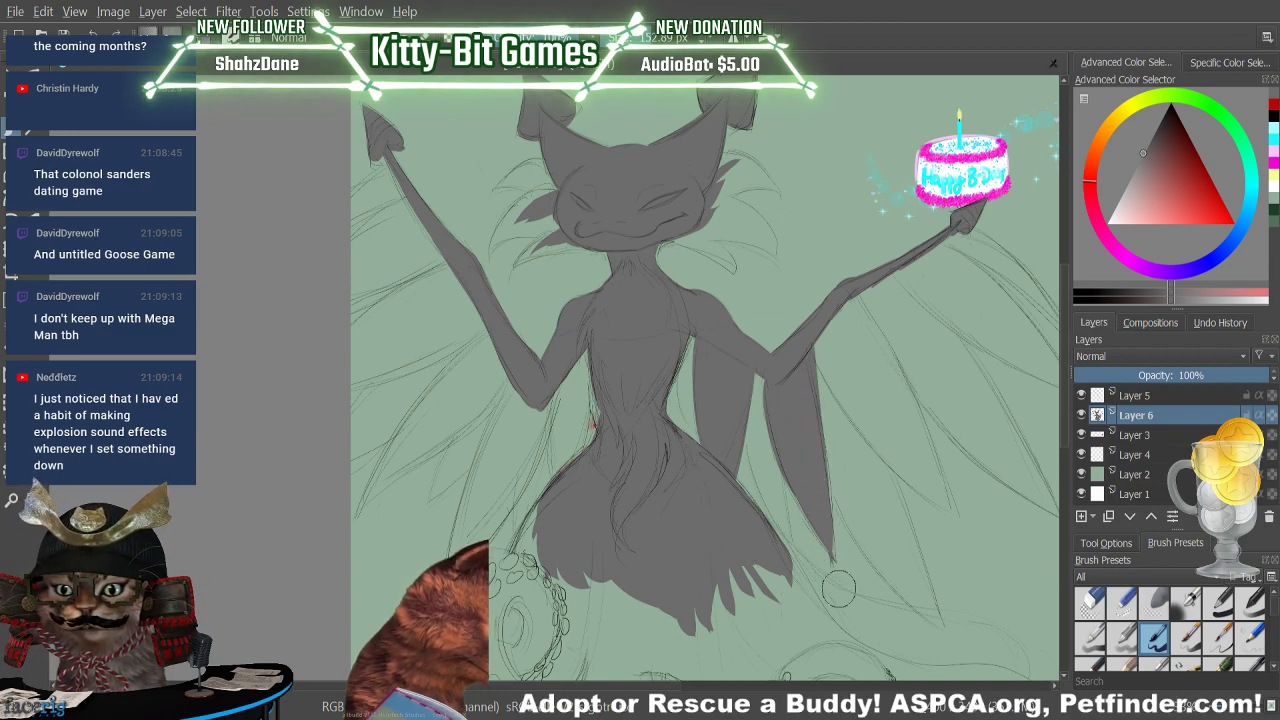
drag(810, 425, 845, 583)
drag(806, 452, 836, 578)
drag(801, 368, 832, 567)
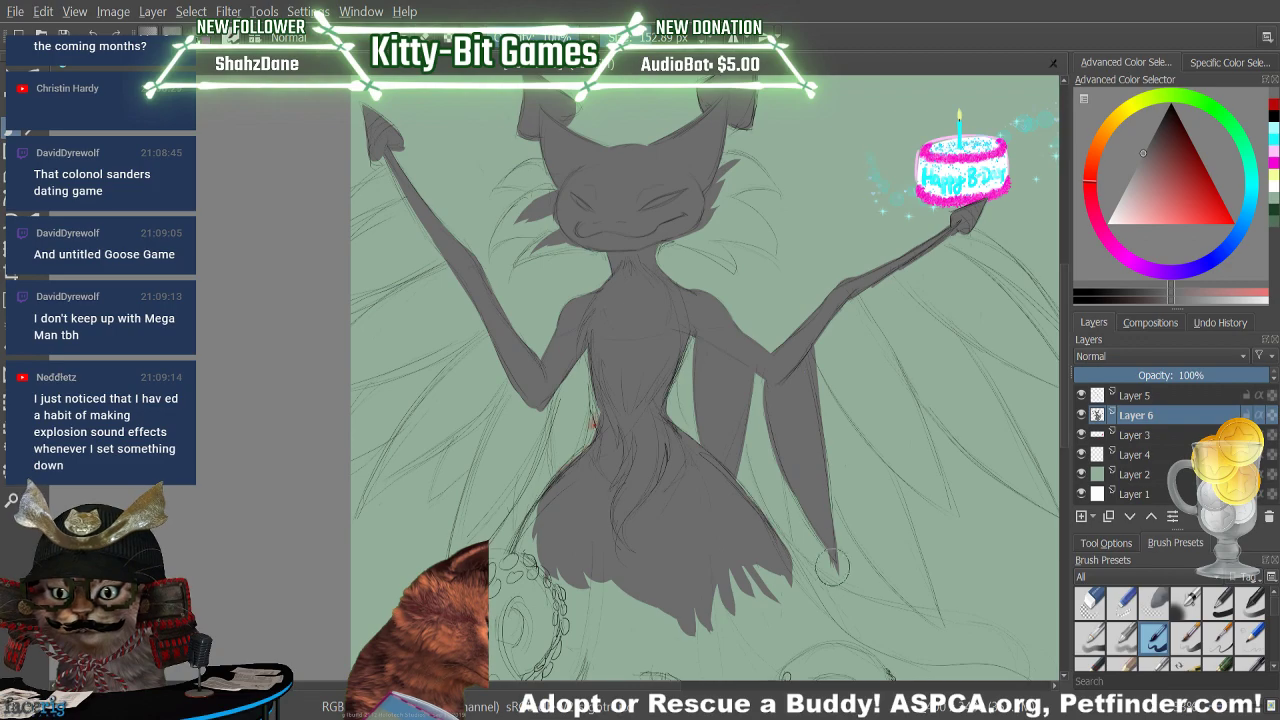
Trim the elbow feather's inner edge, tip and upper outer edge with the eraser, then return to the paint brush
click(1089, 601)
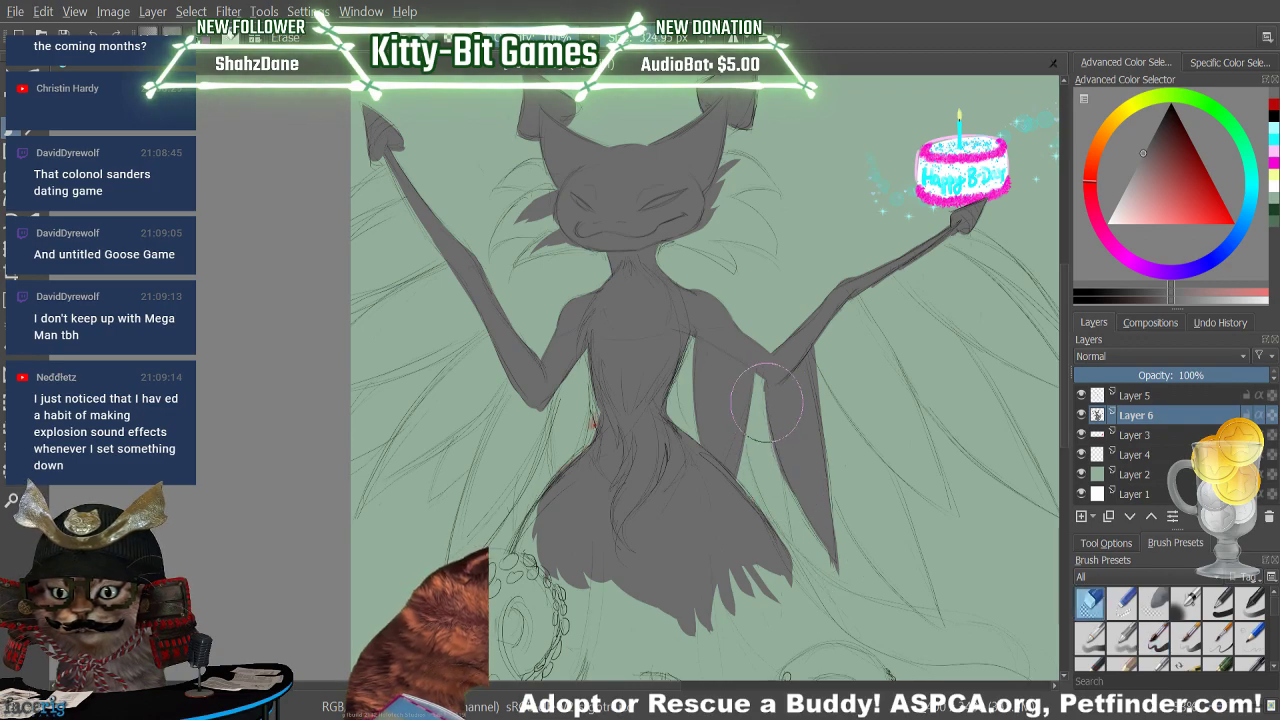
drag(767, 402, 776, 440)
drag(766, 376, 824, 560)
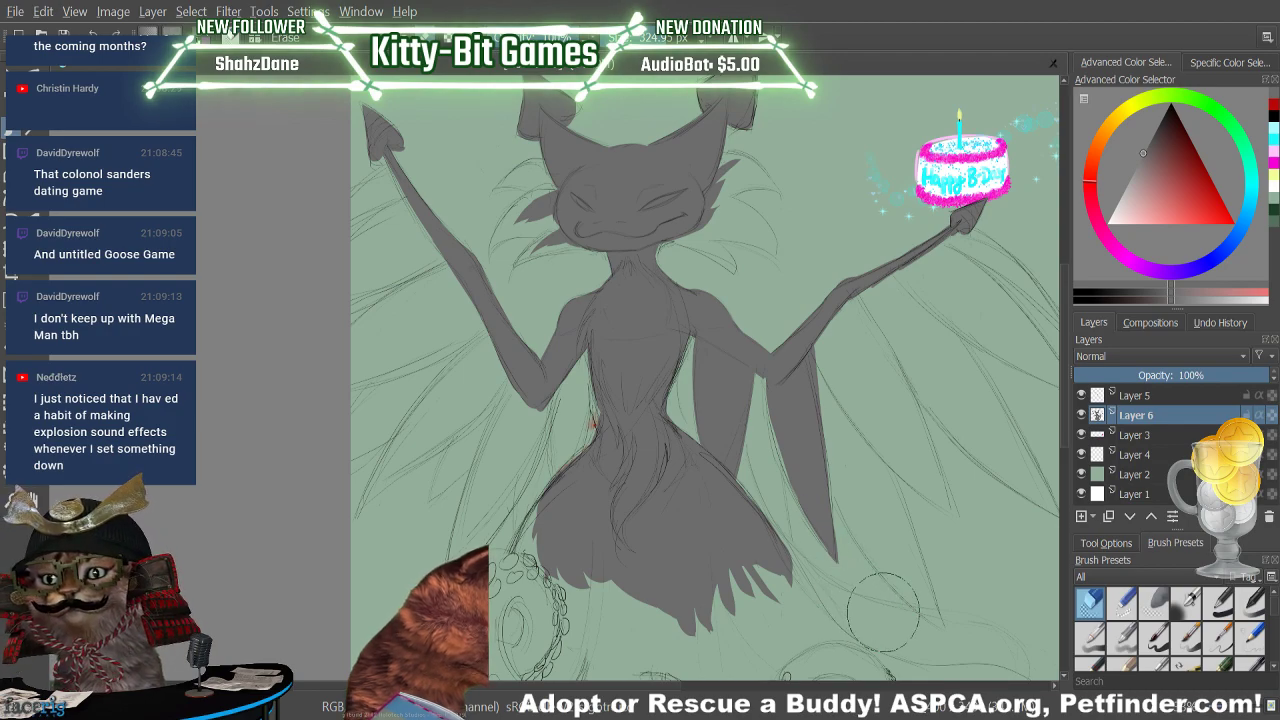
key(/)
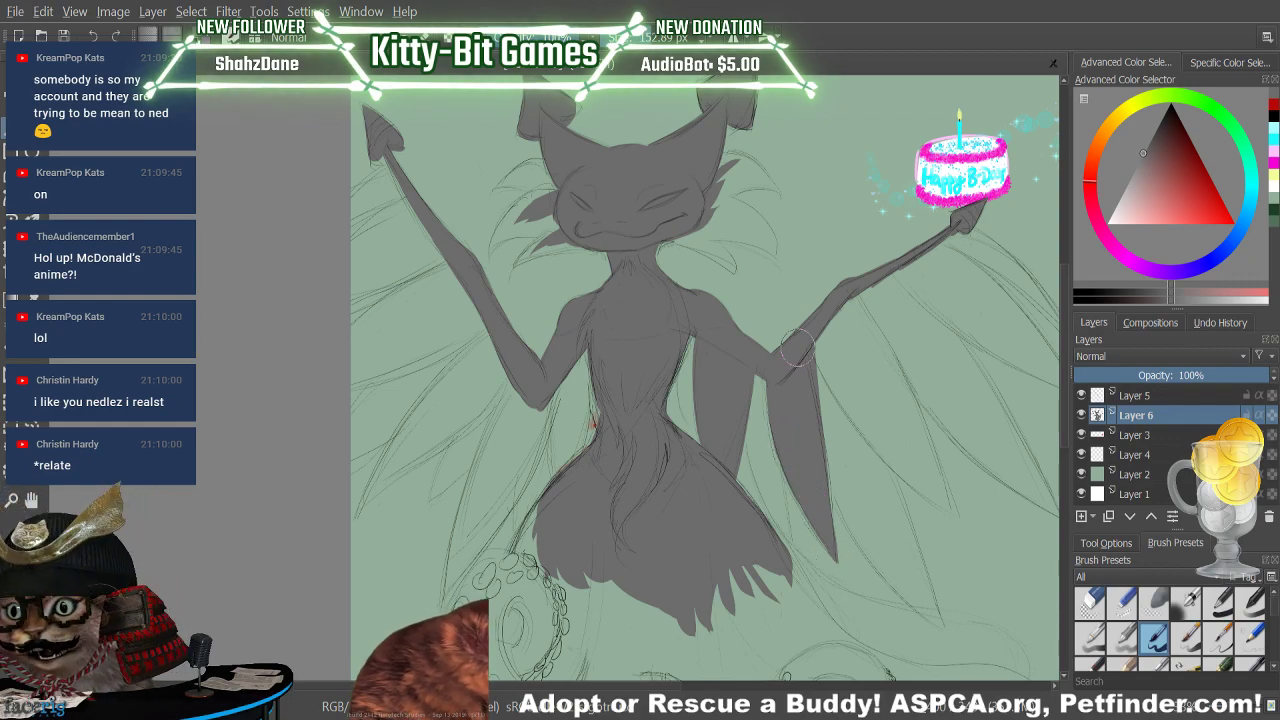
key(e)
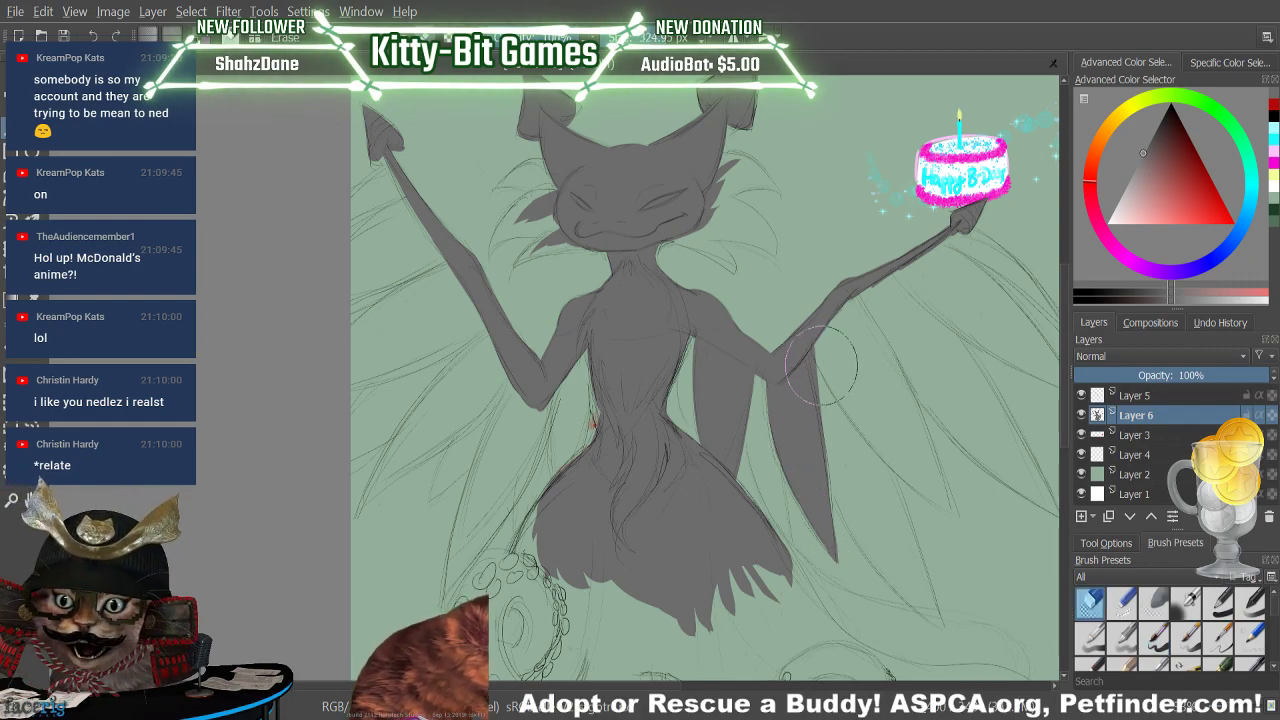
drag(816, 358, 819, 394)
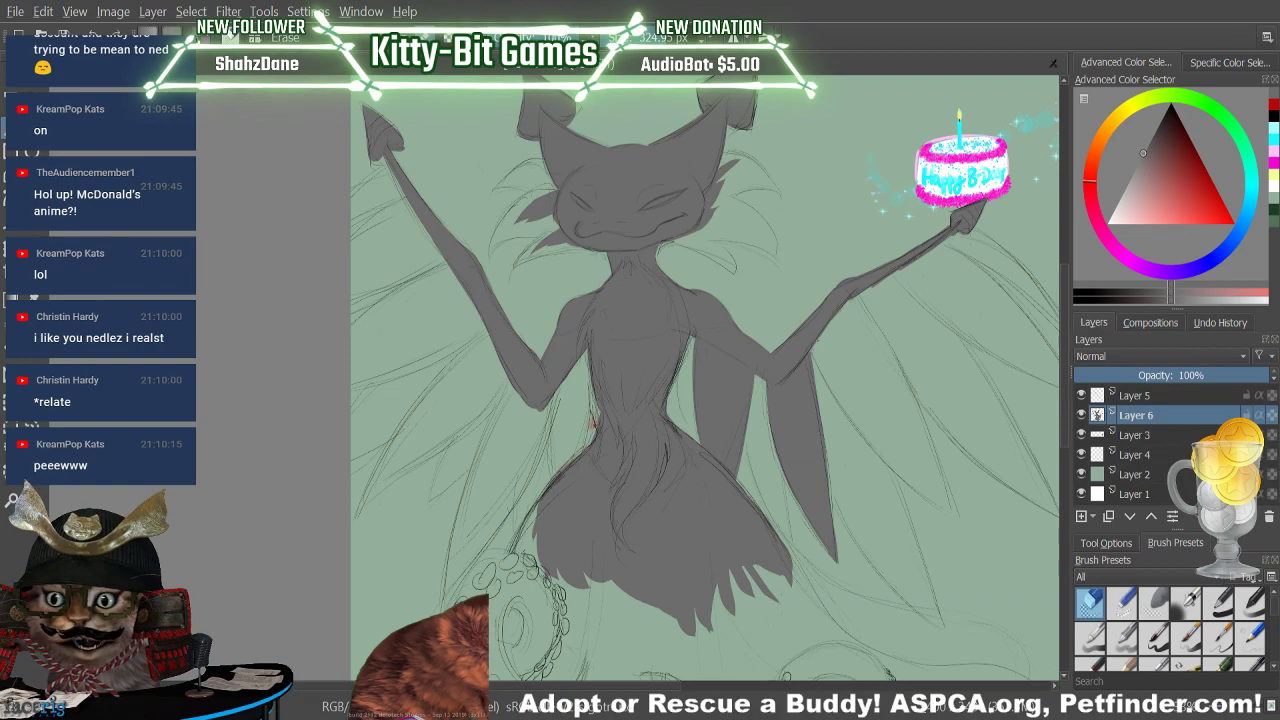
key(slash)
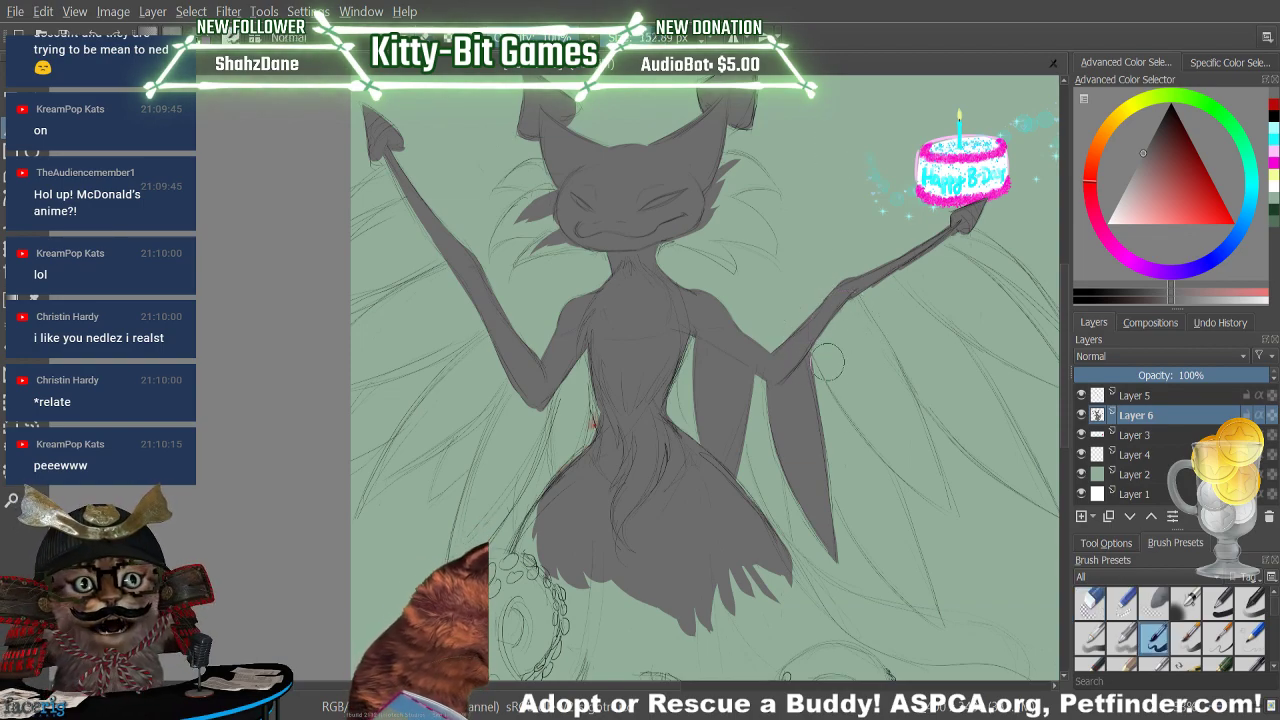
Paint the inner edge of the third wing feather as a dark grey curve from the cake-side elbow to its tip
drag(814, 354, 840, 414)
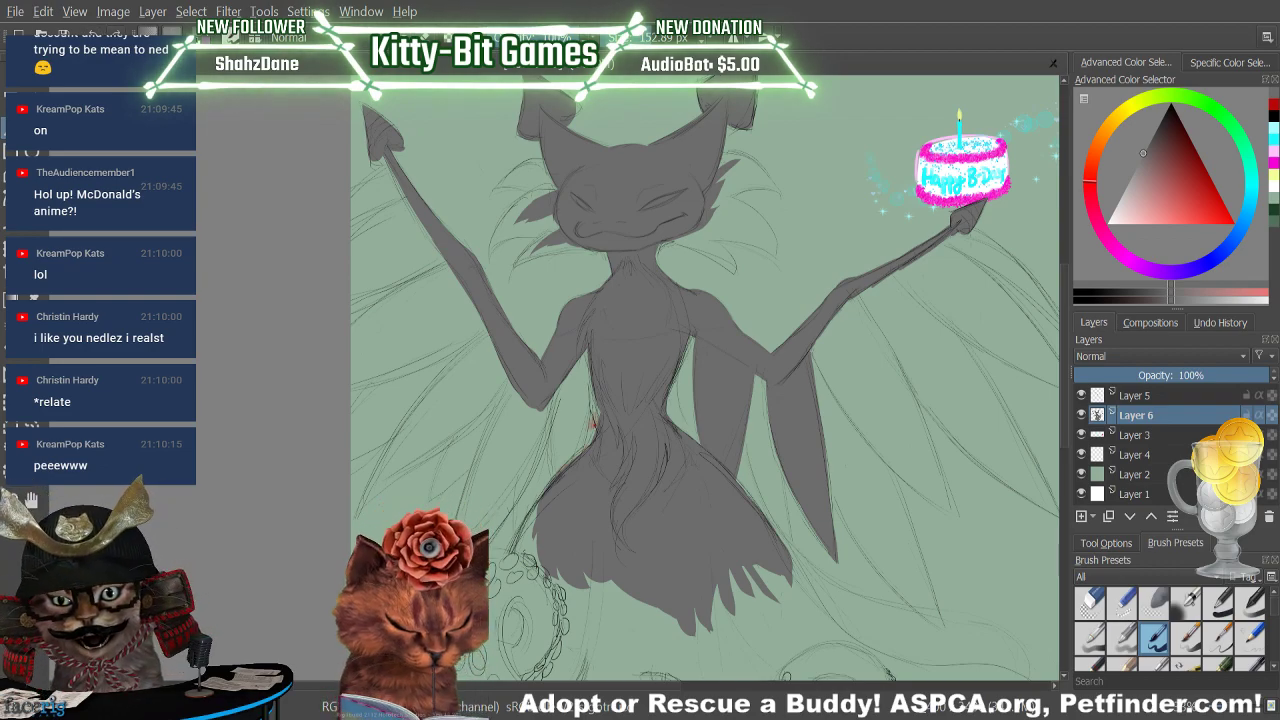
mouse_move(817, 348)
mouse_down()
mouse_move(933, 493)
mouse_move(843, 384)
mouse_move(898, 460)
mouse_up()
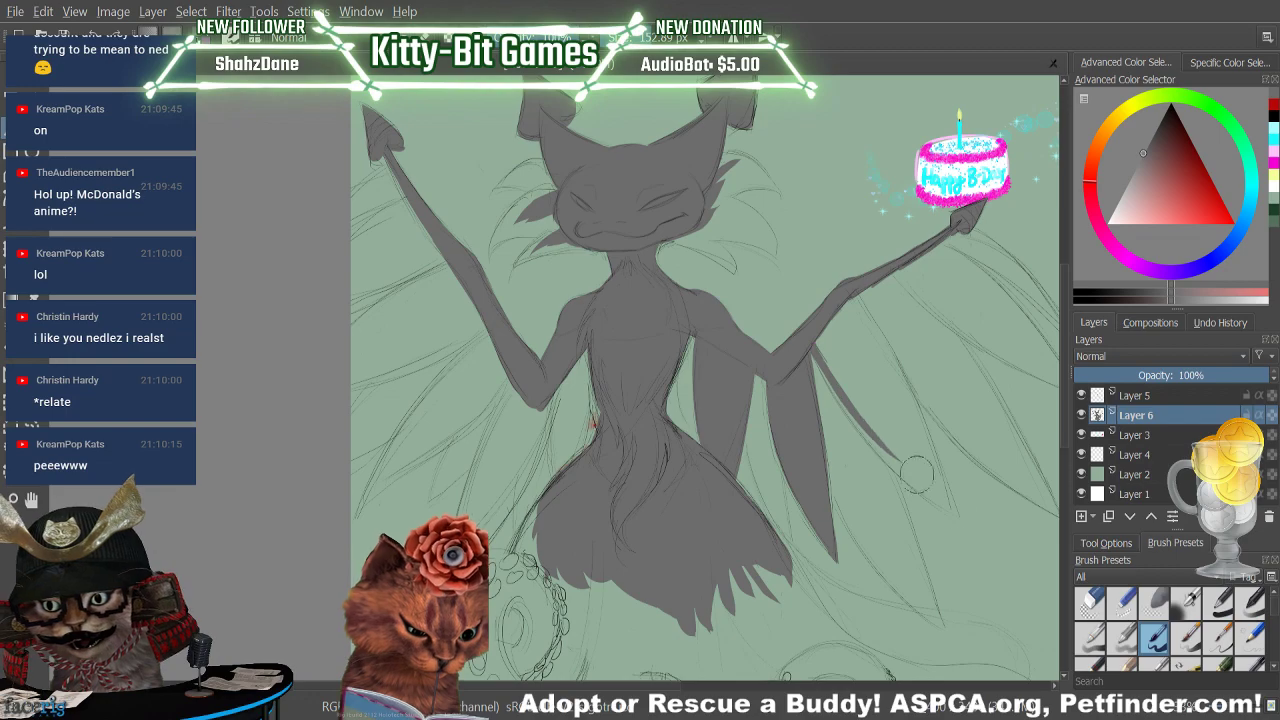
drag(822, 356, 906, 470)
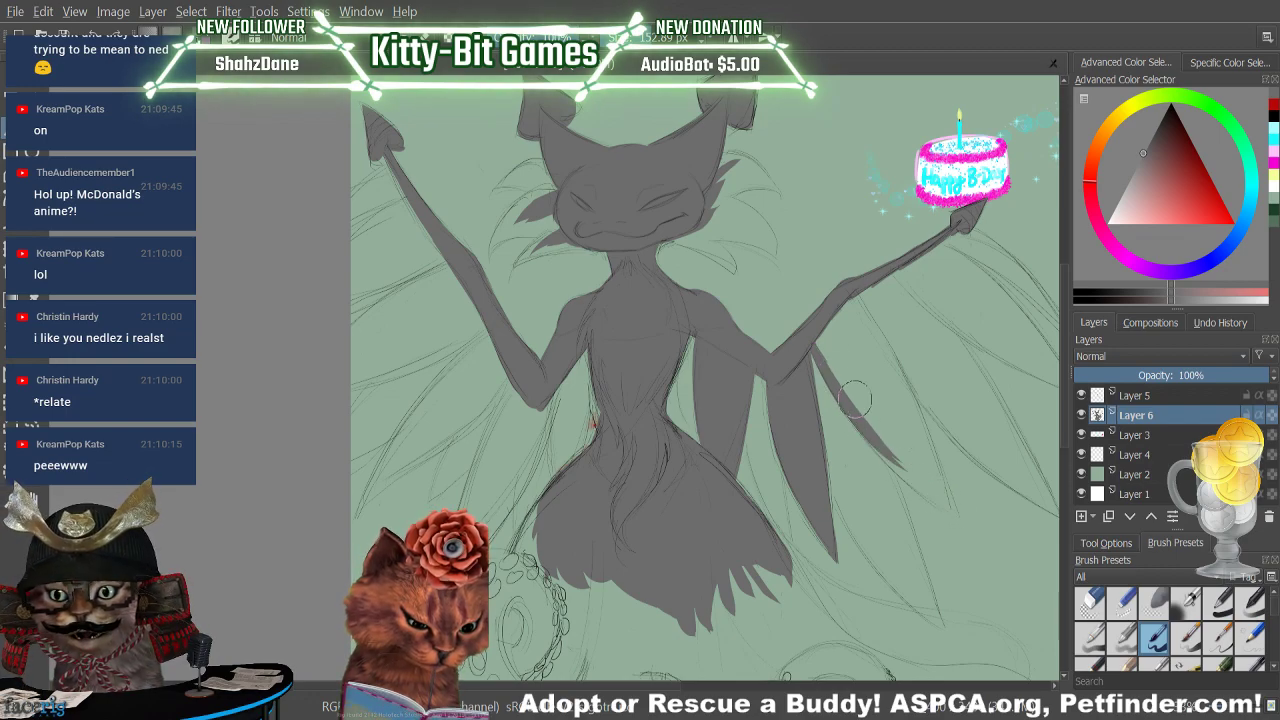
mouse_move(855, 401)
mouse_down()
mouse_move(982, 542)
mouse_move(903, 475)
mouse_move(972, 530)
mouse_up()
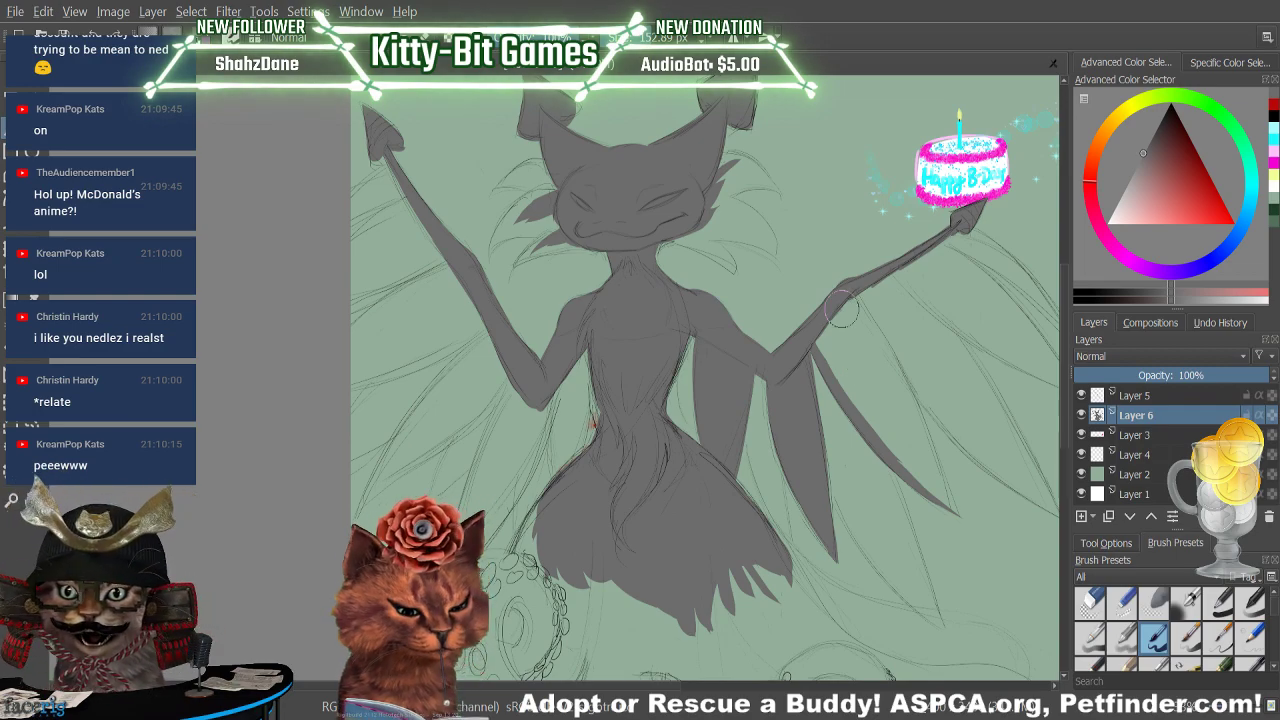
Paint the third feather's outer edge from the middle of the forearm and fill its upper body with dark grey
drag(854, 304, 906, 395)
mouse_move(849, 298)
mouse_down()
mouse_move(947, 476)
mouse_move(860, 323)
mouse_move(927, 458)
mouse_move(845, 333)
mouse_move(920, 454)
mouse_move(850, 360)
mouse_move(947, 482)
mouse_up()
key(ctrl+z)
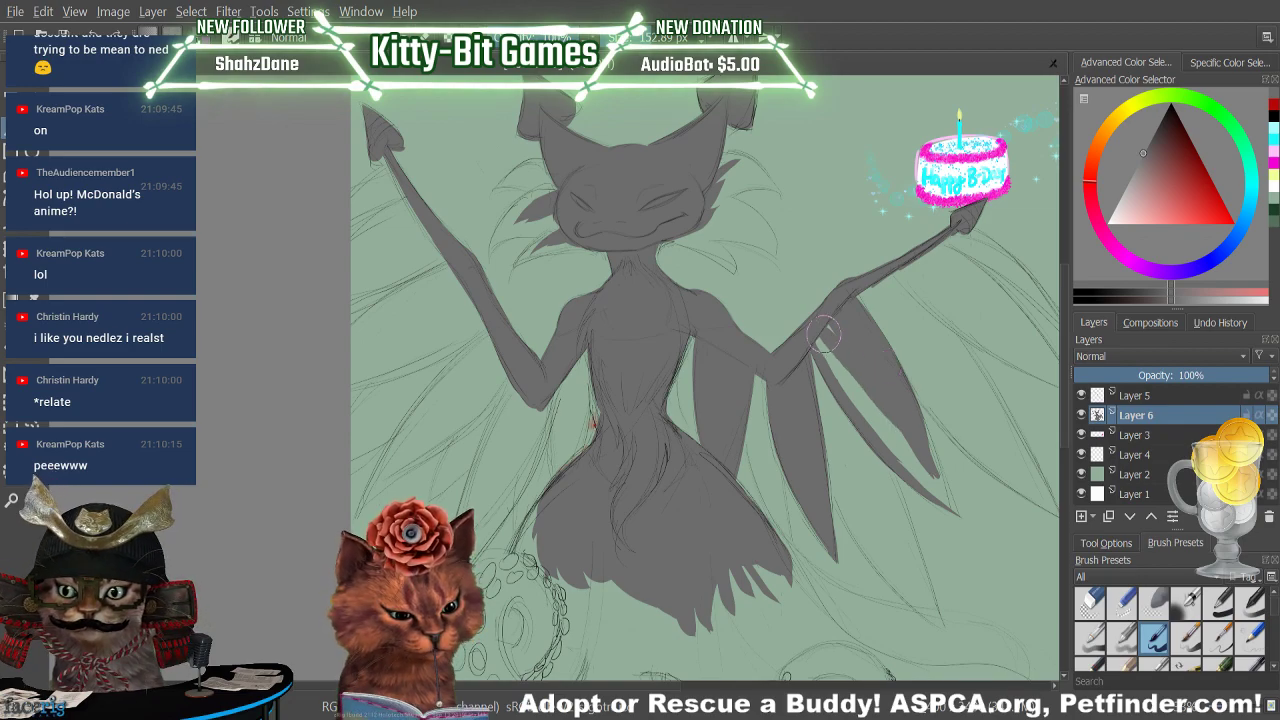
mouse_move(822, 333)
mouse_down()
mouse_move(936, 497)
mouse_move(969, 493)
mouse_move(939, 451)
mouse_move(856, 376)
mouse_move(932, 495)
mouse_move(887, 420)
mouse_move(915, 470)
mouse_move(946, 477)
mouse_move(881, 436)
mouse_move(973, 527)
mouse_move(940, 462)
mouse_up()
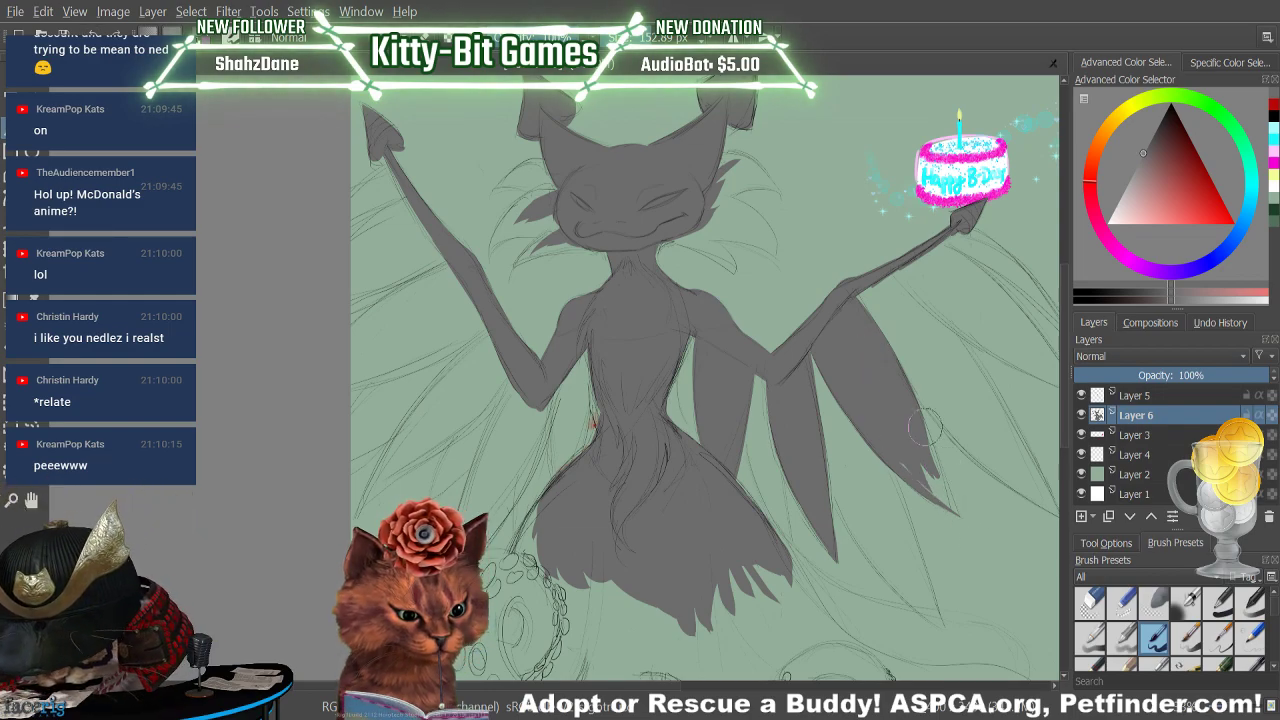
Fill the third feather's lower end with dark grey and clean up its pointed tip with the eraser
drag(910, 398, 982, 508)
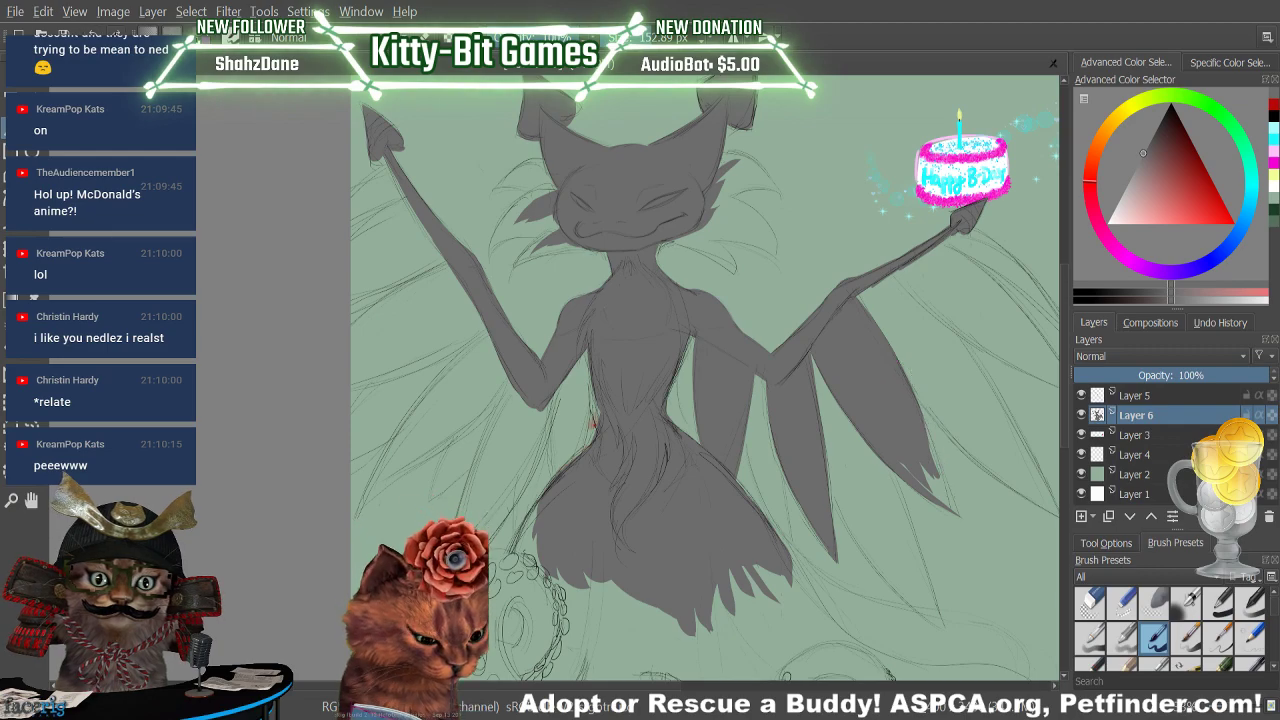
mouse_move(916, 414)
mouse_down()
mouse_move(958, 517)
mouse_move(978, 524)
mouse_up()
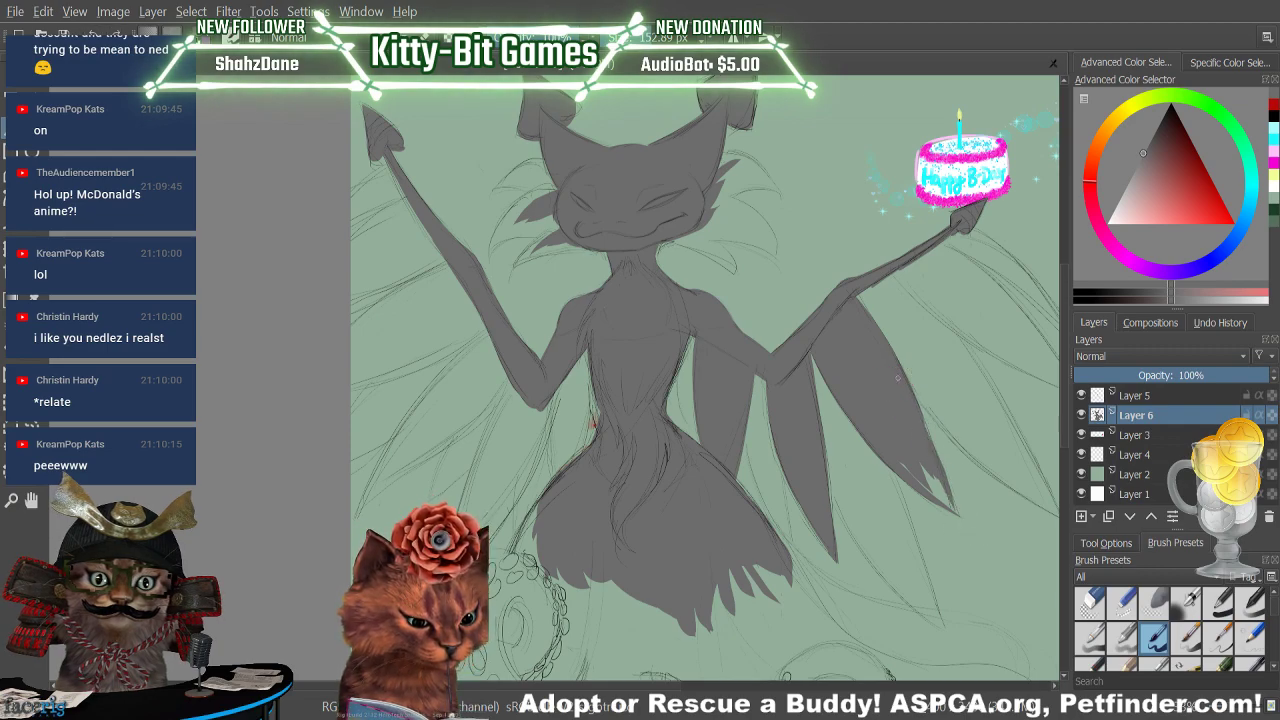
drag(917, 410, 970, 535)
mouse_move(890, 428)
mouse_down()
mouse_move(923, 458)
mouse_move(913, 471)
mouse_move(982, 528)
mouse_up()
drag(942, 487, 908, 440)
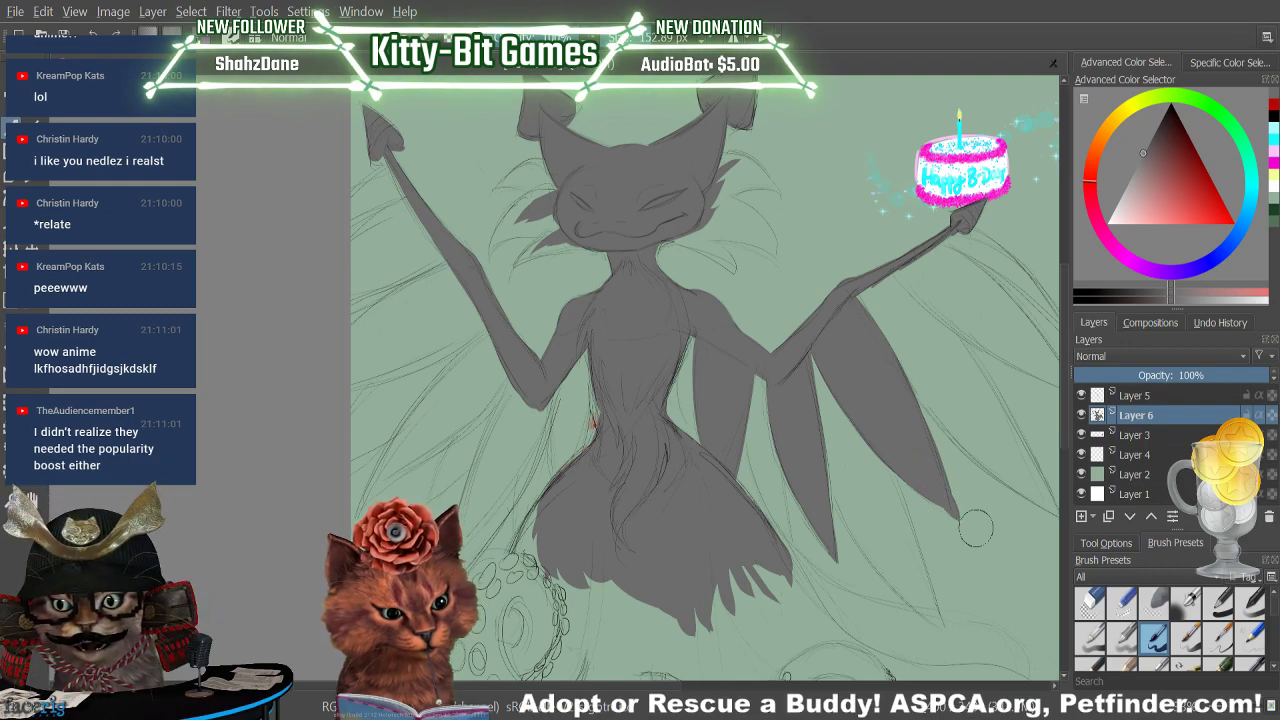
key(slash)
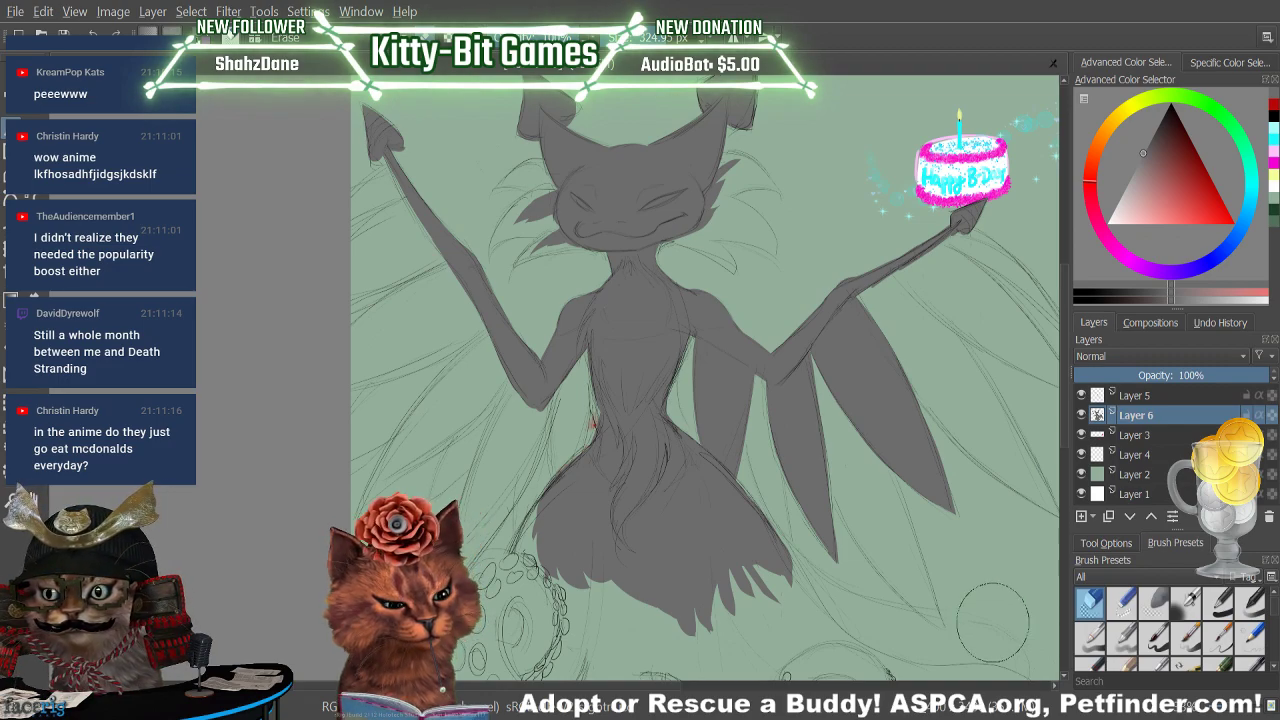
key(/)
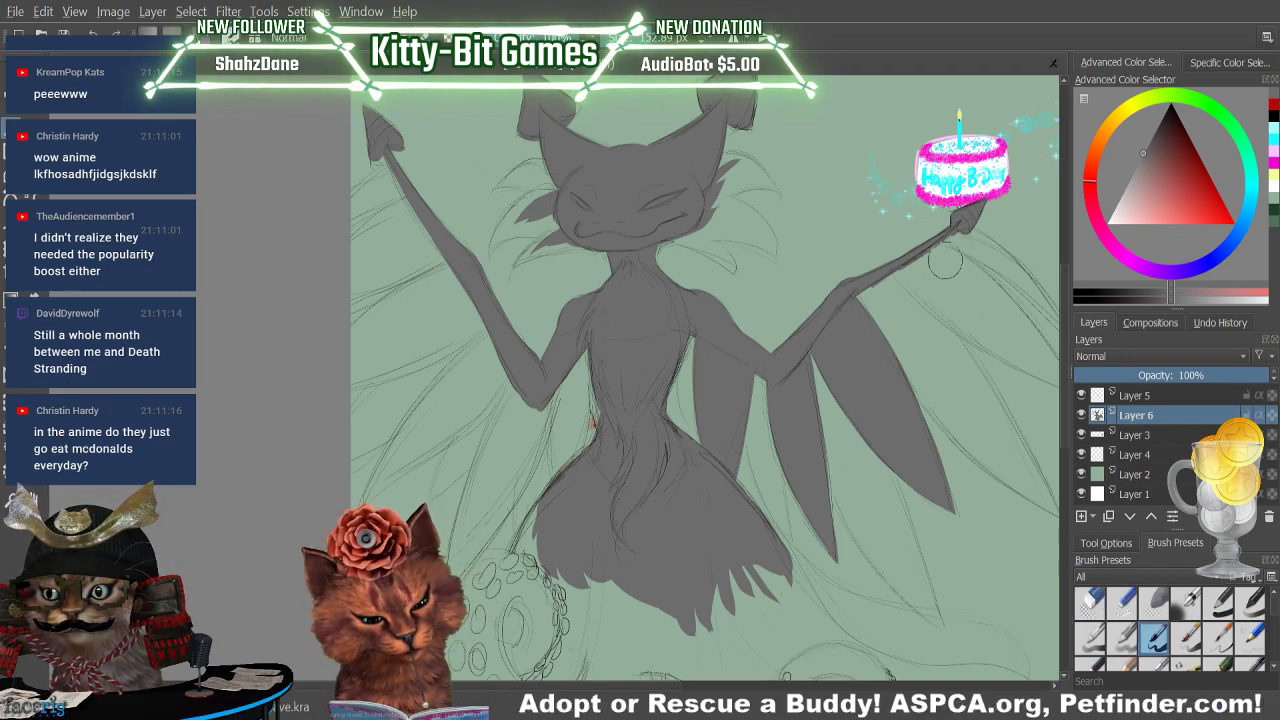
Paint the outer edge of the outermost wing feather in dark grey, curving down from below the cake-holding hand
drag(940, 260, 1036, 325)
drag(939, 256, 1024, 324)
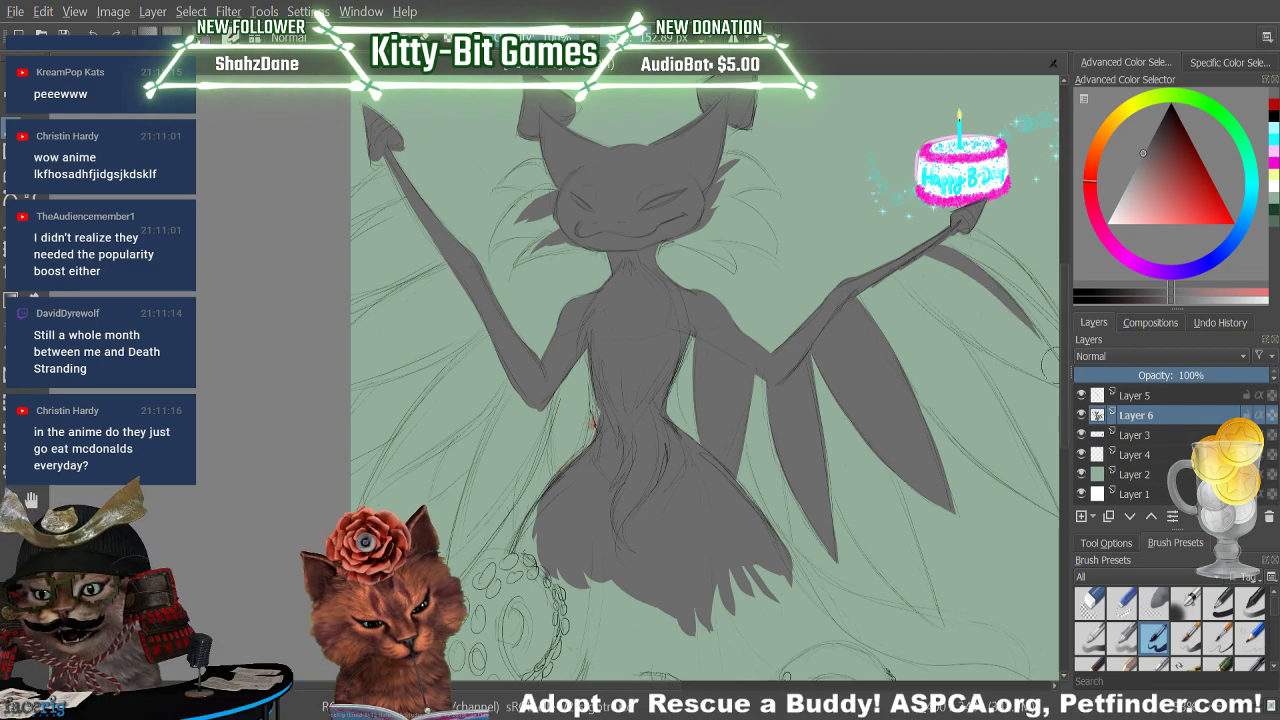
drag(934, 260, 1056, 362)
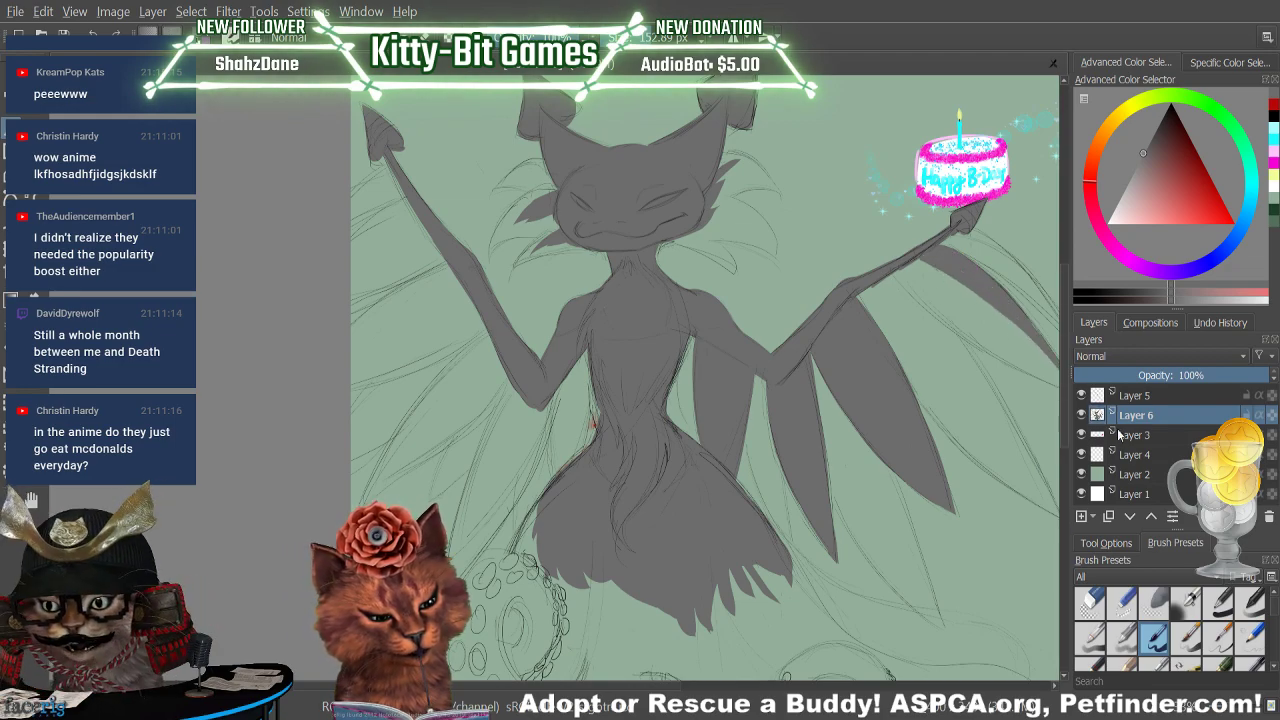
drag(1003, 297, 1050, 350)
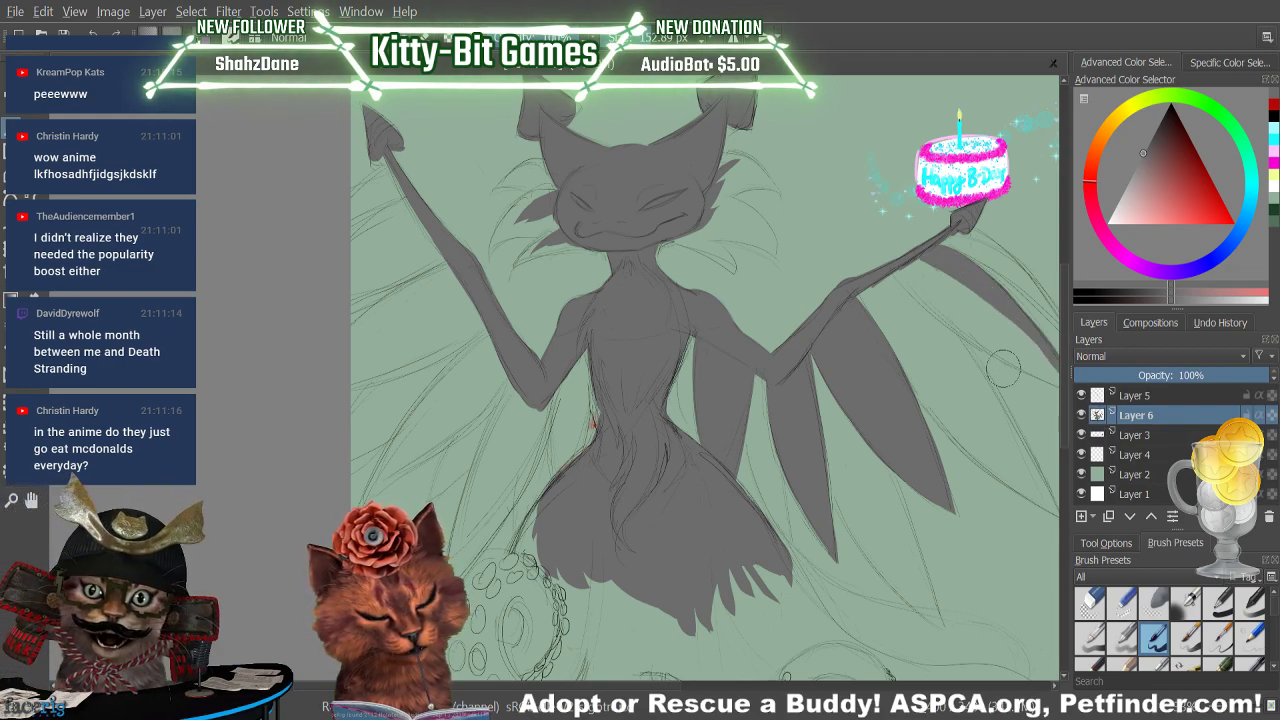
Fill the body of the outermost wing feather below the cake-holding hand with dark grey, extending it to a pointed tip
drag(648, 686, 722, 686)
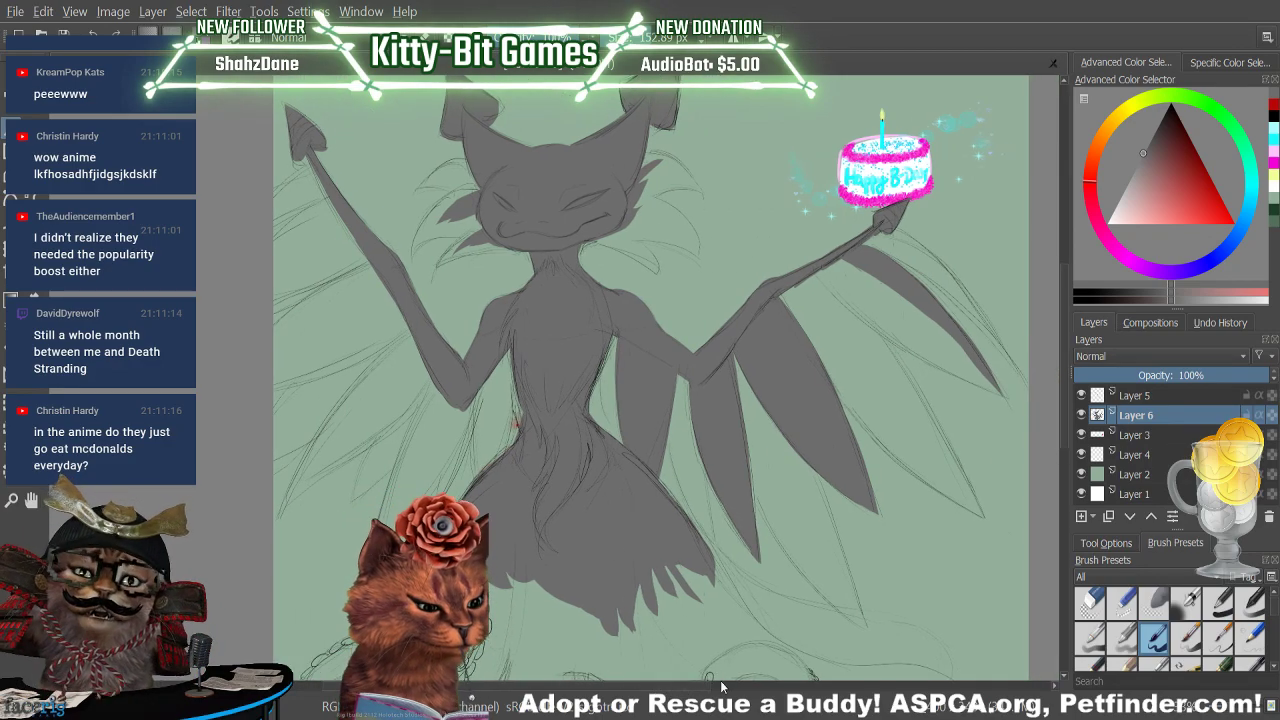
mouse_move(838, 262)
mouse_down()
mouse_move(924, 324)
mouse_move(830, 282)
mouse_move(940, 354)
mouse_up()
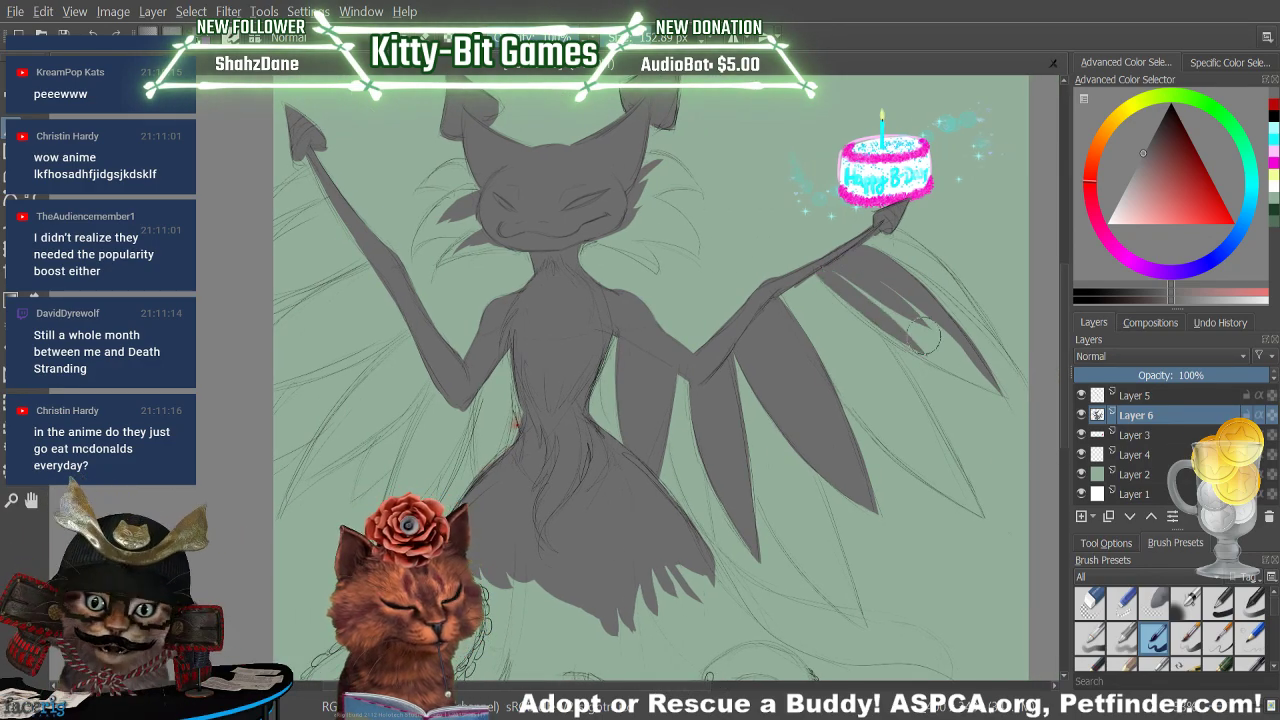
drag(842, 298, 962, 376)
drag(842, 280, 944, 348)
drag(891, 308, 976, 356)
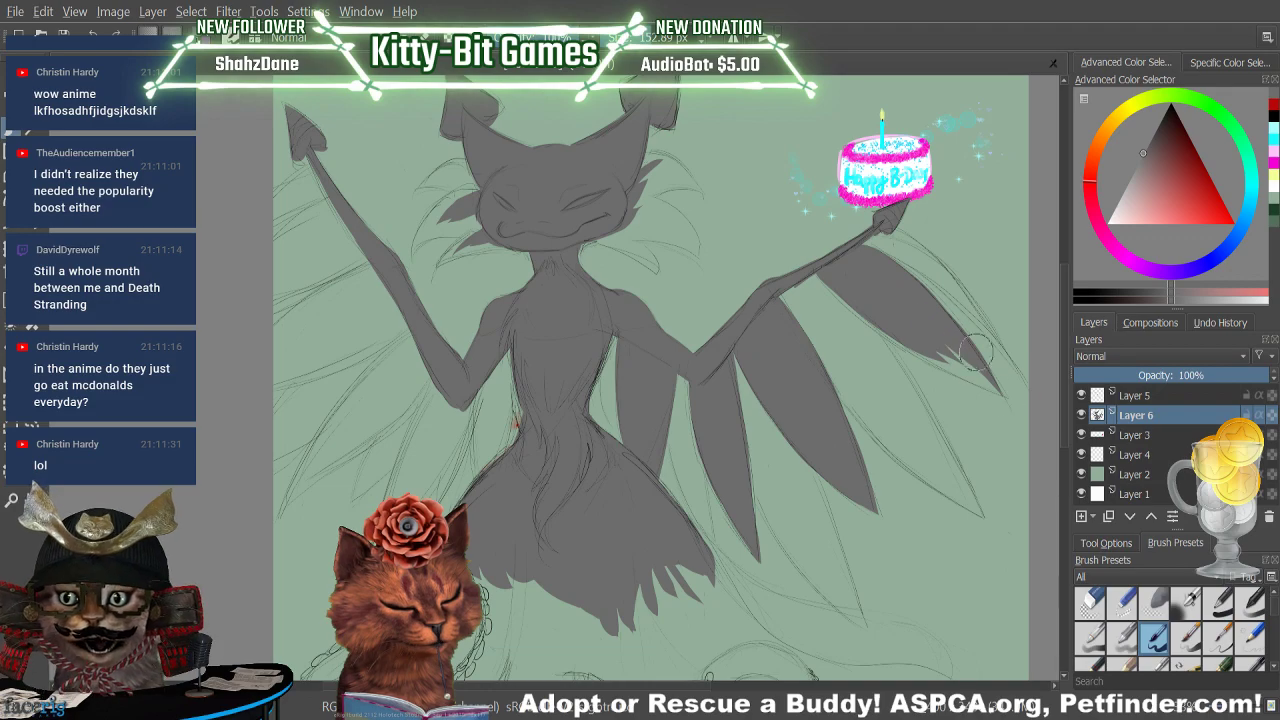
drag(868, 282, 964, 362)
mouse_move(826, 266)
mouse_down()
mouse_move(918, 344)
mouse_move(952, 350)
mouse_up()
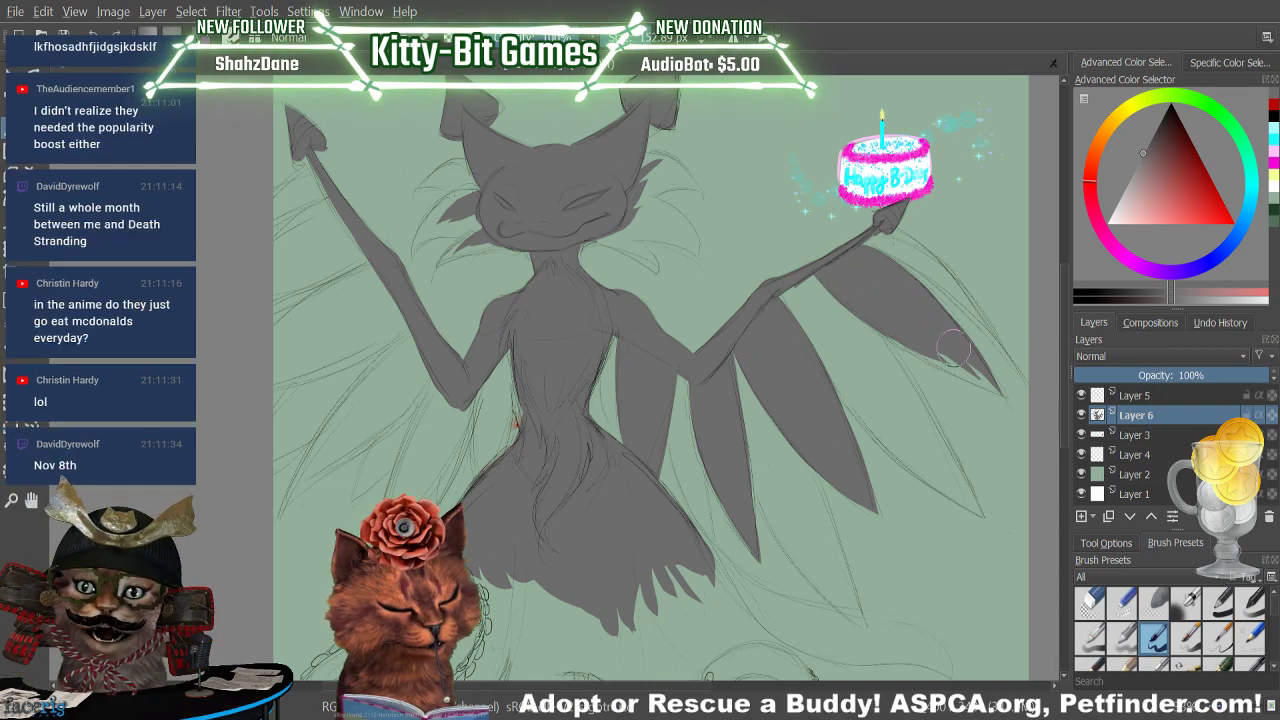
drag(850, 304, 984, 372)
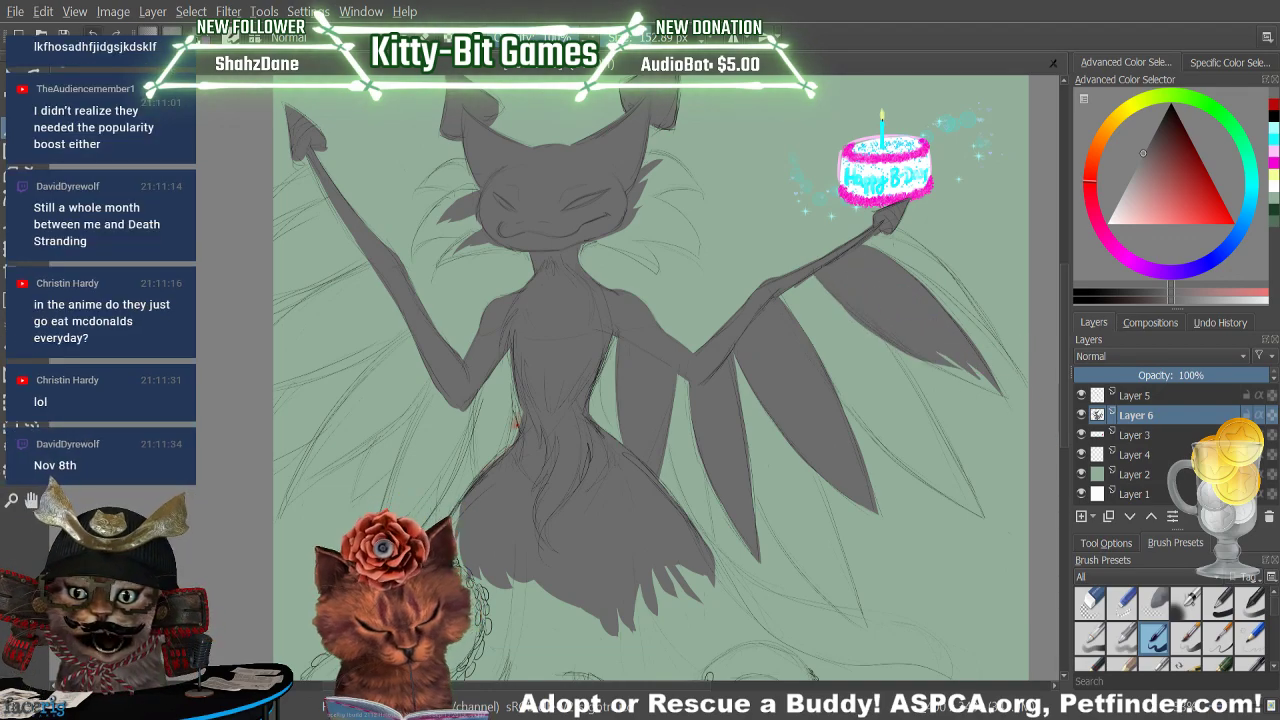
drag(836, 287, 962, 372)
drag(892, 321, 1016, 402)
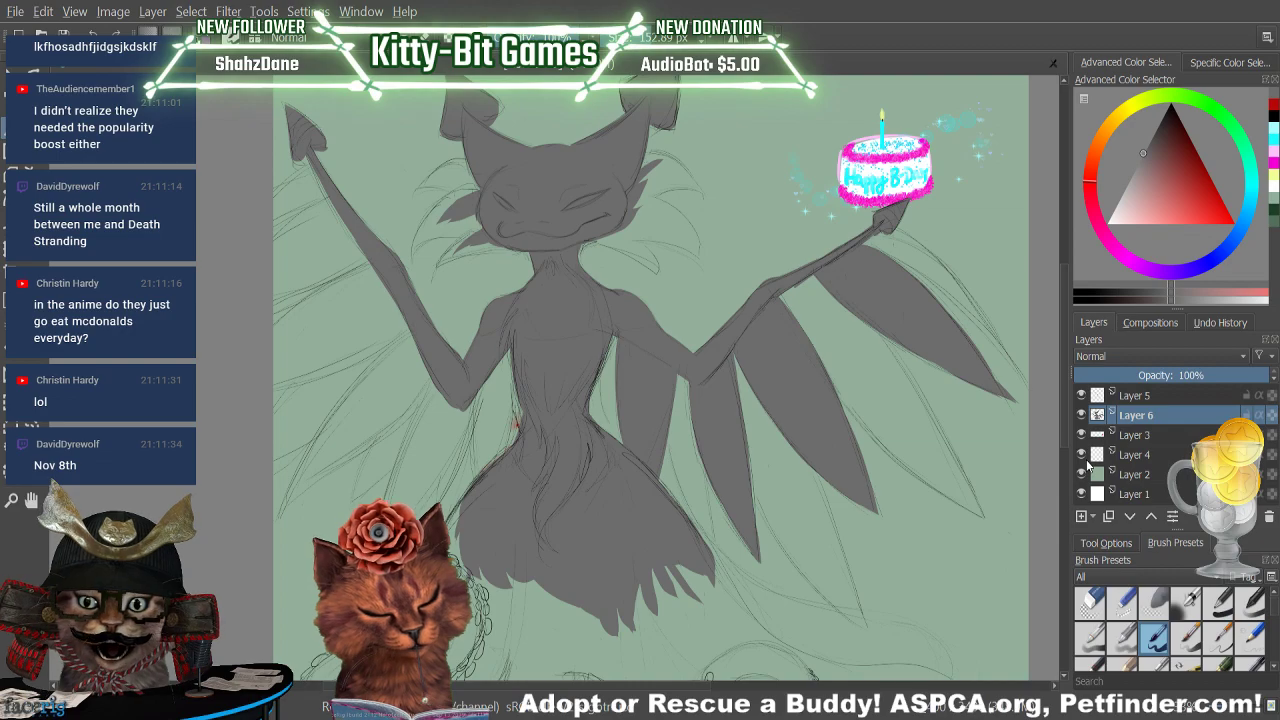
Clean up the outermost feather's tip and edges, alternating between the eraser and the dark grey brush
click(1089, 601)
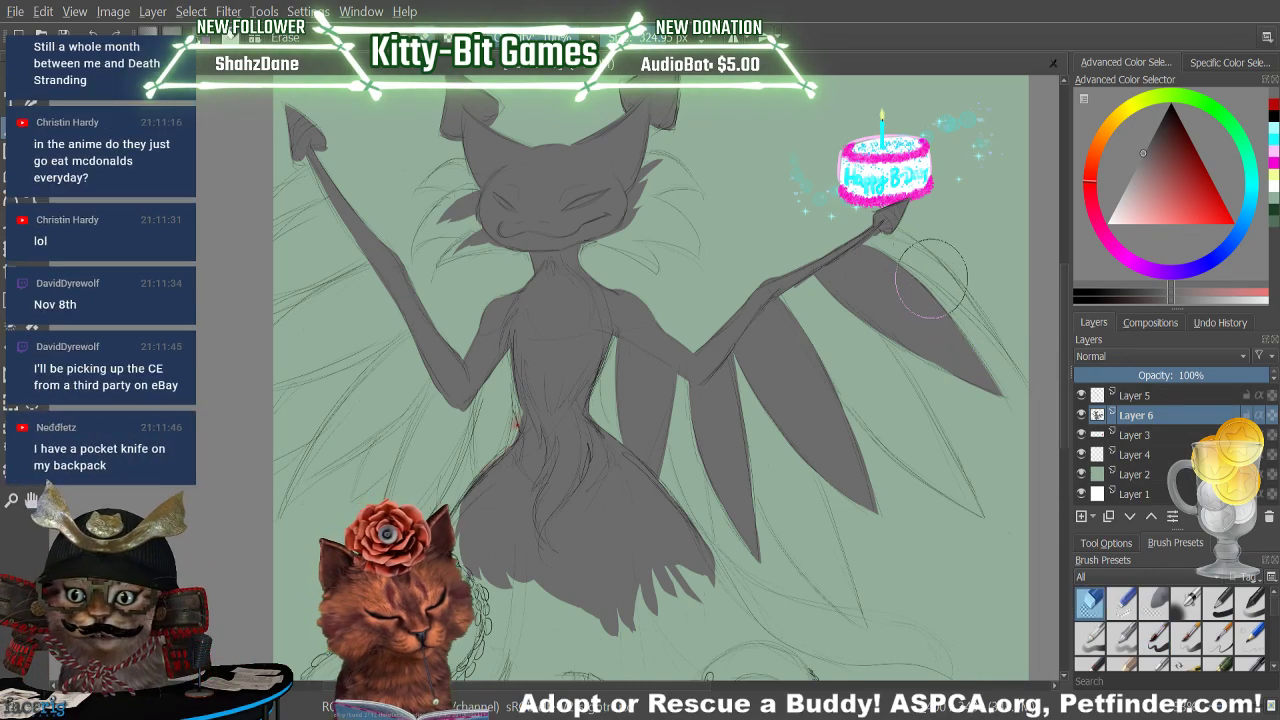
key(e)
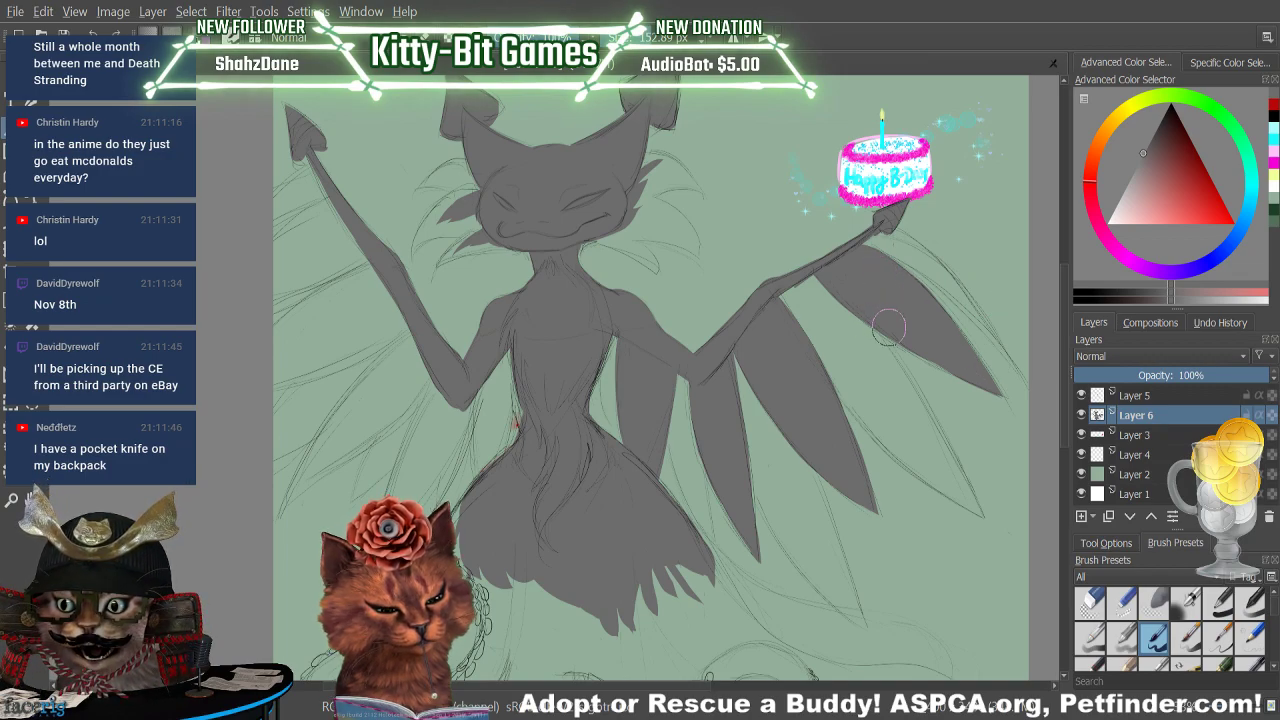
key(e)
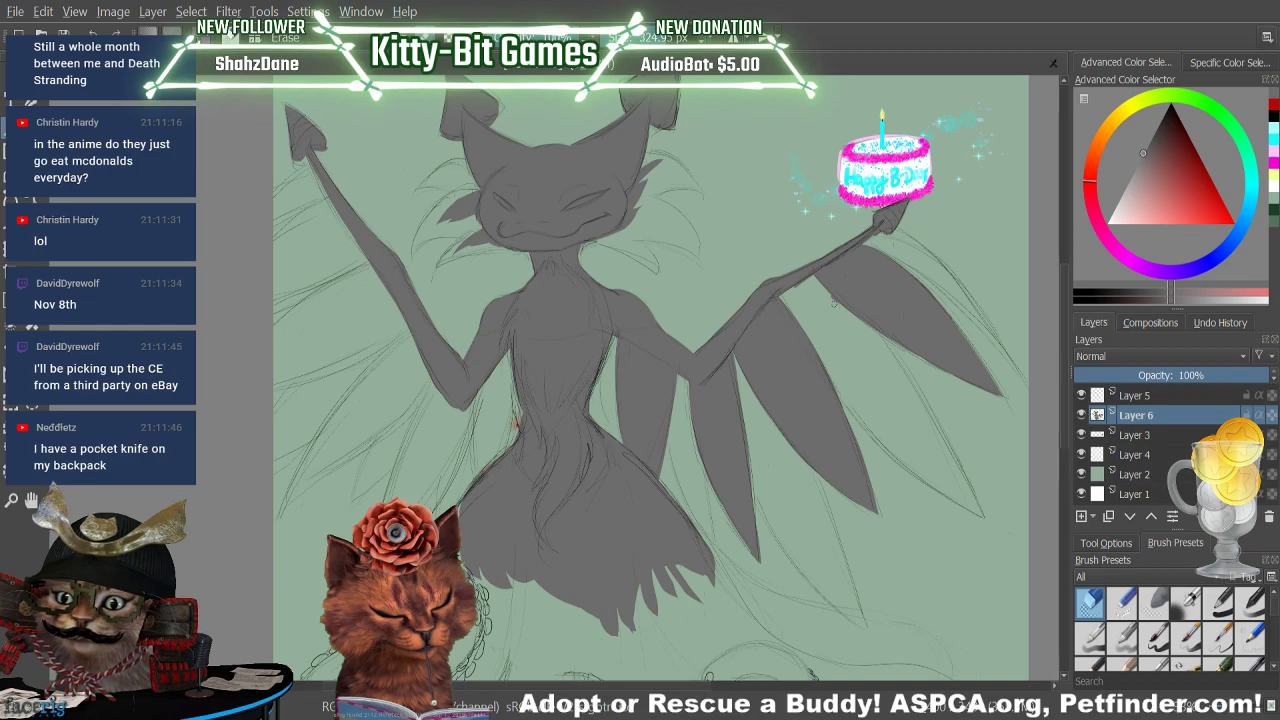
key(e)
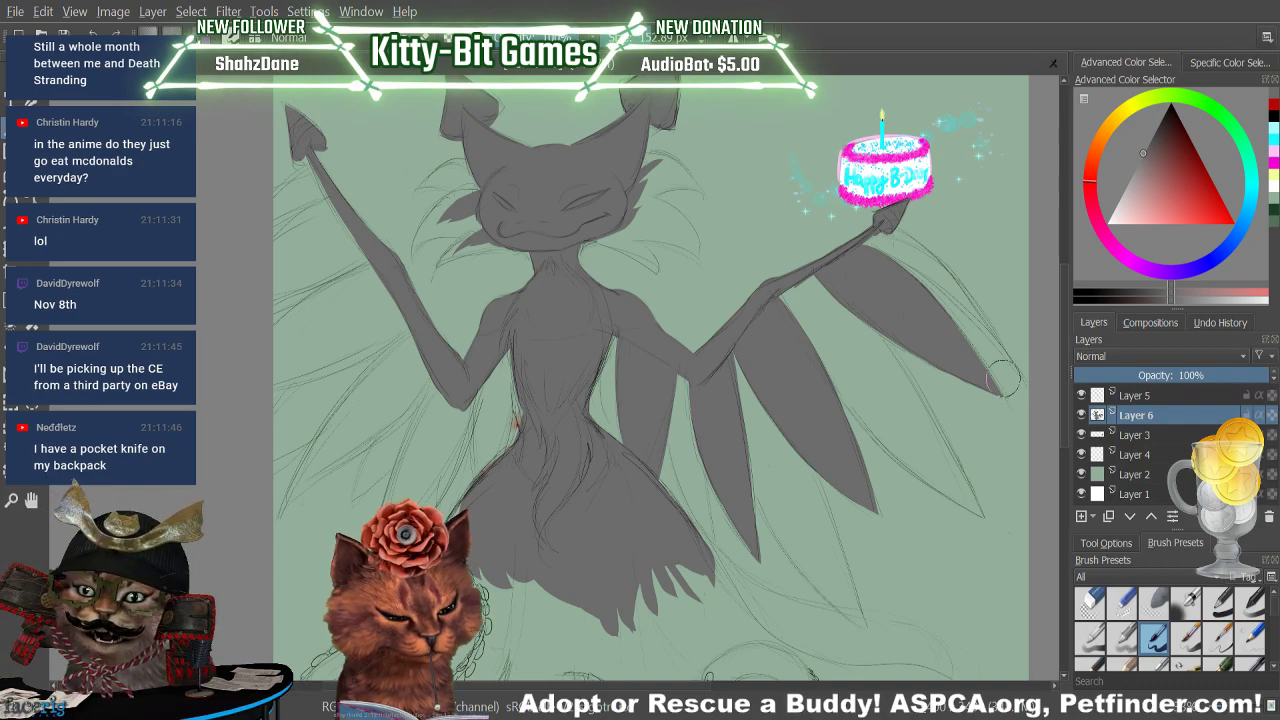
key(e)
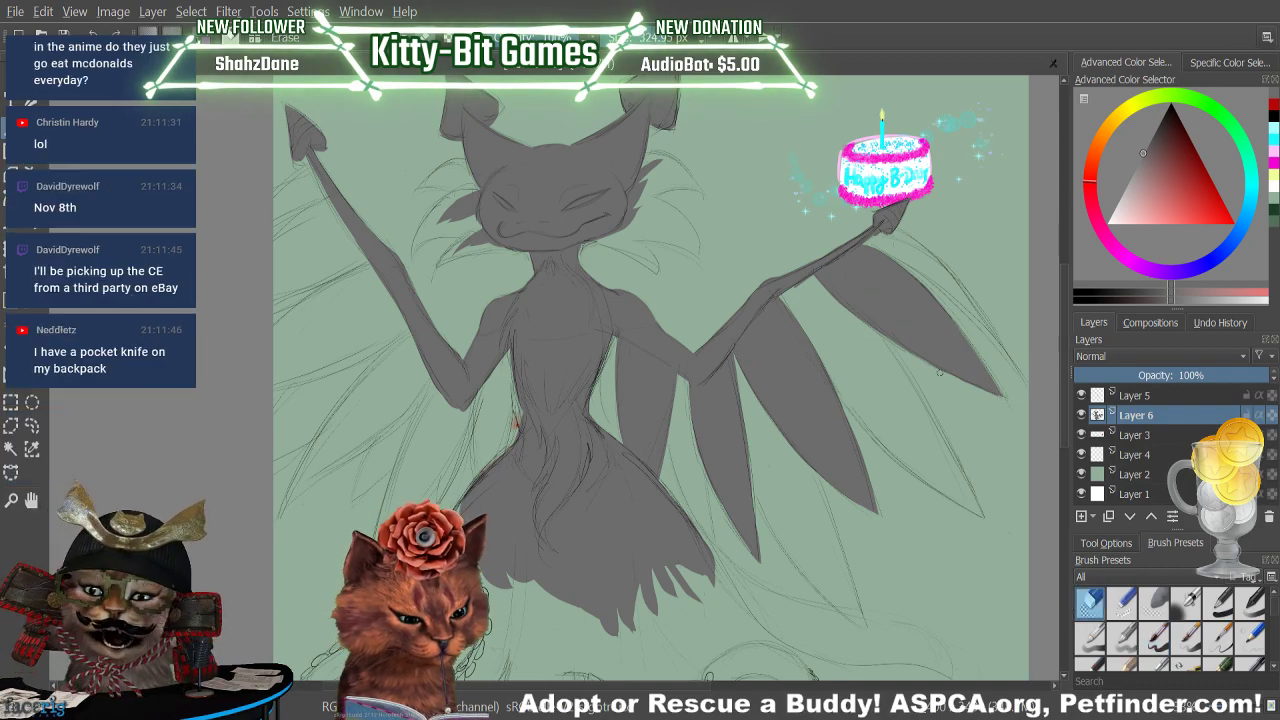
key(e)
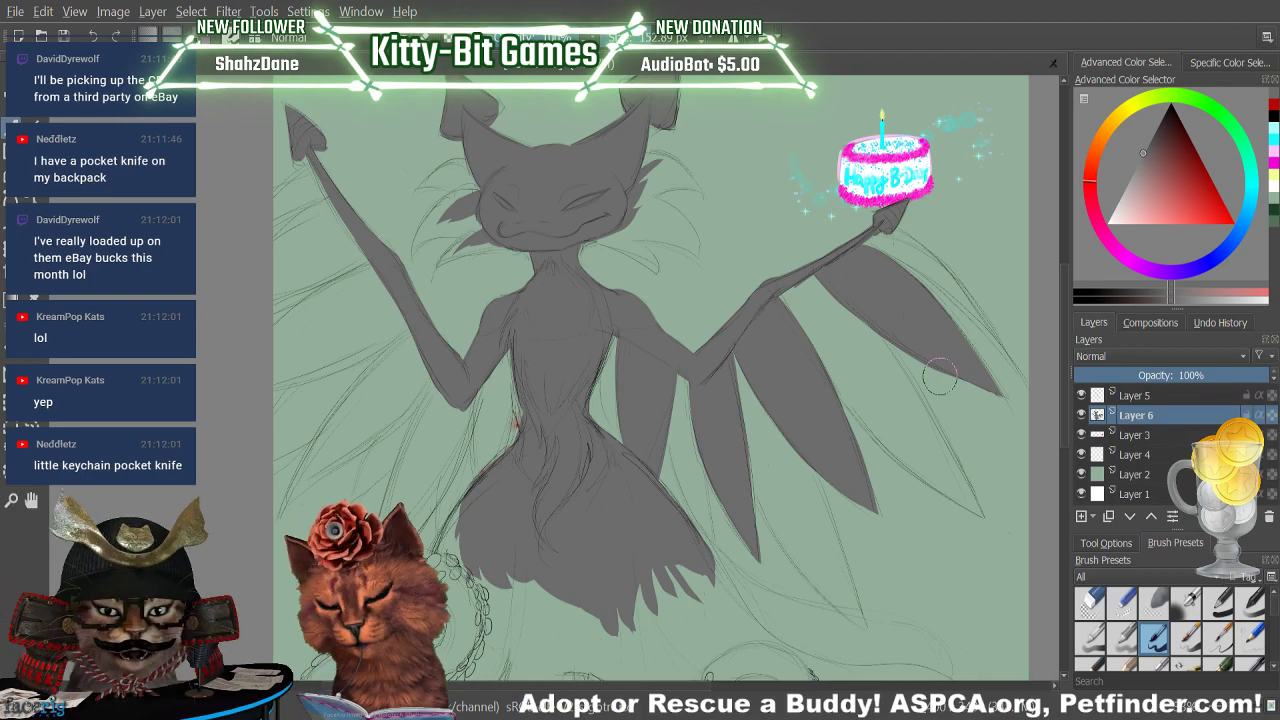
key(e)
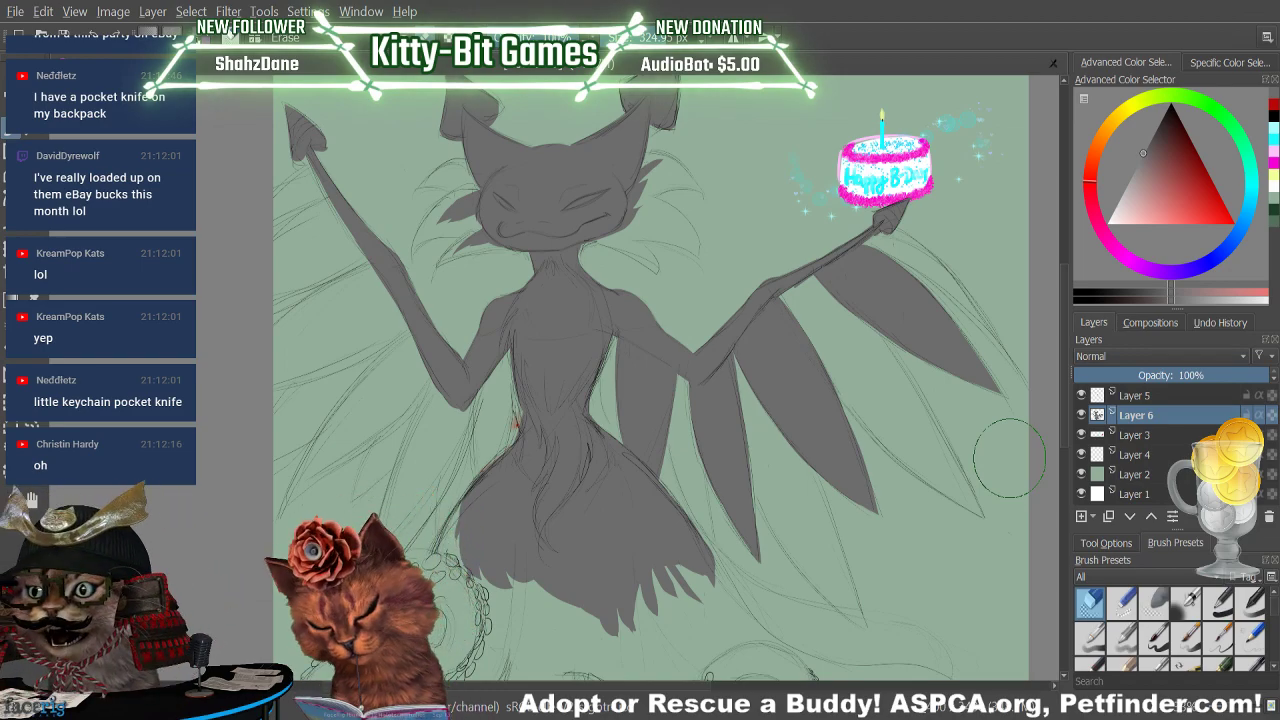
click(1154, 637)
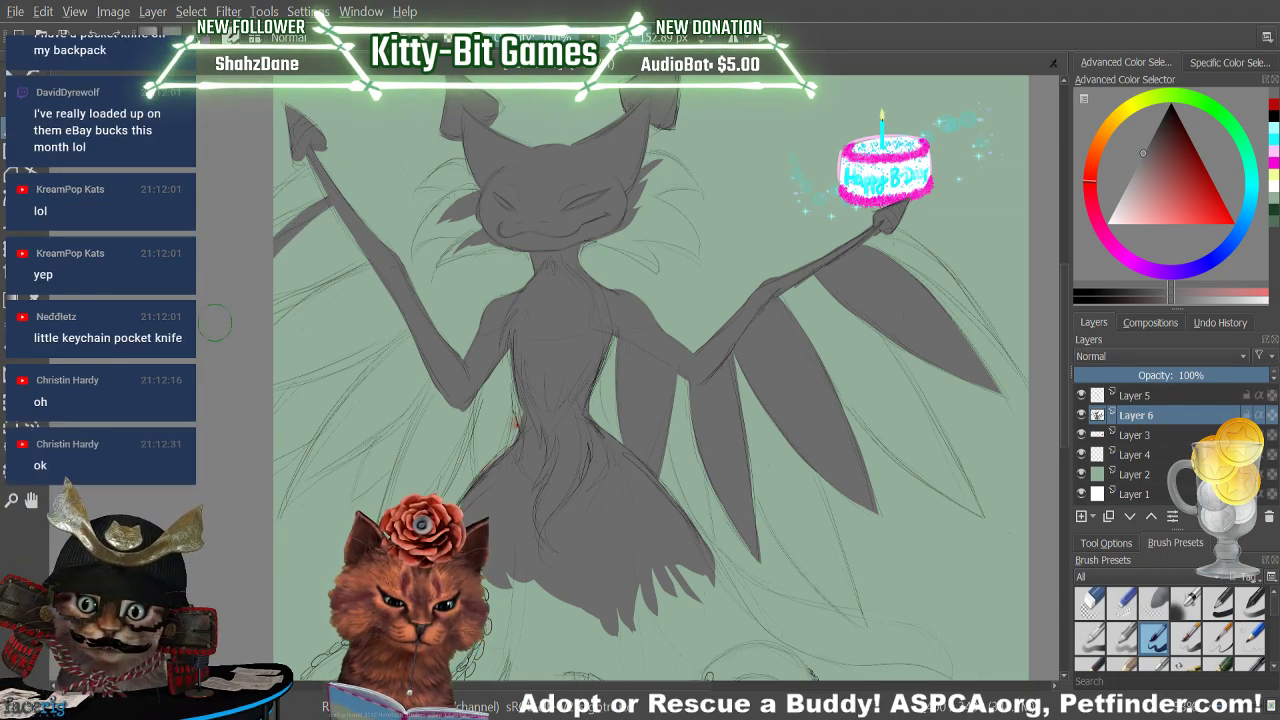
mouse_move(278, 266)
mouse_down()
mouse_move(334, 210)
mouse_move(326, 228)
mouse_up()
drag(276, 295, 344, 261)
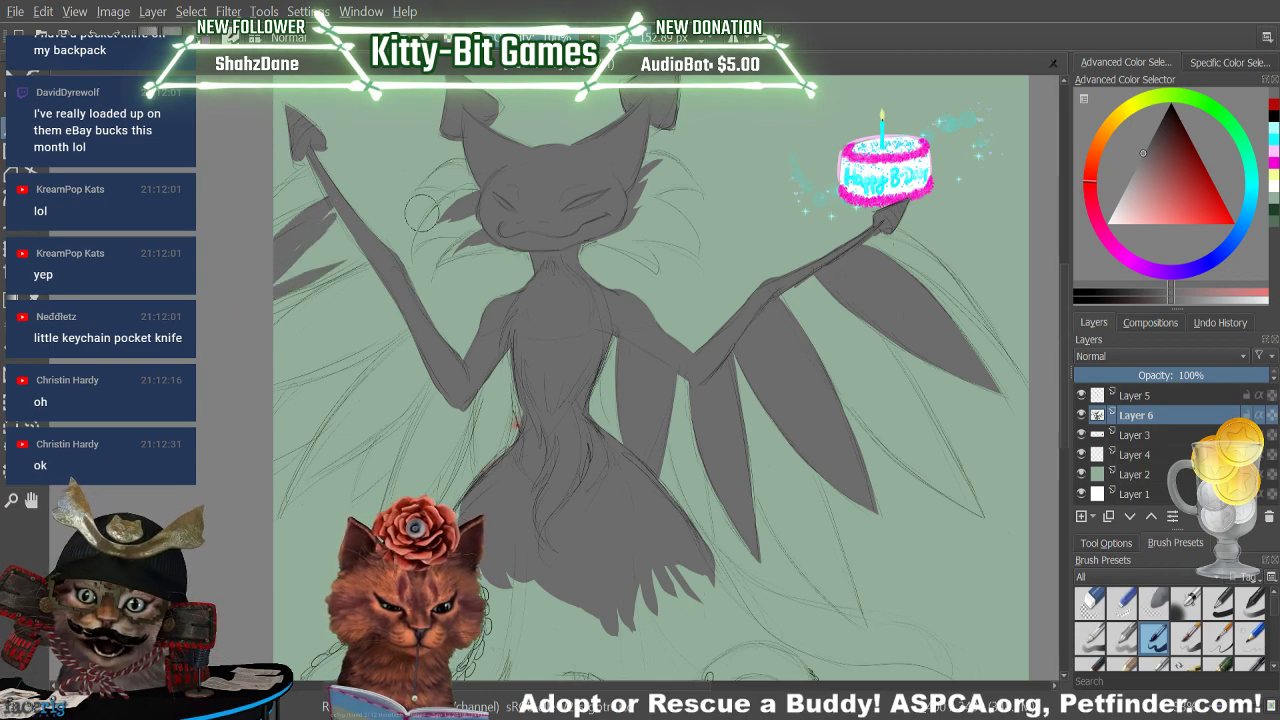
mouse_move(274, 296)
mouse_down()
mouse_move(388, 233)
mouse_move(247, 305)
mouse_move(310, 265)
mouse_move(283, 270)
mouse_move(331, 213)
mouse_move(290, 266)
mouse_move(364, 260)
mouse_up()
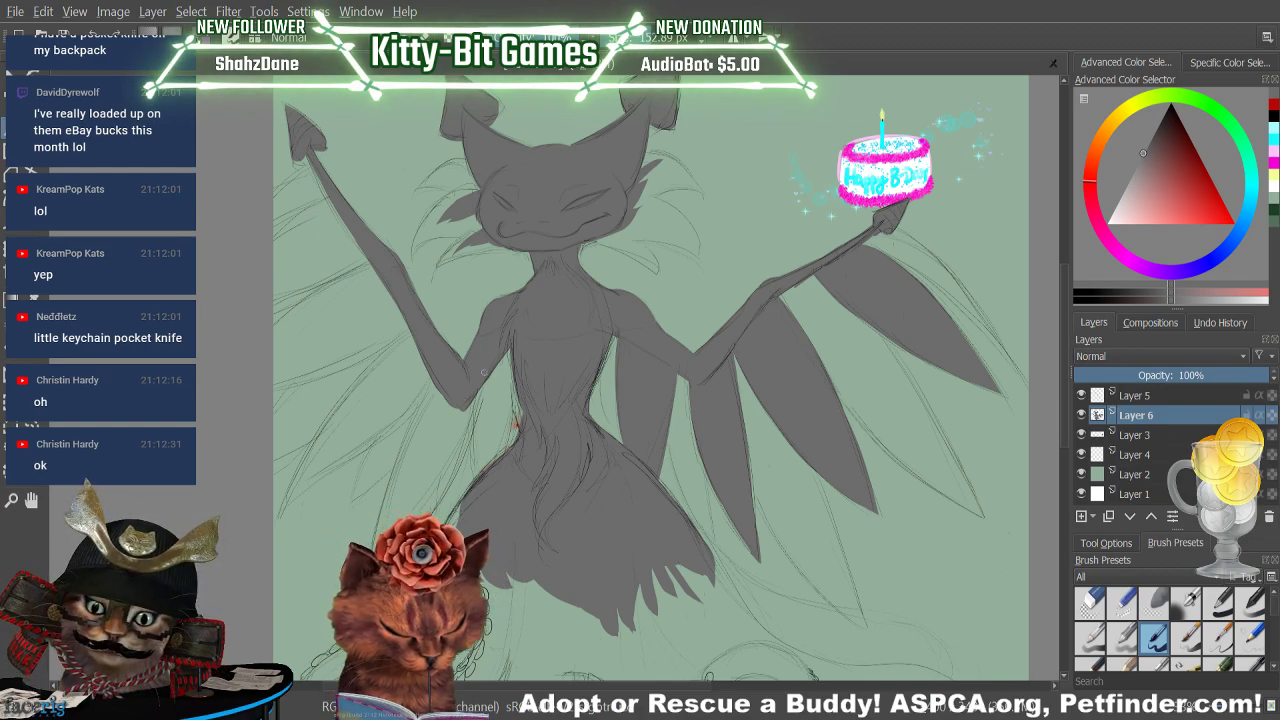
Paint the two innermost feathers of the opposite wing in dark grey, hanging from the upper arm and the elbow
mouse_move(486, 386)
mouse_down()
mouse_move(476, 470)
mouse_move(498, 365)
mouse_move(498, 460)
mouse_move(508, 378)
mouse_up()
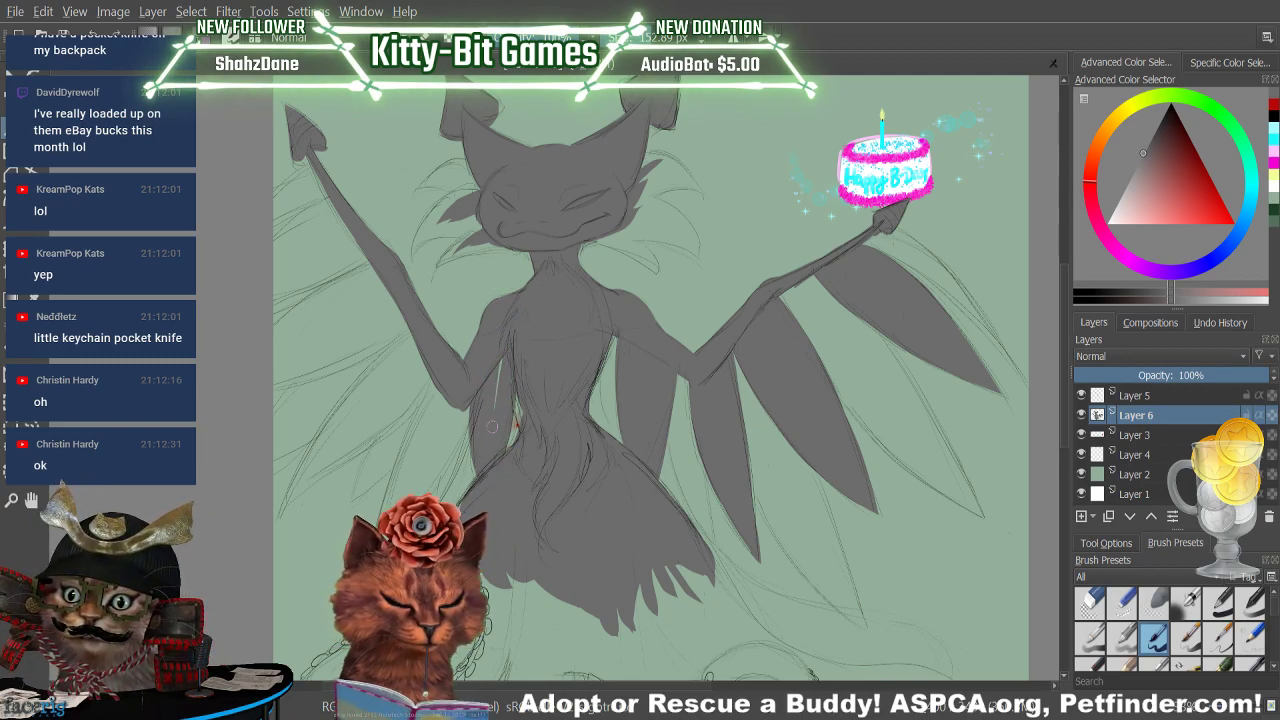
drag(494, 426, 505, 358)
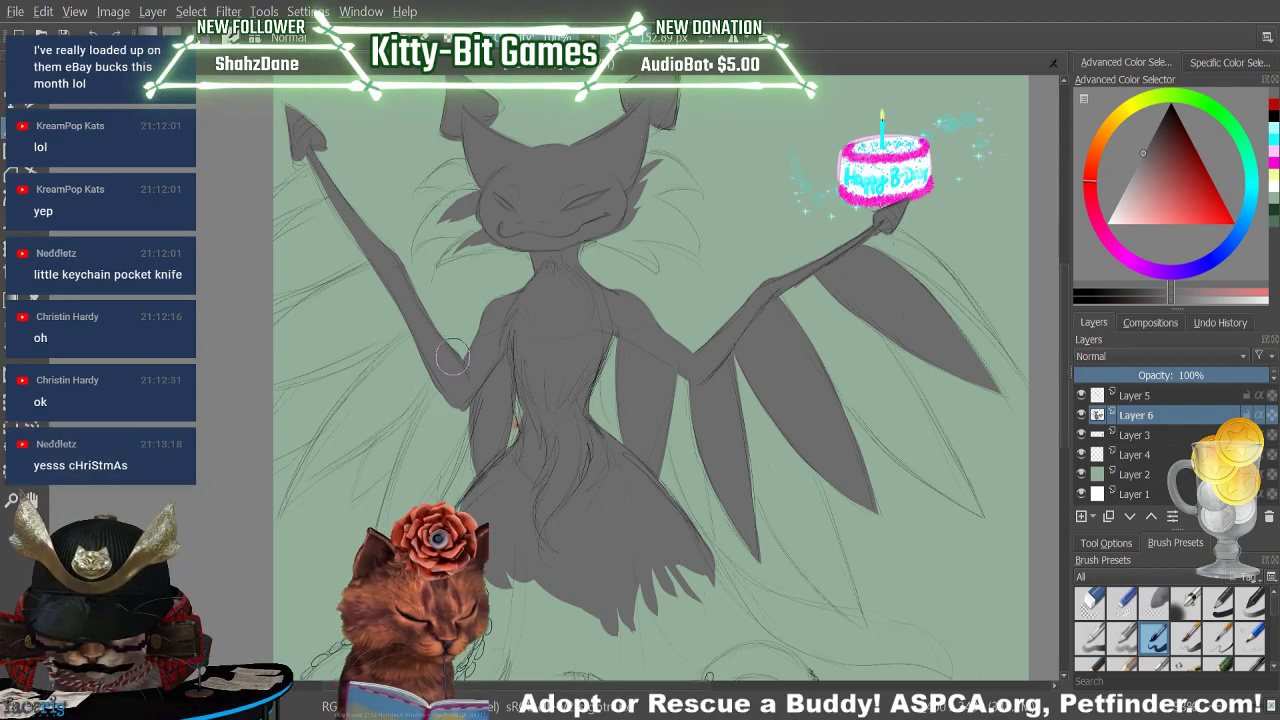
drag(430, 398, 378, 530)
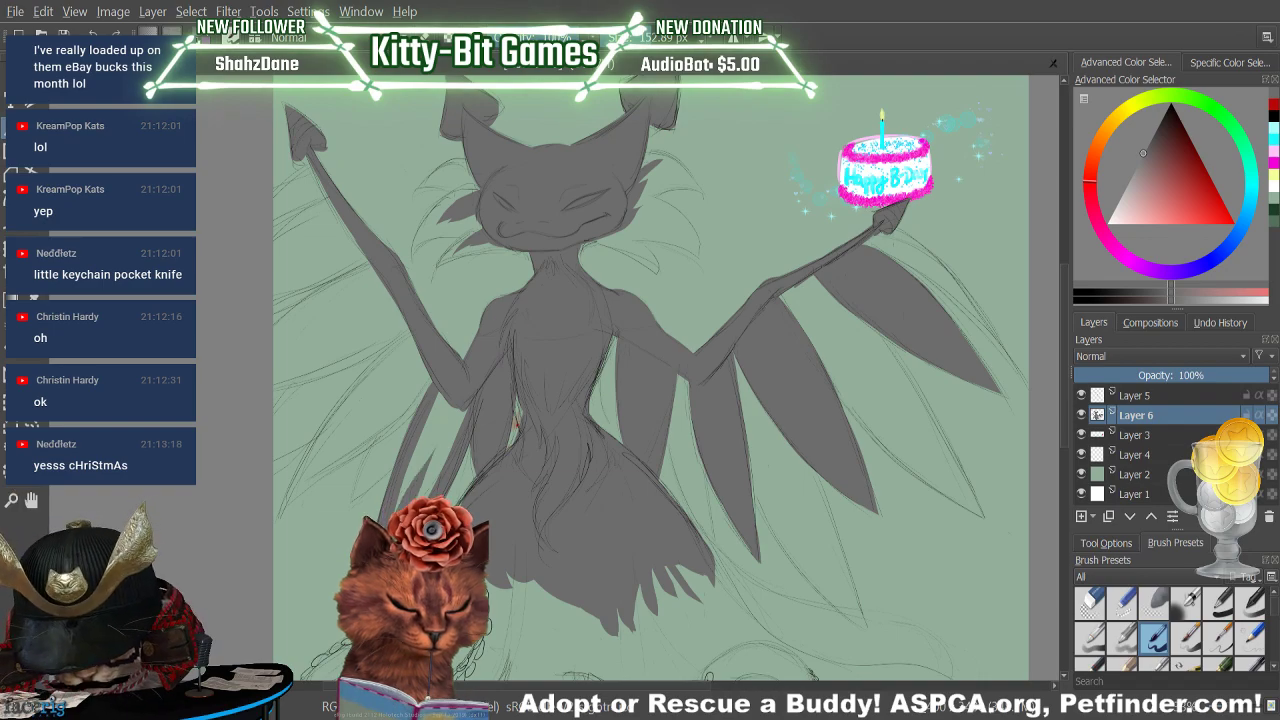
mouse_move(440, 392)
mouse_down()
mouse_move(398, 490)
mouse_move(432, 484)
mouse_up()
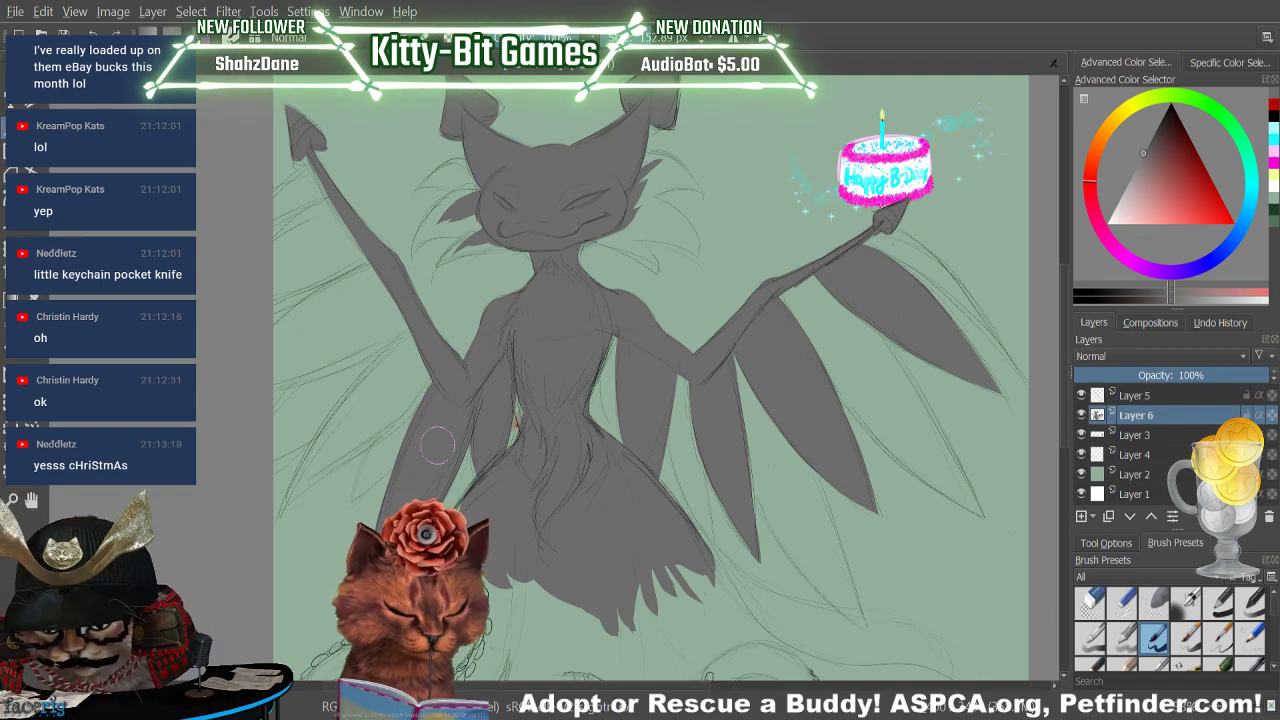
Refine the edges of the opposite wing's two inner feathers with the eraser and the dark grey brush
key(e)
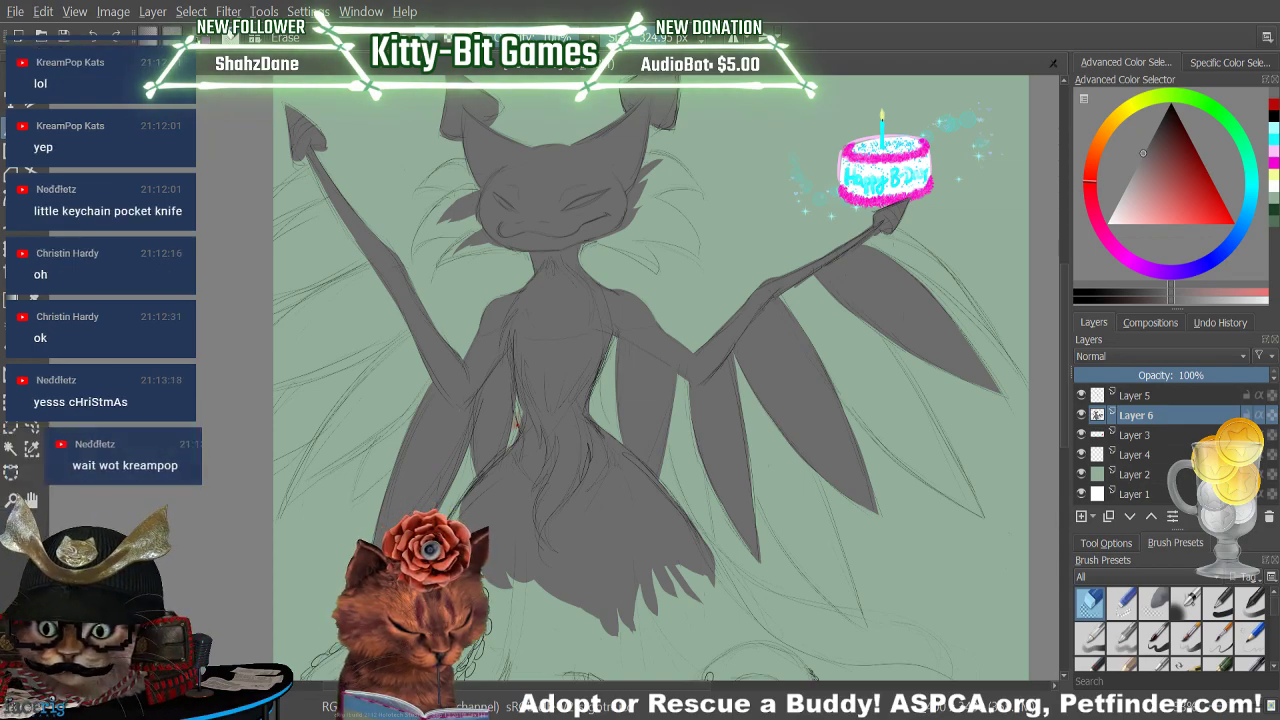
key(e)
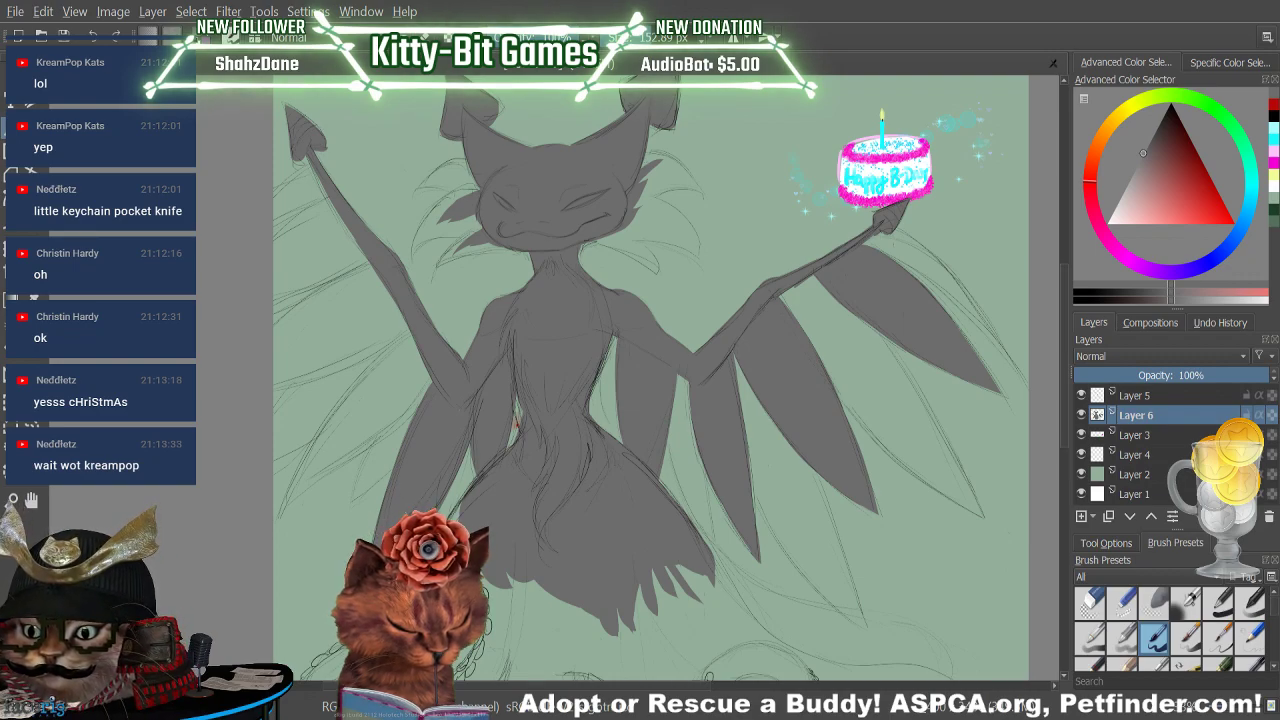
key(e)
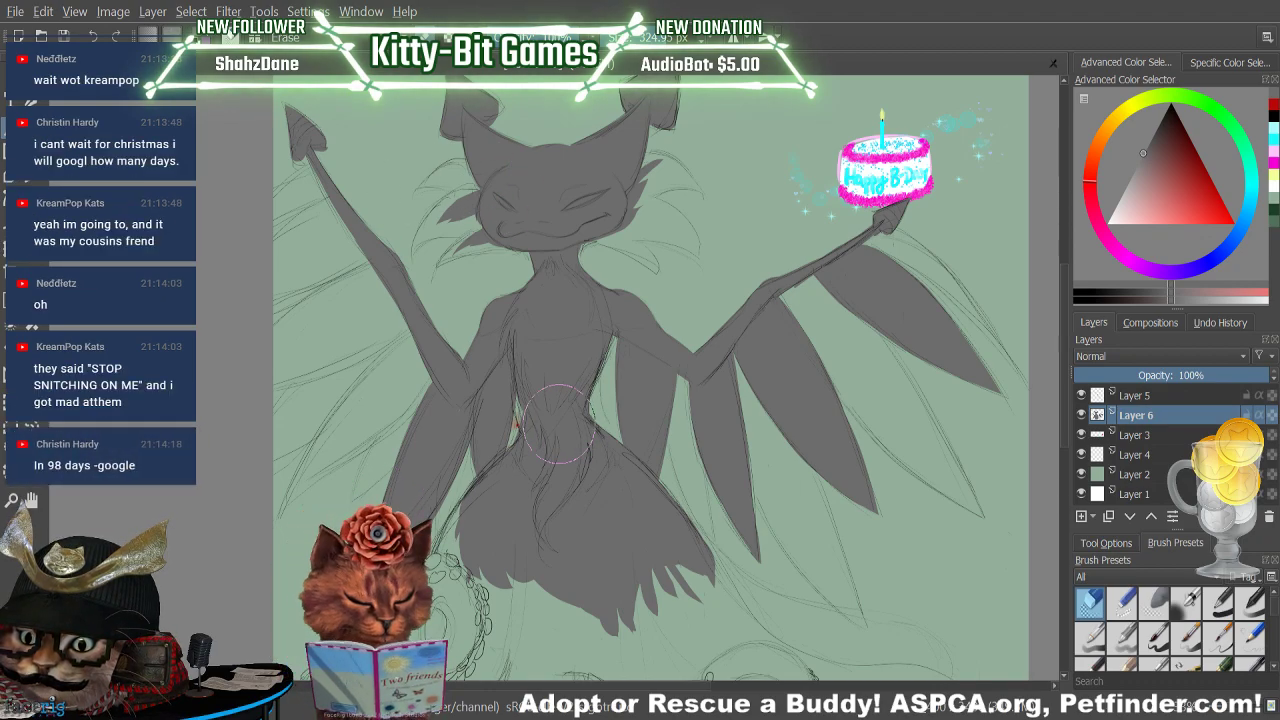
key(slash)
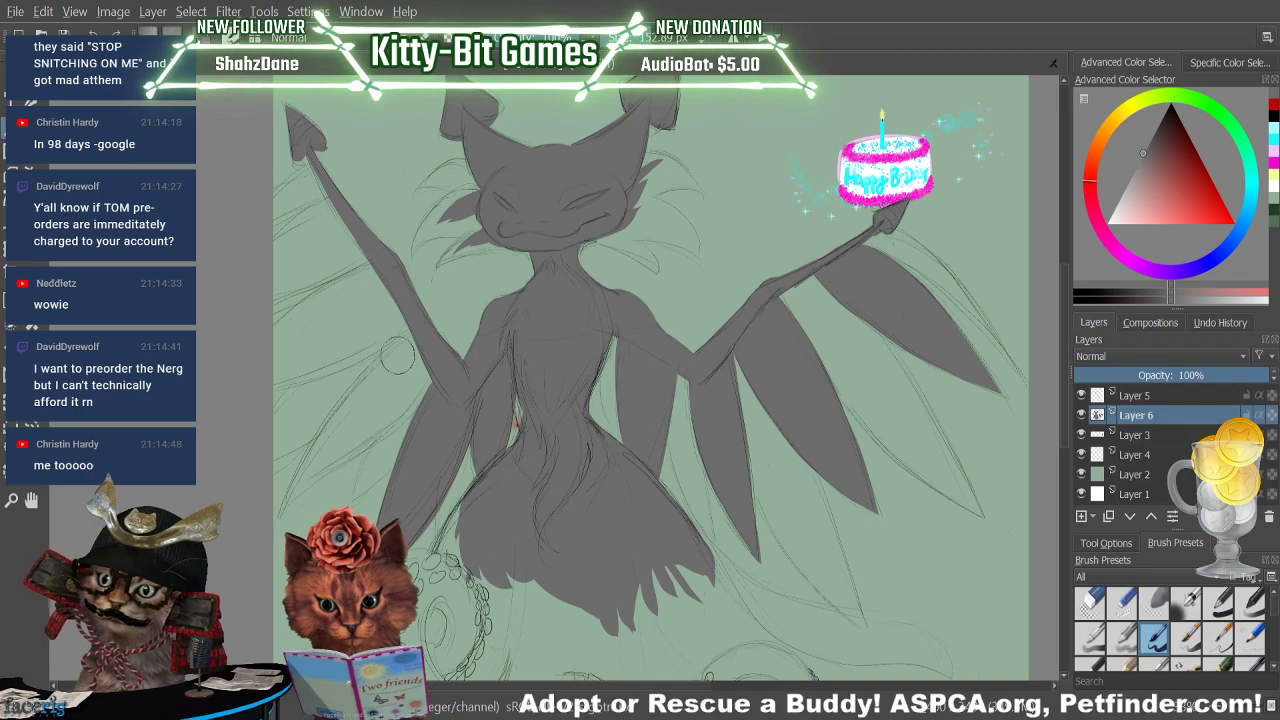
Paint the third feather's outer edge as a dark grey curve from the empty-handed forearm to its tip and trim it with the eraser
drag(407, 334, 324, 442)
drag(407, 338, 321, 441)
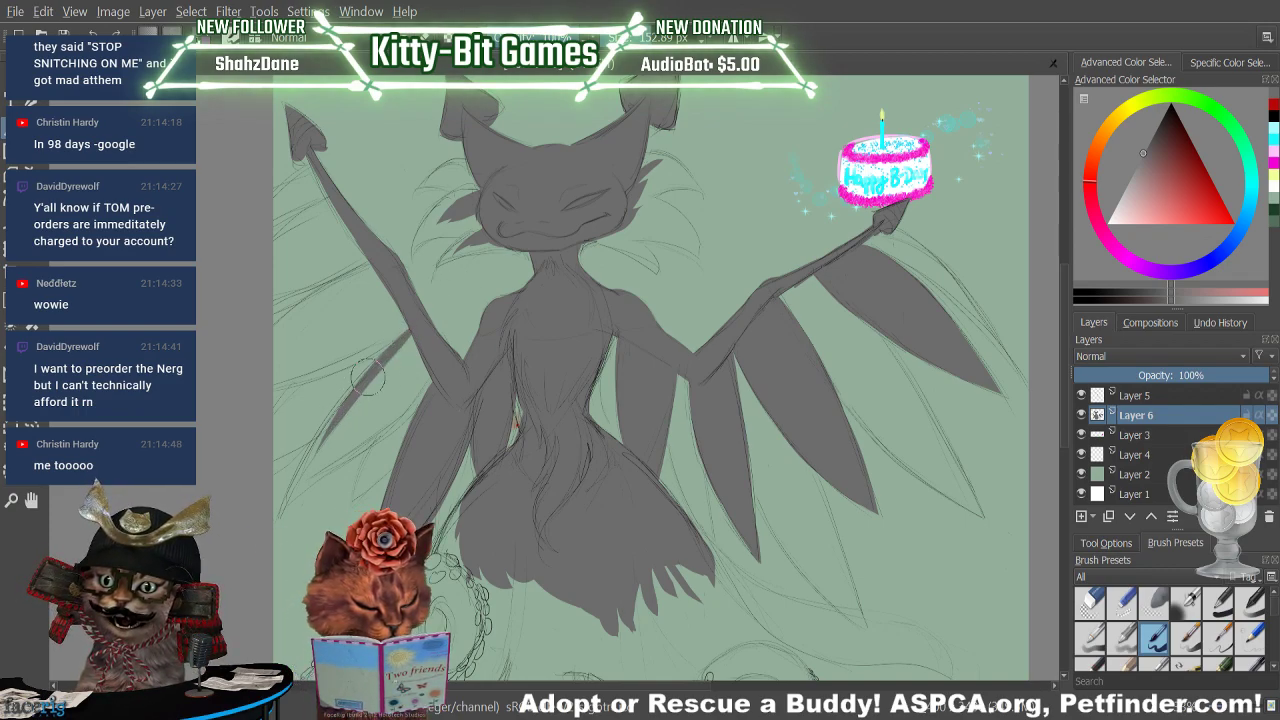
drag(372, 366, 302, 472)
drag(358, 398, 304, 476)
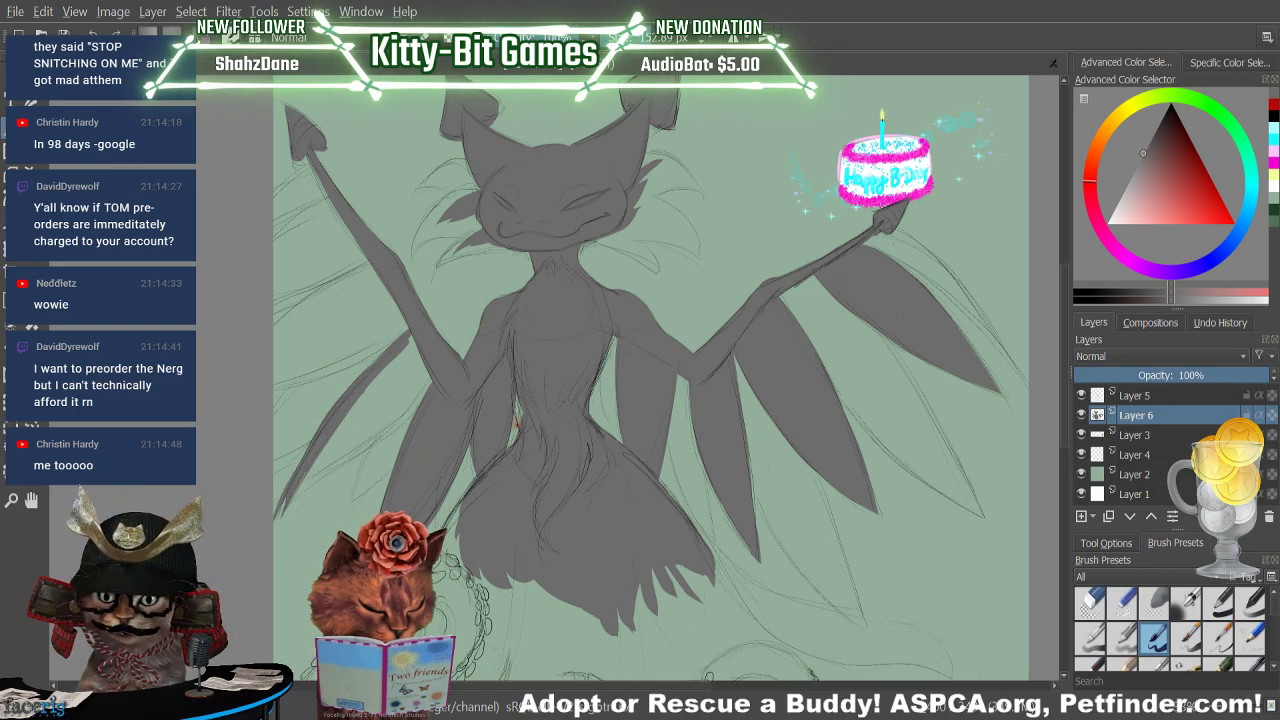
key(/)
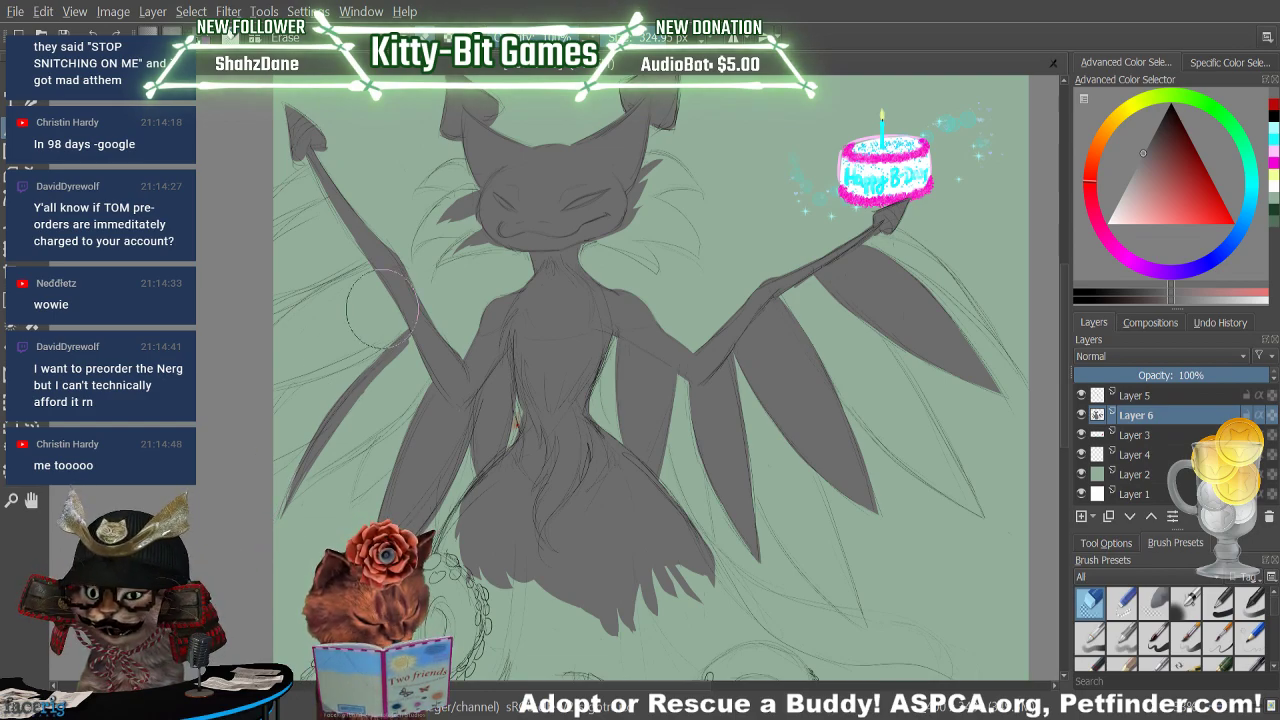
key(slash)
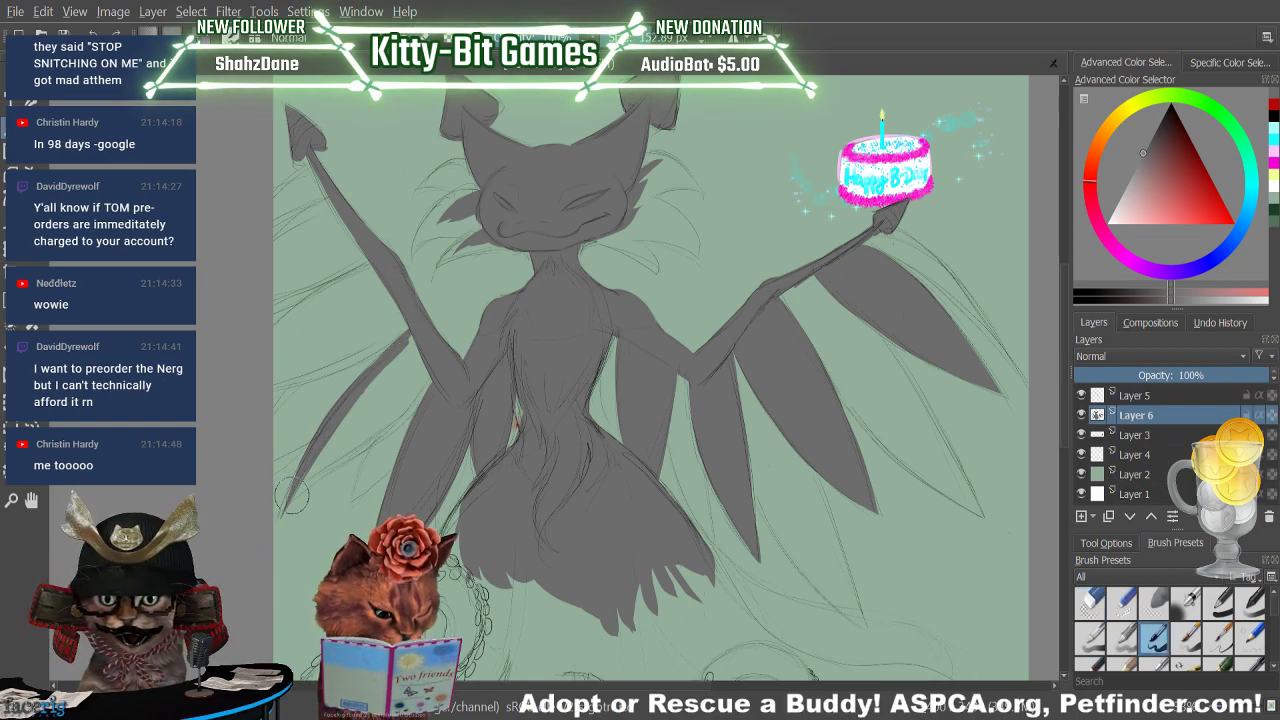
Paint the third feather's inner edge in dark grey from its tip up to the elbow of the empty-handed arm
drag(308, 478, 432, 383)
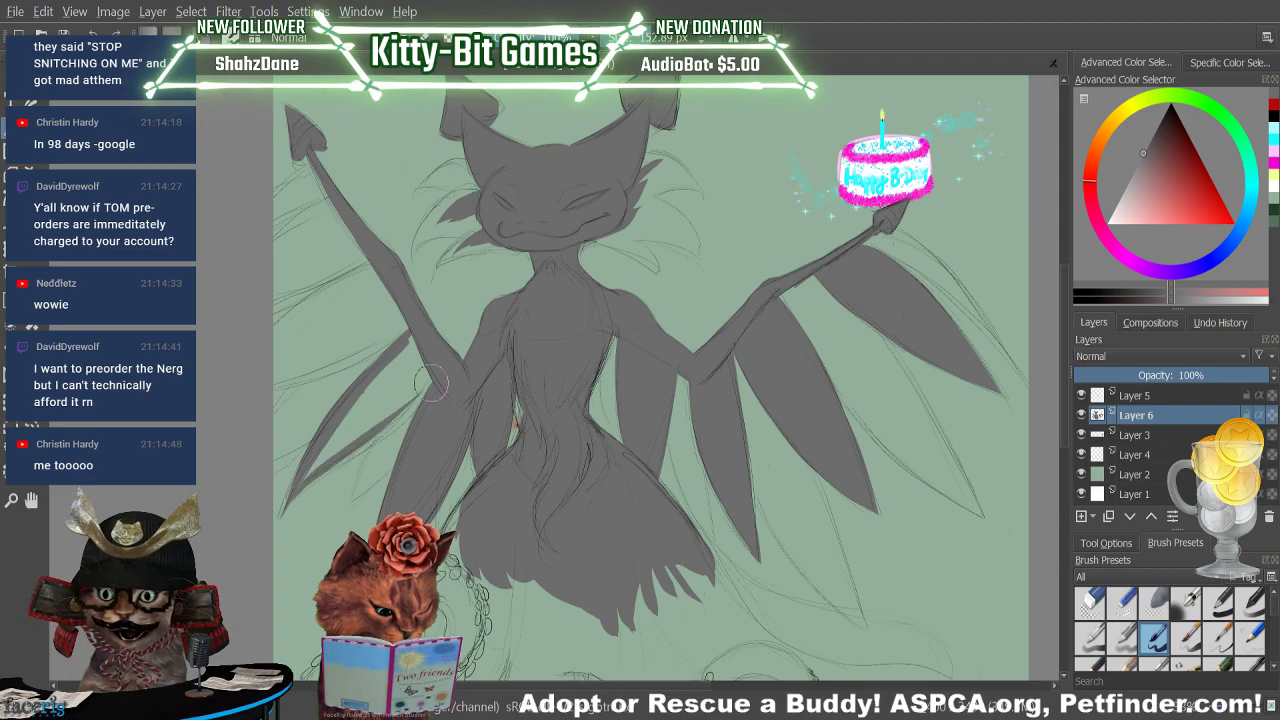
drag(318, 462, 428, 390)
drag(302, 480, 394, 390)
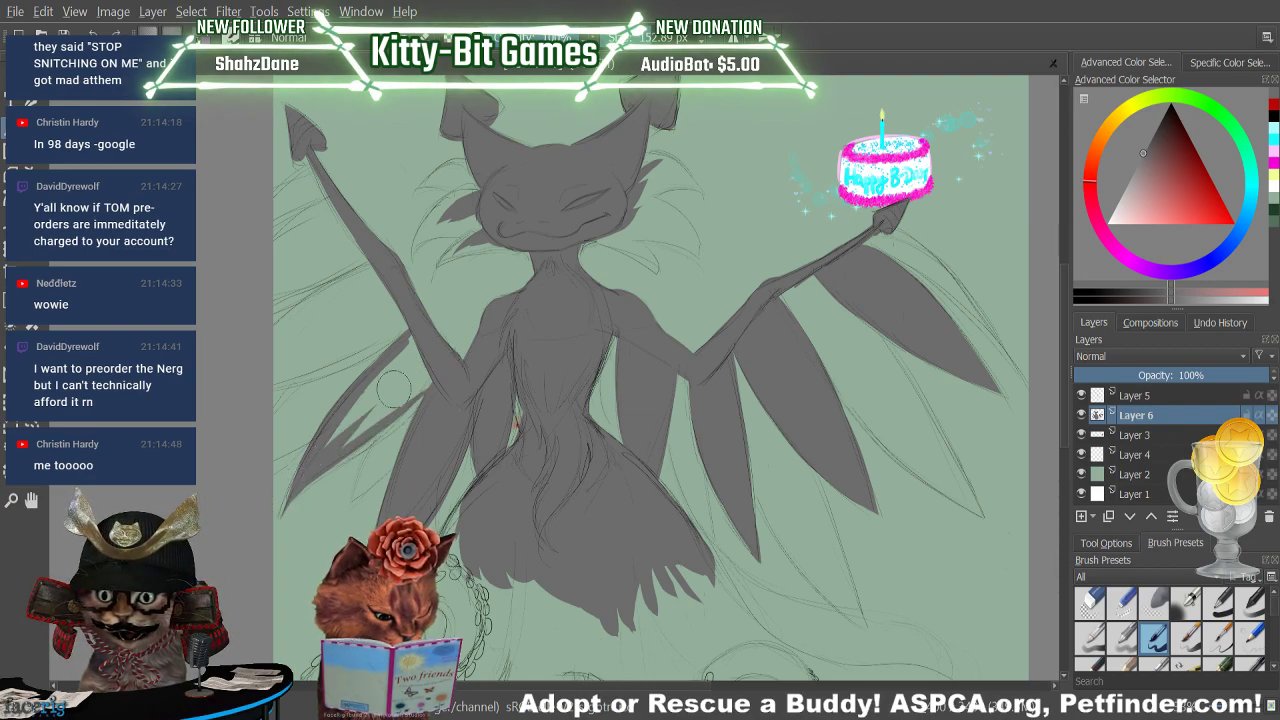
Fill the area between the third feather's two edges with dark grey up to the forearm
drag(330, 442, 398, 366)
drag(350, 410, 416, 336)
drag(388, 386, 418, 352)
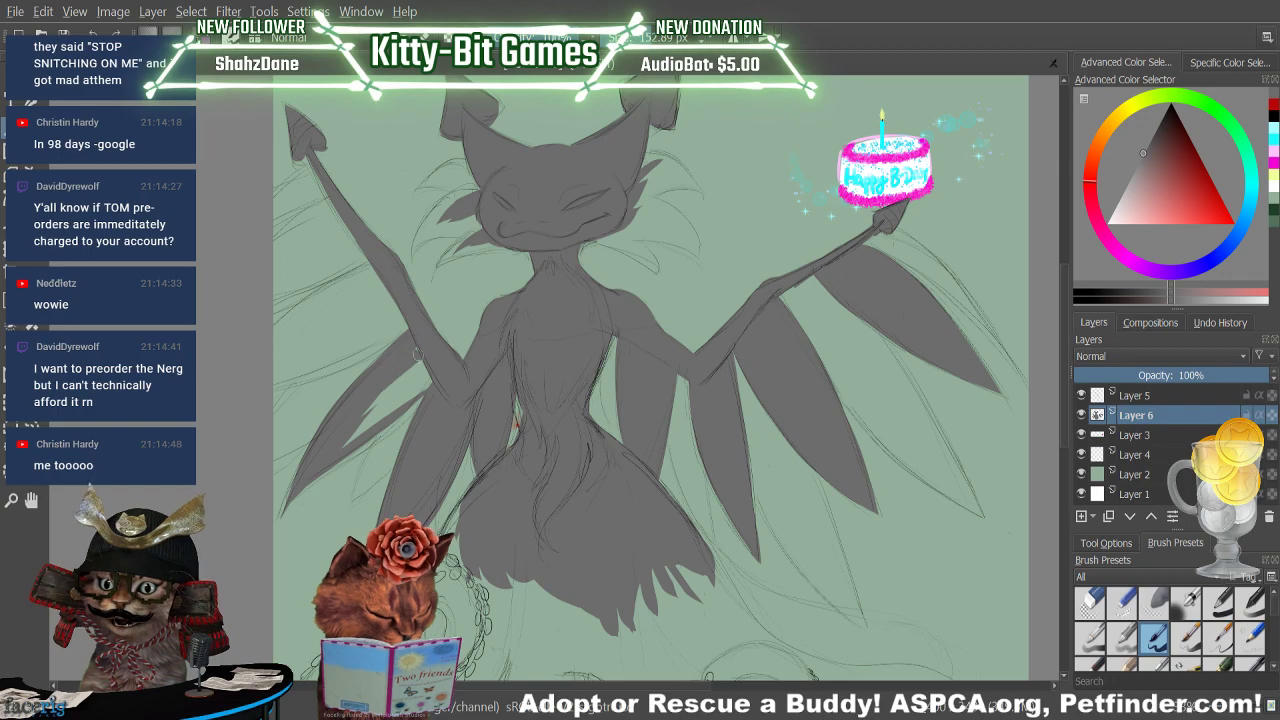
drag(368, 410, 416, 366)
drag(362, 422, 418, 368)
drag(340, 443, 422, 373)
mouse_move(354, 436)
mouse_down()
mouse_move(430, 374)
mouse_move(426, 384)
mouse_up()
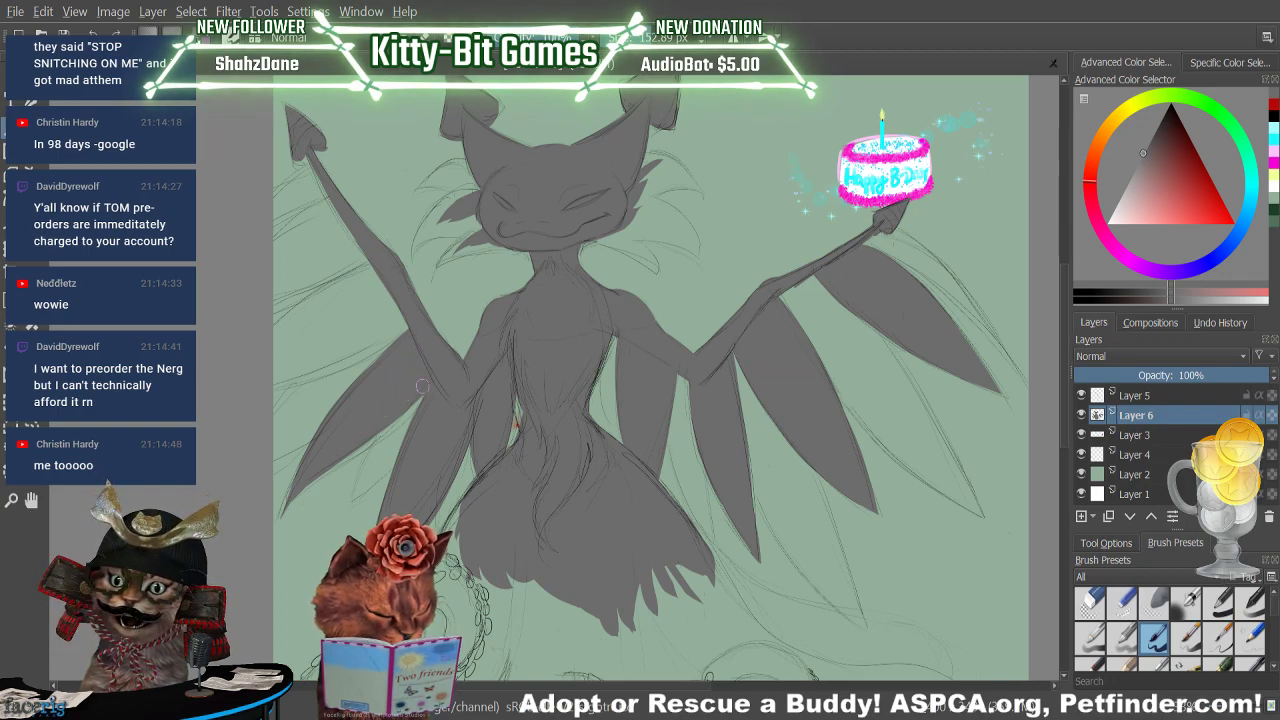
mouse_move(322, 462)
mouse_down()
mouse_move(423, 374)
mouse_move(405, 410)
mouse_move(442, 358)
mouse_up()
drag(312, 462, 450, 376)
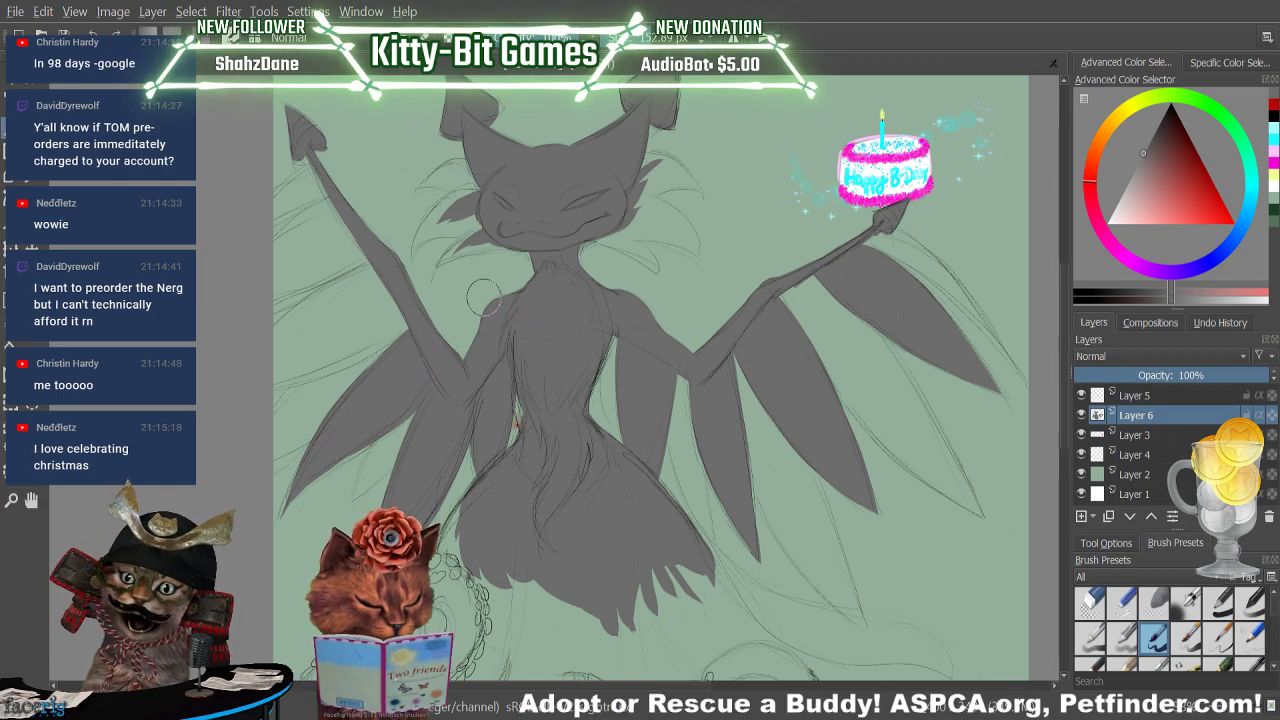
Paint both edges of the empty-handed wing's fourth feather in dark grey, running from the forearm to the canvas edge
drag(405, 320, 222, 399)
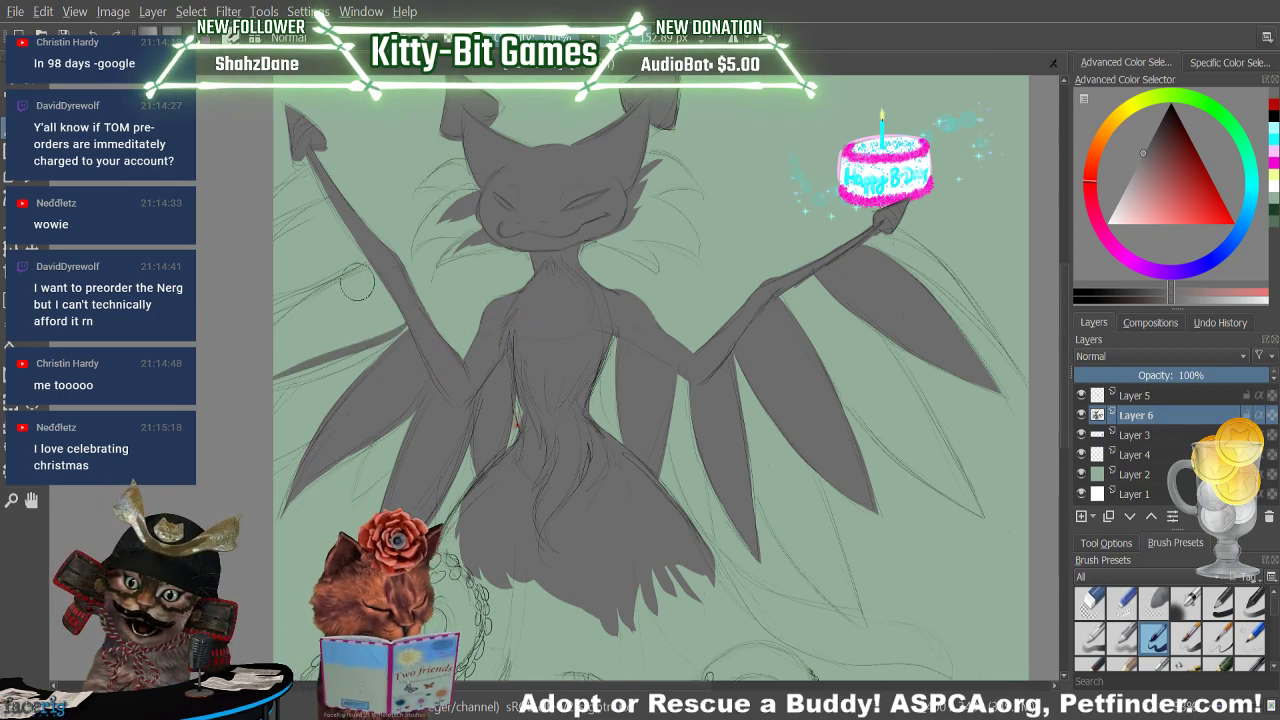
drag(372, 263, 272, 334)
click(112, 29)
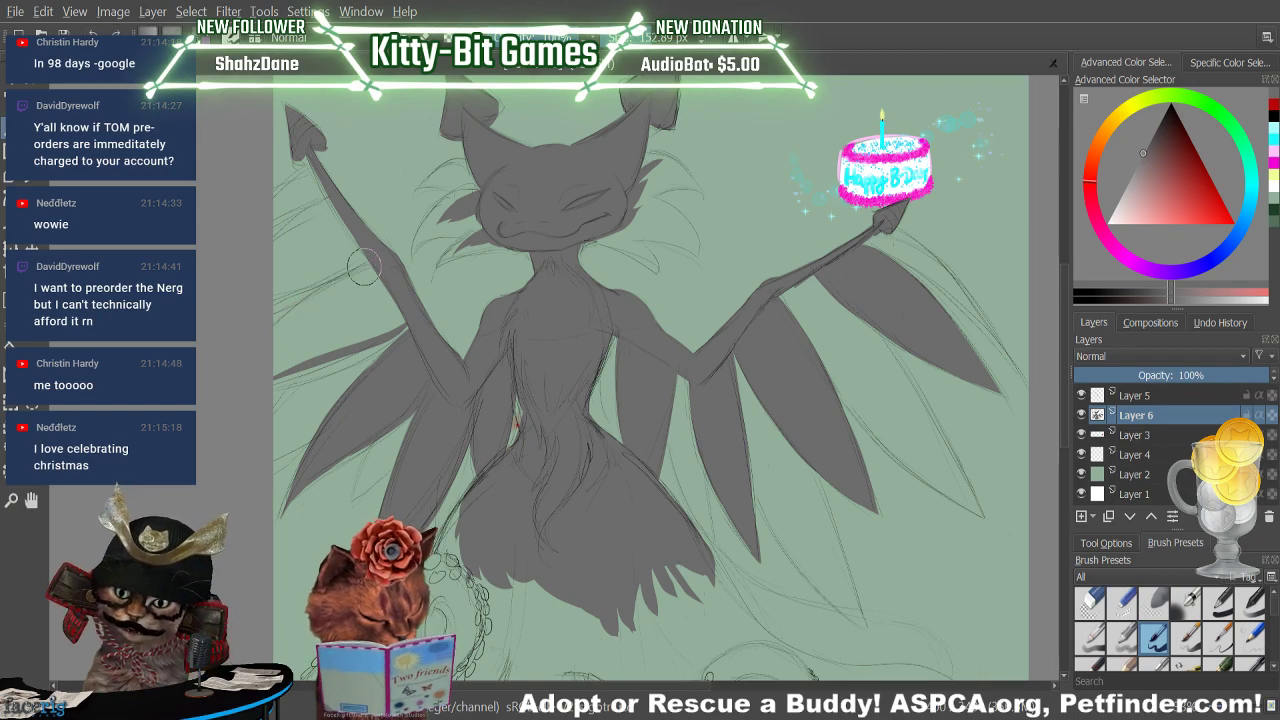
drag(365, 267, 272, 336)
drag(366, 269, 208, 418)
drag(368, 276, 276, 358)
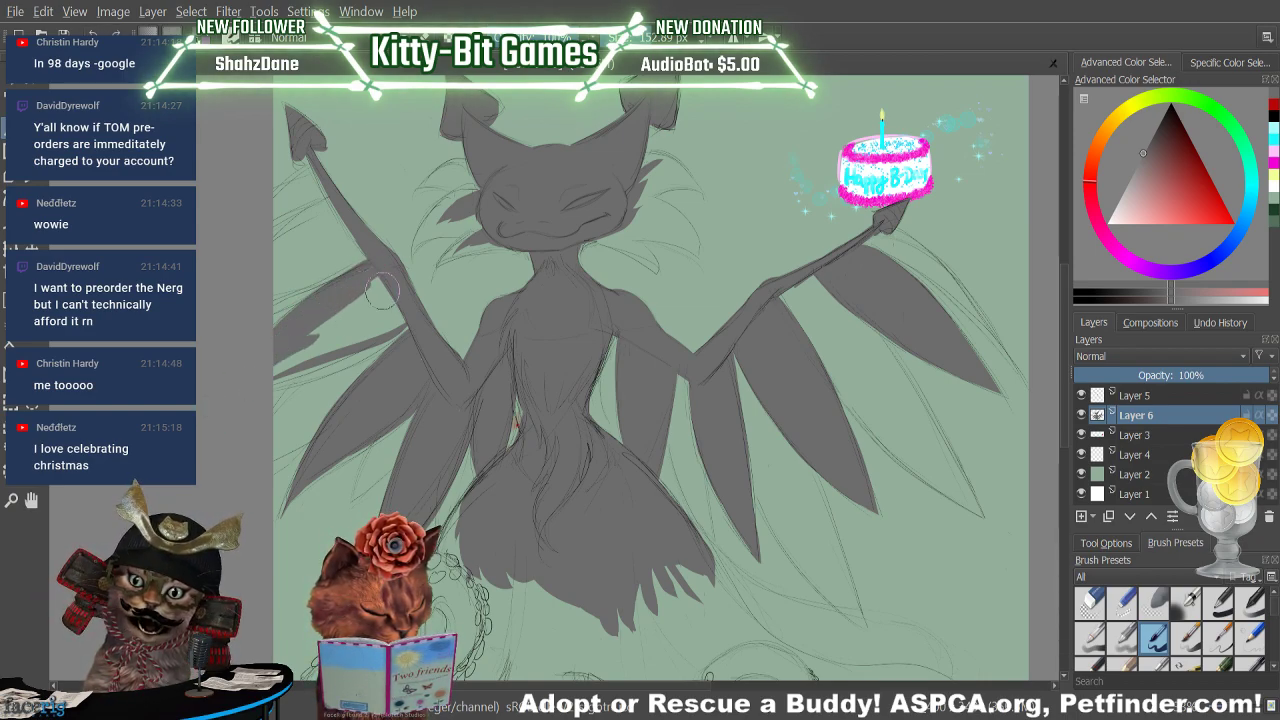
Fill the area between the fourth feather's two edges with dark grey from the forearm outward
mouse_move(382, 298)
mouse_down()
mouse_move(276, 374)
mouse_move(398, 322)
mouse_up()
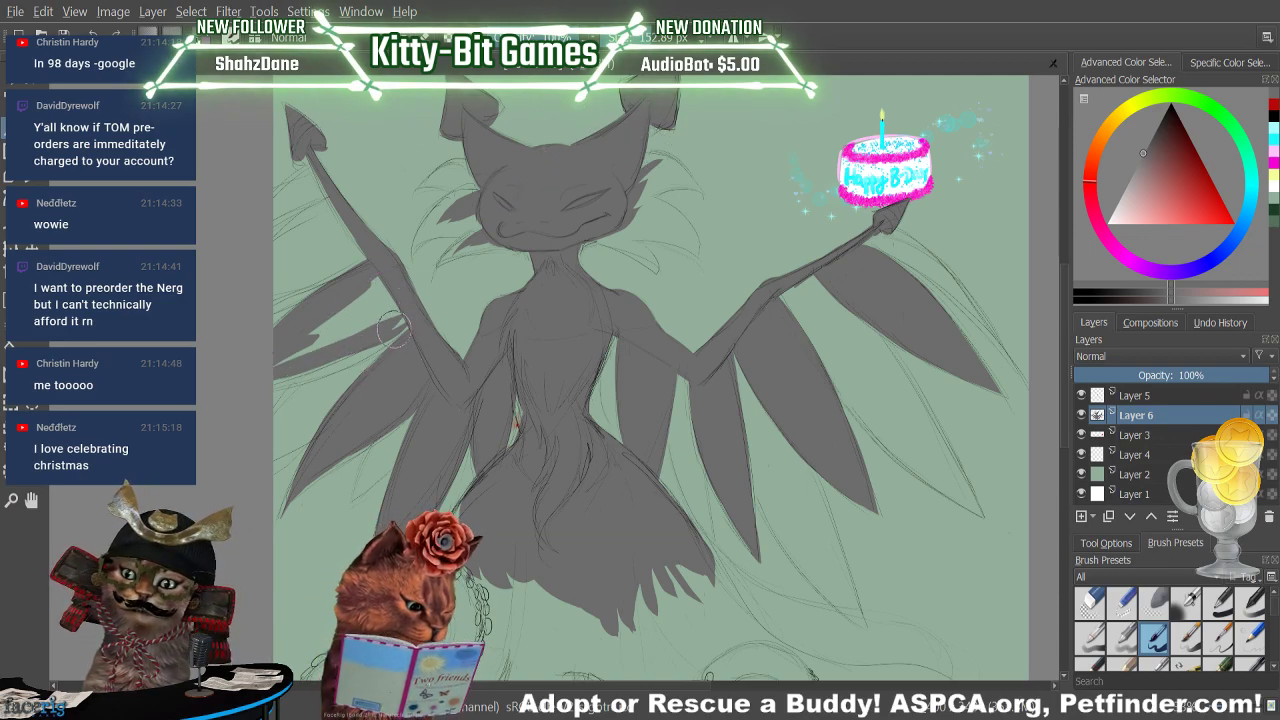
drag(392, 325, 232, 390)
mouse_move(382, 282)
mouse_down()
mouse_move(310, 338)
mouse_move(382, 300)
mouse_move(268, 397)
mouse_up()
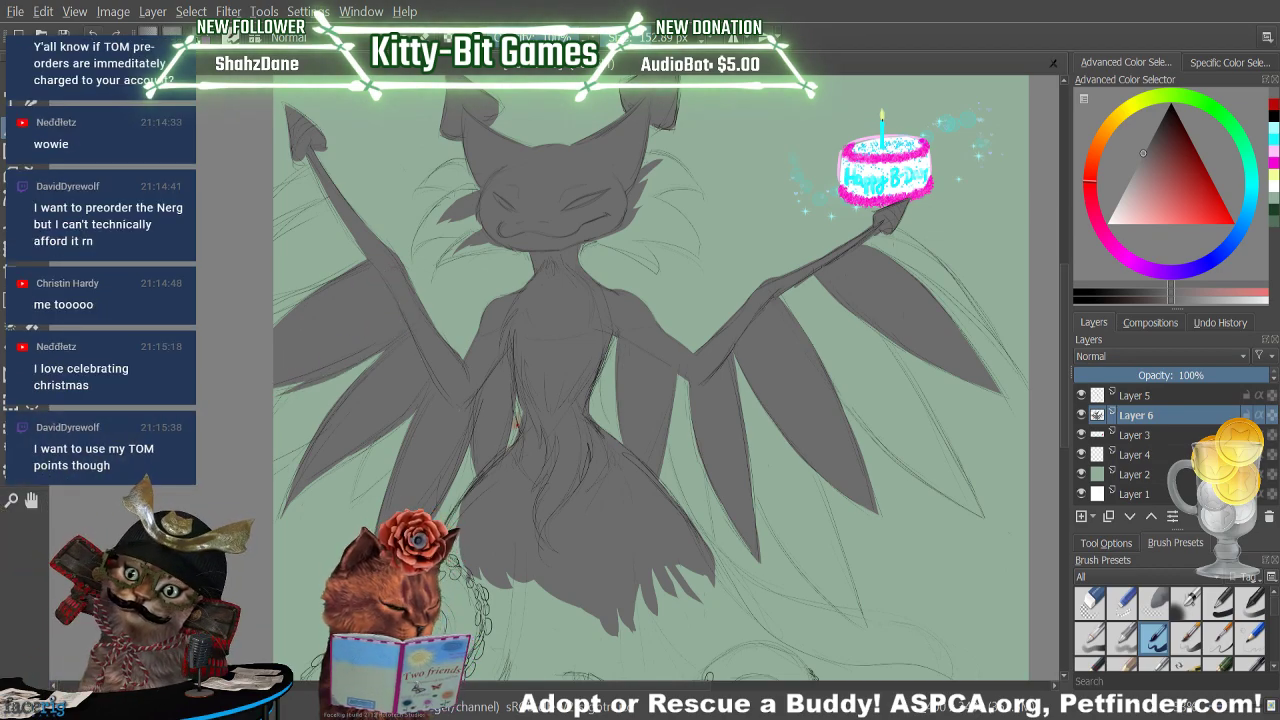
key(ctrl+z)
drag(375, 349, 282, 390)
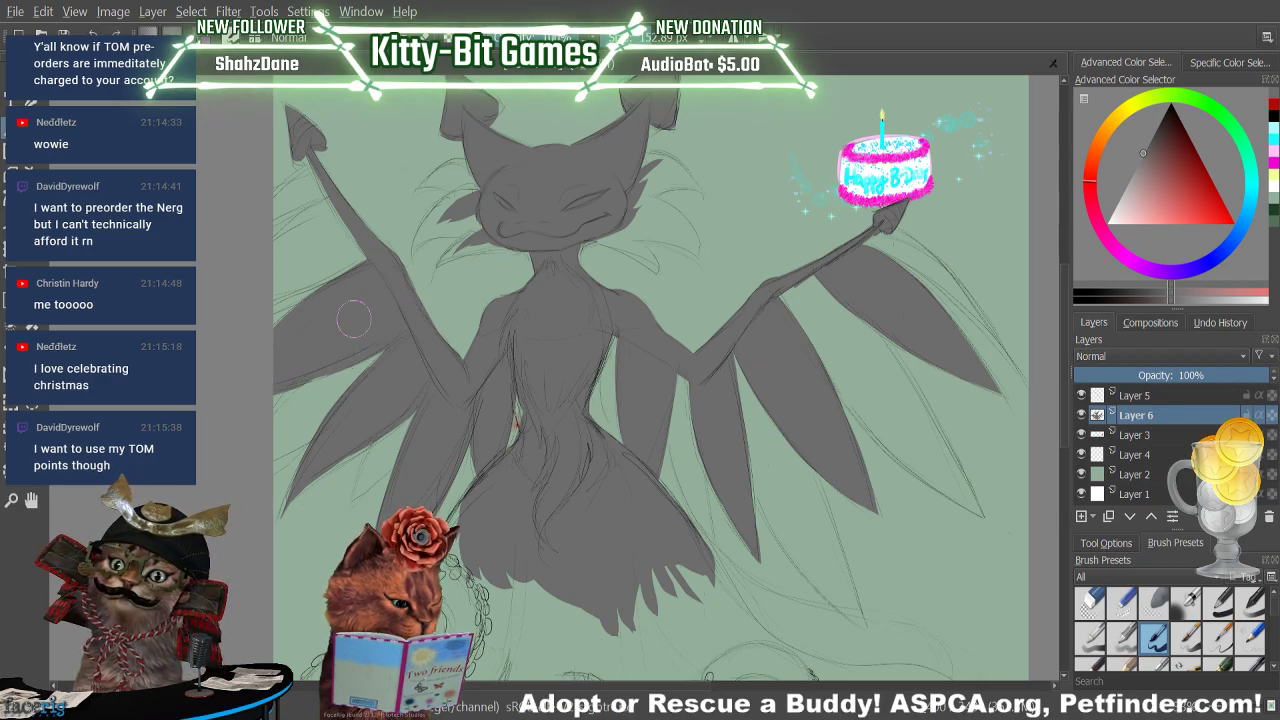
Trim the fourth feather's lower edge with the eraser to sharpen the gap above the third feather
key(e)
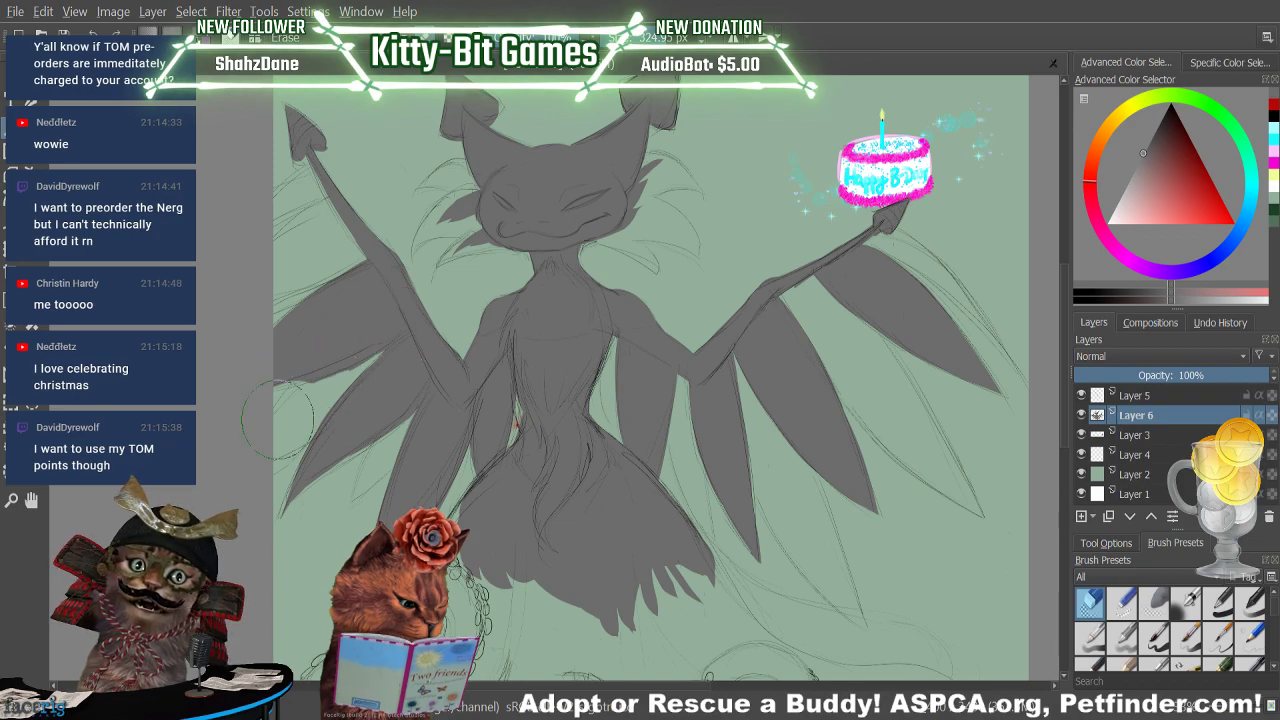
key(e)
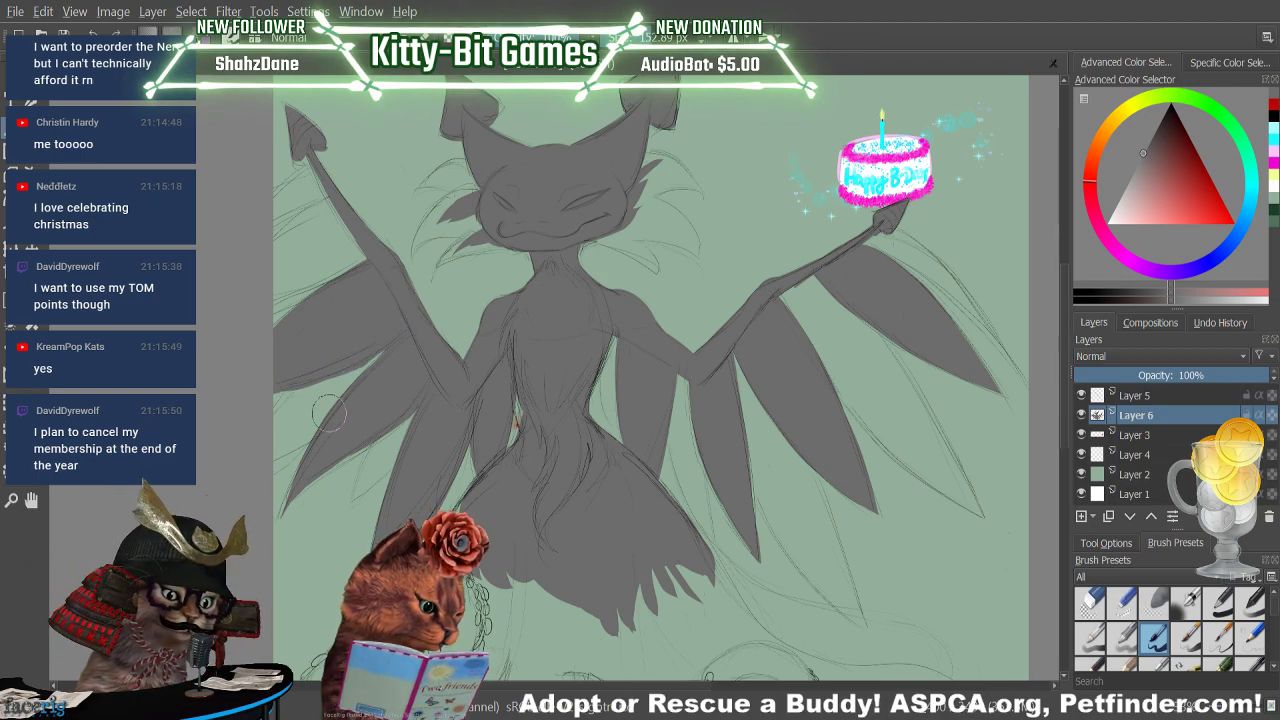
key(e)
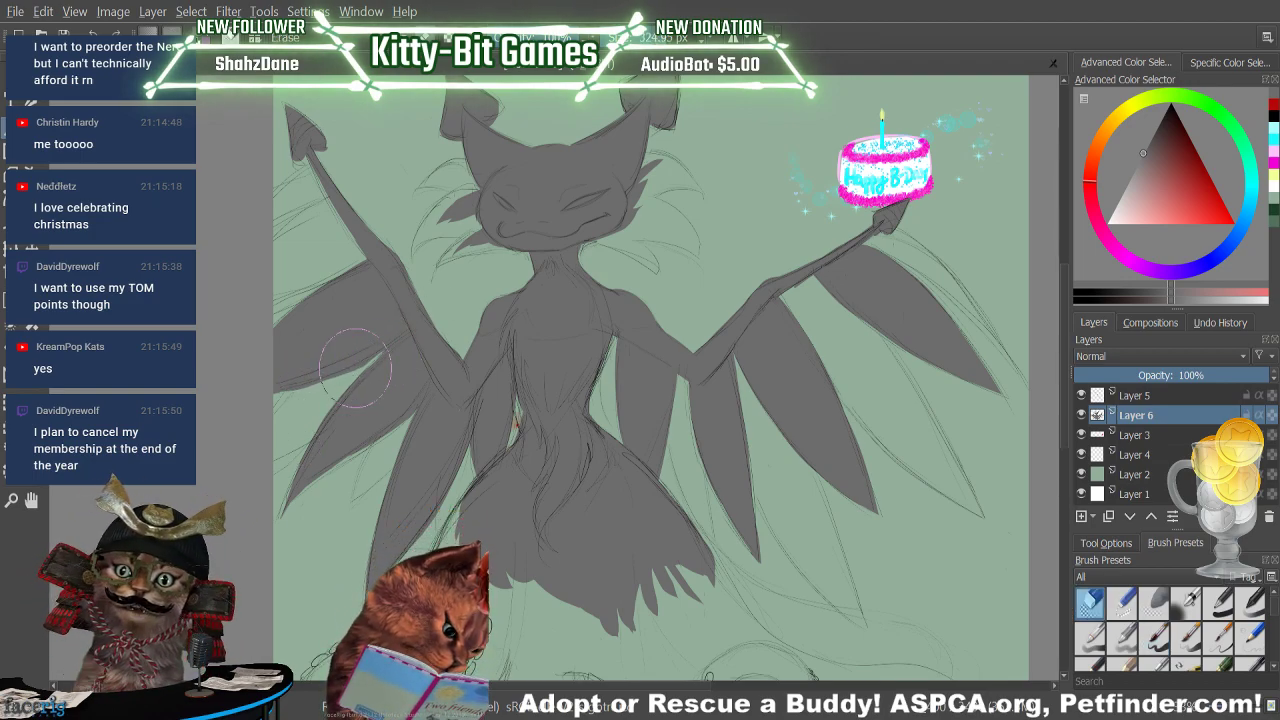
drag(334, 381, 324, 385)
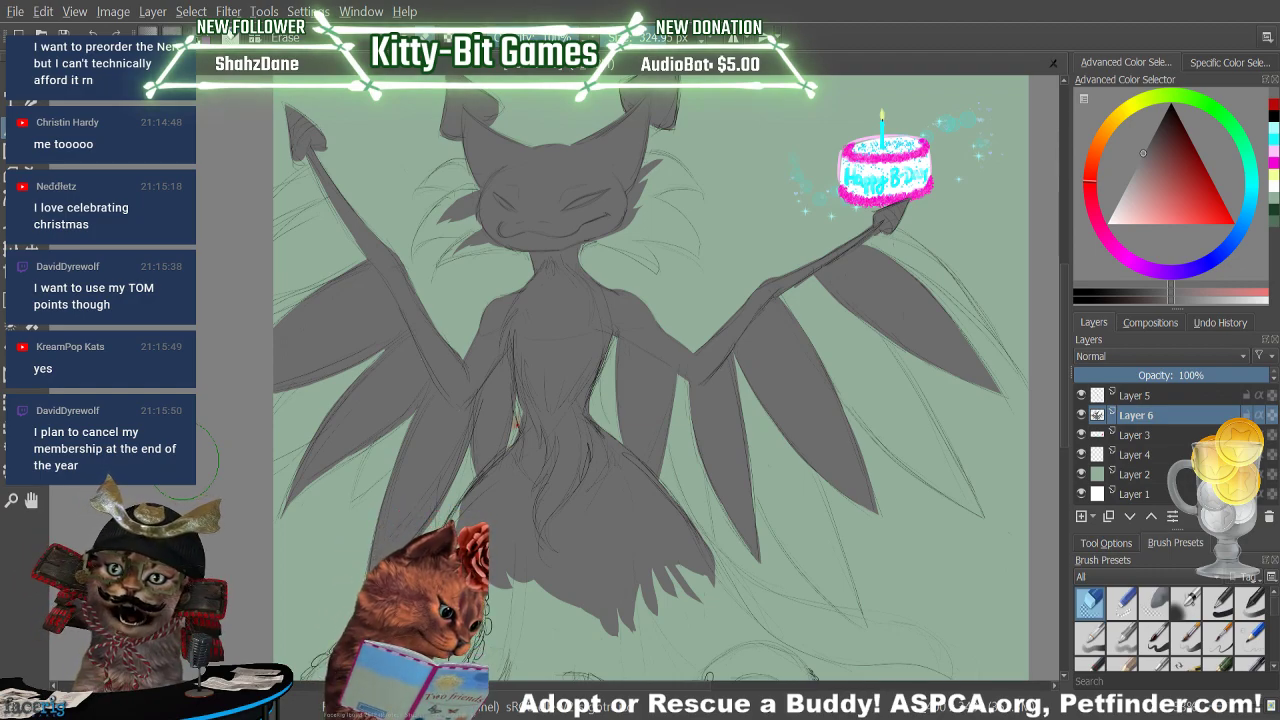
Paint the outermost feather of the empty-handed wing in dark grey, from the upper forearm to the canvas edge
key(slash)
drag(328, 200, 262, 262)
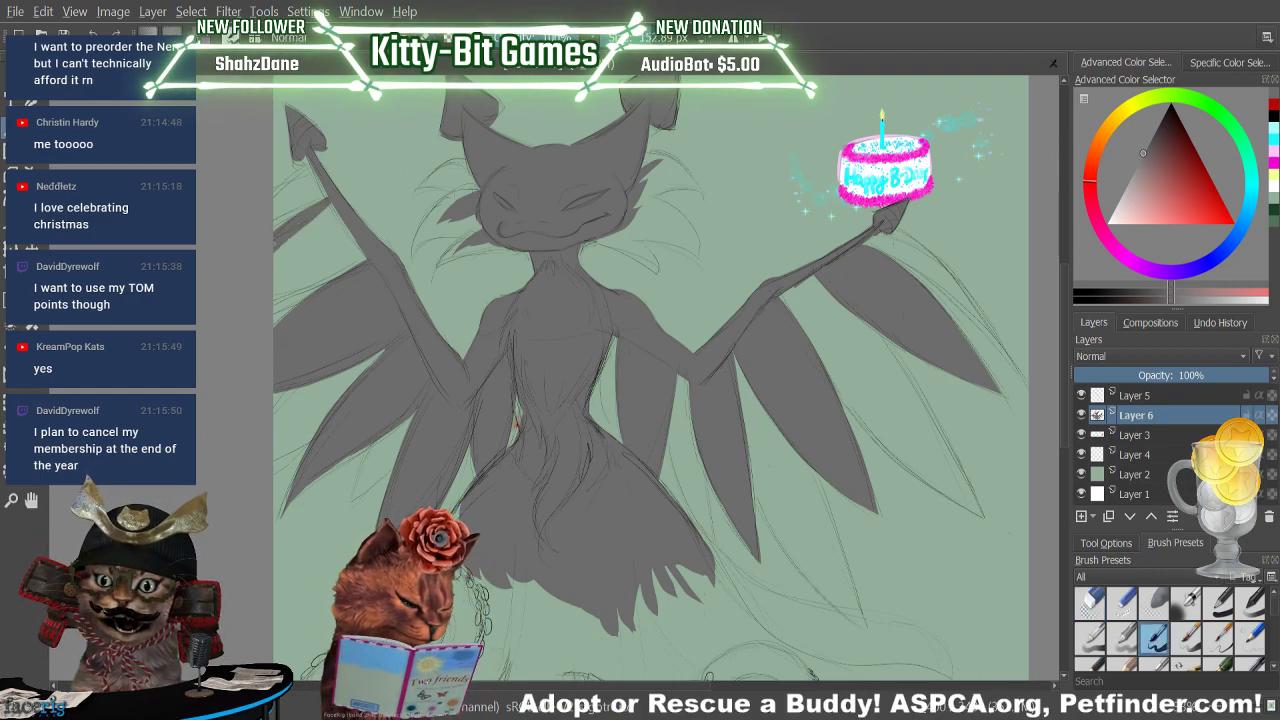
drag(307, 218, 275, 250)
drag(330, 206, 276, 258)
mouse_move(334, 212)
mouse_down()
mouse_move(257, 268)
mouse_move(344, 219)
mouse_move(276, 260)
mouse_up()
mouse_move(350, 236)
mouse_down()
mouse_move(282, 262)
mouse_move(276, 290)
mouse_move(298, 274)
mouse_move(275, 275)
mouse_up()
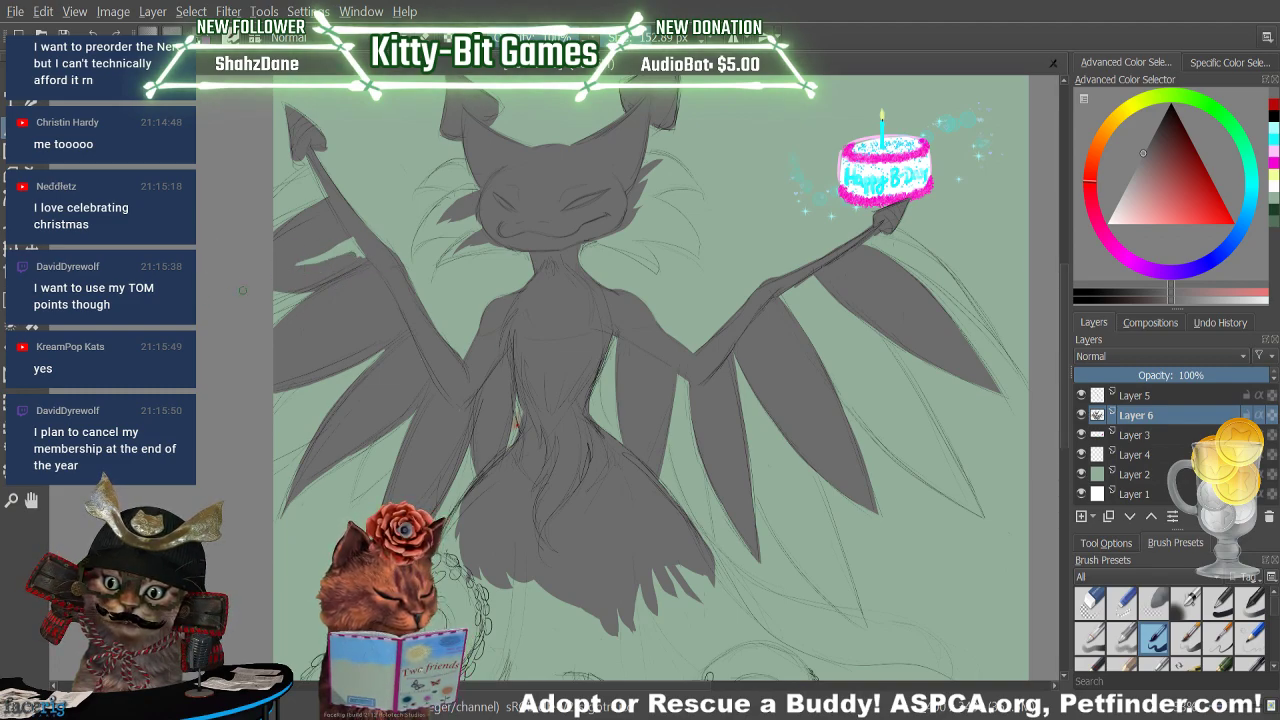
drag(356, 238, 200, 305)
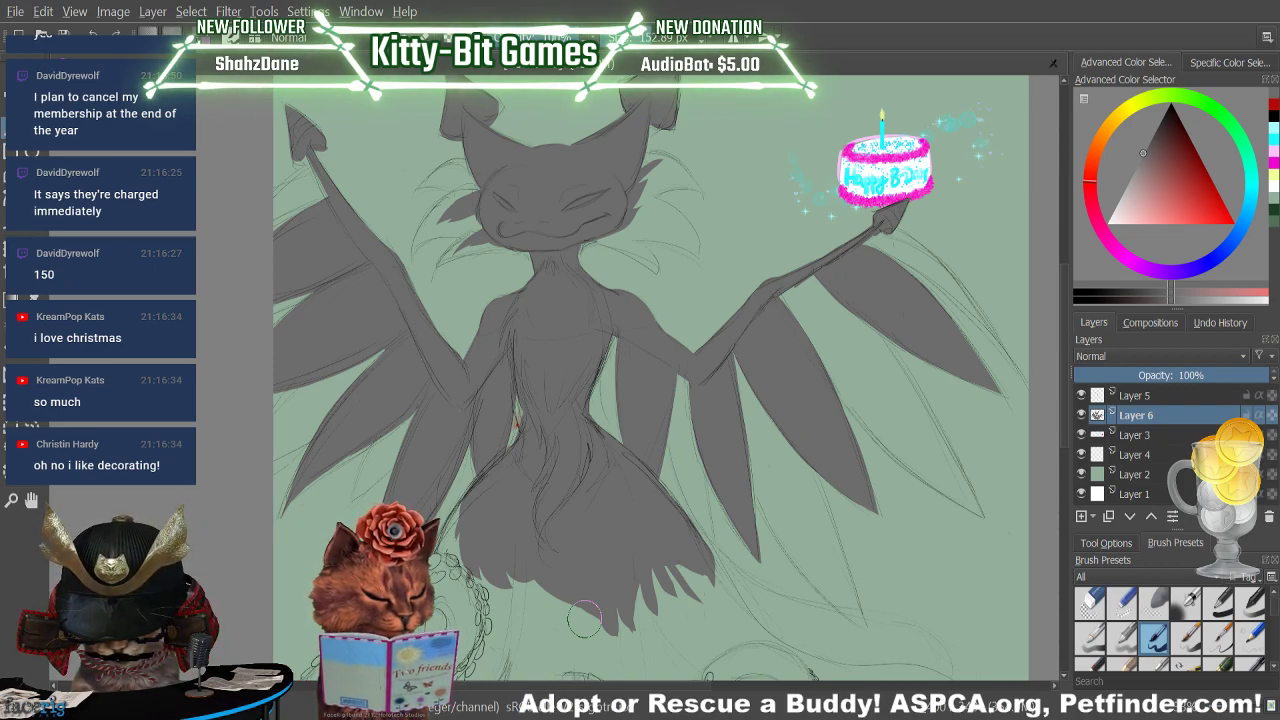
Pick a near-black grey for the tentacles and undo a test stroke on the suckered tentacle beneath the hem
click(1133, 300)
scroll(627, 237, down, 5)
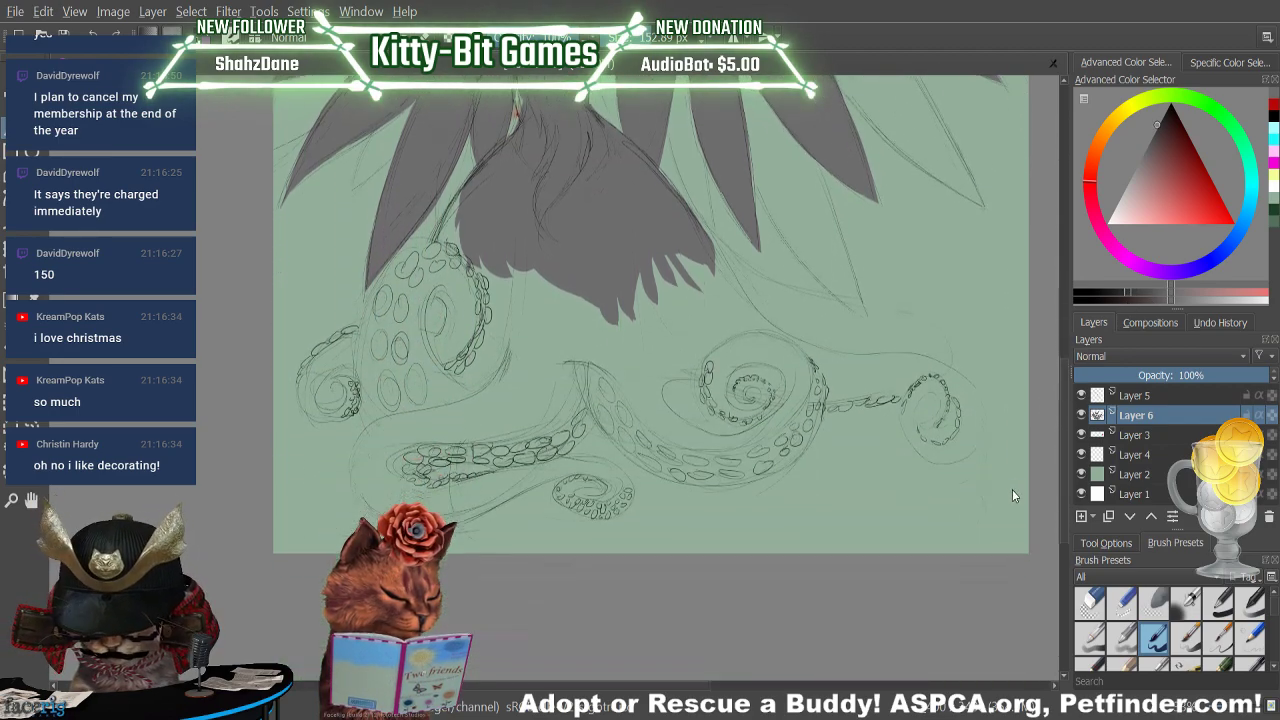
drag(392, 425, 425, 308)
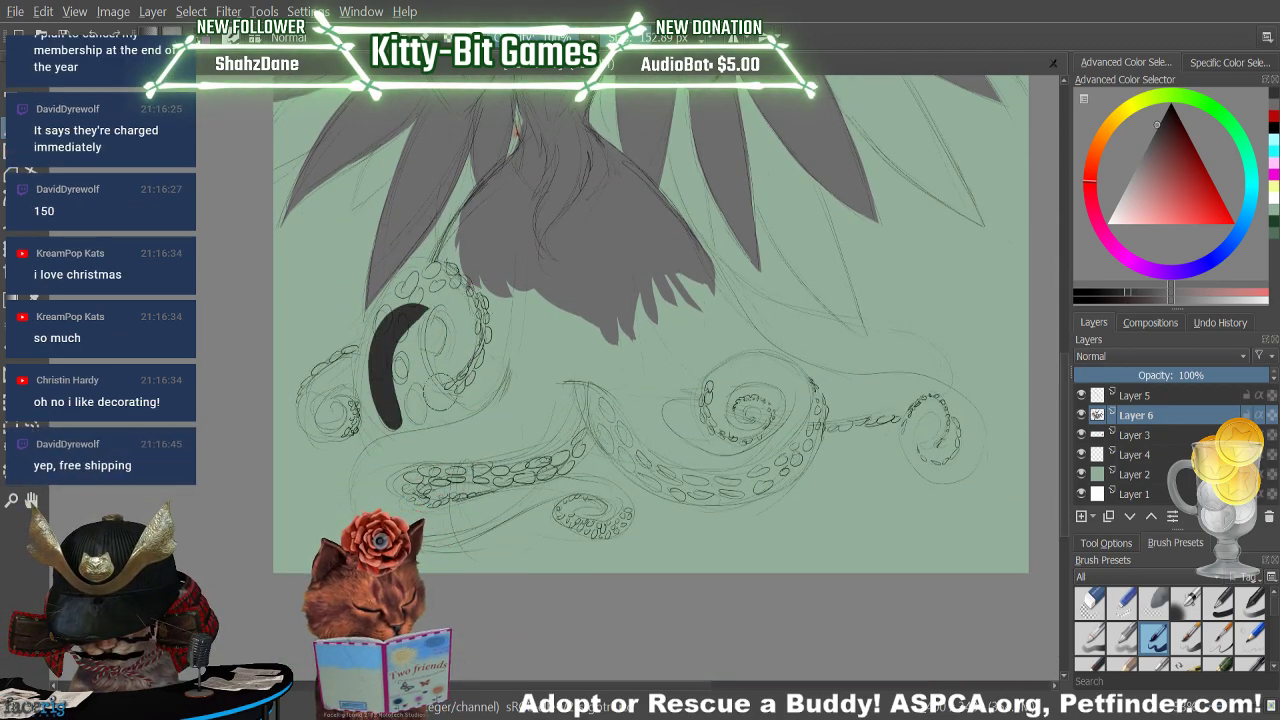
key(ctrl+z)
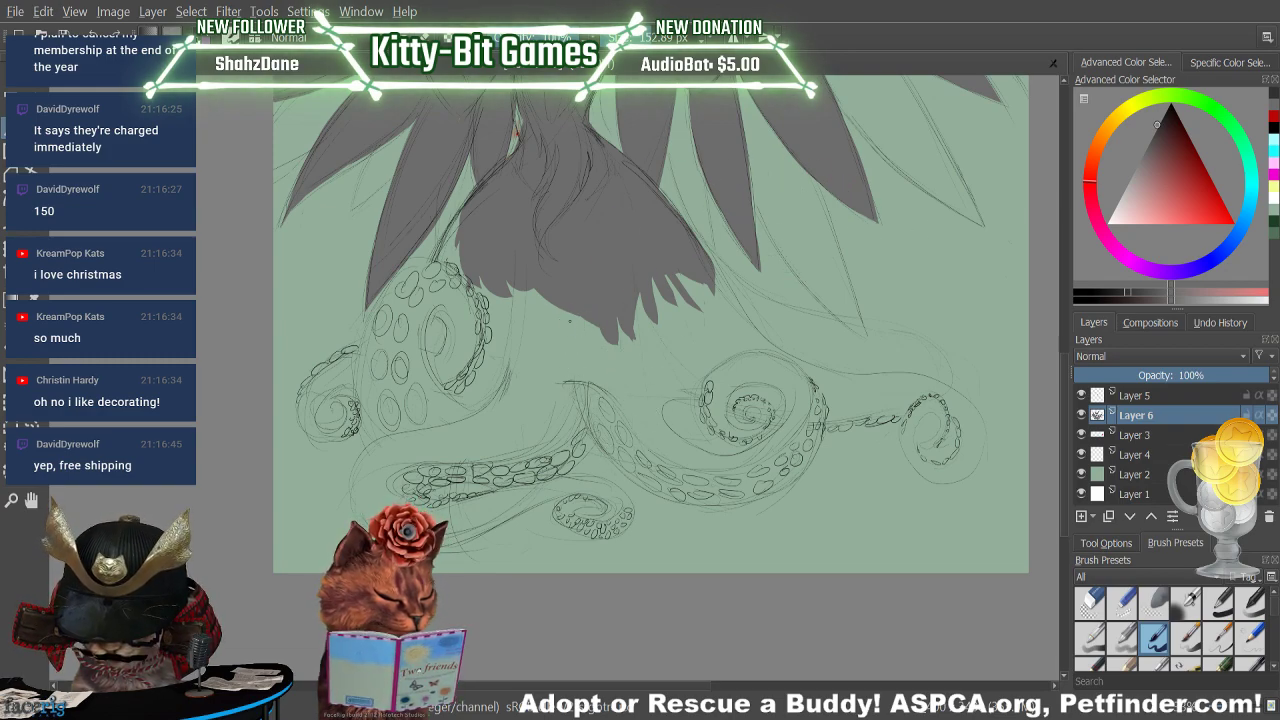
Paint the upper part of the large central tentacle in near-black, from the ragged hem down to its bend
mouse_move(565, 318)
mouse_down()
mouse_move(621, 456)
mouse_move(668, 486)
mouse_up()
drag(582, 402, 672, 497)
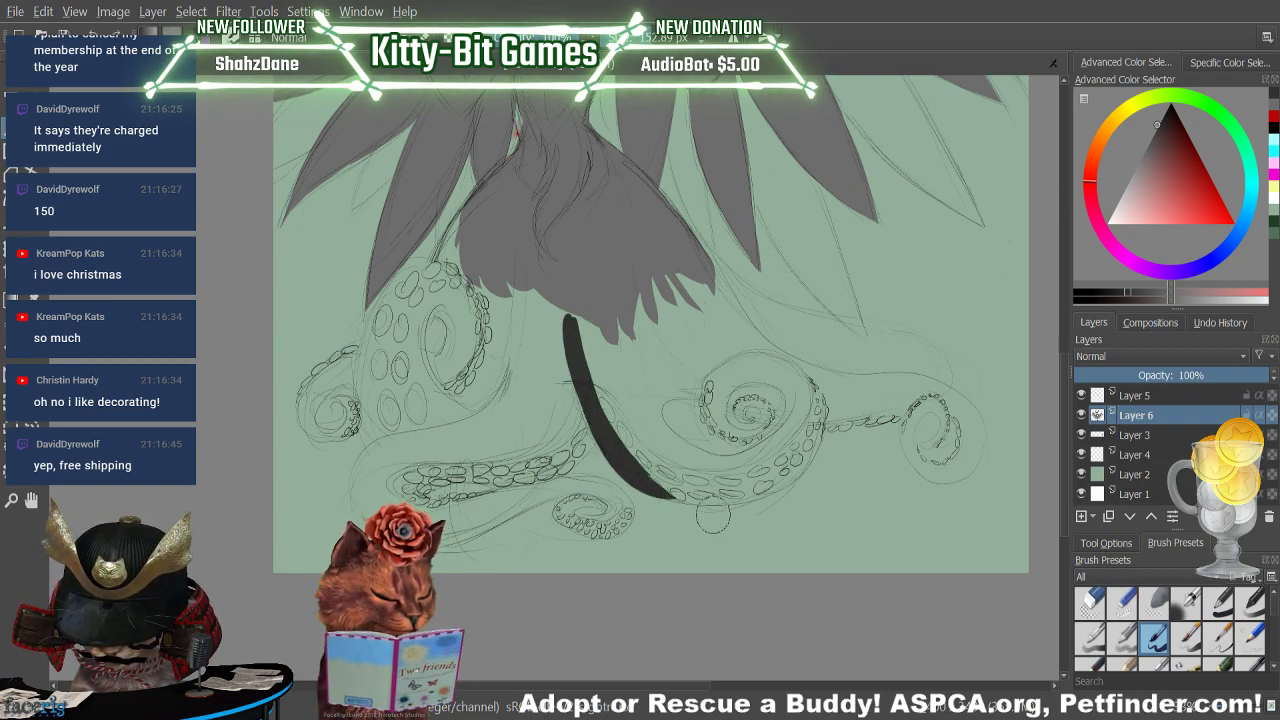
mouse_move(582, 325)
mouse_down()
mouse_move(676, 505)
mouse_move(728, 482)
mouse_up()
drag(632, 350, 722, 465)
drag(640, 372, 730, 477)
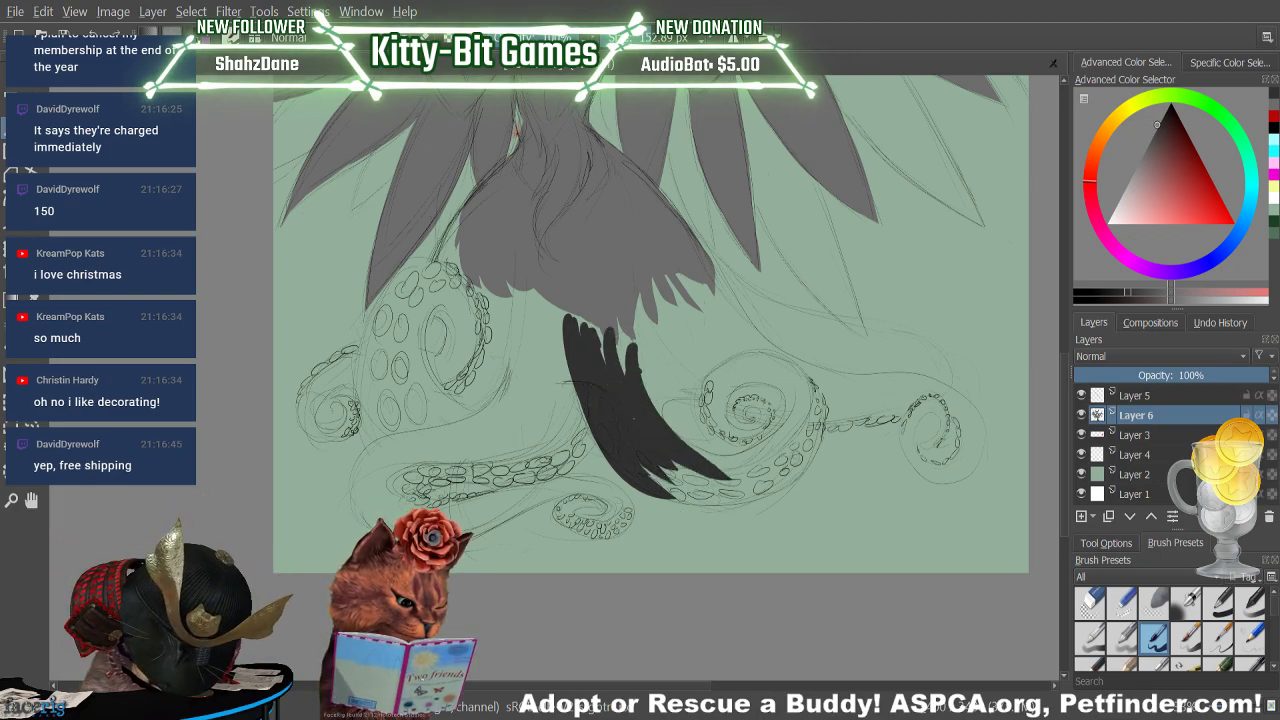
Extend the near-black fill along the central tentacle's lower bend and up to the outer side of its spiral
drag(648, 472, 762, 500)
key(ctrl+z)
key(ctrl+z)
key(ctrl+z)
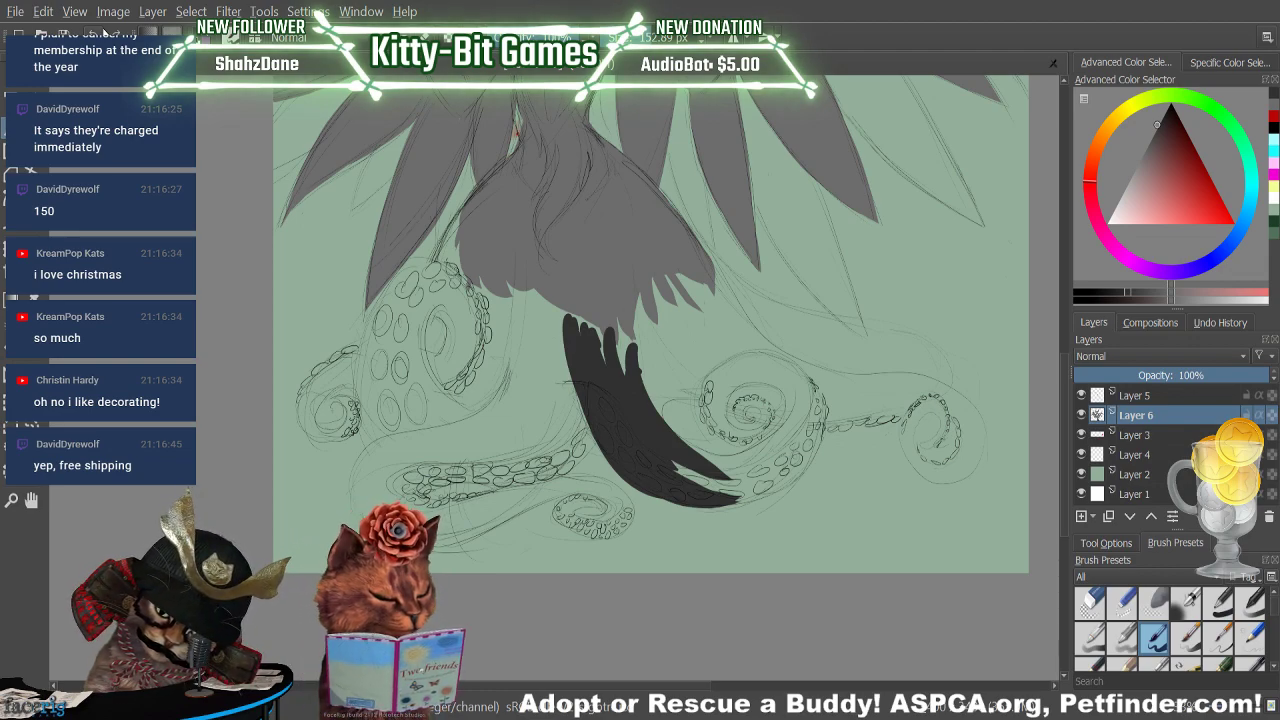
mouse_move(685, 473)
mouse_down()
mouse_move(760, 480)
mouse_move(795, 455)
mouse_up()
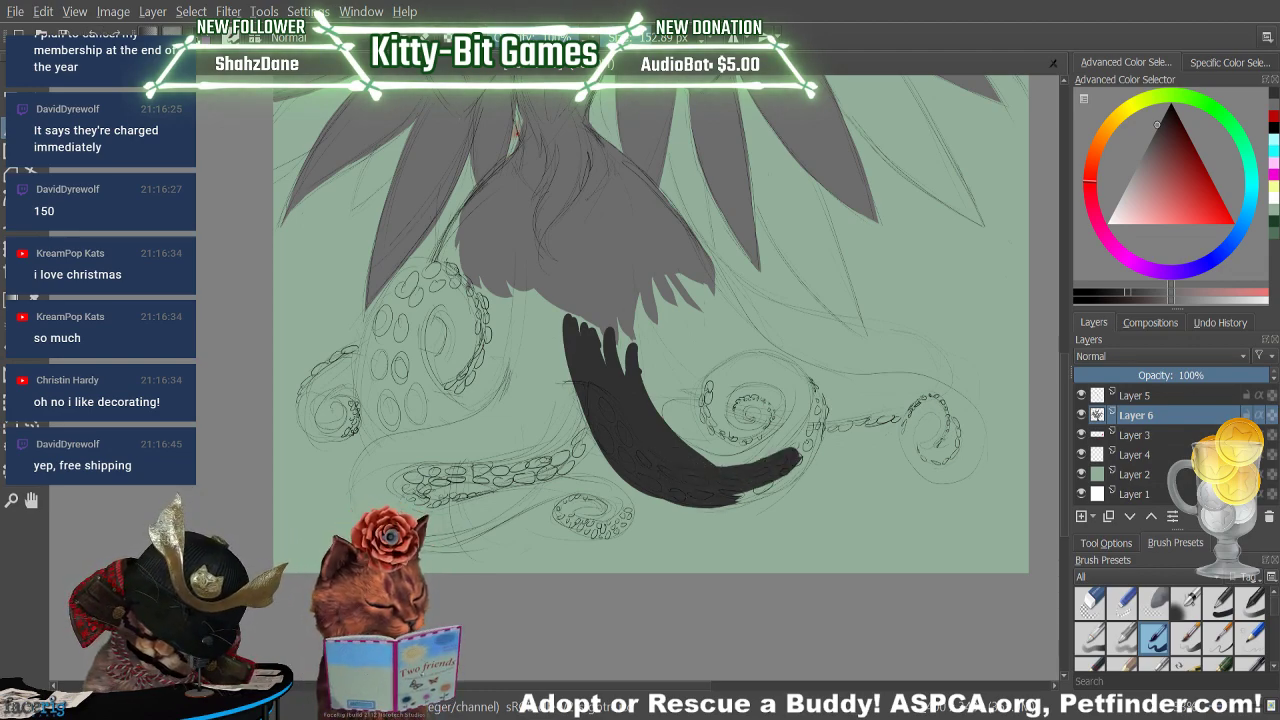
mouse_move(720, 495)
mouse_down()
mouse_move(800, 395)
mouse_move(820, 400)
mouse_up()
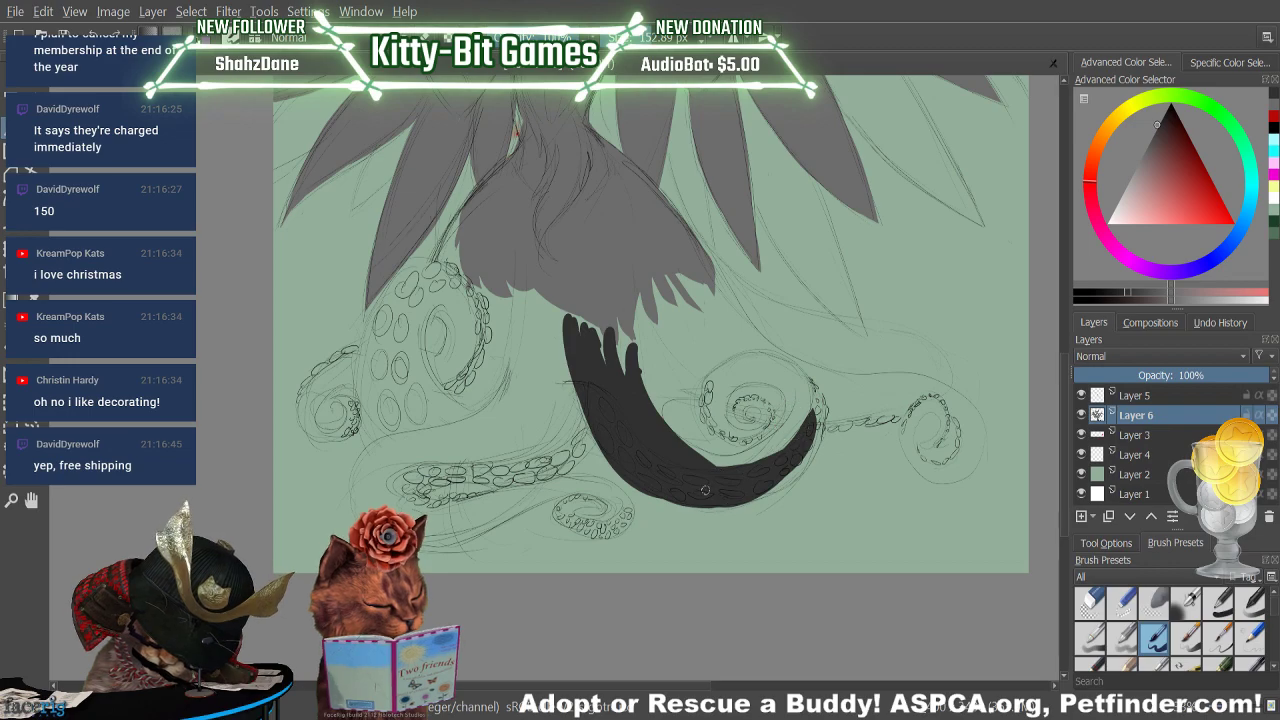
drag(705, 490, 815, 402)
Paint the central tentacle's spiral curl in near-black toward its centre and even out its edges
mouse_move(762, 460)
mouse_down()
mouse_move(785, 380)
mouse_move(735, 385)
mouse_move(718, 420)
mouse_up()
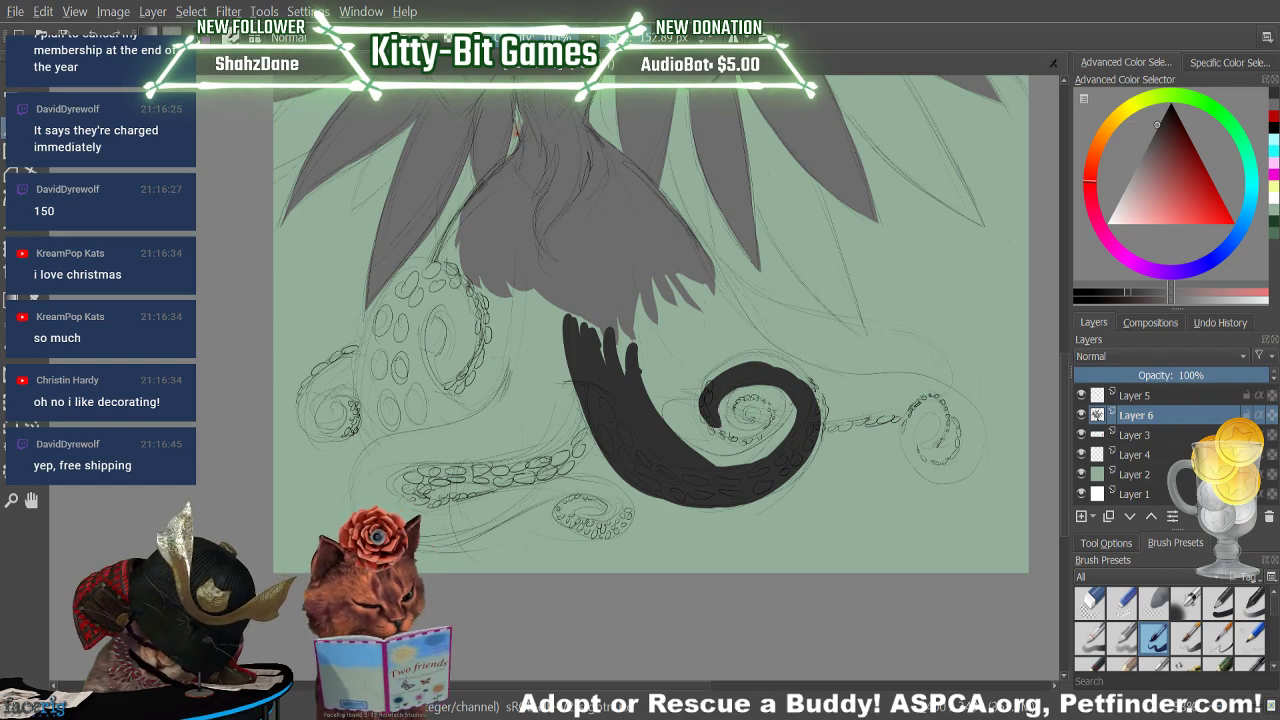
drag(724, 382, 756, 370)
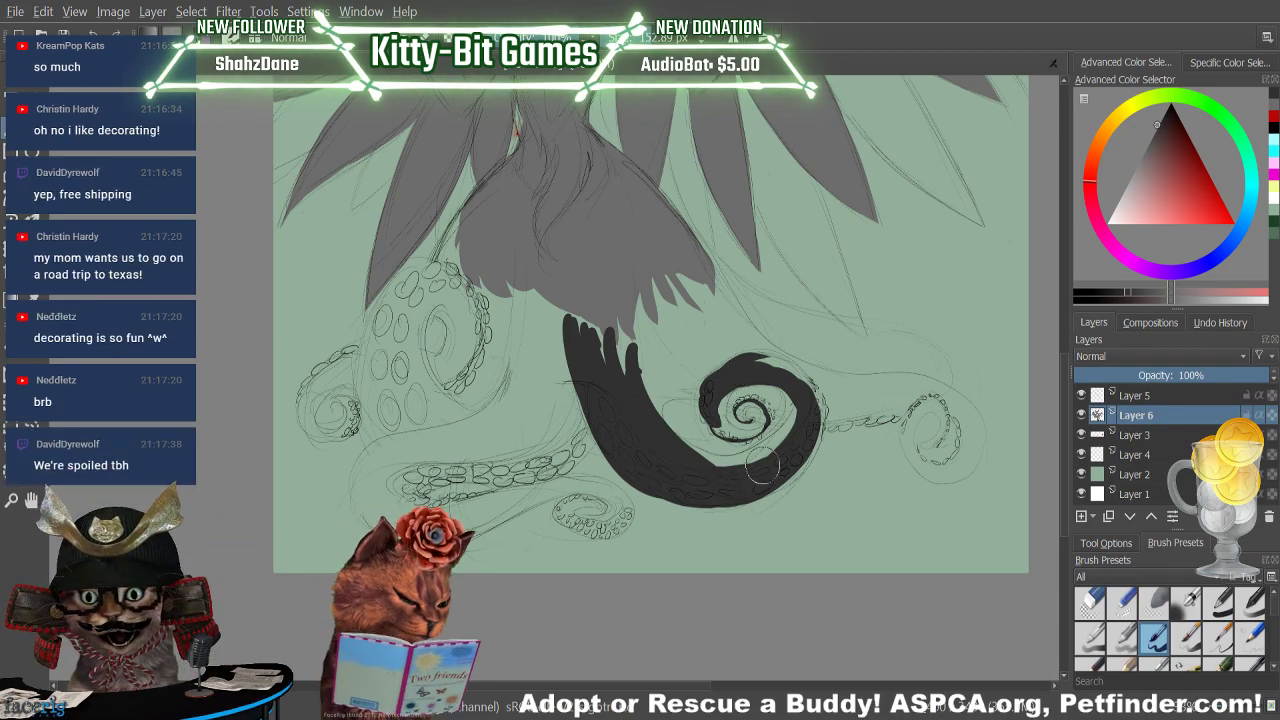
key(e)
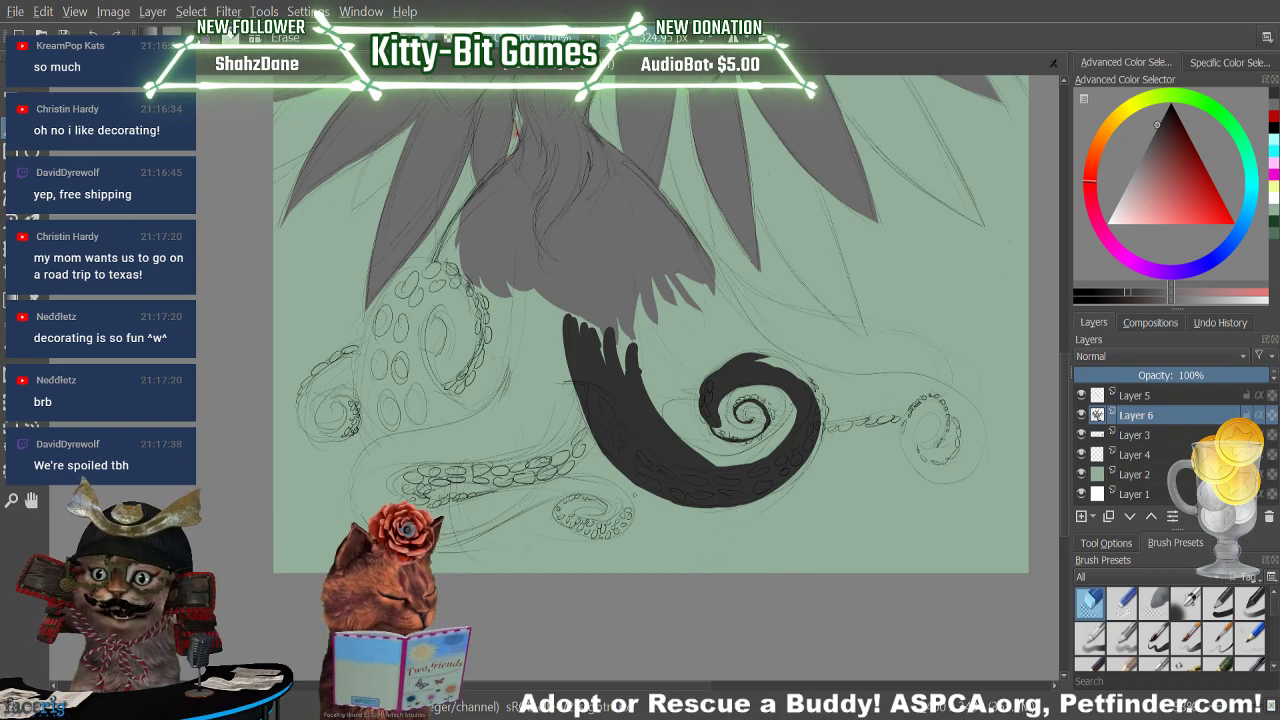
key(e)
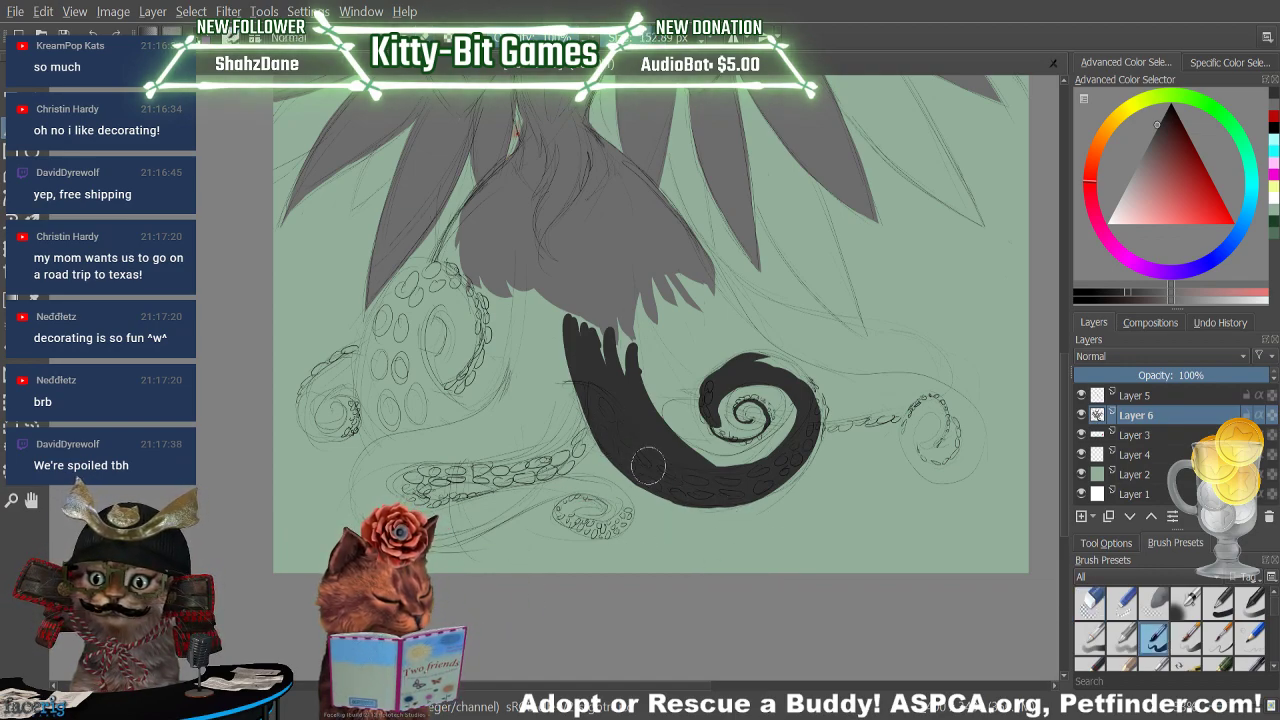
drag(656, 484, 661, 481)
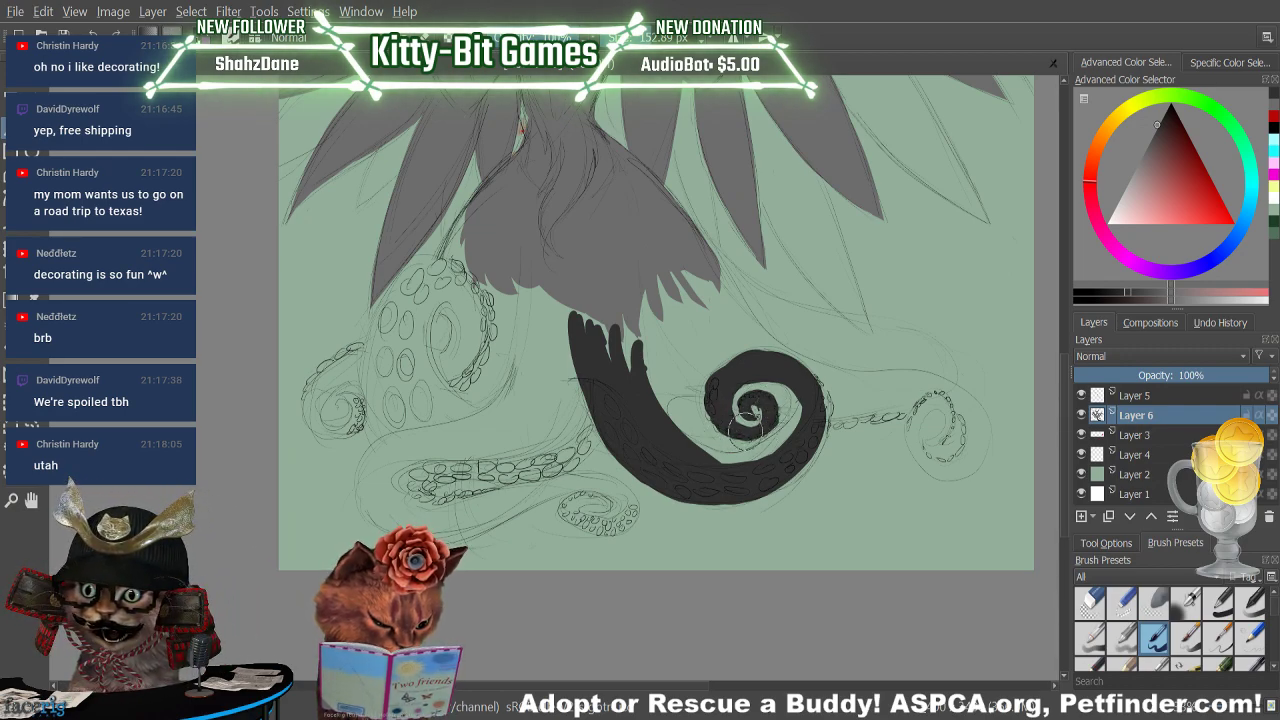
mouse_move(728, 362)
mouse_down()
mouse_move(776, 352)
mouse_move(750, 357)
mouse_up()
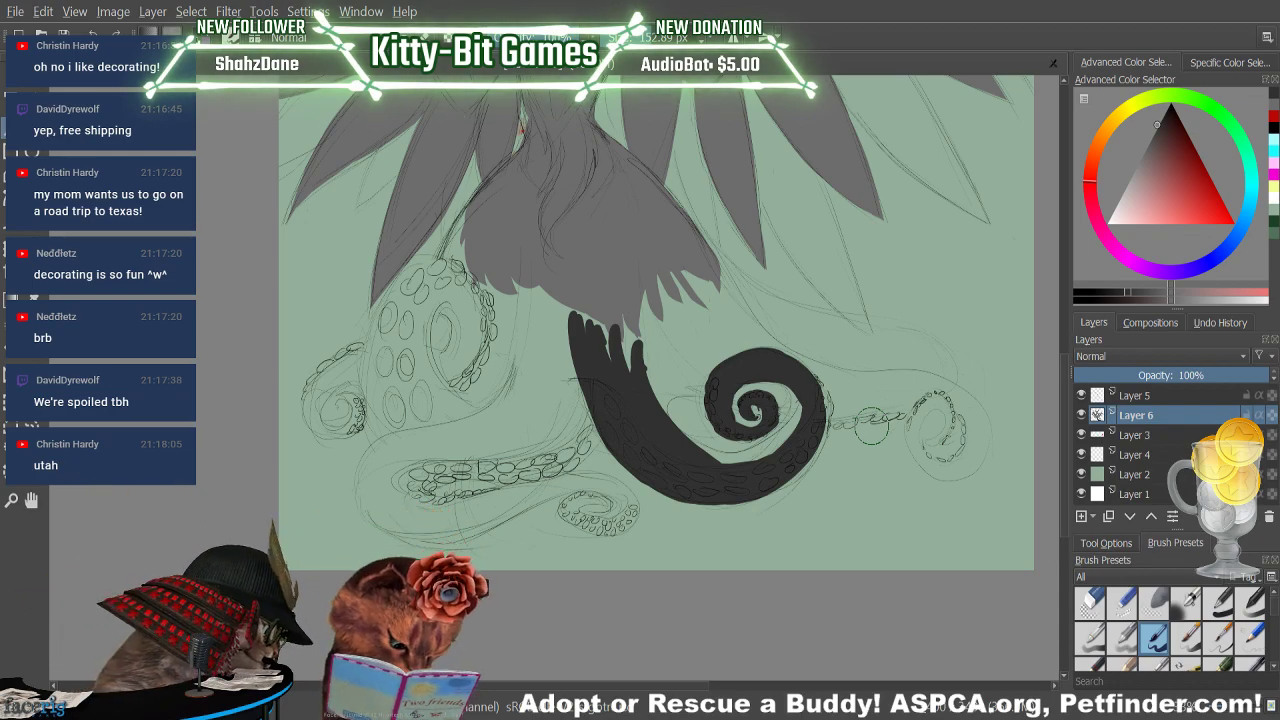
Clean up the gaps and tip at the centre of the spiral with the brush and eraser
key(slash)
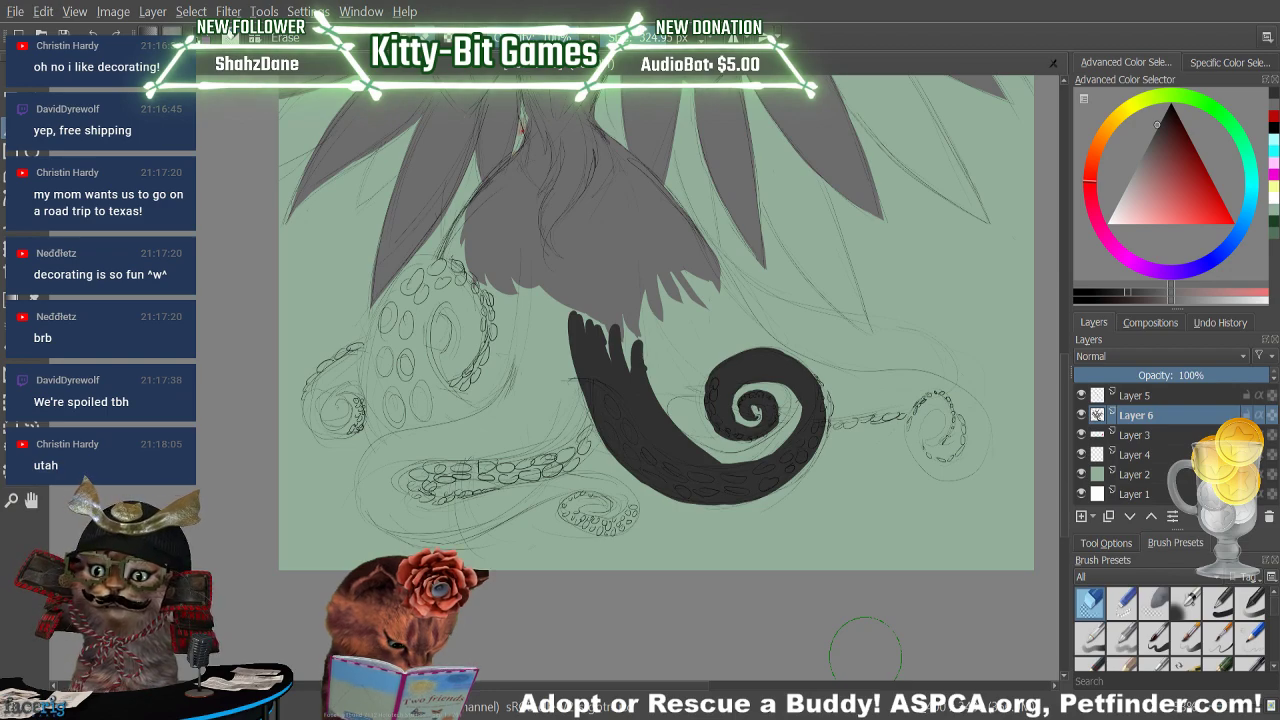
key(e)
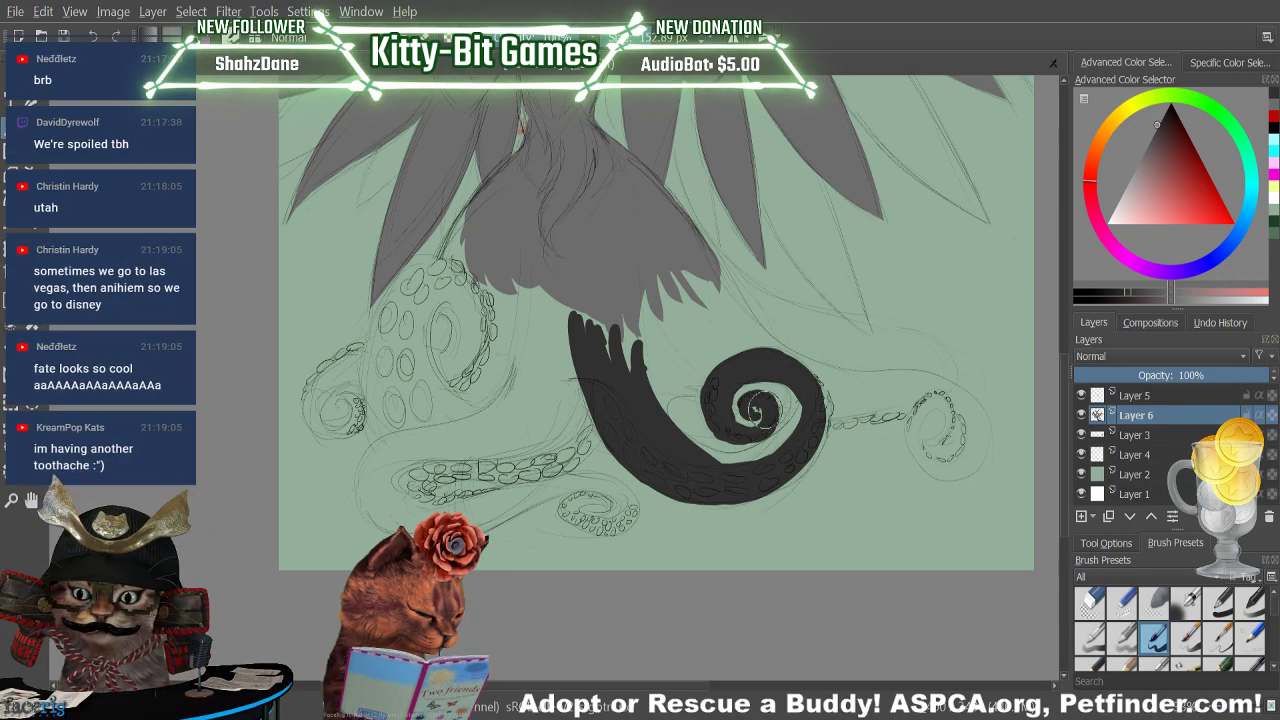
key(e)
click(756, 410)
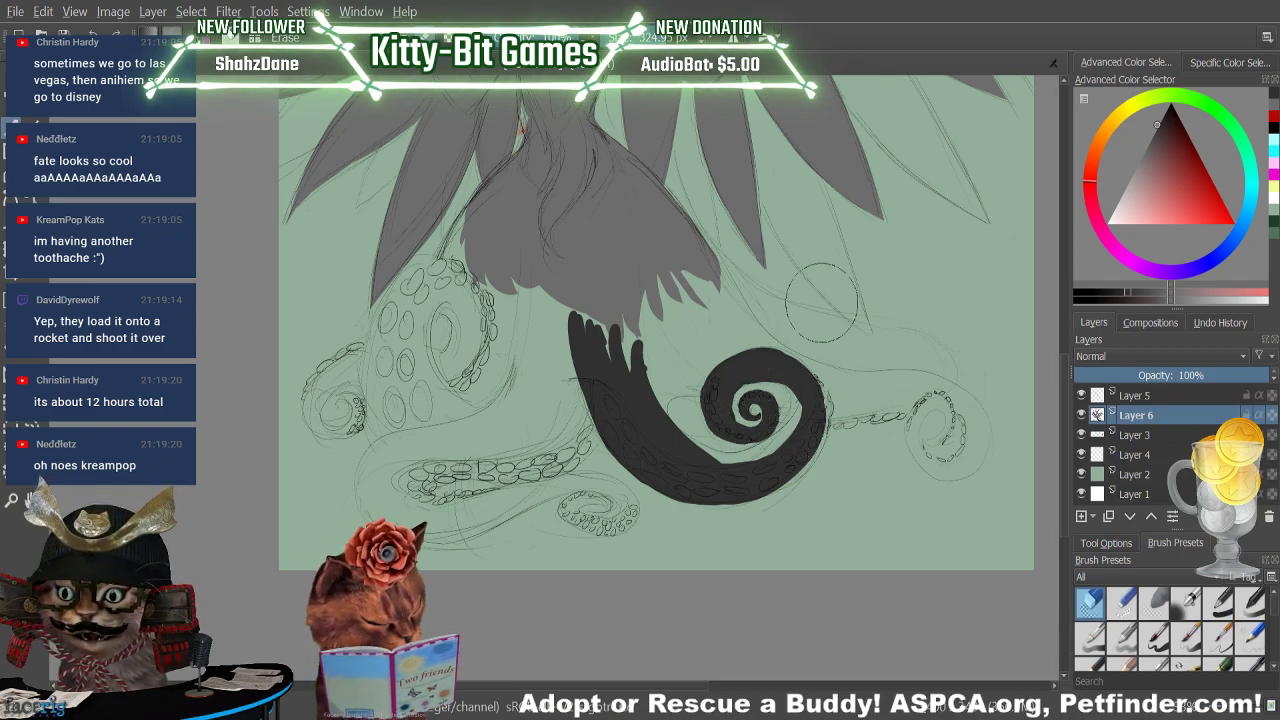
Paint the first near-black strokes of the lower-left tentacle, along its inner edge and the sucker-lined underside branching from the central tentacle
click(1153, 637)
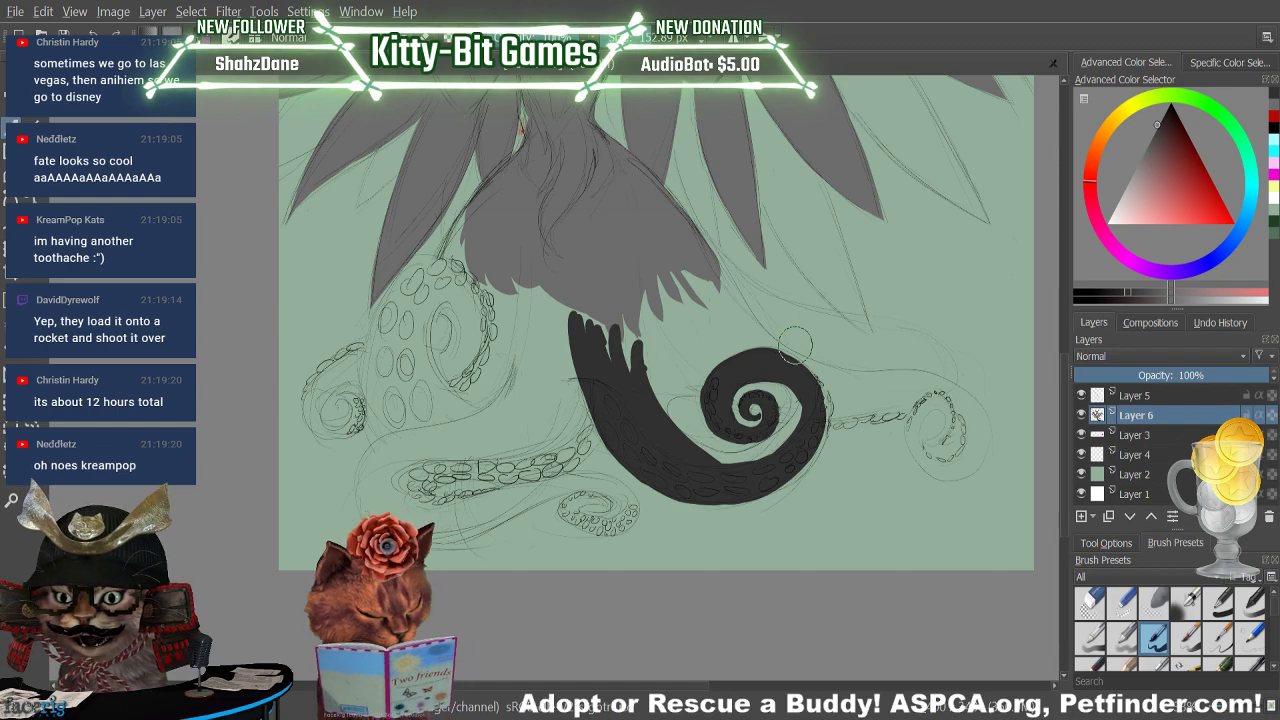
drag(525, 306, 485, 418)
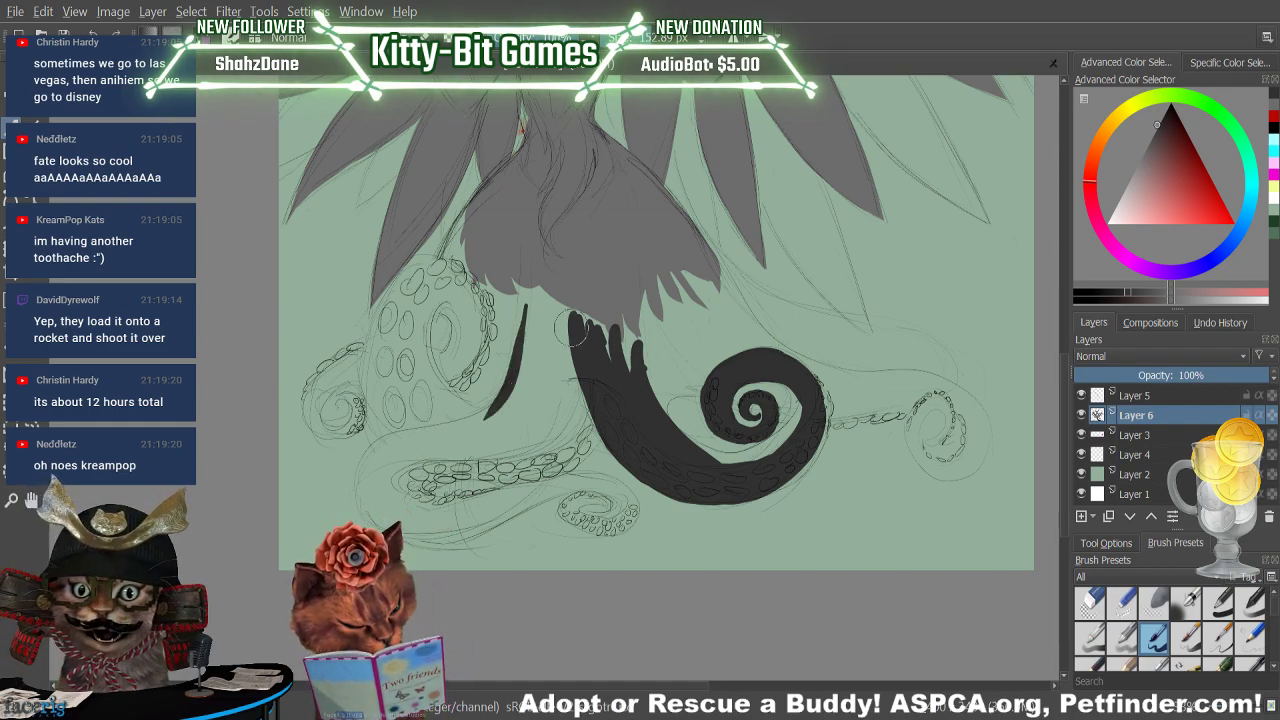
mouse_move(598, 382)
mouse_down()
mouse_move(508, 458)
mouse_move(550, 464)
mouse_move(484, 481)
mouse_up()
drag(575, 398, 440, 483)
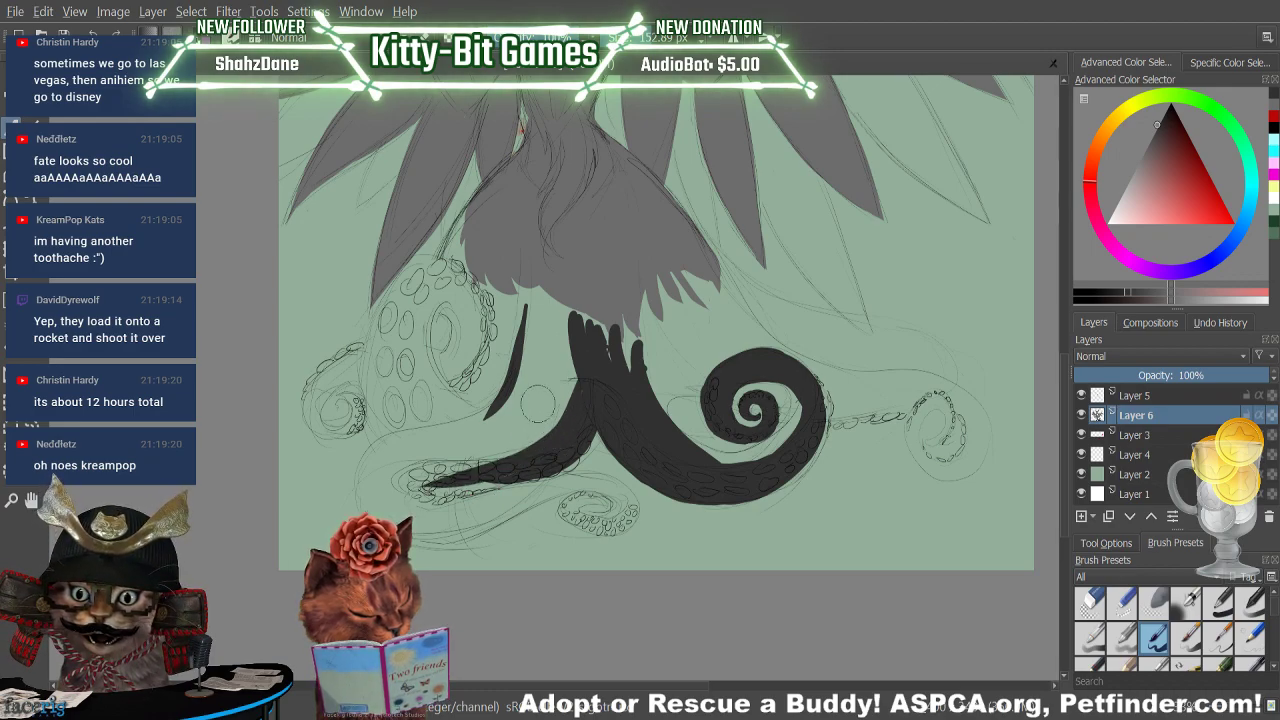
key(ctrl+z)
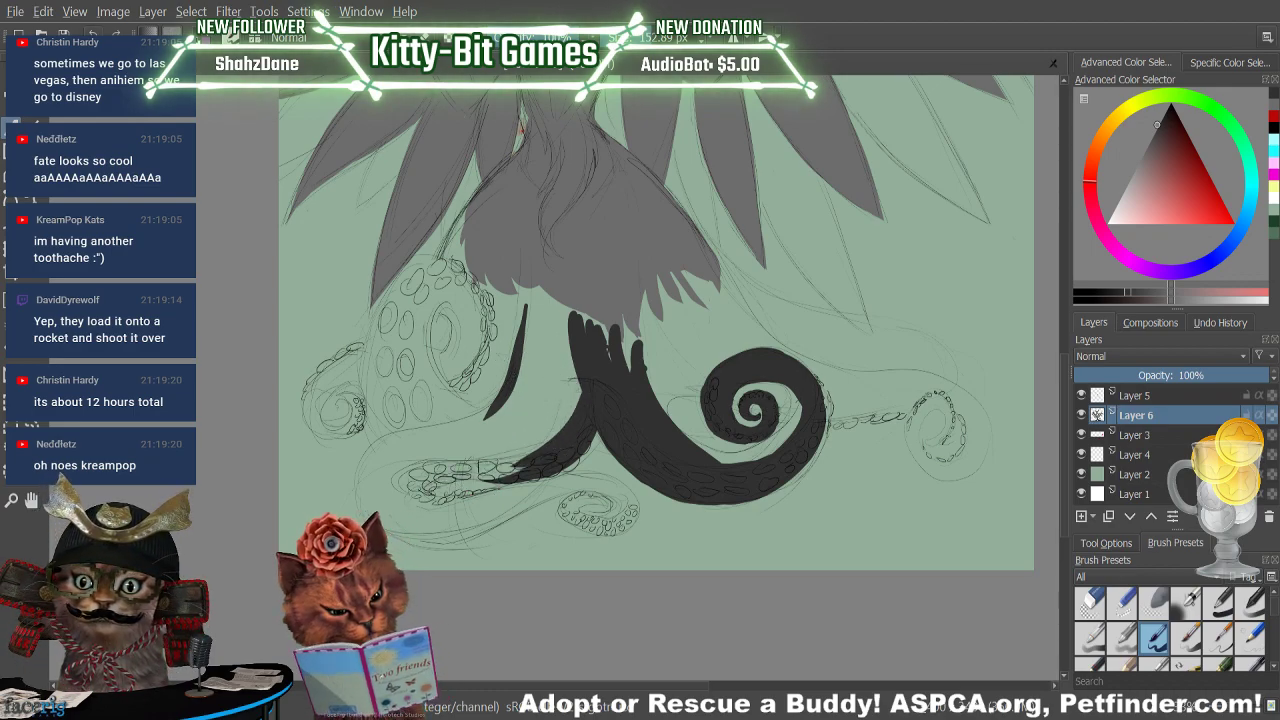
drag(517, 468, 382, 466)
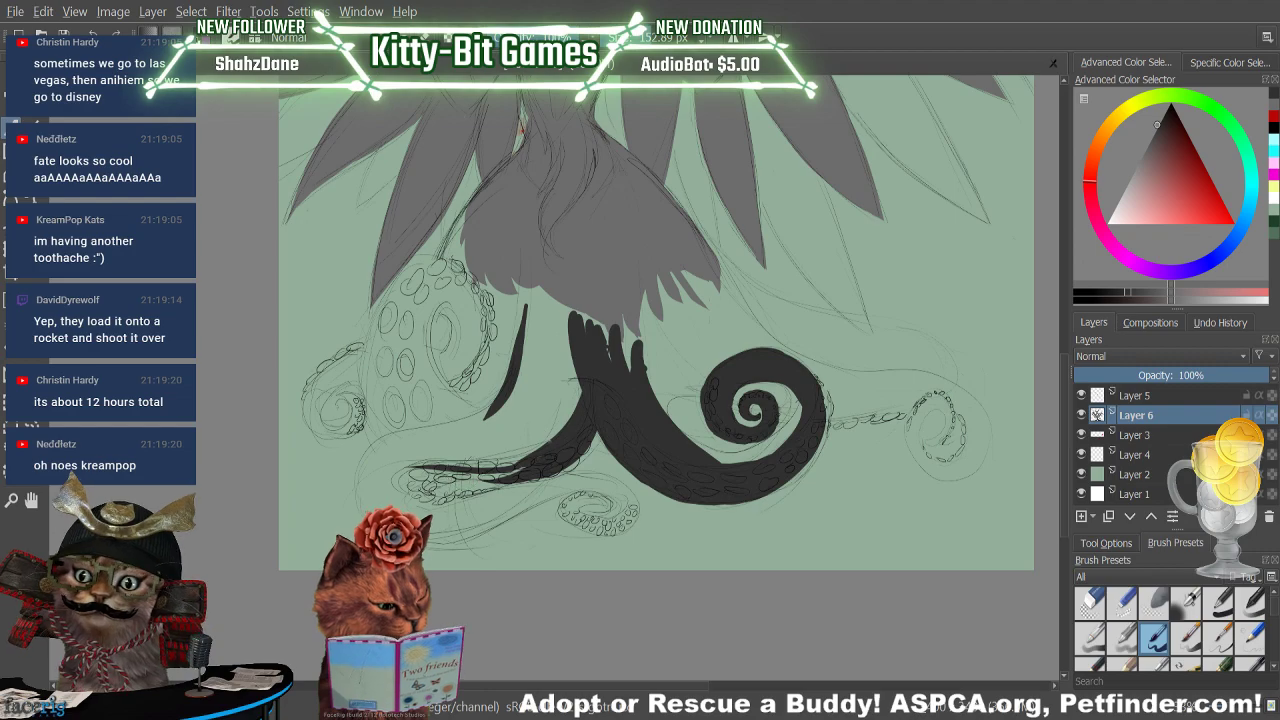
mouse_move(520, 472)
mouse_down()
mouse_move(371, 469)
mouse_move(385, 480)
mouse_up()
drag(488, 470, 410, 492)
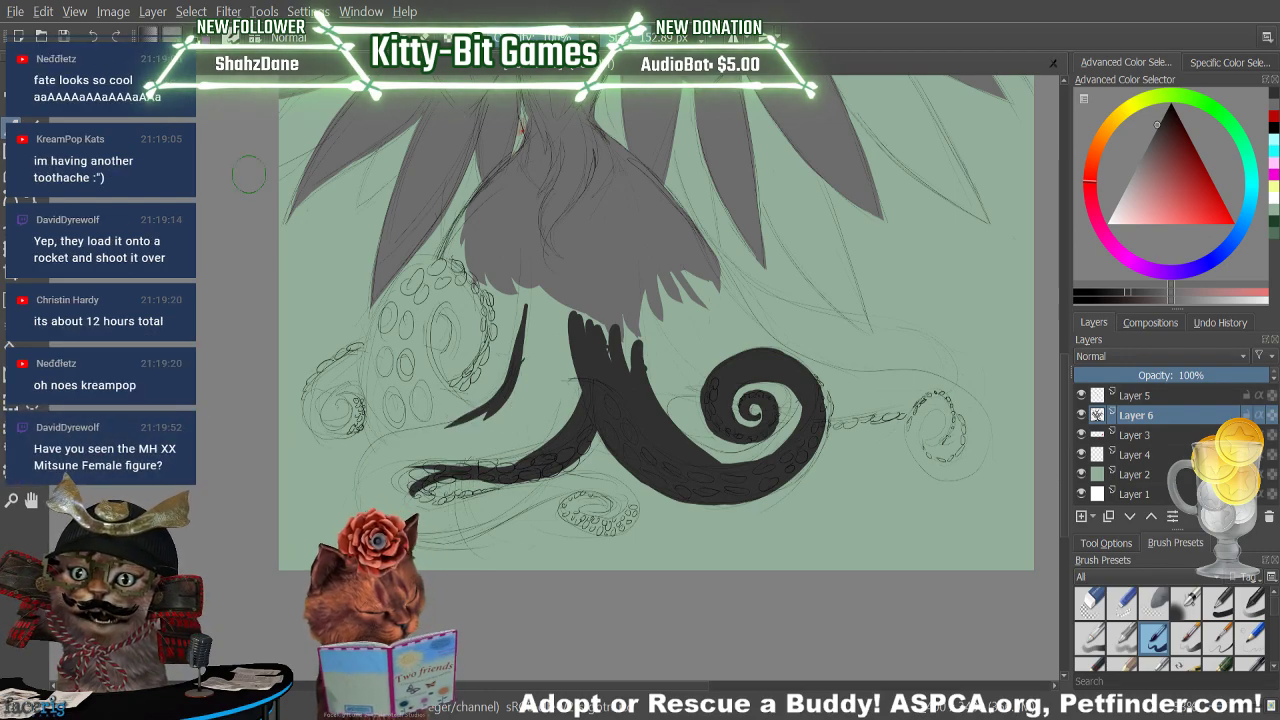
Fill the lower-left tentacle's thick upper body in near-black from the ragged hem to its bend, and start its returning arm
mouse_move(512, 385)
mouse_down()
mouse_move(377, 450)
mouse_move(353, 471)
mouse_move(369, 507)
mouse_move(374, 449)
mouse_move(409, 435)
mouse_move(372, 494)
mouse_up()
mouse_move(534, 441)
mouse_down()
mouse_move(568, 394)
mouse_move(492, 442)
mouse_up()
mouse_move(548, 395)
mouse_down()
mouse_move(556, 340)
mouse_move(515, 405)
mouse_move(543, 374)
mouse_move(420, 465)
mouse_up()
mouse_move(490, 418)
mouse_down()
mouse_move(391, 468)
mouse_move(509, 433)
mouse_move(508, 457)
mouse_move(502, 432)
mouse_move(470, 448)
mouse_move(583, 368)
mouse_move(443, 475)
mouse_move(436, 463)
mouse_move(428, 484)
mouse_move(445, 503)
mouse_move(567, 463)
mouse_move(512, 488)
mouse_move(606, 490)
mouse_up()
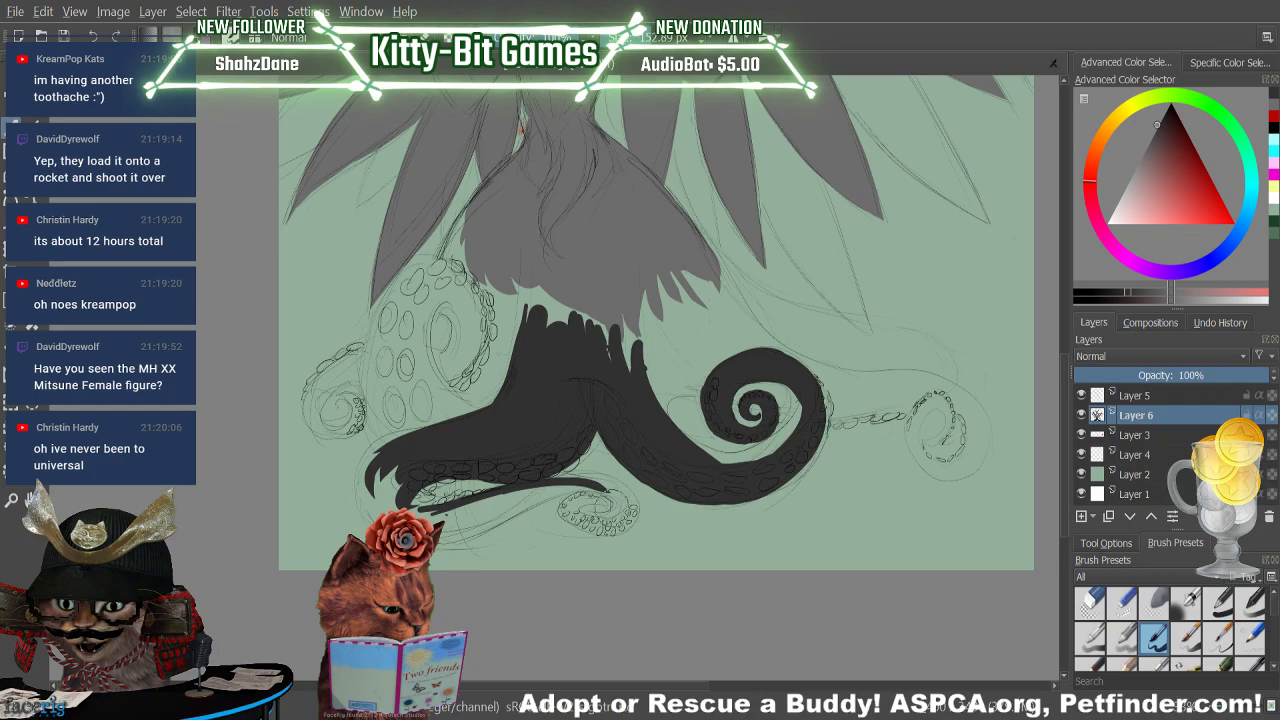
Round out the lower-left tentacle's outer bend in near-black and tidy the narrow gap inside the fold with the eraser
mouse_move(681, 473)
mouse_down()
mouse_move(615, 534)
mouse_move(604, 486)
mouse_up()
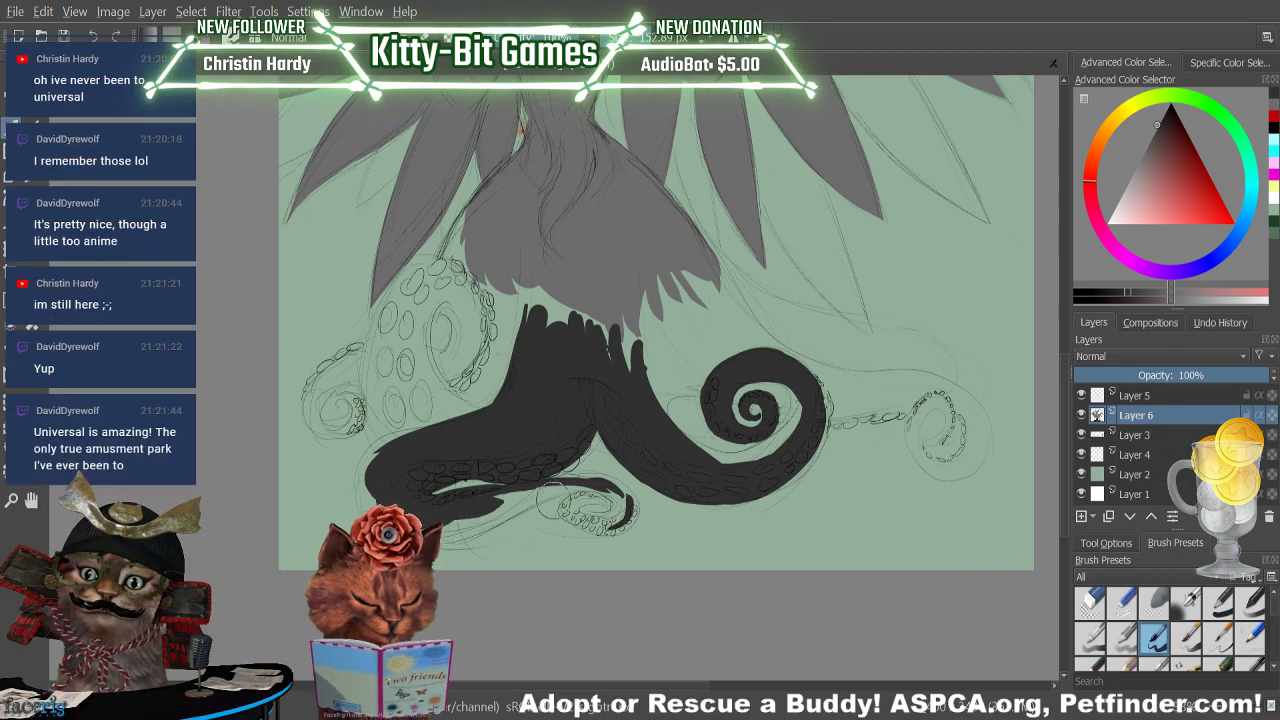
mouse_move(463, 525)
mouse_down()
mouse_move(495, 517)
mouse_move(447, 522)
mouse_up()
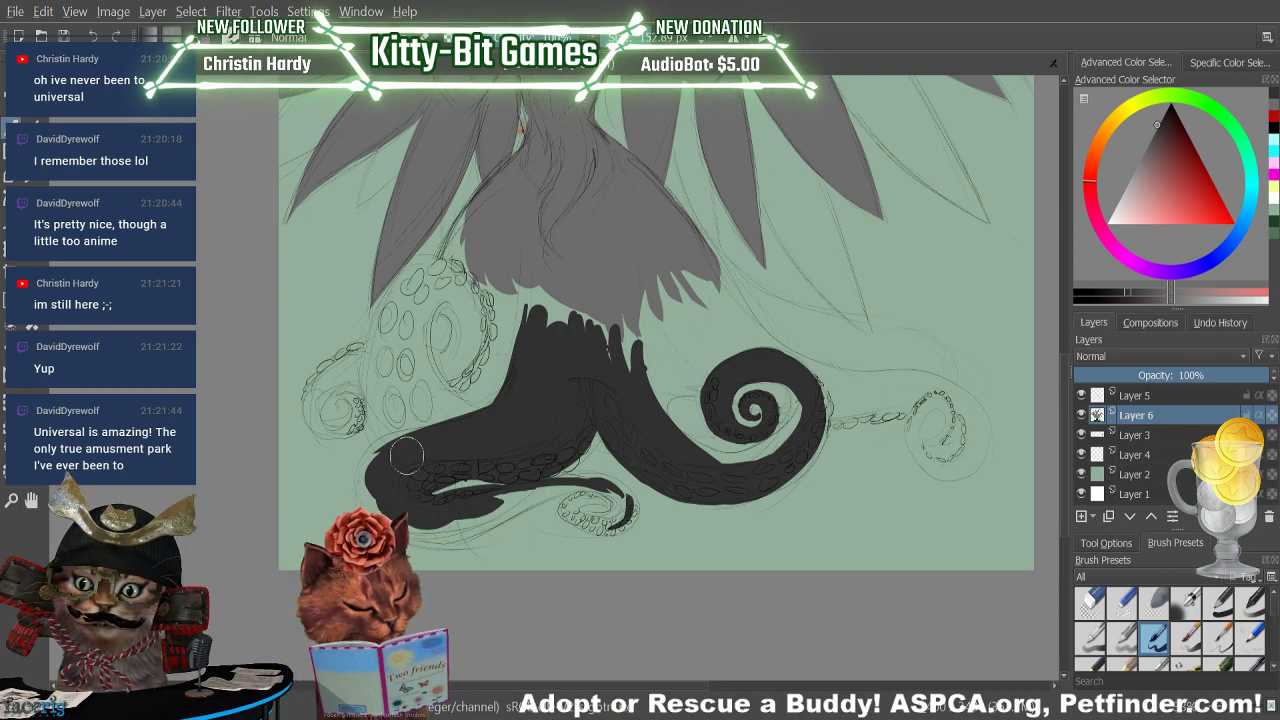
drag(401, 435, 442, 428)
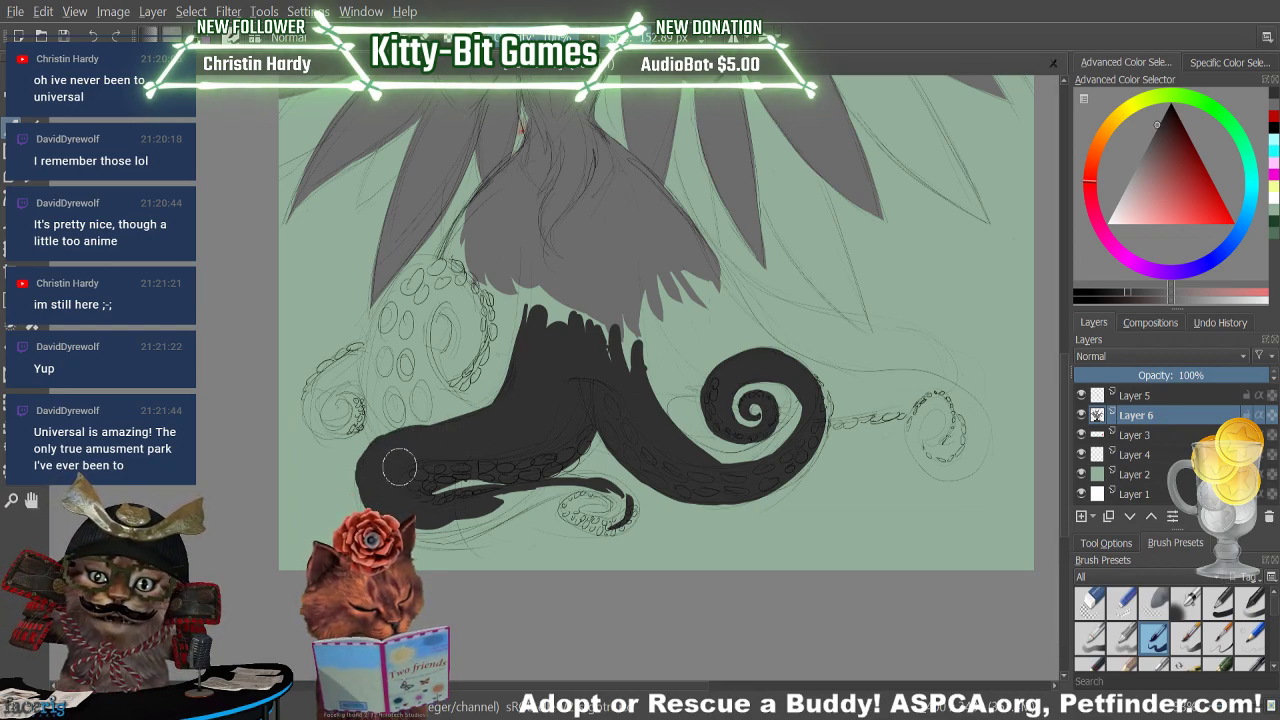
key(e)
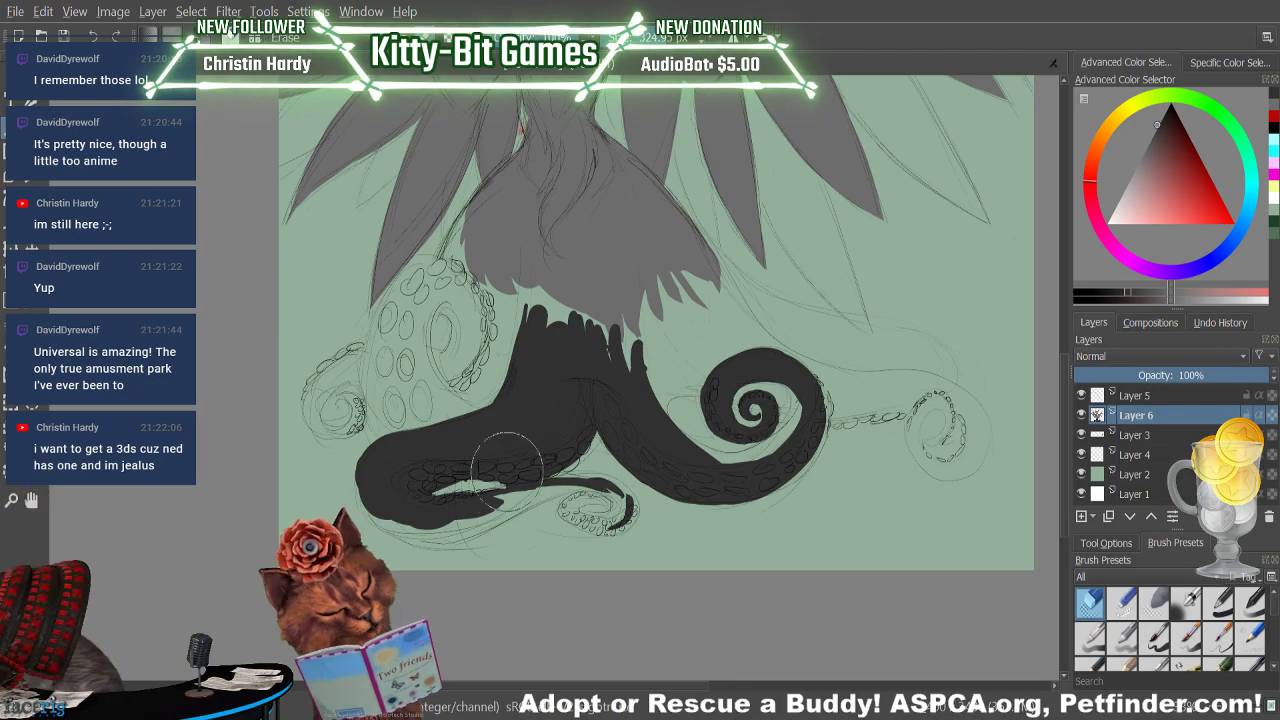
key(e)
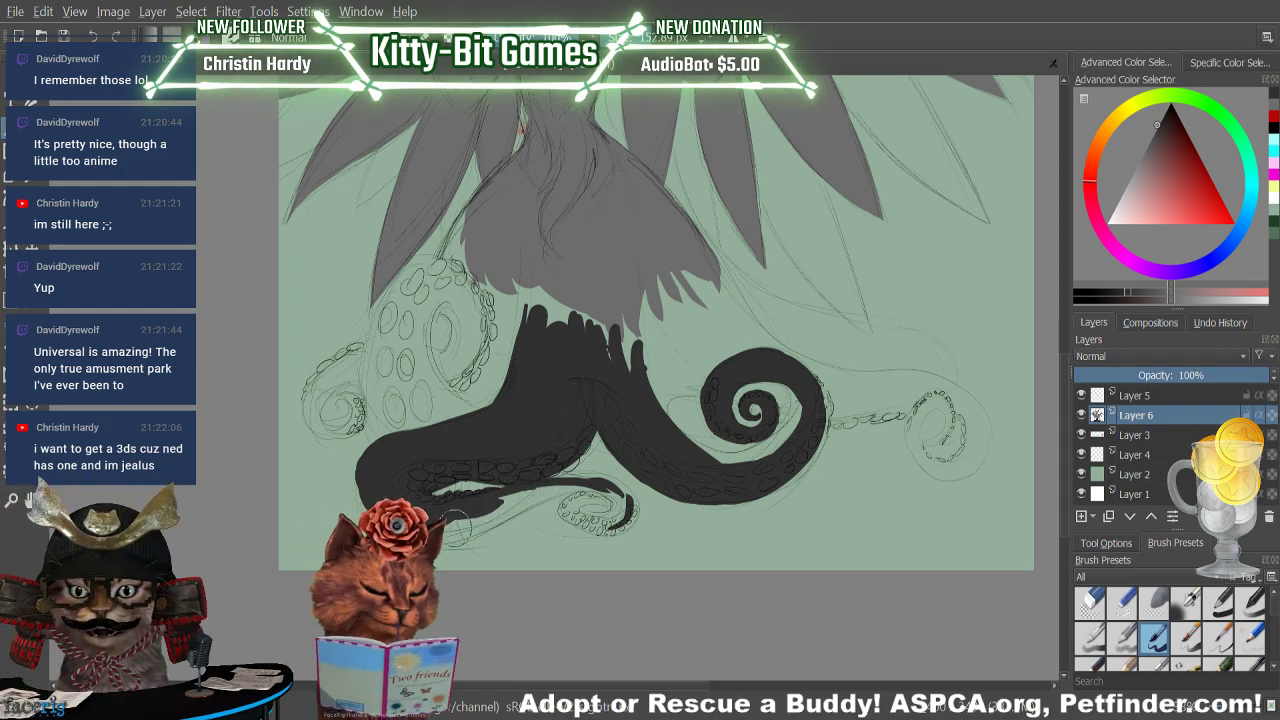
Fill the lower-left tentacle's returning arm and small spiral tip in near-black, and erase the excess inside the curl
mouse_move(470, 521)
mouse_down()
mouse_move(516, 490)
mouse_move(466, 521)
mouse_move(616, 465)
mouse_move(486, 496)
mouse_move(467, 518)
mouse_move(598, 483)
mouse_up()
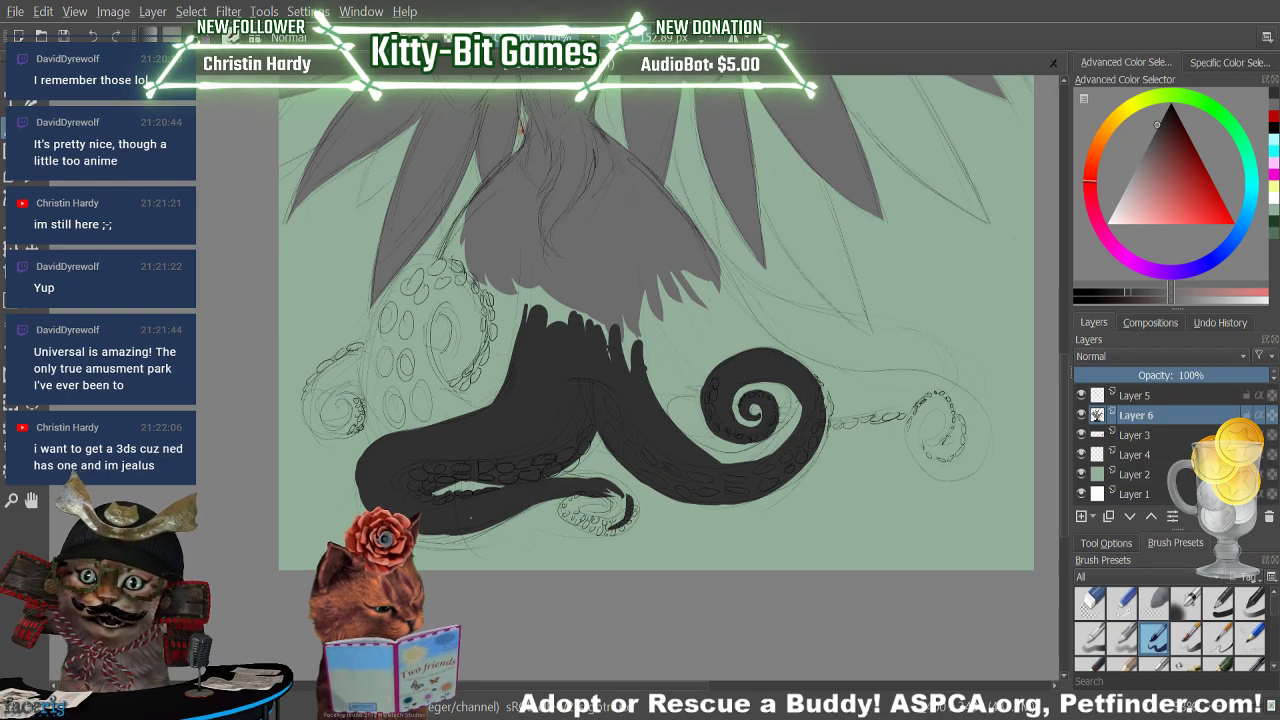
mouse_move(563, 496)
mouse_down()
mouse_move(620, 503)
mouse_move(575, 500)
mouse_move(612, 496)
mouse_move(586, 513)
mouse_move(582, 499)
mouse_move(592, 514)
mouse_move(632, 501)
mouse_move(595, 523)
mouse_up()
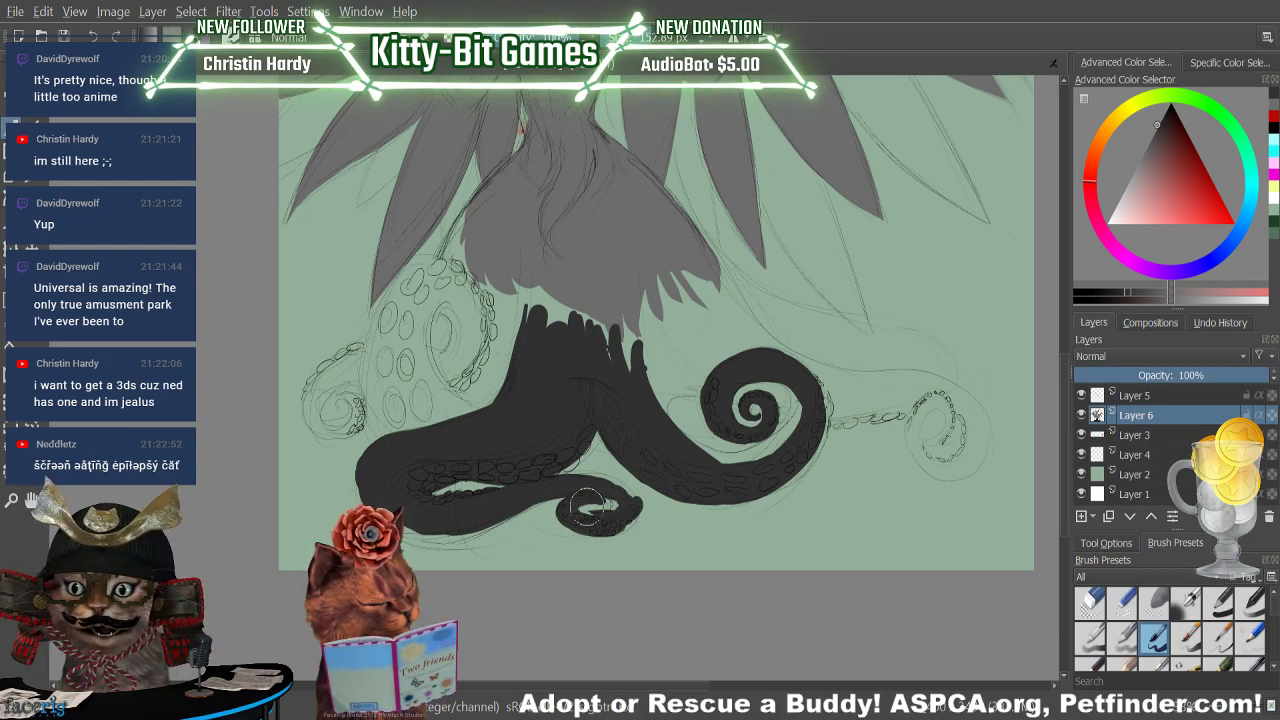
drag(532, 486, 622, 490)
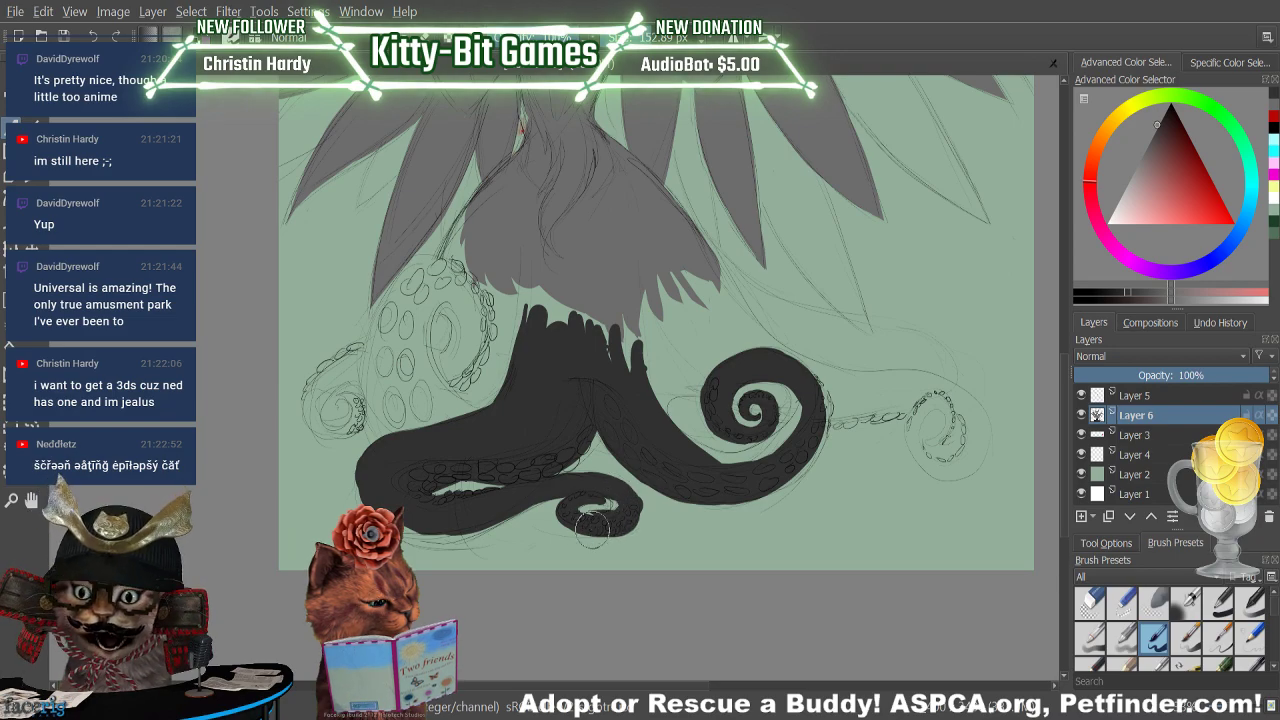
key(e)
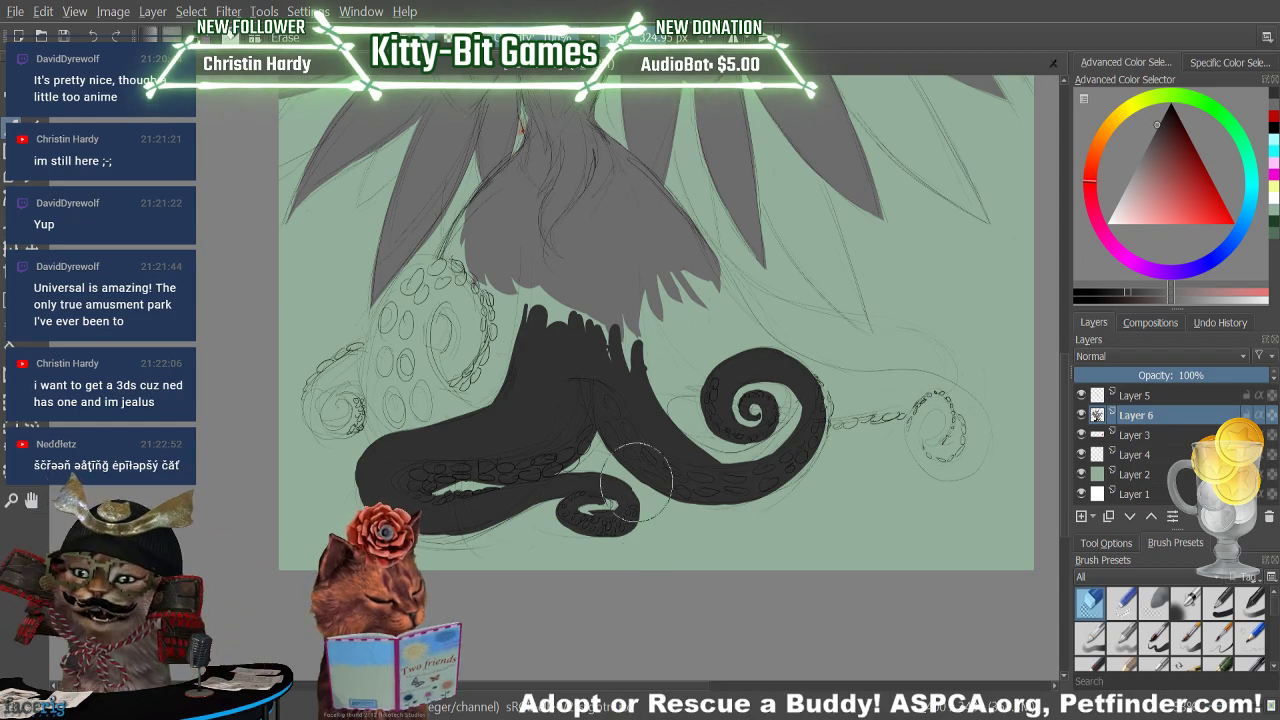
drag(590, 511, 606, 508)
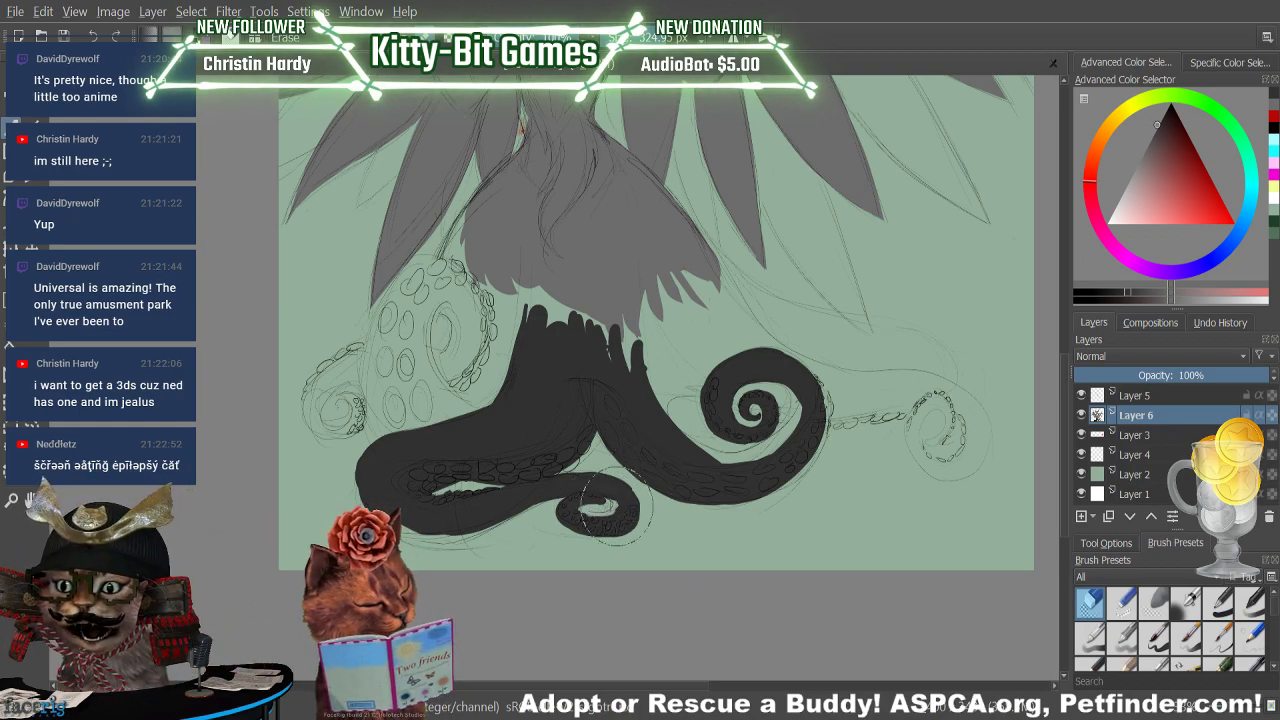
key(e)
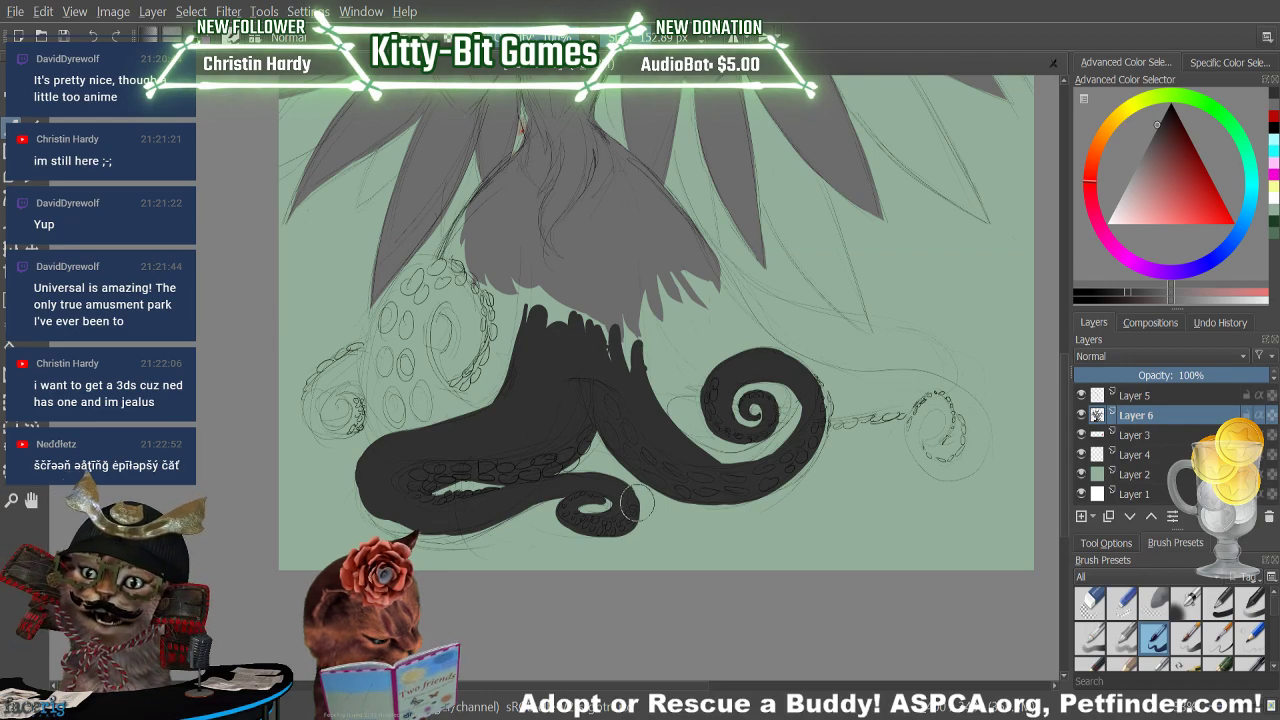
Even out the lower-left tentacle's edges with the eraser and extend the near-black along the underside of its bend
key(slash)
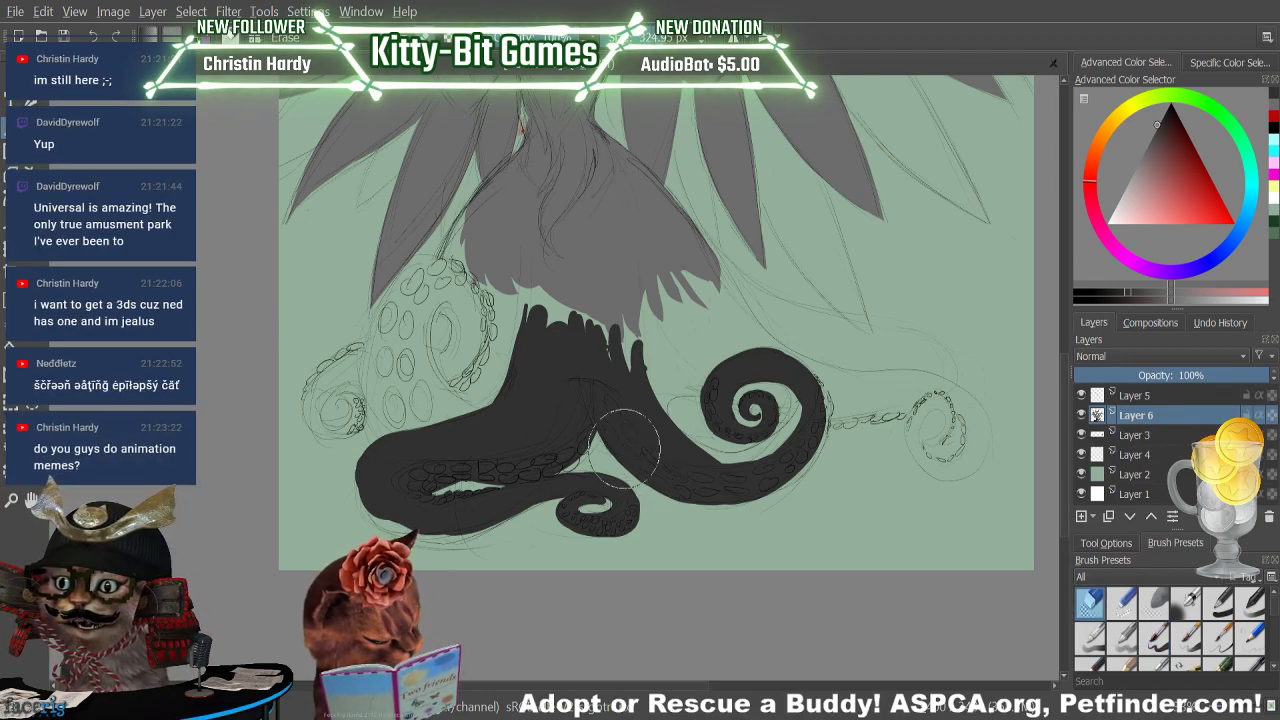
key(e)
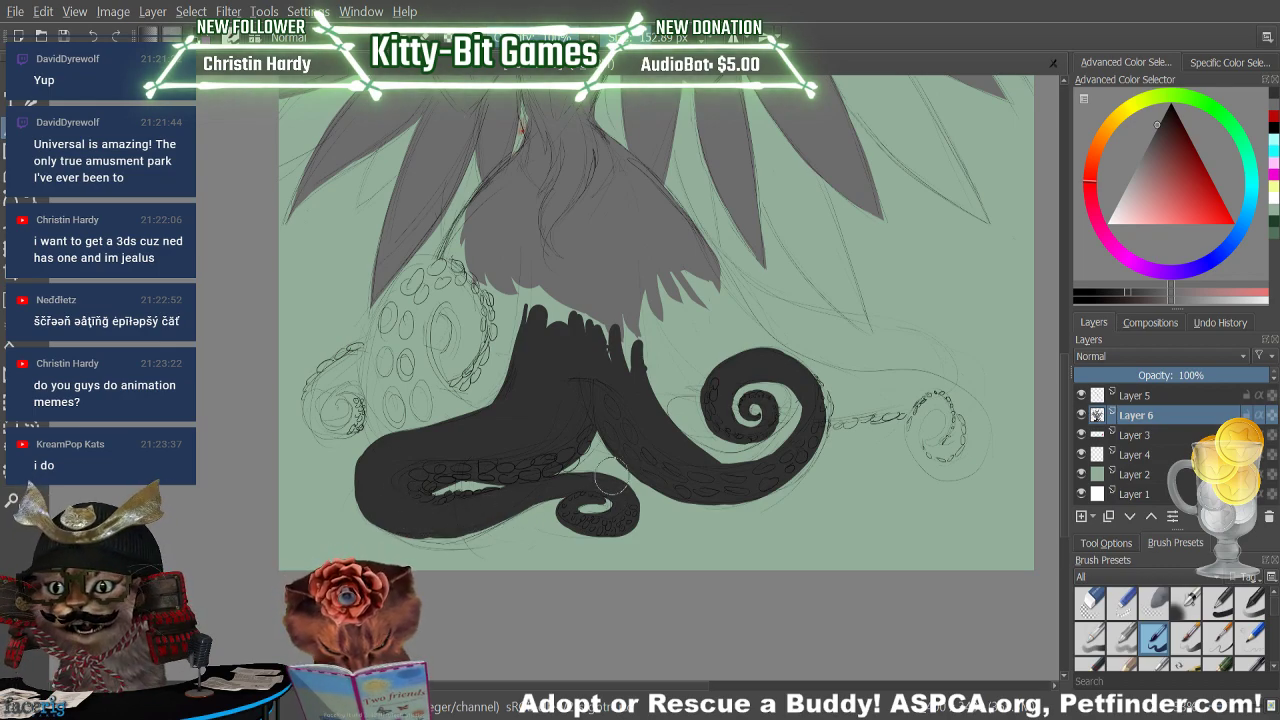
key(e)
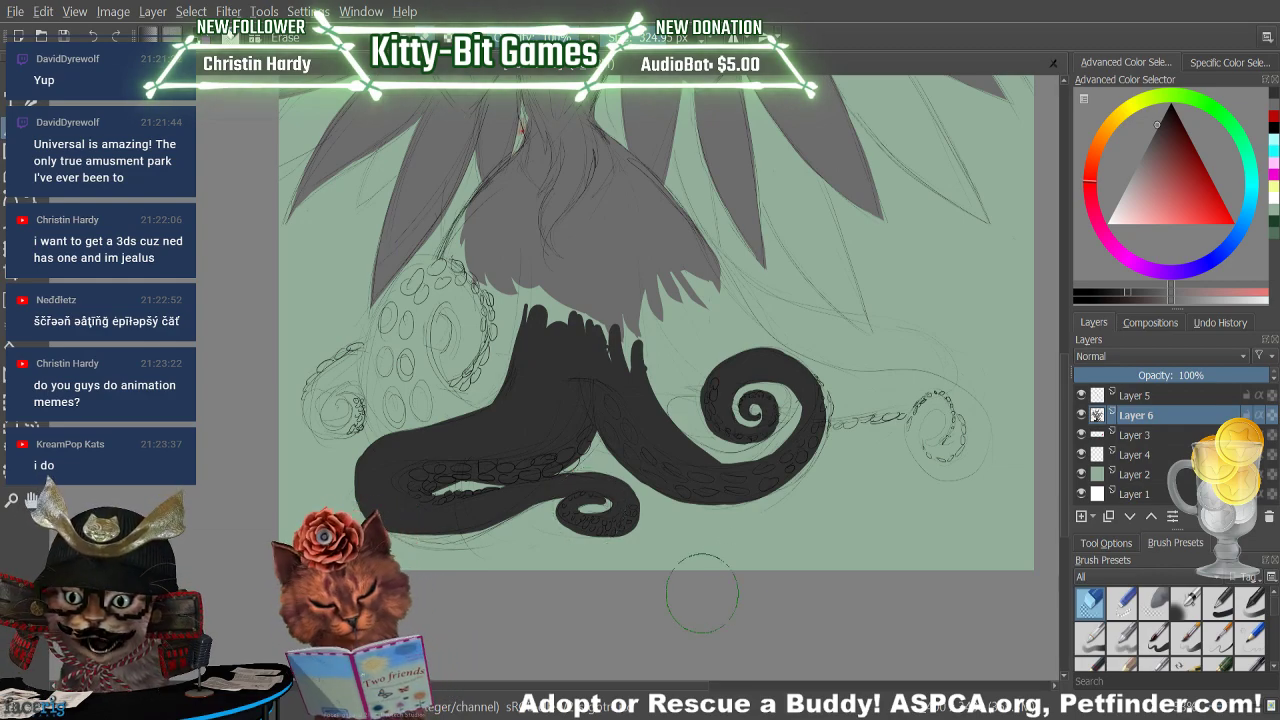
key(e)
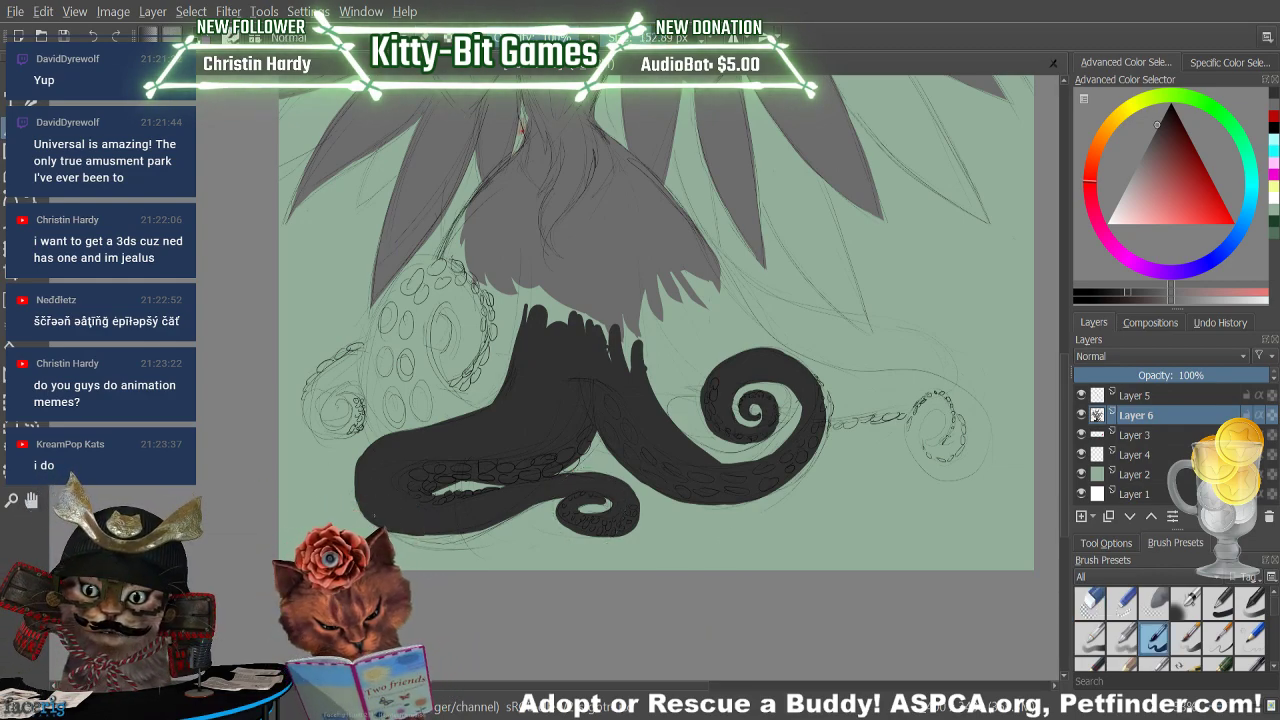
drag(428, 540, 492, 514)
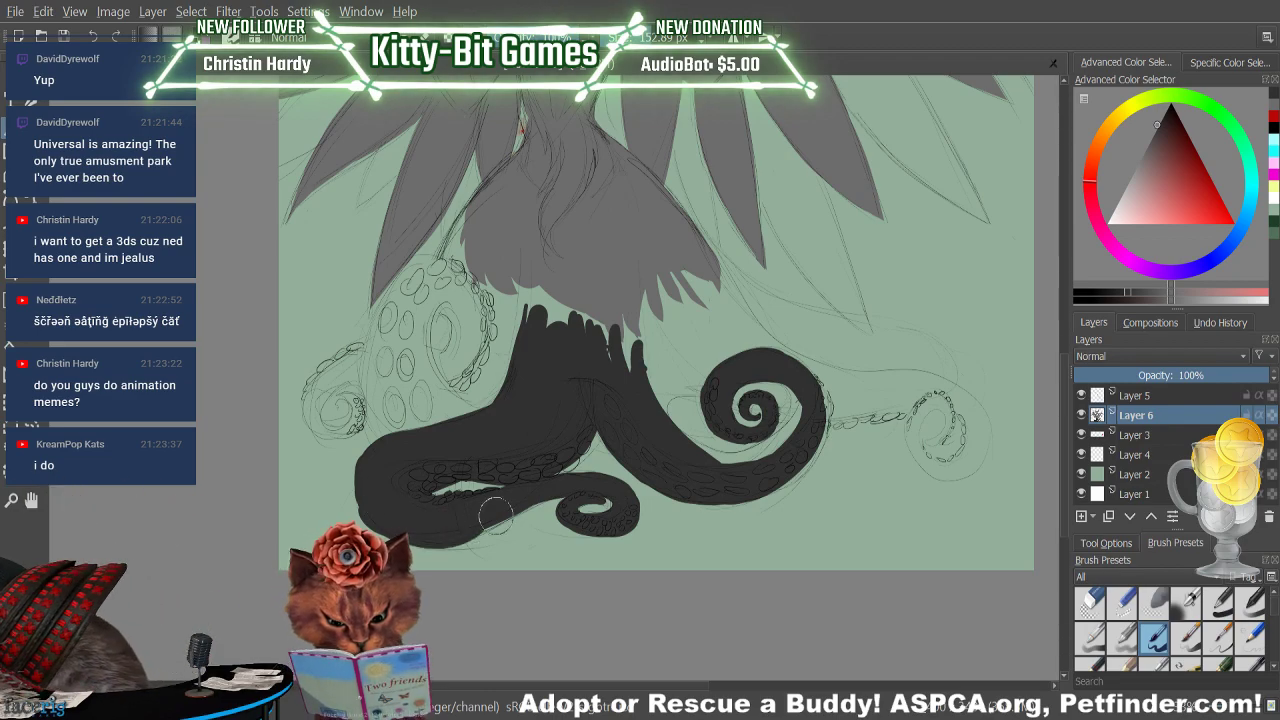
drag(426, 541, 452, 537)
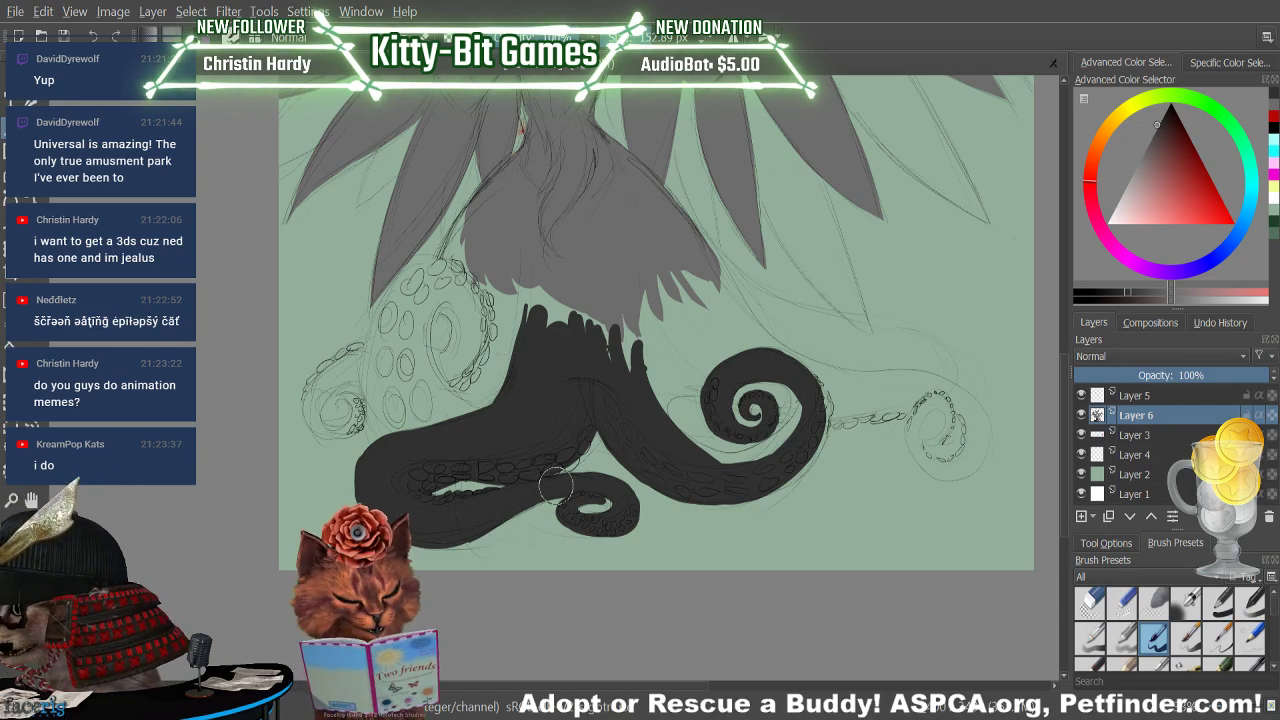
Refine the rounded outer contour of the lower-left tentacle's bend with alternating brush and eraser touch-ups
key(/)
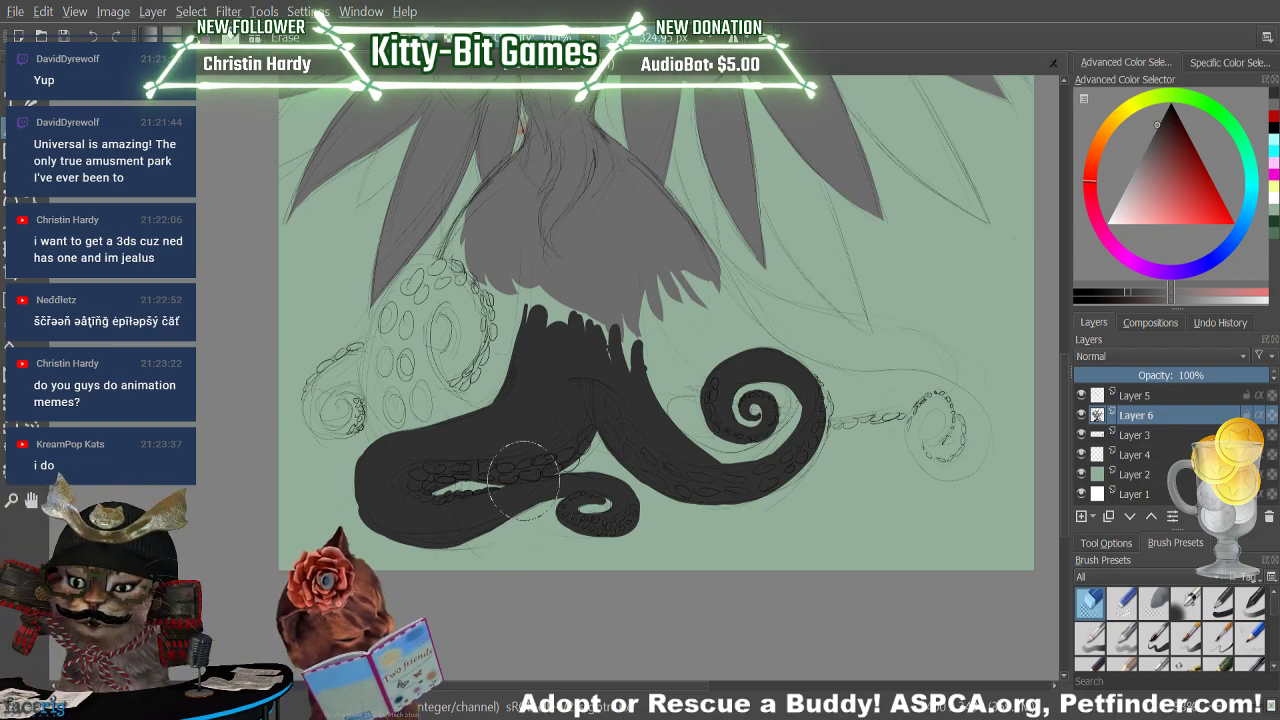
key(e)
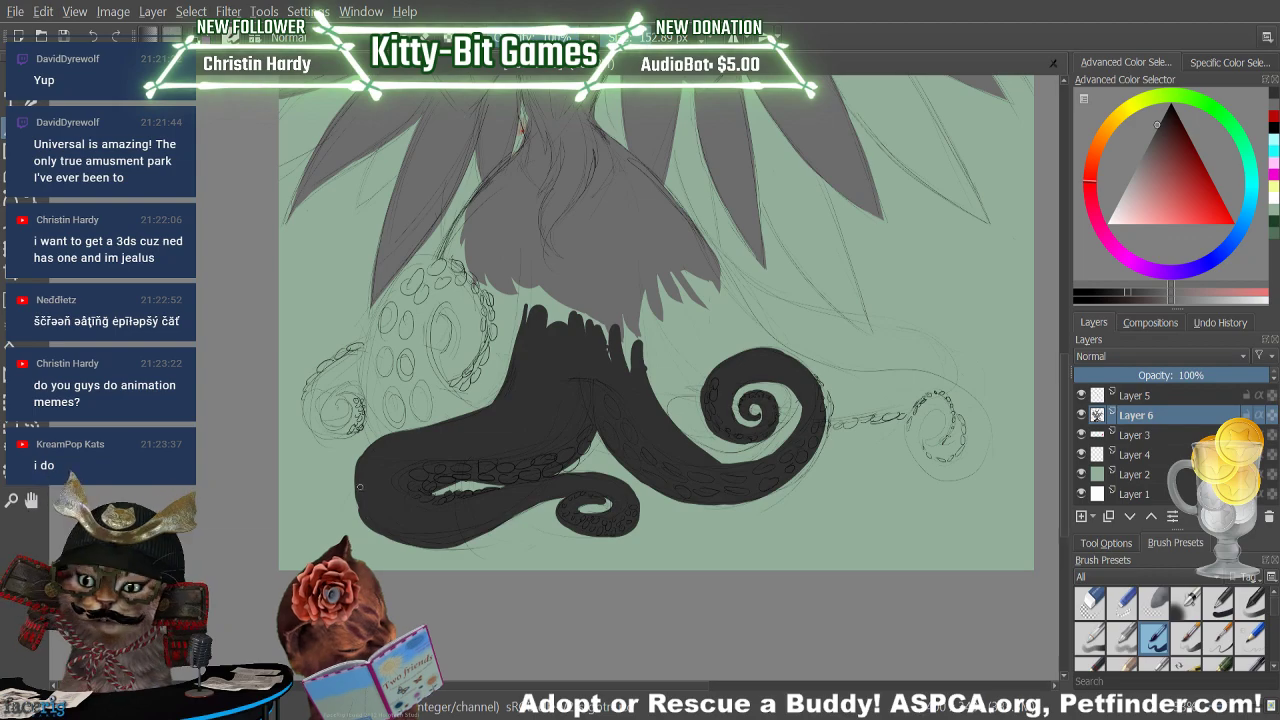
key(e)
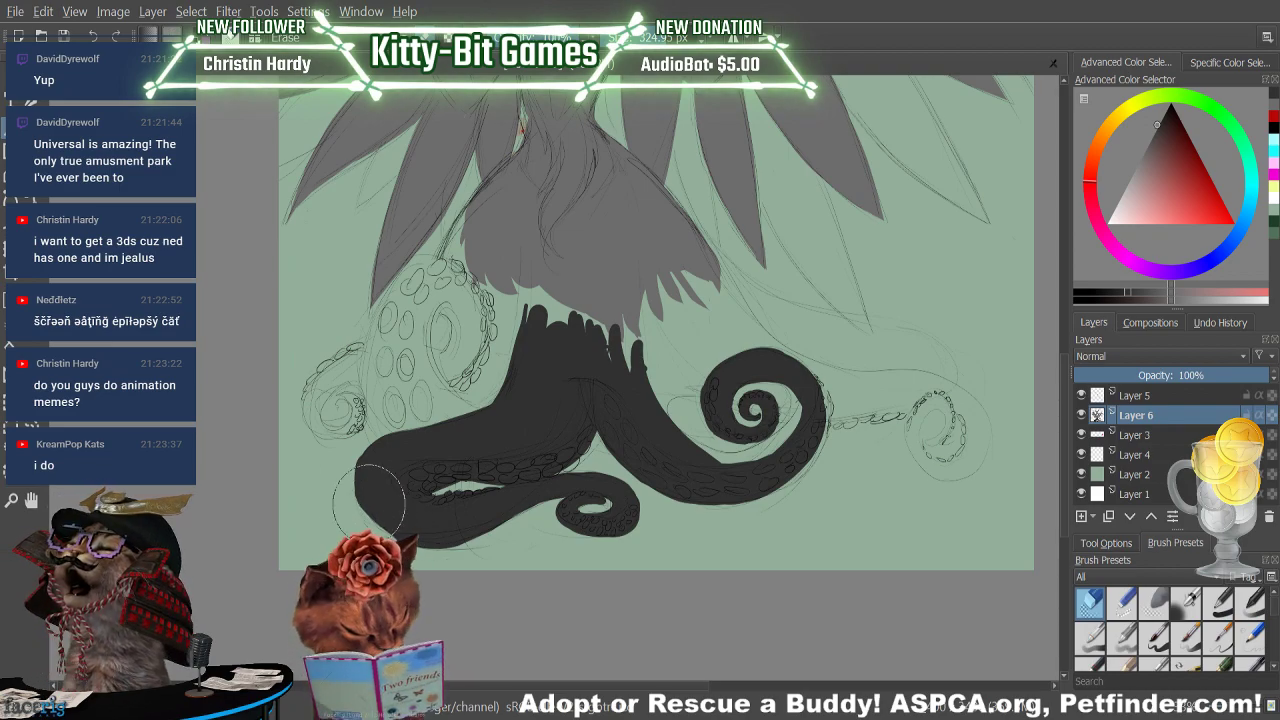
key(e)
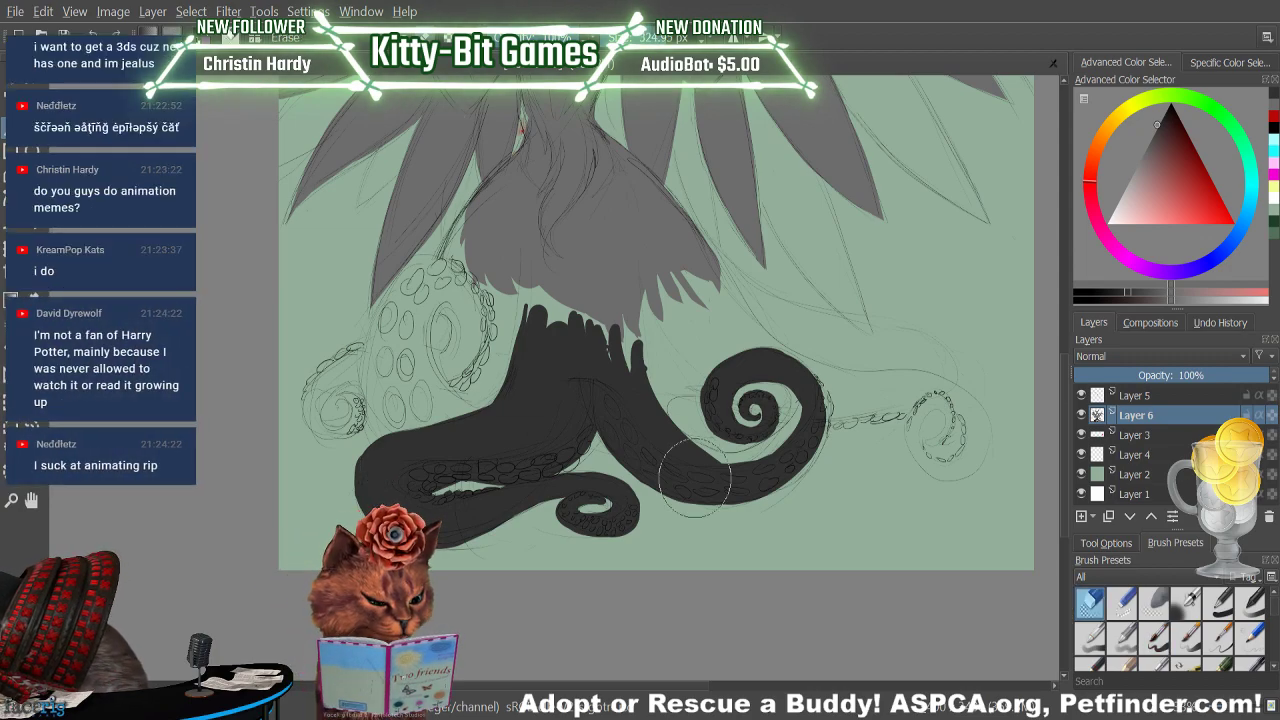
key(e)
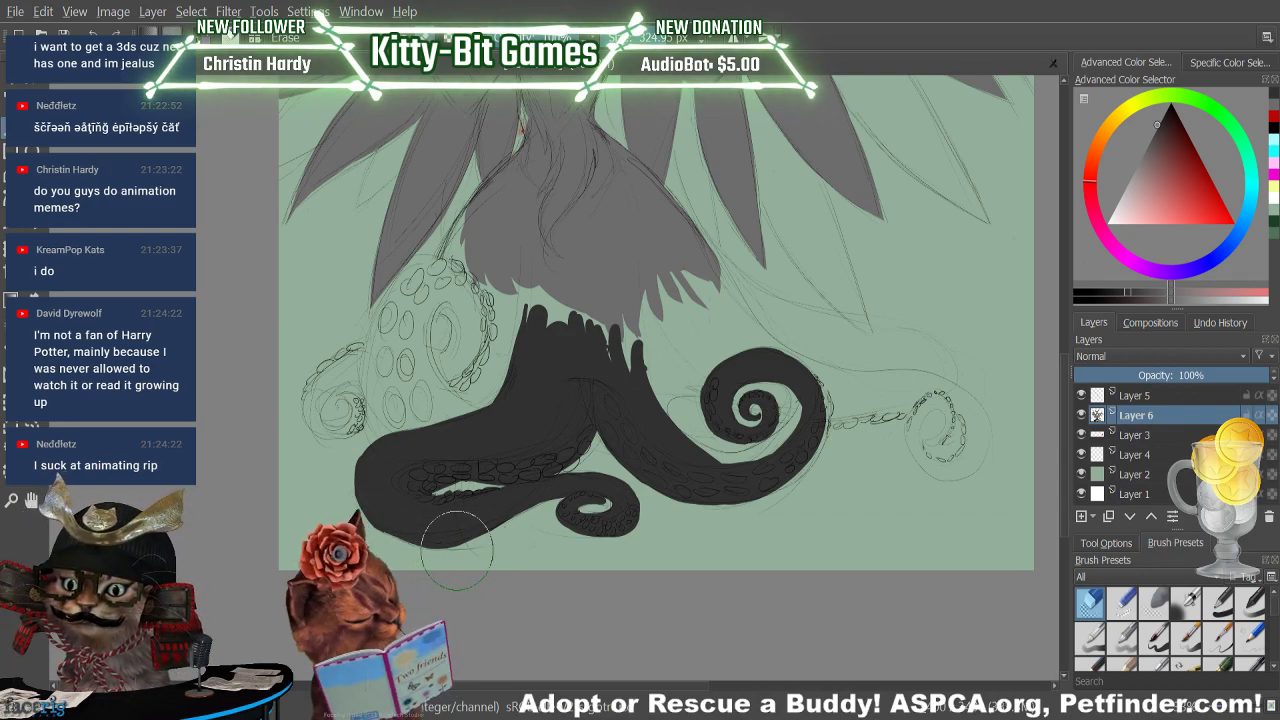
key(/)
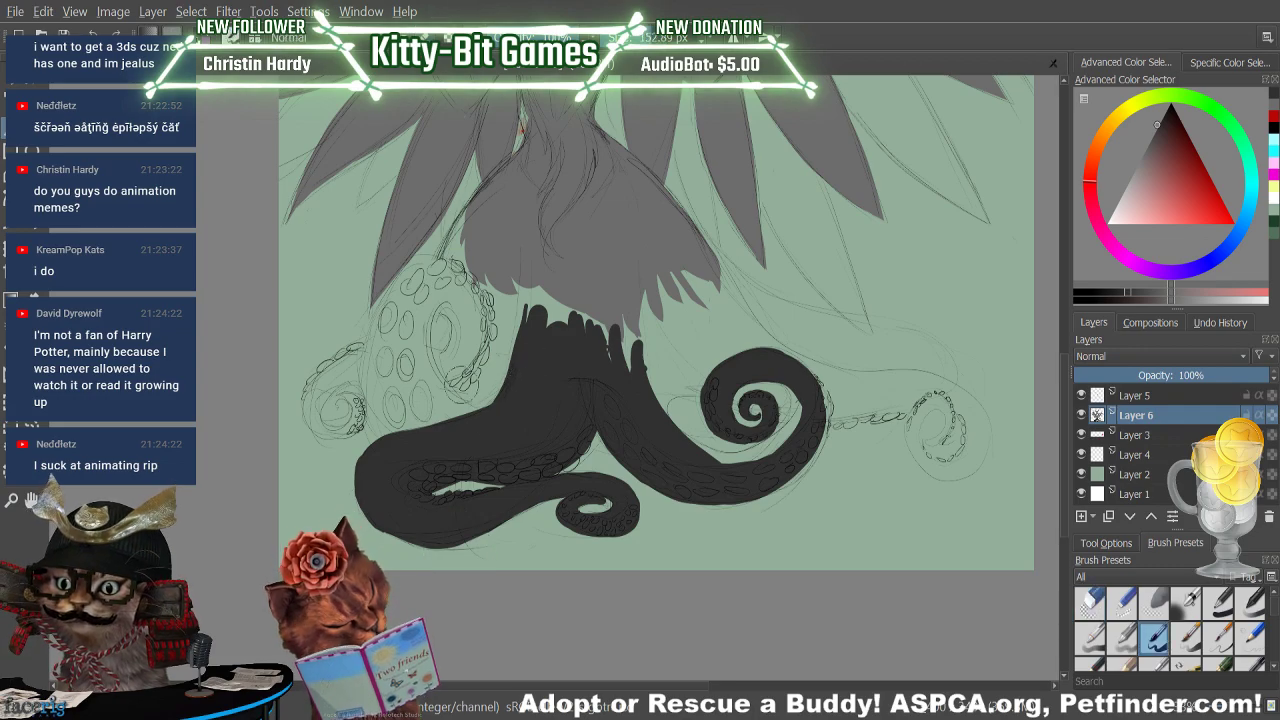
Block in the upper-left tentacle's trunk and the inner hook of its arch in near-black
mouse_move(418, 394)
mouse_down()
mouse_move(448, 328)
mouse_move(452, 354)
mouse_up()
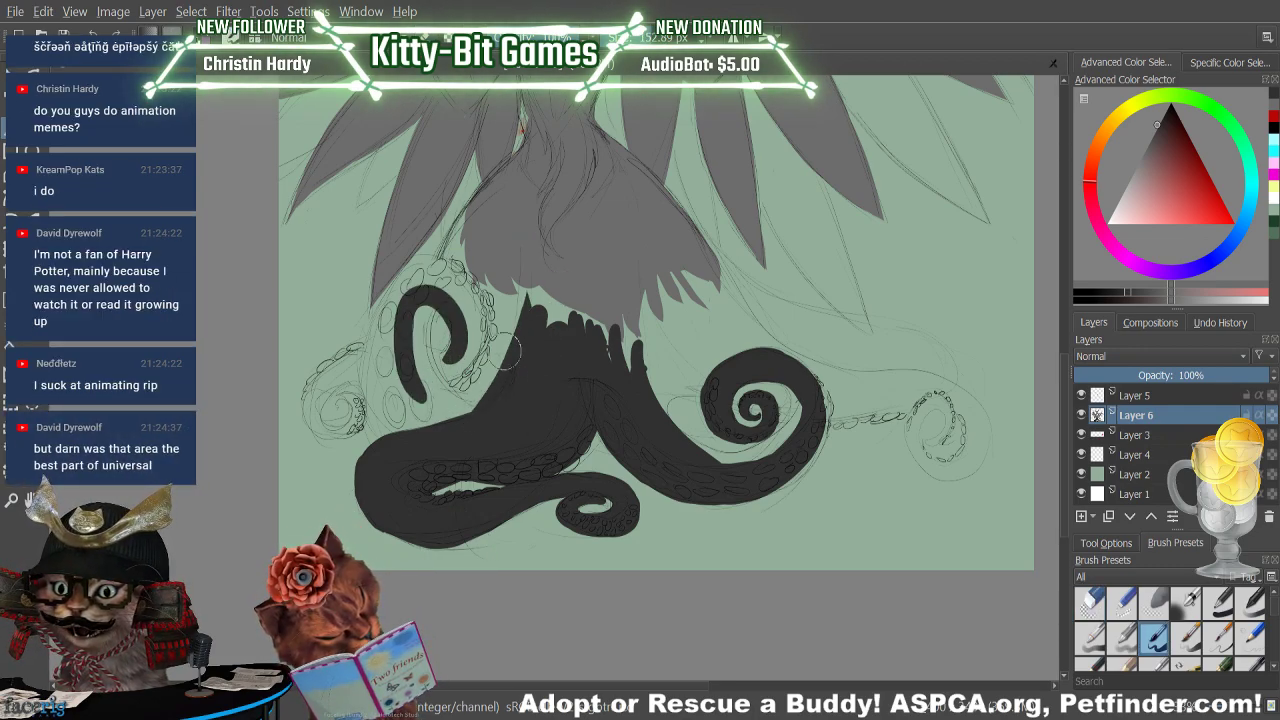
drag(395, 455, 404, 316)
drag(382, 416, 398, 314)
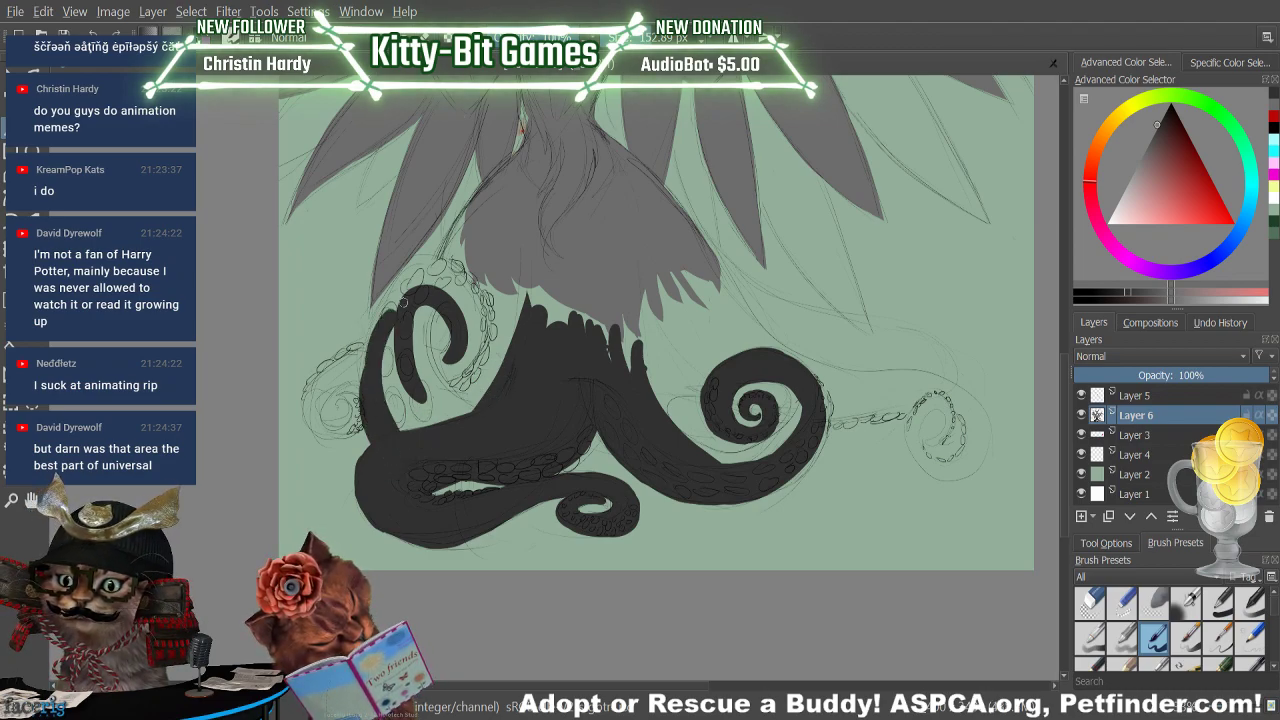
mouse_move(397, 426)
mouse_down()
mouse_move(385, 384)
mouse_move(433, 430)
mouse_move(437, 300)
mouse_move(410, 355)
mouse_up()
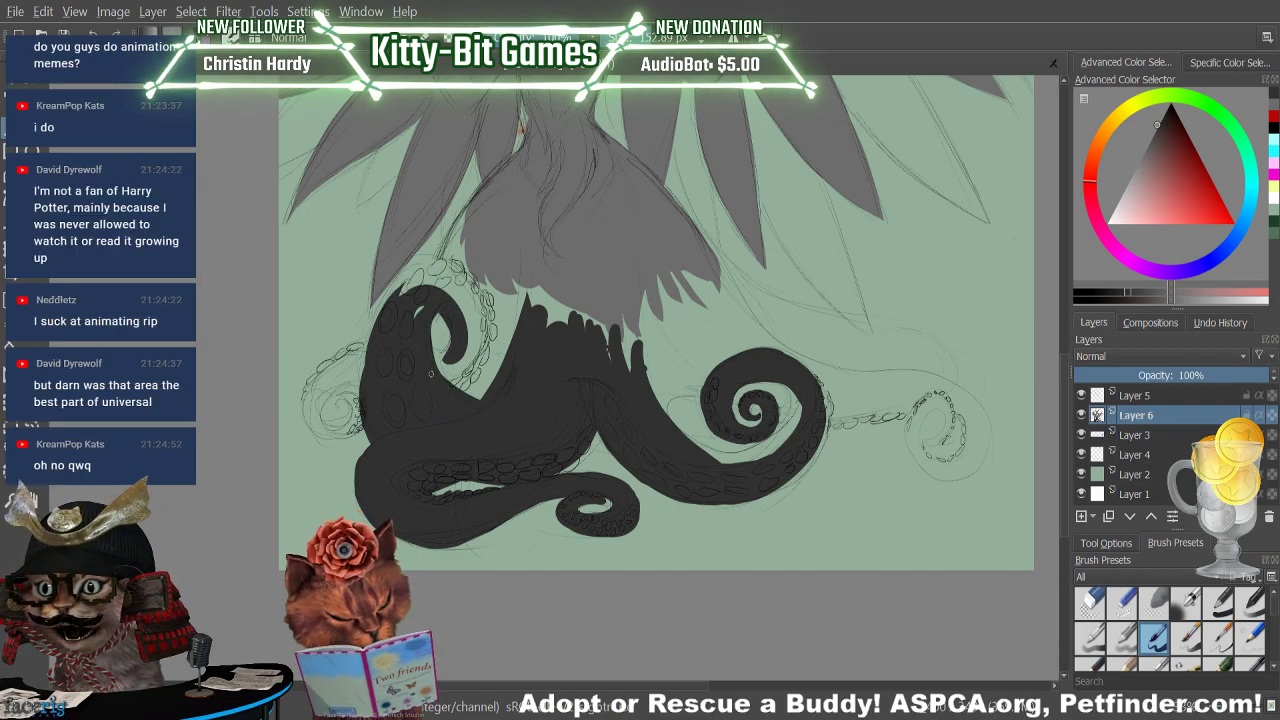
Round out the upper-left tentacle's arch and close its loop in near-black, leaving a small teardrop opening in the middle
mouse_move(380, 411)
mouse_down()
mouse_move(408, 283)
mouse_move(458, 276)
mouse_up()
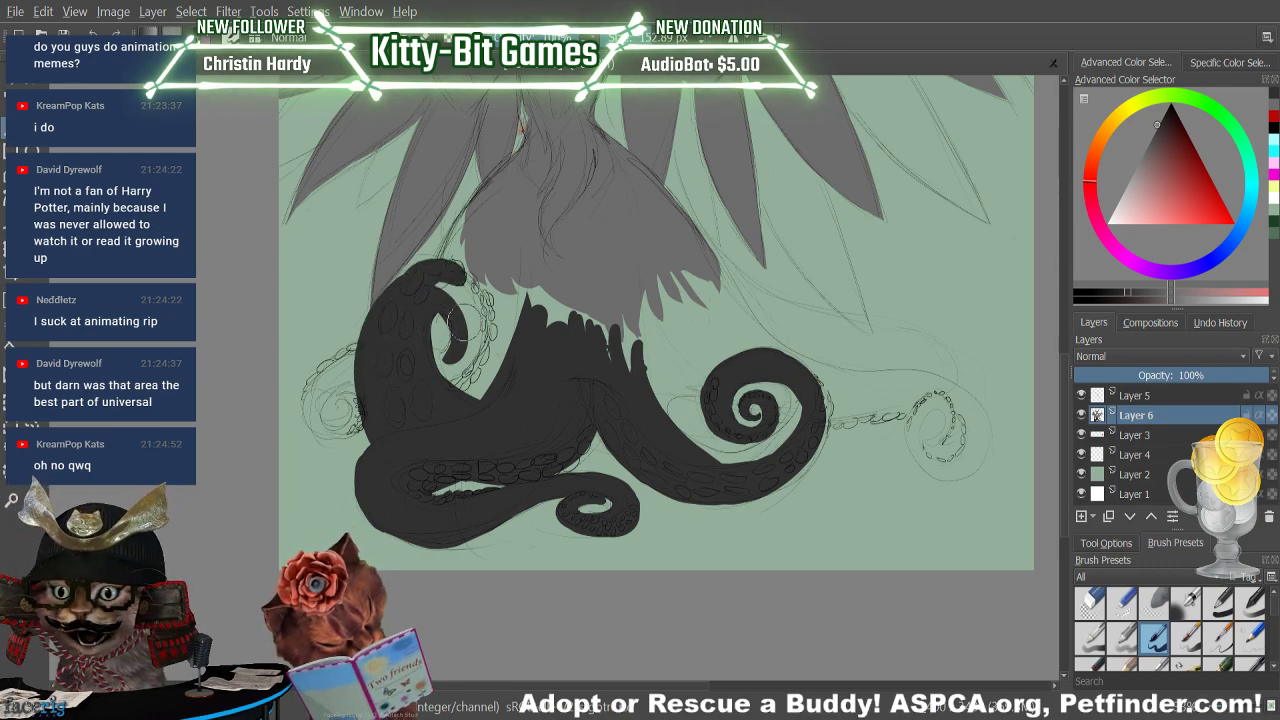
key(ctrl+z)
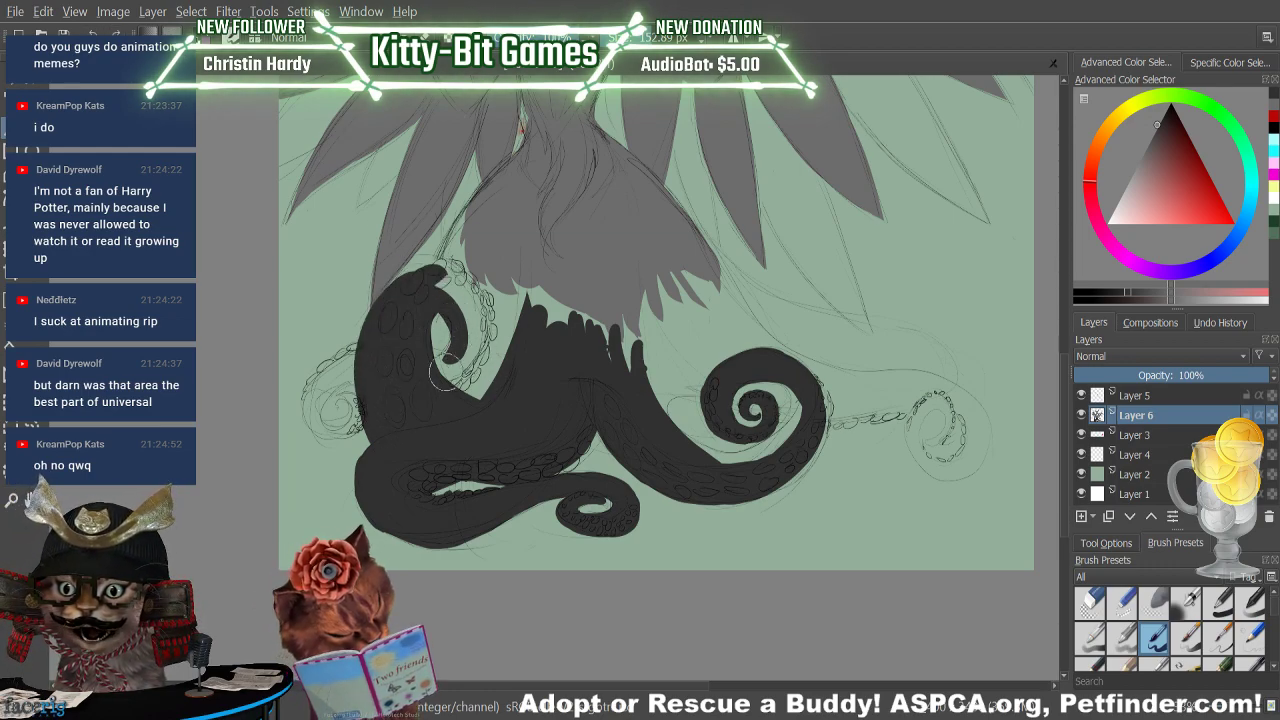
mouse_move(454, 348)
mouse_down()
mouse_move(421, 340)
mouse_move(466, 325)
mouse_move(421, 345)
mouse_move(460, 346)
mouse_move(439, 368)
mouse_move(463, 317)
mouse_move(437, 368)
mouse_move(468, 317)
mouse_up()
drag(437, 368, 462, 302)
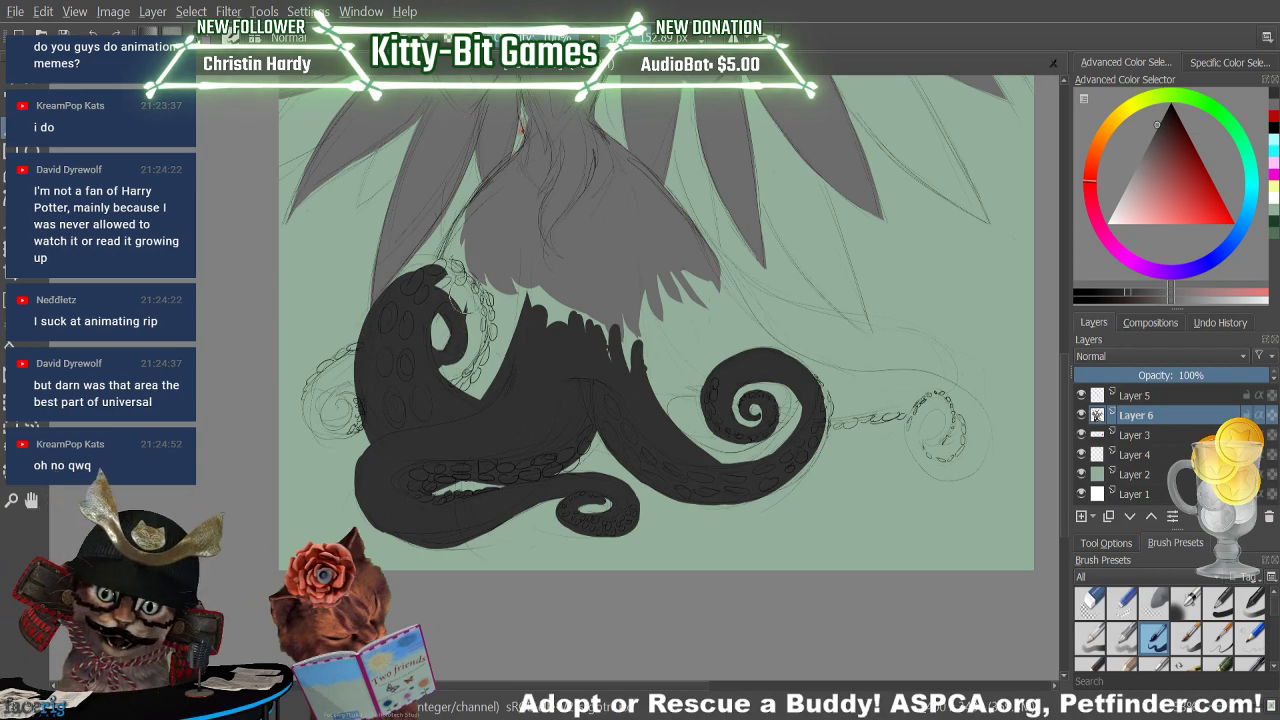
mouse_move(447, 390)
mouse_down()
mouse_move(434, 375)
mouse_move(474, 300)
mouse_move(481, 335)
mouse_move(478, 285)
mouse_move(430, 300)
mouse_move(421, 285)
mouse_move(452, 265)
mouse_up()
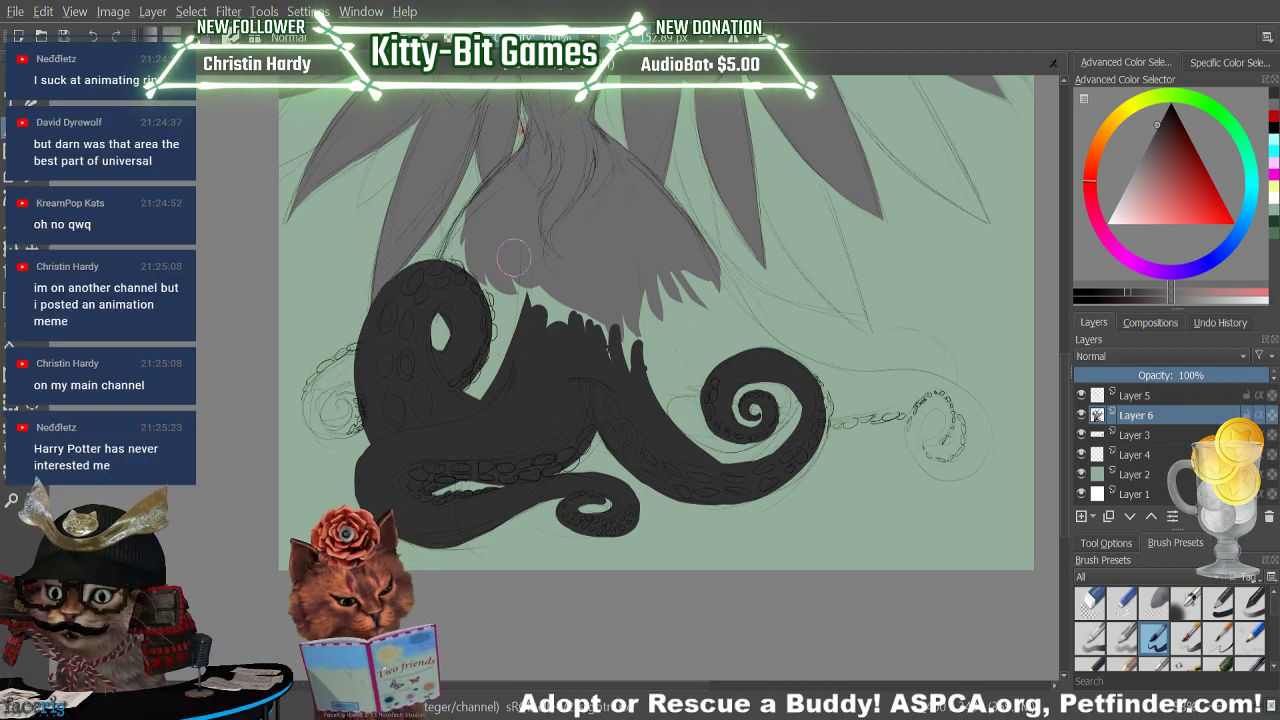
Fill the upper-left tentacle's small outer spiral in near-black and clean the gap inside its curl with the eraser
mouse_move(356, 362)
mouse_down()
mouse_move(318, 400)
mouse_move(358, 416)
mouse_move(330, 425)
mouse_move(414, 368)
mouse_move(399, 377)
mouse_up()
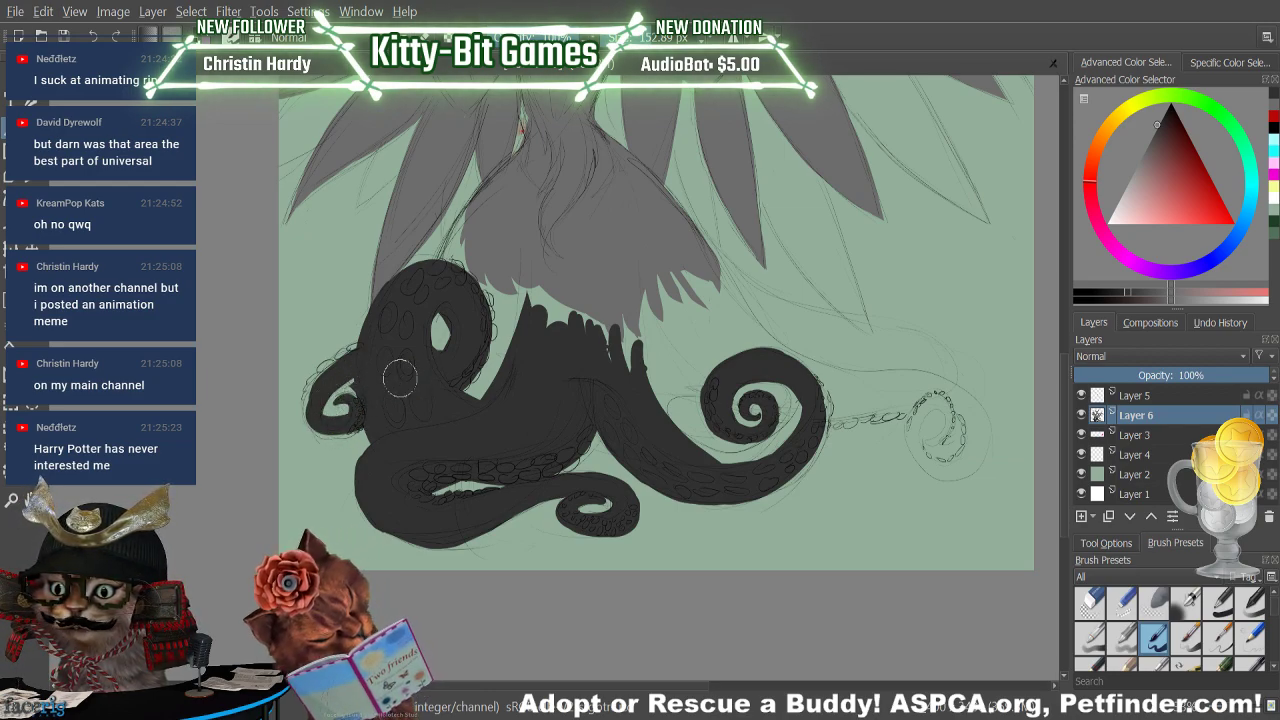
key(e)
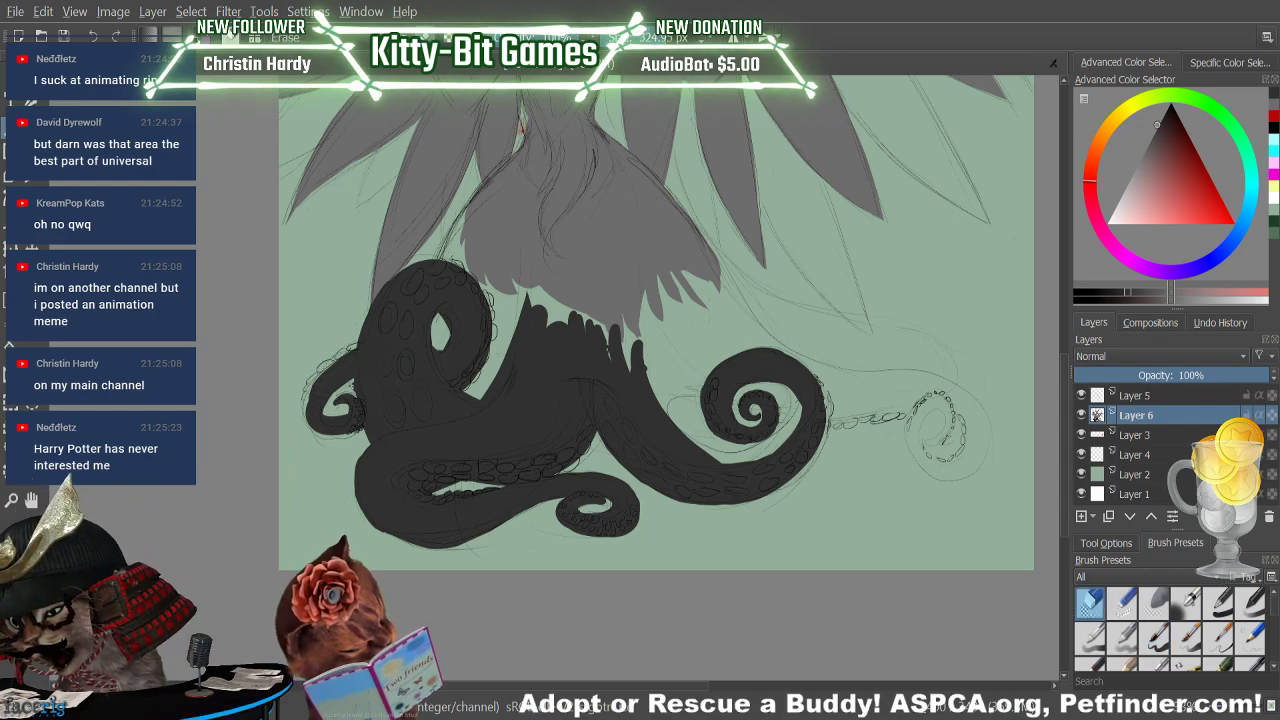
click(351, 384)
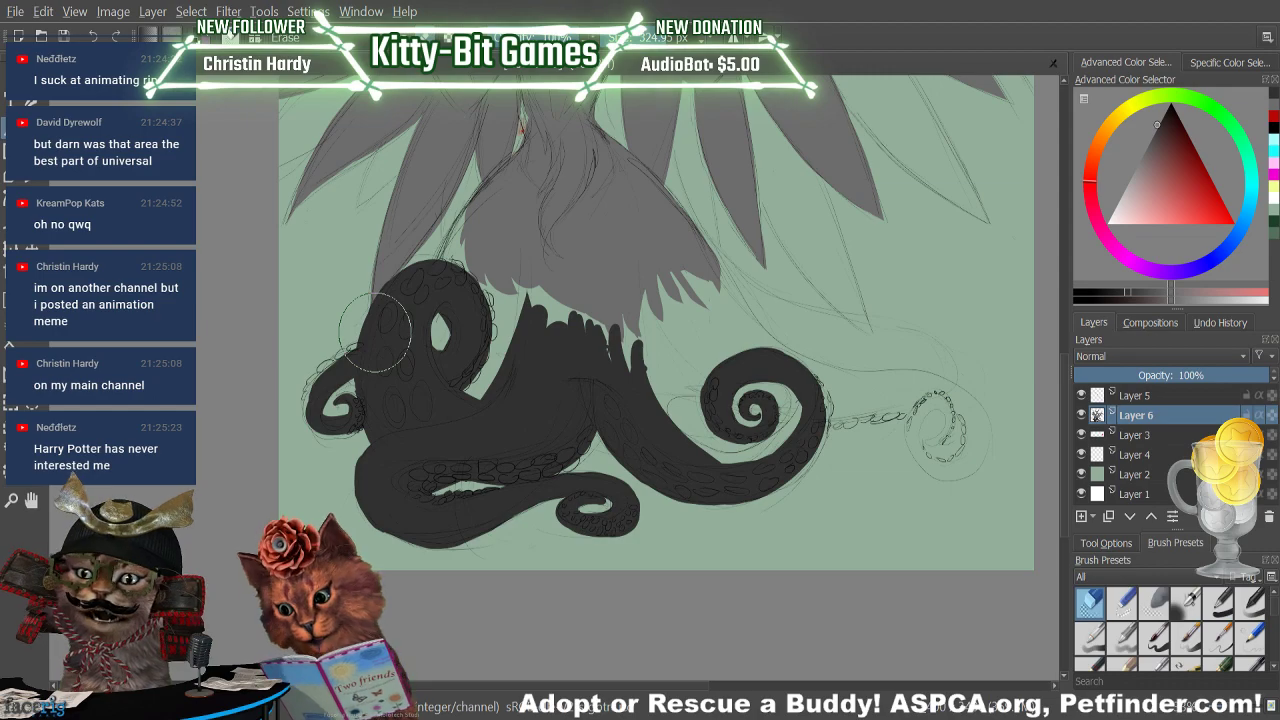
key(e)
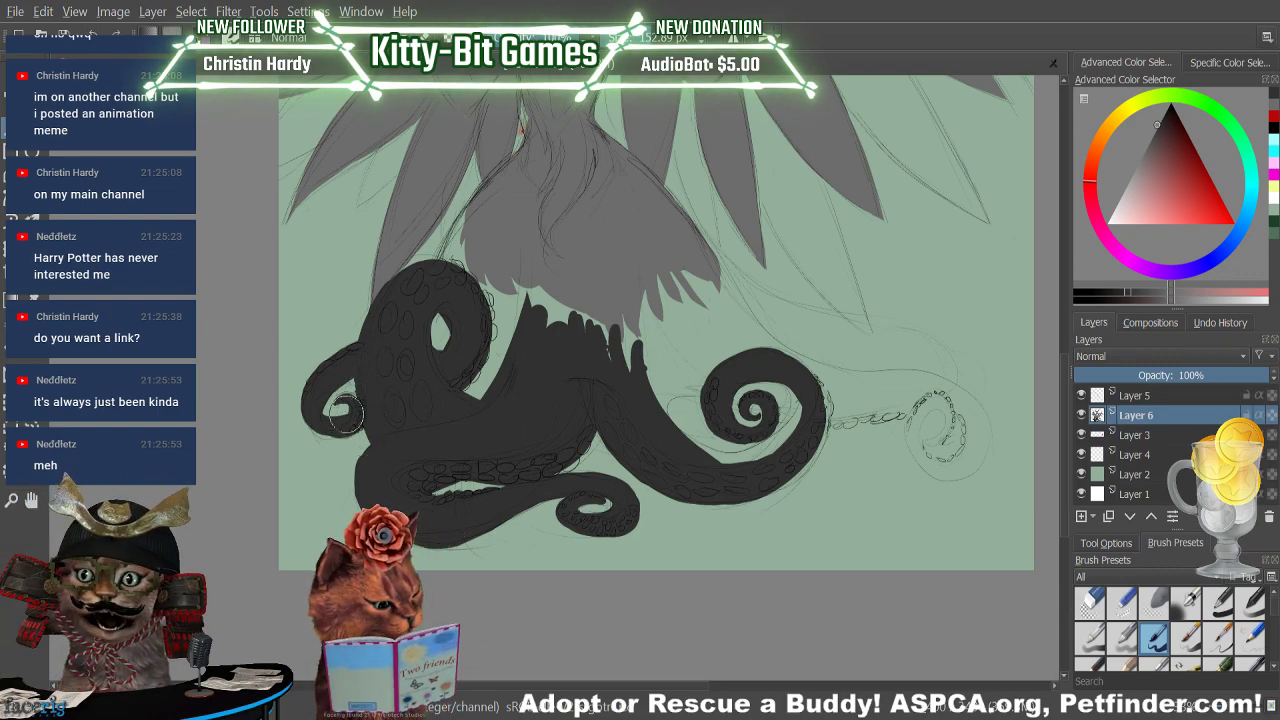
mouse_move(310, 420)
mouse_down()
mouse_move(369, 415)
mouse_move(340, 432)
mouse_move(371, 420)
mouse_move(321, 433)
mouse_up()
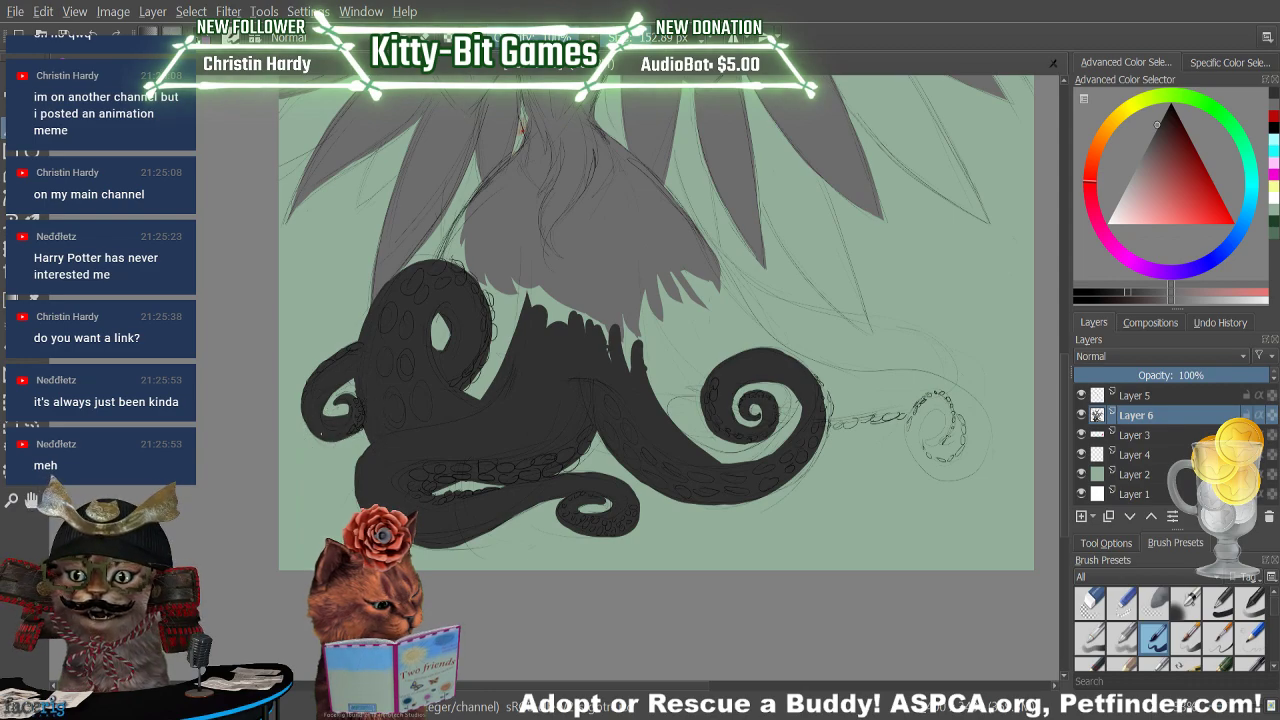
key(/)
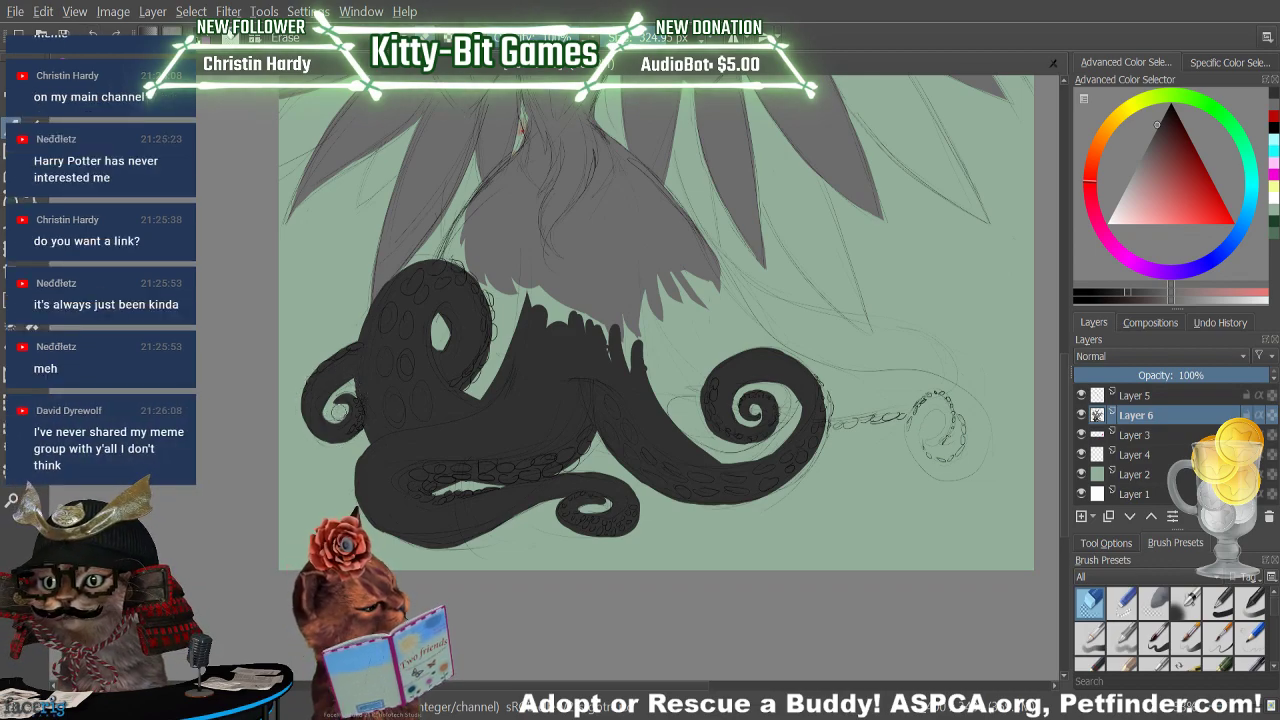
drag(335, 414, 336, 411)
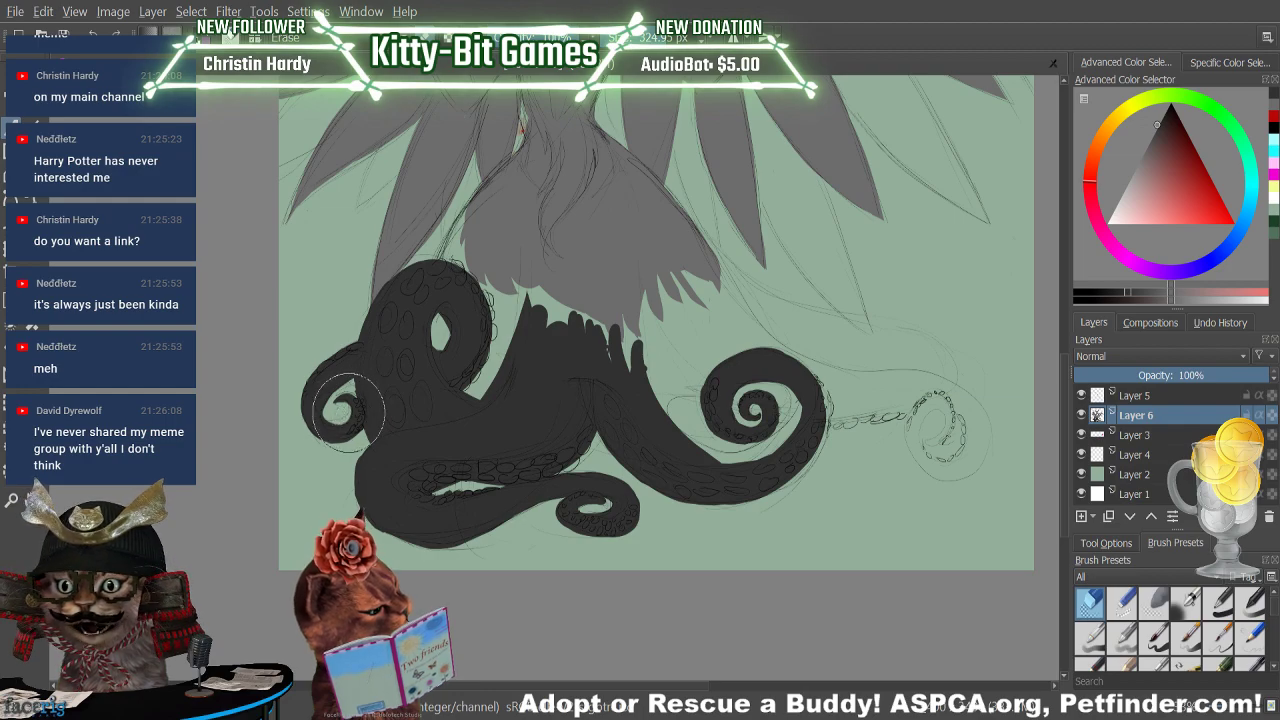
Touch up the small spiral's tip, and paint the sucker bumps along the arch's outer edge with a 72.33 px brush
key(slash)
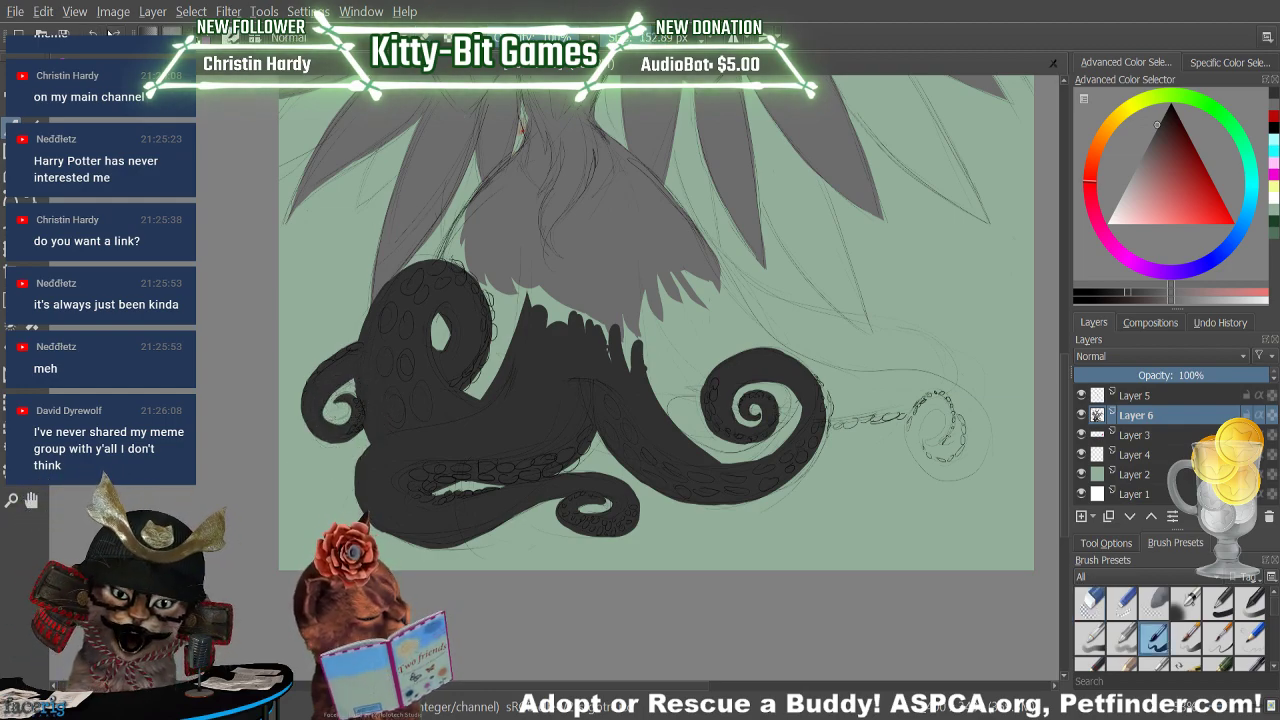
drag(356, 412, 340, 400)
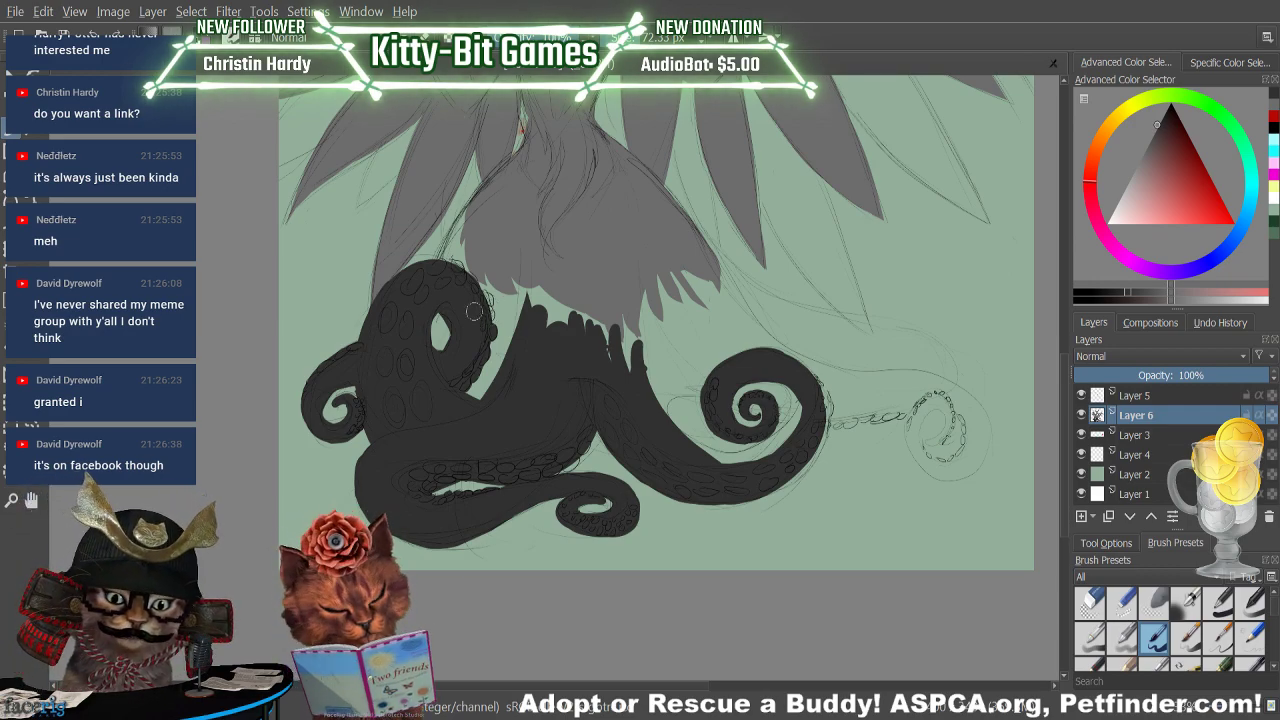
mouse_move(497, 324)
mouse_down()
mouse_move(485, 289)
mouse_move(489, 299)
mouse_up()
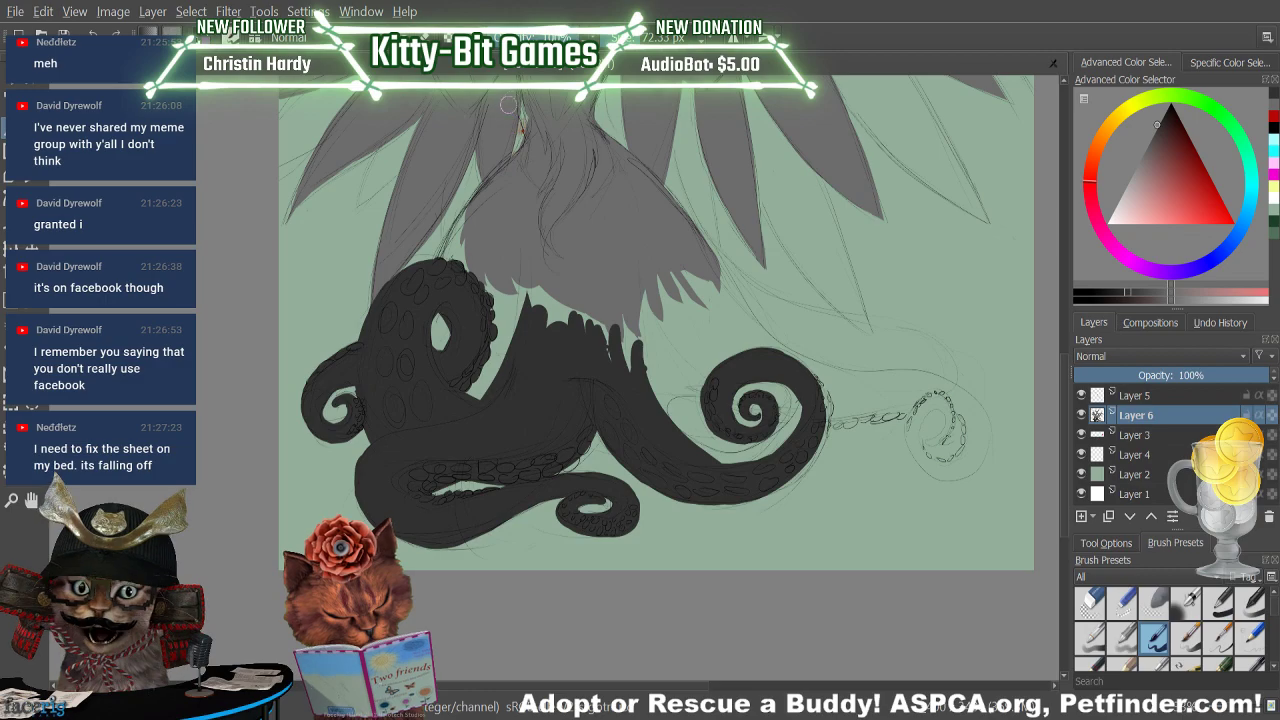
Fill the area between the upper-left tentacle and the body in near-black, extending it up over the skirt's left edge
drag(446, 260, 502, 180)
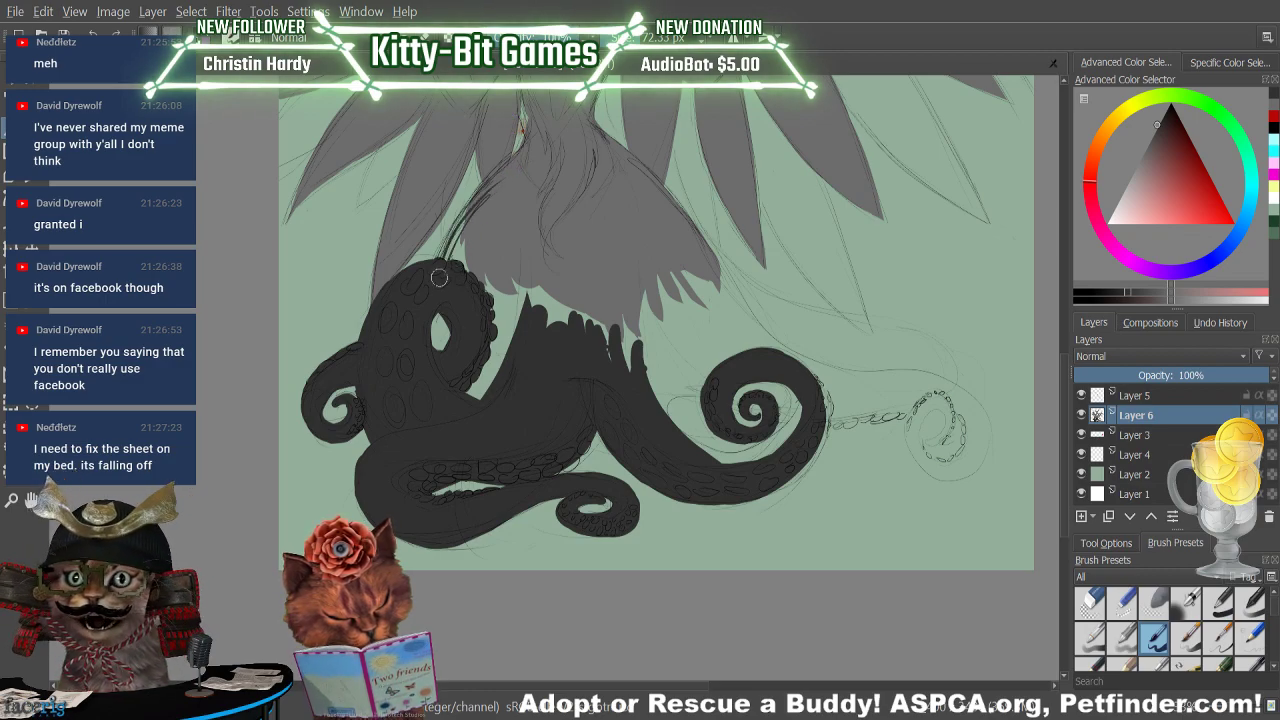
mouse_move(442, 260)
mouse_down()
mouse_move(447, 278)
mouse_move(489, 202)
mouse_move(476, 265)
mouse_move(499, 295)
mouse_up()
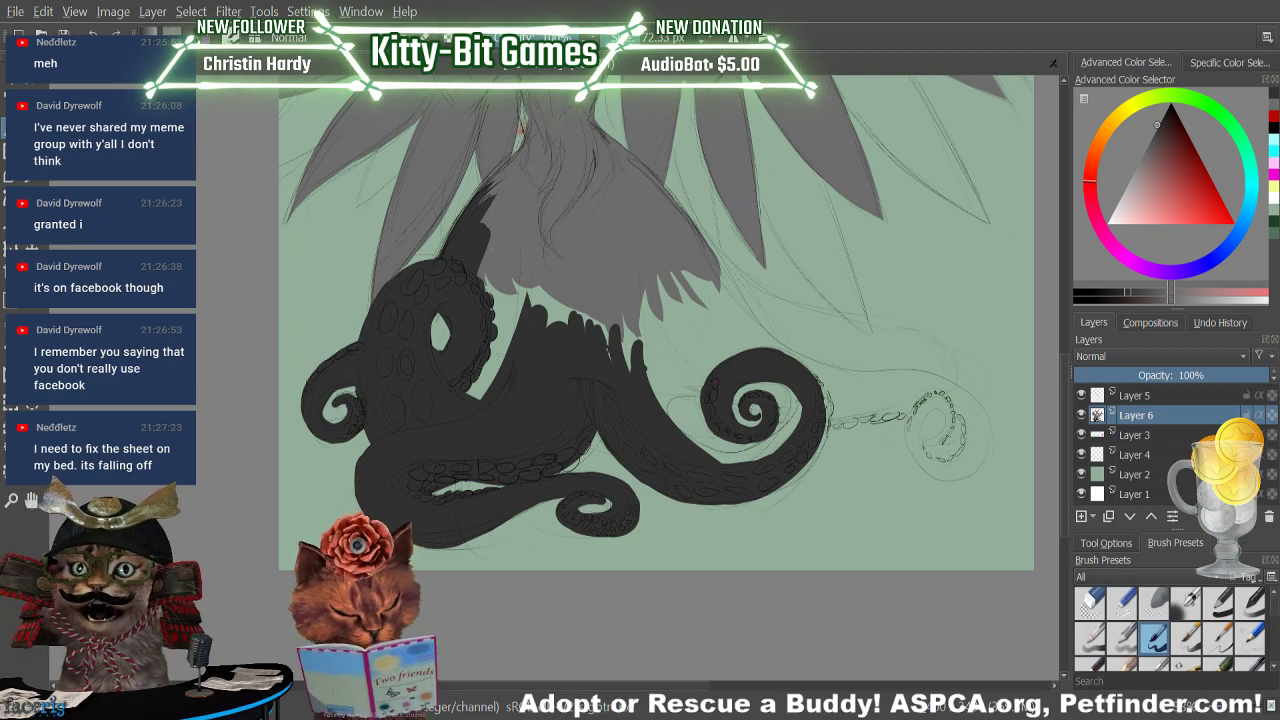
mouse_move(486, 245)
mouse_down()
mouse_move(478, 310)
mouse_move(493, 356)
mouse_move(501, 250)
mouse_up()
drag(477, 386, 512, 261)
drag(494, 363, 515, 238)
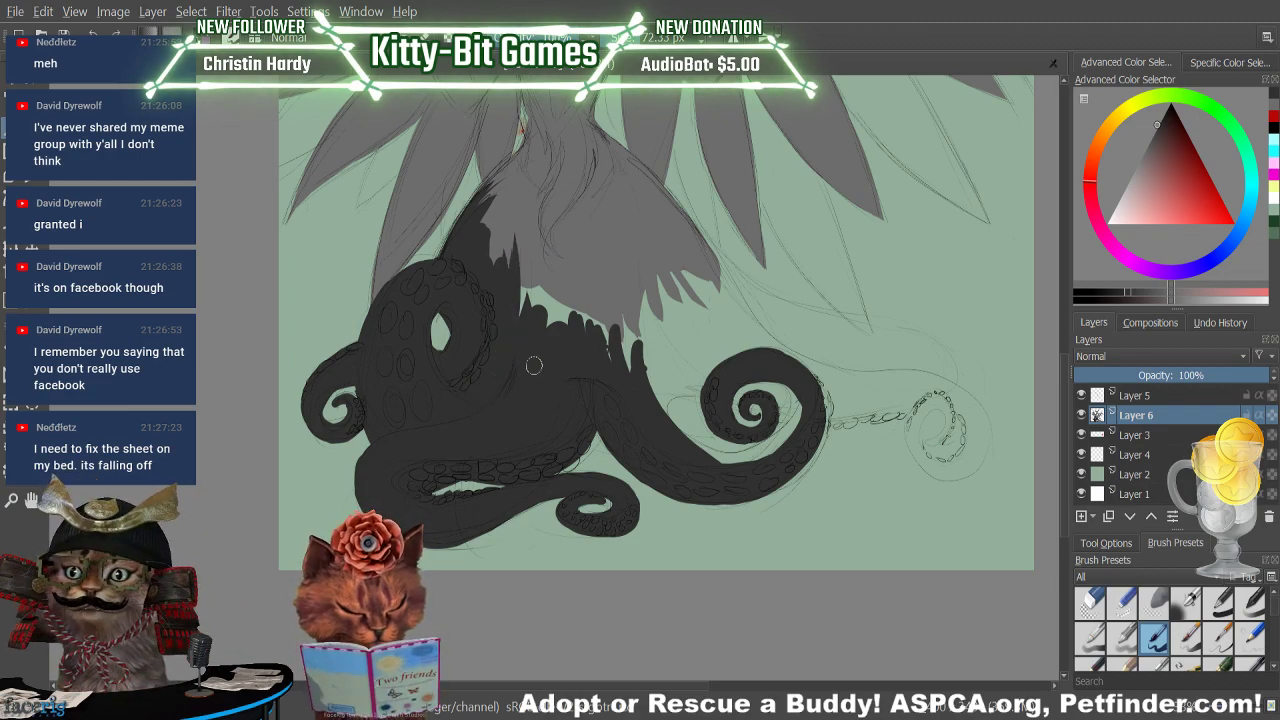
drag(522, 318, 522, 242)
Extend the near-black across the skirt's ragged lower edge and add spiky strokes beside the right tentacle's large spiral
mouse_move(484, 315)
mouse_down()
mouse_move(495, 228)
mouse_move(559, 348)
mouse_move(584, 300)
mouse_move(624, 389)
mouse_move(618, 295)
mouse_up()
drag(668, 414, 660, 342)
drag(640, 386, 638, 320)
drag(676, 398, 690, 348)
drag(662, 419, 706, 346)
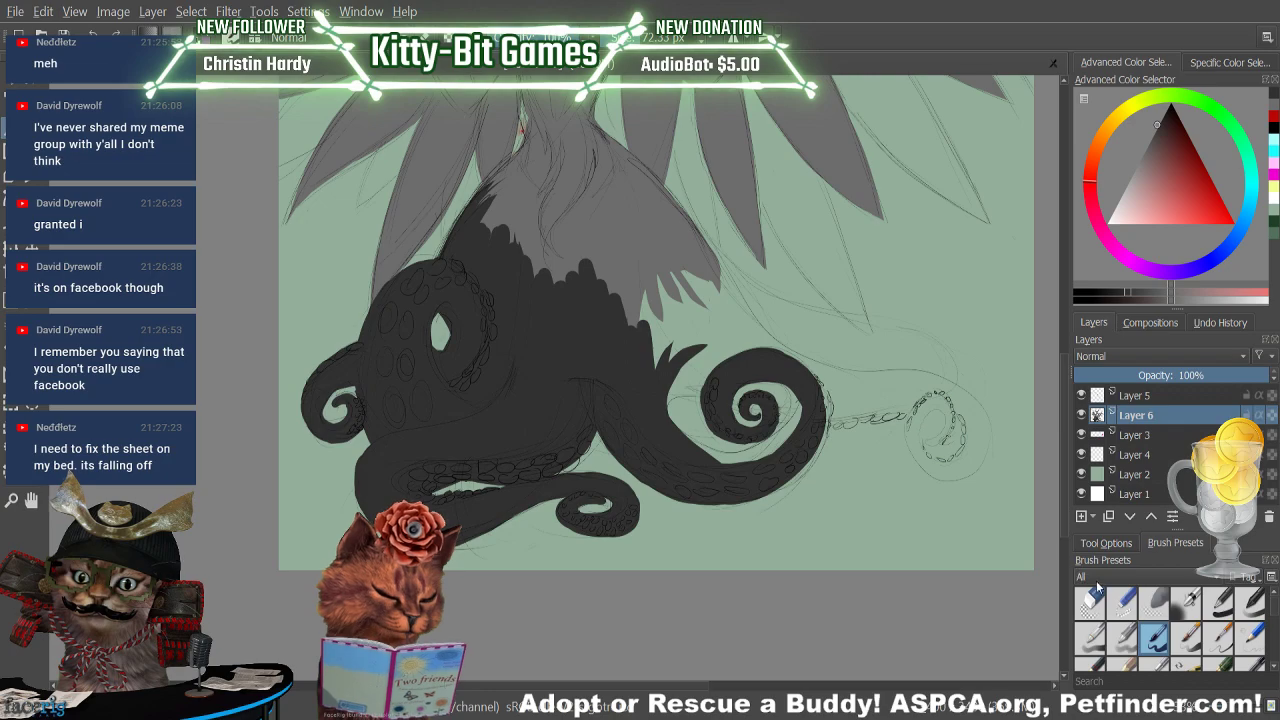
Try a textured brush and a 16 px brush in the gap between the body and the right tentacle's spiral
key(/)
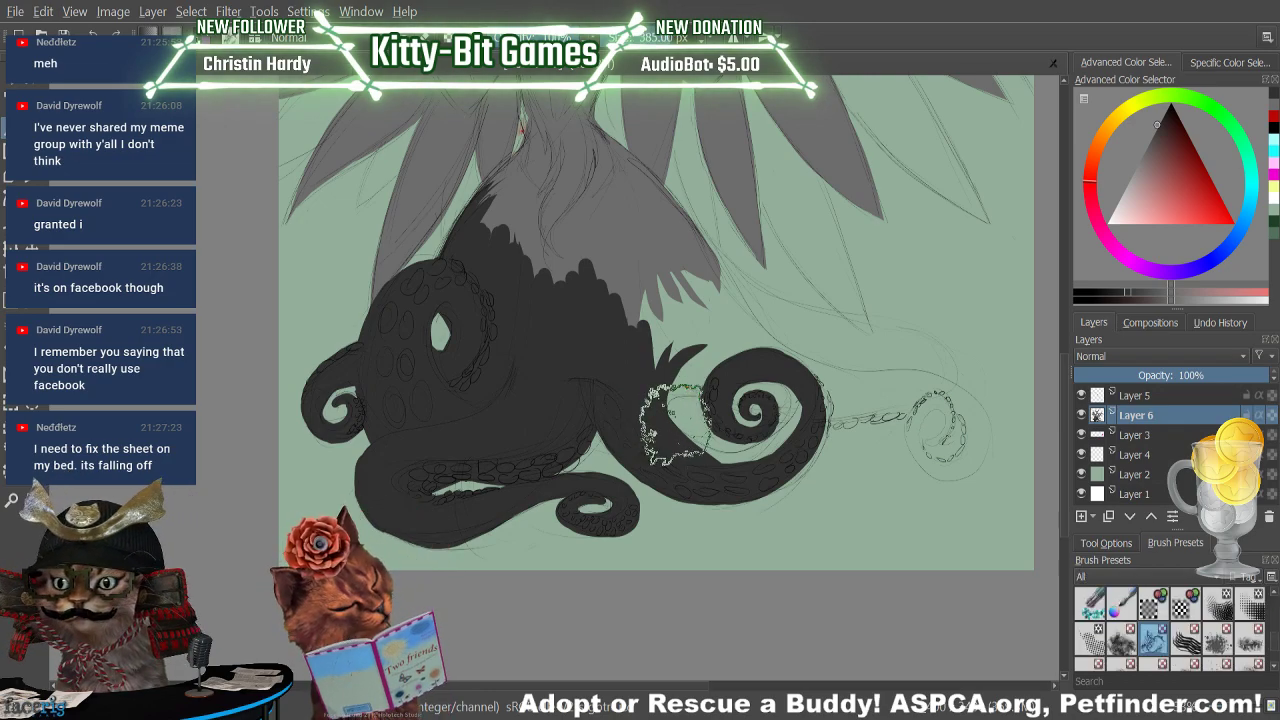
drag(668, 388, 726, 376)
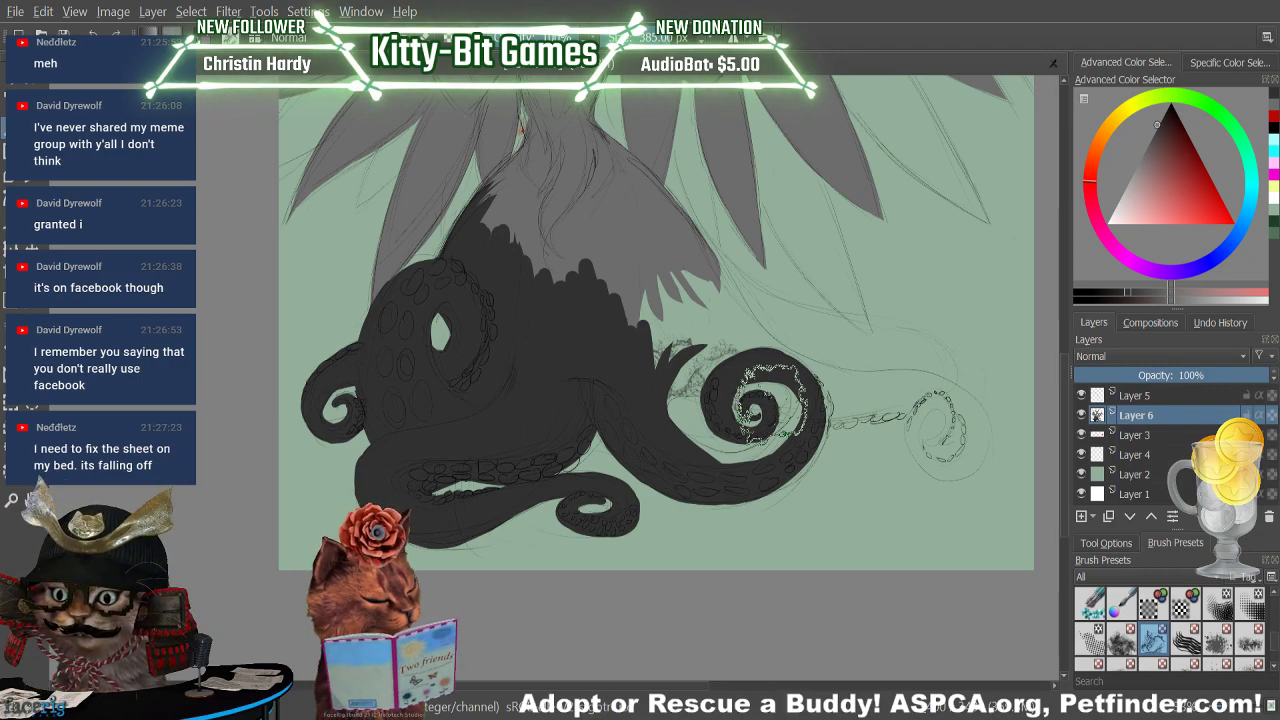
scroll(1274, 607, up, 3)
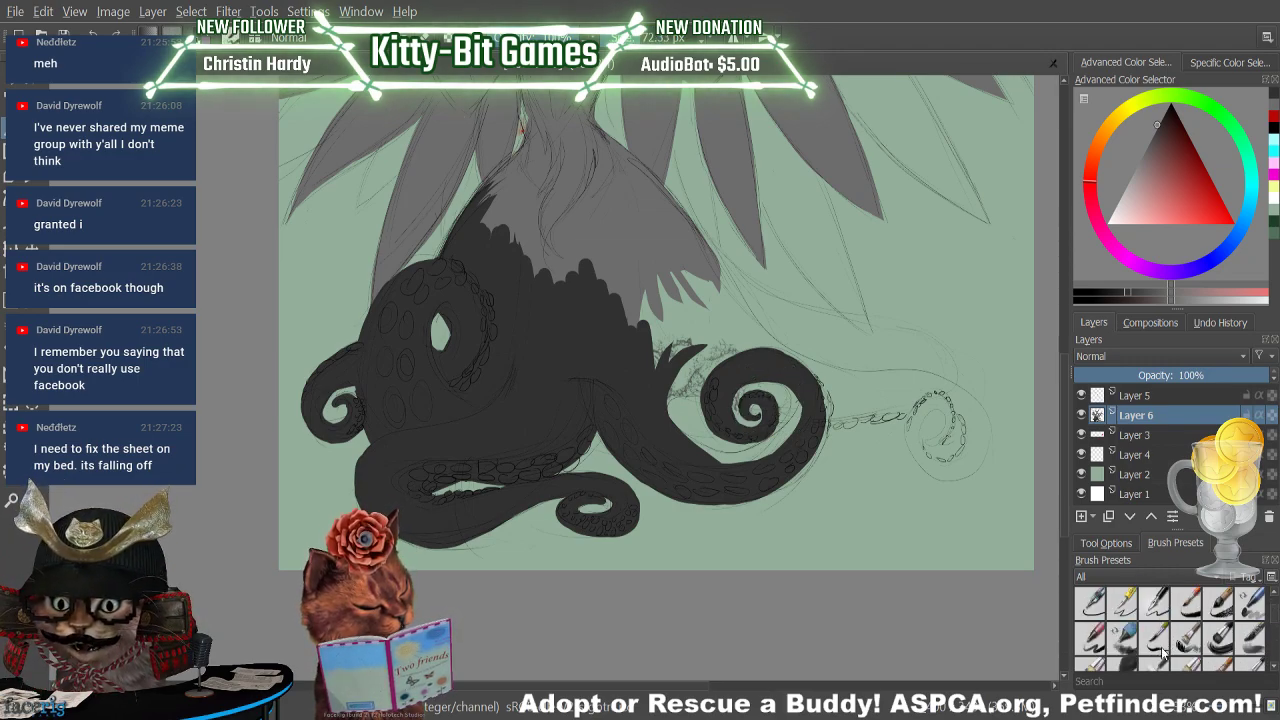
click(1158, 640)
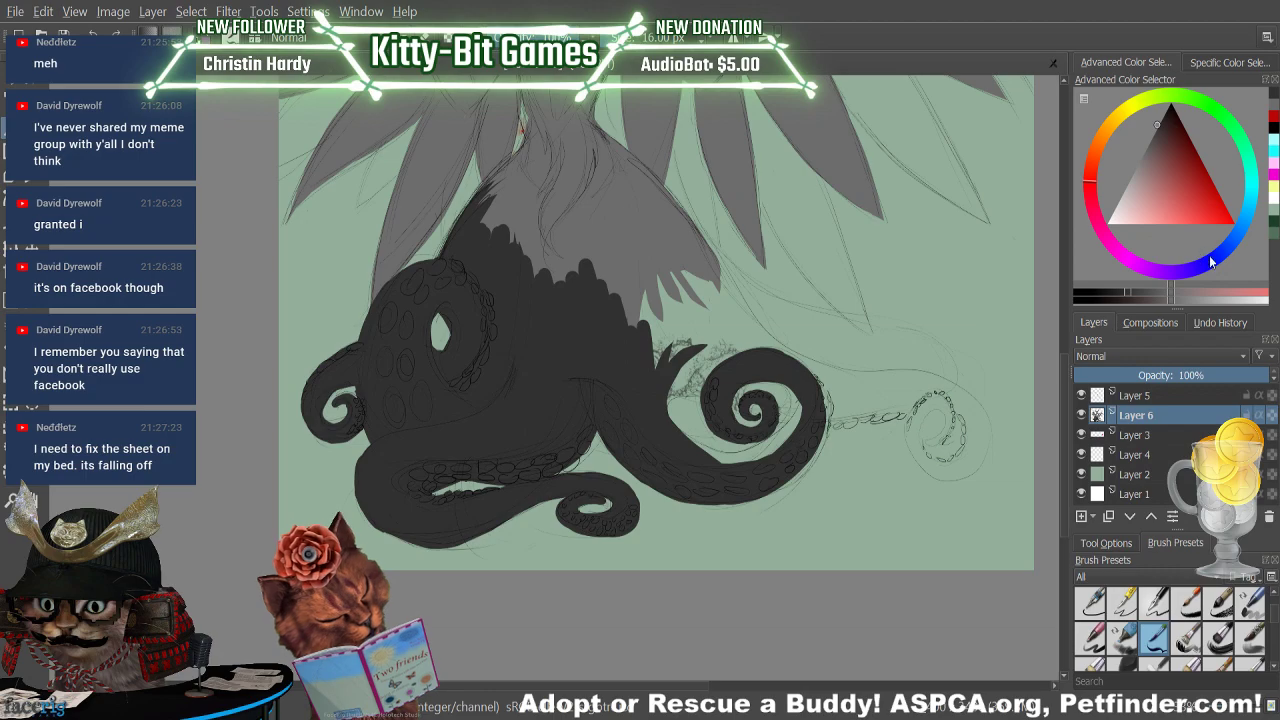
drag(666, 398, 704, 386)
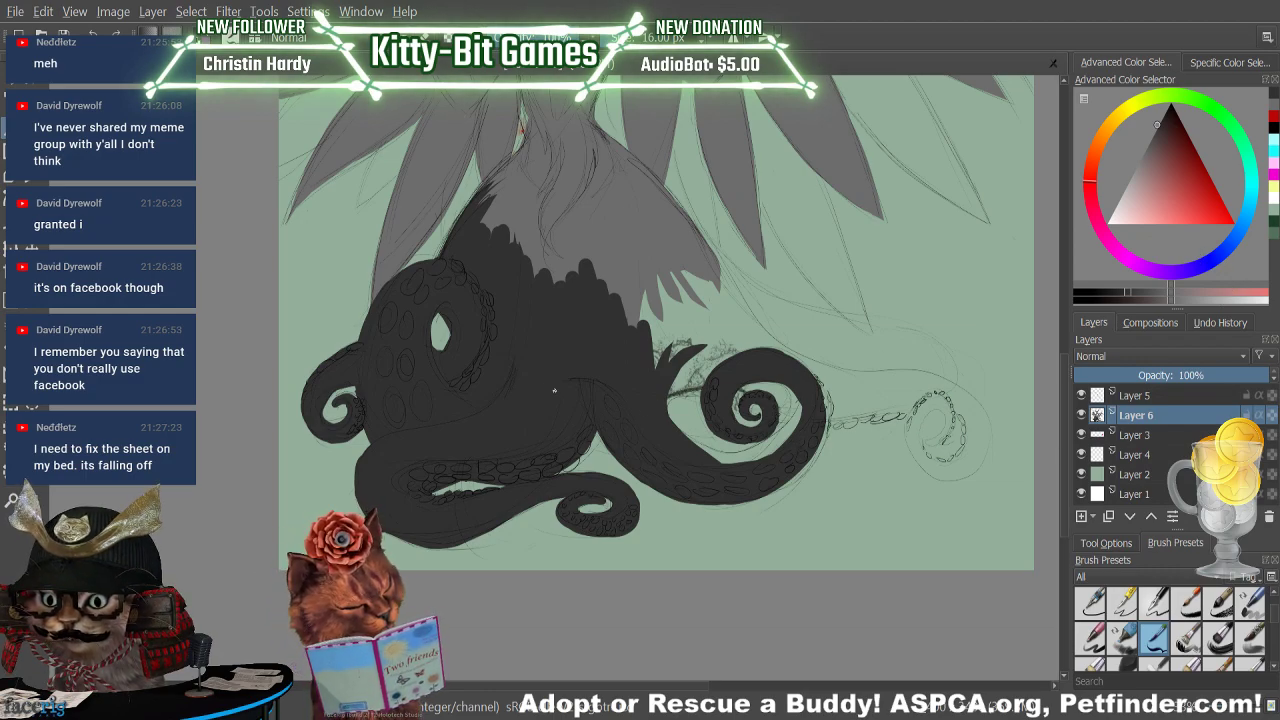
key(/)
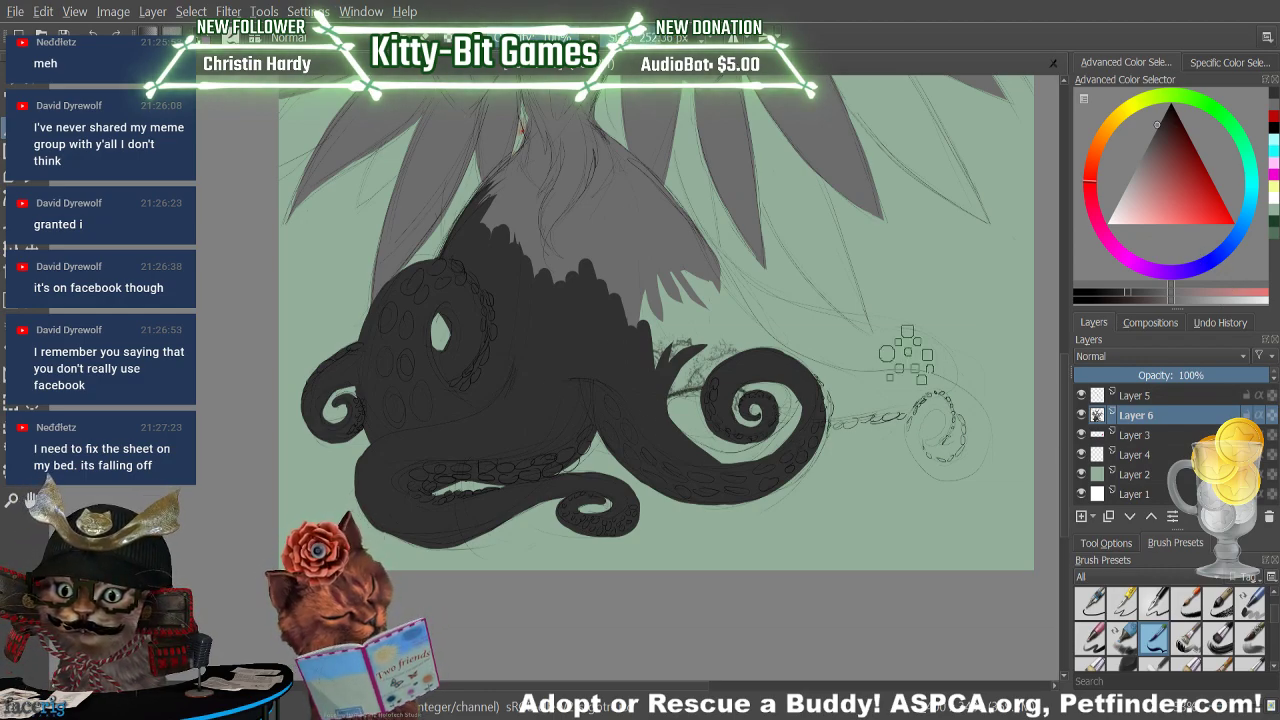
mouse_move(640, 404)
mouse_down()
mouse_move(683, 381)
mouse_move(750, 391)
mouse_move(623, 396)
mouse_move(766, 388)
mouse_up()
key(ctrl+z)
key(ctrl+z)
click(94, 32)
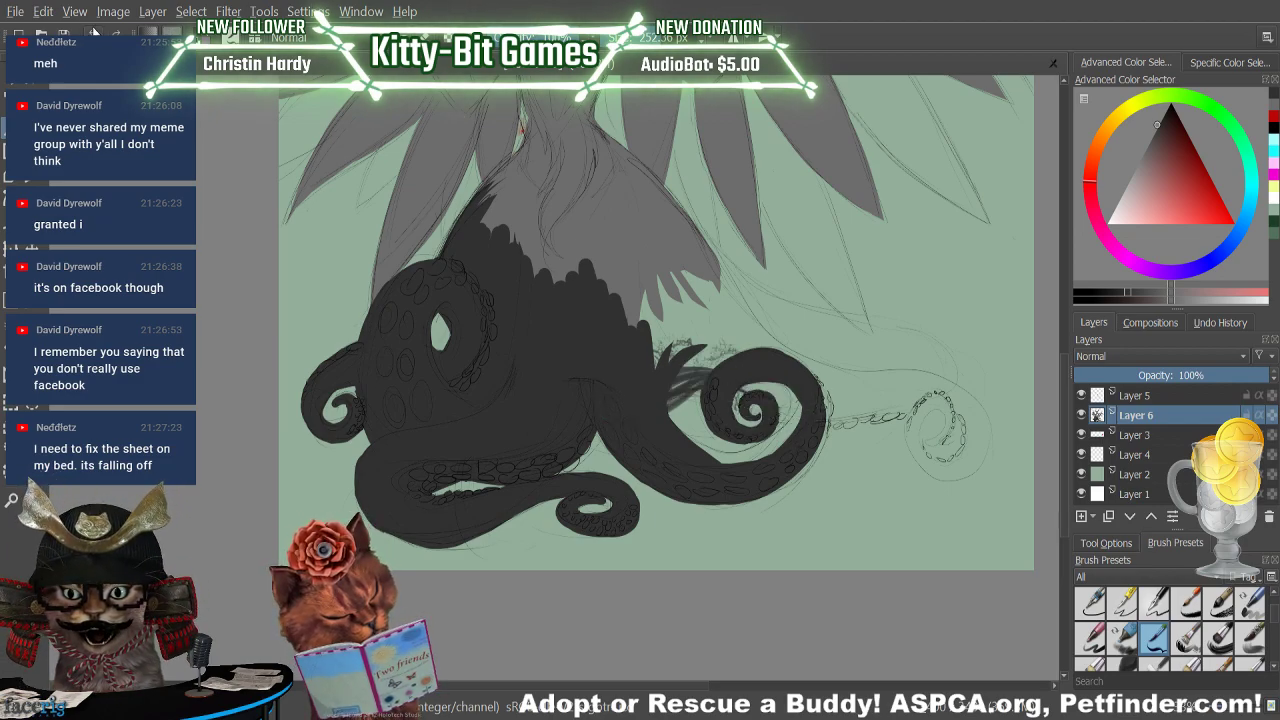
key(ctrl+z)
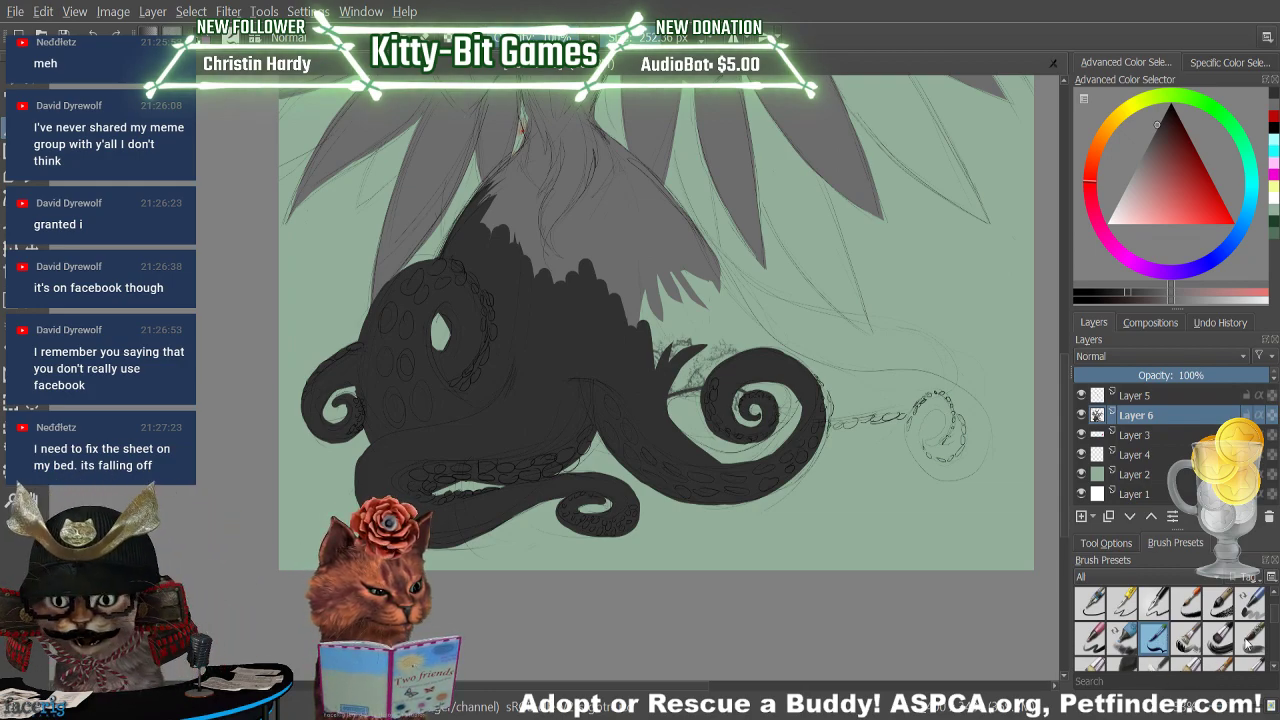
Return to the earlier painting brush, enlarge it to 87.79 px and fill near-black between the body and the right spiral
drag(1271, 623, 1275, 608)
click(1157, 641)
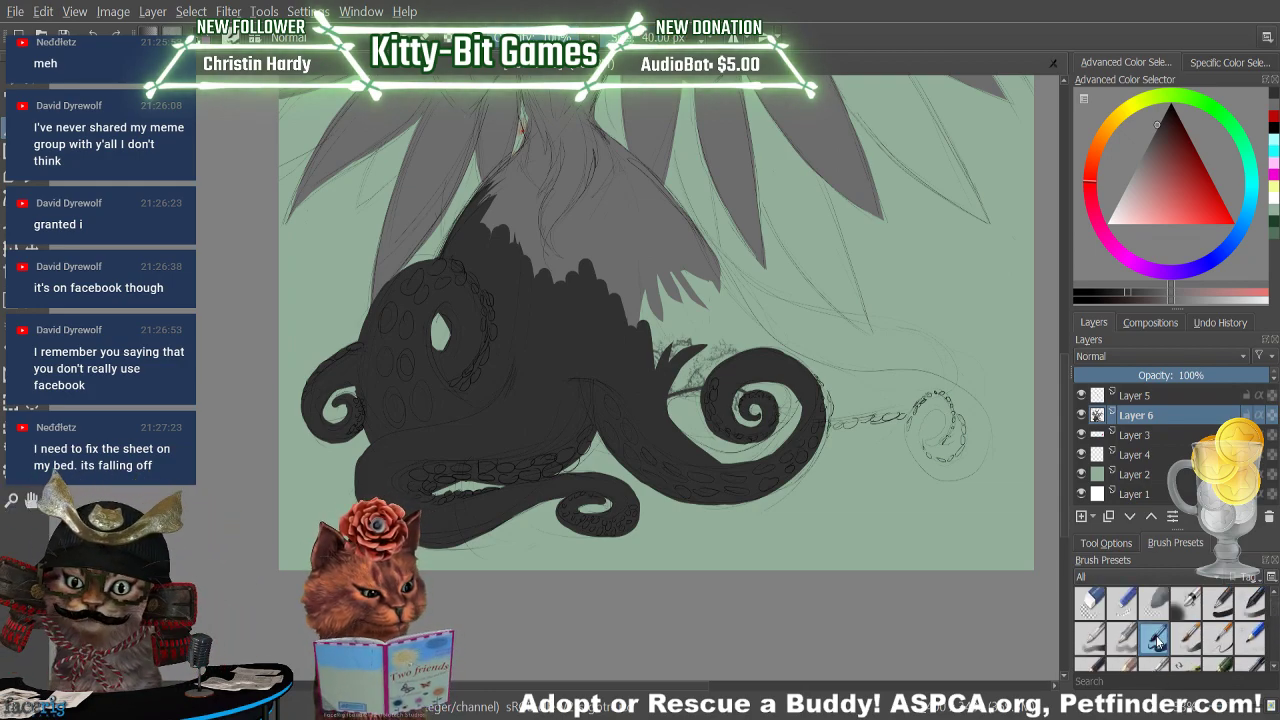
drag(622, 406, 778, 390)
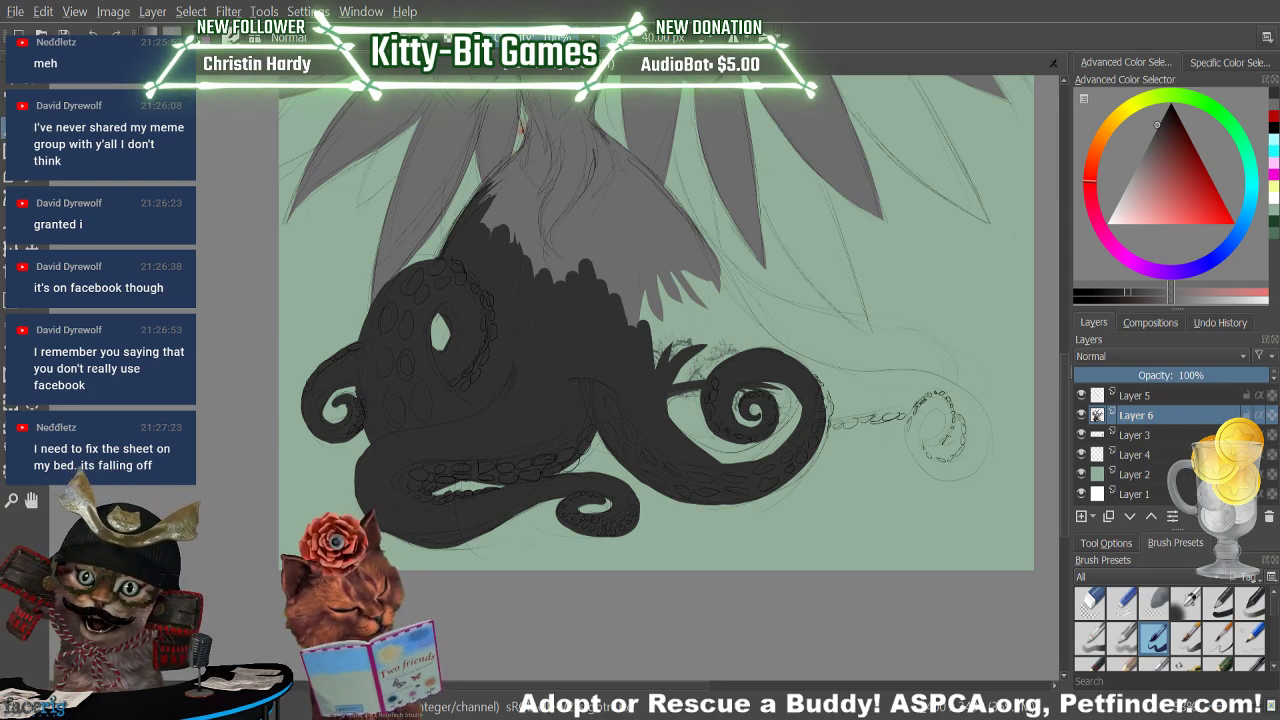
drag(658, 38, 684, 45)
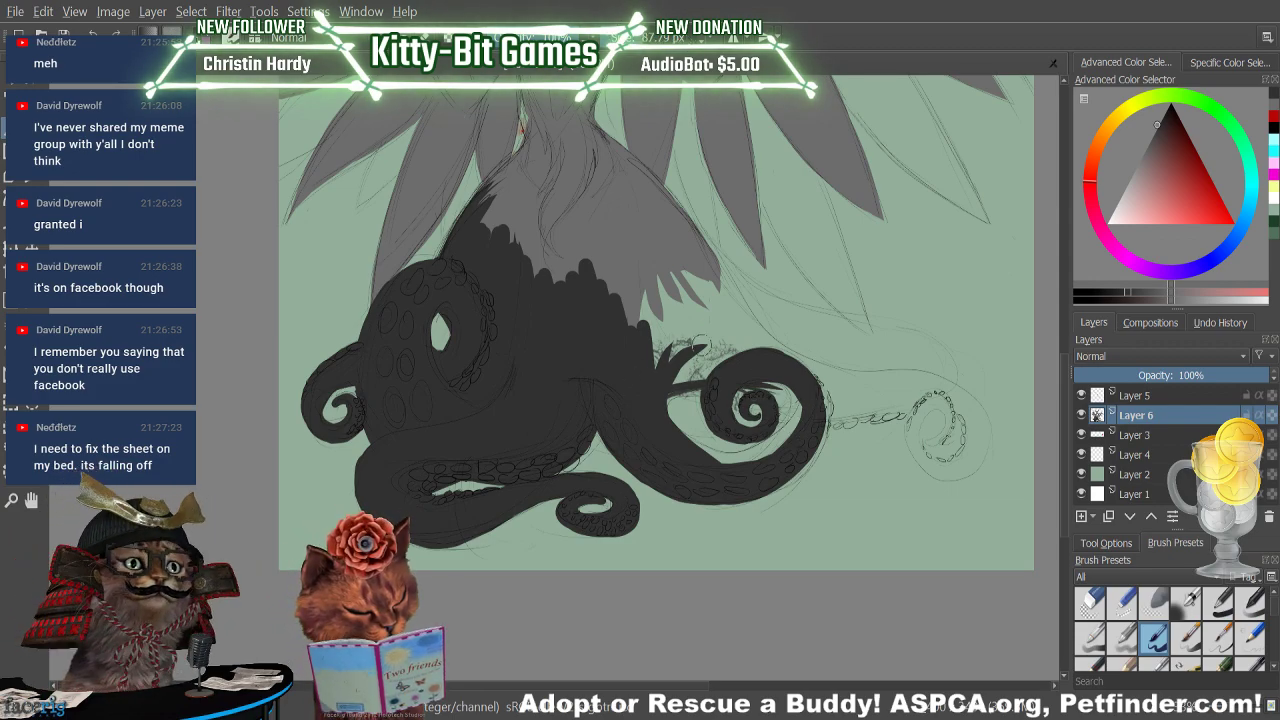
drag(663, 377, 712, 390)
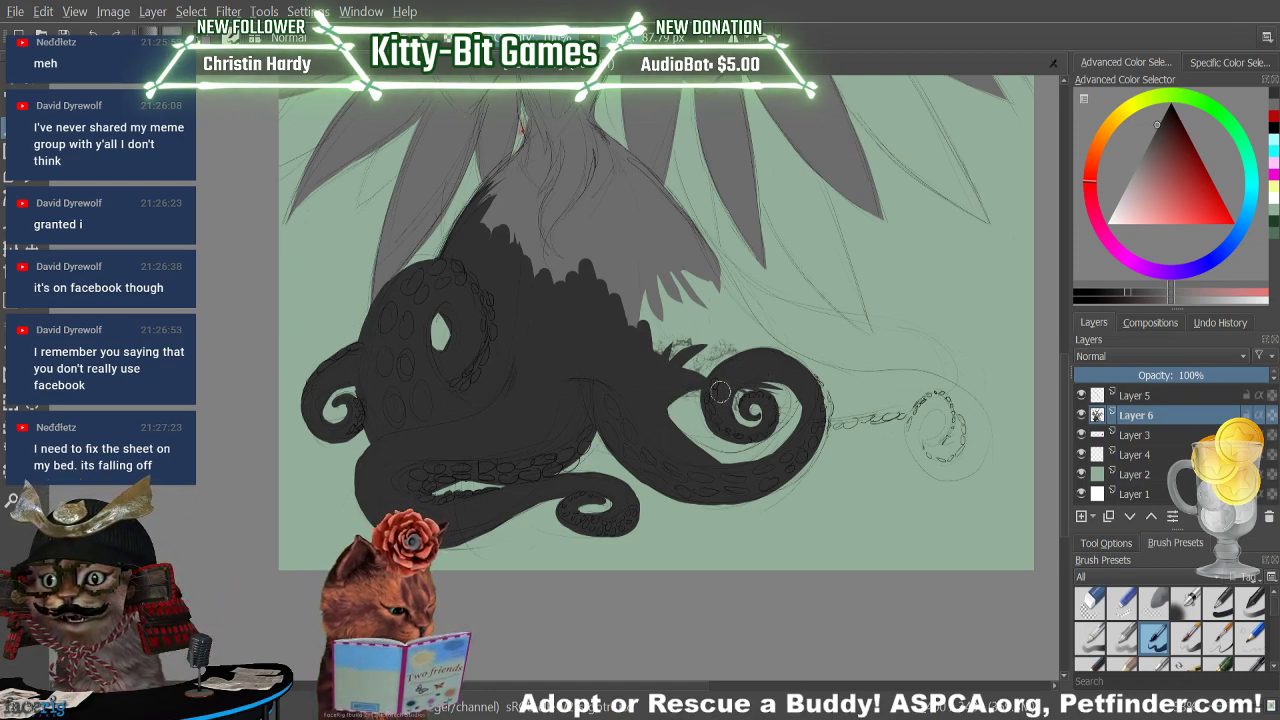
drag(648, 405, 700, 390)
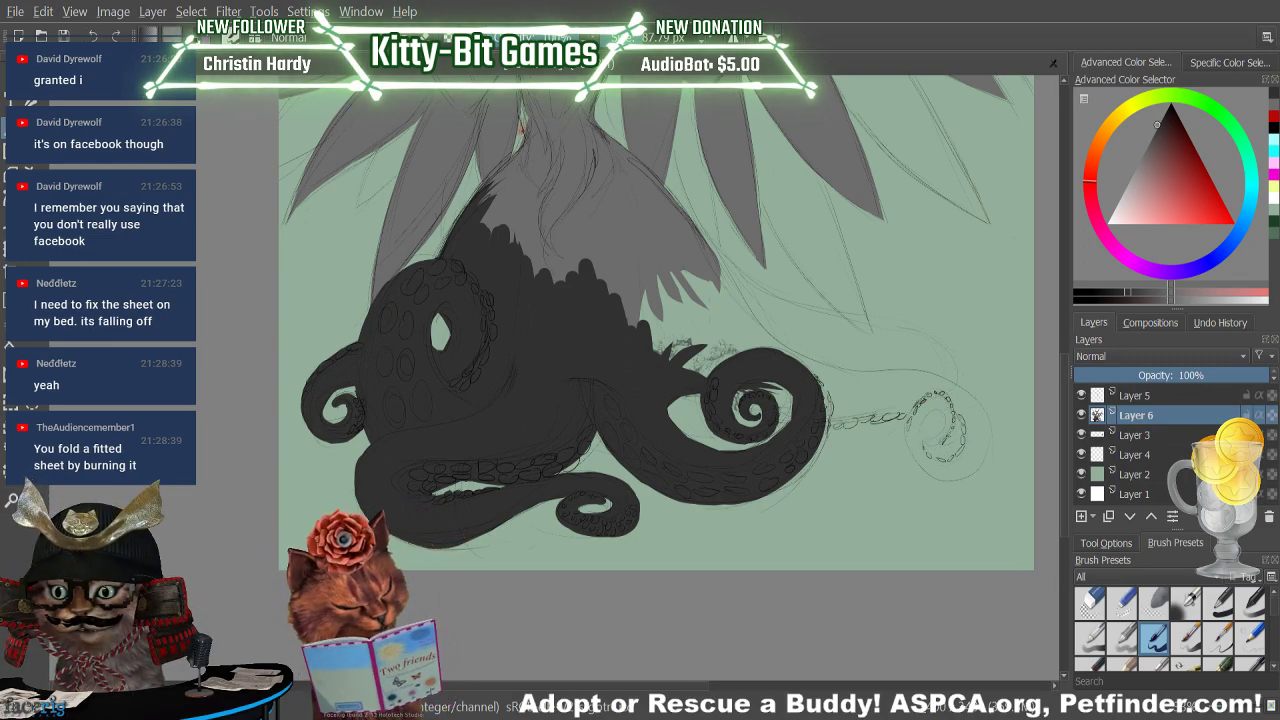
Outline the skirt's right edge down to the right tentacle's large spiral in near-black and fill the open area inside it
drag(688, 216, 768, 346)
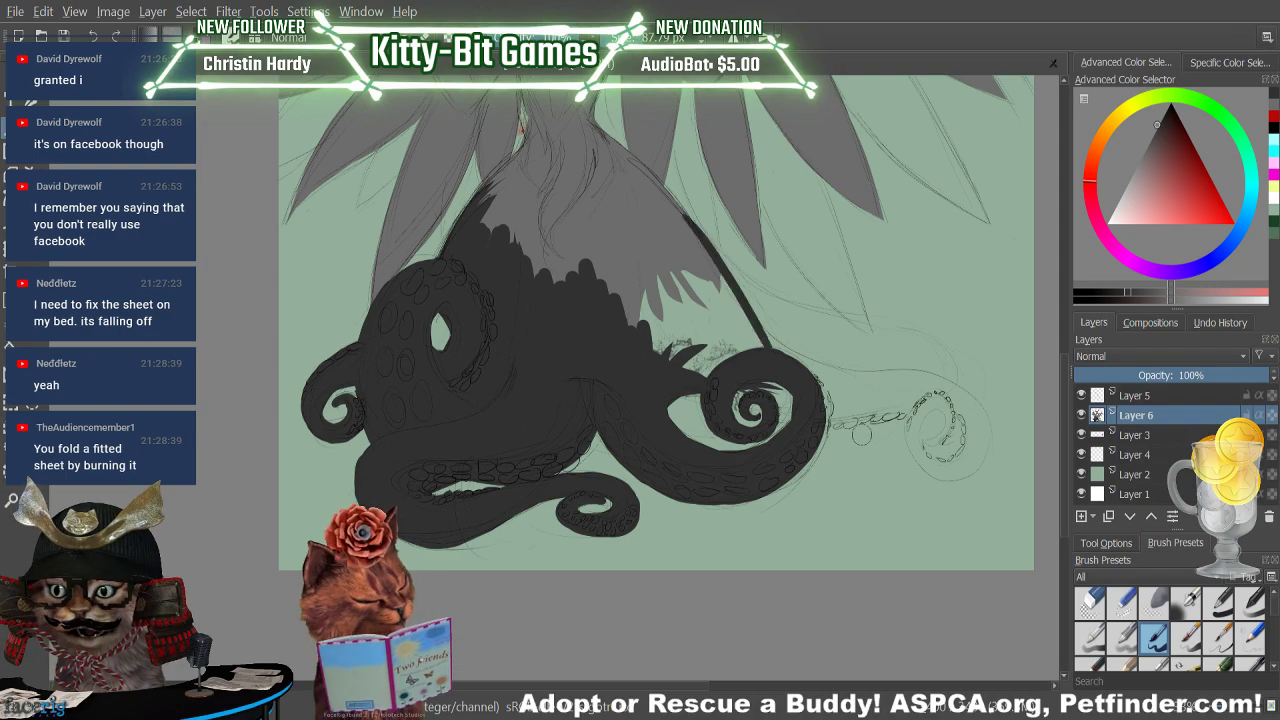
drag(734, 294, 844, 383)
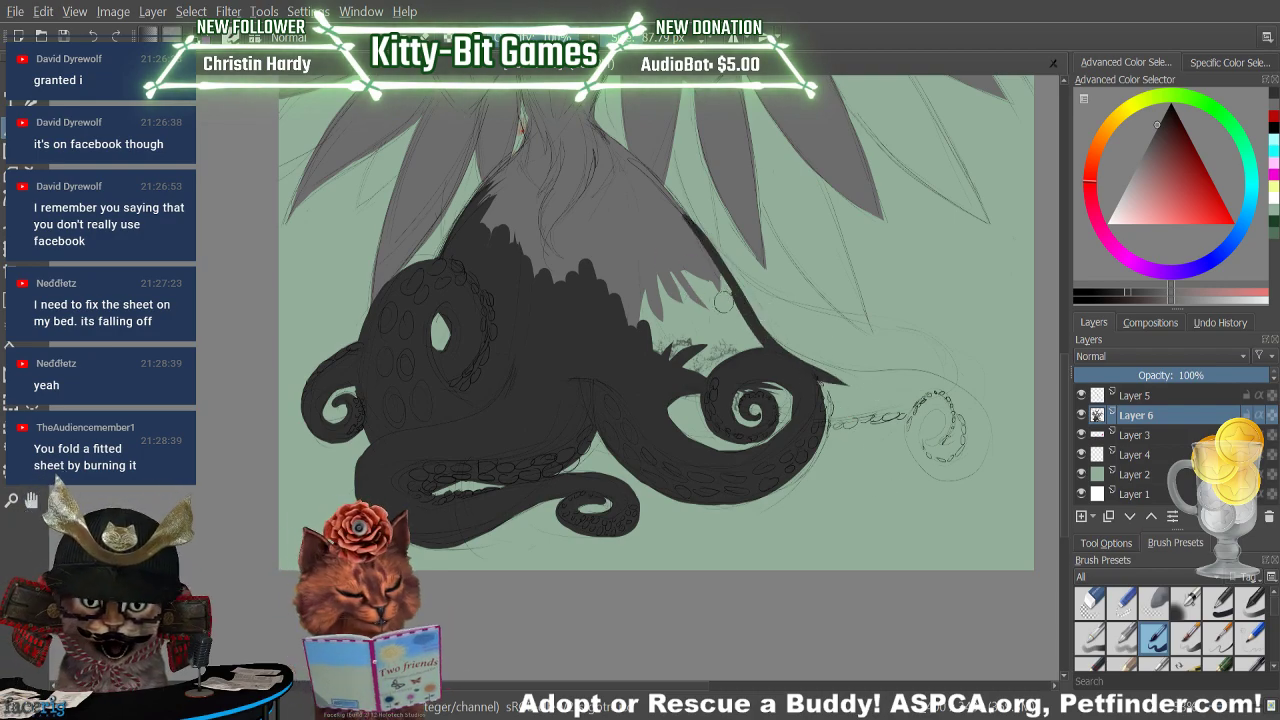
mouse_move(723, 302)
mouse_down()
mouse_move(759, 342)
mouse_move(736, 294)
mouse_move(691, 257)
mouse_move(737, 350)
mouse_move(668, 299)
mouse_move(699, 360)
mouse_move(650, 339)
mouse_up()
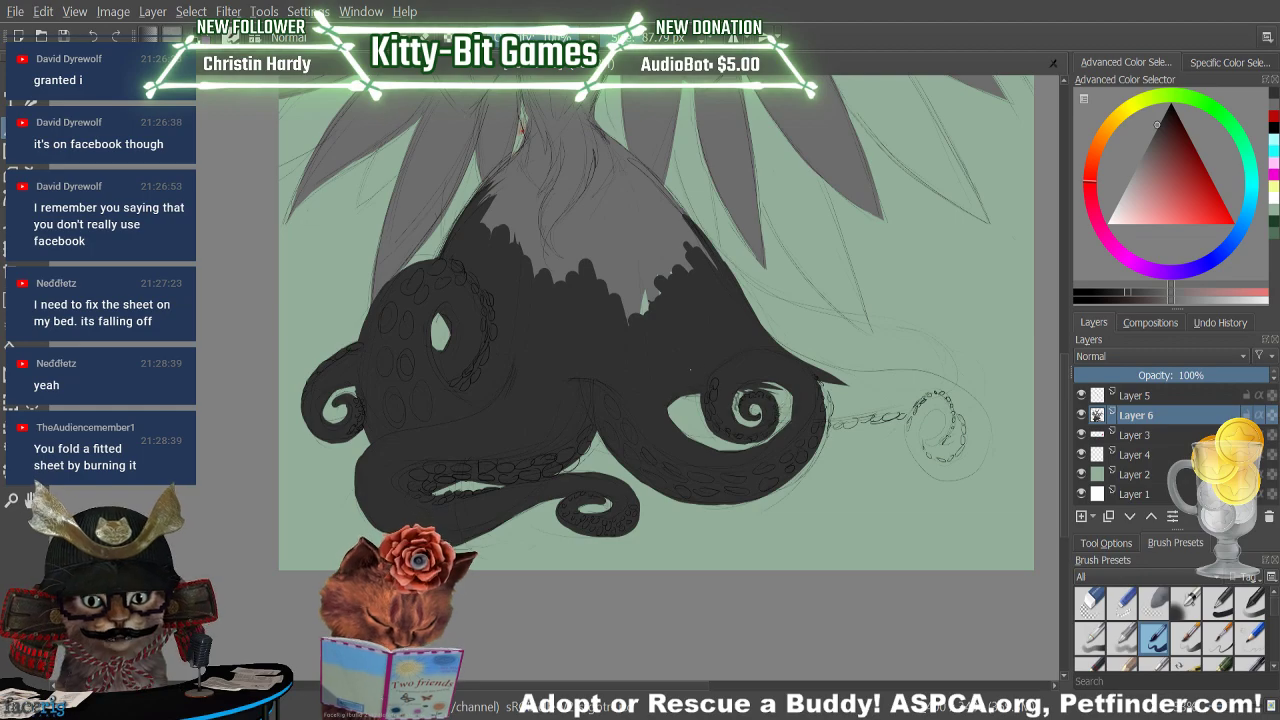
Extend the far-right tentacle in near-black from behind the large spiral to the outer bend of its curl, undoing a stray stroke
mouse_move(788, 408)
mouse_down()
mouse_move(843, 415)
mouse_move(918, 402)
mouse_move(824, 408)
mouse_move(946, 399)
mouse_move(816, 390)
mouse_move(882, 403)
mouse_move(745, 358)
mouse_move(864, 388)
mouse_move(743, 342)
mouse_move(860, 388)
mouse_move(707, 305)
mouse_move(871, 383)
mouse_move(708, 304)
mouse_move(926, 382)
mouse_up()
drag(792, 362, 946, 393)
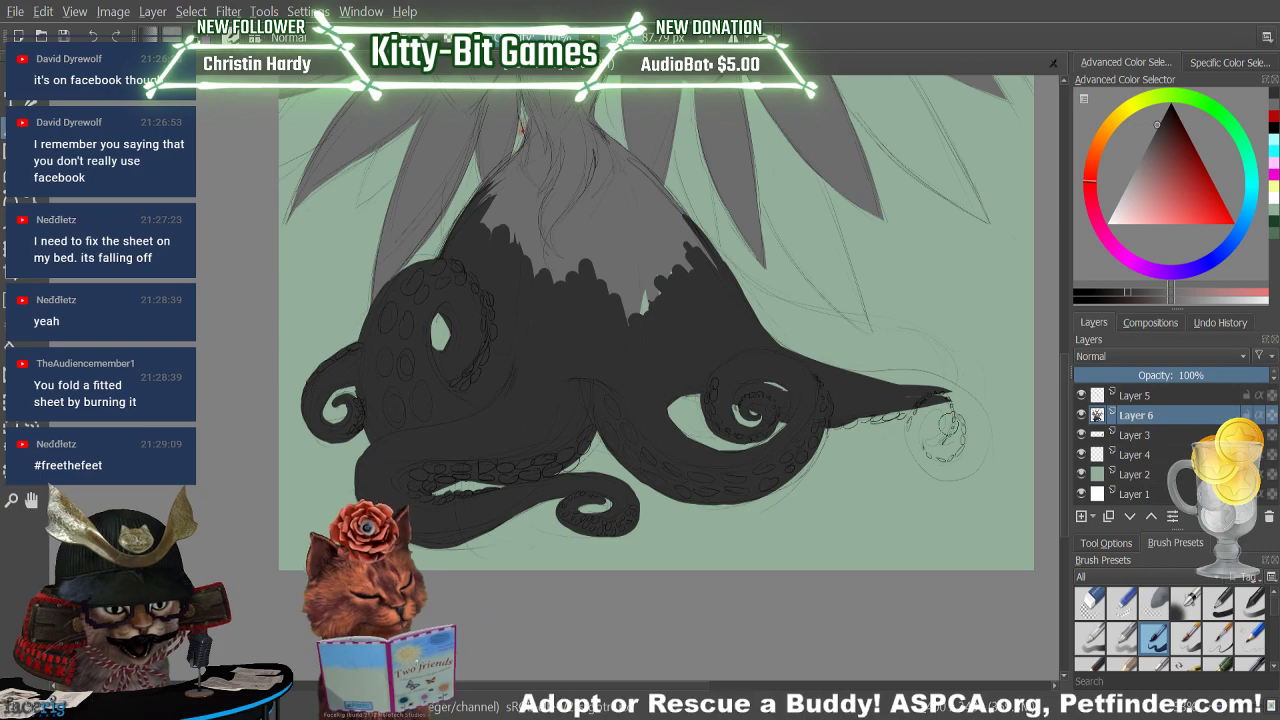
mouse_move(842, 378)
mouse_down()
mouse_move(989, 425)
mouse_move(833, 388)
mouse_move(980, 425)
mouse_move(889, 390)
mouse_move(935, 389)
mouse_move(978, 460)
mouse_move(1047, 461)
mouse_up()
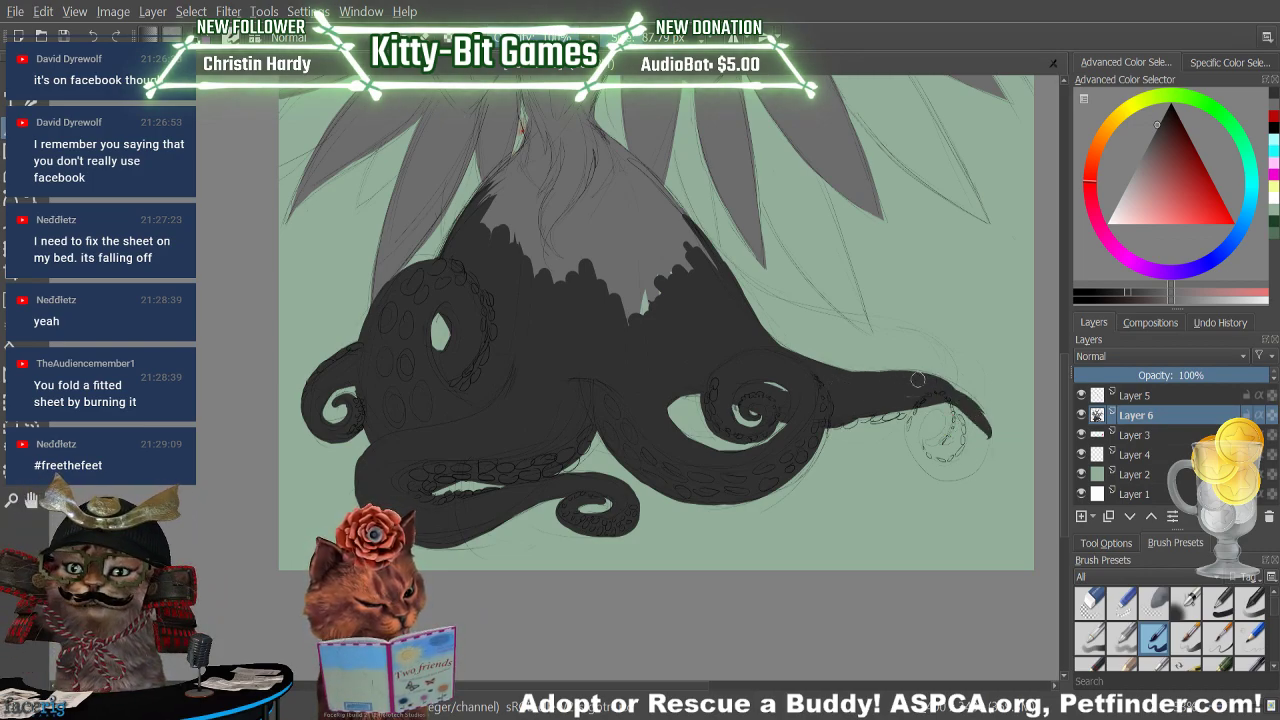
drag(928, 385, 982, 443)
click(92, 36)
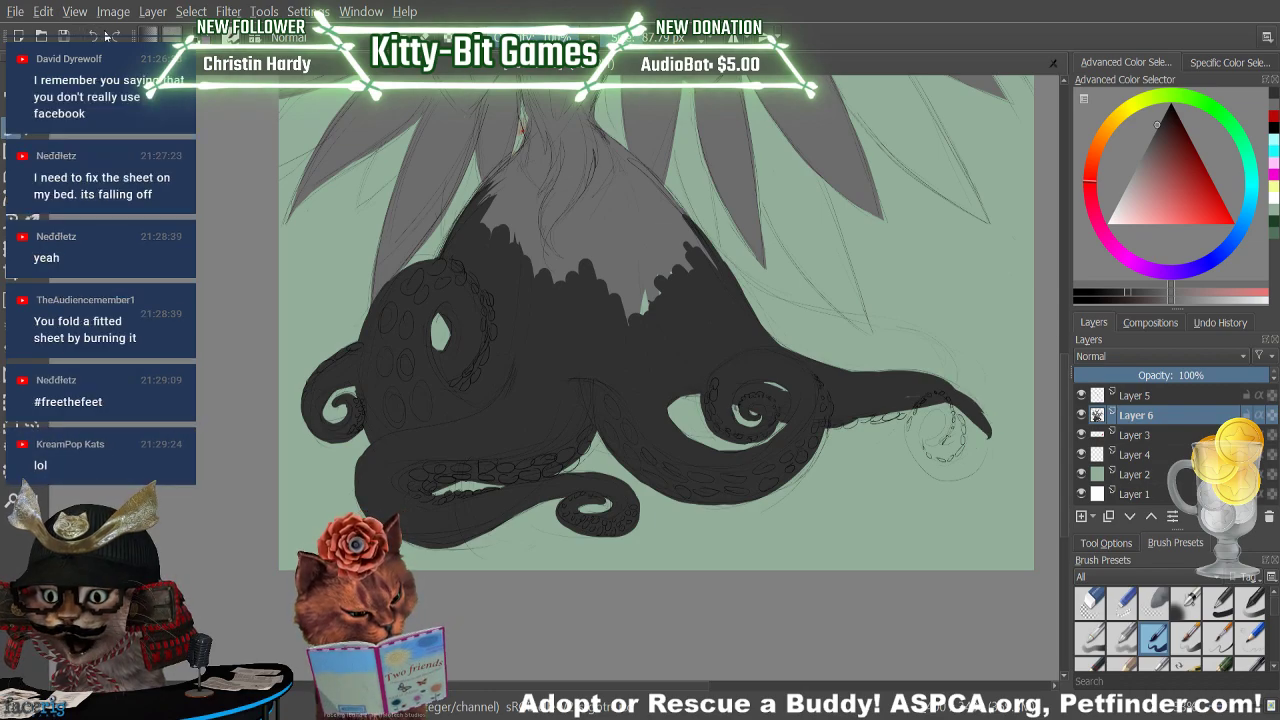
Fill the far-right tentacle's curl and the suckers along its underside in near-black, trying the eraser inside the curl
mouse_move(916, 406)
mouse_down()
mouse_move(938, 448)
mouse_move(893, 456)
mouse_up()
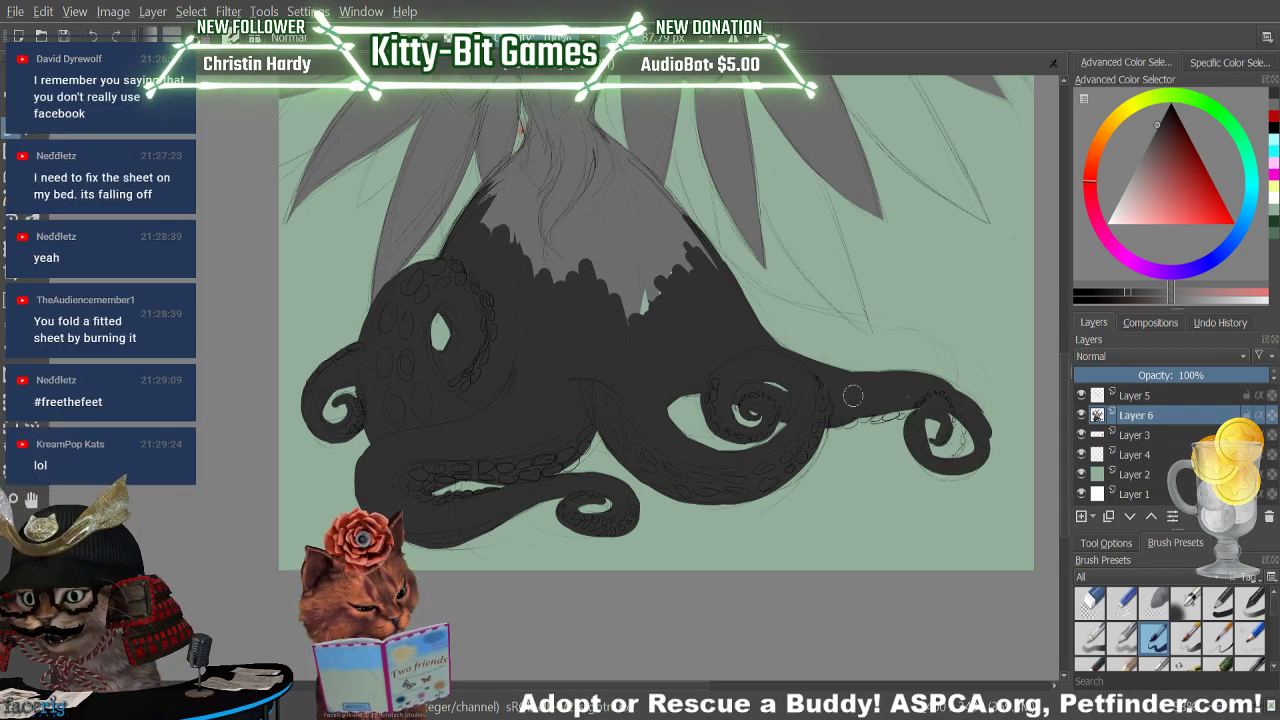
drag(923, 409, 830, 425)
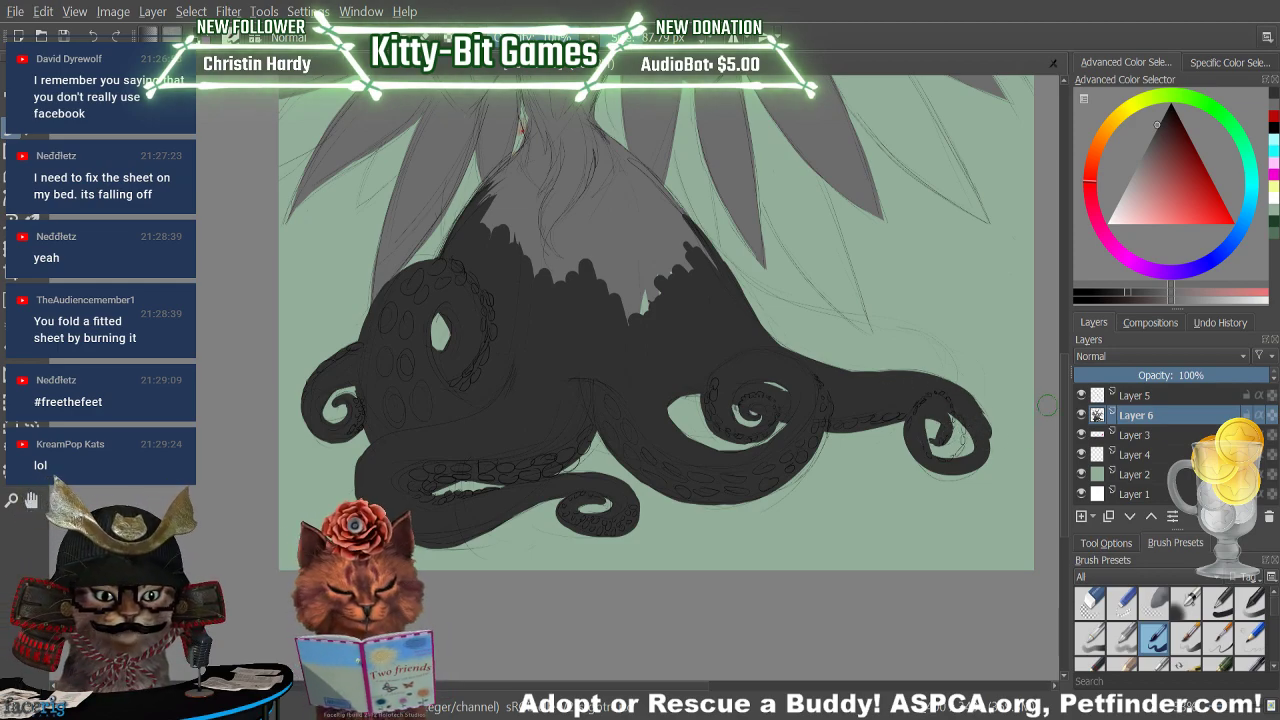
drag(972, 452, 980, 416)
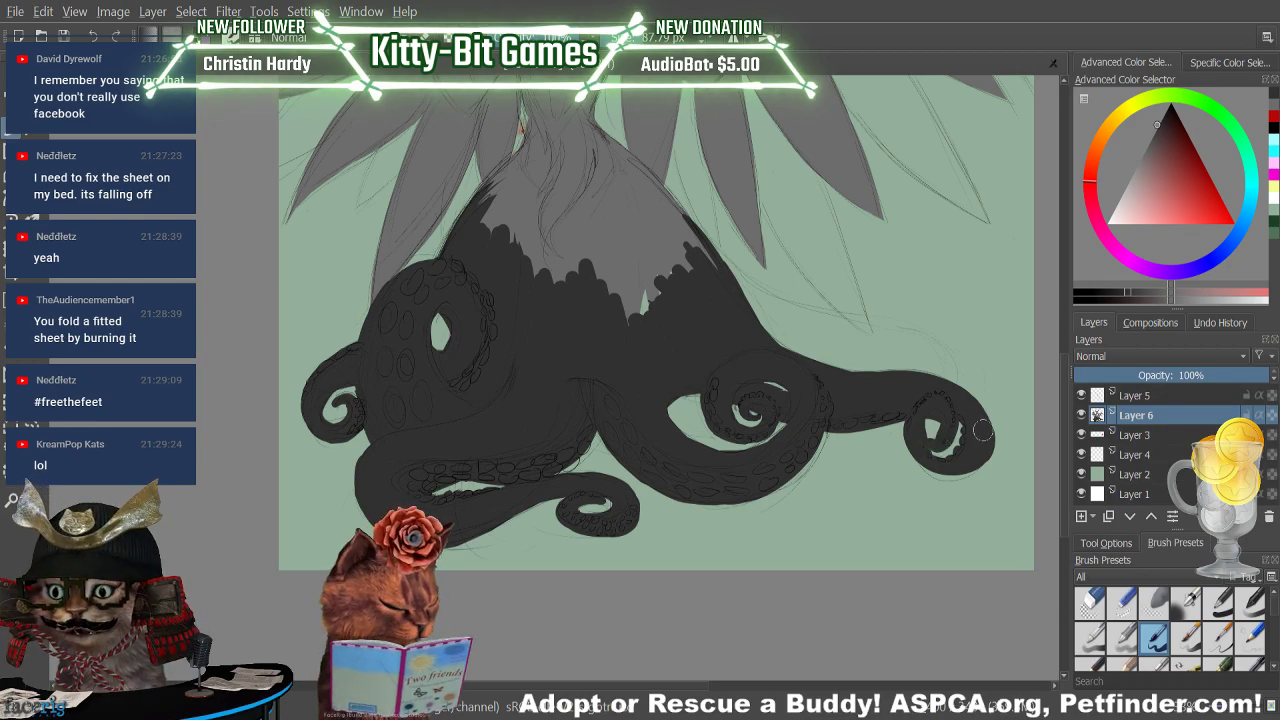
key(e)
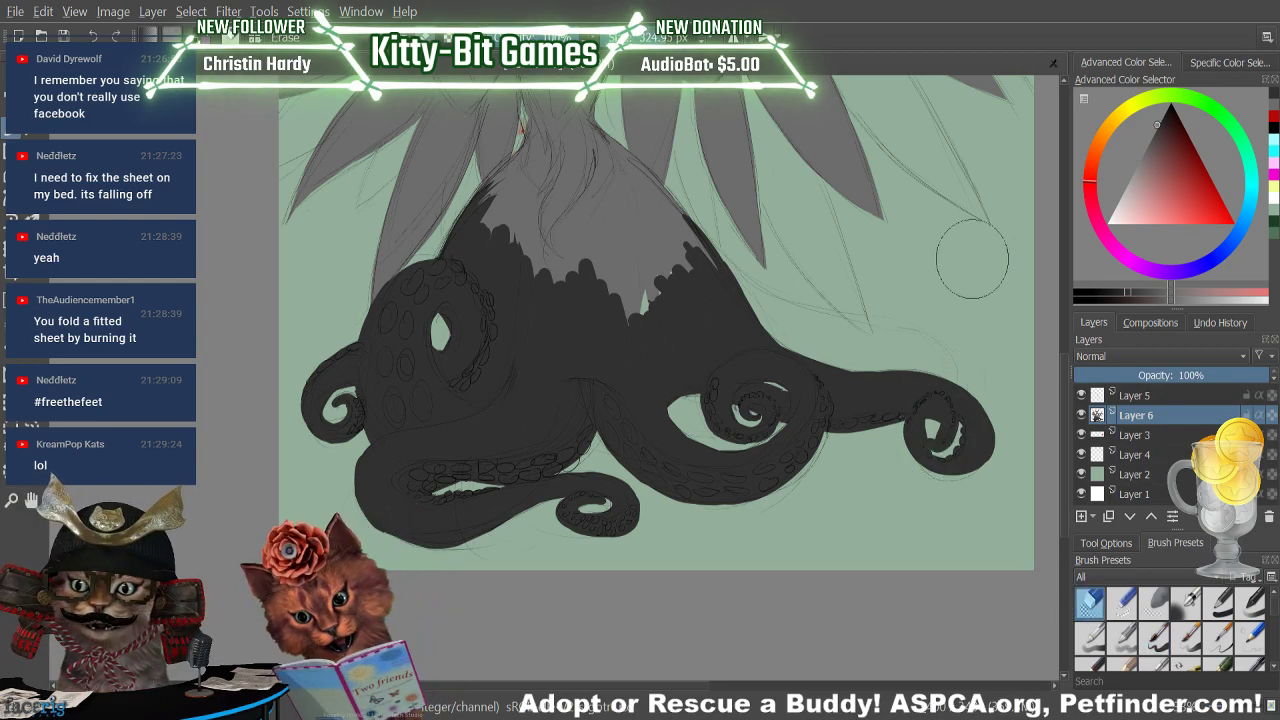
drag(934, 432, 929, 432)
key(bracketright)
key(bracketright)
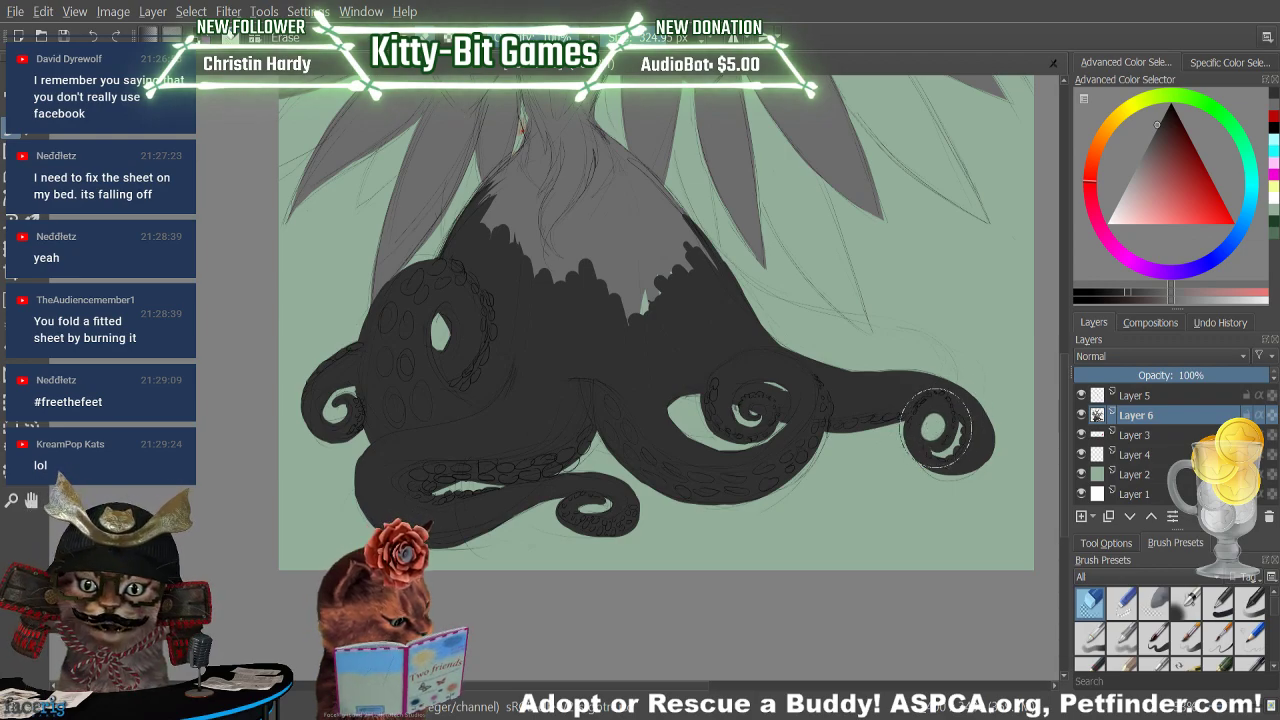
key(e)
Paint the upper right tentacle in near-black from the skirt's right edge out to its rounded end above the far-right curl
scroll(948, 418, up, 2)
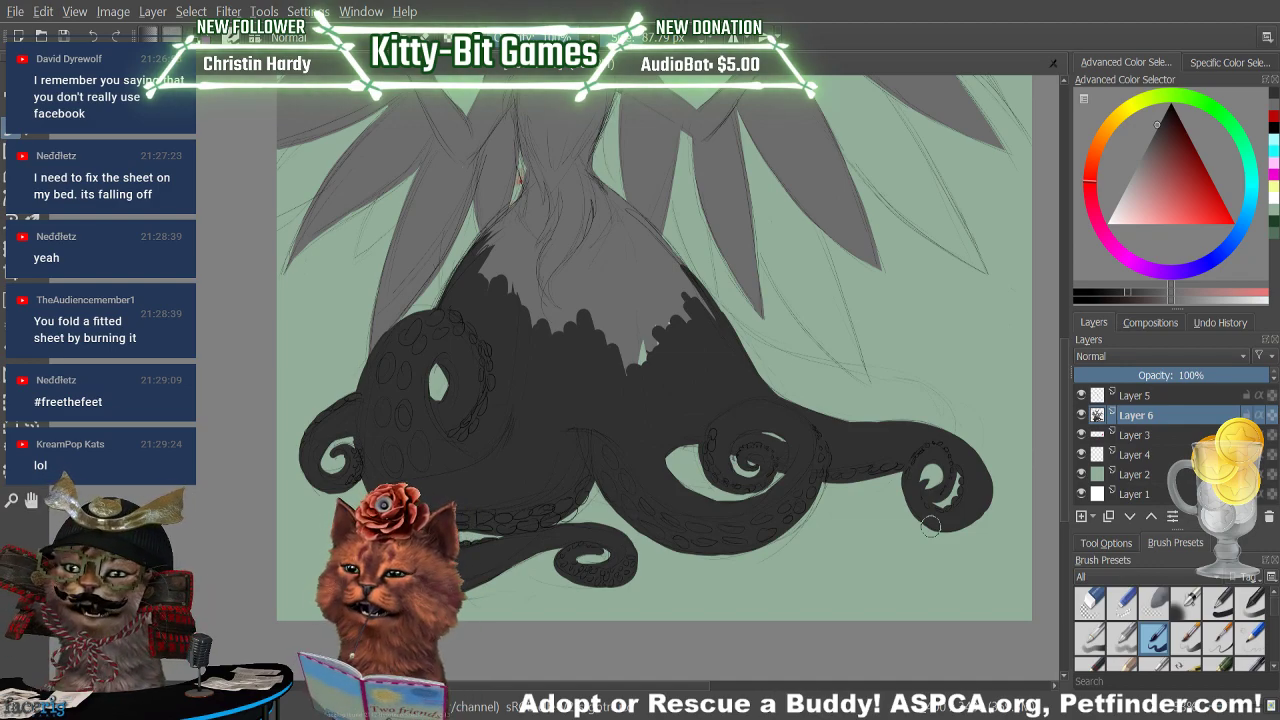
mouse_move(700, 302)
mouse_down()
mouse_move(790, 355)
mouse_move(712, 312)
mouse_move(818, 393)
mouse_up()
drag(754, 346, 878, 393)
mouse_move(752, 360)
mouse_down()
mouse_move(788, 376)
mouse_move(740, 345)
mouse_move(827, 407)
mouse_move(873, 408)
mouse_move(832, 414)
mouse_move(741, 372)
mouse_move(931, 410)
mouse_up()
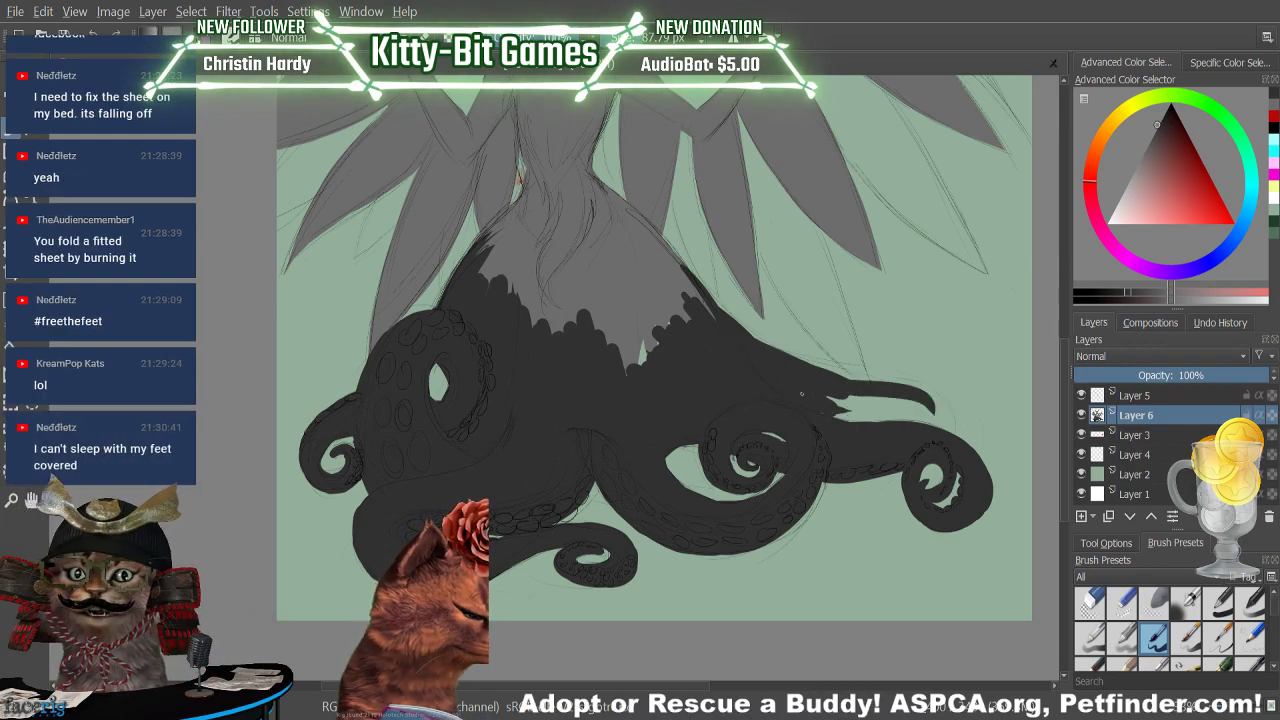
mouse_move(801, 393)
mouse_down()
mouse_move(922, 453)
mouse_move(804, 419)
mouse_move(838, 393)
mouse_move(815, 415)
mouse_move(811, 398)
mouse_move(924, 427)
mouse_move(856, 404)
mouse_move(824, 419)
mouse_move(940, 406)
mouse_move(859, 405)
mouse_move(951, 436)
mouse_move(897, 440)
mouse_move(963, 472)
mouse_move(940, 440)
mouse_move(856, 425)
mouse_move(834, 404)
mouse_move(882, 429)
mouse_move(853, 387)
mouse_up()
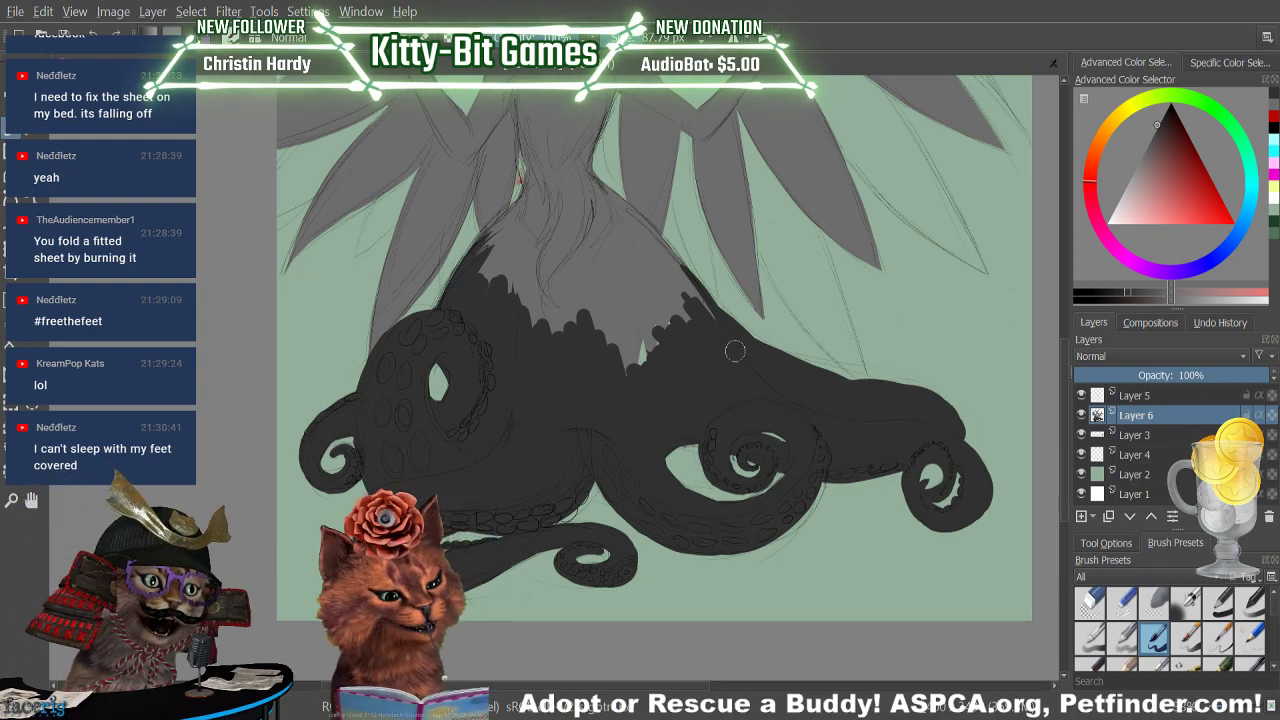
drag(766, 363, 873, 389)
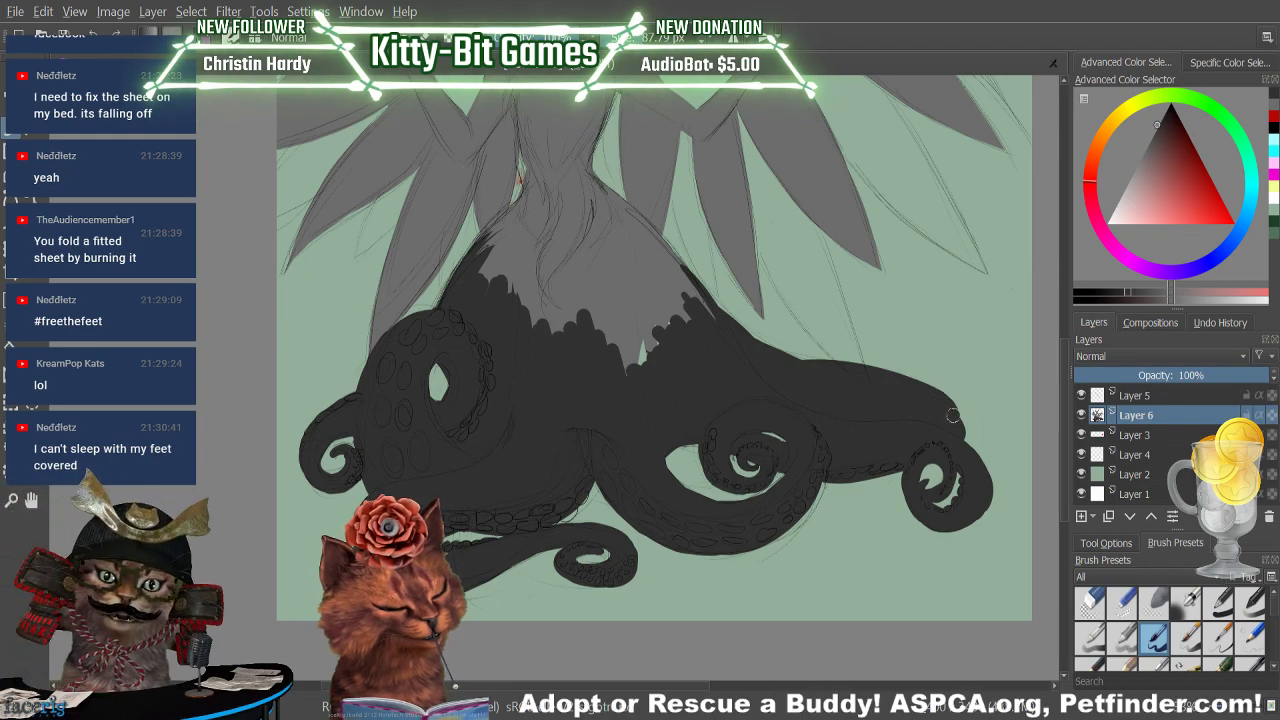
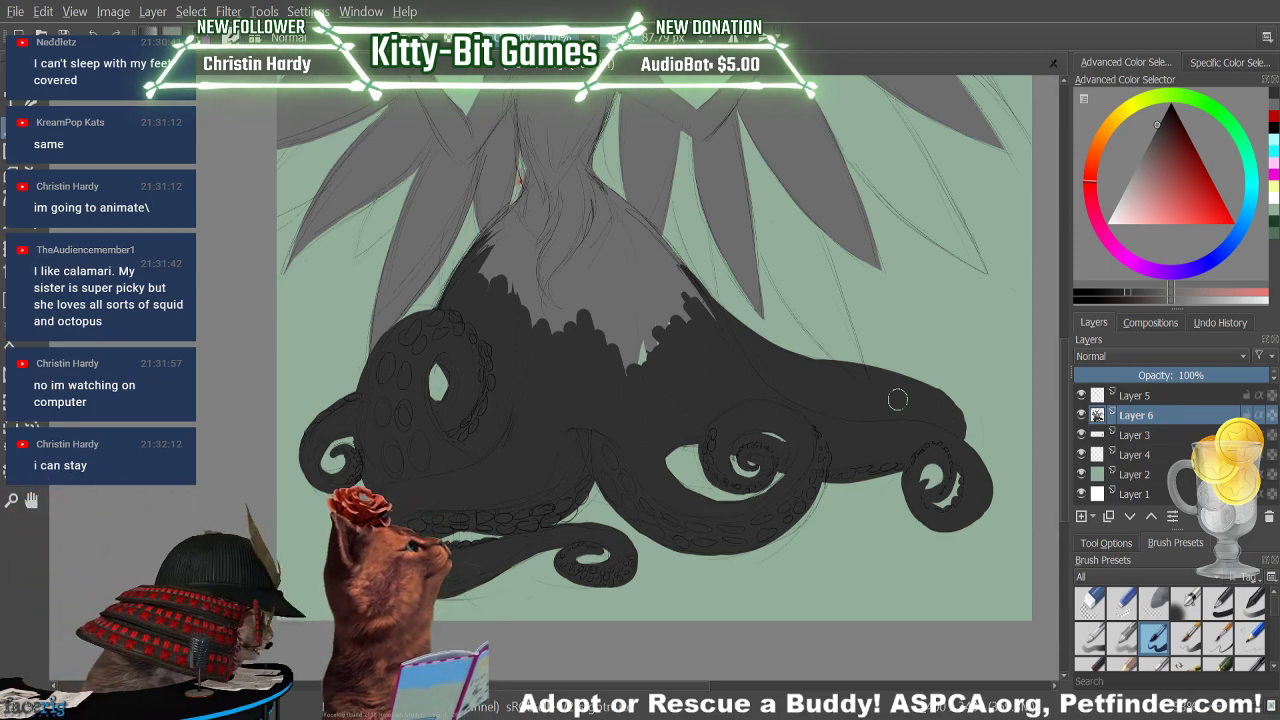
Cover the remaining gap at the skirt's ragged edge in near-black and round off the scallops along its right half
key(ctrl+shift+z)
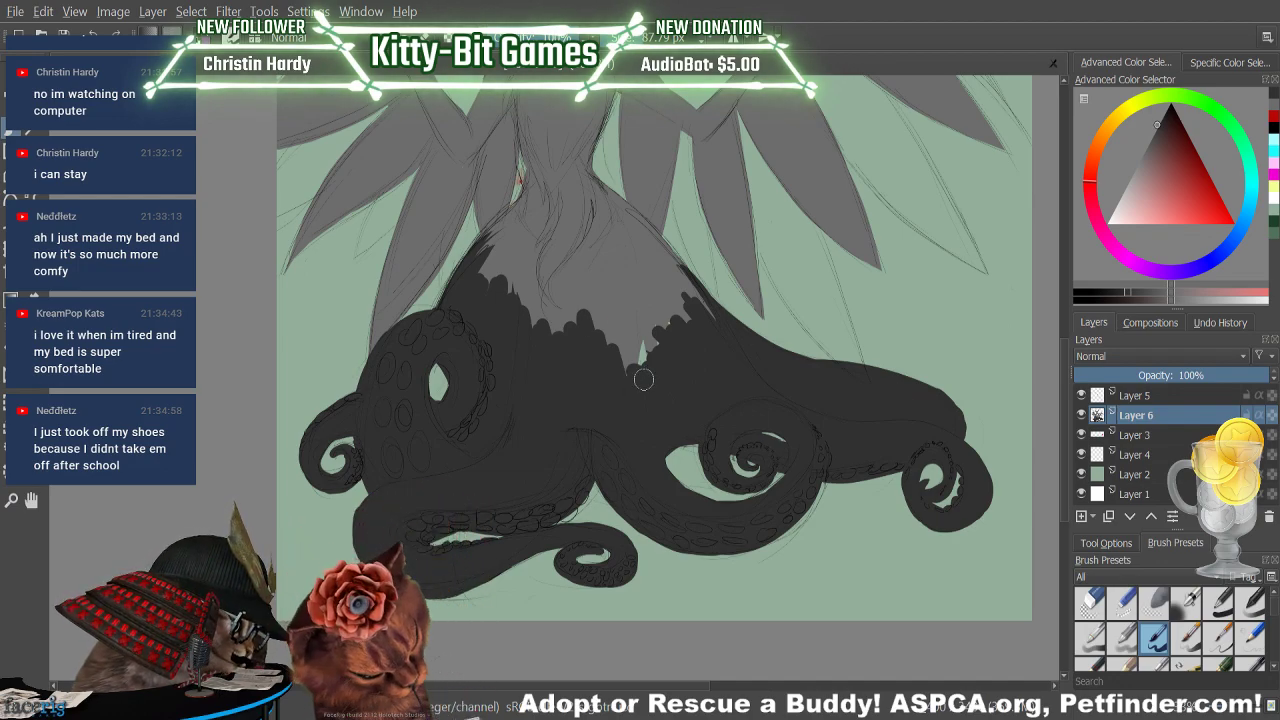
mouse_move(630, 358)
mouse_down()
mouse_move(677, 373)
mouse_move(674, 356)
mouse_move(619, 330)
mouse_move(649, 370)
mouse_move(618, 329)
mouse_move(679, 359)
mouse_move(657, 315)
mouse_move(707, 333)
mouse_move(680, 272)
mouse_up()
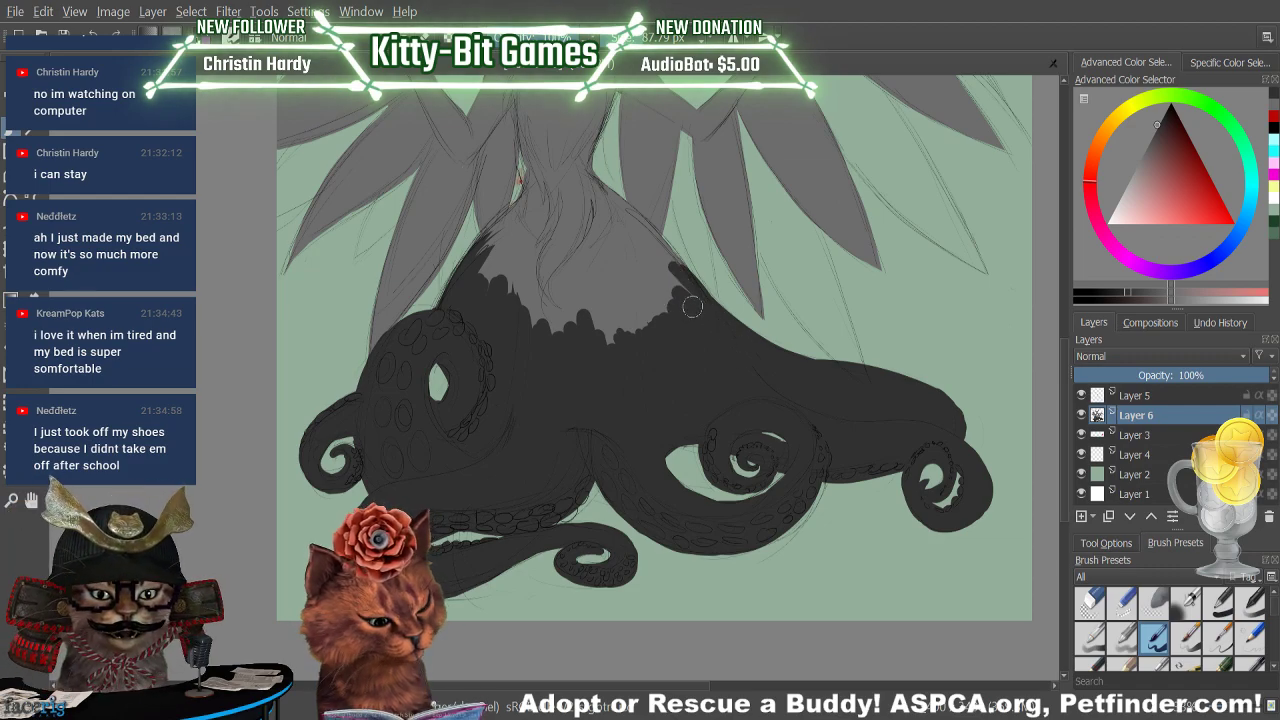
mouse_move(605, 325)
mouse_down()
mouse_move(645, 370)
mouse_move(610, 291)
mouse_move(666, 352)
mouse_move(622, 299)
mouse_move(645, 309)
mouse_move(615, 240)
mouse_move(673, 322)
mouse_move(664, 290)
mouse_move(694, 313)
mouse_move(658, 261)
mouse_move(709, 312)
mouse_up()
Try near-black strokes on the creature's right-hand eye and undo them
drag(1066, 373, 1062, 288)
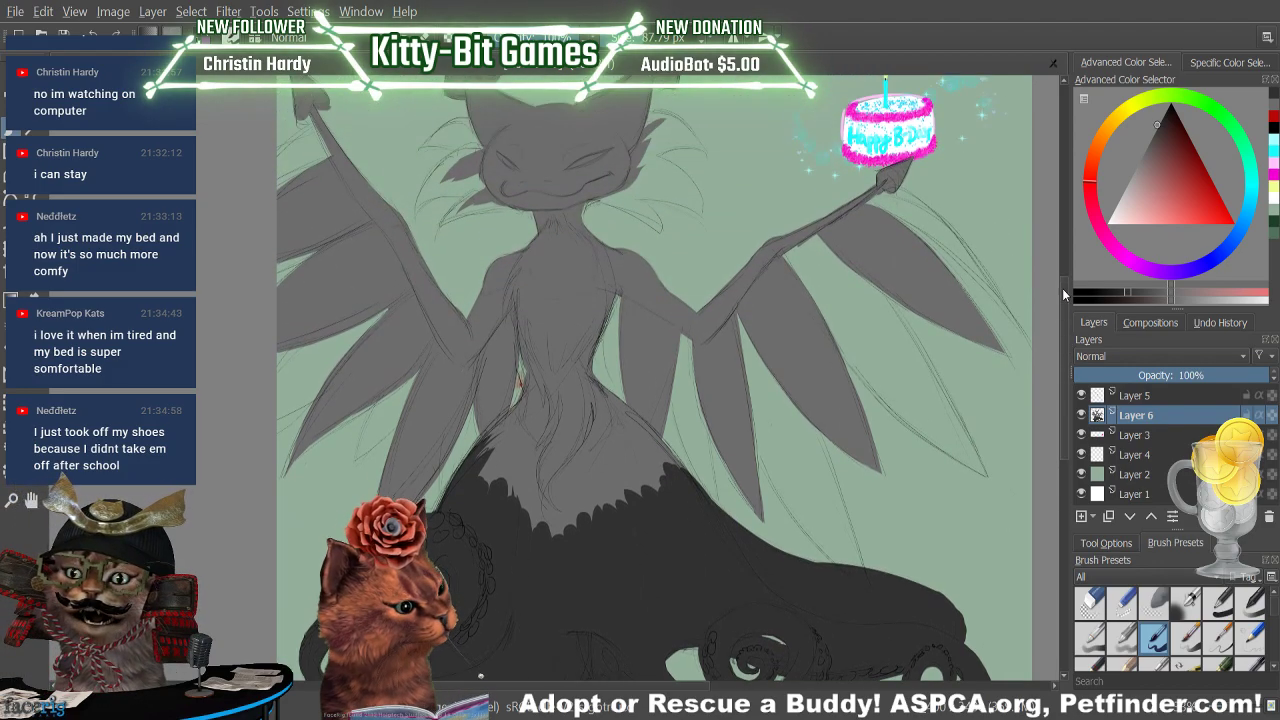
scroll(1063, 288, up, 5)
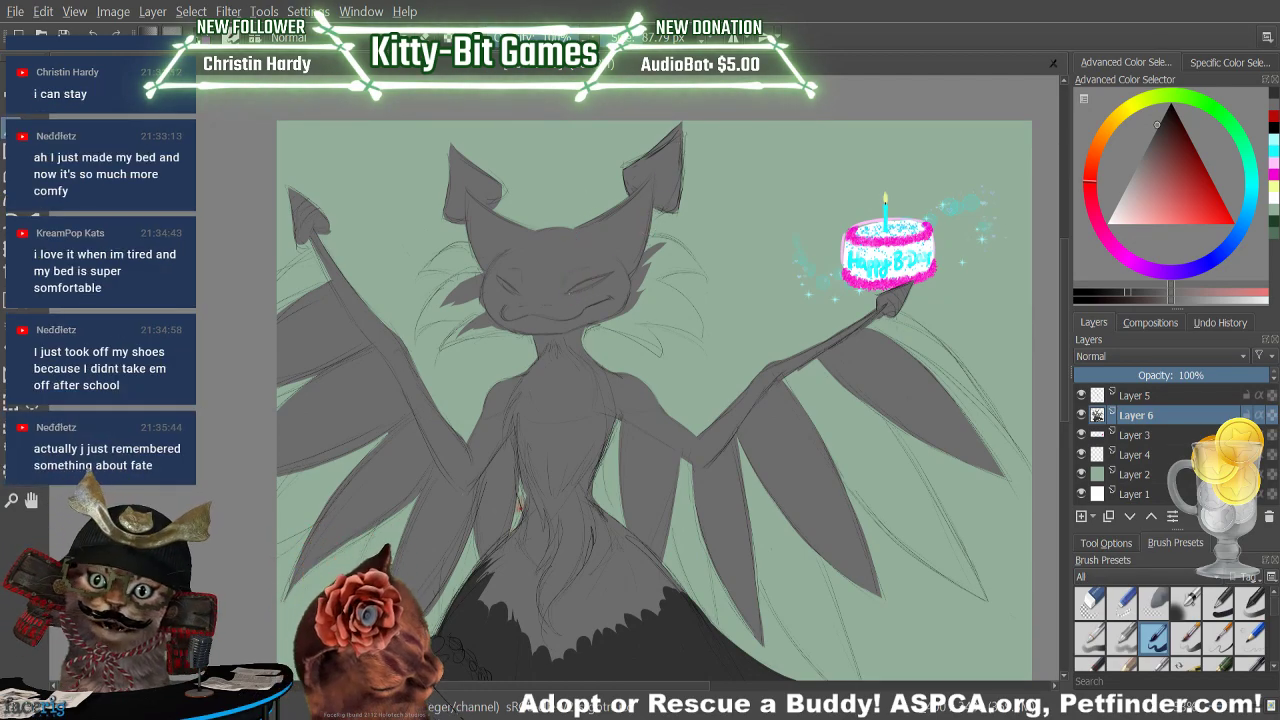
drag(568, 293, 589, 283)
mouse_move(599, 276)
mouse_down()
mouse_move(609, 269)
mouse_move(585, 288)
mouse_move(607, 275)
mouse_up()
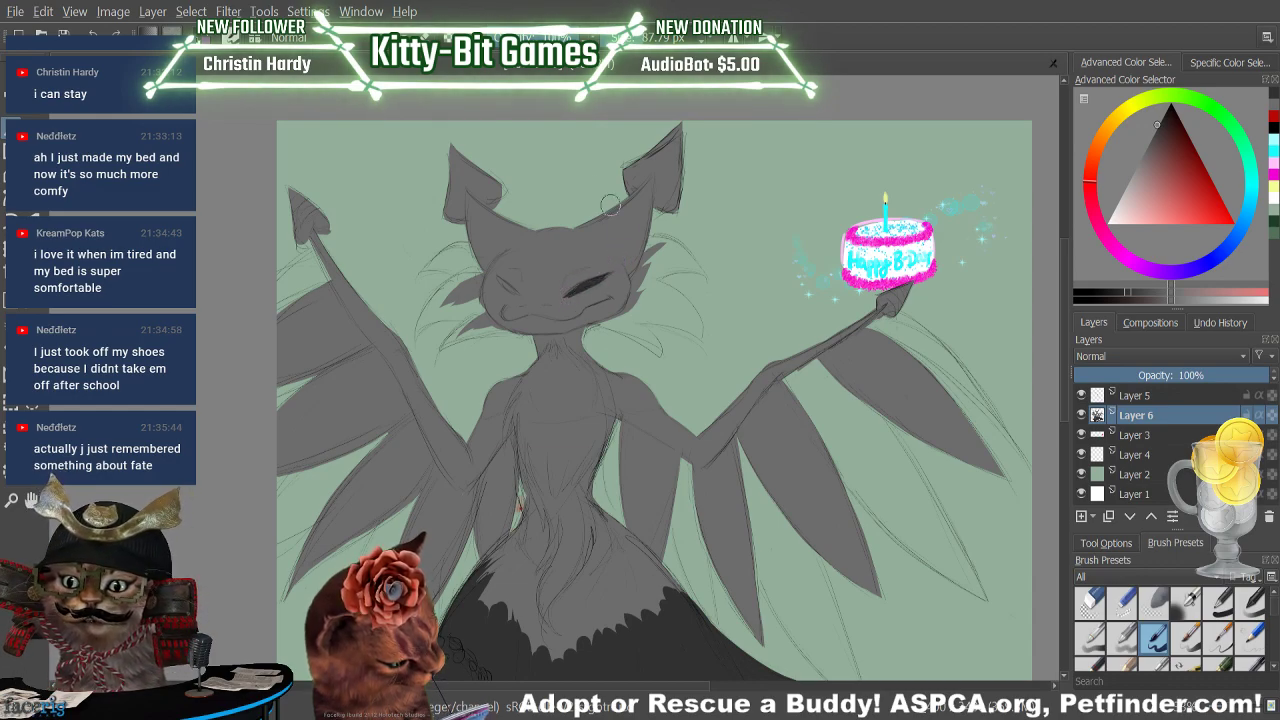
click(92, 33)
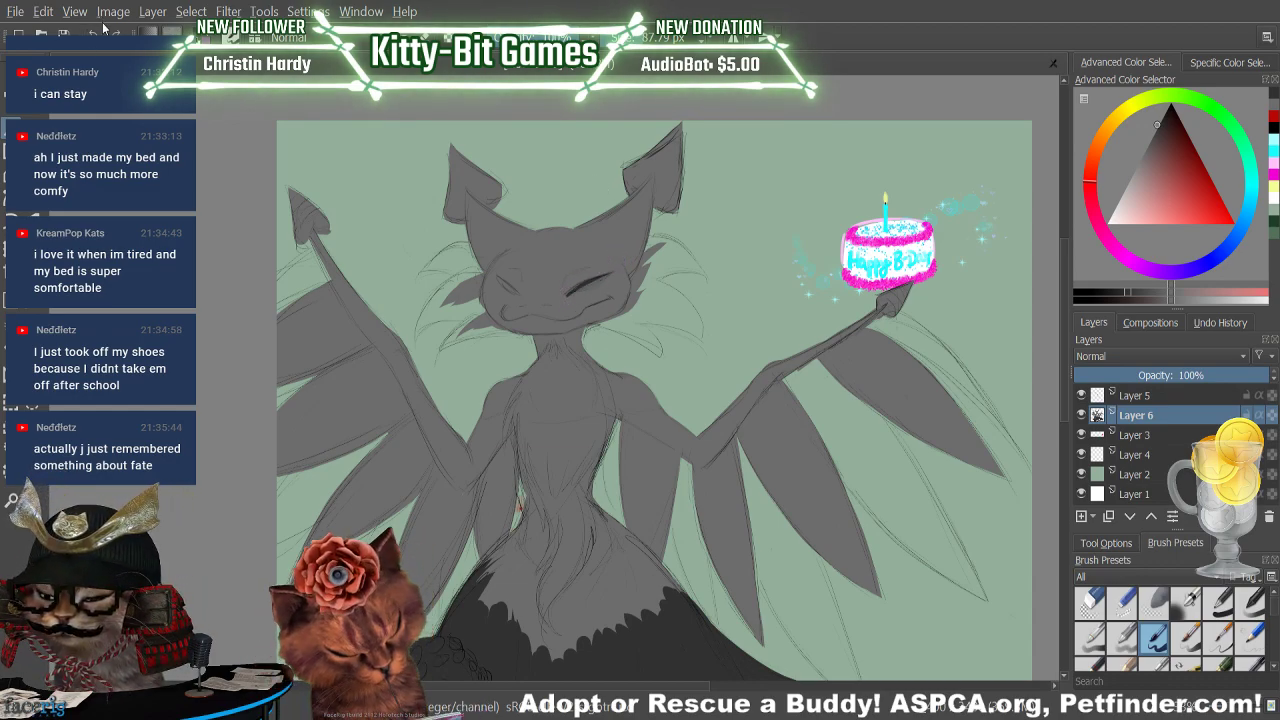
click(92, 33)
click(92, 33)
click(95, 33)
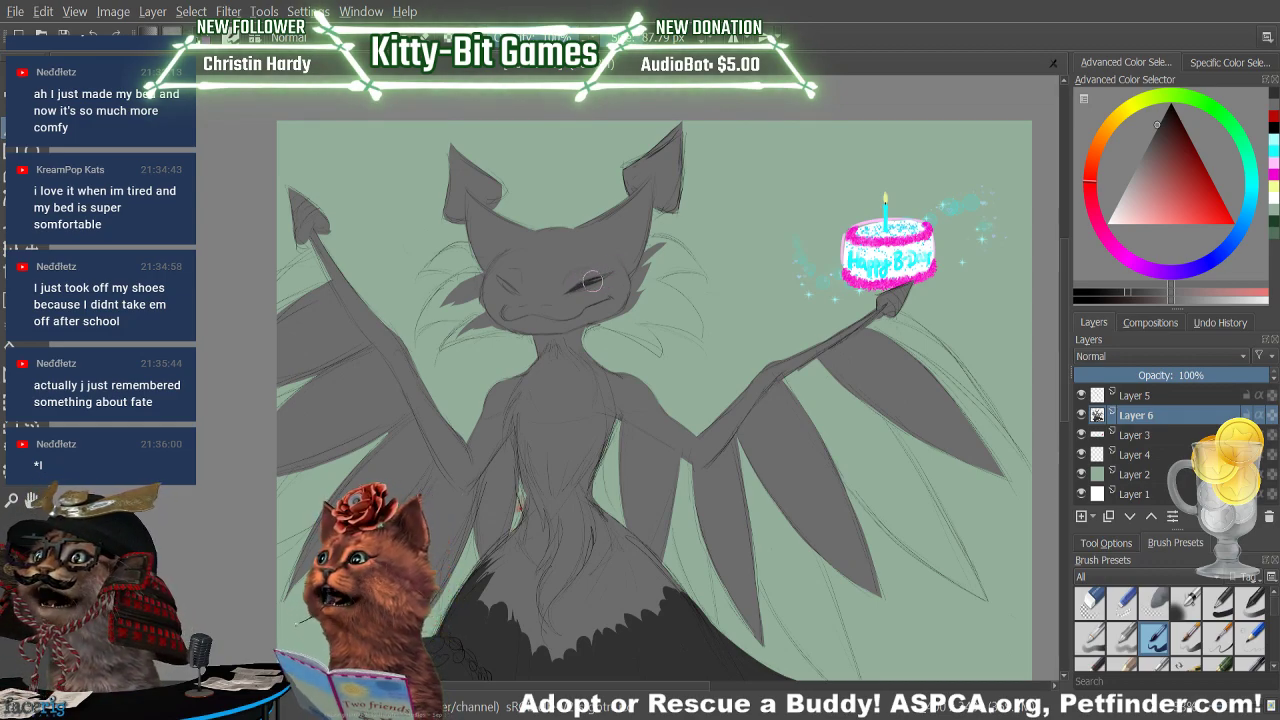
key(ctrl+z)
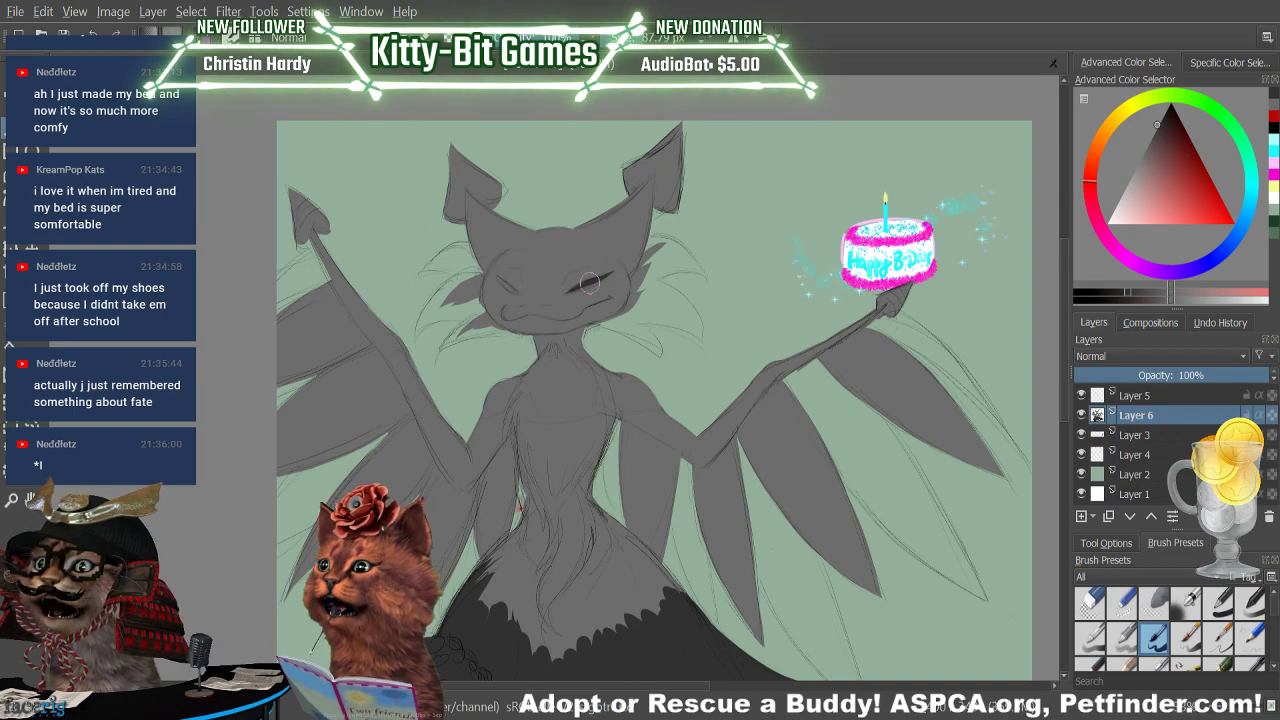
Paint both of the creature's slanted eyes and its nostrils in near-black
drag(579, 287, 583, 283)
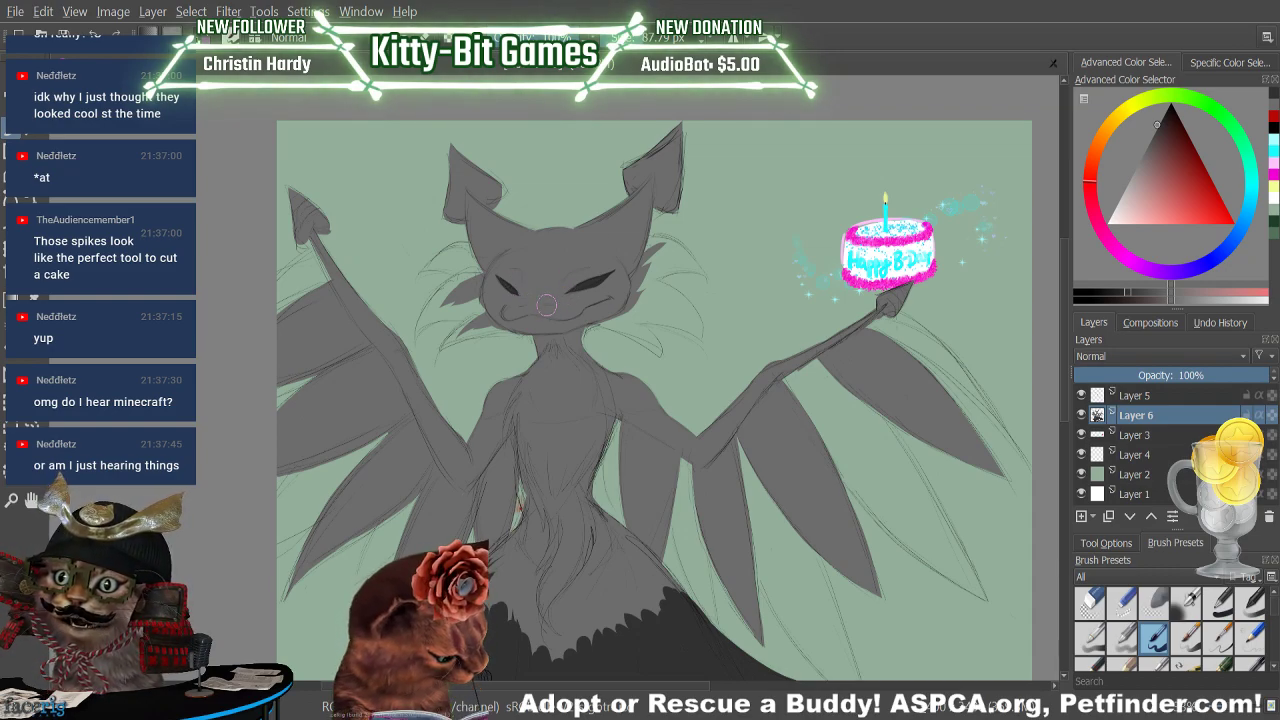
drag(545, 305, 525, 305)
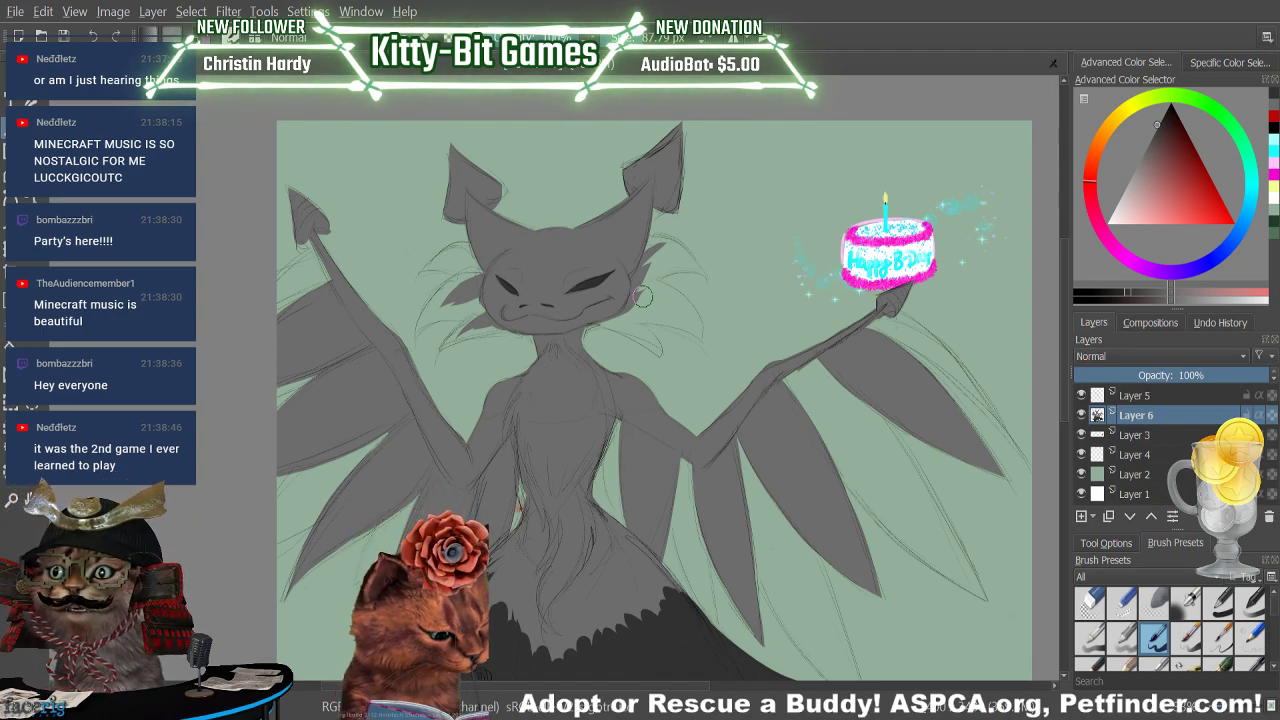
Pick the body's lighter grey as the painting colour and reselect Layer 6 after trying the eraser on Layer 5
click(1273, 108)
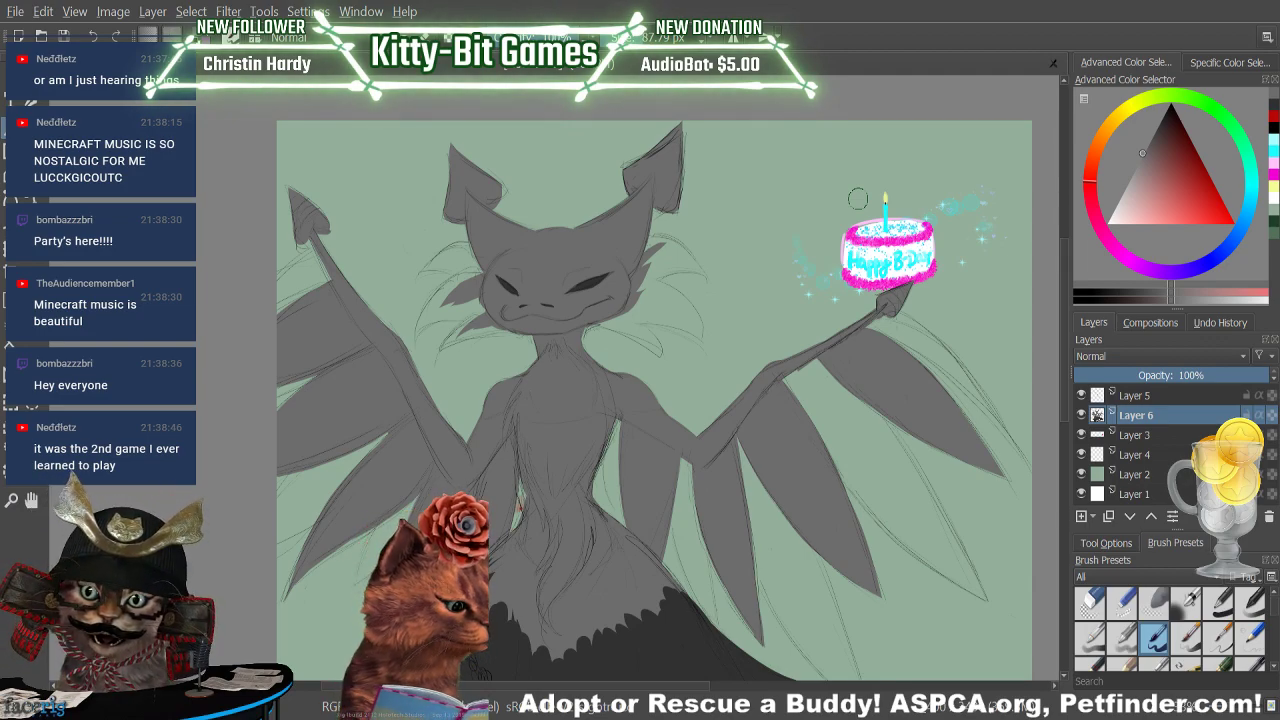
click(1147, 401)
click(1148, 421)
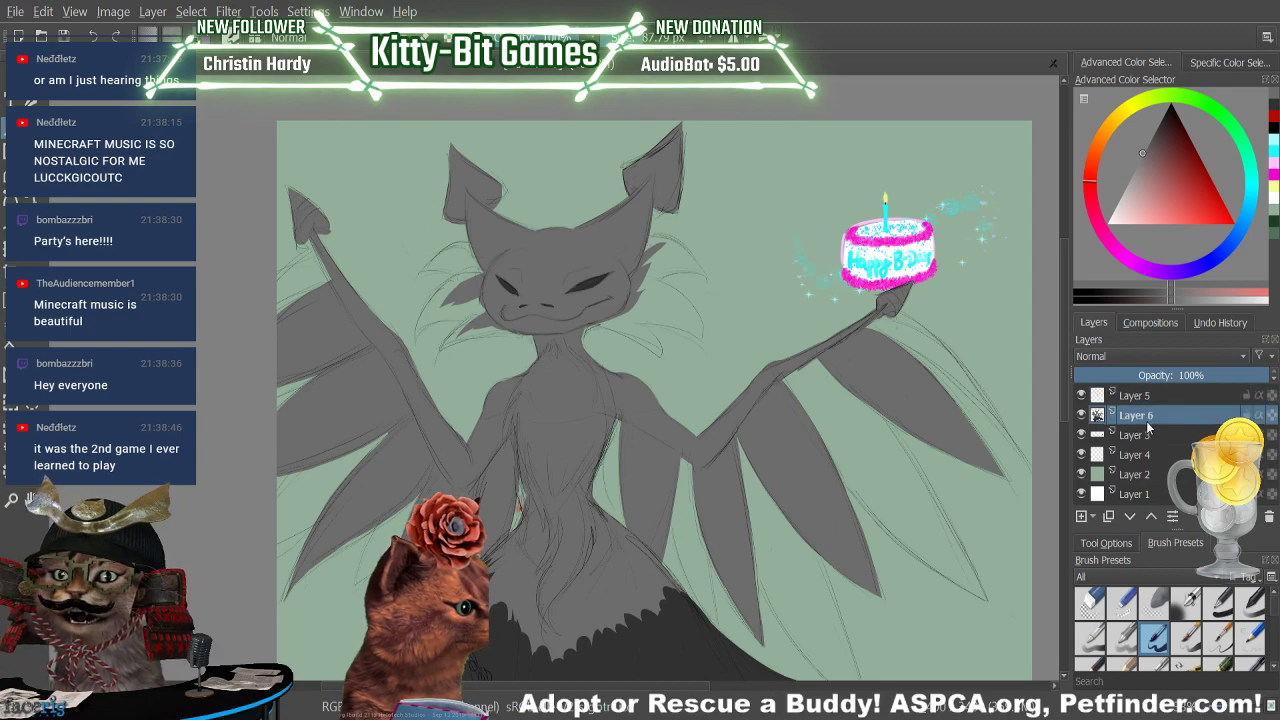
click(1142, 437)
click(1145, 400)
key(e)
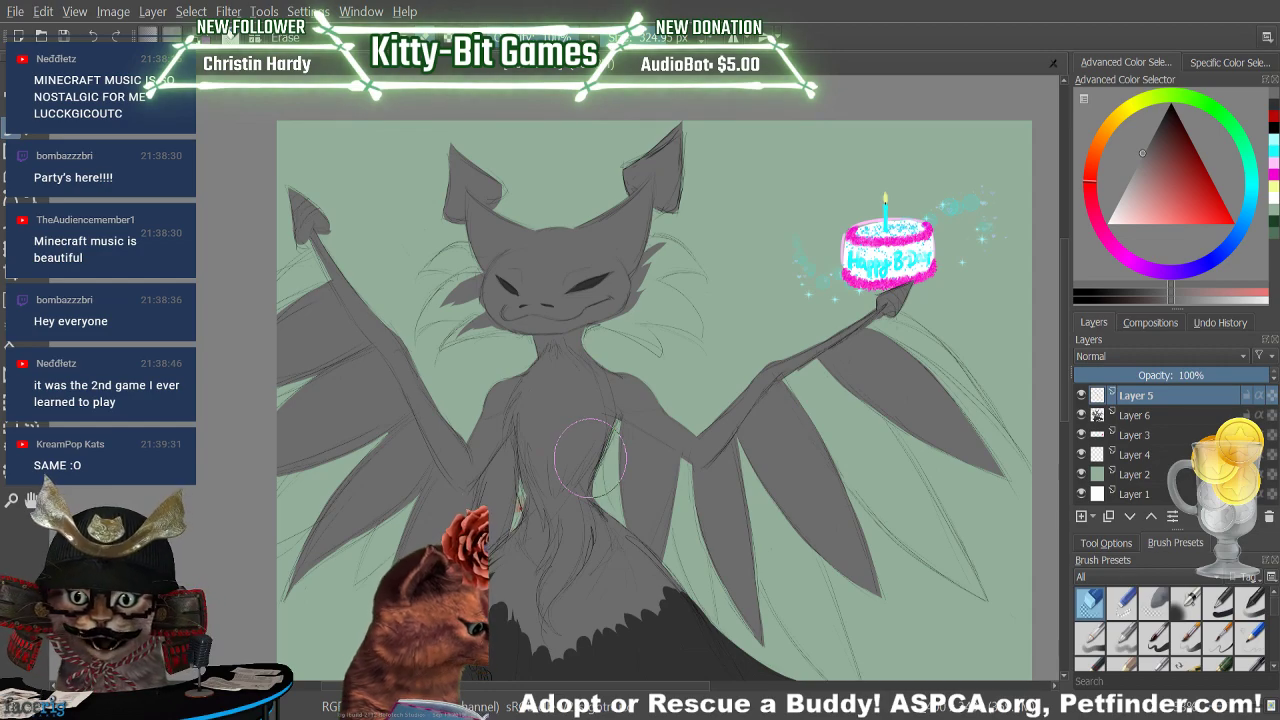
key(e)
click(1136, 416)
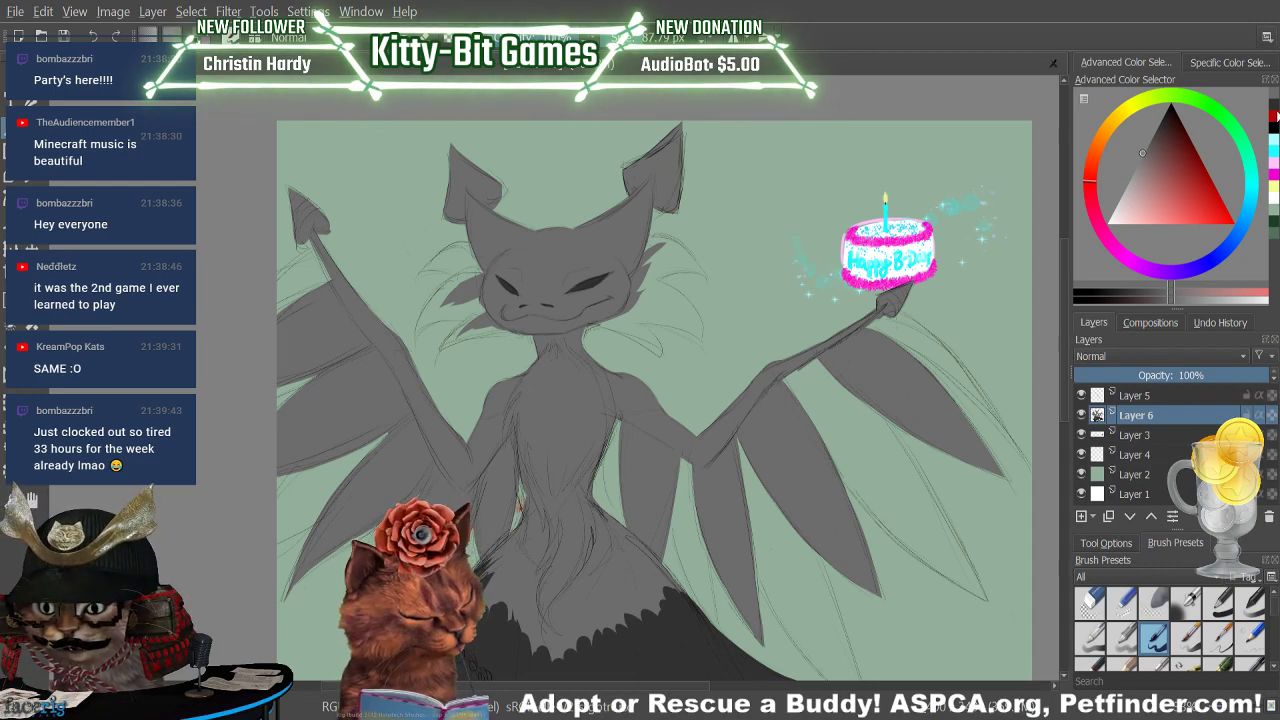
click(1272, 117)
drag(545, 352, 535, 465)
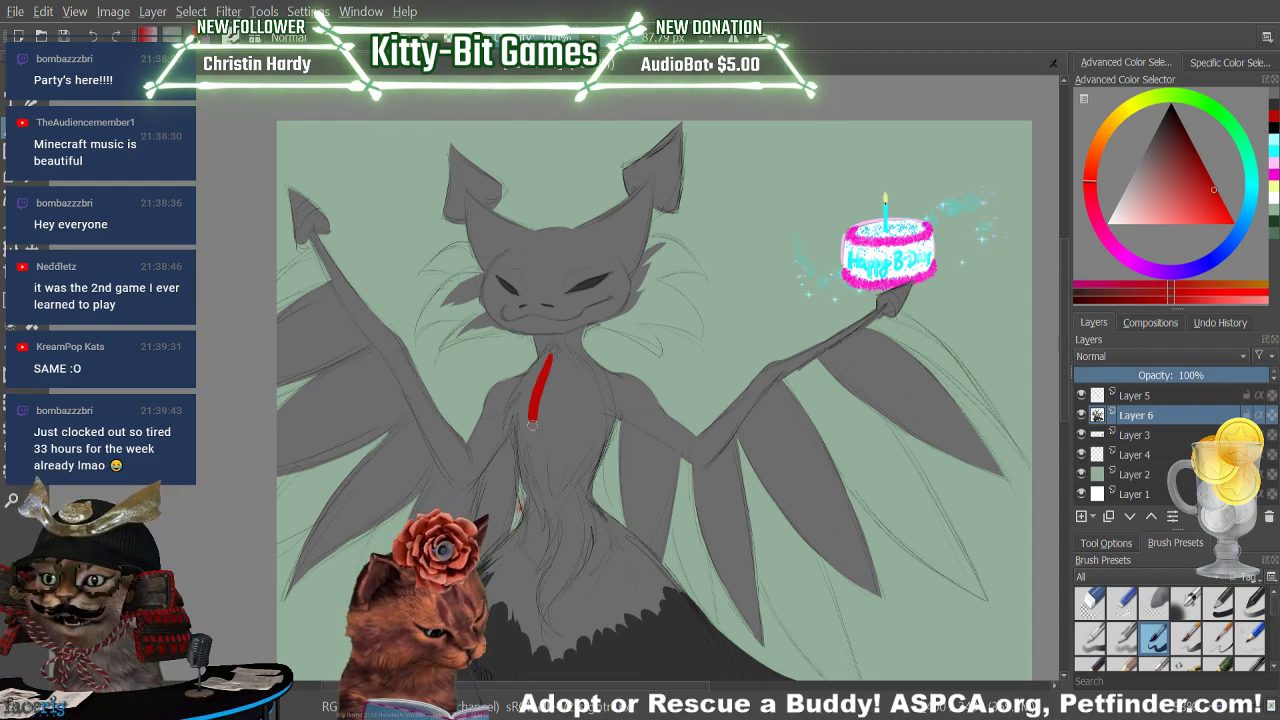
key(ctrl+z)
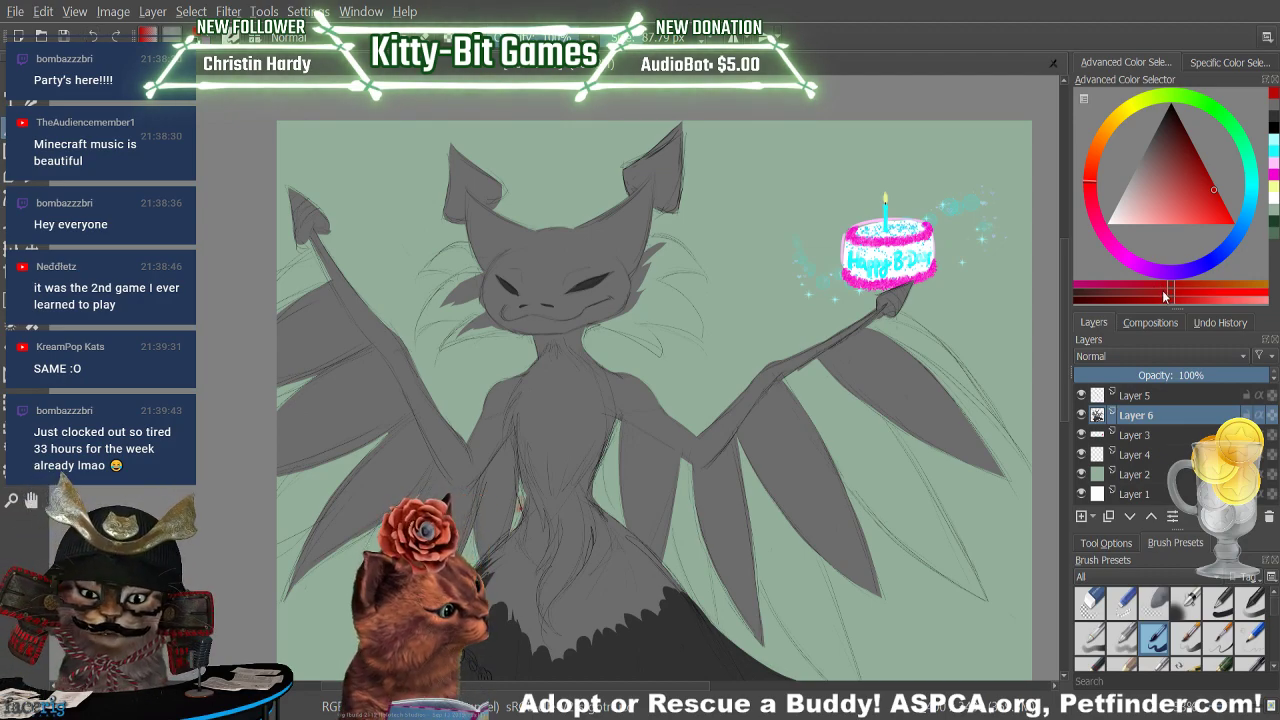
click(1121, 296)
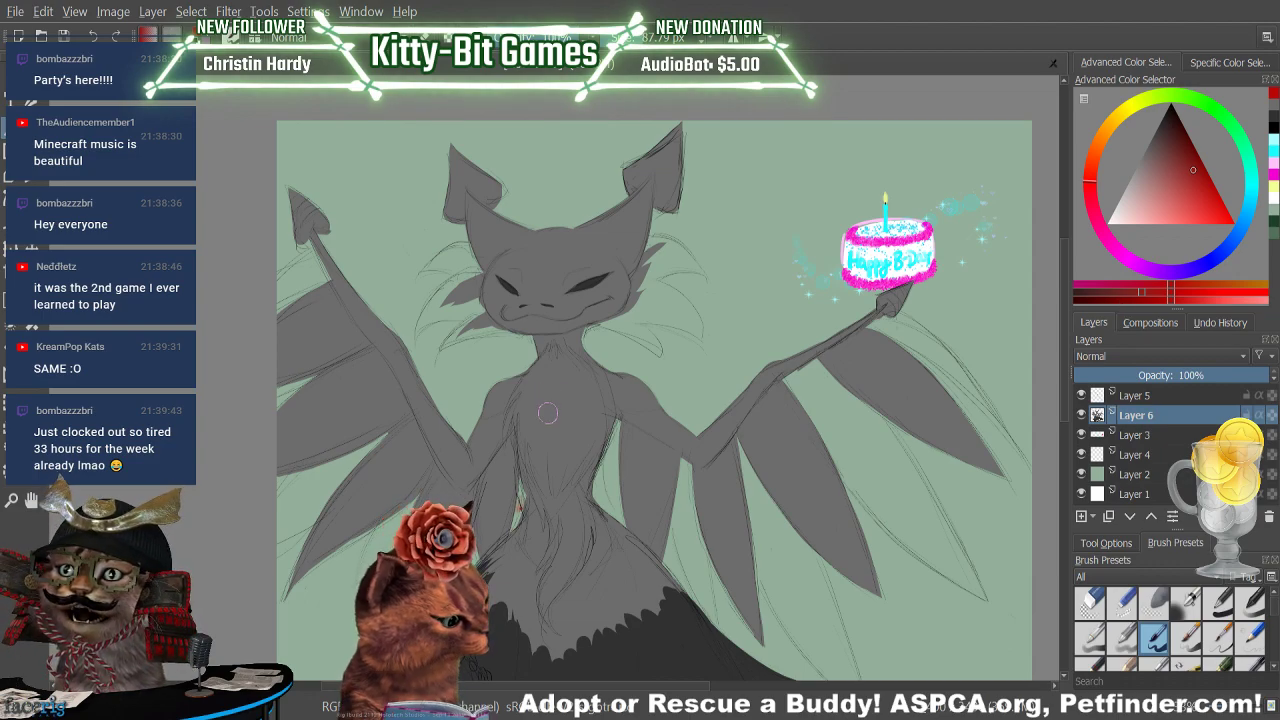
drag(550, 370, 542, 468)
key(ctrl+z)
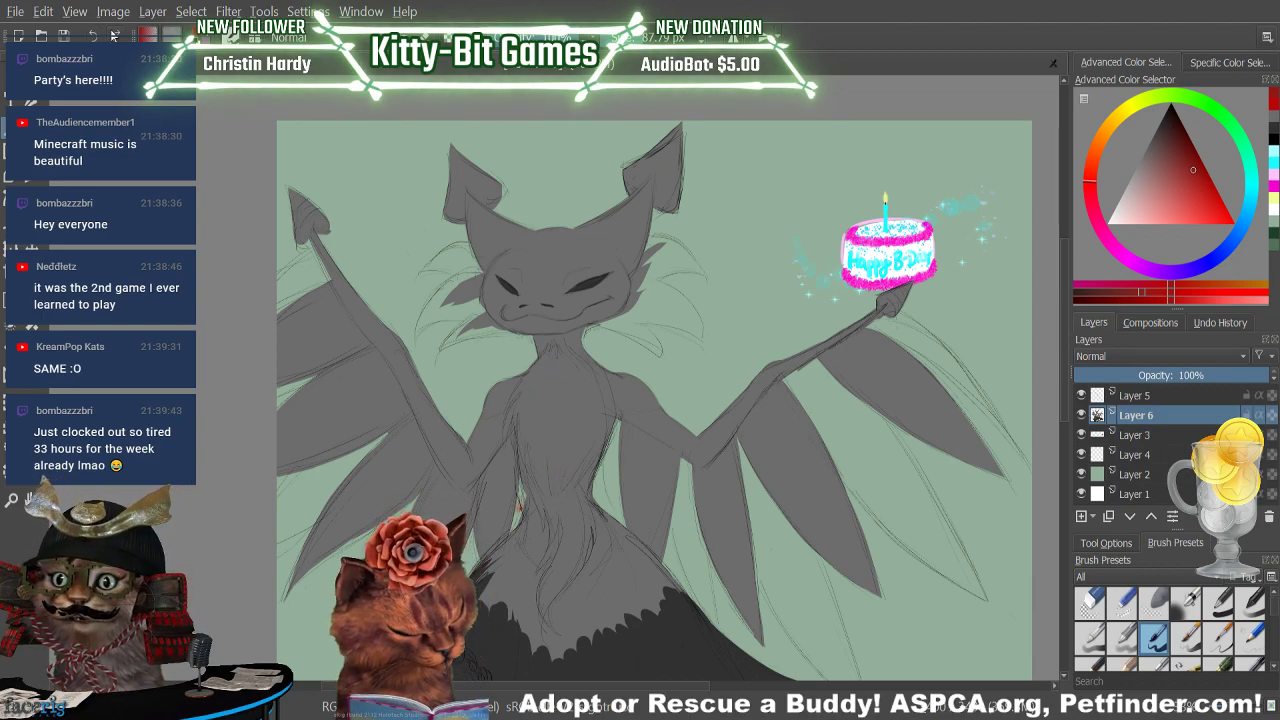
mouse_move(1180, 176)
mouse_down()
mouse_move(1104, 167)
mouse_move(1177, 173)
mouse_move(1185, 192)
mouse_up()
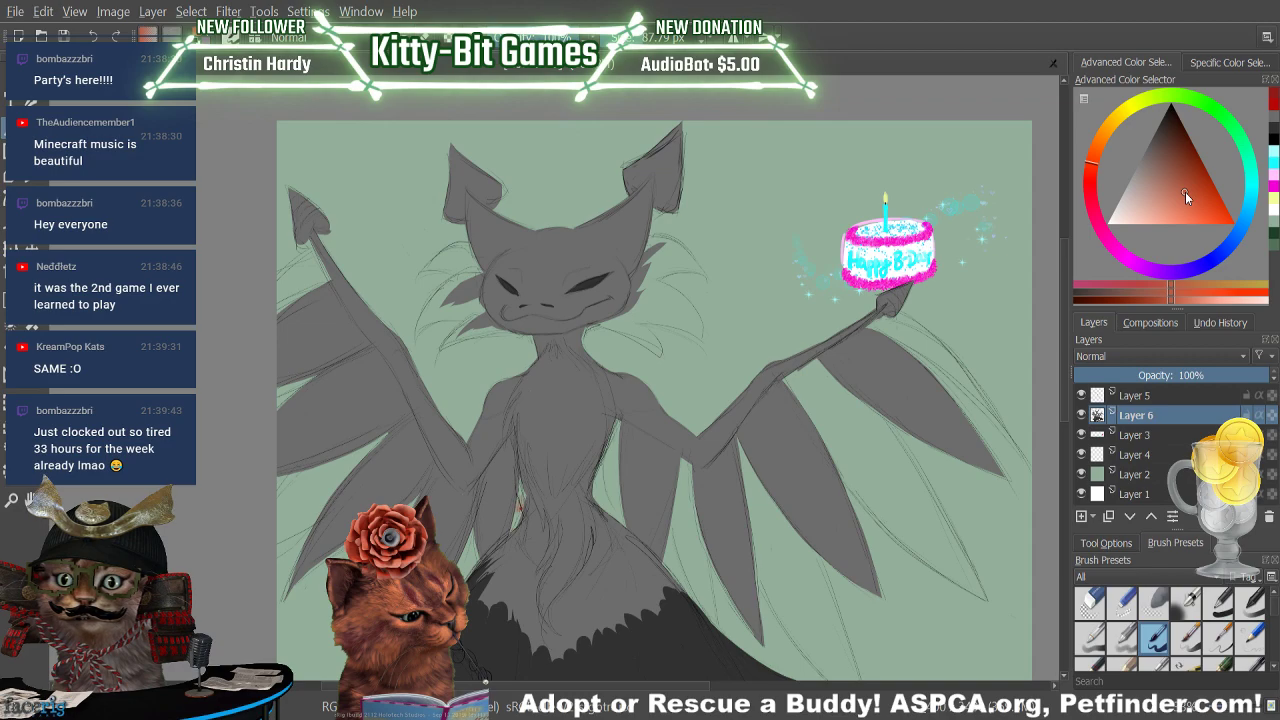
click(1168, 300)
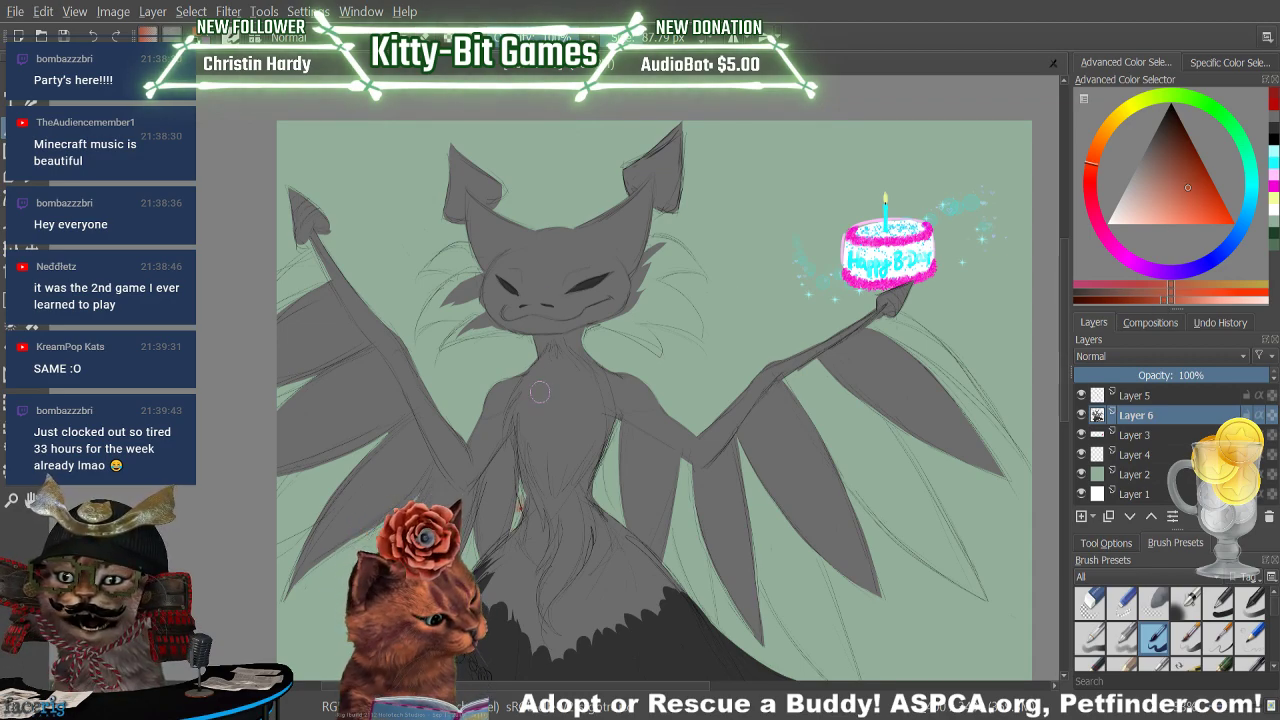
drag(545, 364, 532, 458)
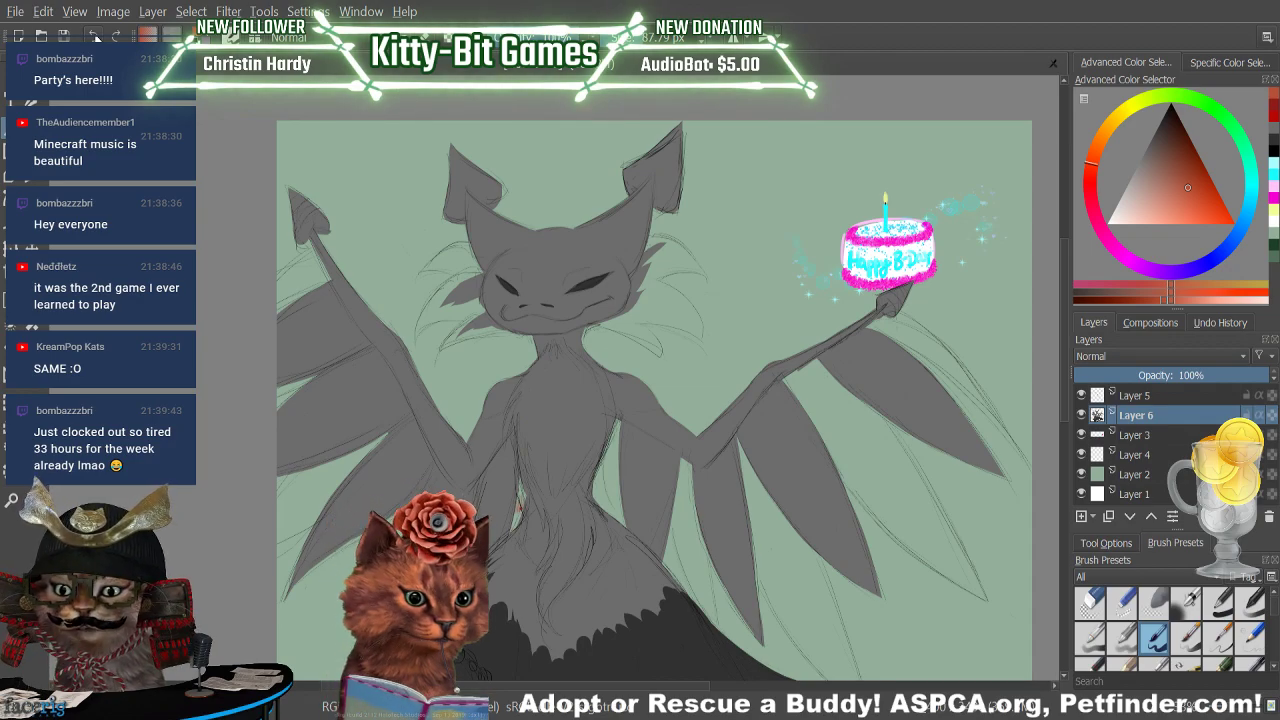
click(1155, 300)
drag(545, 350, 540, 462)
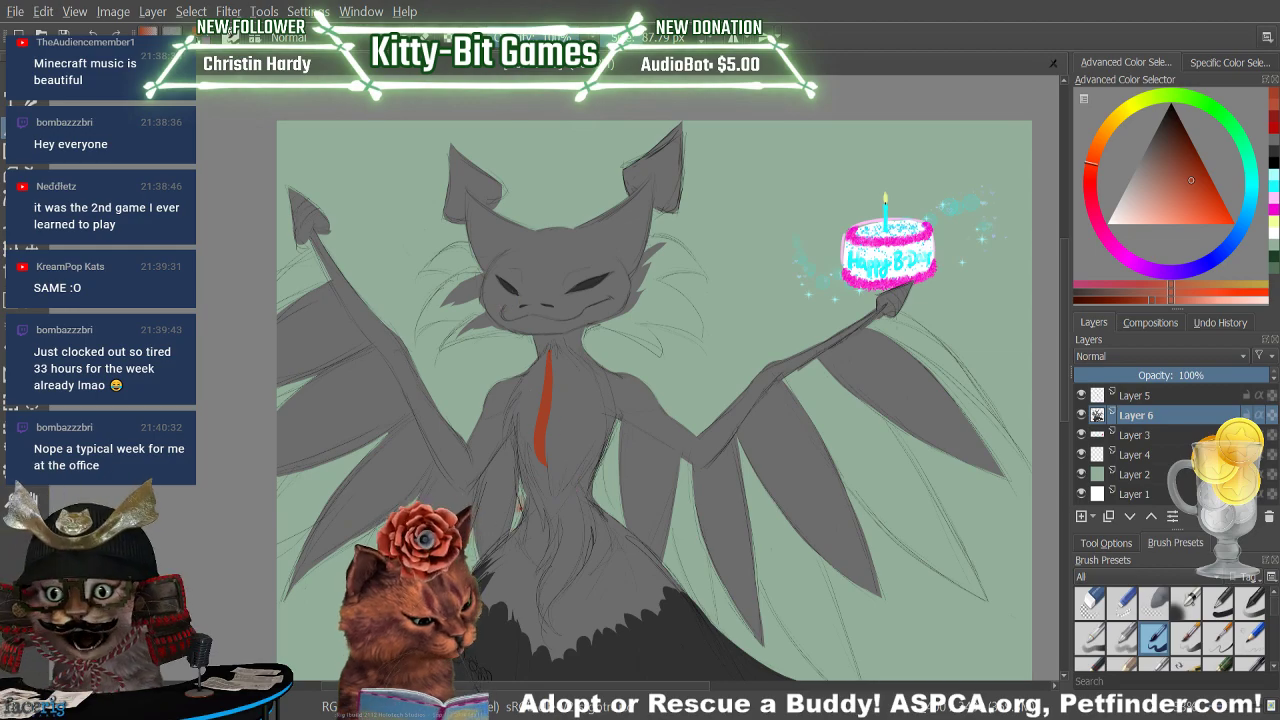
key(ctrl+z)
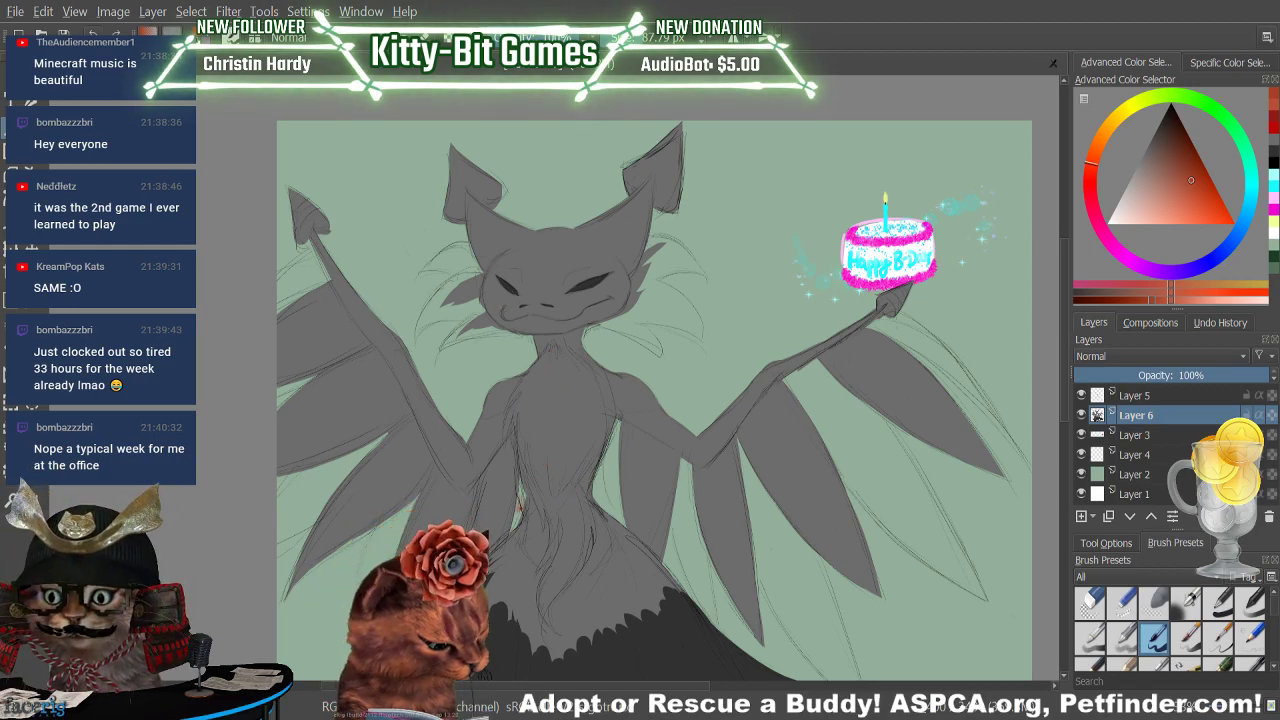
Mix a dark red brush color for the chest fur, trying a lighter shade on the chest and undoing that stroke
click(1091, 172)
click(1158, 299)
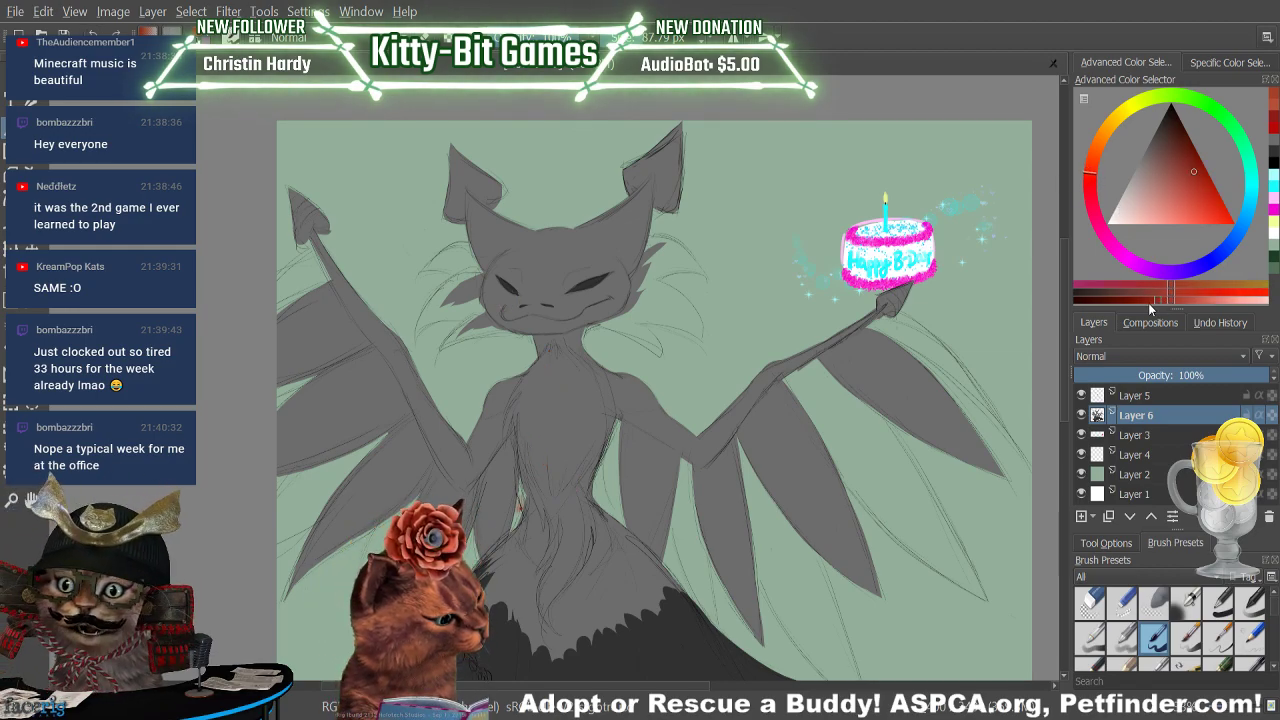
drag(549, 352, 535, 465)
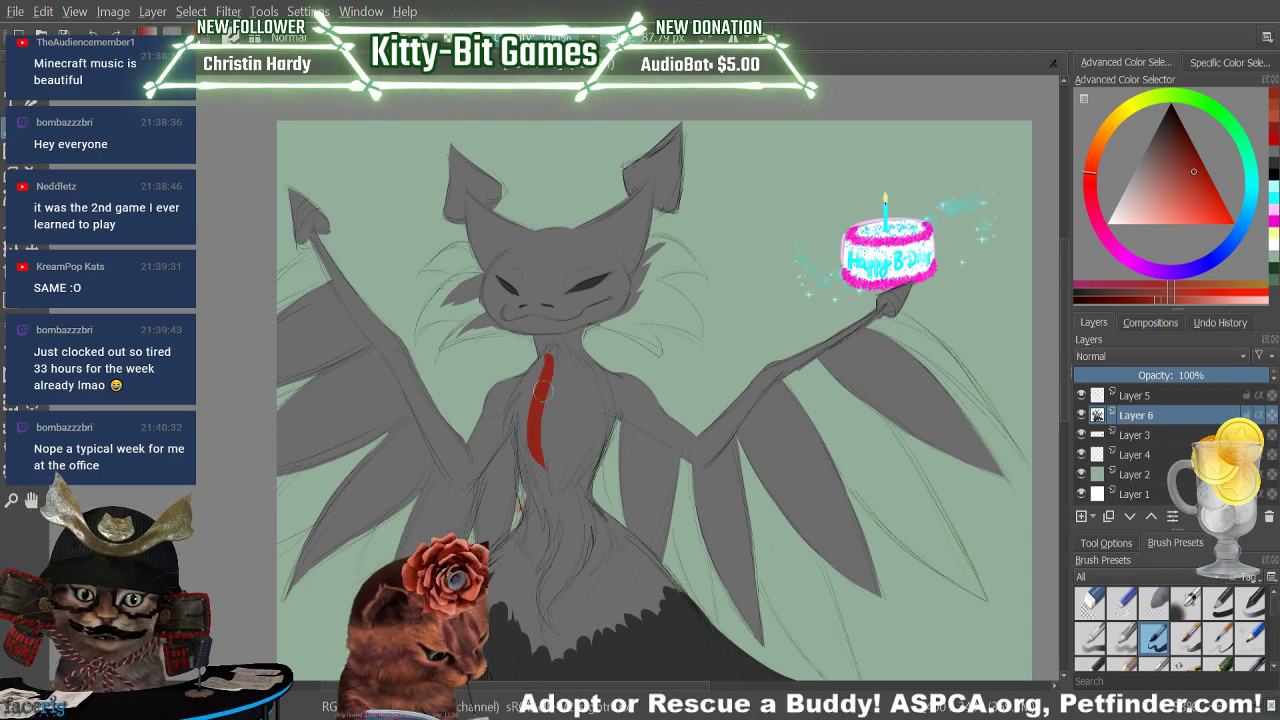
key(ctrl+z)
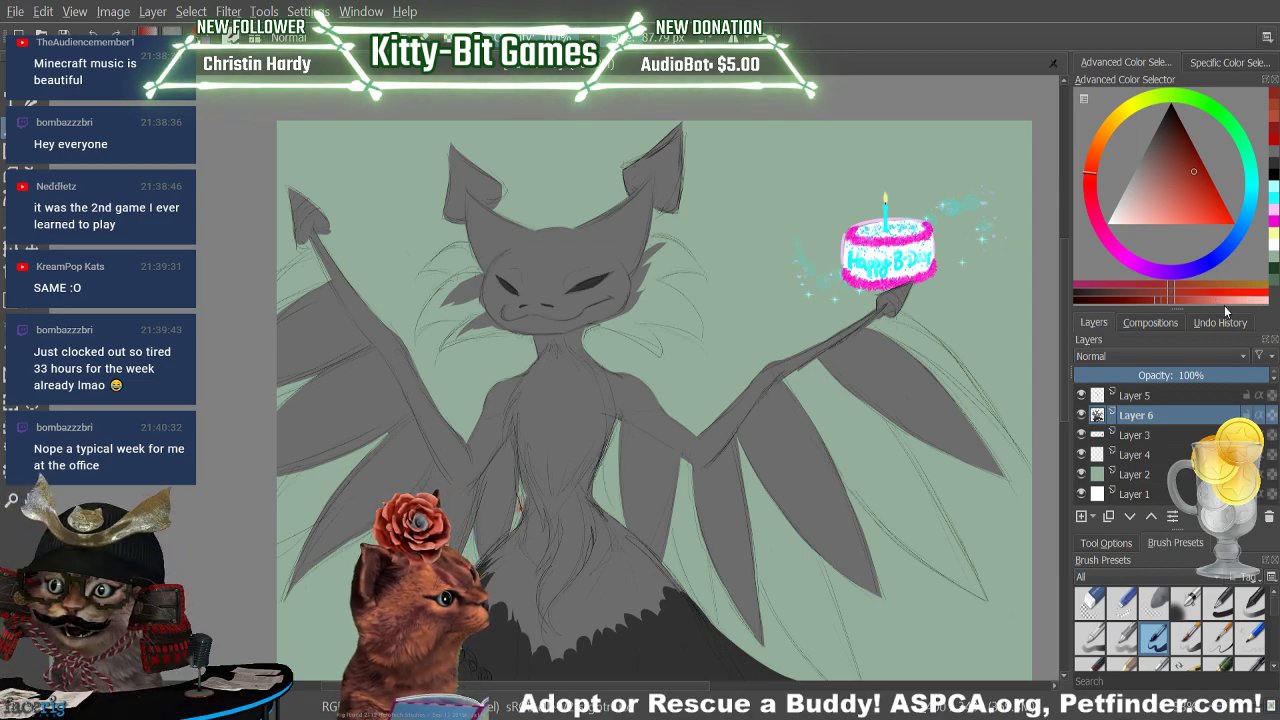
click(1128, 306)
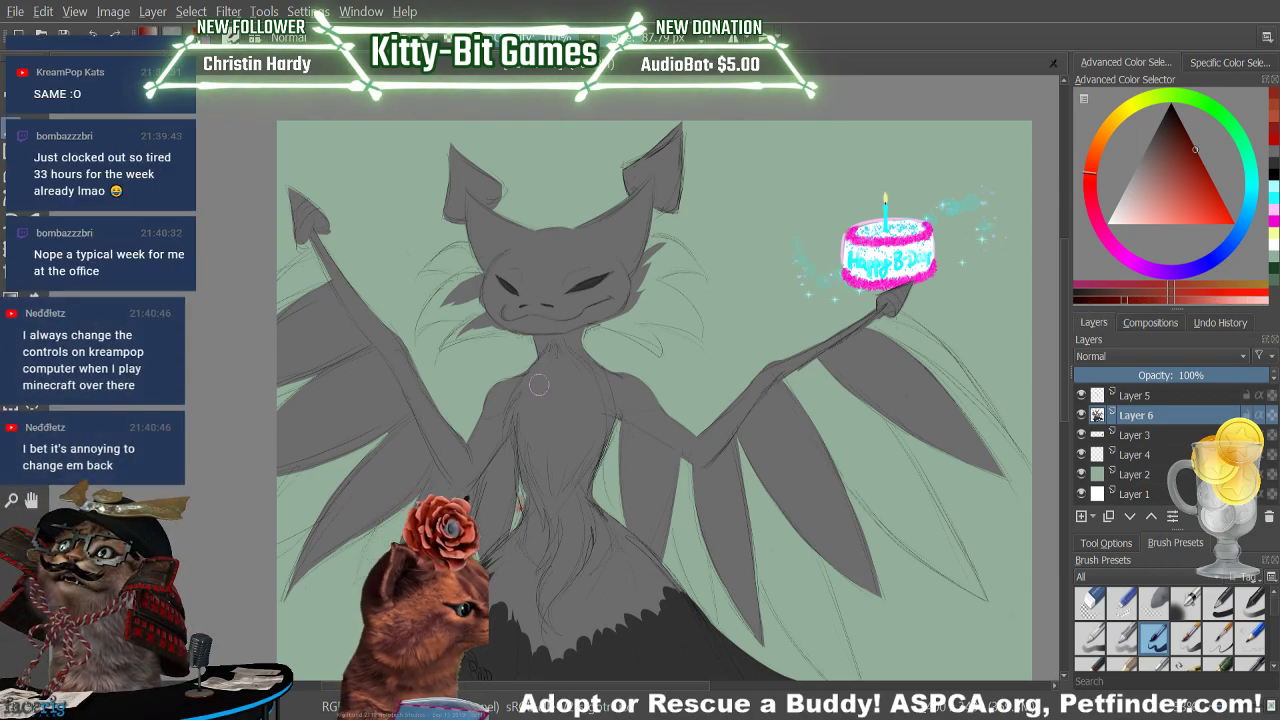
drag(552, 345, 549, 448)
key(ctrl+z)
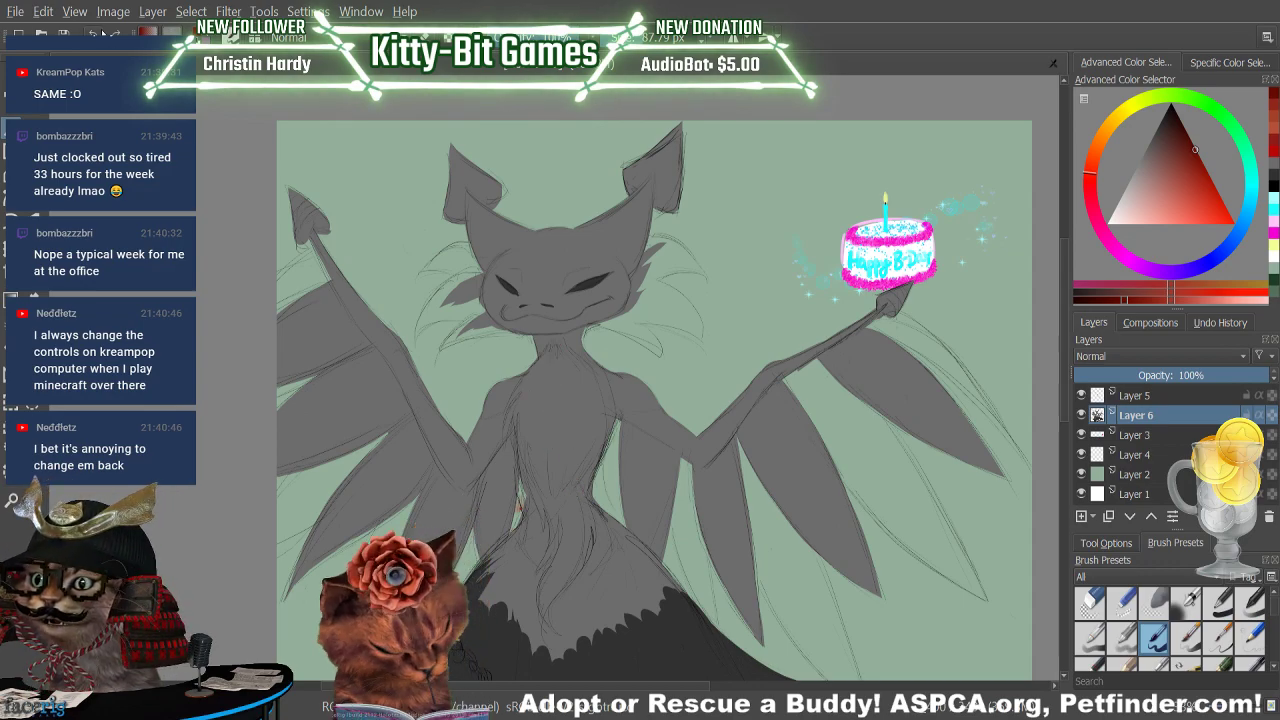
drag(546, 348, 500, 414)
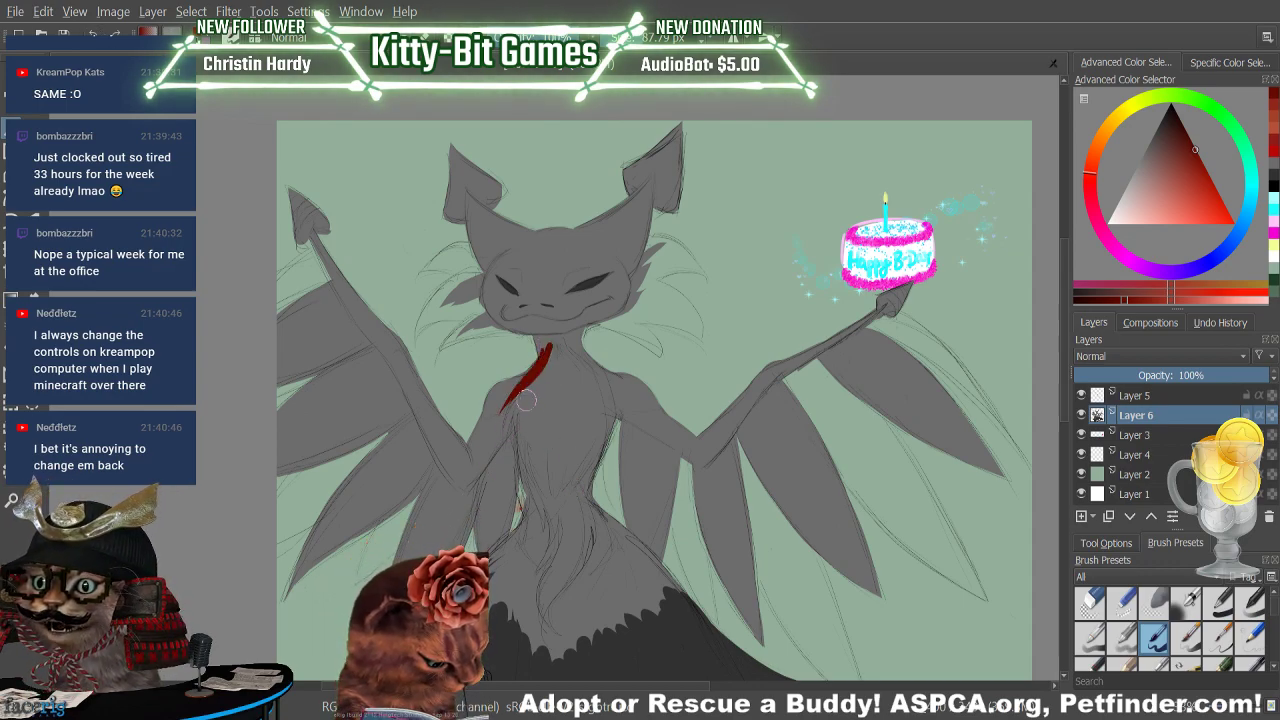
key(ctrl+z)
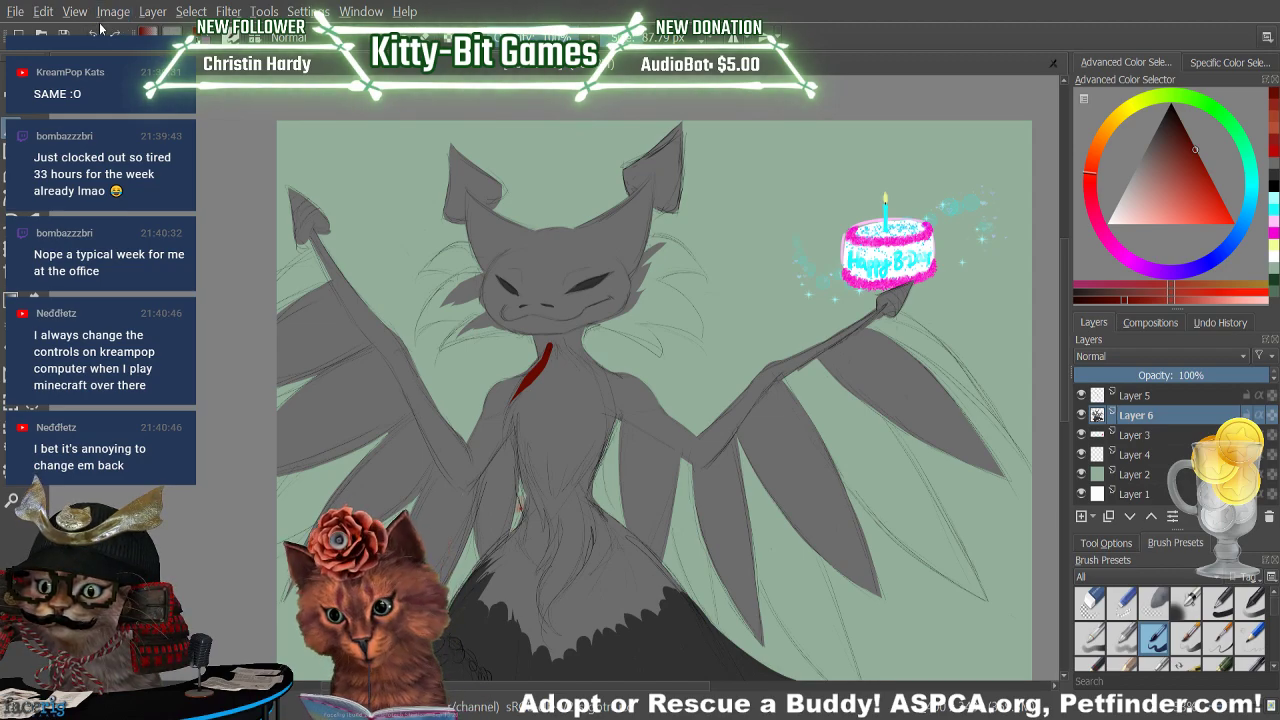
click(96, 33)
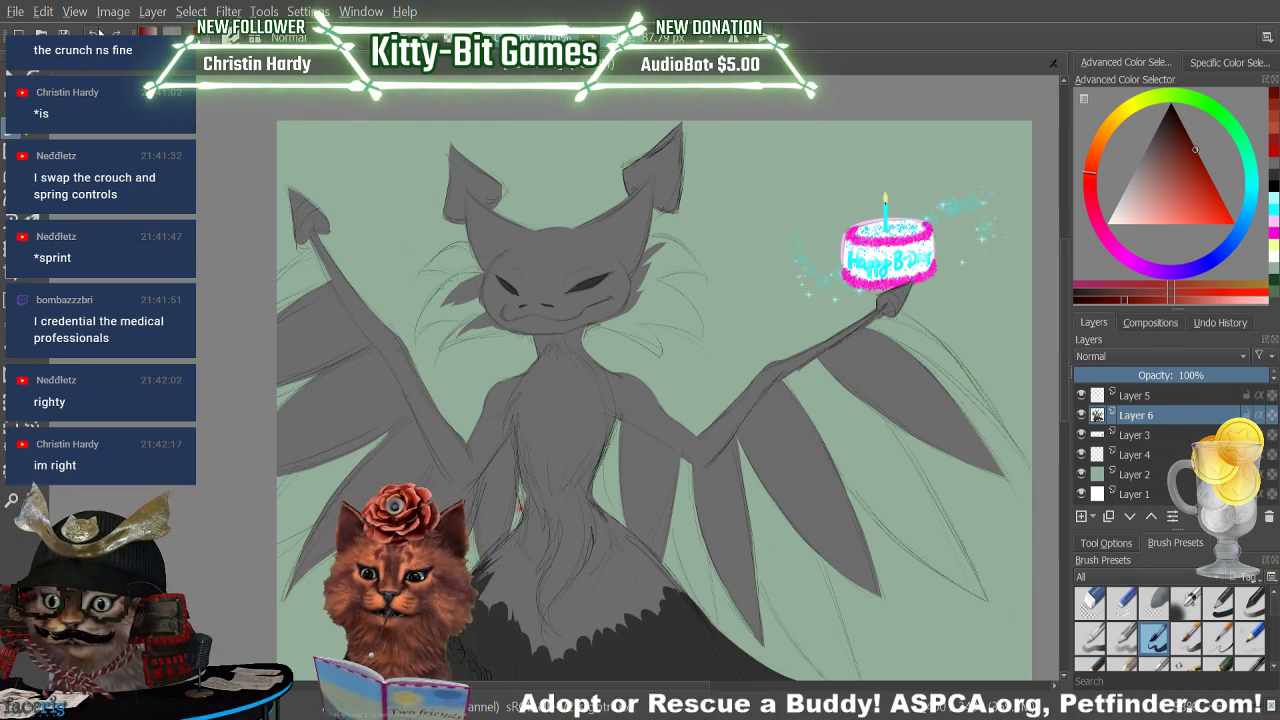
key(slash)
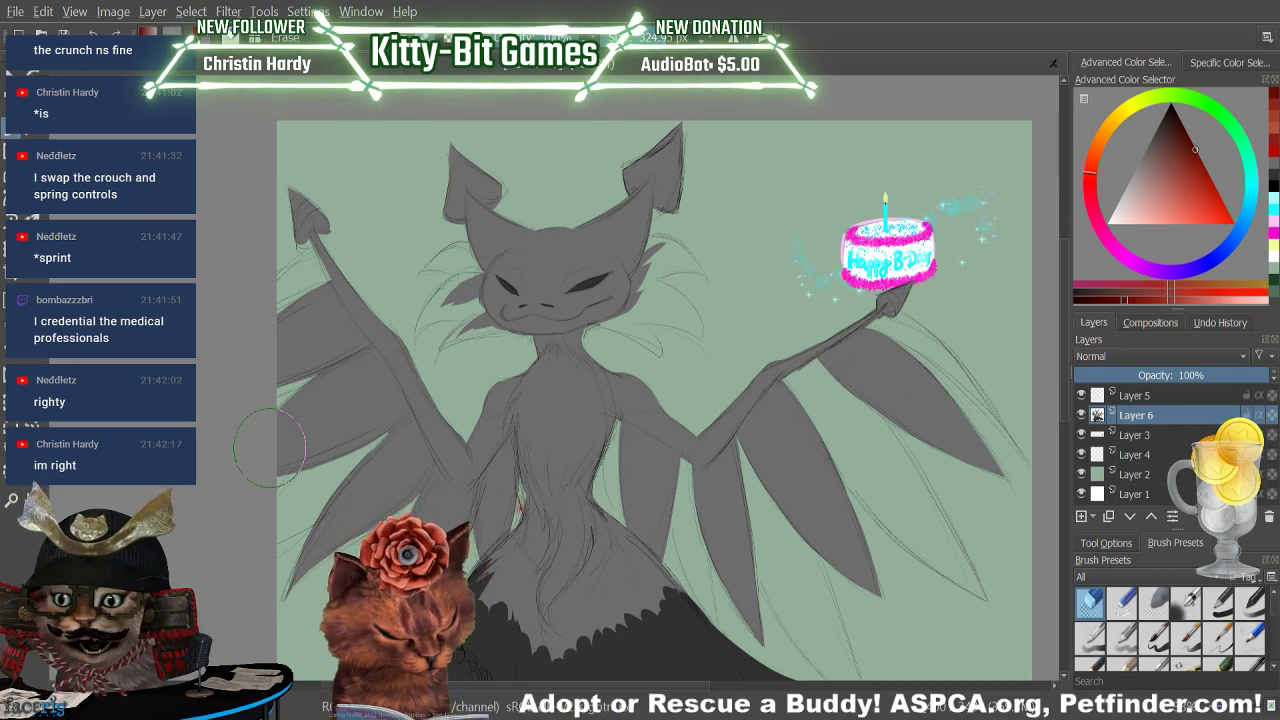
key(slash)
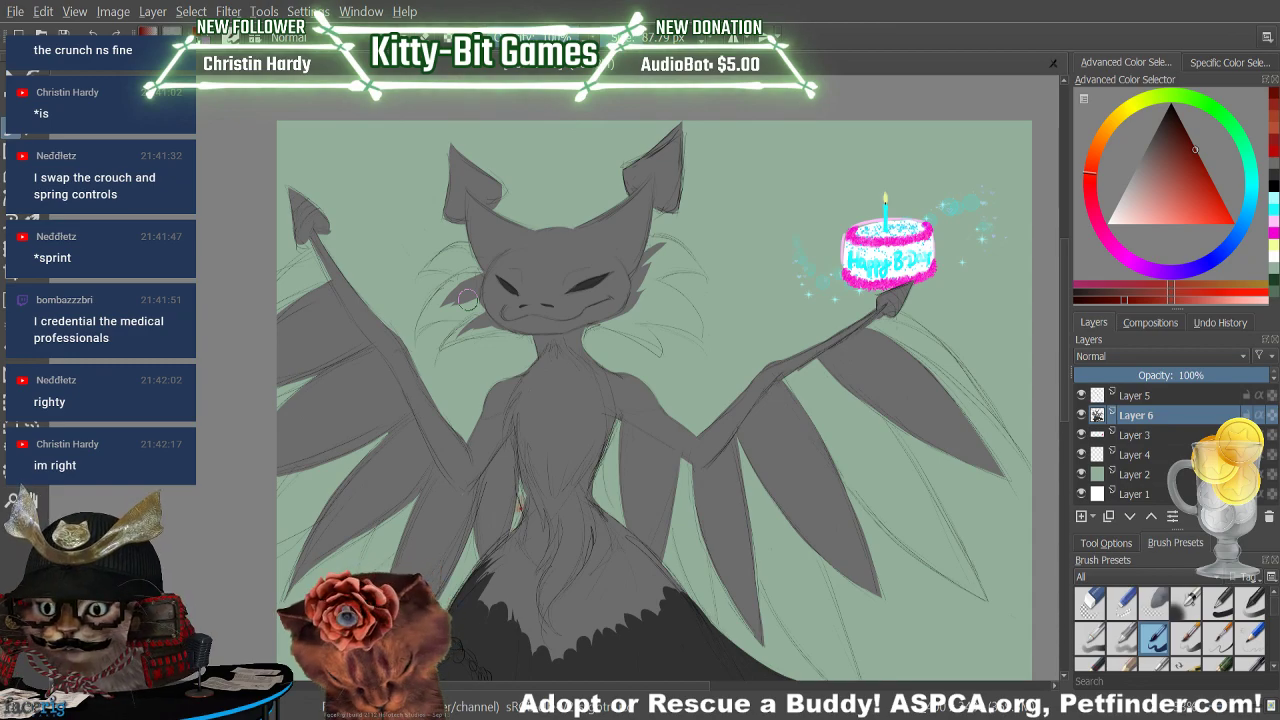
Paint dark red fur strokes from the base of the neck down the left half of the creature's chest on Layer 6
drag(553, 343, 501, 433)
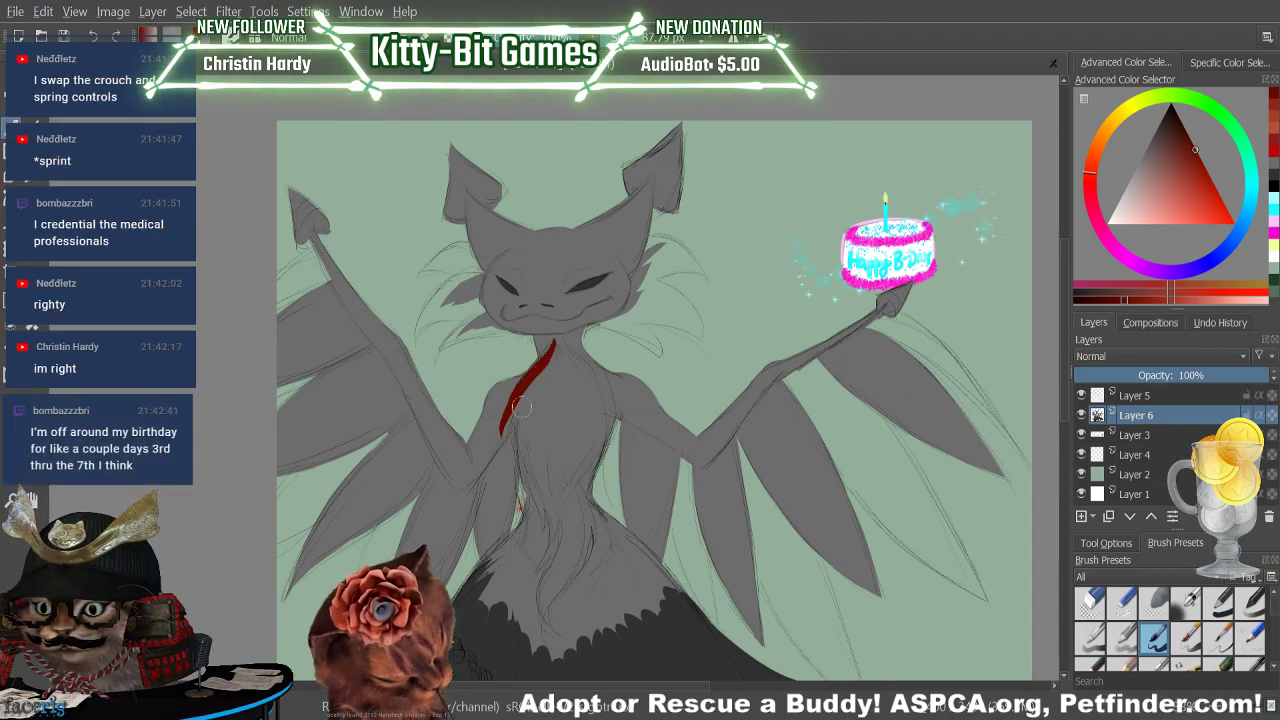
drag(530, 385, 513, 447)
drag(537, 379, 524, 455)
mouse_move(521, 401)
mouse_down()
mouse_move(546, 481)
mouse_move(553, 472)
mouse_move(565, 493)
mouse_move(542, 401)
mouse_move(548, 468)
mouse_up()
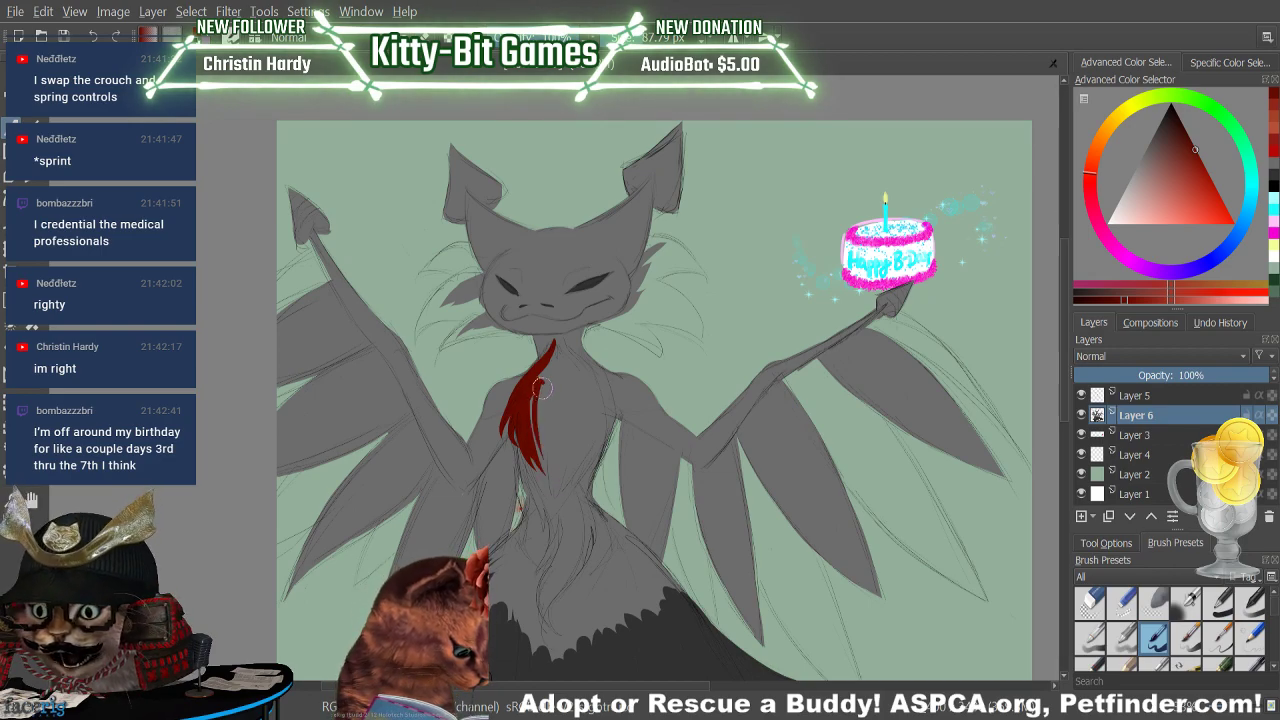
mouse_move(552, 360)
mouse_down()
mouse_move(530, 452)
mouse_move(546, 384)
mouse_move(547, 478)
mouse_up()
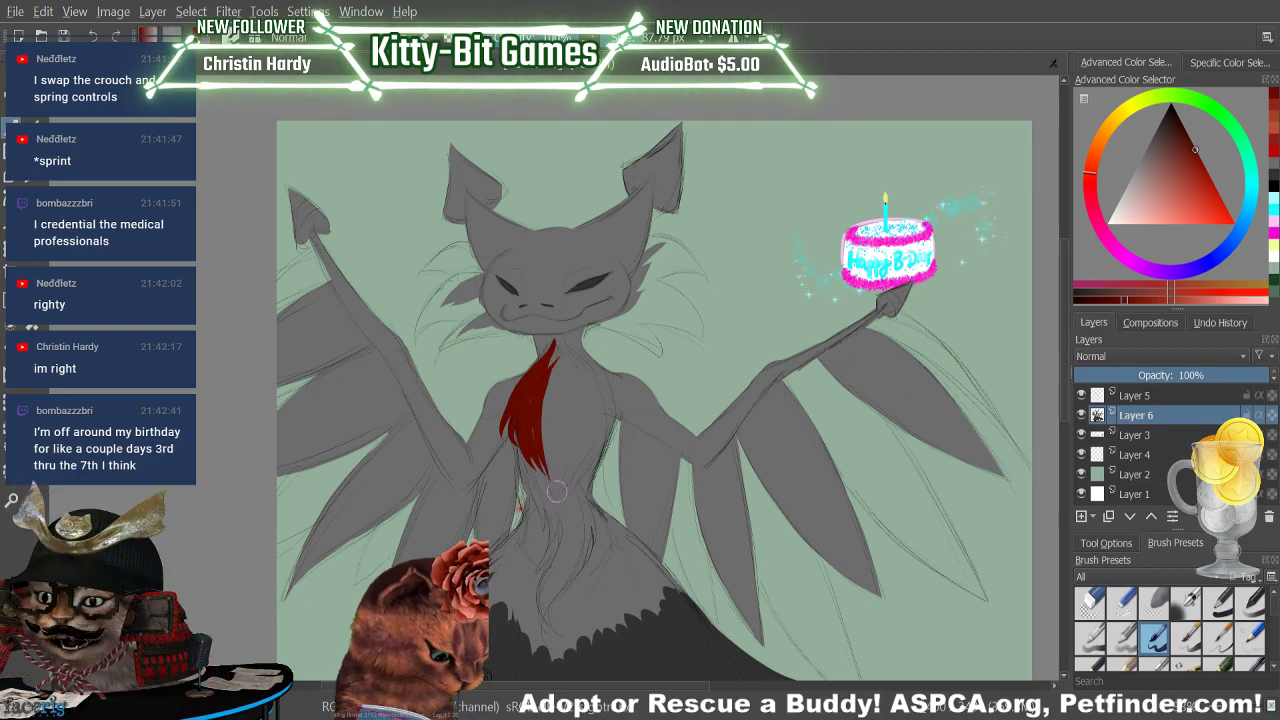
drag(541, 405, 534, 454)
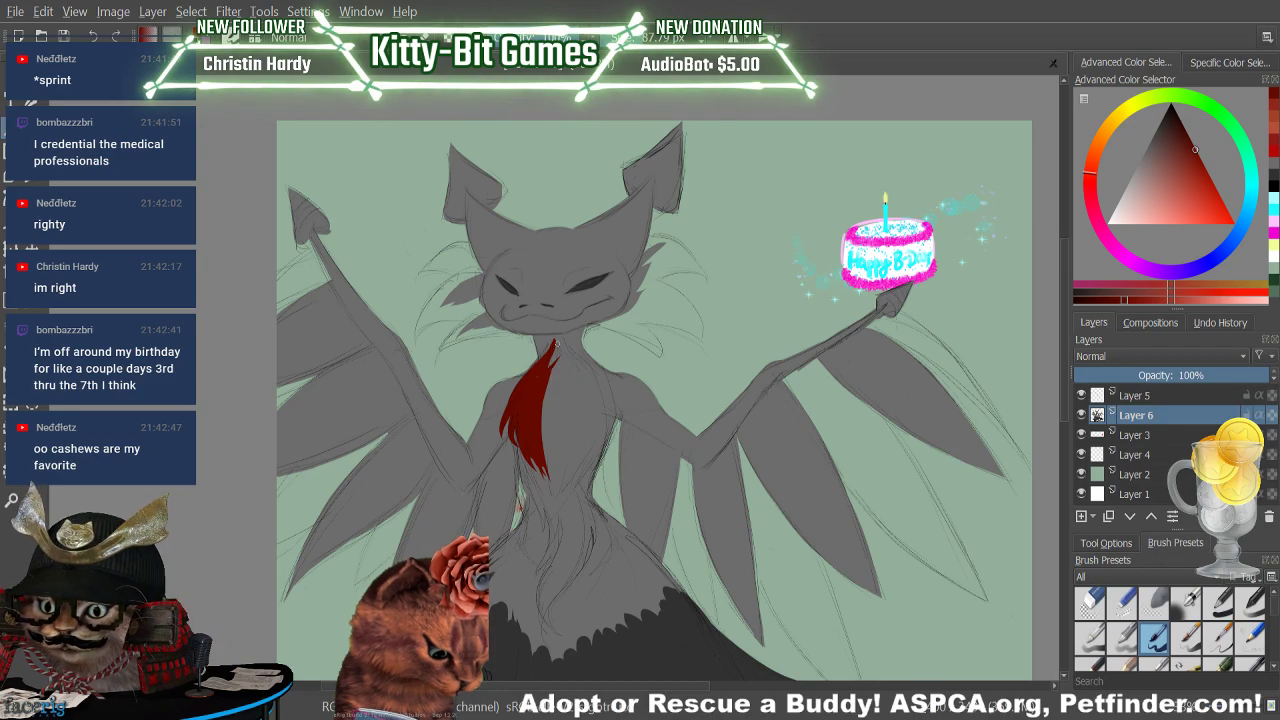
Paint dark red fur over the right half of the chest and fill the gaps up to the neck
drag(556, 341, 580, 418)
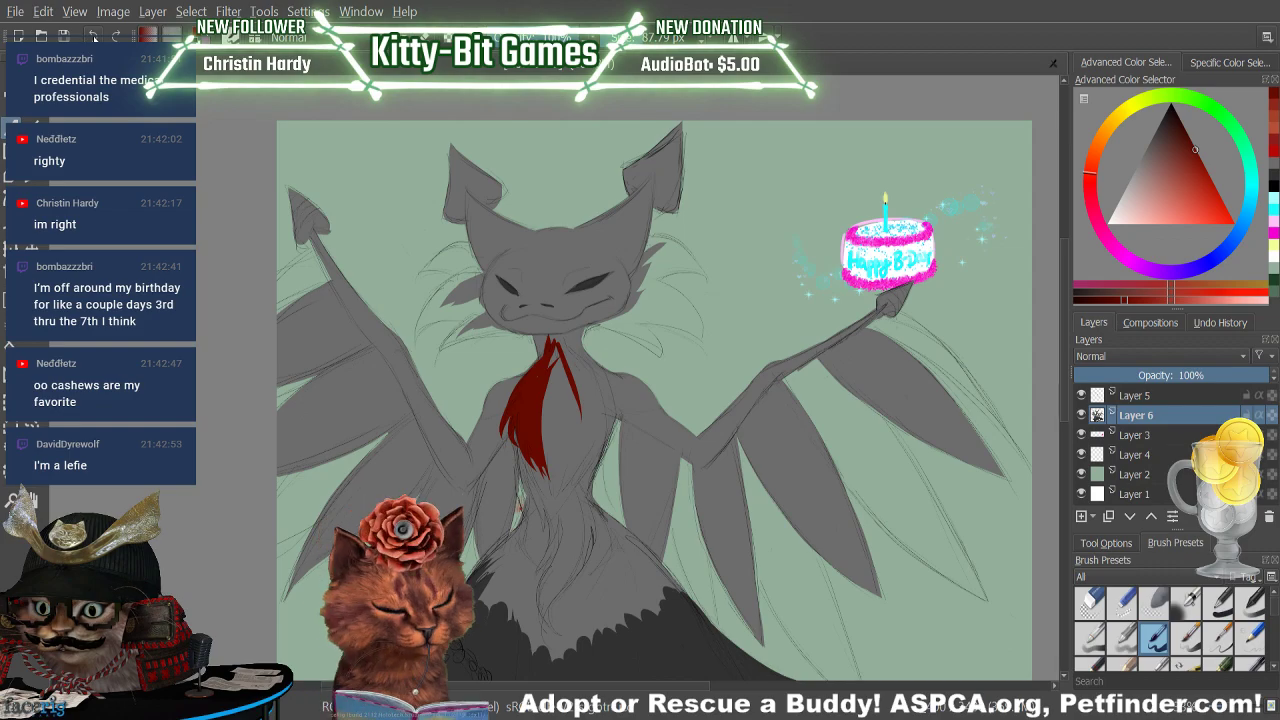
drag(569, 353, 588, 433)
drag(576, 366, 596, 444)
mouse_move(549, 362)
mouse_down()
mouse_move(568, 477)
mouse_move(554, 349)
mouse_move(570, 481)
mouse_move(564, 377)
mouse_move(571, 479)
mouse_move(576, 402)
mouse_move(583, 444)
mouse_move(569, 381)
mouse_move(565, 486)
mouse_up()
drag(590, 388, 591, 444)
drag(586, 364, 590, 468)
drag(590, 376, 596, 466)
mouse_move(598, 382)
mouse_down()
mouse_move(604, 437)
mouse_move(590, 474)
mouse_up()
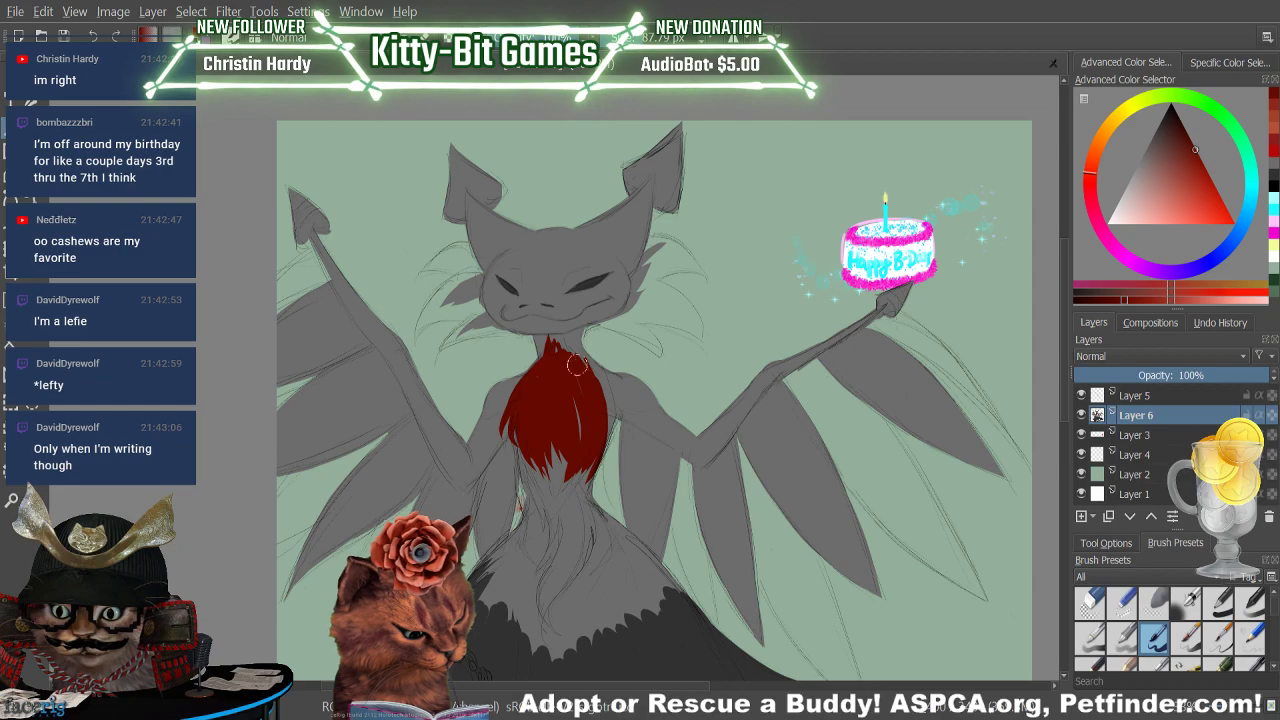
mouse_move(568, 353)
mouse_down()
mouse_move(602, 404)
mouse_move(570, 348)
mouse_move(611, 394)
mouse_up()
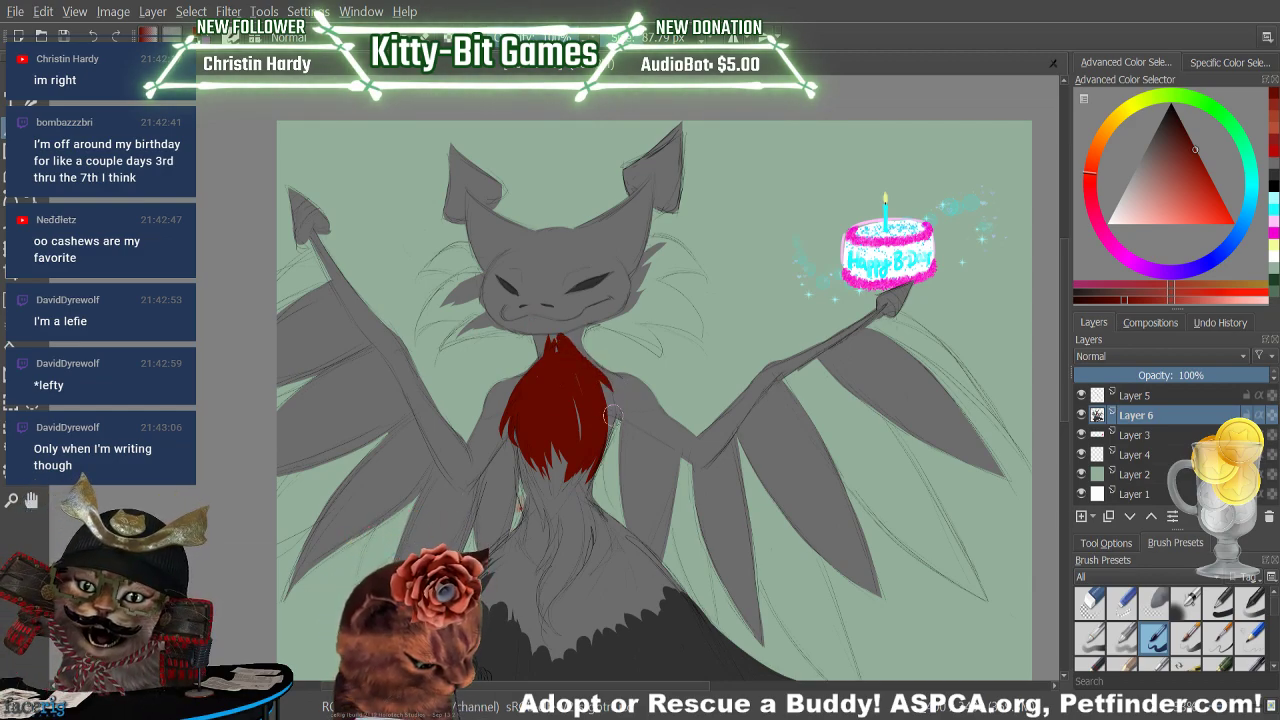
mouse_move(563, 342)
mouse_down()
mouse_move(618, 392)
mouse_move(575, 349)
mouse_move(596, 359)
mouse_move(575, 353)
mouse_move(604, 430)
mouse_move(584, 374)
mouse_move(587, 444)
mouse_move(566, 298)
mouse_move(550, 371)
mouse_move(551, 312)
mouse_move(554, 360)
mouse_up()
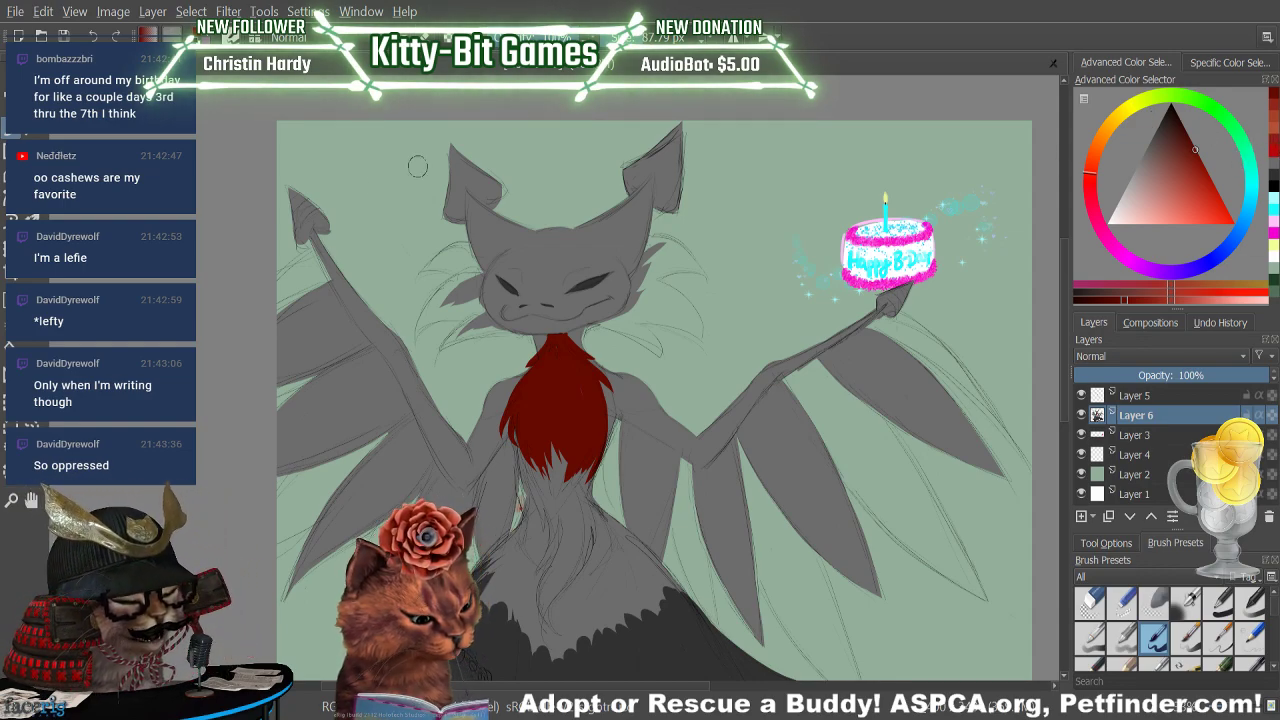
Sample the body's gray and trim the edge of the red fur at the neck
ctrl+click(494, 234)
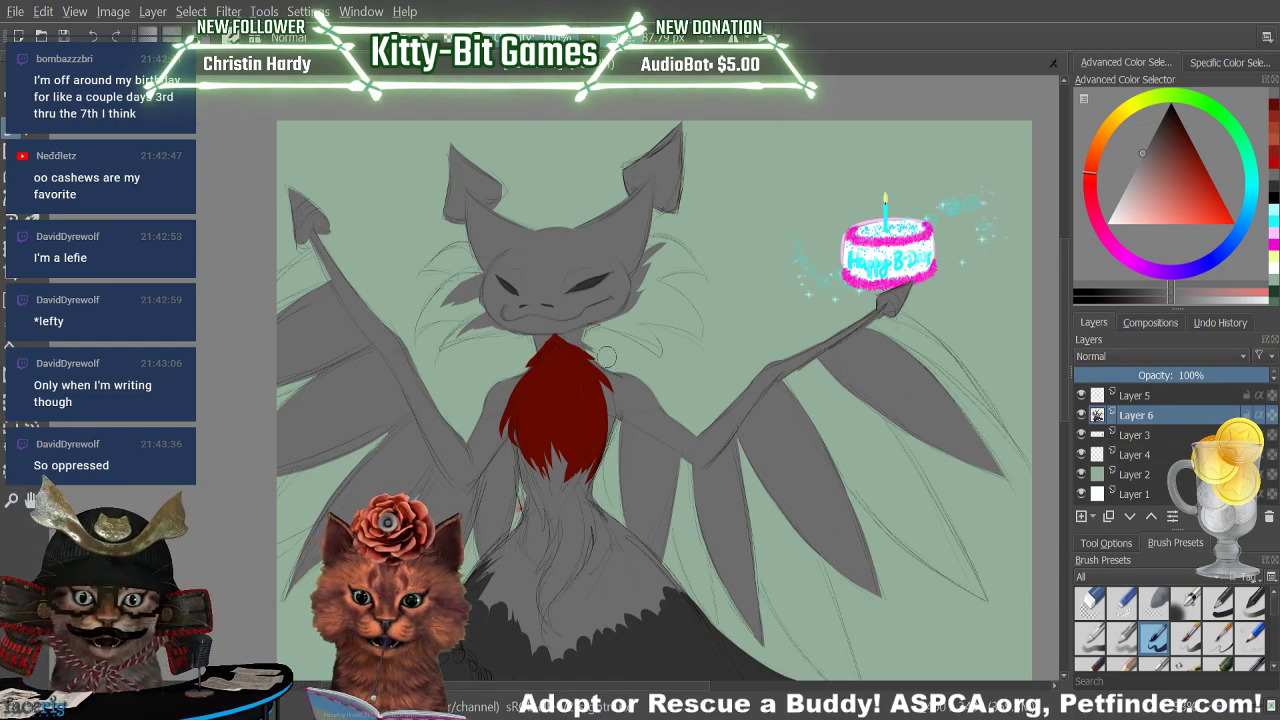
key(/)
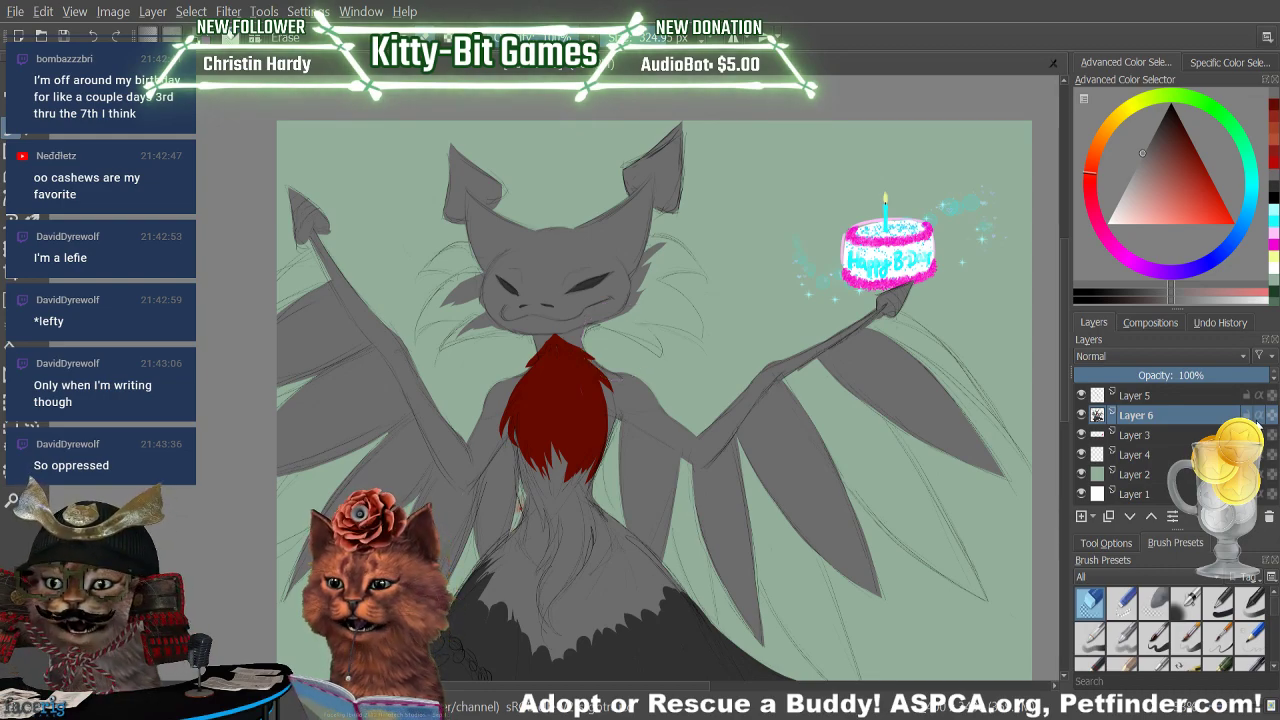
key(e)
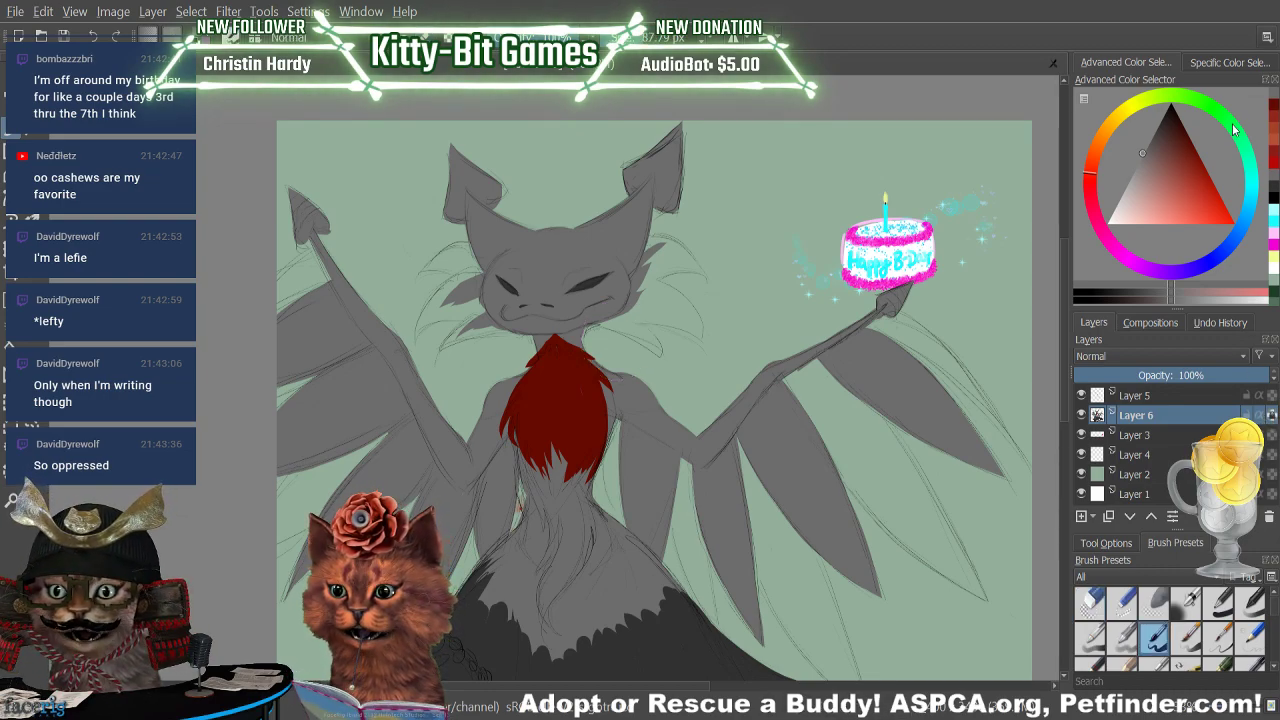
Resample the dark red and extend the chest fur down over the belly, filling the gaps between strands
ctrl+click(562, 390)
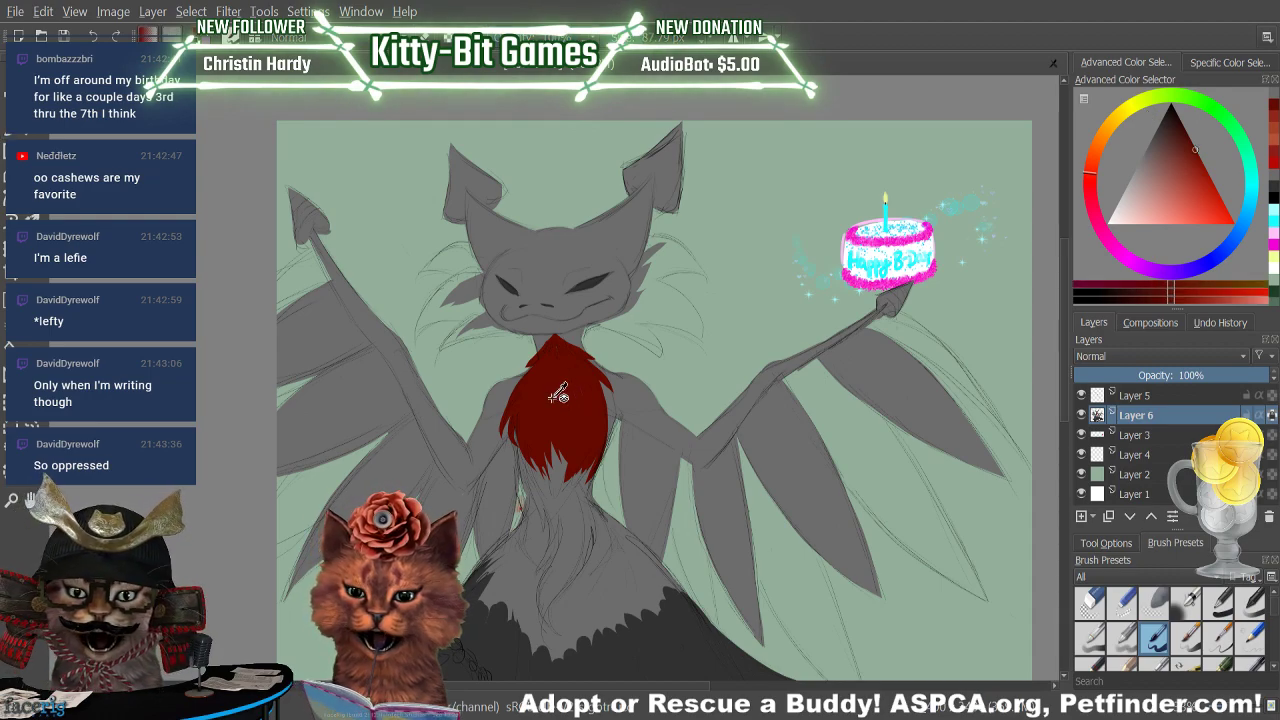
mouse_move(551, 466)
mouse_down()
mouse_move(551, 402)
mouse_move(539, 508)
mouse_move(555, 397)
mouse_move(529, 414)
mouse_move(552, 515)
mouse_up()
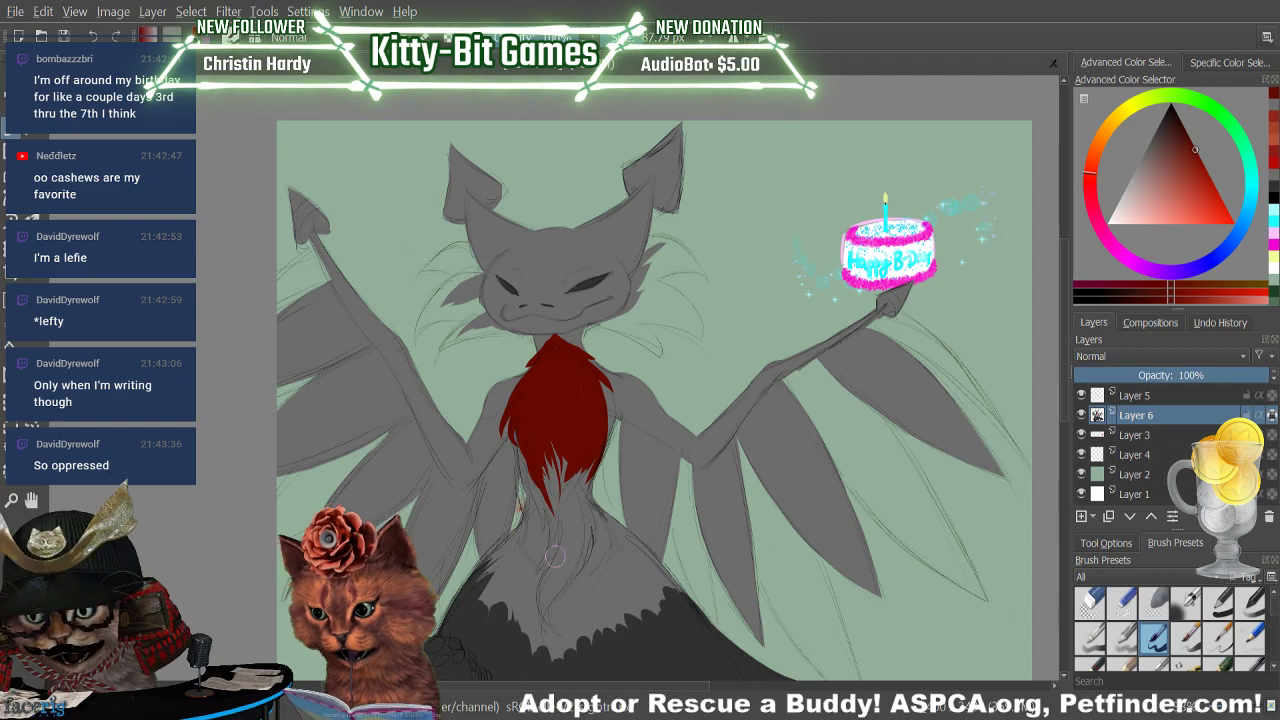
mouse_move(555, 462)
mouse_down()
mouse_move(565, 499)
mouse_move(548, 447)
mouse_move(582, 547)
mouse_move(561, 506)
mouse_move(563, 539)
mouse_move(558, 457)
mouse_move(583, 532)
mouse_move(577, 422)
mouse_move(579, 506)
mouse_move(586, 425)
mouse_move(601, 536)
mouse_move(585, 443)
mouse_move(626, 500)
mouse_move(579, 461)
mouse_move(605, 493)
mouse_move(583, 496)
mouse_move(596, 566)
mouse_up()
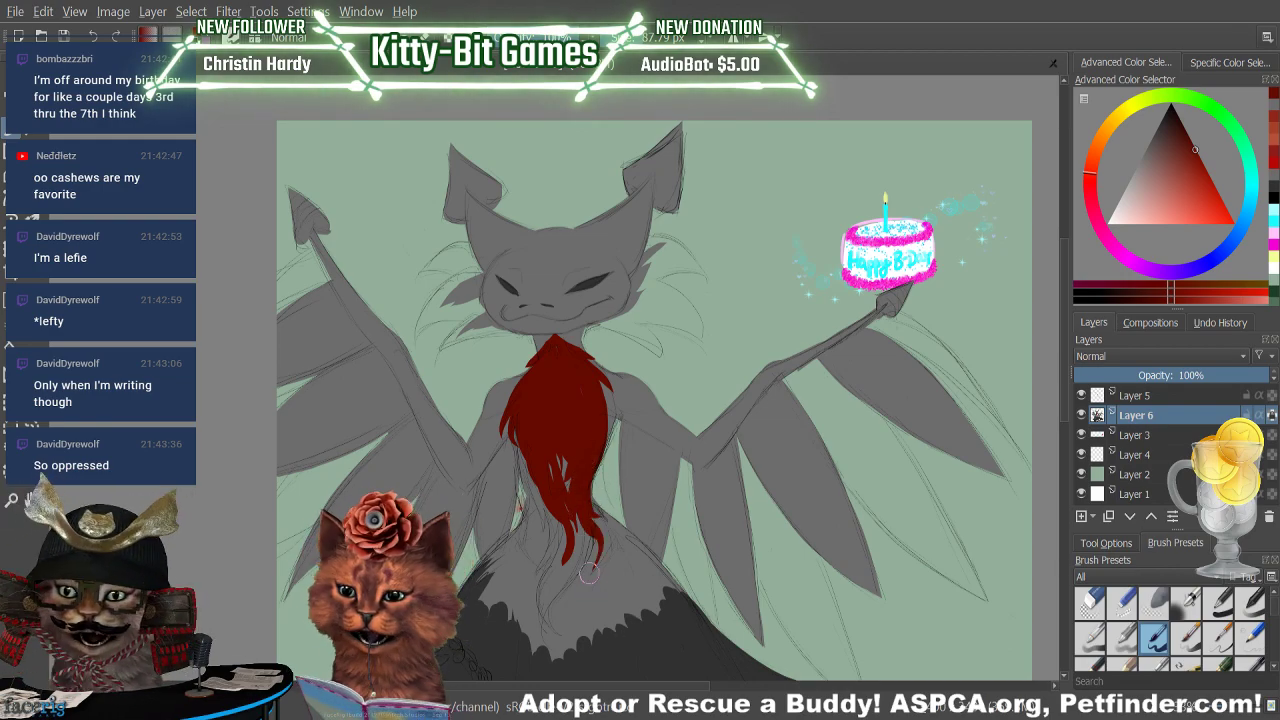
mouse_move(572, 455)
mouse_down()
mouse_move(550, 420)
mouse_move(577, 490)
mouse_up()
drag(565, 456, 566, 496)
drag(567, 441, 566, 540)
Paint the lower red fur strands tapering from the waist to a curled tip just above the dark scalloped area
mouse_move(531, 462)
mouse_down()
mouse_move(525, 546)
mouse_move(551, 511)
mouse_move(547, 565)
mouse_up()
mouse_move(547, 508)
mouse_down()
mouse_move(531, 571)
mouse_move(552, 520)
mouse_move(542, 555)
mouse_move(558, 623)
mouse_move(563, 493)
mouse_move(545, 591)
mouse_up()
mouse_move(563, 530)
mouse_down()
mouse_move(545, 625)
mouse_move(566, 628)
mouse_up()
mouse_move(554, 568)
mouse_down()
mouse_move(550, 635)
mouse_move(572, 618)
mouse_up()
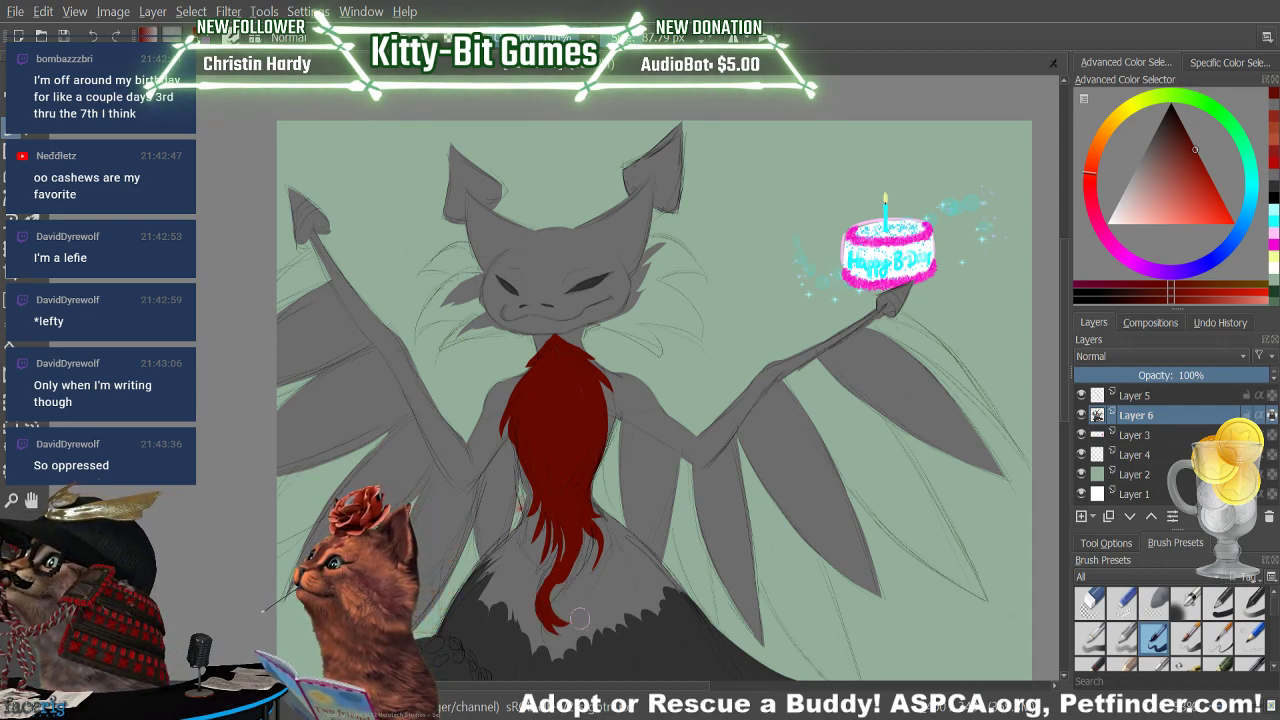
mouse_move(570, 535)
mouse_down()
mouse_move(541, 629)
mouse_move(578, 545)
mouse_move(563, 626)
mouse_move(581, 560)
mouse_move(559, 597)
mouse_move(592, 600)
mouse_move(568, 580)
mouse_move(568, 614)
mouse_up()
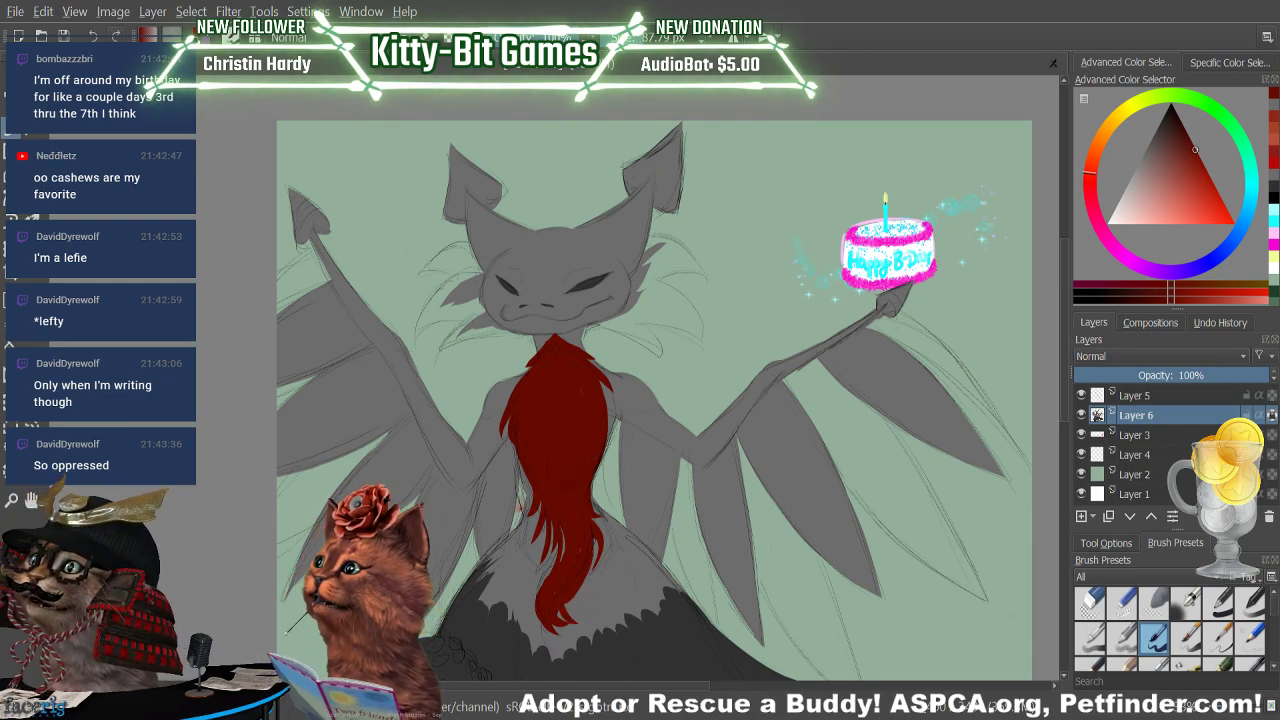
Rework the lower red fur strands and extend their curled tip slightly over the dark scalloped area
click(94, 35)
drag(580, 565, 566, 608)
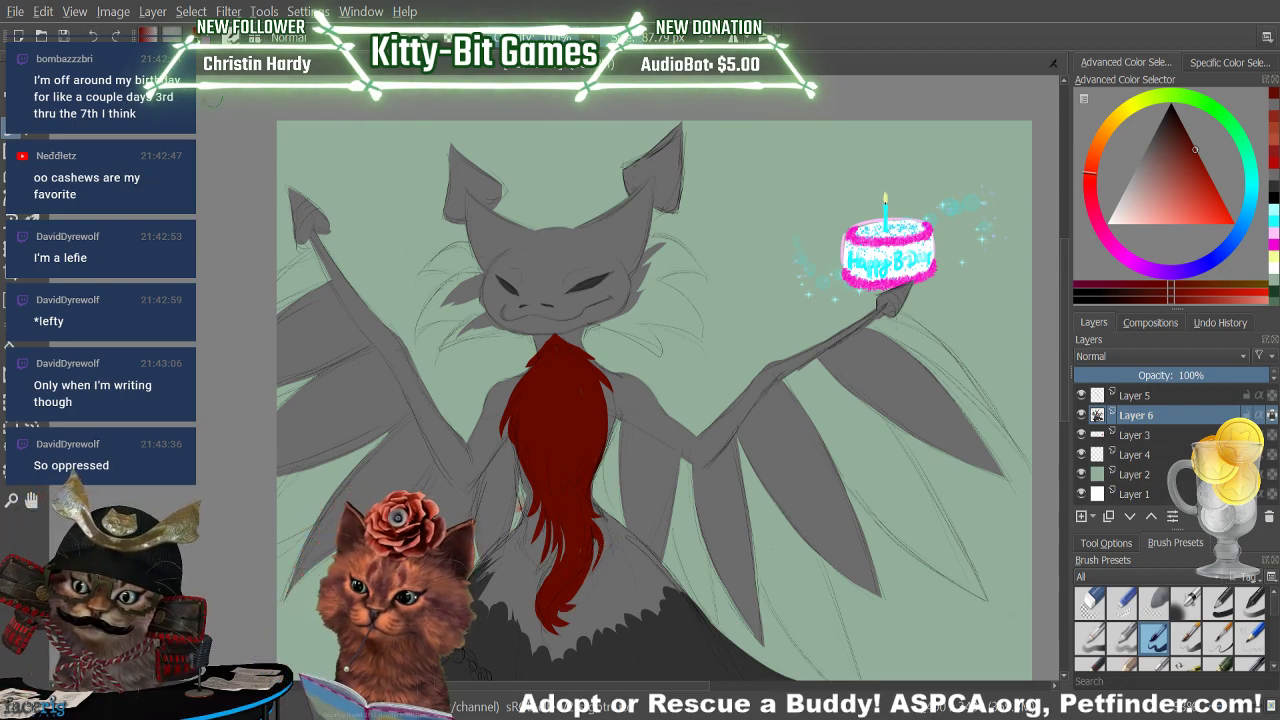
drag(574, 586, 569, 564)
mouse_move(554, 488)
mouse_down()
mouse_move(553, 577)
mouse_move(538, 580)
mouse_up()
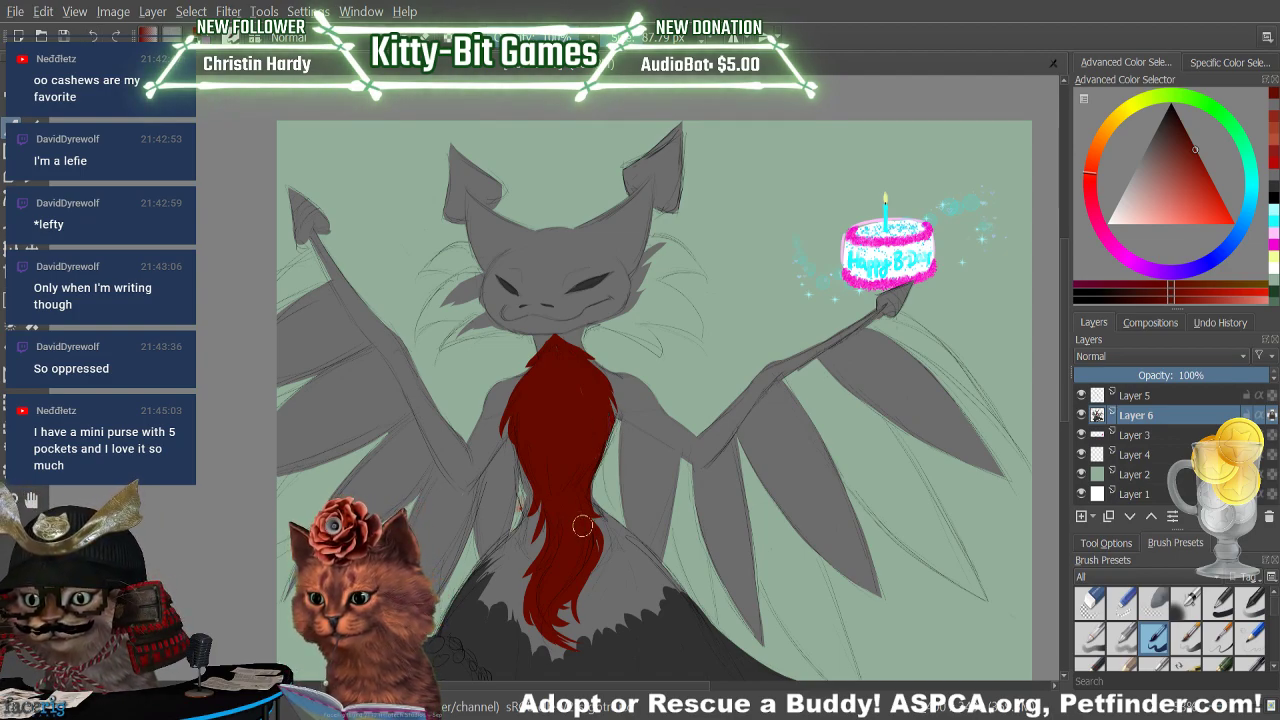
click(93, 36)
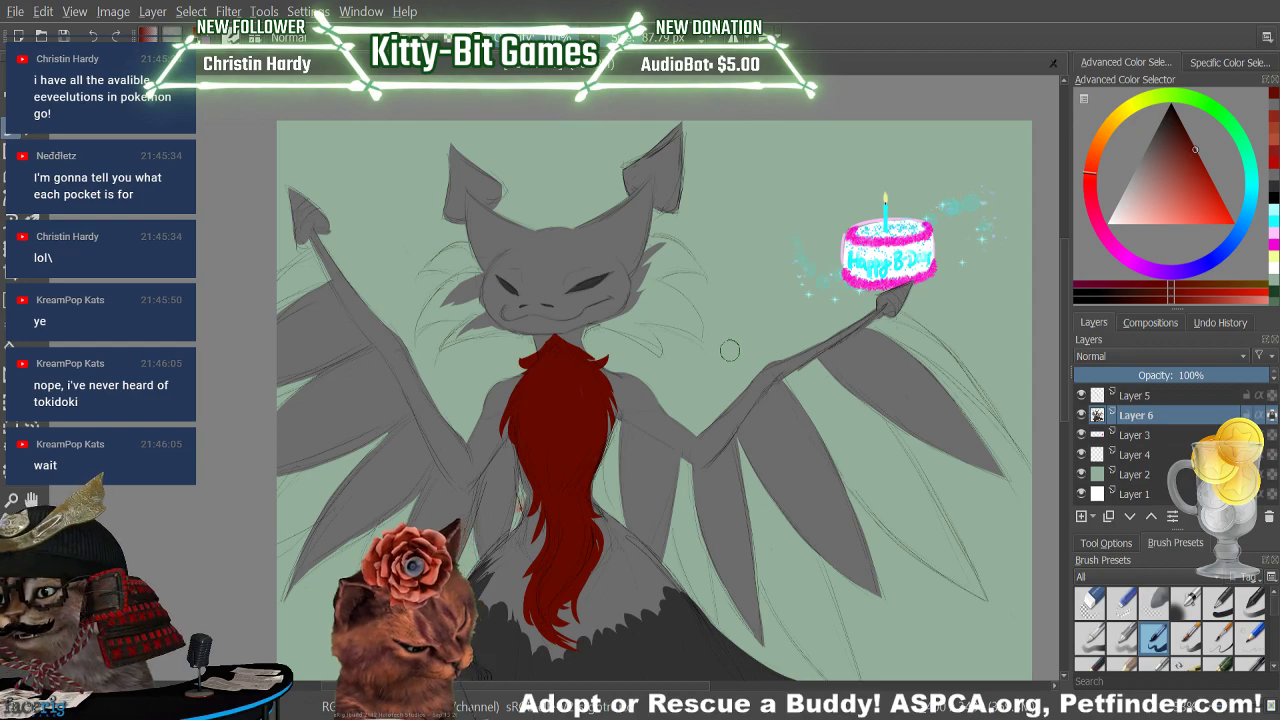
Add a new layer above Layer 6, then erase the gray cheek tufts on both sides of the head on Layer 6
key(e)
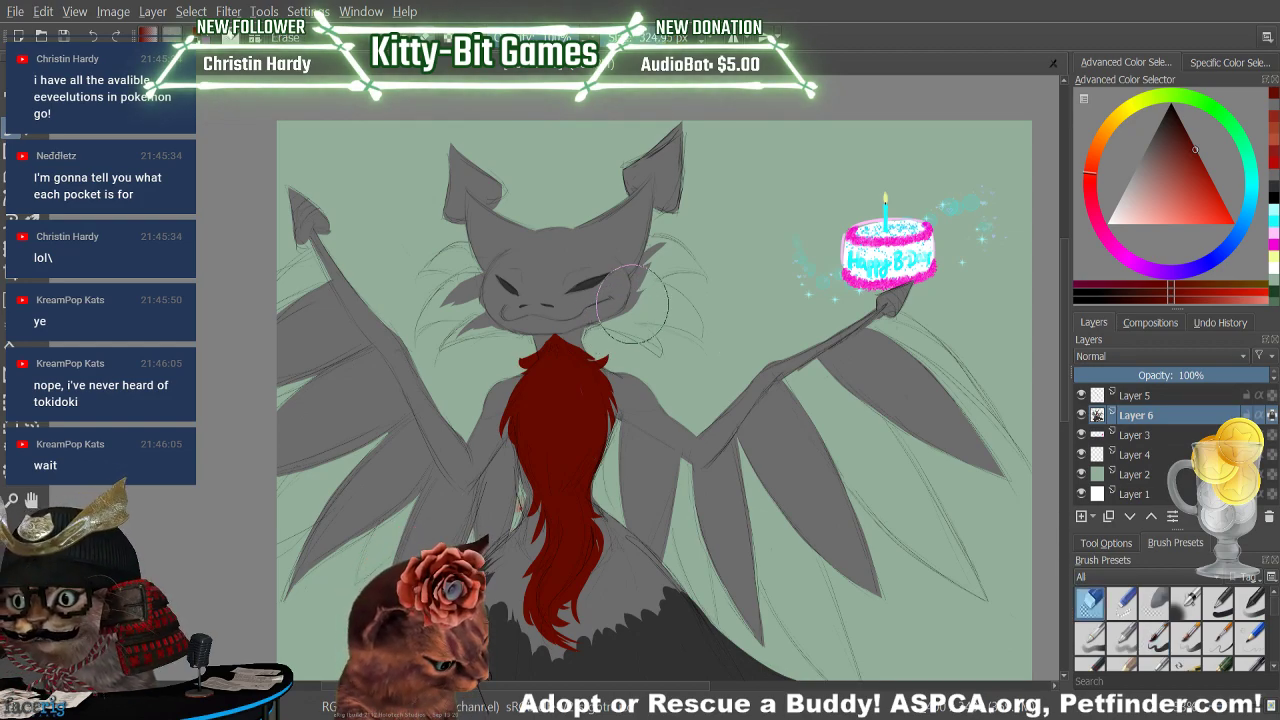
click(1081, 516)
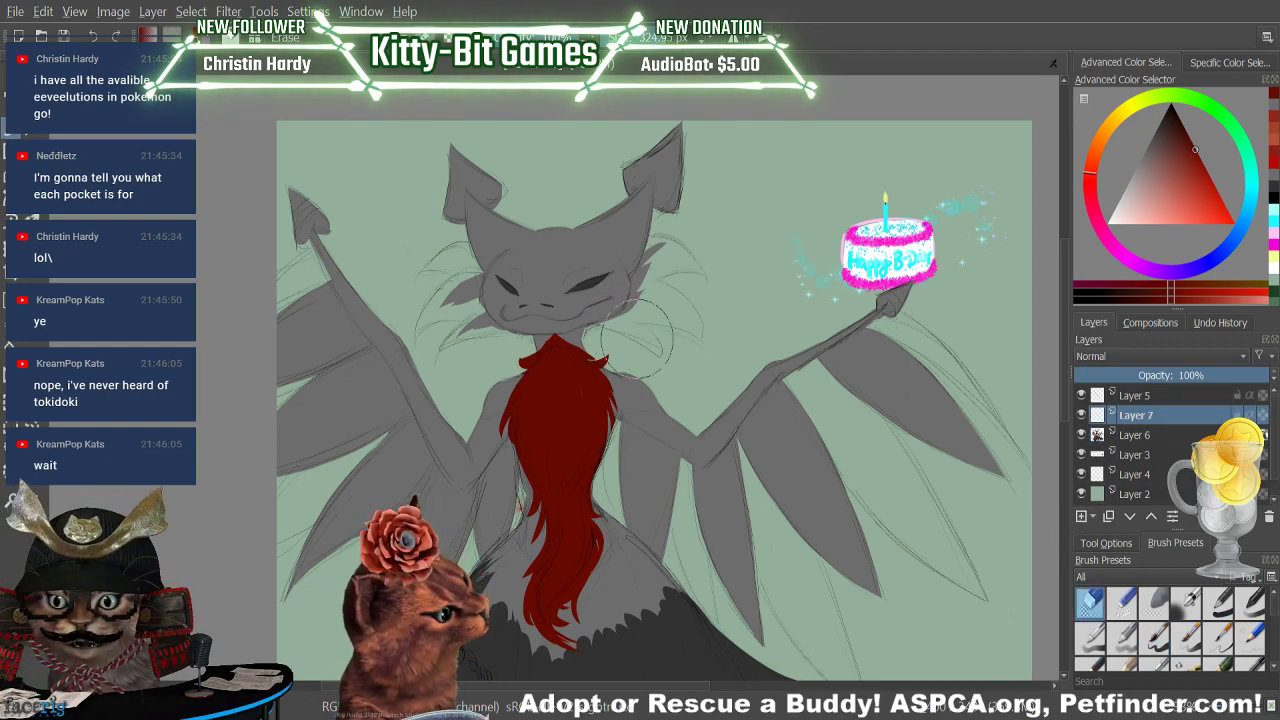
click(1136, 435)
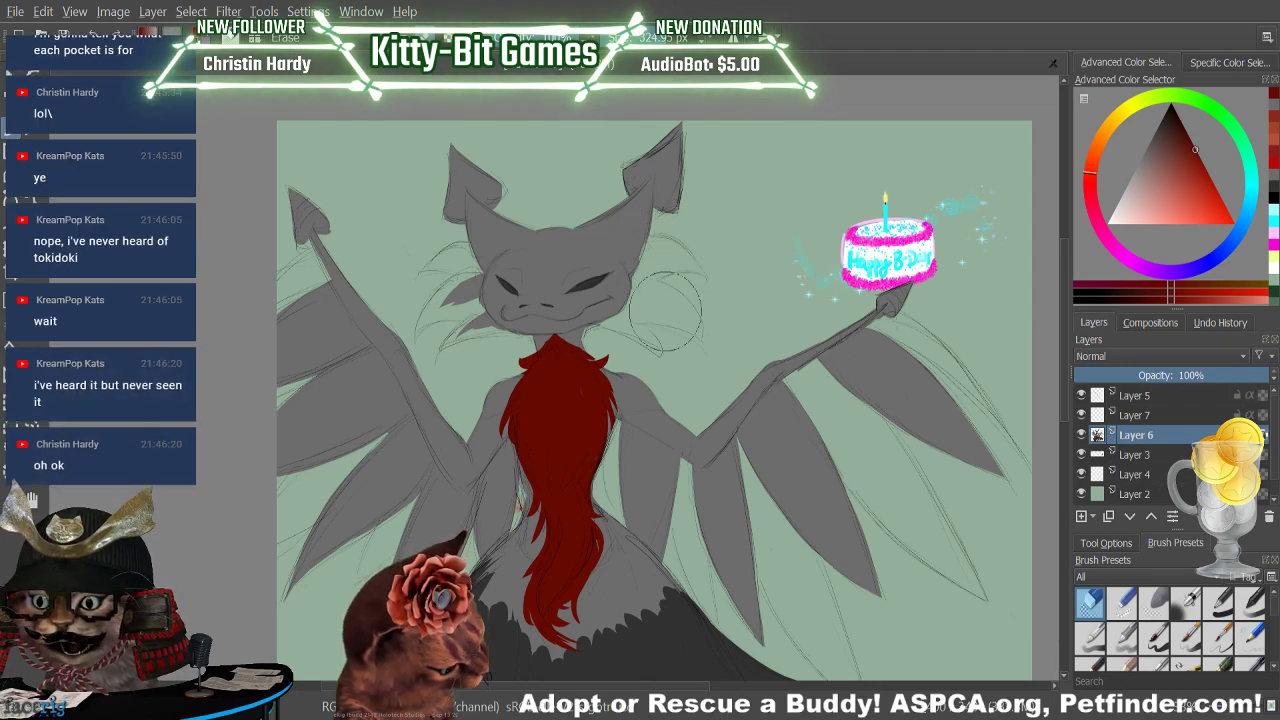
key(slash)
click(1273, 108)
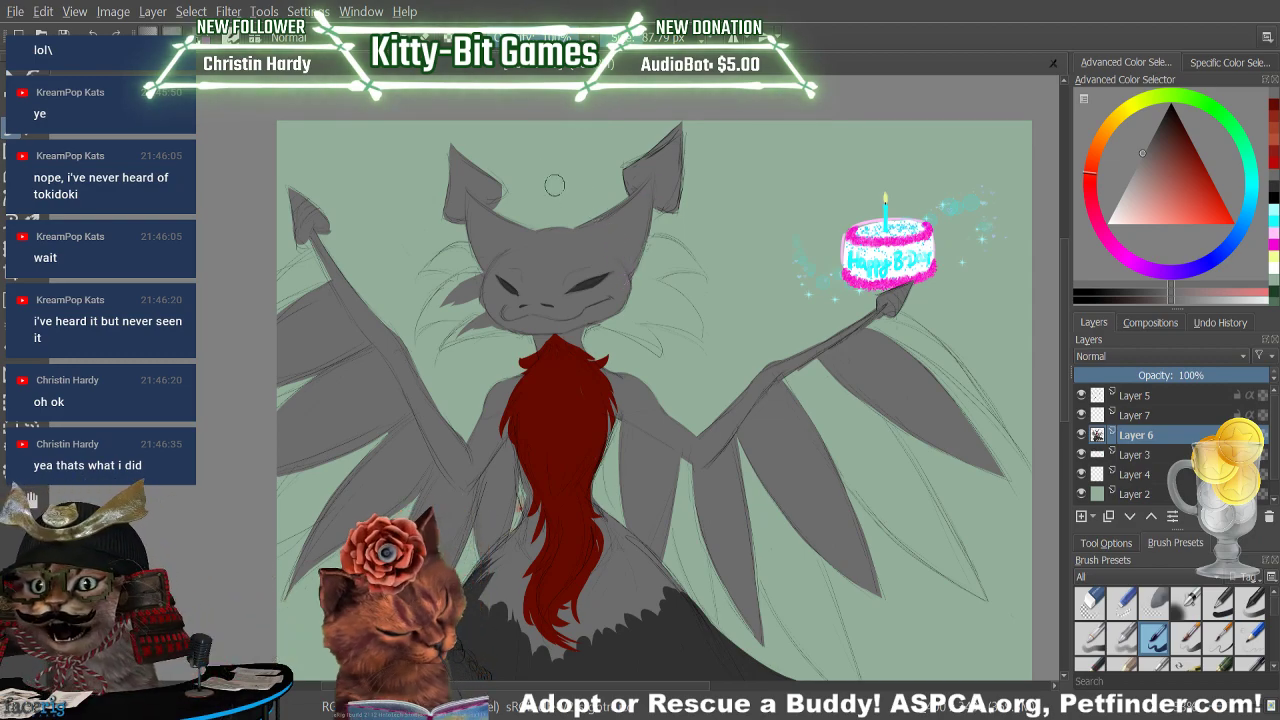
key(e)
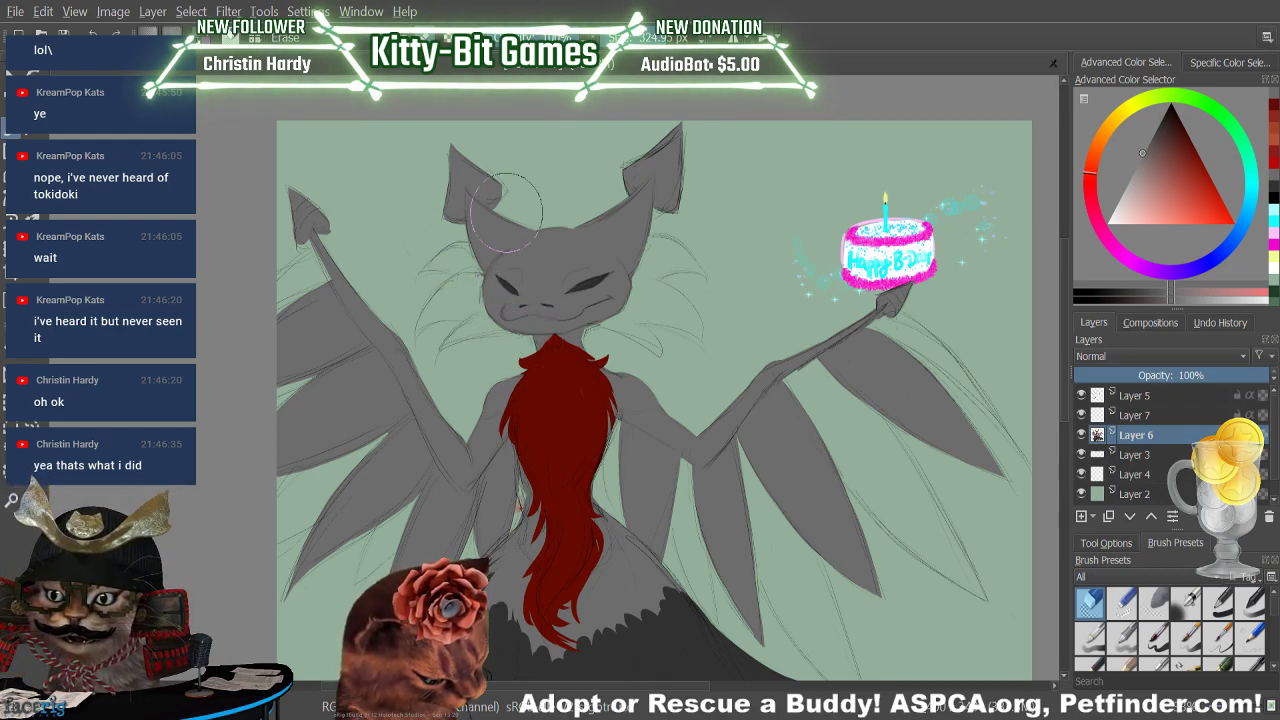
key(slash)
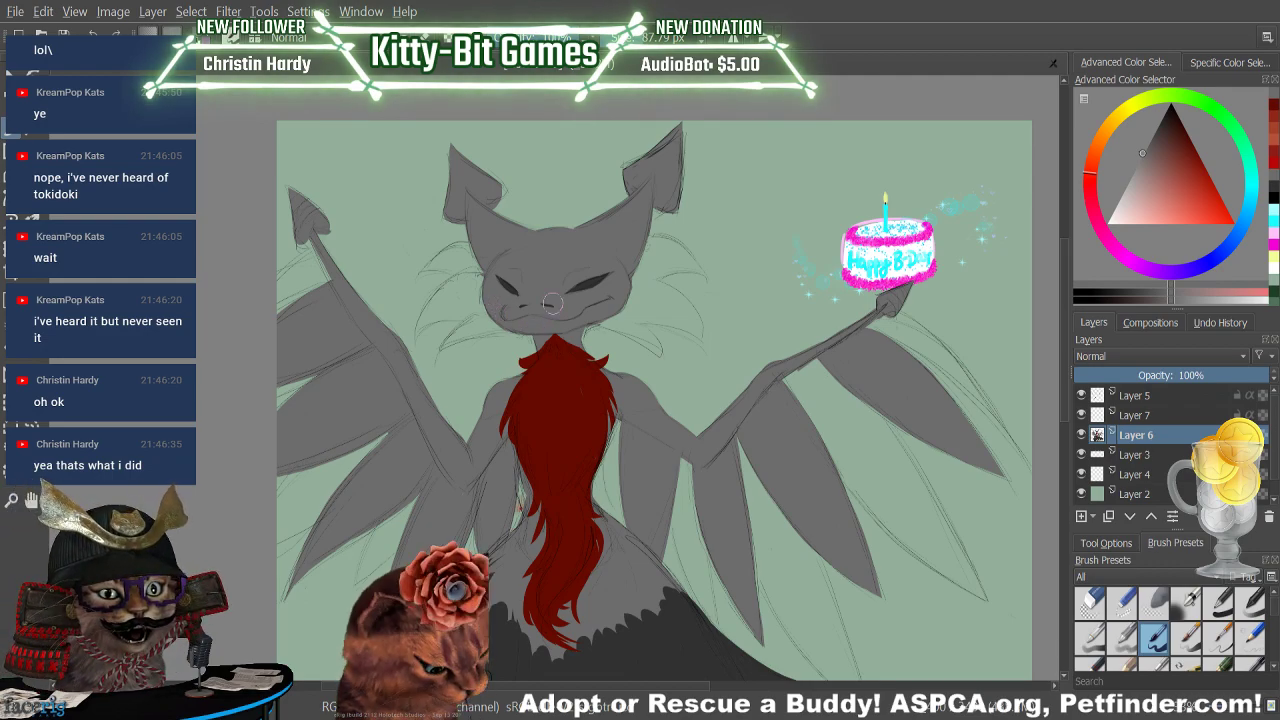
Pick the dark red again and move Layer 7 directly below Layer 6
click(1275, 108)
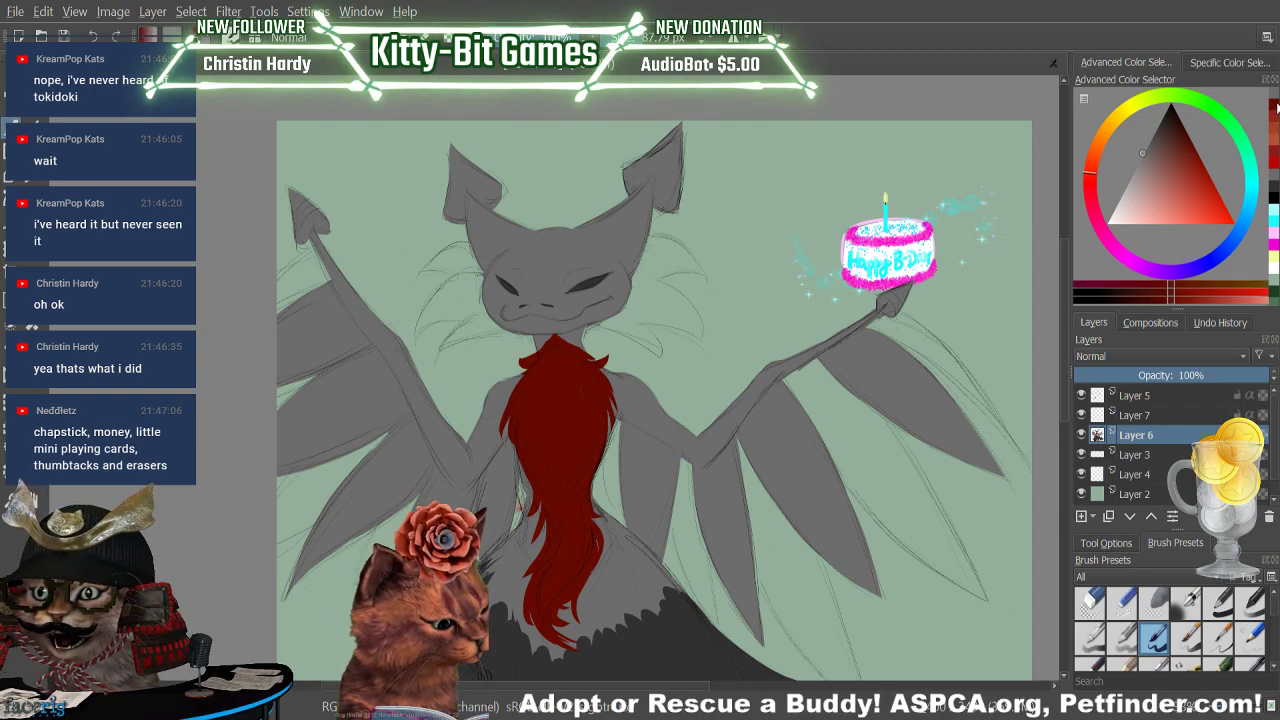
click(1155, 415)
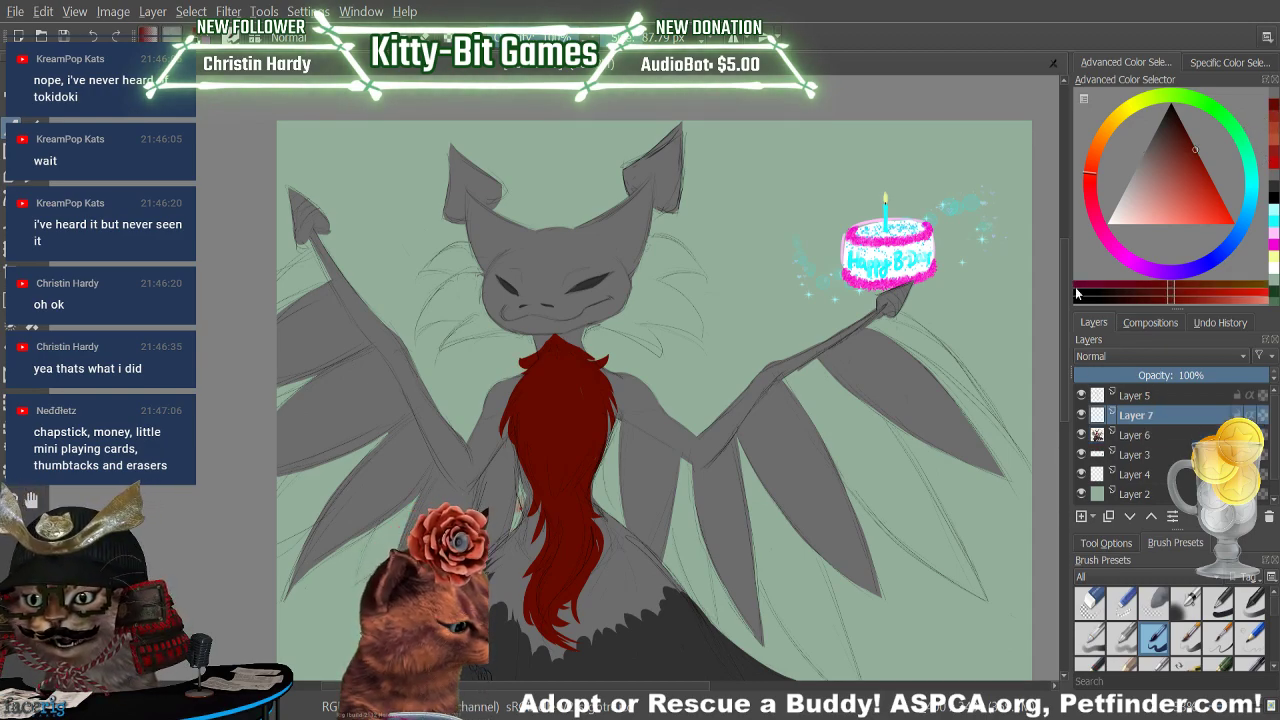
drag(598, 333, 645, 350)
key(ctrl+z)
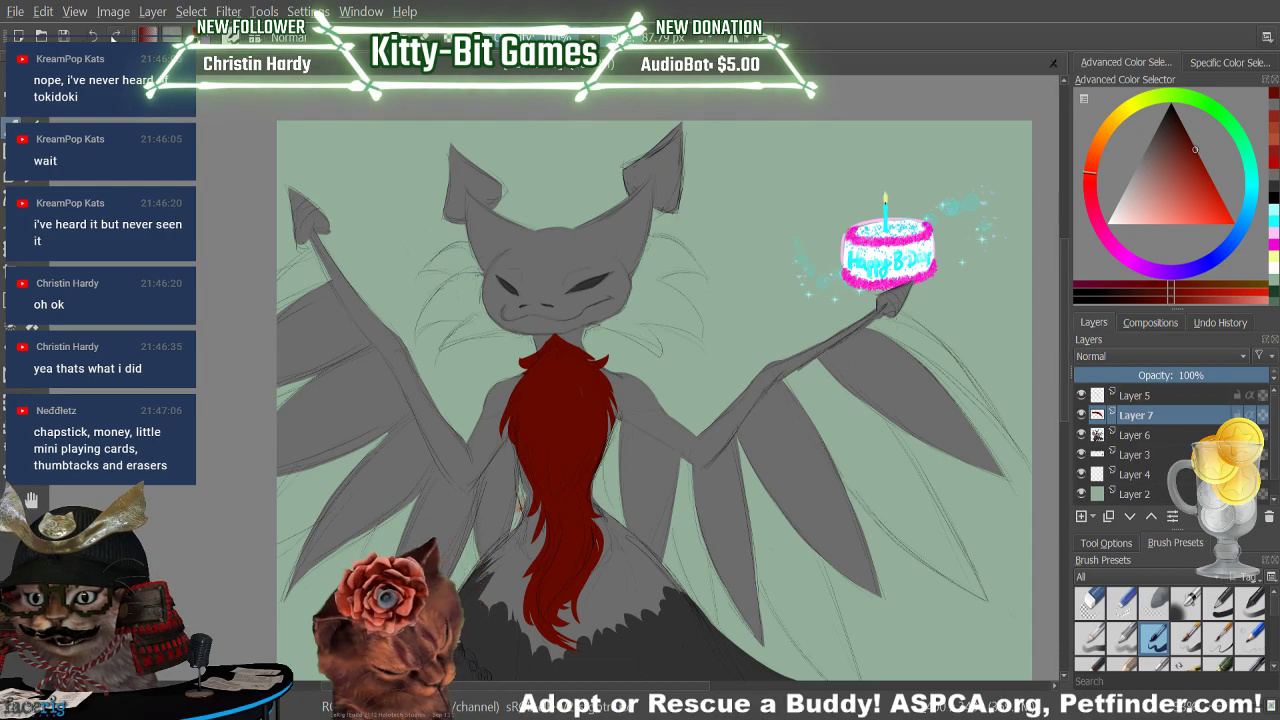
drag(1150, 425, 1150, 446)
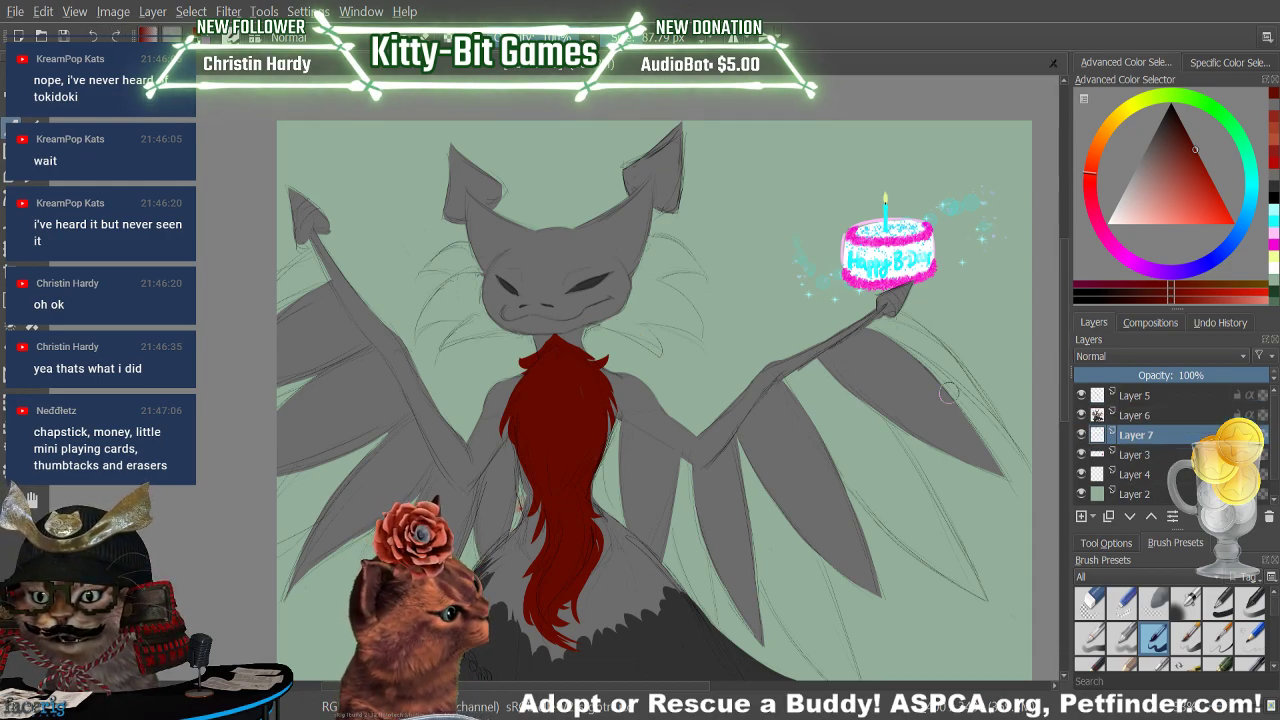
mouse_move(588, 327)
mouse_down()
mouse_move(637, 335)
mouse_move(658, 362)
mouse_up()
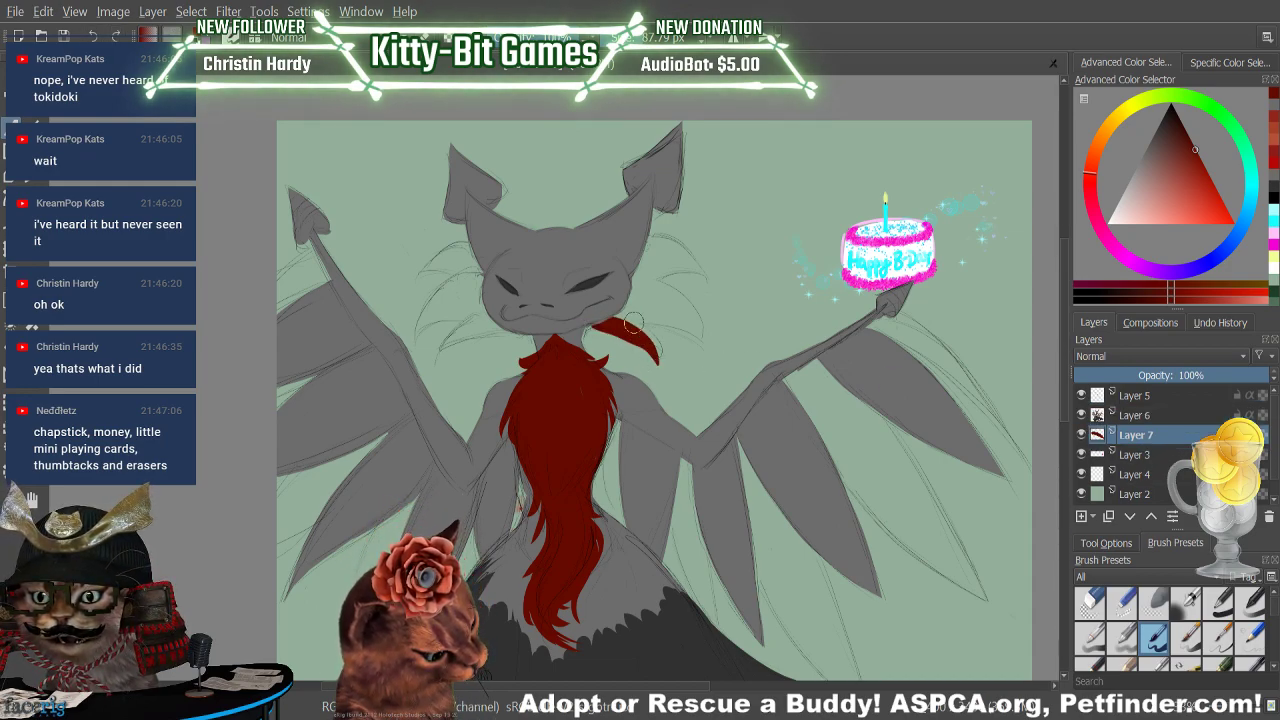
key(ctrl+z)
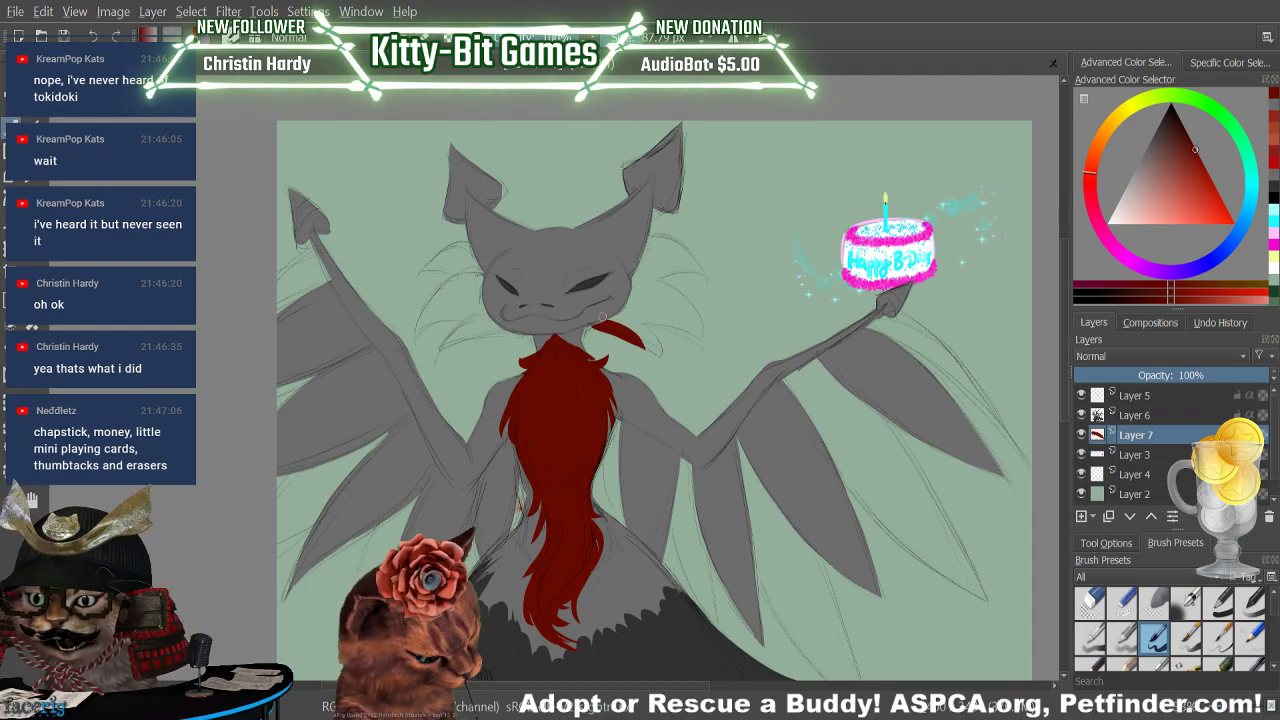
mouse_move(604, 321)
mouse_down()
mouse_move(671, 374)
mouse_move(567, 277)
mouse_move(661, 357)
mouse_up()
key(ctrl+z)
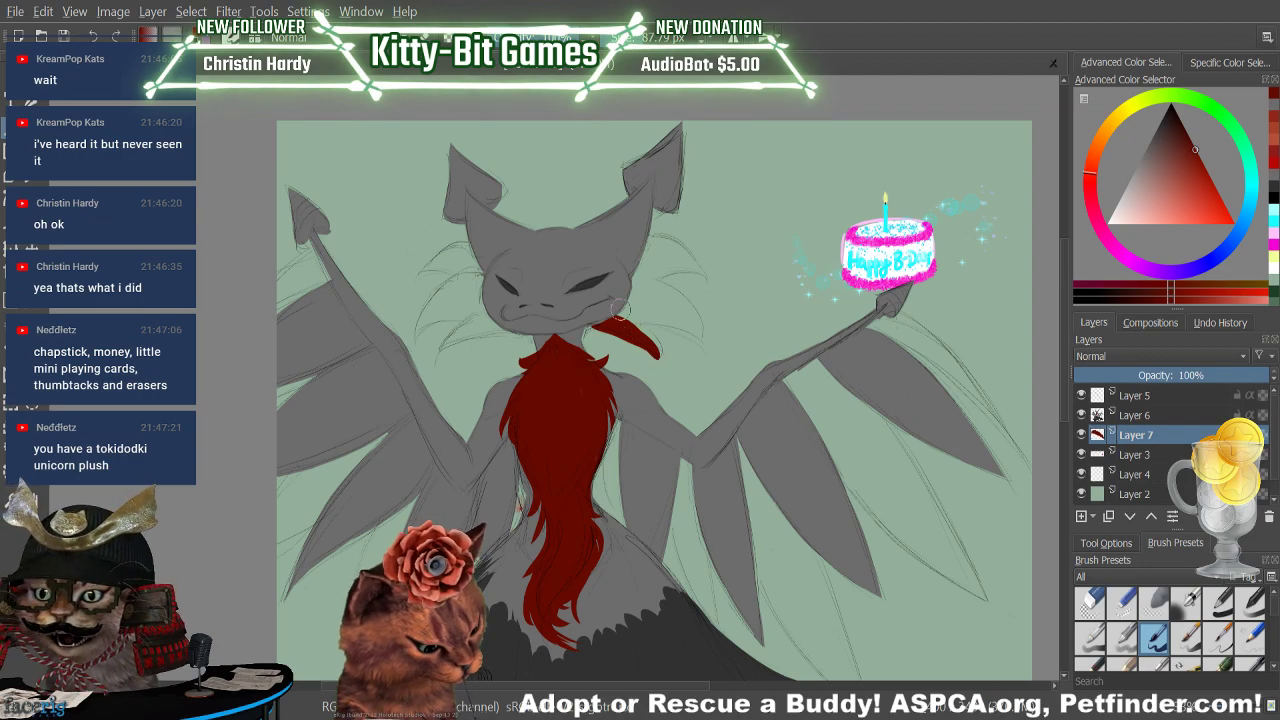
click(94, 36)
click(90, 34)
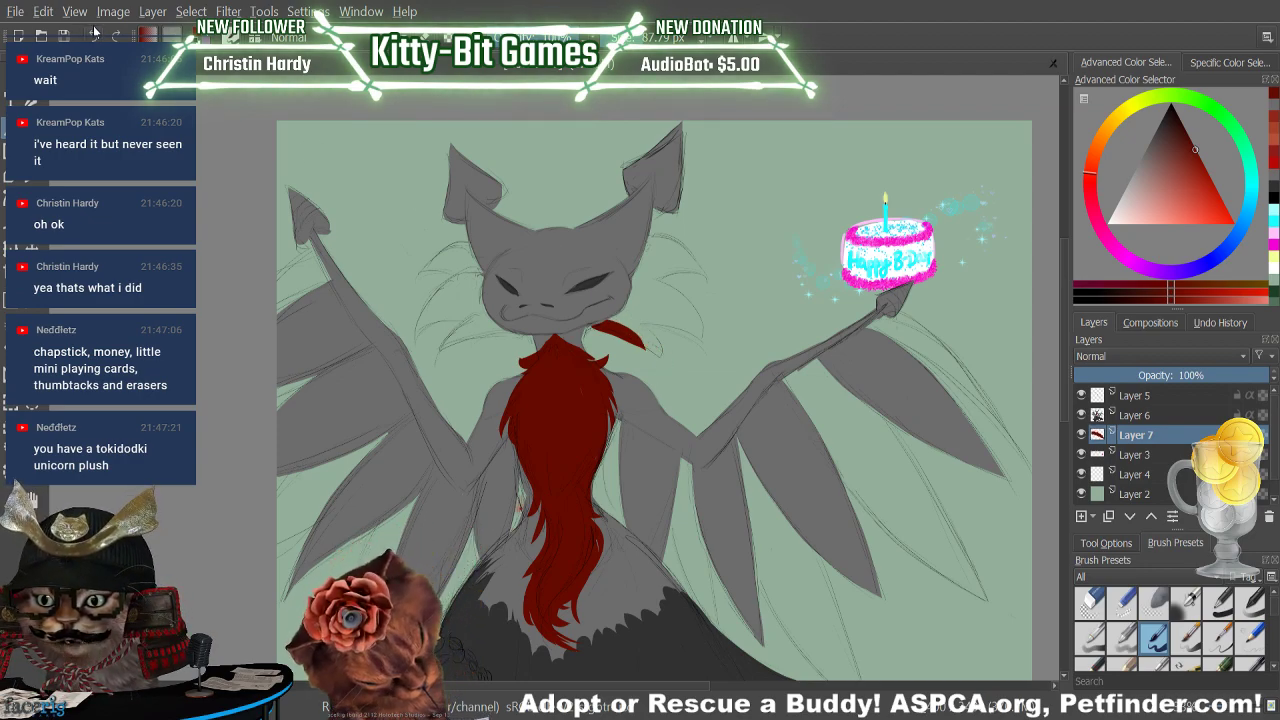
click(93, 35)
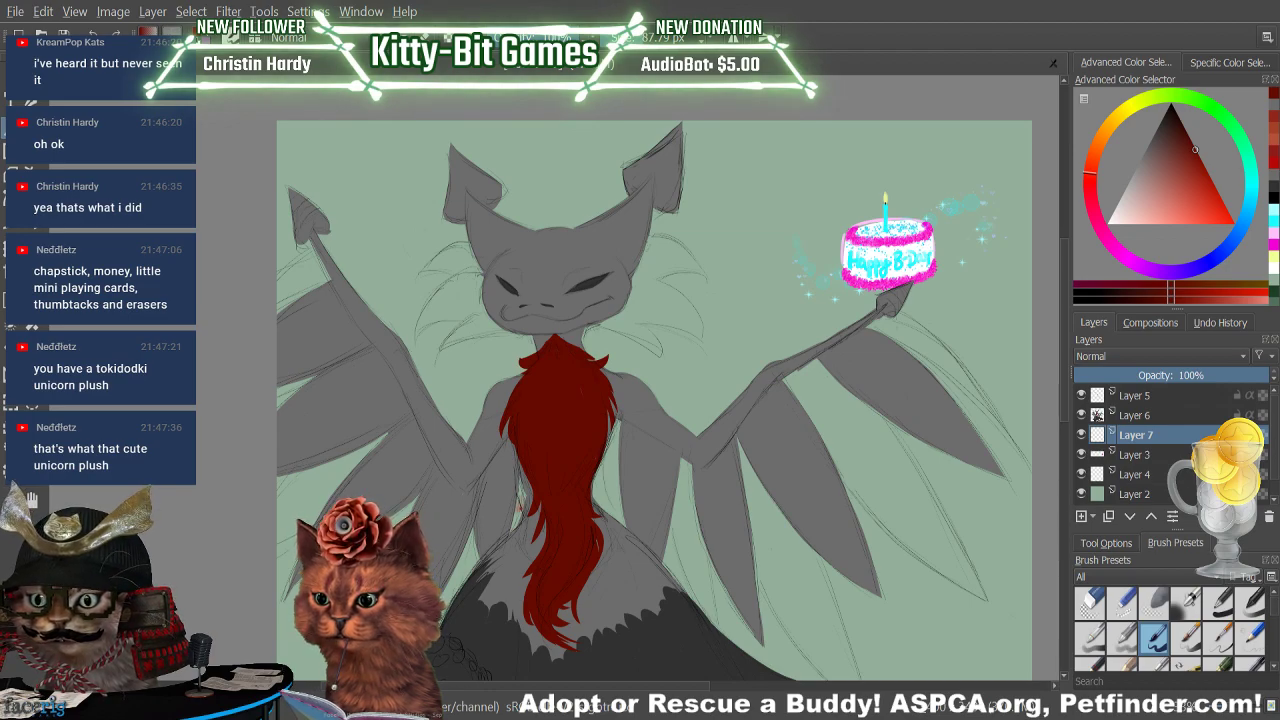
Paint two pointed dark red fur strands on Layer 7, sweeping outward and down from the right side of the jaw
drag(599, 324, 666, 361)
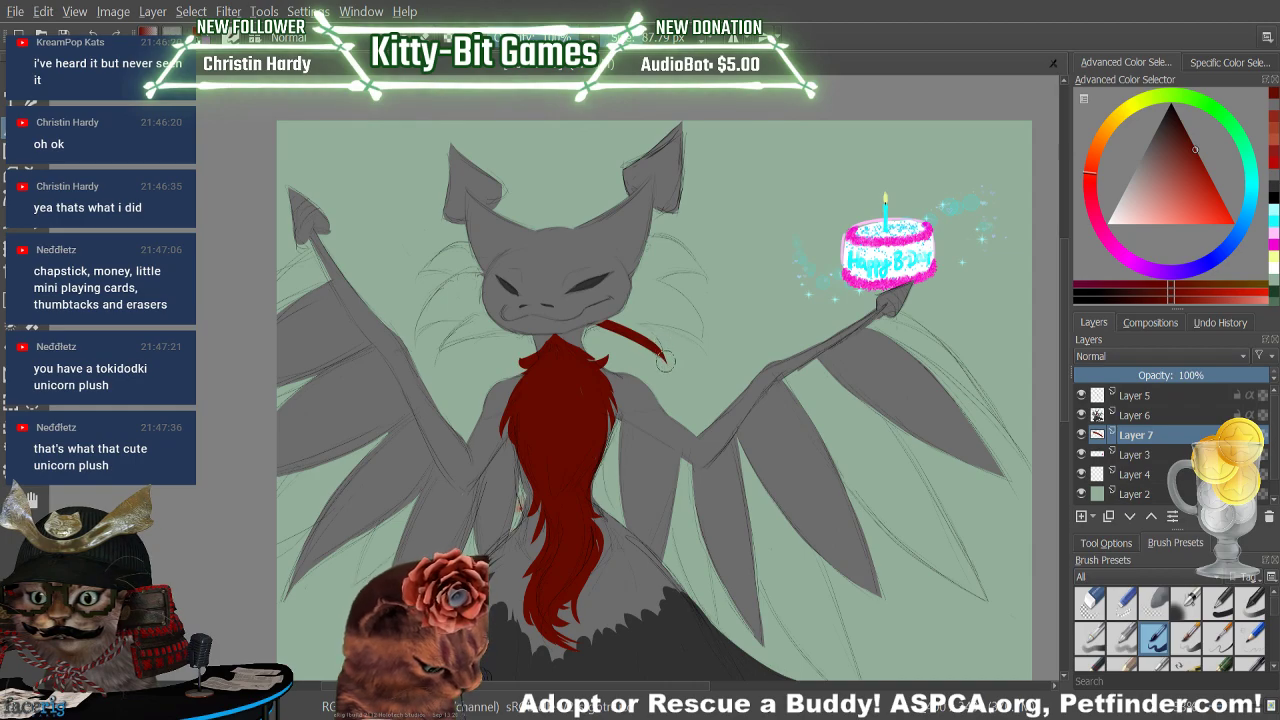
mouse_move(665, 360)
mouse_down()
mouse_move(627, 316)
mouse_move(632, 340)
mouse_move(609, 322)
mouse_move(655, 352)
mouse_move(630, 322)
mouse_move(656, 352)
mouse_move(654, 334)
mouse_move(661, 356)
mouse_move(623, 306)
mouse_move(640, 302)
mouse_up()
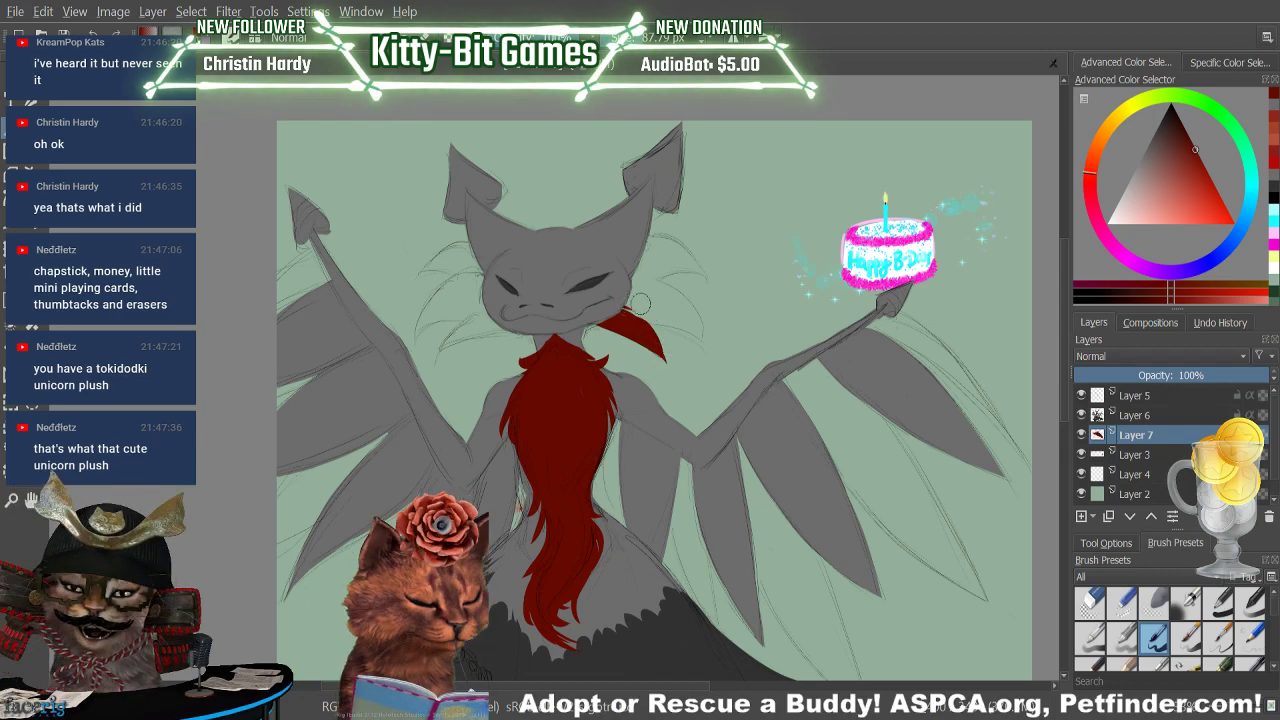
drag(617, 314, 669, 351)
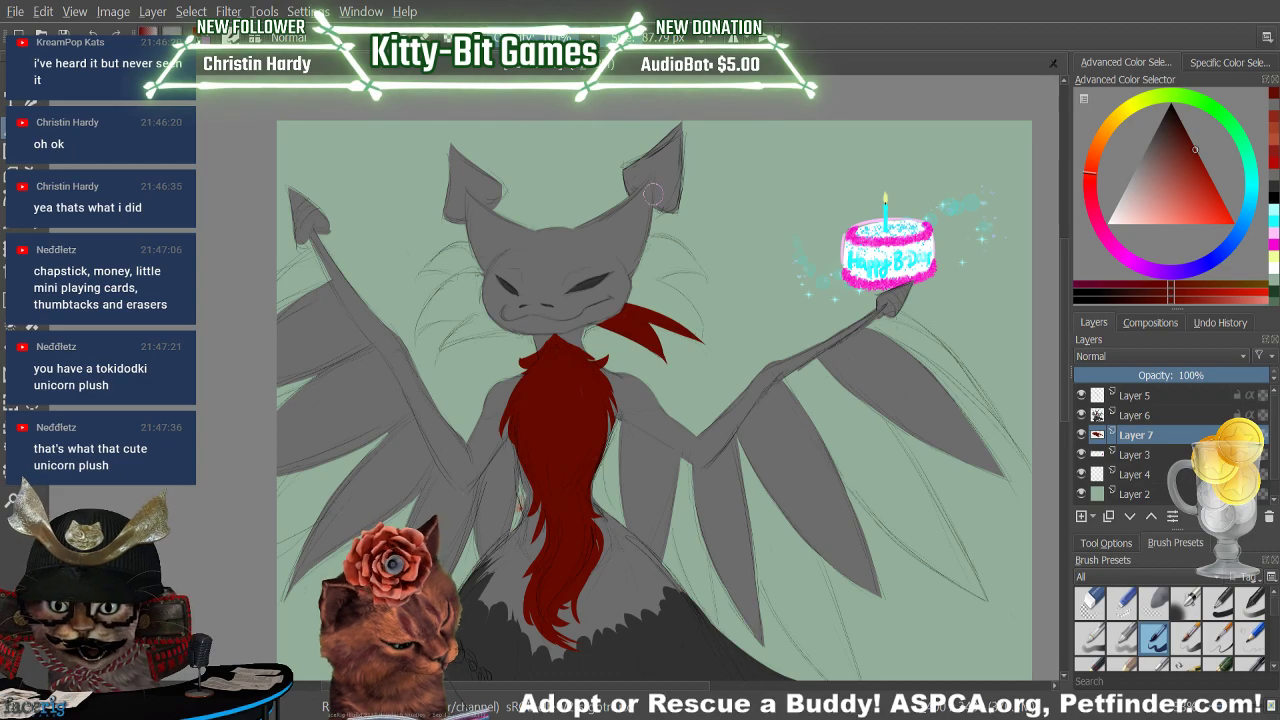
key(ctrl+z)
drag(620, 309, 703, 352)
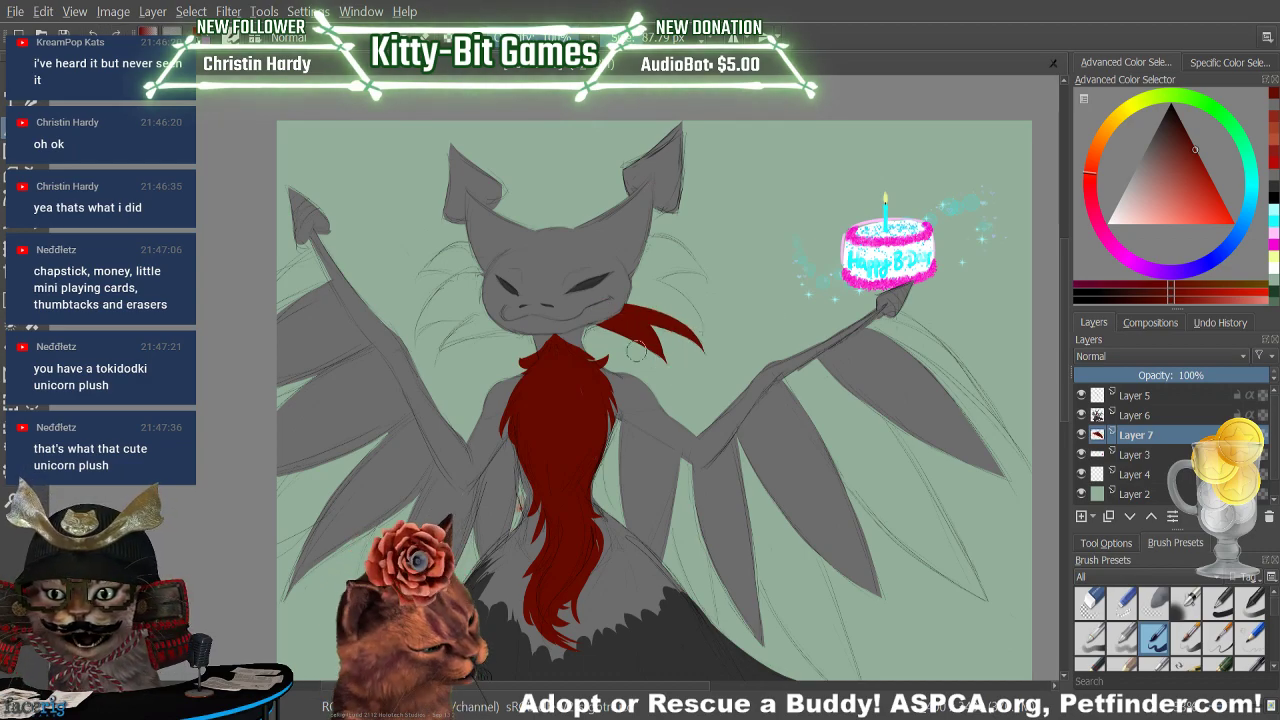
Fill a broad curved tuft of dark red fur above the right jaw strands, starting from the cheek and ending in a downward point
drag(625, 286, 704, 362)
drag(634, 290, 693, 352)
drag(625, 276, 703, 362)
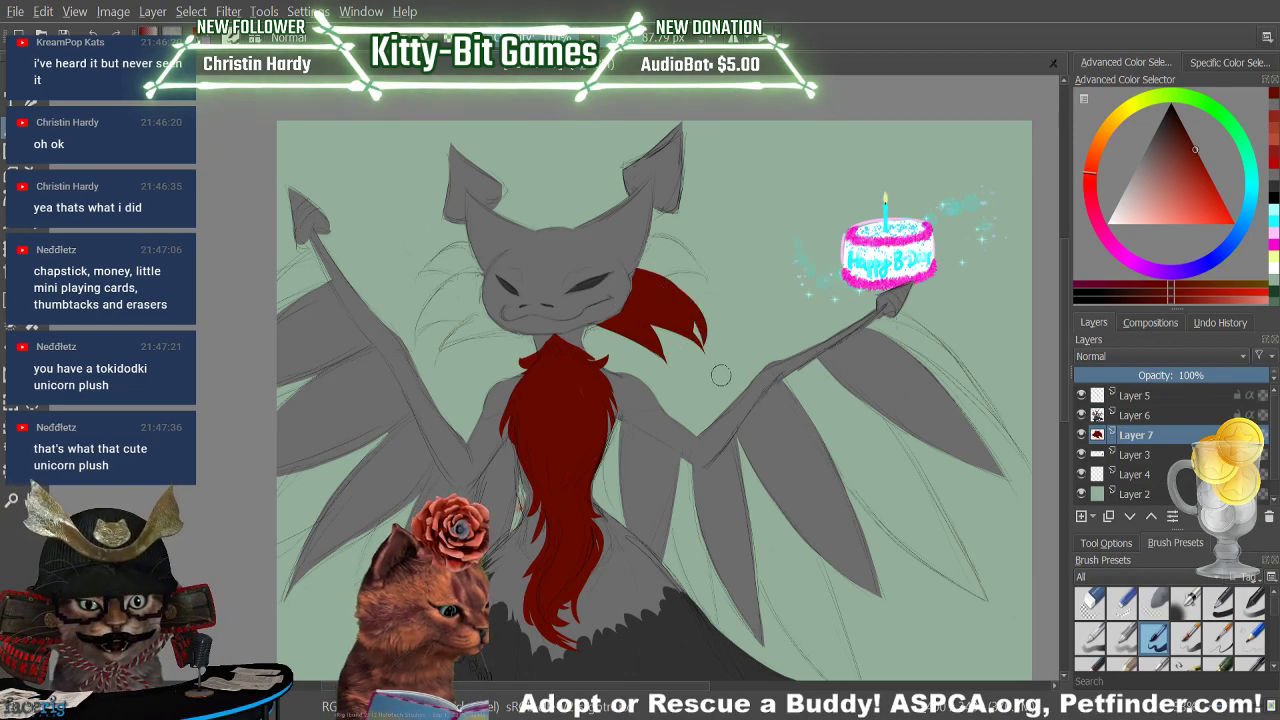
key(ctrl+z)
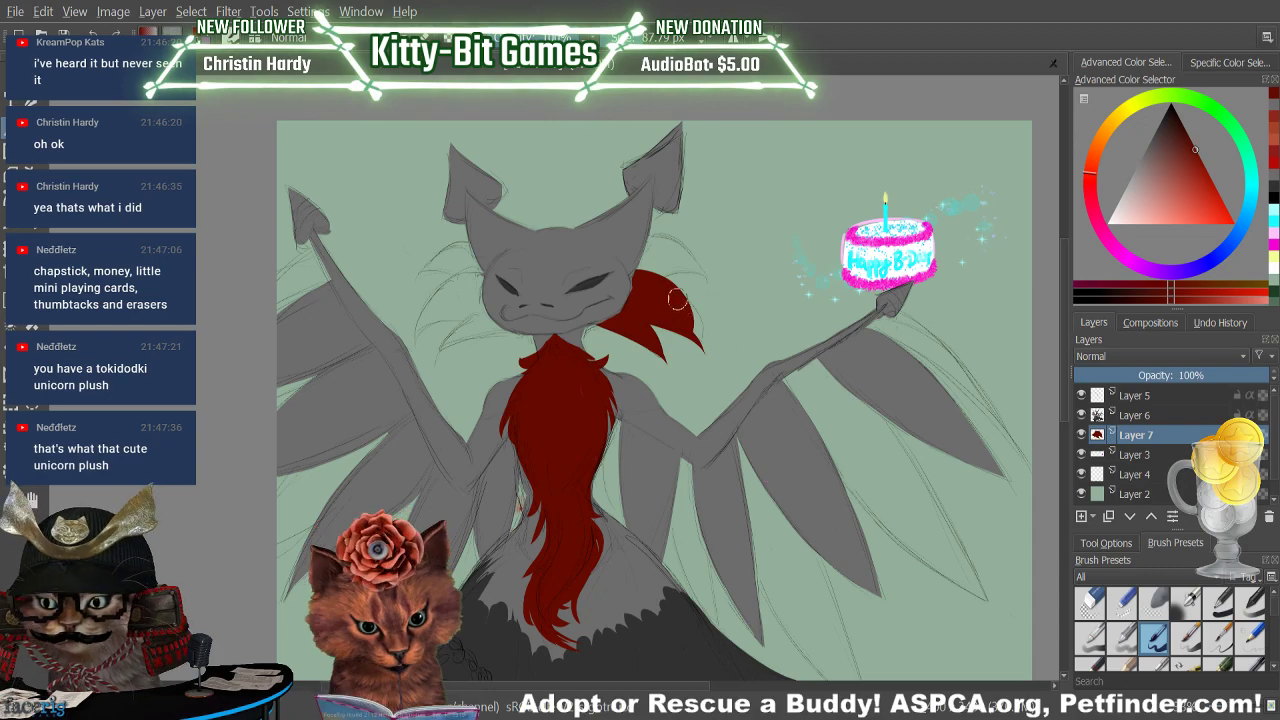
drag(645, 285, 714, 370)
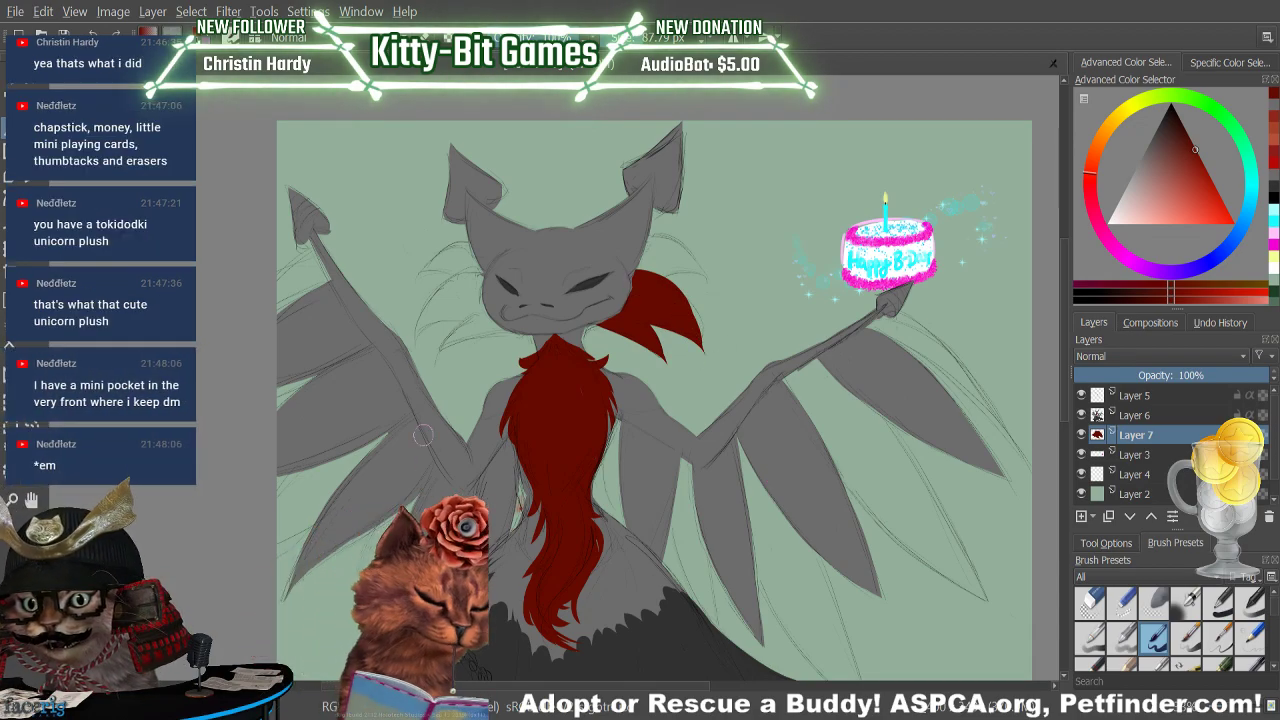
Paint the upper tuft of dark red fur beside the right side of the head and fill it down to the lower tufts
mouse_move(648, 238)
mouse_down()
mouse_move(733, 316)
mouse_move(642, 276)
mouse_move(733, 313)
mouse_move(712, 286)
mouse_up()
key(ctrl+z)
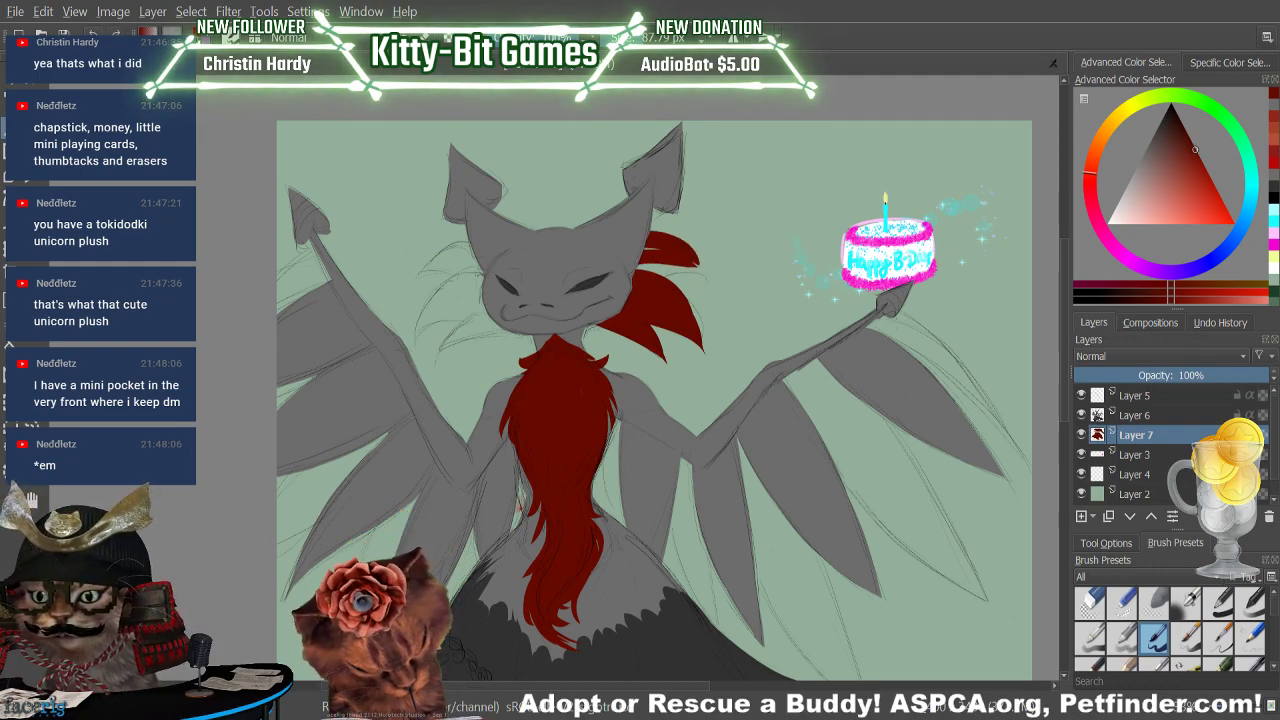
drag(647, 282, 709, 278)
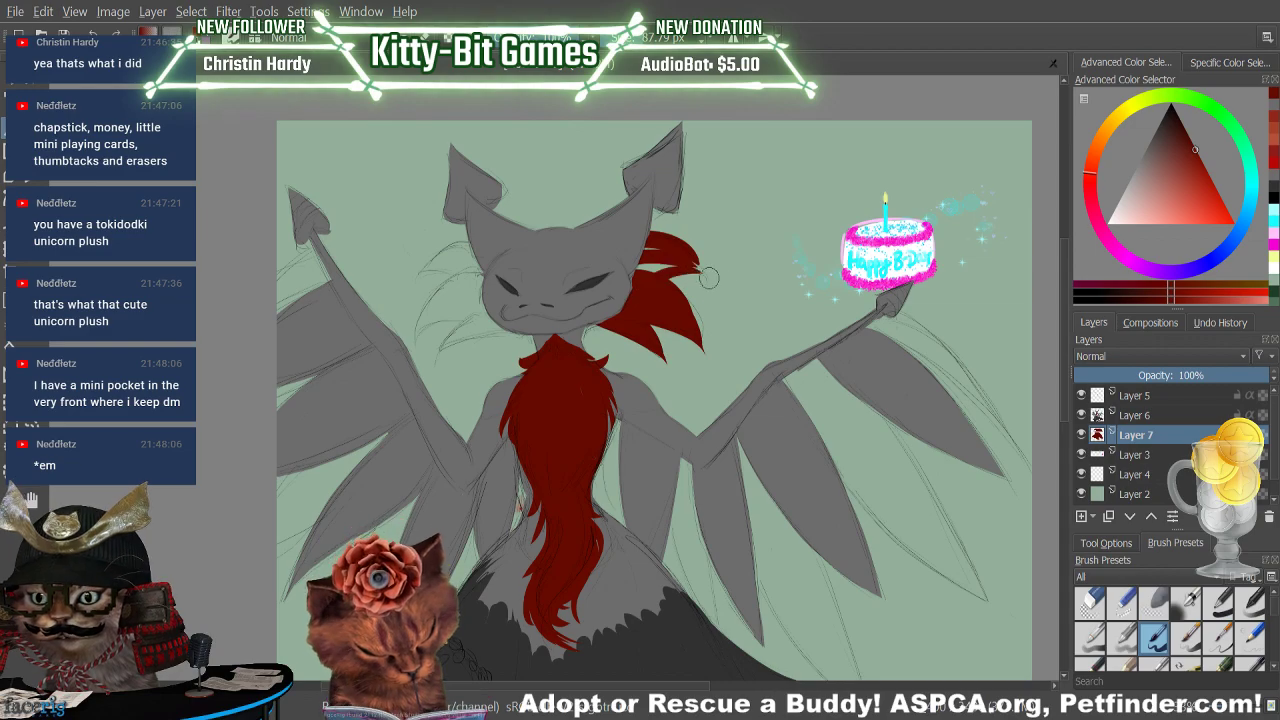
drag(631, 264, 699, 262)
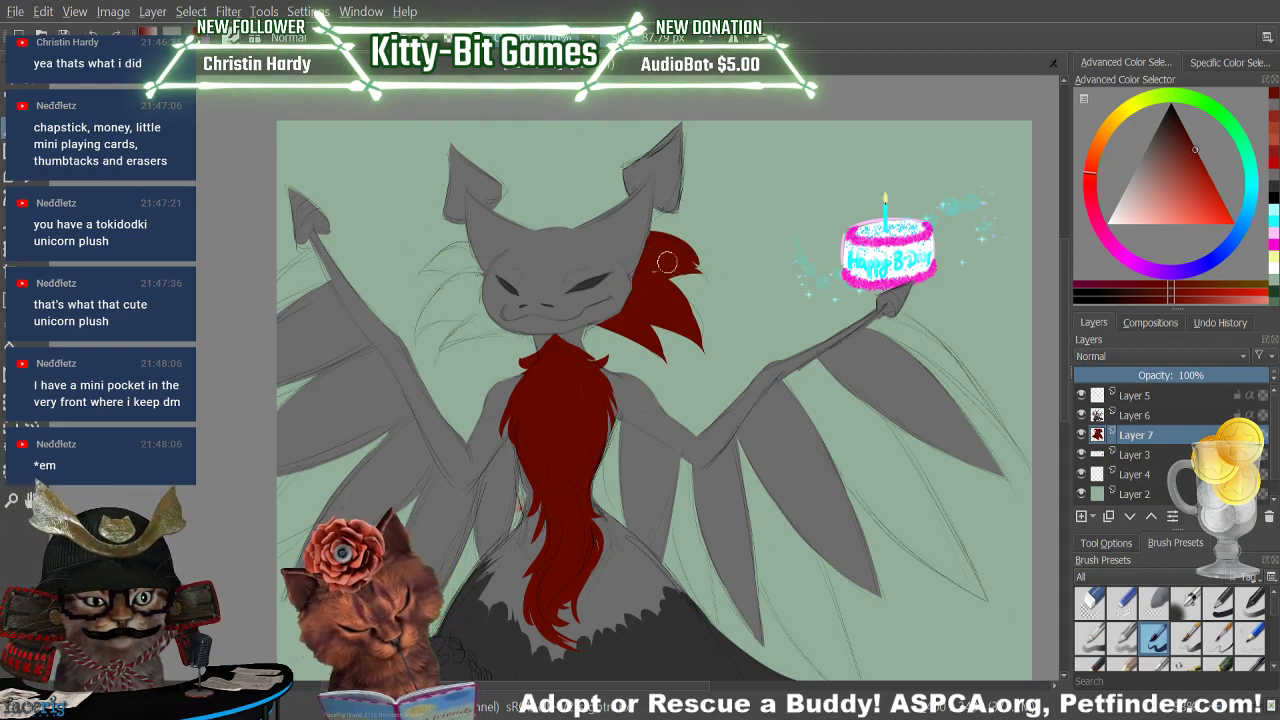
drag(667, 263, 709, 278)
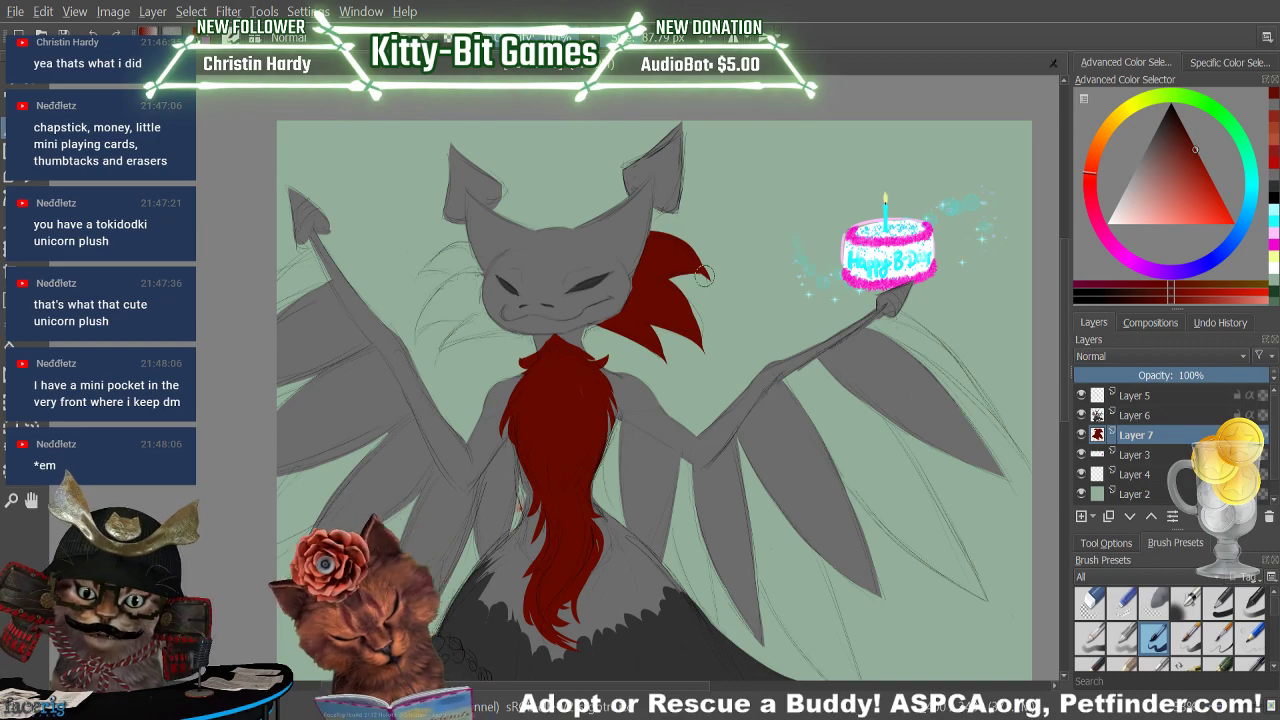
Paint the lower dark red fur tuft at the left side of the jaw and a thin curved strand above it
drag(512, 318, 474, 342)
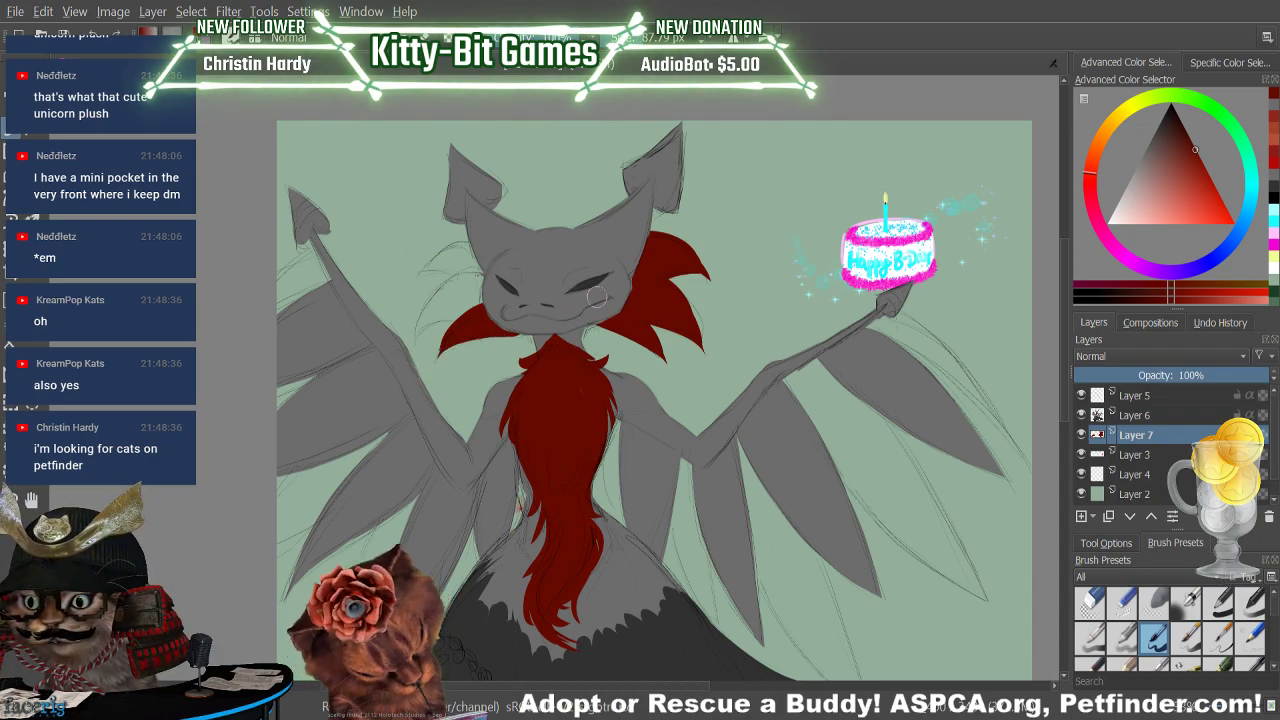
drag(458, 320, 418, 323)
mouse_move(482, 274)
mouse_down()
mouse_move(459, 284)
mouse_move(427, 348)
mouse_up()
drag(458, 298, 416, 364)
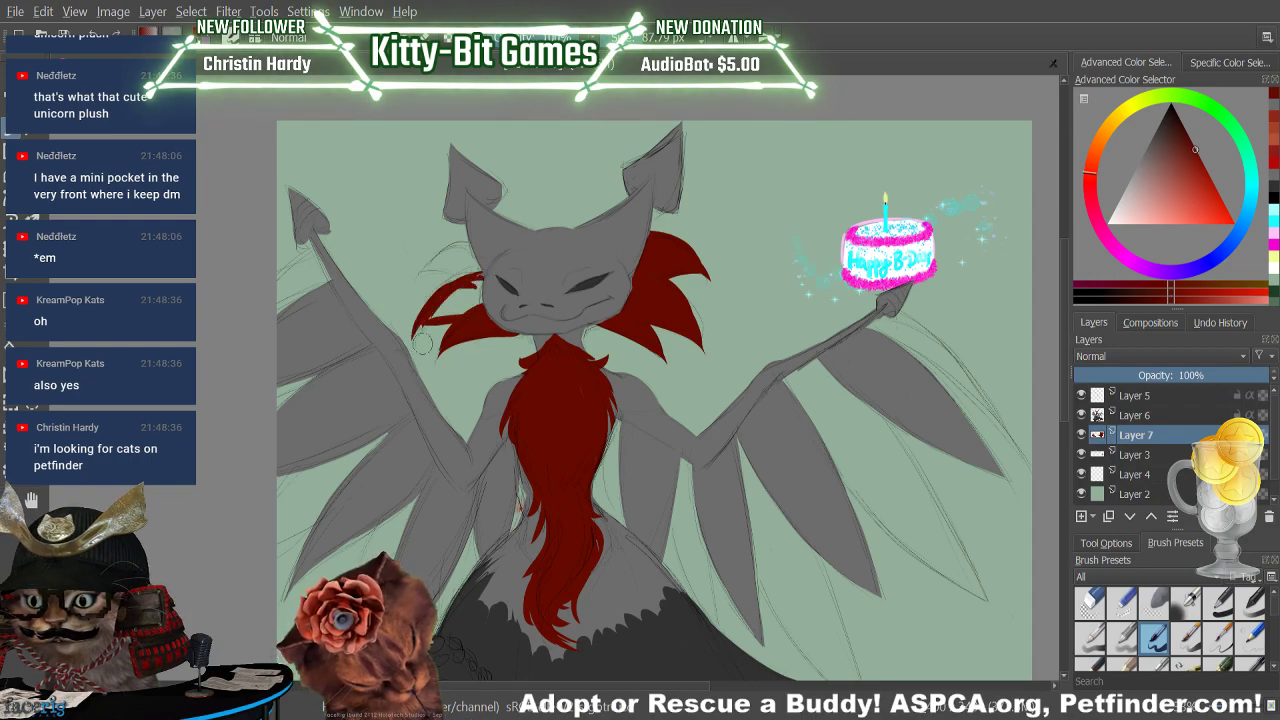
key(ctrl+z)
key(ctrl+z)
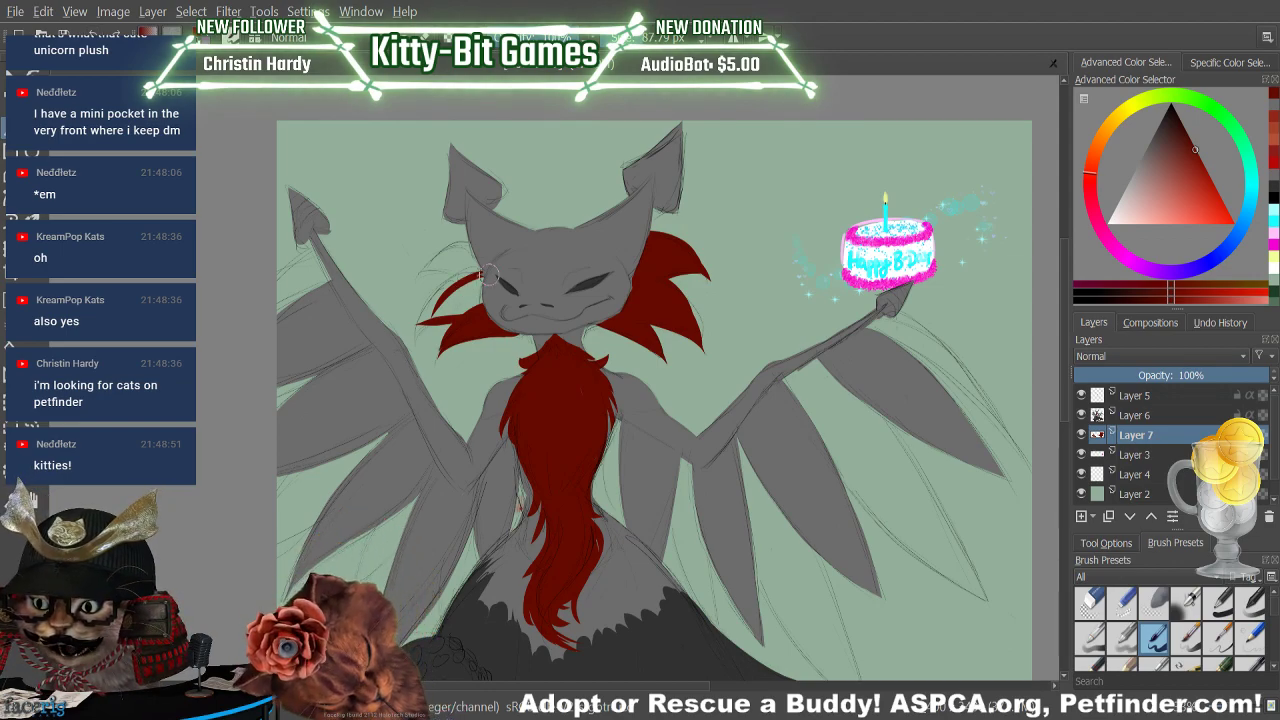
Widen the upper left cheek strand into a solid dark red tuft and fill the gap down to the lower one
mouse_move(489, 274)
mouse_down()
mouse_move(440, 296)
mouse_move(413, 364)
mouse_up()
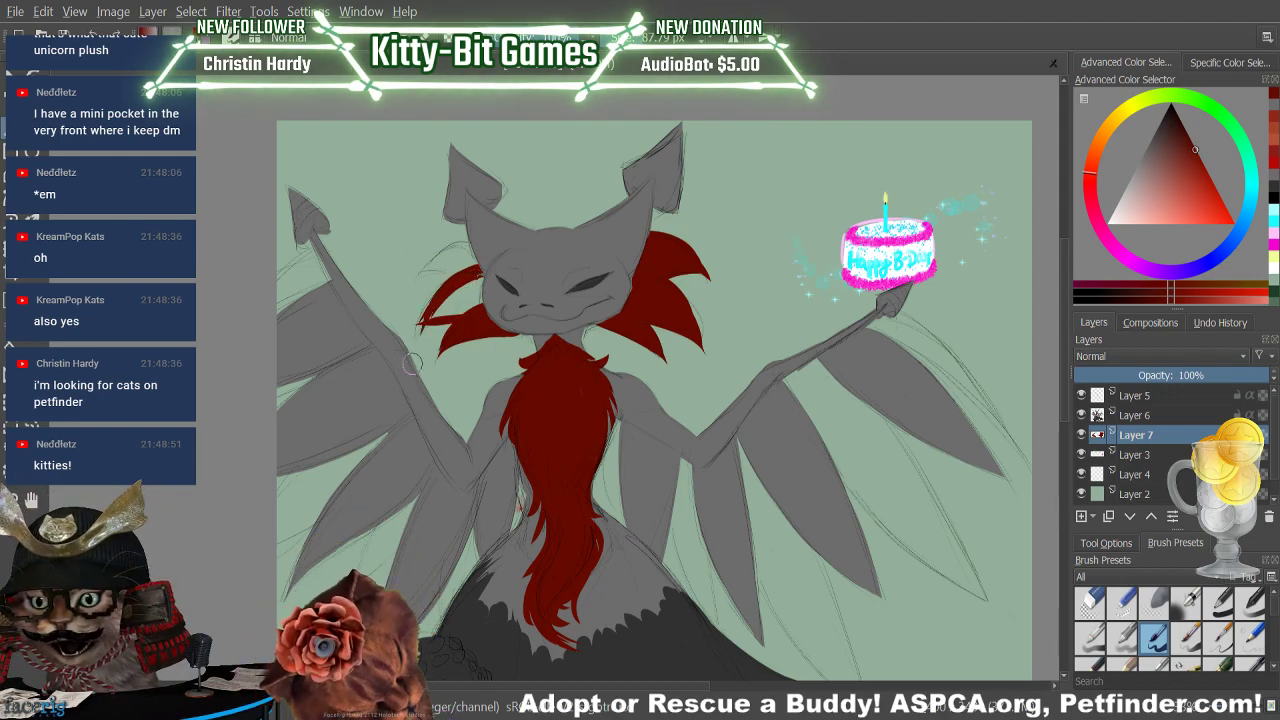
drag(432, 316, 419, 356)
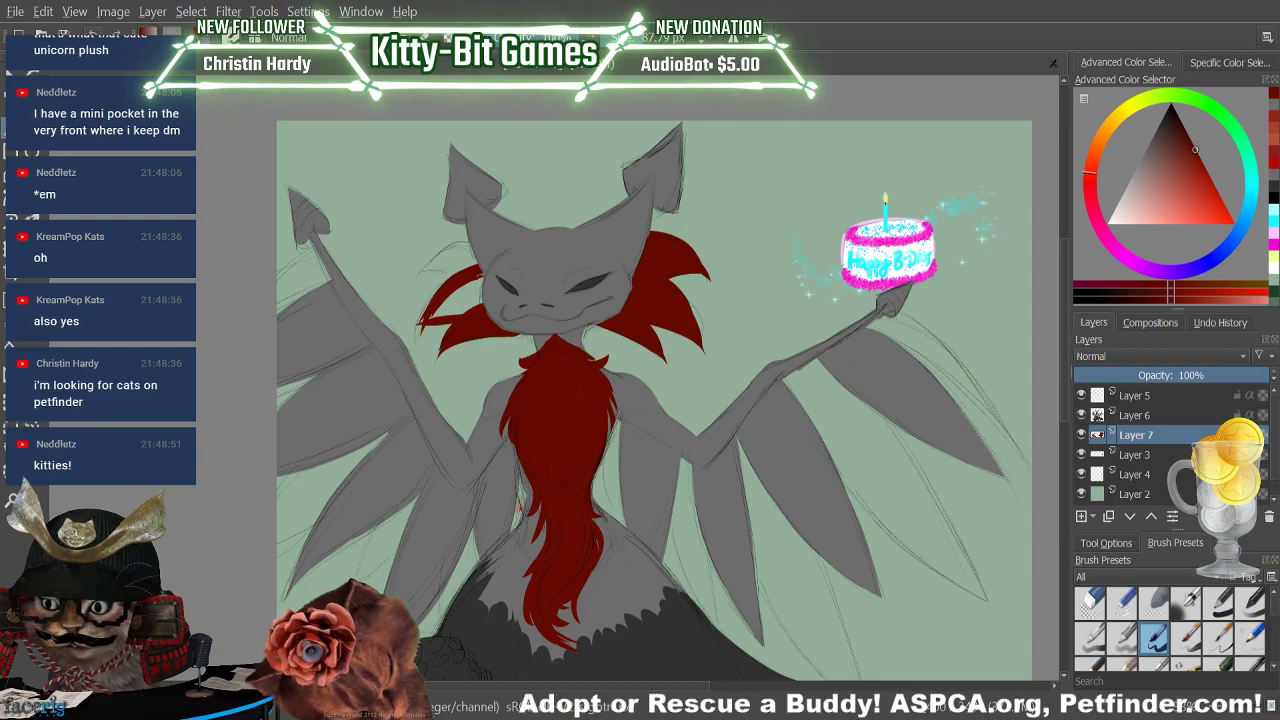
mouse_move(442, 303)
mouse_down()
mouse_move(428, 350)
mouse_move(480, 306)
mouse_move(446, 301)
mouse_move(489, 280)
mouse_move(474, 299)
mouse_up()
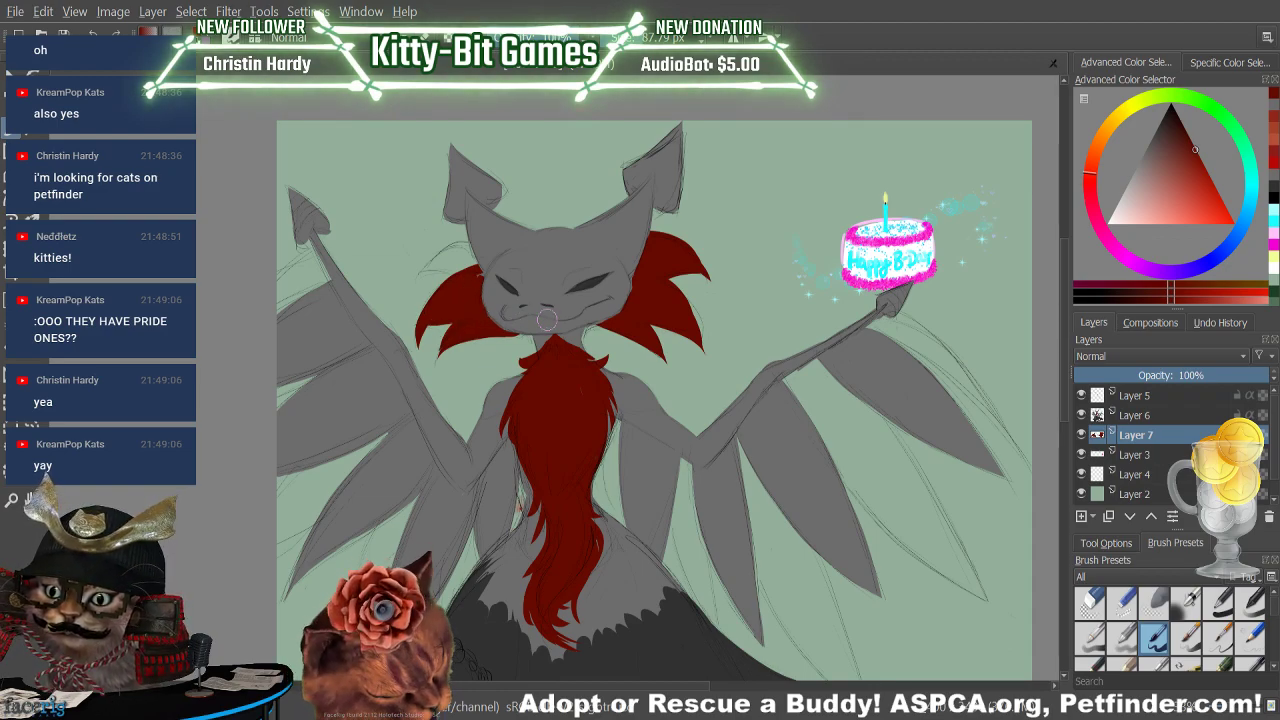
click(1121, 420)
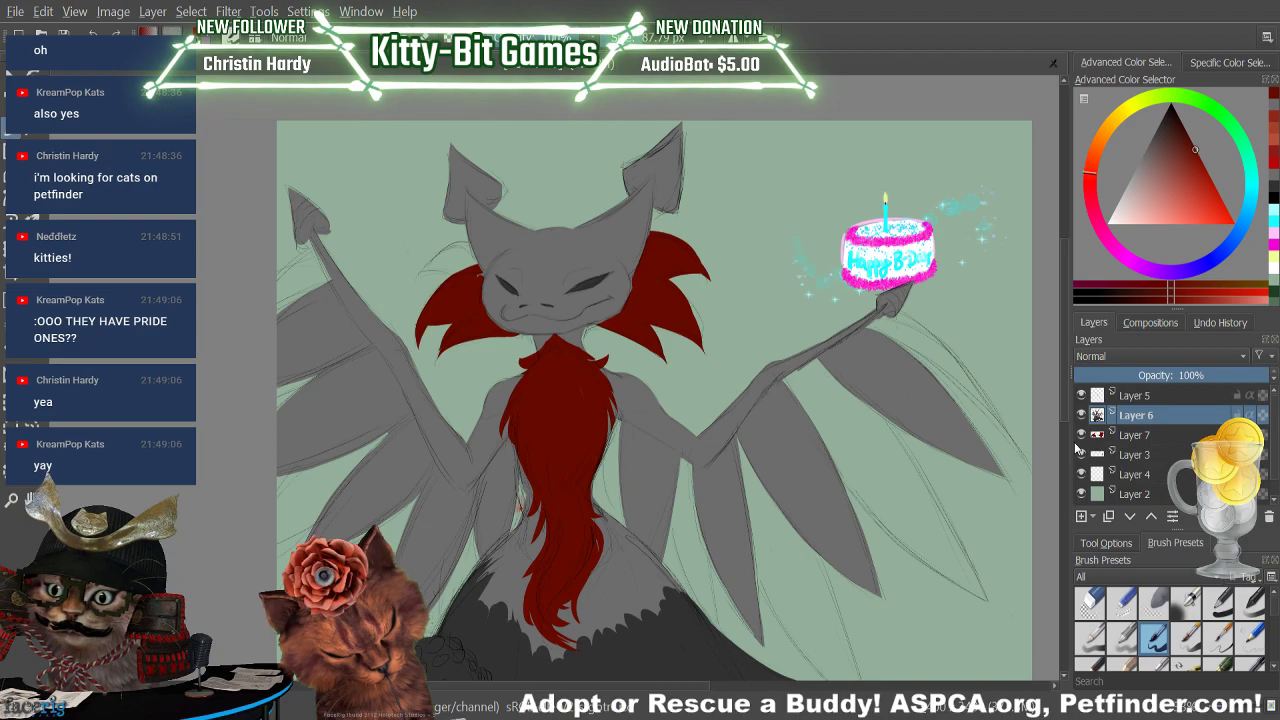
key(e)
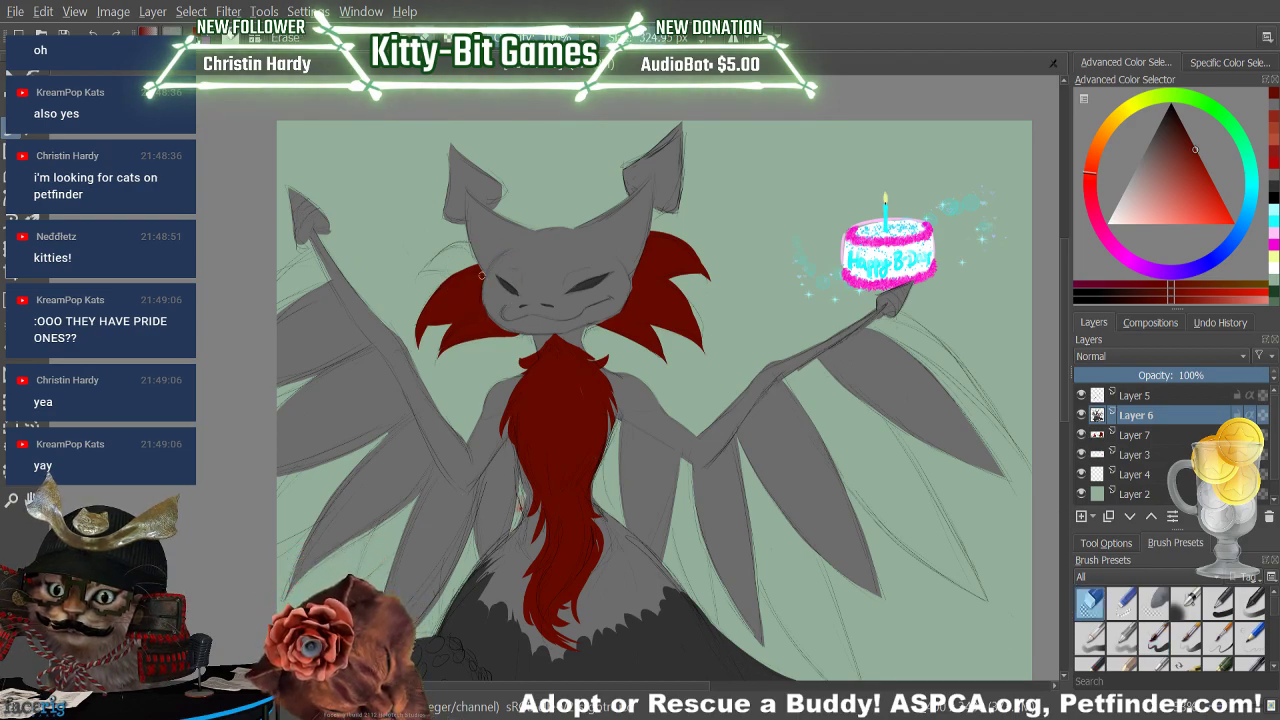
key(bracketright)
key(bracketright)
key(bracketright)
key(e)
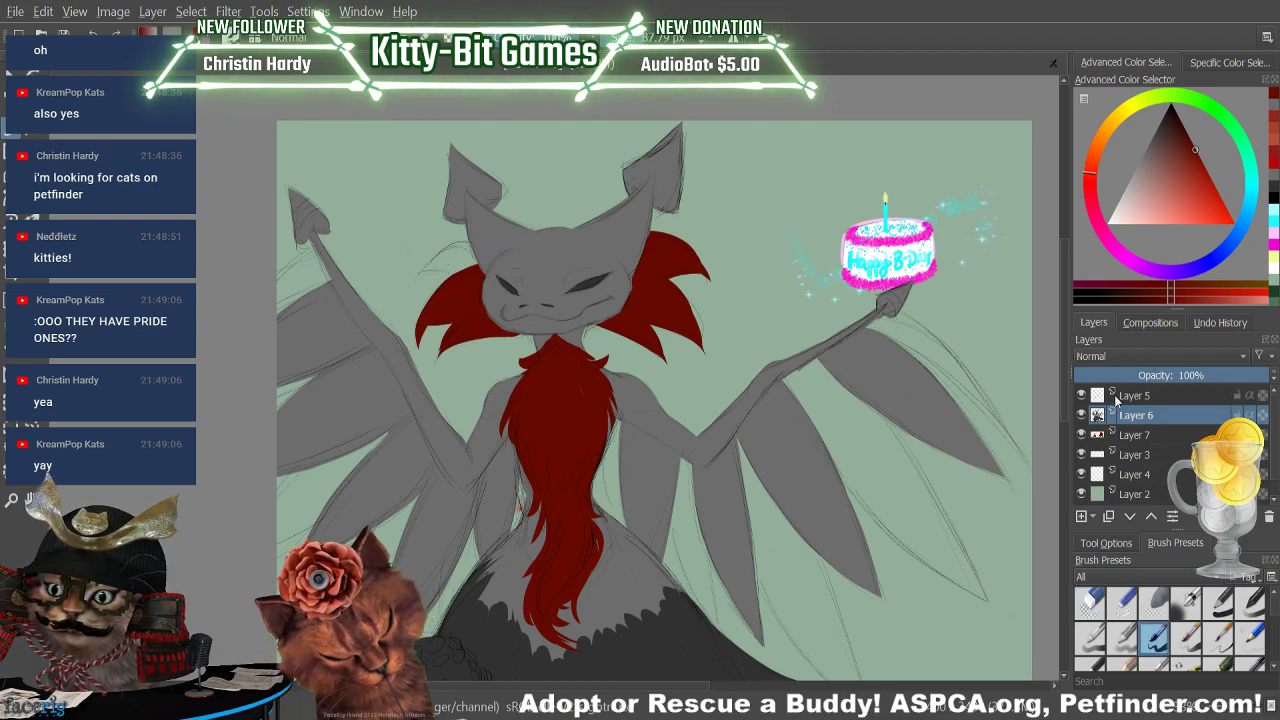
click(1132, 436)
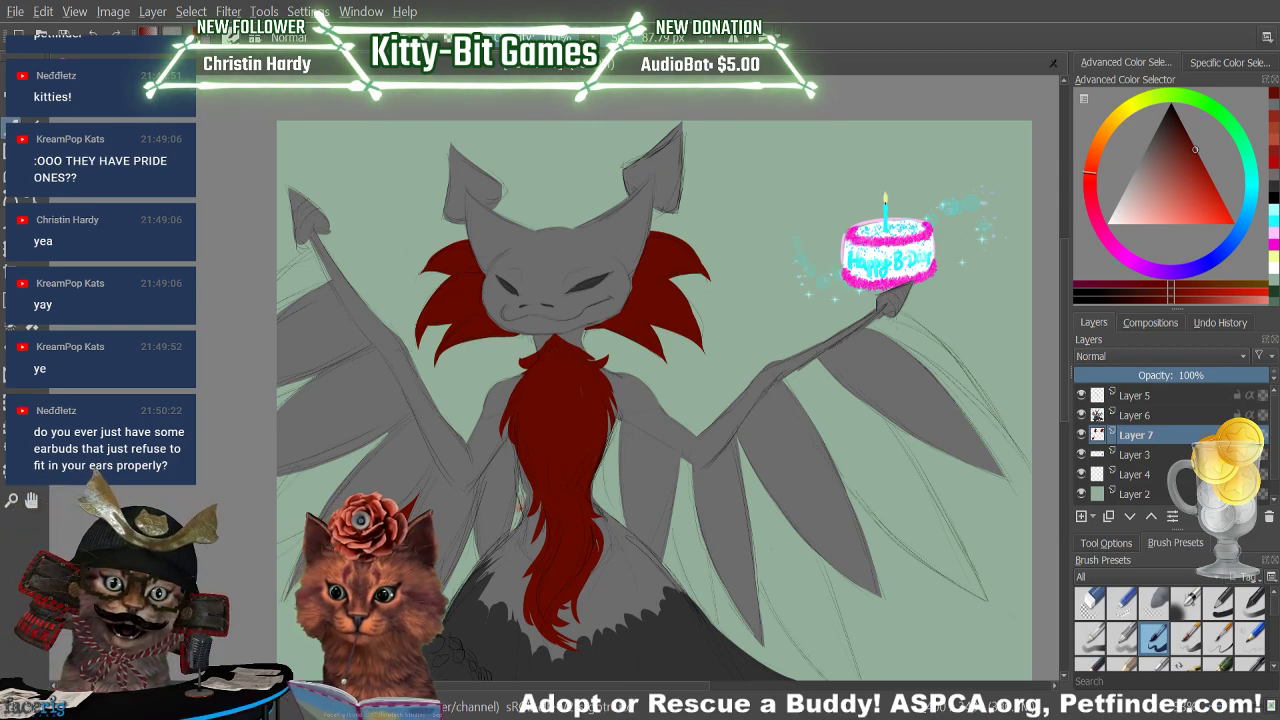
Paint a dark red feather in the lower gap between the left wing's gray feathers and erase the excess at its tip
key(/)
drag(381, 426, 385, 468)
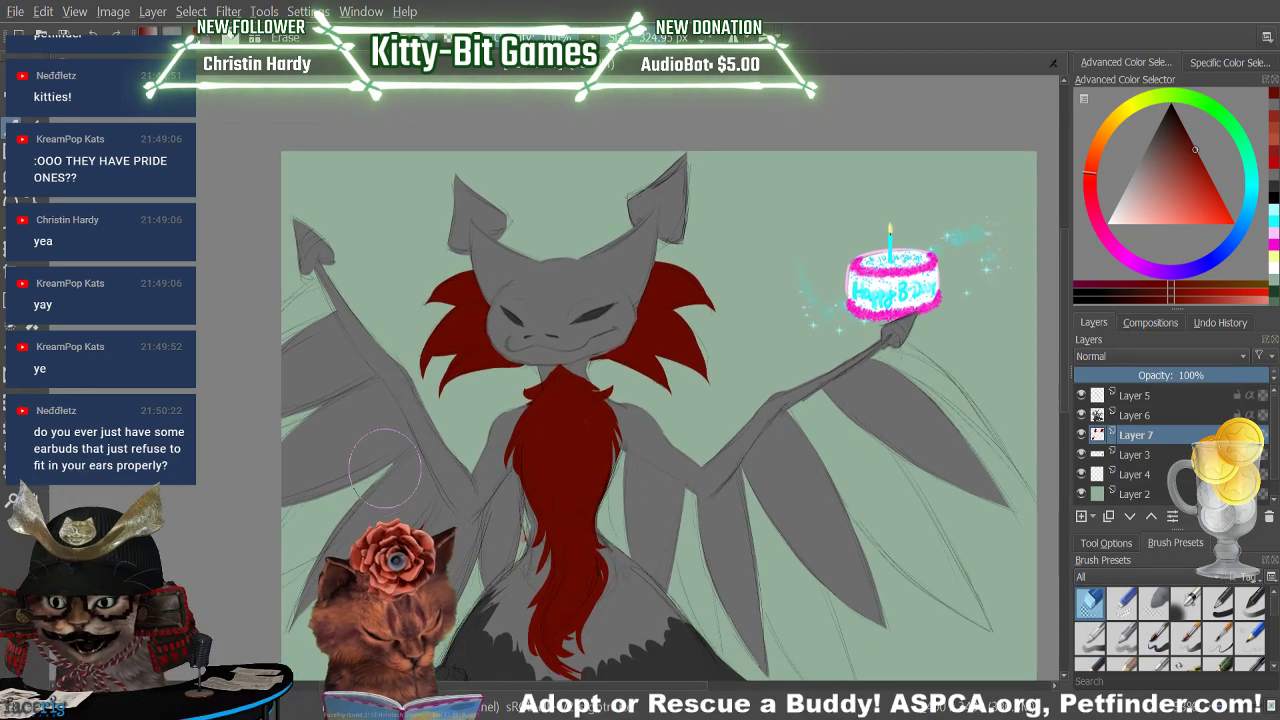
scroll(385, 467, down, 3)
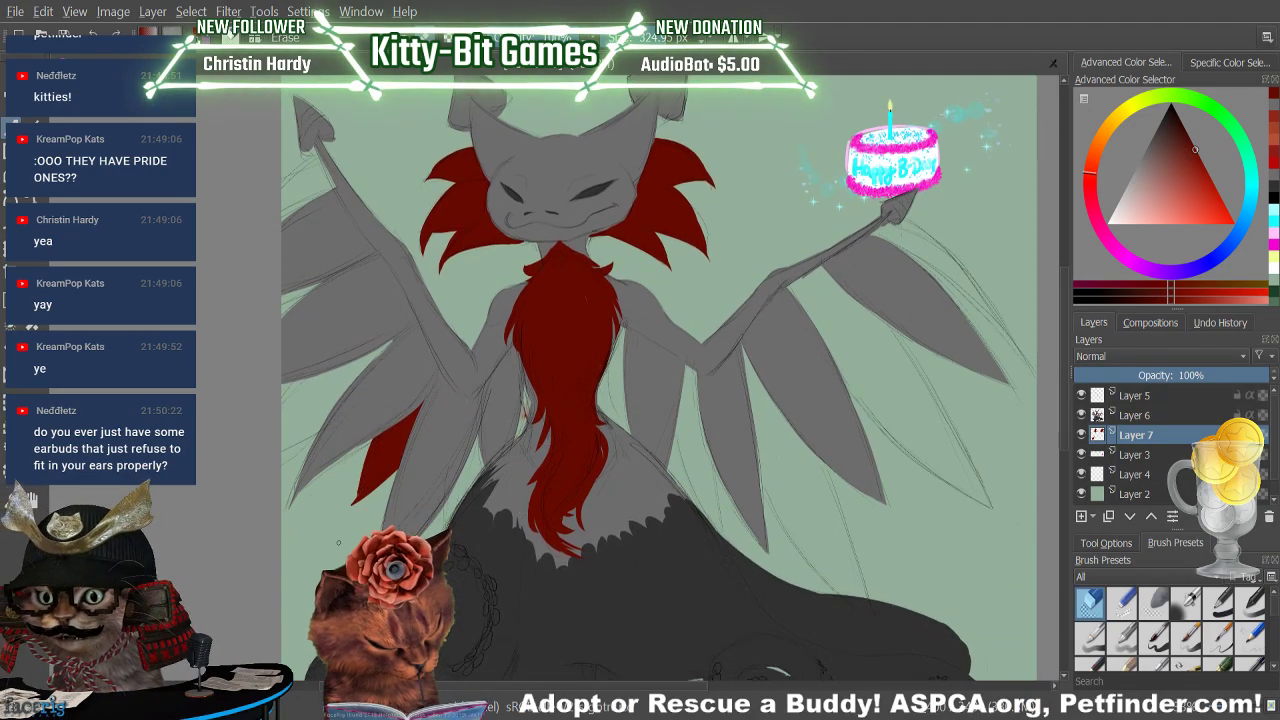
drag(336, 496, 382, 500)
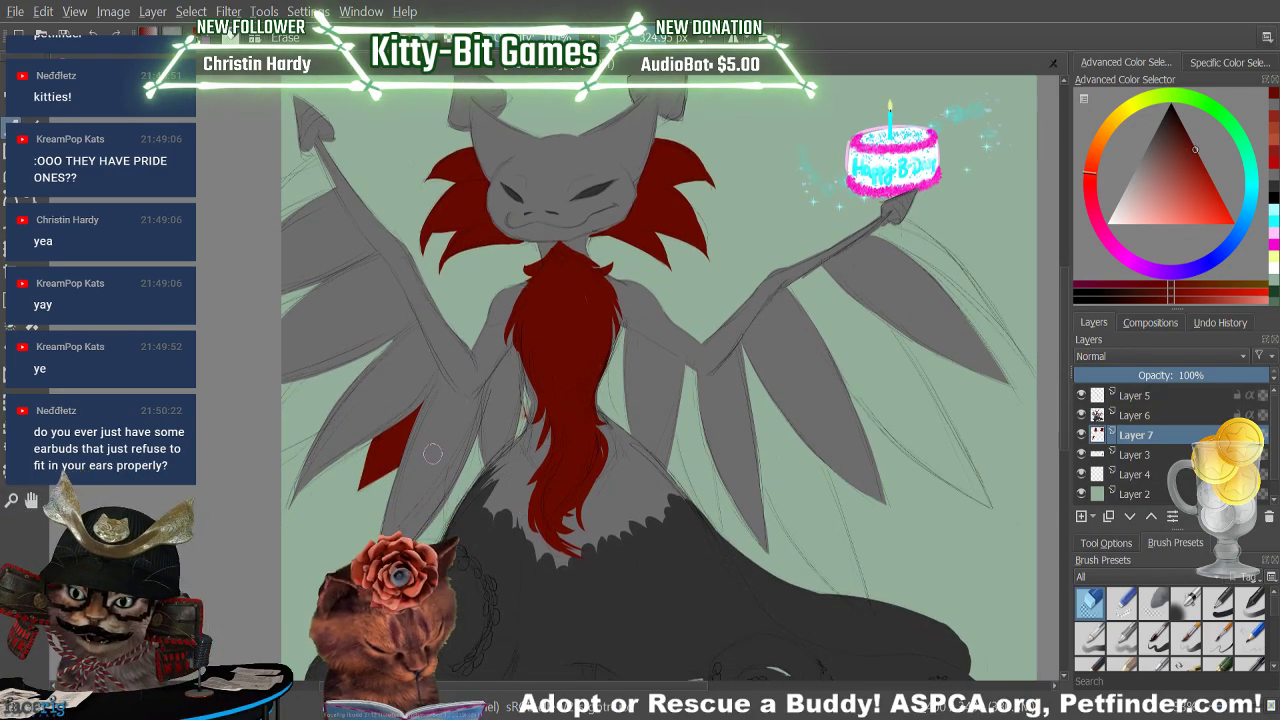
key(/)
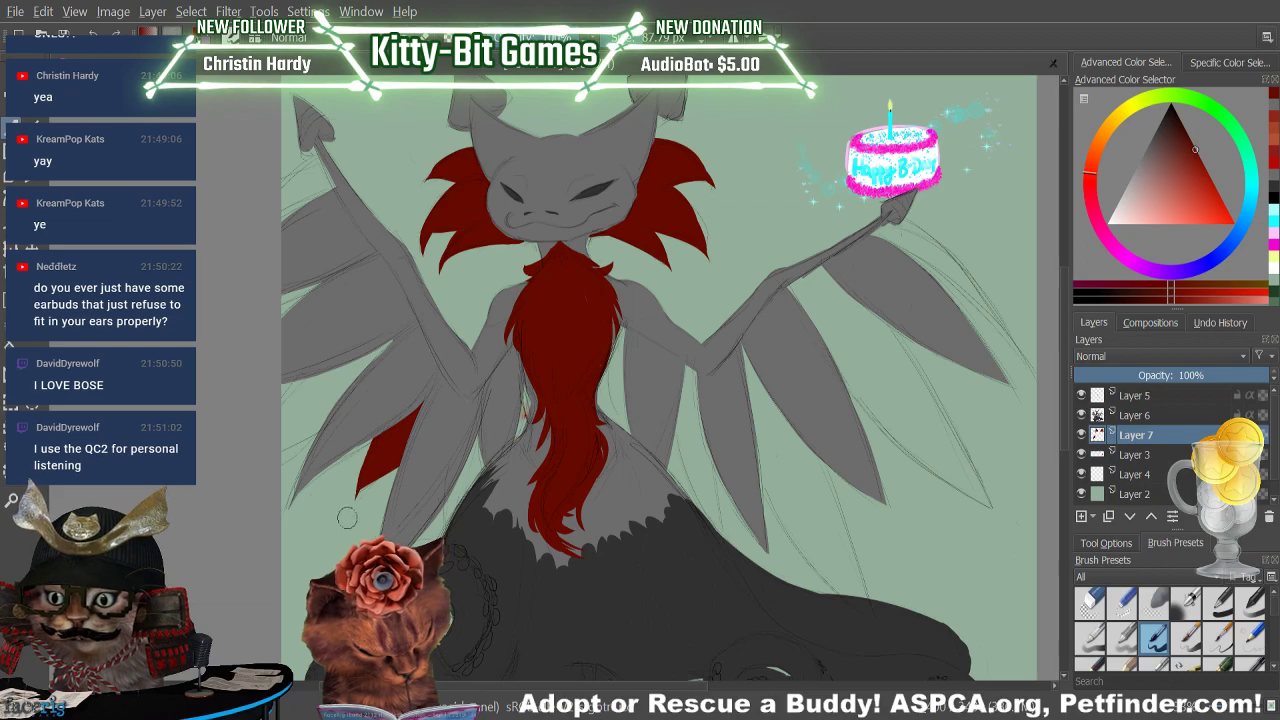
mouse_move(414, 457)
mouse_down()
mouse_move(313, 530)
mouse_move(362, 502)
mouse_up()
key(/)
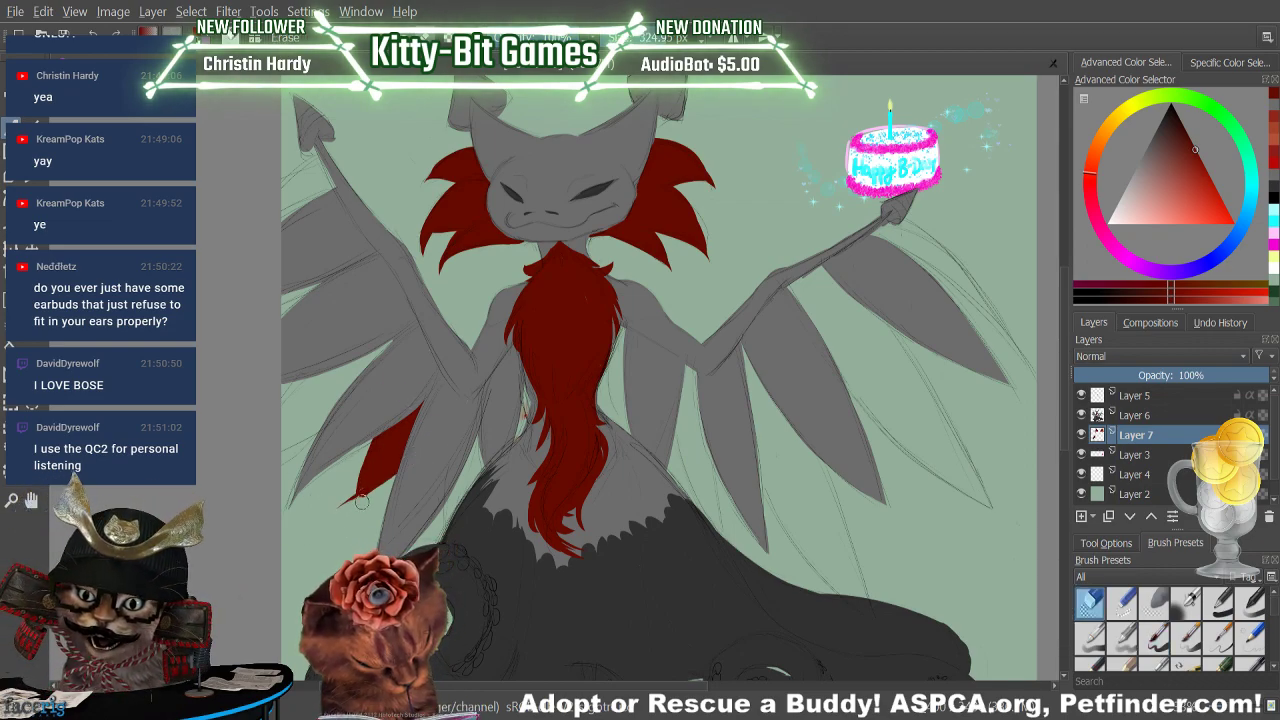
mouse_move(291, 555)
mouse_down()
mouse_move(400, 480)
mouse_move(405, 462)
mouse_up()
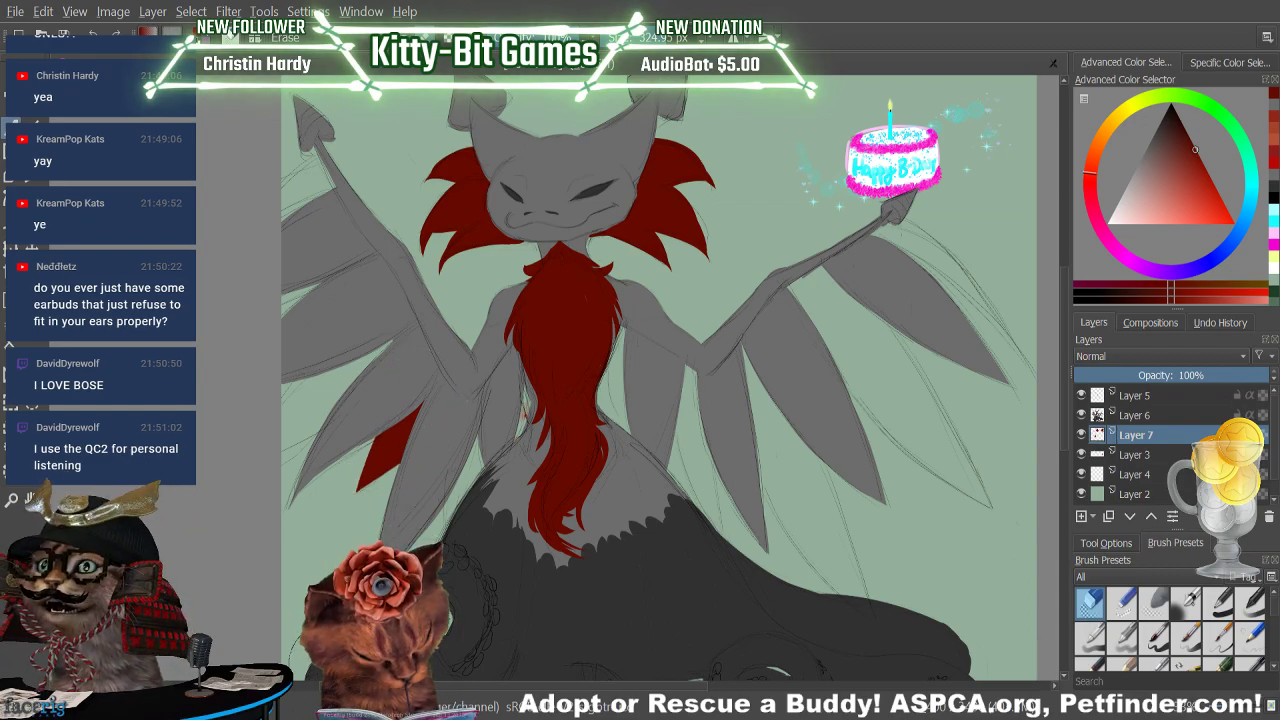
Paint dark red feathers in the gaps higher up the left wing, filling them to the canvas edge
key(e)
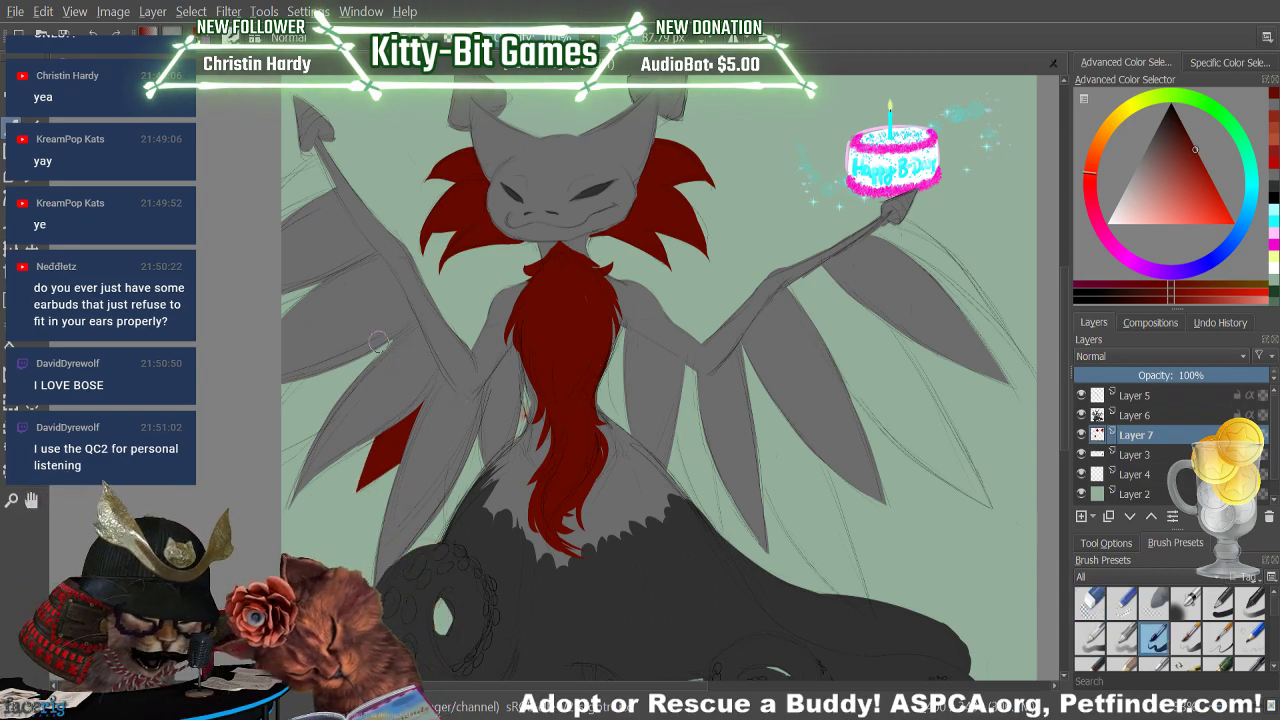
drag(388, 348, 292, 405)
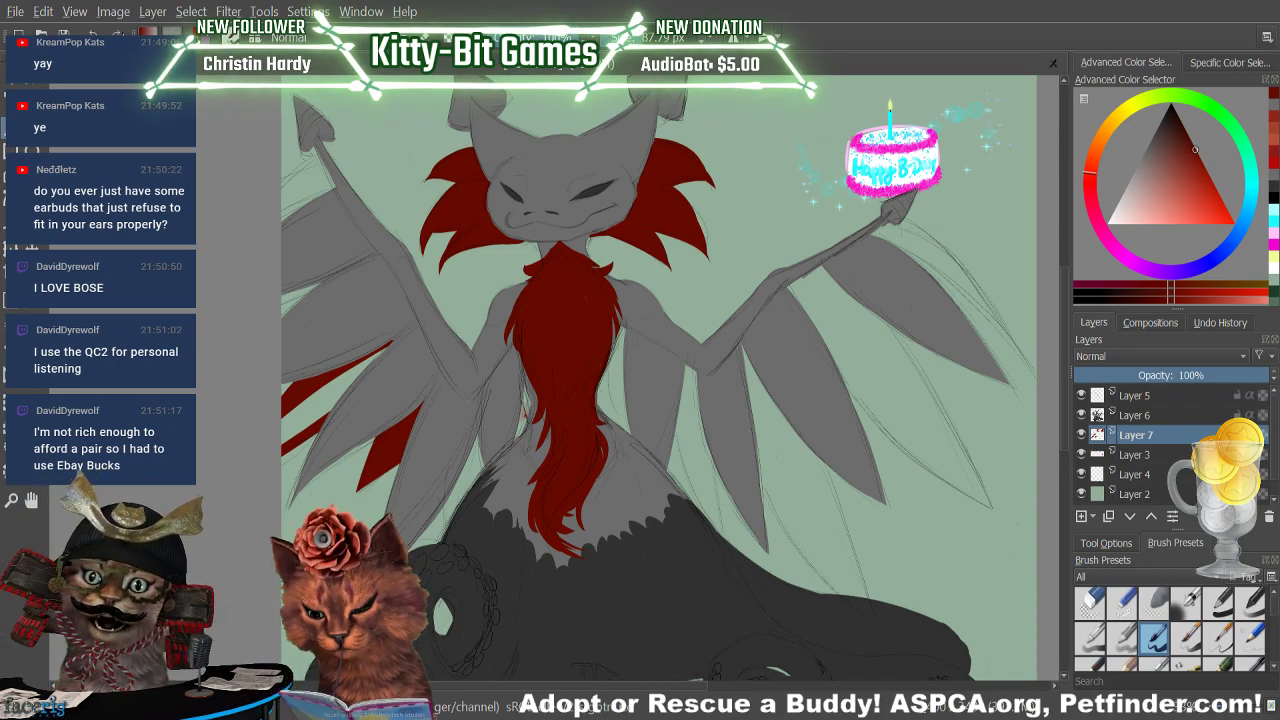
mouse_move(322, 418)
mouse_down()
mouse_move(285, 440)
mouse_move(398, 334)
mouse_move(340, 380)
mouse_move(372, 372)
mouse_up()
drag(322, 286, 281, 315)
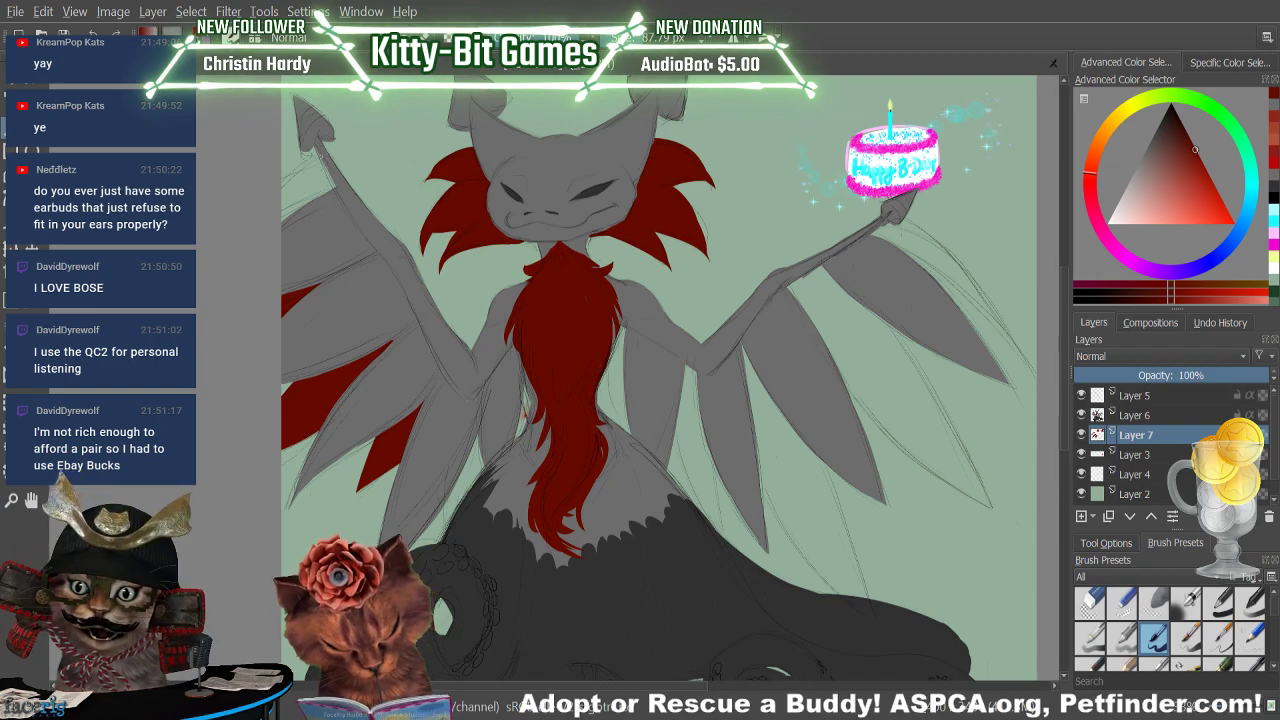
mouse_move(319, 160)
mouse_down()
mouse_move(281, 188)
mouse_move(322, 190)
mouse_up()
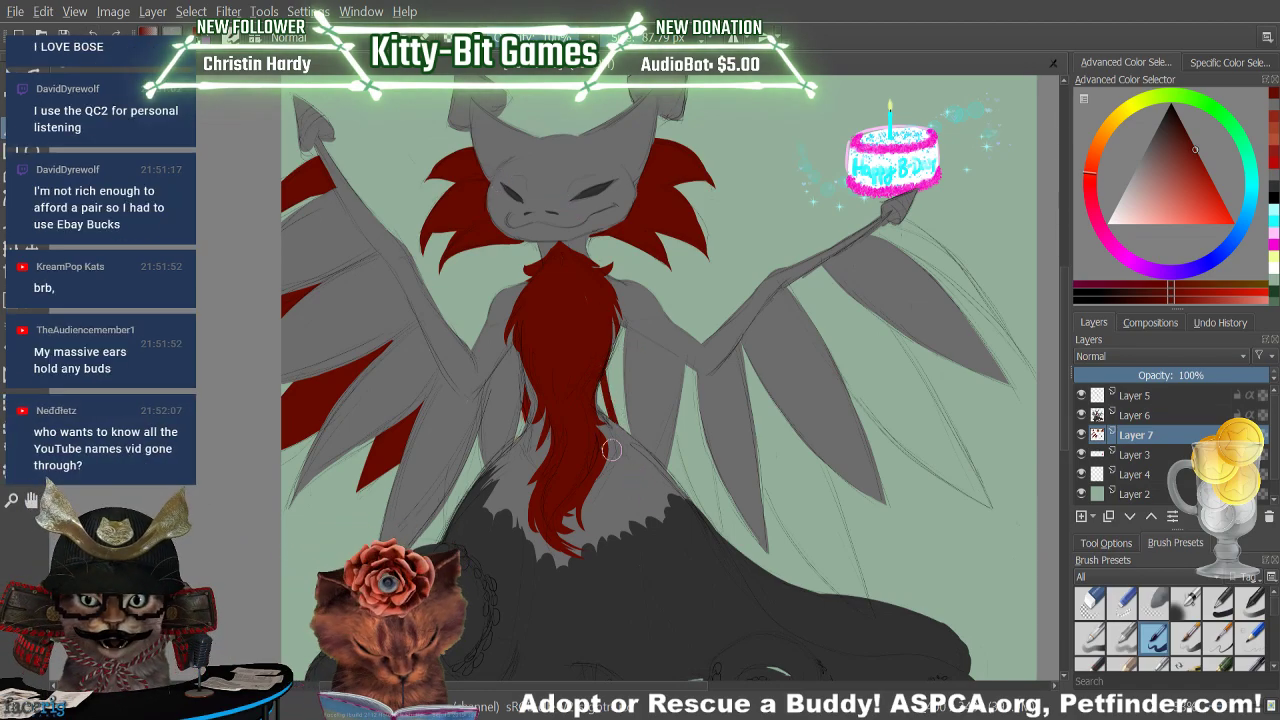
Fill the narrow gap beside the right side of the waist and paint a pointed dark red feather between the right wing's innermost gray feathers
mouse_move(614, 408)
mouse_down()
mouse_move(616, 338)
mouse_move(615, 402)
mouse_up()
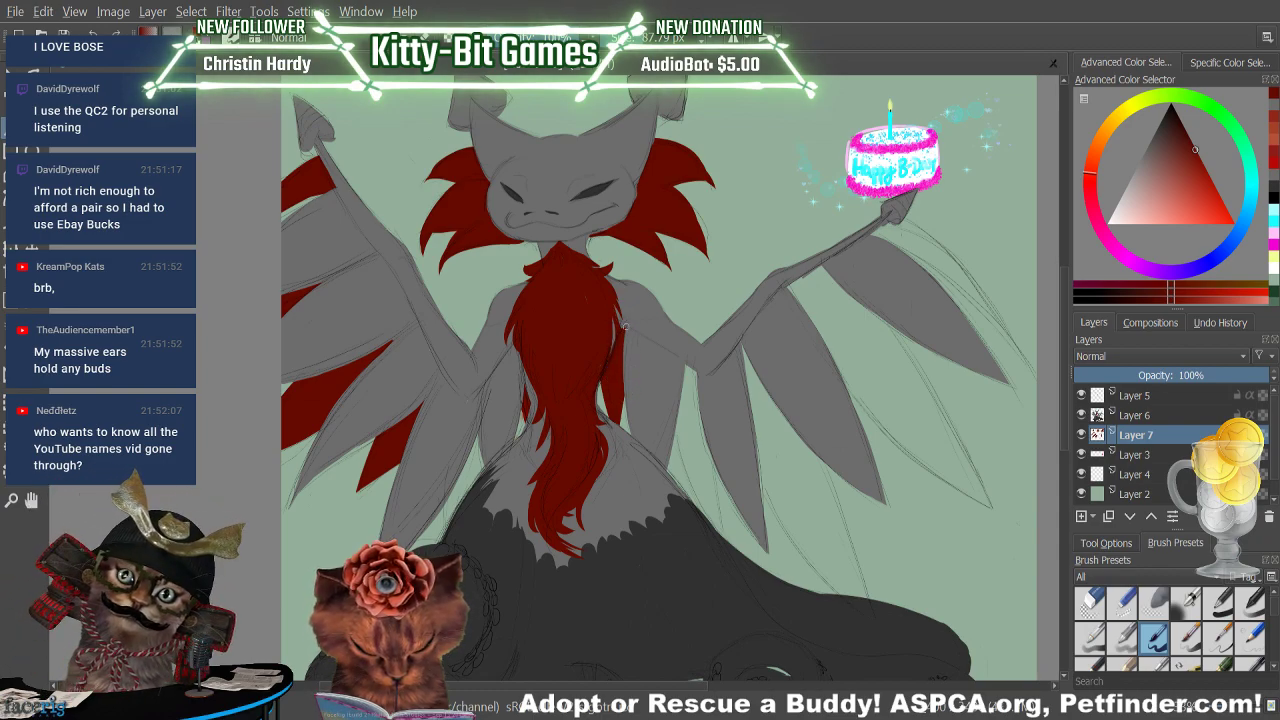
drag(683, 432, 751, 590)
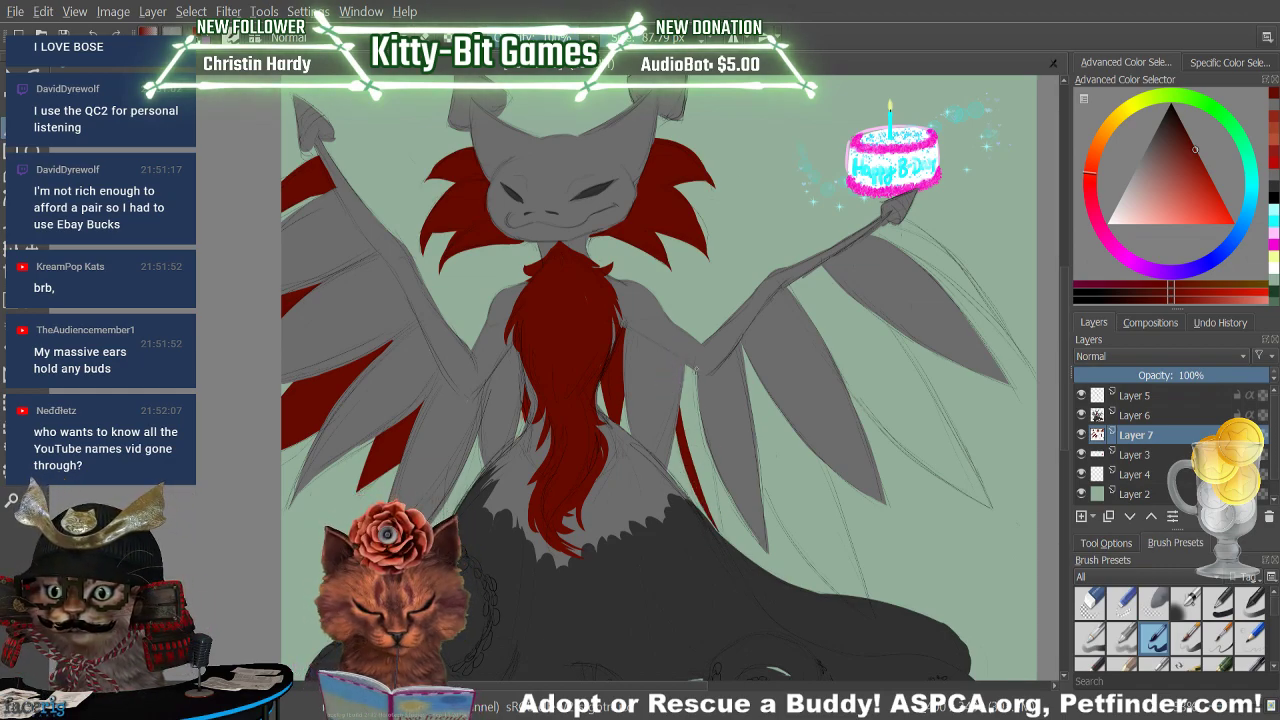
drag(698, 370, 717, 534)
mouse_move(686, 368)
mouse_down()
mouse_move(688, 452)
mouse_move(708, 498)
mouse_up()
drag(698, 440, 714, 524)
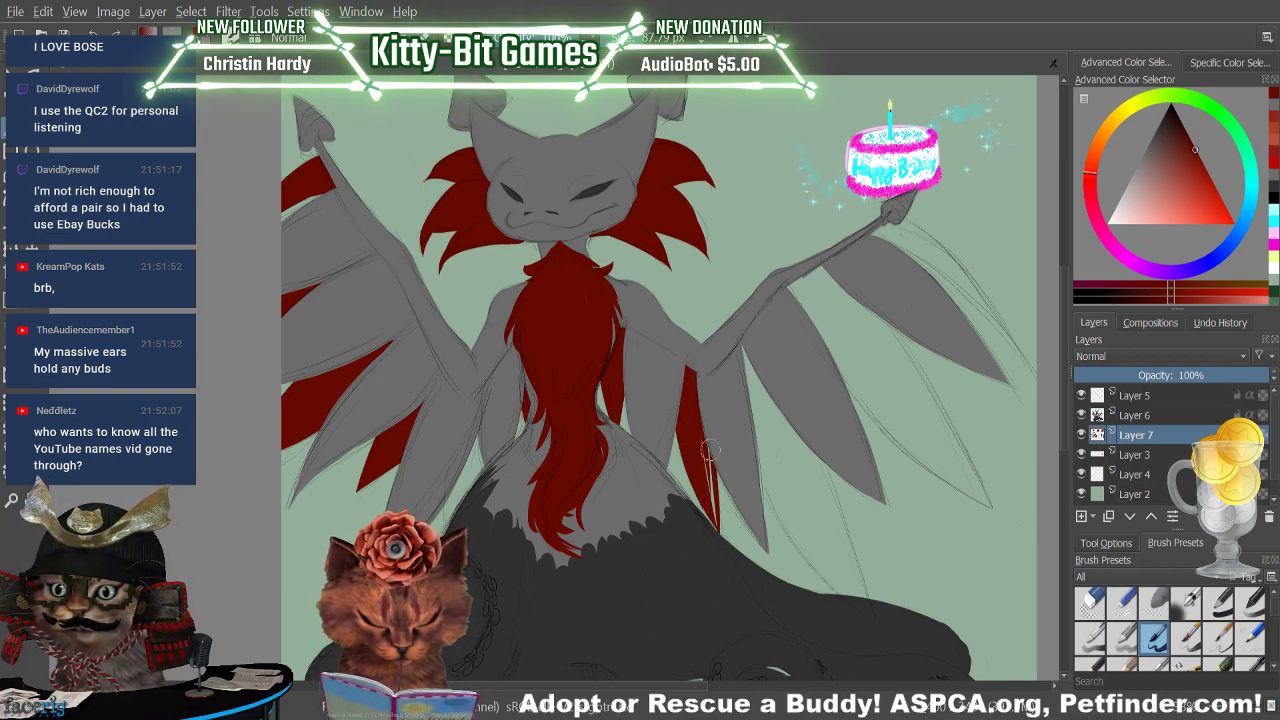
drag(710, 450, 718, 530)
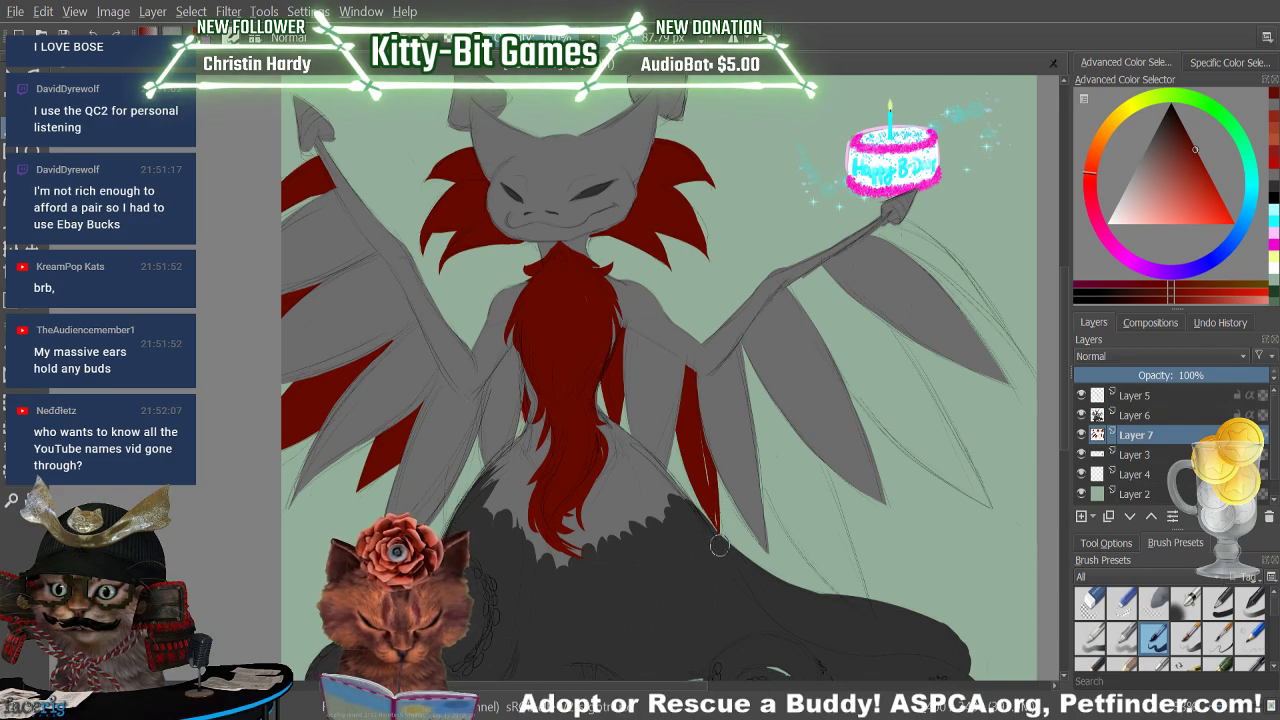
drag(708, 450, 714, 519)
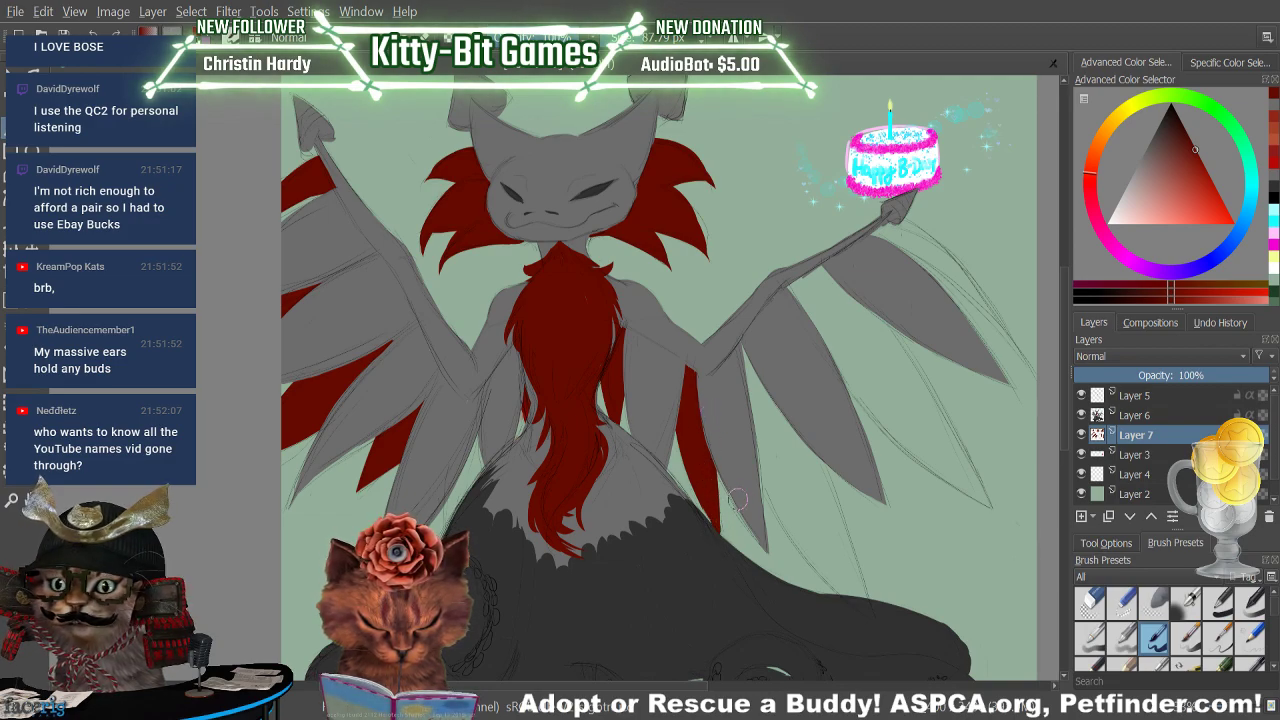
key(/)
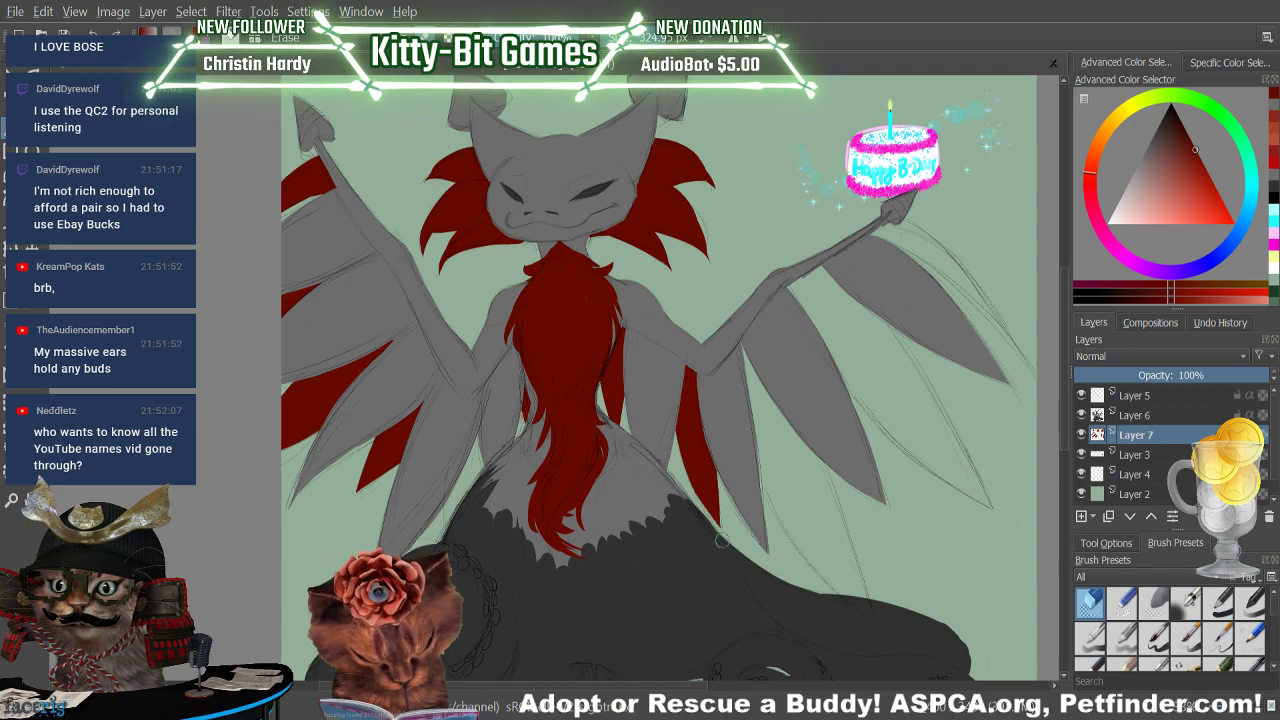
key(/)
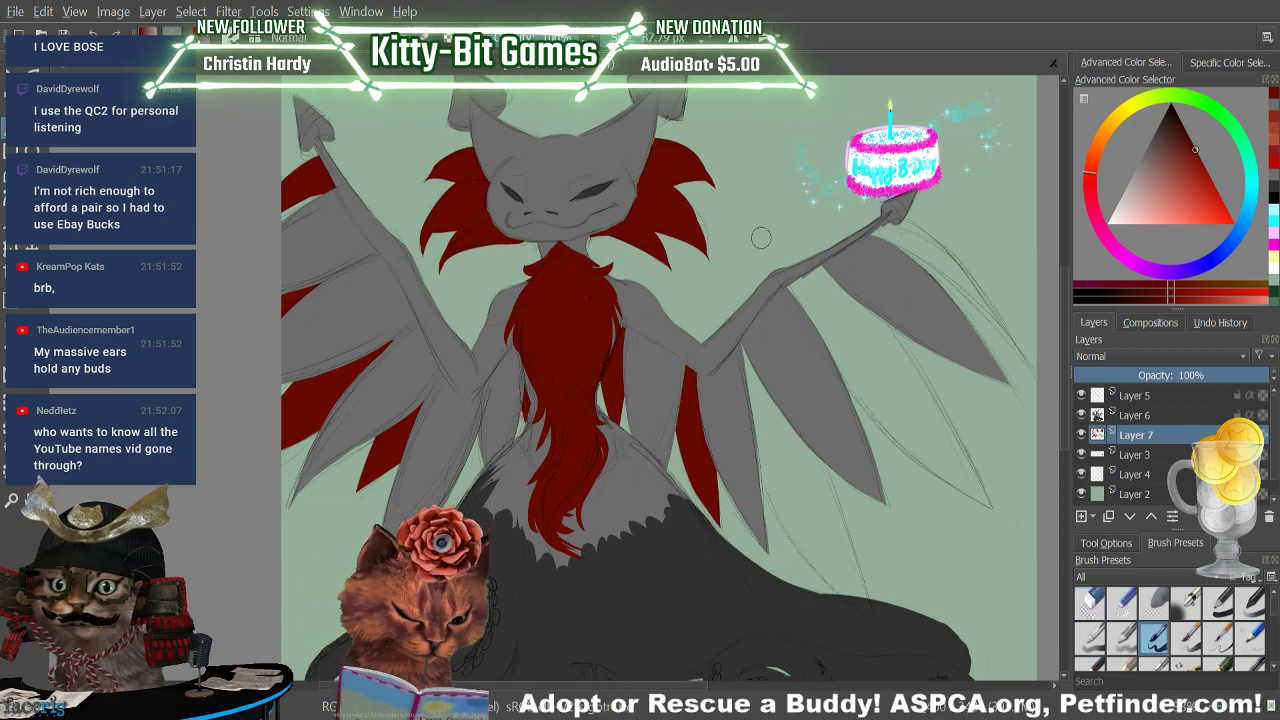
Paint the curved inner edge of a long dark red feather in the right wing's next gap, down to the dark skirt
drag(759, 450, 829, 573)
drag(763, 480, 830, 592)
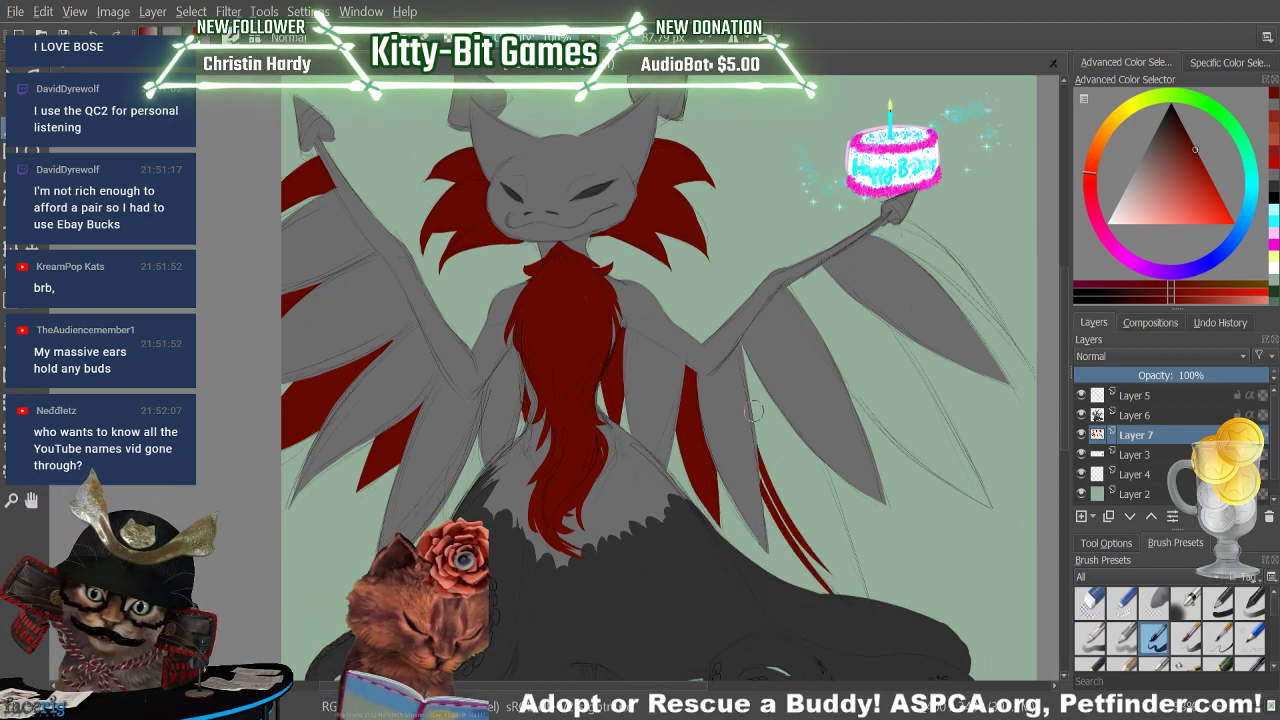
key(ctrl+z)
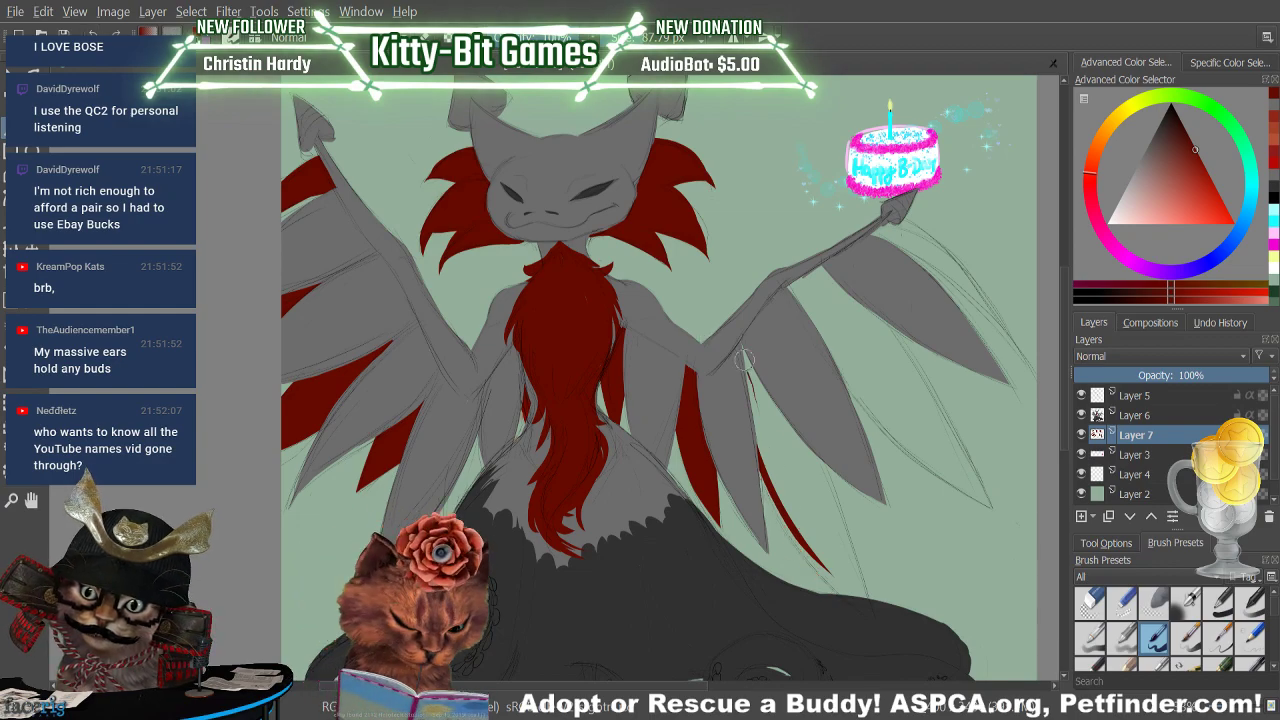
drag(744, 352, 788, 502)
drag(747, 364, 784, 500)
drag(757, 416, 851, 606)
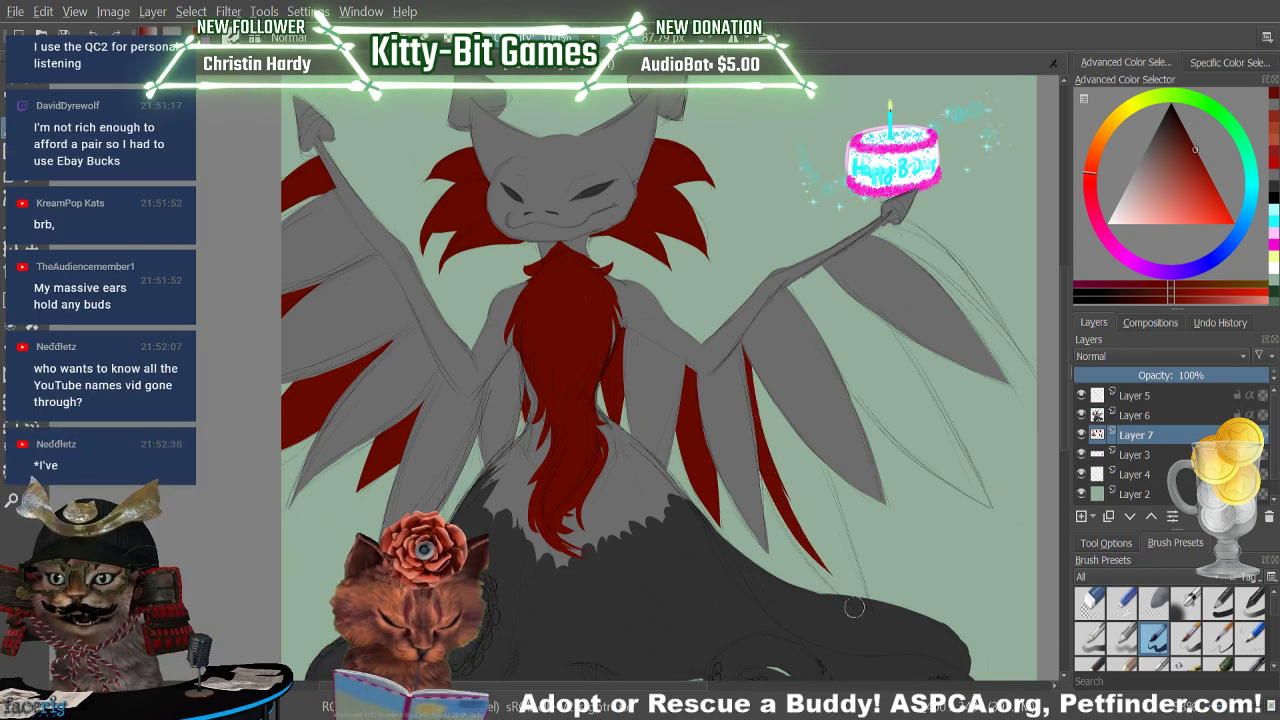
drag(773, 475, 842, 594)
drag(752, 370, 836, 576)
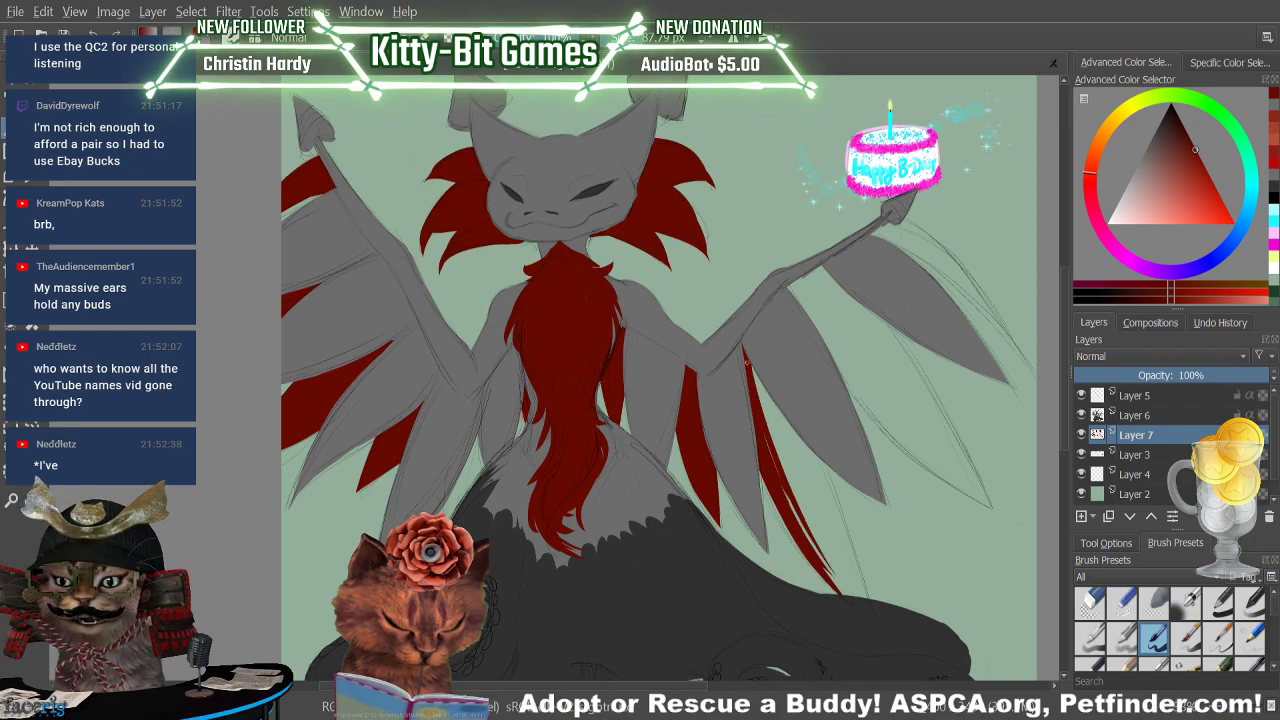
drag(790, 506, 840, 585)
drag(766, 436, 849, 595)
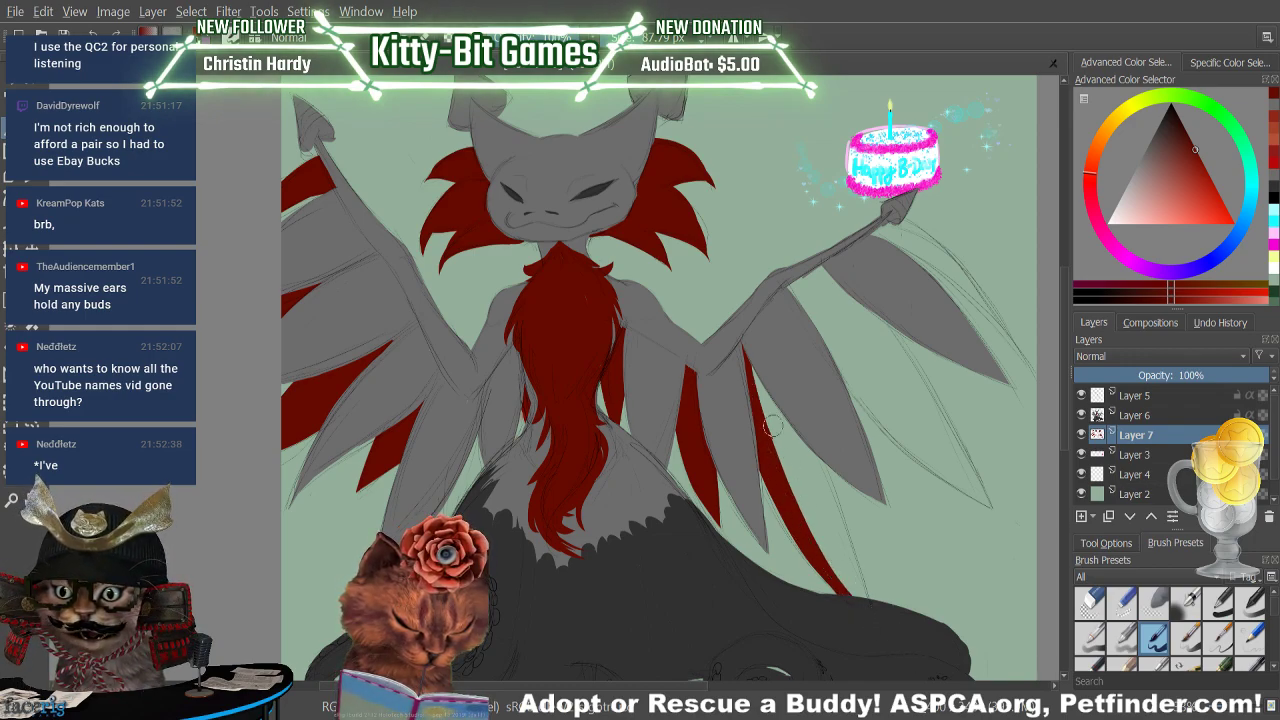
Paint the outer edge of the long dark red feather in the right wing and fill its interior solid up to the gray feathers
drag(768, 410, 846, 594)
mouse_move(819, 470)
mouse_down()
mouse_move(846, 597)
mouse_move(860, 596)
mouse_move(829, 467)
mouse_up()
key(ctrl+z)
key(ctrl+z)
drag(856, 610, 820, 460)
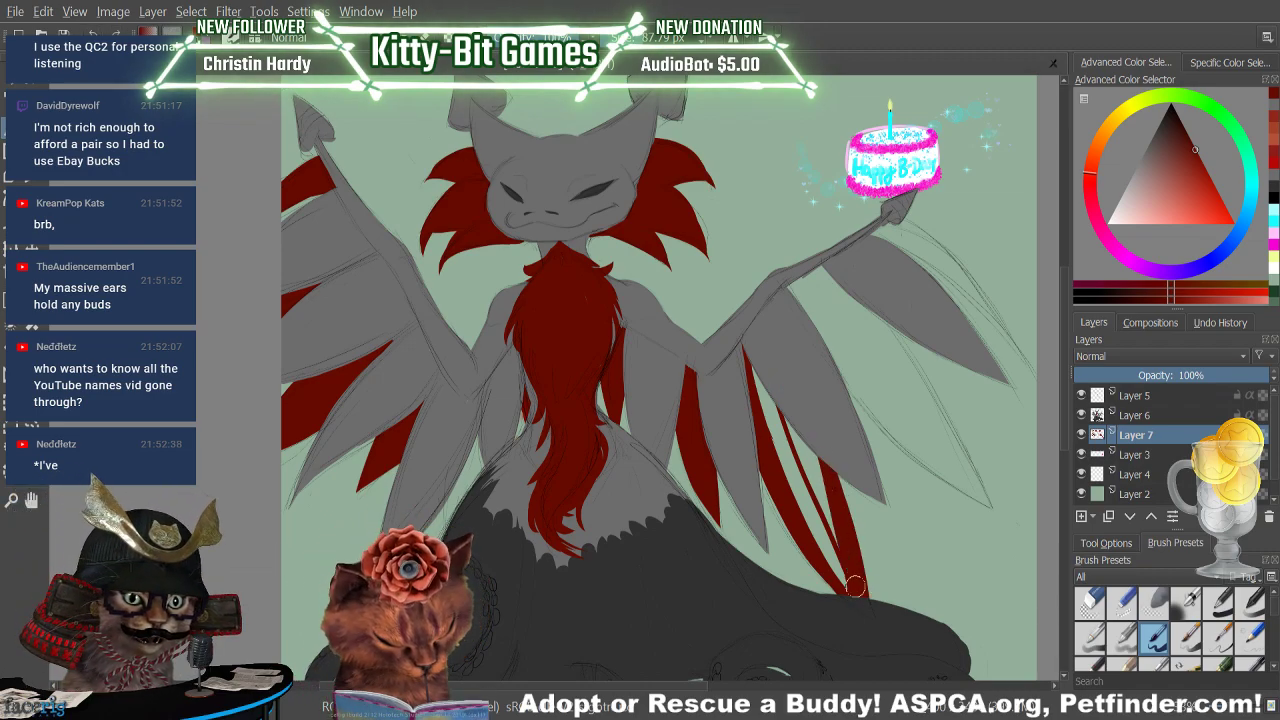
drag(853, 586, 811, 452)
mouse_move(850, 592)
mouse_down()
mouse_move(802, 528)
mouse_move(838, 576)
mouse_move(759, 370)
mouse_up()
drag(799, 504, 760, 376)
drag(814, 510, 775, 402)
drag(834, 540, 790, 424)
drag(824, 498, 807, 458)
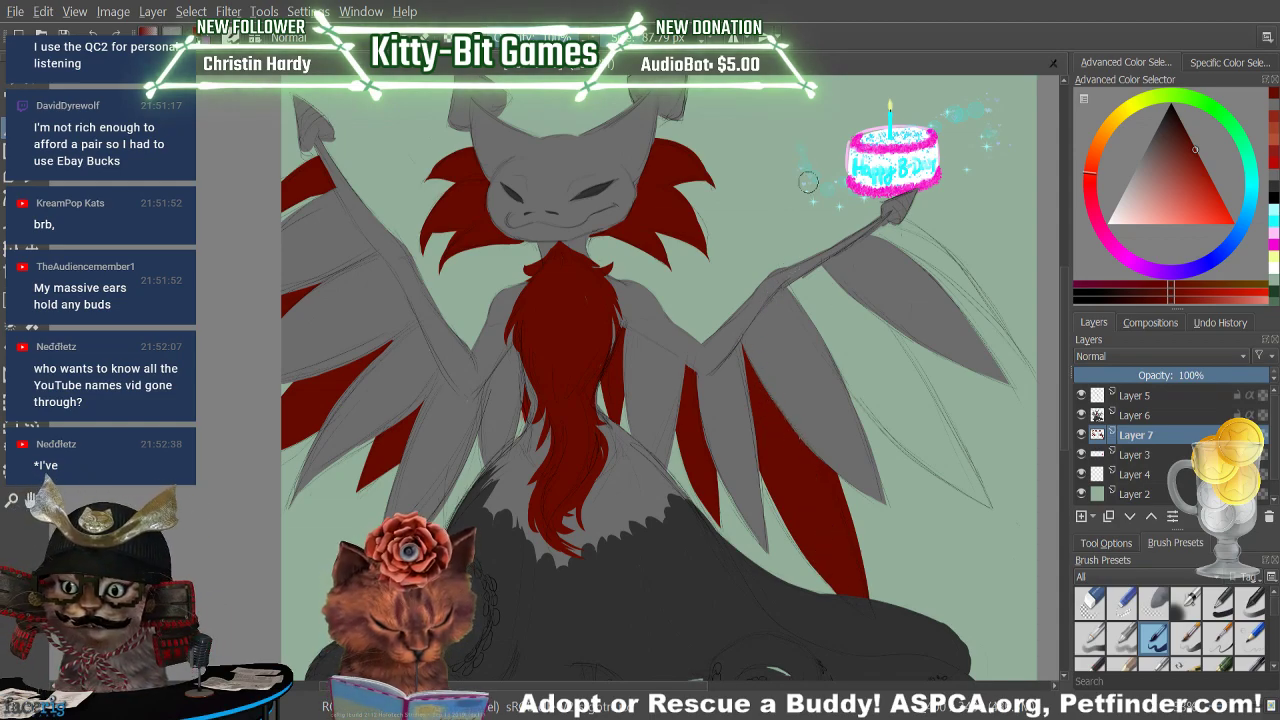
drag(852, 398, 976, 496)
drag(810, 312, 998, 498)
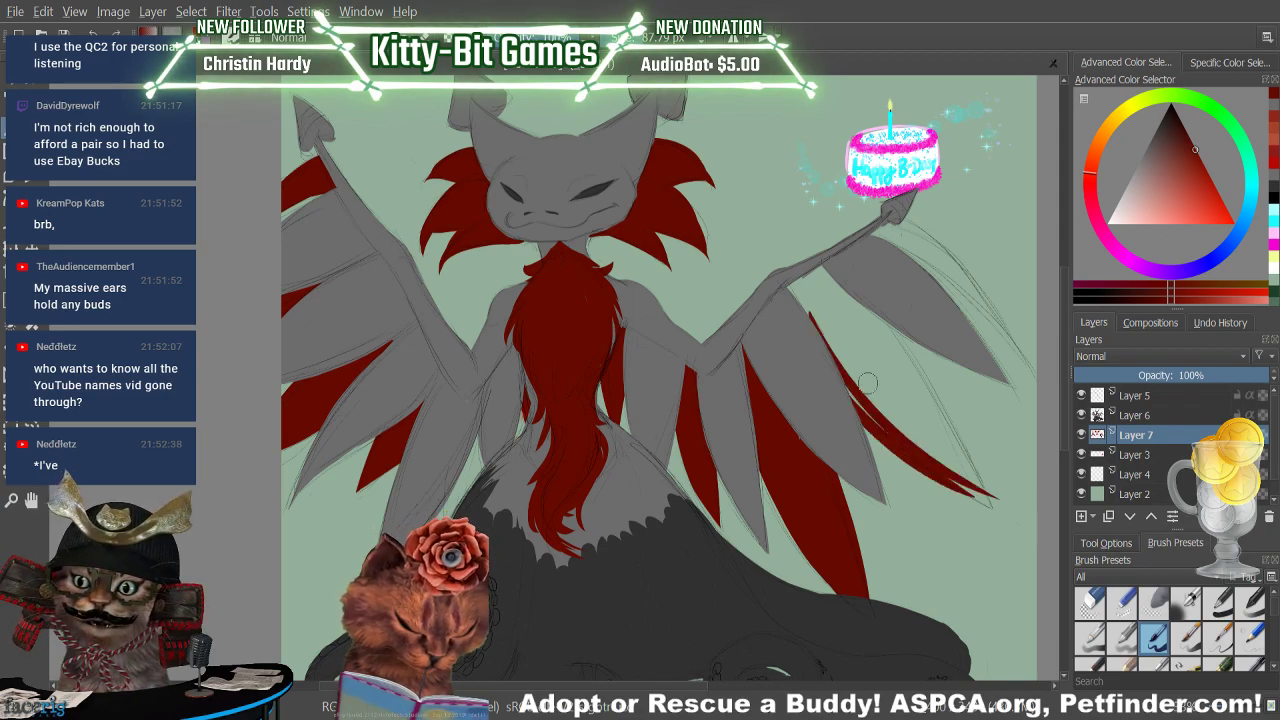
key(ctrl+z)
key(ctrl+z)
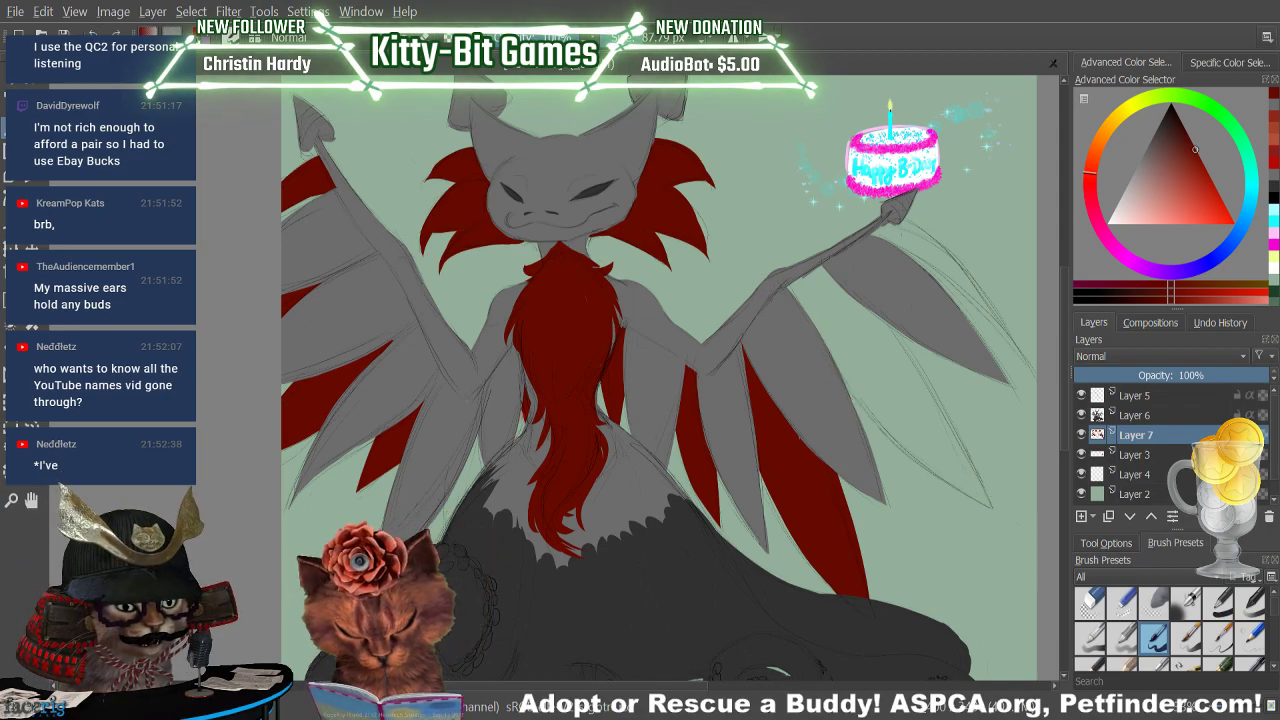
Outline both edges of a dark red feather in the right wing's upper gap, meeting in a point, and erase the overshoot past its tip
drag(856, 402, 996, 506)
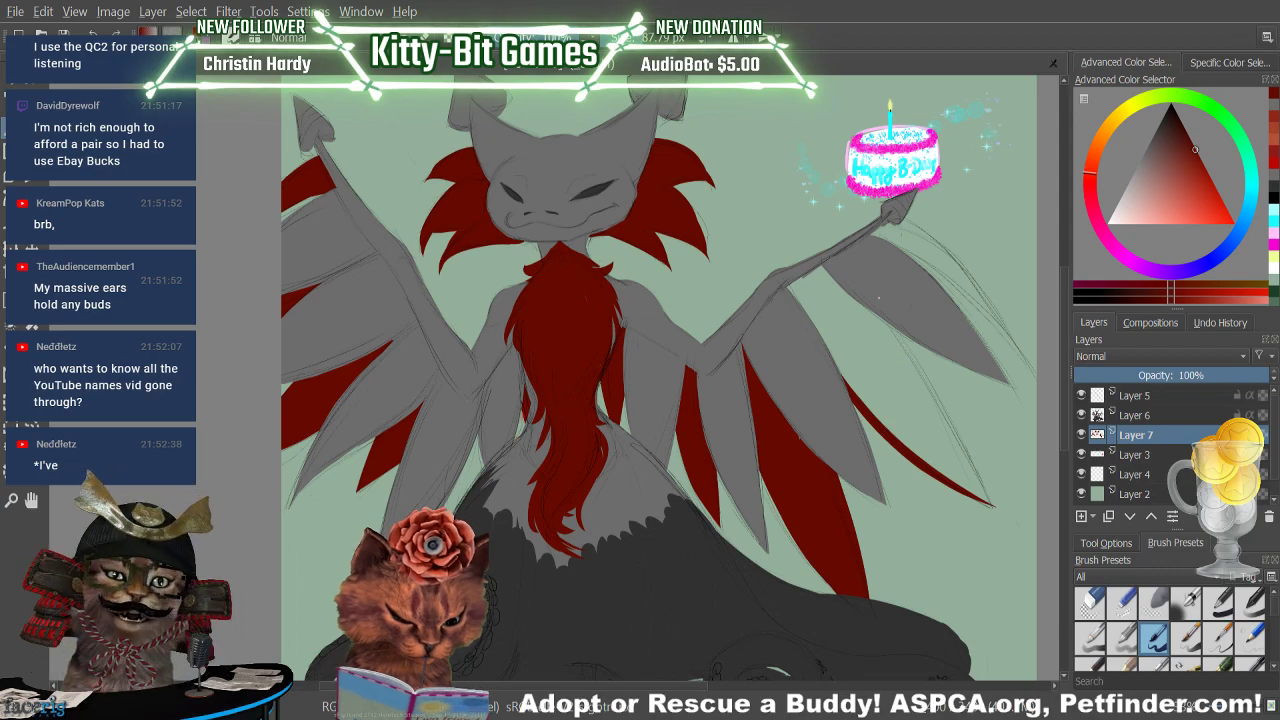
drag(888, 324, 1012, 556)
key(ctrl+z)
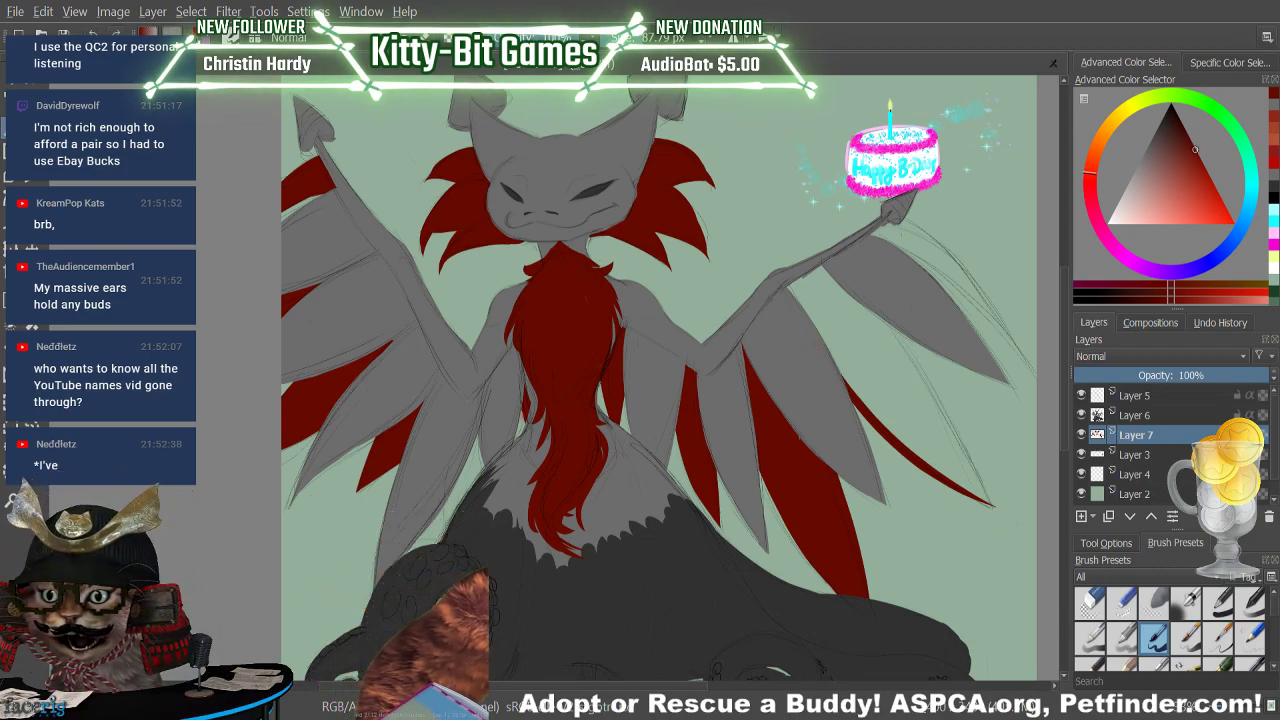
drag(786, 234, 977, 536)
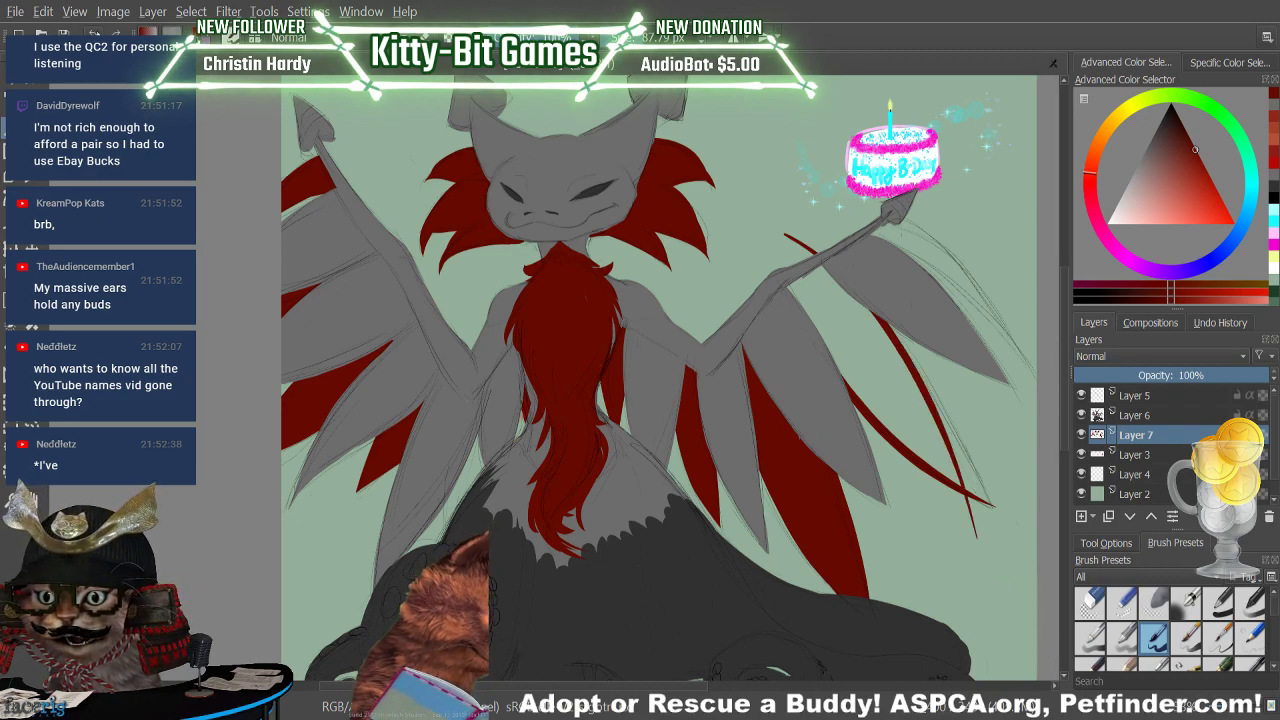
key(ctrl+z)
drag(870, 310, 1025, 594)
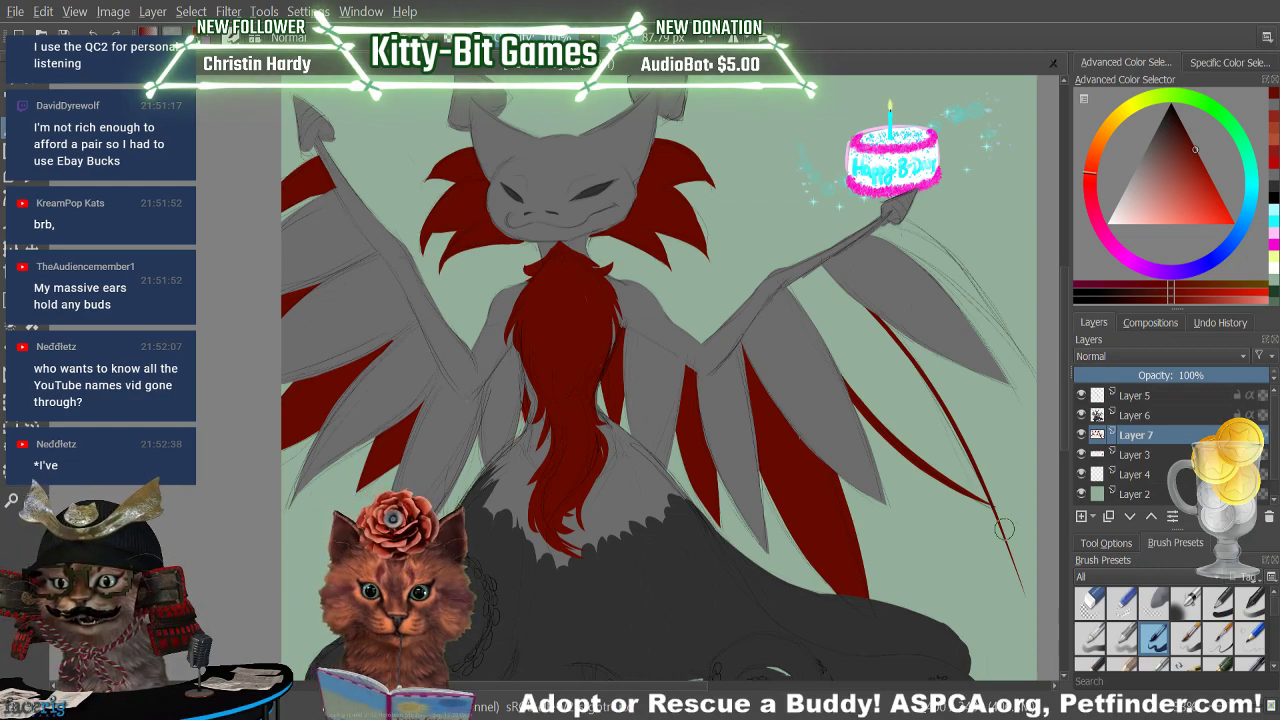
key(slash)
mouse_move(1031, 562)
mouse_down()
mouse_move(1012, 574)
mouse_move(999, 530)
mouse_up()
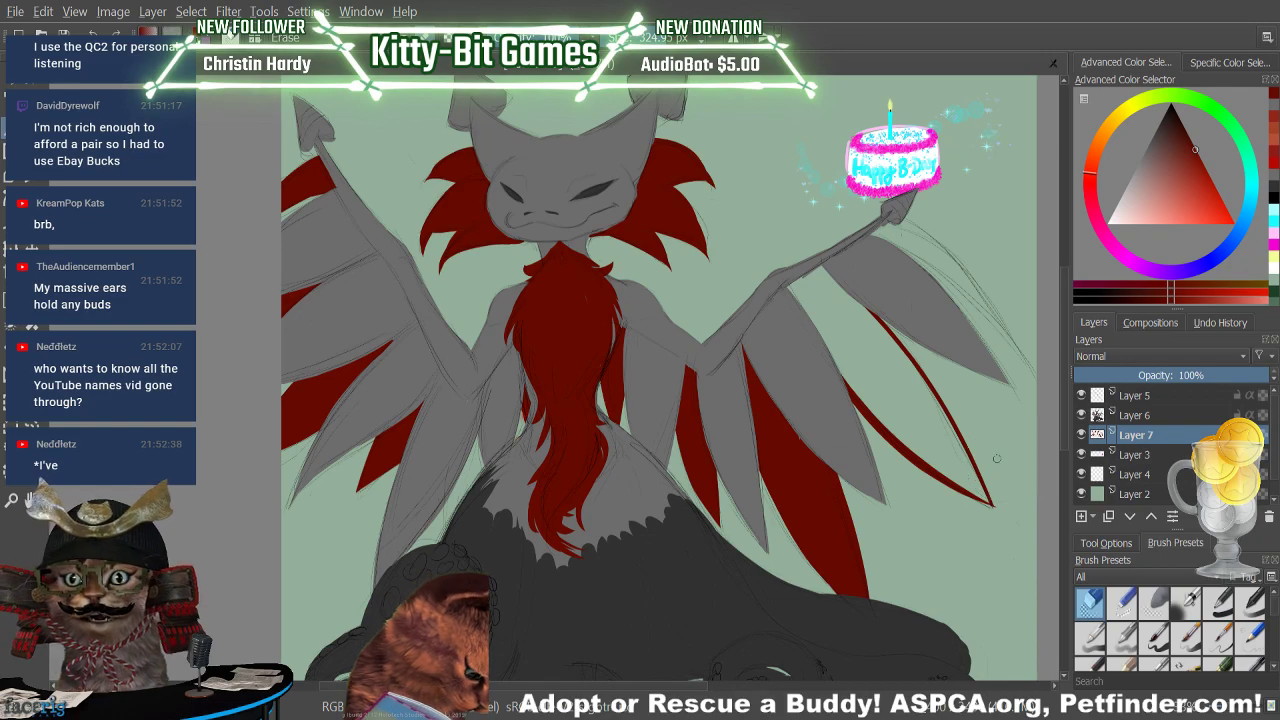
Fill the outlined feather in the right wing's upper gap solid dark red, from the wing arm down to its tip
key(/)
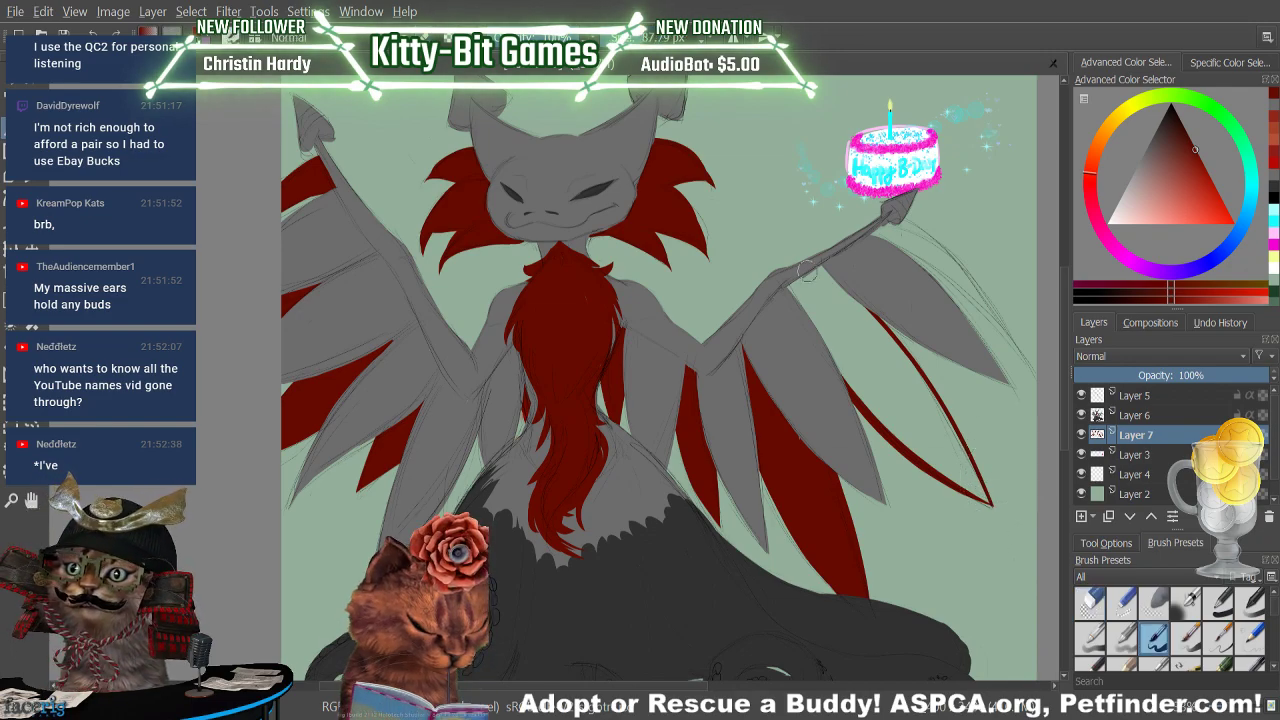
mouse_move(808, 271)
mouse_down()
mouse_move(843, 251)
mouse_move(791, 286)
mouse_move(849, 266)
mouse_move(796, 336)
mouse_move(862, 298)
mouse_move(894, 248)
mouse_move(809, 308)
mouse_move(898, 436)
mouse_up()
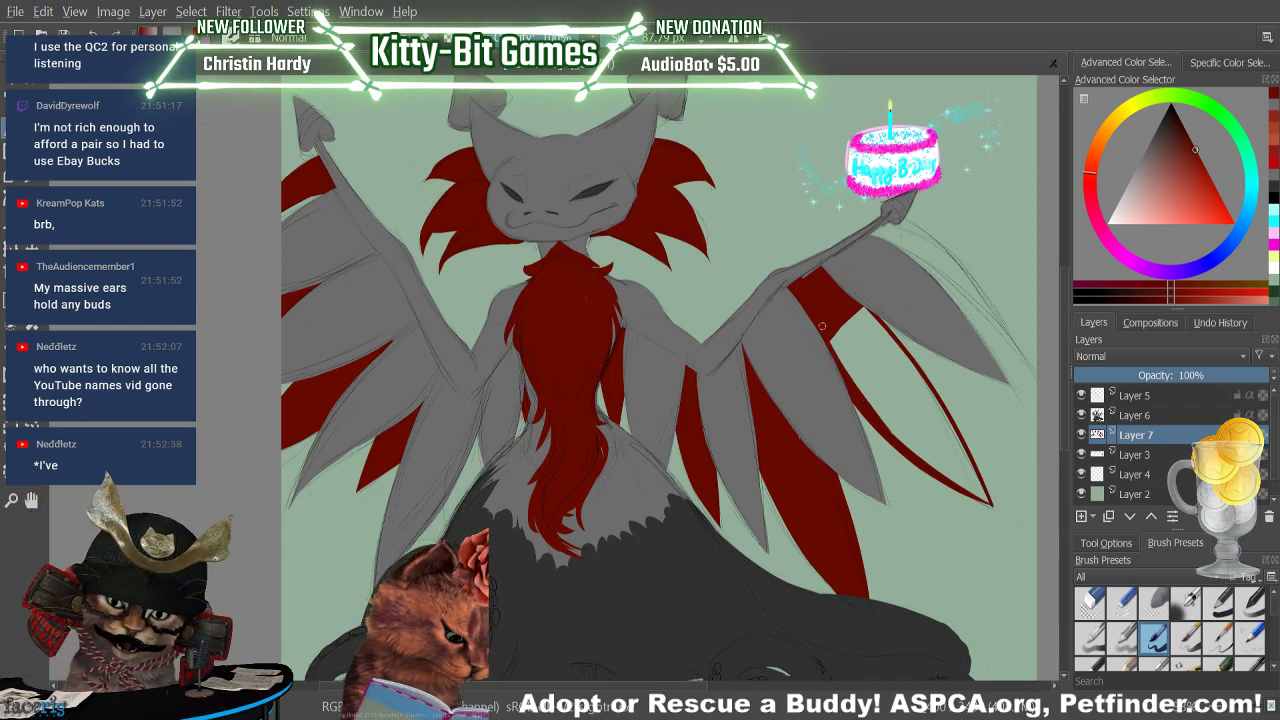
mouse_move(838, 342)
mouse_down()
mouse_move(954, 481)
mouse_move(822, 289)
mouse_move(940, 458)
mouse_up()
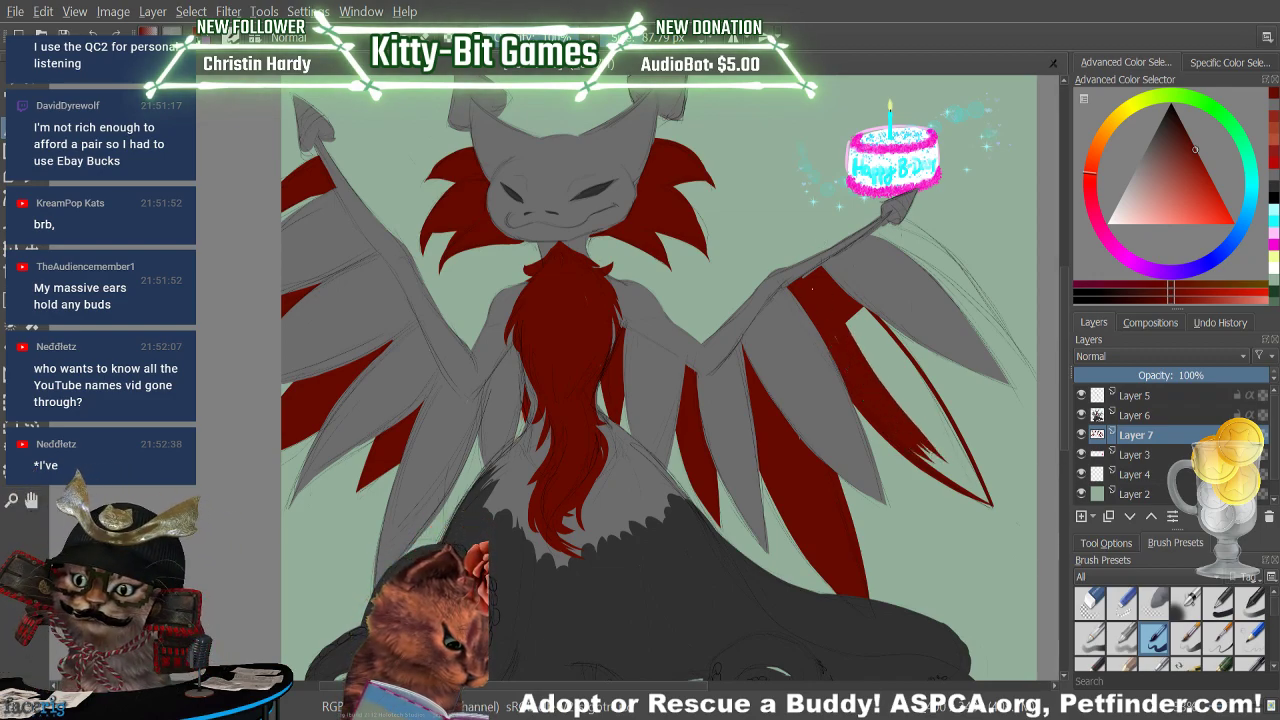
mouse_move(873, 391)
mouse_down()
mouse_move(928, 444)
mouse_move(895, 382)
mouse_move(960, 464)
mouse_move(837, 276)
mouse_move(898, 372)
mouse_move(929, 389)
mouse_move(907, 360)
mouse_move(933, 399)
mouse_move(910, 409)
mouse_move(983, 503)
mouse_up()
mouse_move(950, 462)
mouse_down()
mouse_move(987, 500)
mouse_move(948, 436)
mouse_move(987, 503)
mouse_move(967, 481)
mouse_up()
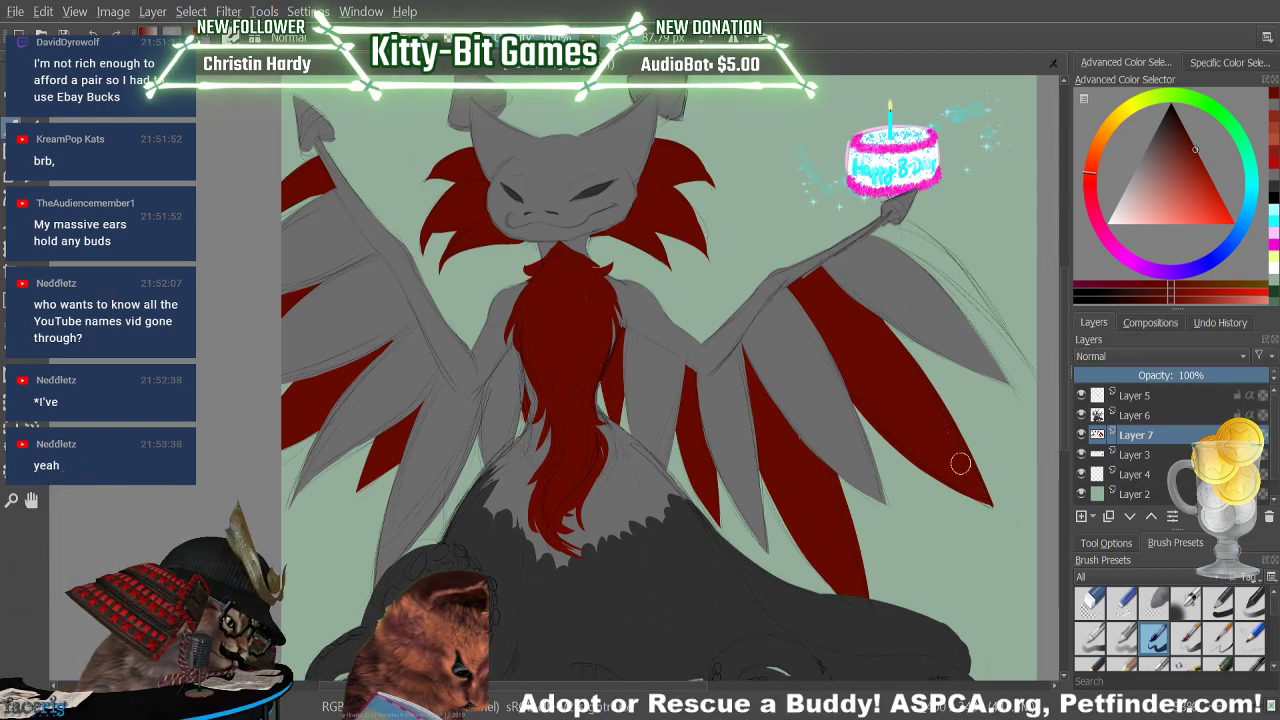
Paint a narrow dark red feather along the right wing's outermost edge, from below the cake-holding hand to a long pointed tip
drag(876, 234, 916, 255)
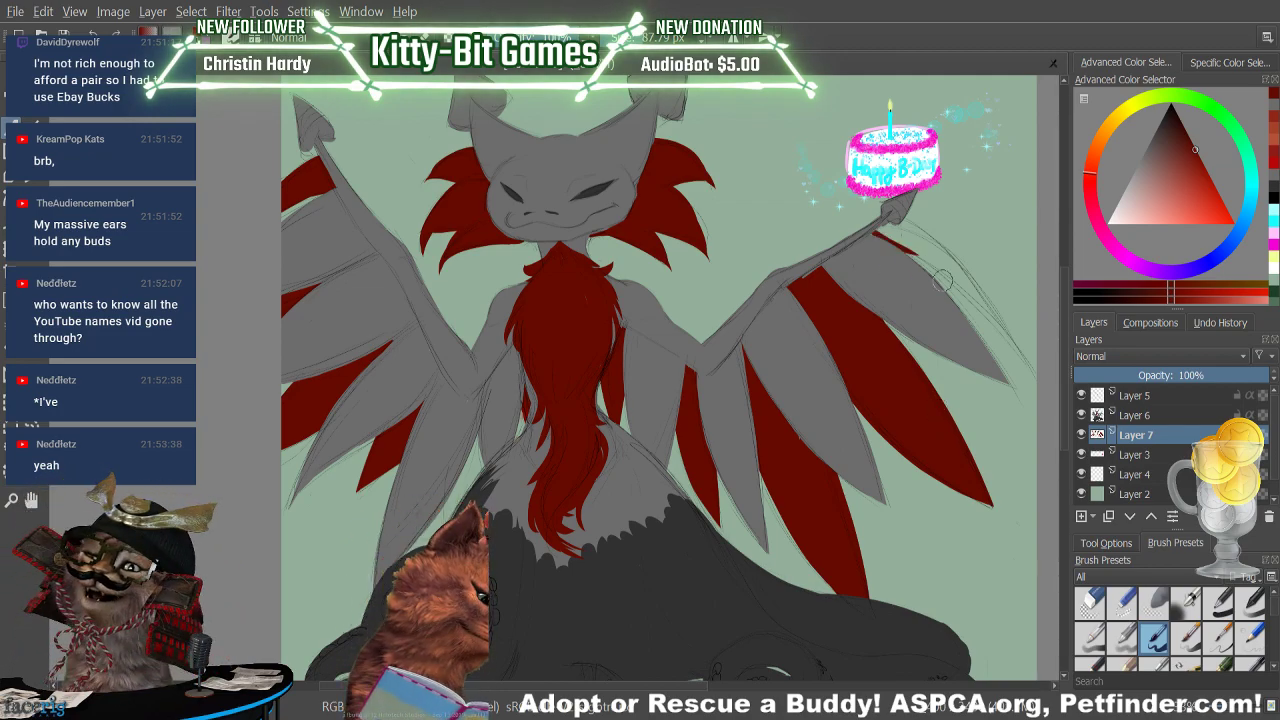
drag(893, 233, 966, 290)
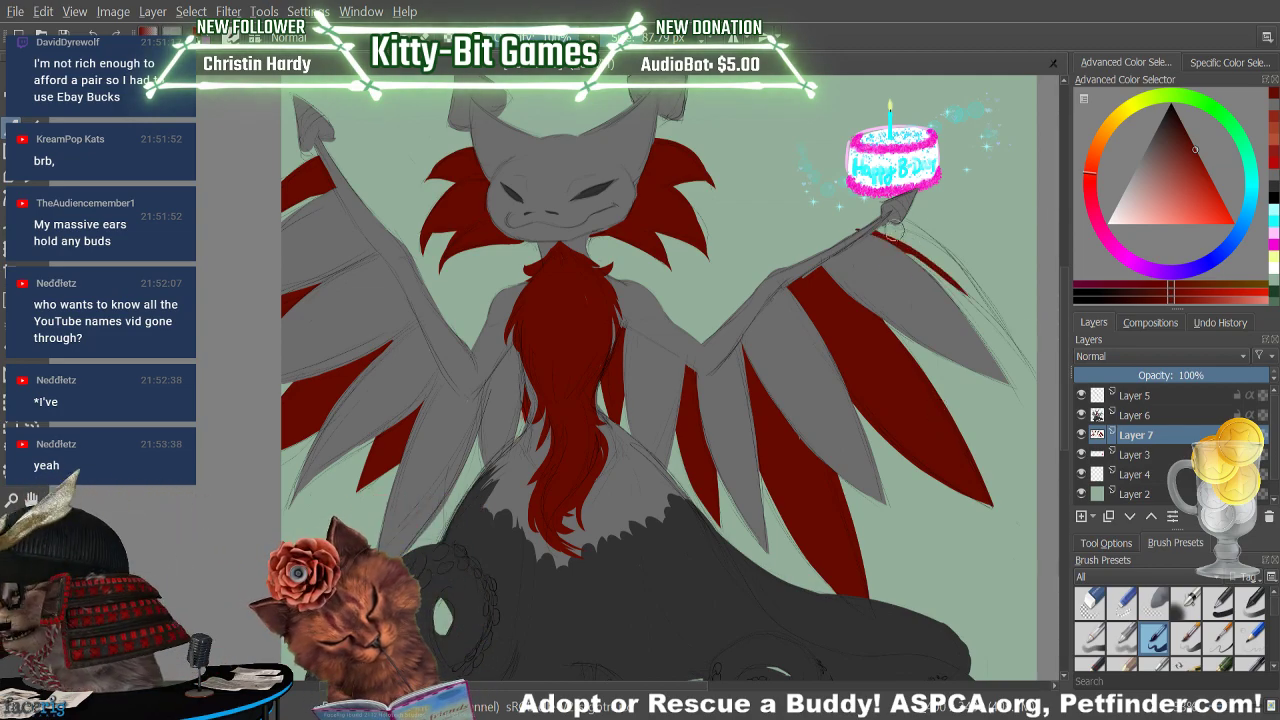
drag(905, 232, 966, 284)
drag(895, 228, 1016, 350)
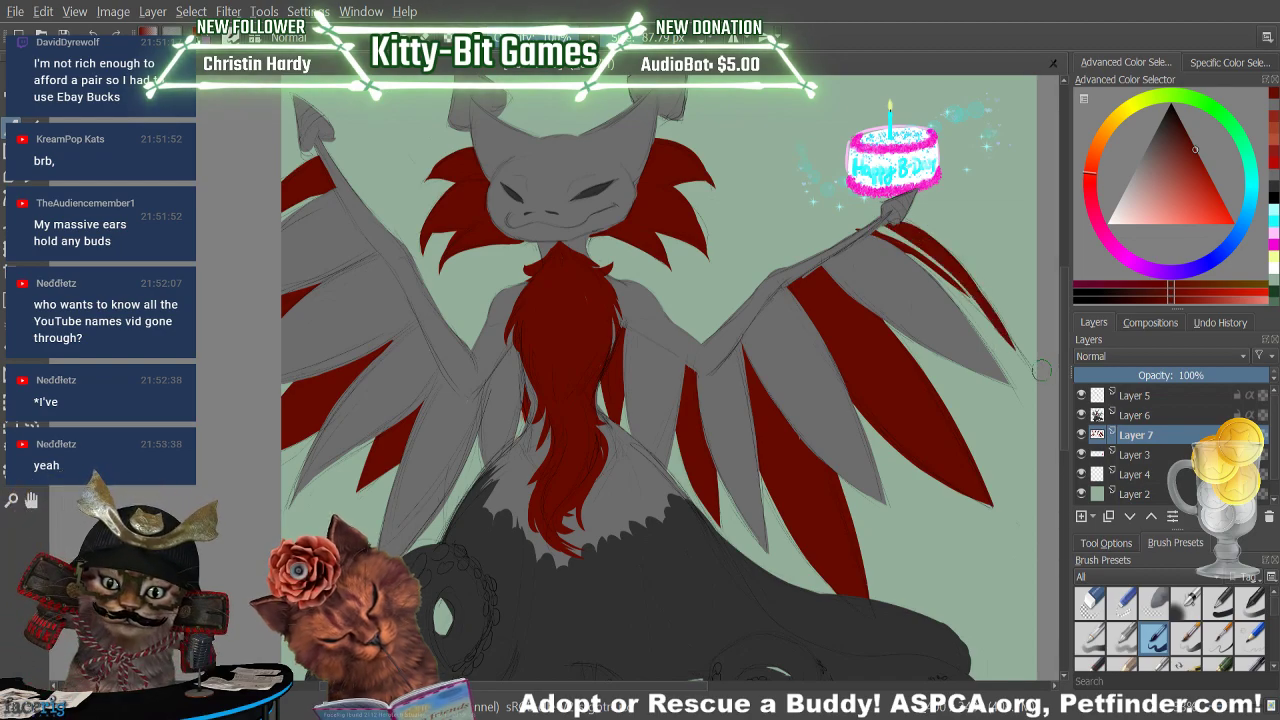
drag(906, 246, 994, 326)
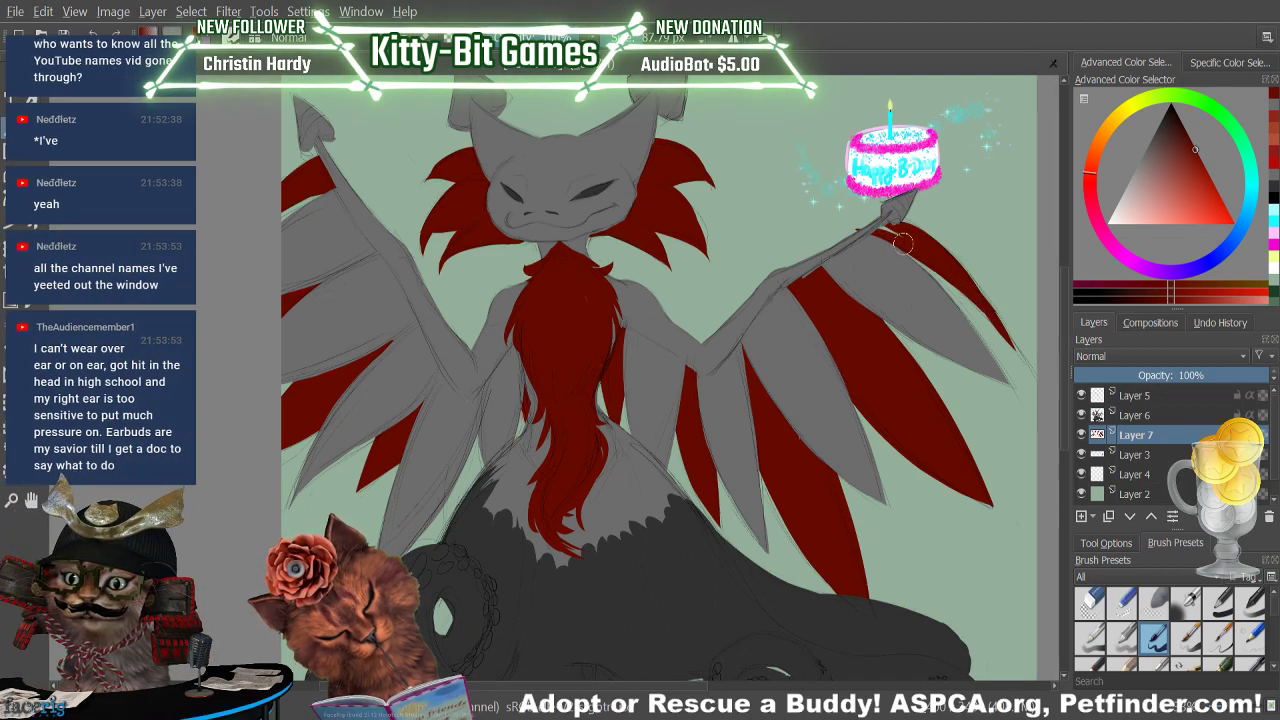
drag(882, 228, 926, 262)
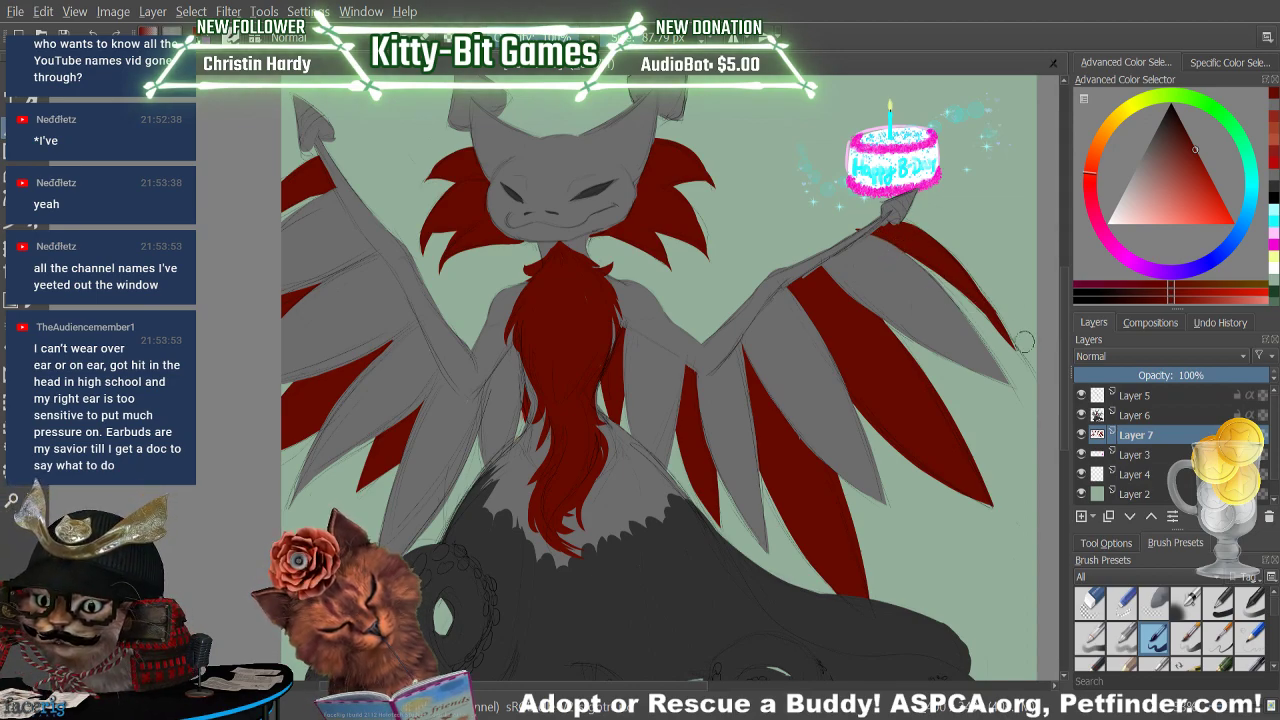
drag(900, 240, 1032, 374)
drag(929, 252, 1037, 384)
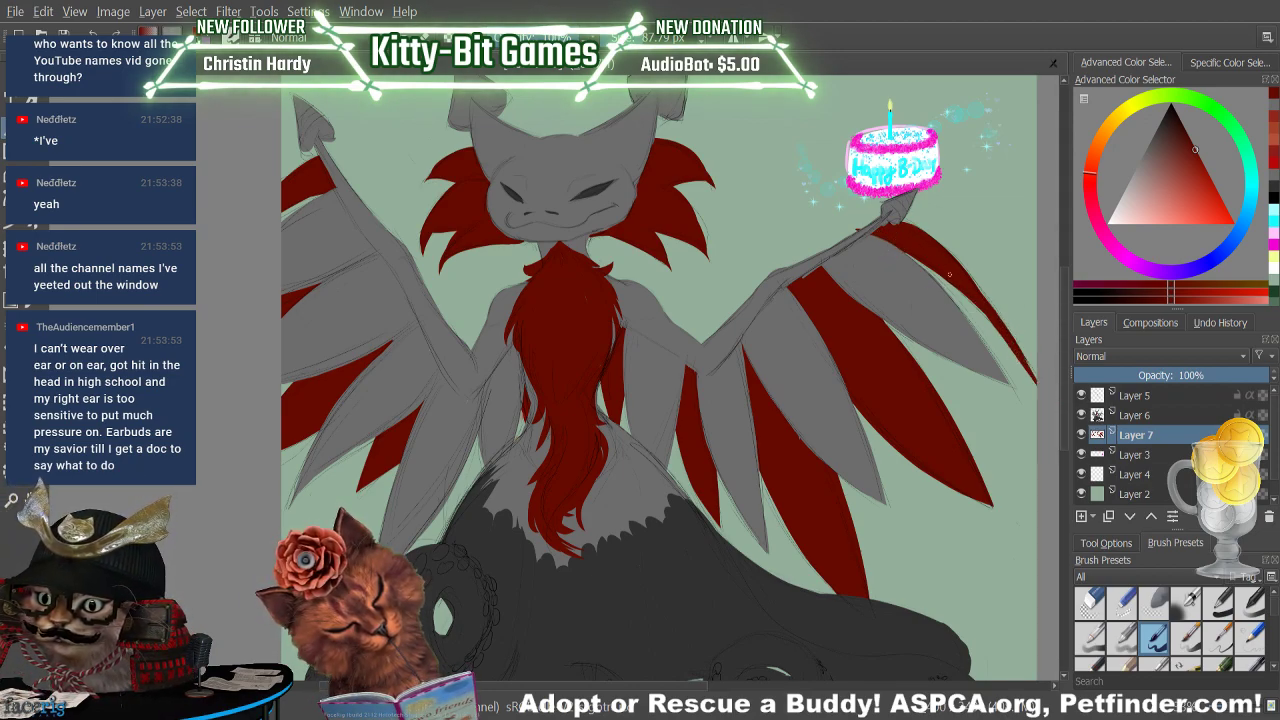
Trim the tip and edges of the right wing's outermost dark red feather with the eraser, alternating with brush touch-ups
key(e)
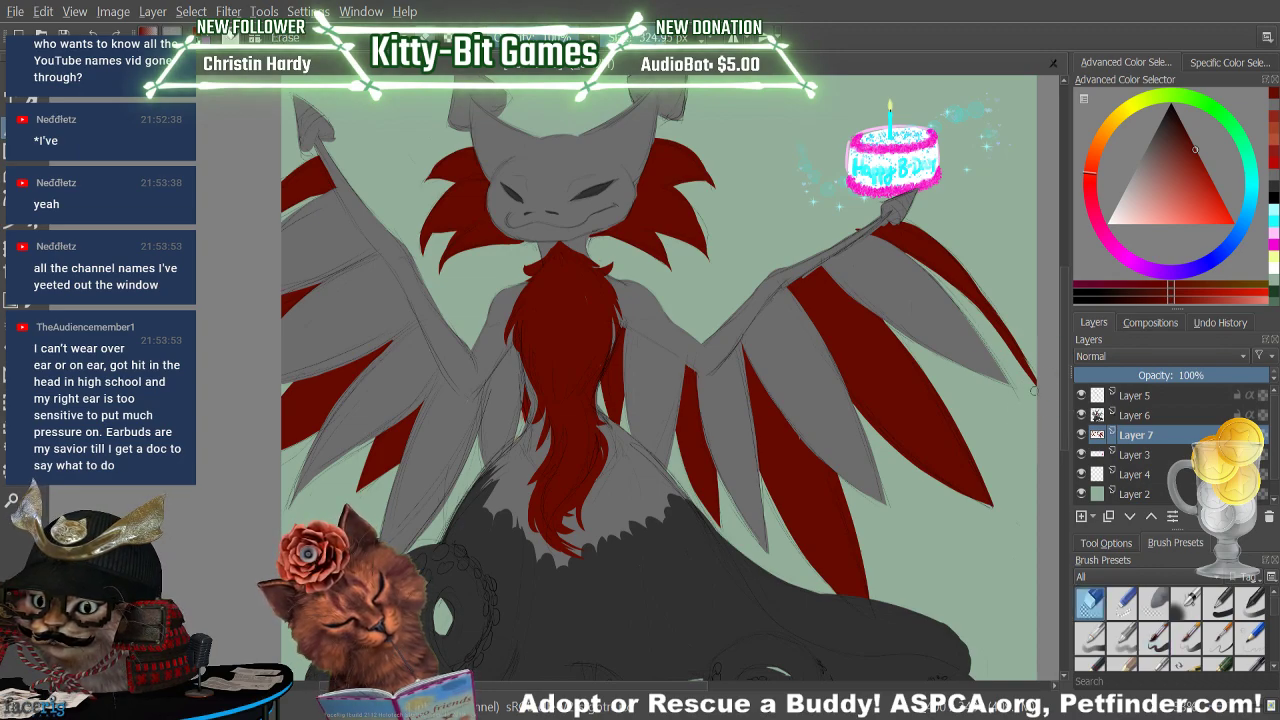
mouse_move(971, 314)
mouse_down()
mouse_move(1006, 342)
mouse_move(990, 324)
mouse_up()
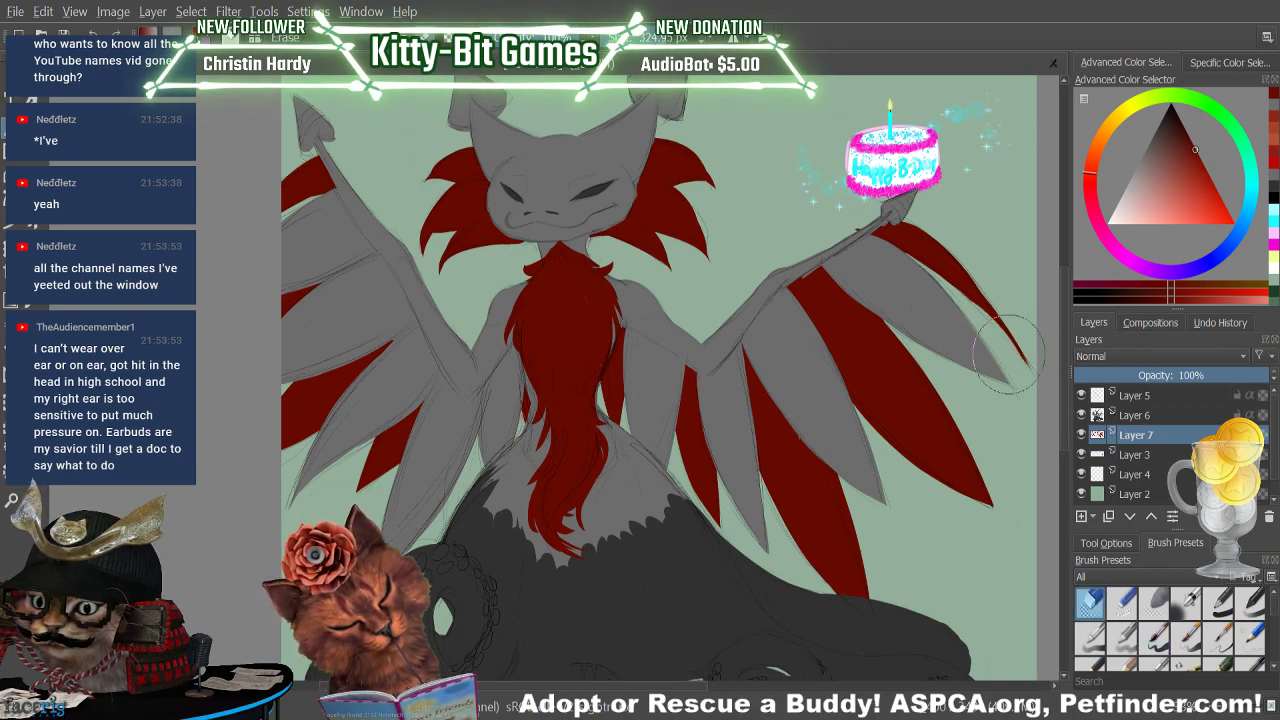
key(/)
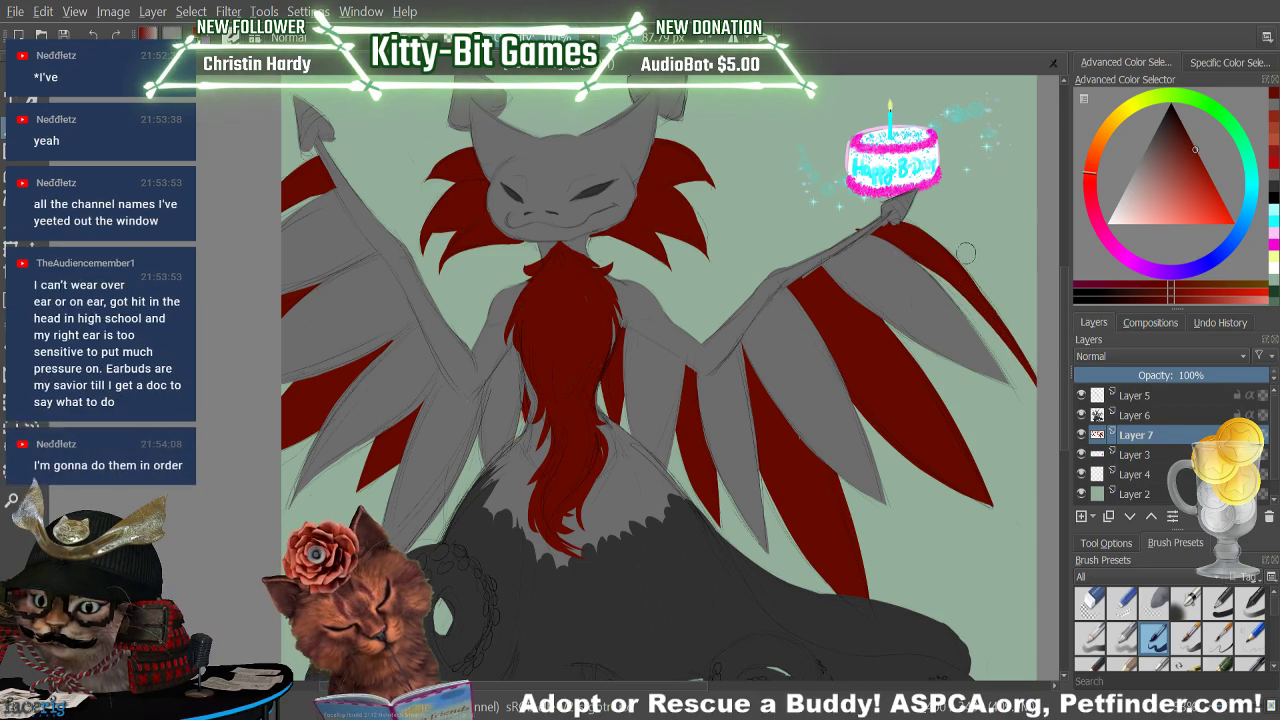
key(e)
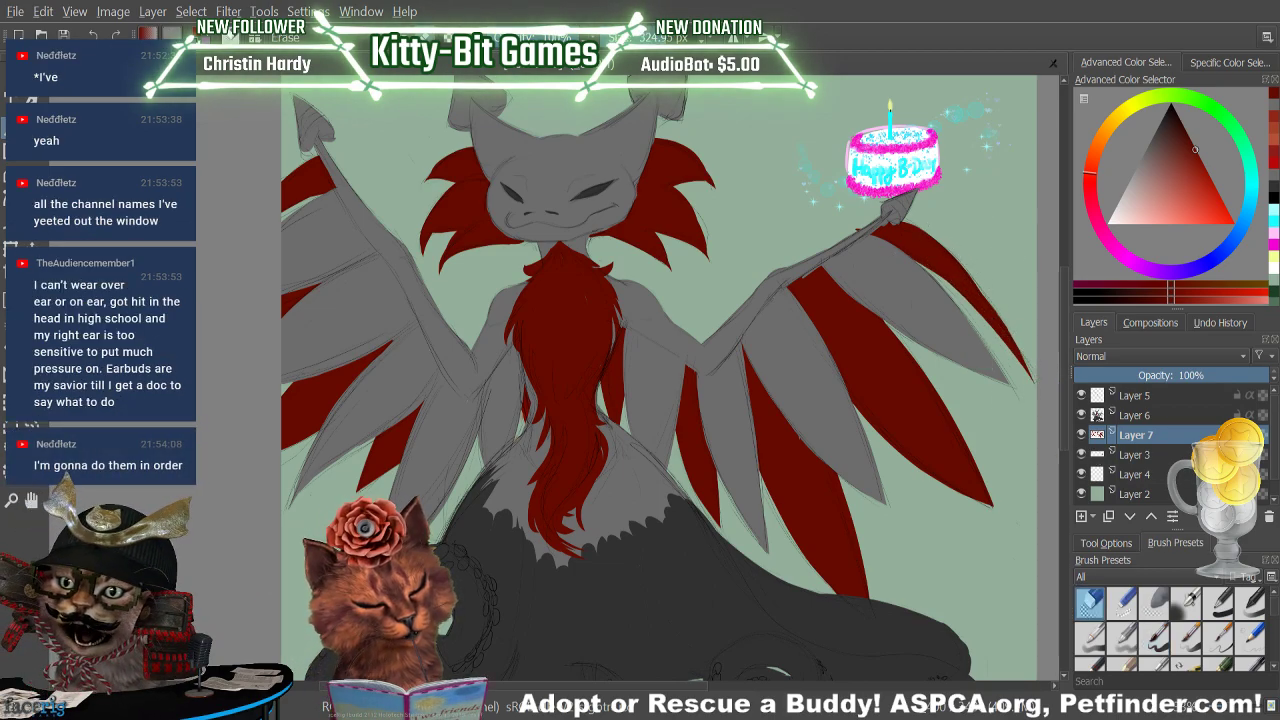
key(e)
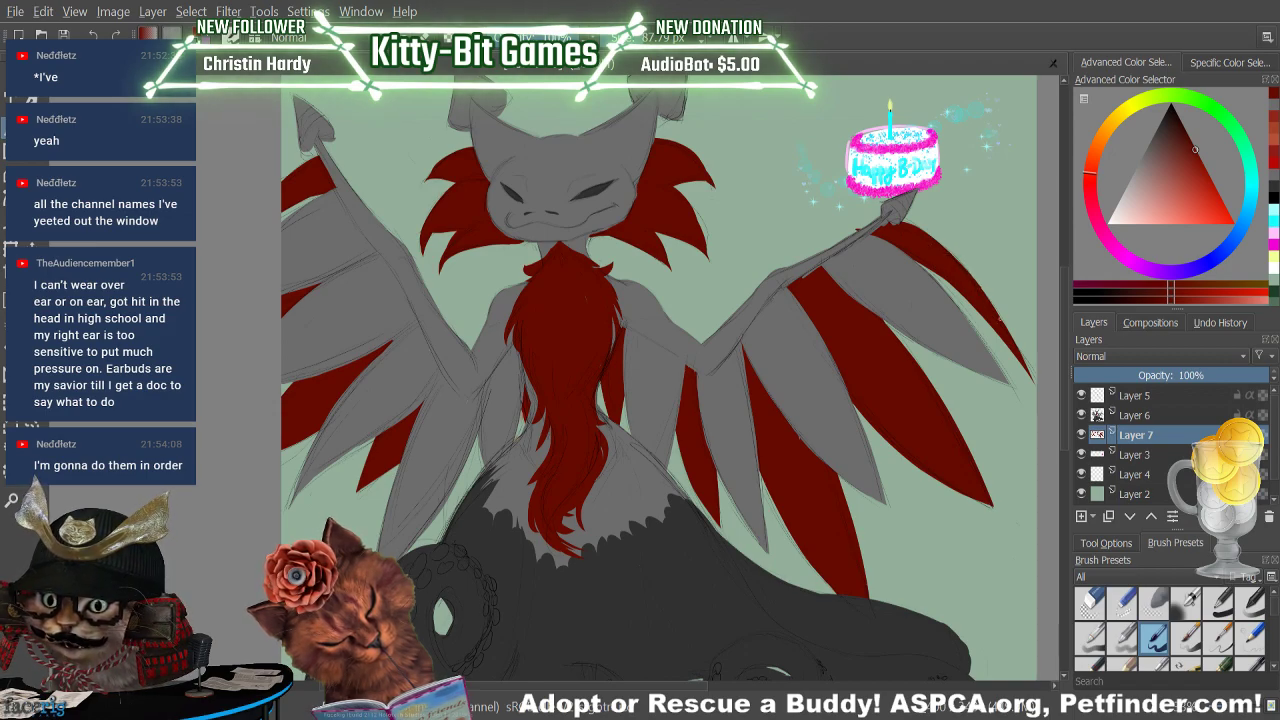
key(e)
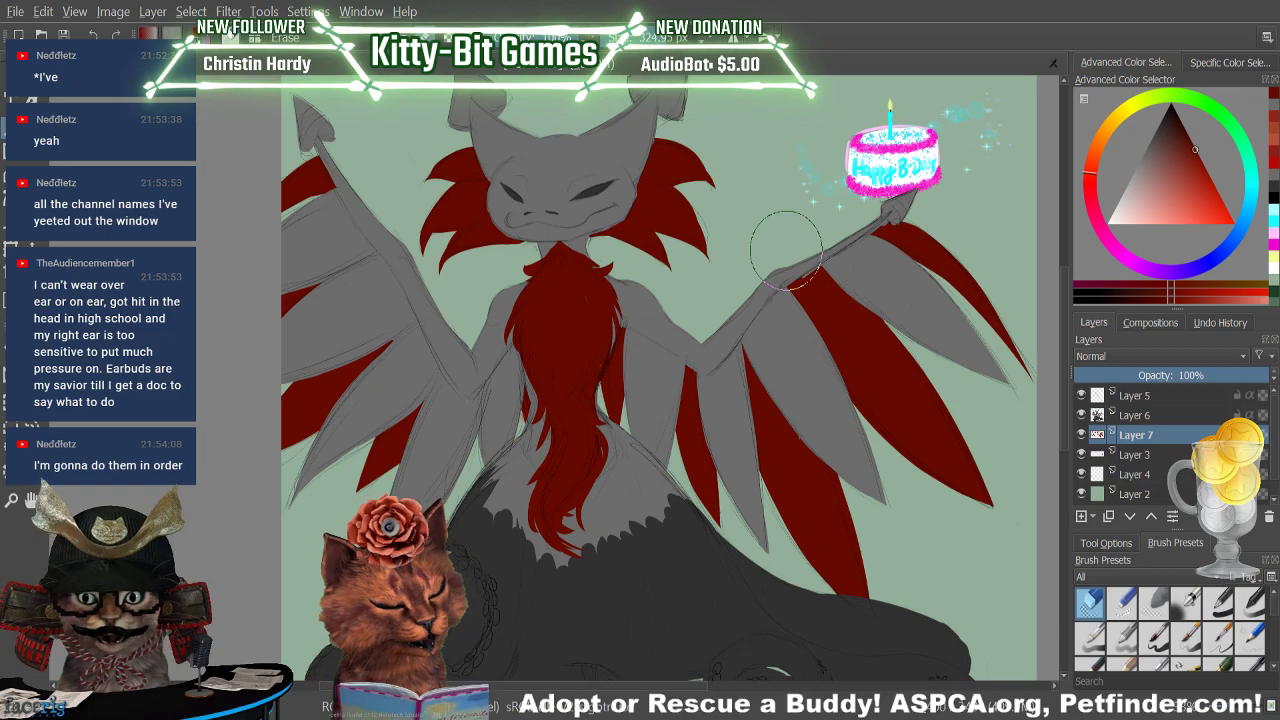
Paint the long curved shape of a dark red feather in the left wing's lower gap, ending in a point beside the tentacles
click(1153, 637)
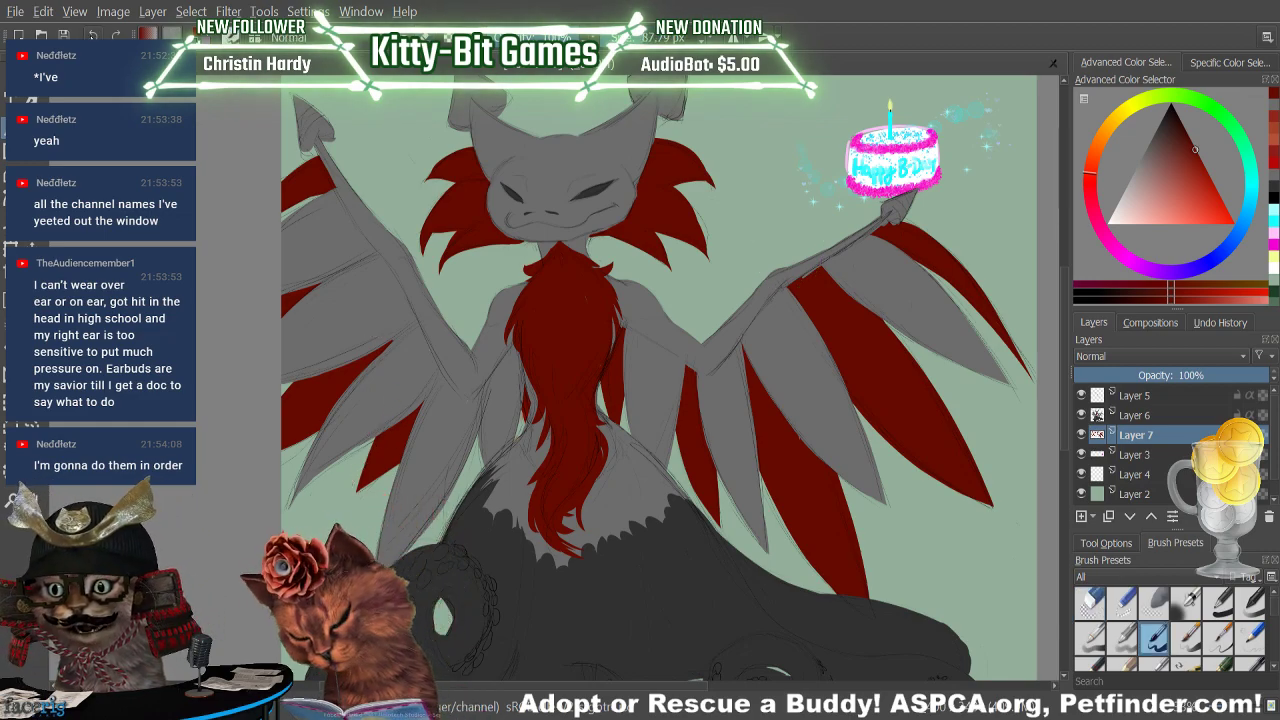
drag(371, 438, 324, 558)
drag(365, 443, 348, 478)
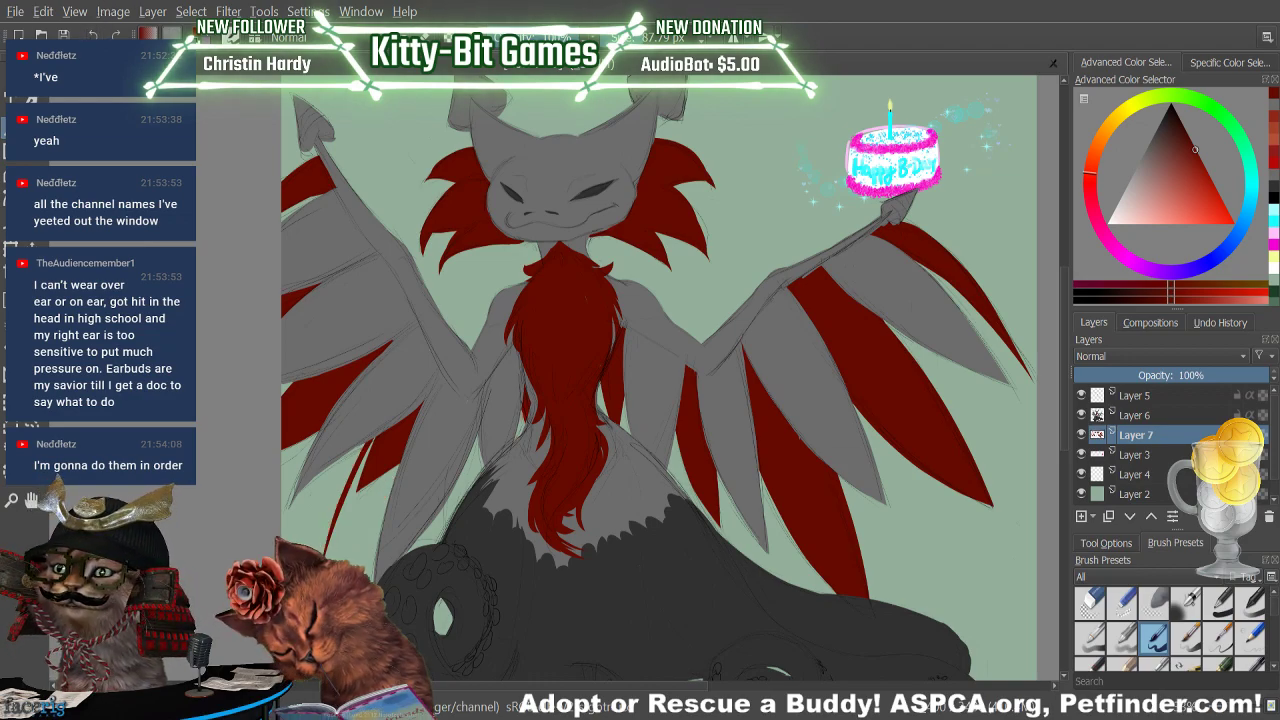
drag(366, 443, 311, 586)
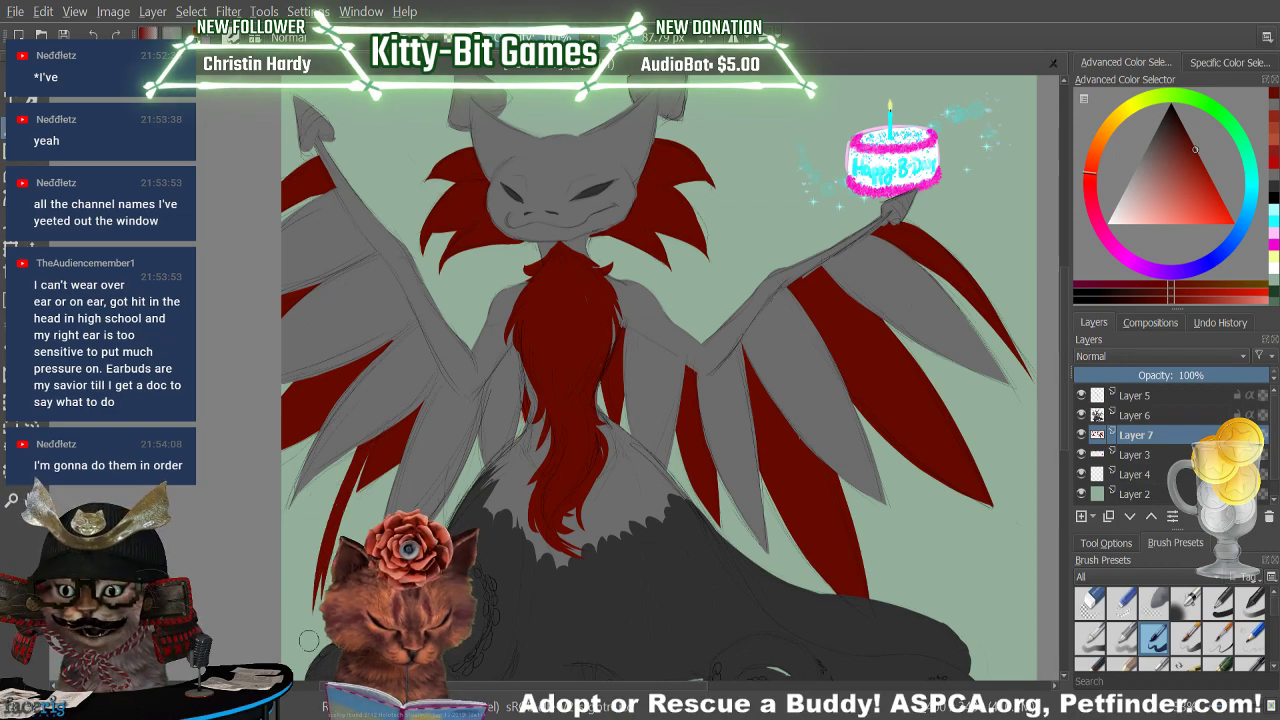
drag(356, 447, 314, 588)
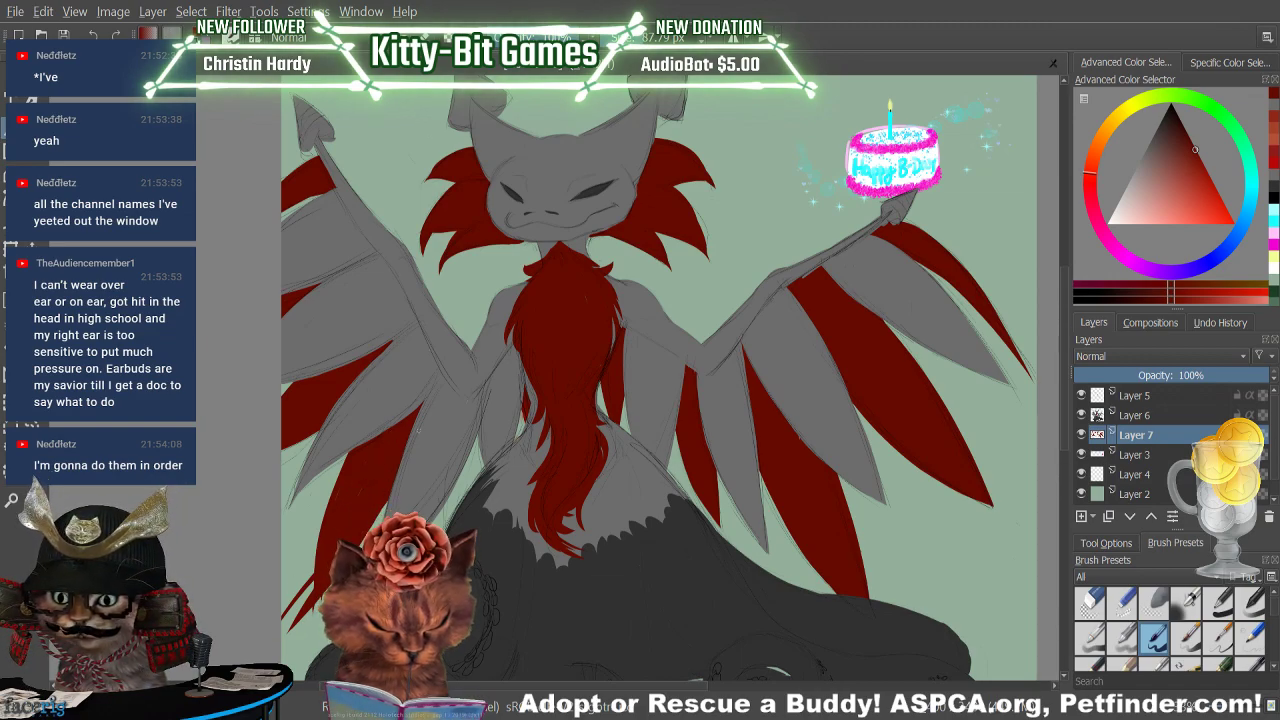
Clean up the edges of the left wing's lower dark red feather with the eraser and brush
key(e)
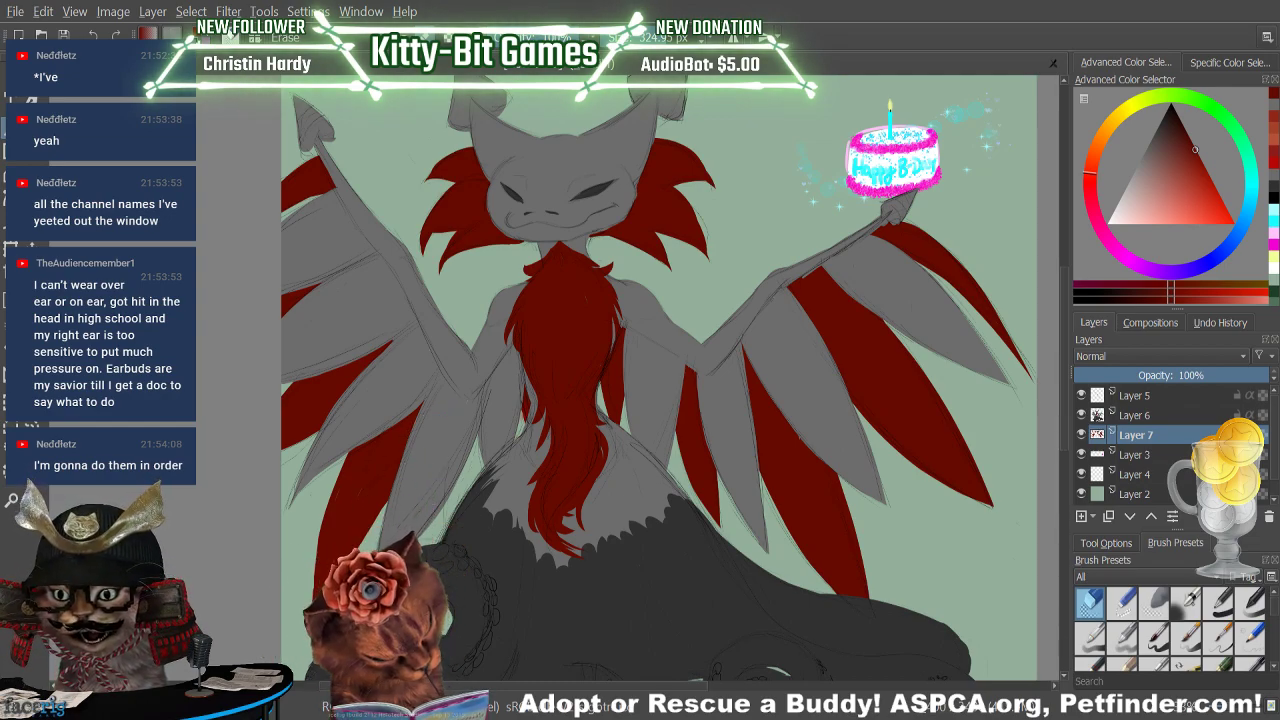
key(e)
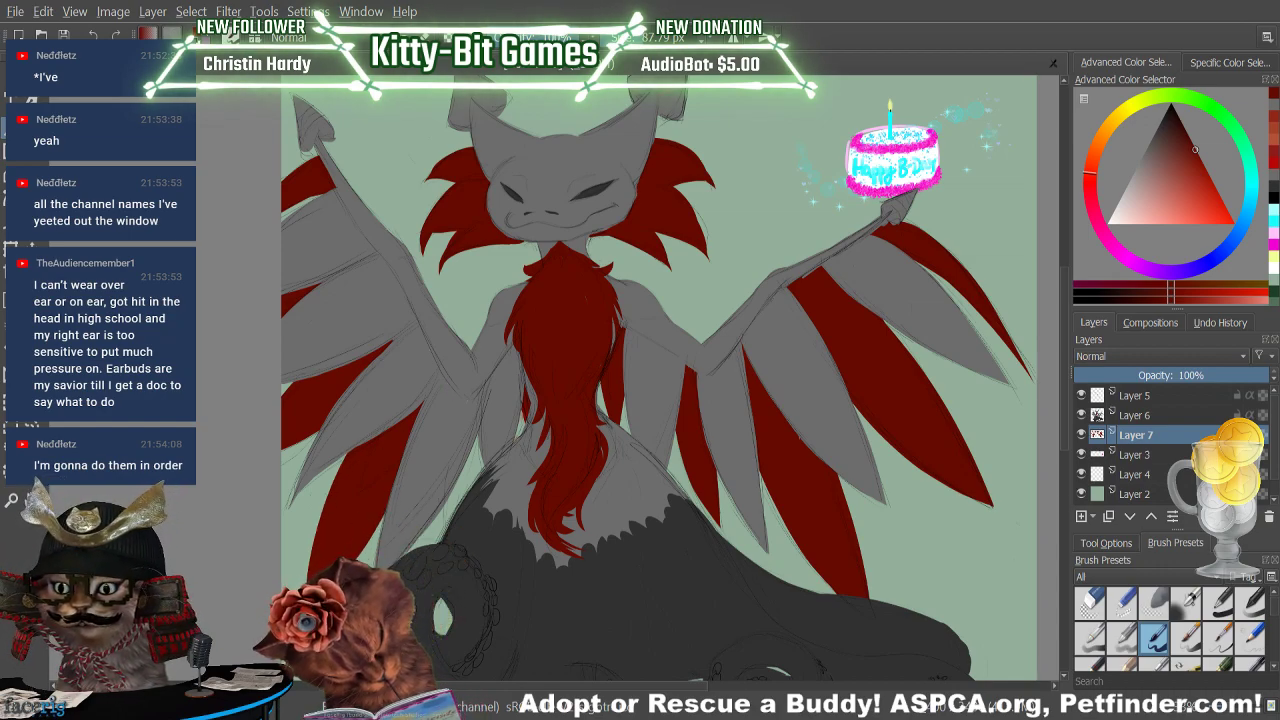
key(/)
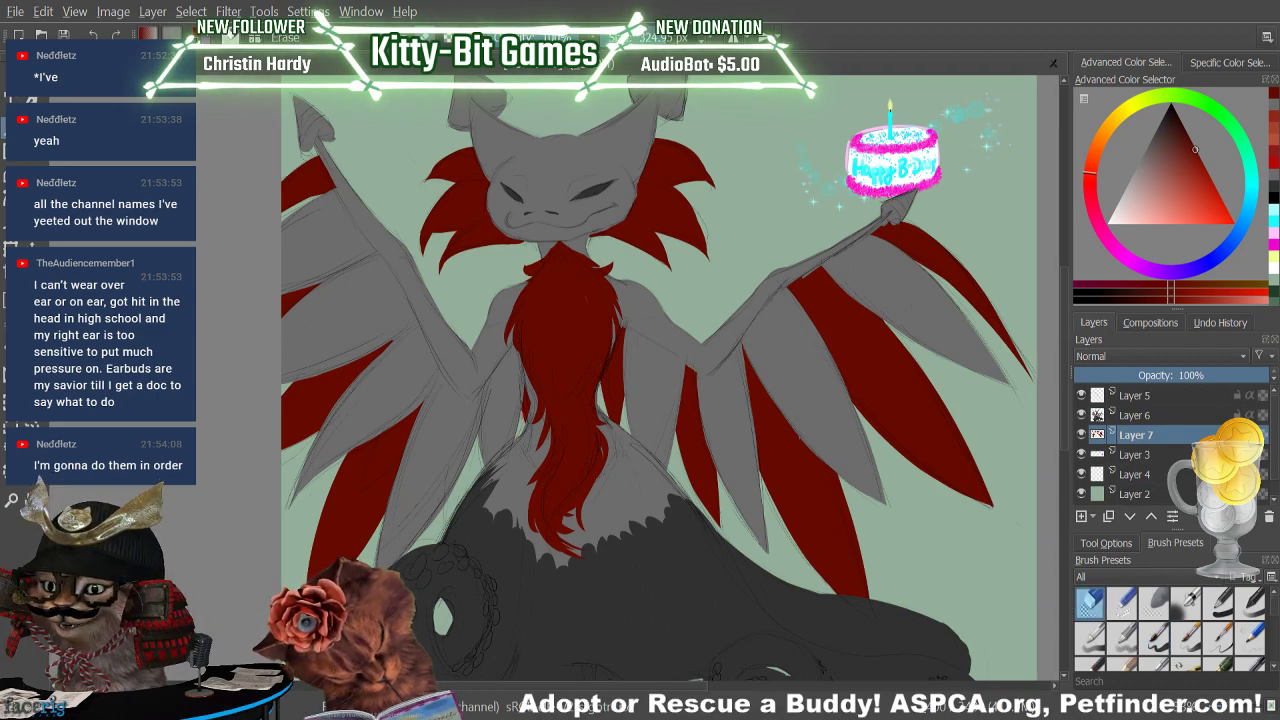
key(e)
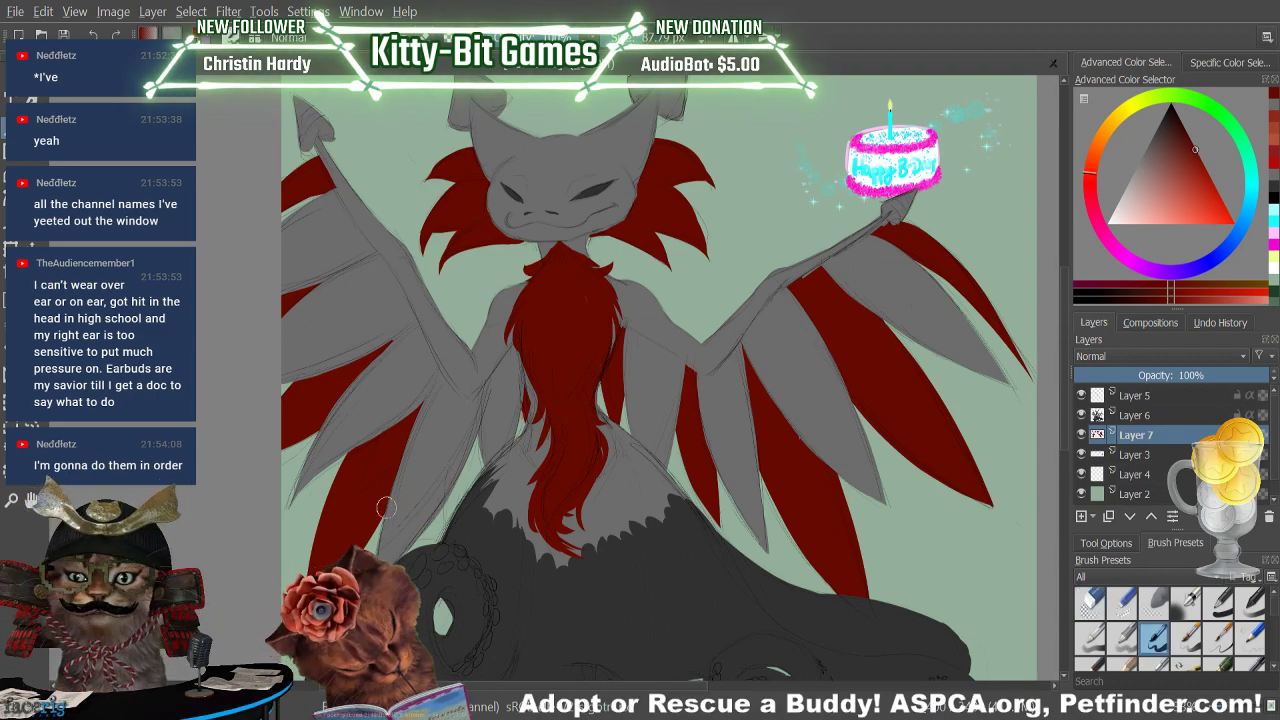
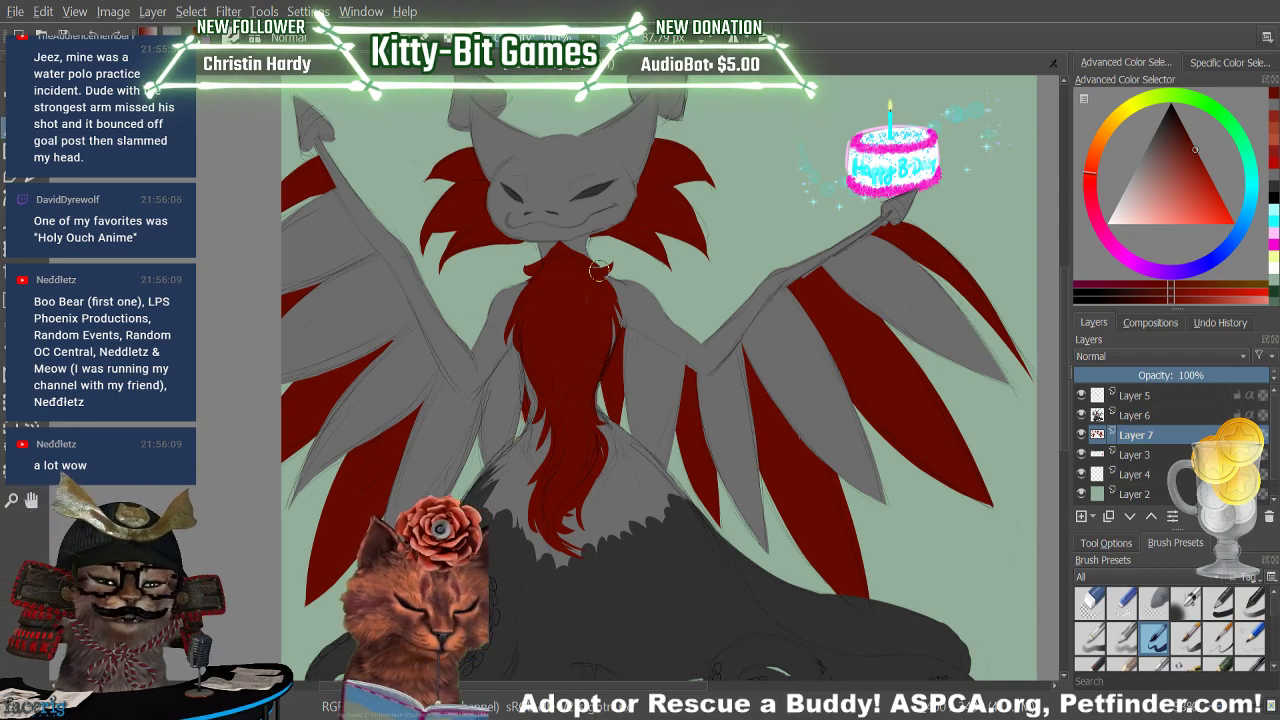
Pick a medium gray and choose a rough textured brush from the brush presets
click(1271, 106)
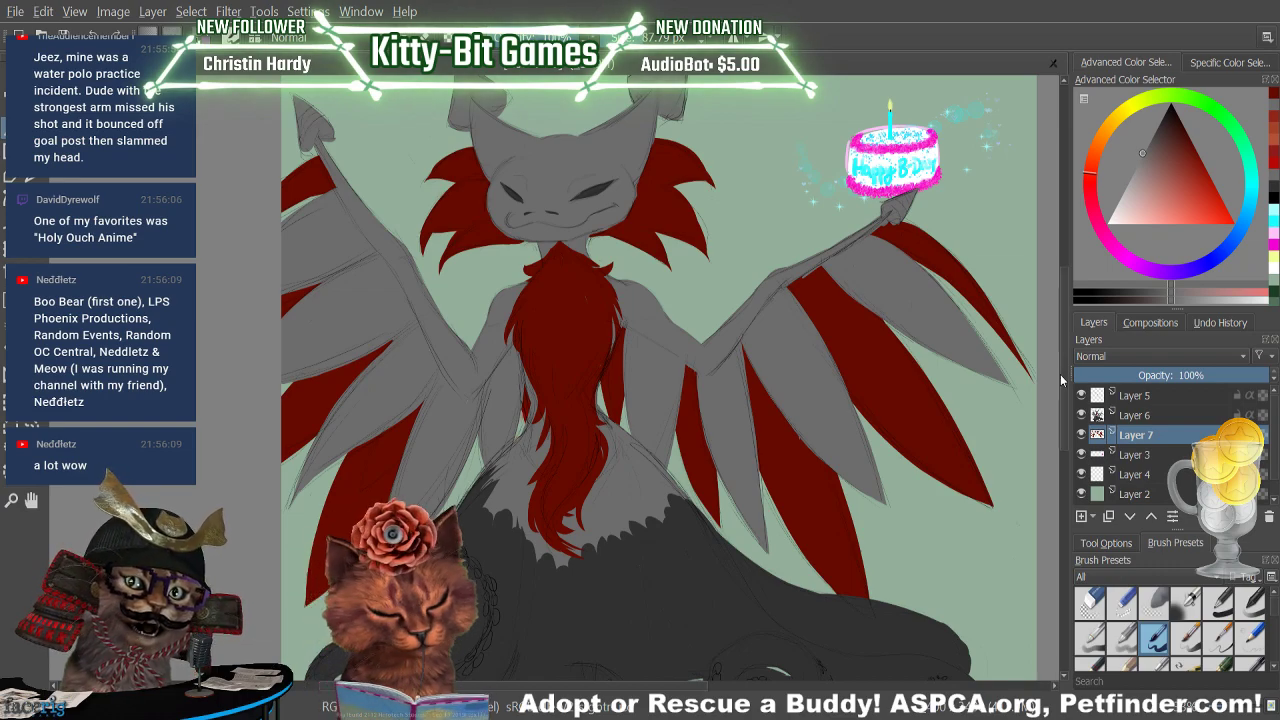
scroll(1062, 380, down, 3)
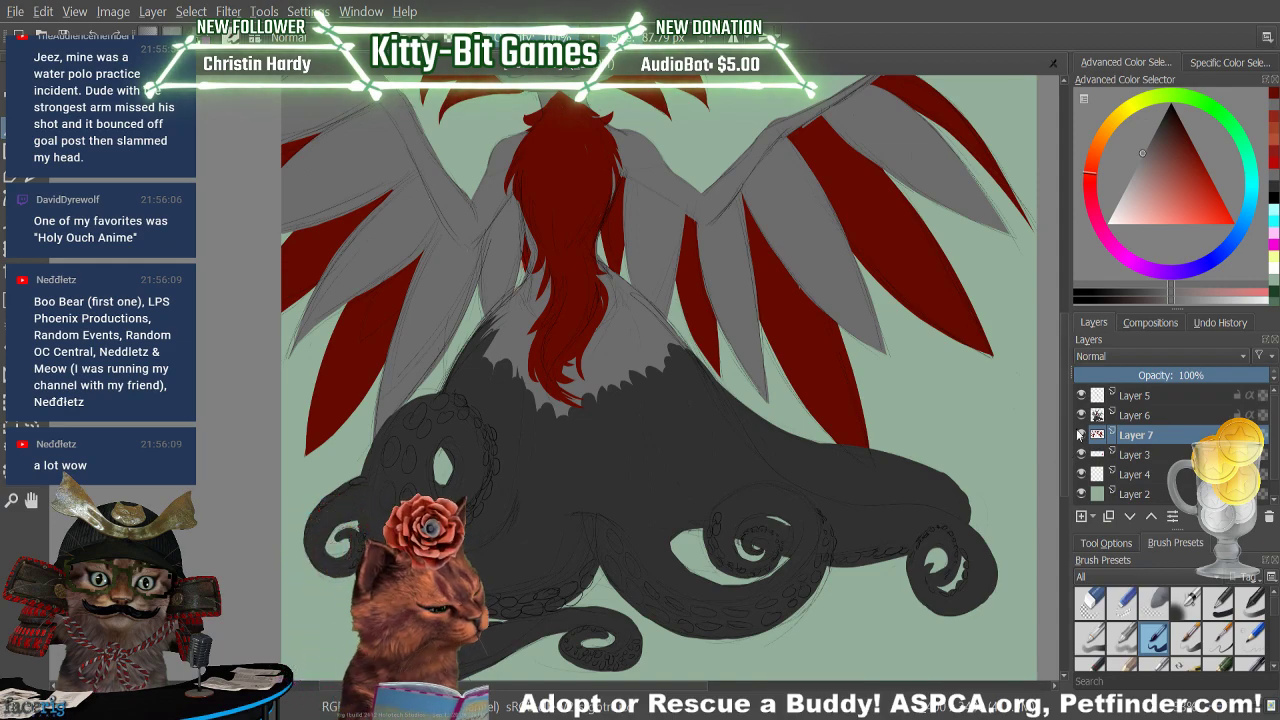
scroll(1270, 620, down, 5)
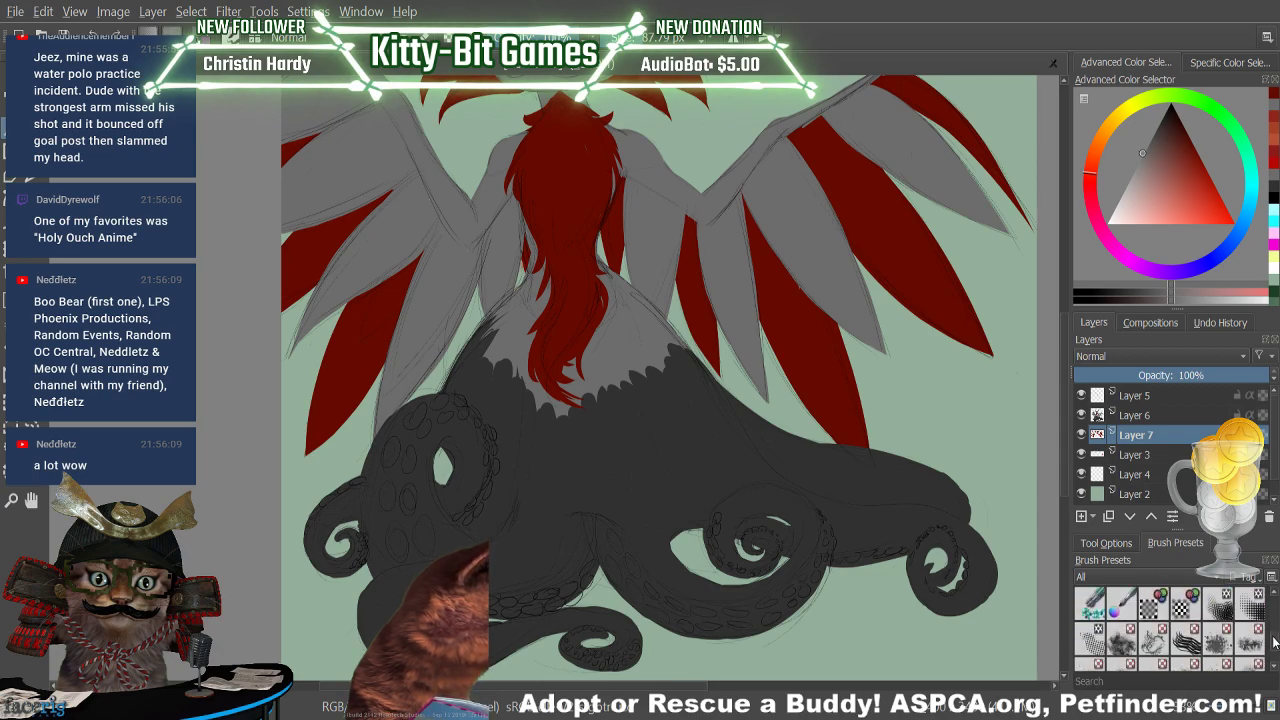
scroll(1256, 636, down, 2)
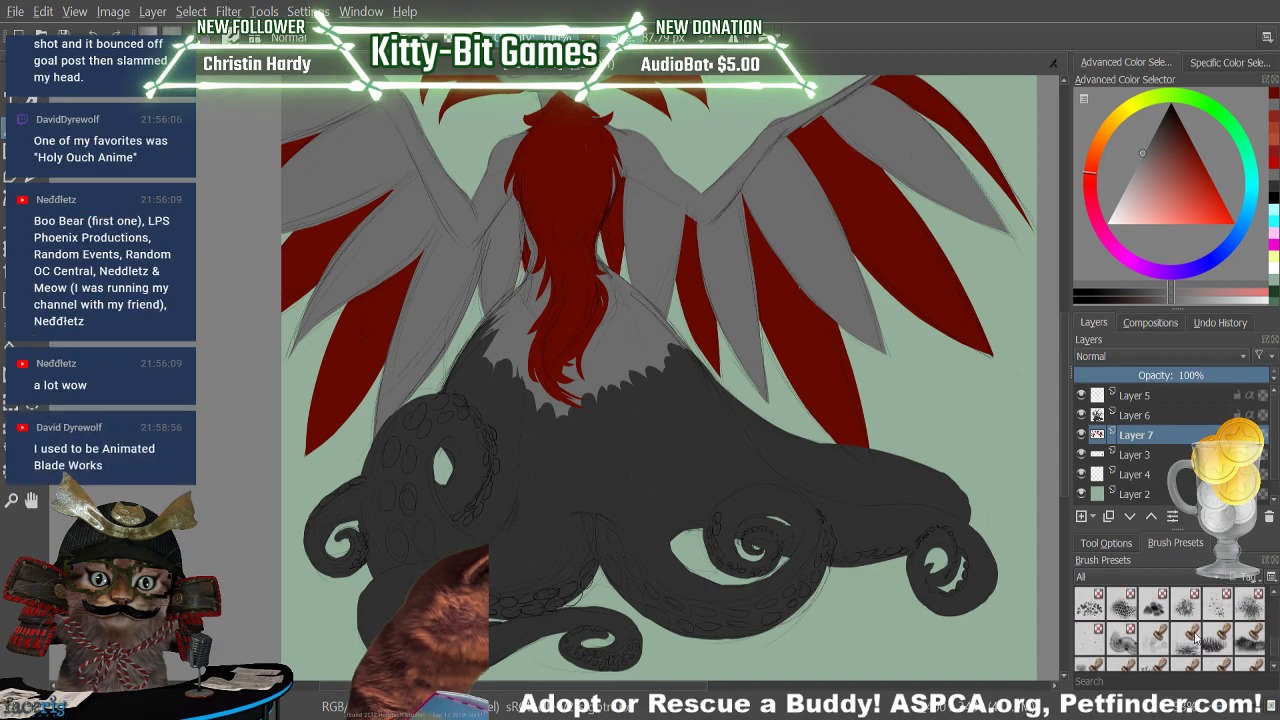
scroll(1260, 632, down, 2)
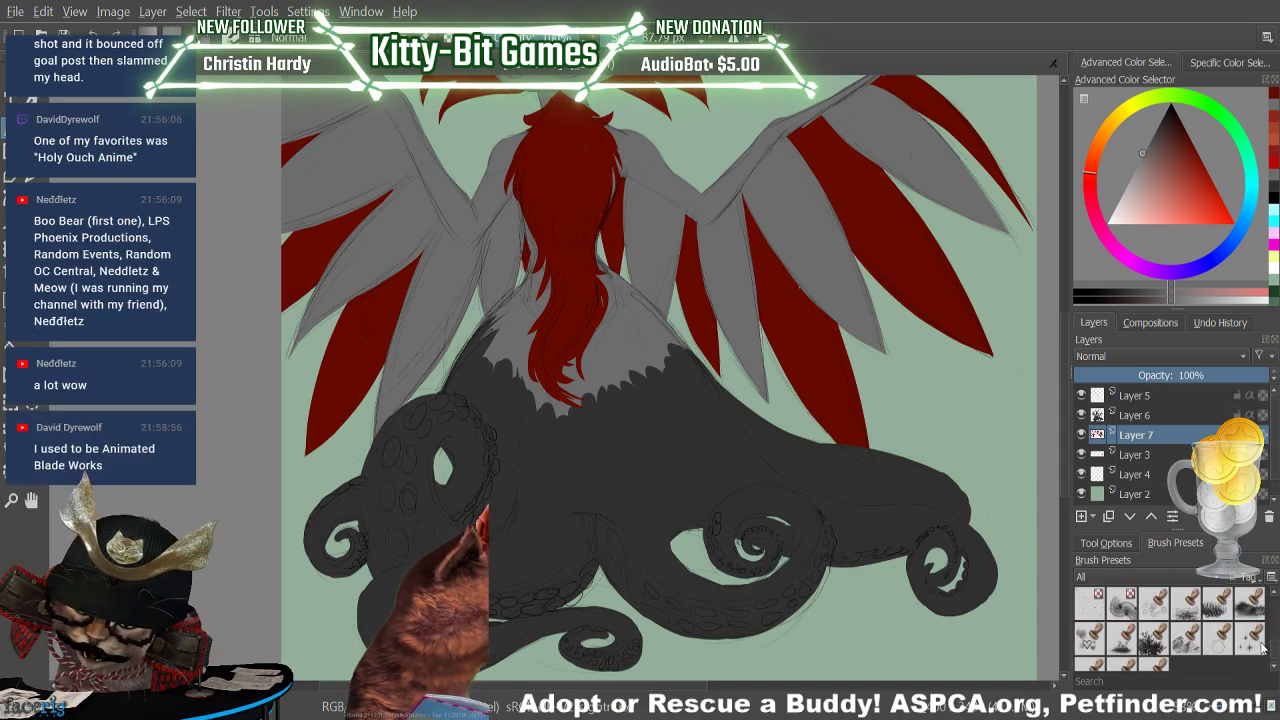
scroll(1240, 640, up, 3)
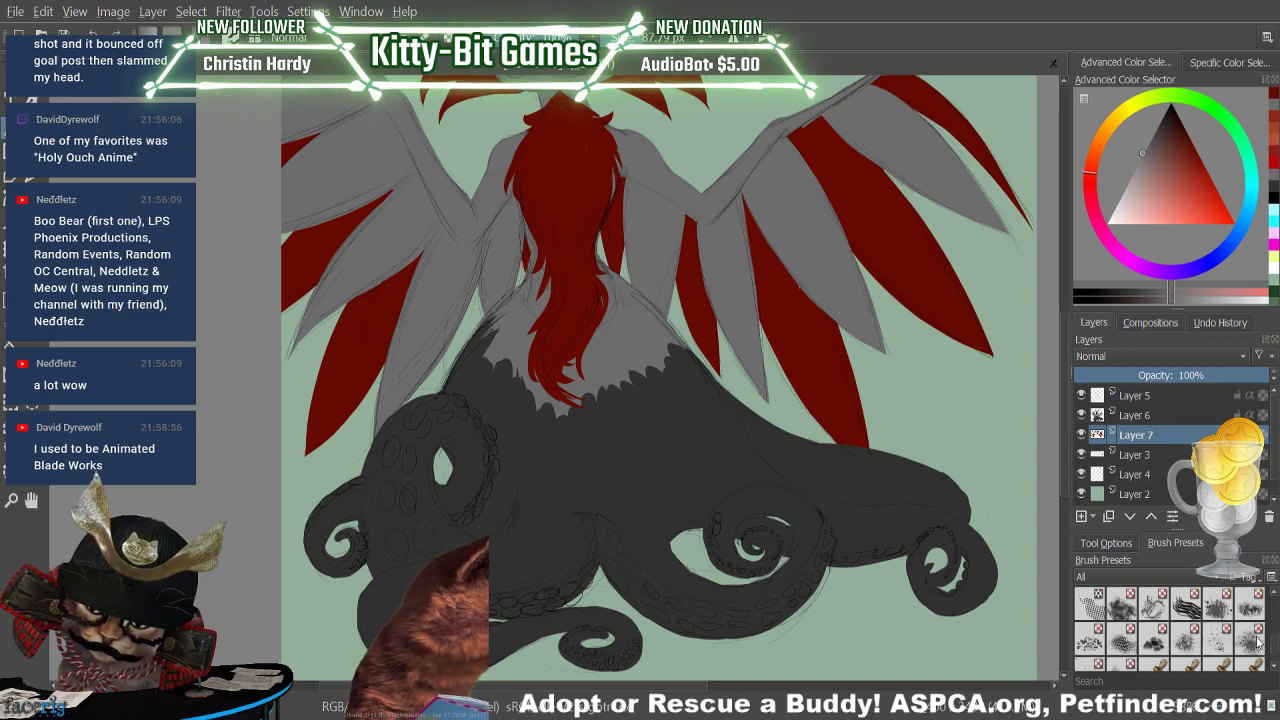
click(1155, 605)
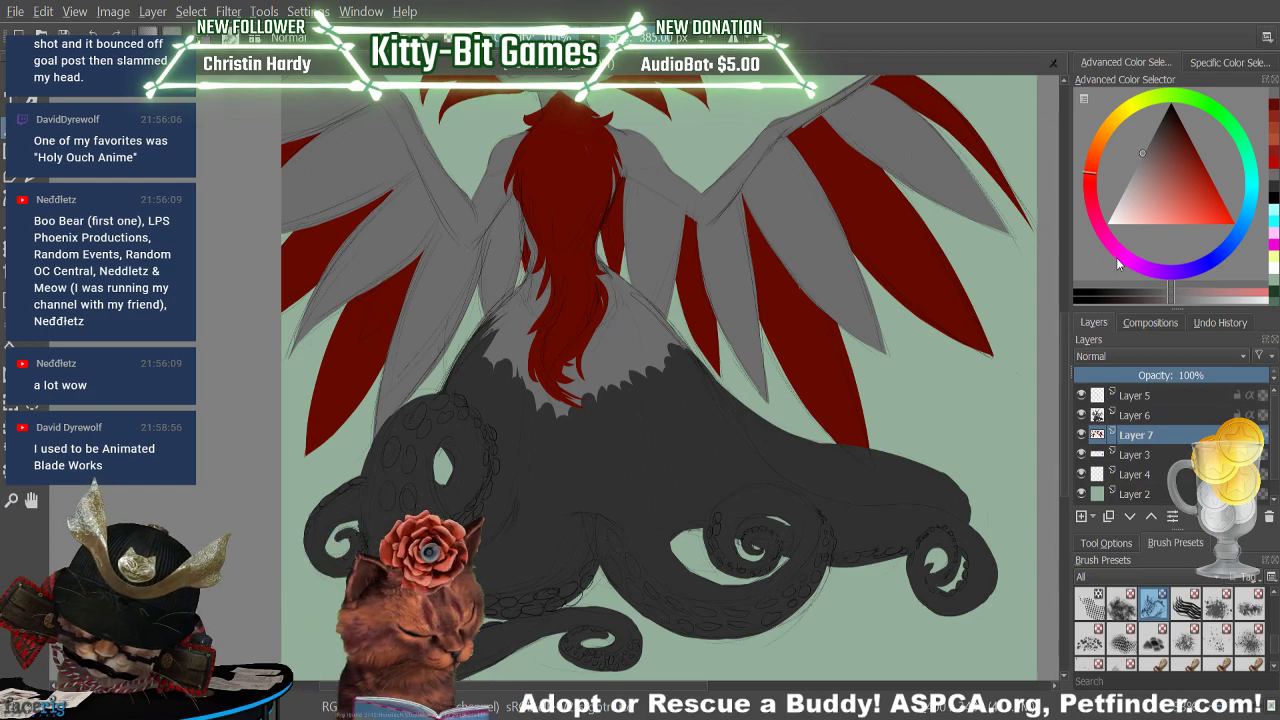
Switch the brush color back to dark red, make Layer 6 active and undo the last action
click(1194, 150)
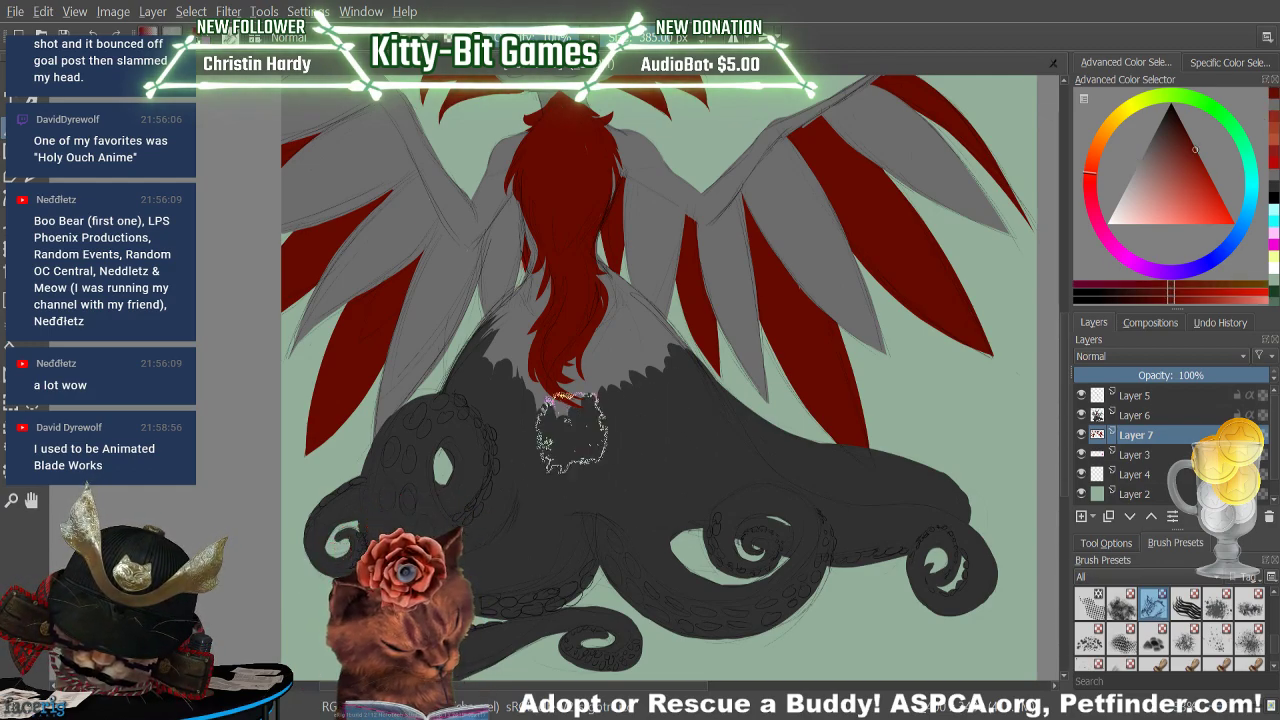
click(1134, 415)
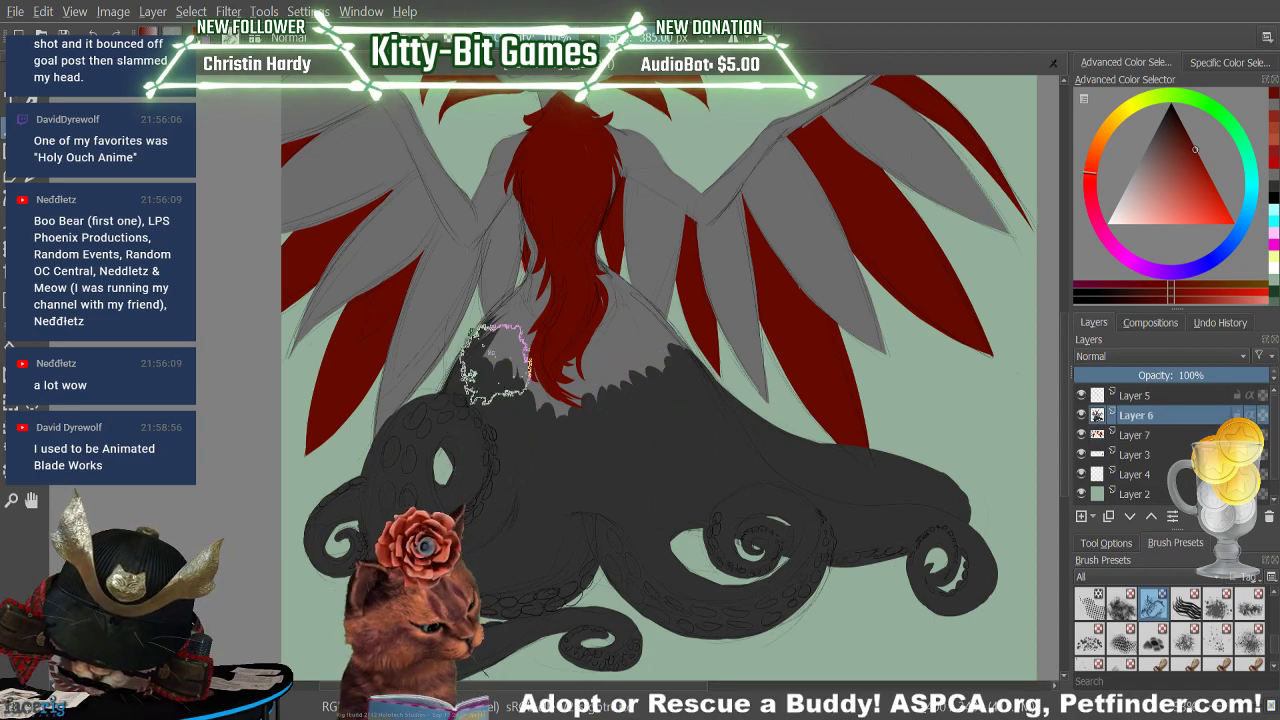
click(95, 35)
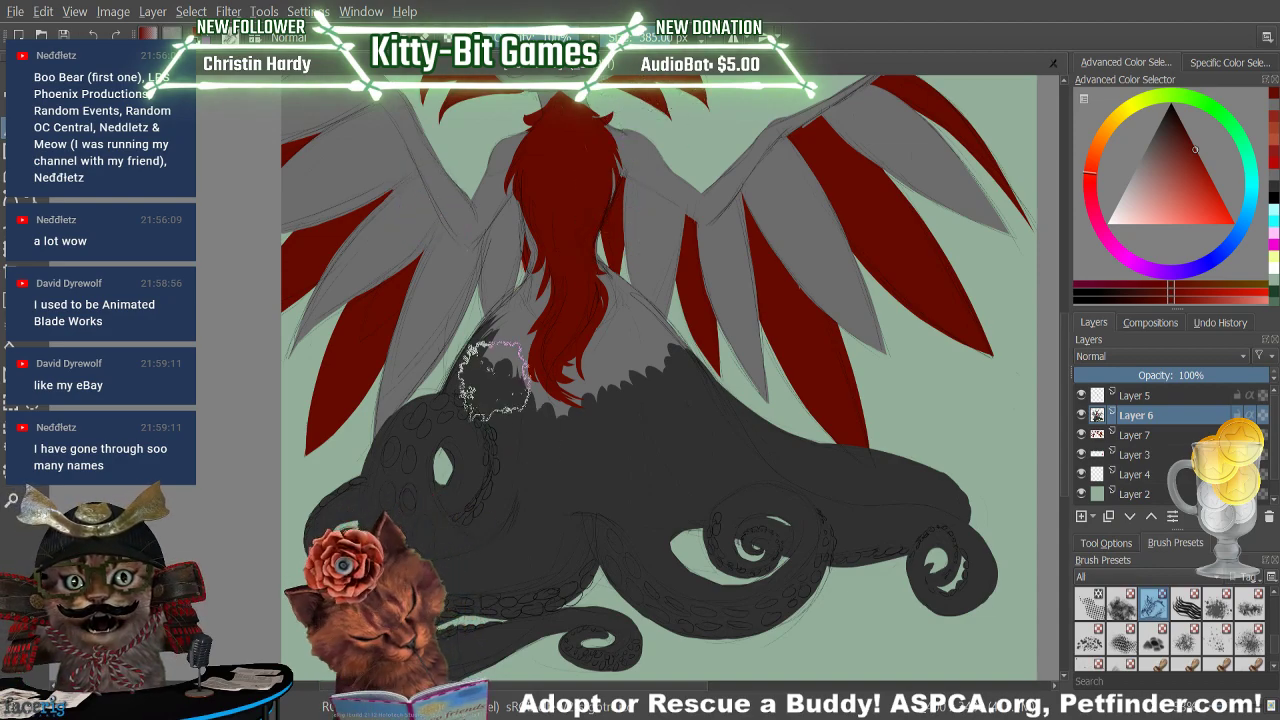
Paint rough dark red texture over the jagged edge between the gray torso and dark lower body, and undo the last strokes
mouse_move(493, 397)
mouse_down()
mouse_move(488, 357)
mouse_move(492, 394)
mouse_move(518, 409)
mouse_move(524, 394)
mouse_move(518, 429)
mouse_move(547, 434)
mouse_move(613, 411)
mouse_move(627, 429)
mouse_move(645, 383)
mouse_move(670, 389)
mouse_move(665, 366)
mouse_move(681, 389)
mouse_move(665, 358)
mouse_move(675, 381)
mouse_move(640, 346)
mouse_move(652, 358)
mouse_move(640, 376)
mouse_move(595, 389)
mouse_move(600, 343)
mouse_move(570, 319)
mouse_move(547, 406)
mouse_move(496, 339)
mouse_move(475, 373)
mouse_move(505, 323)
mouse_move(503, 398)
mouse_move(567, 421)
mouse_move(573, 375)
mouse_move(634, 418)
mouse_move(634, 357)
mouse_move(658, 357)
mouse_move(696, 387)
mouse_move(648, 340)
mouse_up()
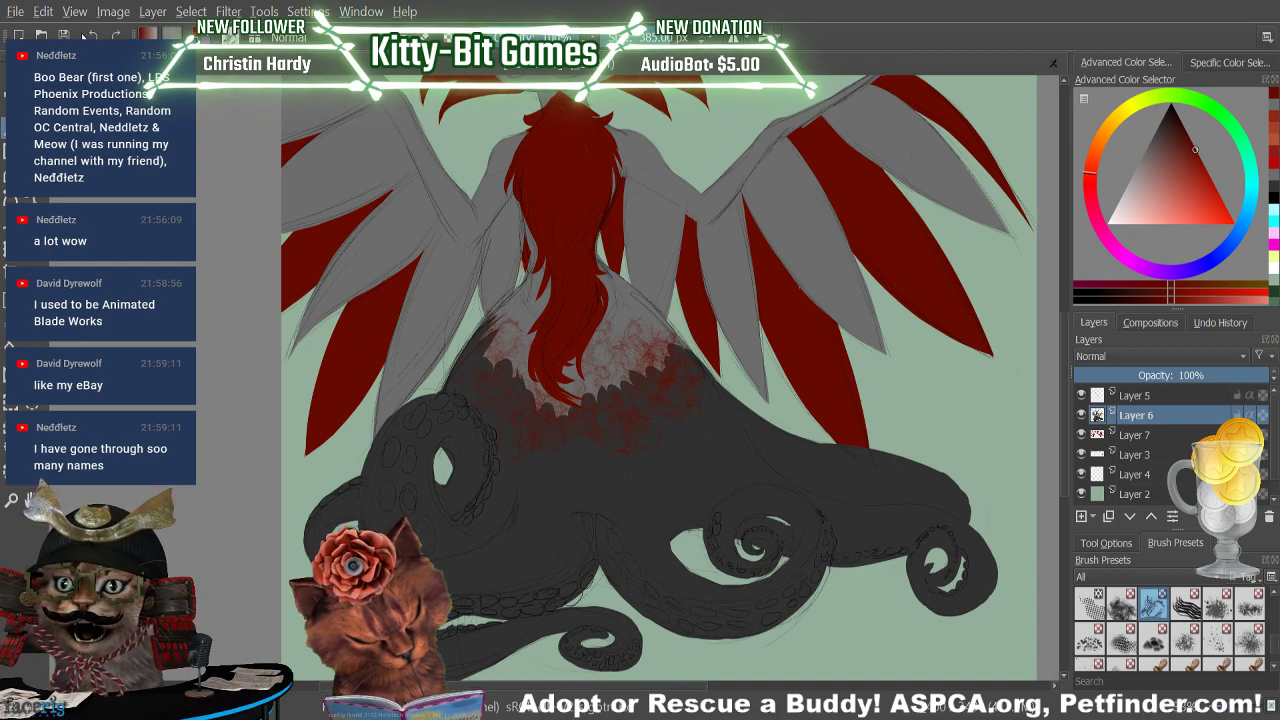
key(ctrl+z)
key(ctrl+z)
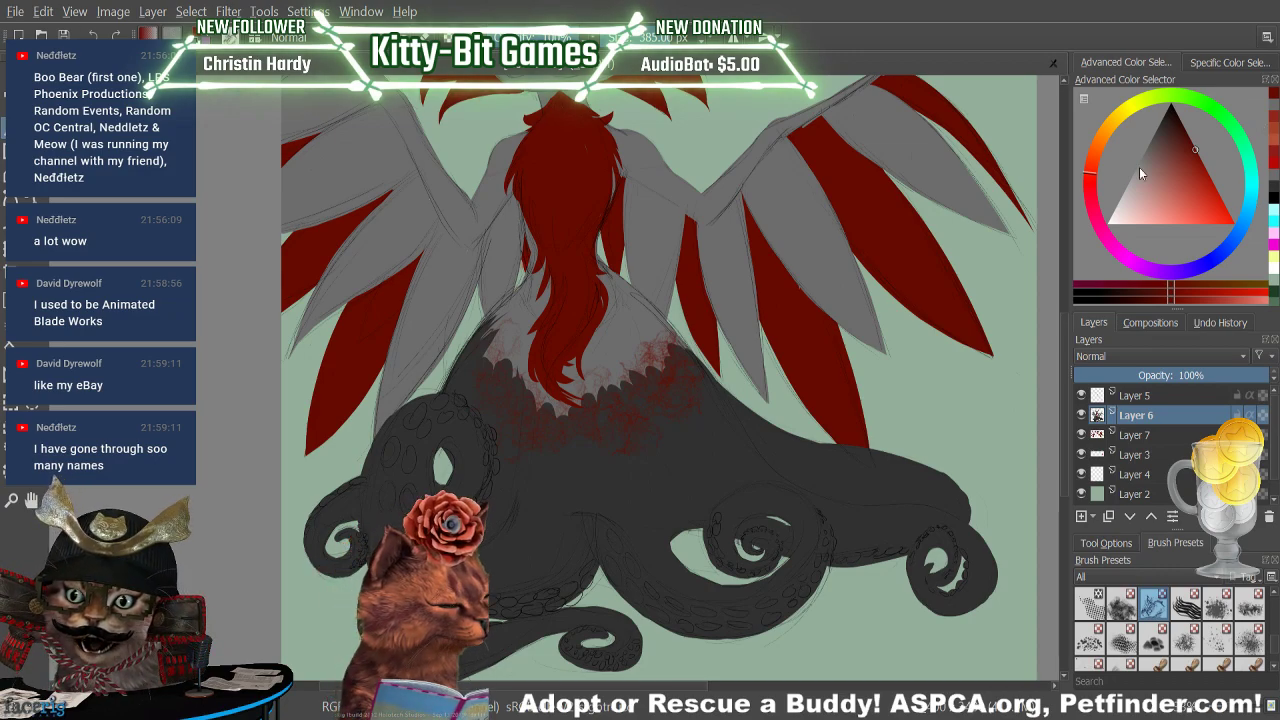
Sample the dark gray of the tentacles and choose the soft airbrush preset
ctrl+click(484, 580)
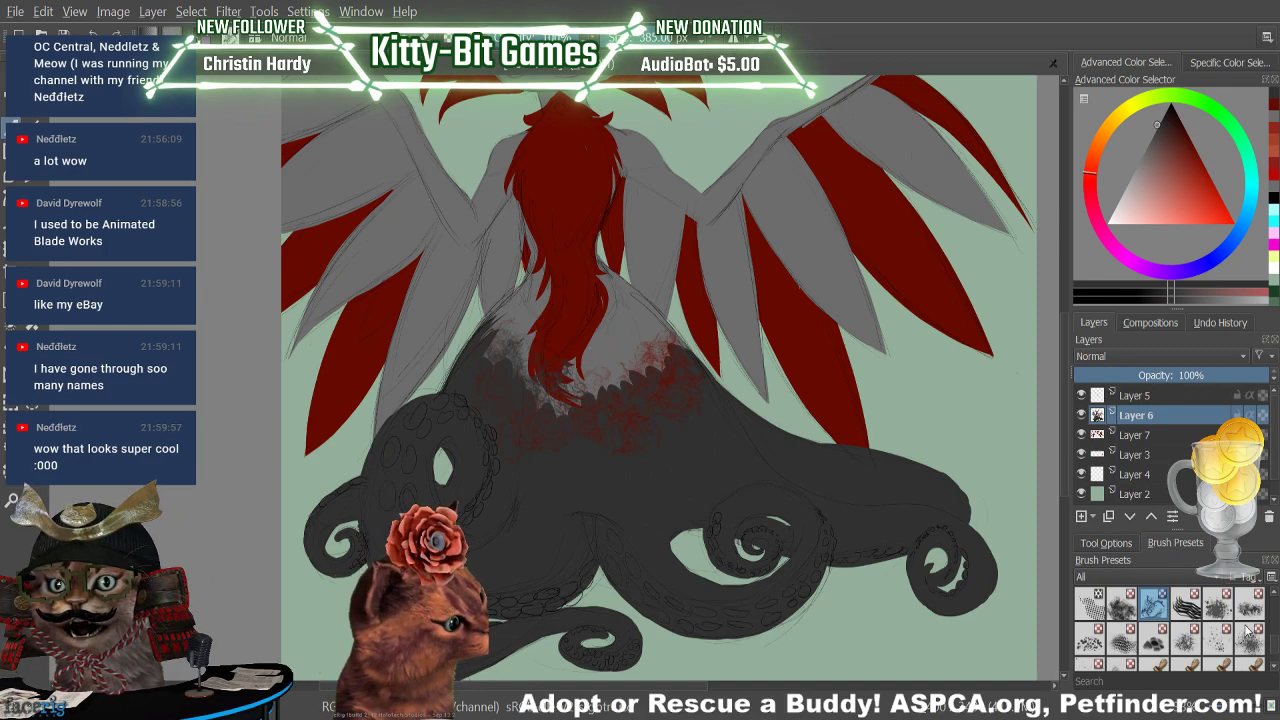
scroll(1209, 640, up, 5)
click(1186, 600)
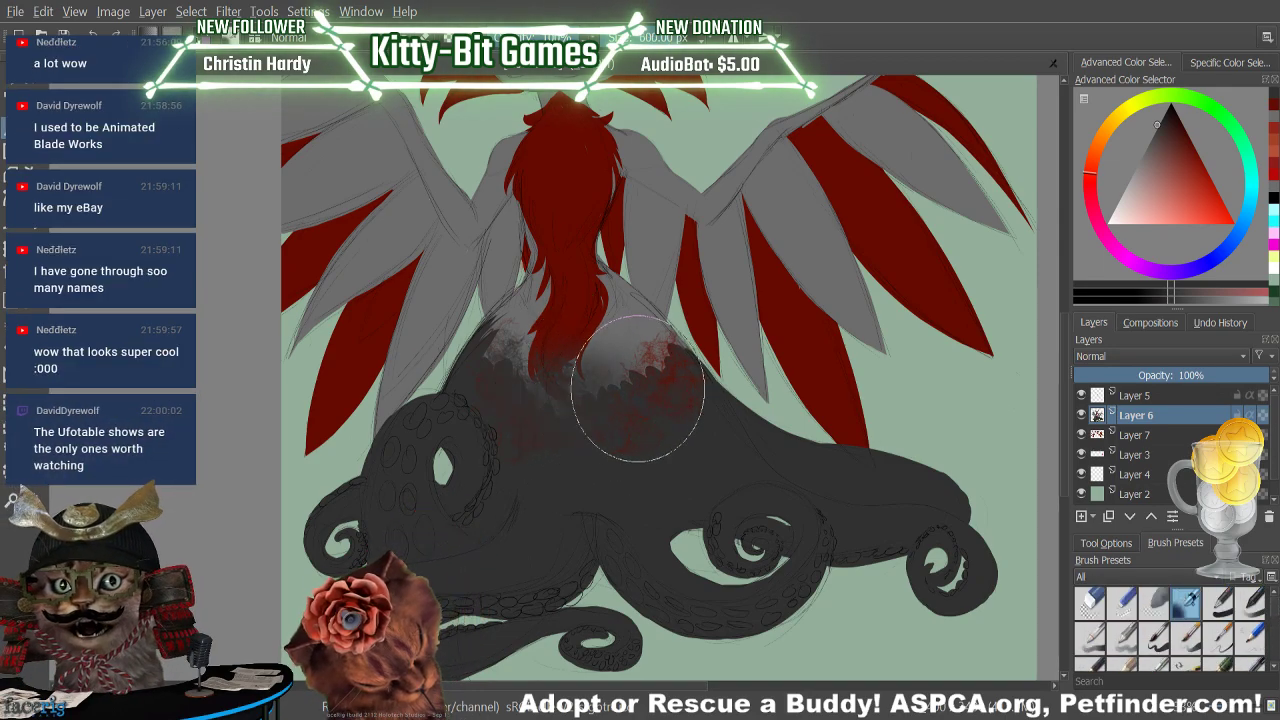
mouse_move(540, 440)
mouse_down()
mouse_move(504, 383)
mouse_move(513, 362)
mouse_move(502, 387)
mouse_move(502, 372)
mouse_move(522, 392)
mouse_move(567, 396)
mouse_move(625, 376)
mouse_move(551, 439)
mouse_move(635, 395)
mouse_move(647, 431)
mouse_move(661, 376)
mouse_move(670, 389)
mouse_move(668, 367)
mouse_move(681, 379)
mouse_move(676, 422)
mouse_move(573, 454)
mouse_move(522, 384)
mouse_move(532, 334)
mouse_move(505, 420)
mouse_move(483, 408)
mouse_move(552, 274)
mouse_move(487, 413)
mouse_move(527, 304)
mouse_move(541, 306)
mouse_move(533, 427)
mouse_move(560, 517)
mouse_up()
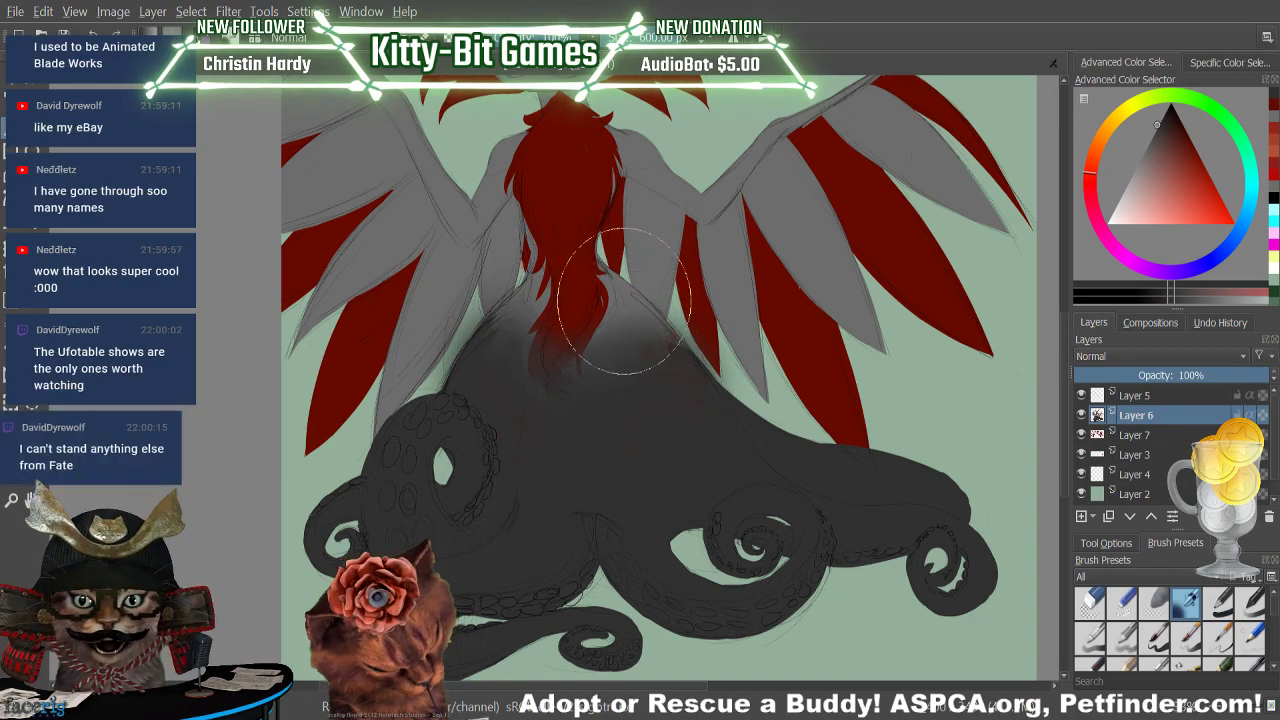
key(ctrl+z)
key(ctrl+z)
key(ctrl+z)
key(ctrl+z)
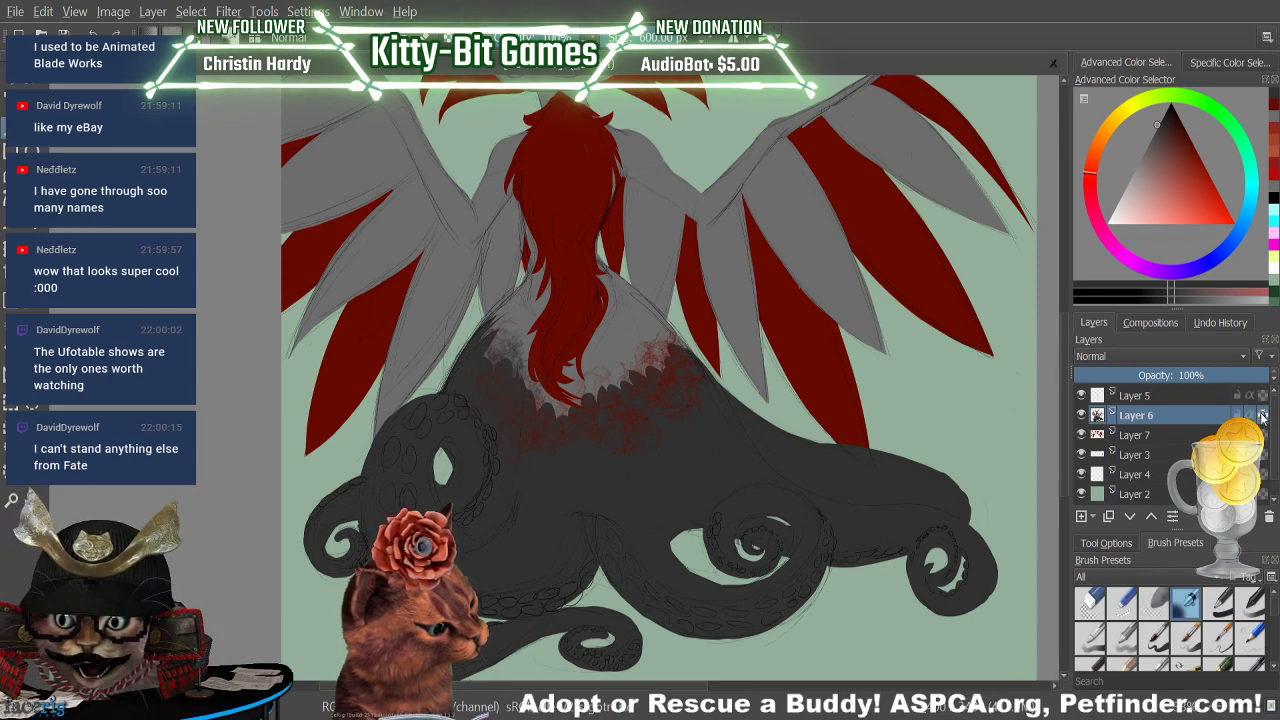
mouse_move(523, 391)
mouse_down()
mouse_move(562, 261)
mouse_move(540, 358)
mouse_move(539, 459)
mouse_move(540, 307)
mouse_move(554, 347)
mouse_move(561, 334)
mouse_move(554, 252)
mouse_up()
key(ctrl+z)
key(ctrl+z)
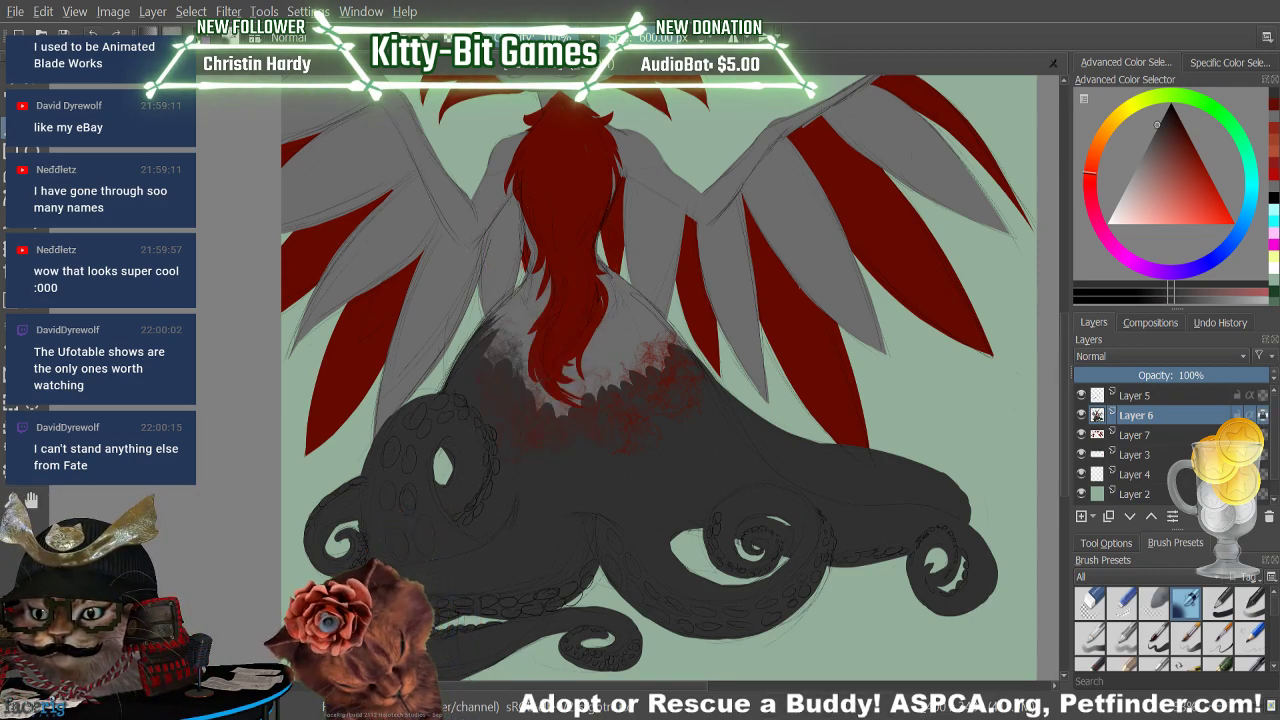
Airbrush dark gray over the jagged edge and red texture to blend the lower body softly into the torso
mouse_move(476, 408)
mouse_down()
mouse_move(498, 301)
mouse_move(436, 272)
mouse_up()
mouse_move(535, 268)
mouse_down()
mouse_move(487, 370)
mouse_move(483, 351)
mouse_move(471, 374)
mouse_move(502, 325)
mouse_move(495, 393)
mouse_move(510, 436)
mouse_move(517, 402)
mouse_move(539, 431)
mouse_move(634, 424)
mouse_move(651, 437)
mouse_move(673, 346)
mouse_move(703, 384)
mouse_move(655, 349)
mouse_move(650, 442)
mouse_move(668, 391)
mouse_move(702, 385)
mouse_move(656, 344)
mouse_move(619, 370)
mouse_move(596, 413)
mouse_move(631, 302)
mouse_move(619, 425)
mouse_move(625, 381)
mouse_move(641, 460)
mouse_move(630, 432)
mouse_up()
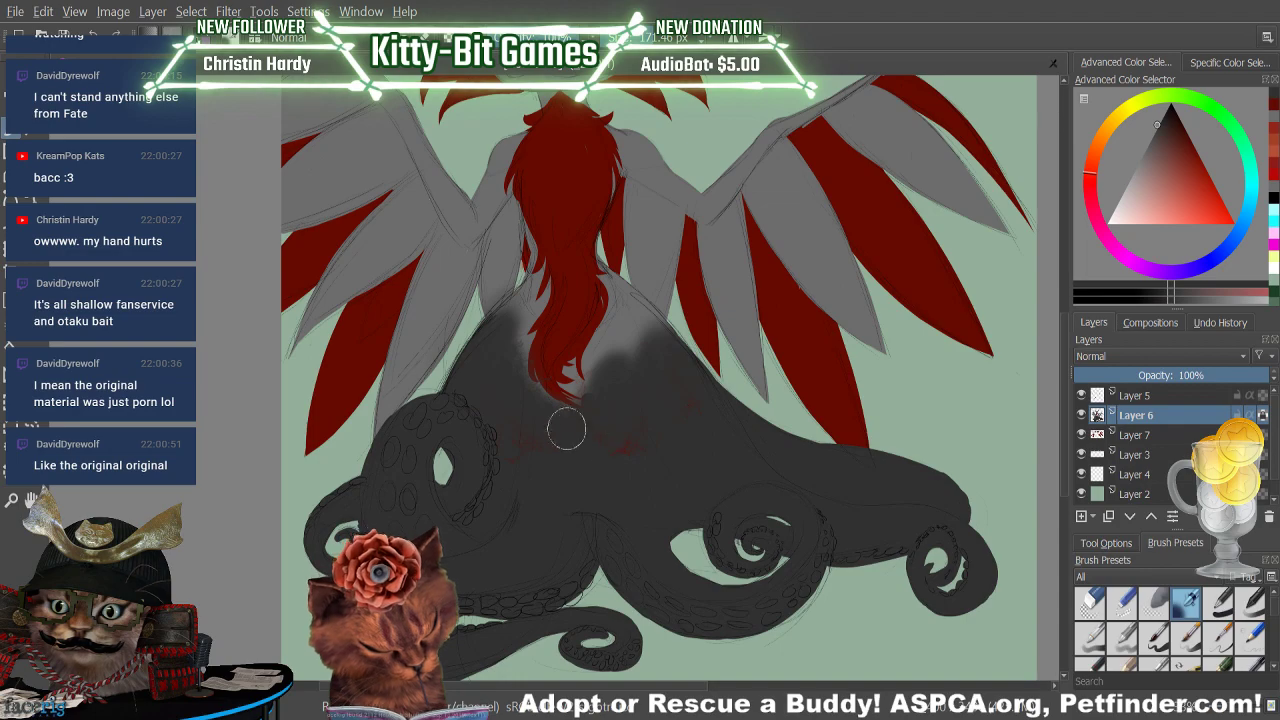
mouse_move(566, 430)
mouse_down()
mouse_move(553, 380)
mouse_move(551, 402)
mouse_move(577, 414)
mouse_move(565, 372)
mouse_move(589, 417)
mouse_move(587, 350)
mouse_move(604, 404)
mouse_move(614, 344)
mouse_move(601, 413)
mouse_move(528, 371)
mouse_move(546, 412)
mouse_move(534, 348)
mouse_move(534, 398)
mouse_move(675, 321)
mouse_move(579, 409)
mouse_move(518, 354)
mouse_move(594, 391)
mouse_move(612, 345)
mouse_move(643, 381)
mouse_up()
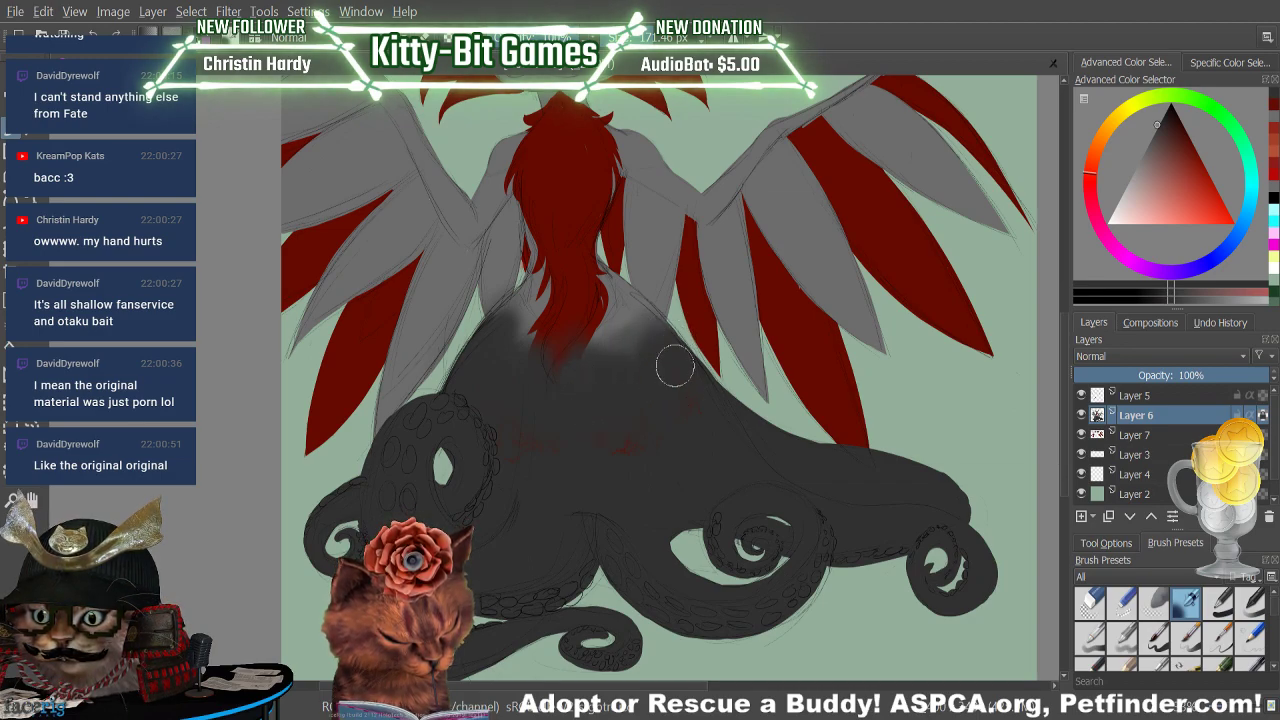
Sample the hair's dark red and repaint the wavy hair tips over the blended lower body with a hard-edged brush
click(1275, 133)
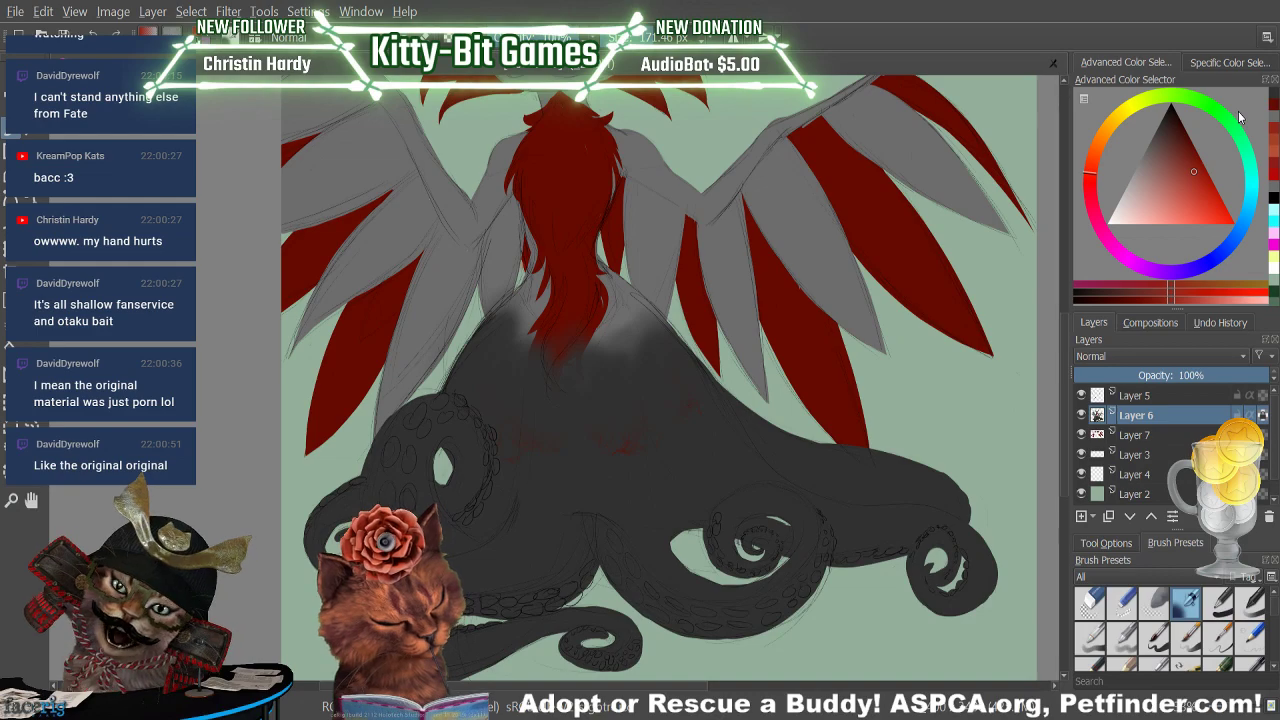
ctrl+click(580, 192)
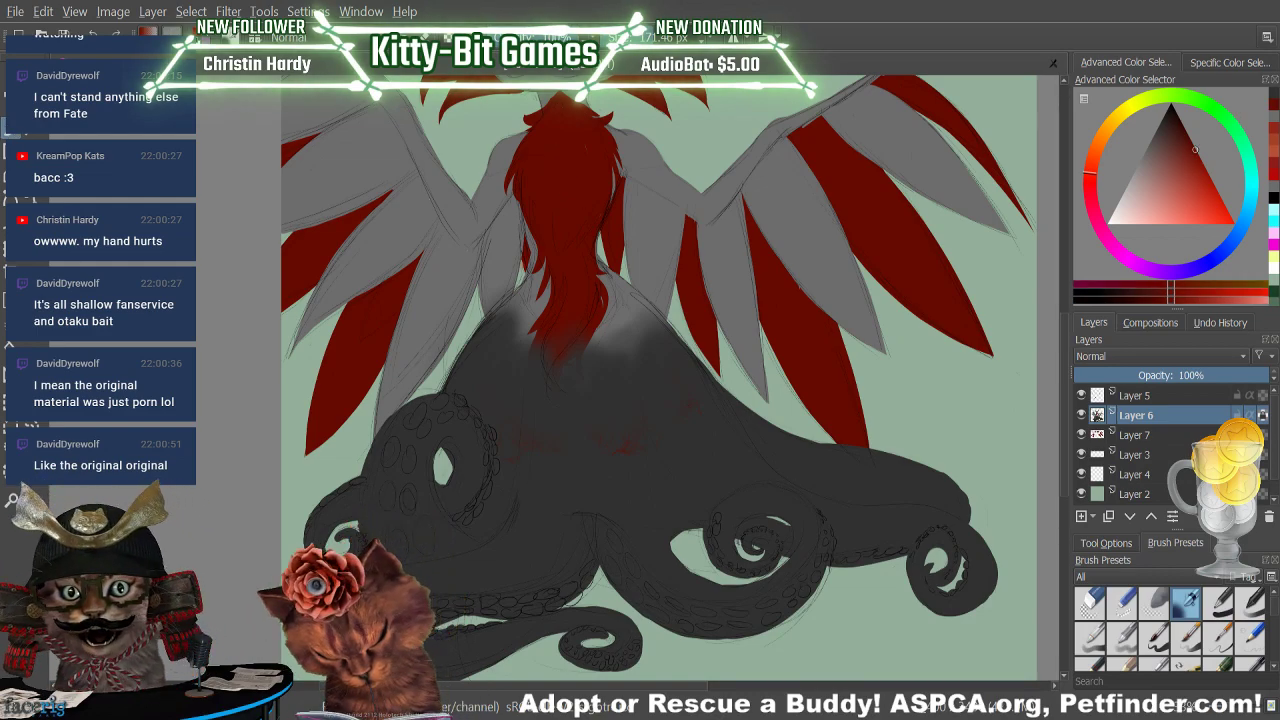
click(1154, 636)
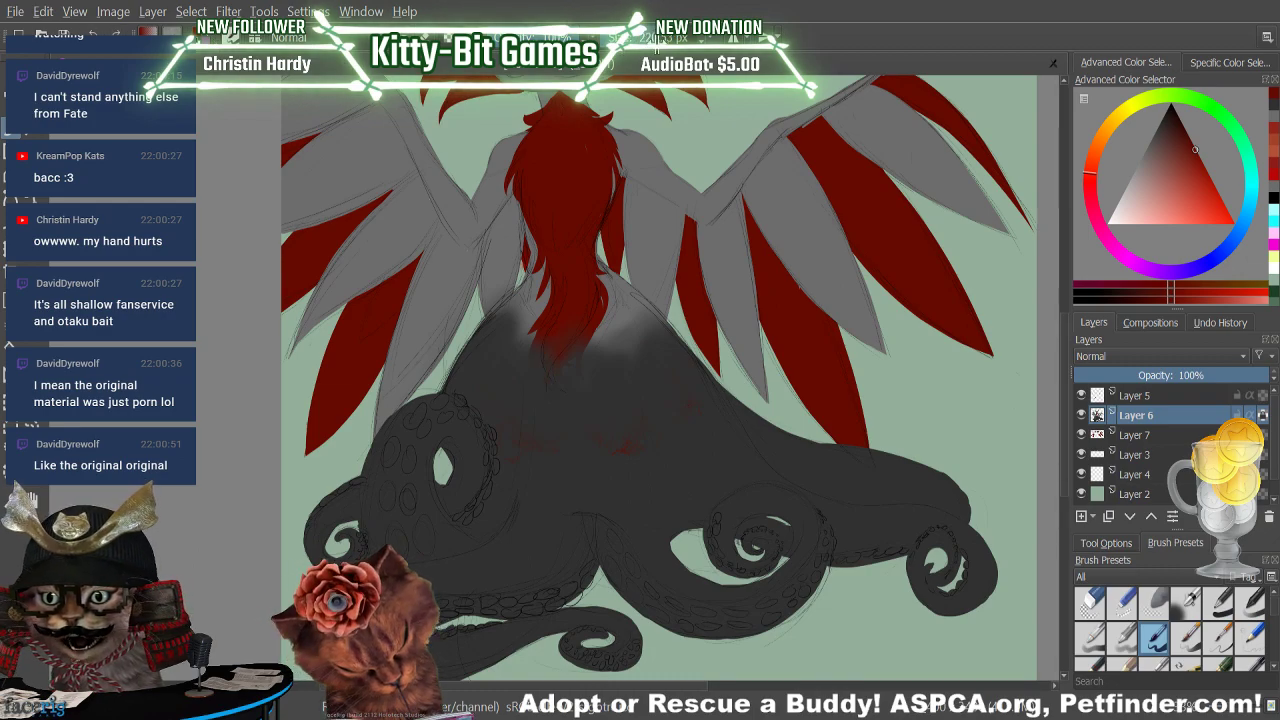
mouse_move(571, 343)
shift+mouse_down()
mouse_move(554, 345)
mouse_move(563, 390)
shift+mouse_up()
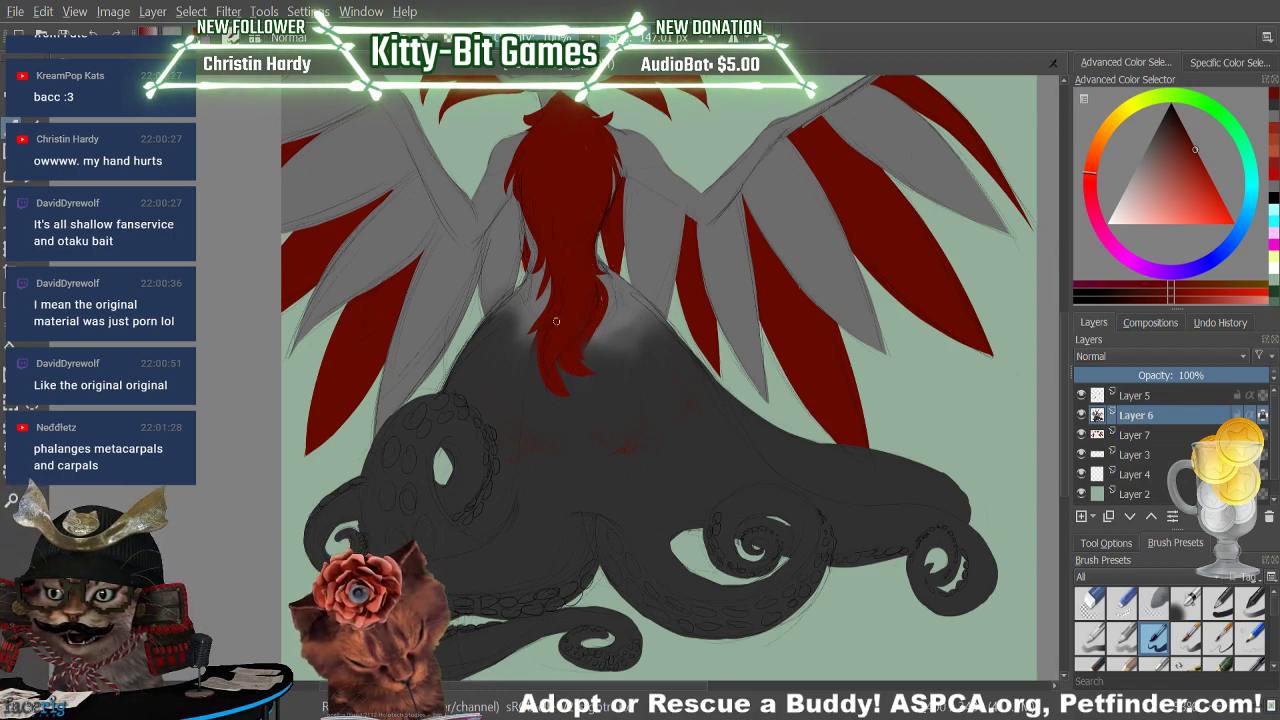
drag(525, 362, 532, 390)
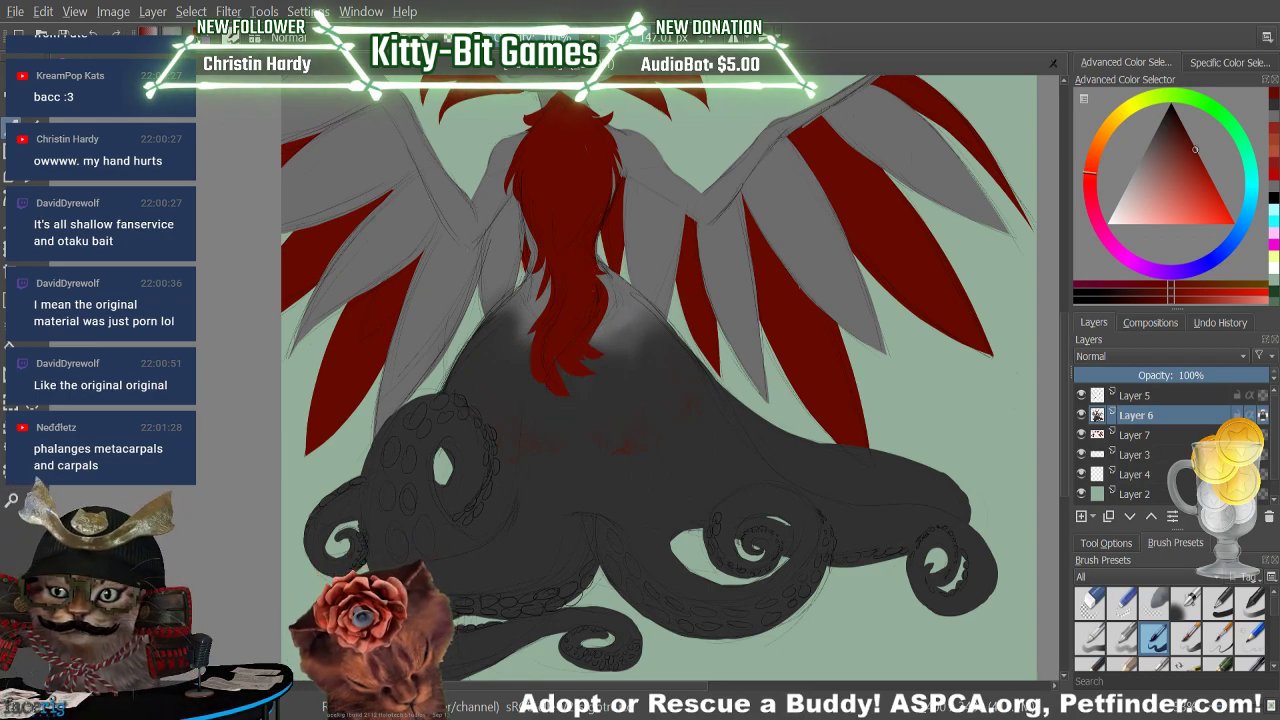
drag(598, 290, 610, 348)
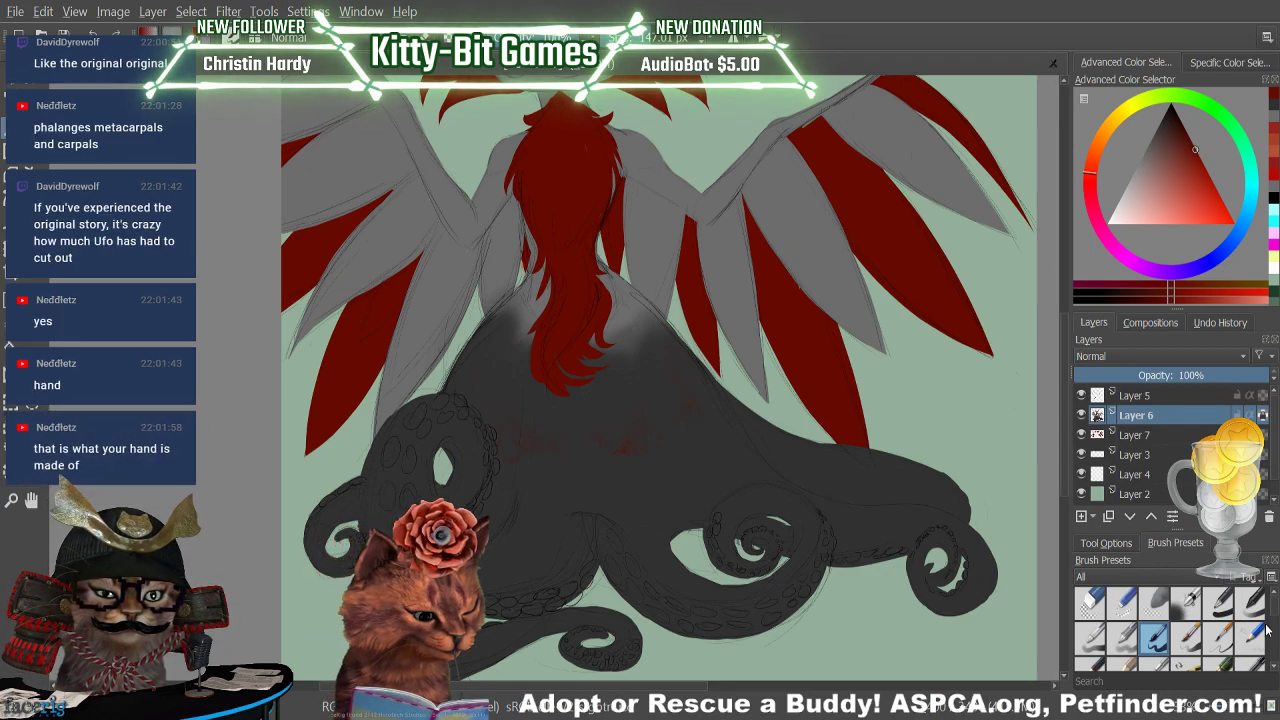
Choose the rough textured brush and paint dark red mottling across the upper part of the dark lower body
drag(1272, 616, 1276, 678)
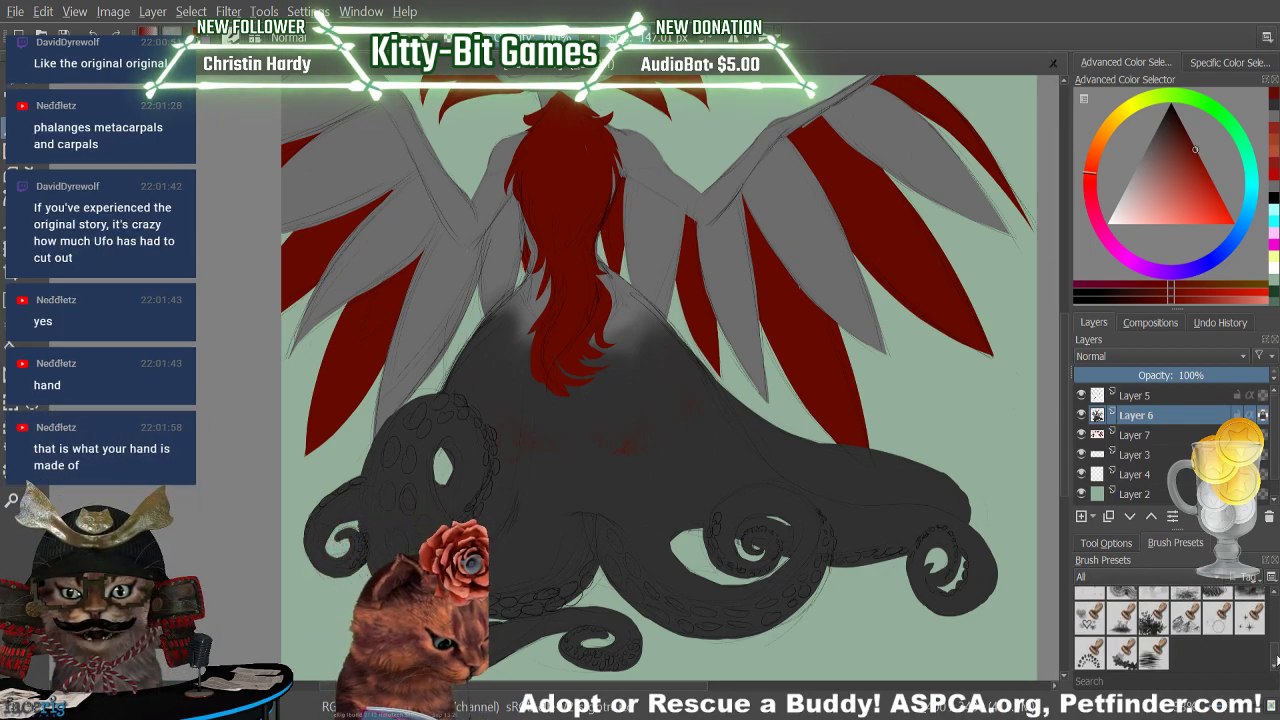
scroll(1275, 660, up, 5)
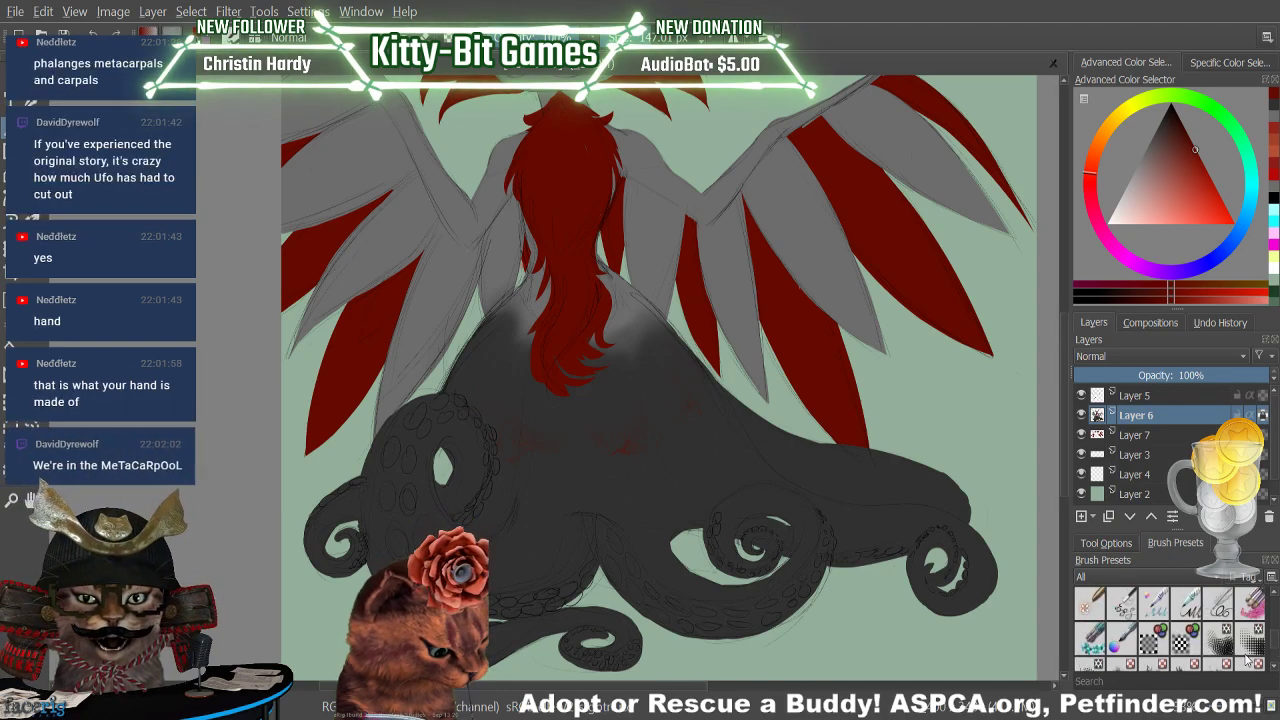
scroll(1255, 656, down, 3)
click(1121, 604)
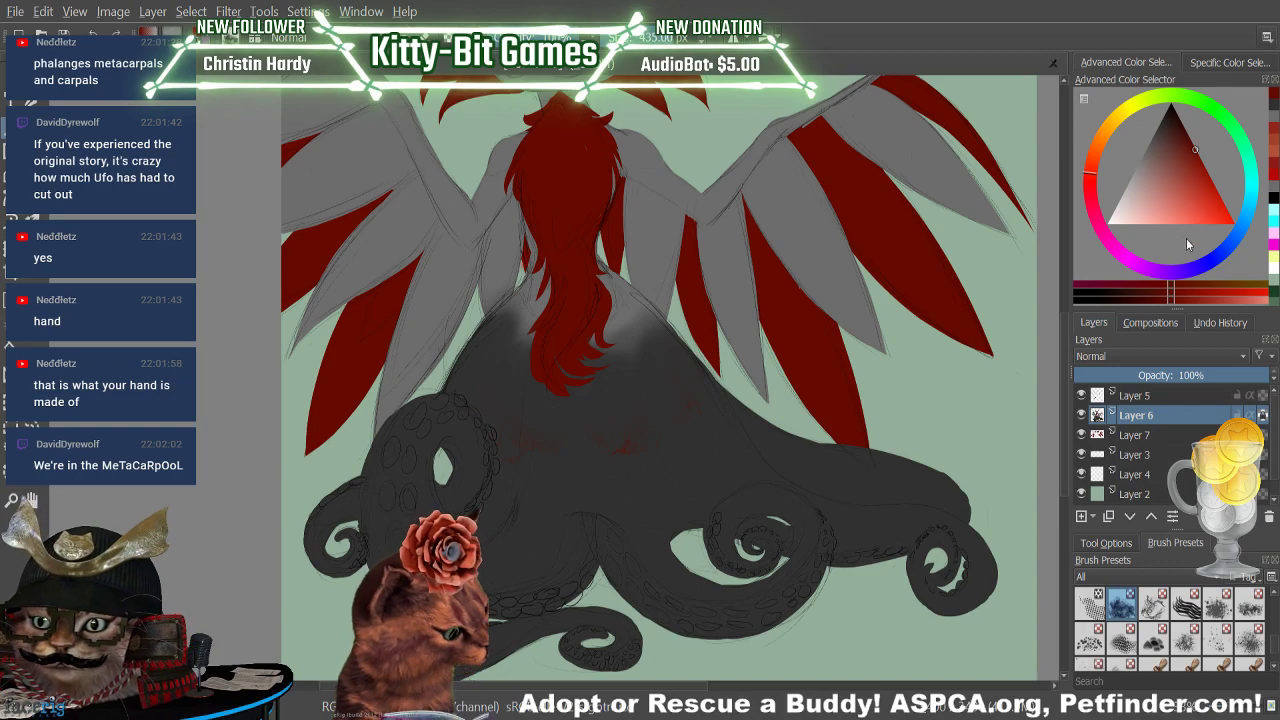
click(1156, 604)
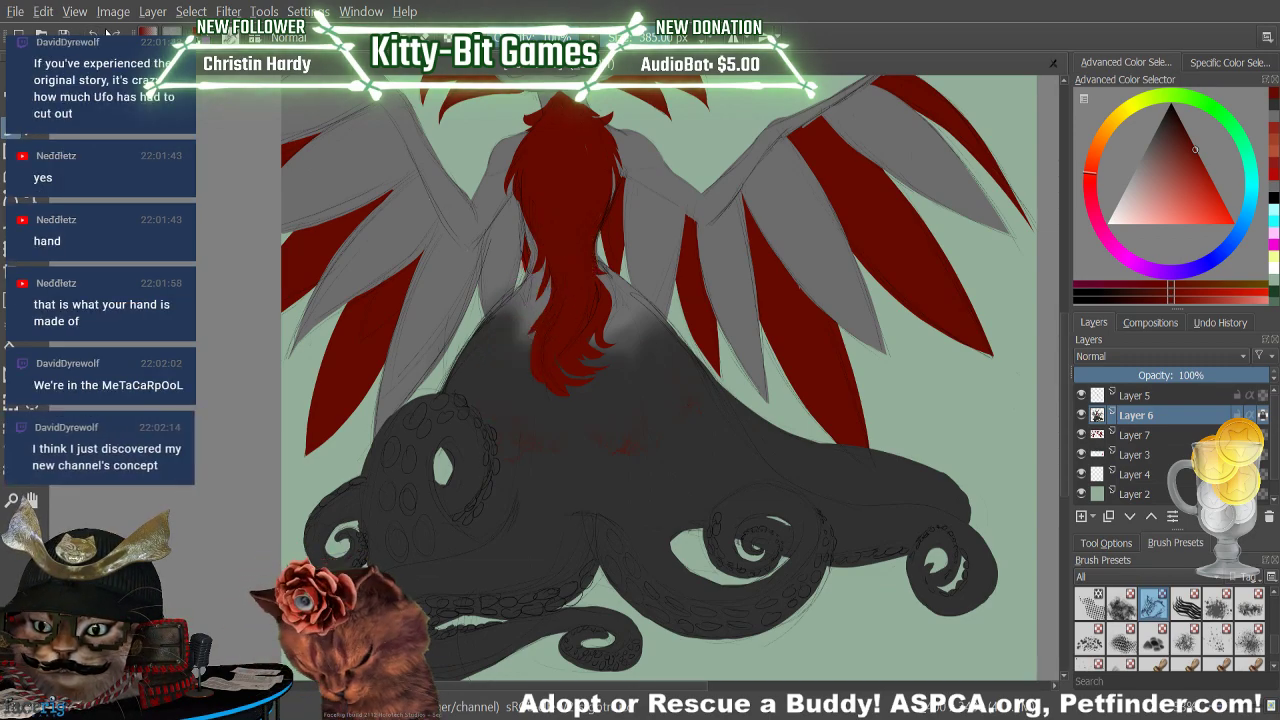
mouse_move(525, 322)
mouse_down()
mouse_move(492, 374)
mouse_move(510, 403)
mouse_move(512, 344)
mouse_move(551, 403)
mouse_move(584, 365)
mouse_move(589, 396)
mouse_move(494, 383)
mouse_move(504, 354)
mouse_move(475, 395)
mouse_move(497, 343)
mouse_move(520, 329)
mouse_move(569, 386)
mouse_move(610, 407)
mouse_move(617, 344)
mouse_move(647, 372)
mouse_move(624, 306)
mouse_move(670, 374)
mouse_move(637, 315)
mouse_move(652, 323)
mouse_move(675, 397)
mouse_move(589, 381)
mouse_move(642, 386)
mouse_move(610, 419)
mouse_move(630, 363)
mouse_move(582, 453)
mouse_move(487, 415)
mouse_up()
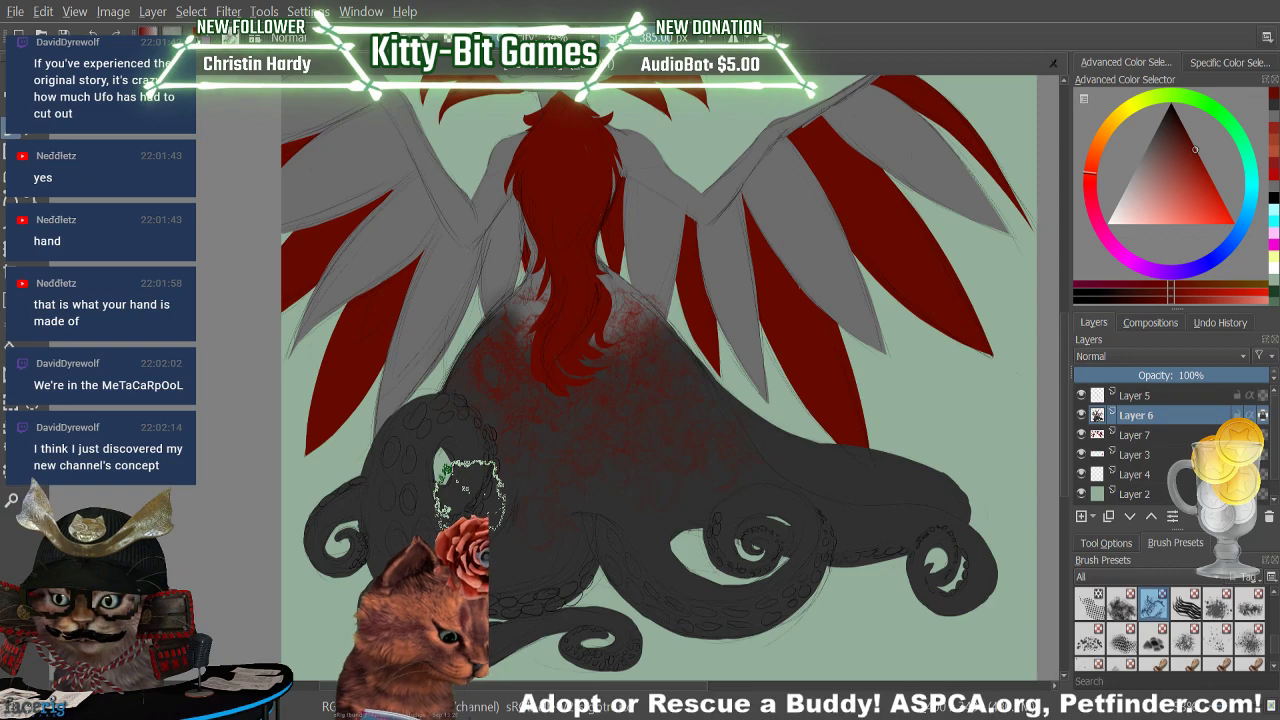
Pick the medium body gray and a smooth brush to tidy the gray areas around the red mottling
click(1274, 127)
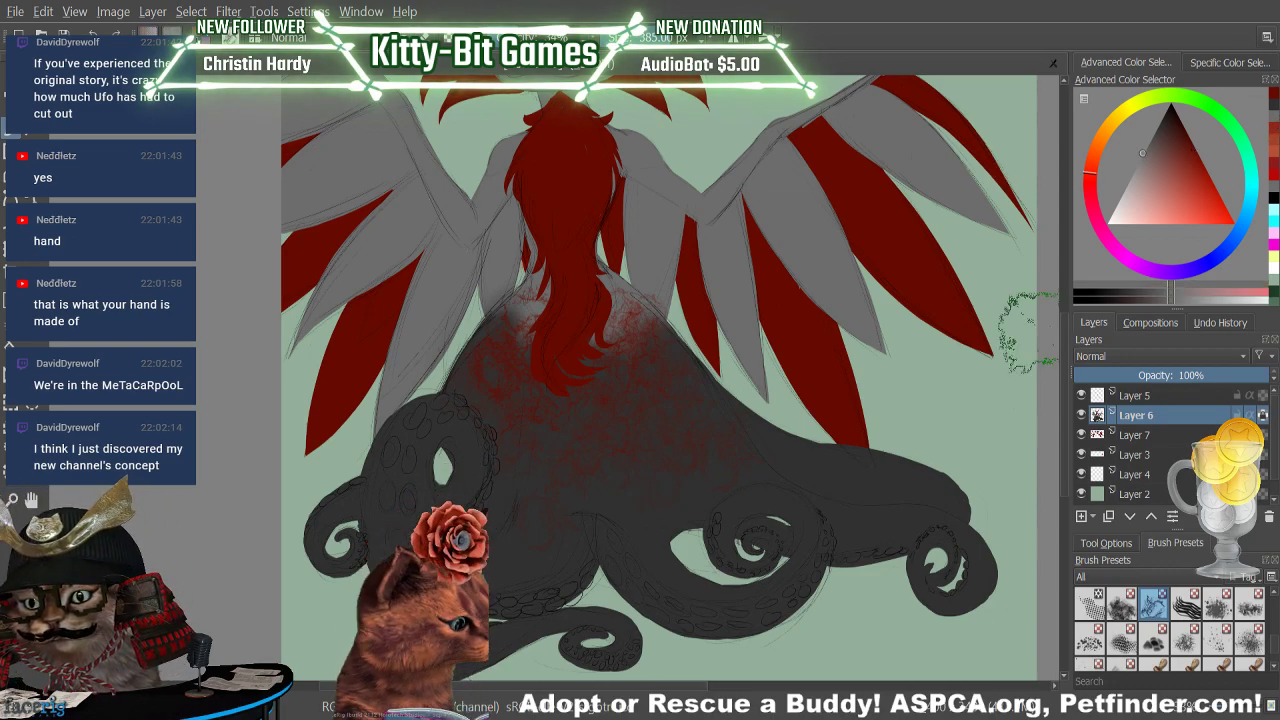
scroll(1143, 652, down, 3)
click(1146, 645)
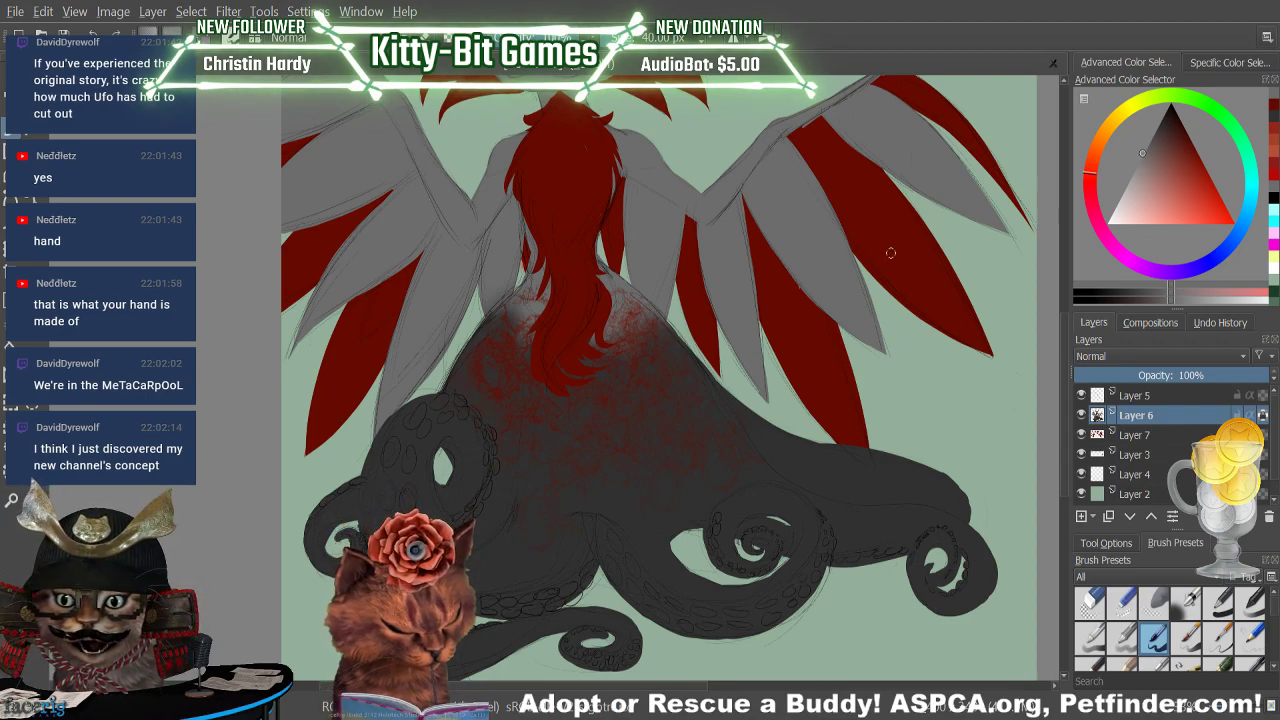
Return to the rough textured brush and layer dark red and progressively darker reds over the hips and hair ends
scroll(1275, 668, down, 5)
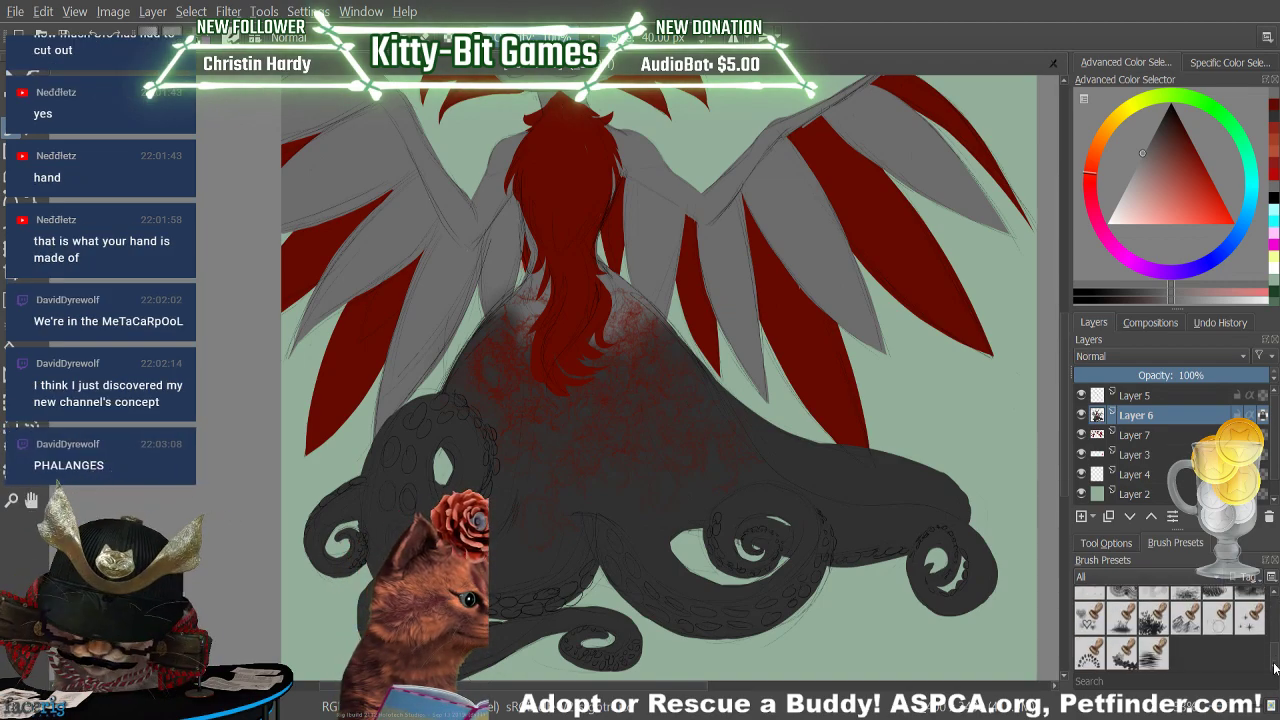
drag(1275, 668, 1275, 594)
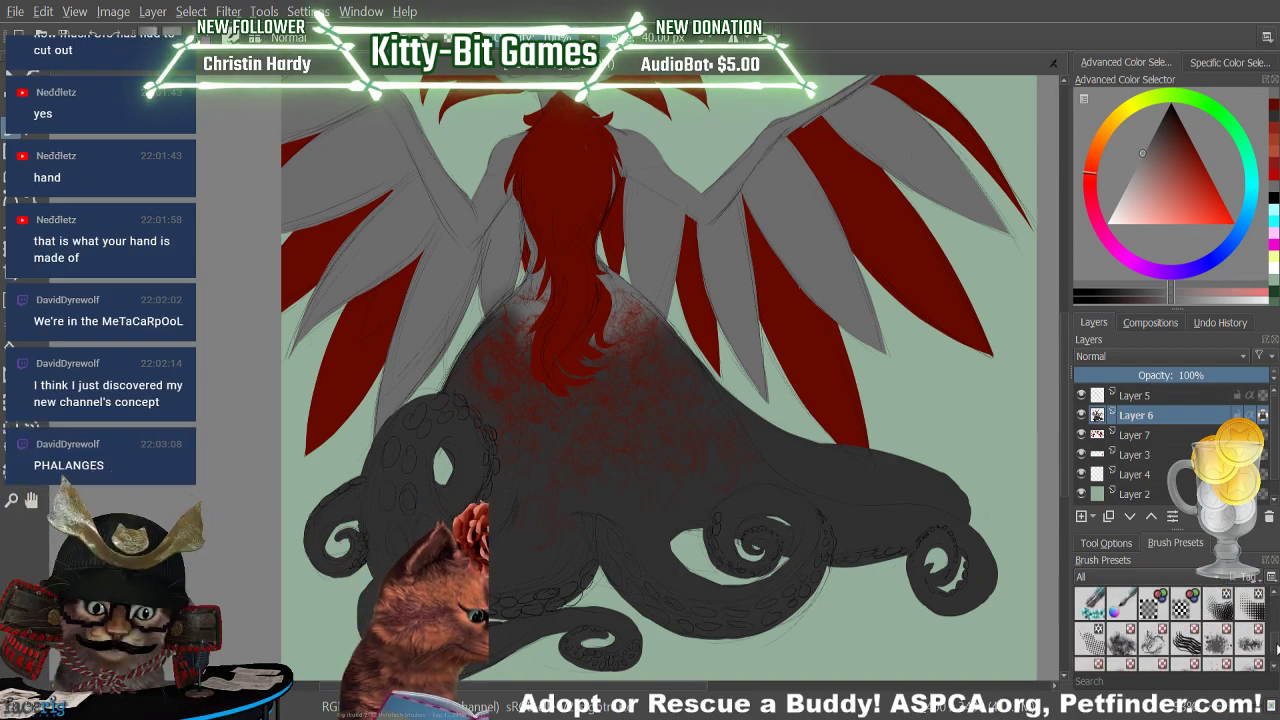
click(1150, 640)
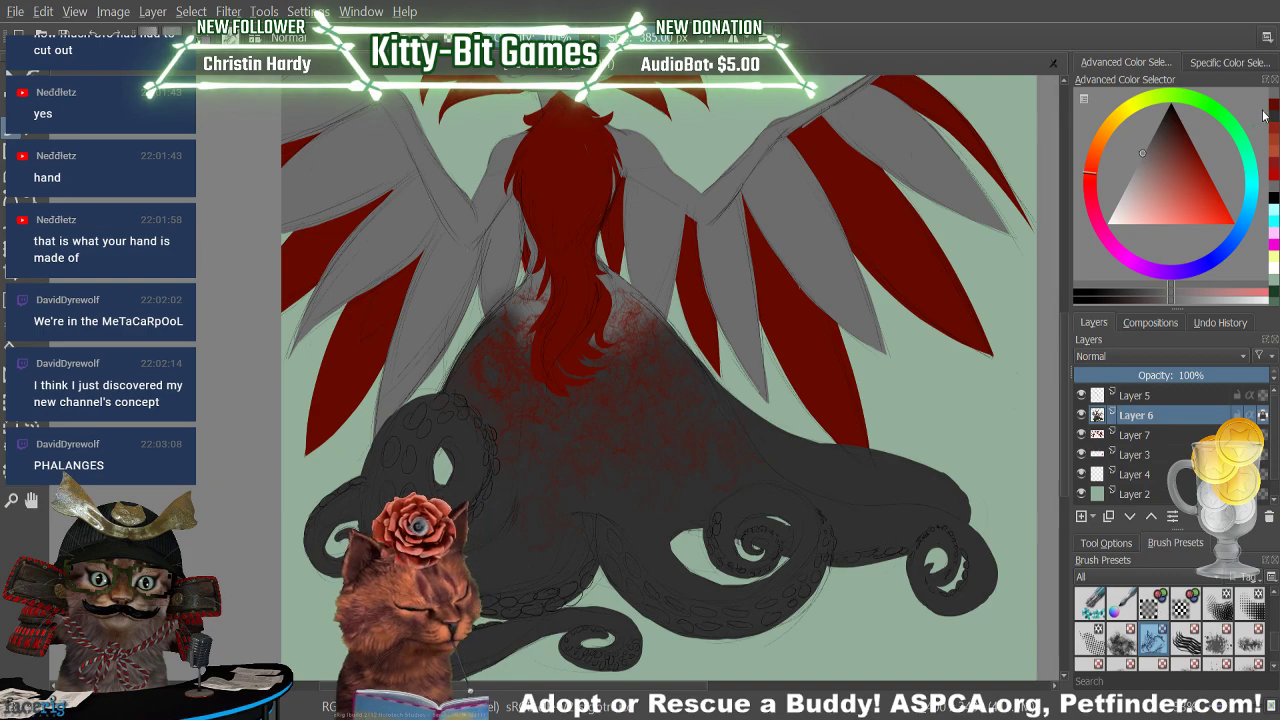
click(1194, 150)
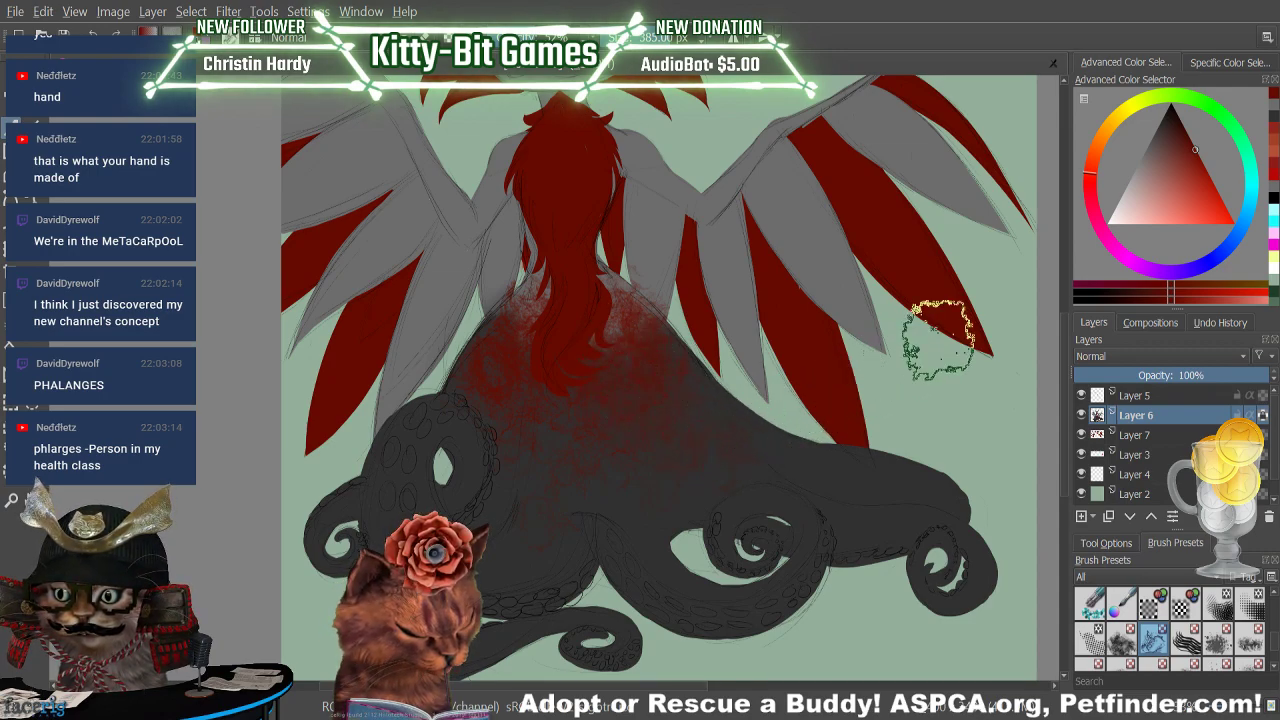
click(1140, 298)
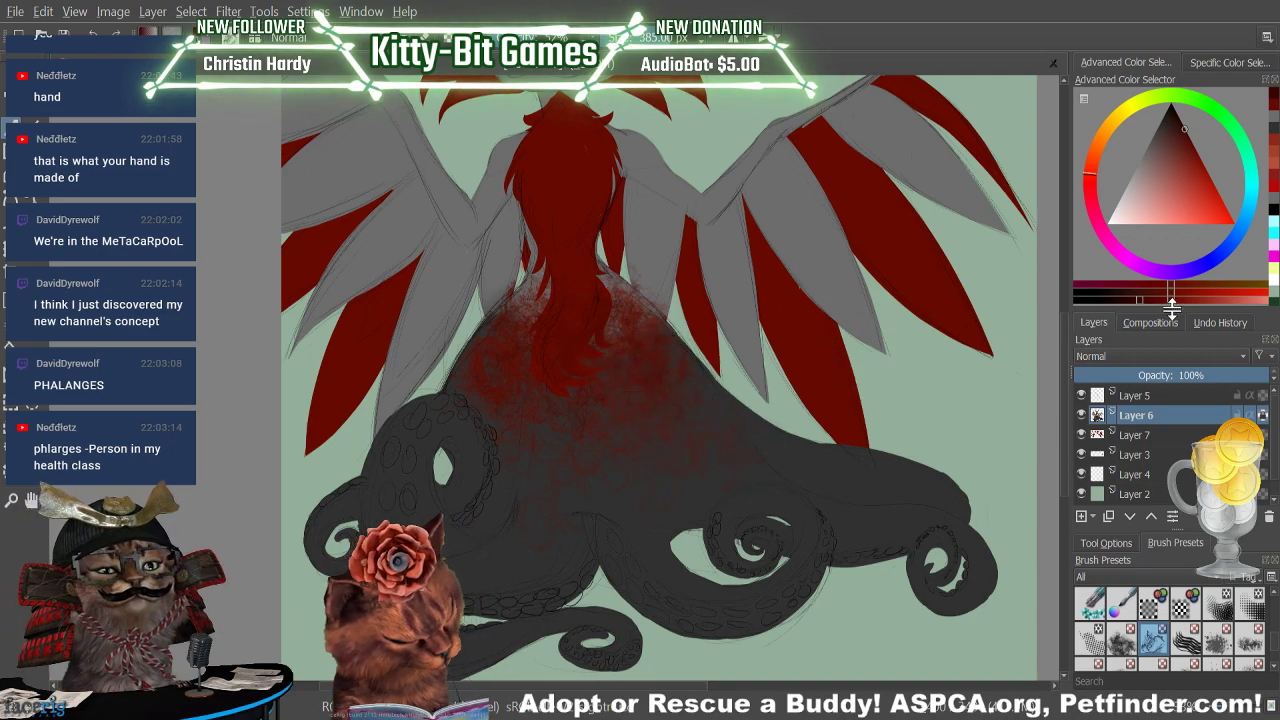
click(1118, 298)
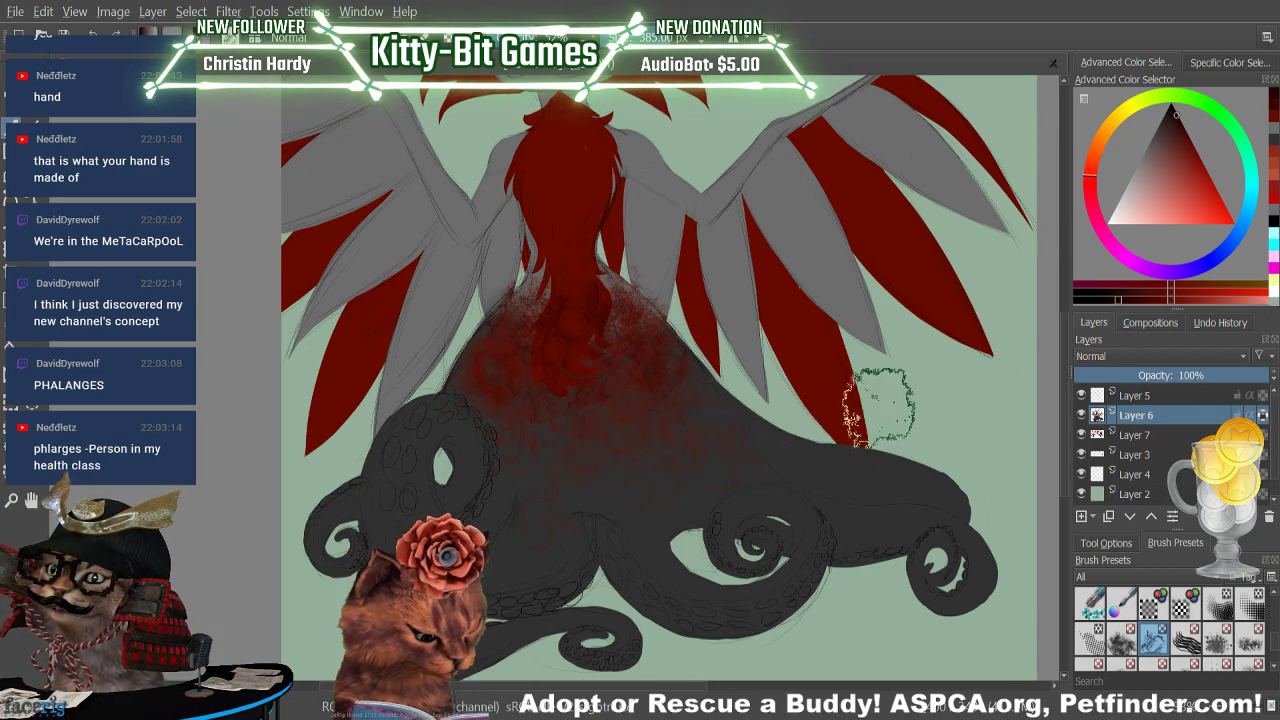
Clean up the stray dark texture beside the hips with medium gray and the smooth brush
click(1273, 134)
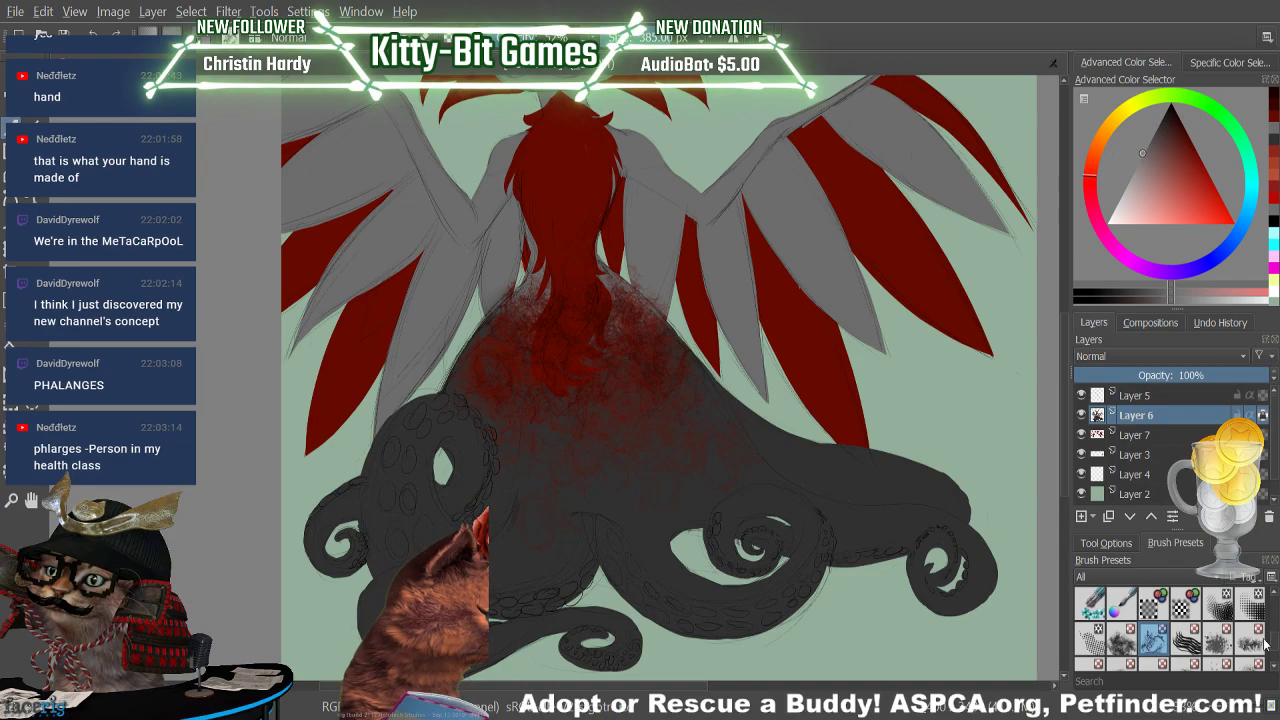
scroll(1160, 630, up, 3)
click(1153, 637)
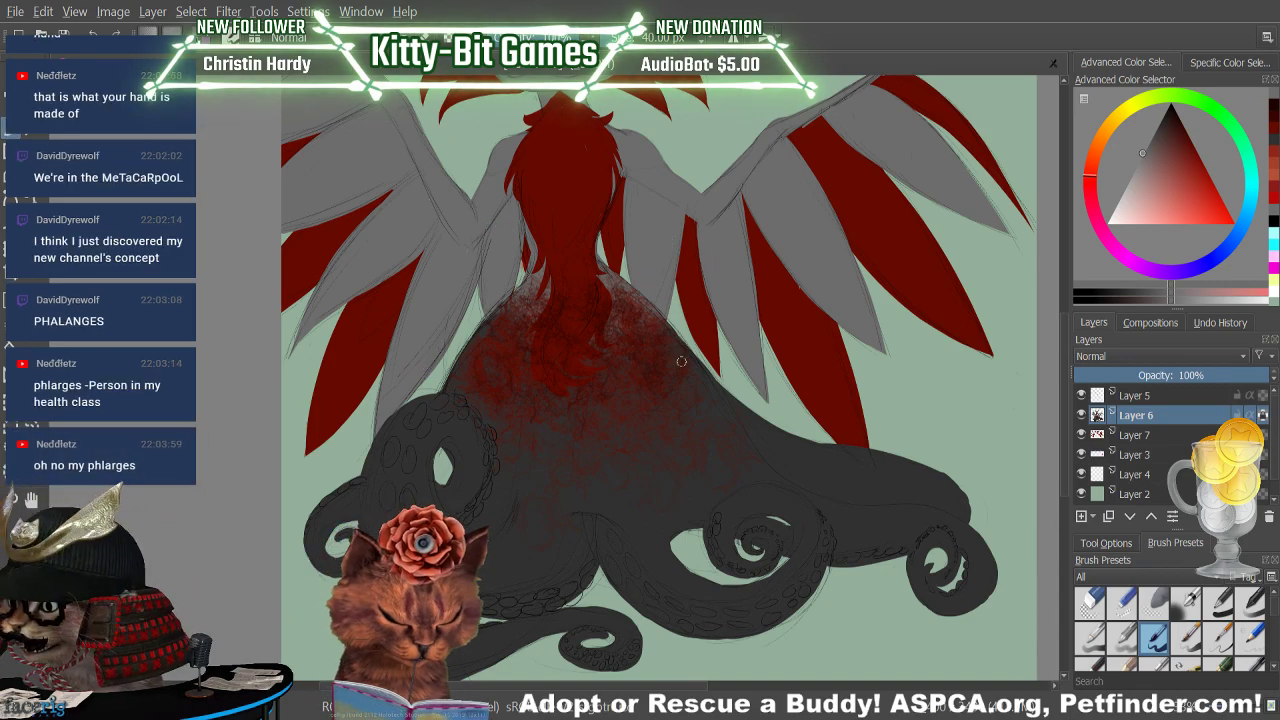
Switch back to dark red, adjust the brush size and repaint the long hair strands and tips over the textured lower body
click(1268, 135)
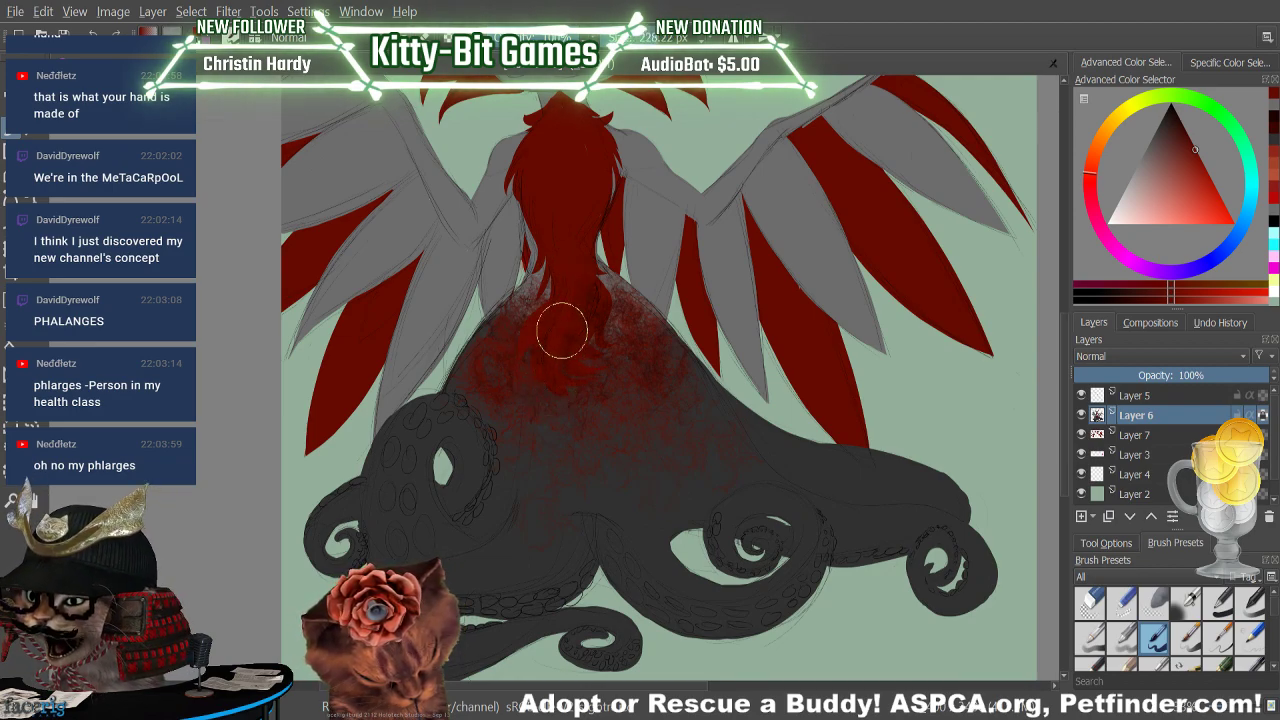
click(655, 38)
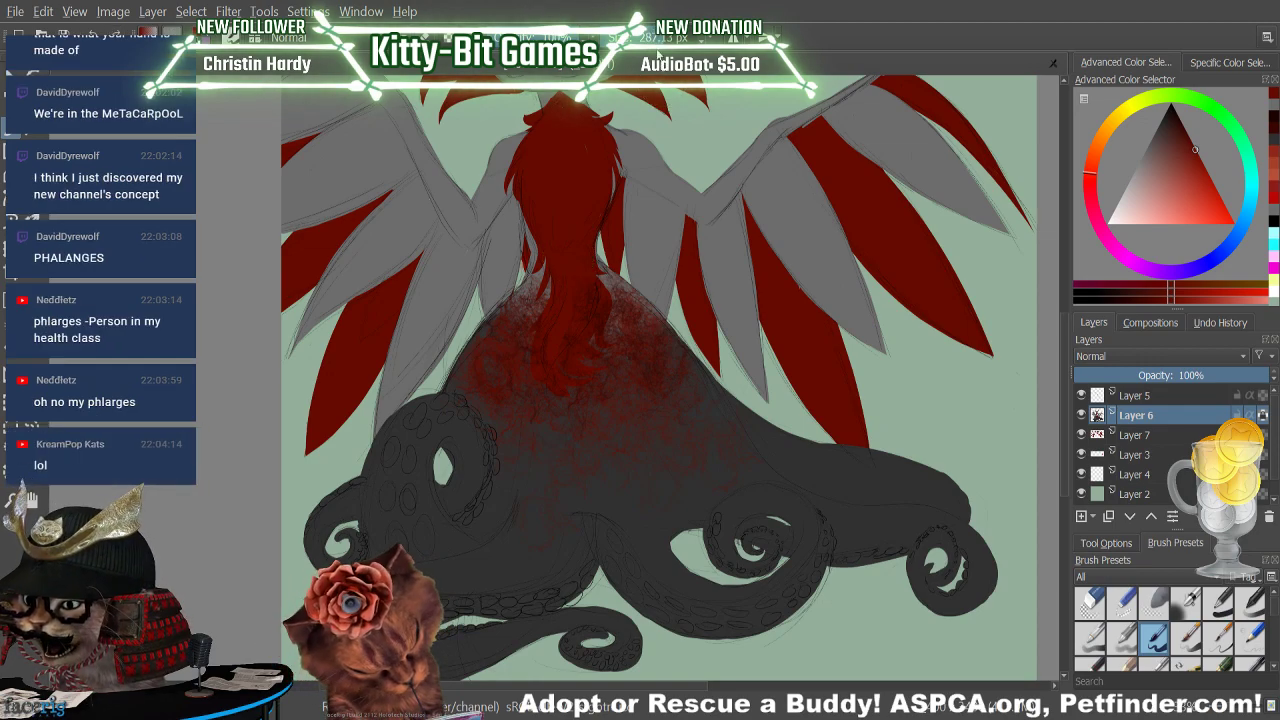
click(636, 40)
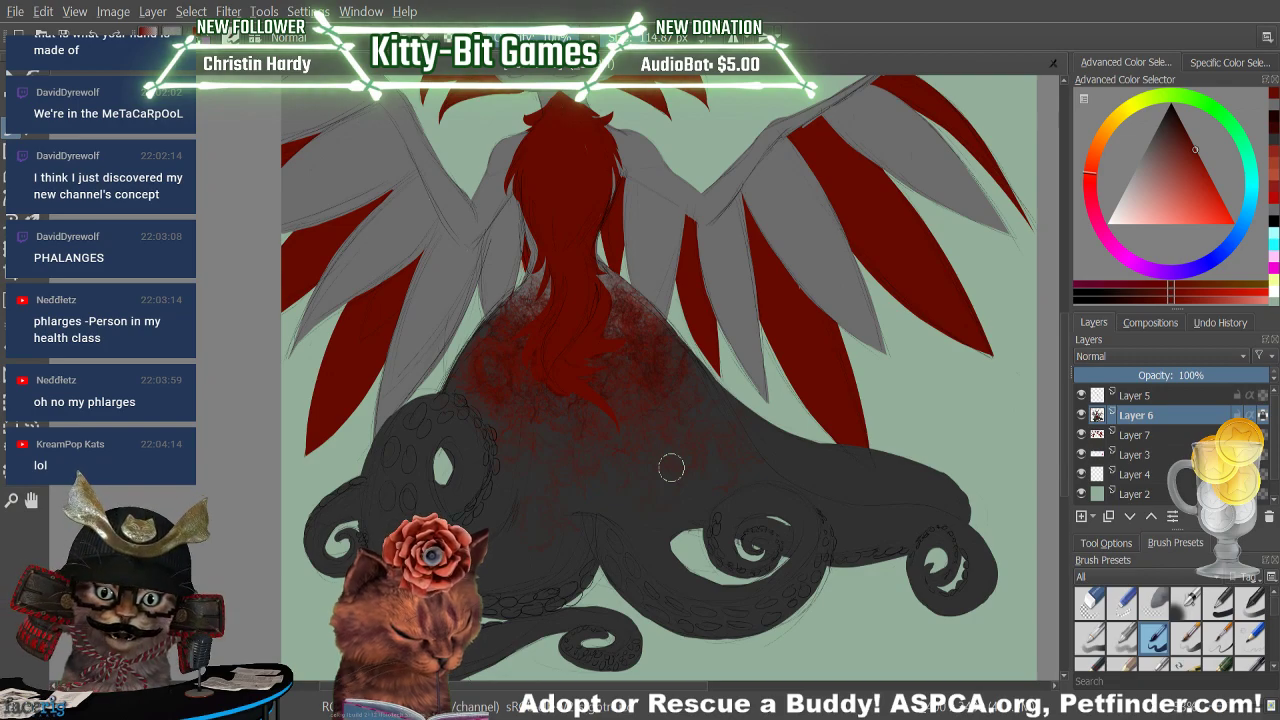
Sample the body gray from the wing, choose a lighter gray and try painting it in the creature's eye
drag(1064, 392, 1063, 324)
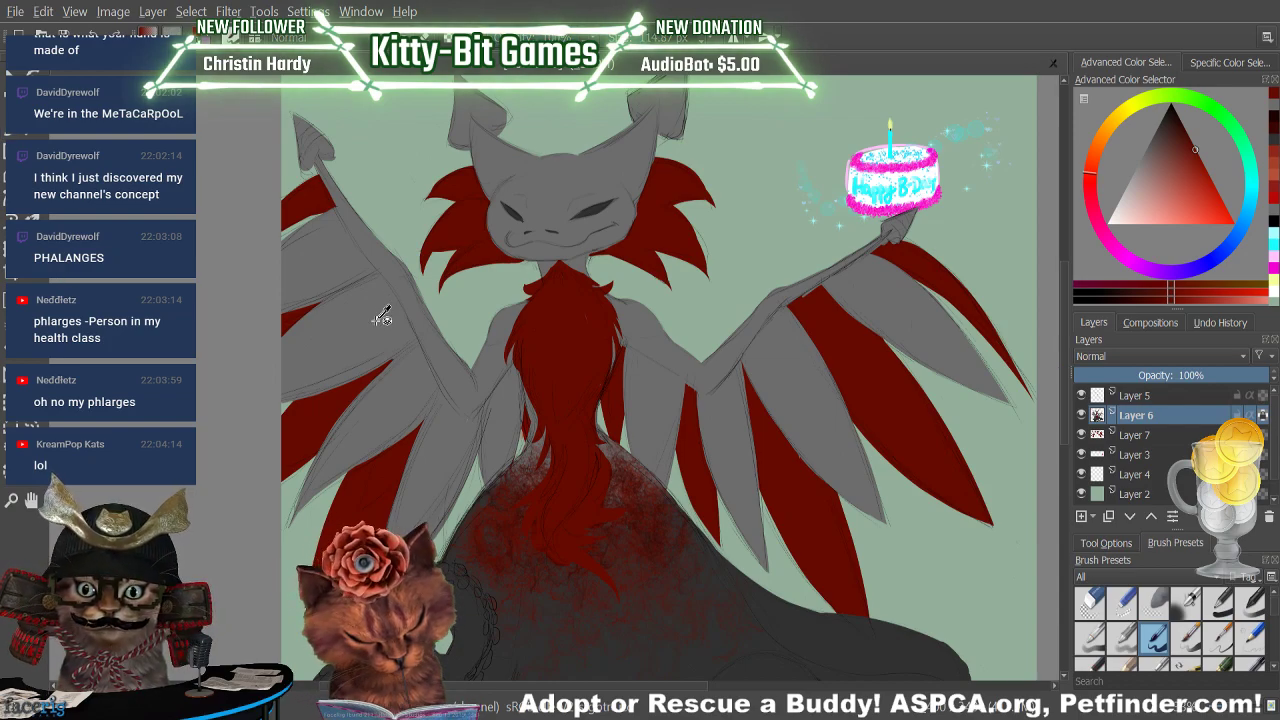
ctrl+click(369, 260)
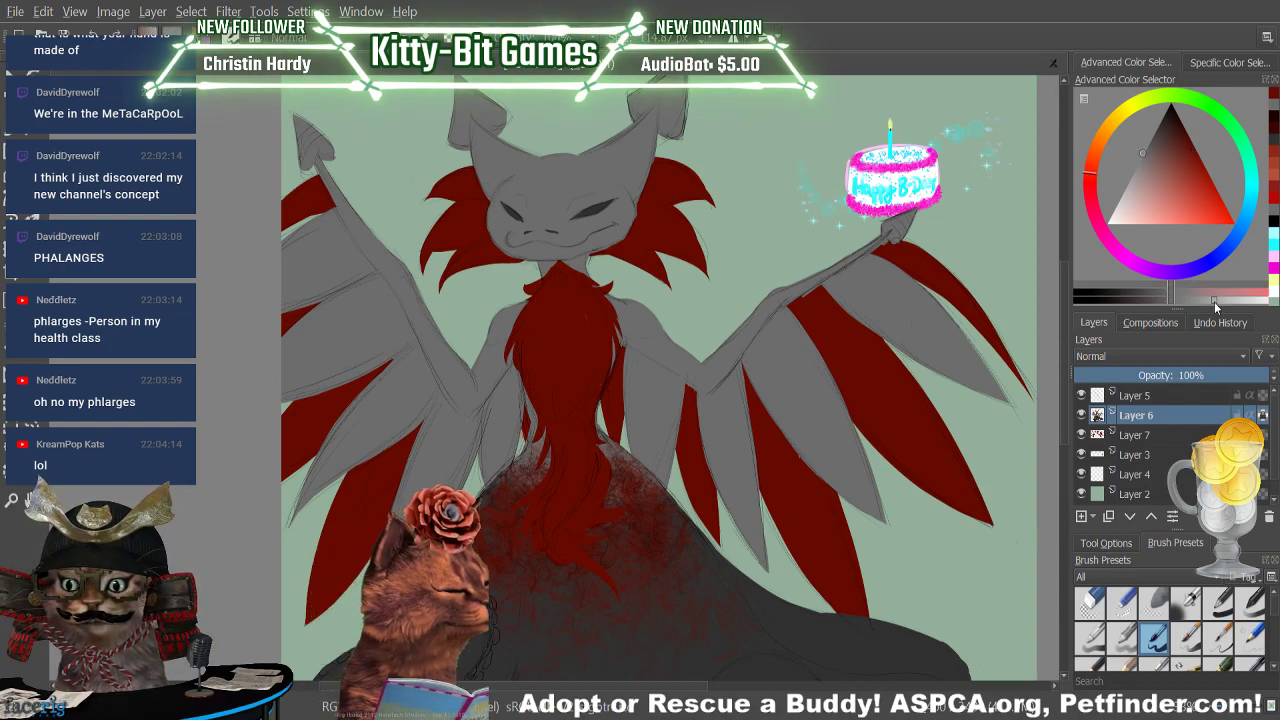
click(1257, 300)
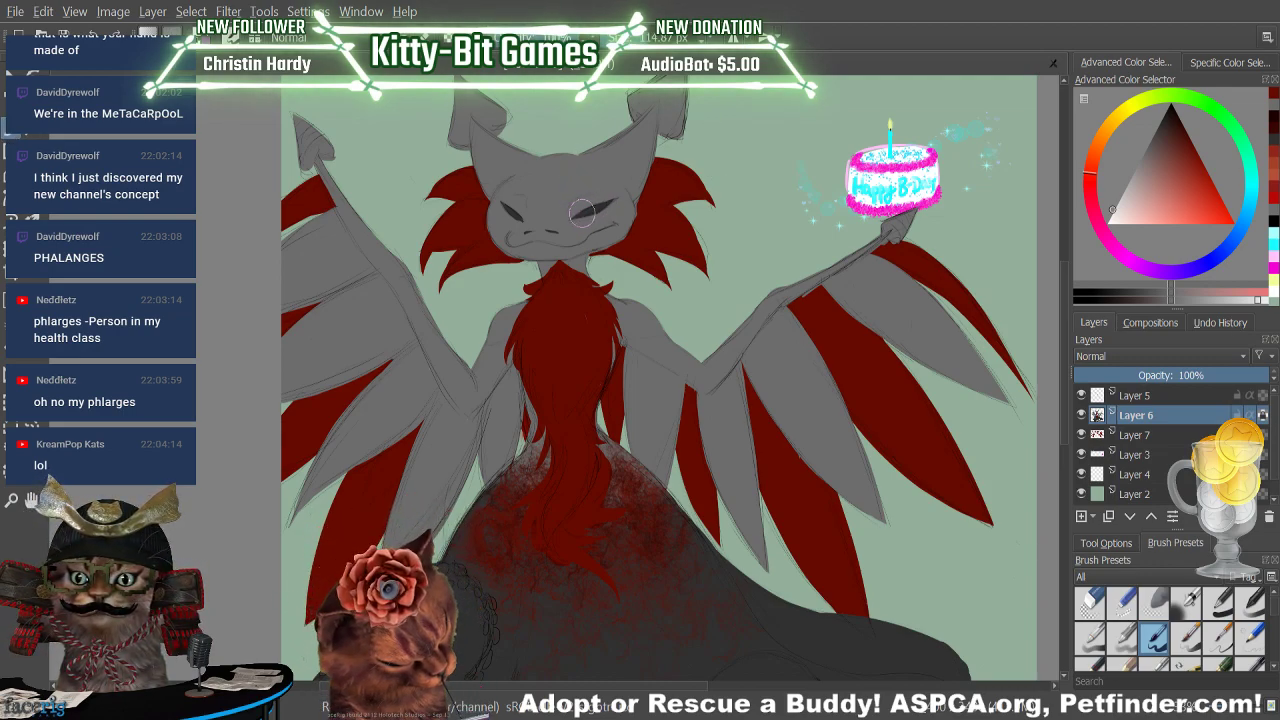
drag(584, 212, 608, 203)
key(ctrl+z)
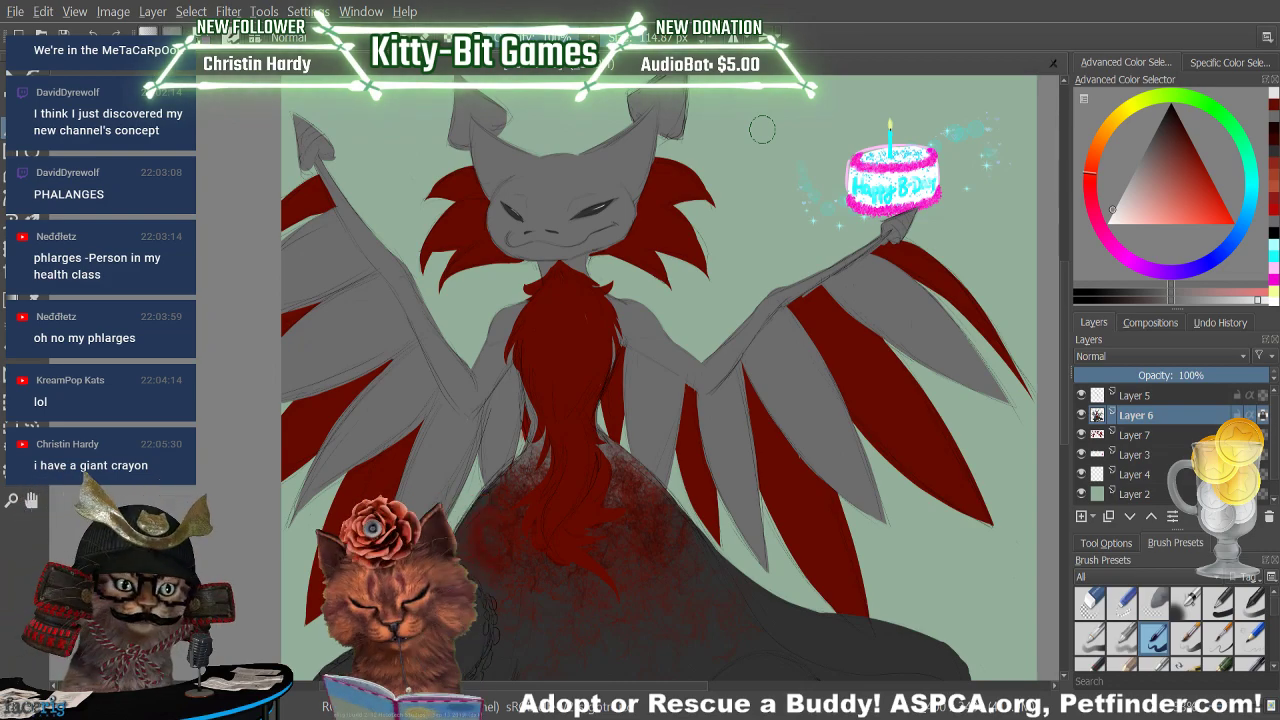
Shade the head, body and wings with a darker gray, and switch to the soft airbrush at about 110 px
click(1170, 295)
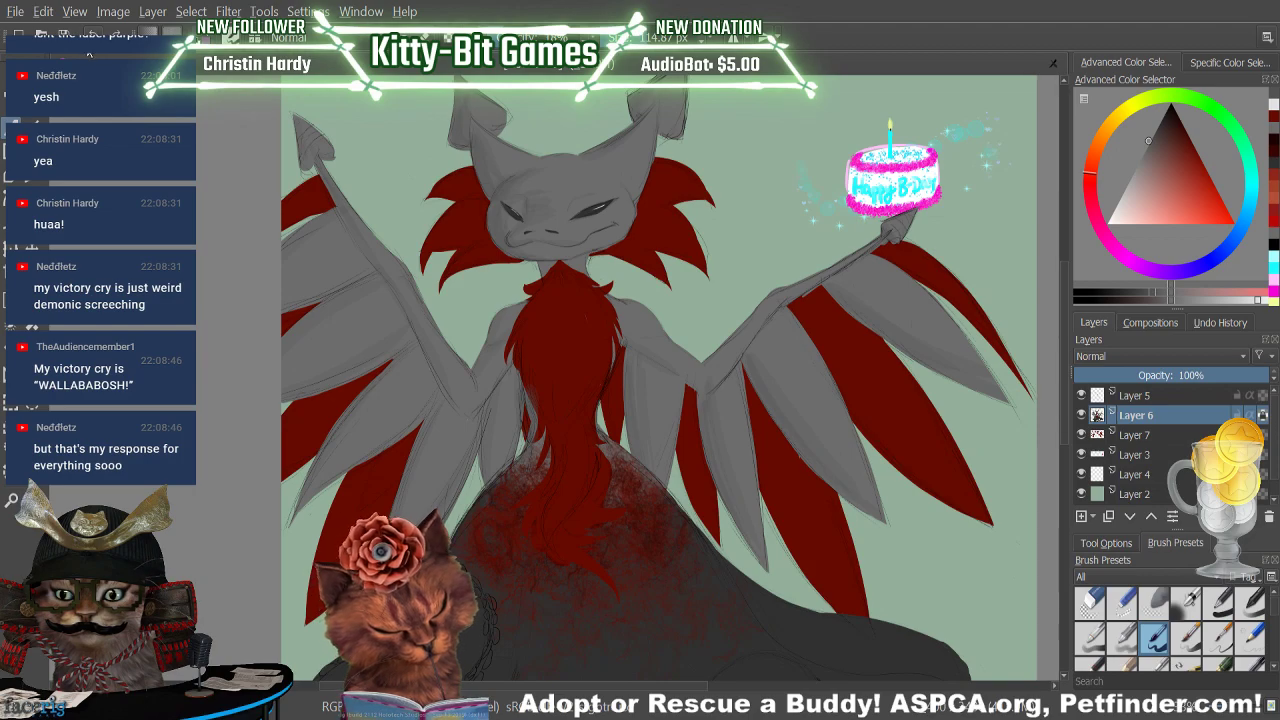
click(1183, 603)
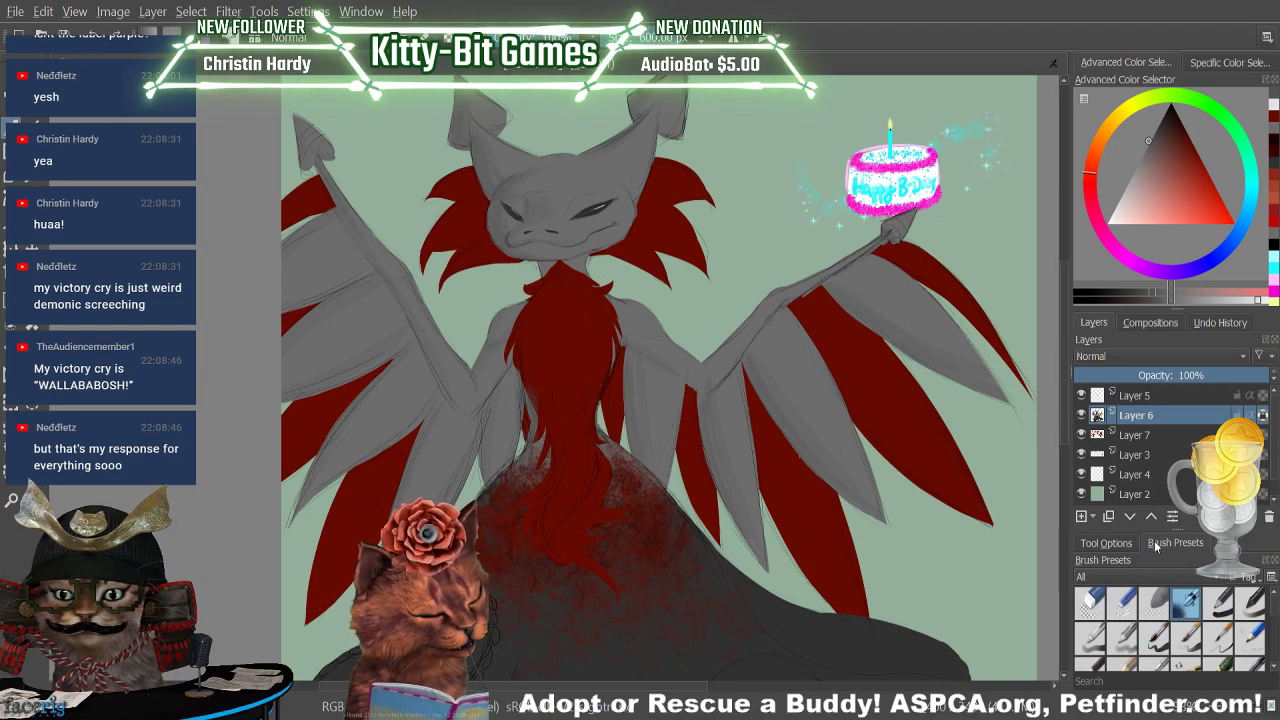
click(639, 40)
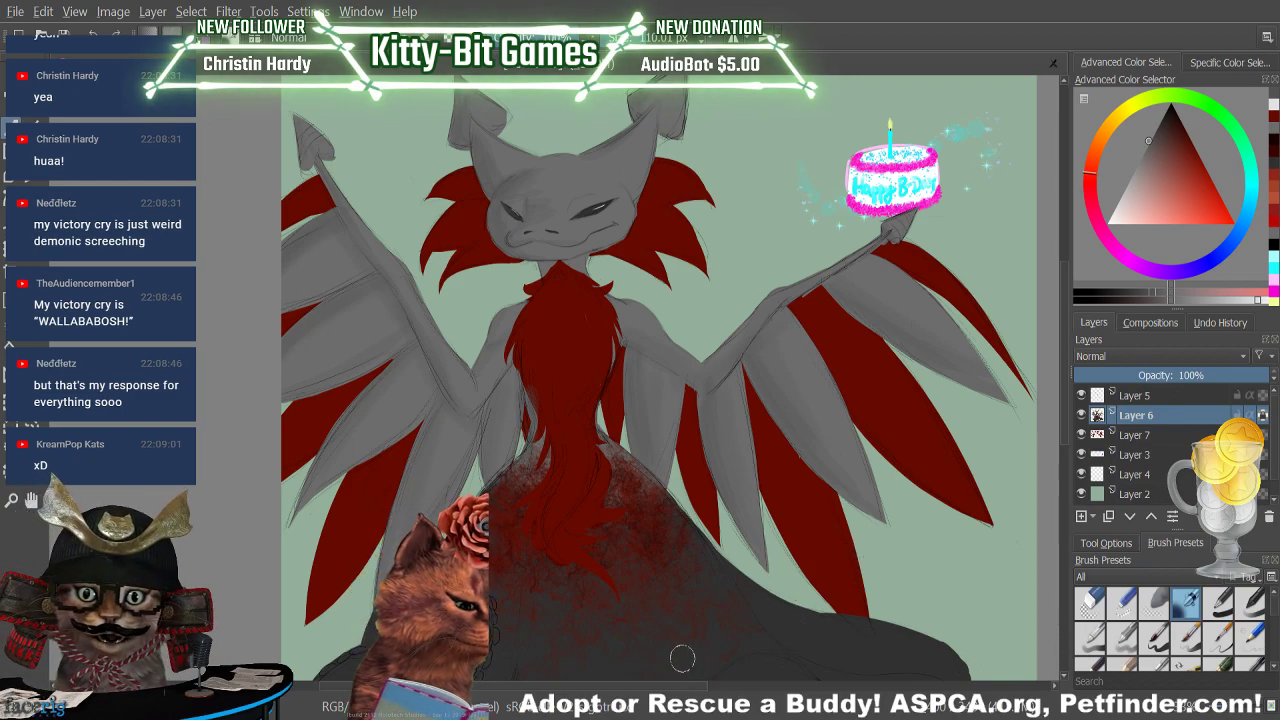
Sample the head's gray, pick a lighter gray and airbrush soft highlights on the face and the horn nearest the cake
ctrl+click(613, 164)
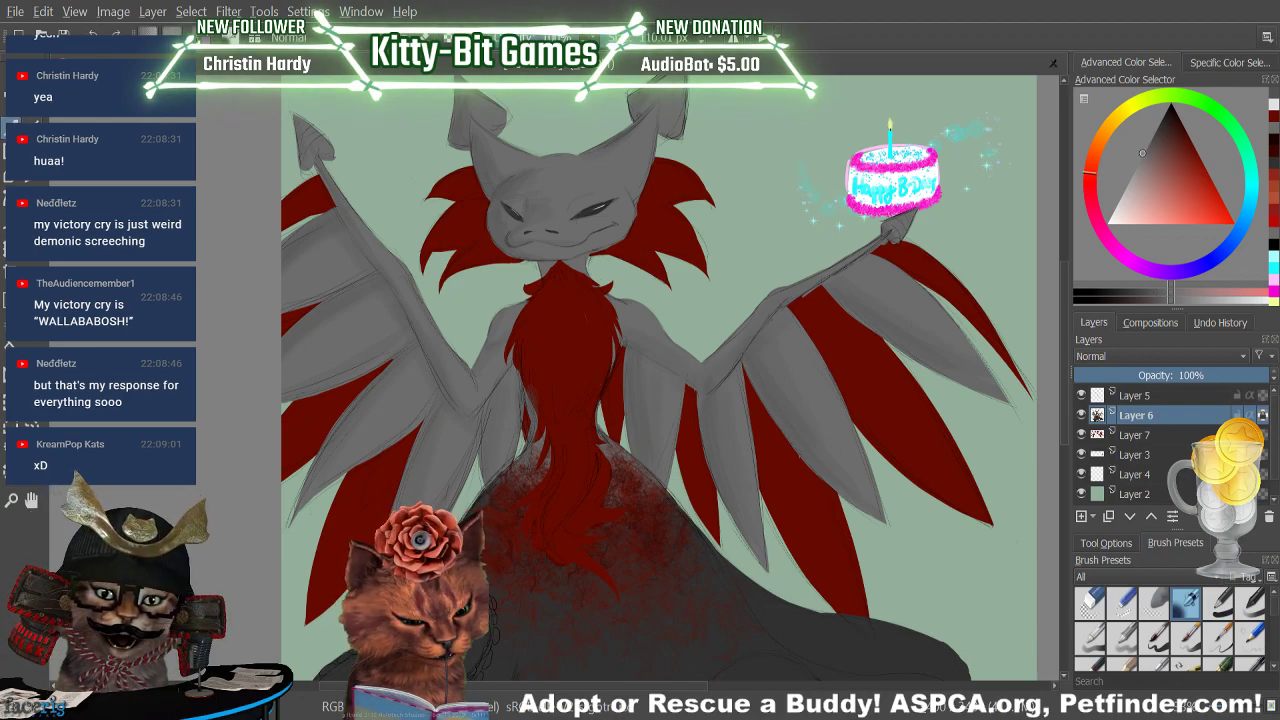
click(1232, 300)
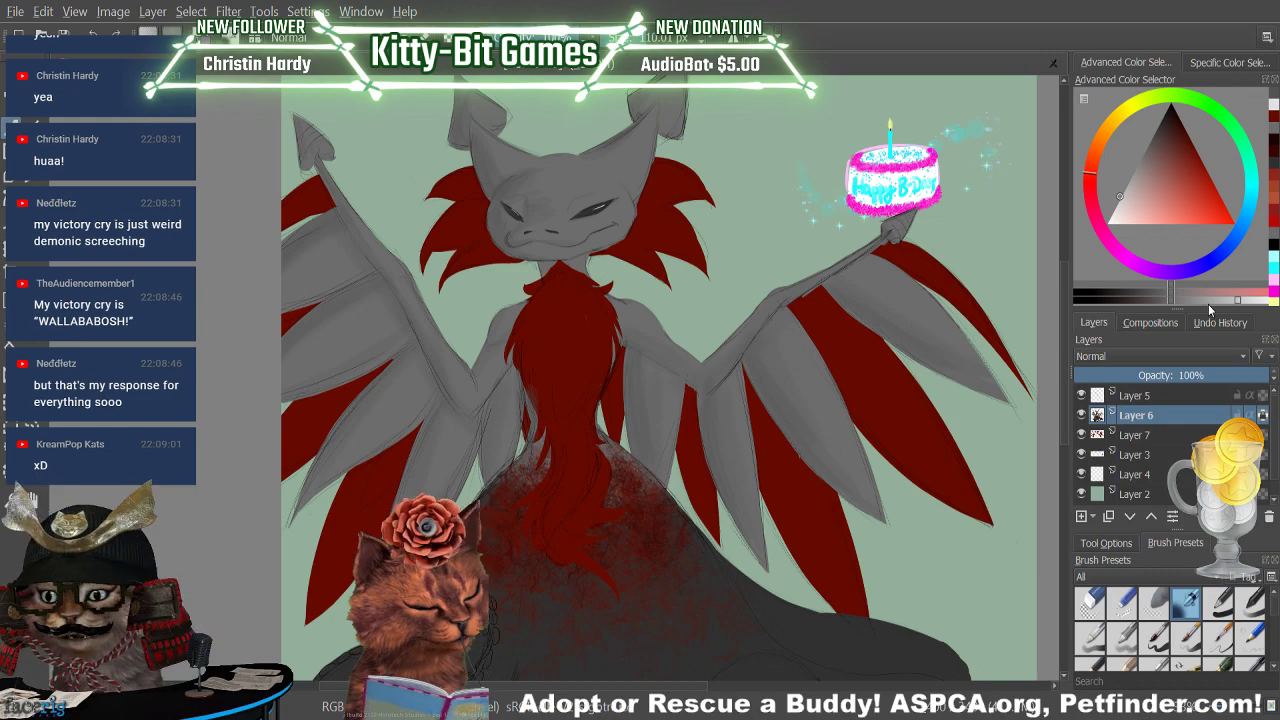
drag(640, 185, 601, 249)
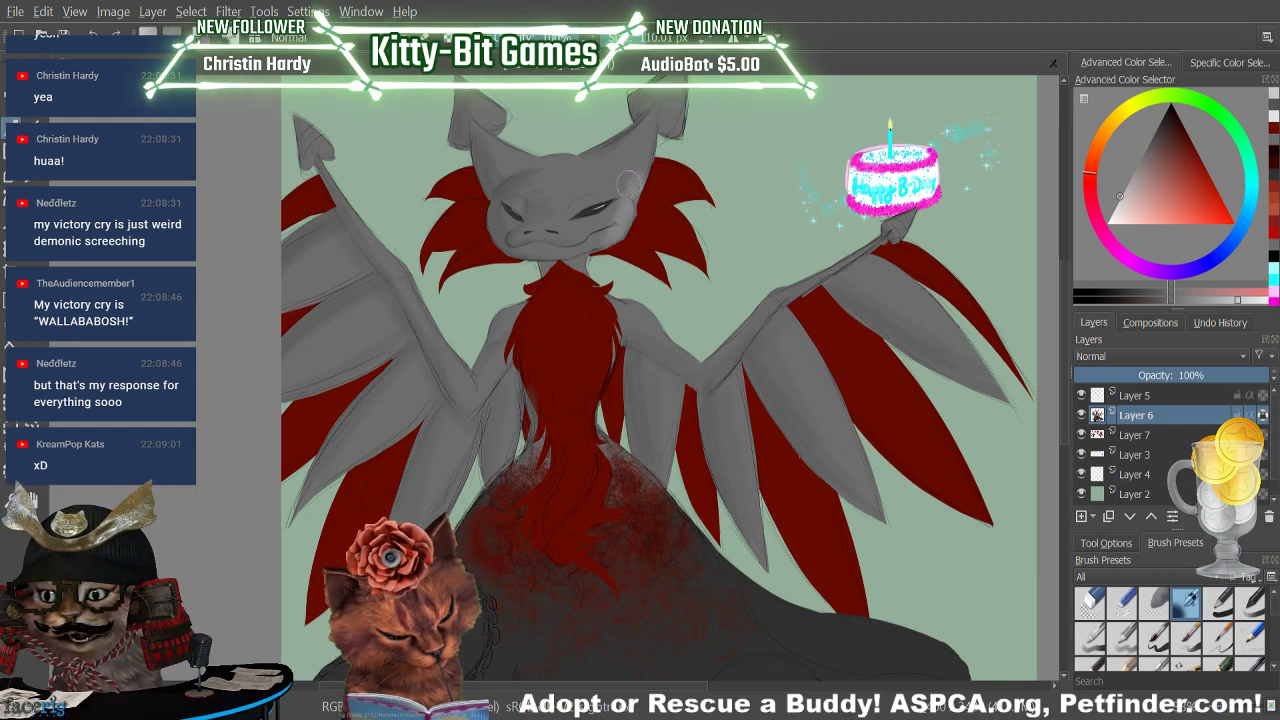
key(ctrl+z)
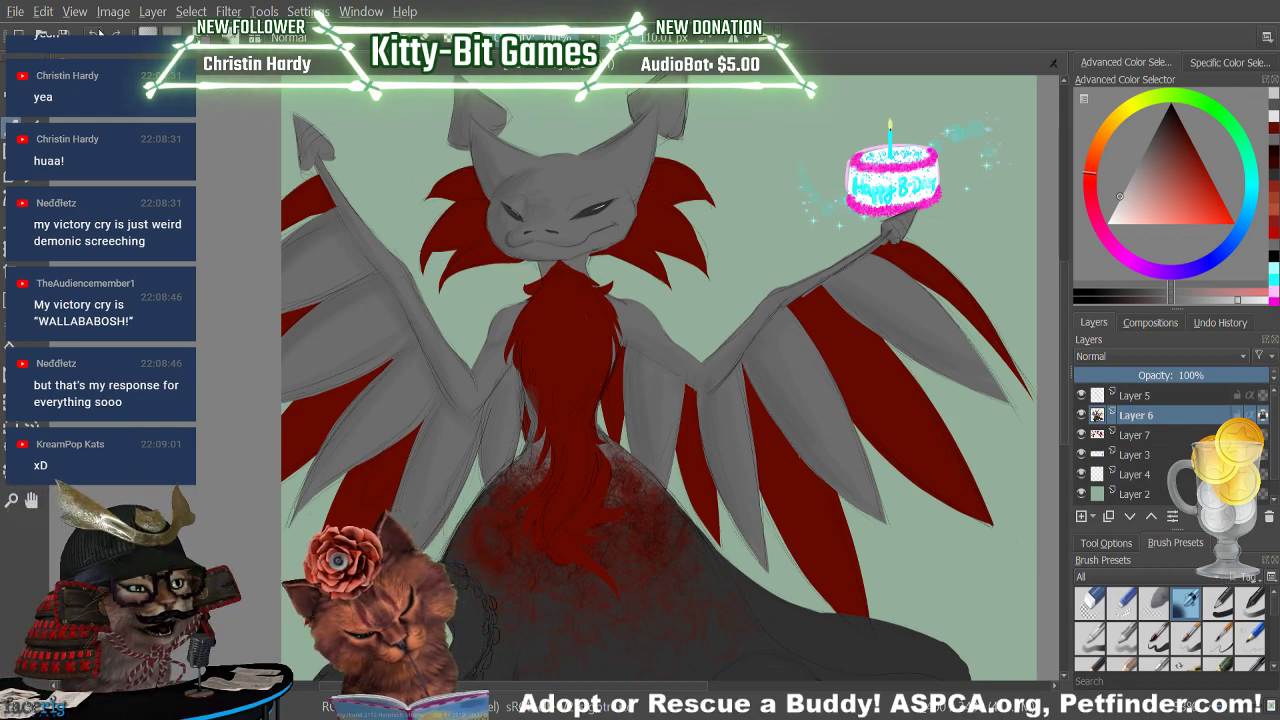
drag(638, 188, 659, 120)
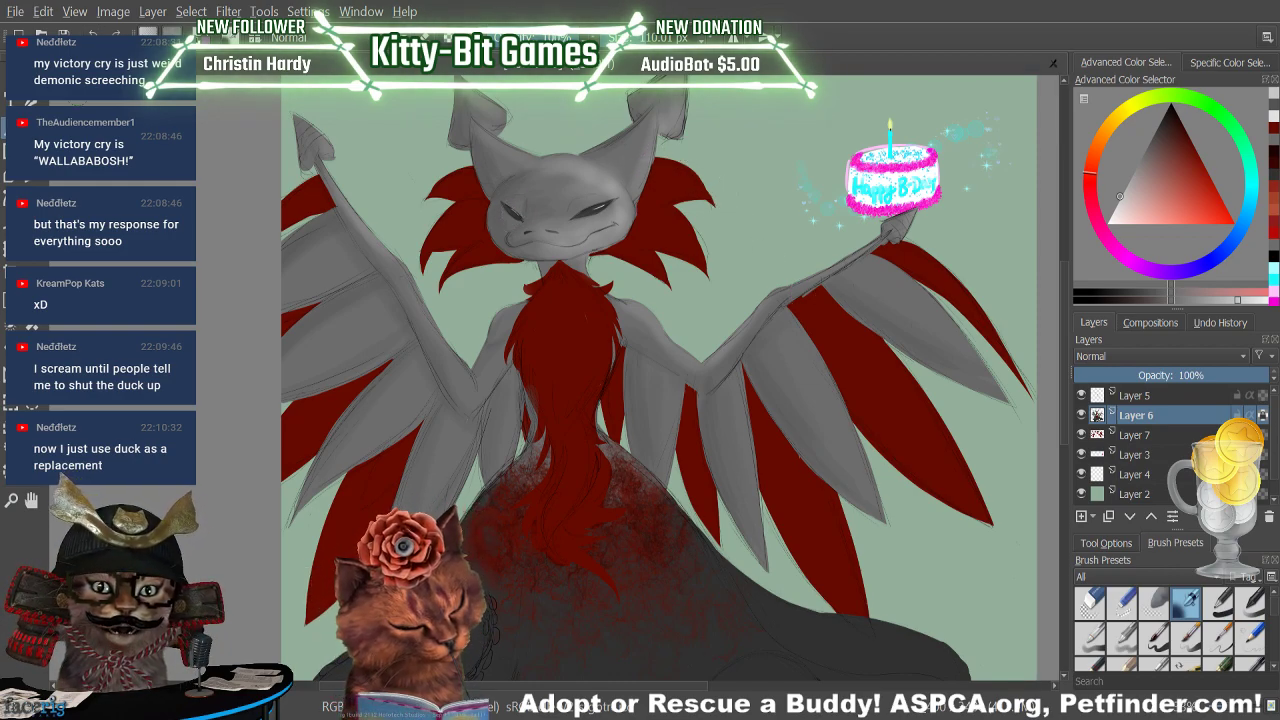
drag(580, 258, 640, 268)
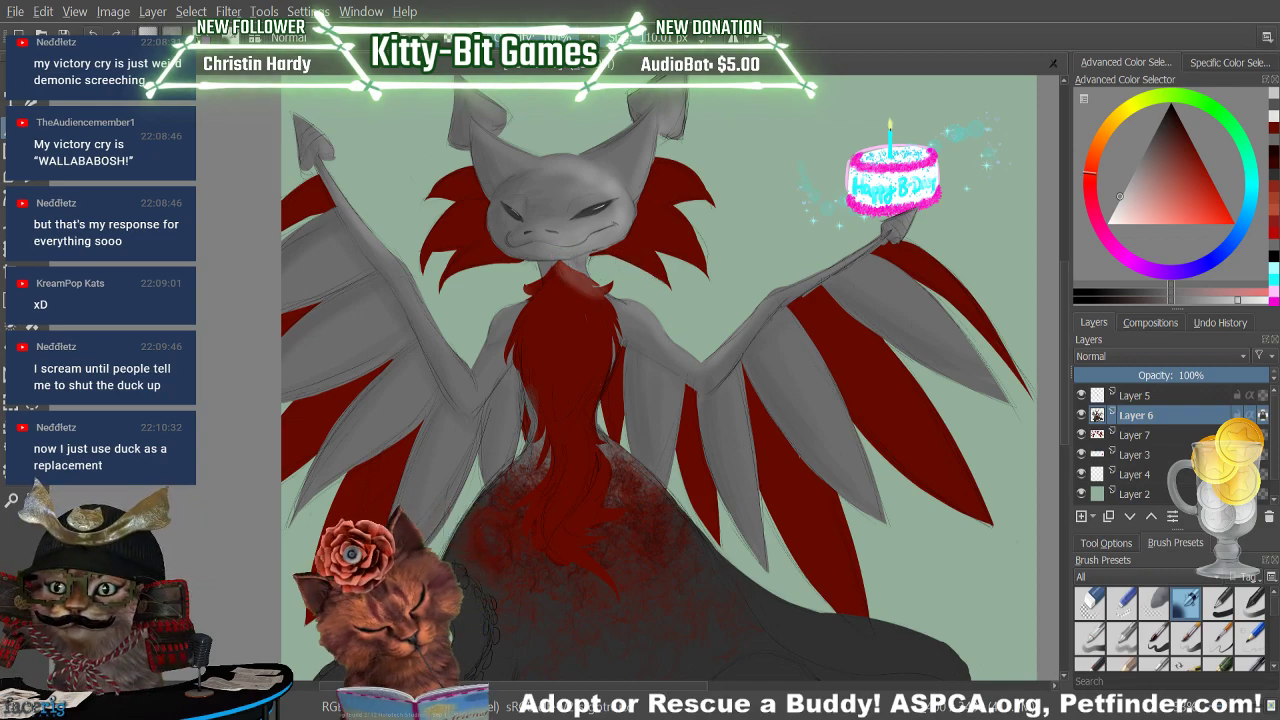
key(ctrl+z)
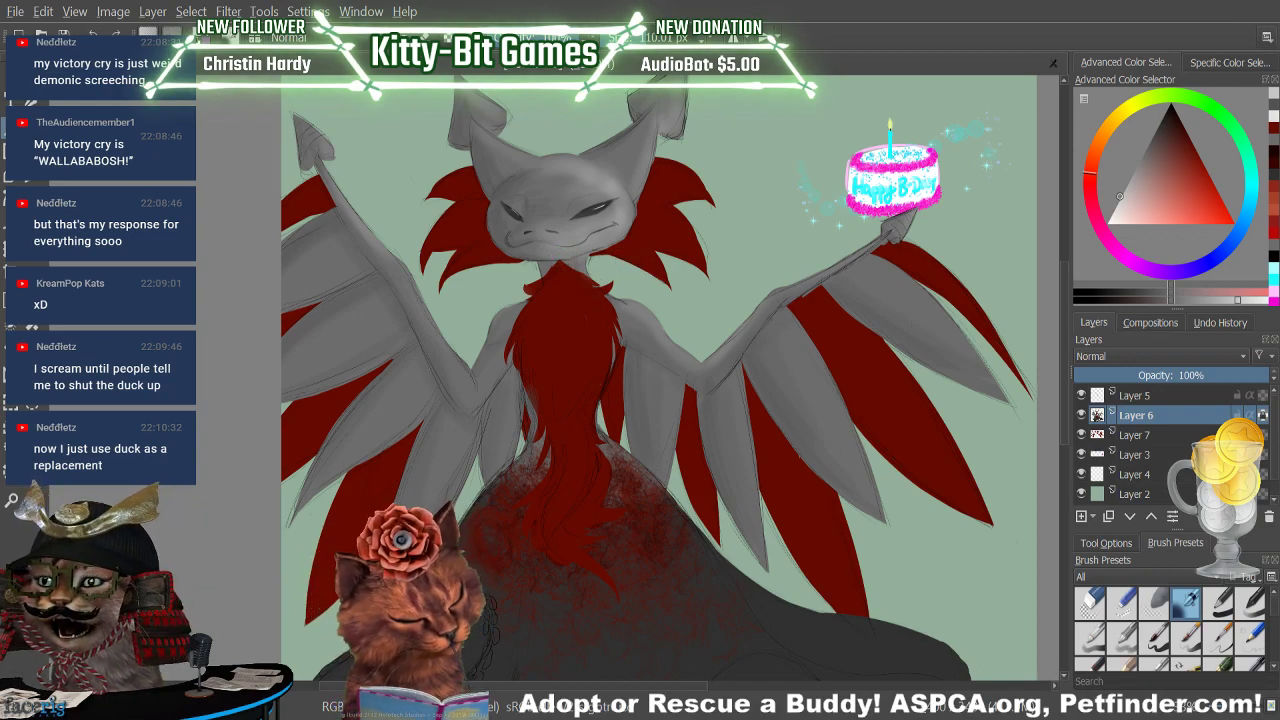
mouse_move(533, 310)
mouse_down()
mouse_move(538, 391)
mouse_move(557, 431)
mouse_up()
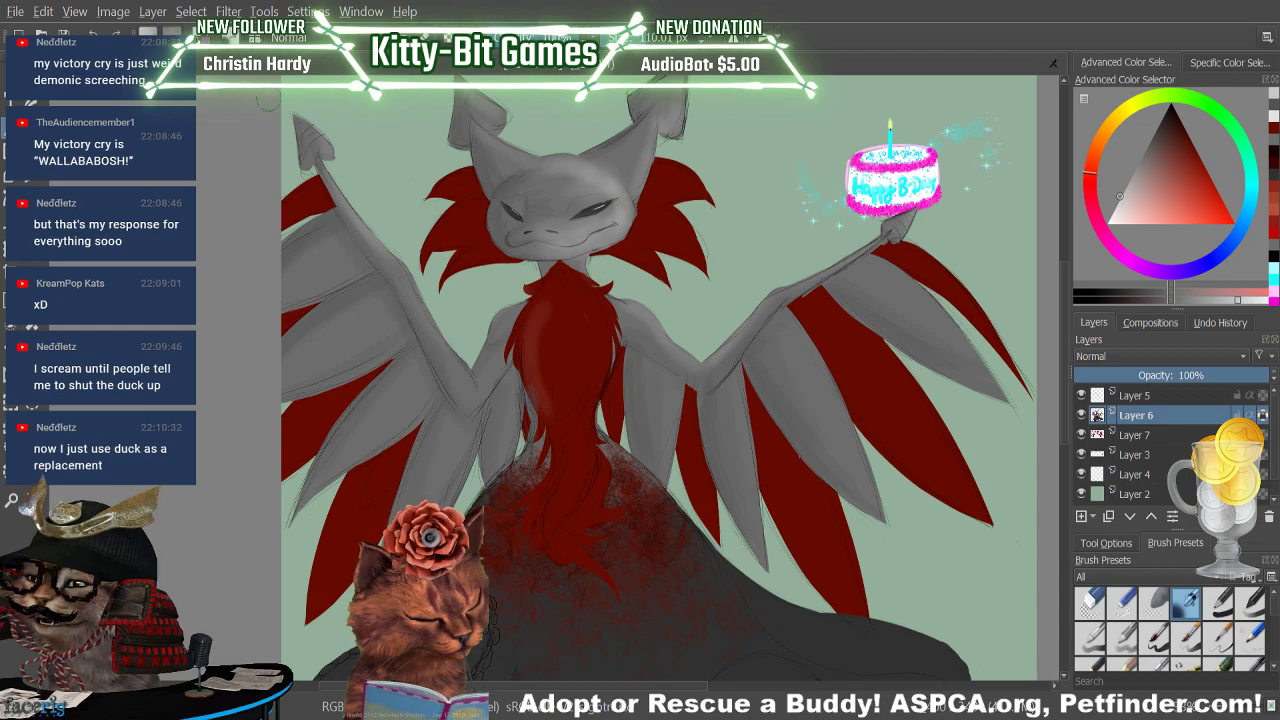
key(ctrl+z)
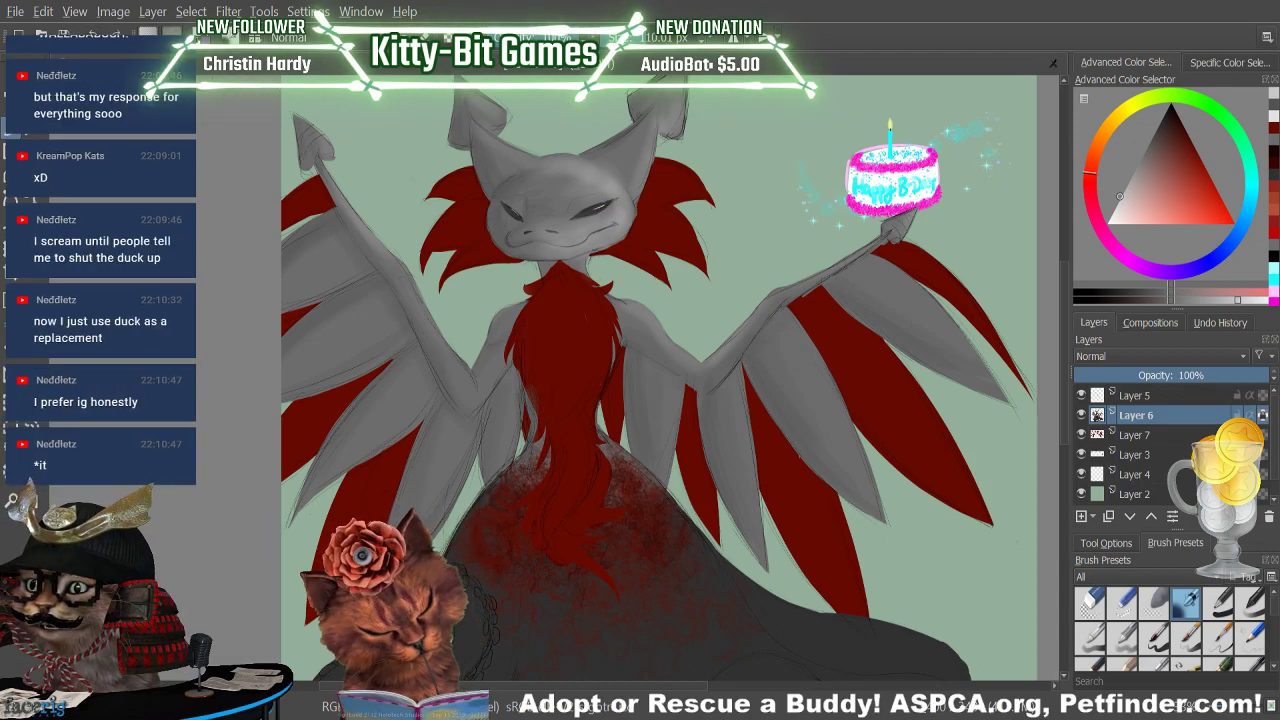
drag(594, 316, 569, 410)
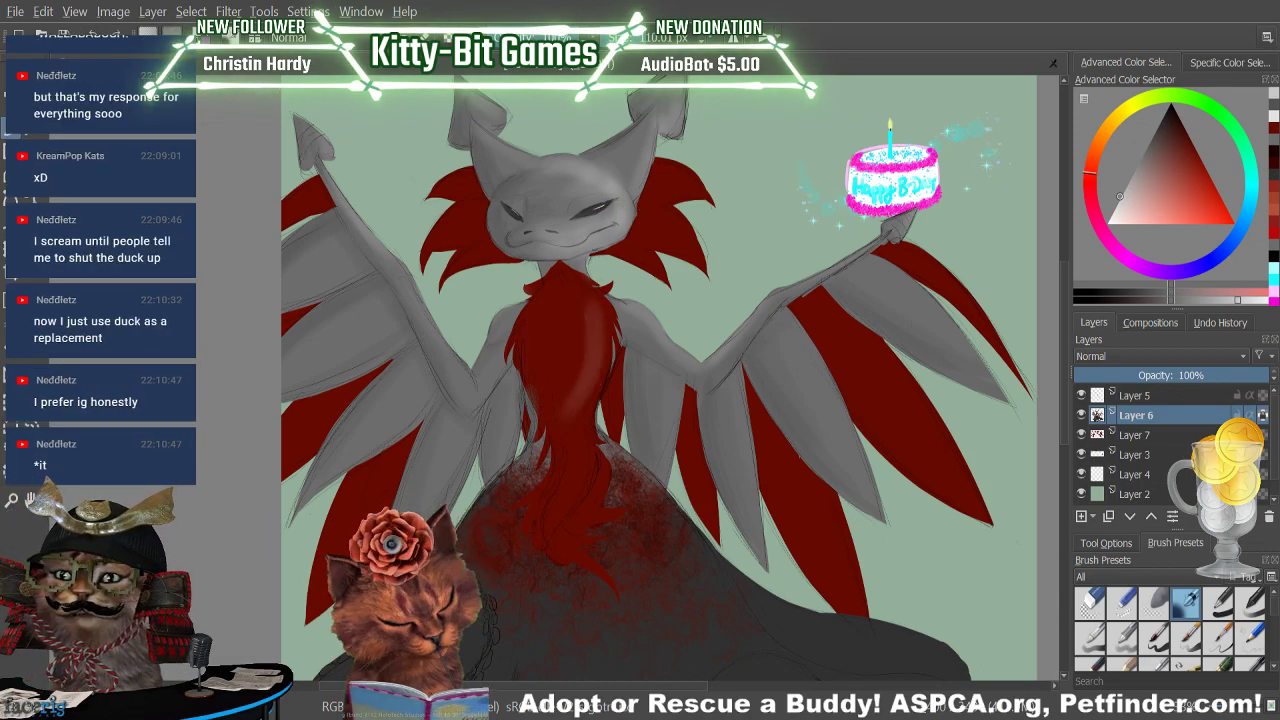
key(ctrl+z)
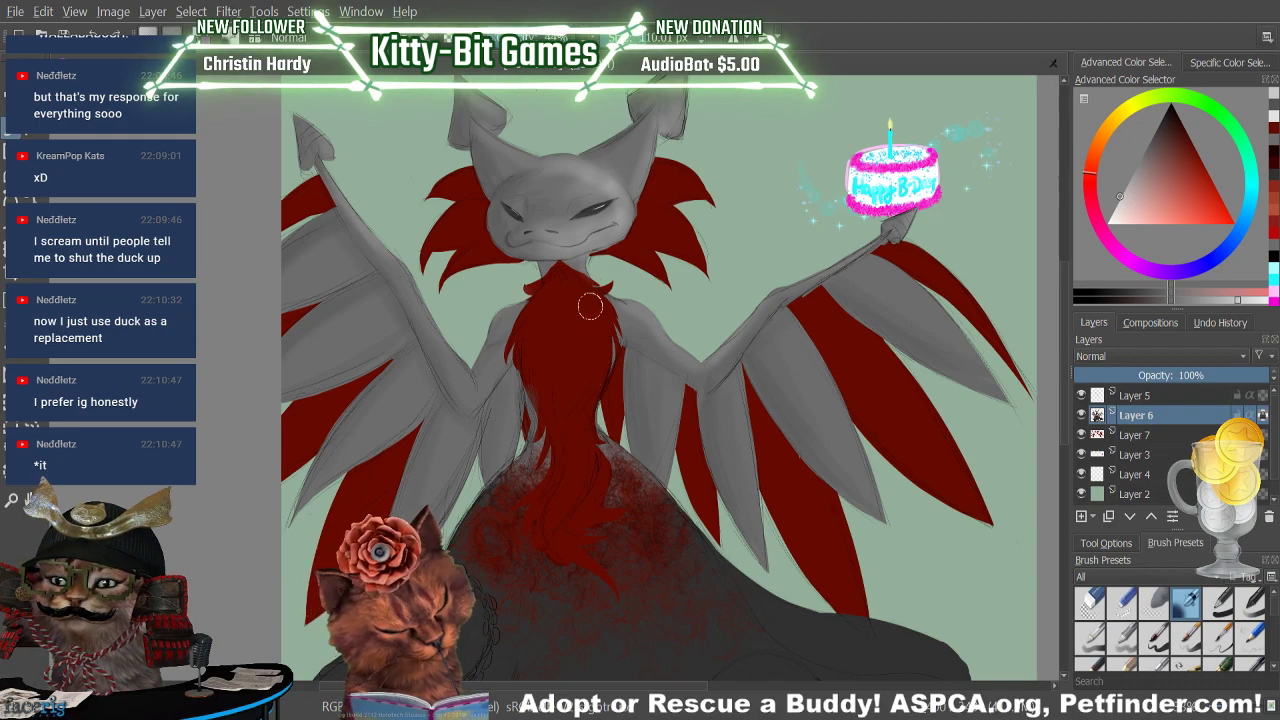
Airbrush light gray highlights down the long red mane, and on Layer 7 shade the red head tufts and wing feathers with darker red
drag(589, 305, 579, 413)
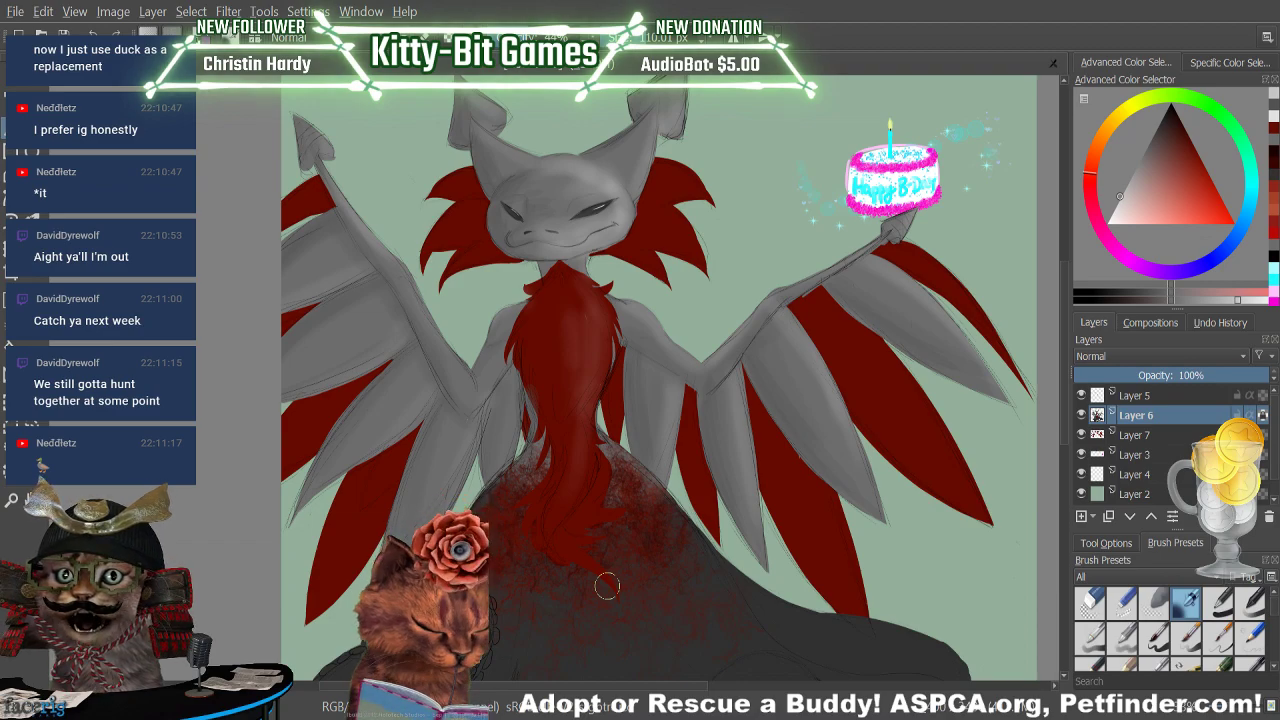
click(1119, 442)
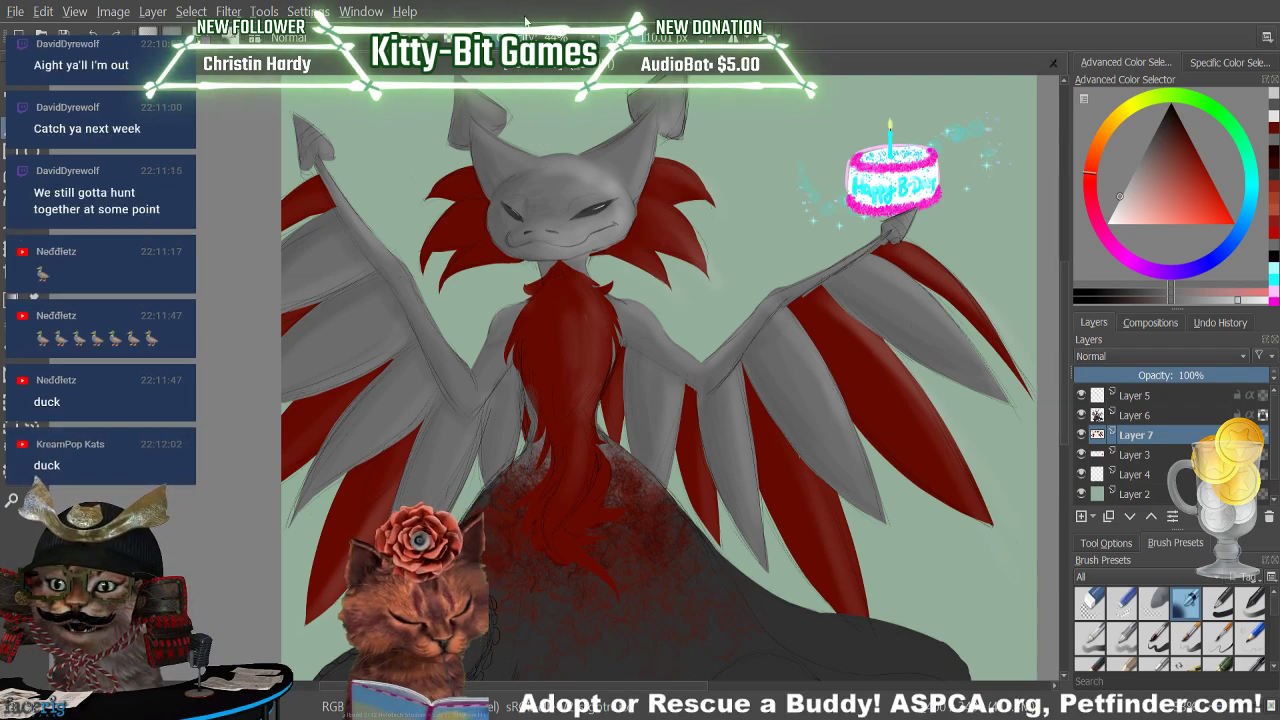
ctrl+click(466, 234)
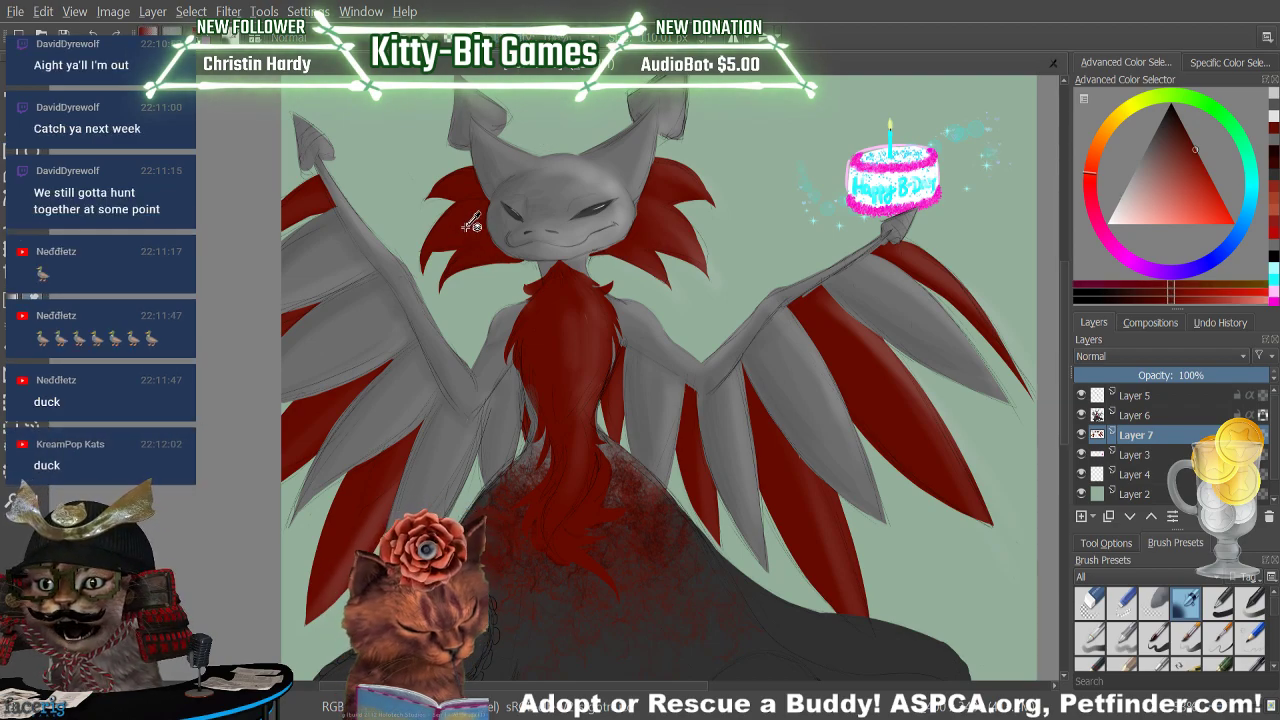
click(1144, 299)
drag(432, 184, 529, 208)
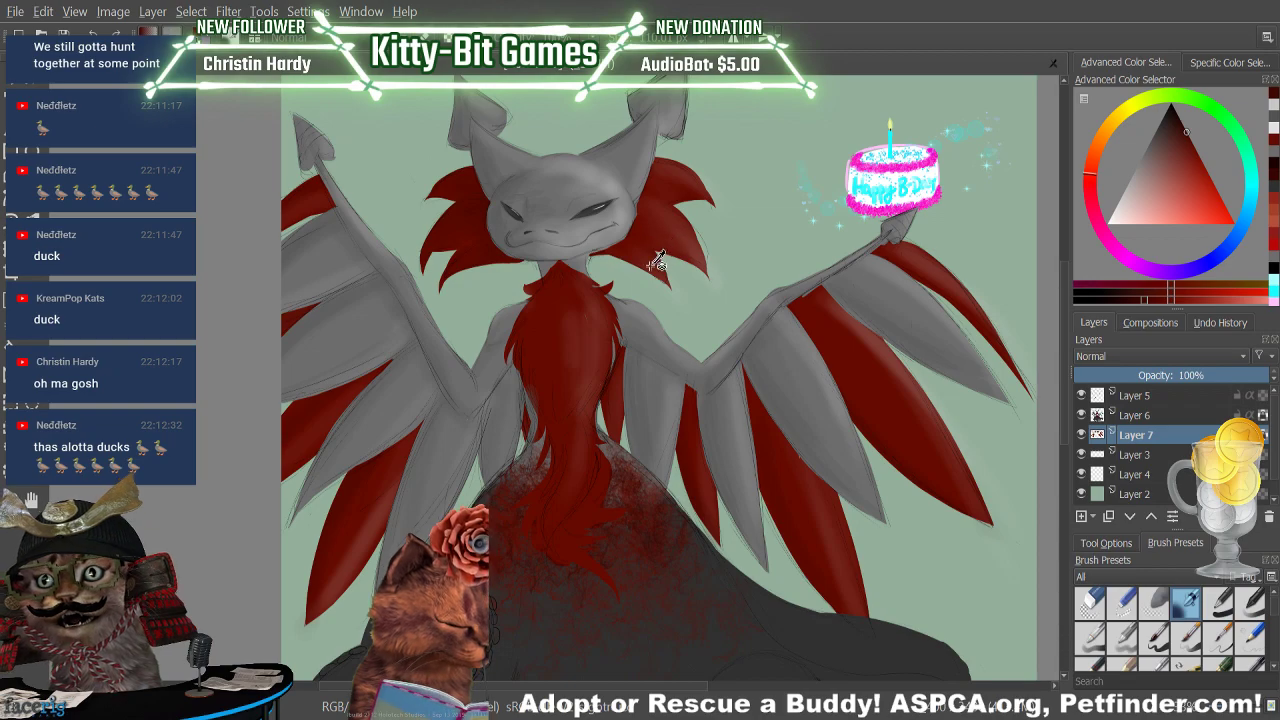
Return to light gray and the textured brush at 40 px, and add highlight strokes to the horn tip nearest the cake on Layer 6
ctrl+click(546, 346)
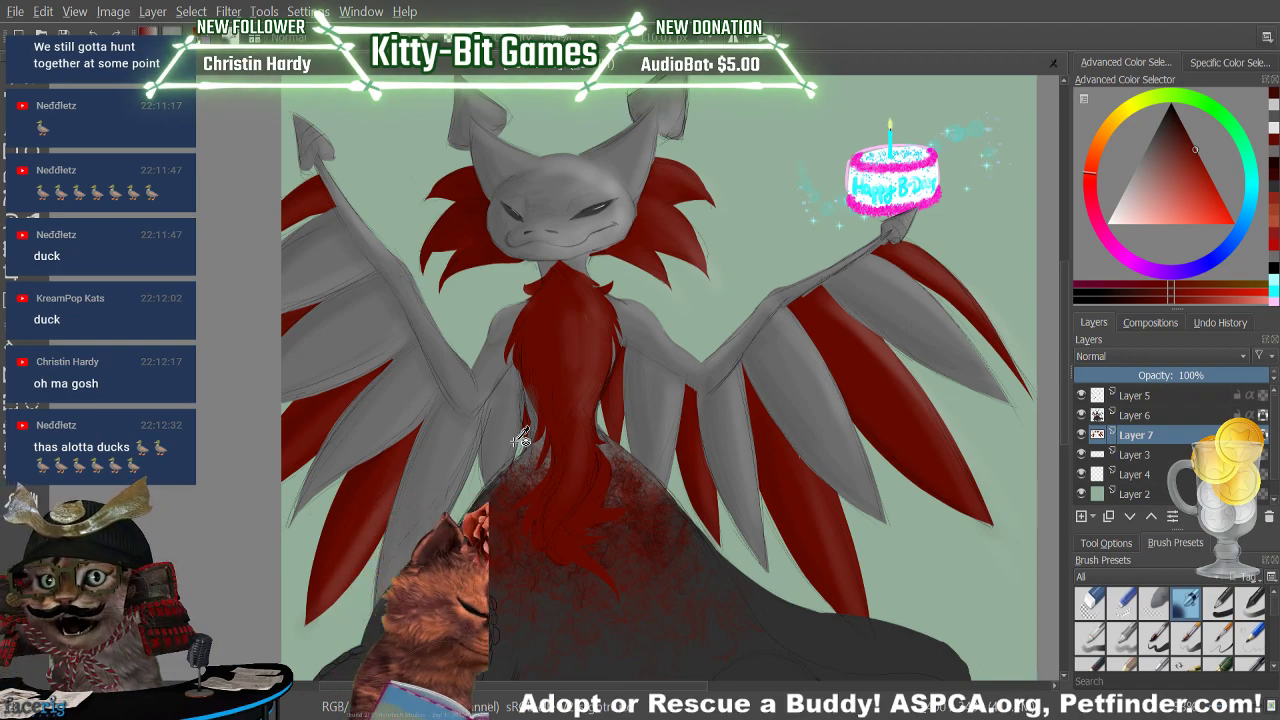
click(1268, 126)
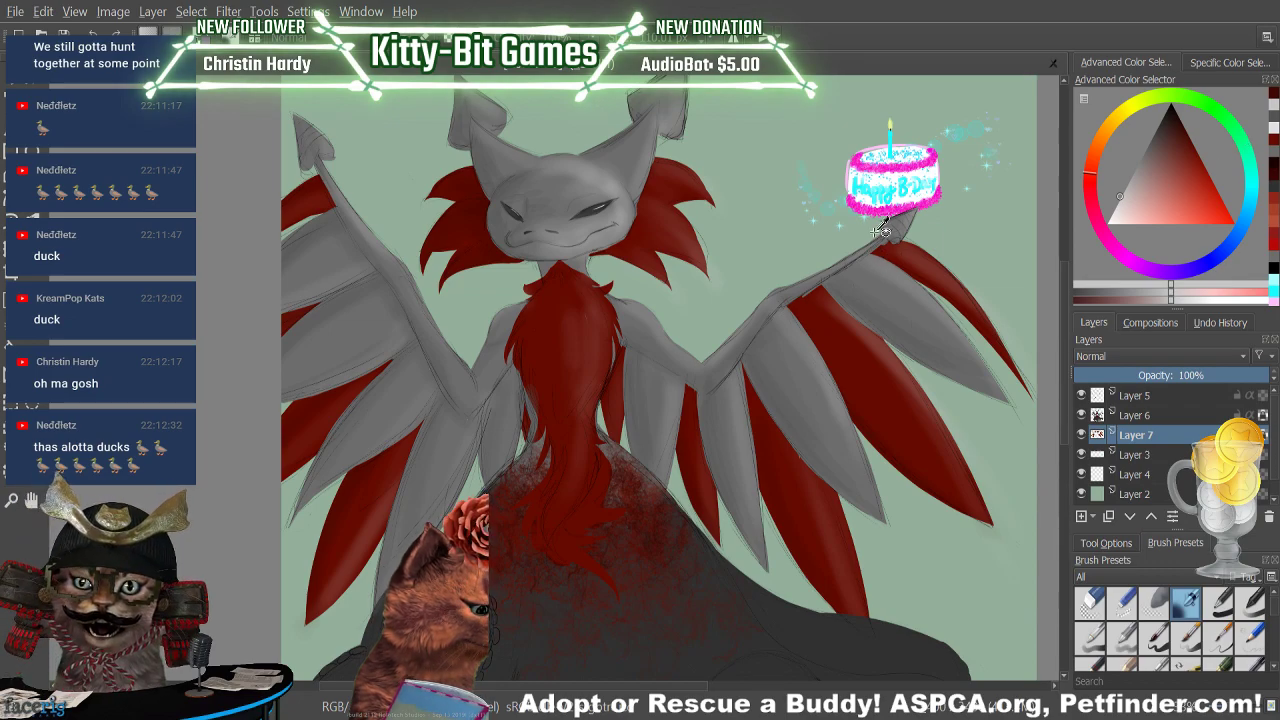
click(1155, 637)
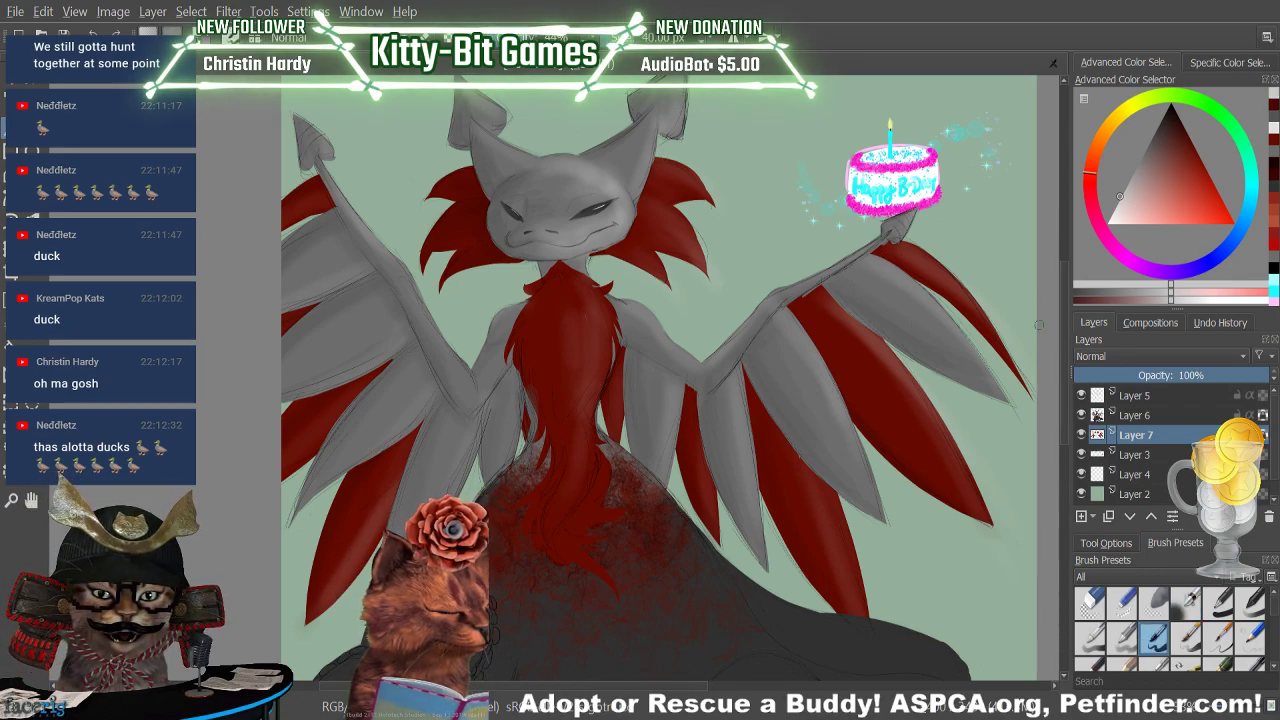
scroll(1030, 360, up, 4)
click(1138, 415)
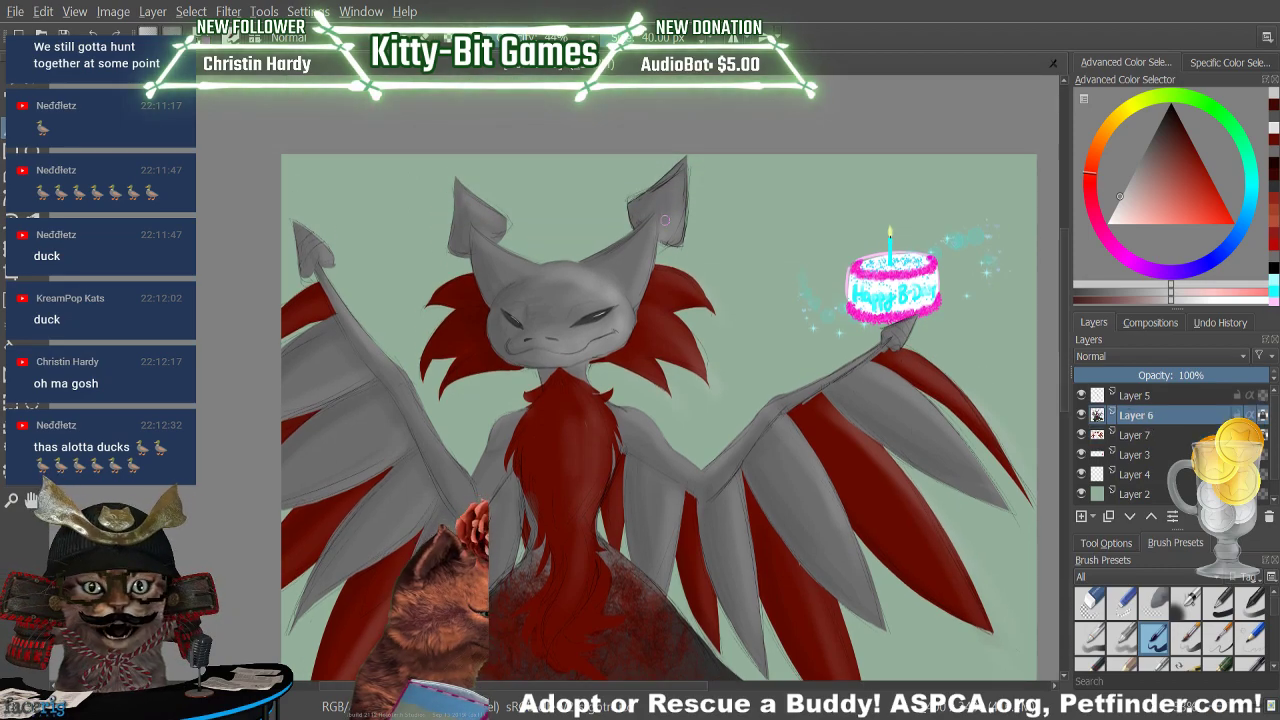
drag(685, 162, 681, 210)
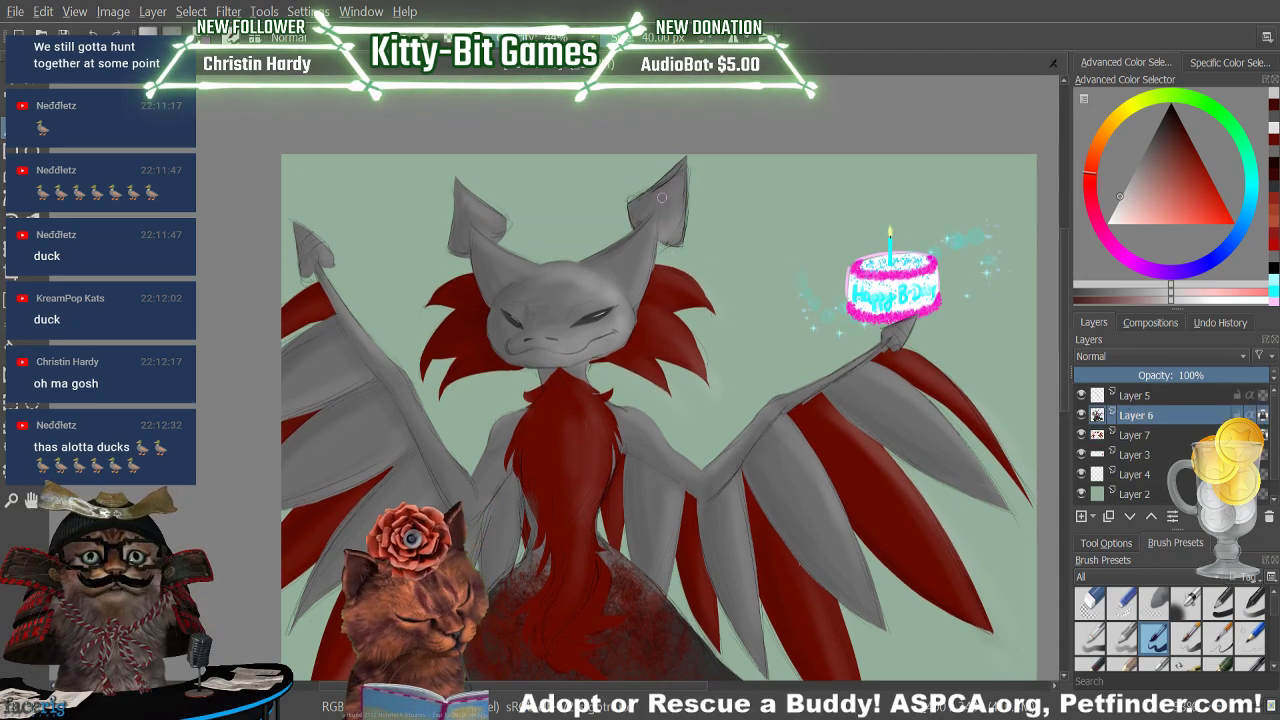
key(ctrl+z)
key(ctrl+shift+z)
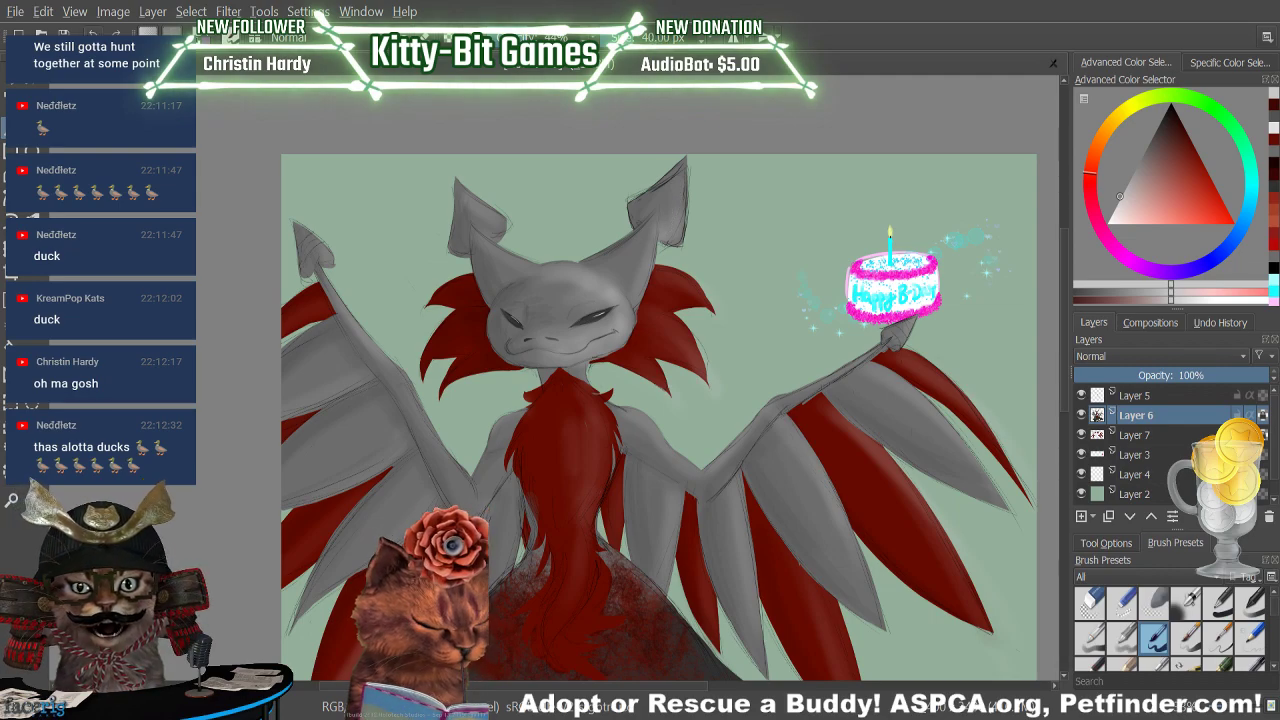
drag(674, 226, 676, 200)
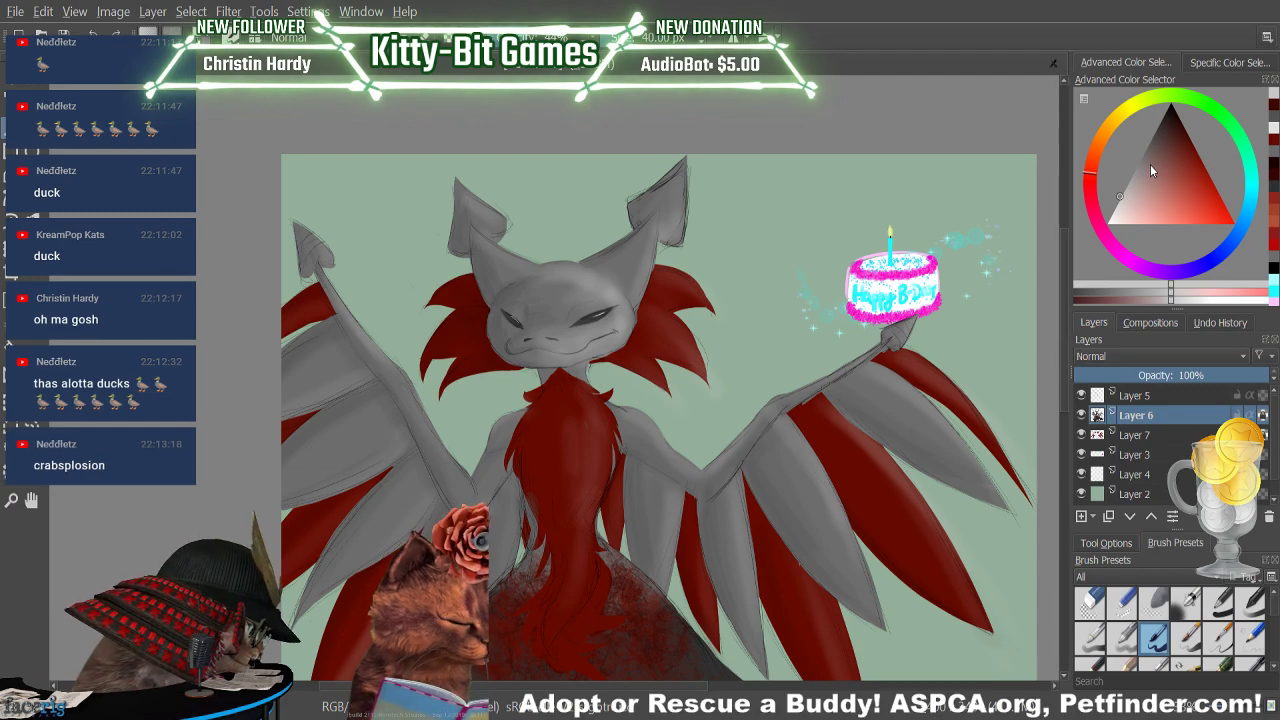
Color the wing-tip claw and the hand under the cake dark gray, and switch to light gray for their highlights
scroll(660, 380, down, 5)
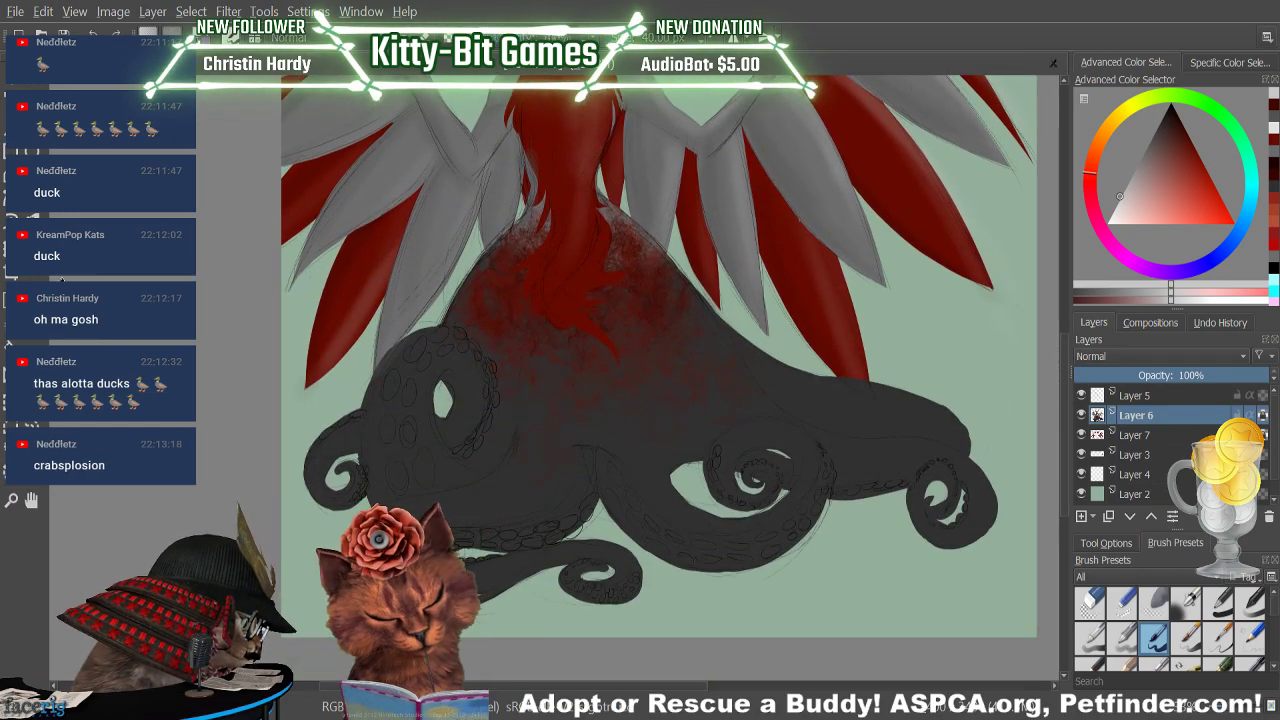
click(1157, 124)
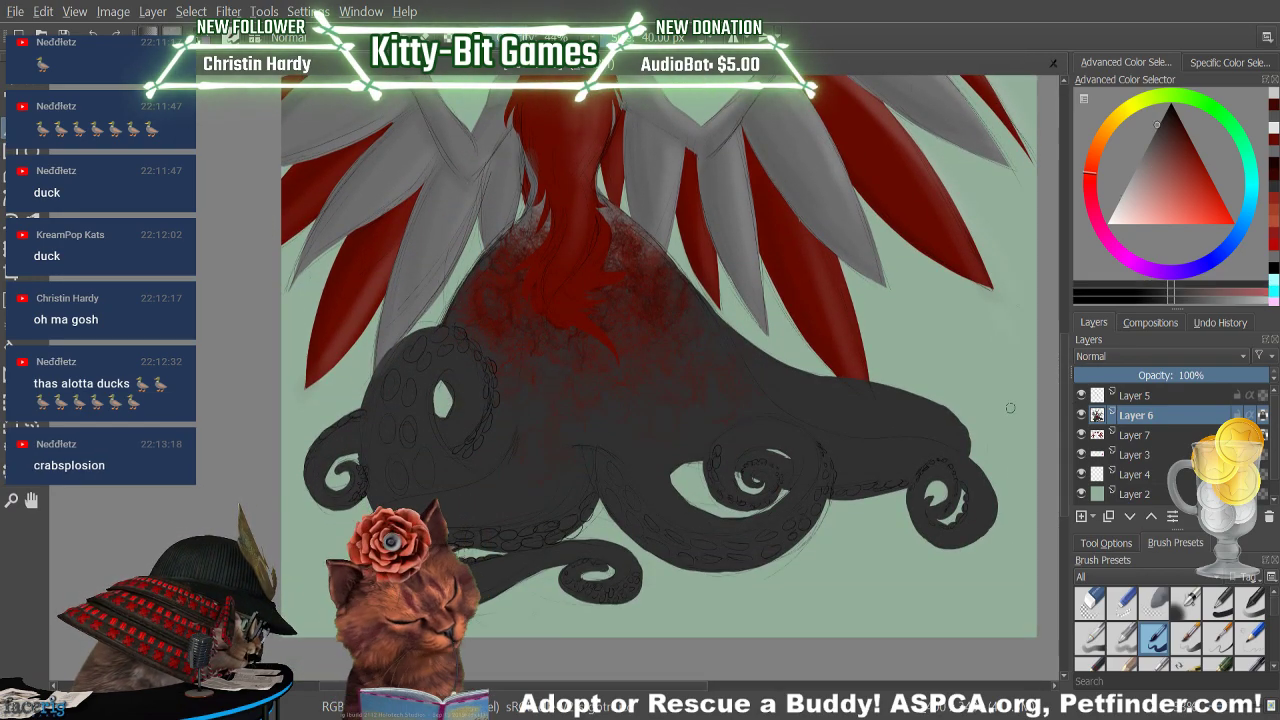
scroll(1010, 407, up, 5)
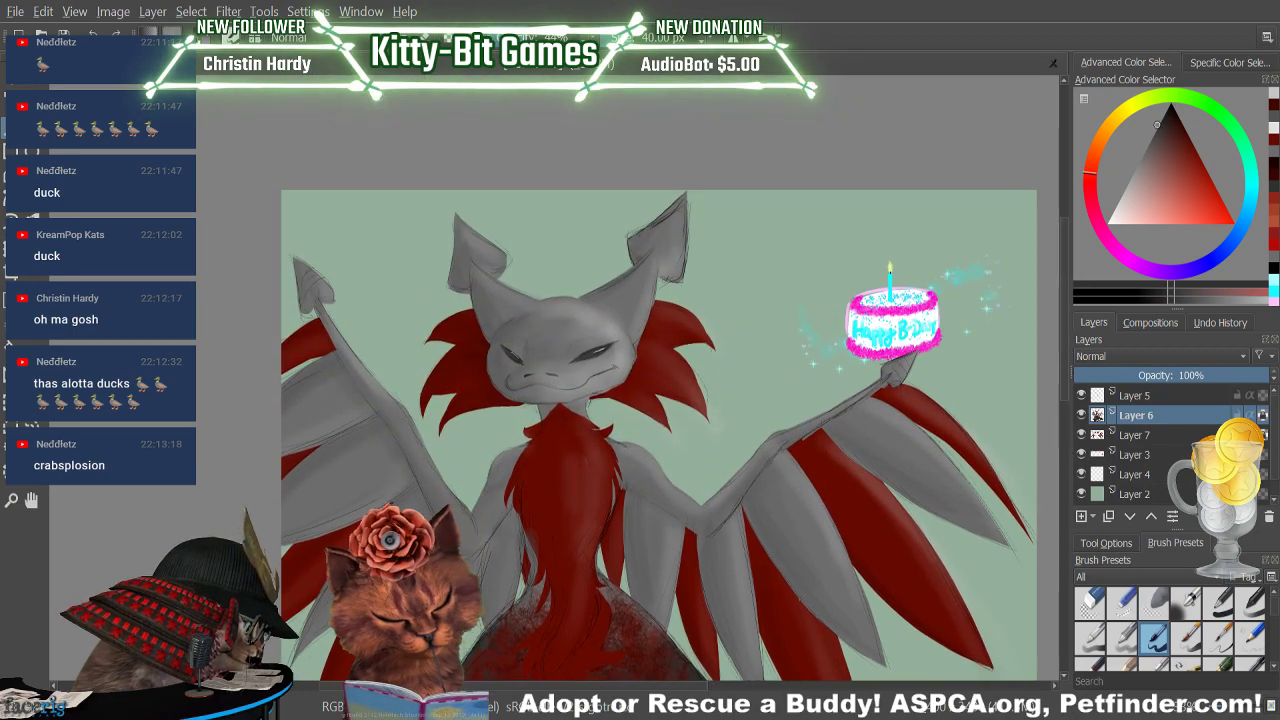
mouse_move(298, 264)
mouse_down()
mouse_move(318, 292)
mouse_move(300, 305)
mouse_move(325, 282)
mouse_up()
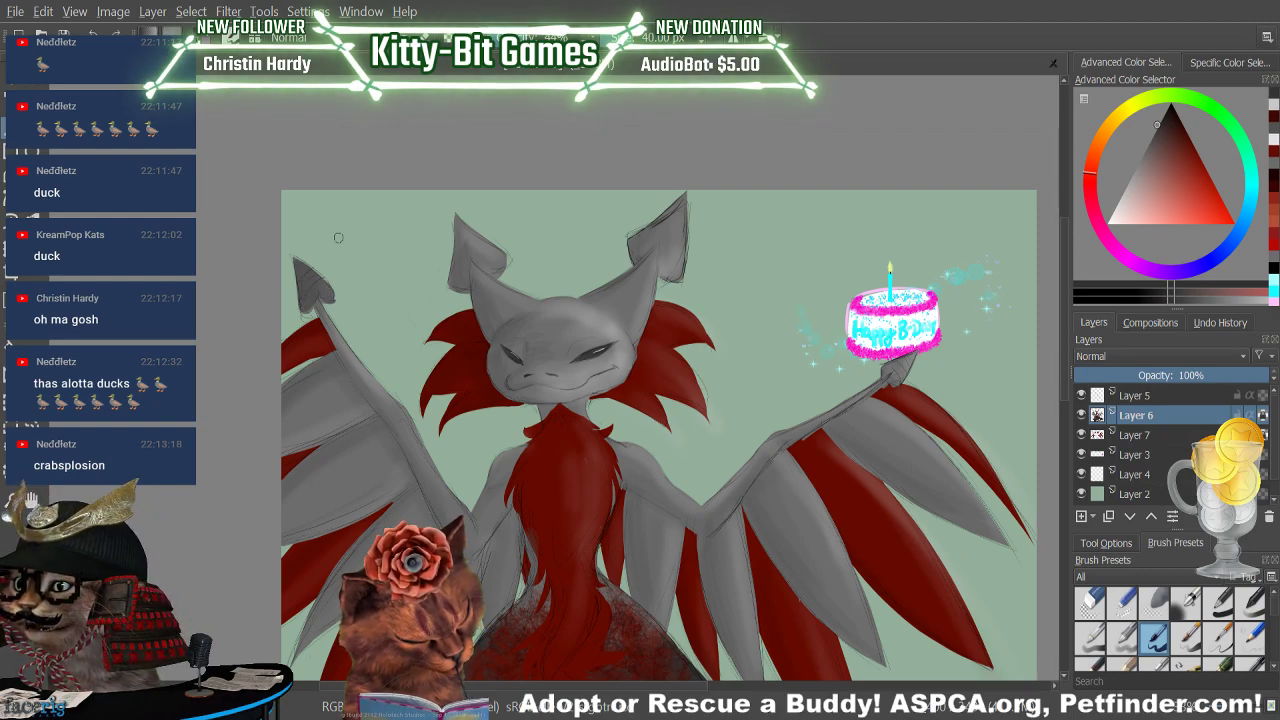
mouse_move(289, 268)
mouse_down()
mouse_move(327, 251)
mouse_move(292, 296)
mouse_move(304, 305)
mouse_move(337, 294)
mouse_up()
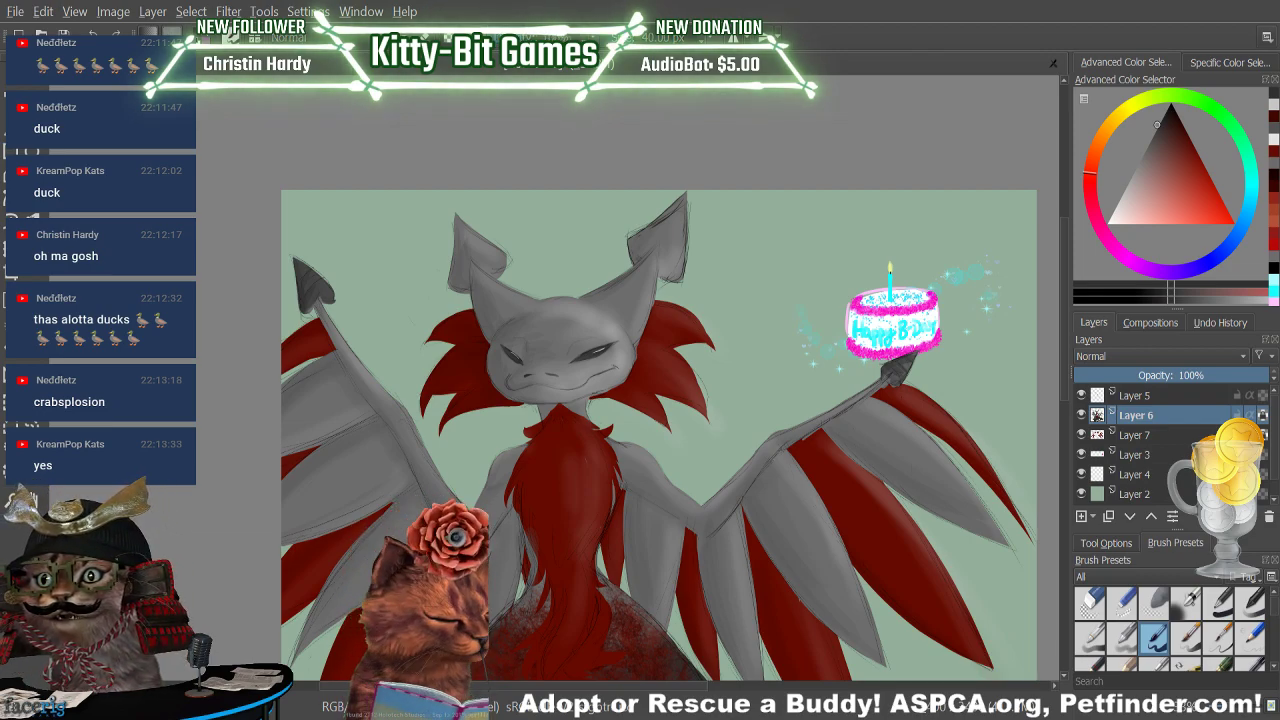
click(1120, 196)
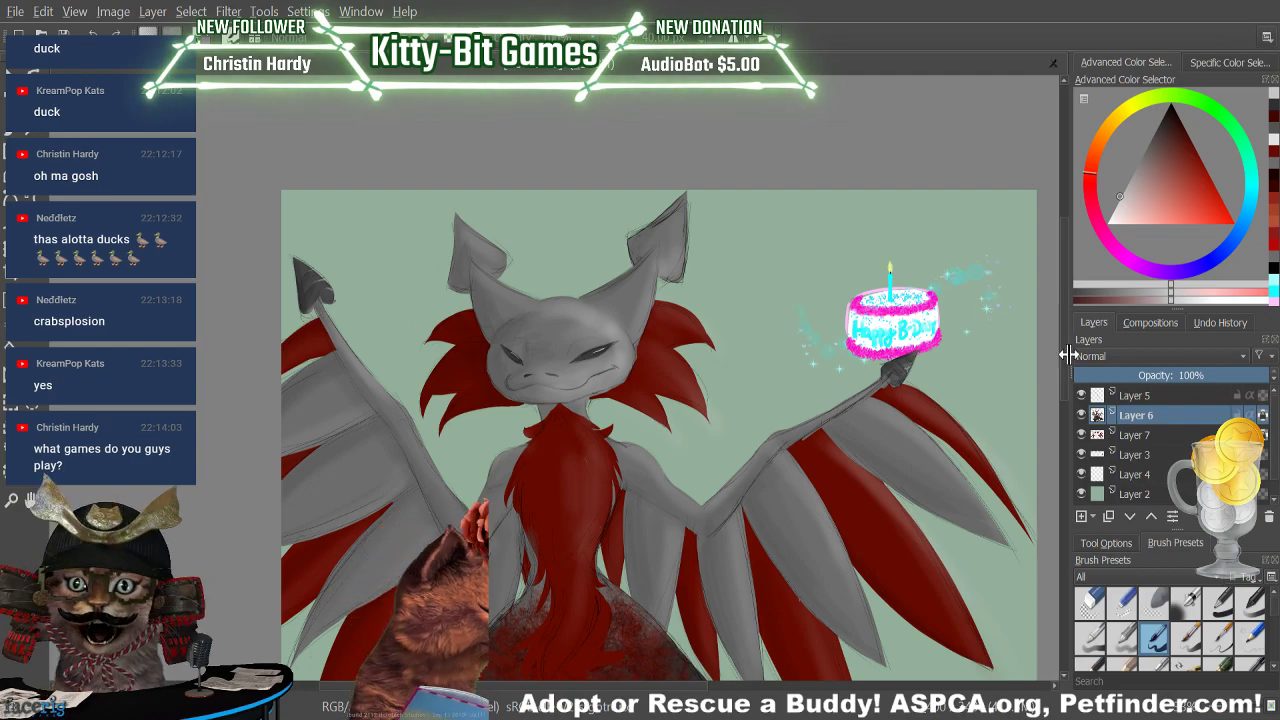
Sample the dark gray of the lower body and paint both horn tips on the head with it on Layer 6
scroll(891, 388, down, 5)
ctrl+click(885, 460)
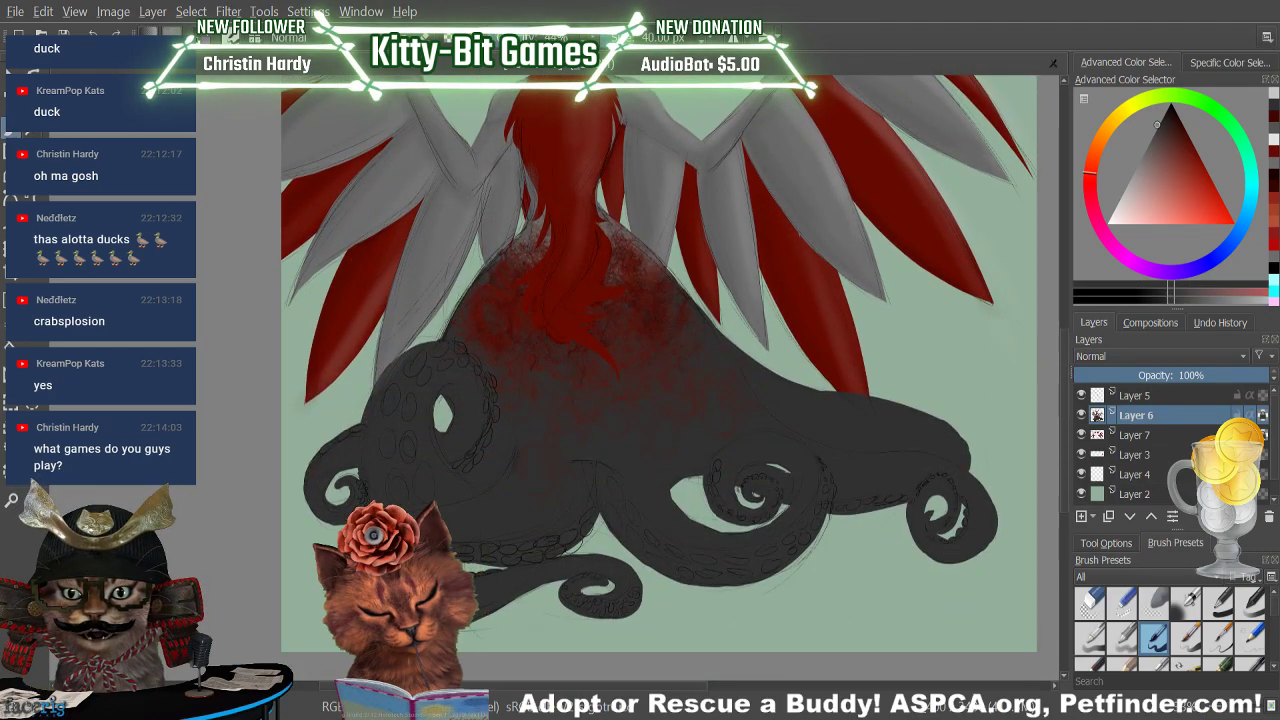
scroll(1066, 380, up, 5)
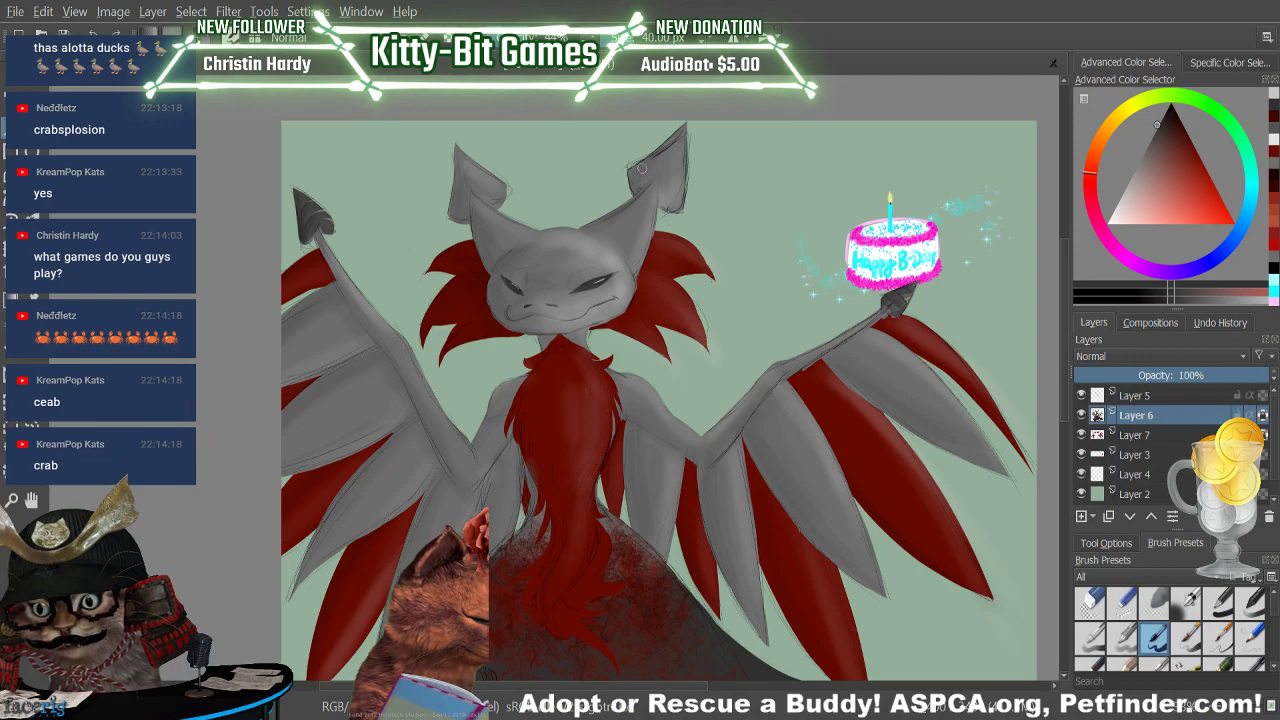
mouse_move(660, 152)
mouse_down()
mouse_move(632, 172)
mouse_move(680, 140)
mouse_move(640, 180)
mouse_move(682, 142)
mouse_move(680, 214)
mouse_move(620, 192)
mouse_move(672, 148)
mouse_up()
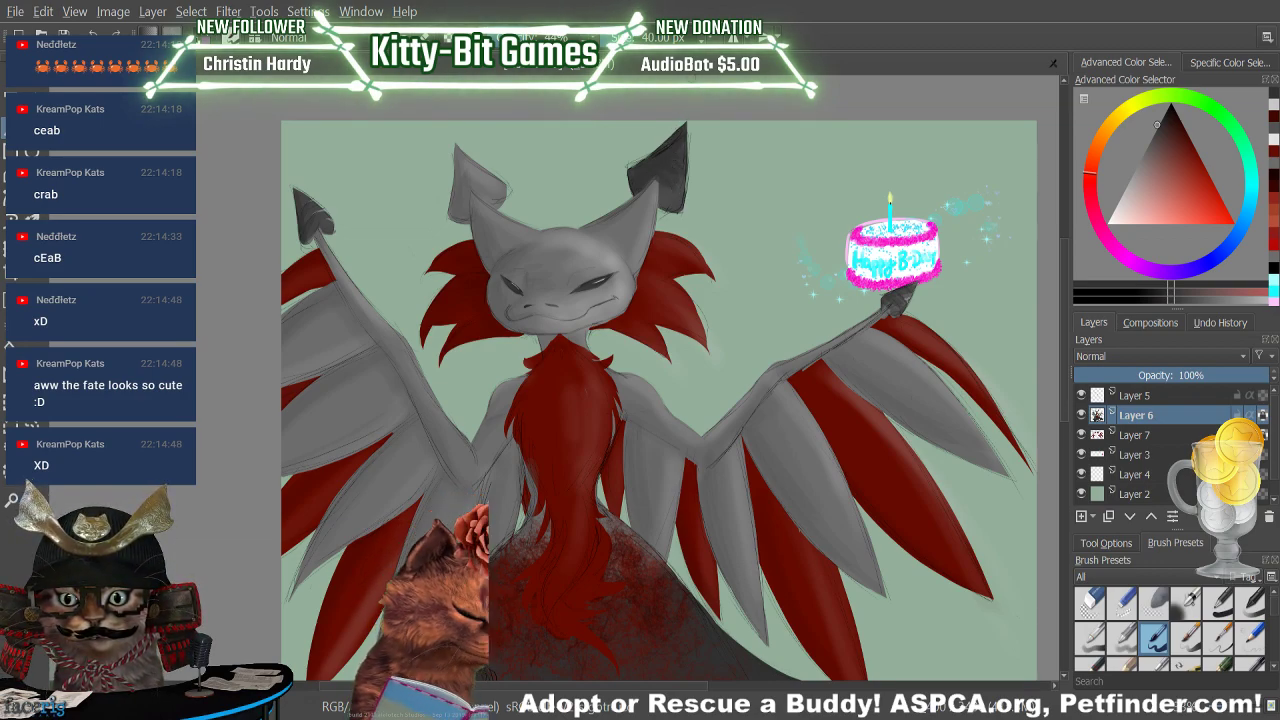
mouse_move(468, 197)
mouse_down()
mouse_move(455, 105)
mouse_move(454, 216)
mouse_move(460, 145)
mouse_up()
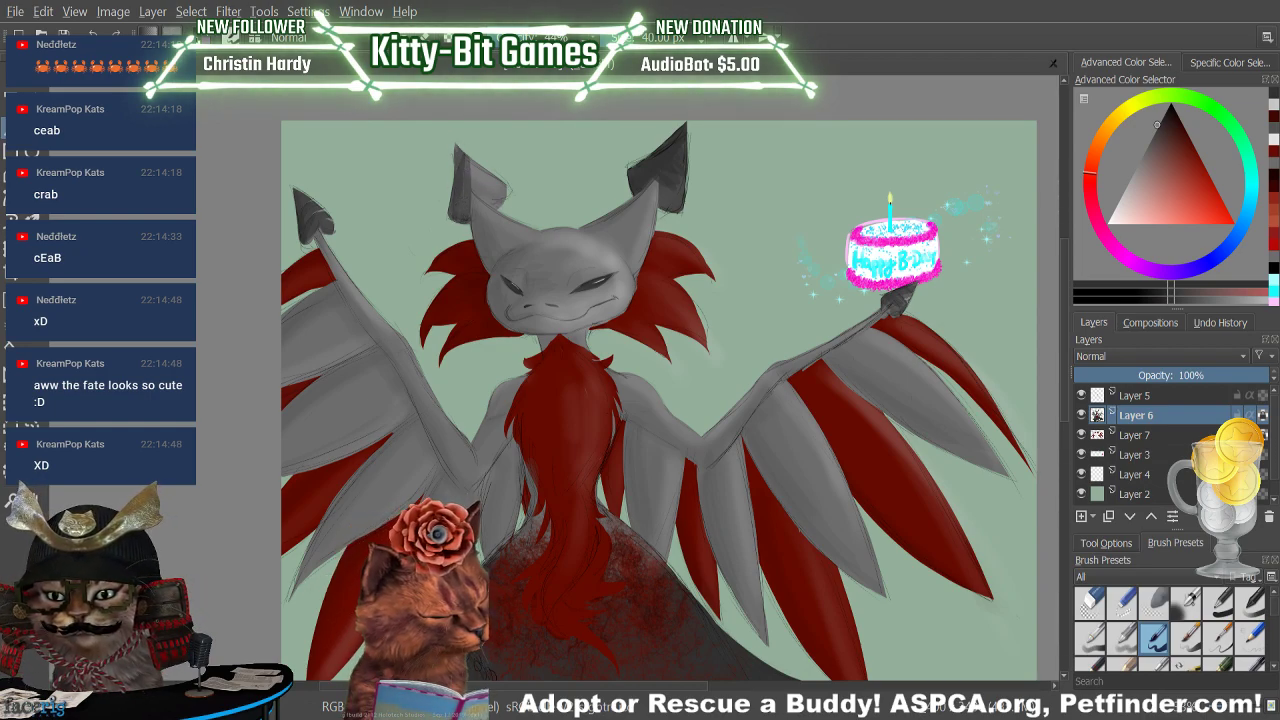
mouse_move(505, 190)
mouse_down()
mouse_move(478, 166)
mouse_move(499, 203)
mouse_move(473, 164)
mouse_move(481, 196)
mouse_move(457, 148)
mouse_move(467, 209)
mouse_move(447, 202)
mouse_move(469, 186)
mouse_up()
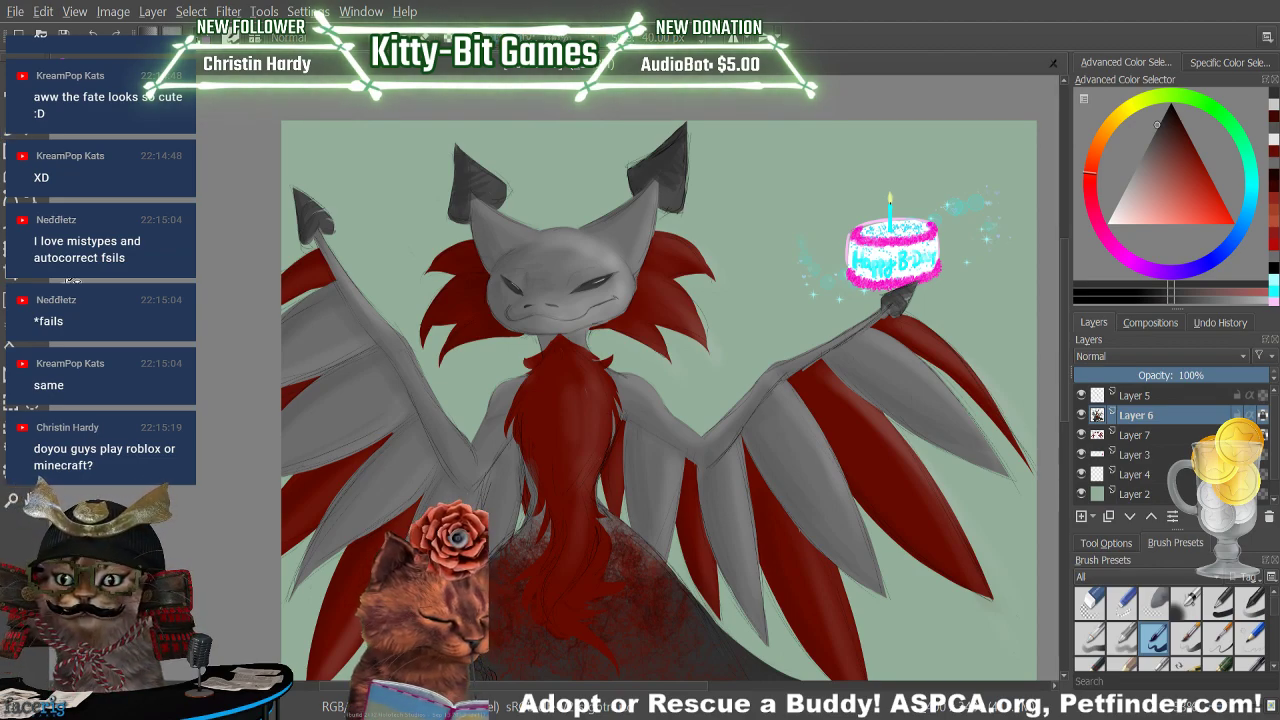
Add light gray highlight strokes to the horn tips, face, wing arms and feathers, working on Layers 6 and 7
scroll(658, 400, down, 1)
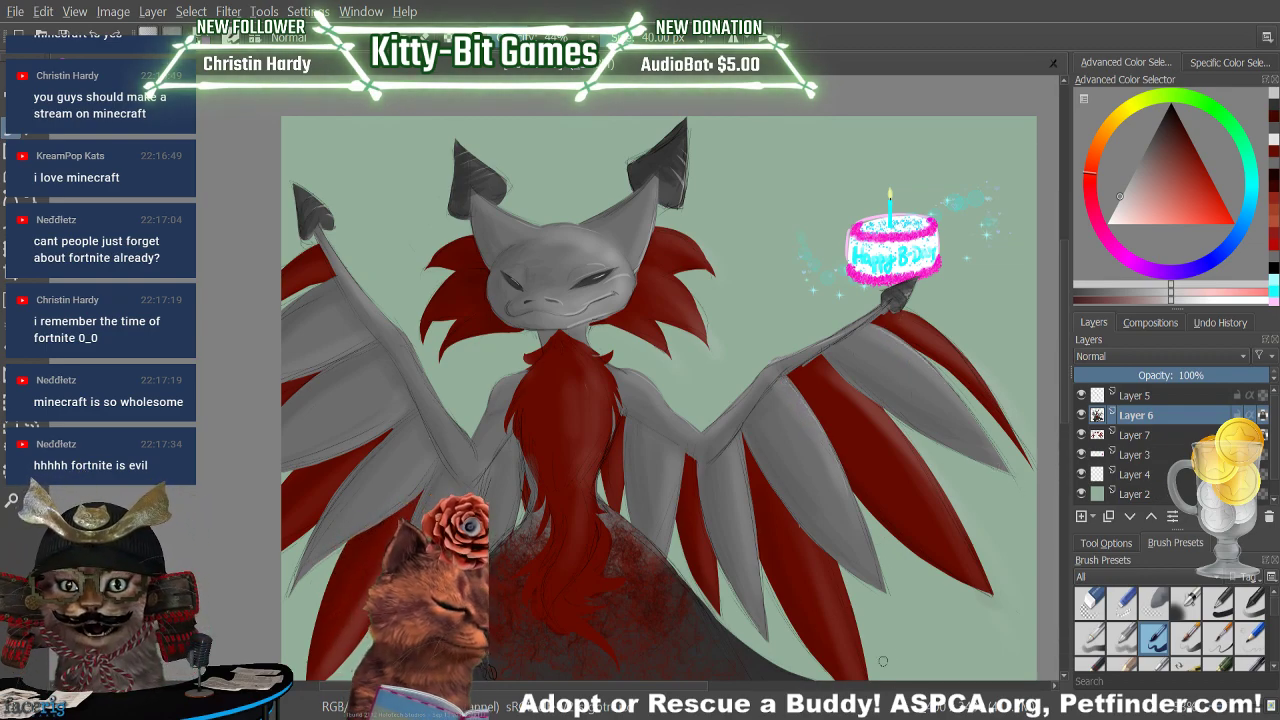
click(92, 30)
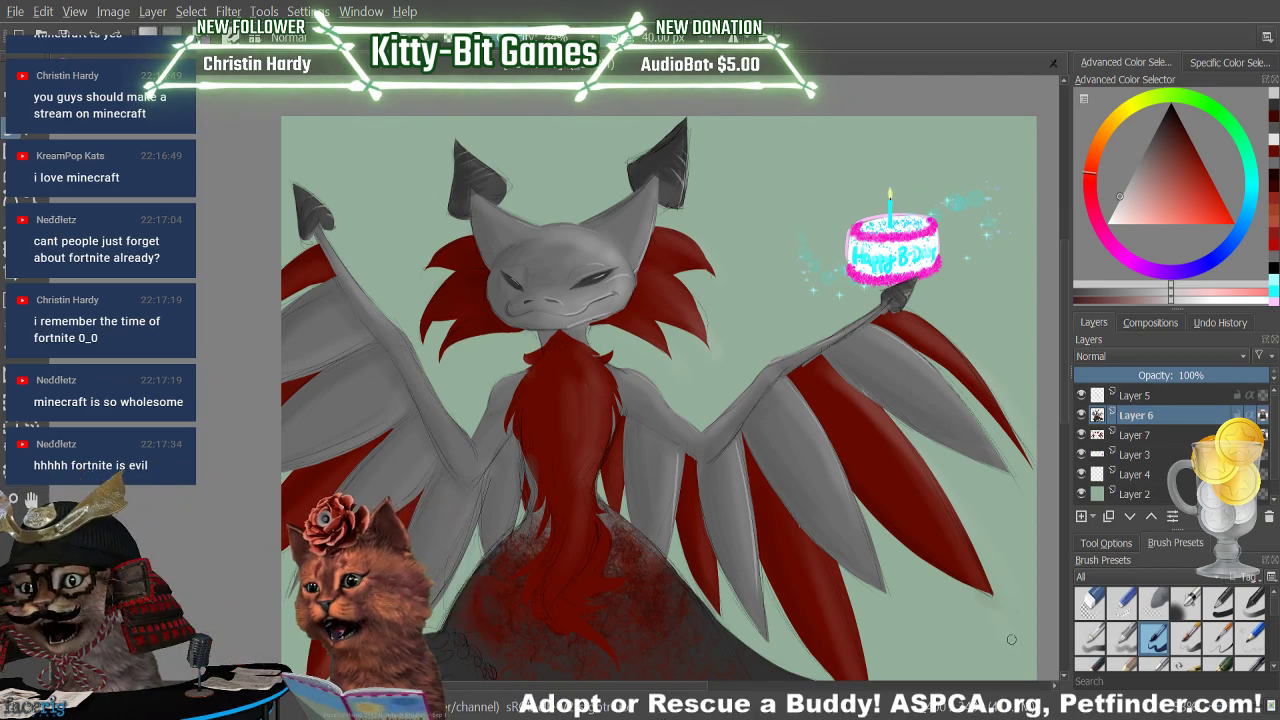
click(1161, 433)
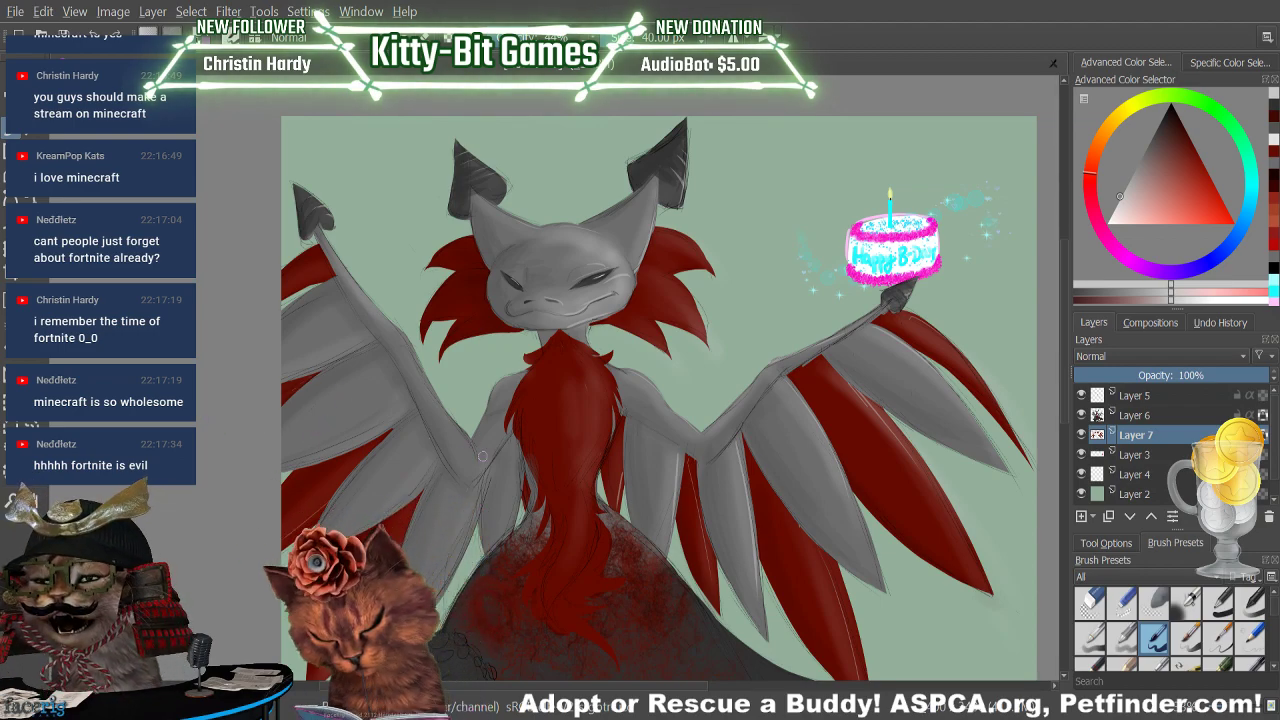
key(Page_Up)
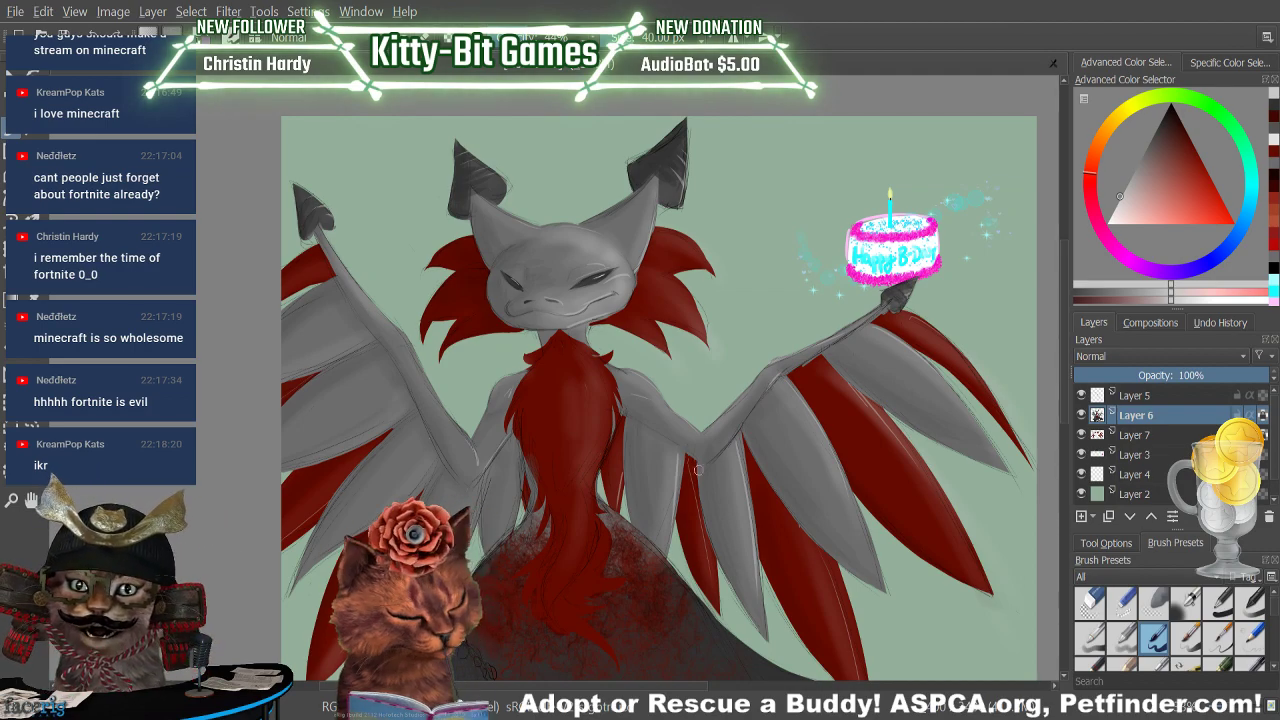
scroll(1060, 383, down, 3)
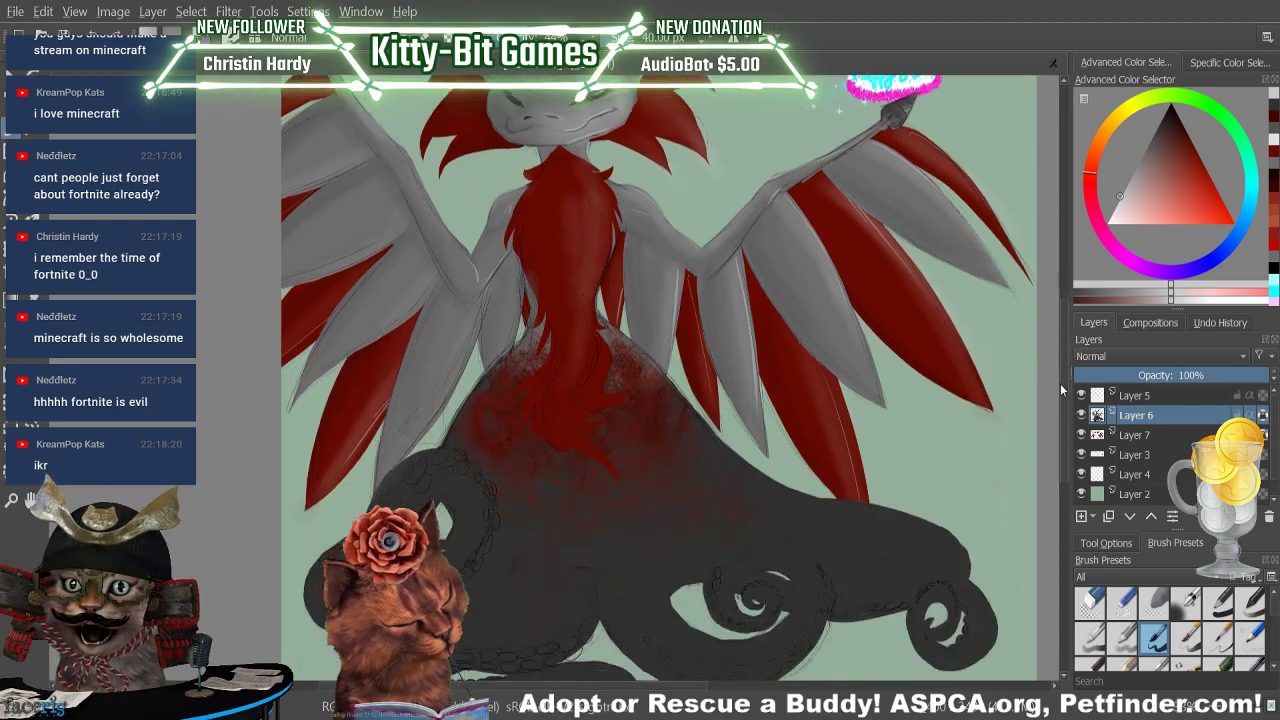
scroll(1060, 383, down, 1)
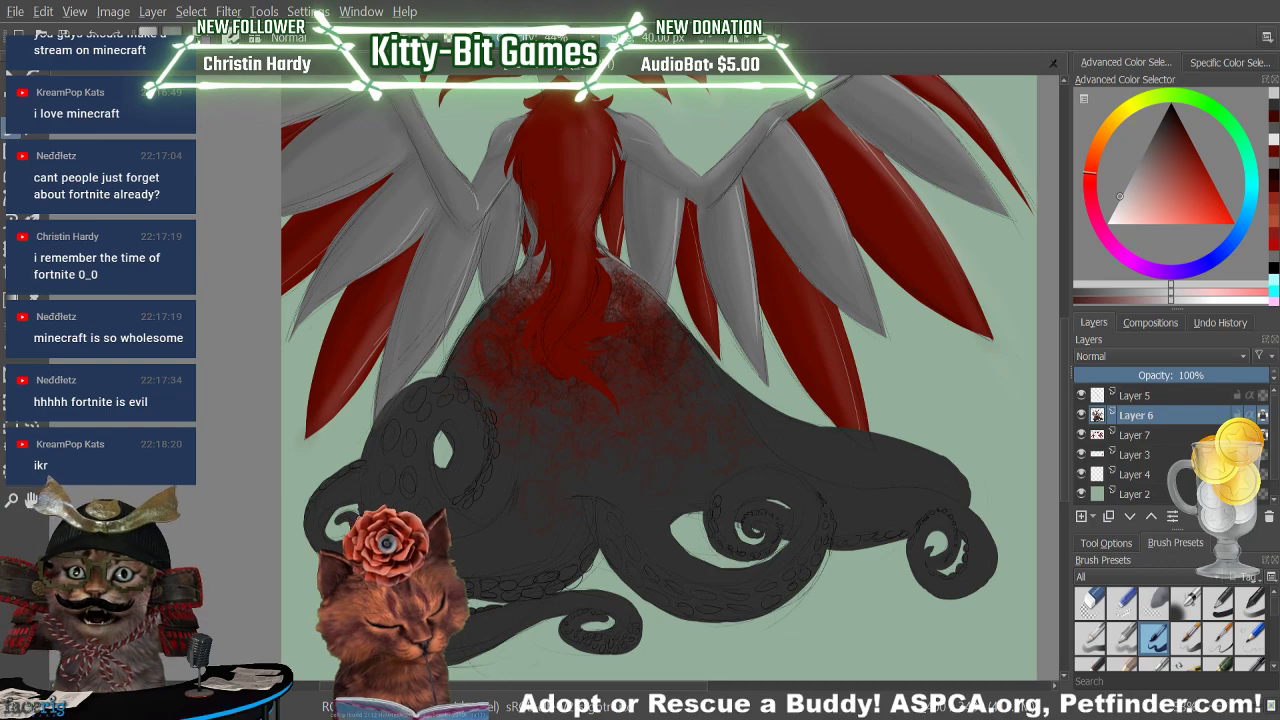
drag(1064, 438, 1075, 358)
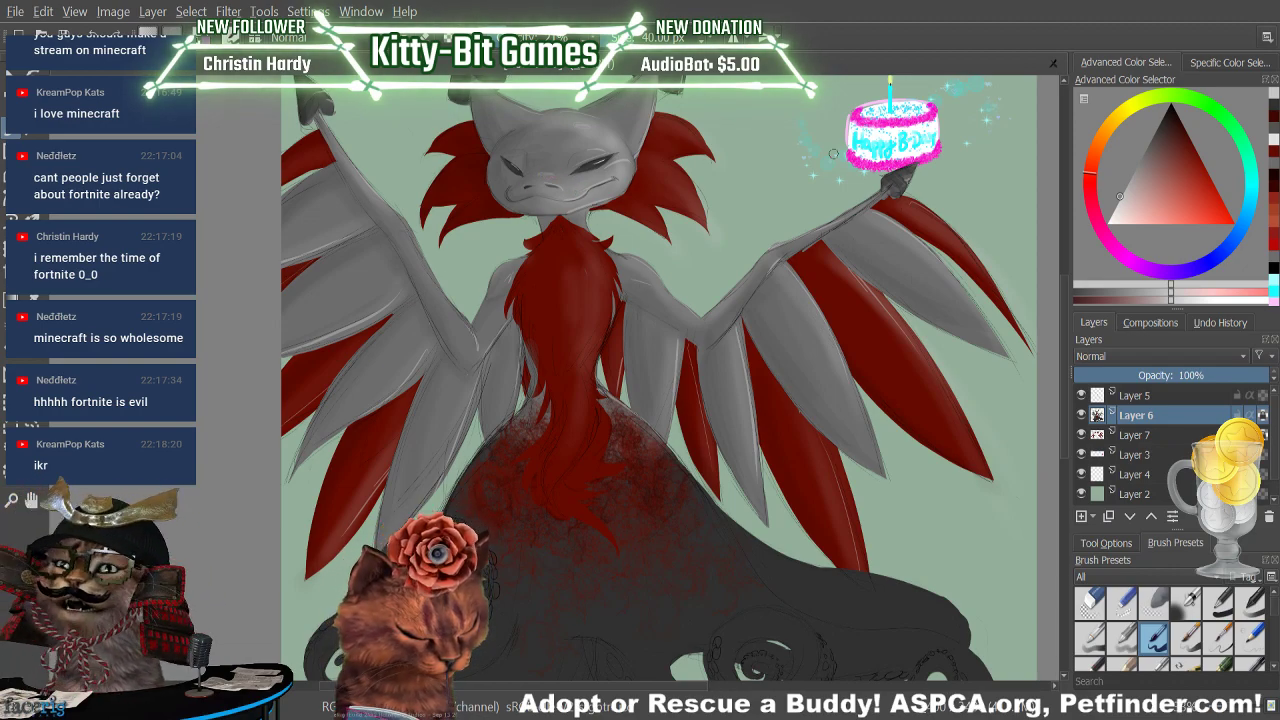
mouse_move(1063, 315)
mouse_down()
mouse_move(1060, 349)
mouse_move(1063, 276)
mouse_up()
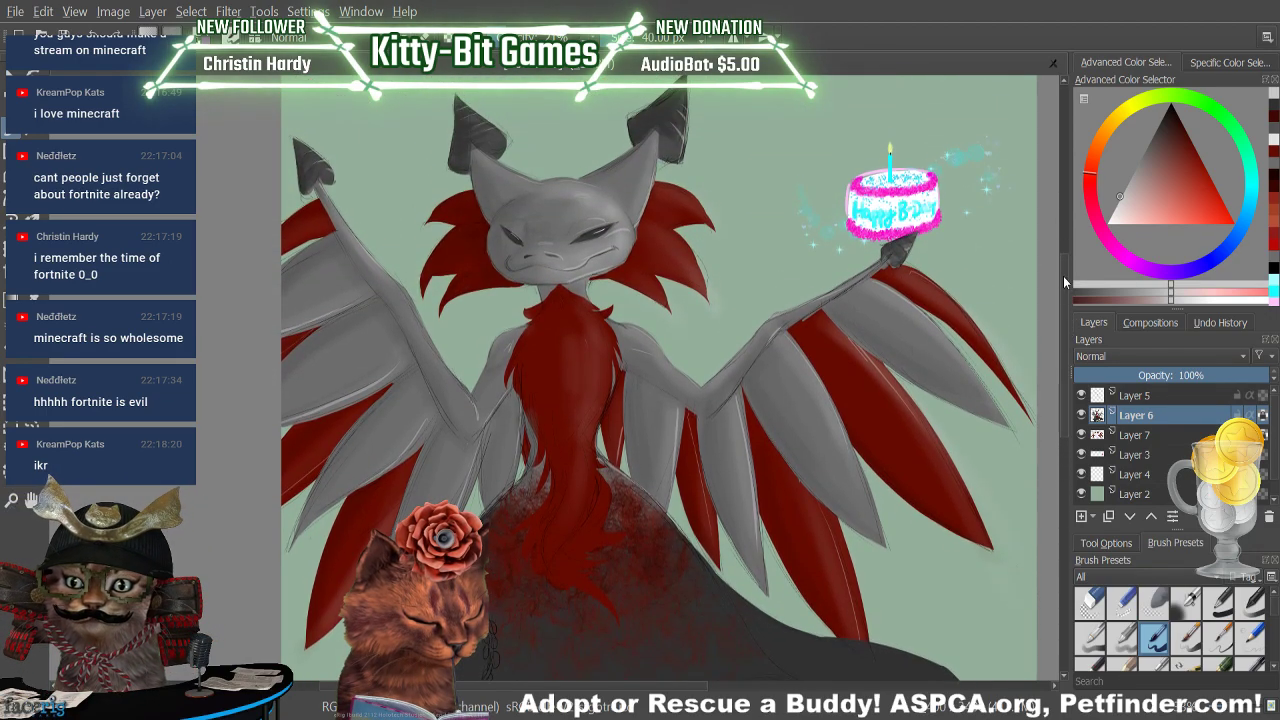
Pick an orange-red from the recent colors and activate Layer 7 for the red hair and feathers
click(1149, 141)
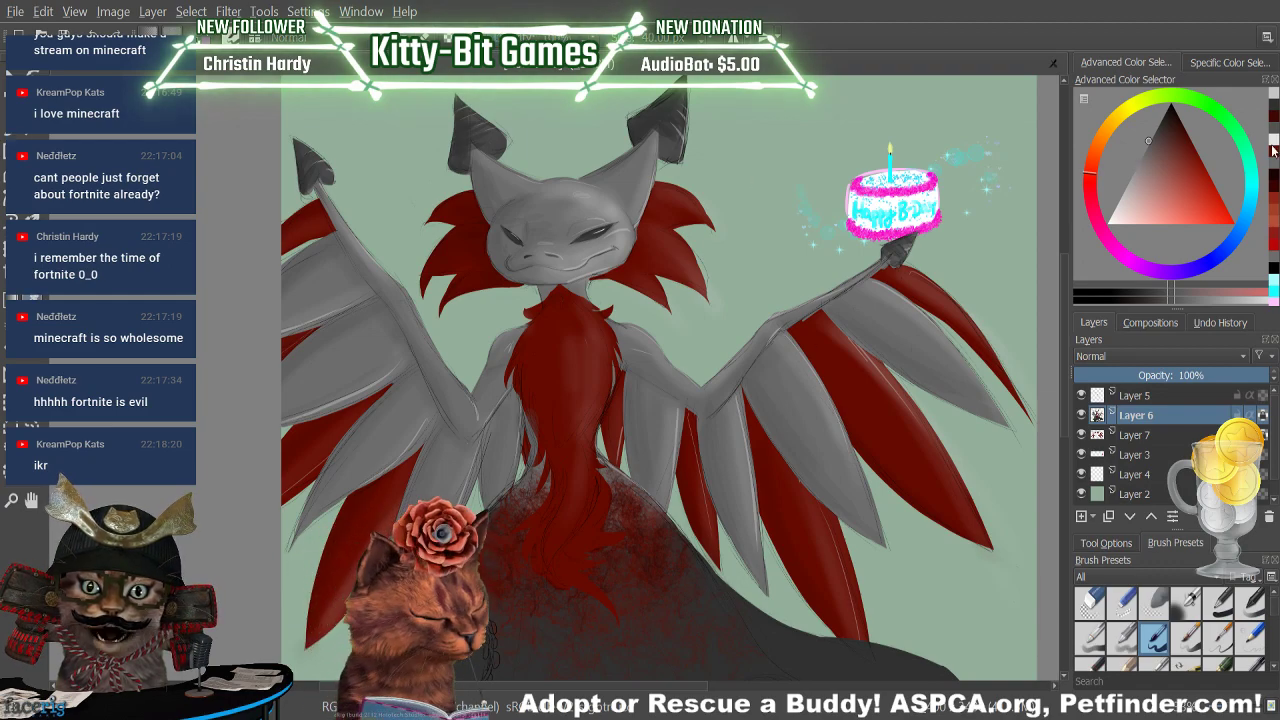
click(1270, 220)
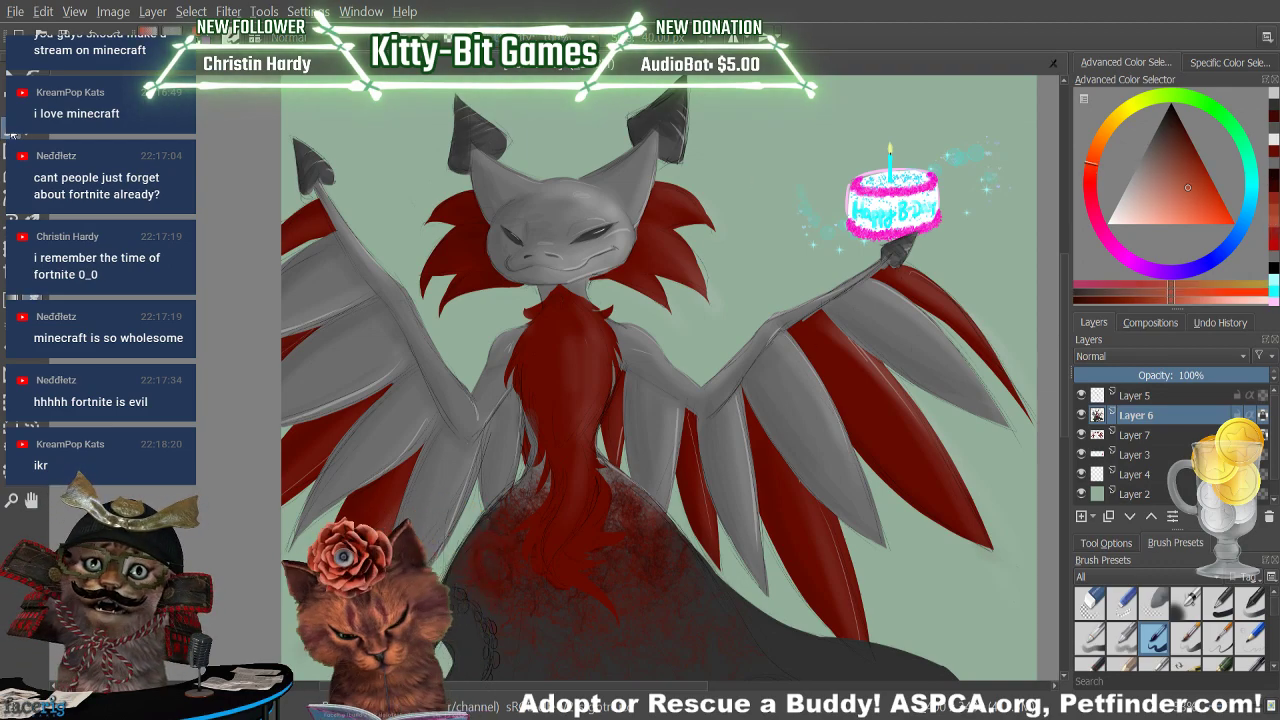
click(1163, 440)
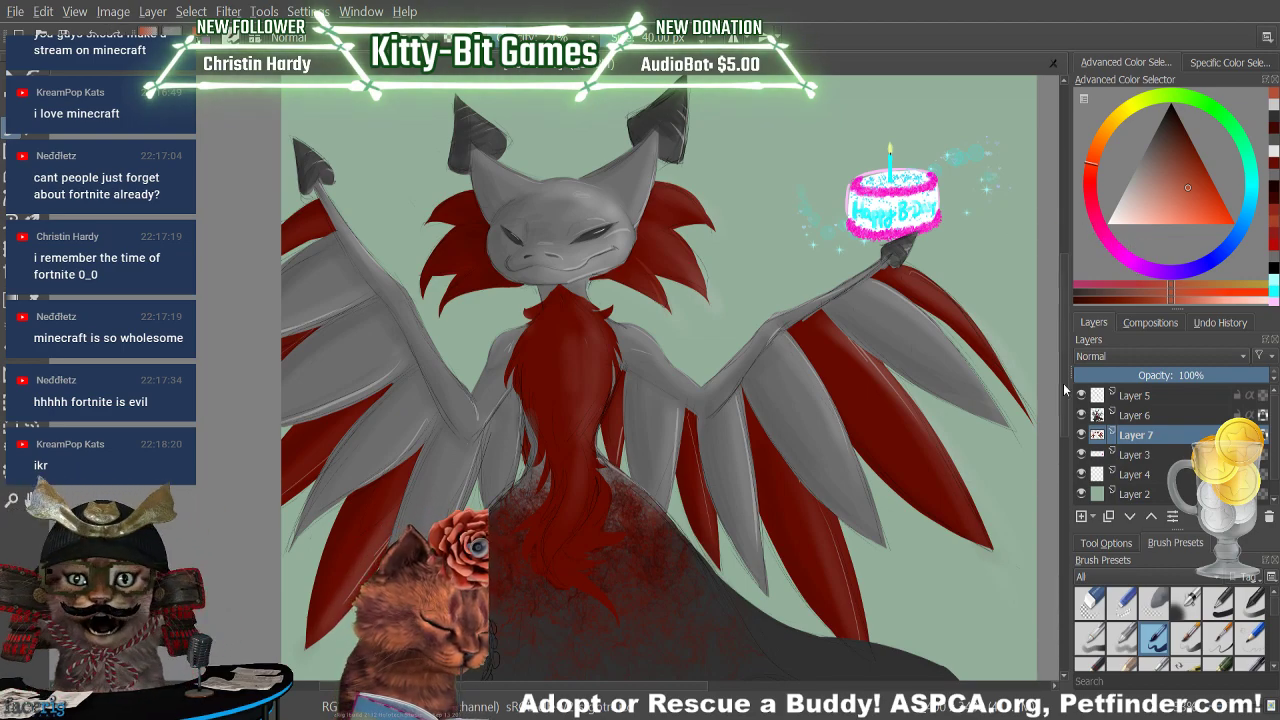
drag(1062, 350, 1060, 414)
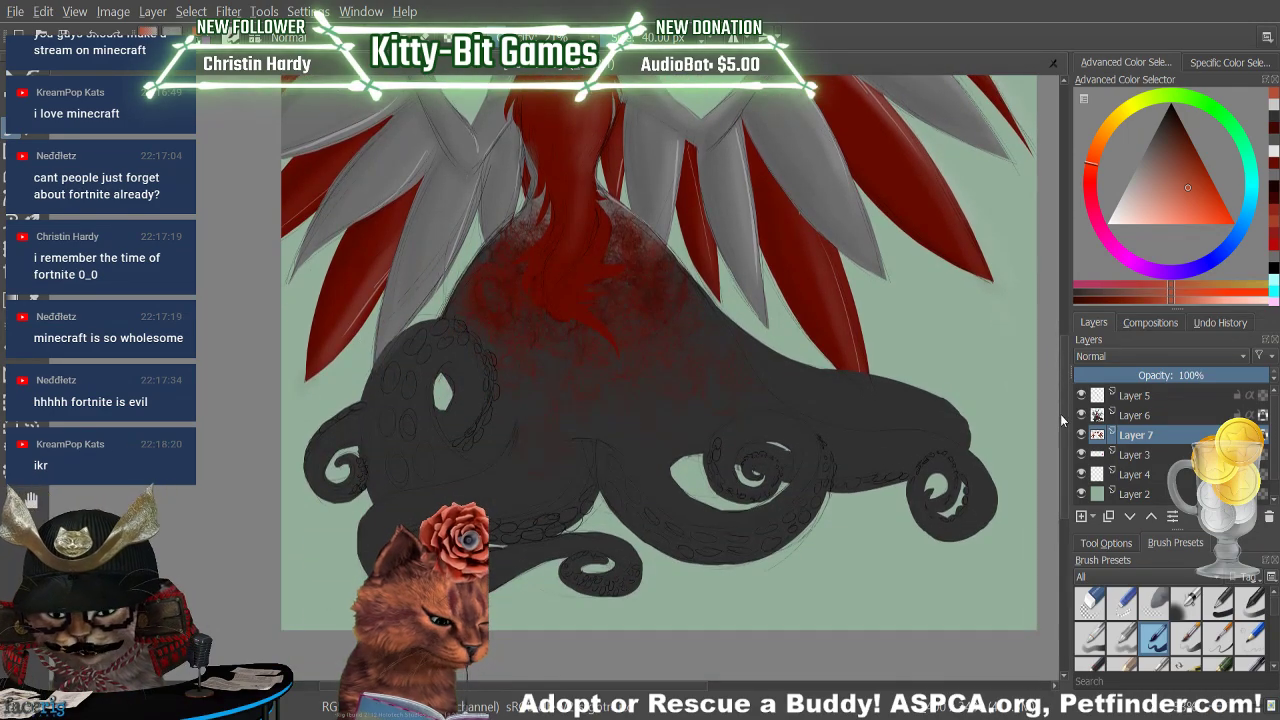
Pick a very dark red and draw the sucker rings along the tentacle undersides on Layer 6
click(30, 298)
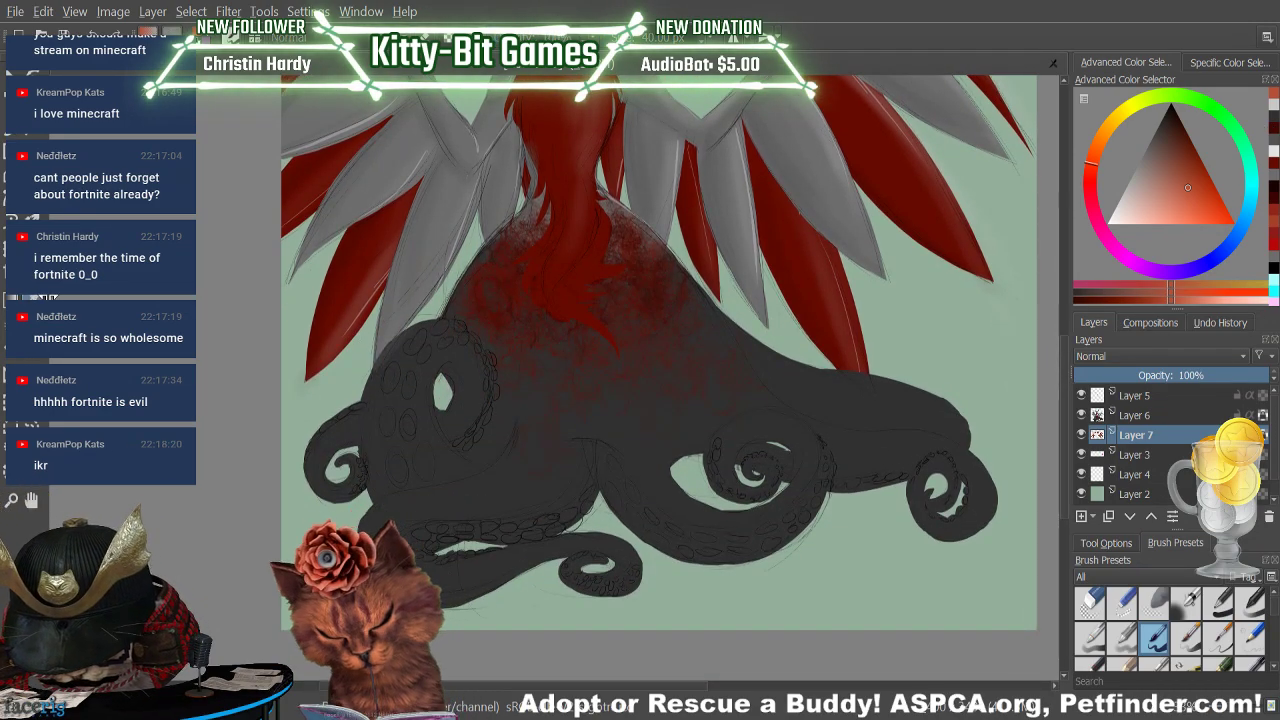
click(540, 480)
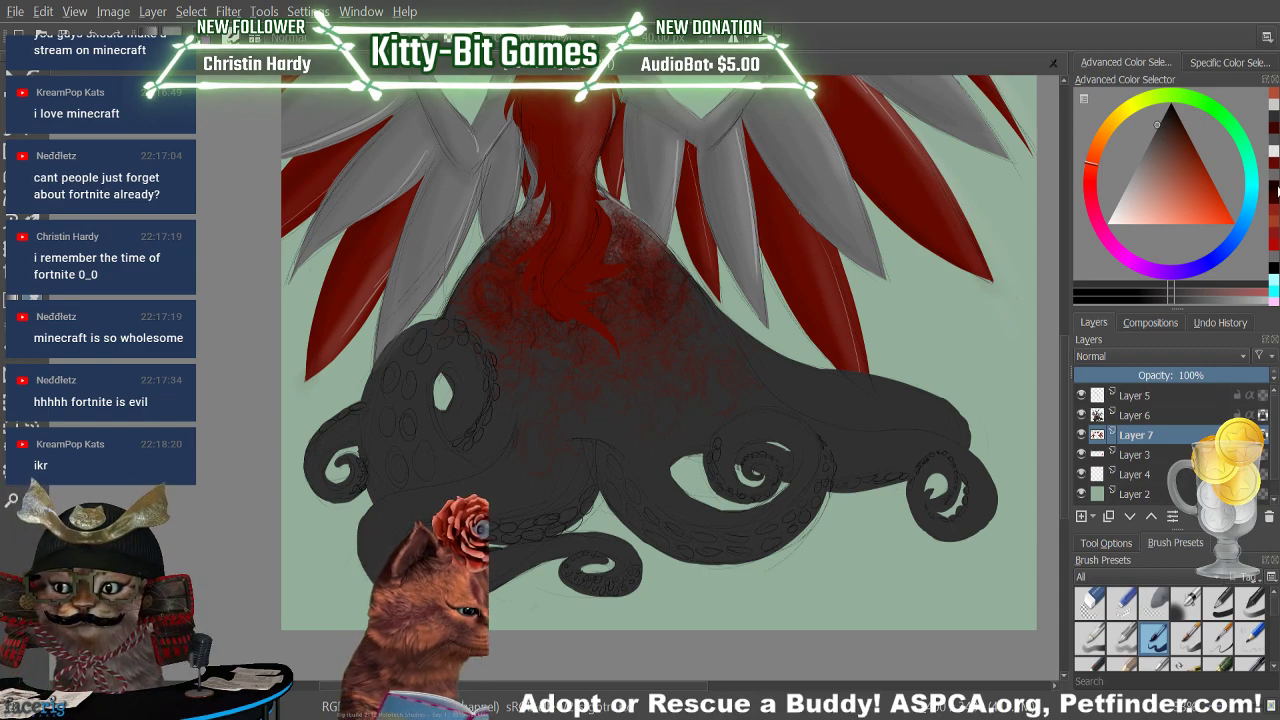
click(1275, 190)
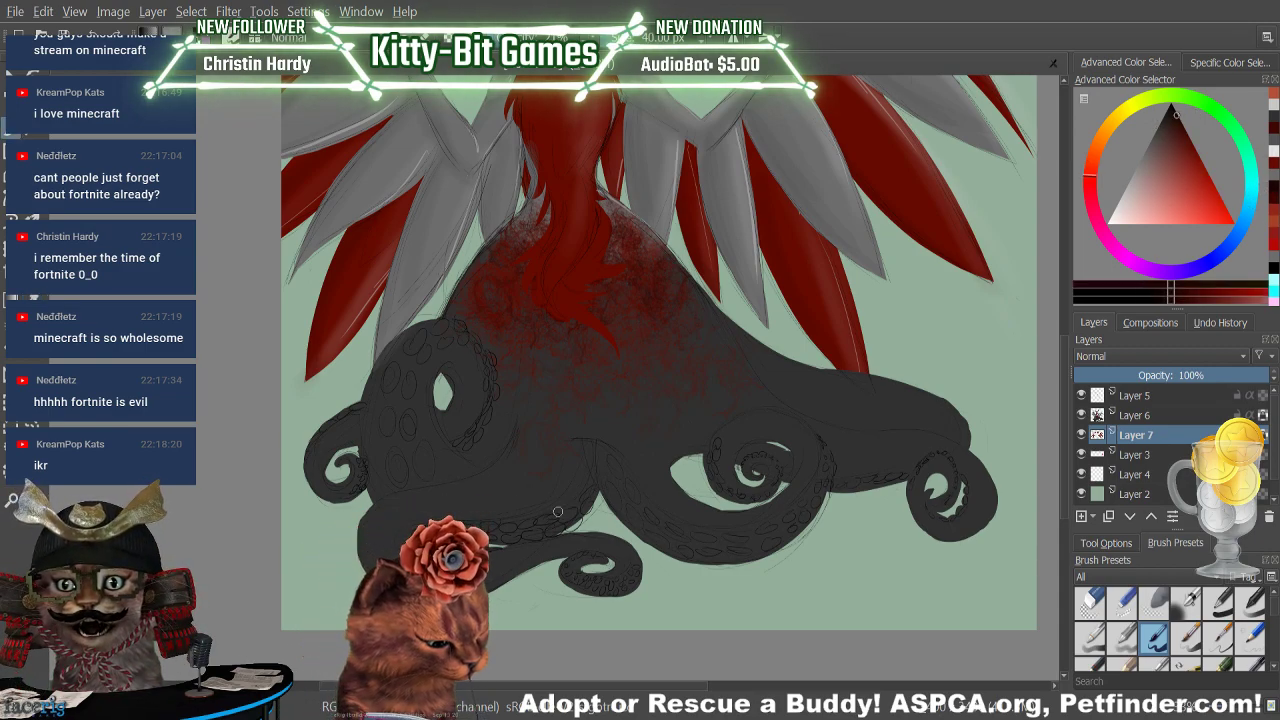
click(1135, 416)
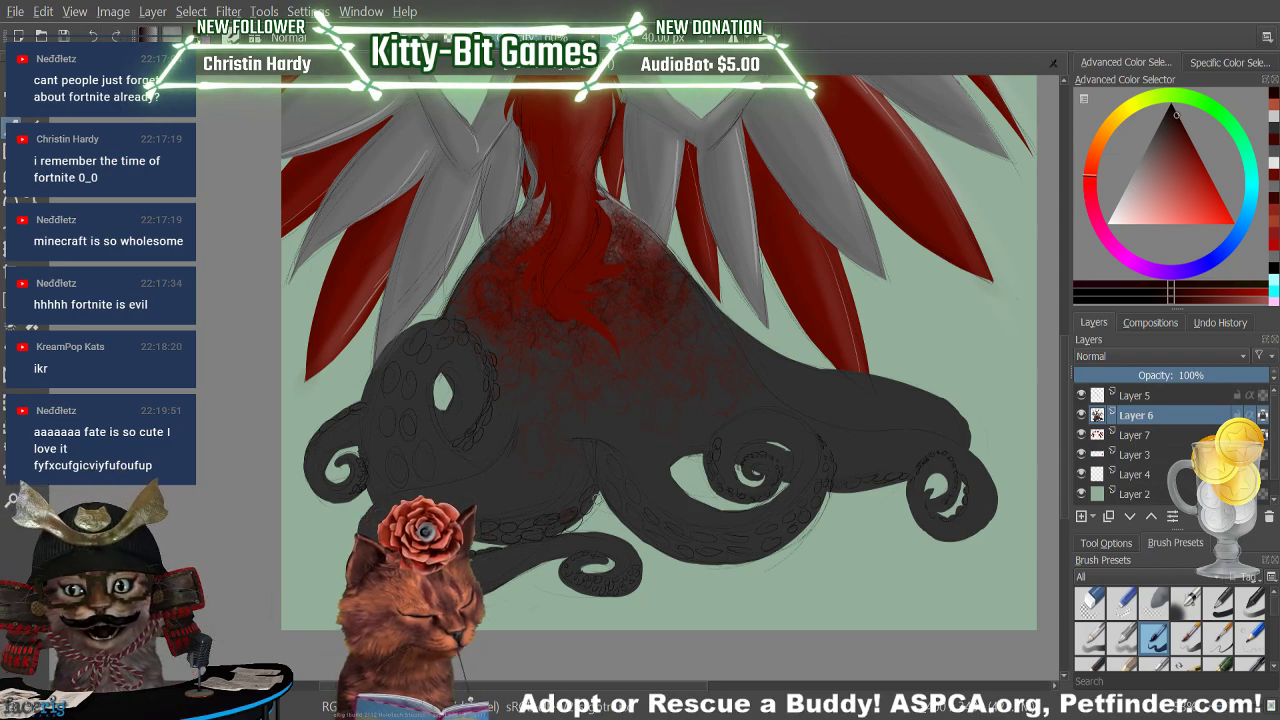
click(1229, 711)
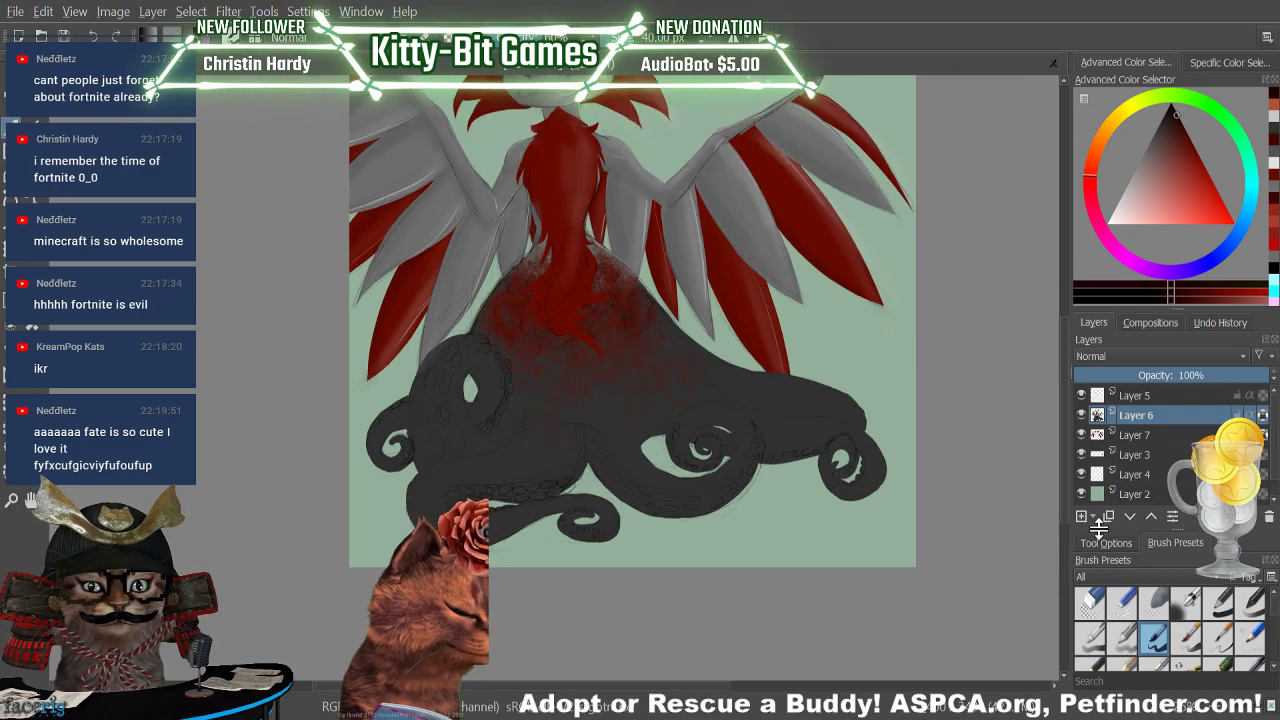
scroll(1058, 474, up, 5)
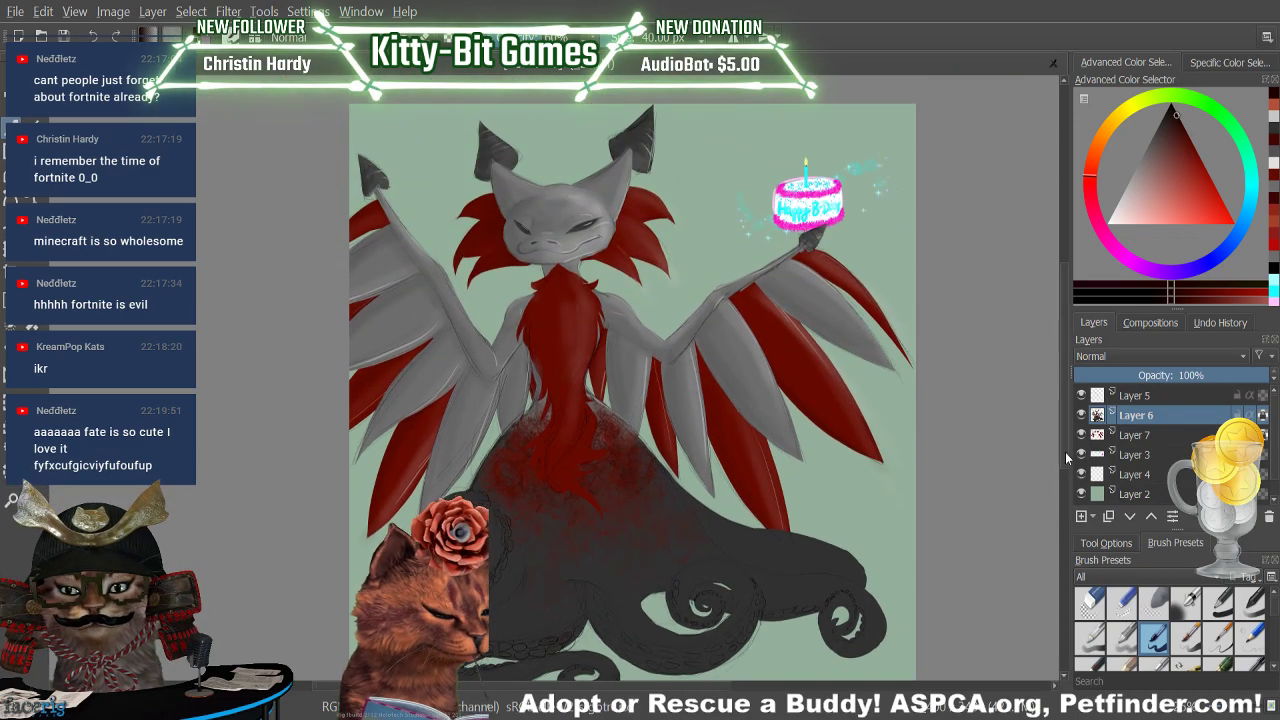
scroll(1060, 460, down, 2)
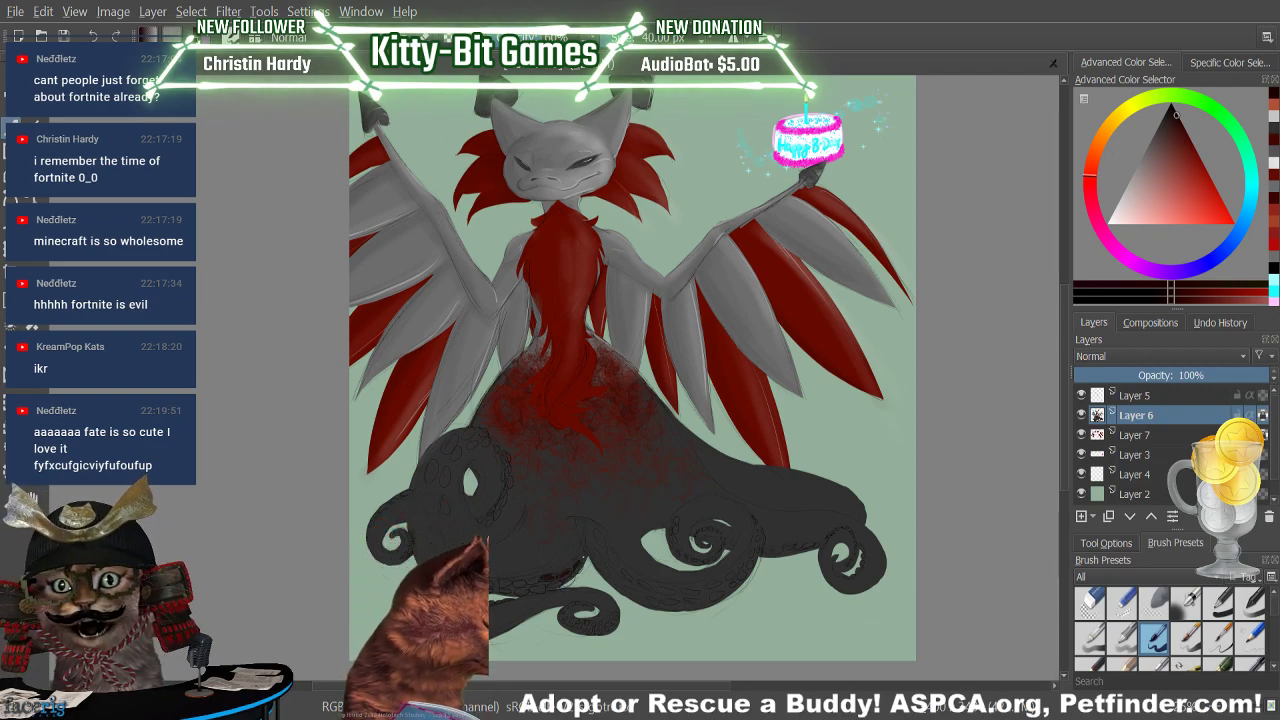
drag(556, 579, 564, 585)
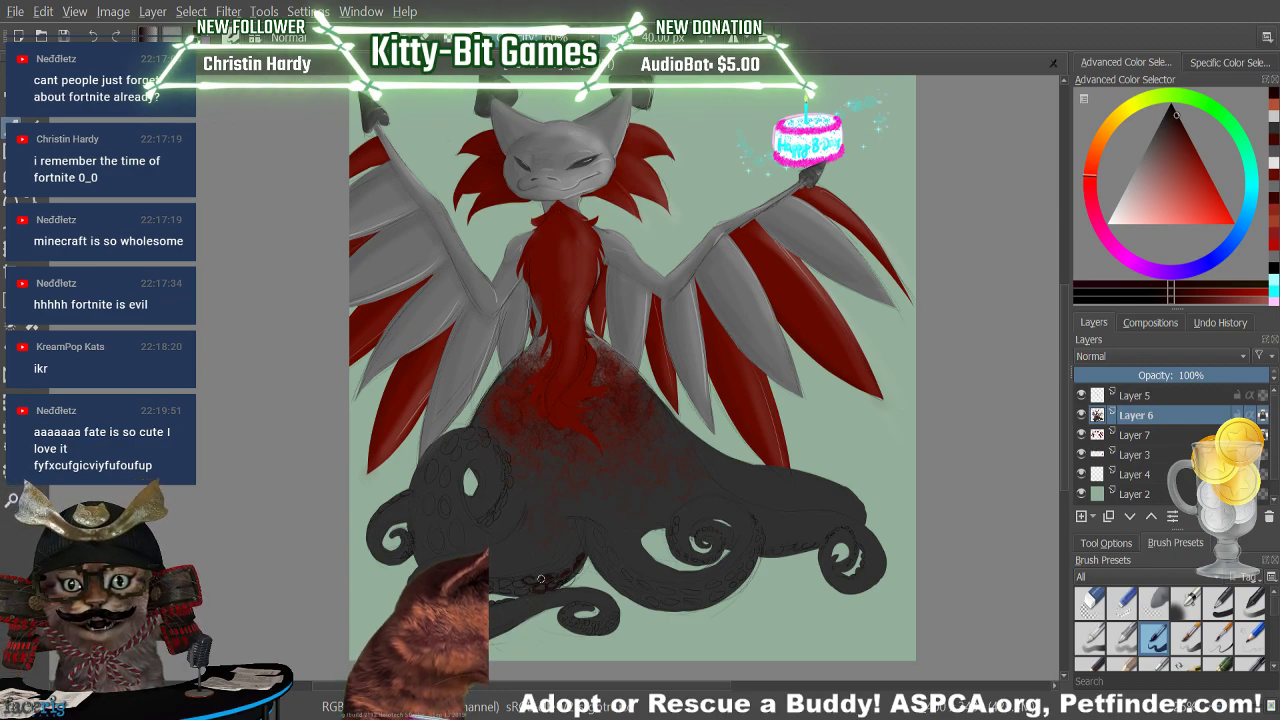
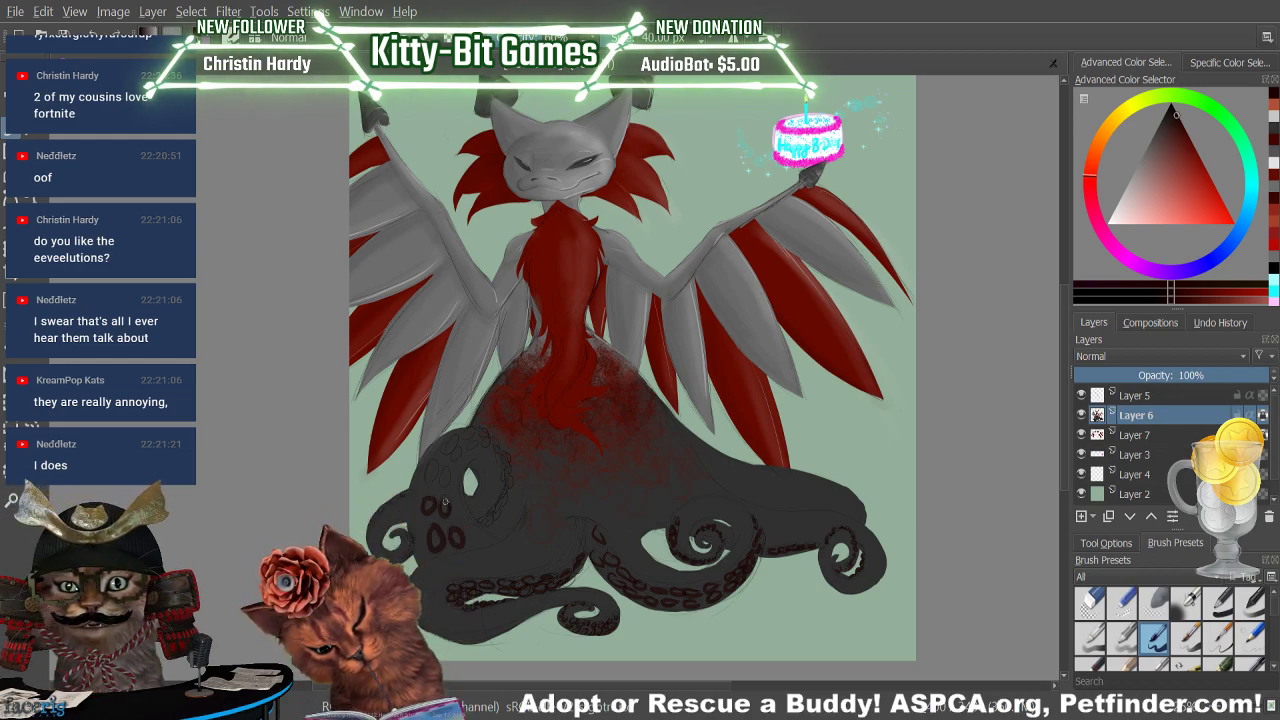
mouse_move(445, 503)
mouse_down()
mouse_move(436, 472)
mouse_move(447, 477)
mouse_move(456, 448)
mouse_move(481, 438)
mouse_move(472, 426)
mouse_up()
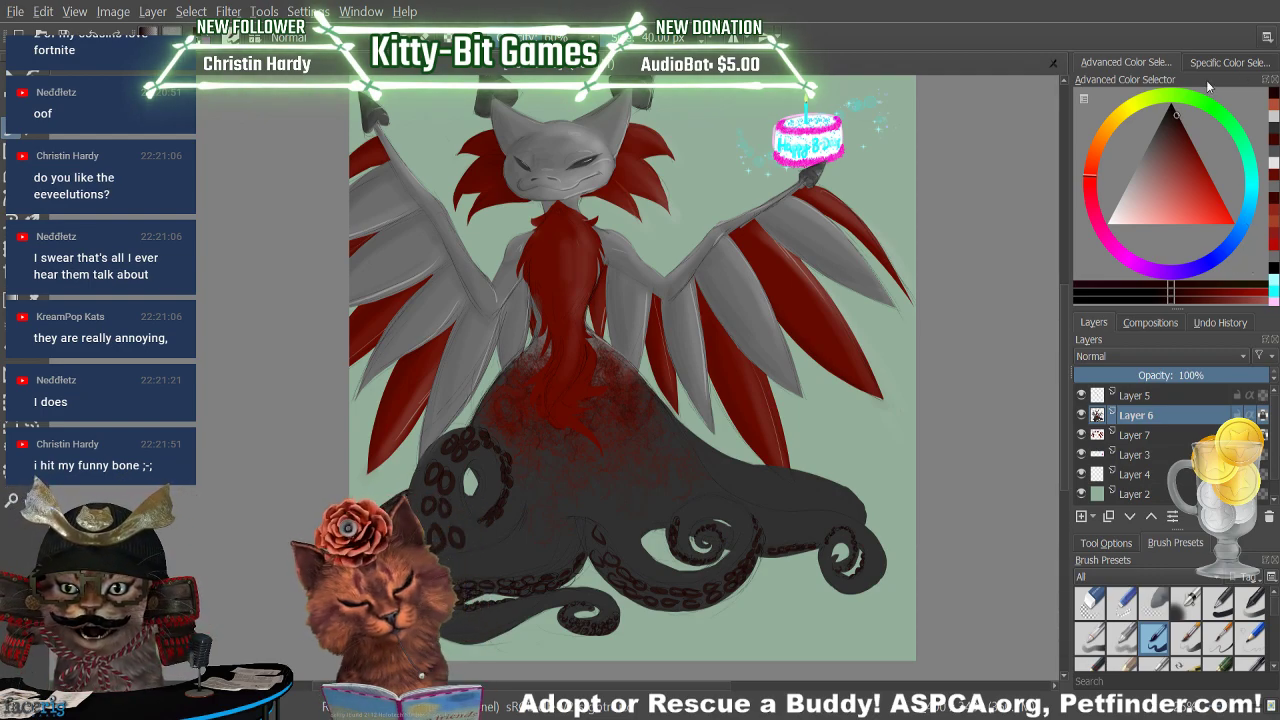
Set the brush size to 52.73 px, shade the tentacle undersides around the suckers with very dark red, and switch to gray
click(1236, 288)
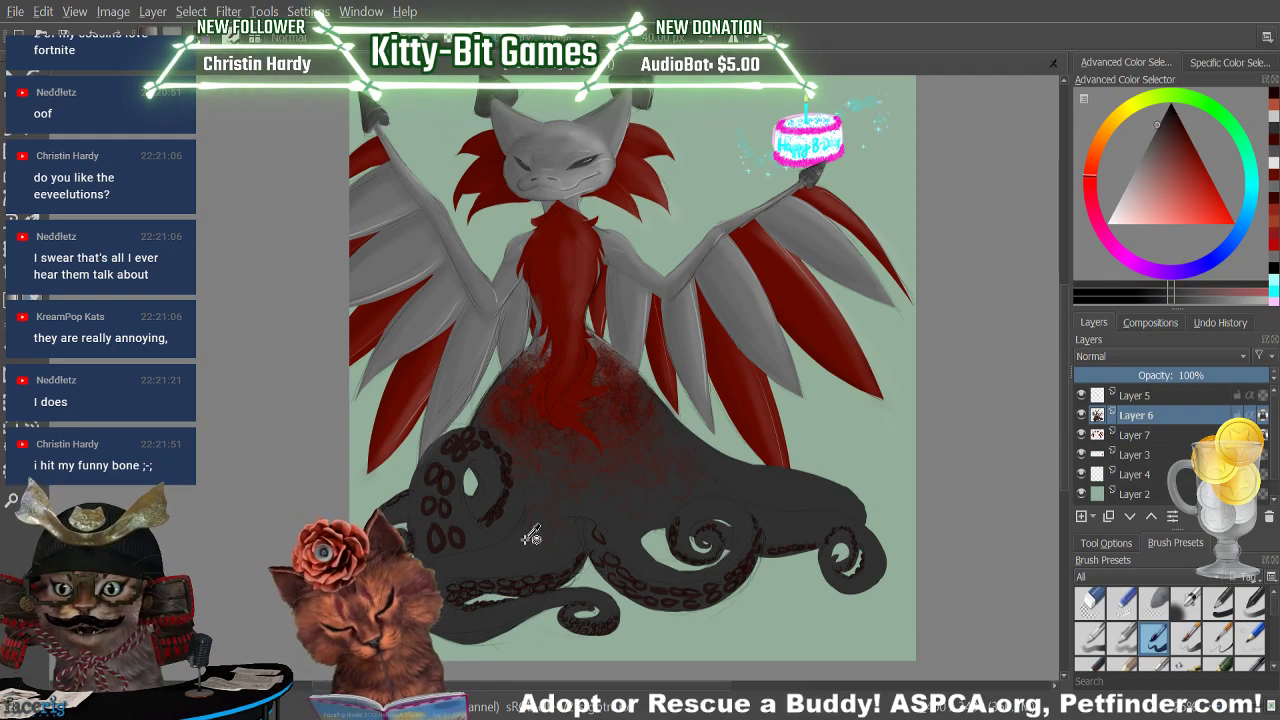
click(1160, 300)
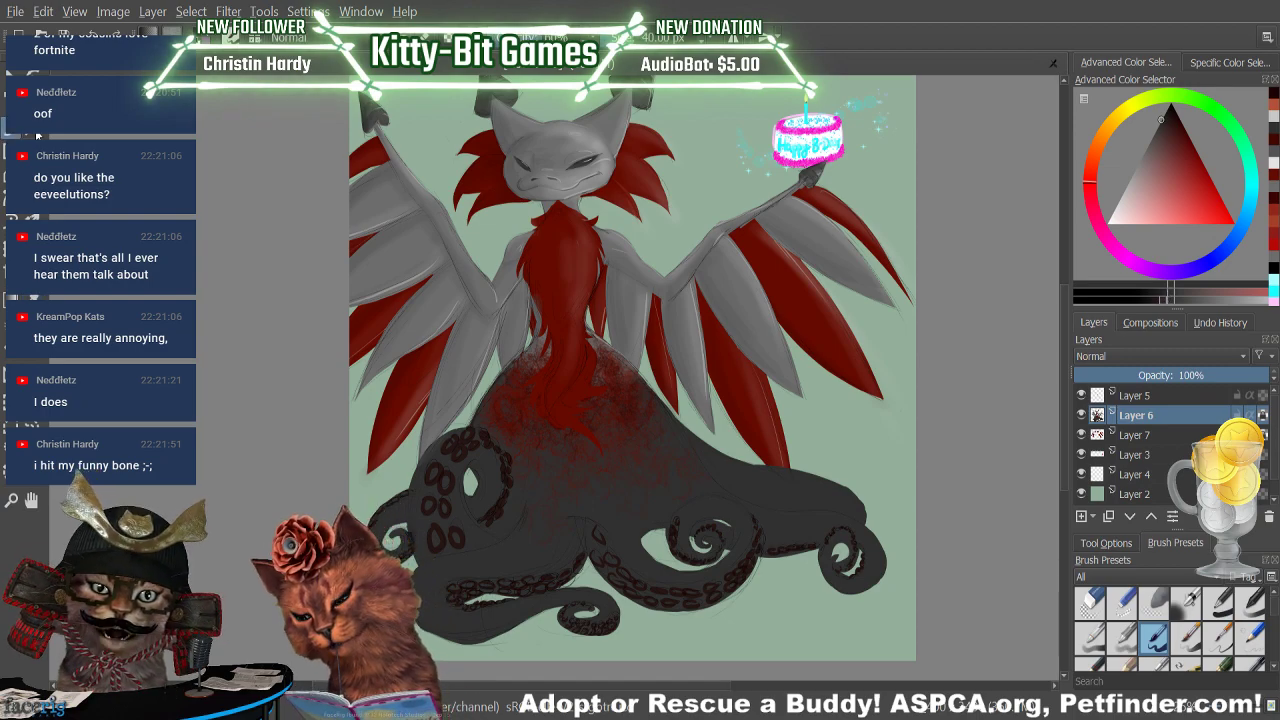
click(646, 37)
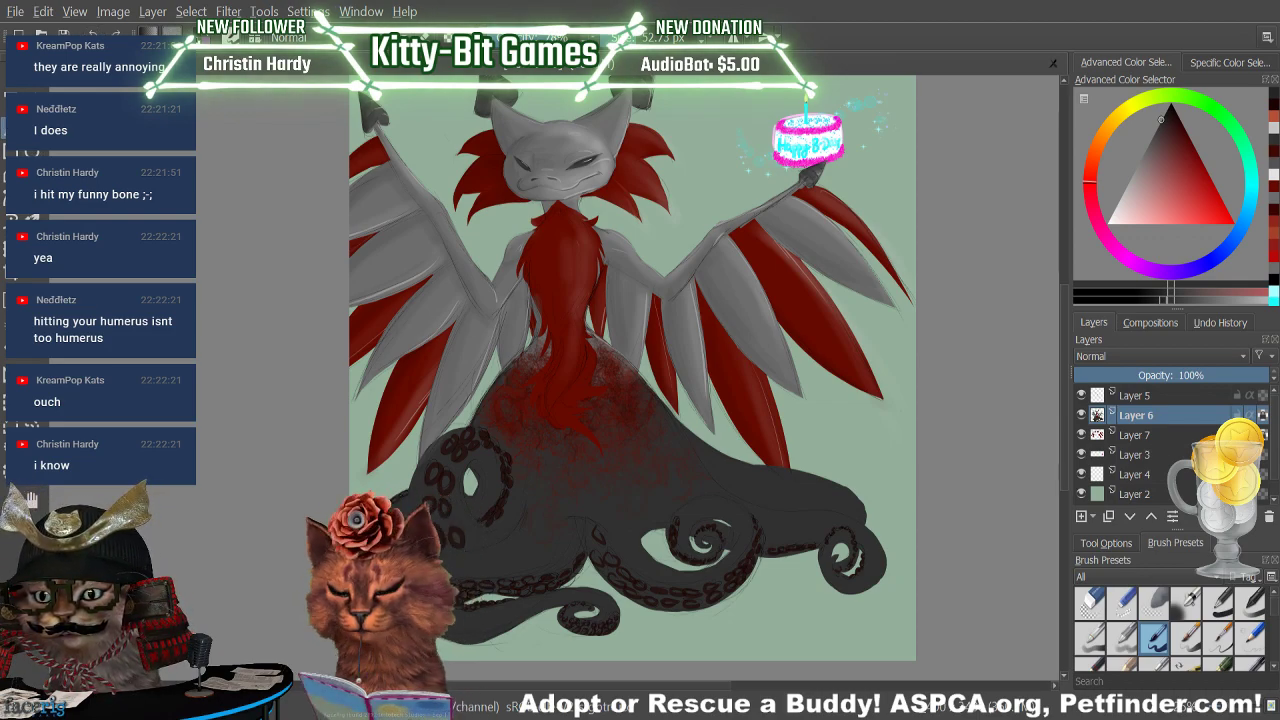
ctrl+click(441, 522)
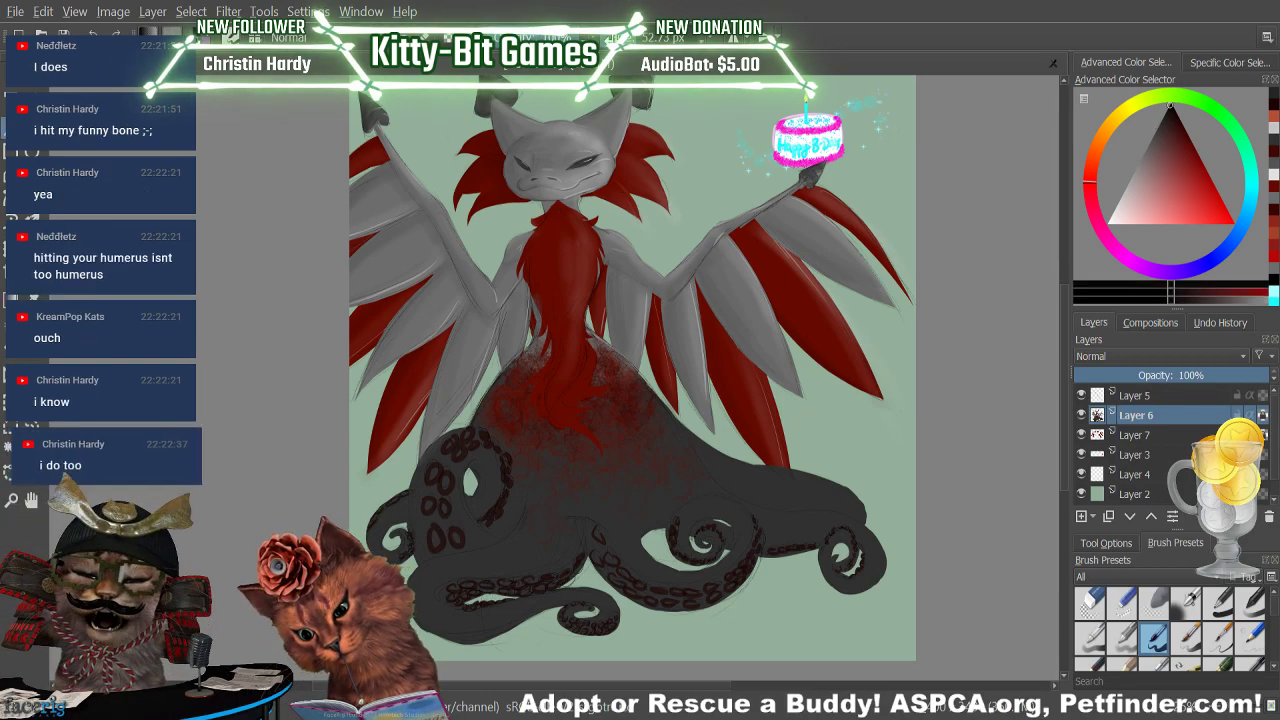
key(ctrl+z)
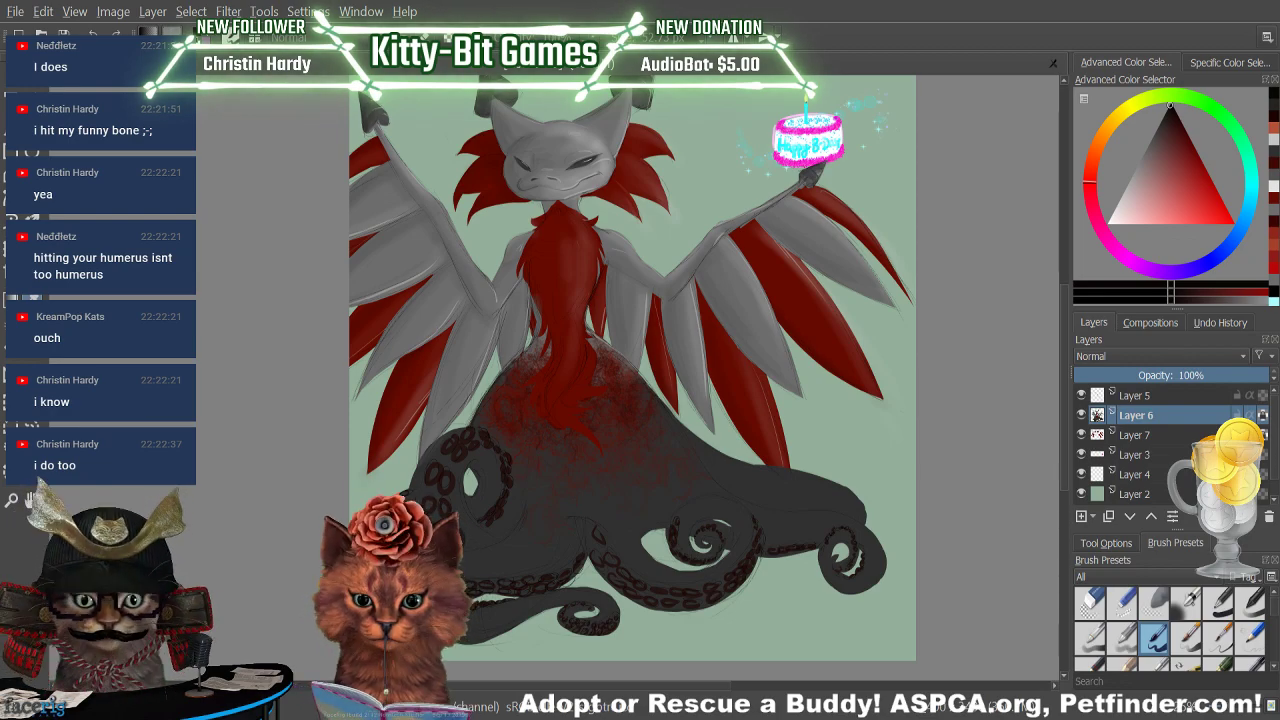
click(449, 459)
key(b)
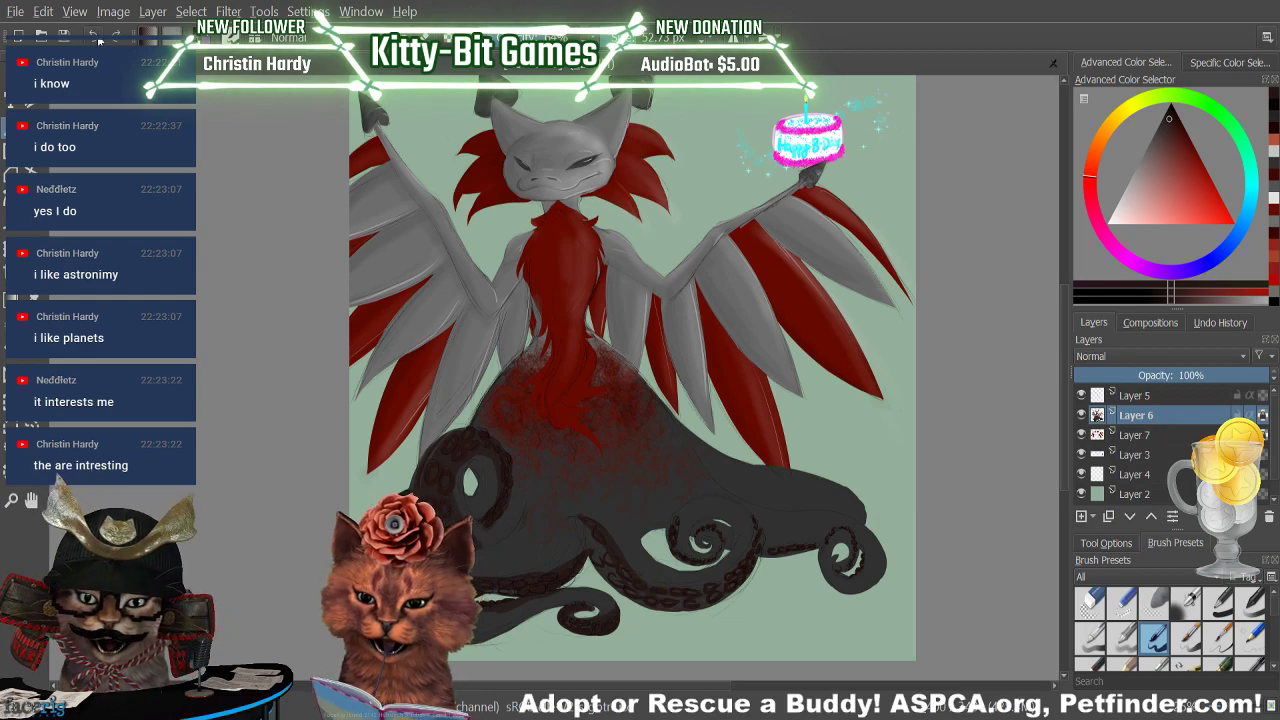
drag(656, 585, 712, 578)
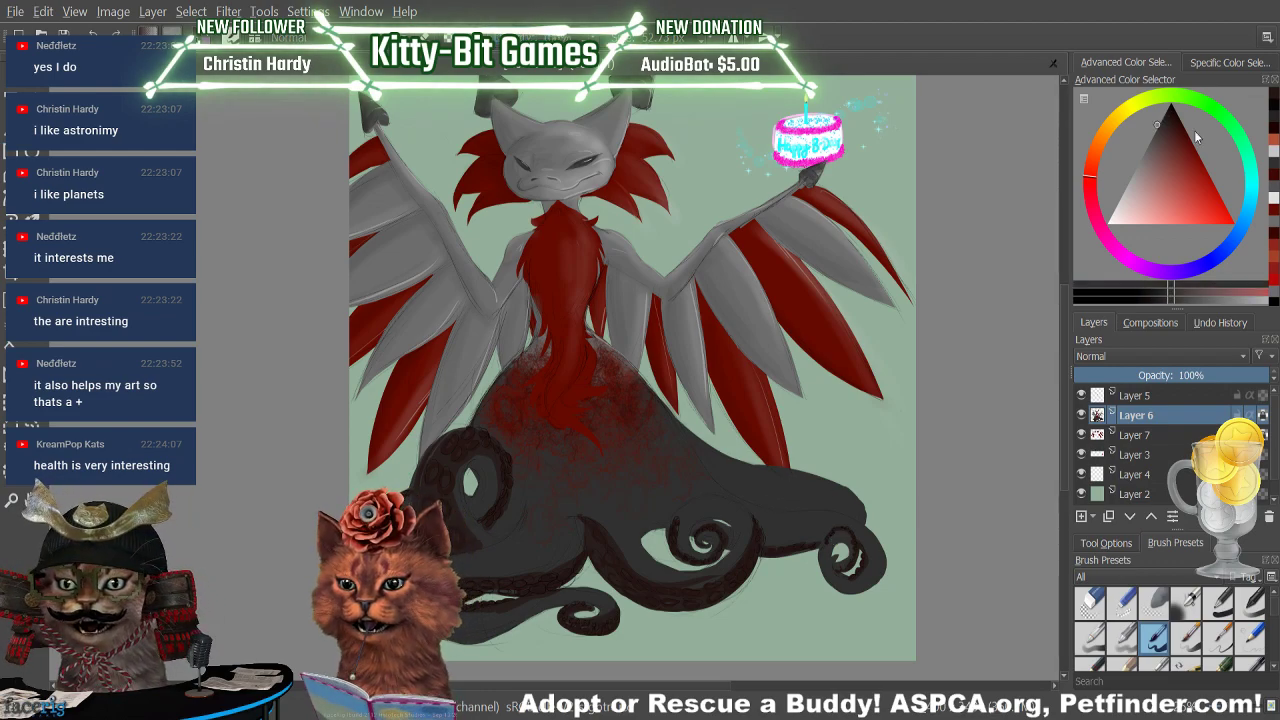
click(1266, 193)
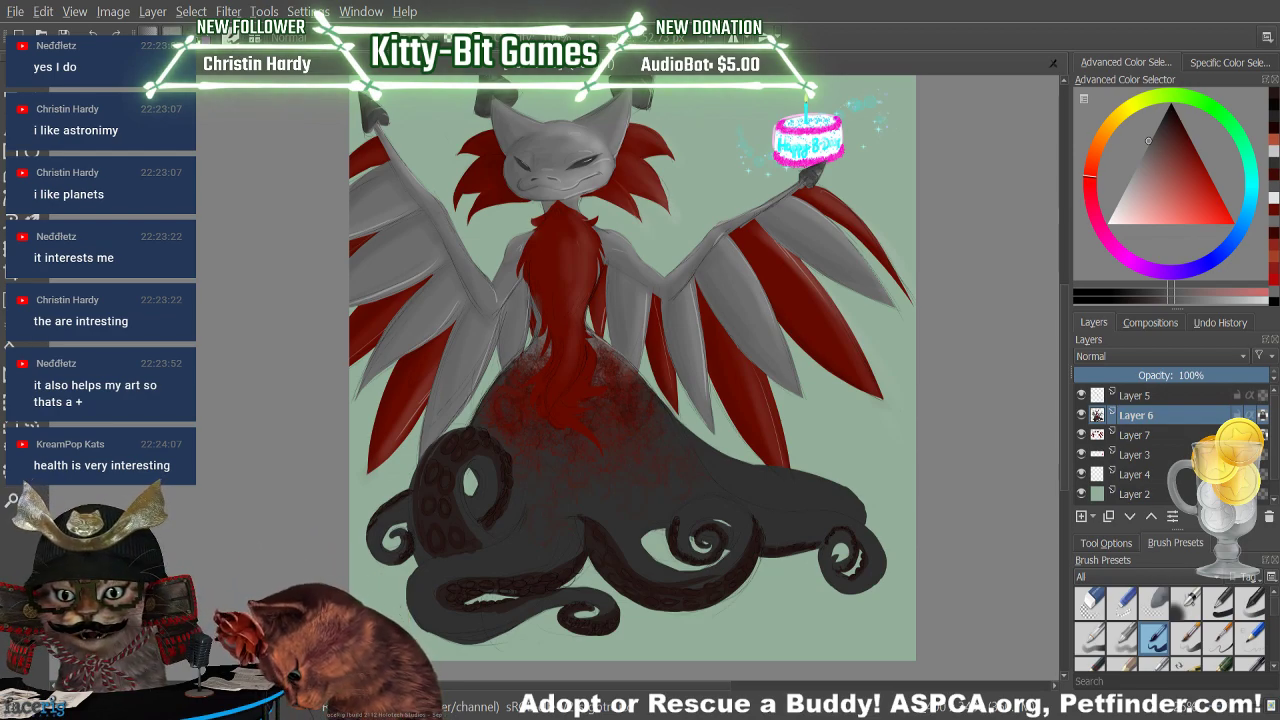
Paint gray highlights and near-black shading along the lower body and tentacles on Layer 6, then switch to the soft airbrush
click(1197, 298)
click(1210, 291)
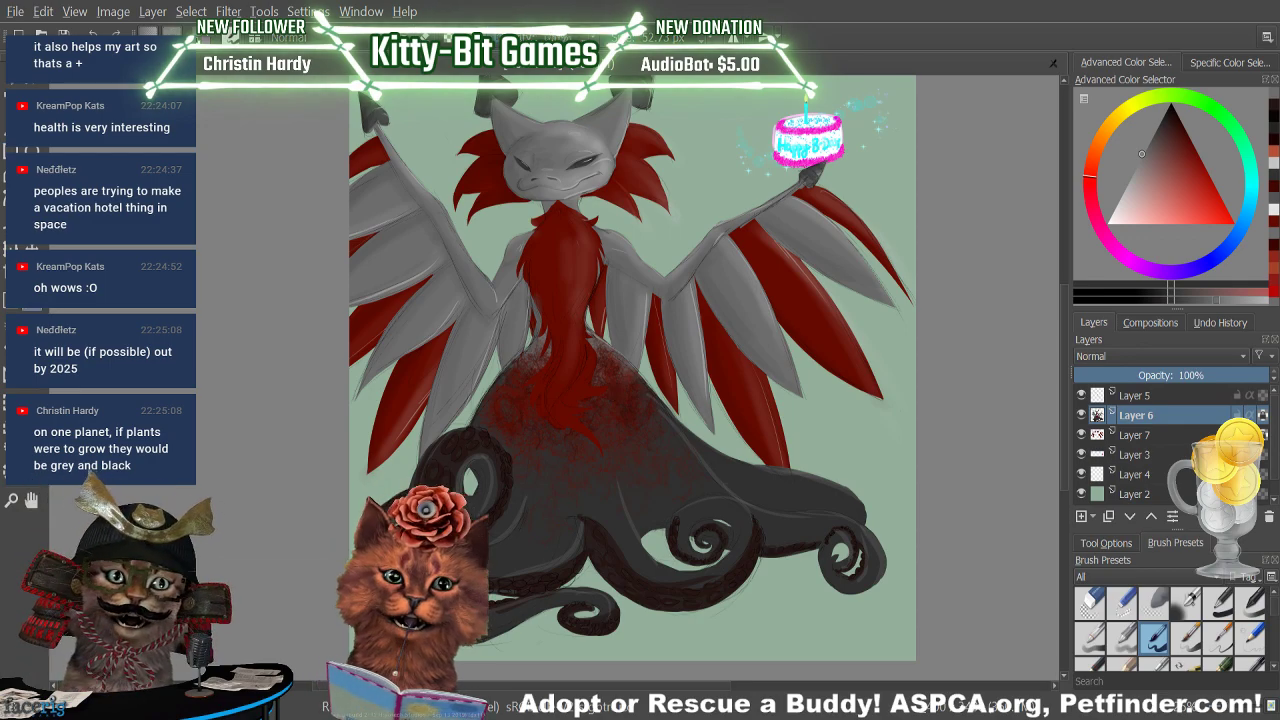
click(516, 554)
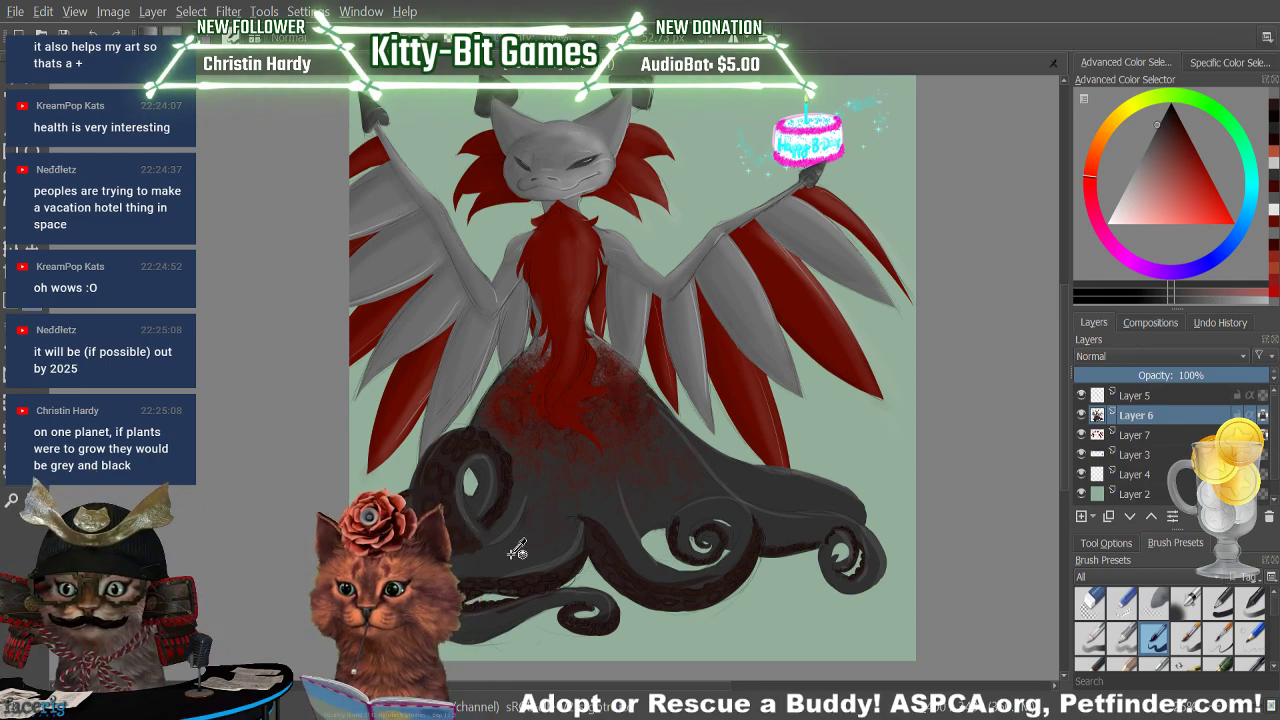
key(b)
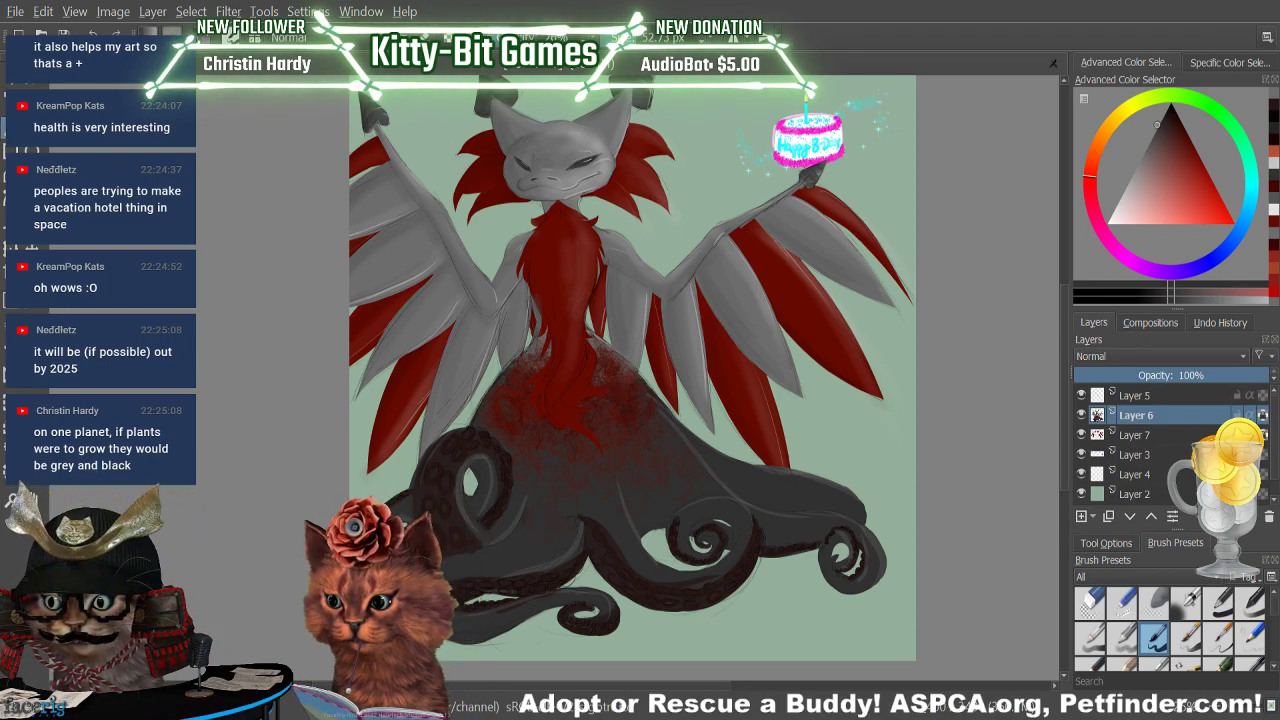
click(1154, 298)
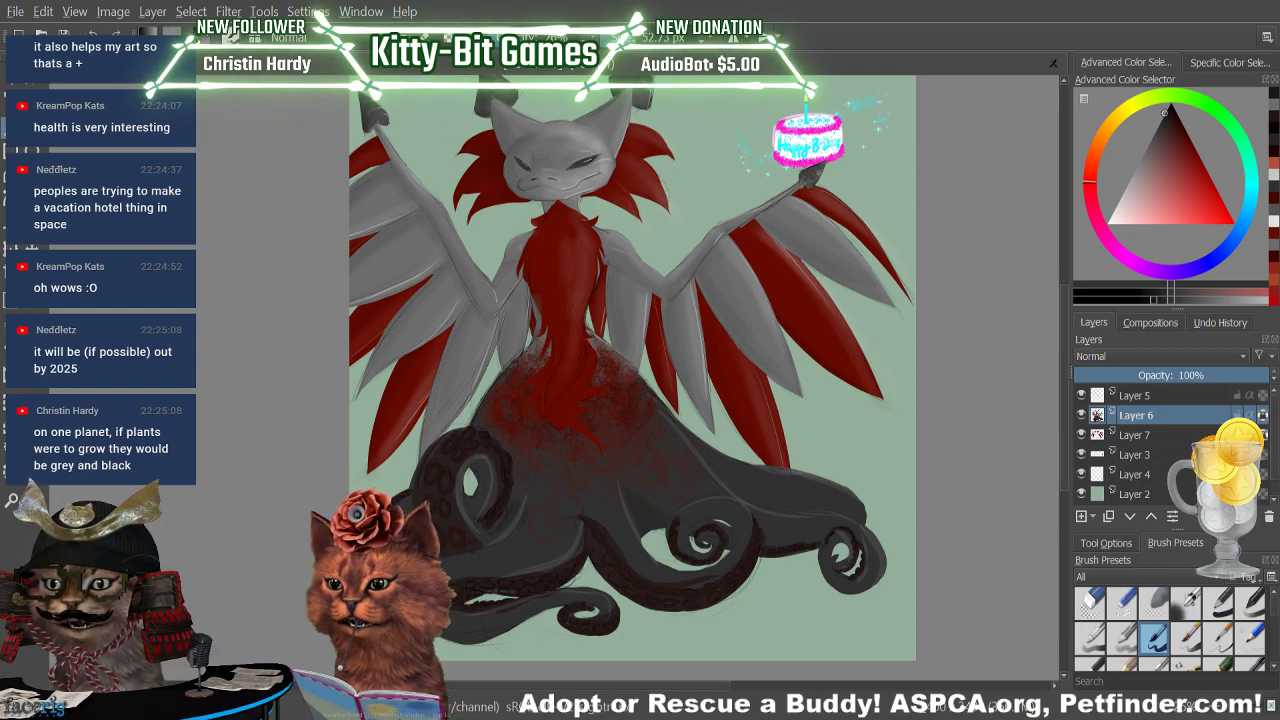
click(1187, 601)
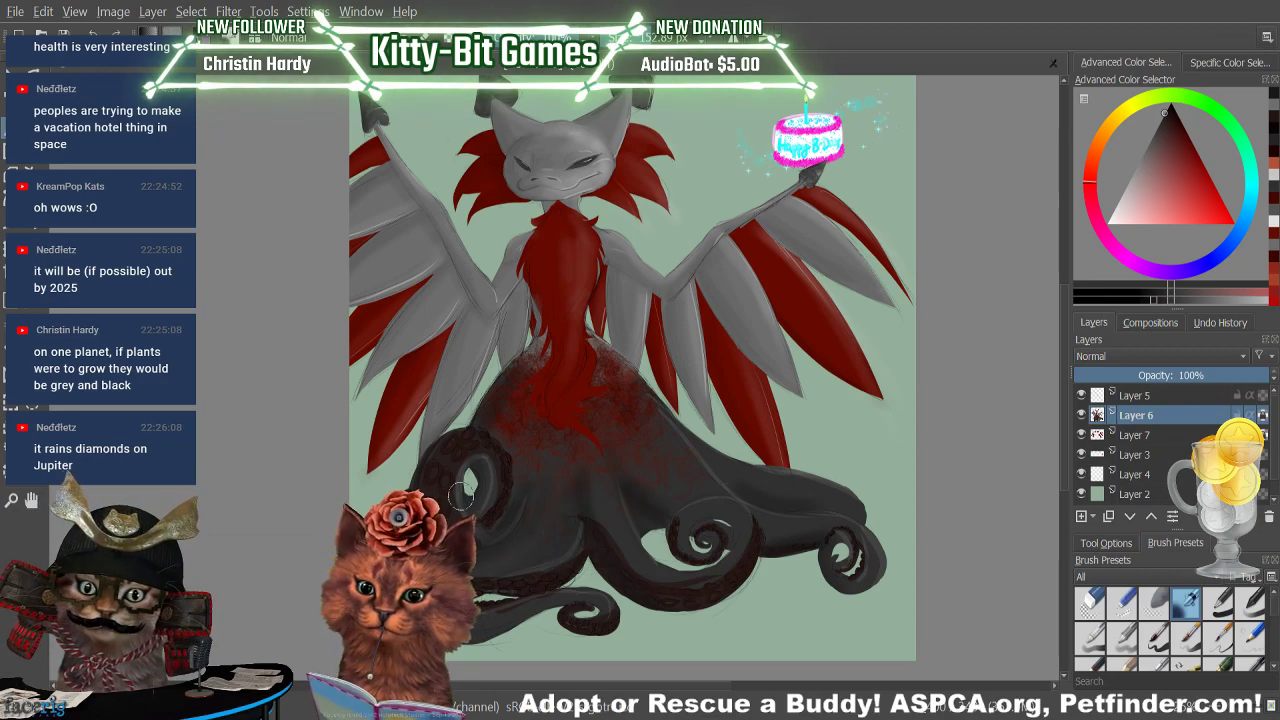
Pick a near-white, set the brush size to 13.16 px, and draw thin highlight strokes along the lower body and tentacle edges
click(1273, 106)
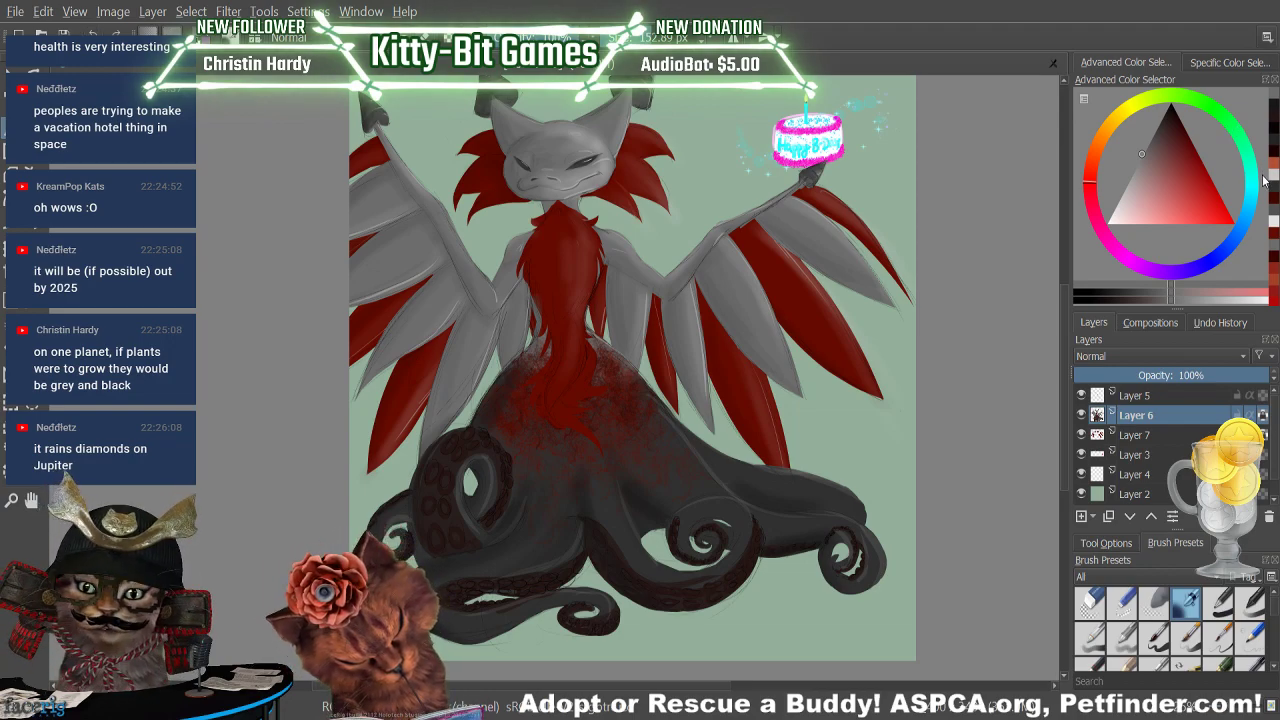
click(1260, 299)
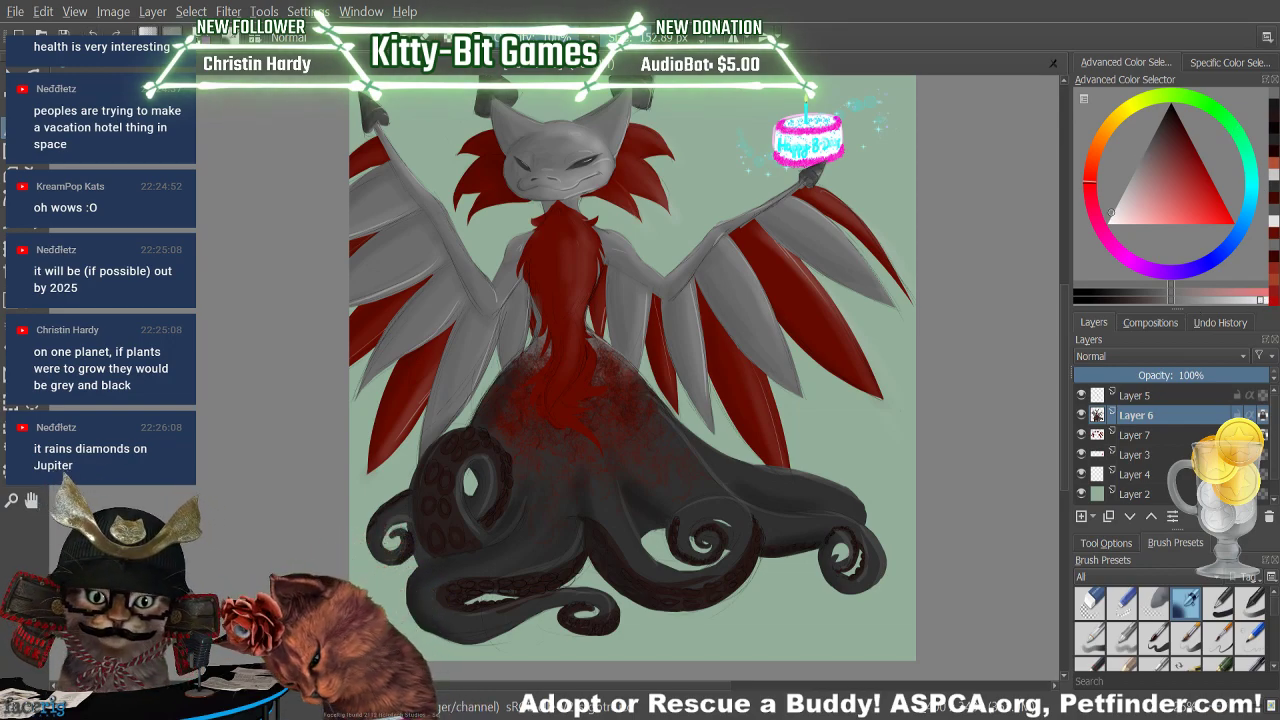
click(1158, 640)
drag(662, 405, 742, 466)
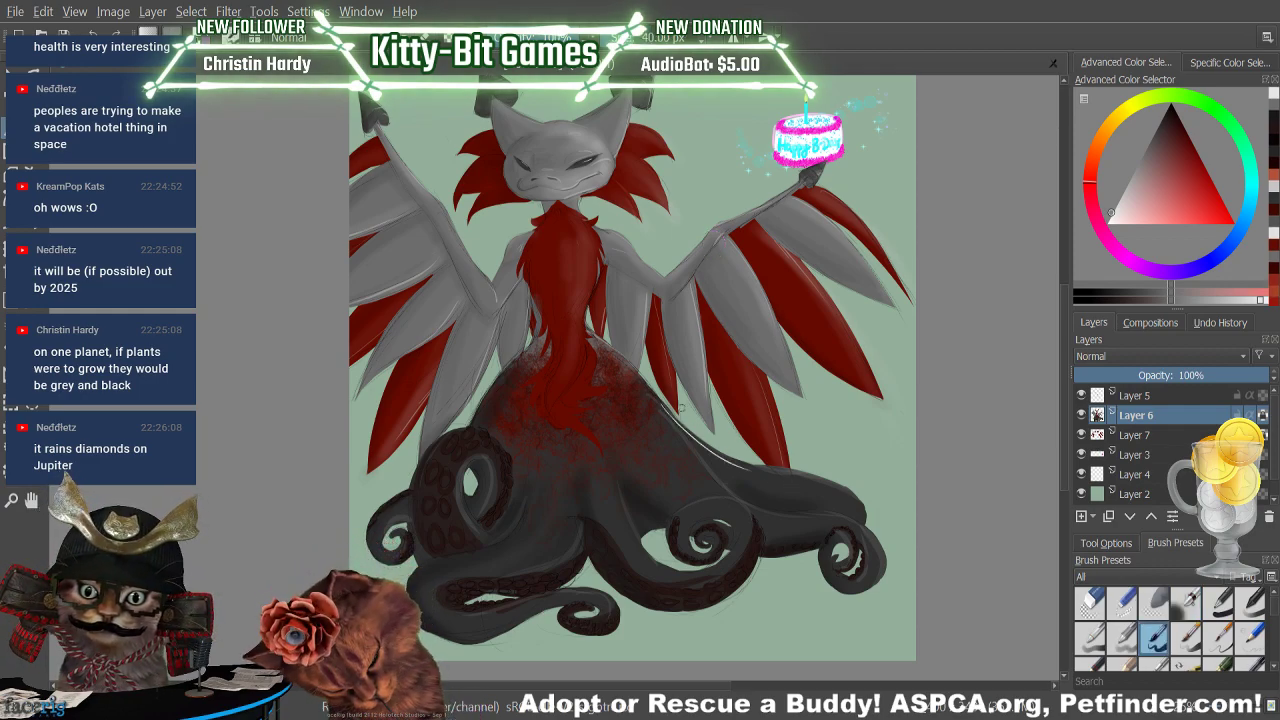
key(ctrl+z)
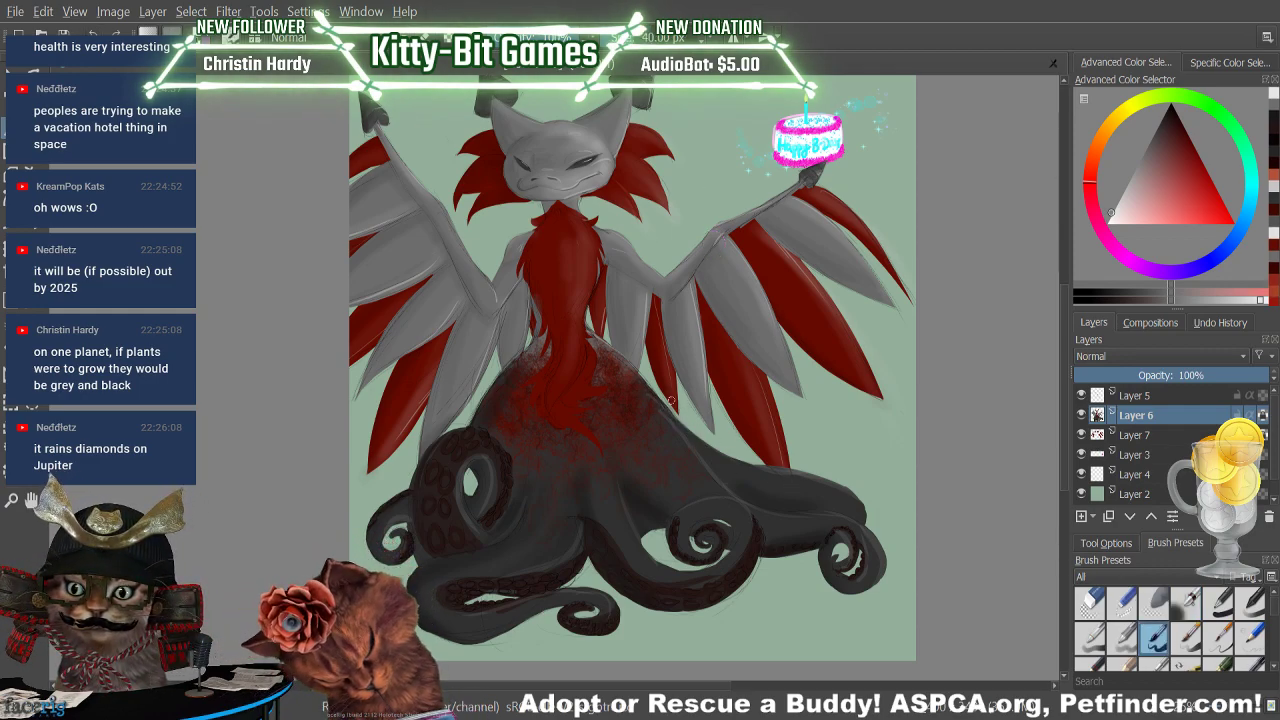
click(644, 37)
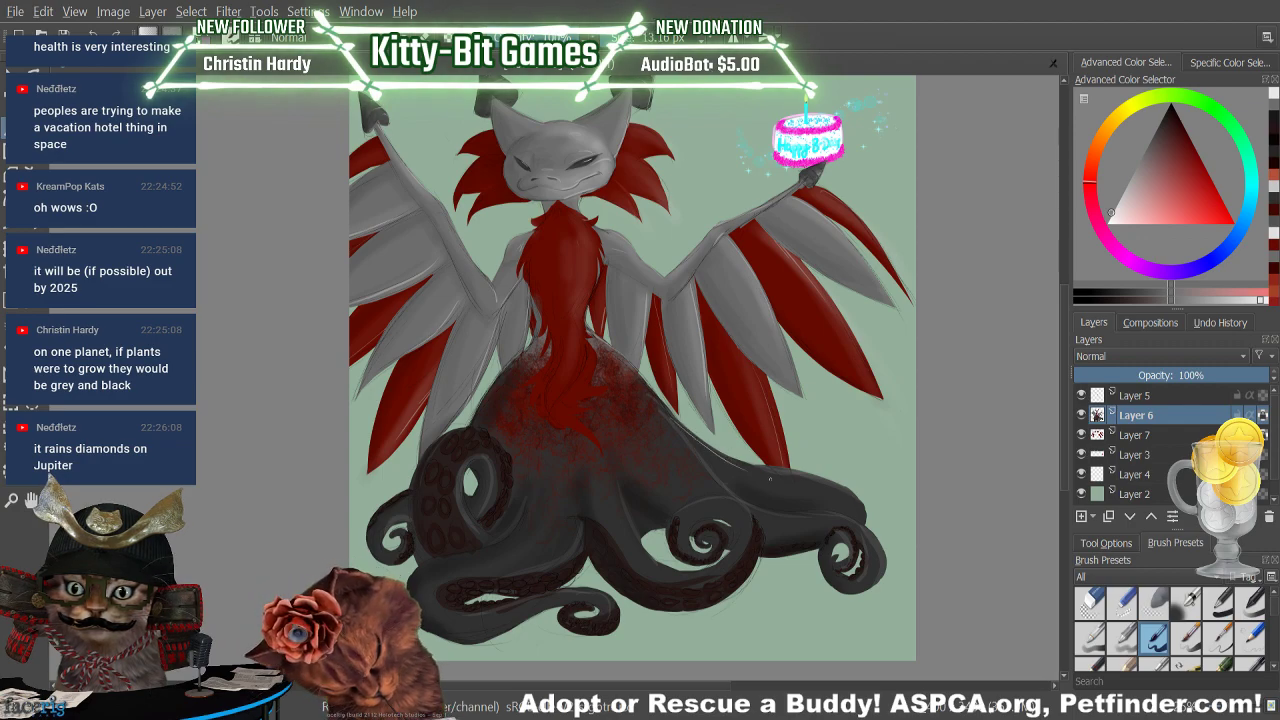
key(ctrl+z)
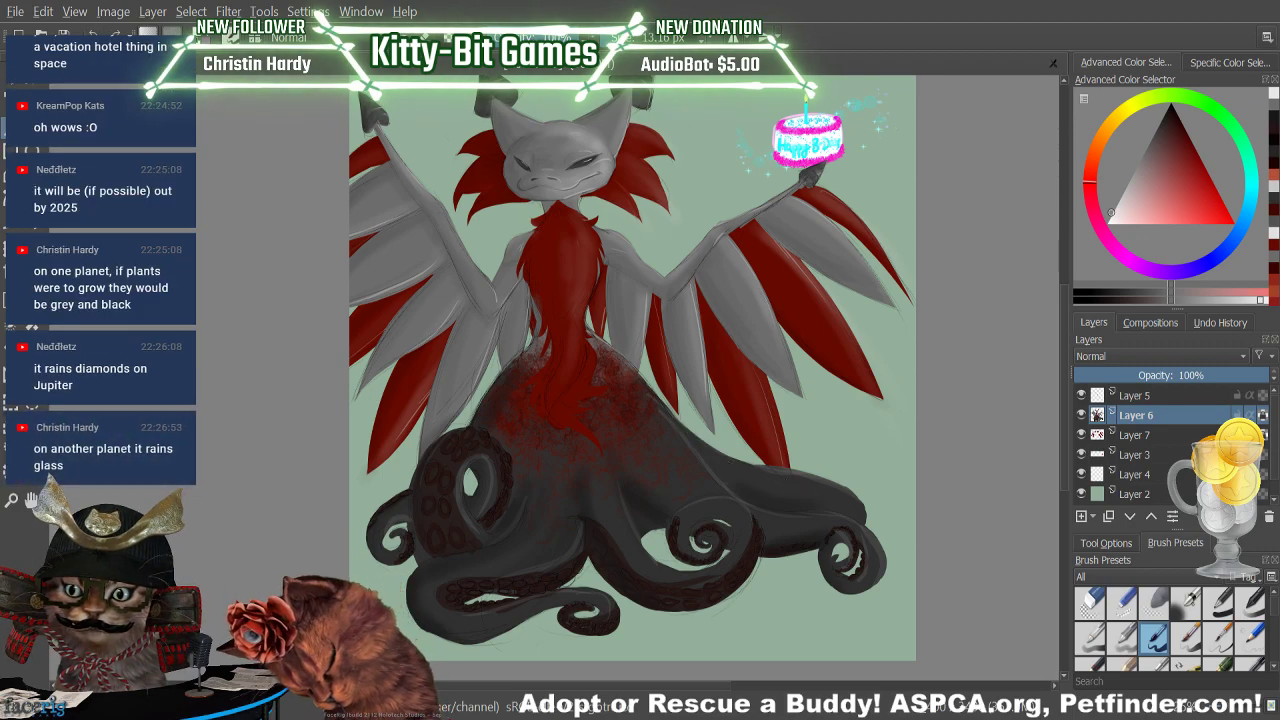
mouse_move(724, 484)
mouse_down()
mouse_move(779, 513)
mouse_move(860, 512)
mouse_move(871, 590)
mouse_up()
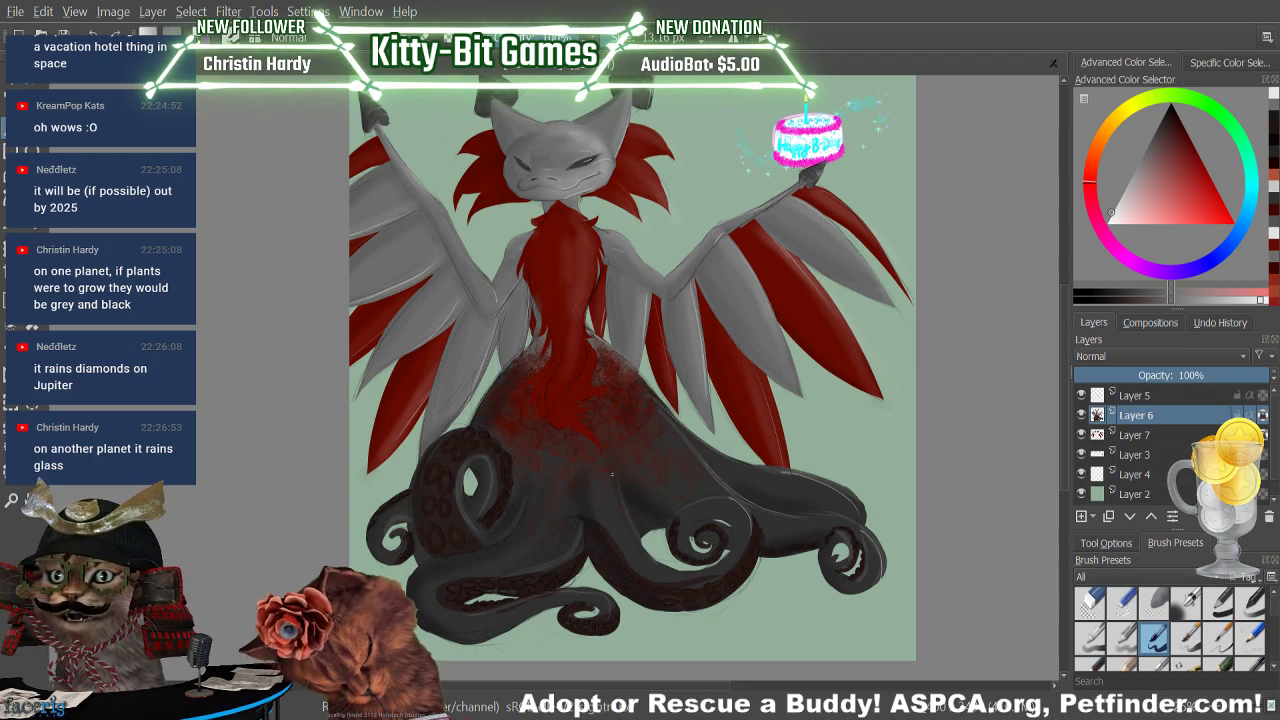
drag(547, 553, 578, 506)
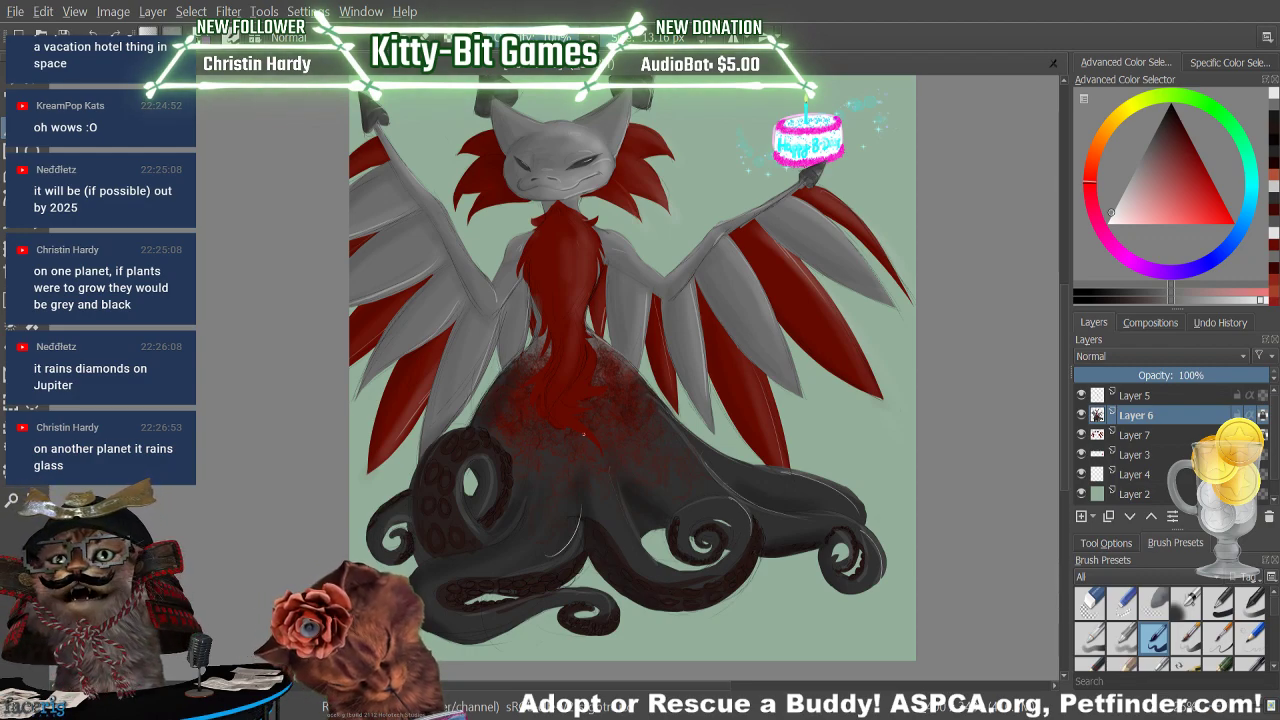
drag(495, 527, 509, 477)
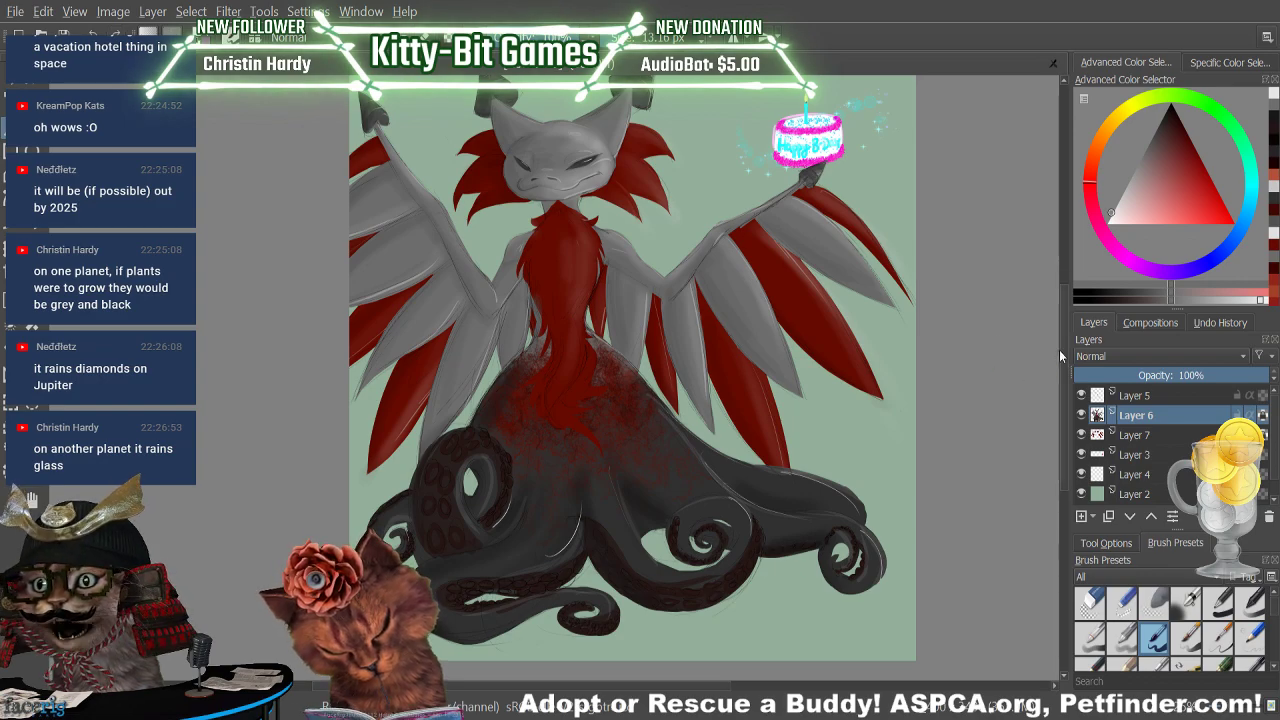
Draw a tiny near-black face on the birthday candle's flame on Layer 5 and sample the flame's yellow
mouse_move(1060, 350)
mouse_down()
mouse_move(1064, 311)
mouse_move(1061, 346)
mouse_up()
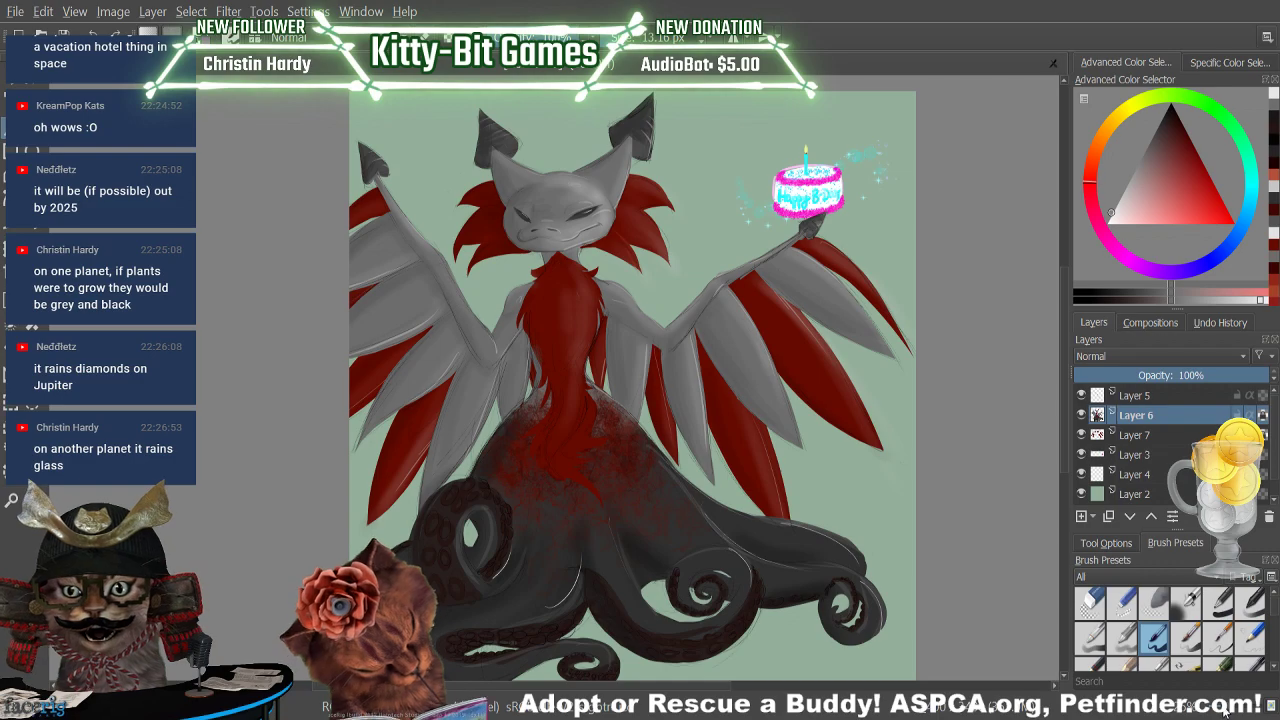
key(ctrl+plus)
drag(1060, 325, 1064, 226)
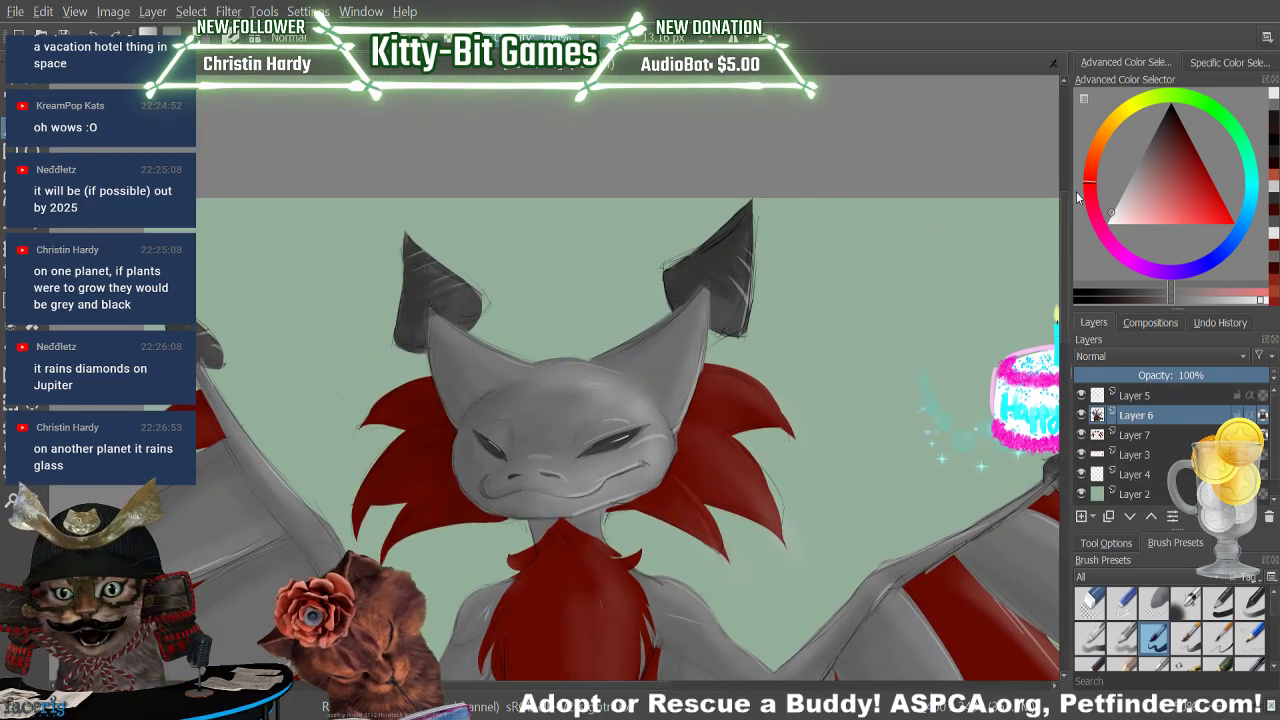
drag(606, 686, 752, 686)
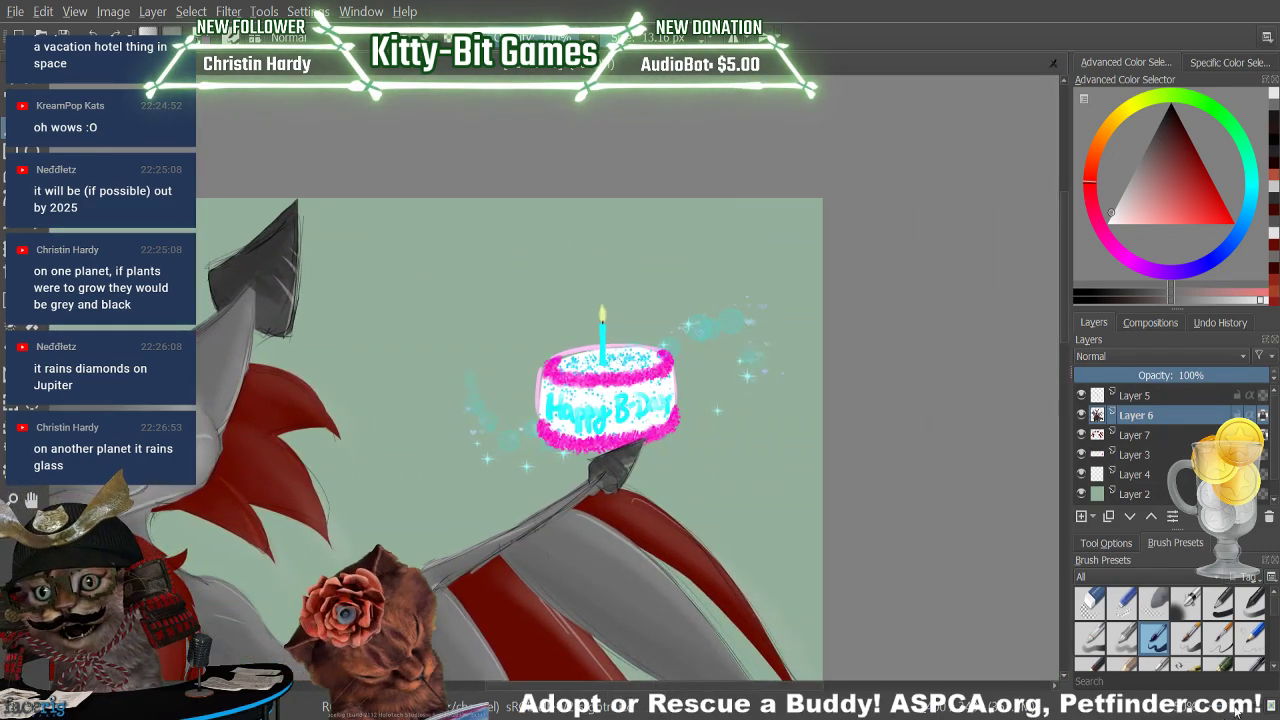
key(plus)
key(plus)
key(plus)
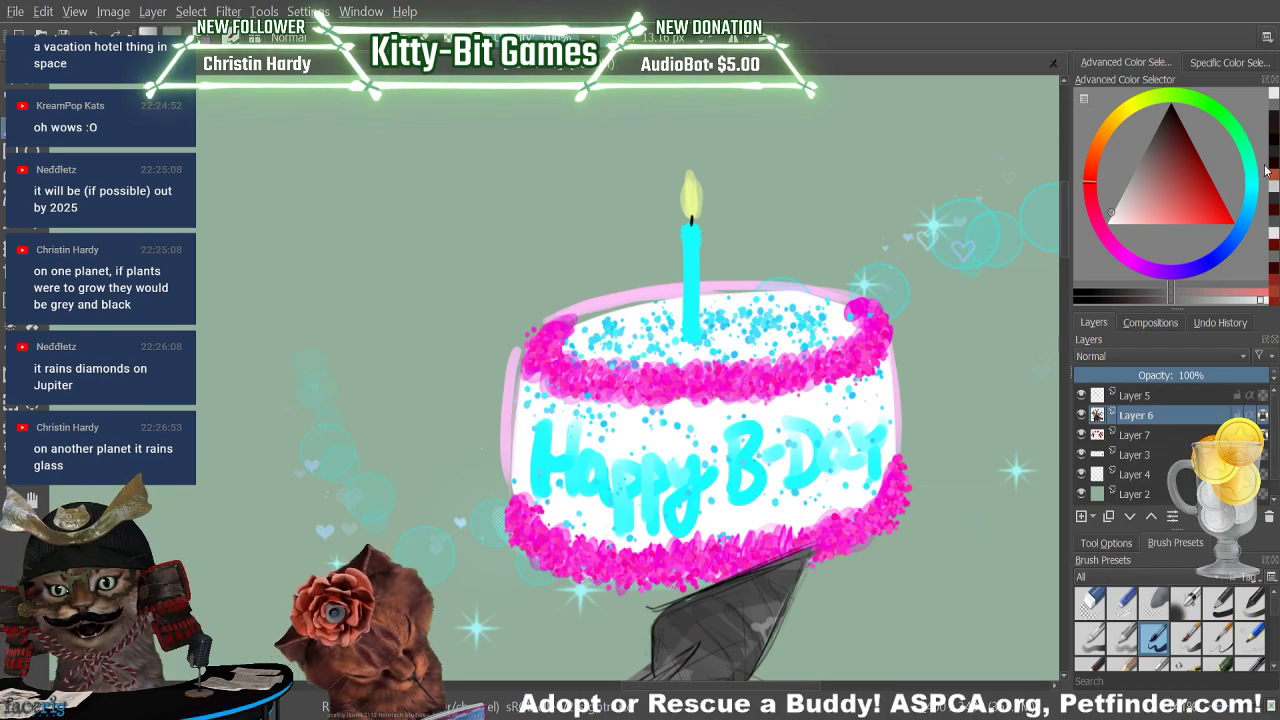
click(1273, 119)
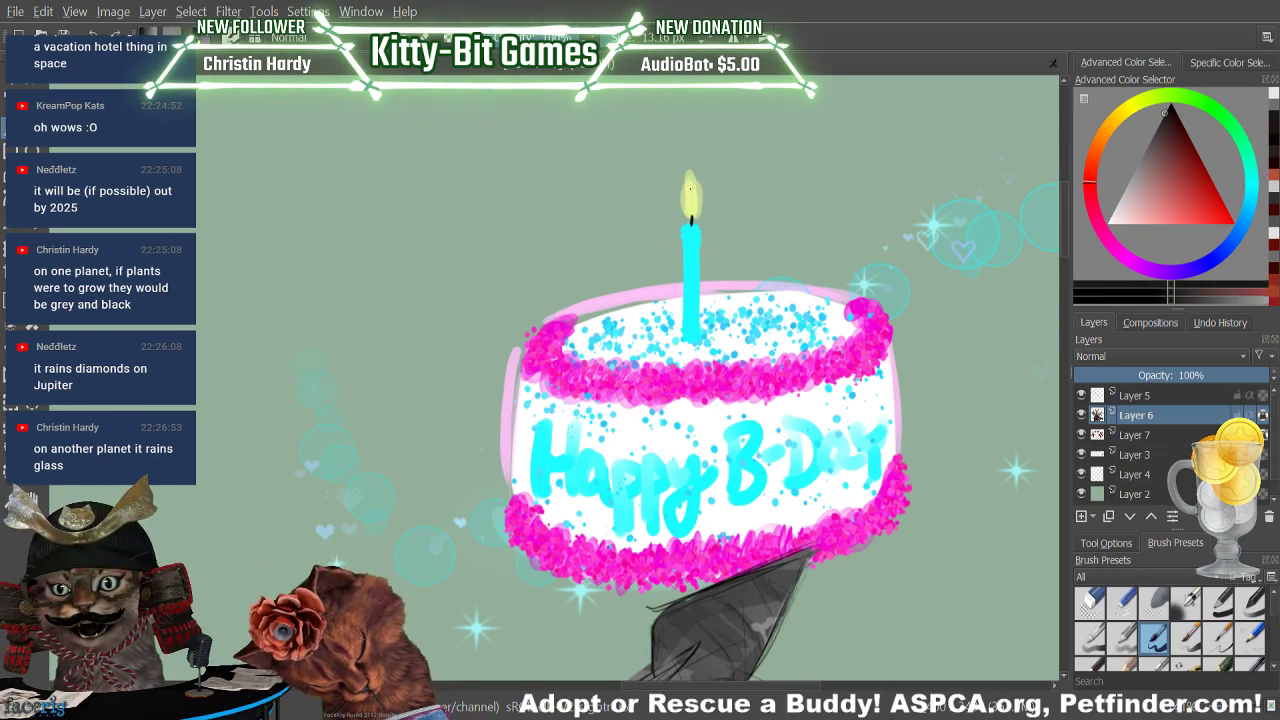
click(1142, 397)
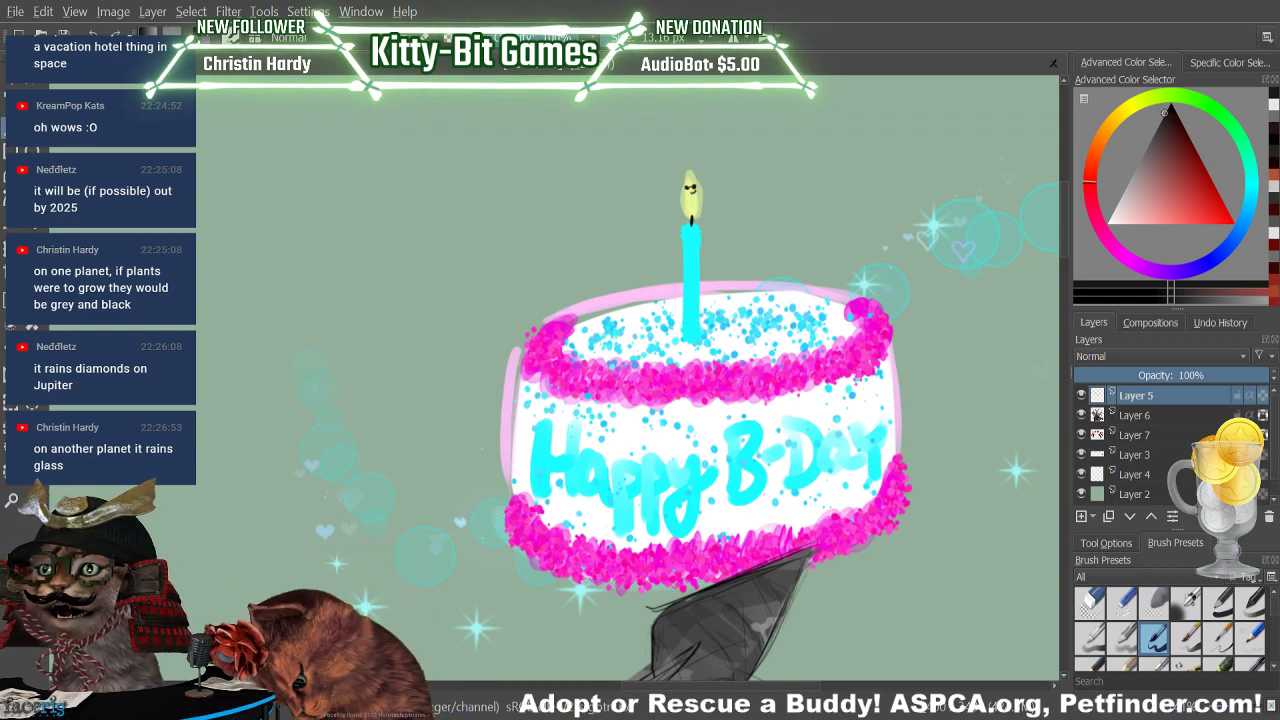
ctrl+click(690, 192)
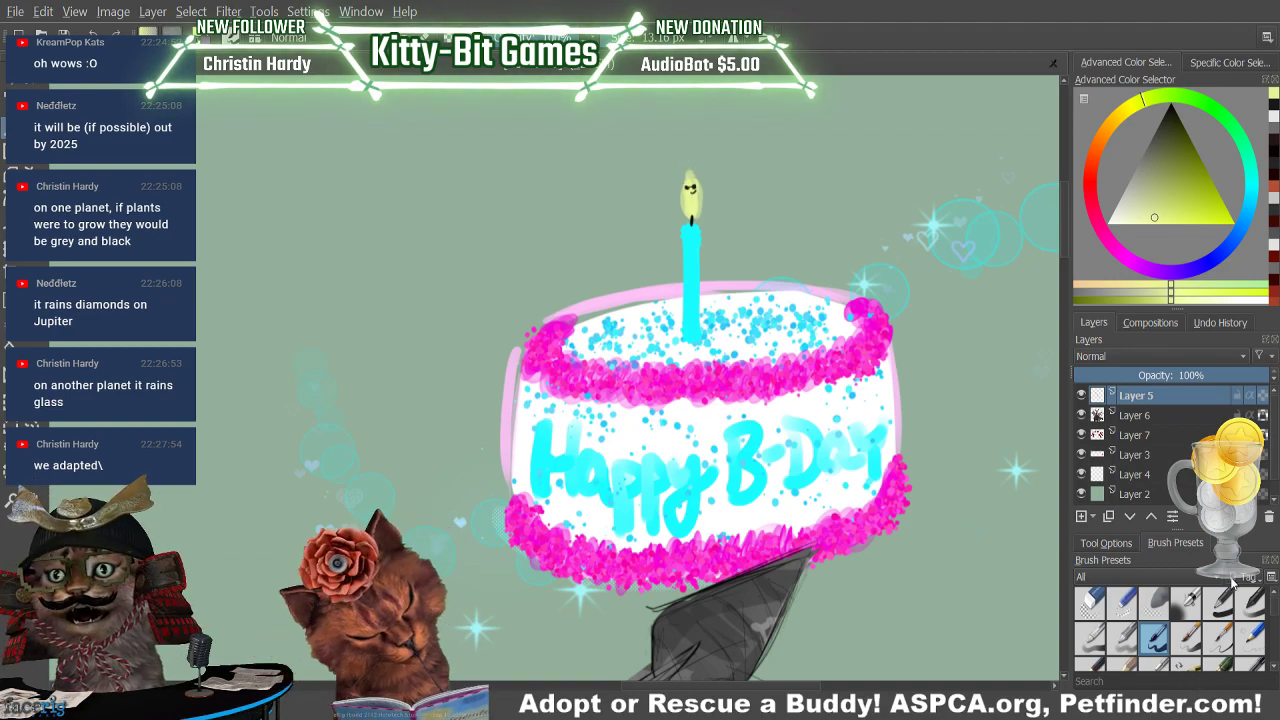
Pick black, add a new paint layer, and place it directly below Layer 6
drag(1237, 707, 1224, 707)
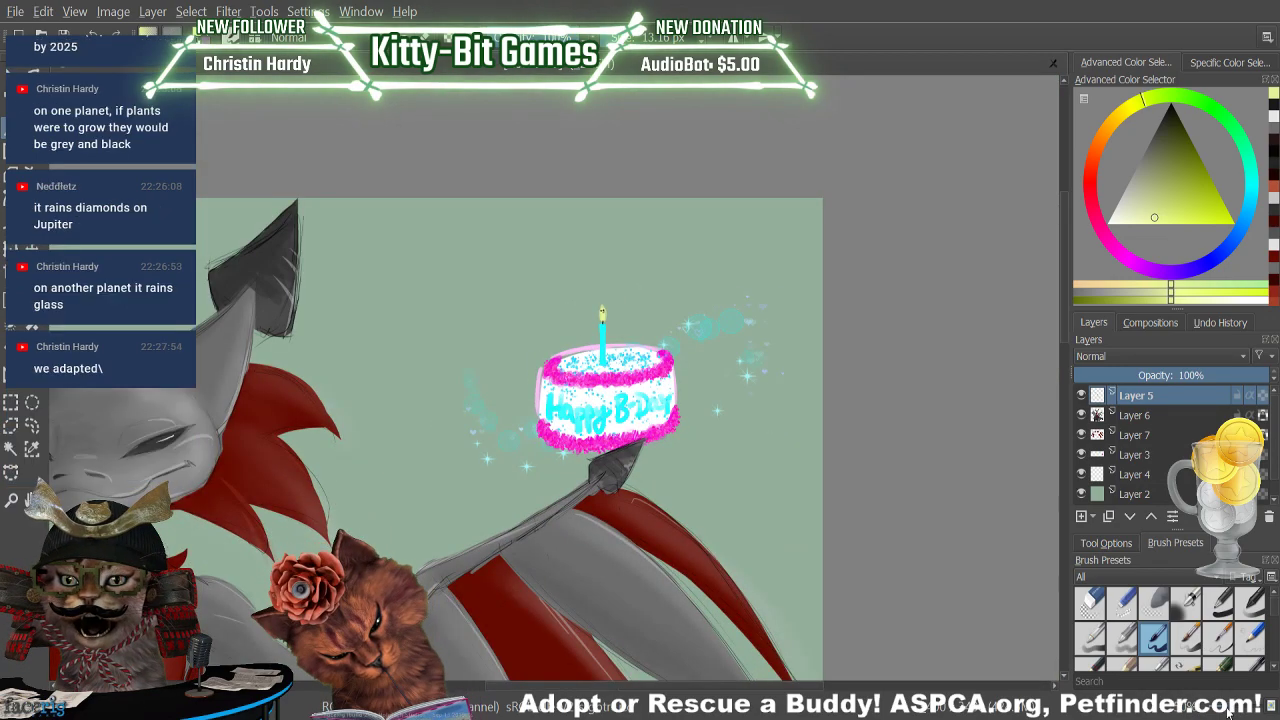
drag(691, 688, 584, 685)
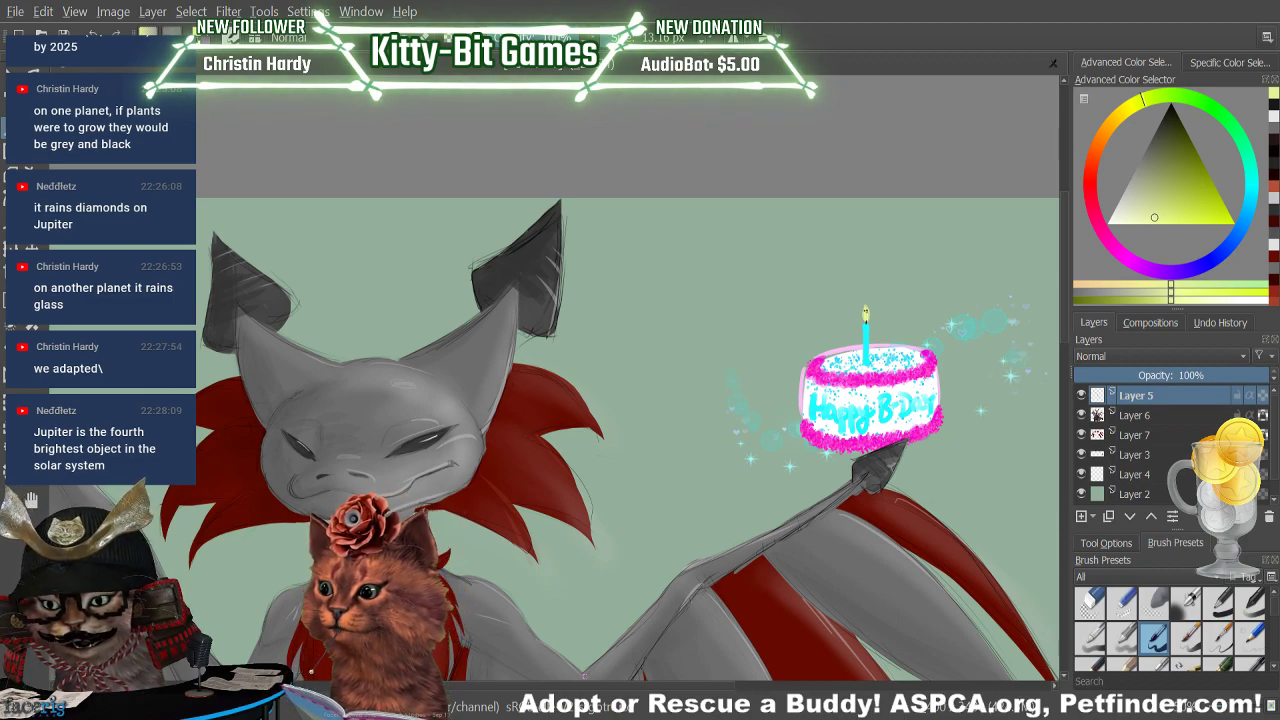
drag(1246, 711, 1230, 708)
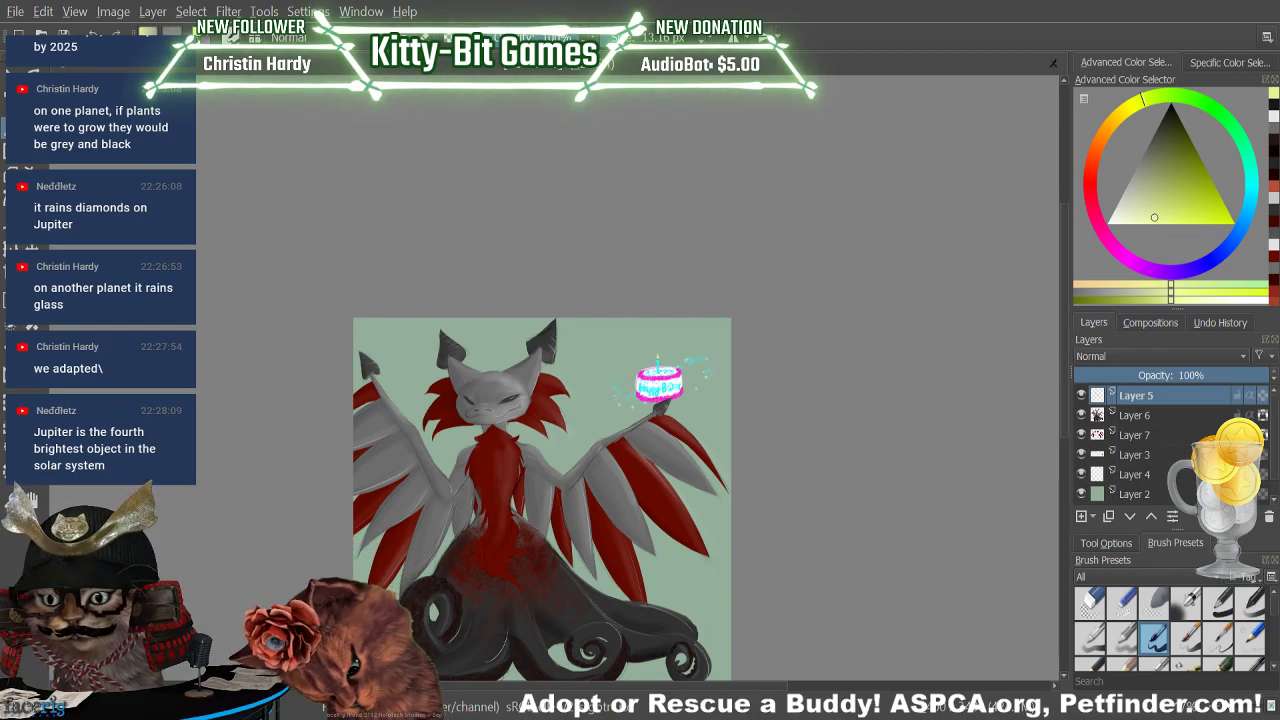
drag(1210, 709, 1219, 712)
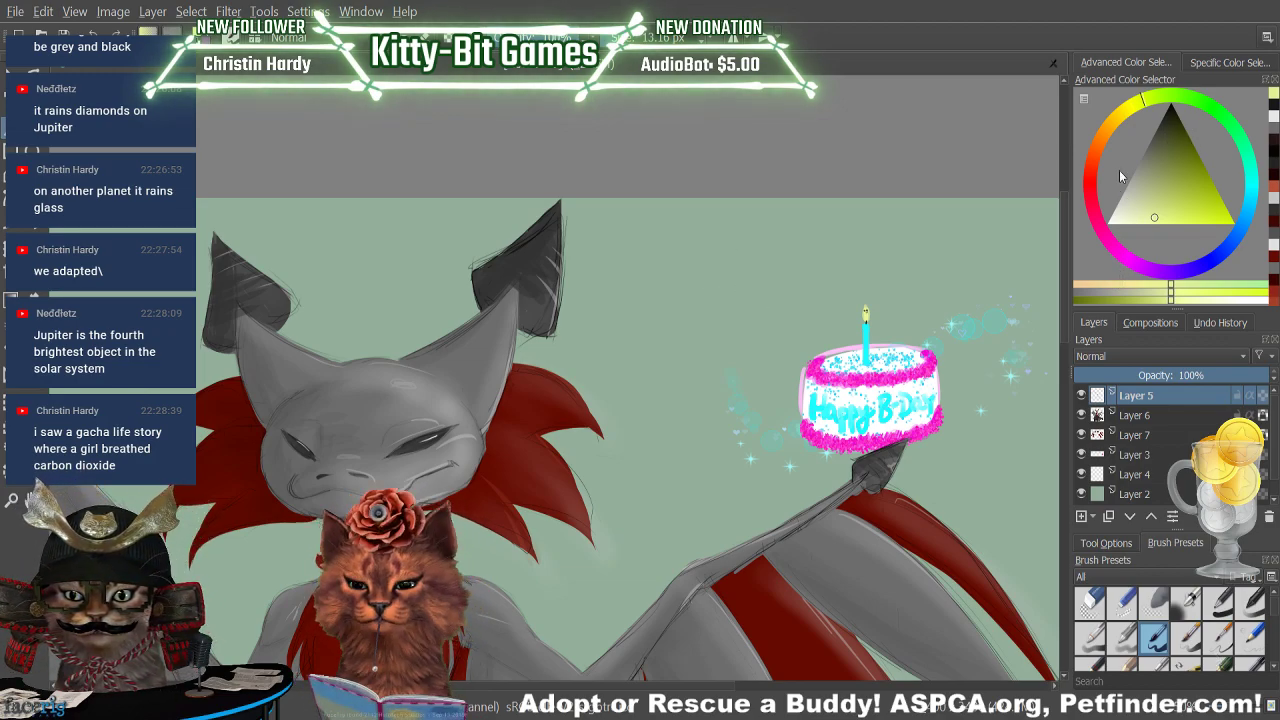
click(1168, 106)
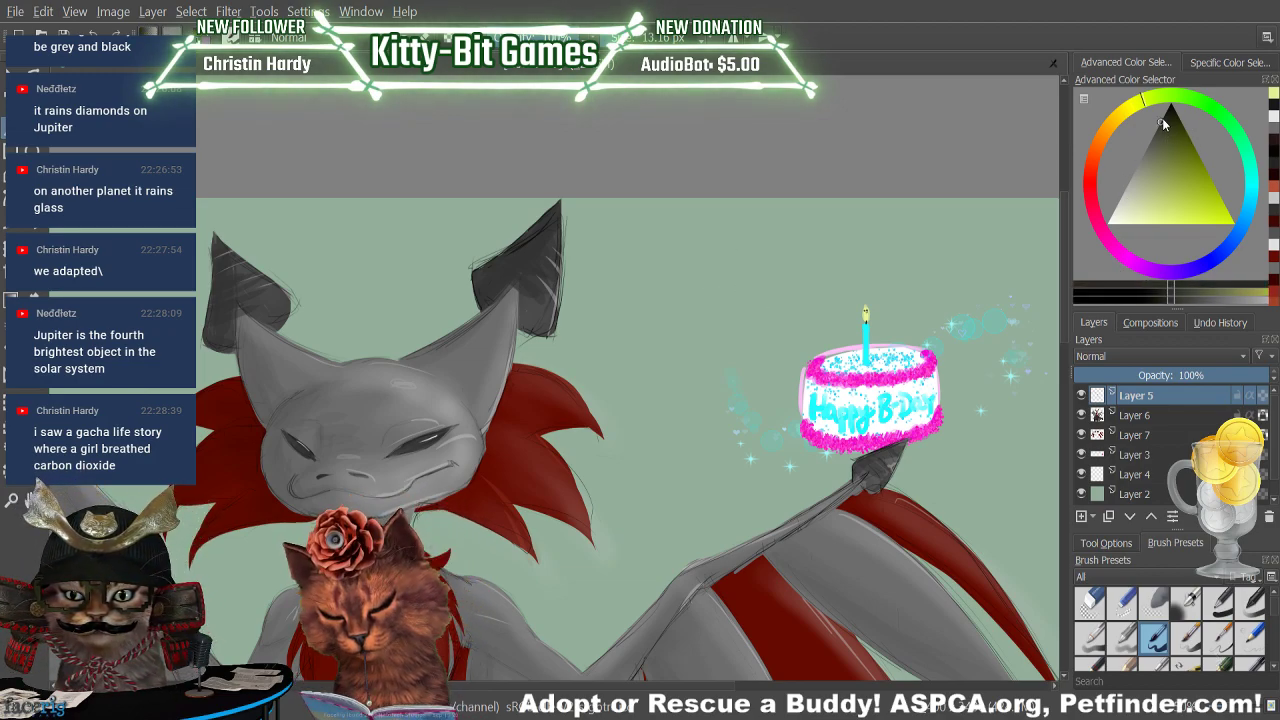
click(1081, 516)
drag(1150, 396, 1158, 435)
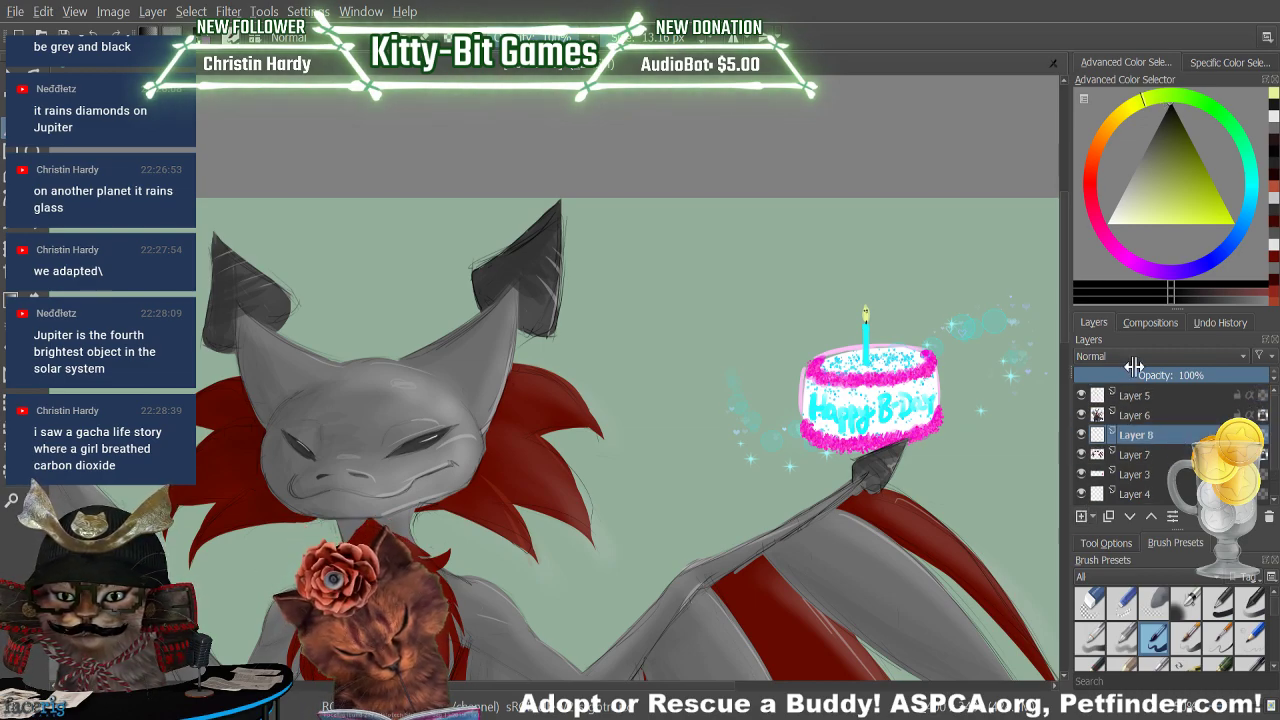
Try a black scribble above the creature's head, then a solid black rounded shape on Layer 5 with a 91.97 px brush
mouse_move(365, 320)
mouse_down()
mouse_move(414, 331)
mouse_move(341, 351)
mouse_move(388, 352)
mouse_up()
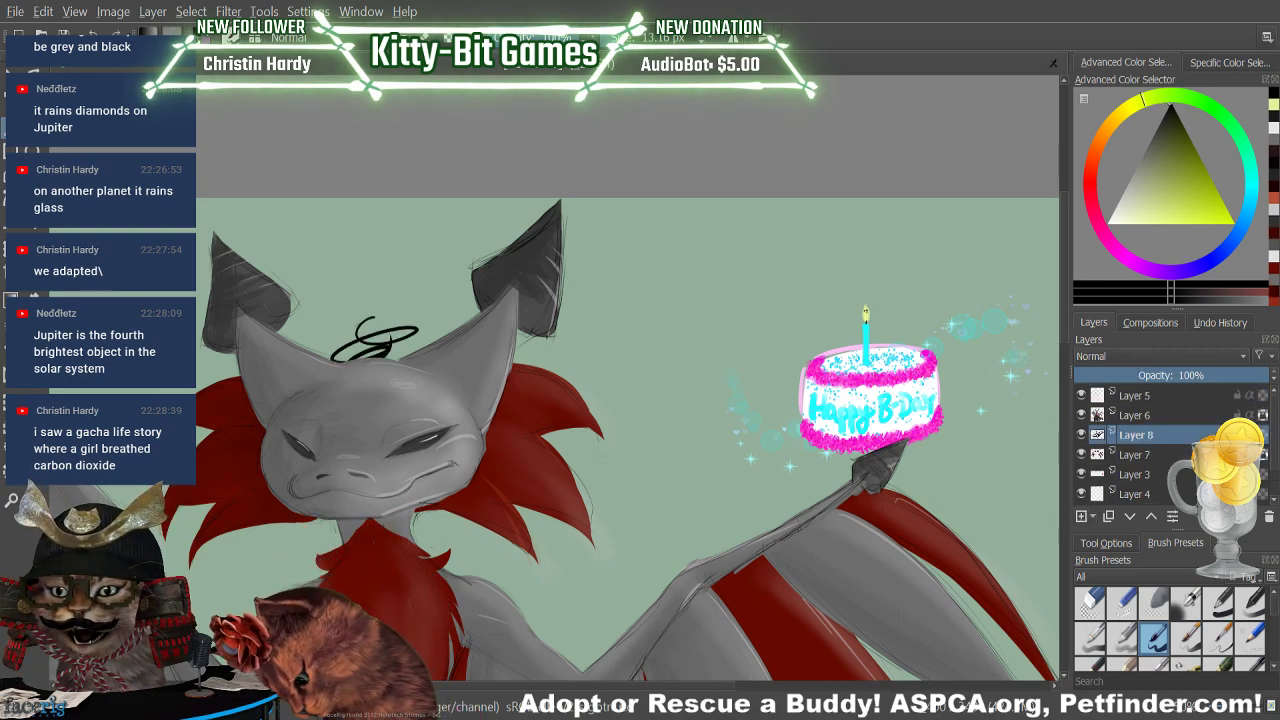
key(ctrl+z)
click(1156, 400)
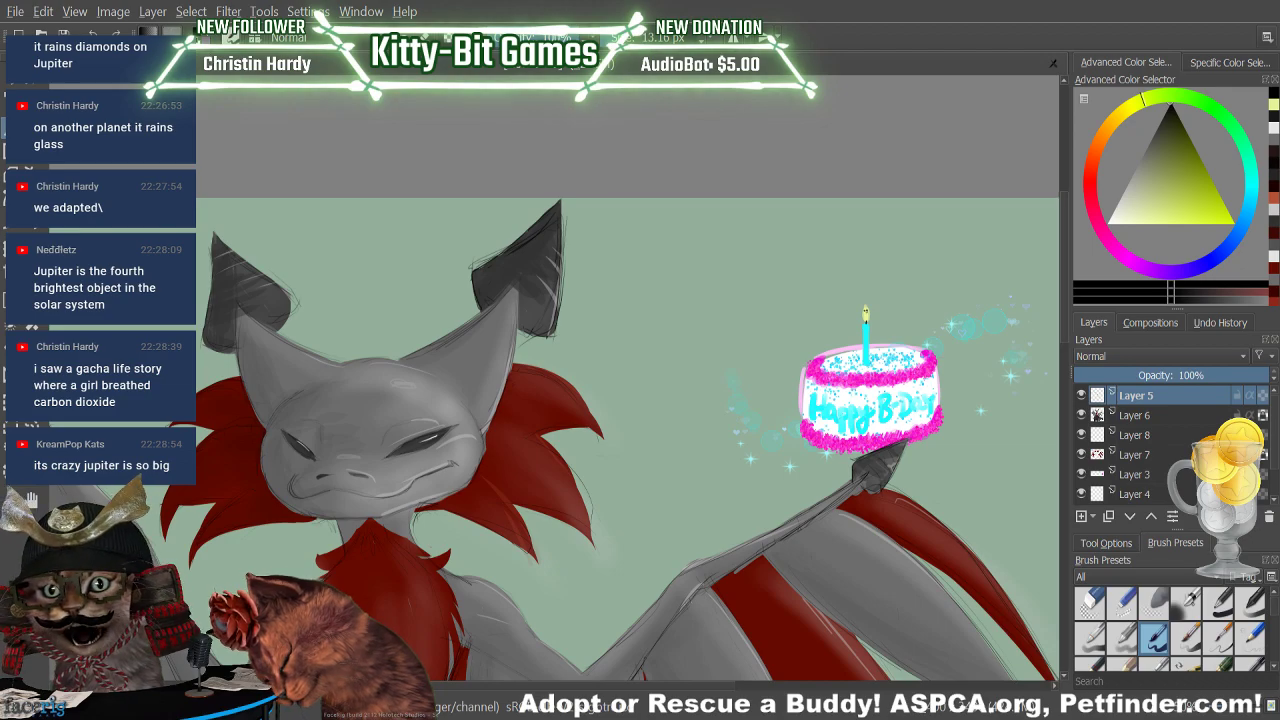
click(652, 38)
mouse_move(378, 320)
mouse_down()
mouse_move(356, 326)
mouse_move(372, 334)
mouse_move(356, 312)
mouse_move(369, 270)
mouse_up()
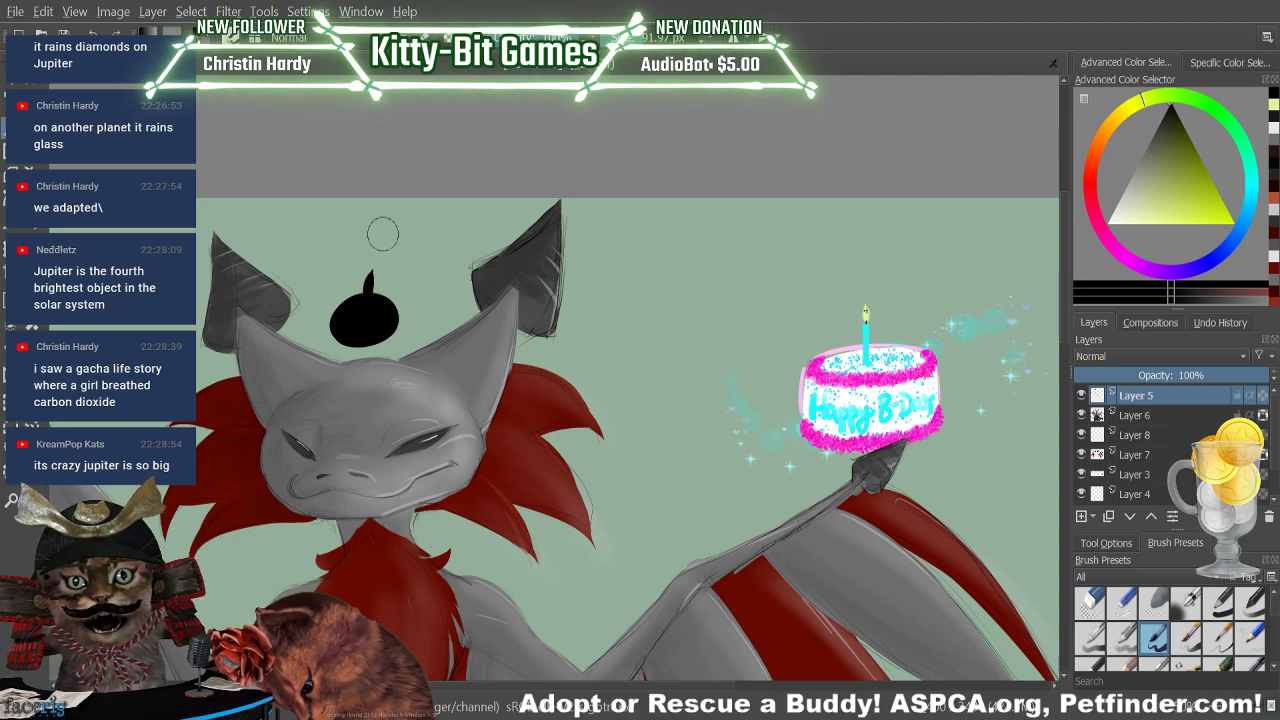
key(ctrl+z)
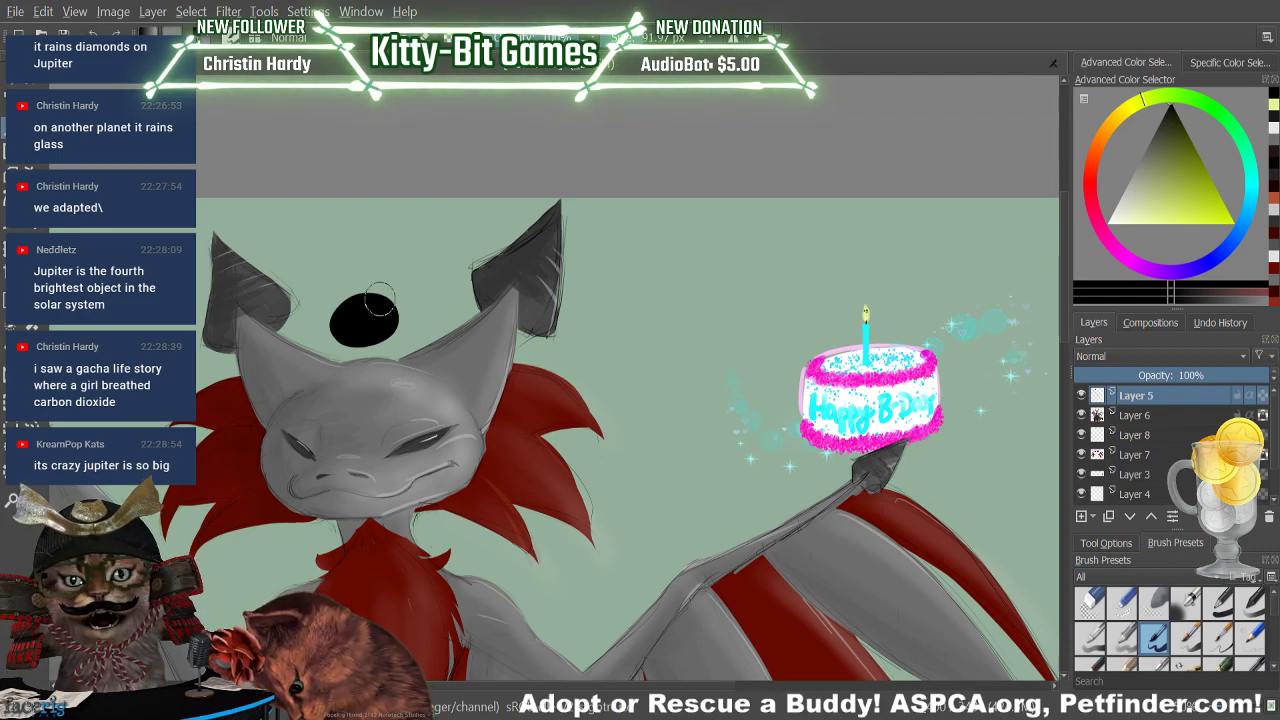
drag(381, 290, 387, 293)
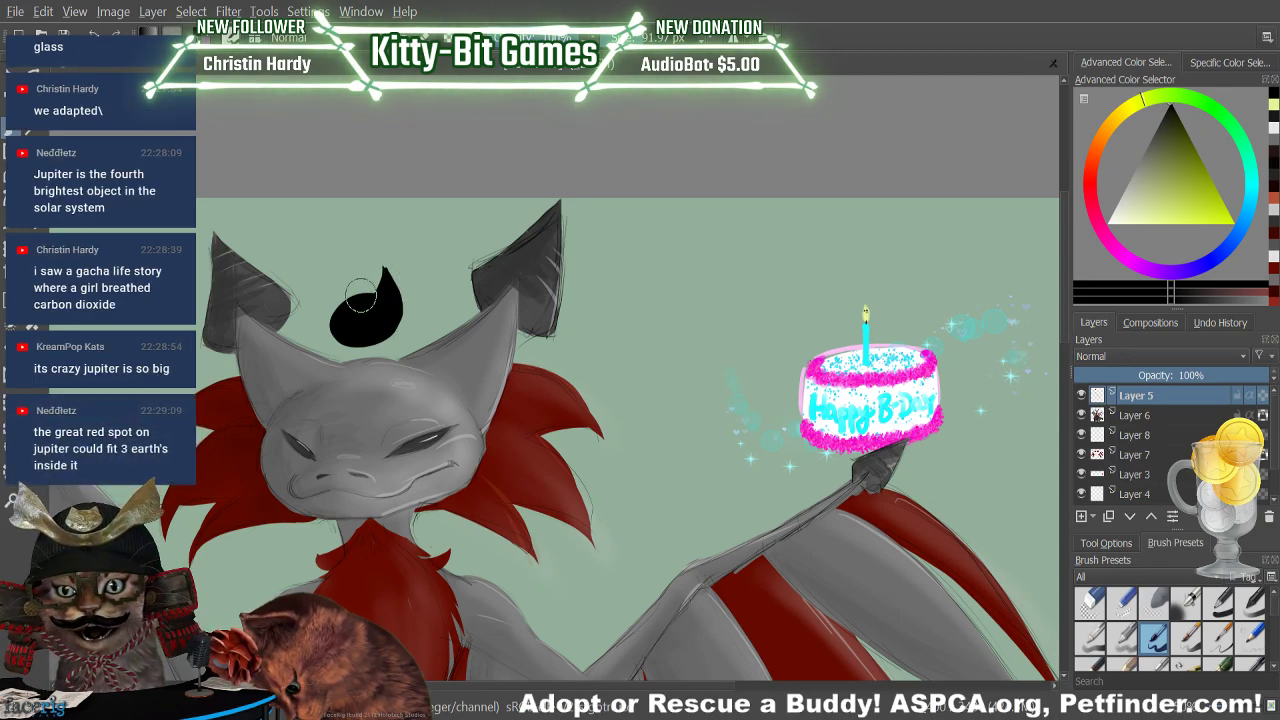
drag(344, 298, 352, 268)
Undo the black shape above the head and return to the empty Layer 8 placed below Layer 6
click(94, 33)
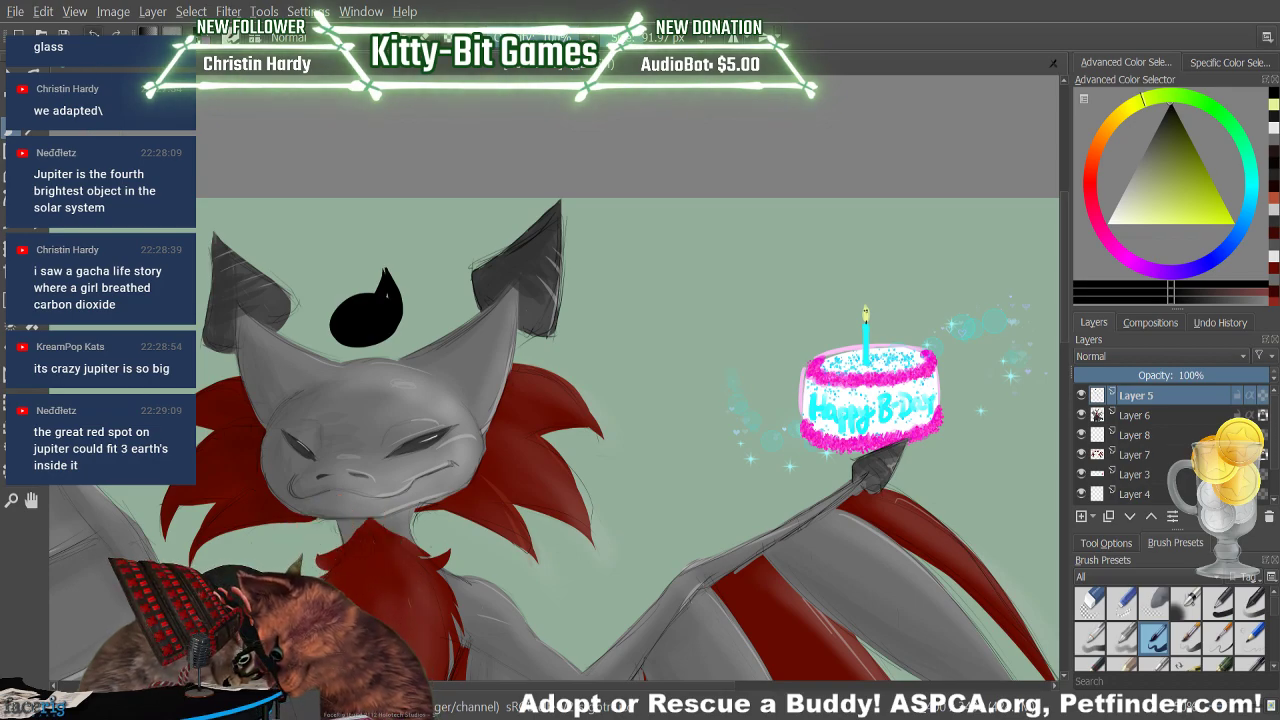
click(94, 33)
click(94, 33)
click(94, 33)
click(94, 33)
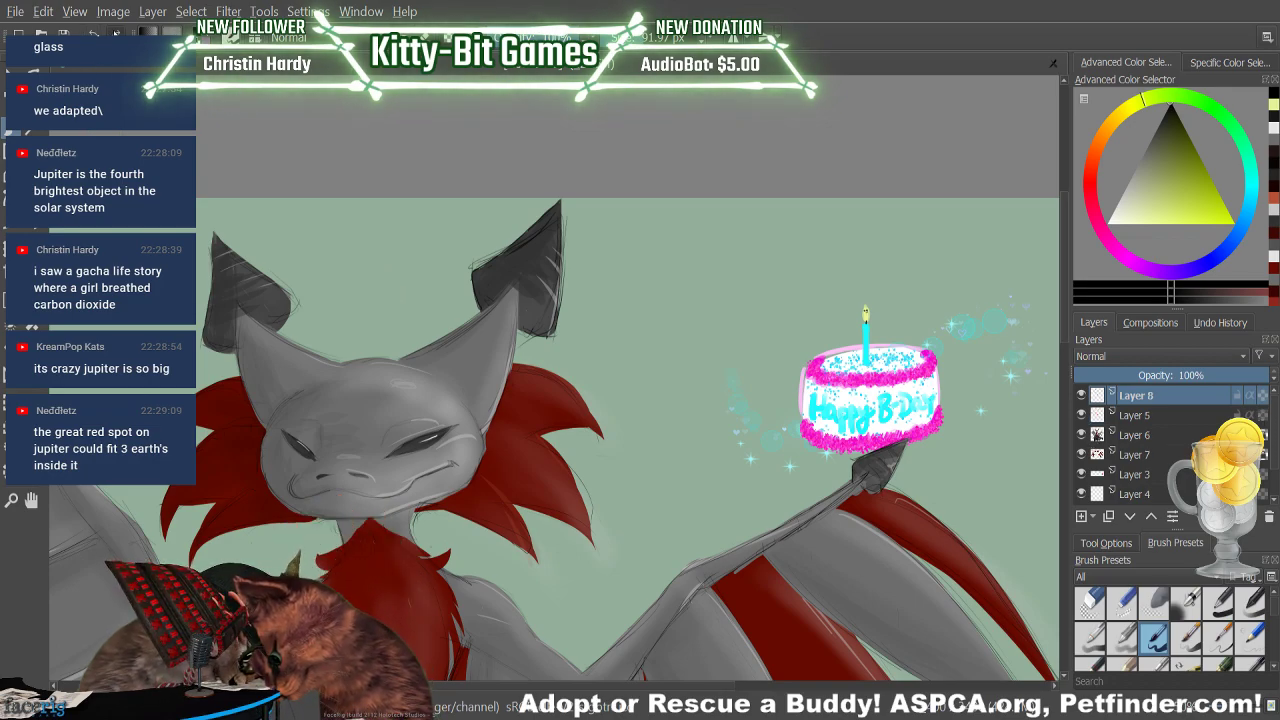
key(ctrl+z)
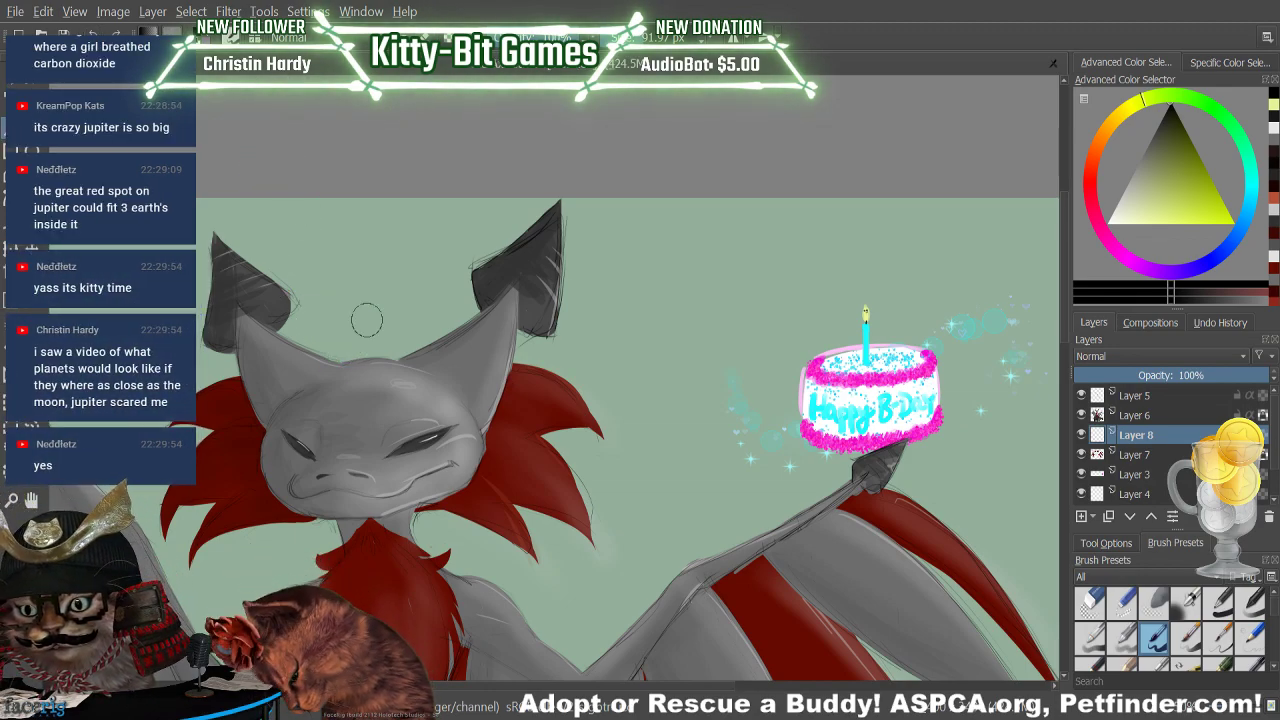
Paint a solid black cat head with two pointed ears above the creature's head on Layer 8
mouse_move(366, 320)
mouse_down()
mouse_move(385, 318)
mouse_move(352, 316)
mouse_move(373, 264)
mouse_up()
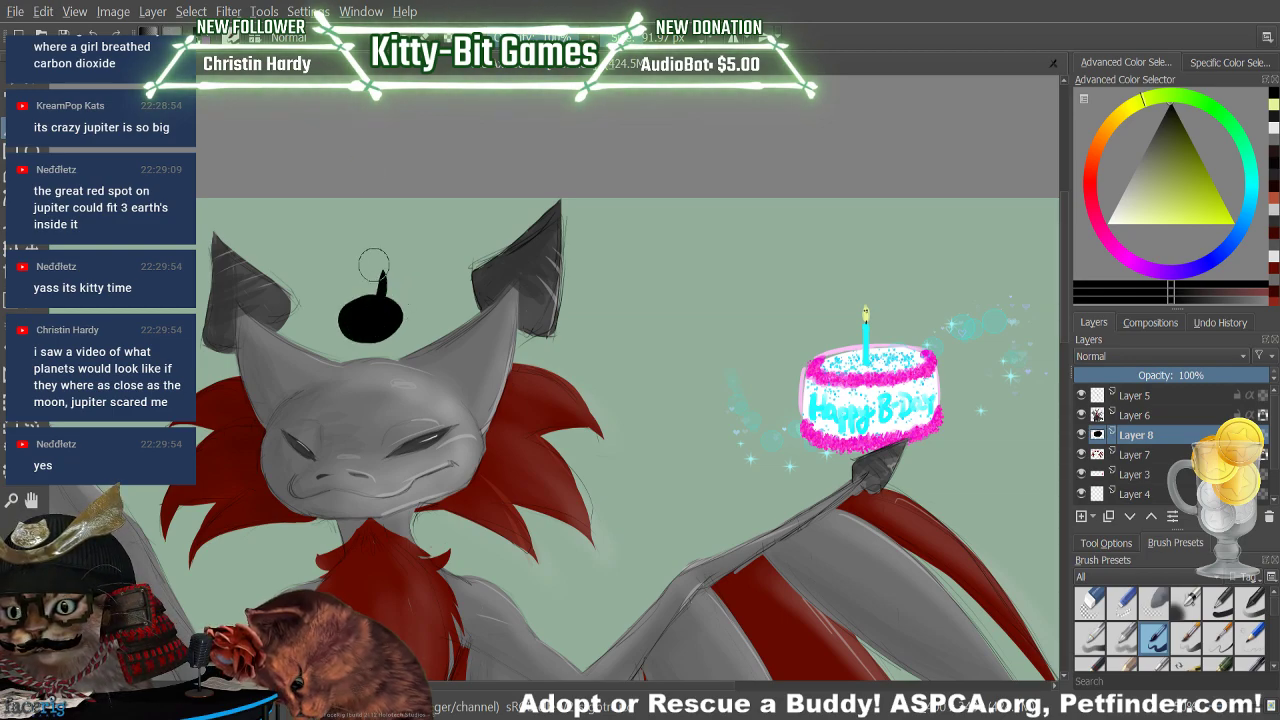
key(ctrl+z)
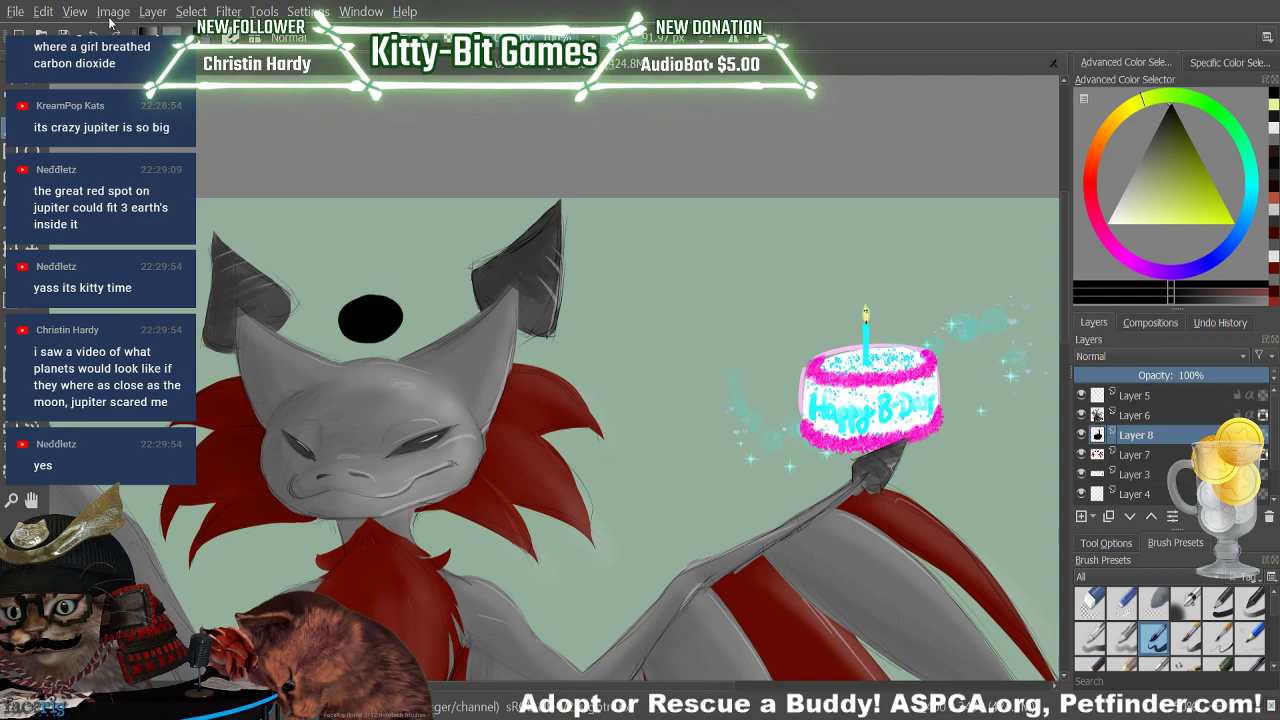
drag(366, 314, 384, 262)
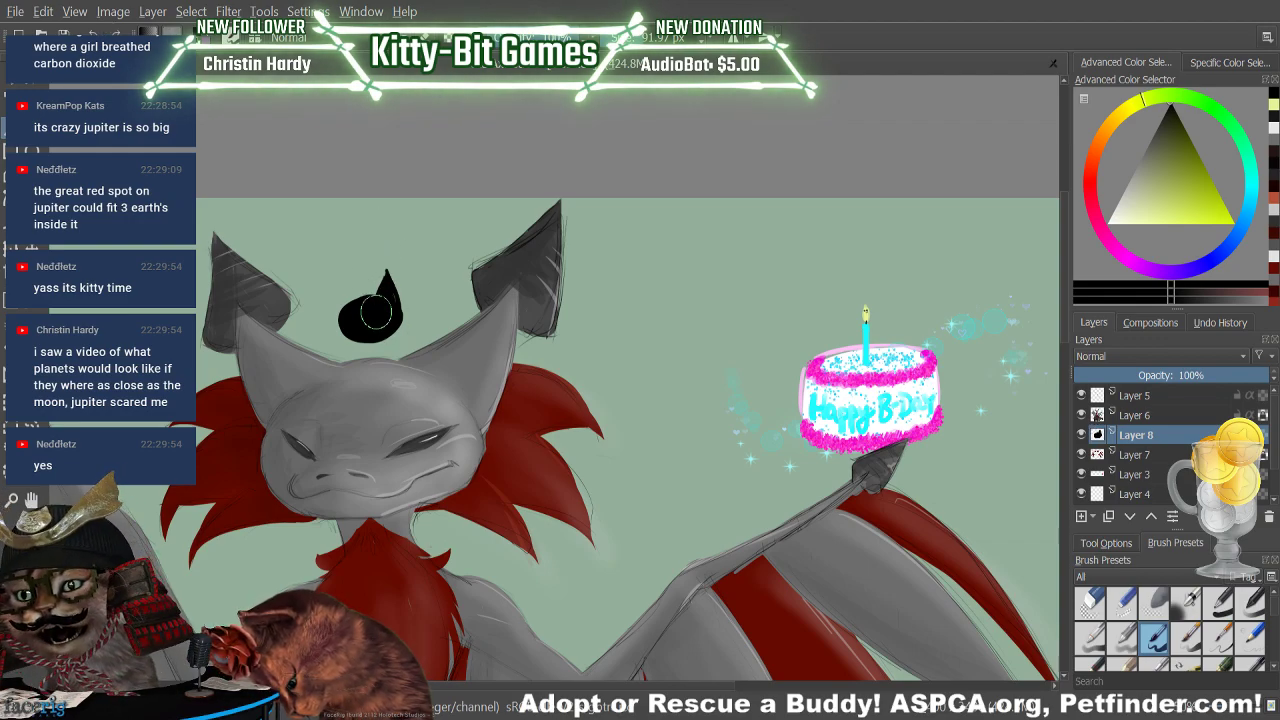
mouse_move(397, 308)
mouse_down()
mouse_move(362, 302)
mouse_move(364, 314)
mouse_move(370, 246)
mouse_move(365, 320)
mouse_move(347, 297)
mouse_move(363, 263)
mouse_move(357, 316)
mouse_up()
key(ctrl+z)
key(ctrl+shift+z)
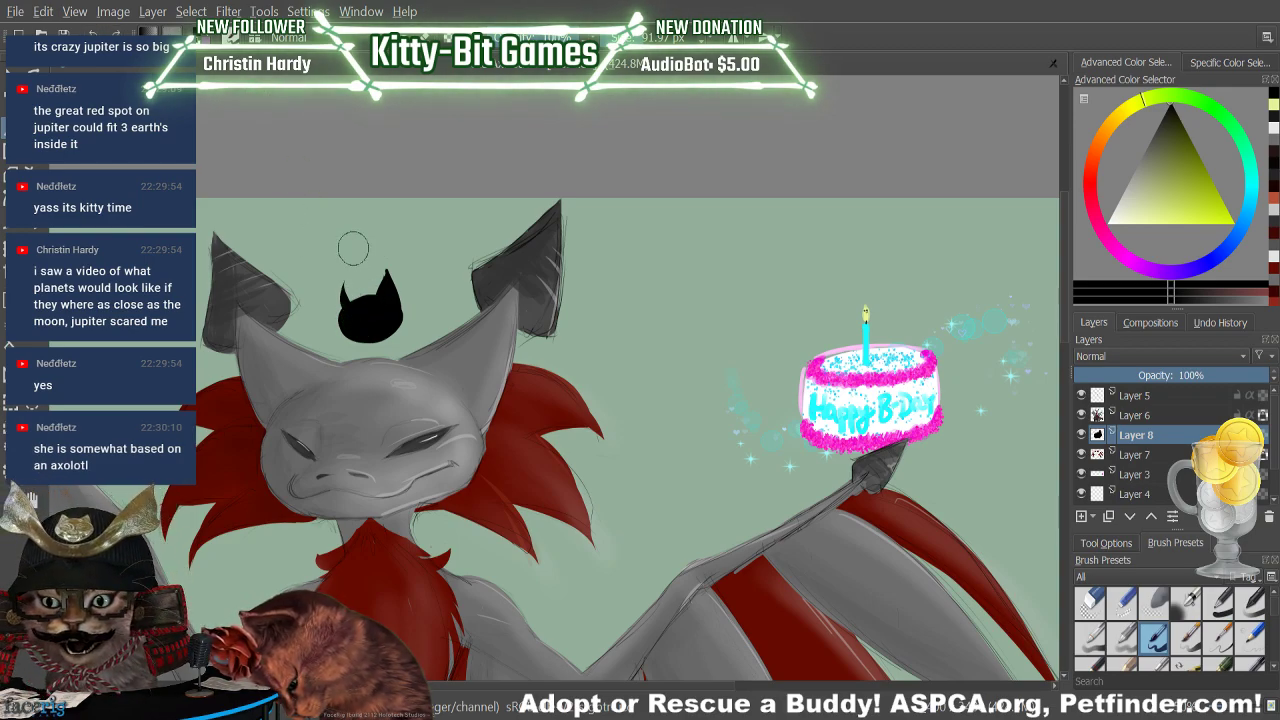
key(ctrl+z)
mouse_move(354, 308)
mouse_down()
mouse_move(367, 270)
mouse_move(345, 325)
mouse_move(345, 276)
mouse_move(347, 309)
mouse_move(344, 282)
mouse_move(359, 313)
mouse_move(343, 290)
mouse_move(374, 305)
mouse_move(345, 283)
mouse_move(384, 320)
mouse_move(350, 278)
mouse_up()
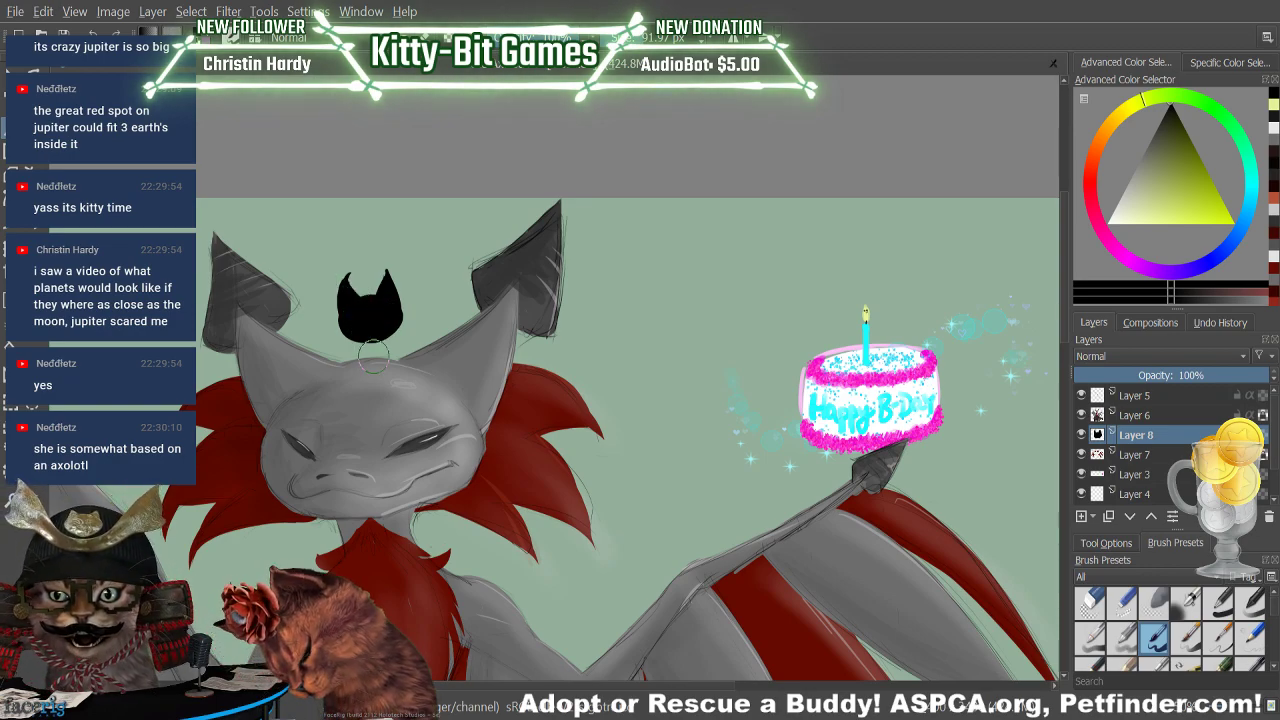
Pick a bright yellow and paint two small slanted eyes on the black cat's face
click(1129, 106)
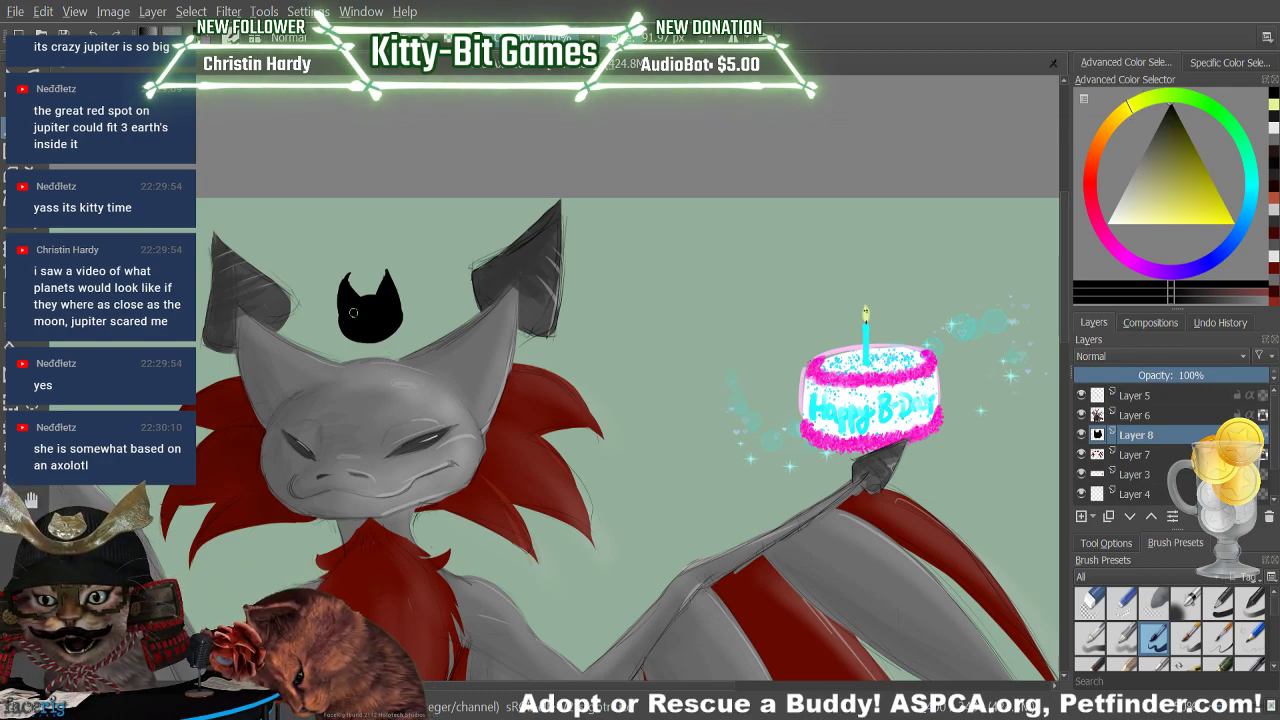
click(1219, 225)
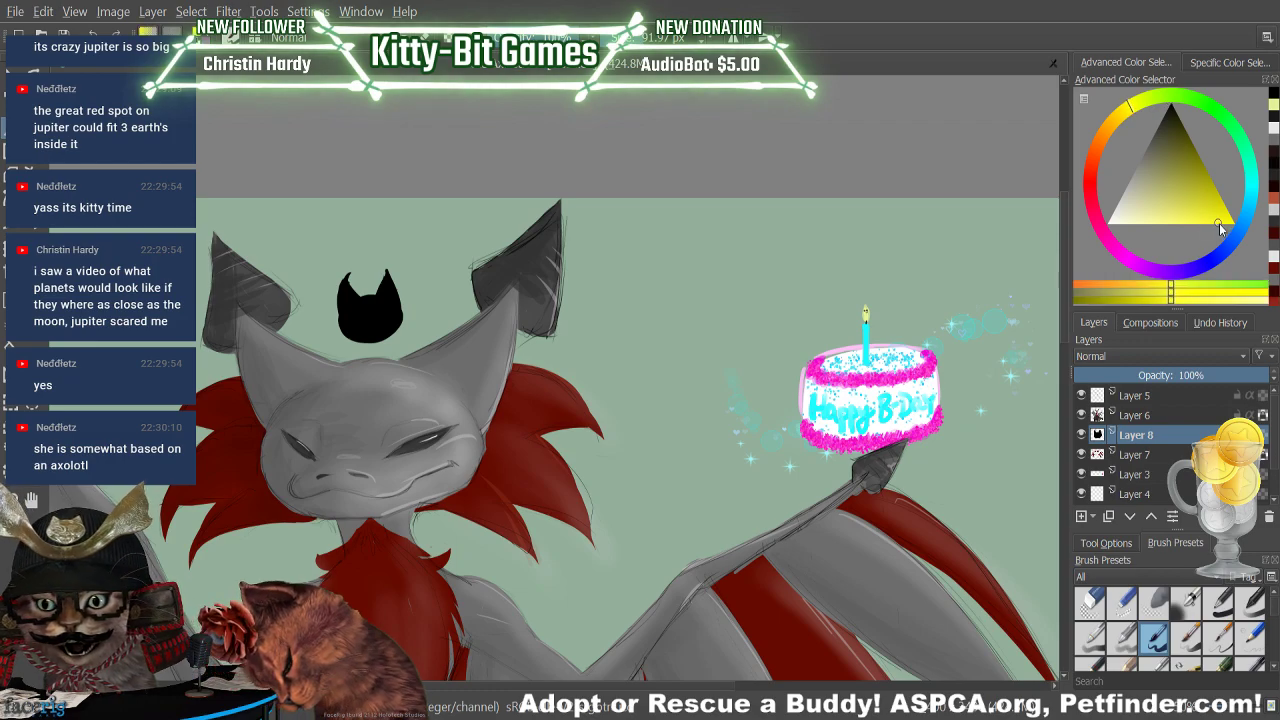
click(1203, 224)
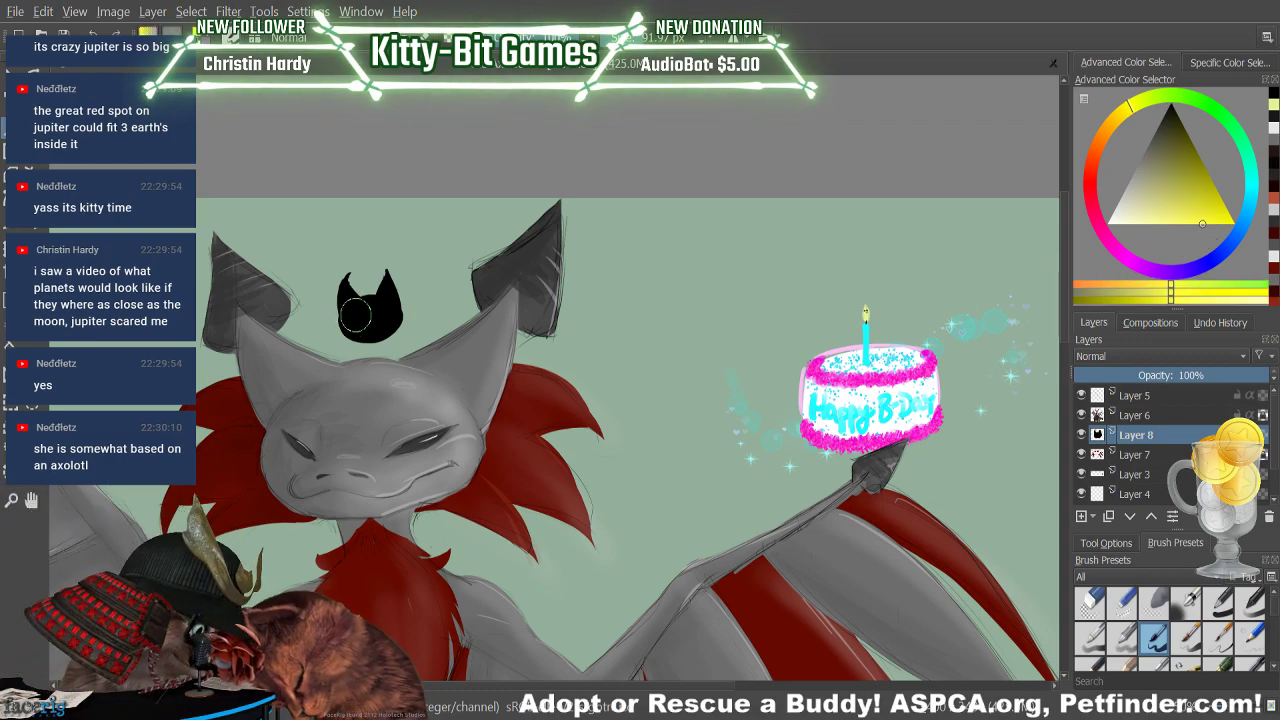
click(356, 314)
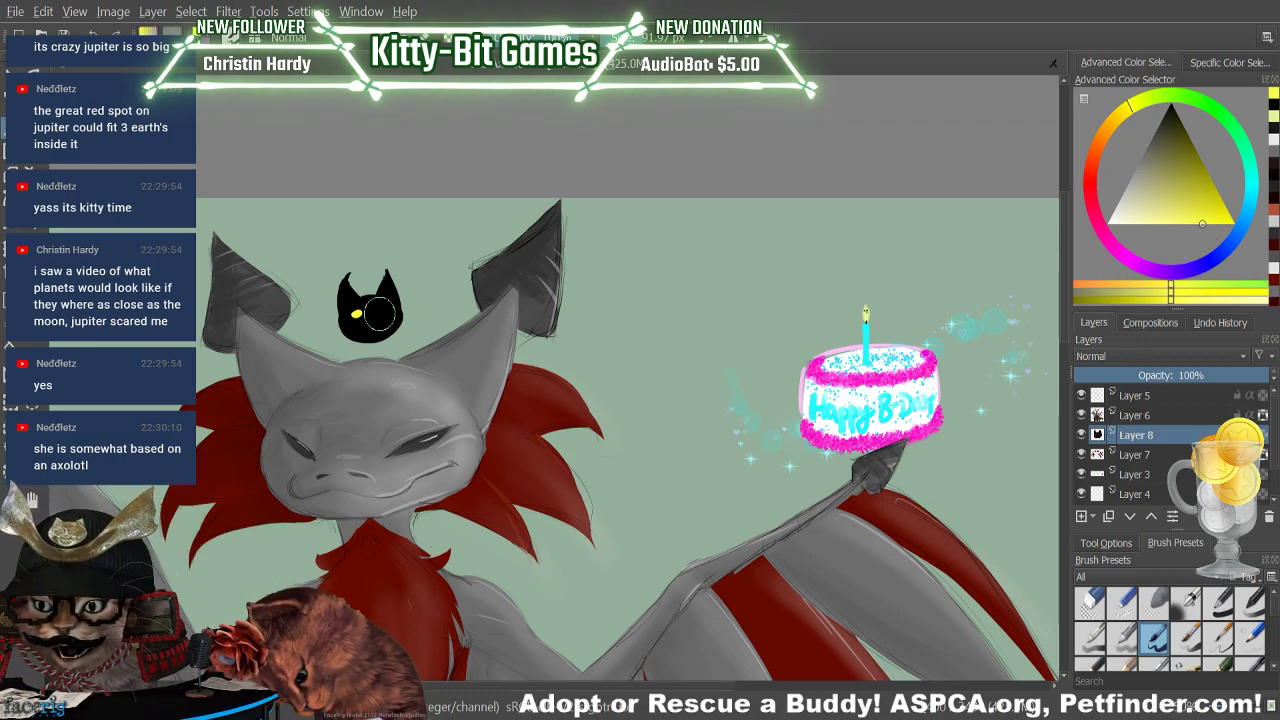
click(379, 312)
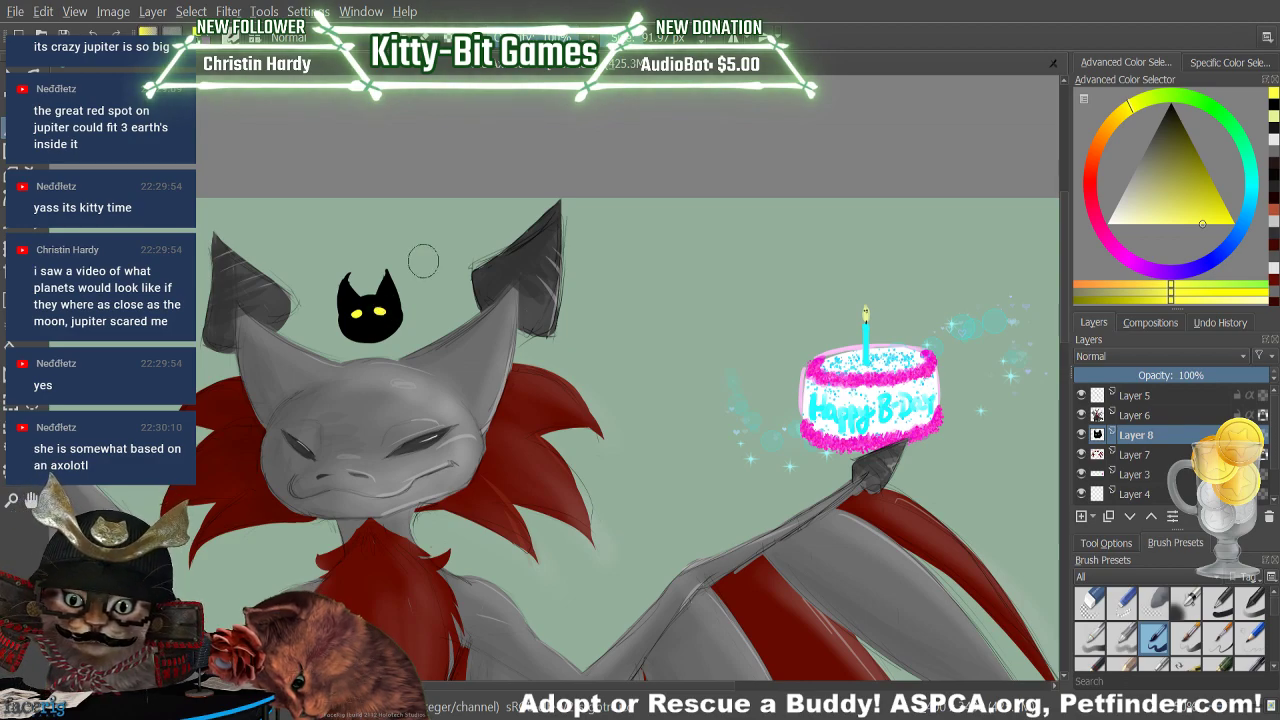
key(ctrl+z)
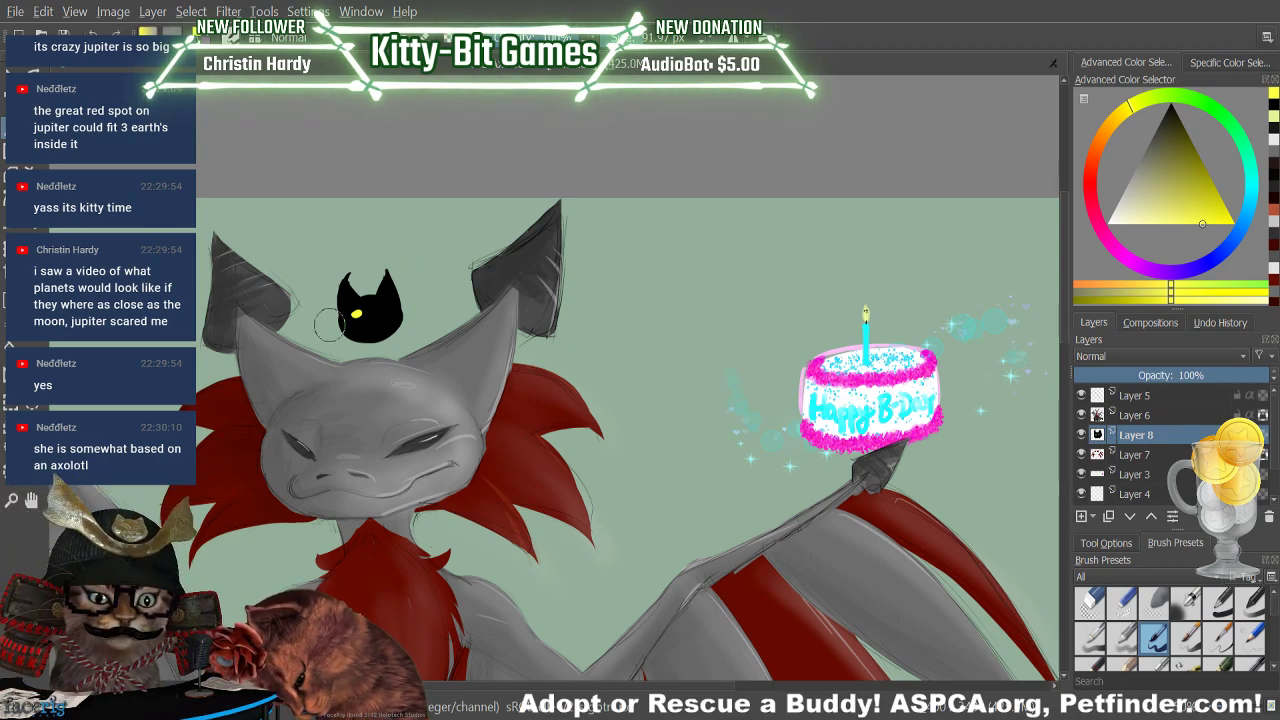
click(378, 310)
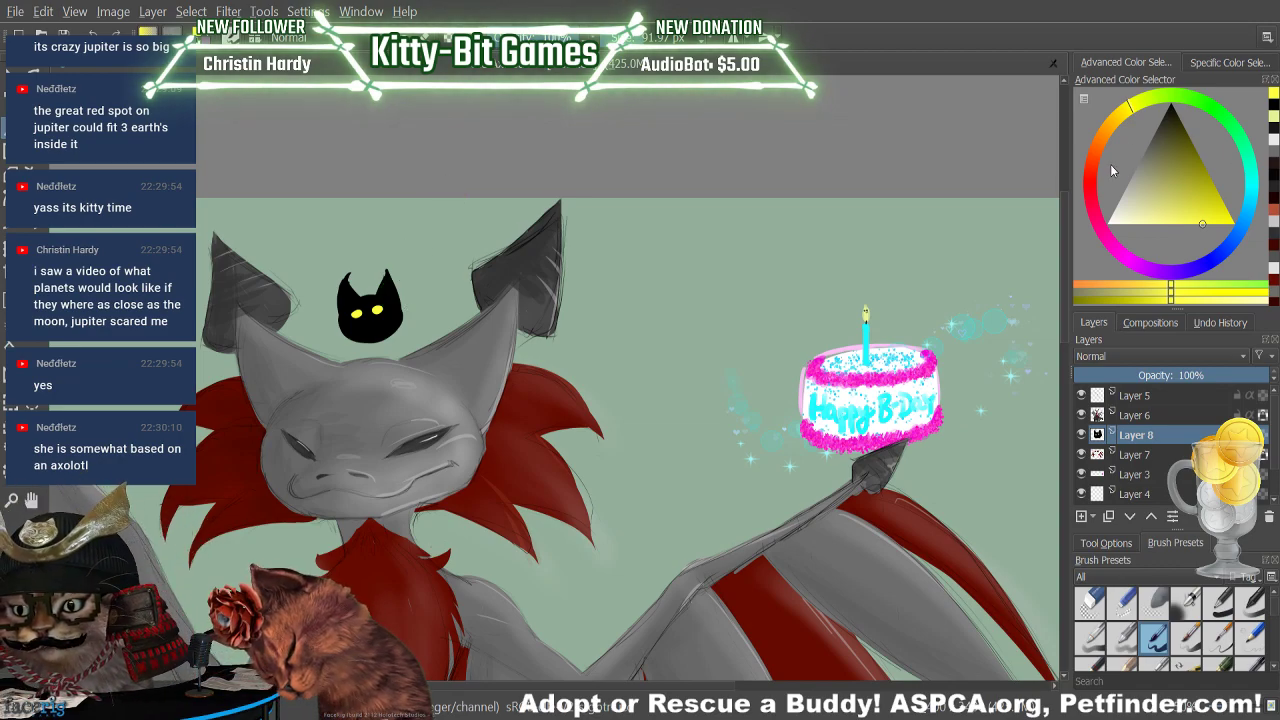
Pick a light pink, reduce the brush size to 23.08 px, and draw the cat's small nose and smiling mouth
mouse_move(1125, 117)
mouse_down()
mouse_move(1095, 225)
mouse_move(1120, 252)
mouse_move(1087, 208)
mouse_up()
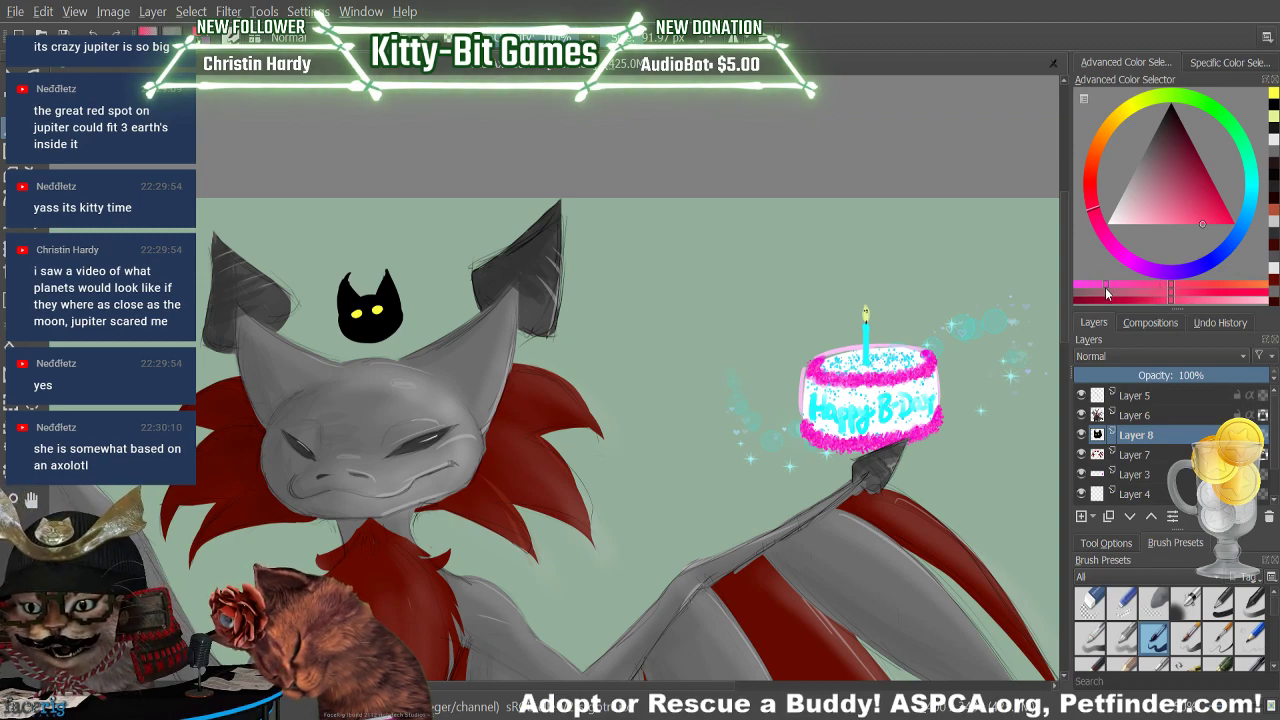
click(1105, 287)
click(1146, 224)
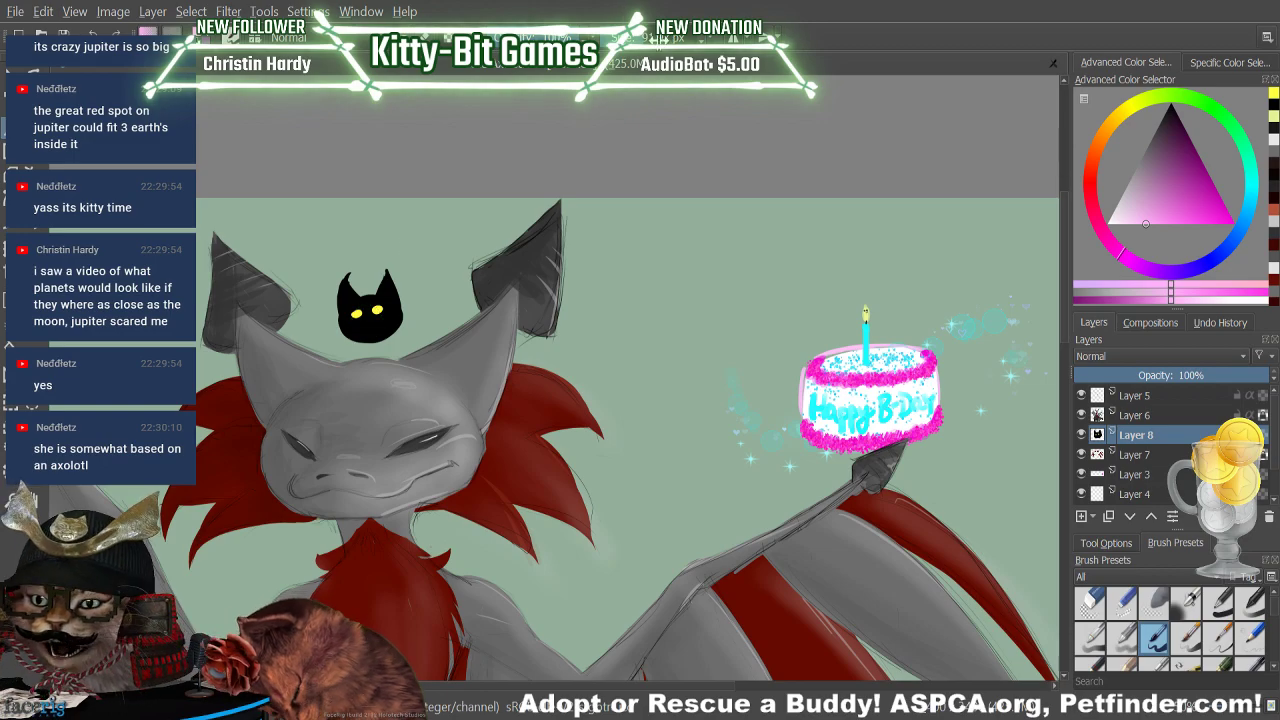
drag(658, 39, 630, 42)
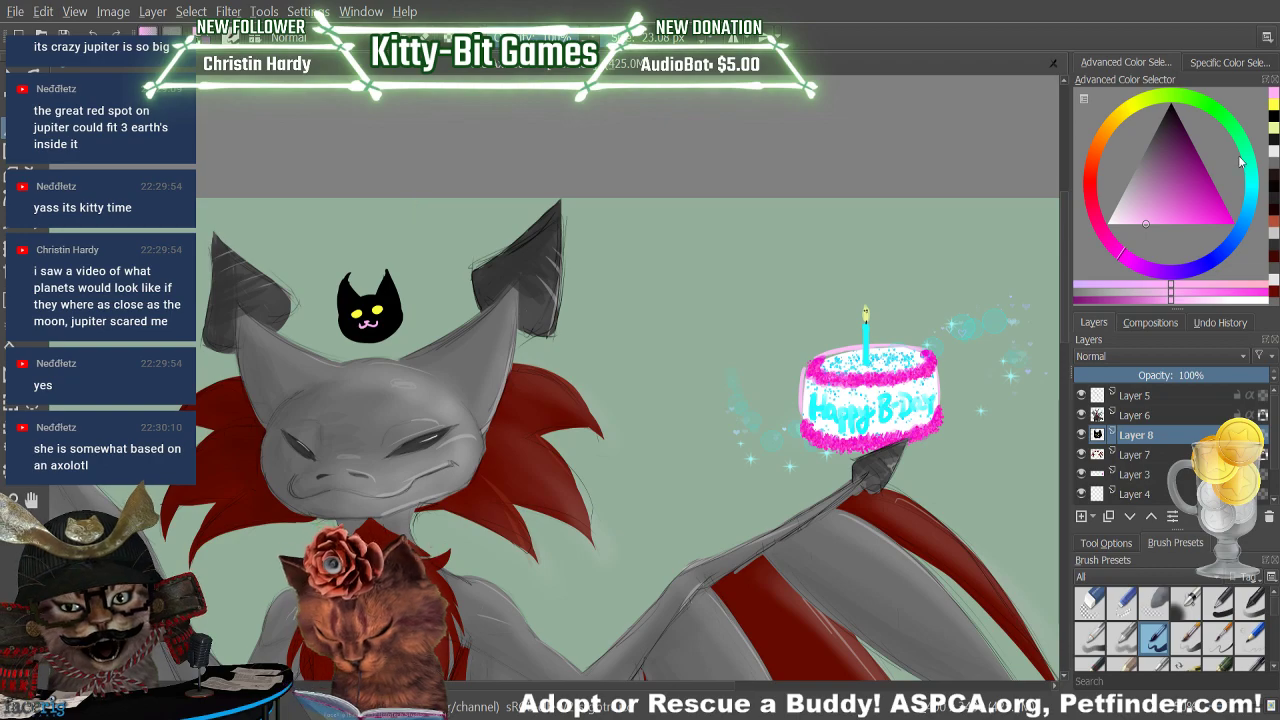
Add a paint layer between Layer 6 and Layer 8 and paint the cat's black neck and body behind the creature's head
click(1137, 415)
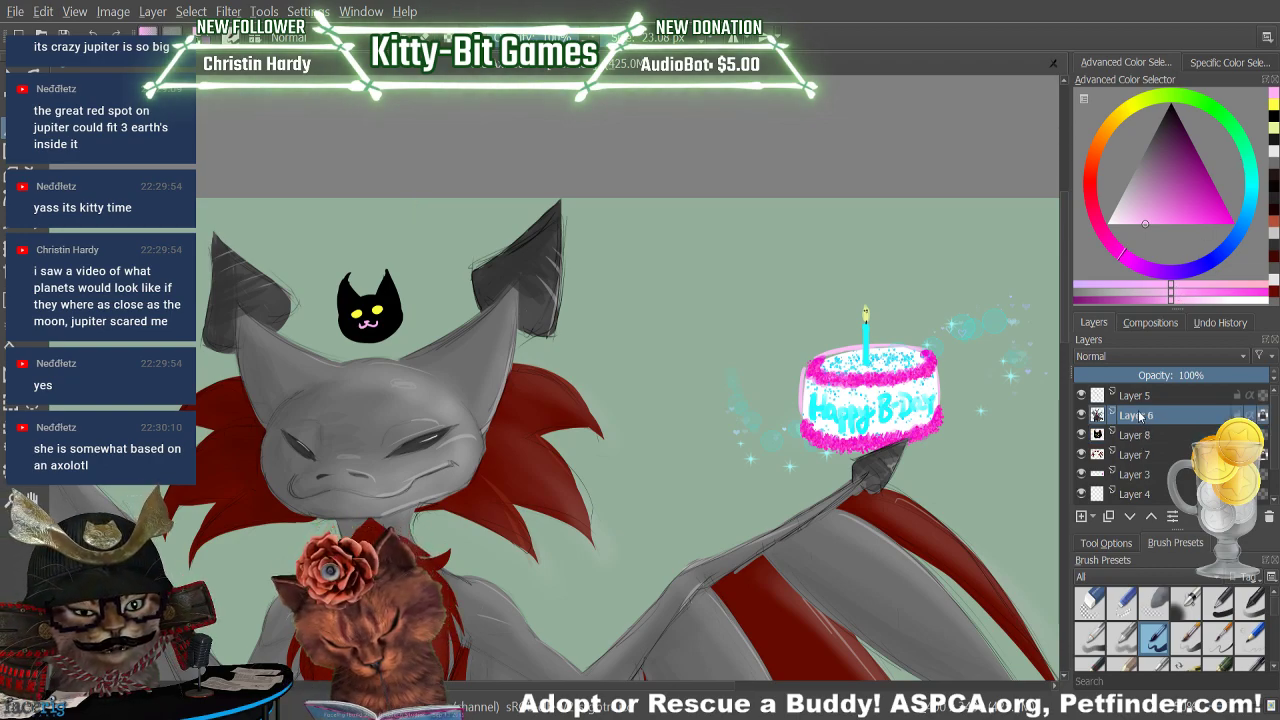
click(1138, 440)
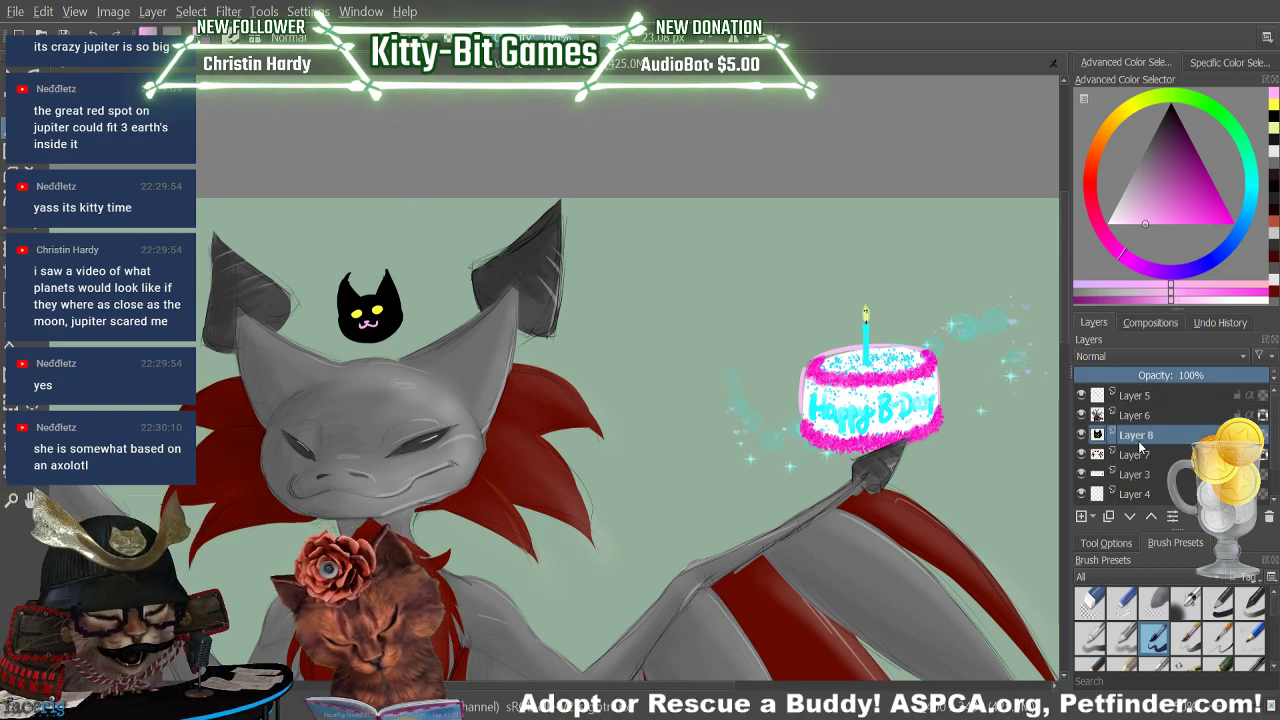
click(1140, 453)
click(1143, 418)
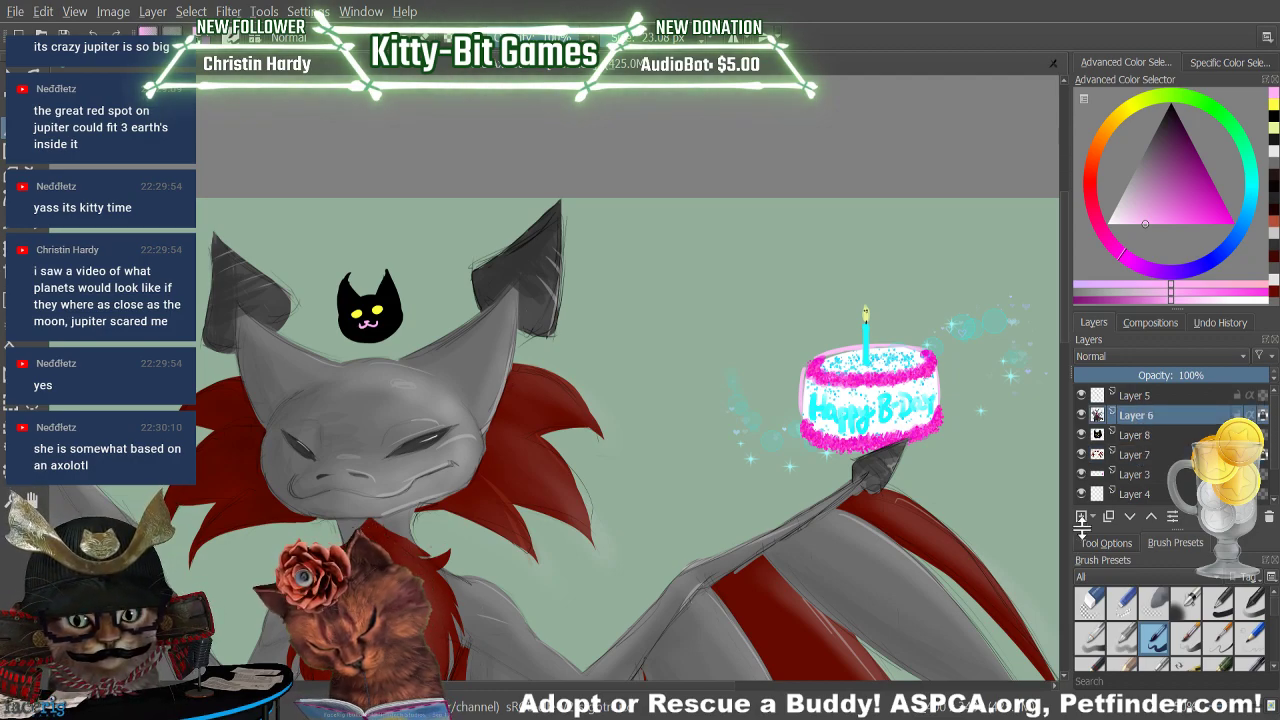
click(1081, 517)
drag(1137, 418, 1134, 452)
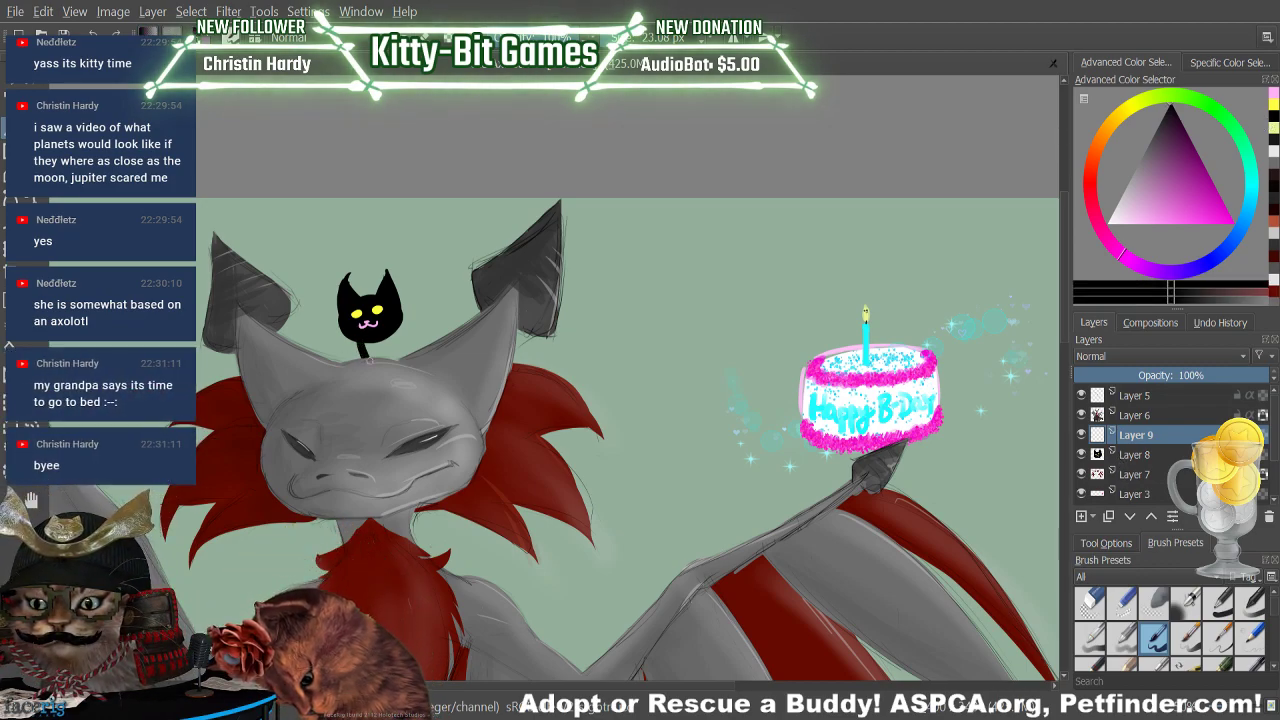
mouse_move(367, 354)
mouse_down()
mouse_move(392, 332)
mouse_move(376, 362)
mouse_move(367, 345)
mouse_move(430, 352)
mouse_up()
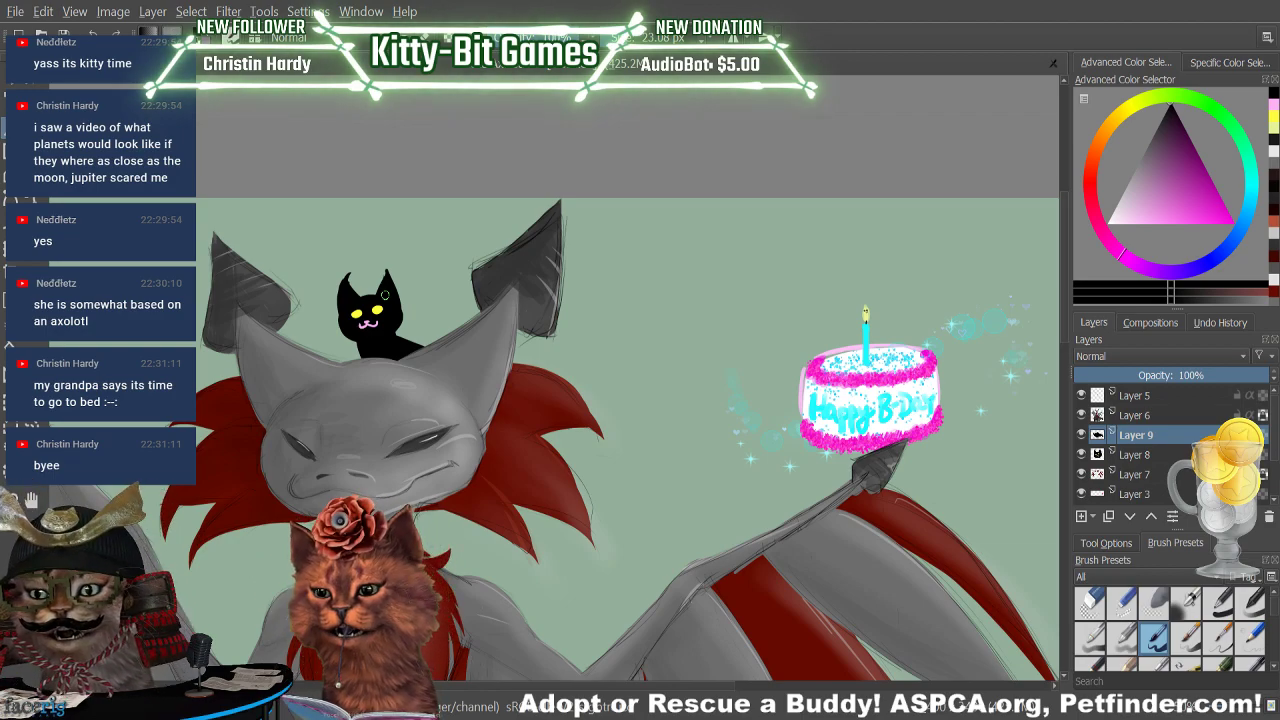
On Layer 5, paint the cat's two black front legs and paws resting over the creature's forehead
click(1138, 415)
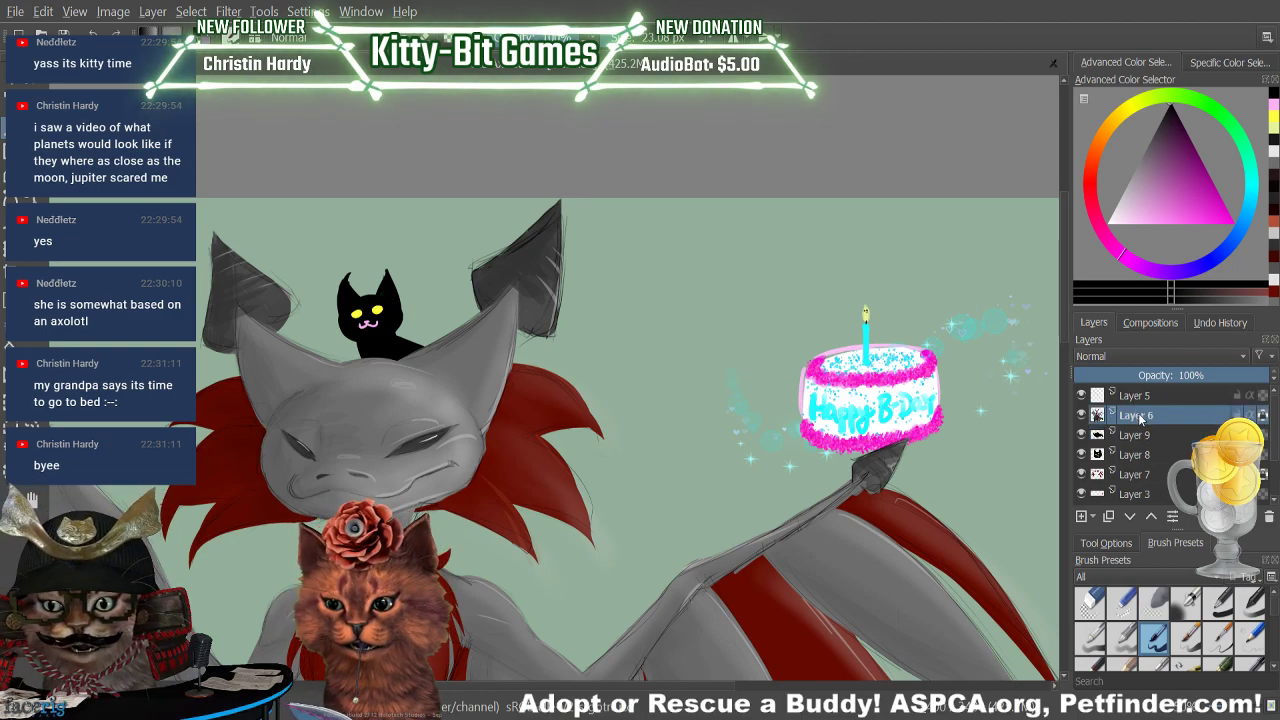
click(1149, 400)
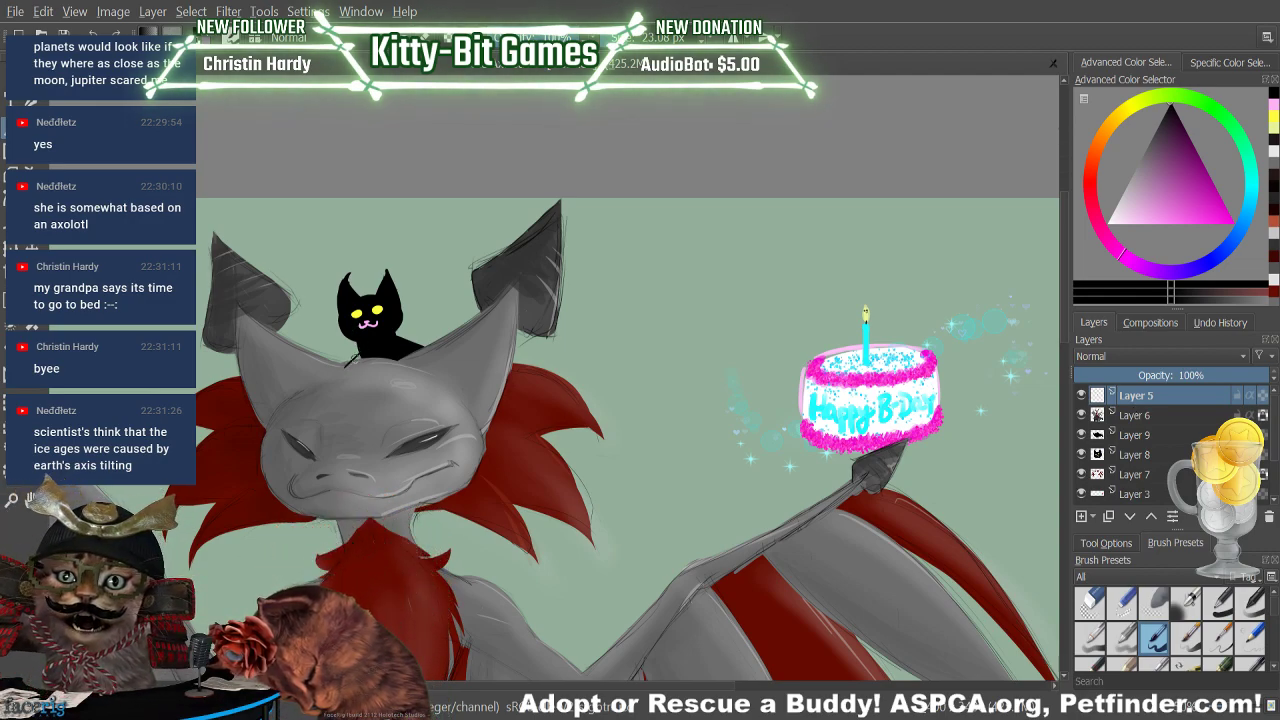
mouse_move(346, 366)
mouse_down()
mouse_move(338, 374)
mouse_move(358, 352)
mouse_up()
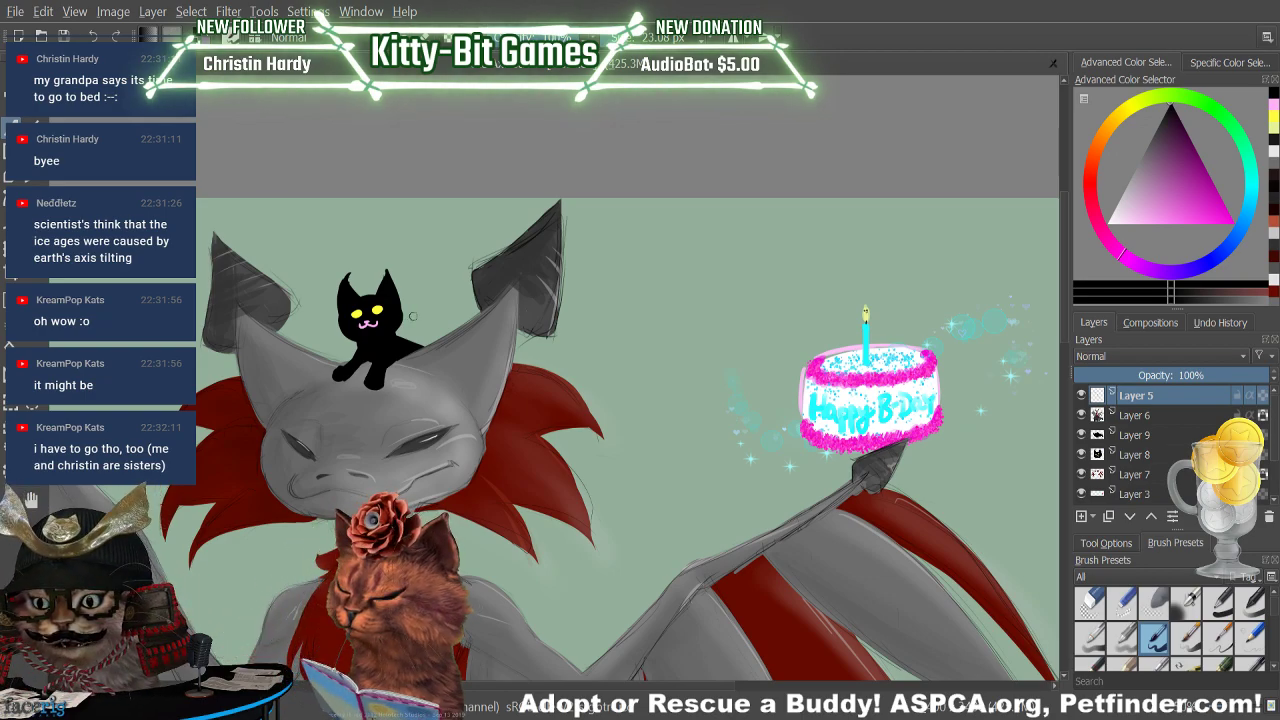
Reuse the light pink and paint small toe pads on both of the cat's front paws
click(1270, 110)
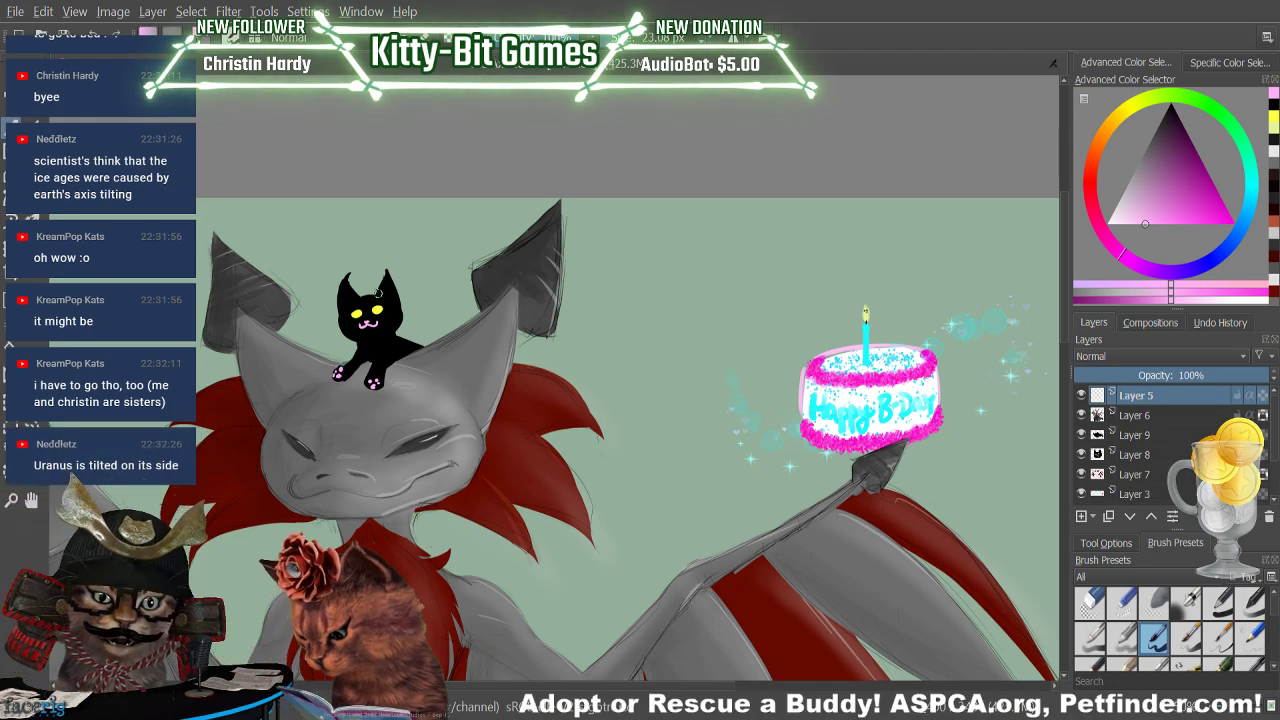
mouse_move(1228, 707)
mouse_down()
mouse_move(1200, 707)
mouse_move(1216, 707)
mouse_up()
scroll(440, 490, down, 5)
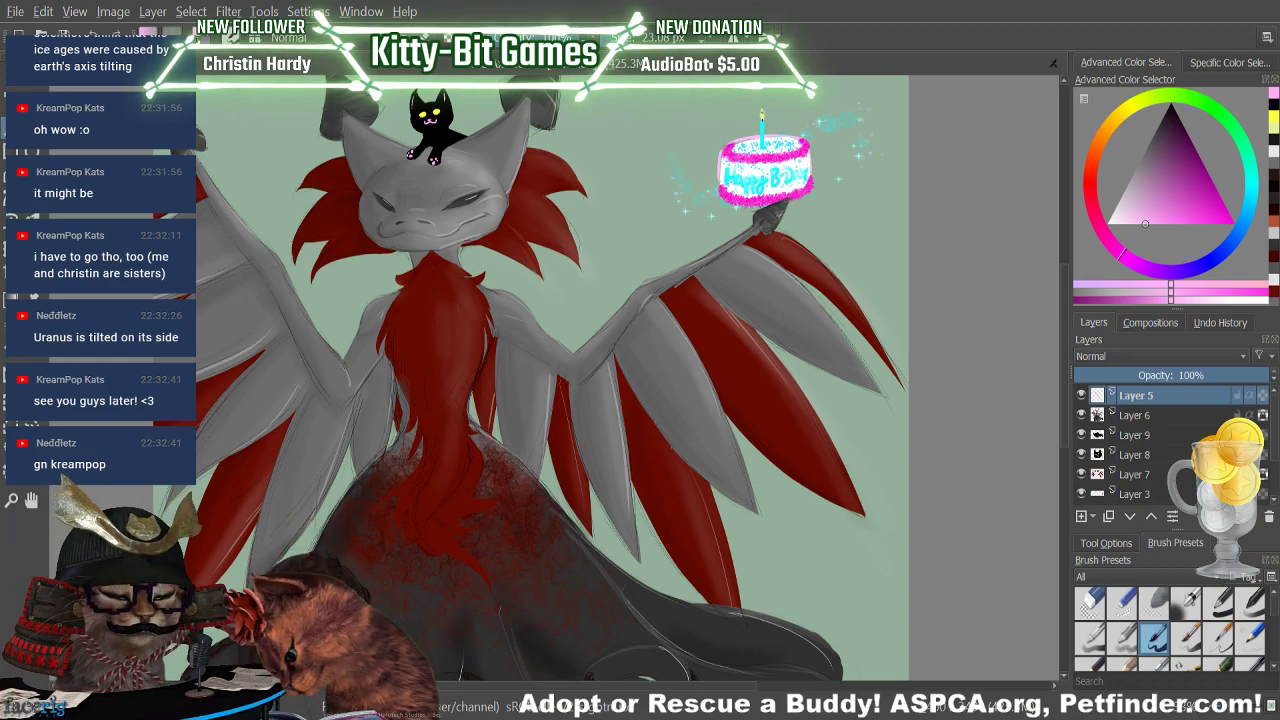
Switch back to black and handwrite "Adopt" between the creature's horn and the cake on Layer 5, redoing misshapen letters
click(1273, 106)
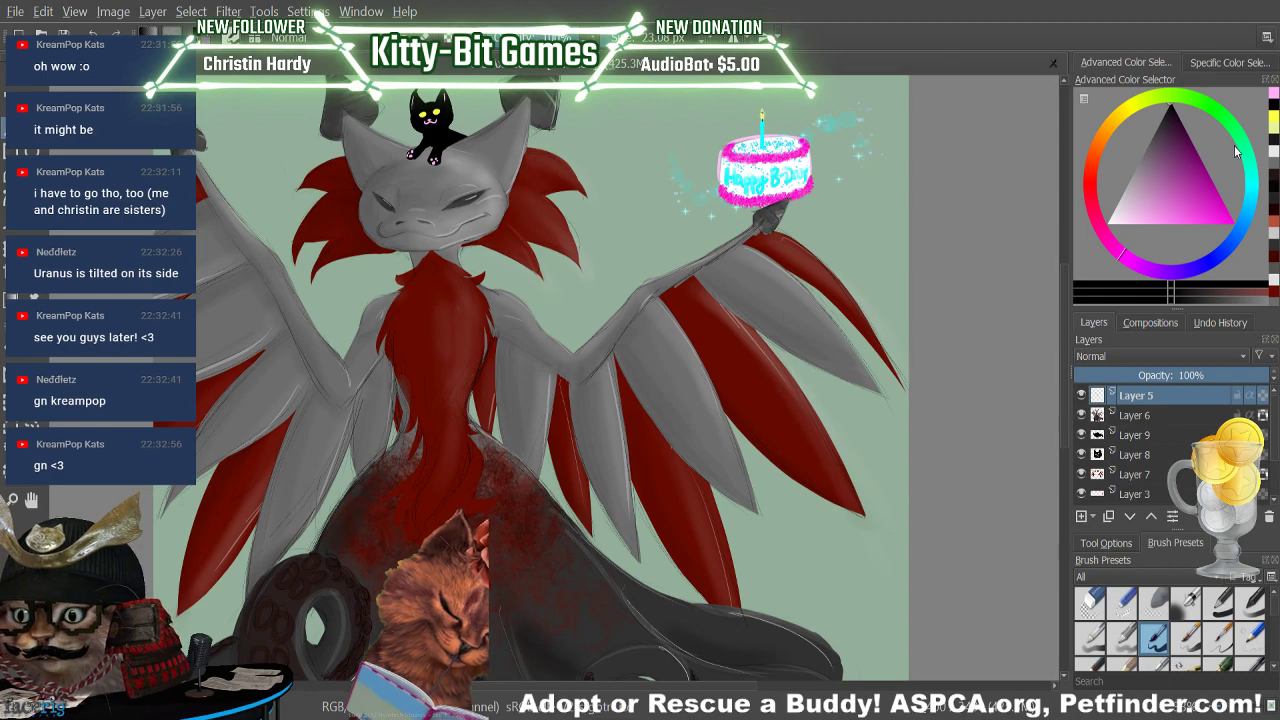
drag(1228, 560, 1231, 593)
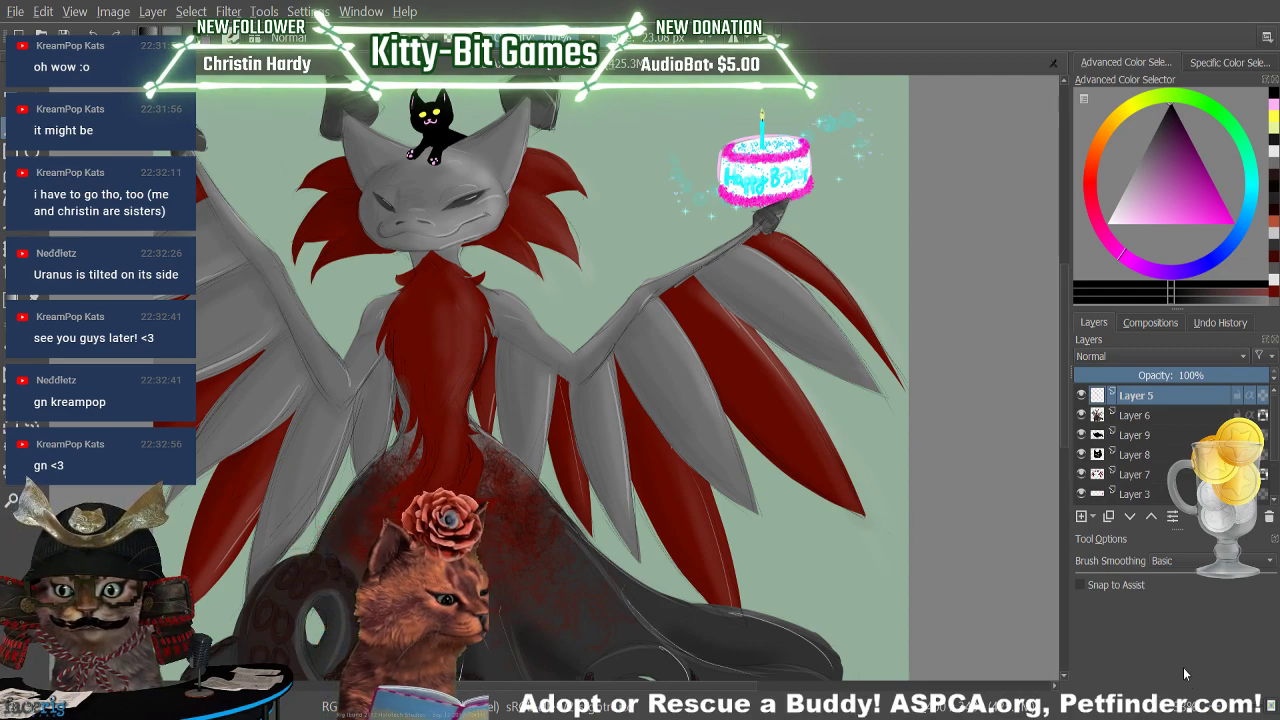
drag(1061, 339, 1057, 294)
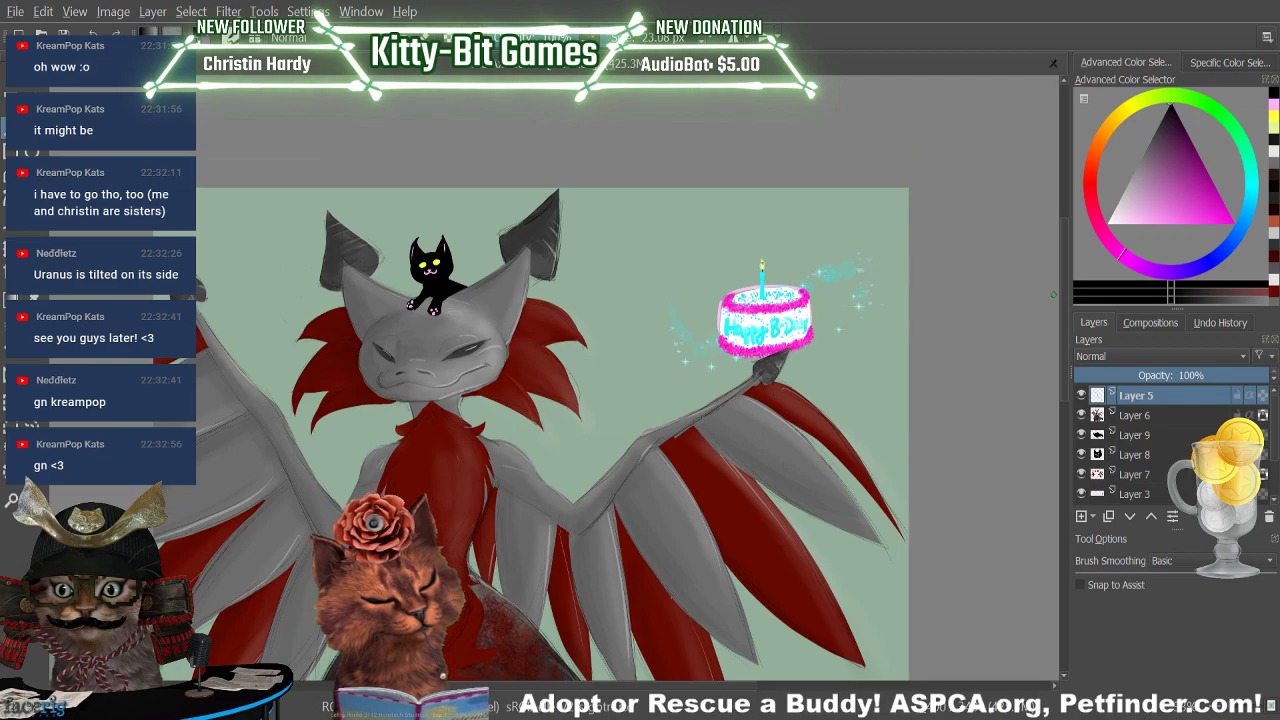
mouse_move(592, 250)
mouse_down()
mouse_move(614, 255)
mouse_move(610, 233)
mouse_move(634, 246)
mouse_move(646, 224)
mouse_move(660, 258)
mouse_up()
drag(658, 228, 658, 240)
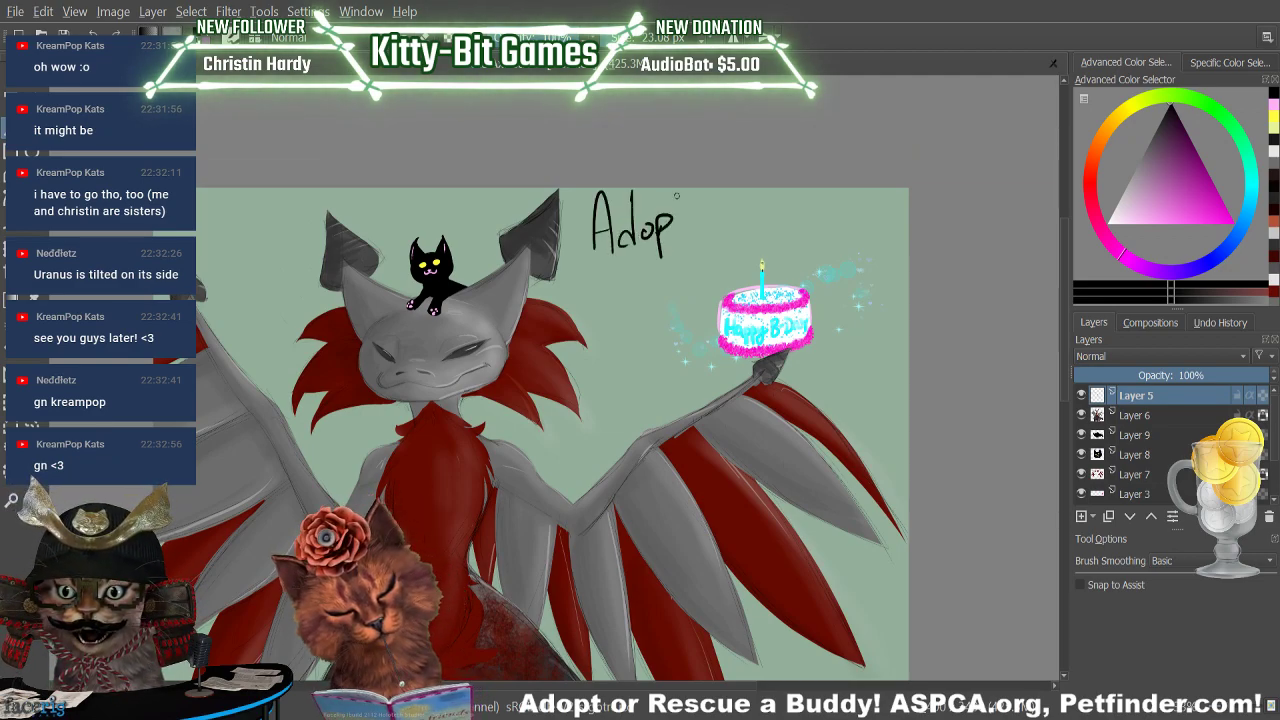
key(ctrl+z)
click(93, 31)
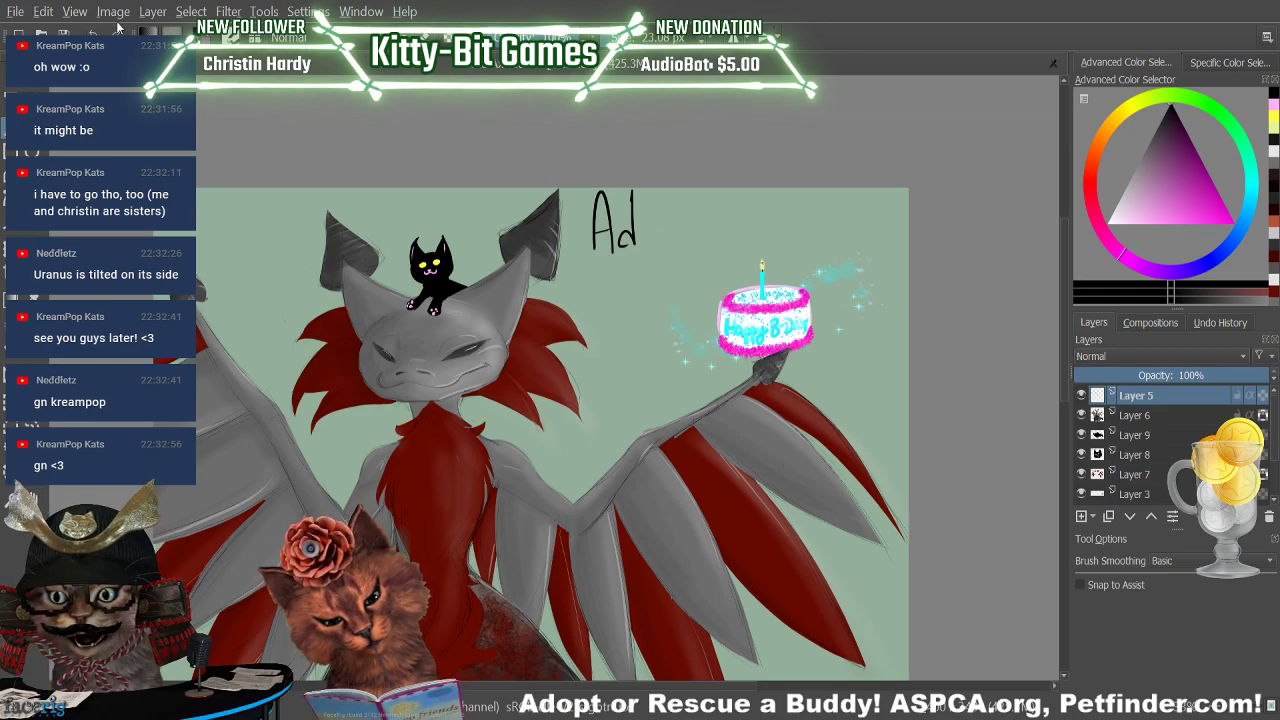
drag(652, 230, 653, 234)
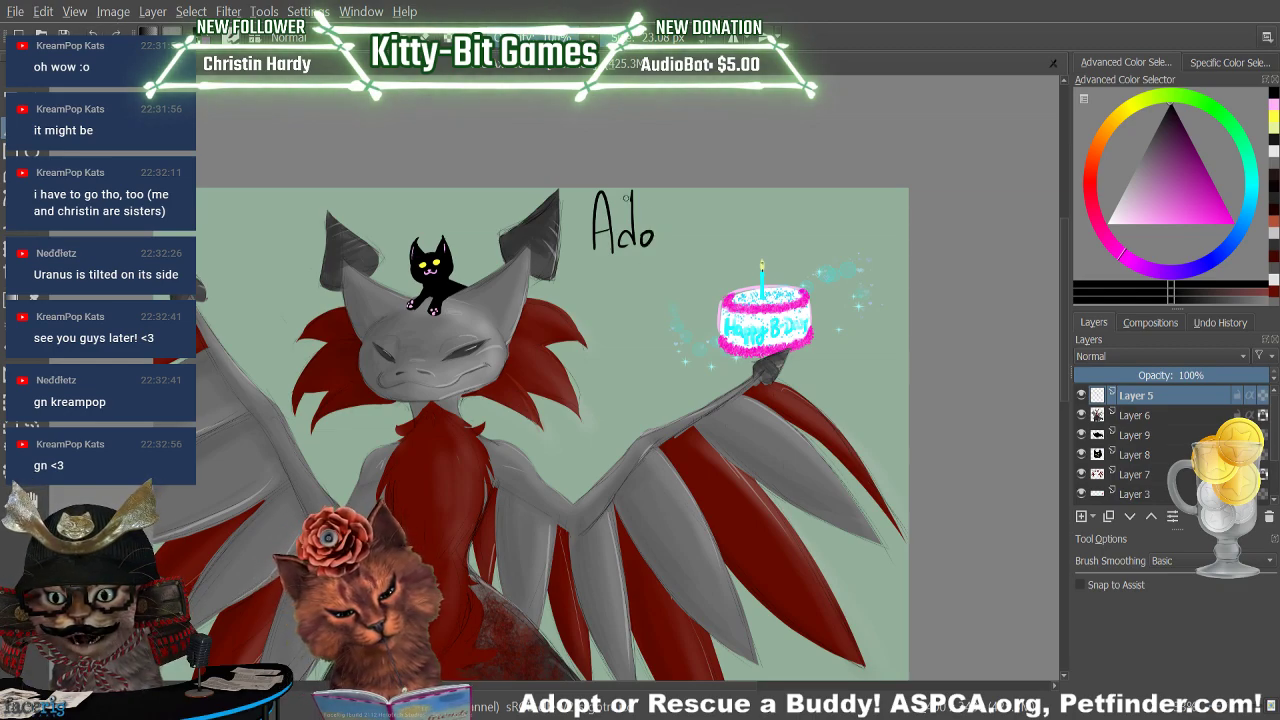
key(ctrl+z)
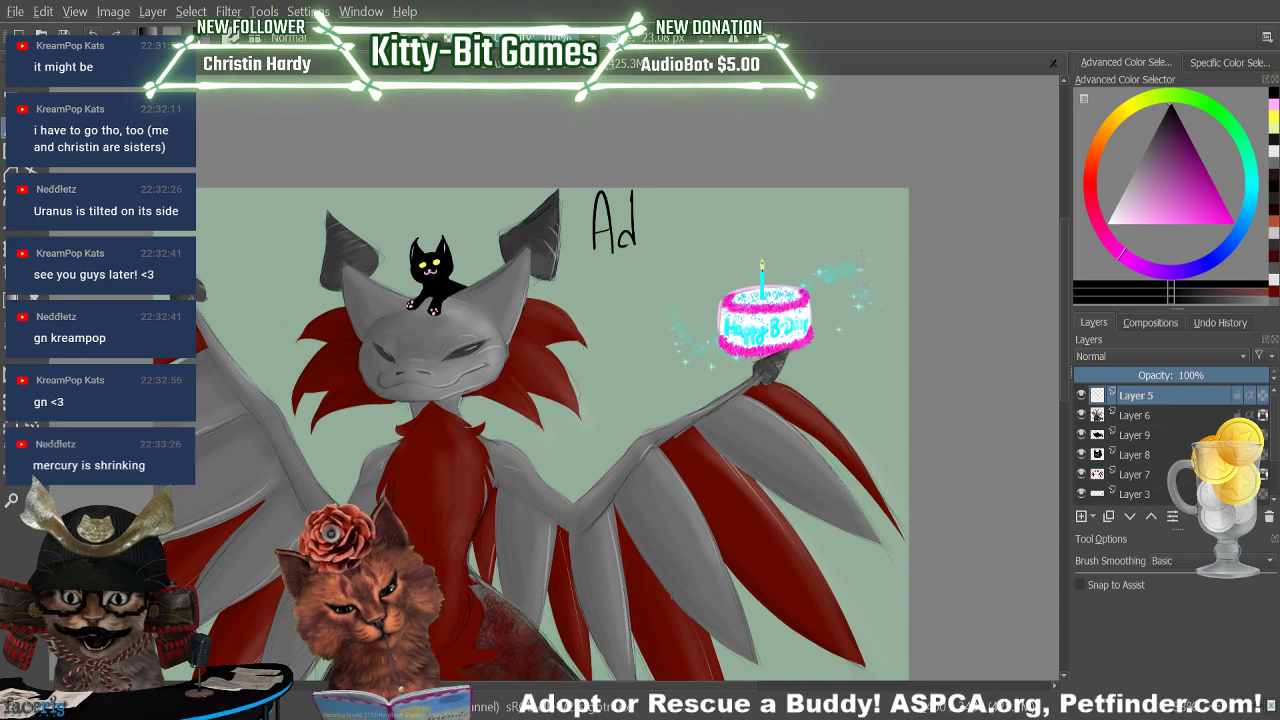
mouse_move(650, 229)
mouse_down()
mouse_move(657, 265)
mouse_move(661, 246)
mouse_move(695, 226)
mouse_up()
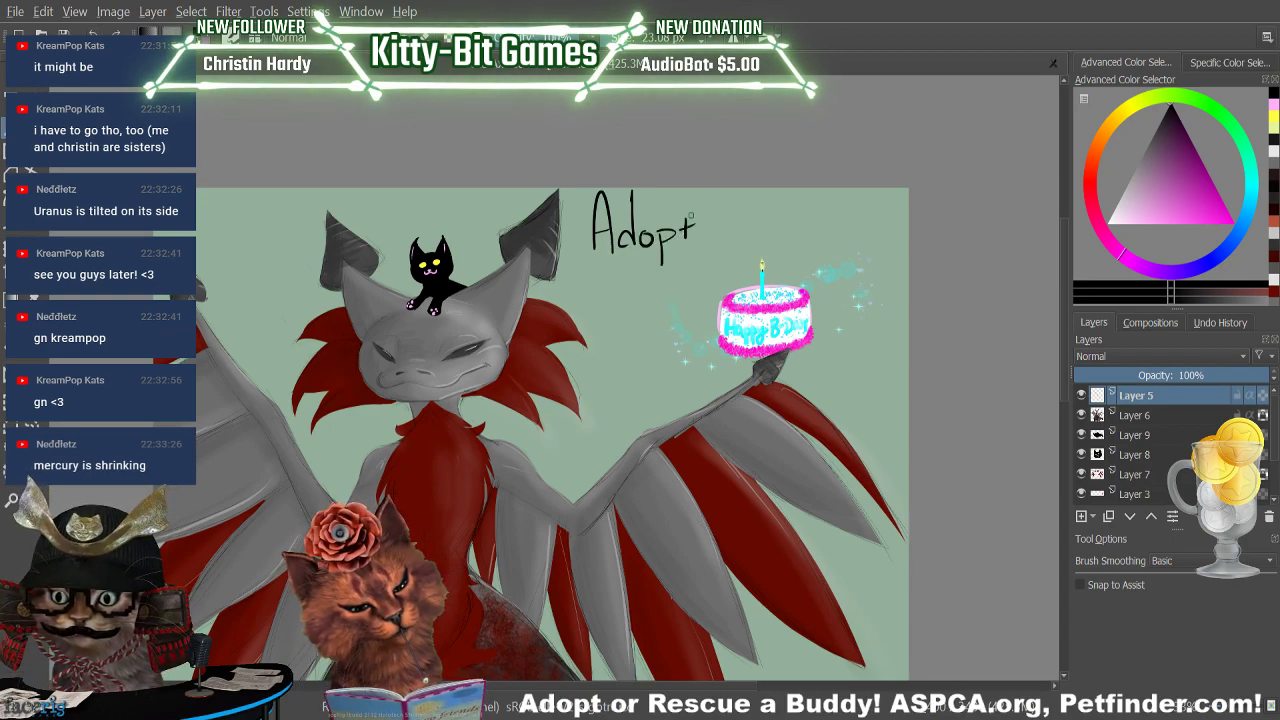
Handwrite "a Buddy" in black below "Adopt" and finish it with a heart-topped exclamation mark
mouse_move(578, 284)
mouse_down()
mouse_move(568, 294)
mouse_move(599, 312)
mouse_up()
mouse_move(599, 278)
mouse_down()
mouse_move(604, 312)
mouse_move(668, 288)
mouse_up()
key(ctrl+z)
key(ctrl+z)
key(ctrl+z)
drag(682, 270, 660, 312)
key(ctrl+z)
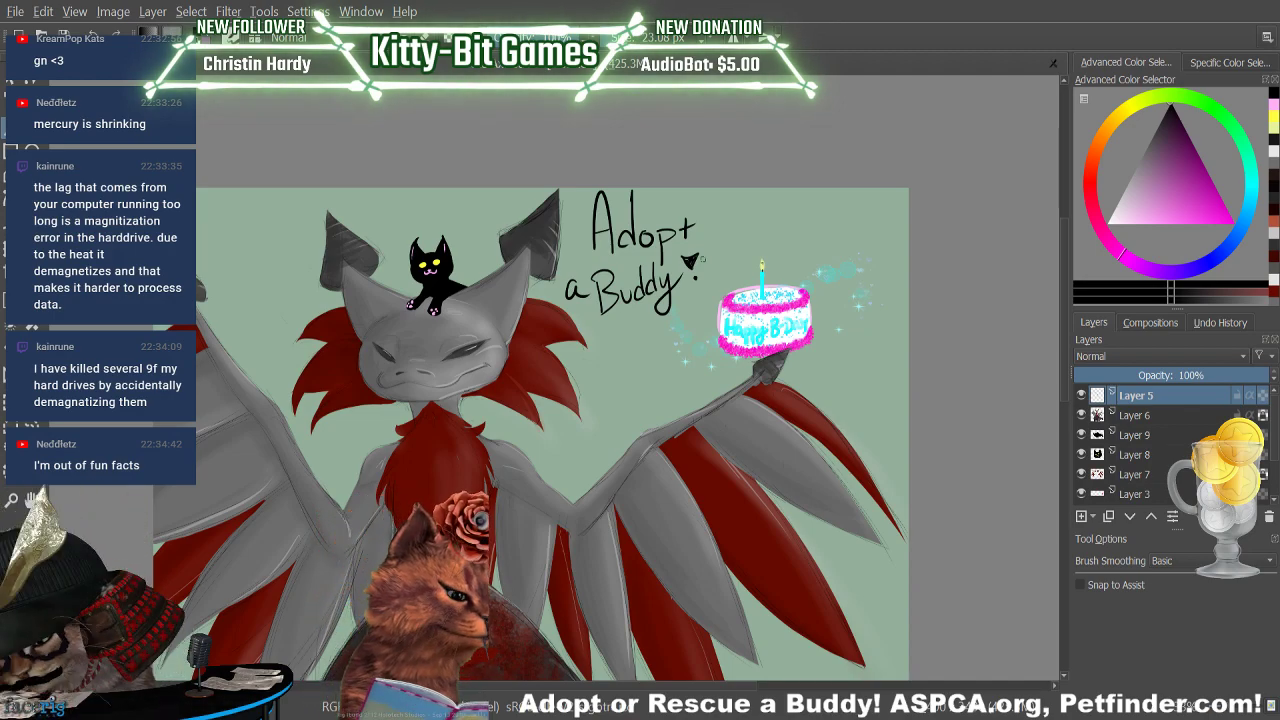
scroll(1070, 365, down, 3)
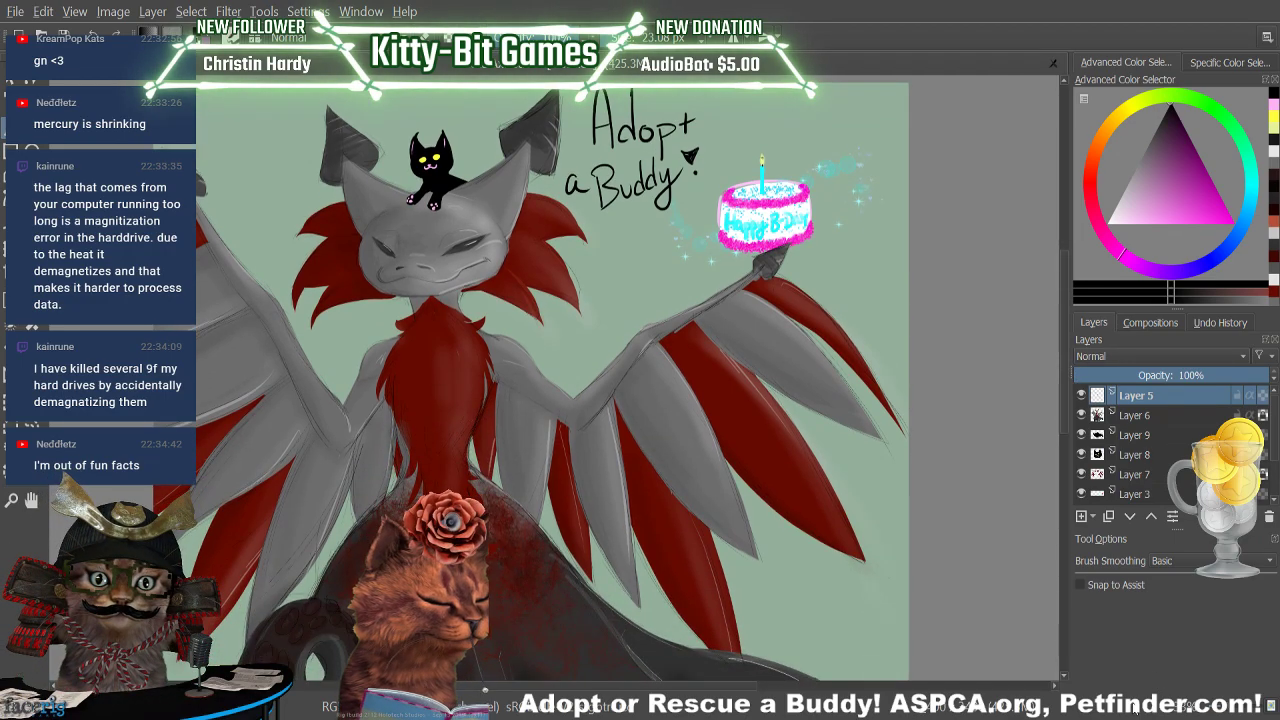
scroll(1065, 398, down, 3)
scroll(1068, 360, up, 5)
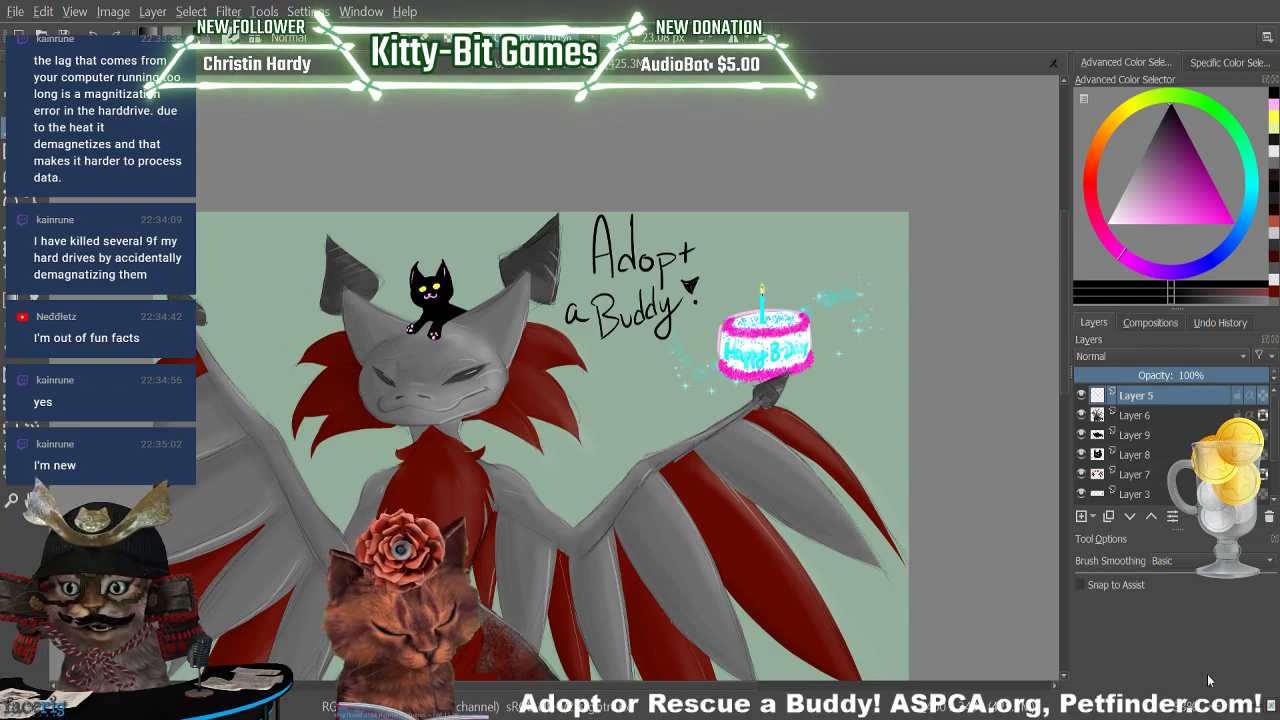
key(/)
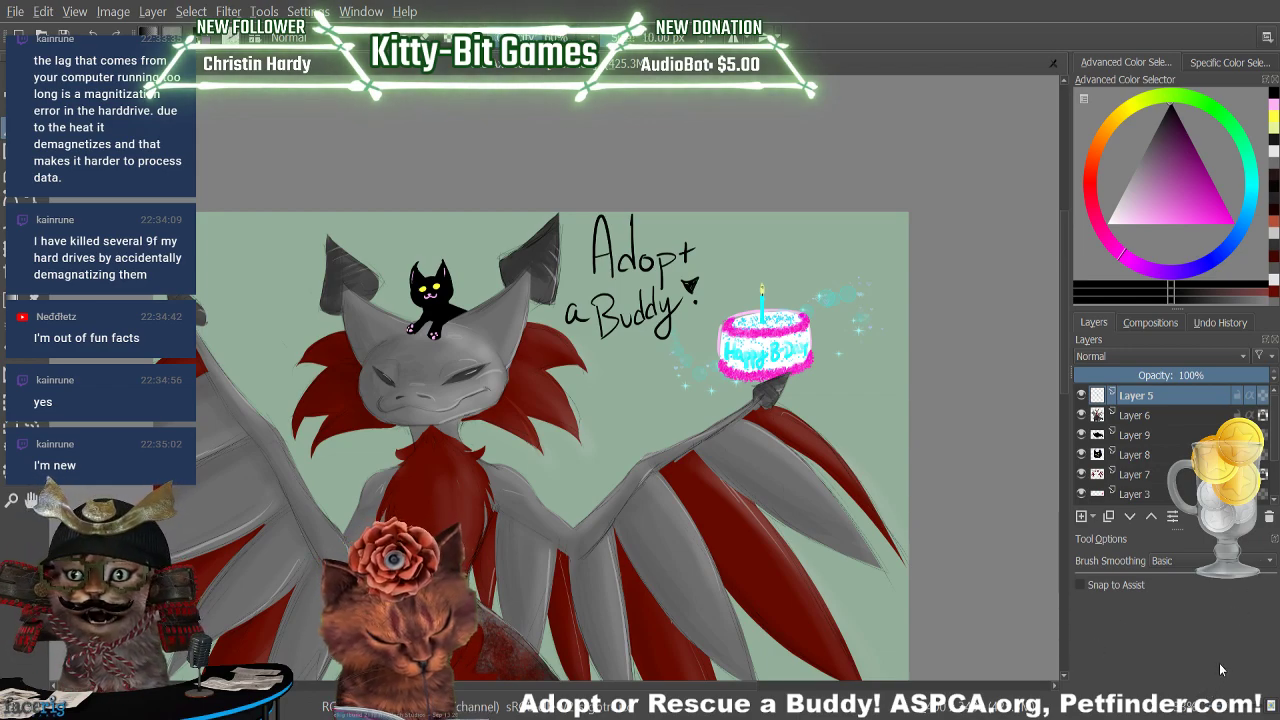
drag(1062, 366, 1066, 408)
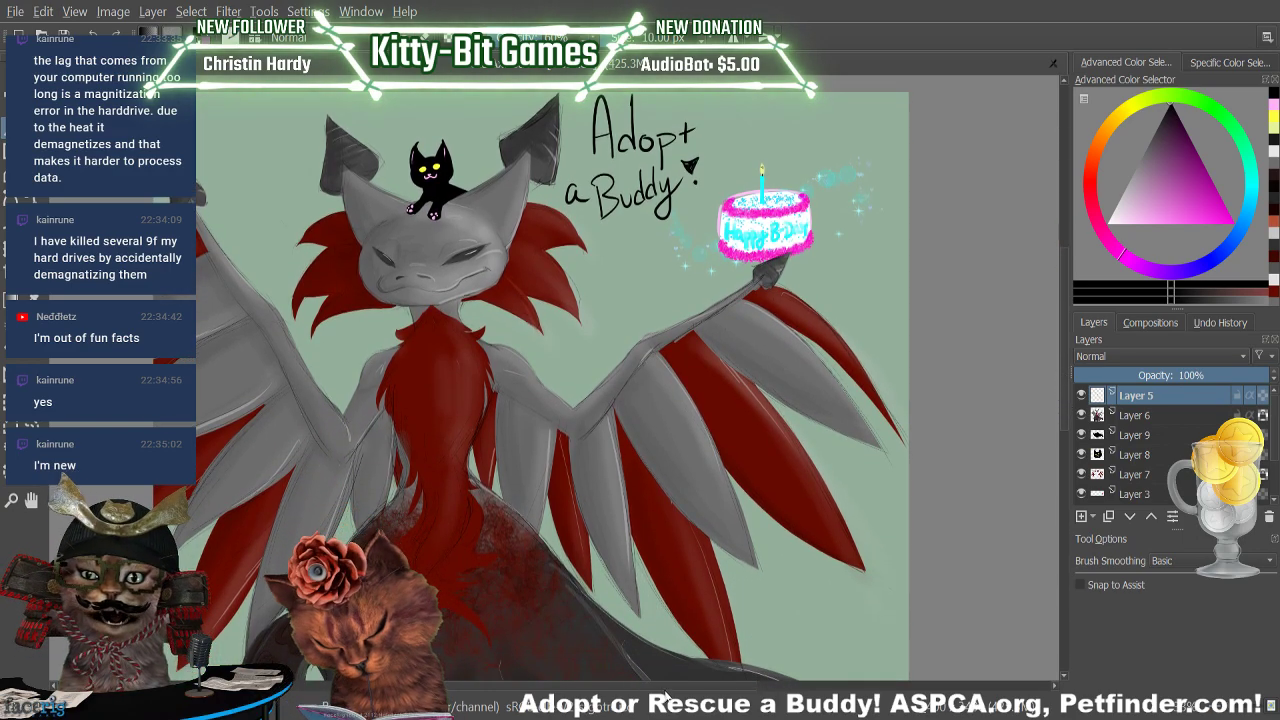
scroll(670, 693, left, 3)
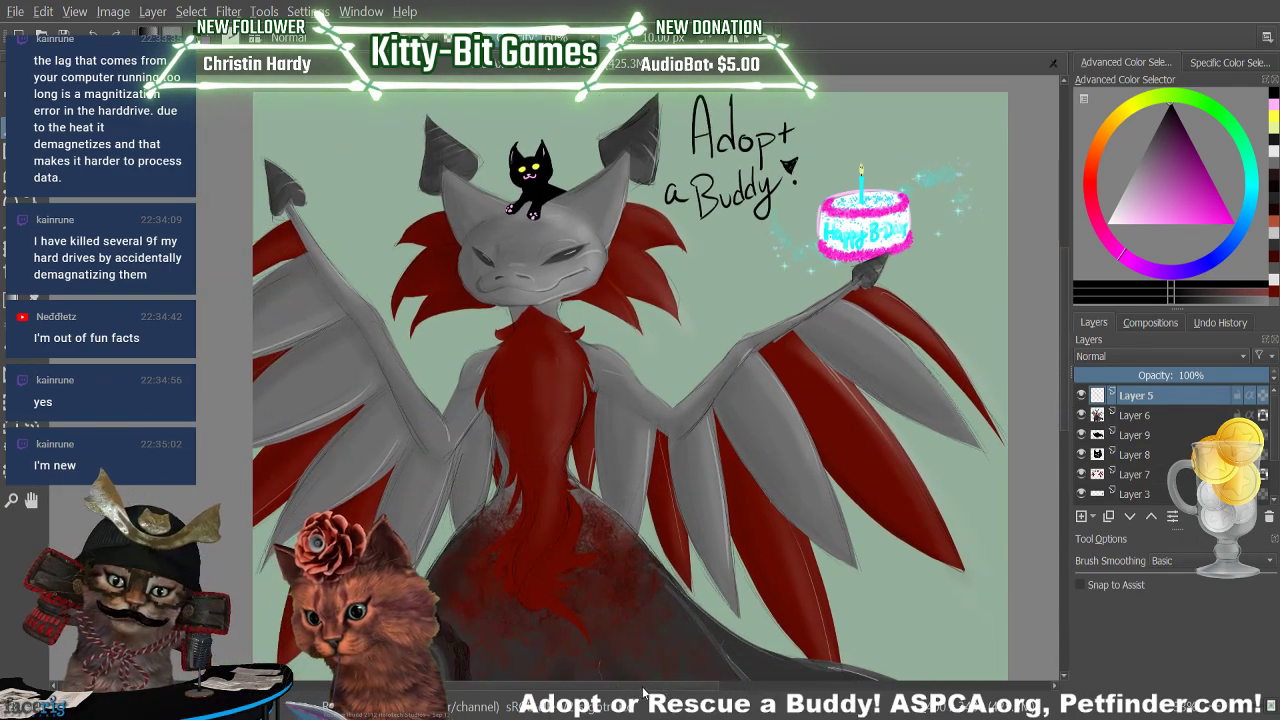
scroll(1066, 301, down, 1)
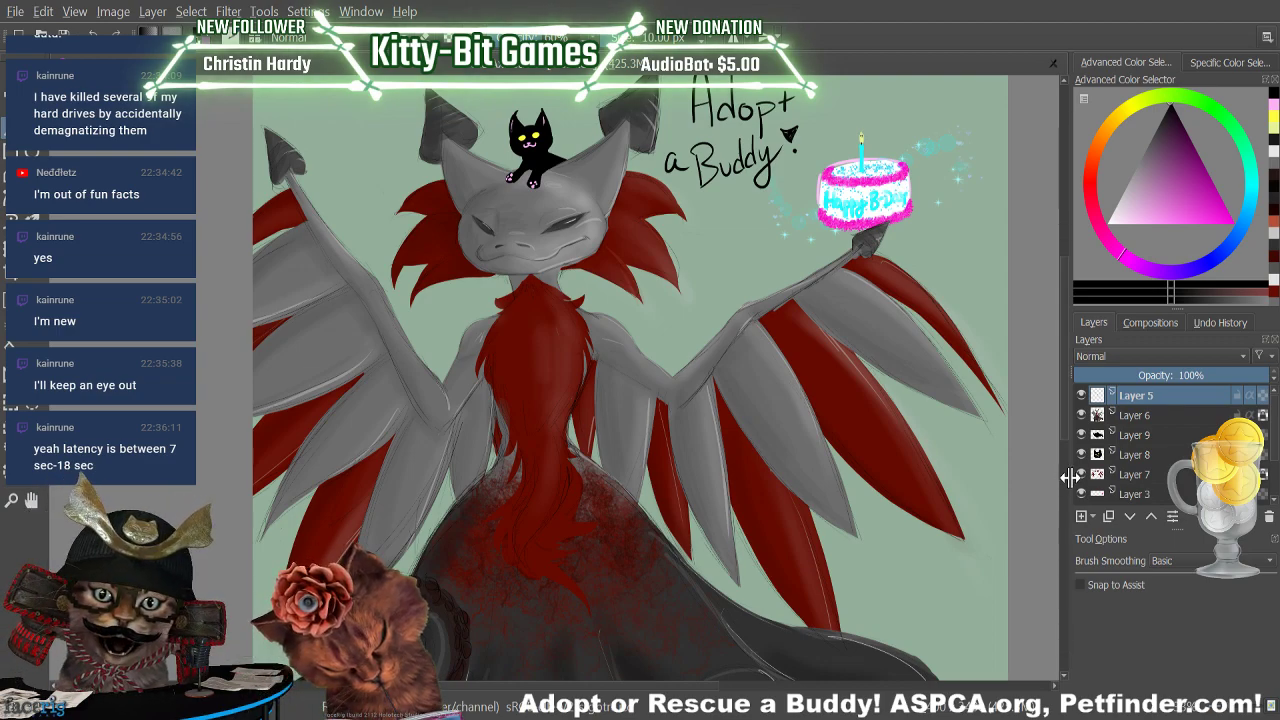
Resize the side dockers so the brush preset grid shows between the layer list and the tool options, then check the whole drawing
drag(1066, 476, 1030, 455)
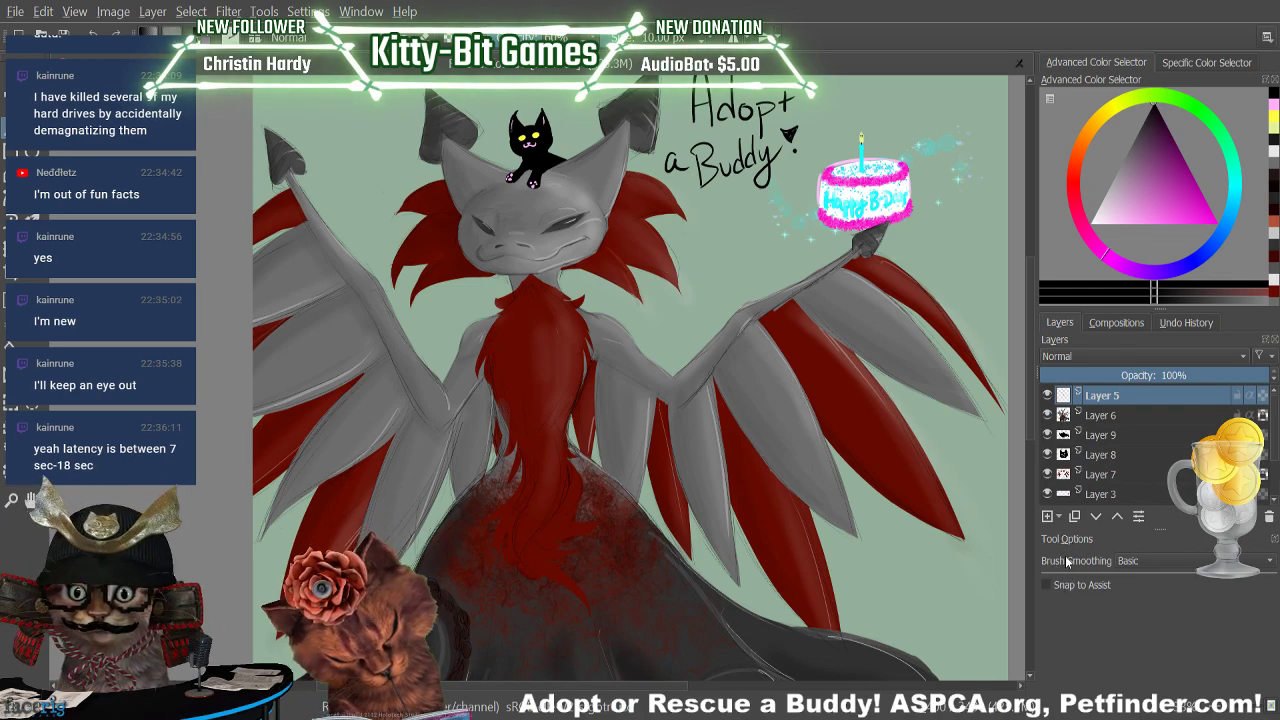
drag(1137, 553, 1197, 567)
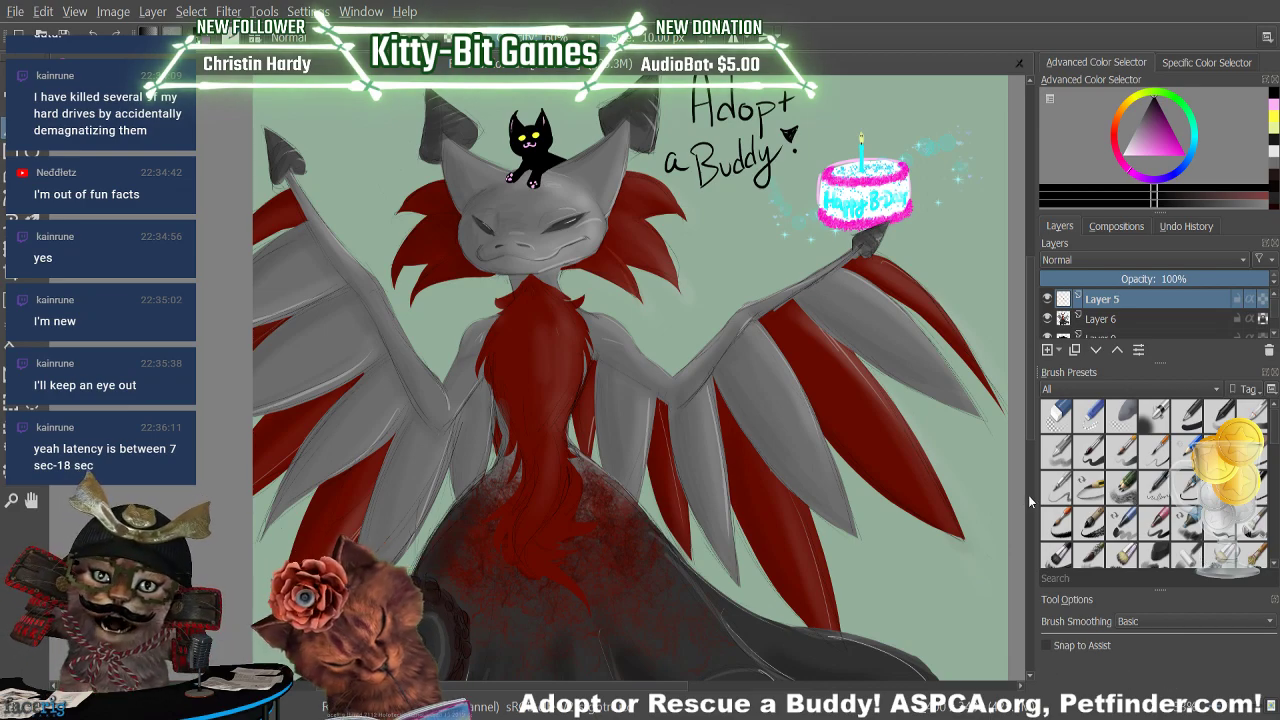
drag(1034, 522, 1103, 592)
click(1225, 710)
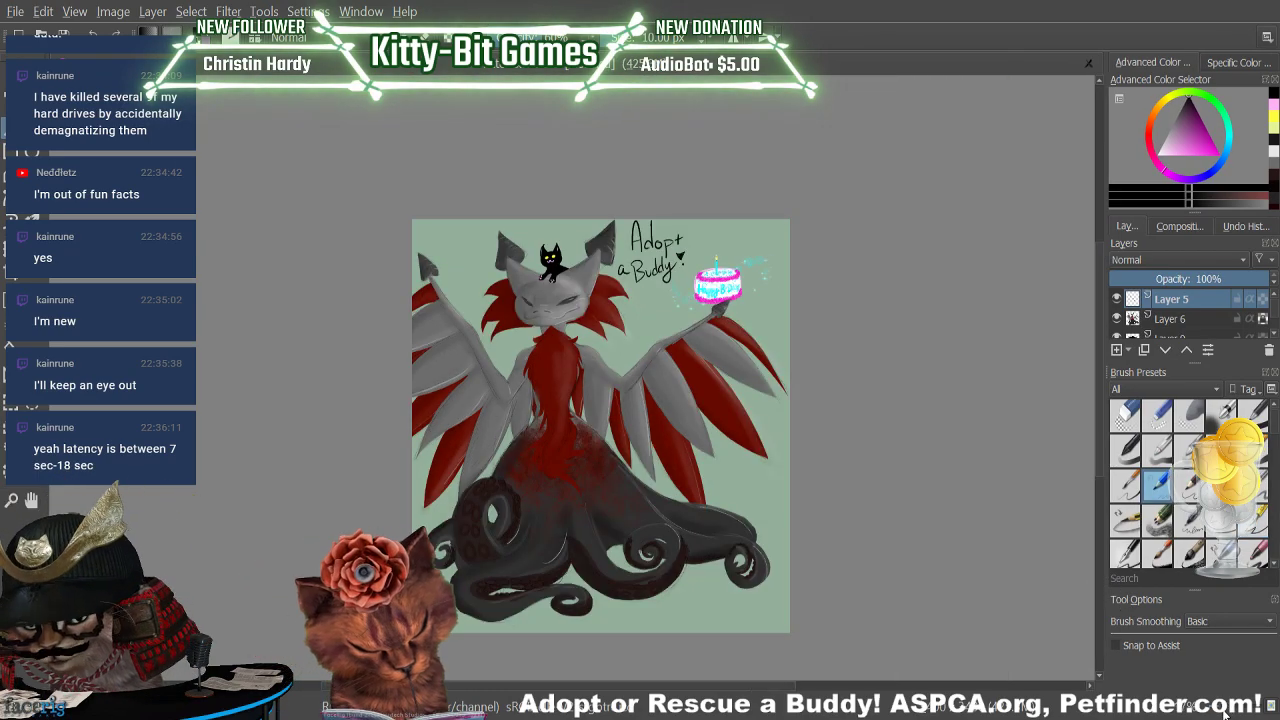
scroll(1225, 712, up, 1)
scroll(1225, 712, down, 2)
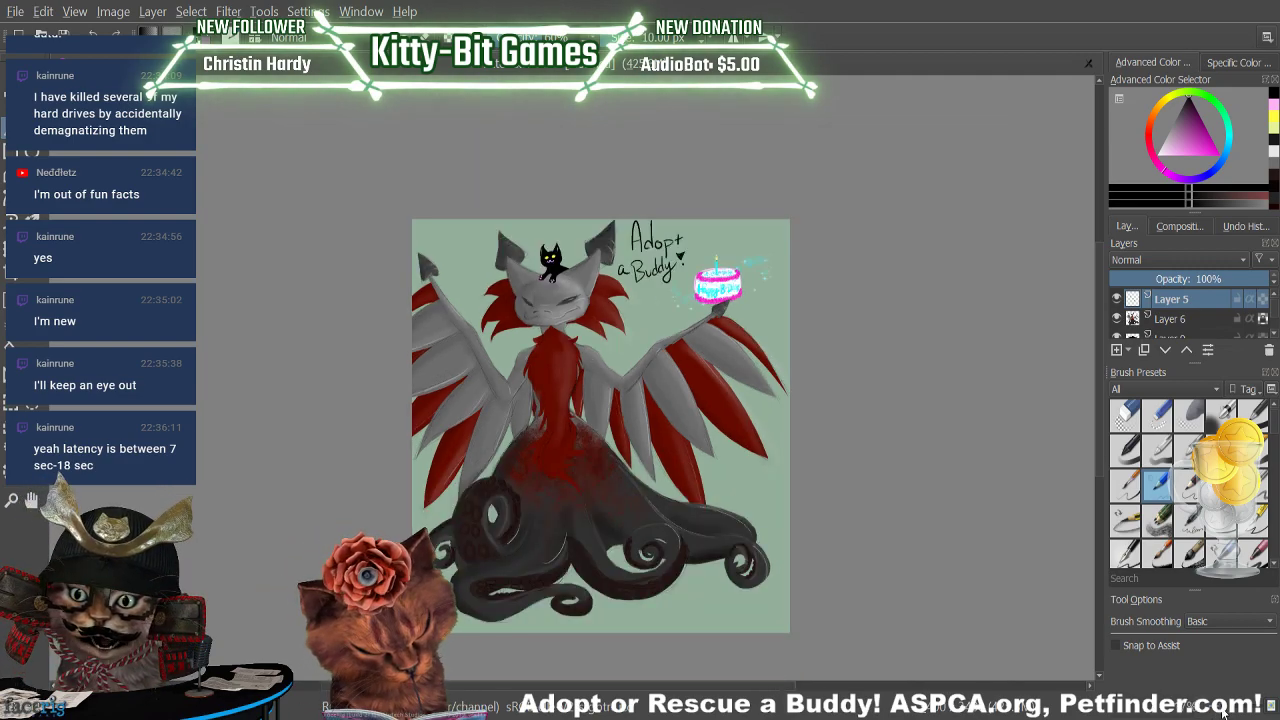
scroll(1222, 712, up, 1)
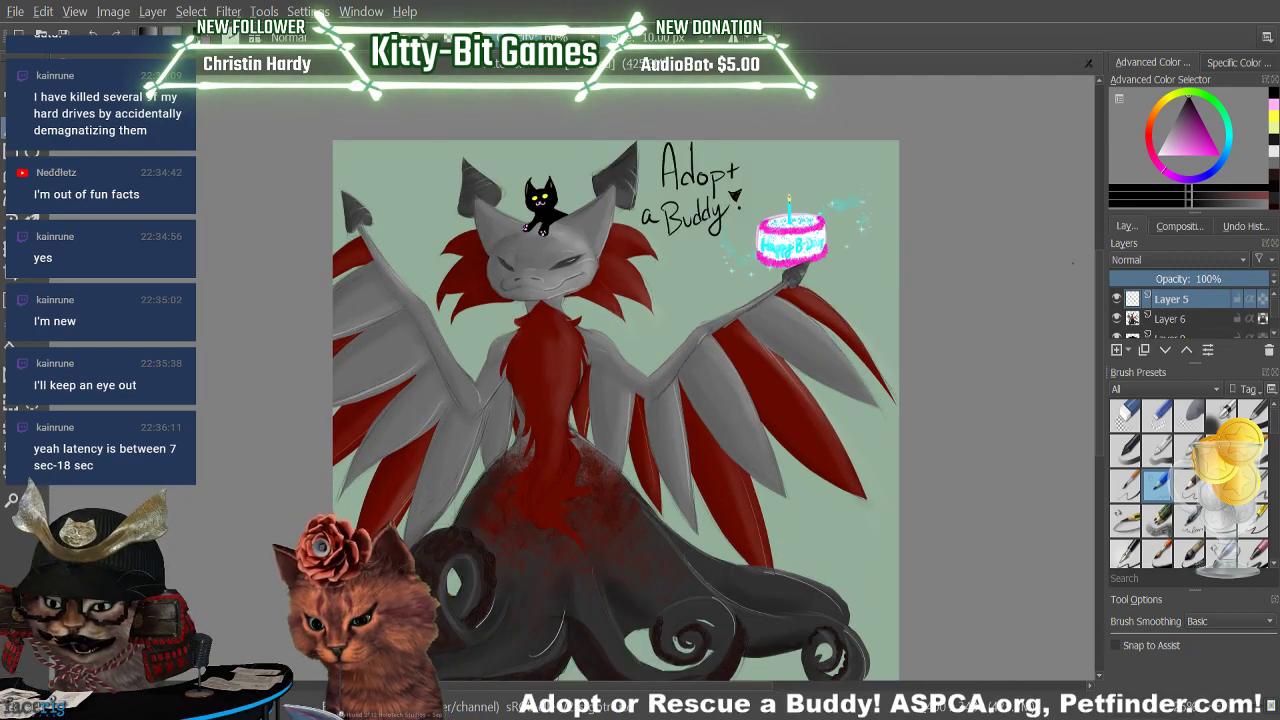
drag(1099, 306, 1099, 339)
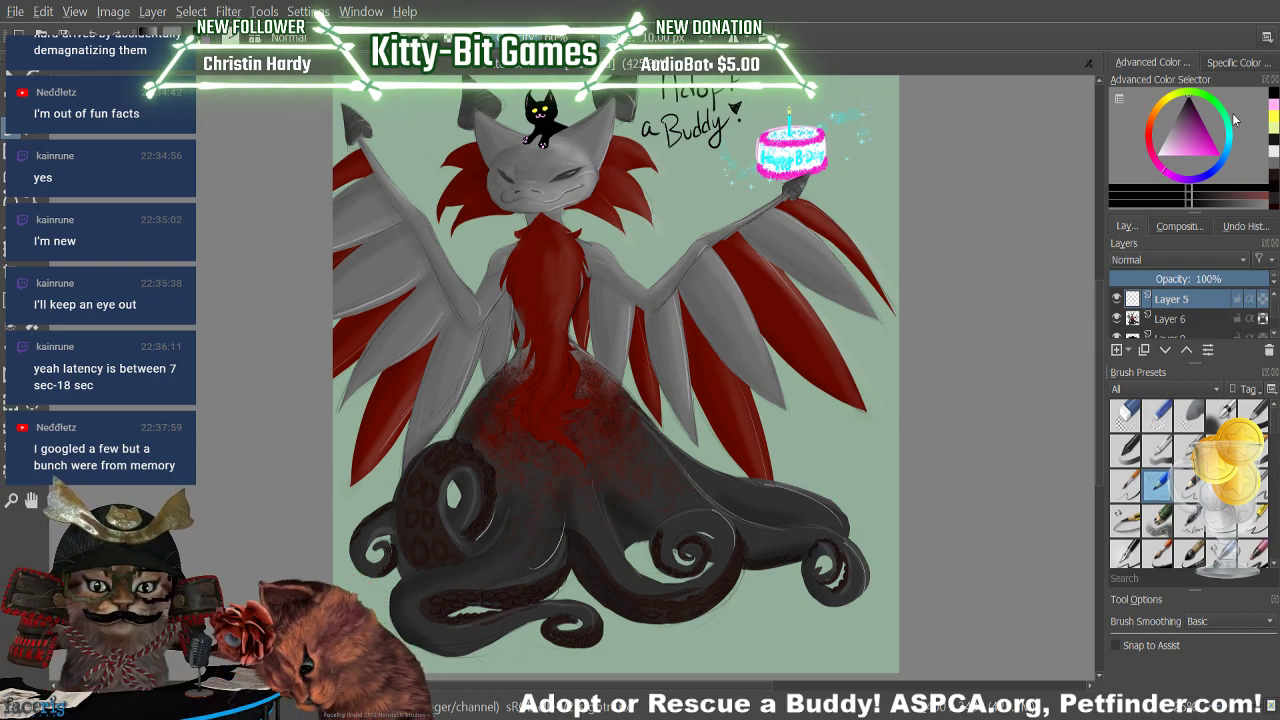
key(p)
click(646, 585)
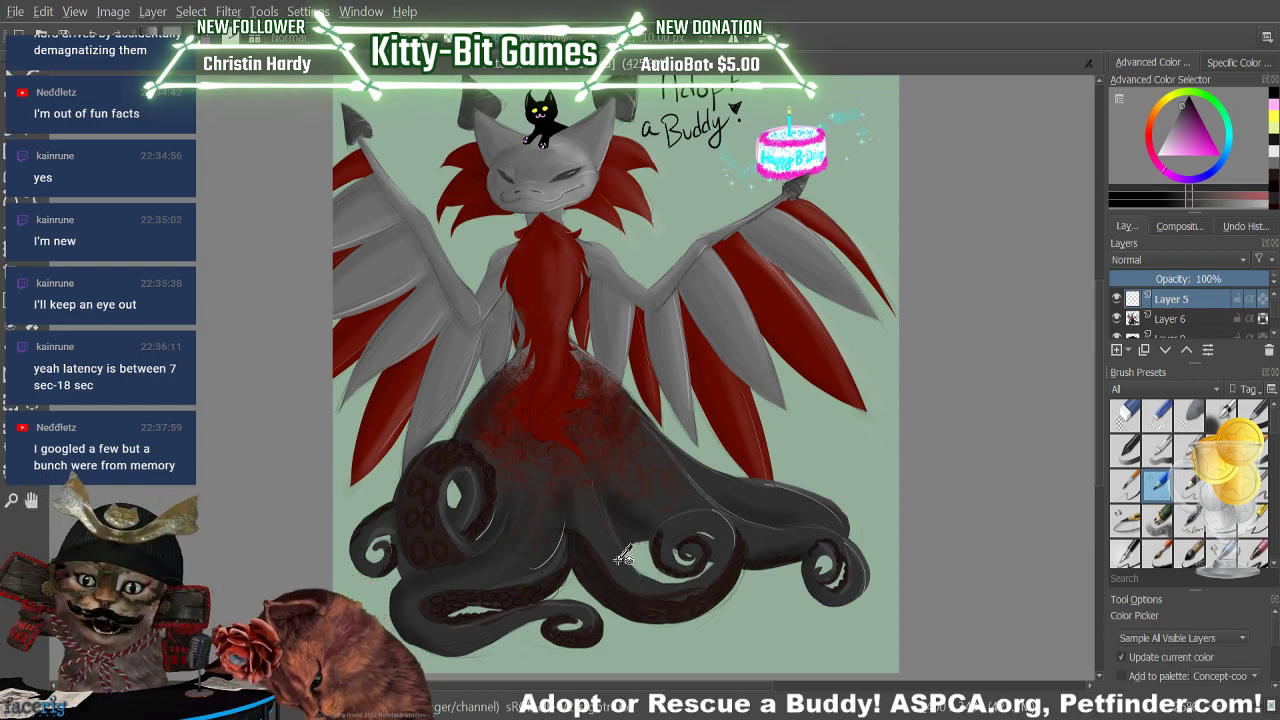
click(33, 133)
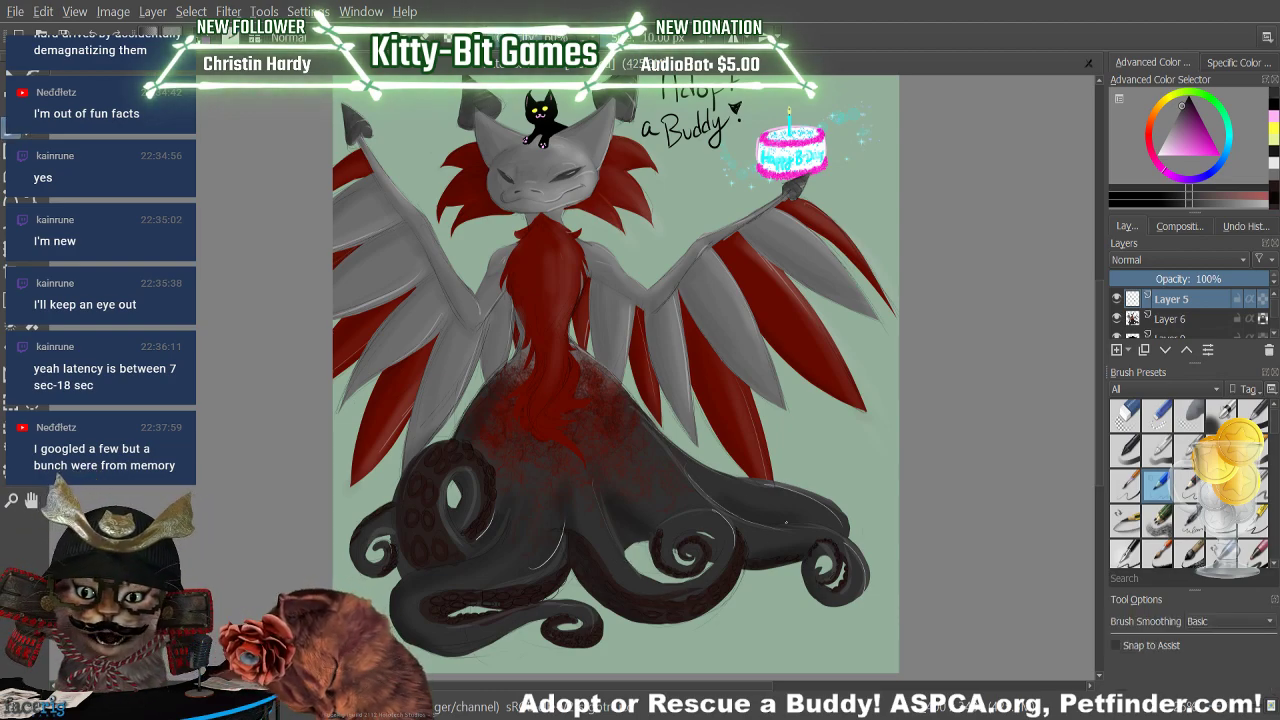
key(p)
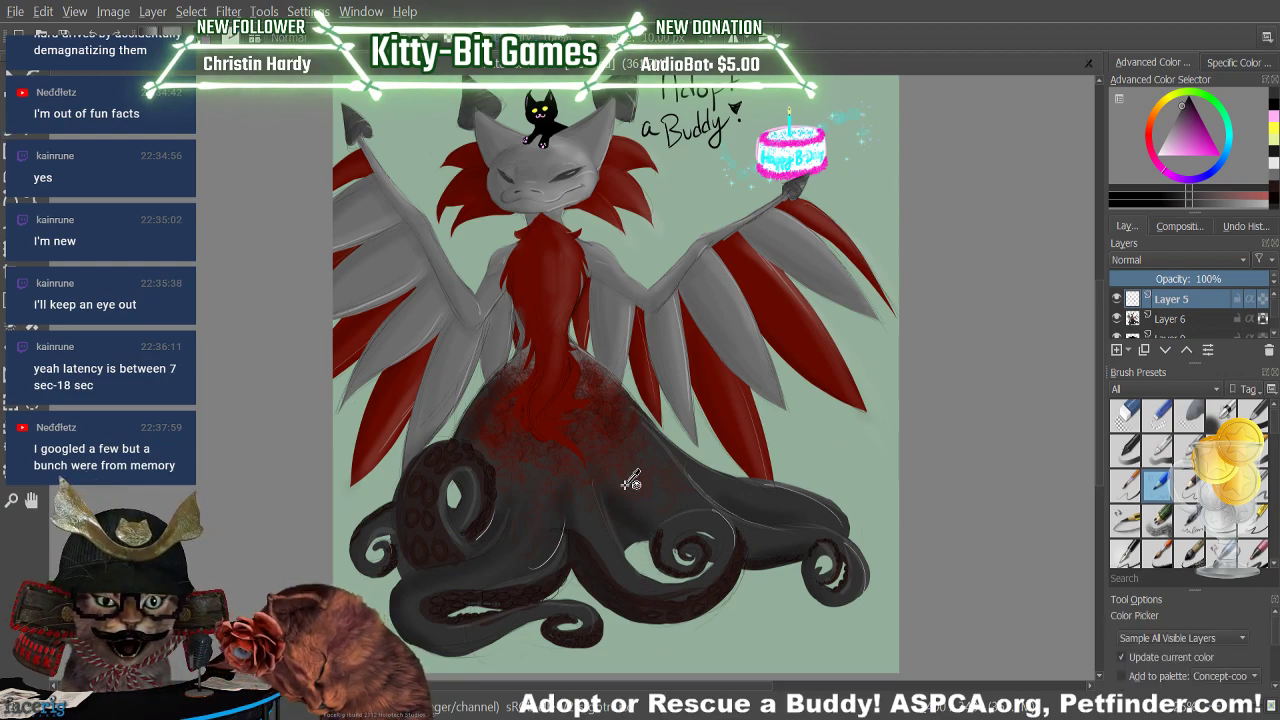
key(b)
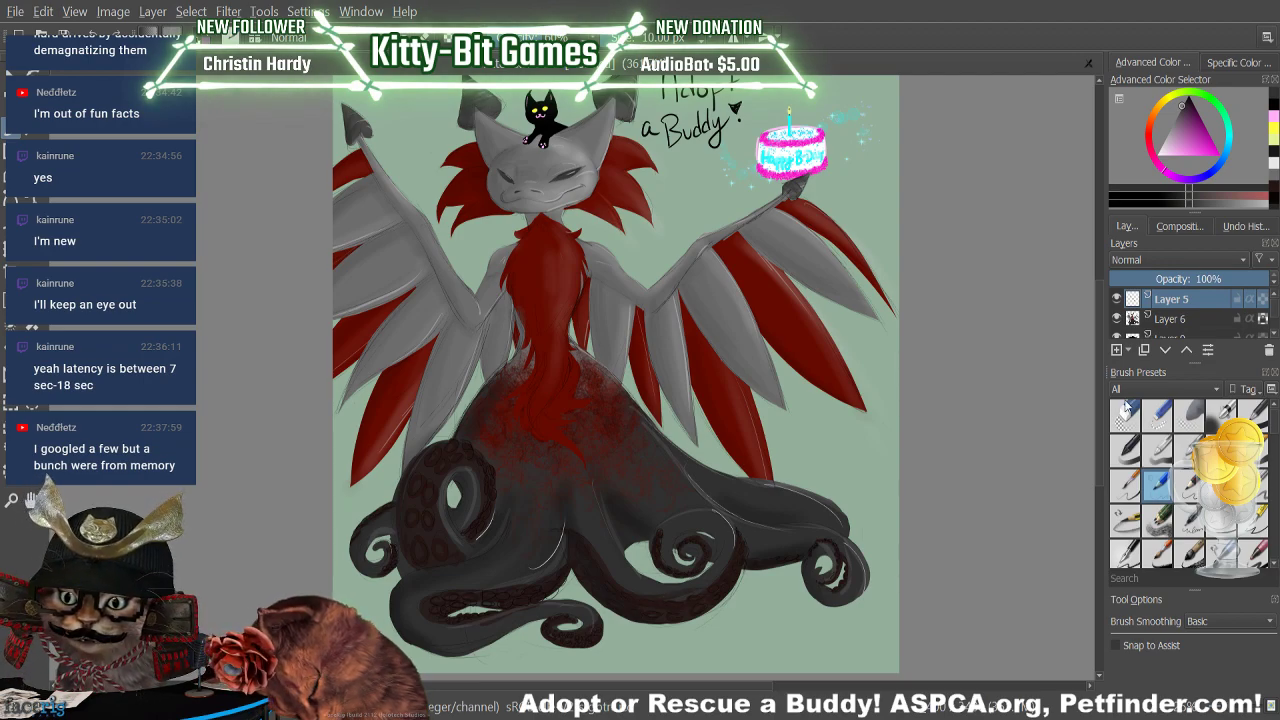
On Layer 6, sample the sucker colour on the curled tentacle and paint lighter sucker details along the tentacles' undersides with a 10 px brush
click(1170, 318)
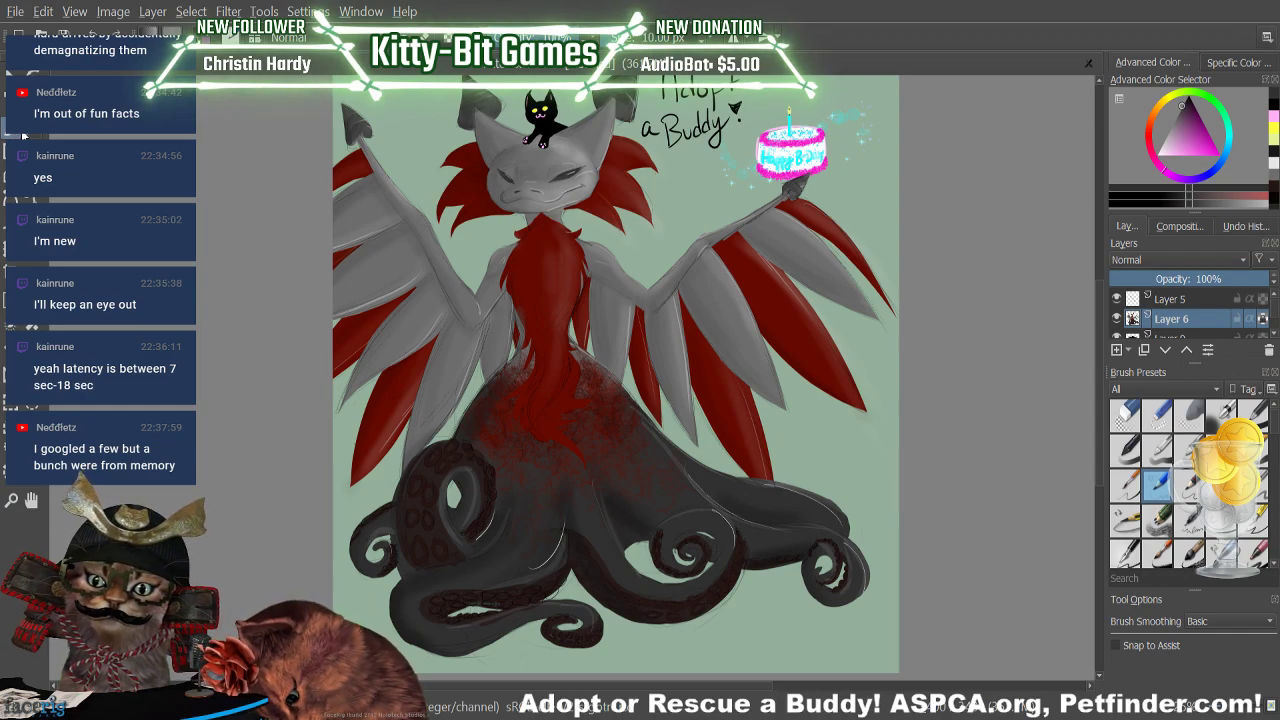
key(p)
click(424, 488)
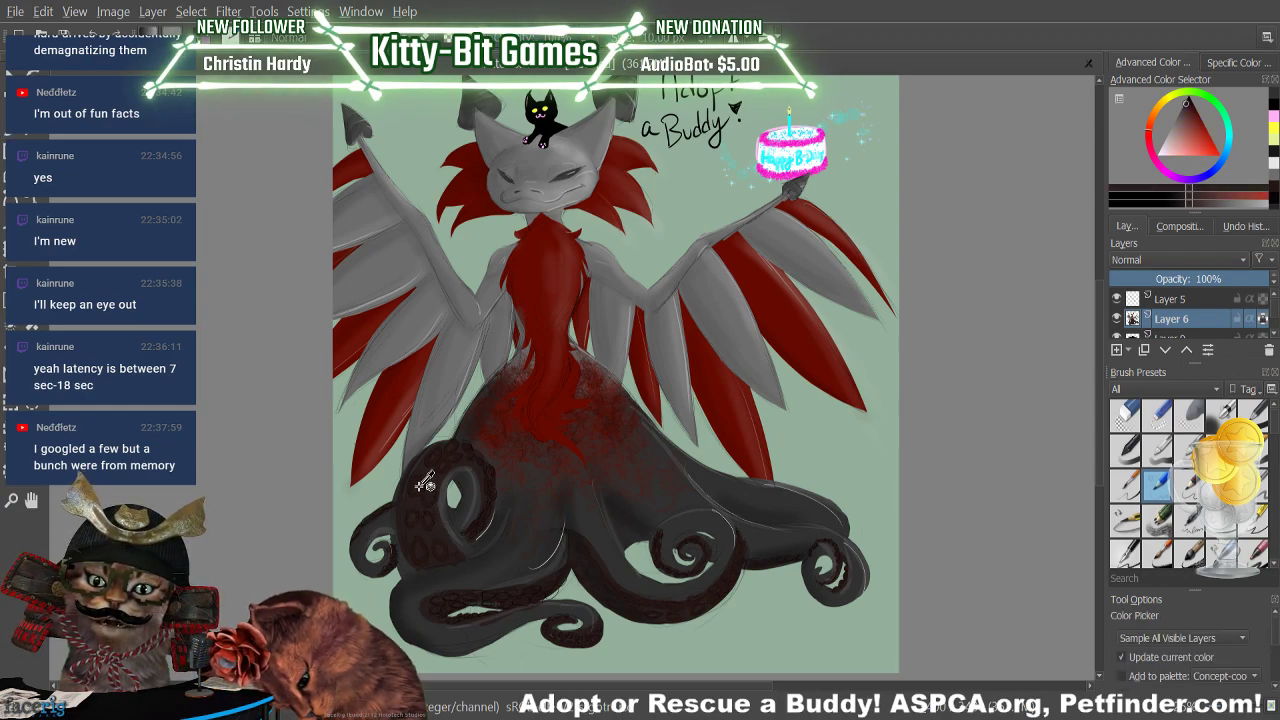
key(b)
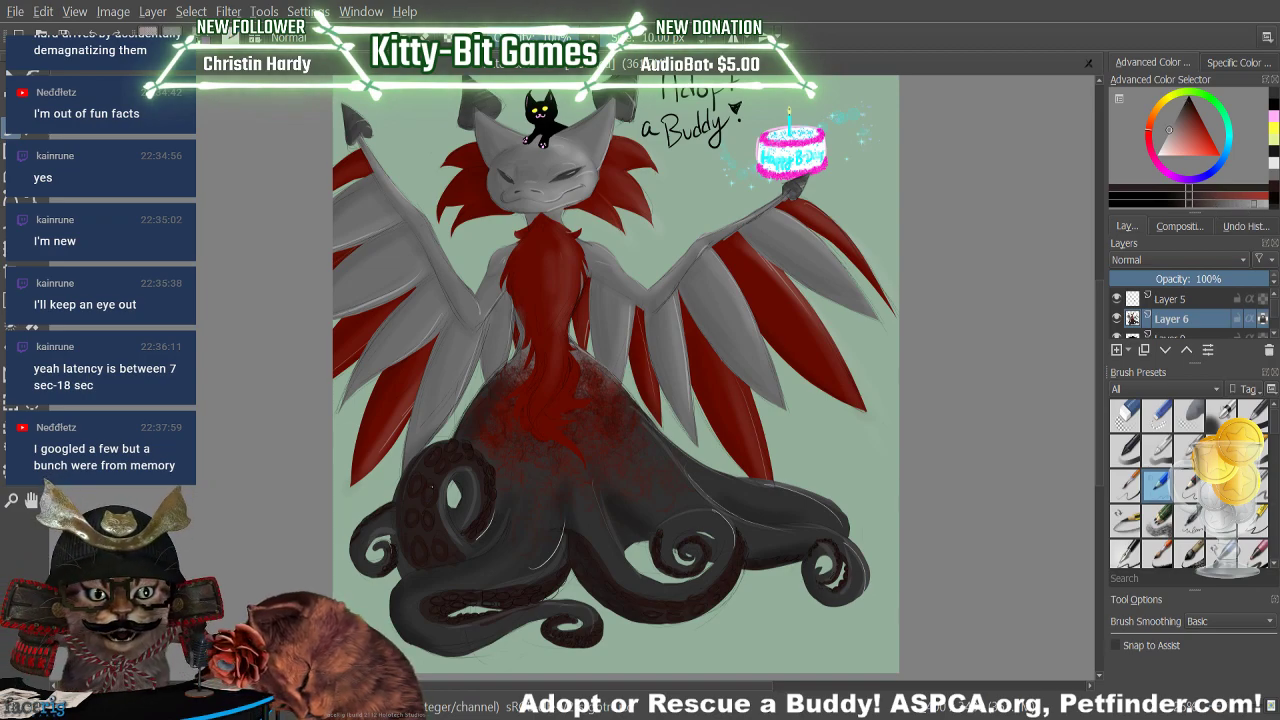
drag(432, 487, 428, 499)
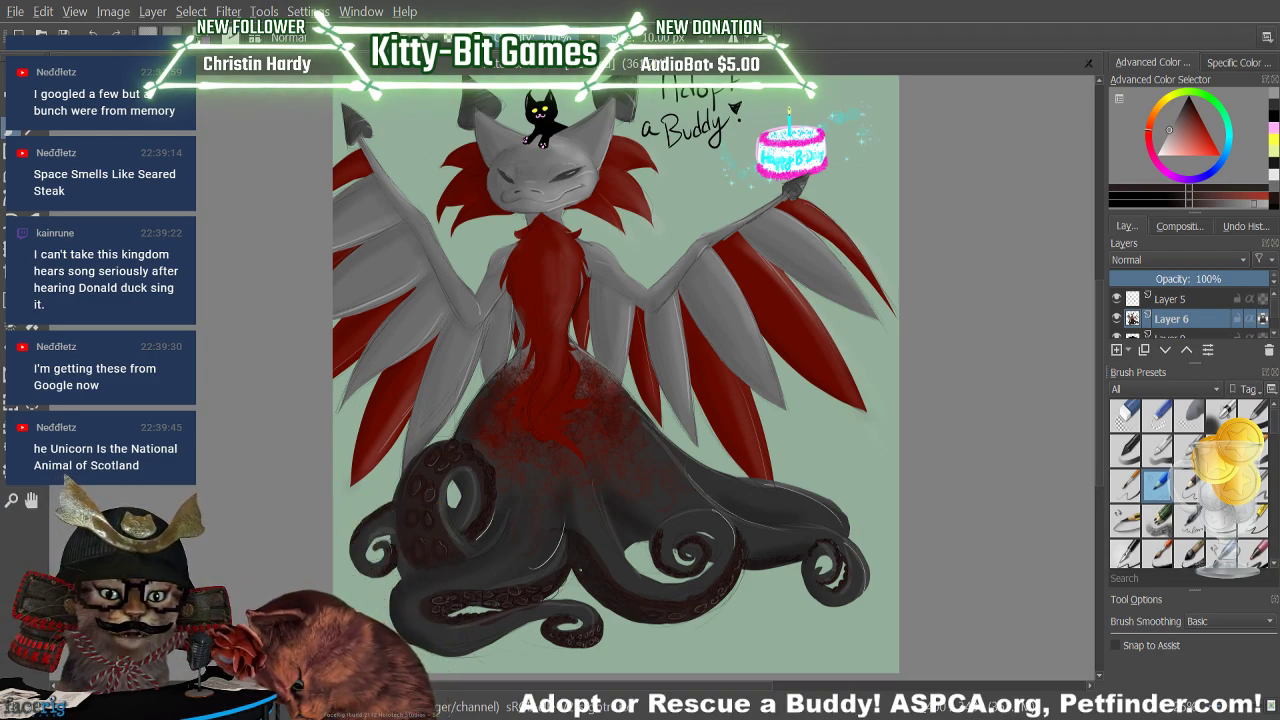
Sample the chest fur's red, choose a lighter tint of it and paint flowing hair strands down the fur with a 40 px brush
key(p)
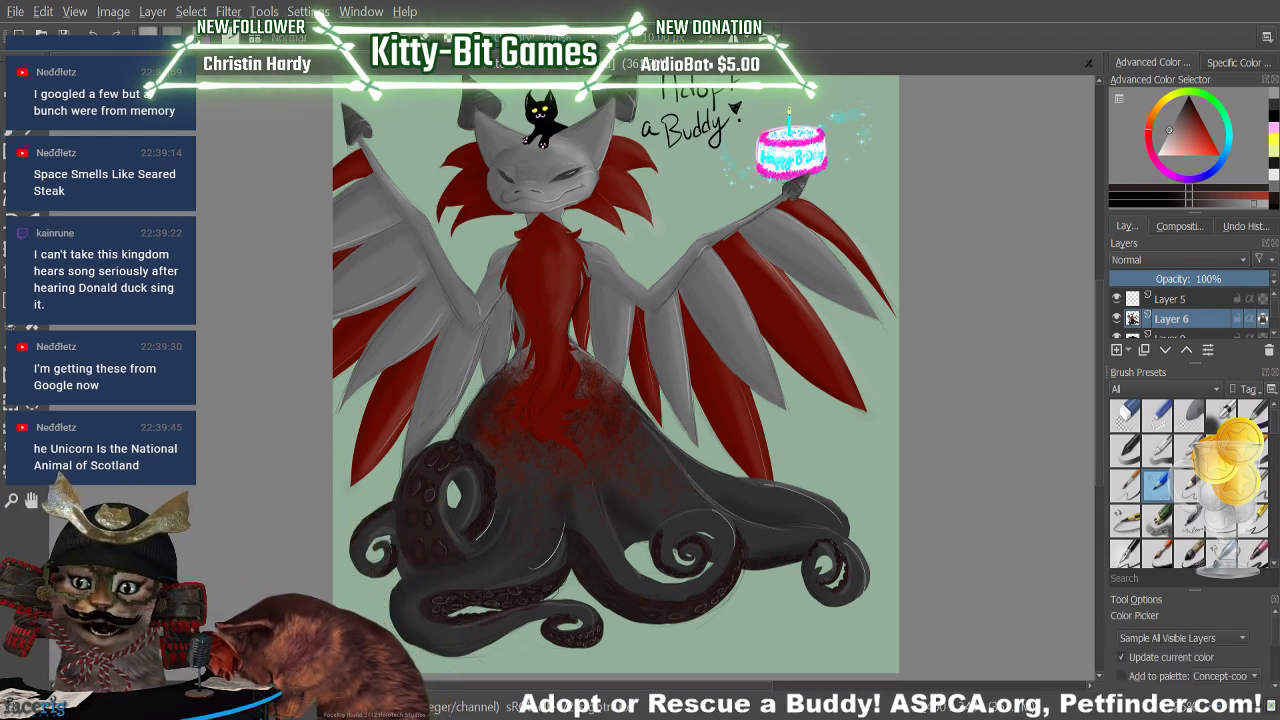
click(533, 266)
key(b)
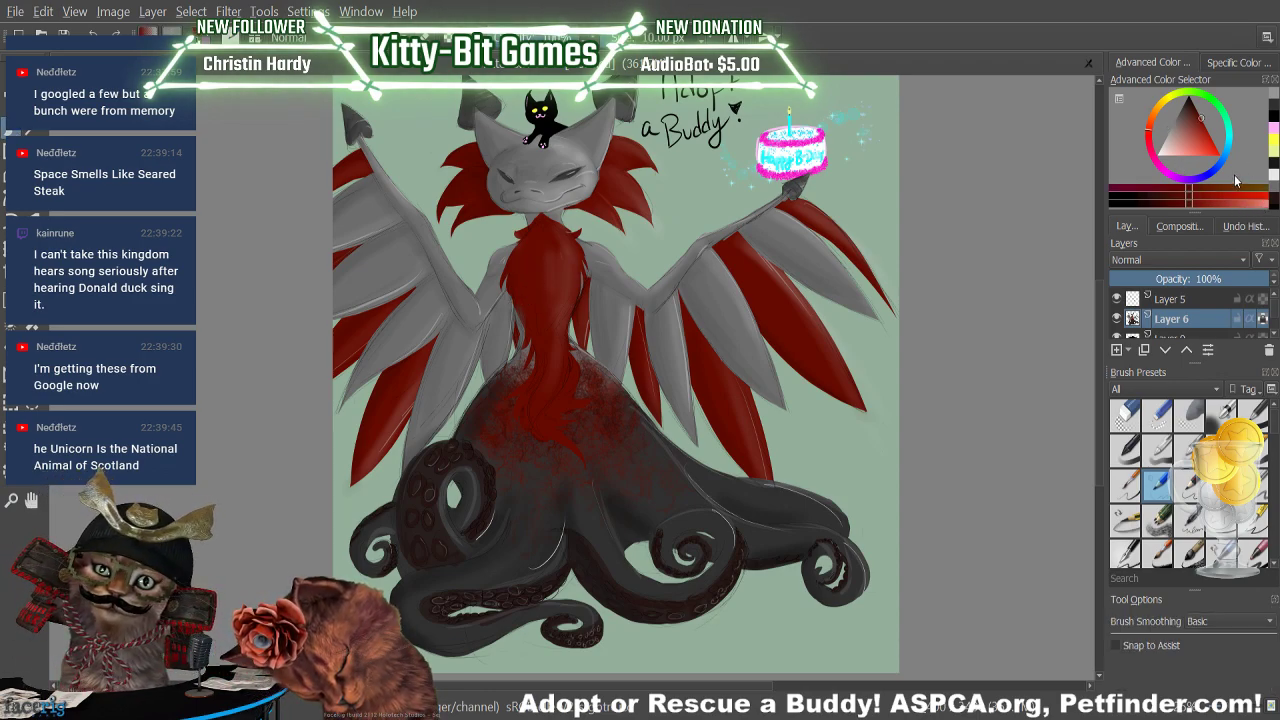
click(1263, 203)
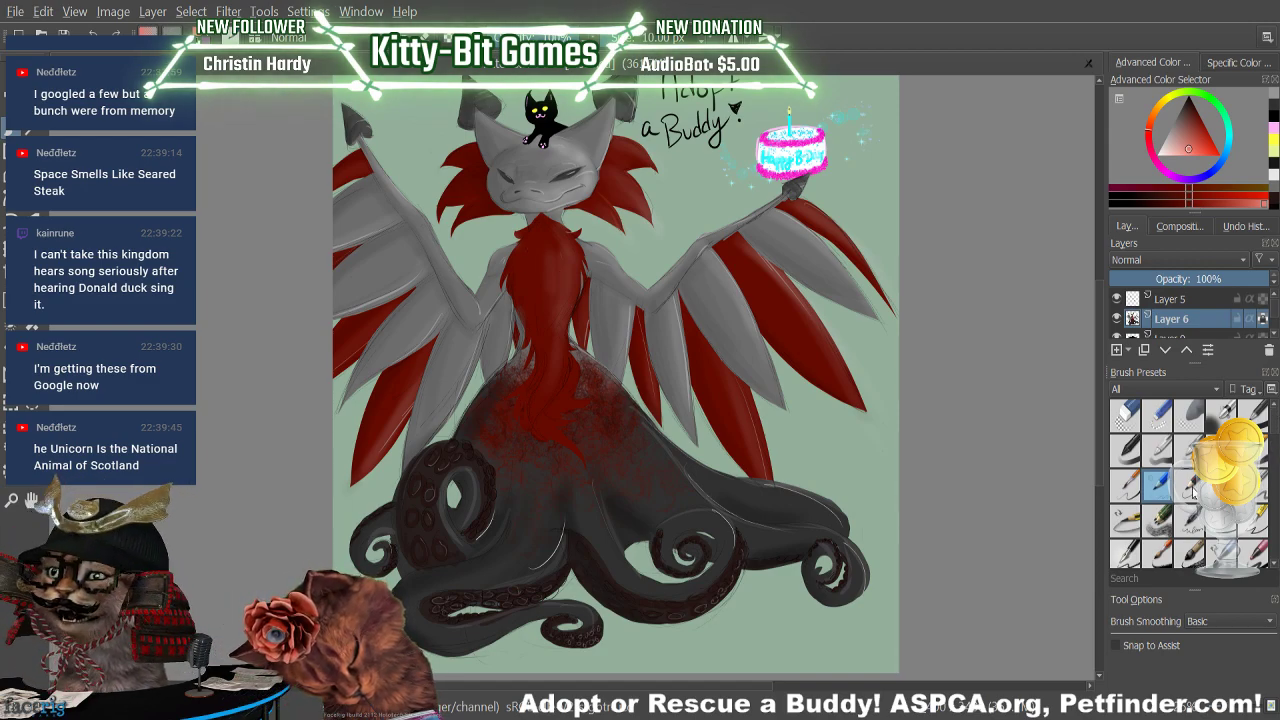
key(slash)
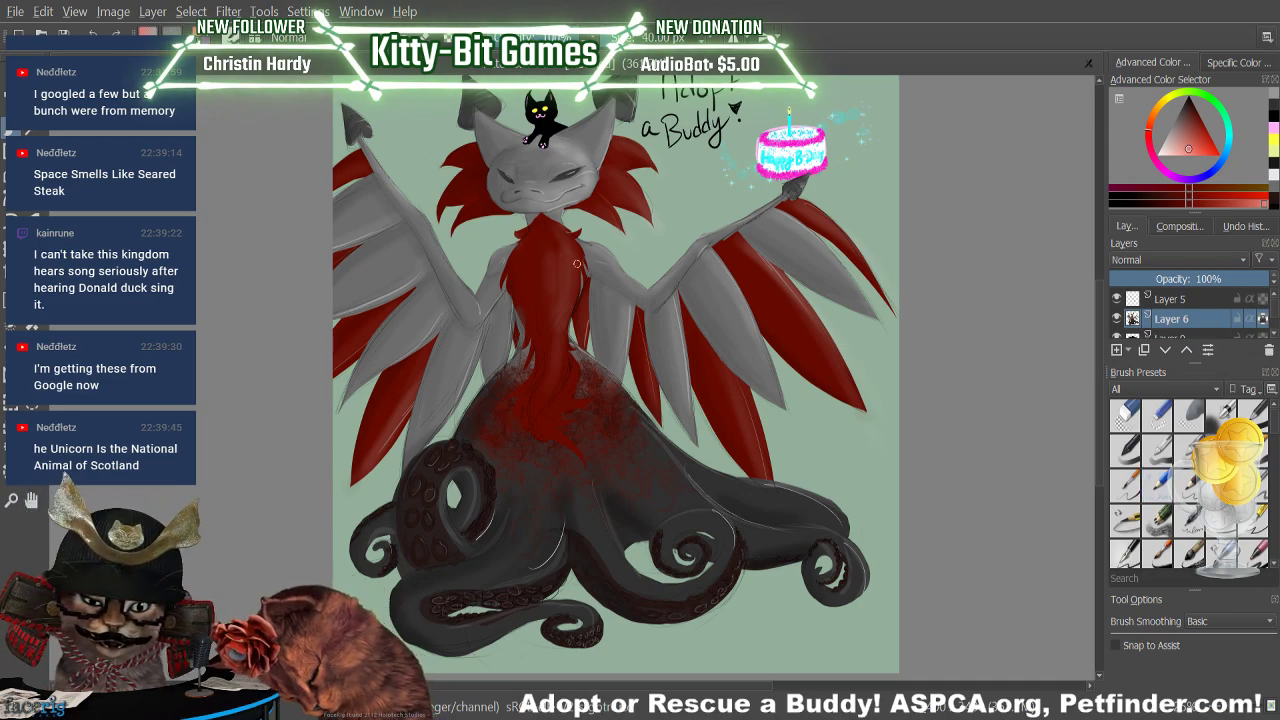
drag(572, 249, 578, 285)
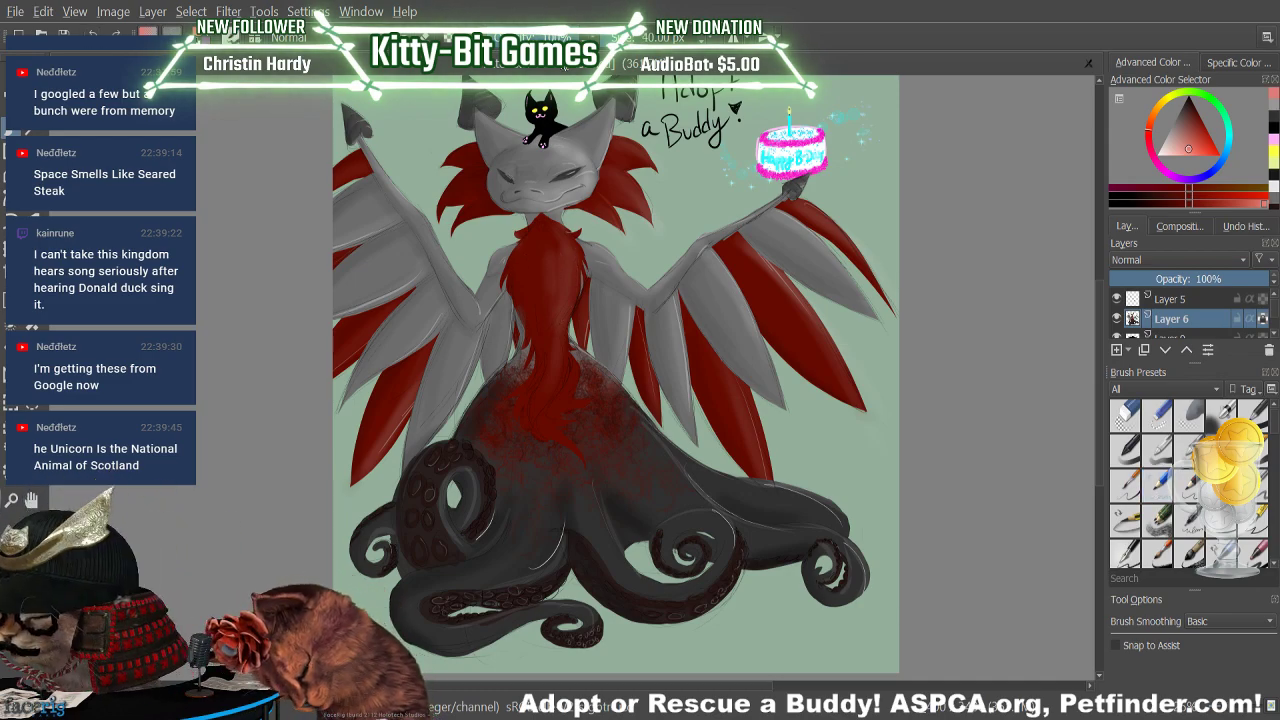
key(slash)
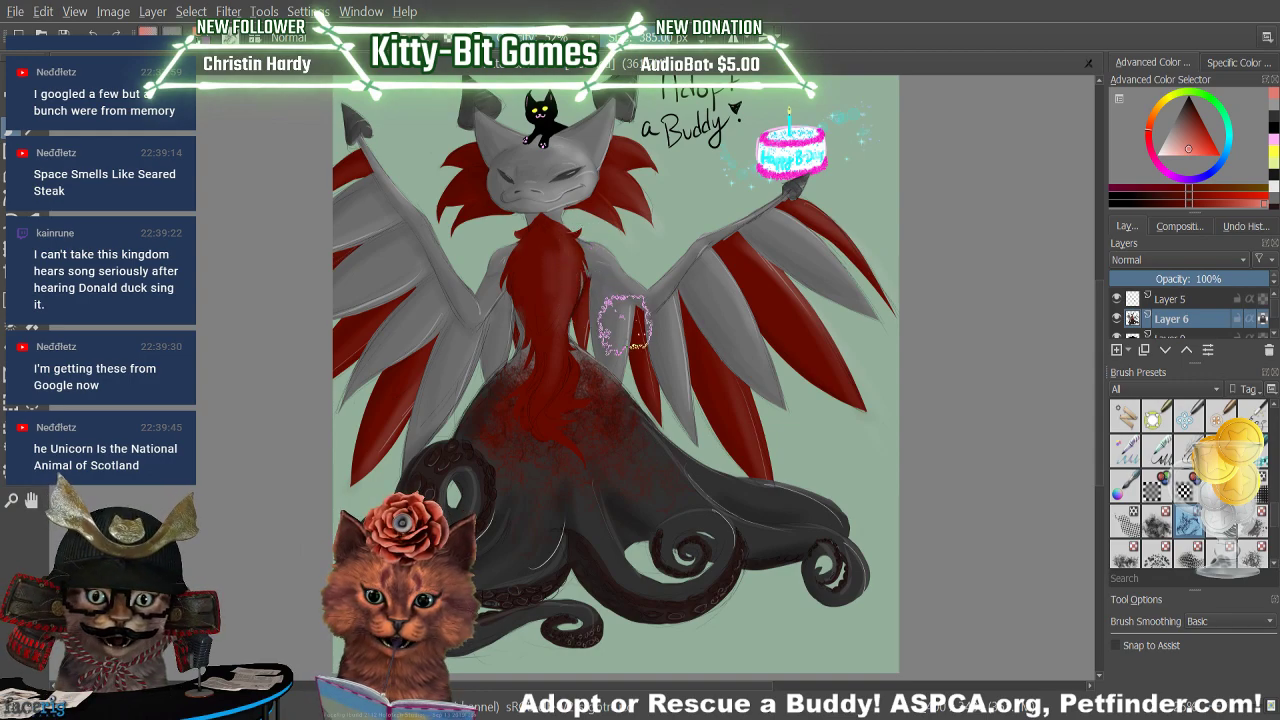
drag(1268, 512, 1269, 414)
key(slash)
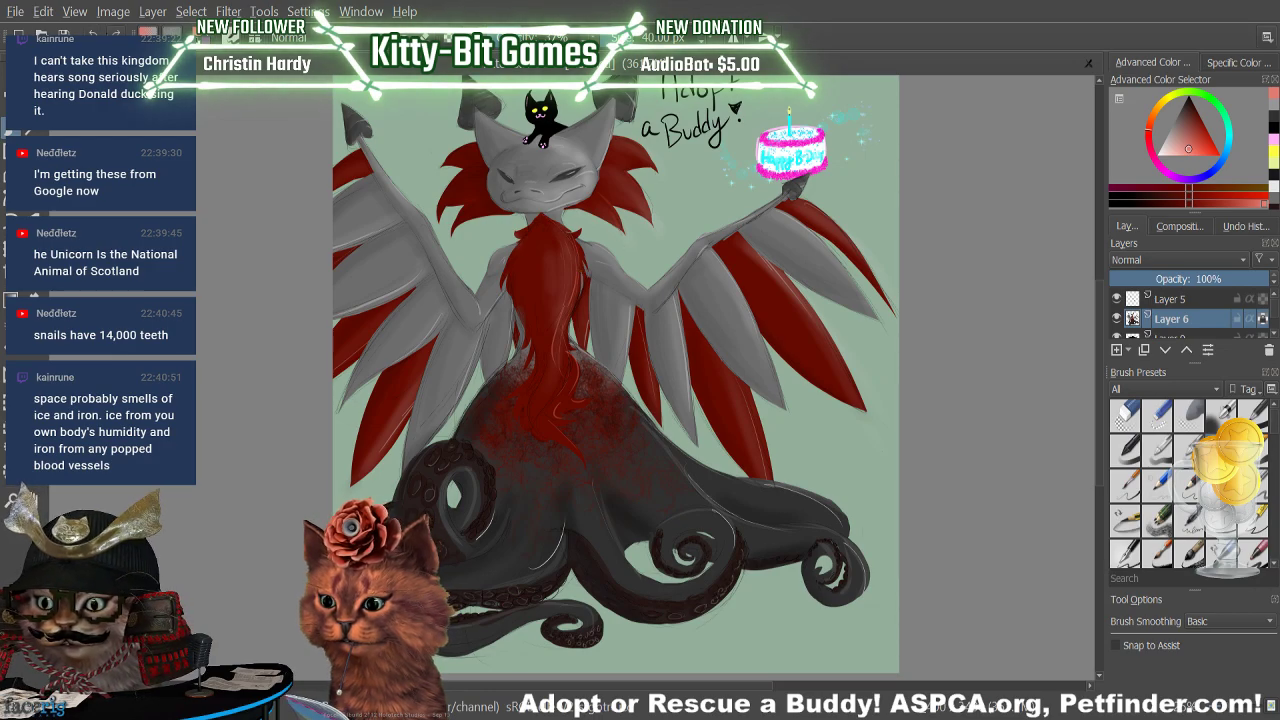
Deepen the chest fur with dark red strands and add light red highlight strands over them
drag(1183, 204, 1163, 203)
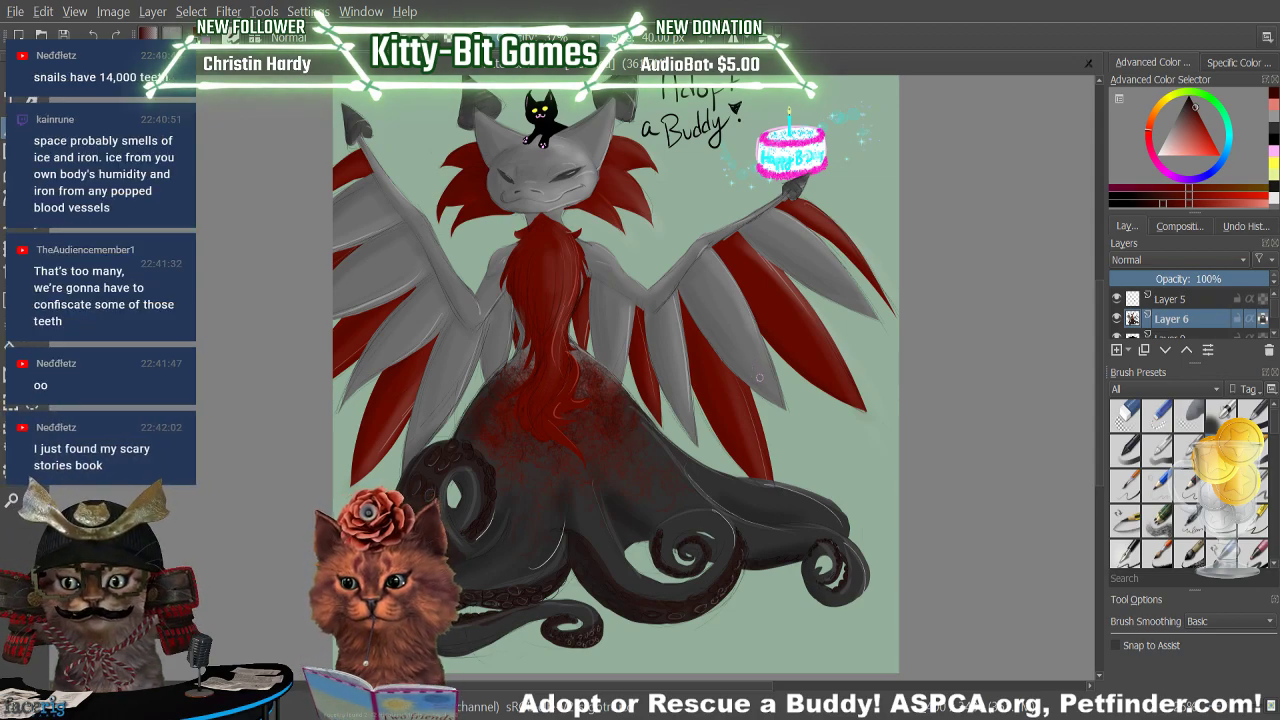
click(1188, 149)
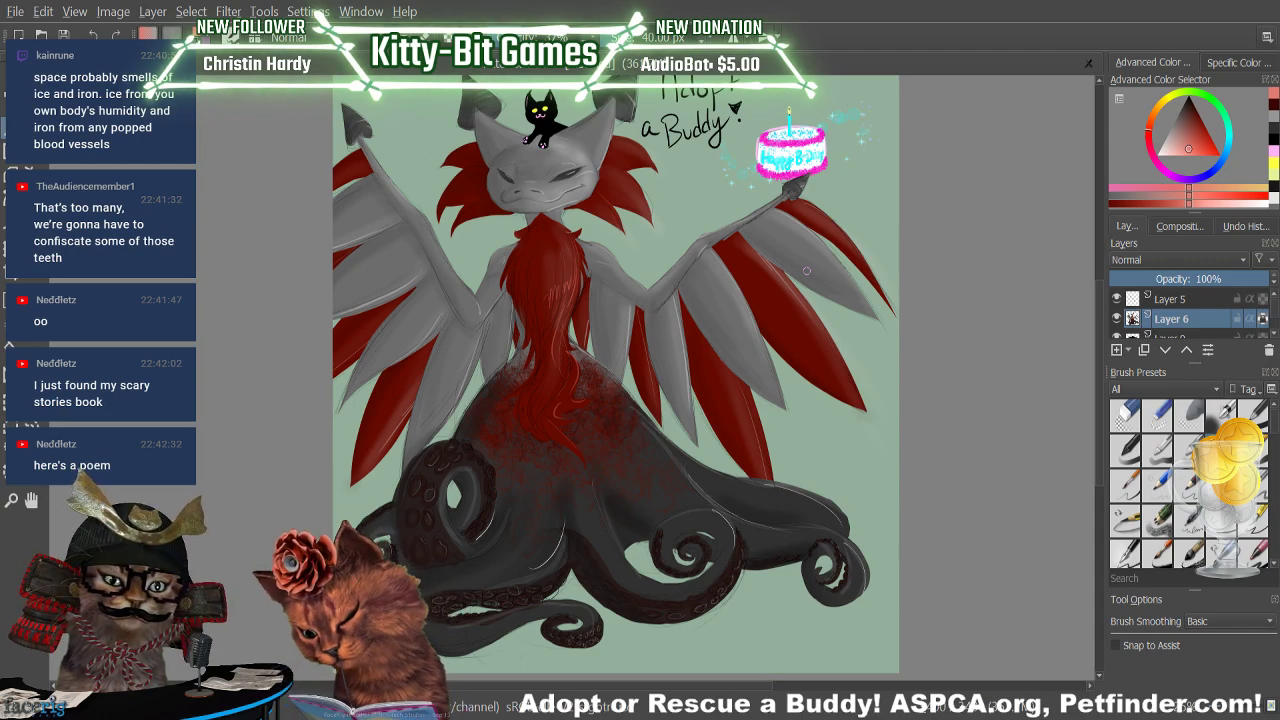
On Layer 5, sign "Kitty Bit" in light red on the large red wing feather with a brush of about 8 px, undoing the oversized first attempt
click(1229, 712)
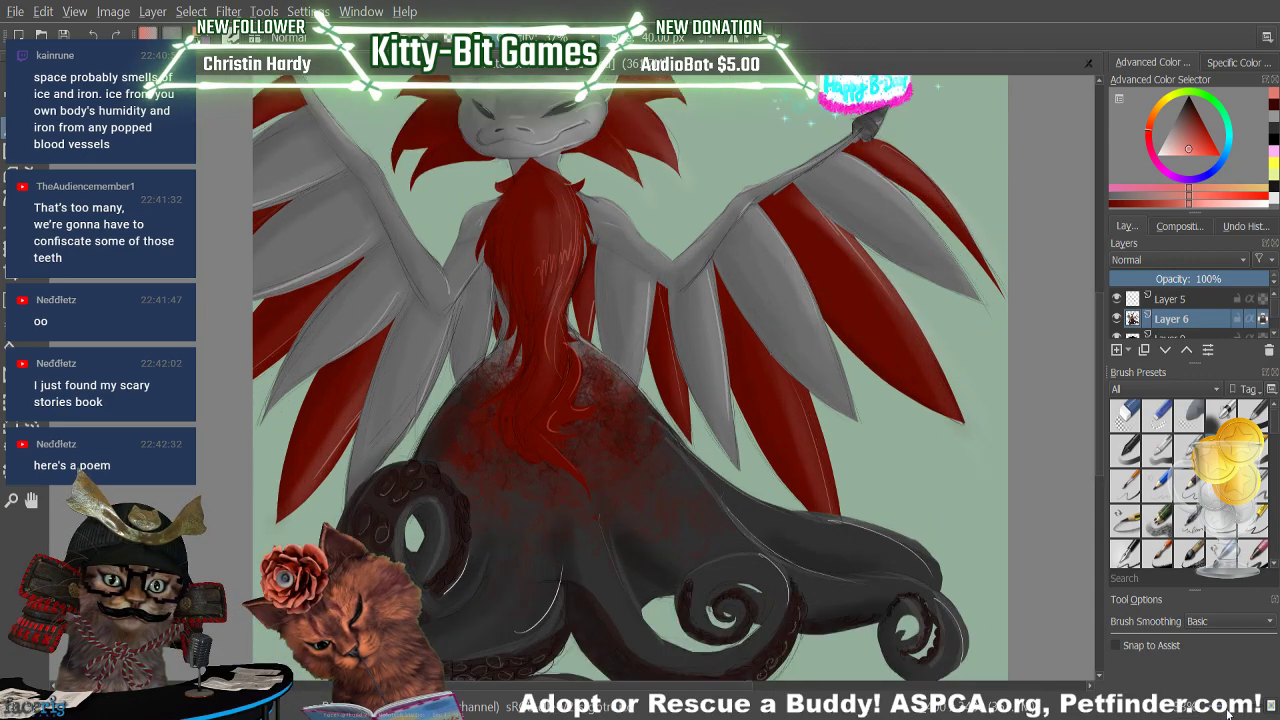
click(1229, 712)
mouse_move(463, 685)
mouse_down()
mouse_move(636, 682)
mouse_move(628, 628)
mouse_up()
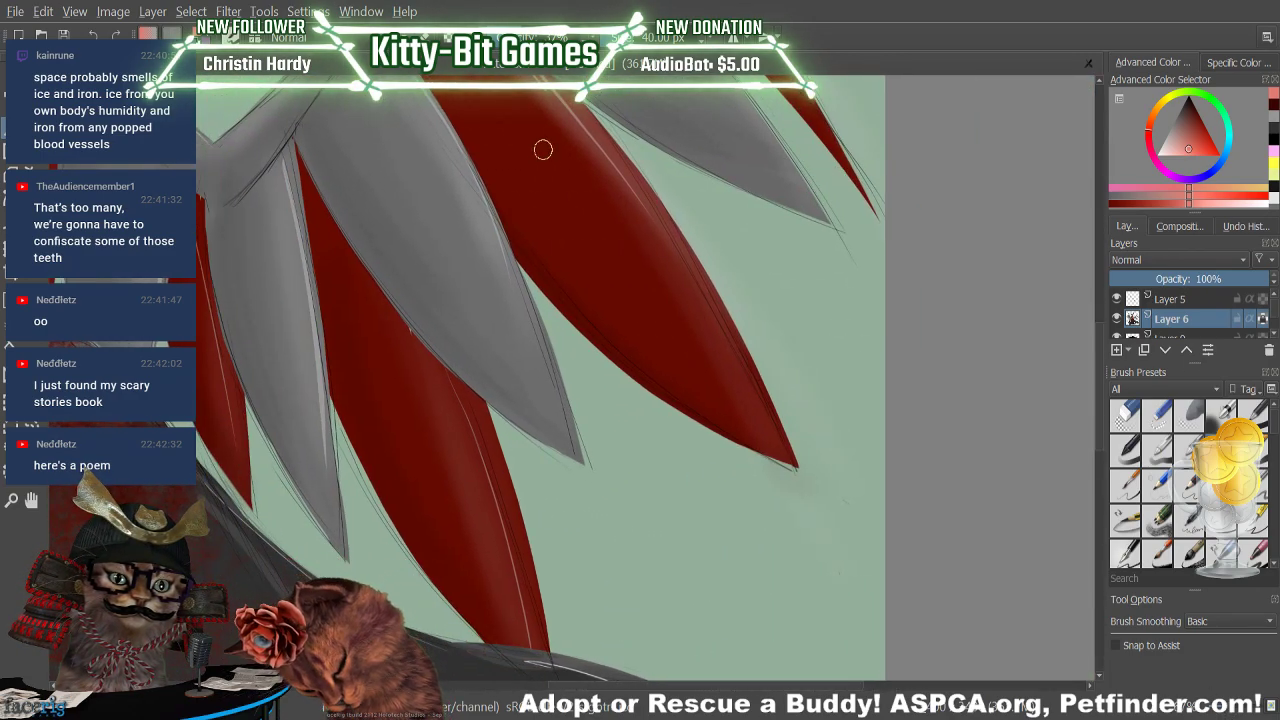
click(1195, 201)
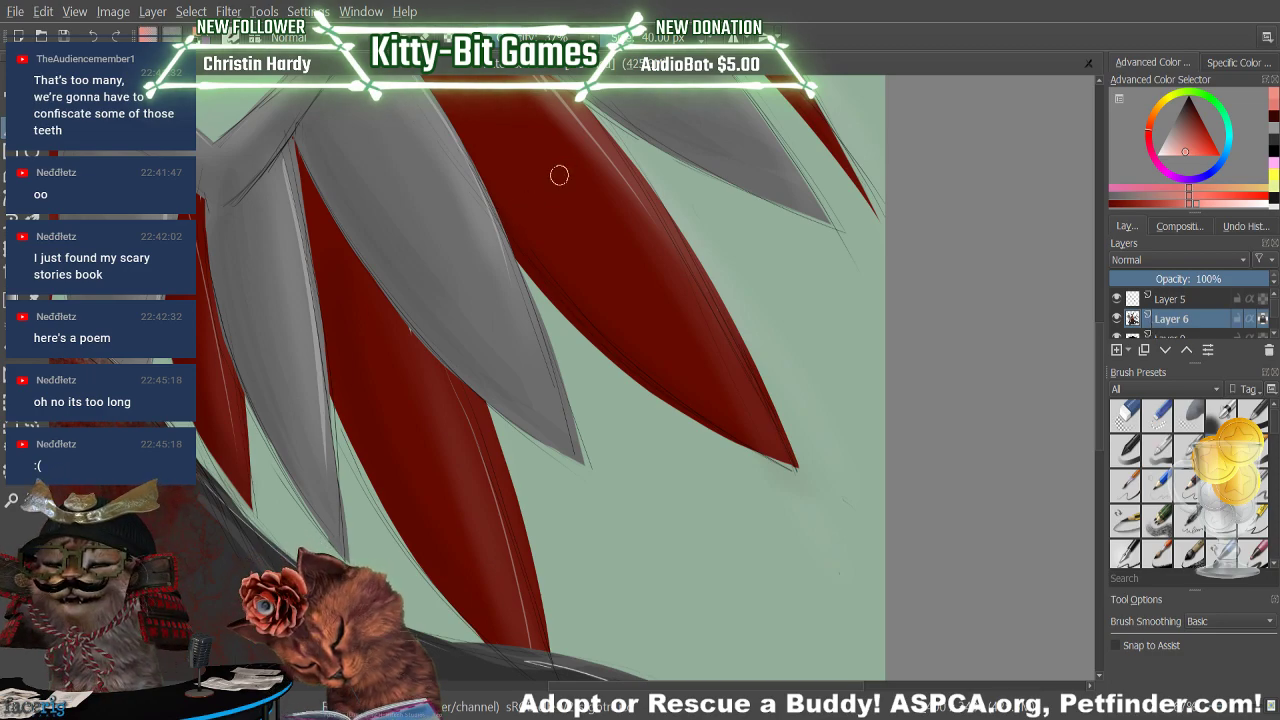
click(1165, 300)
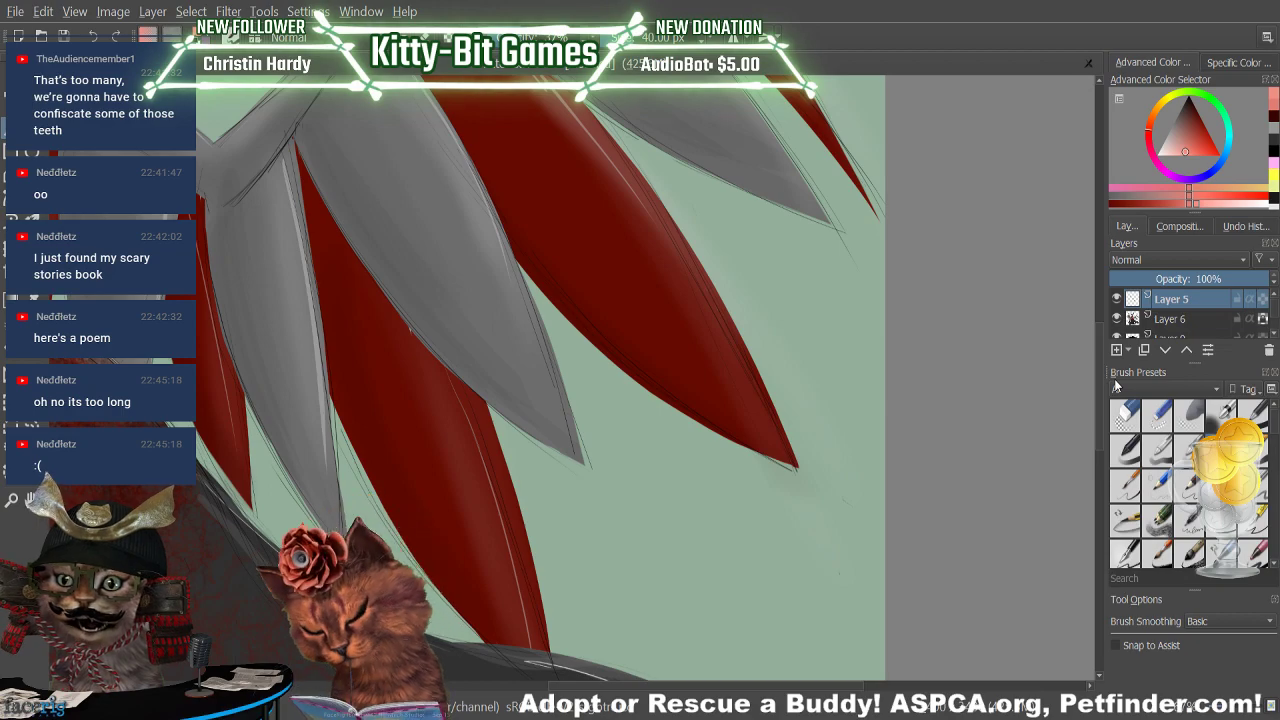
mouse_move(584, 180)
mouse_down()
mouse_move(610, 168)
mouse_move(590, 195)
mouse_up()
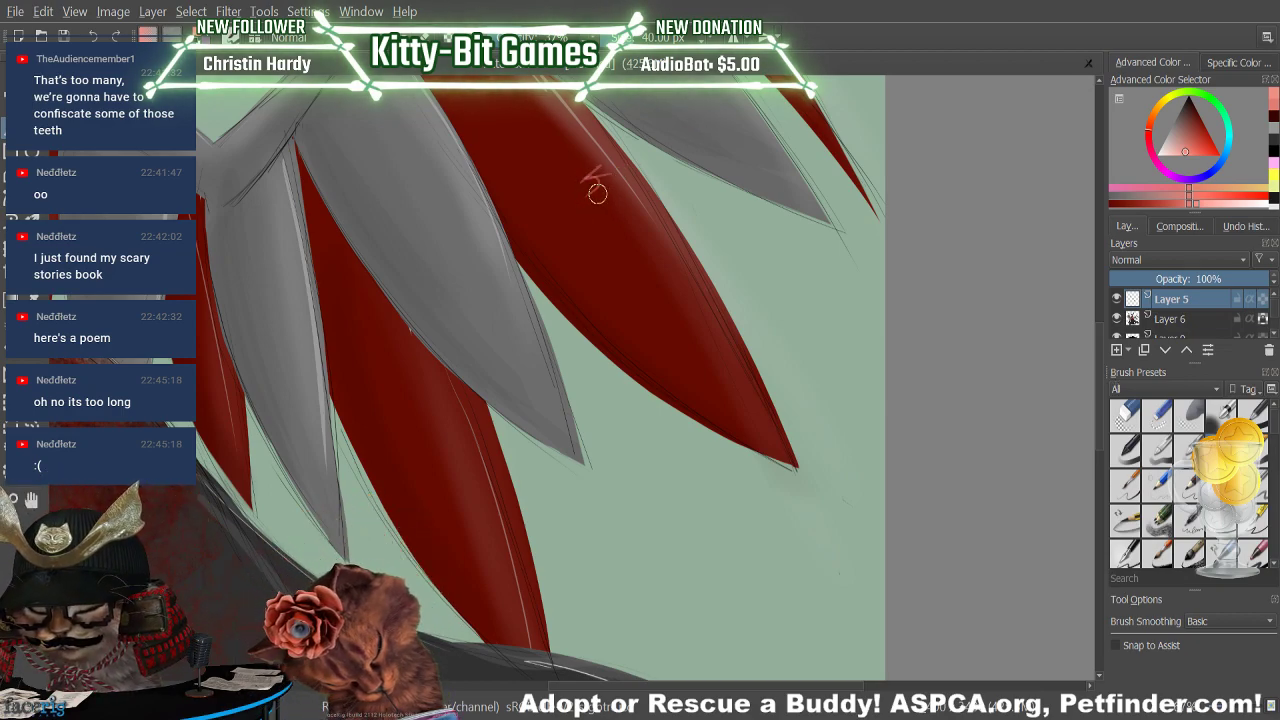
click(93, 34)
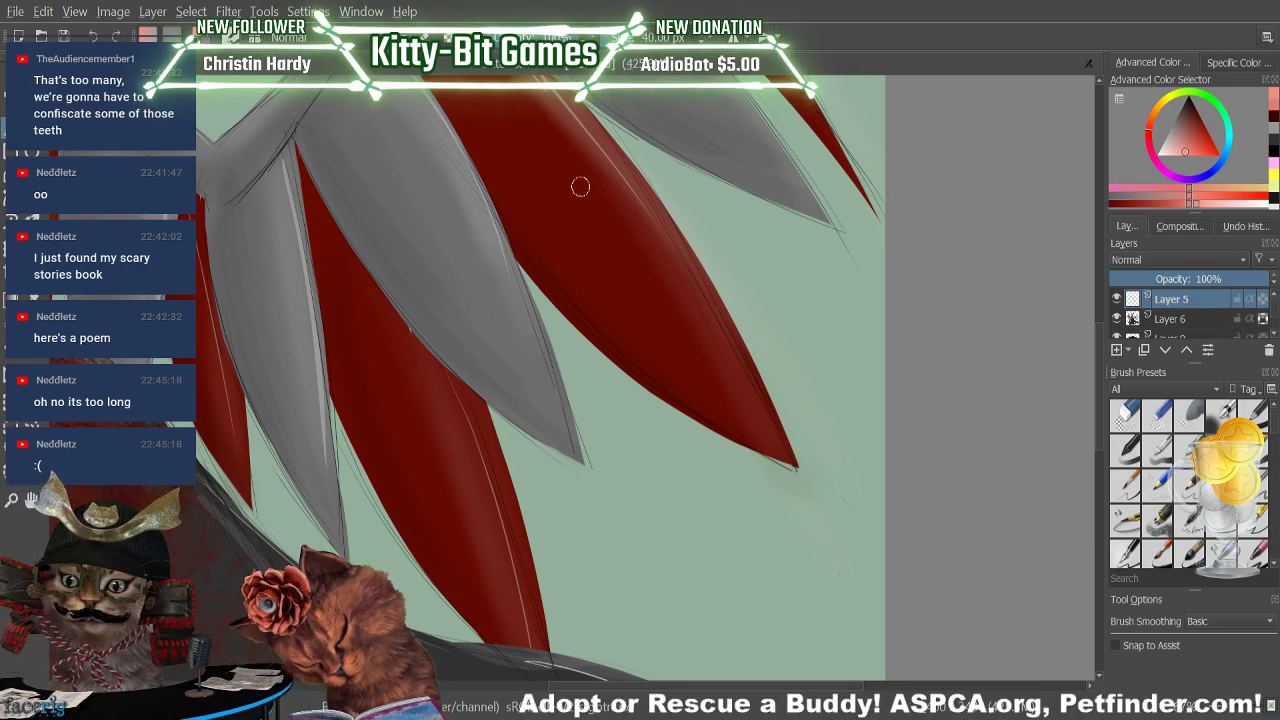
mouse_move(586, 186)
shift+mouse_down()
mouse_move(570, 186)
mouse_move(622, 218)
mouse_move(600, 234)
mouse_move(646, 256)
shift+mouse_up()
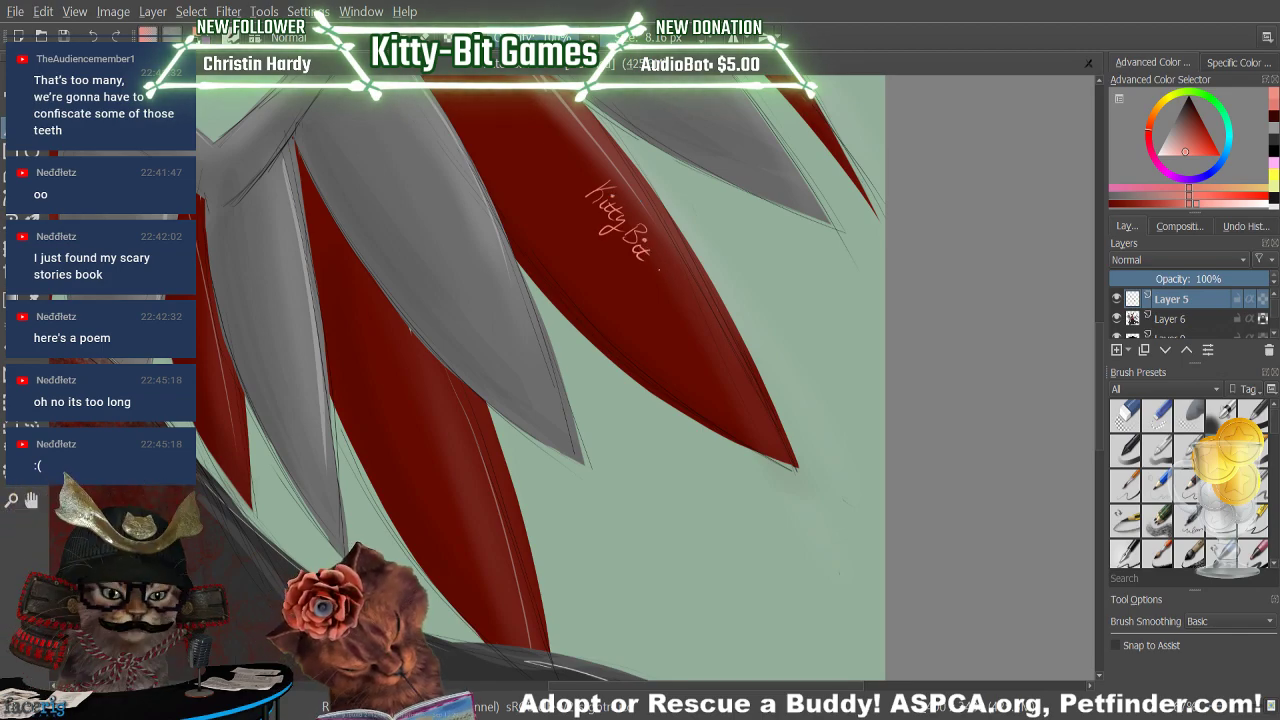
Complete the signature on the large red wing feather by writing "Games" in light red after "Kitty Bit"
mouse_move(662, 260)
mouse_down()
mouse_move(656, 274)
mouse_move(685, 319)
mouse_up()
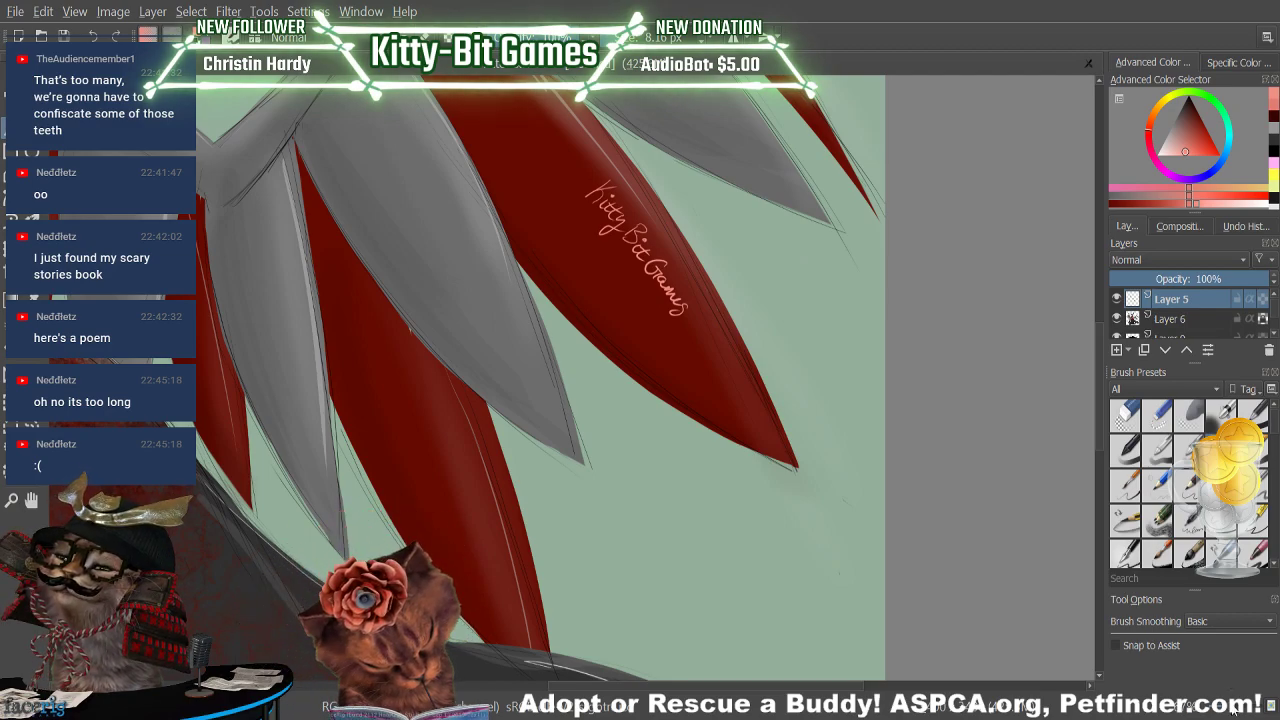
drag(1236, 708, 1226, 708)
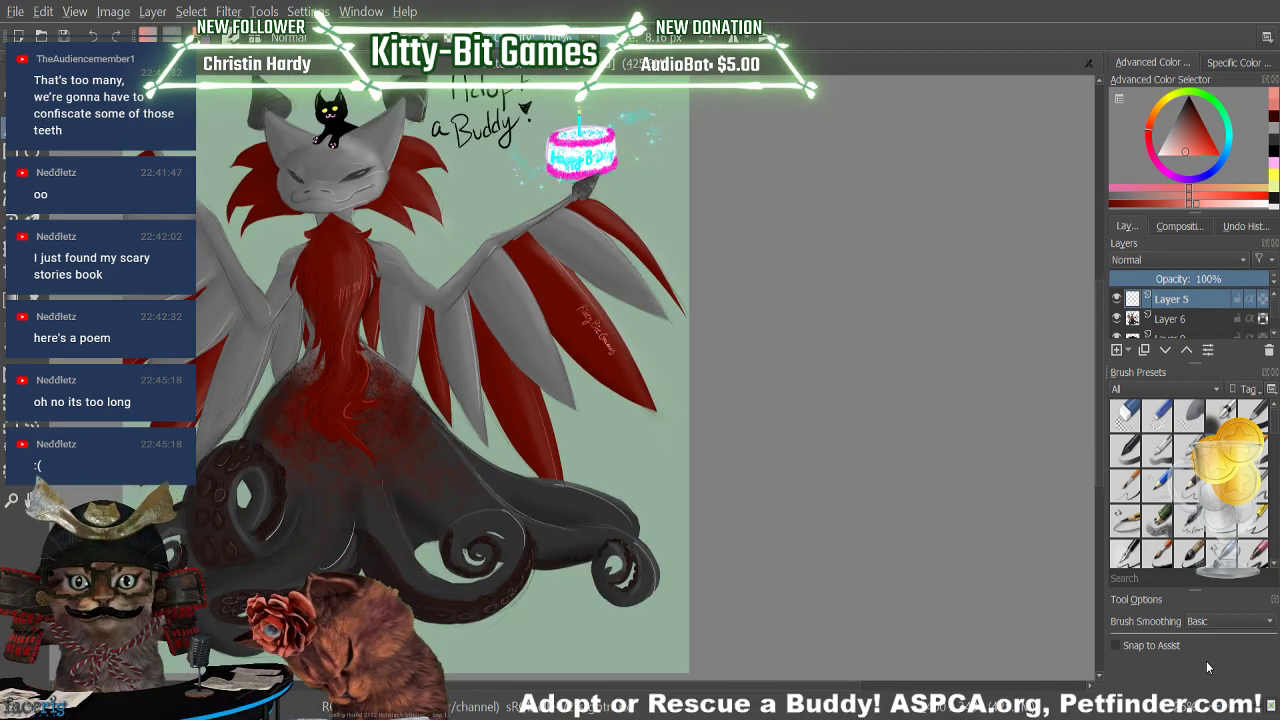
scroll(1098, 333, up, 2)
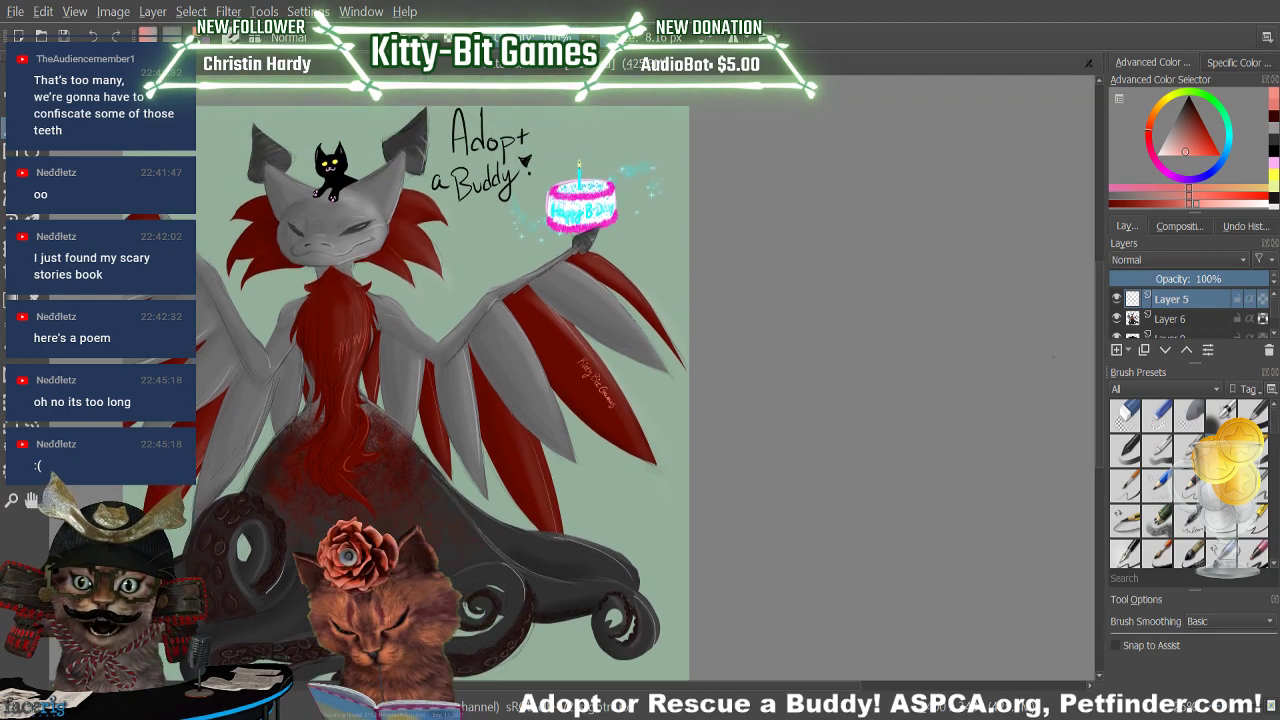
drag(504, 688, 429, 688)
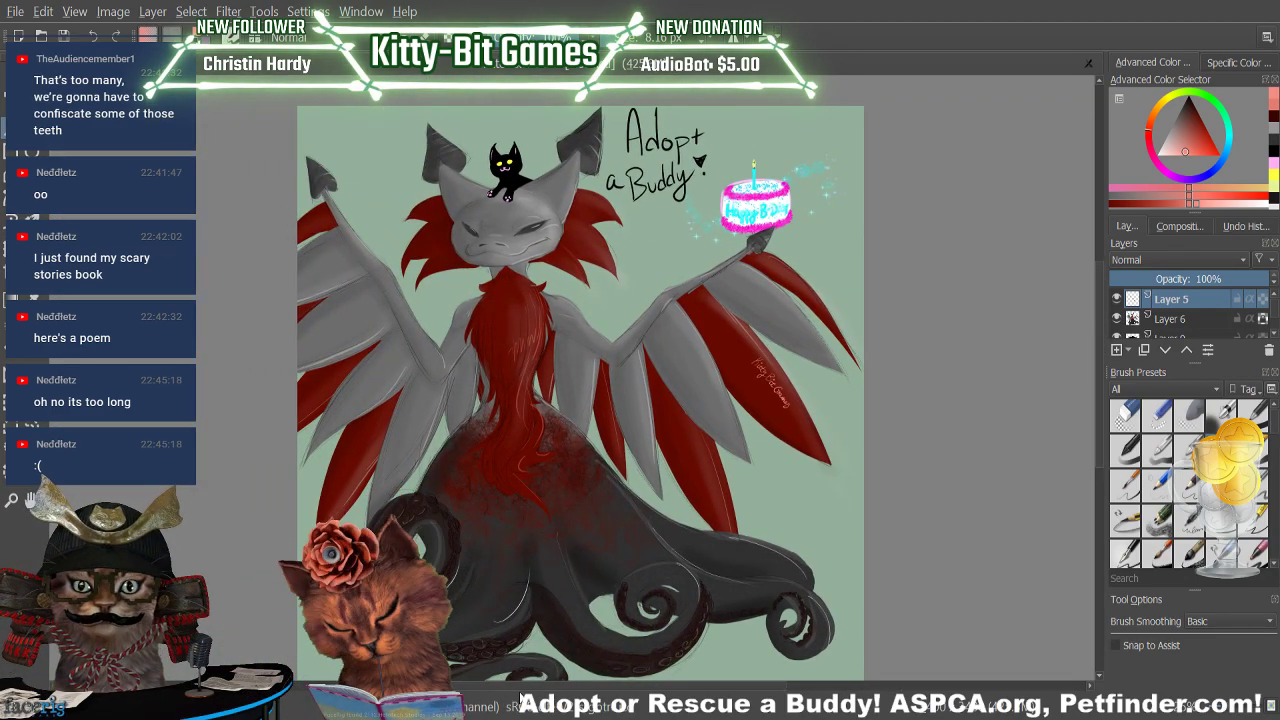
scroll(483, 692, left, 2)
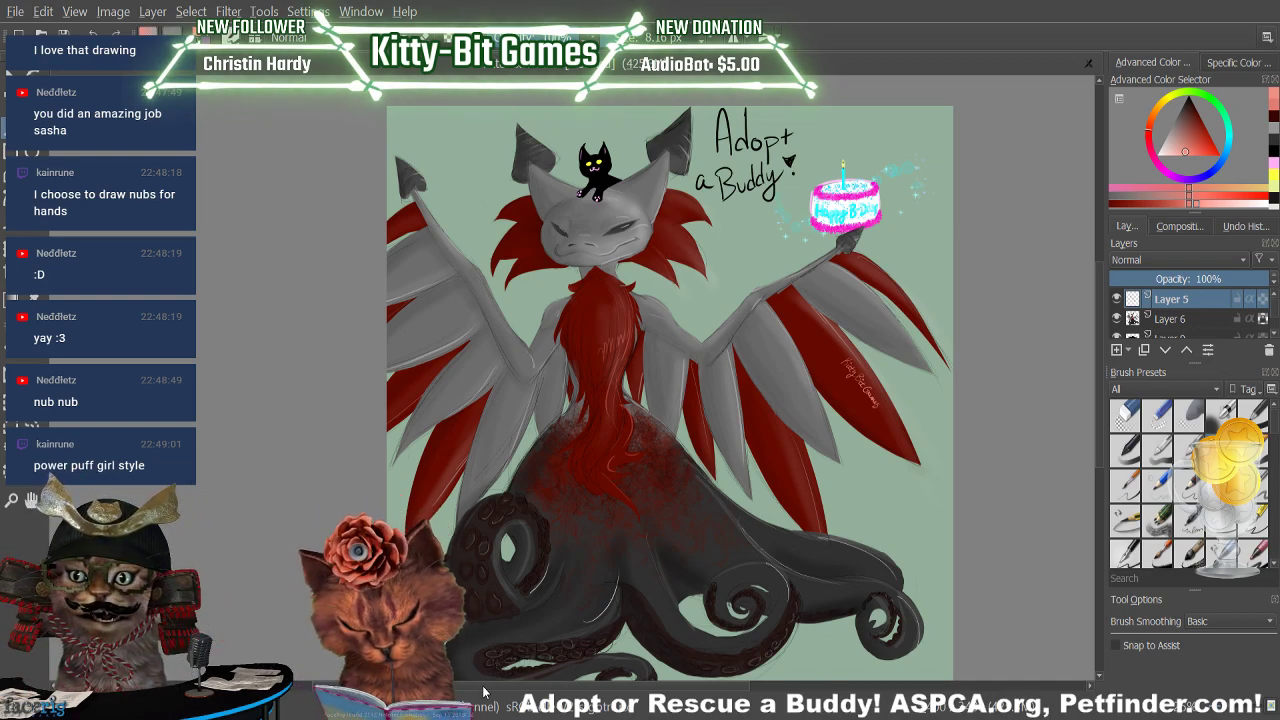
Sample a grey from the creature's face, replace it with a sampled dark red, and return to the brush
key(p)
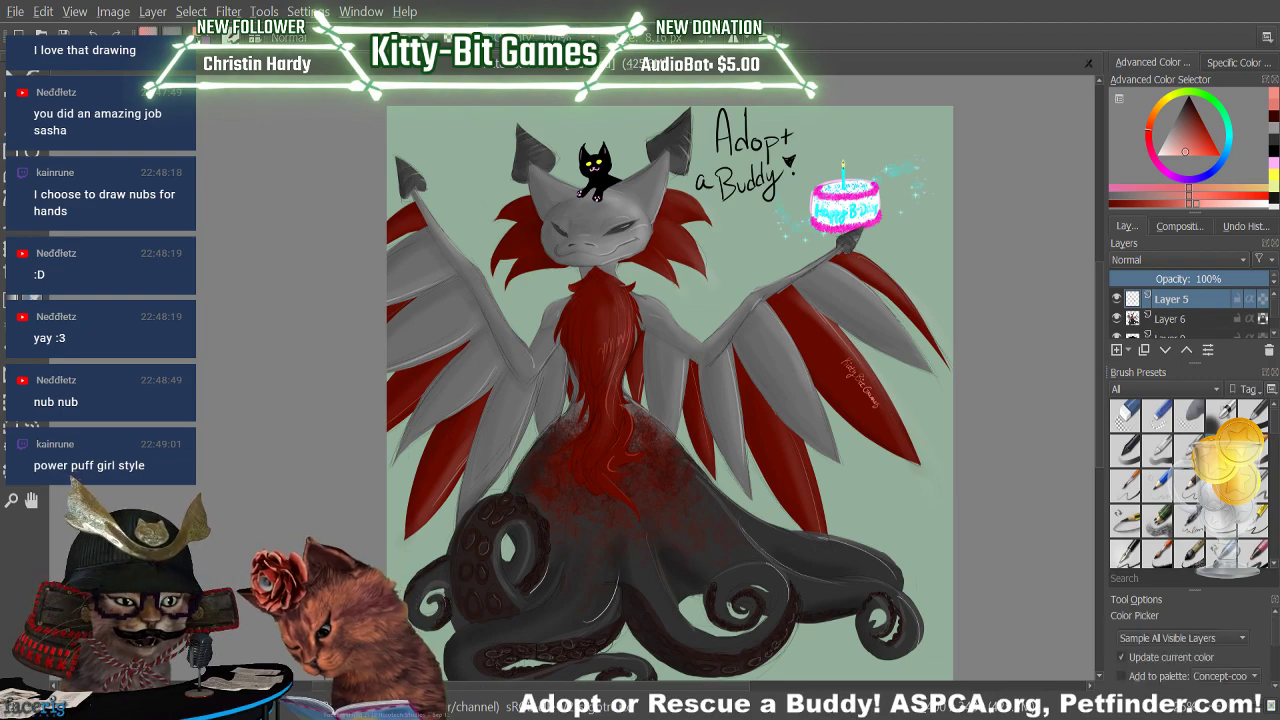
click(598, 258)
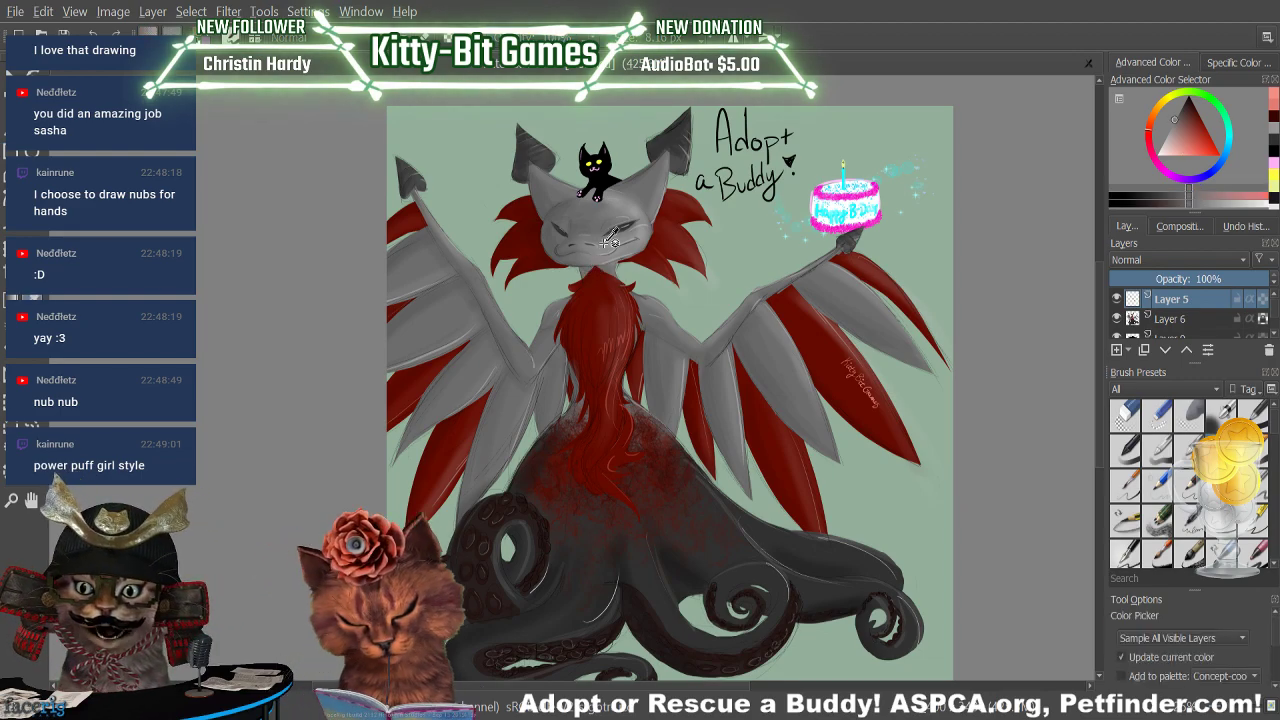
click(610, 240)
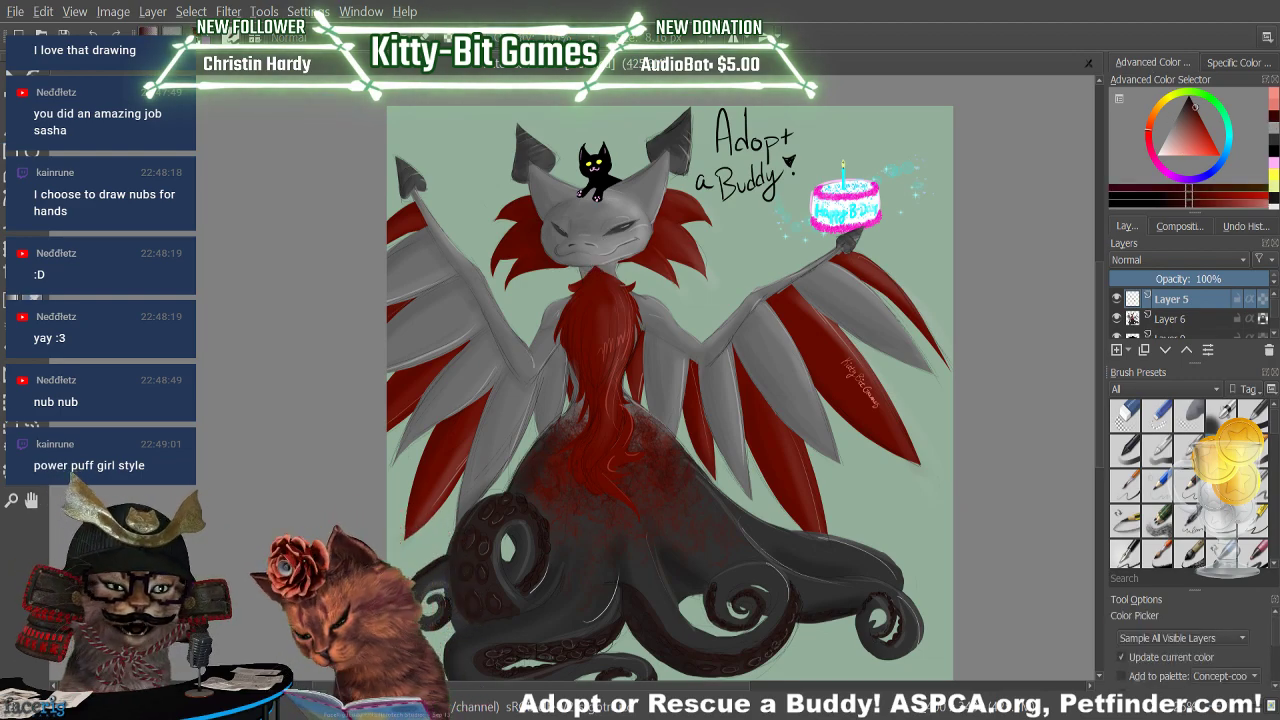
key(b)
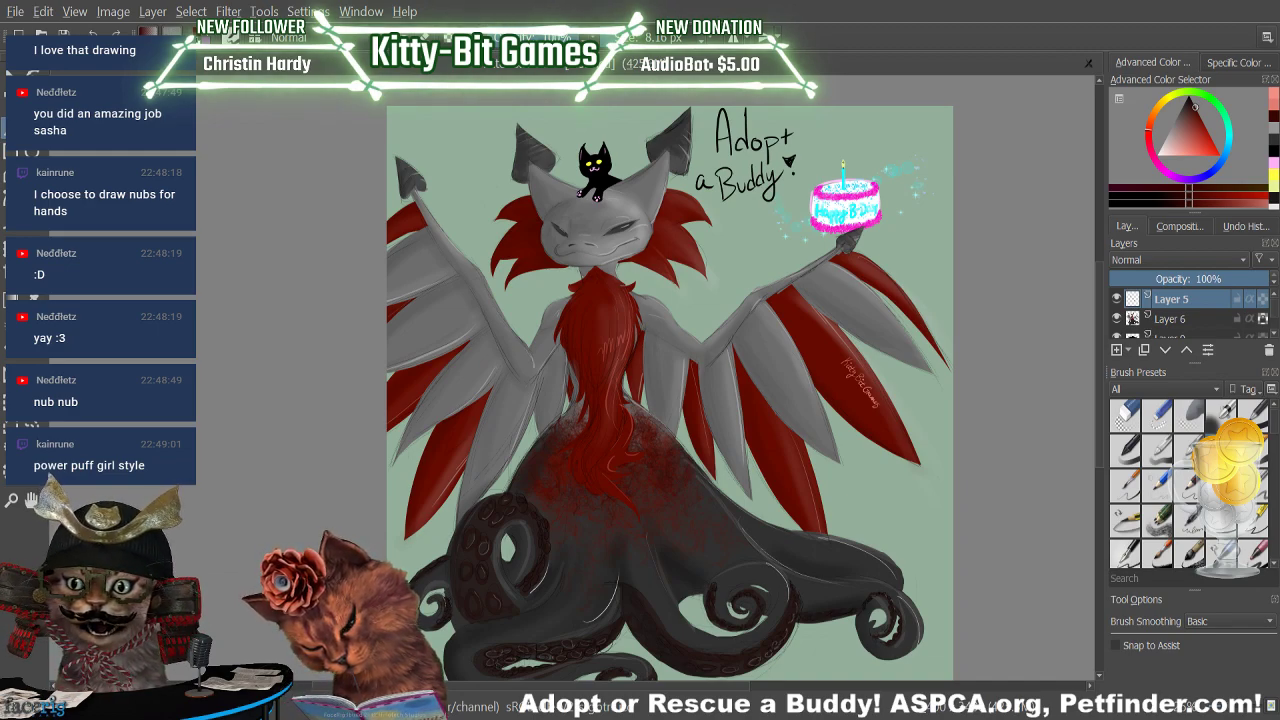